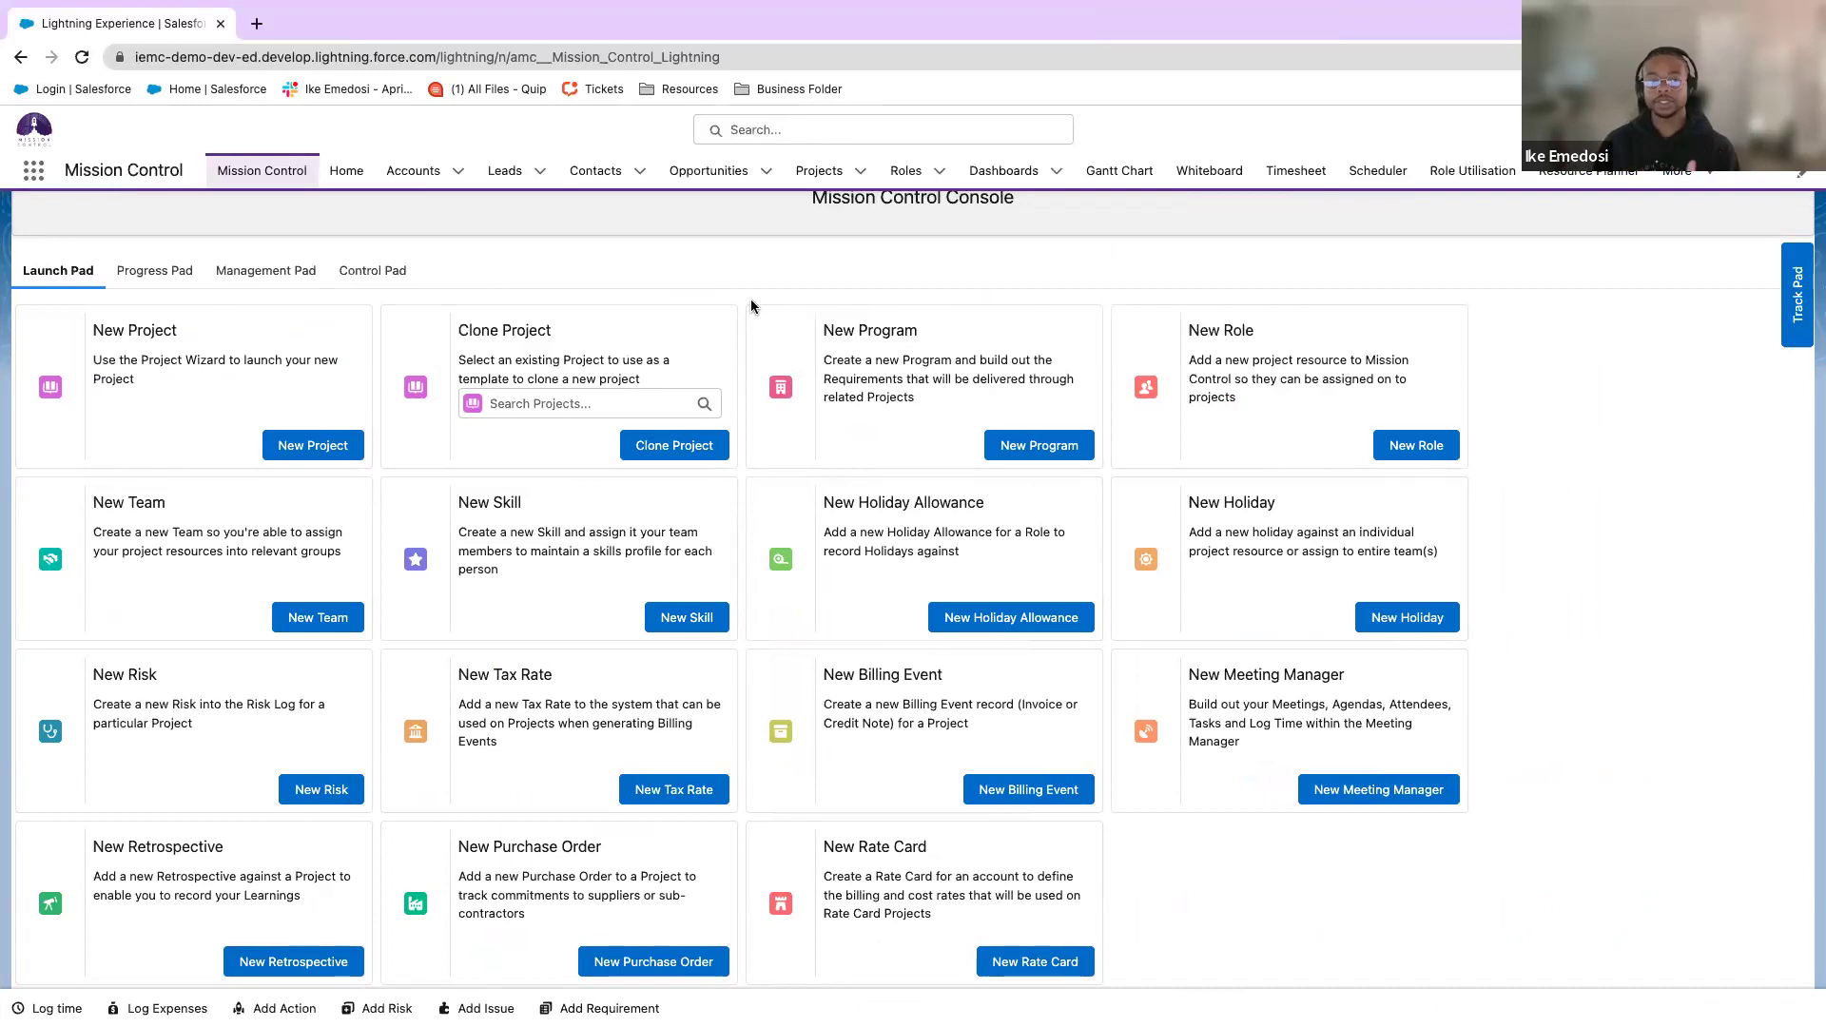
# Search the available apps and items for "missi".
pyautogui.scroll(1, 752, 306)
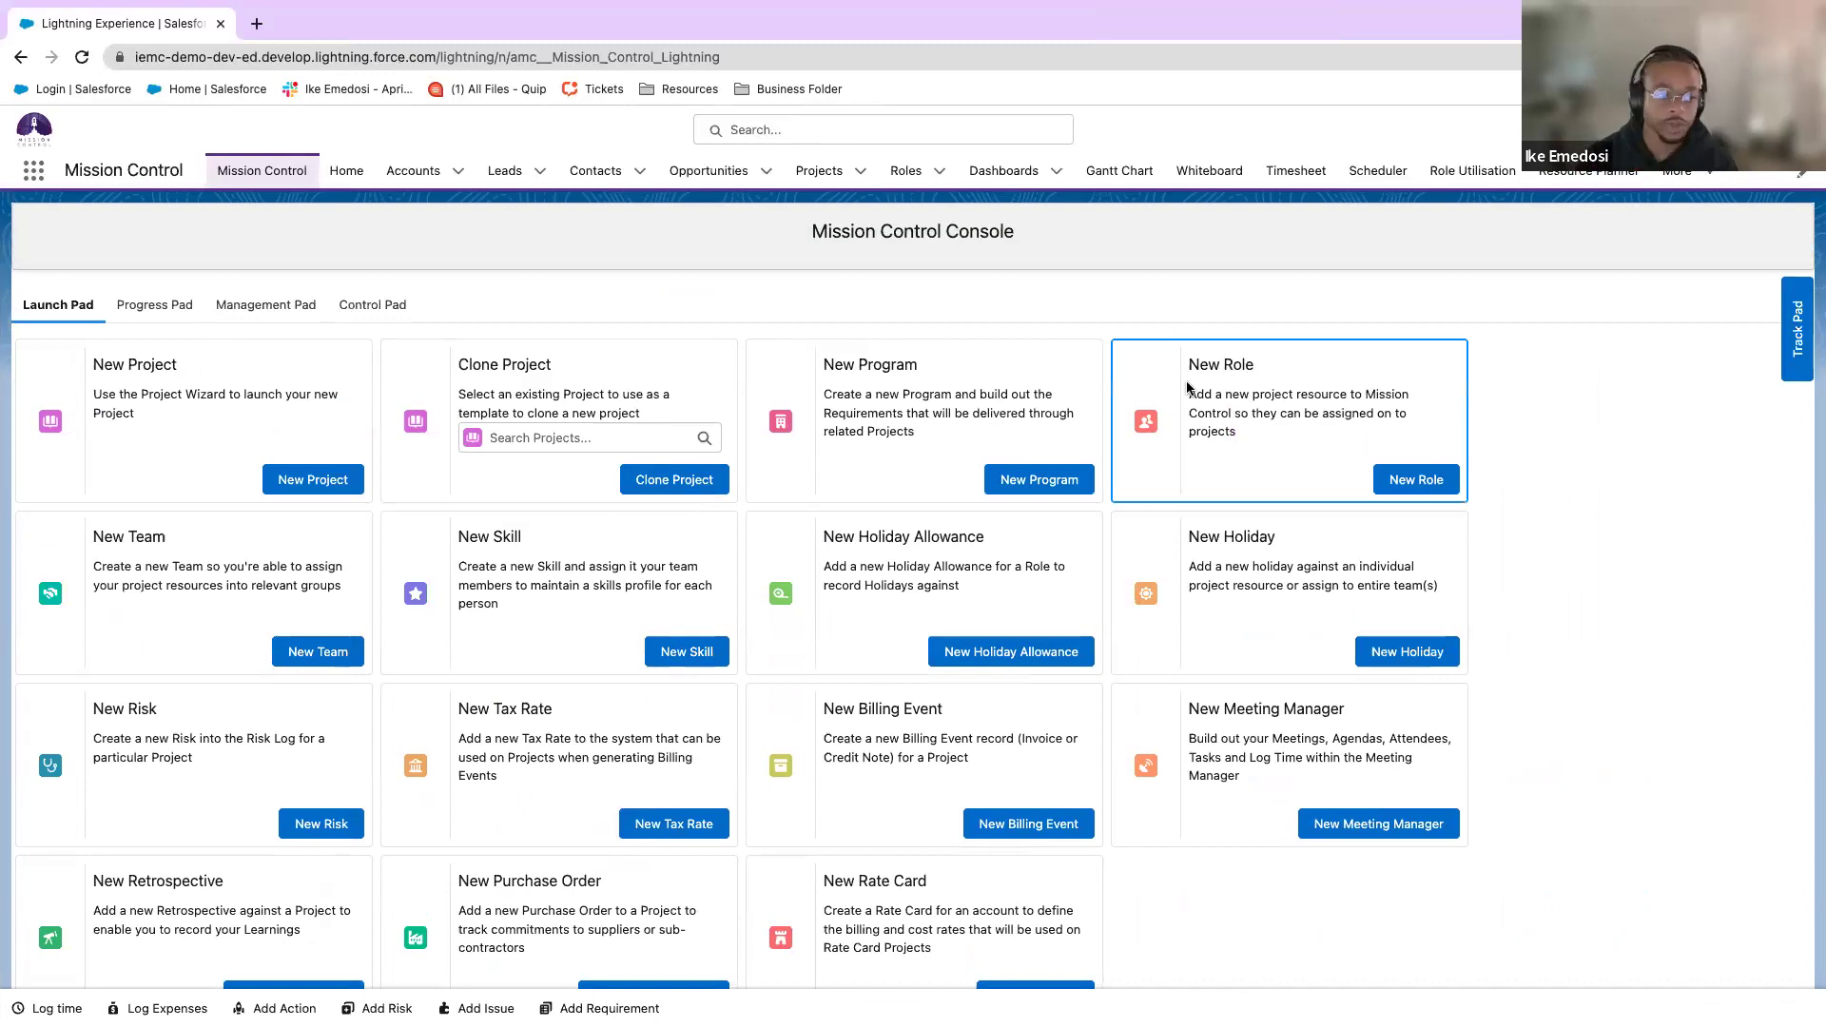
pyautogui.click(34, 173)
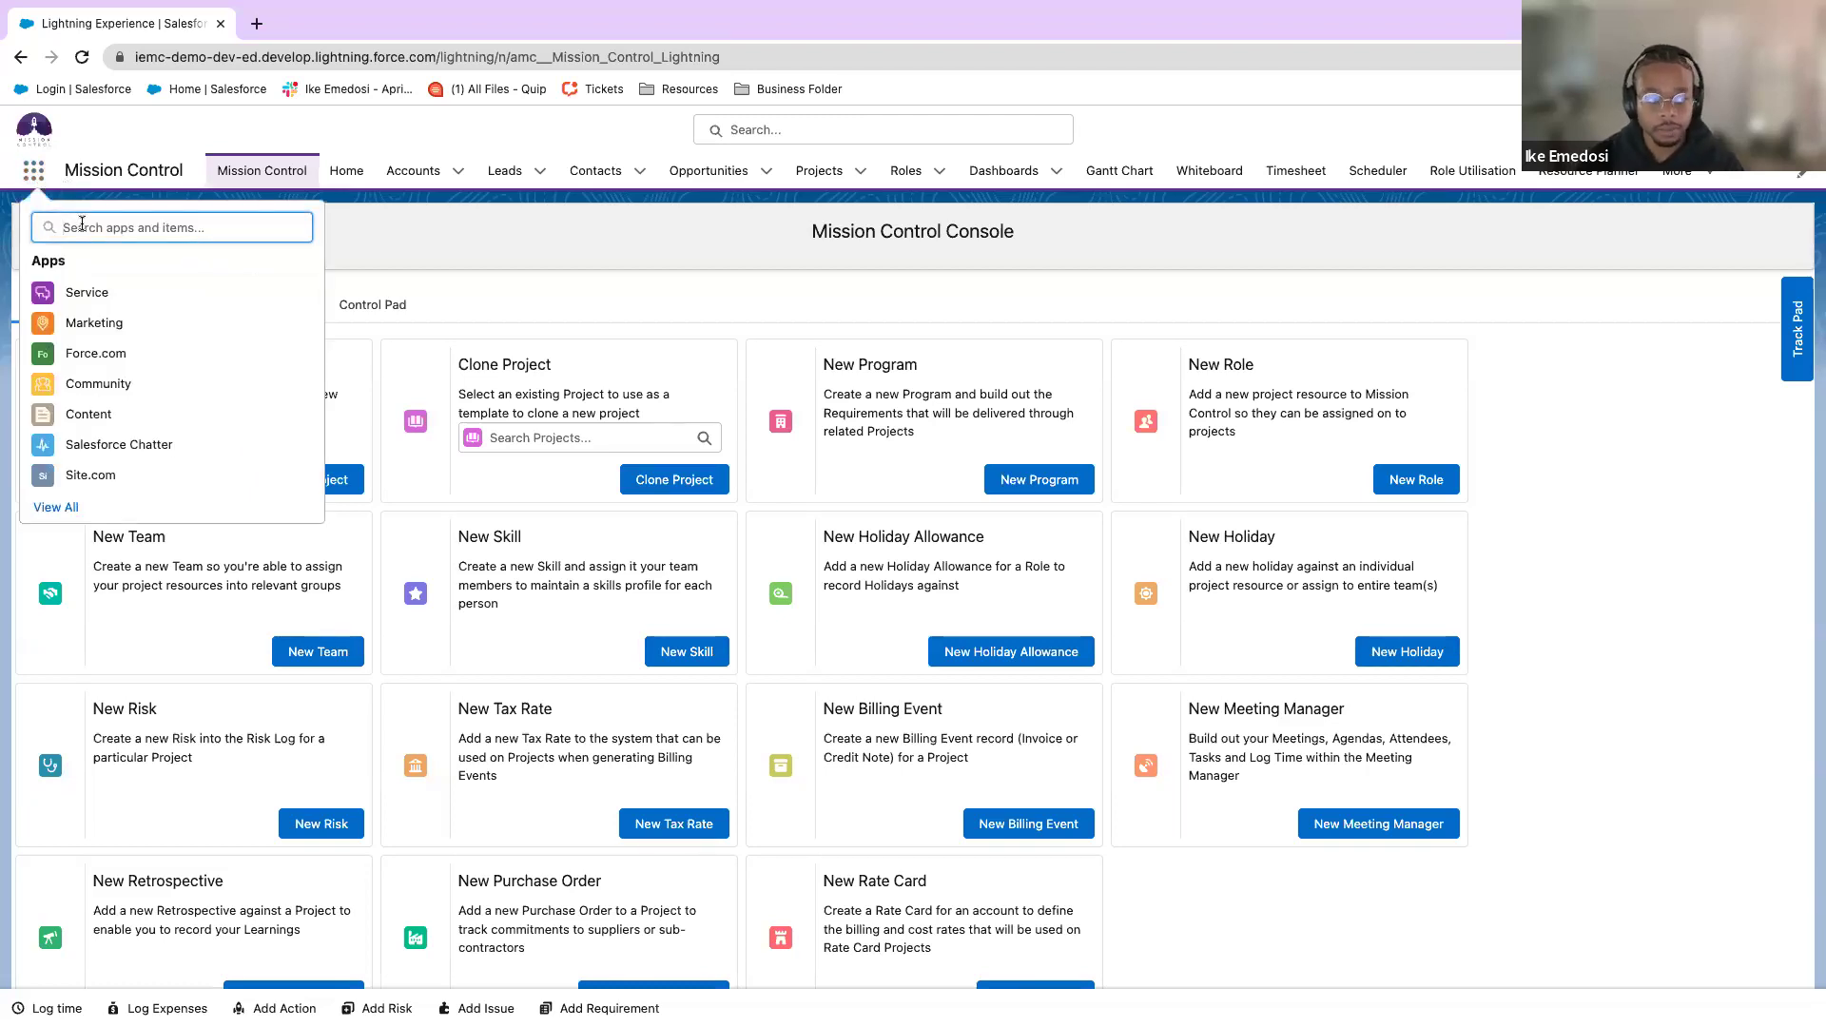
pyautogui.write('missi')
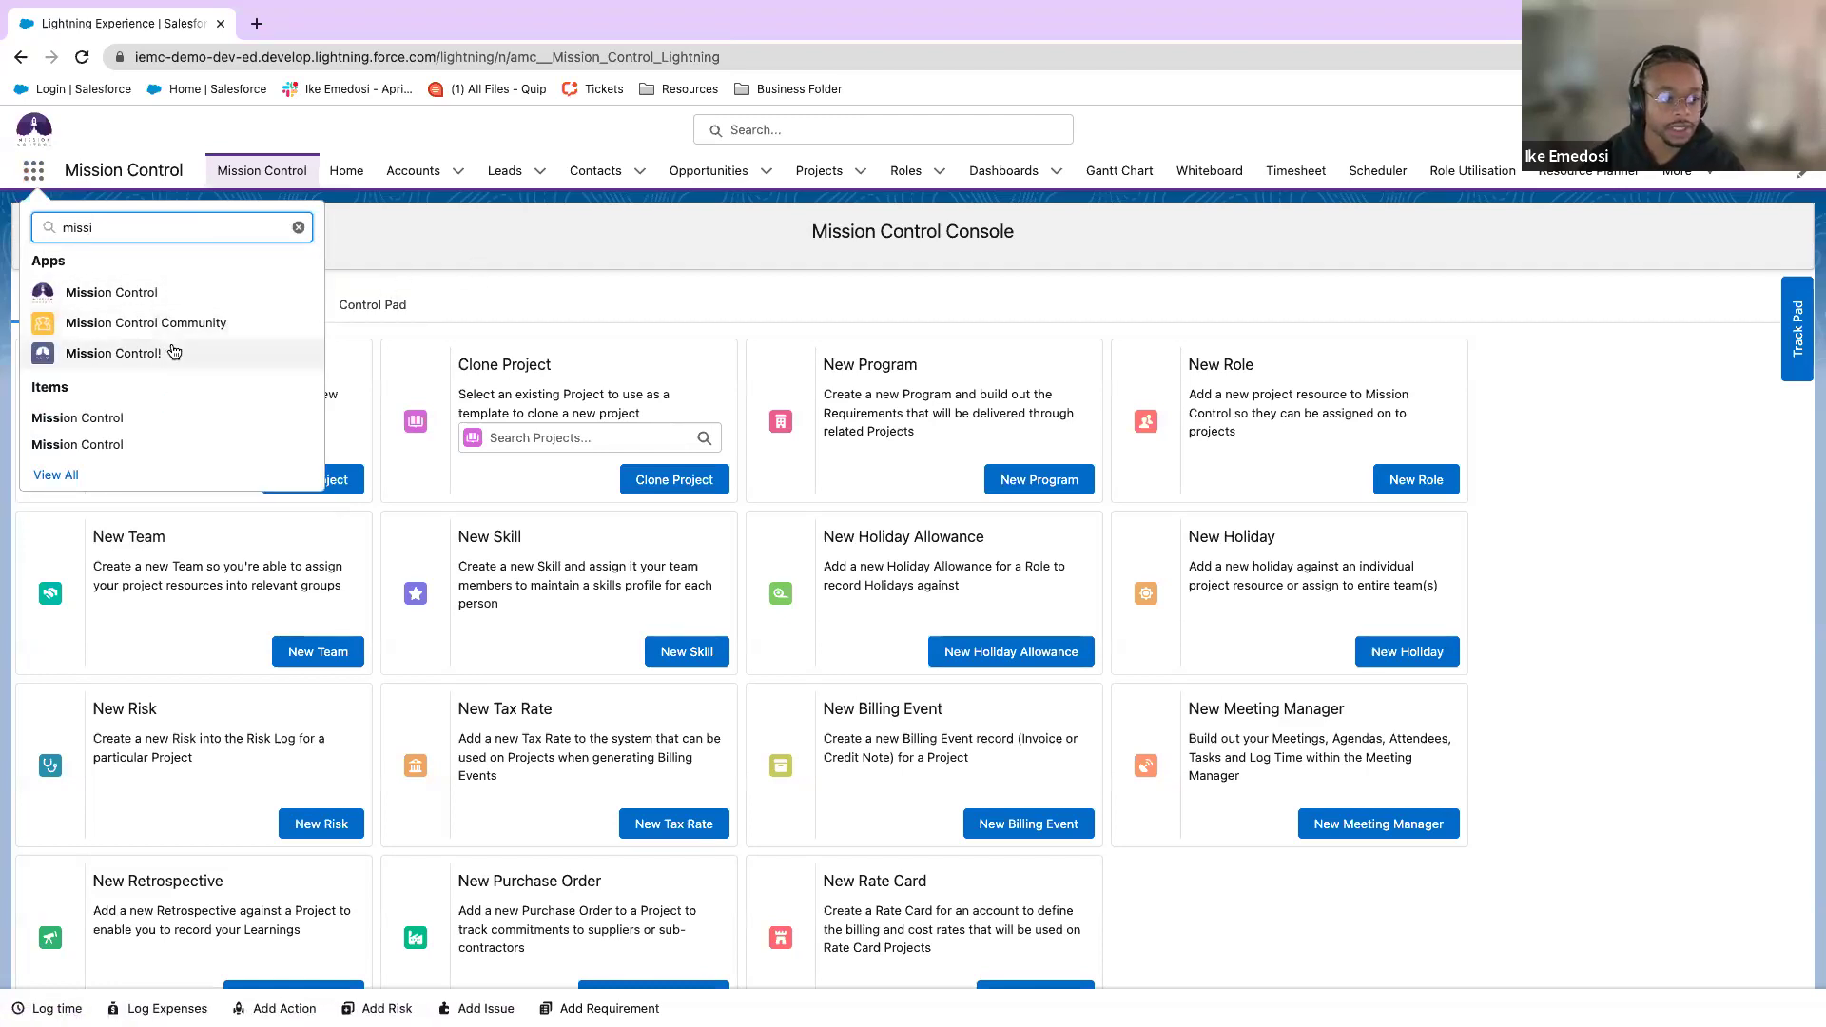
pyautogui.click(443, 272)
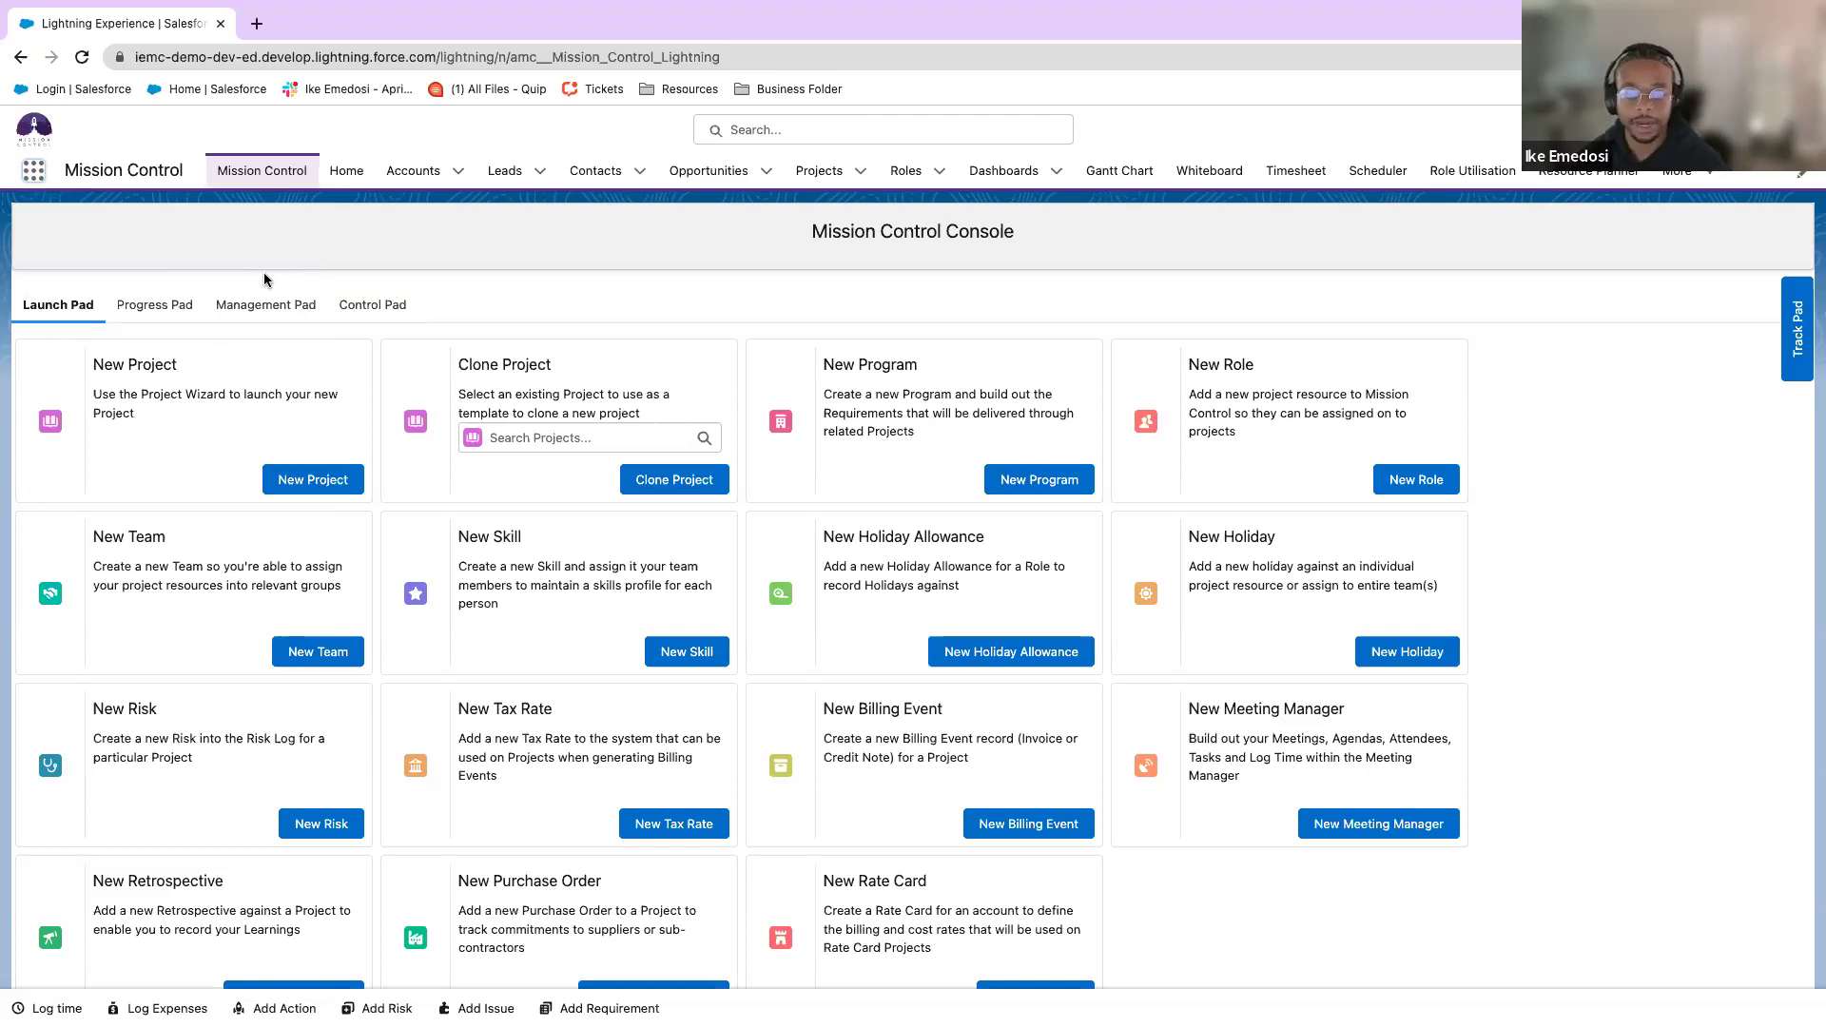
# Examine the options on the console's Launch Pad, Progress Pad and Management Pad.
pyautogui.scroll(-1, 444, 385)
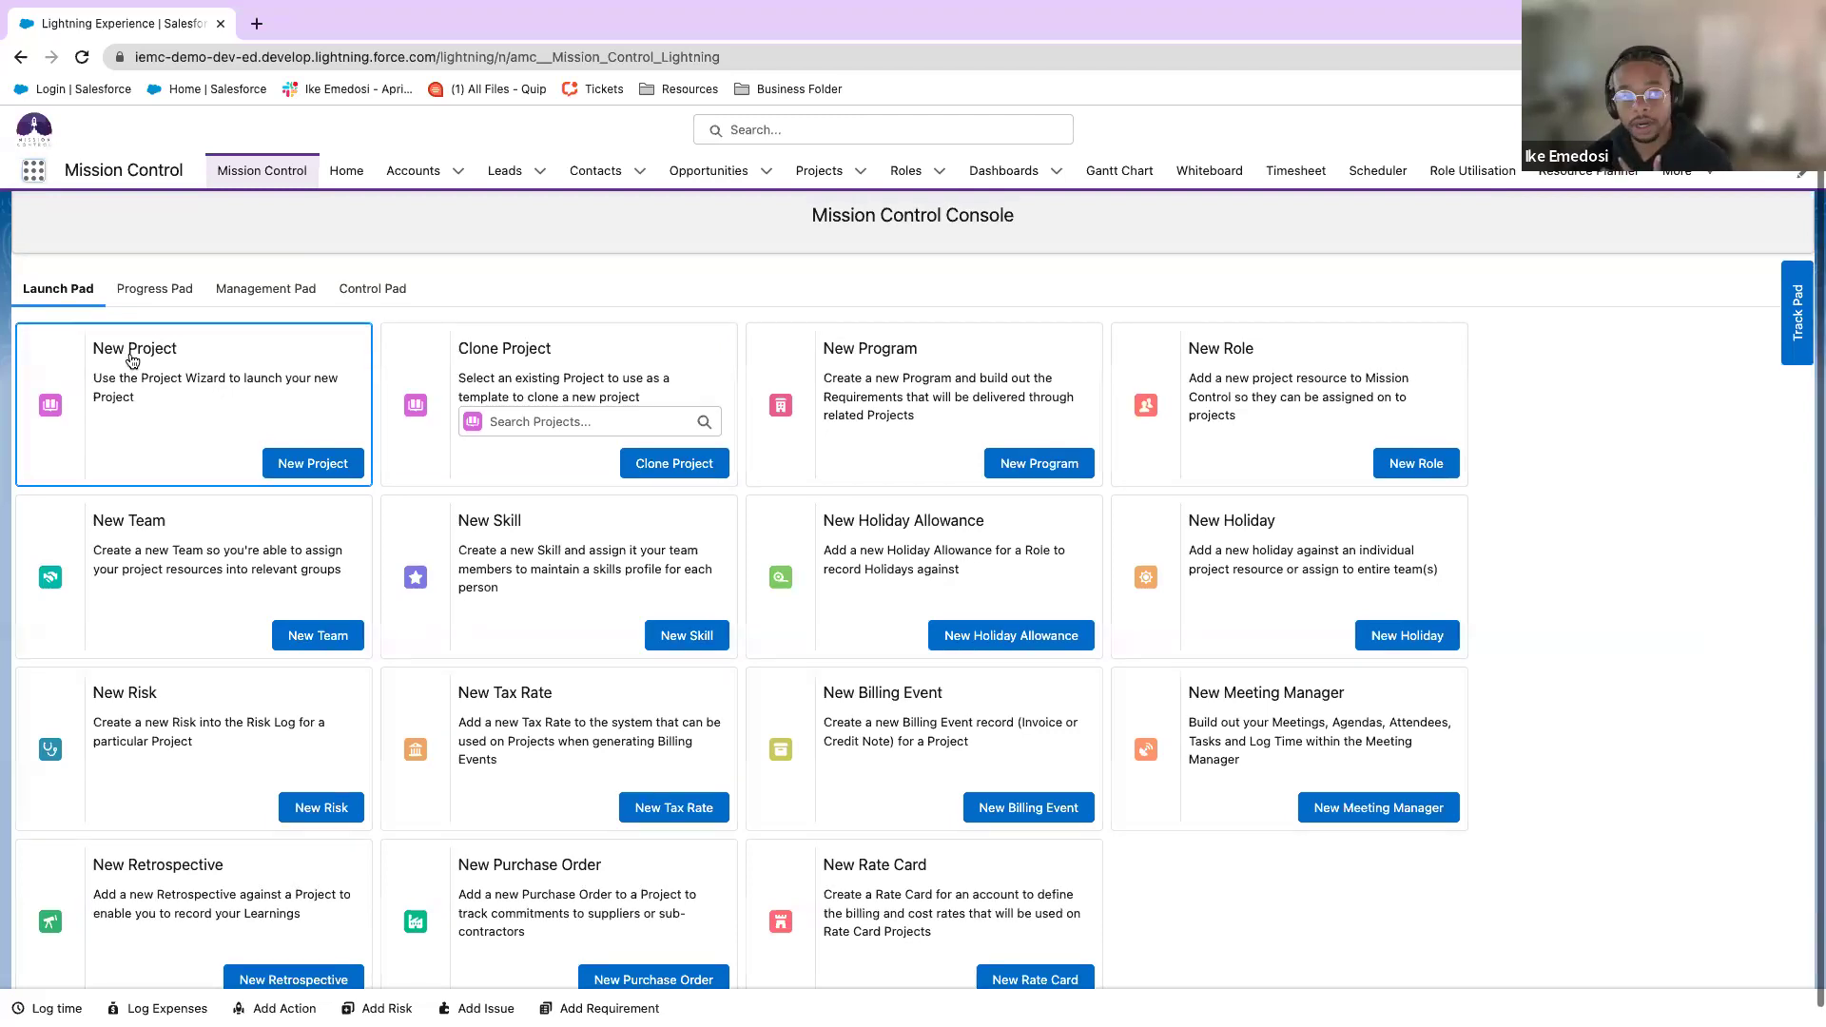
pyautogui.scroll(1, 136, 358)
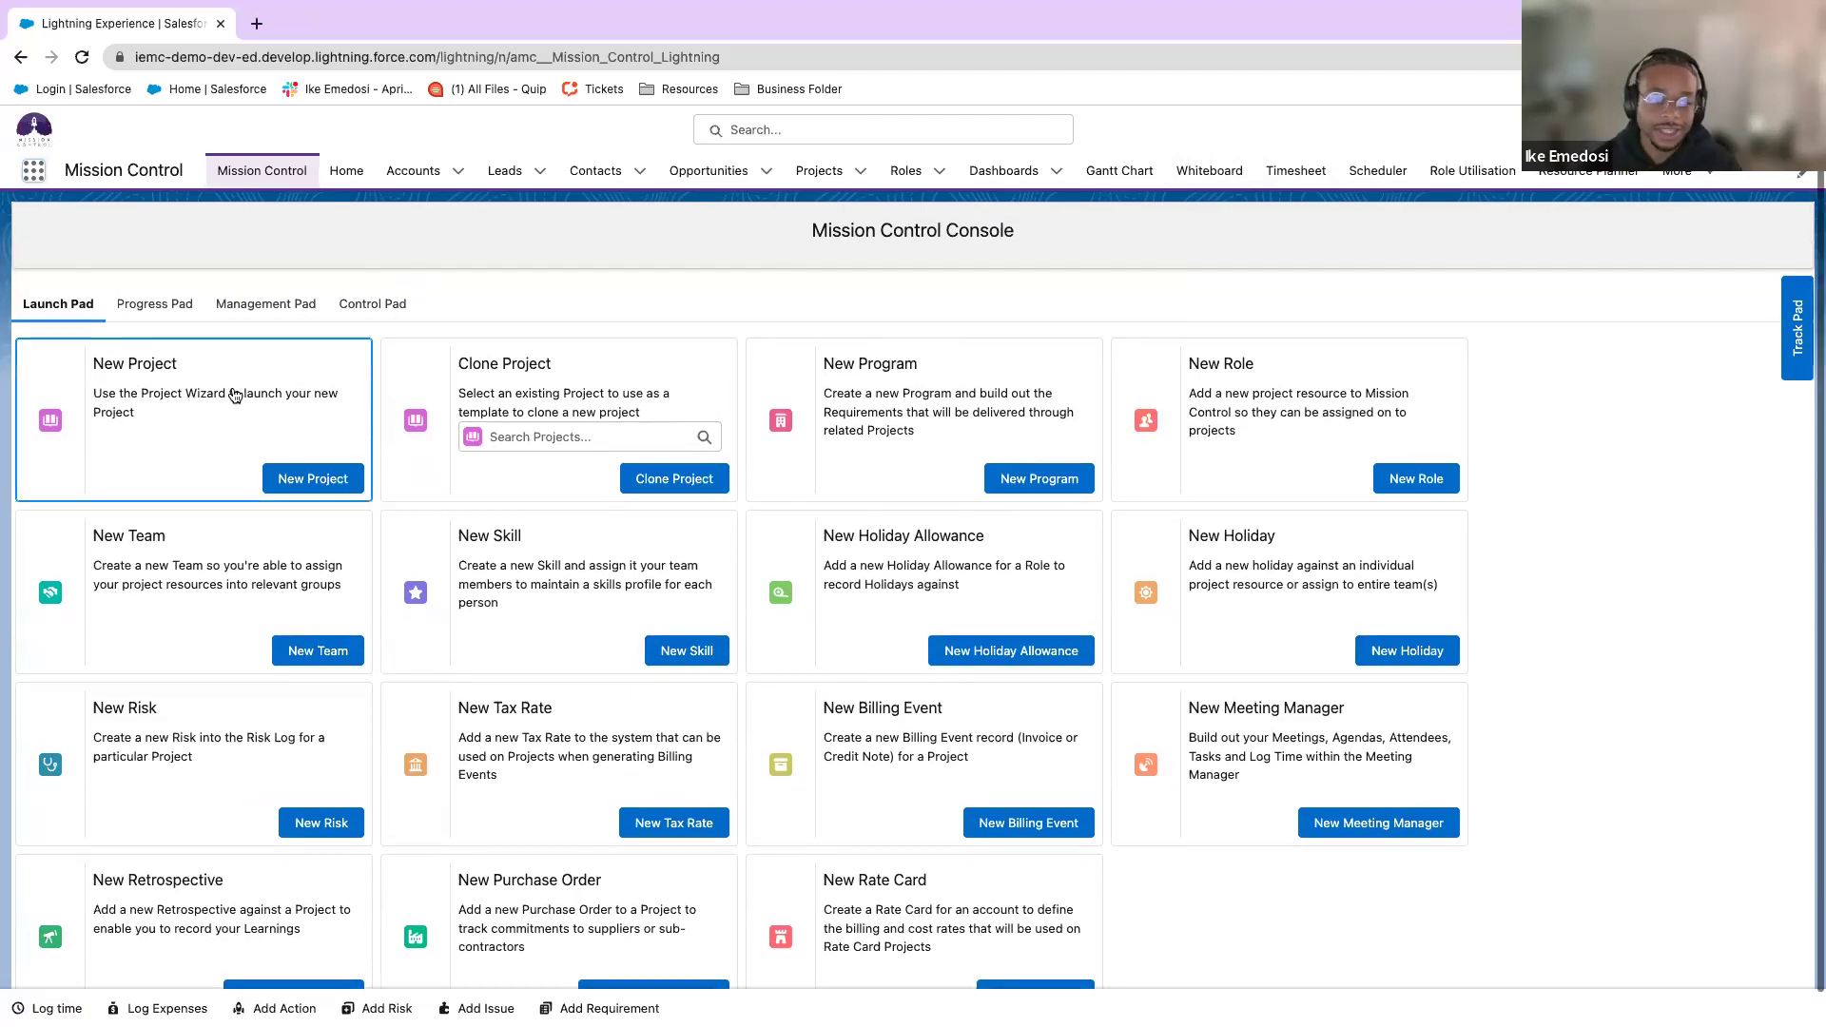
pyautogui.scroll(-1, 245, 390)
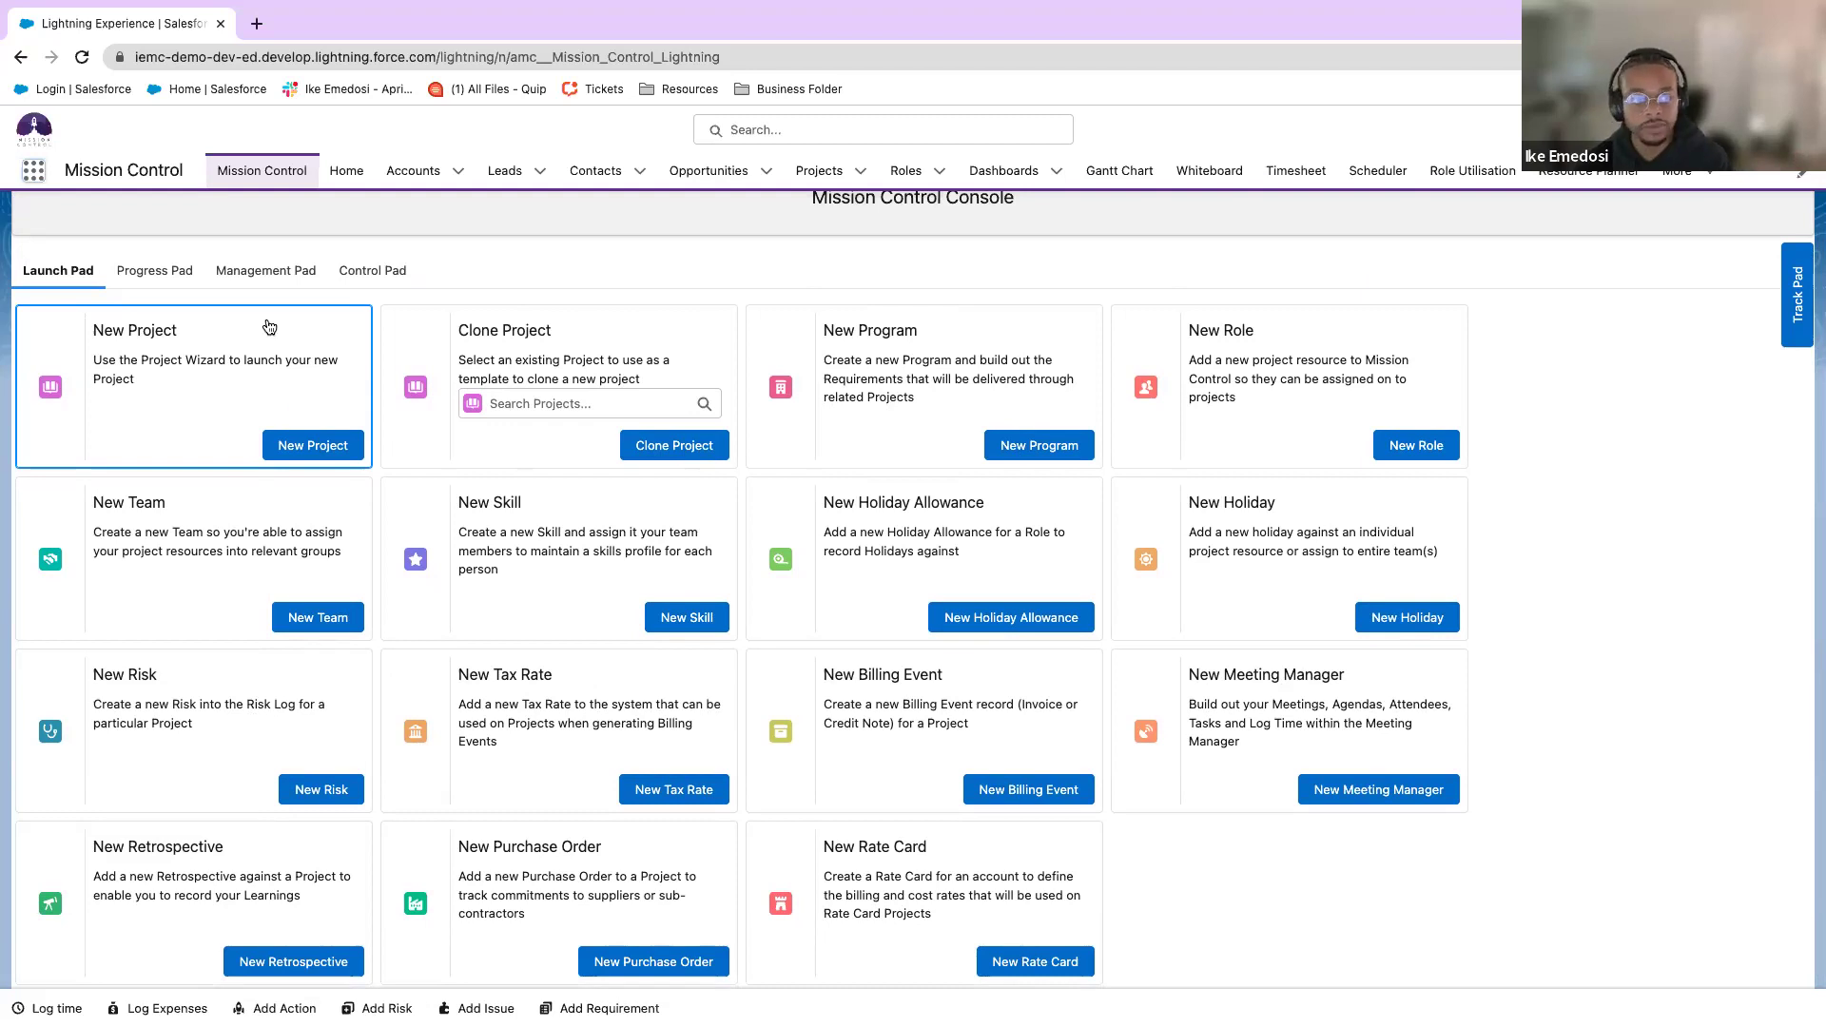
pyautogui.click(152, 271)
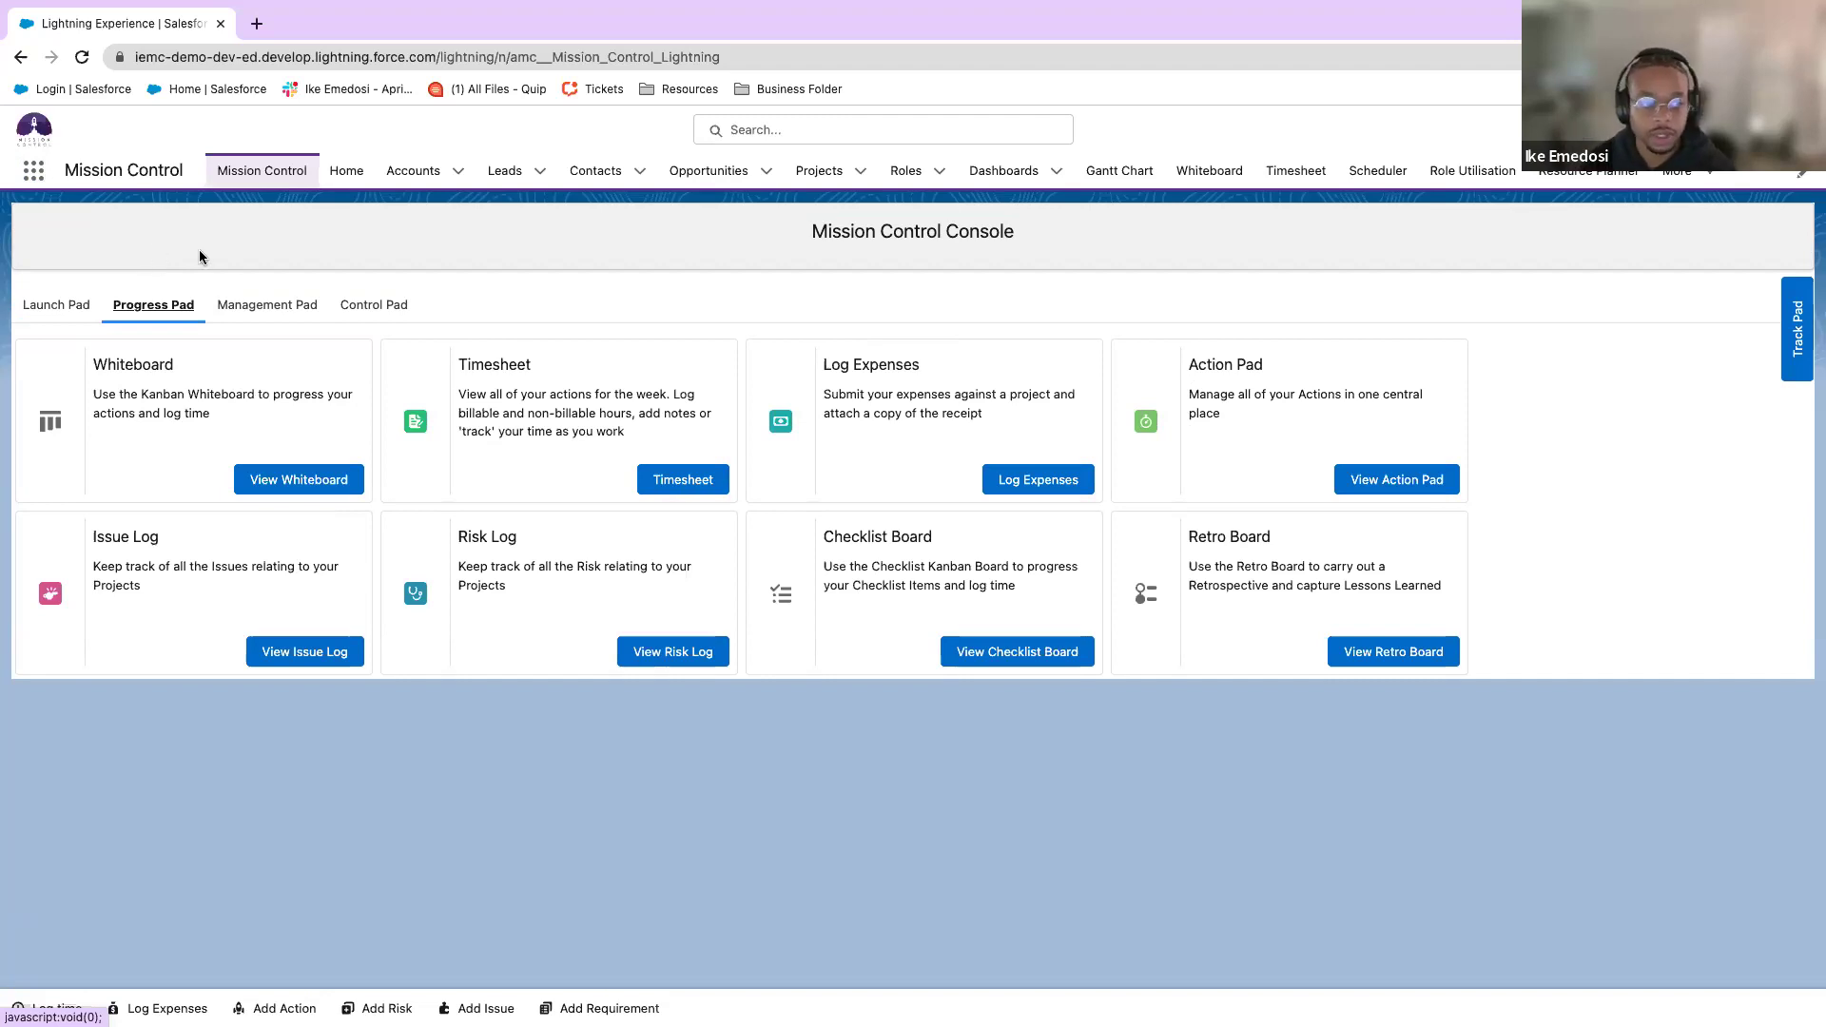
pyautogui.click(245, 298)
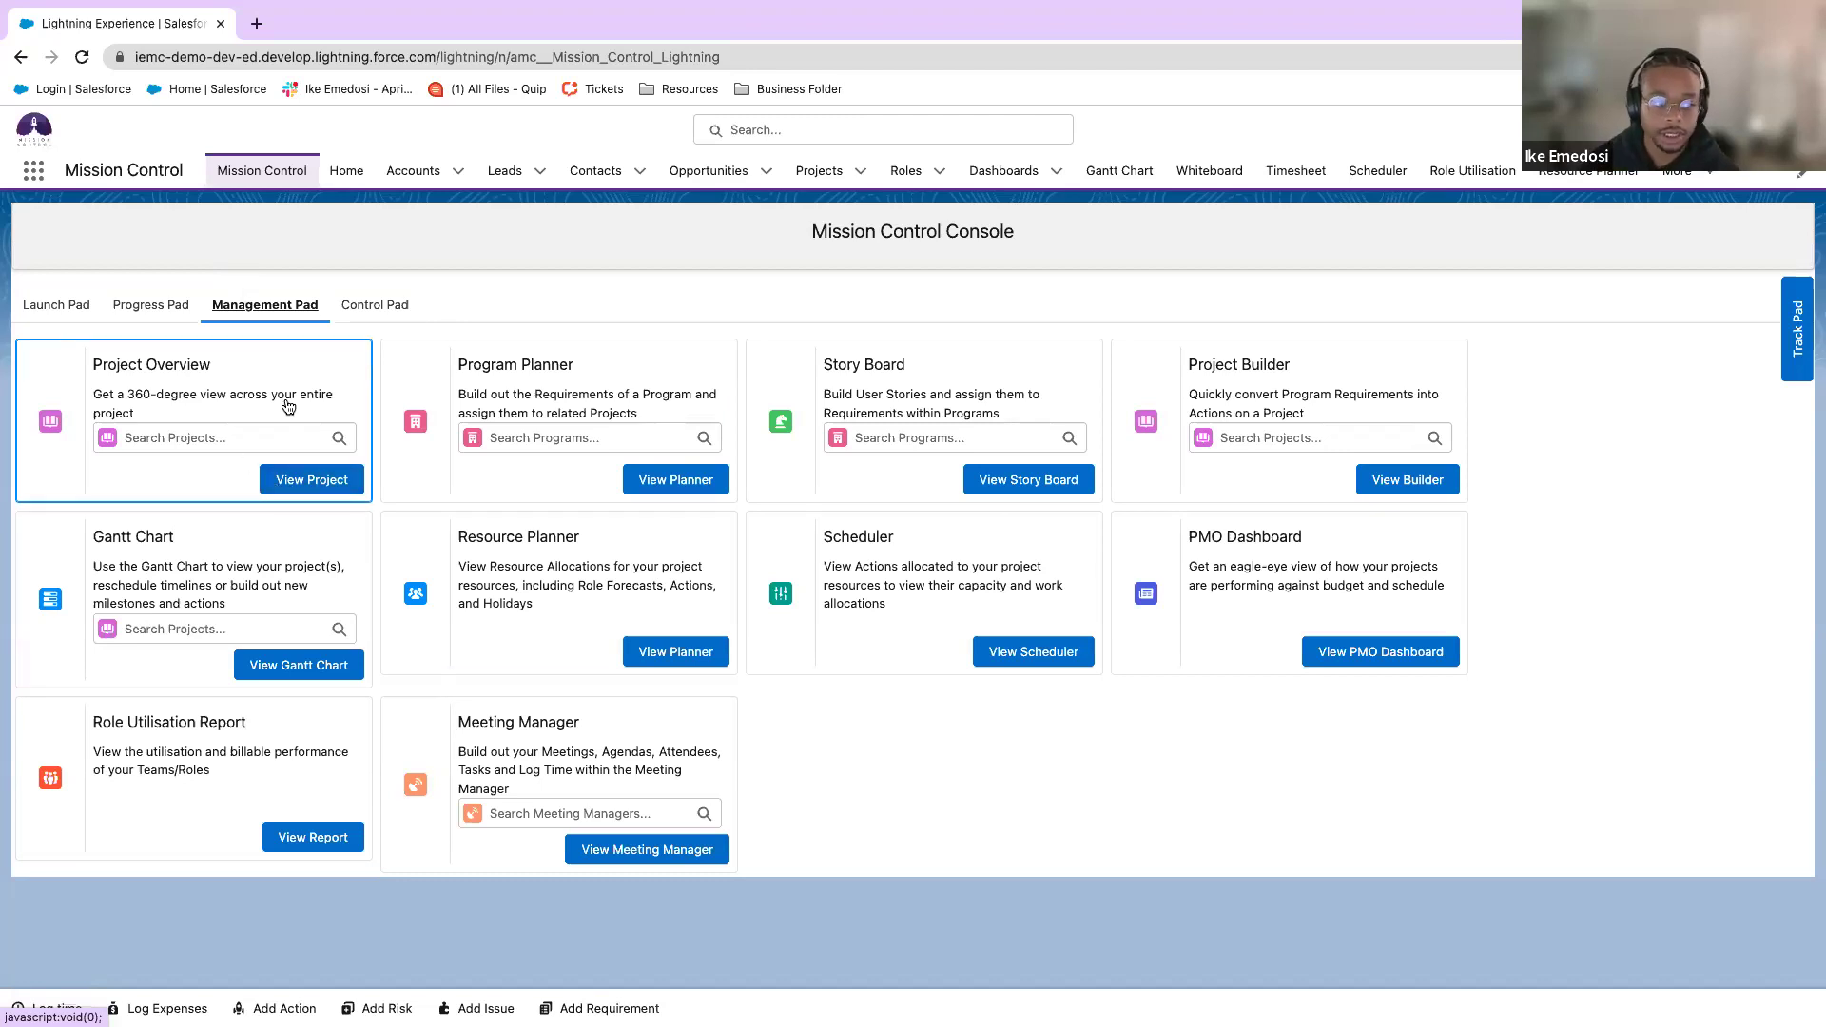
# Examine the Control Pad settings, from Daily Digest down to Meeting Manager Settings.
pyautogui.click(376, 310)
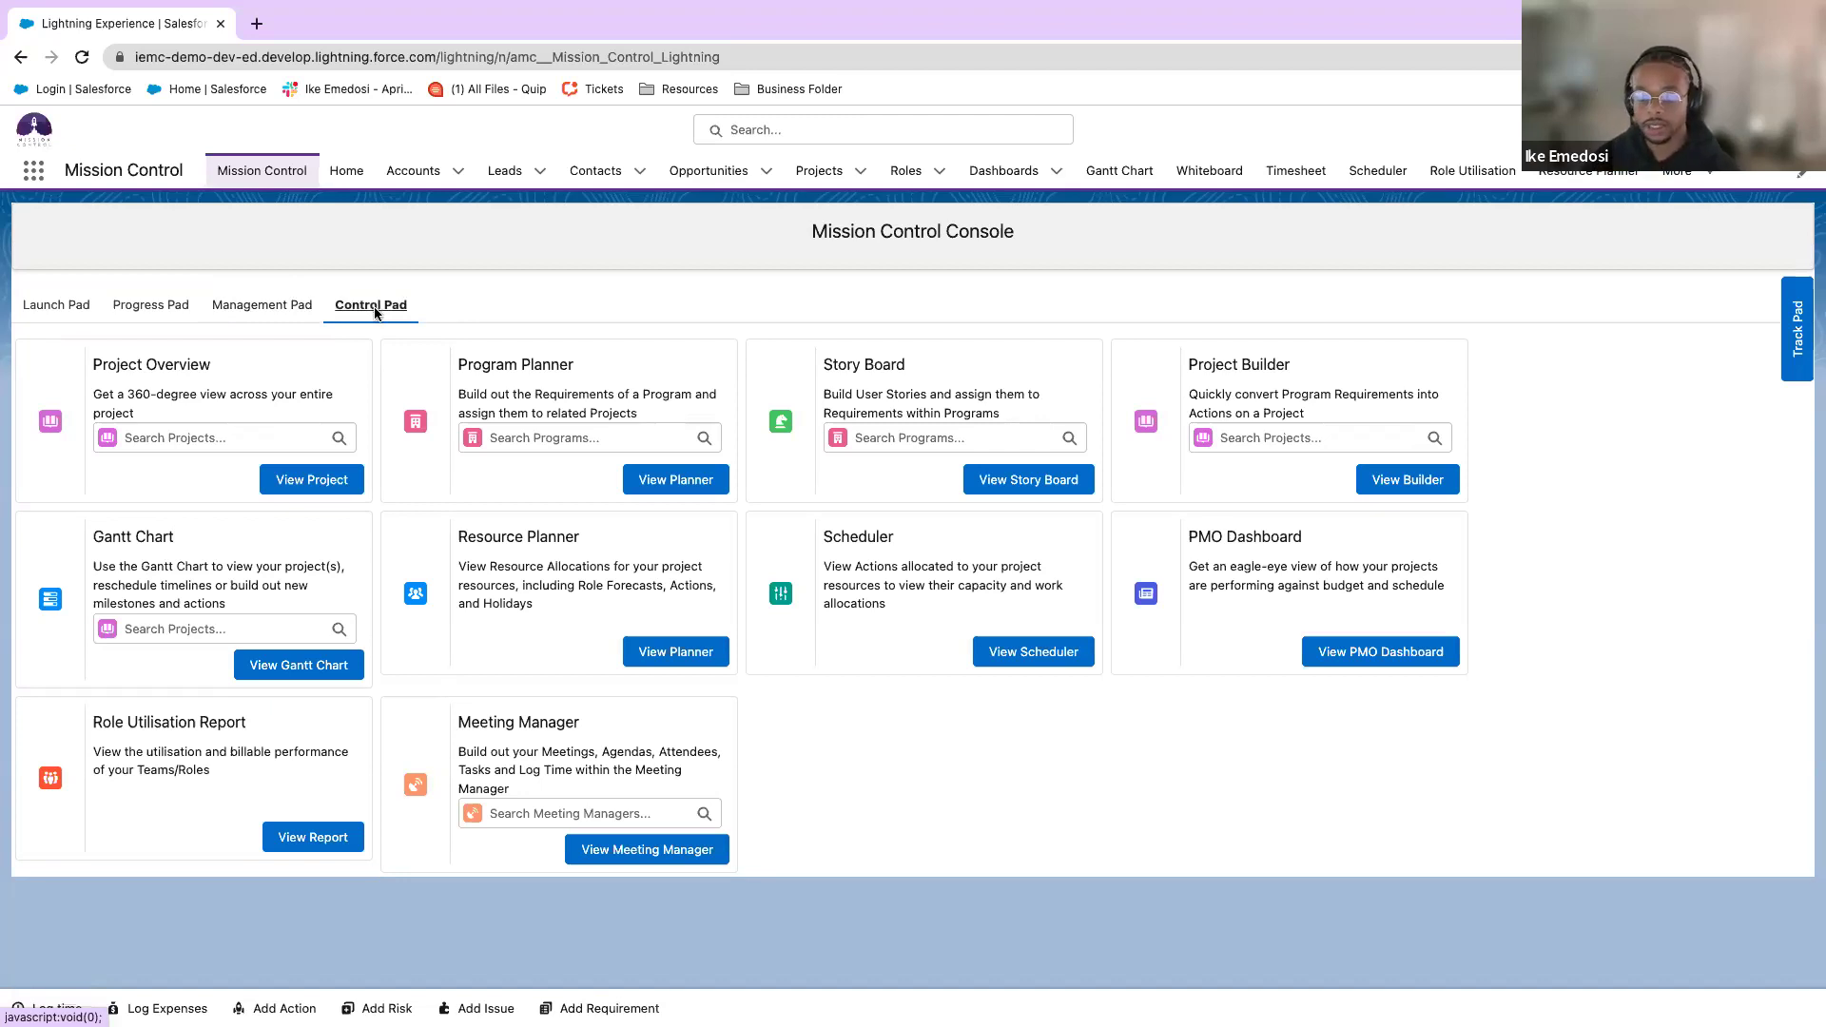
pyautogui.click(377, 312)
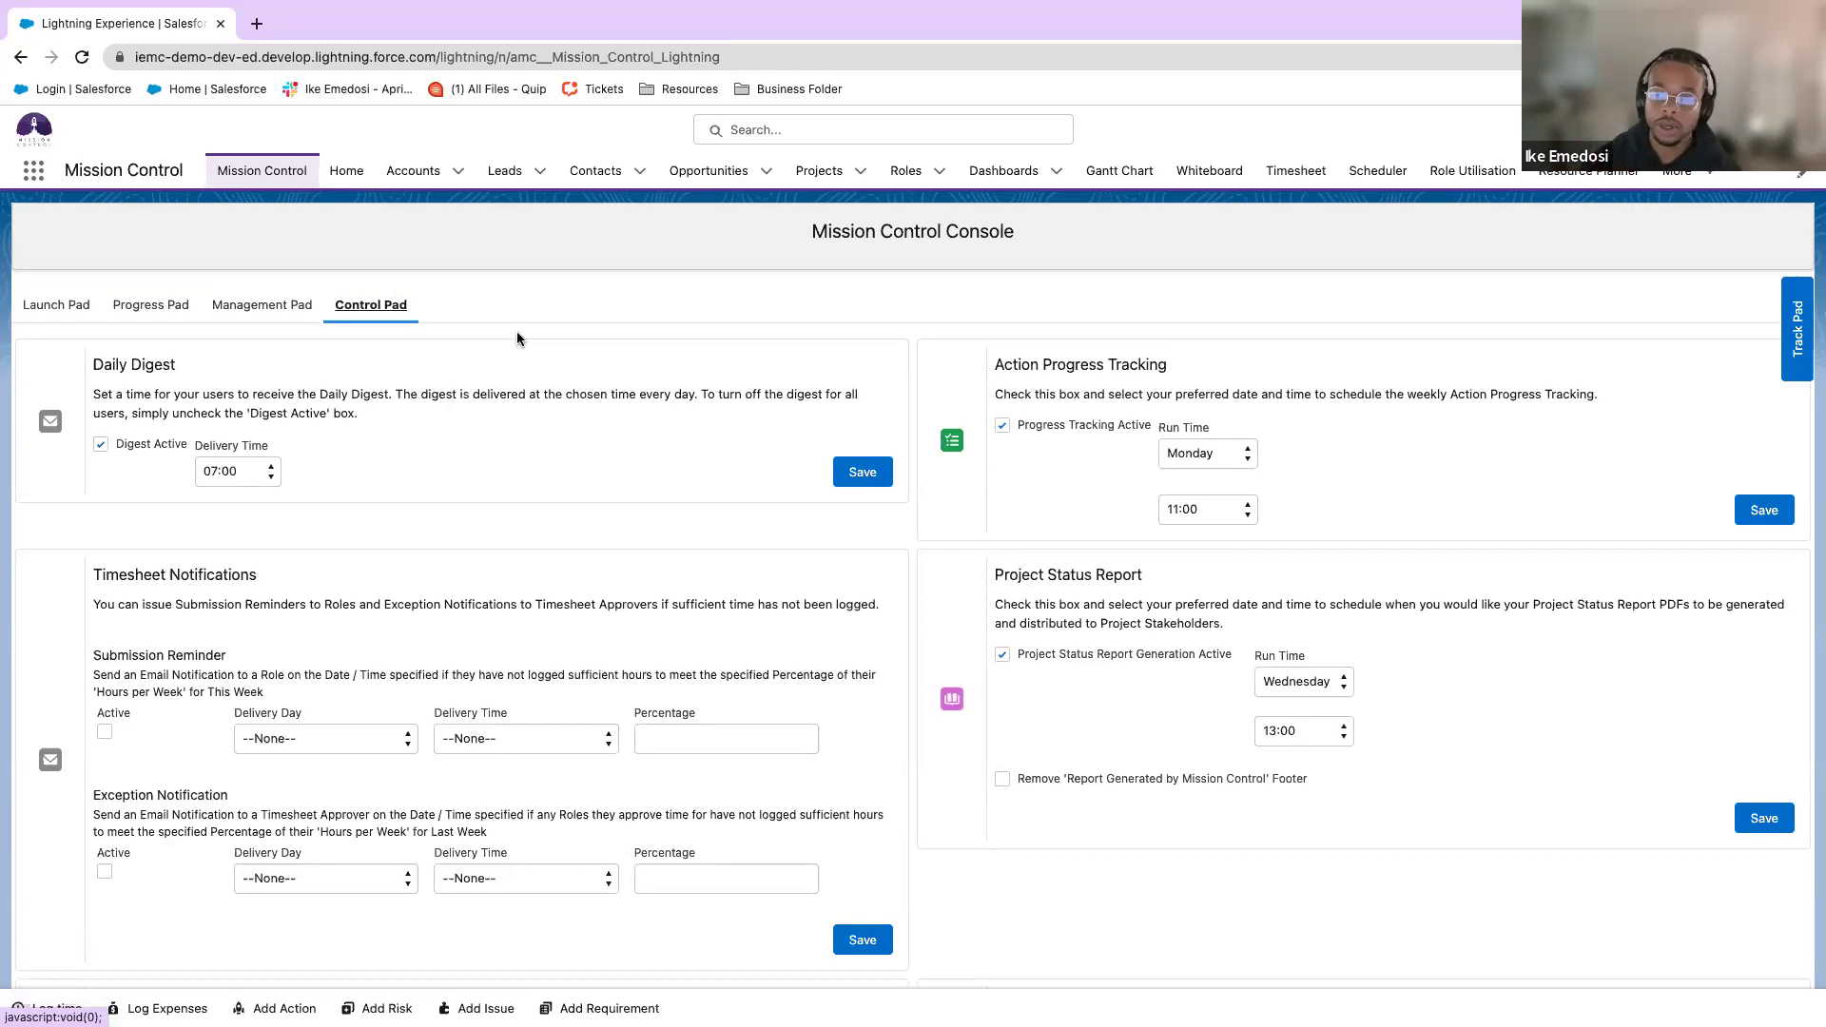
pyautogui.scroll(-1, 564, 570)
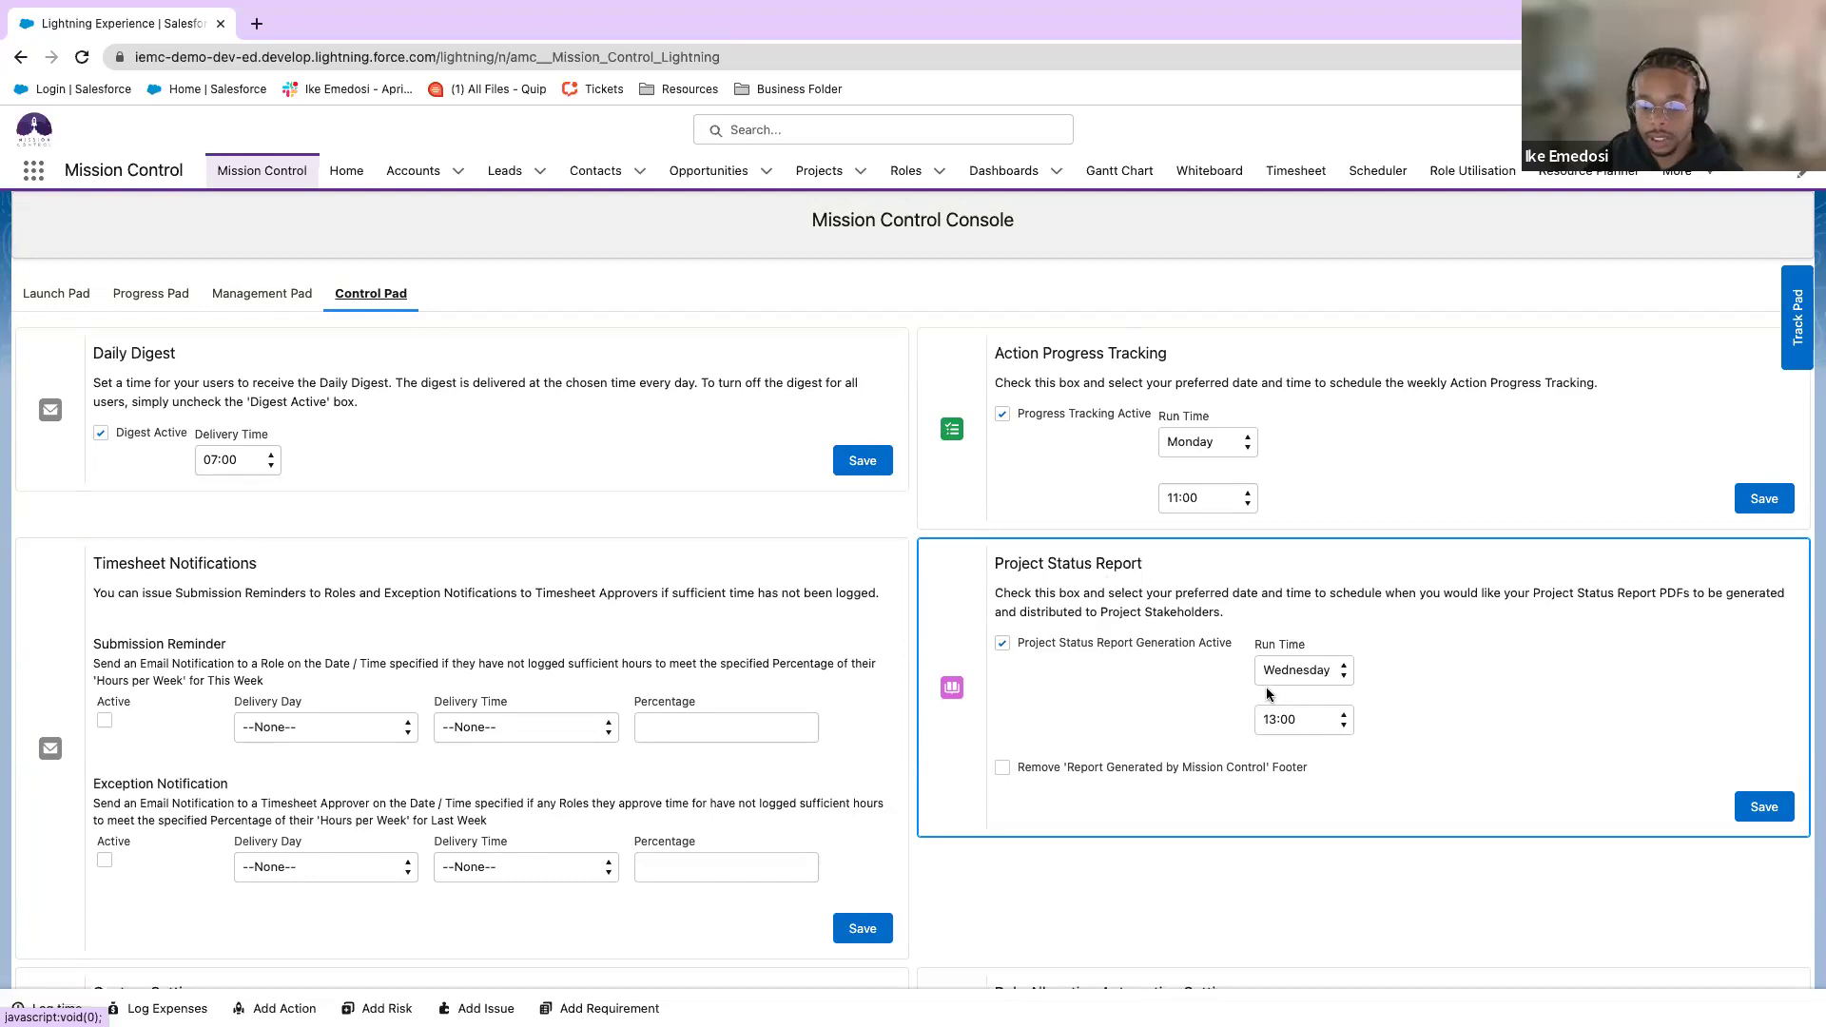
pyautogui.scroll(-3, 1017, 716)
pyautogui.scroll(-20, 1012, 713)
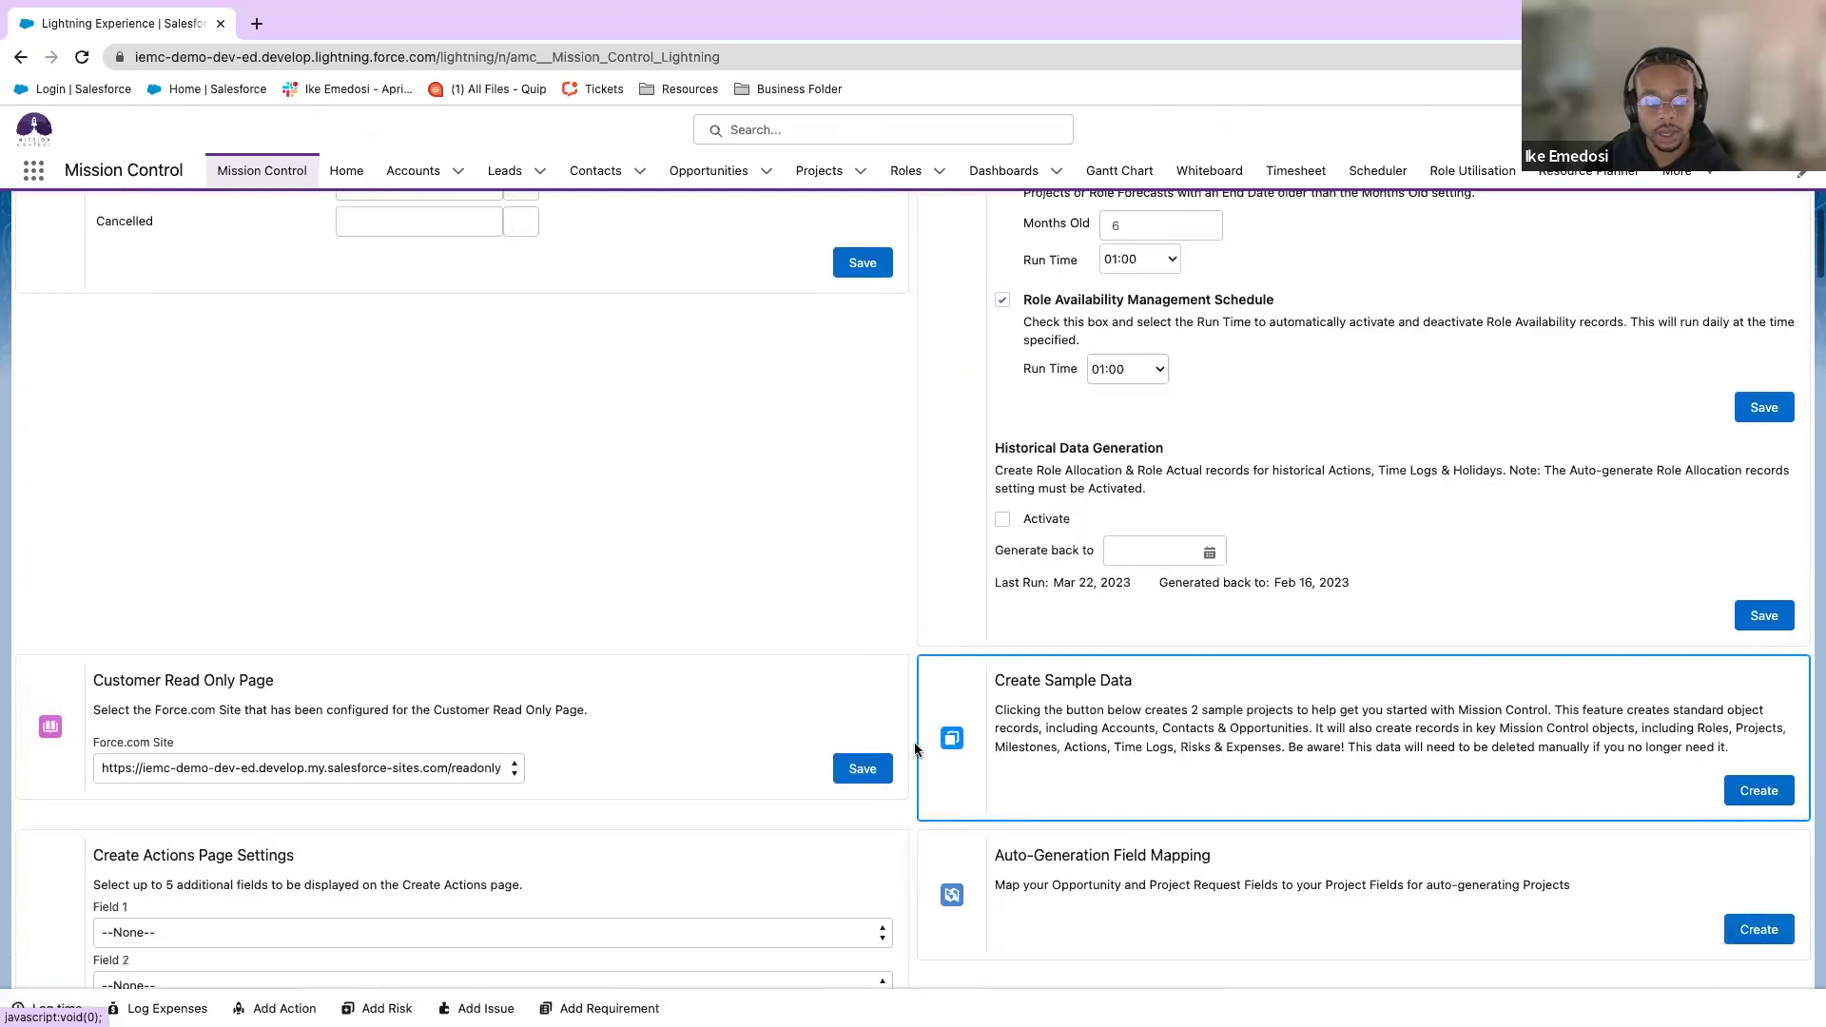
pyautogui.scroll(-4, 894, 737)
pyautogui.scroll(-5, 885, 733)
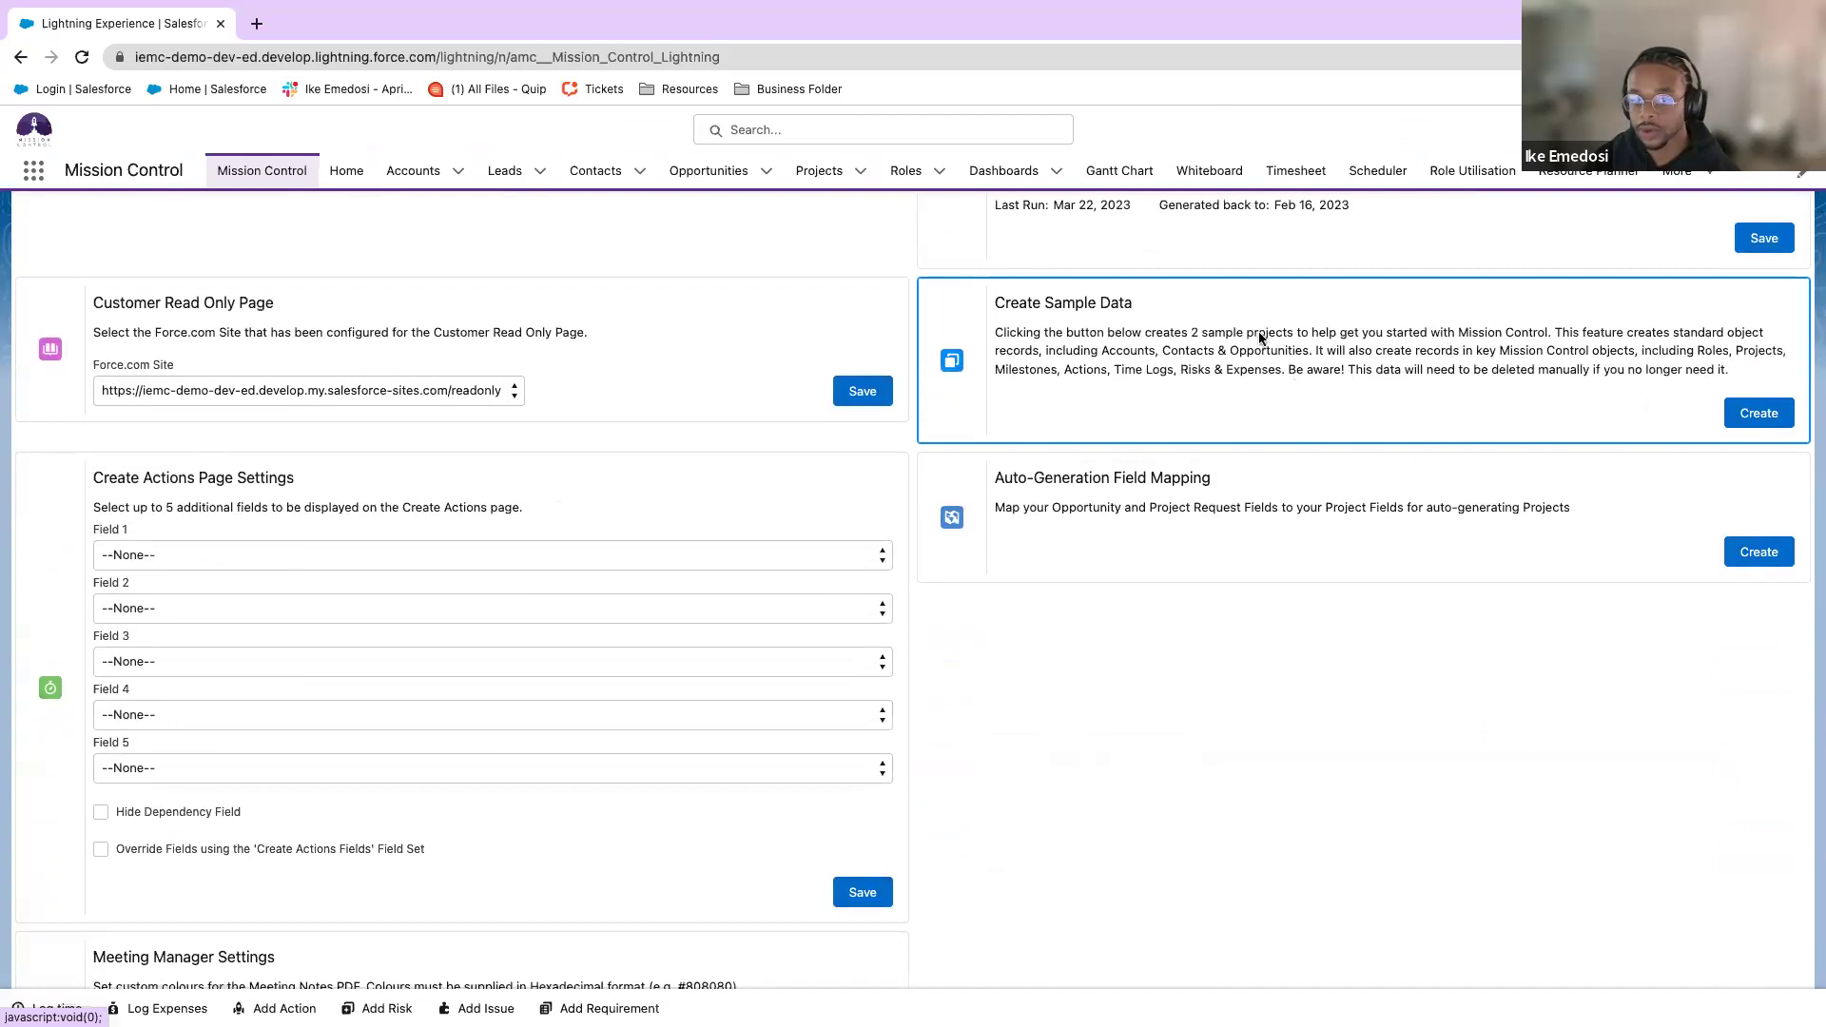
pyautogui.scroll(-6, 735, 504)
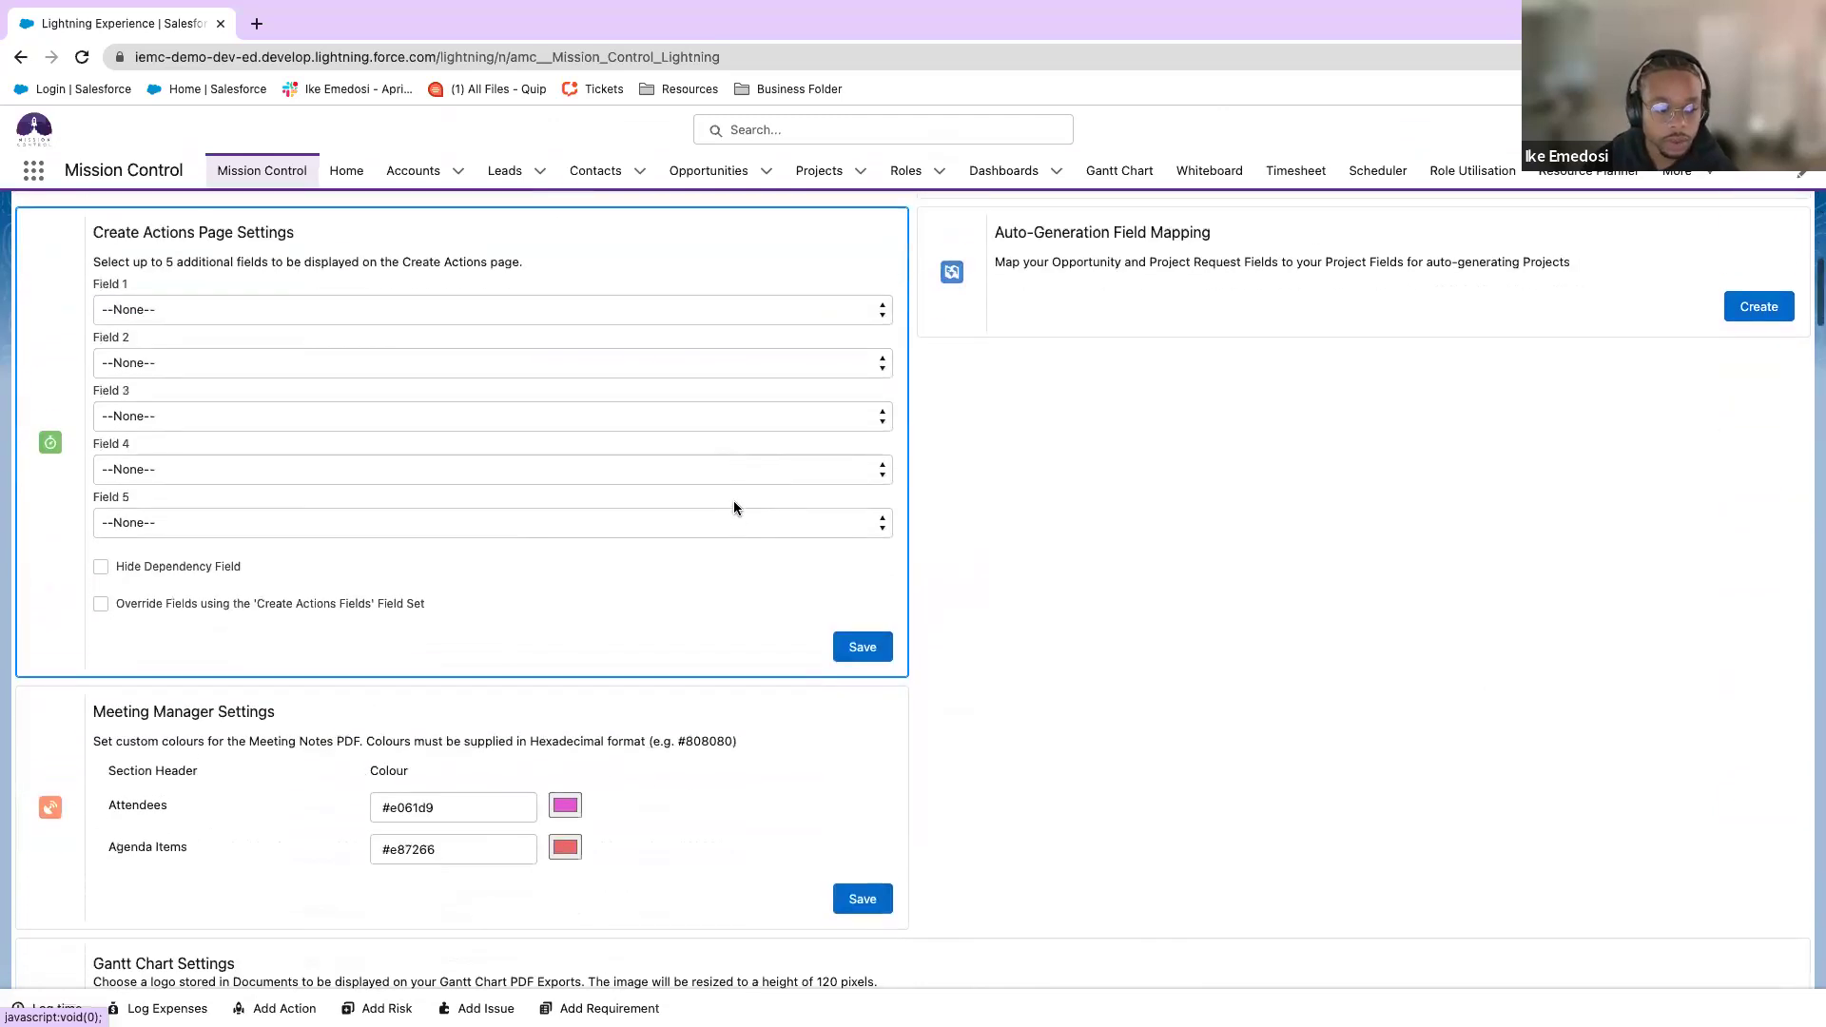
pyautogui.scroll(20, 733, 501)
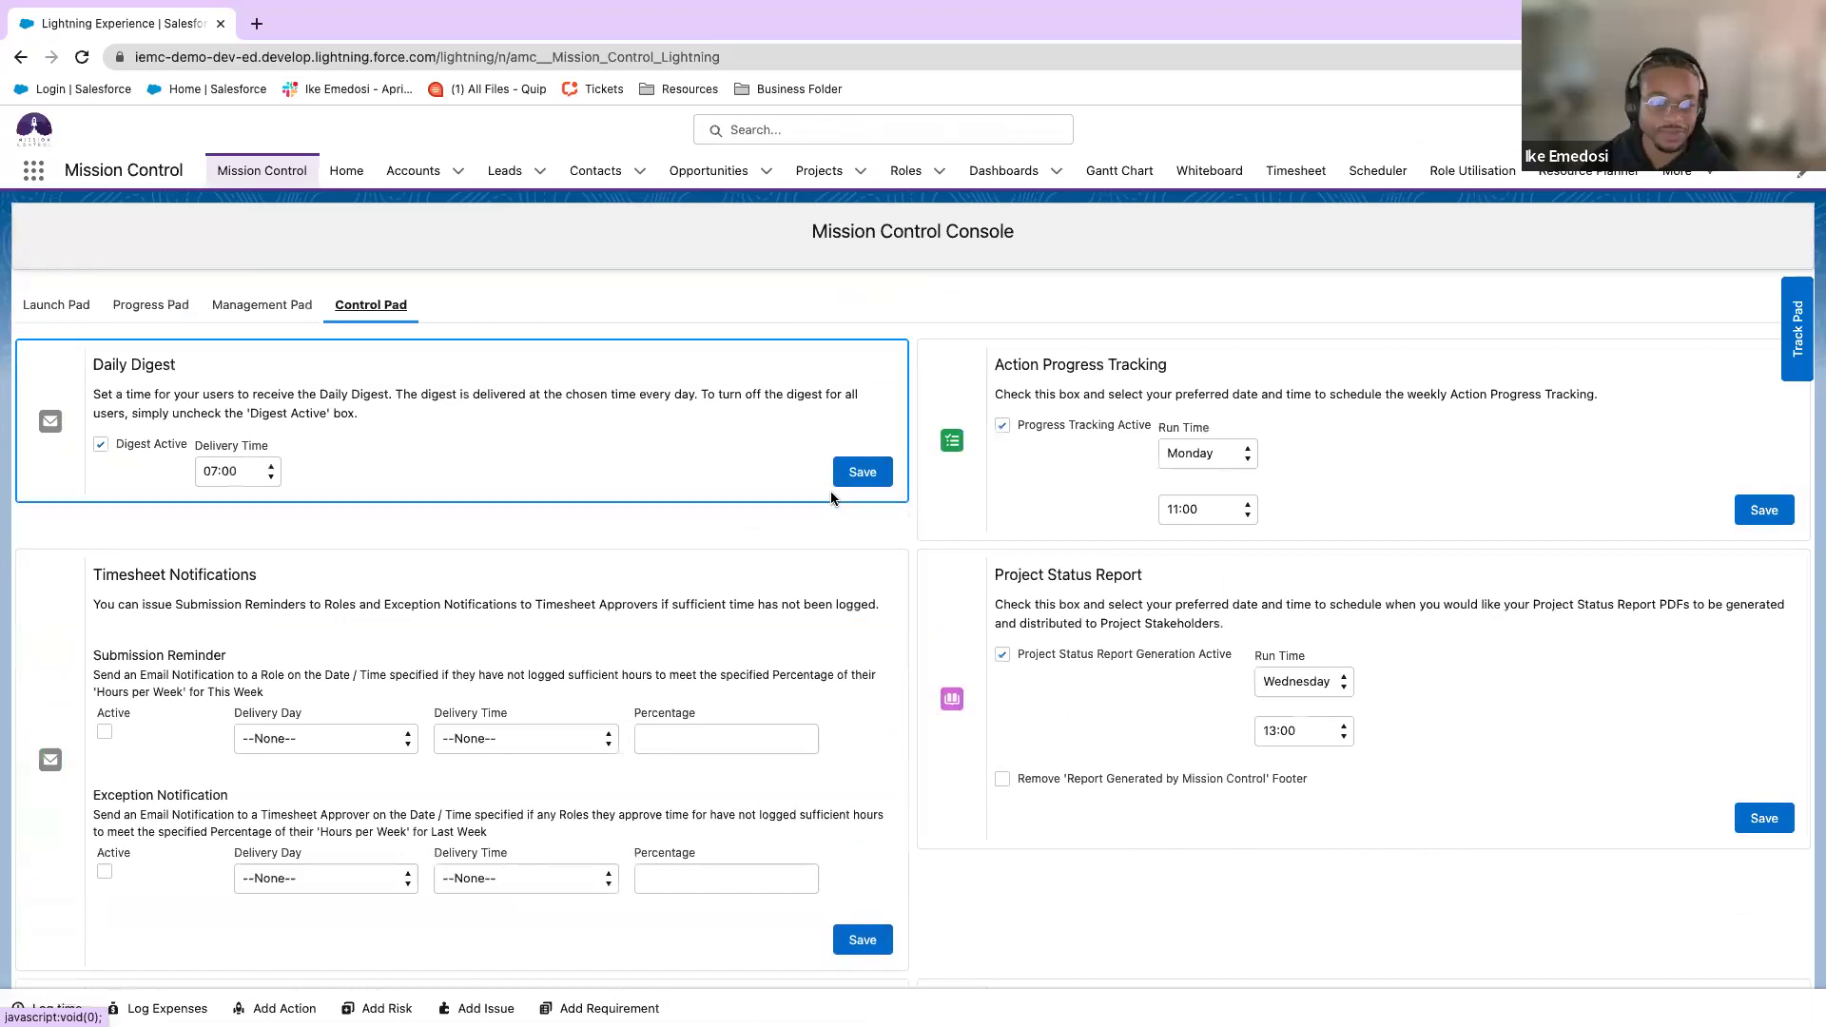
# Return to the console's Launch Pad and look over its options.
pyautogui.click(55, 308)
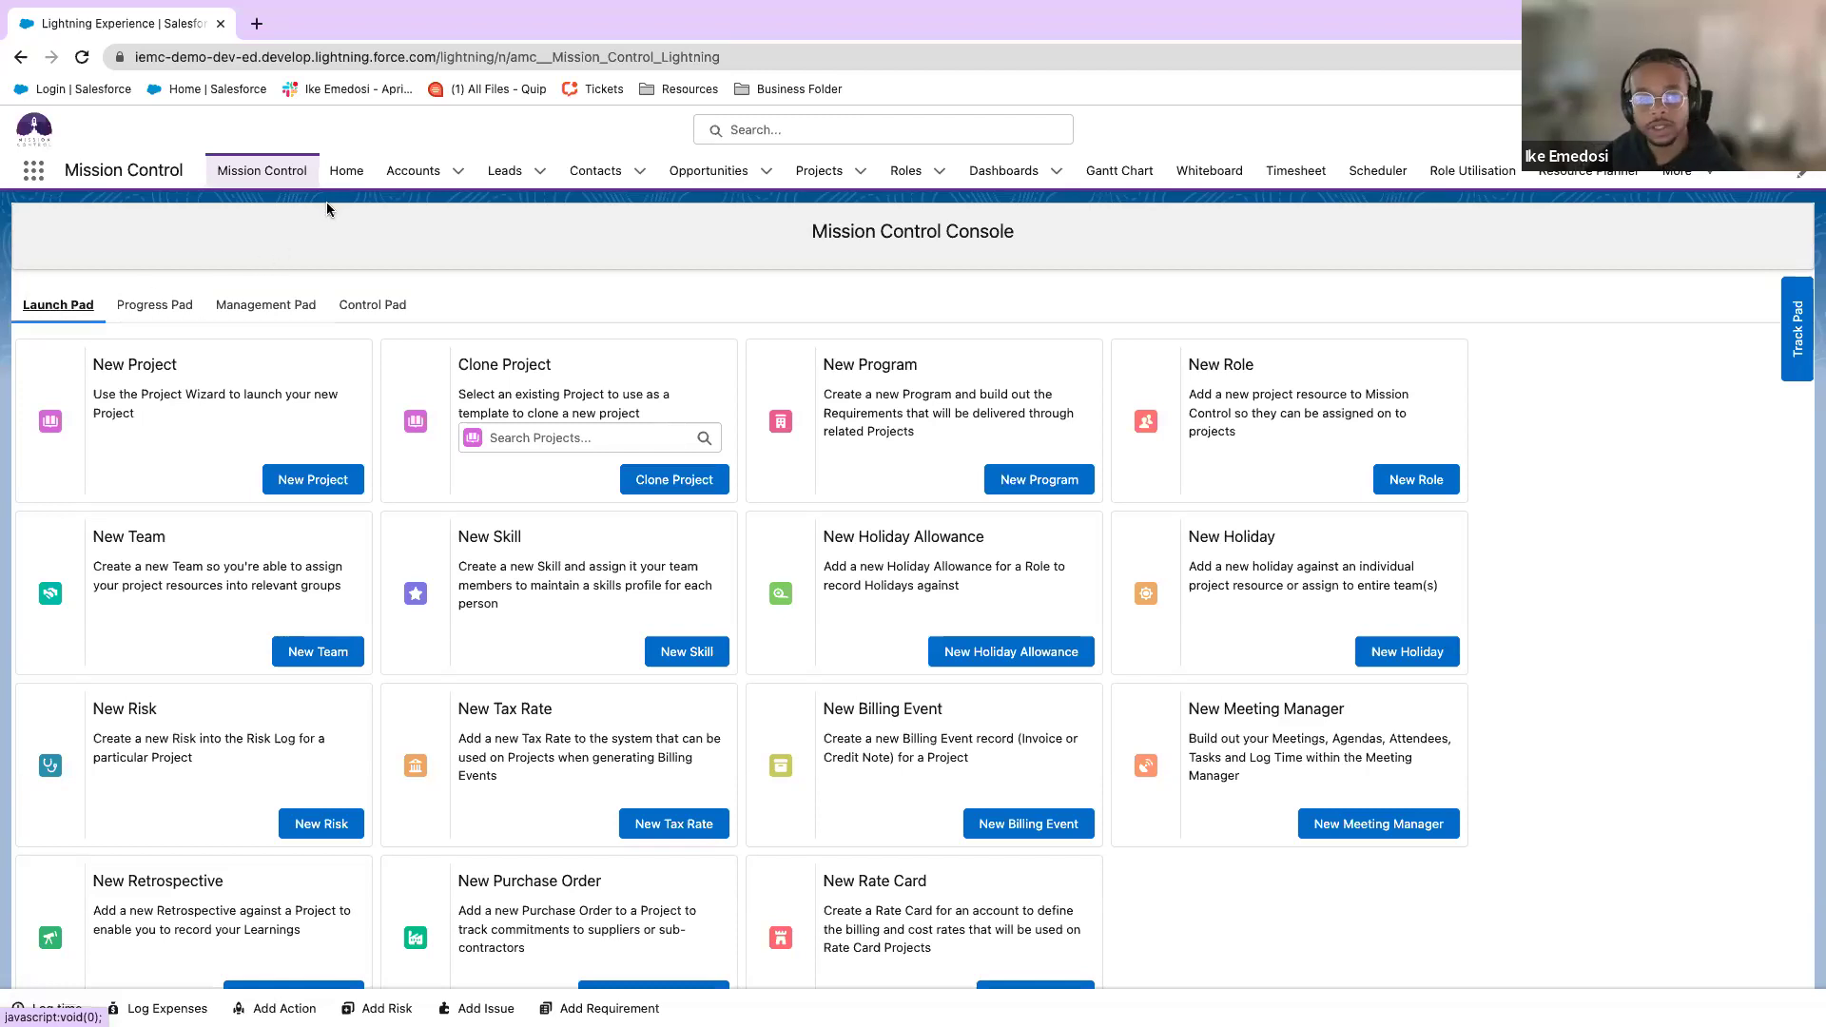
pyautogui.scroll(-1, 445, 453)
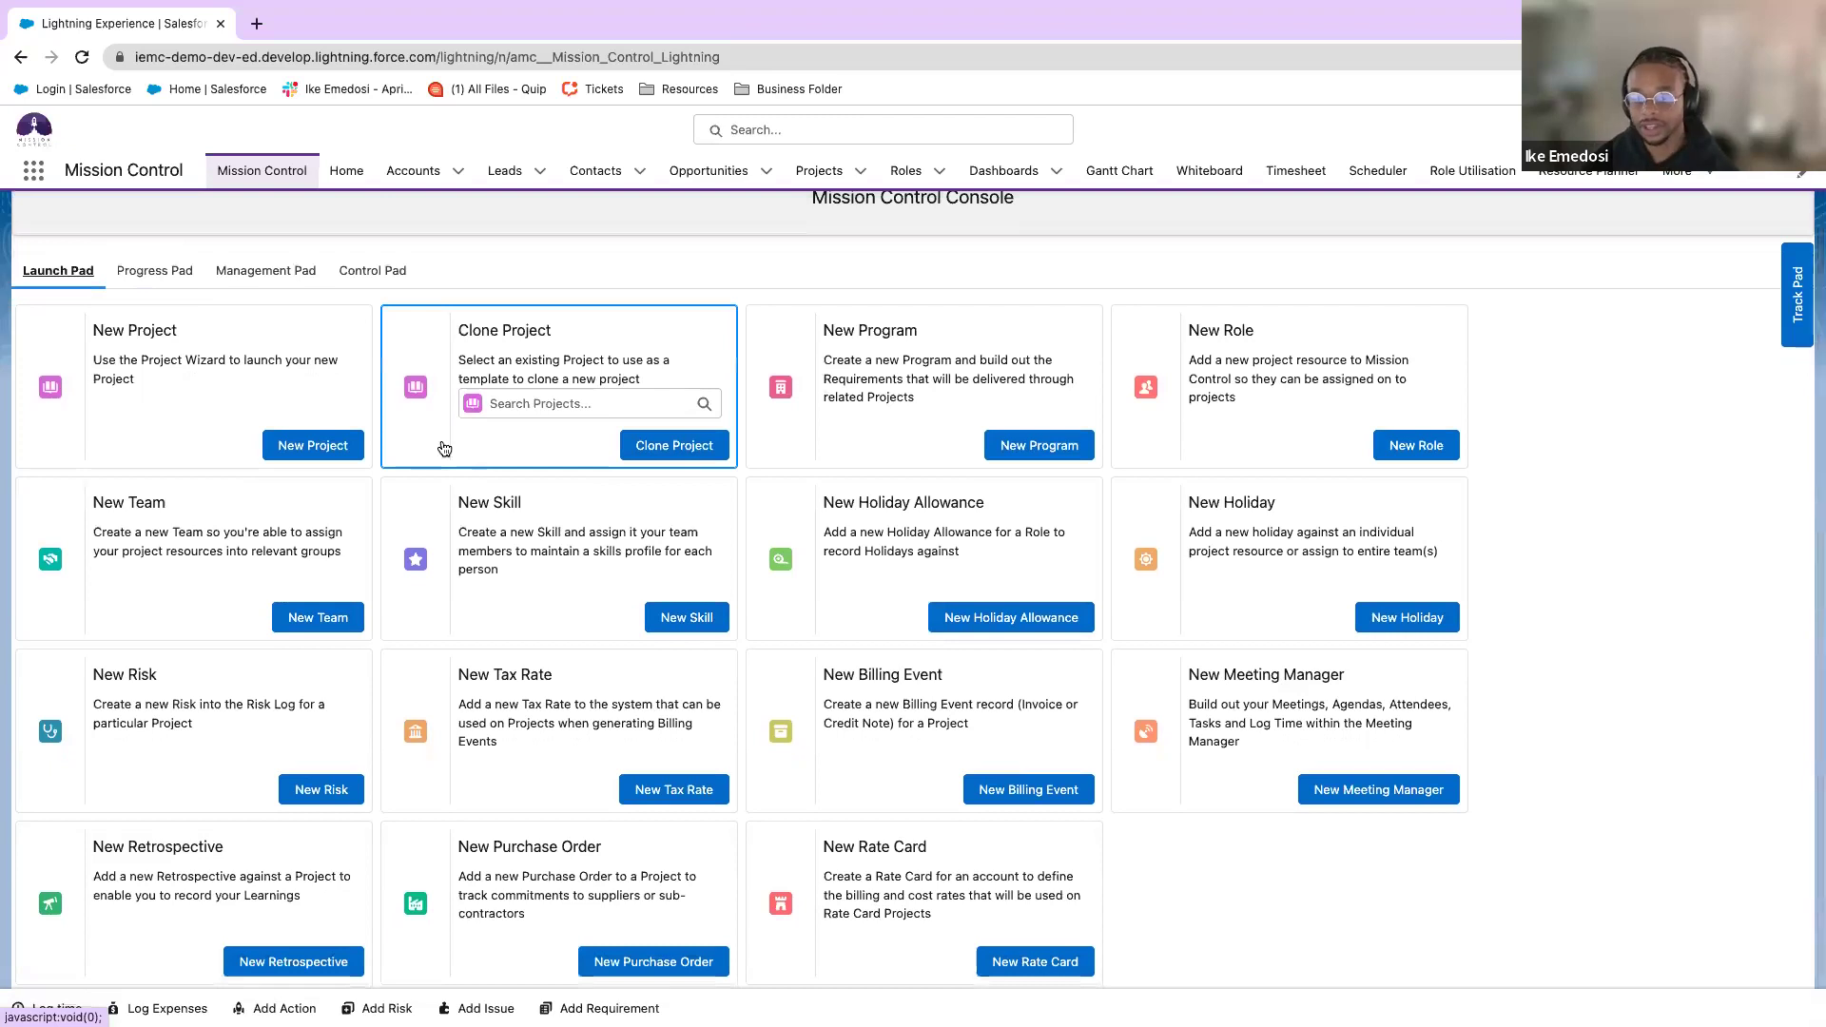
pyautogui.scroll(1, 440, 440)
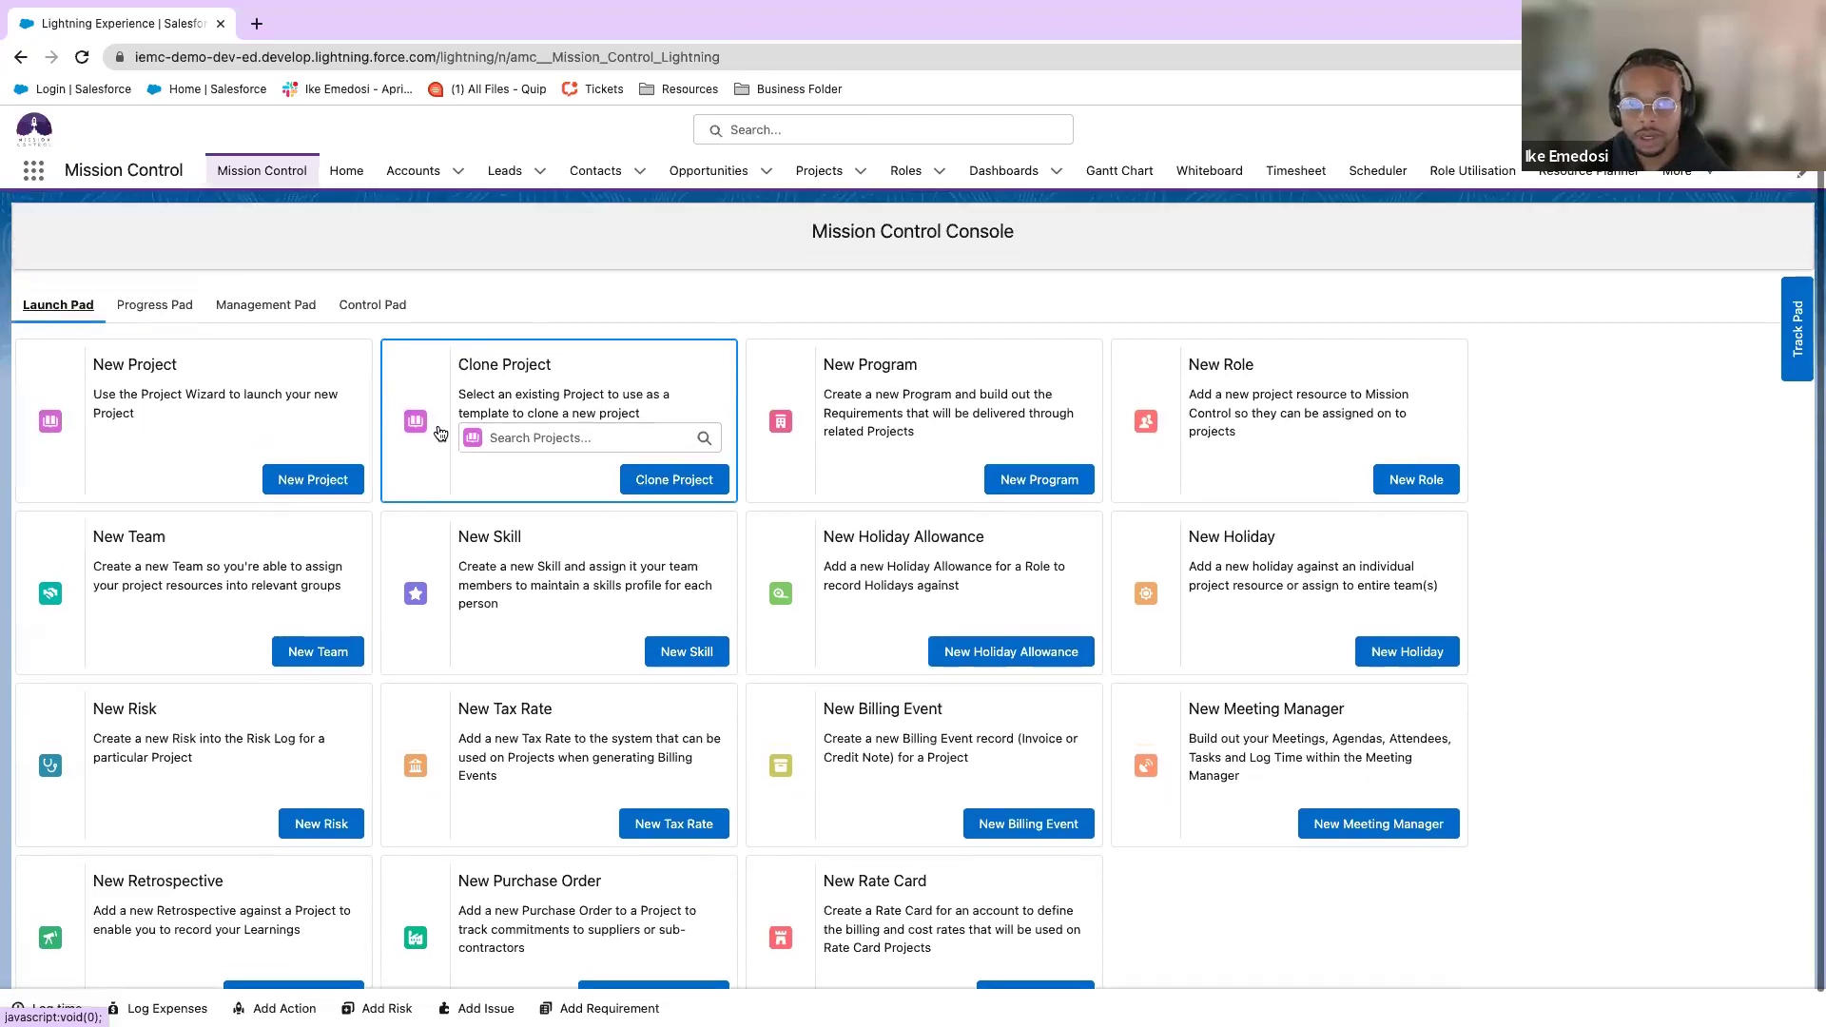
# Open the details of the "Mission Control:" opportunity from the recently viewed opportunities.
pyautogui.click(728, 175)
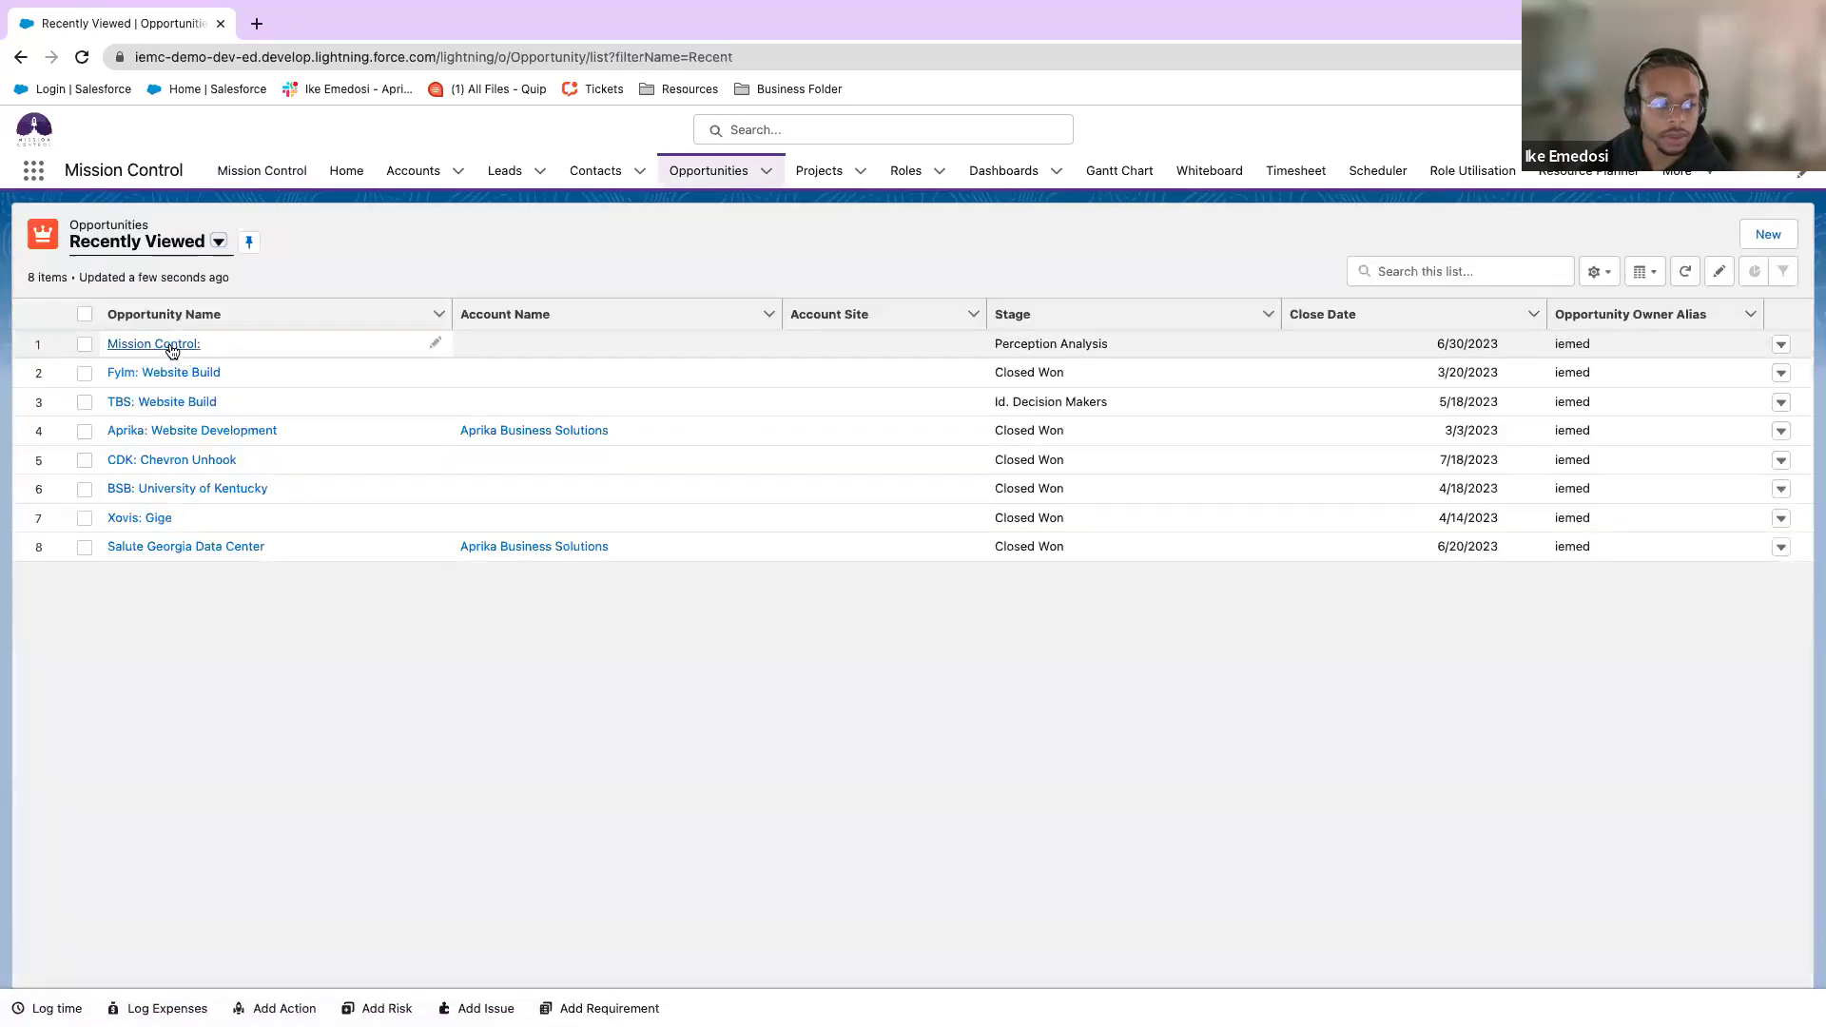
pyautogui.click(168, 346)
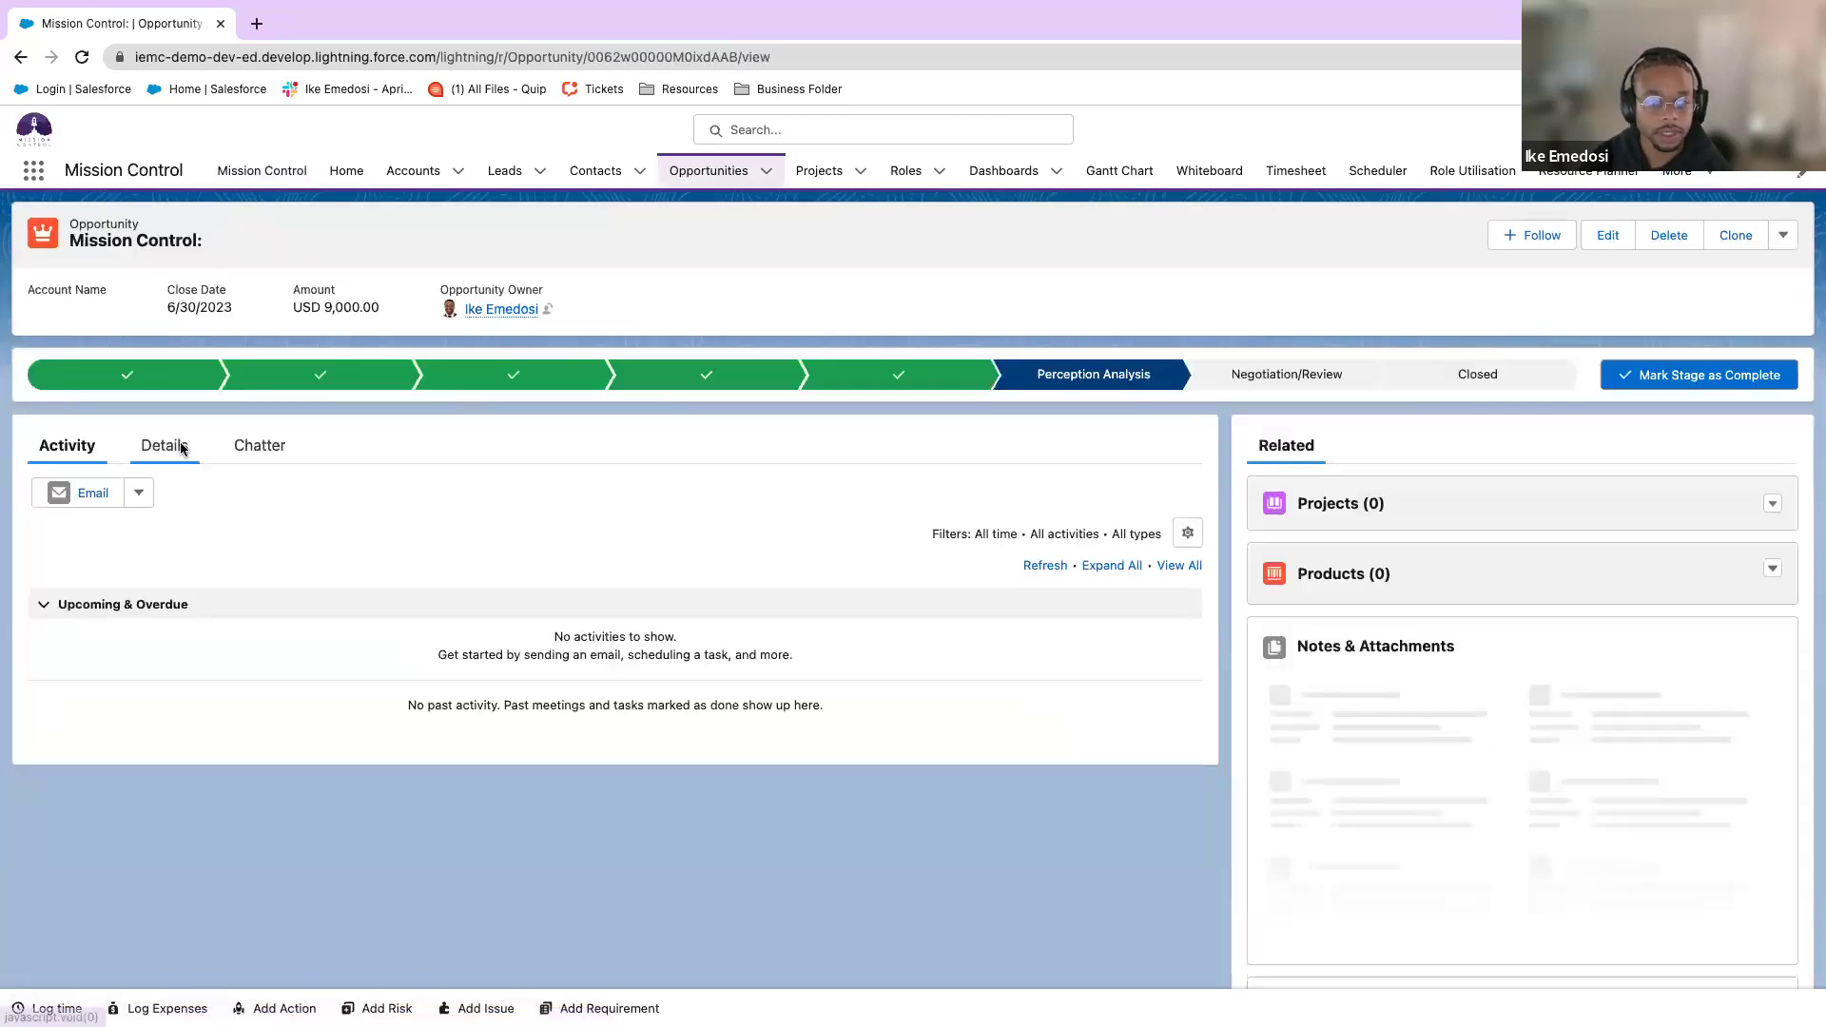
pyautogui.click(168, 447)
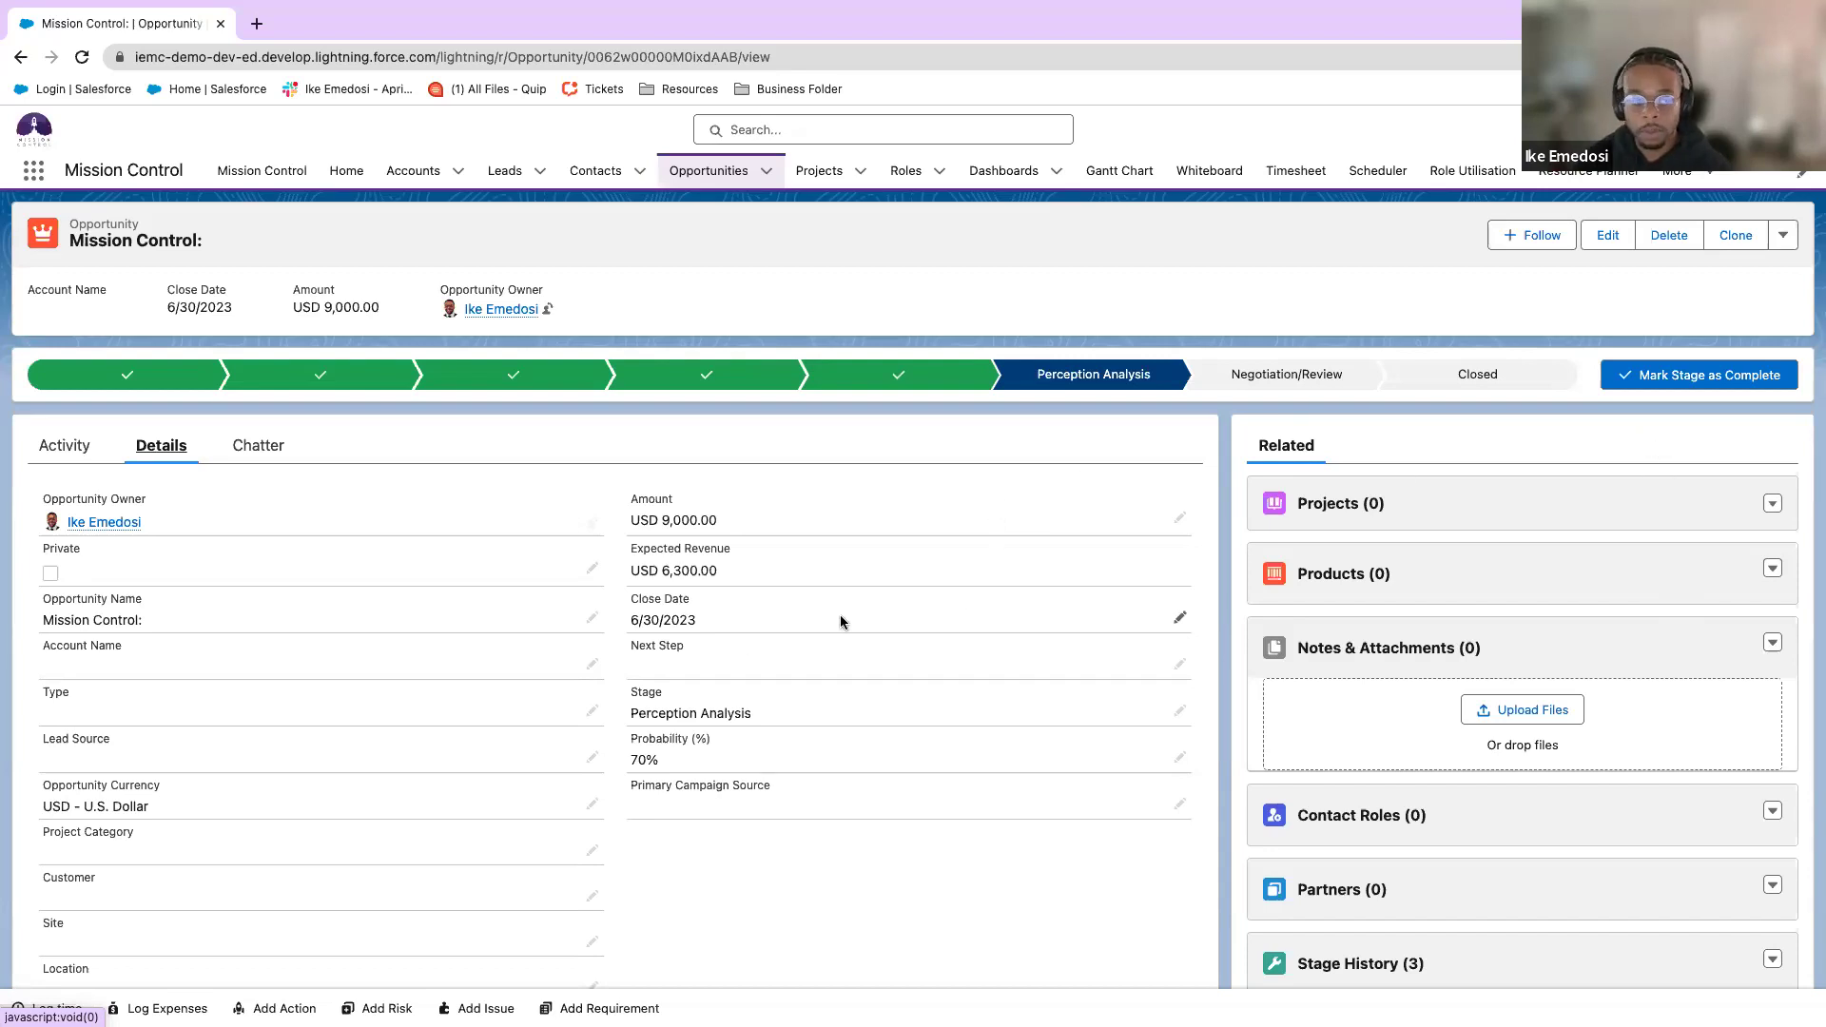
# Start editing the opportunity's details and set its Lead Source to Web.
pyautogui.scroll(-2, 571, 716)
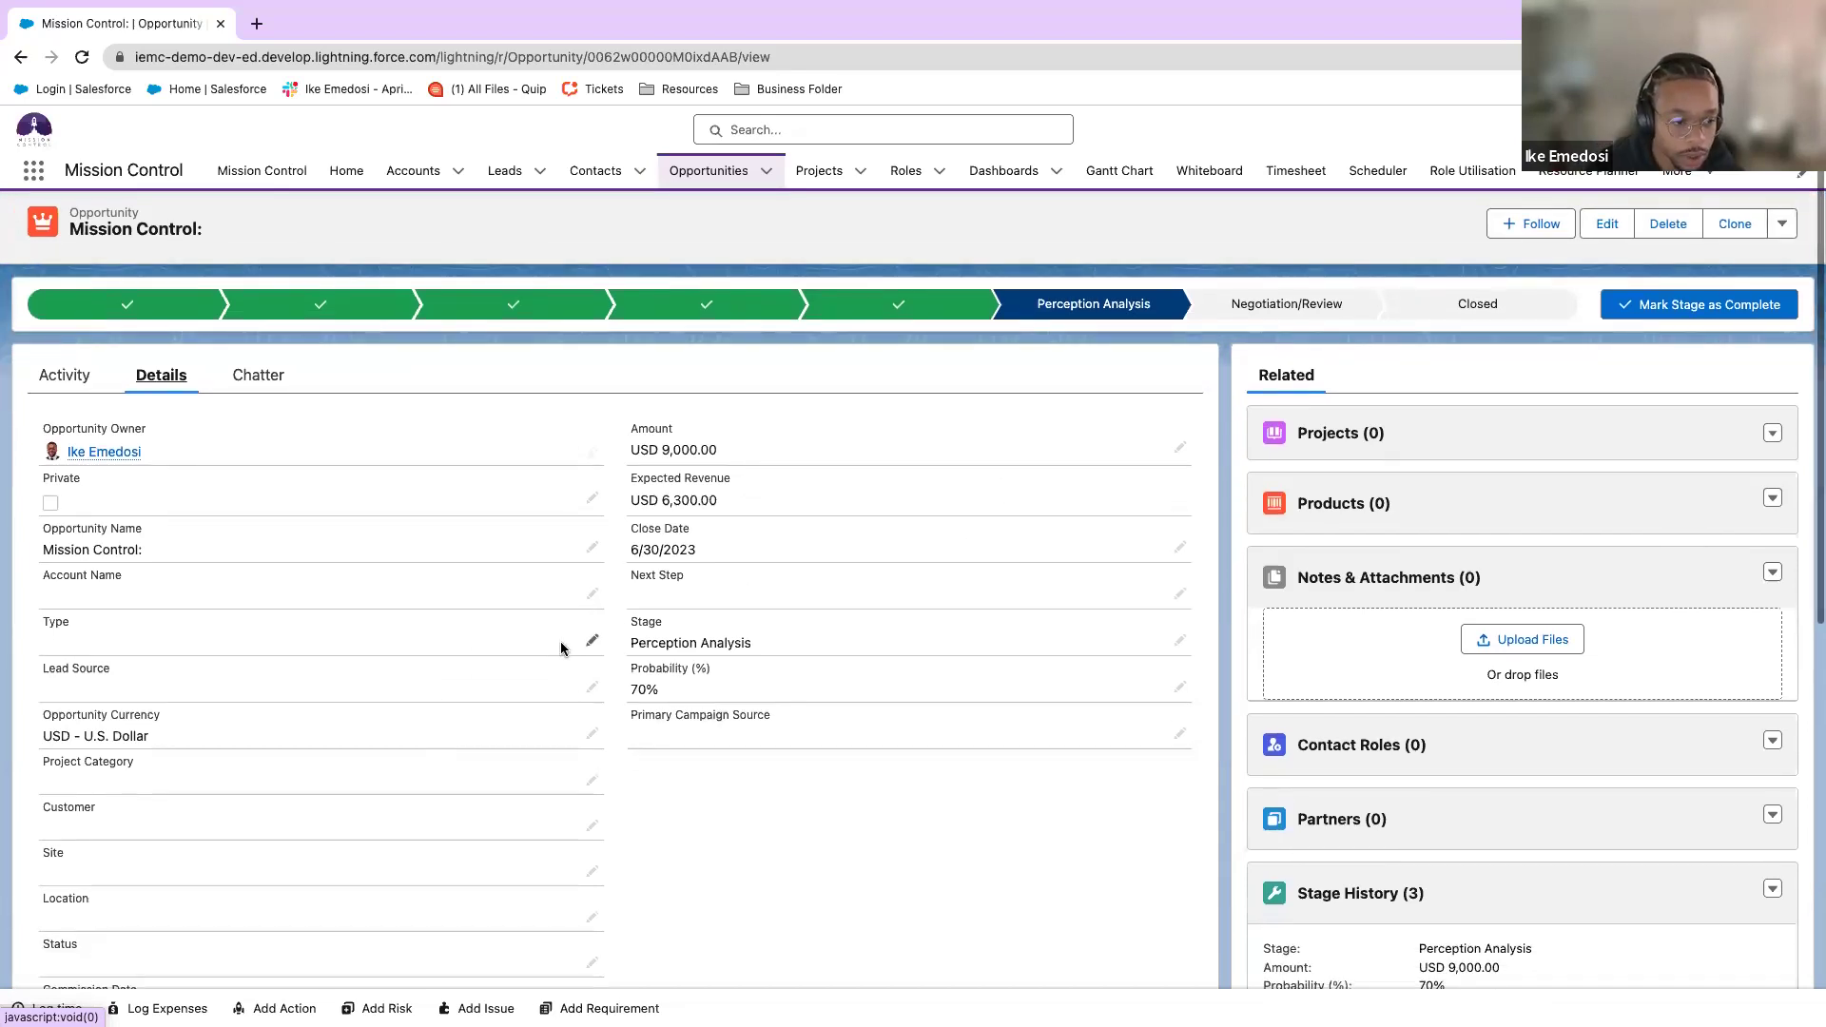
pyautogui.click(591, 643)
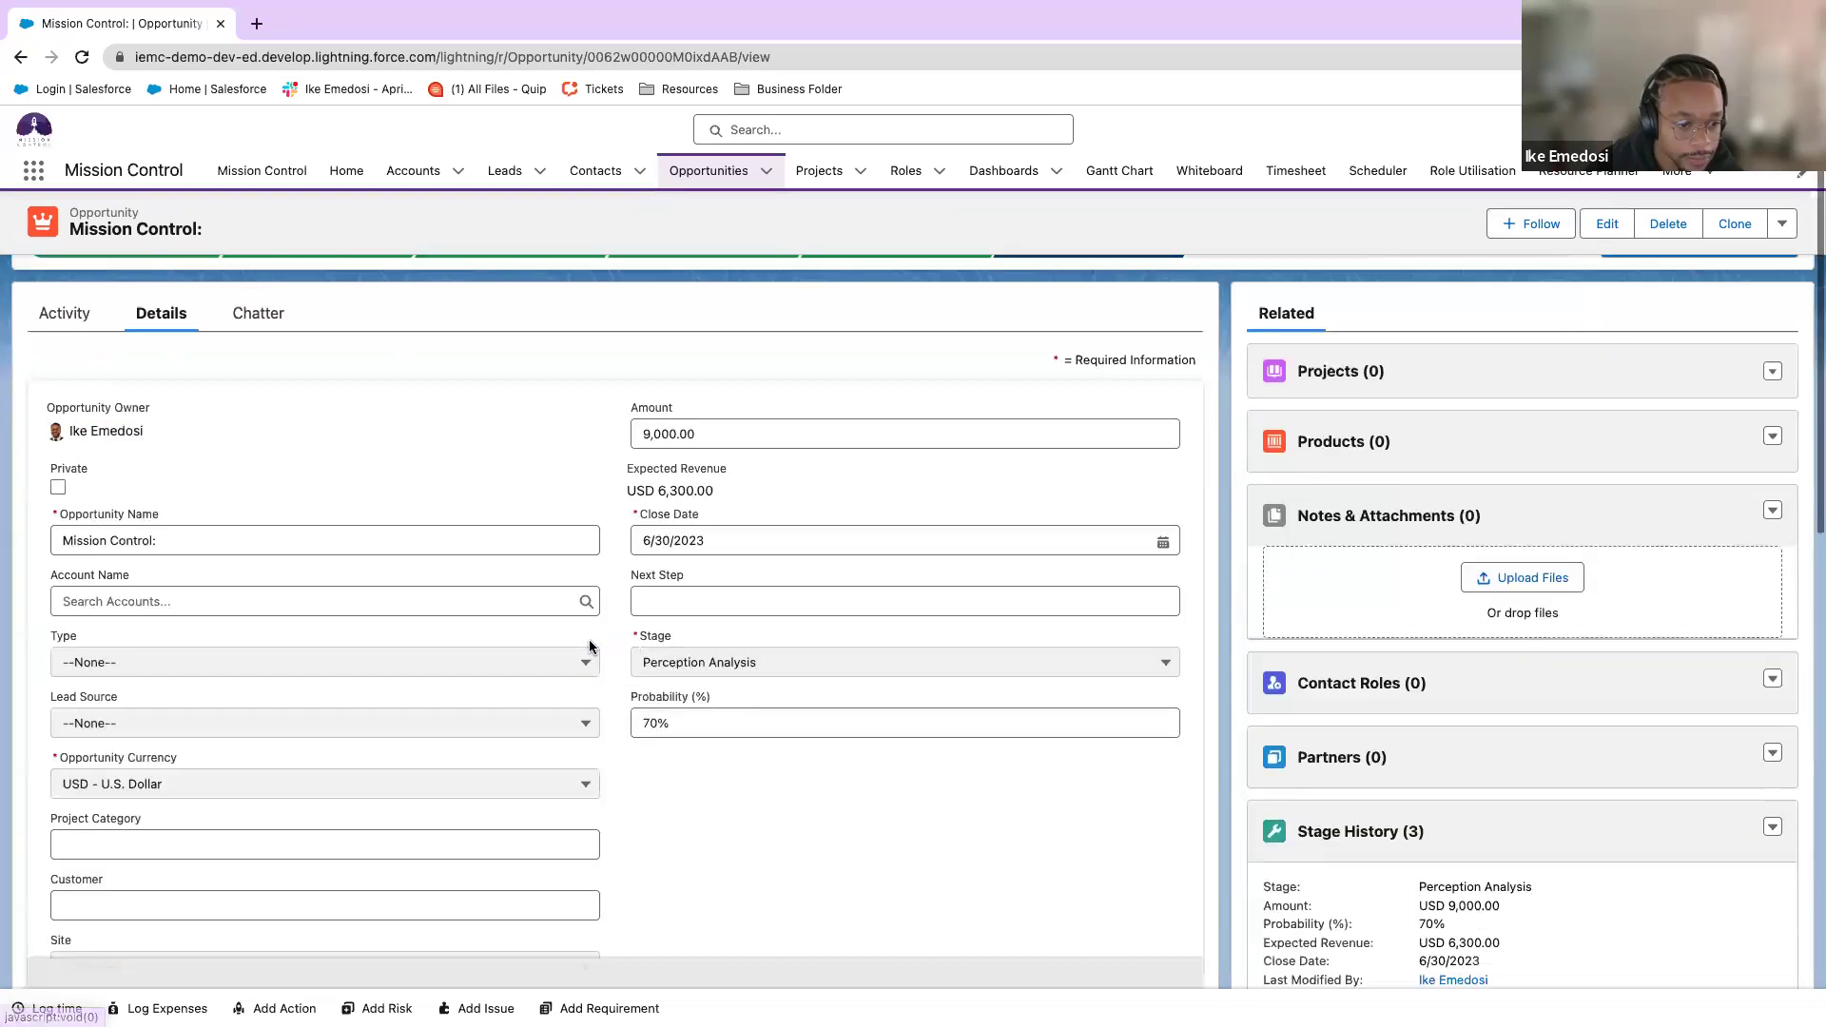
pyautogui.click(561, 665)
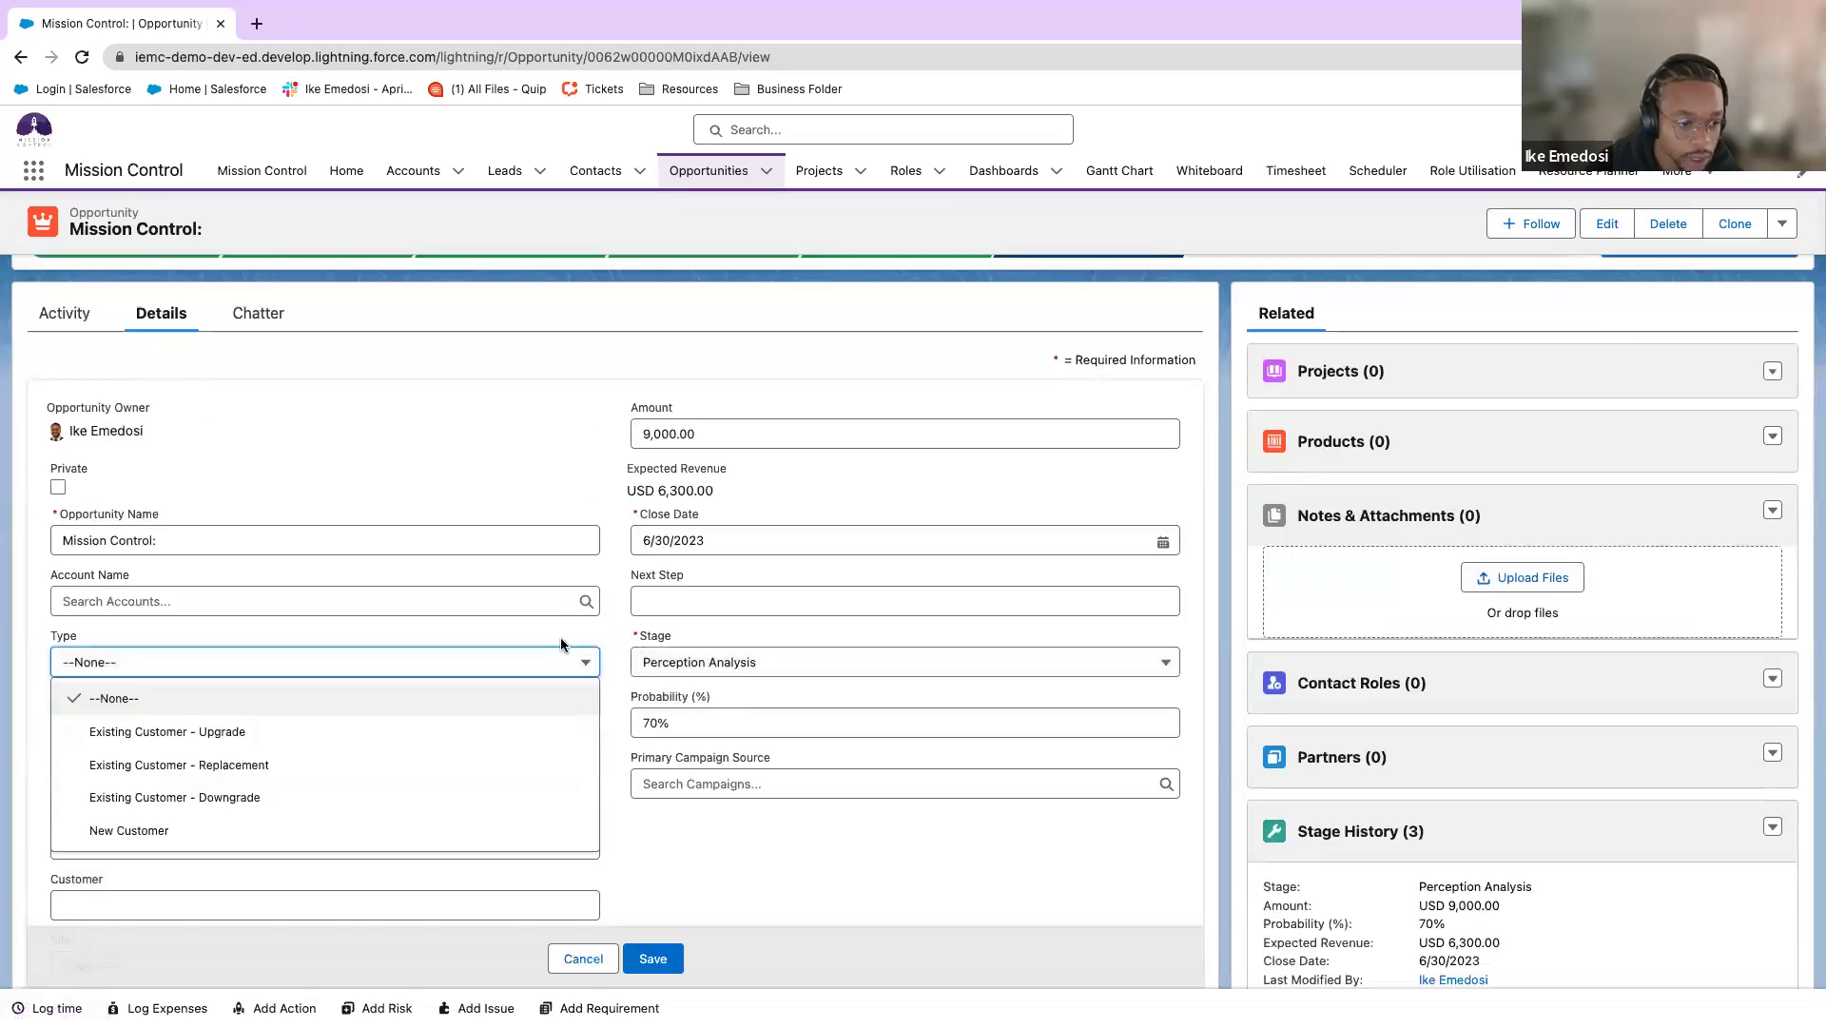
pyautogui.click(565, 695)
pyautogui.click(537, 725)
pyautogui.click(449, 787)
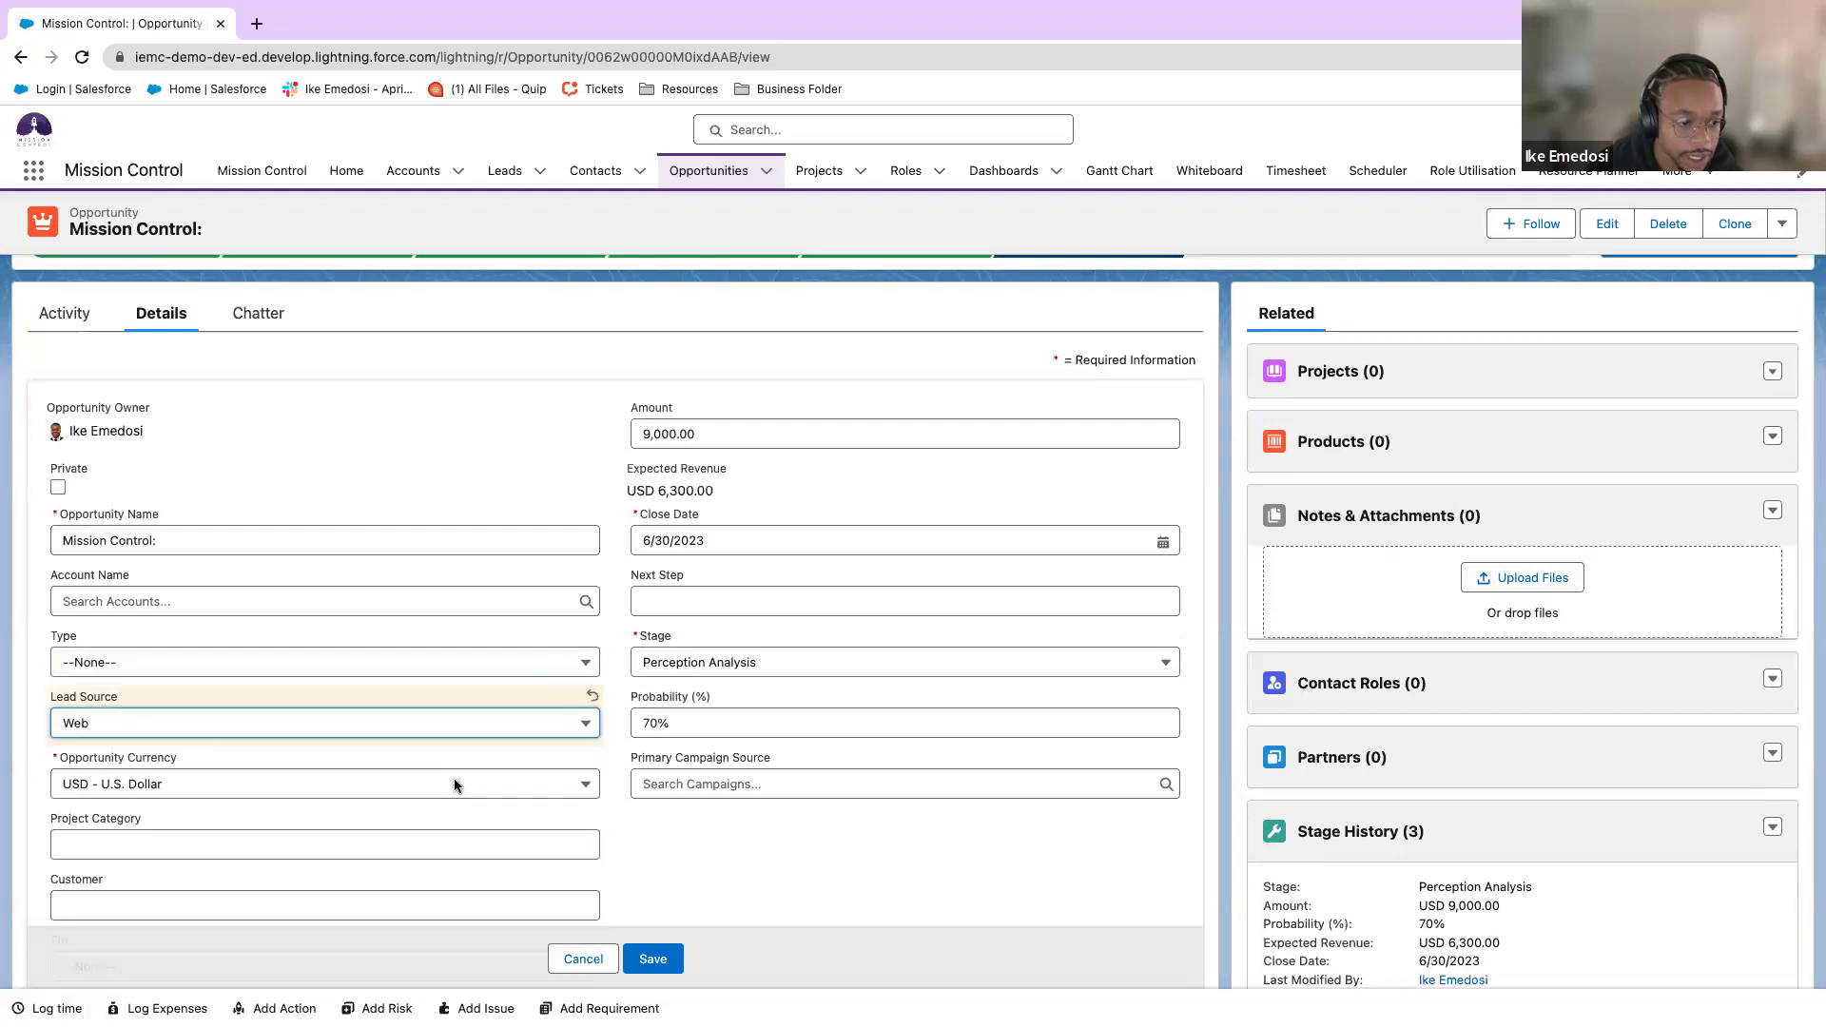
# Set the opportunity's Site to USA and its Customer Start Date to 7/19/2023.
pyautogui.scroll(-5, 454, 785)
pyautogui.click(419, 548)
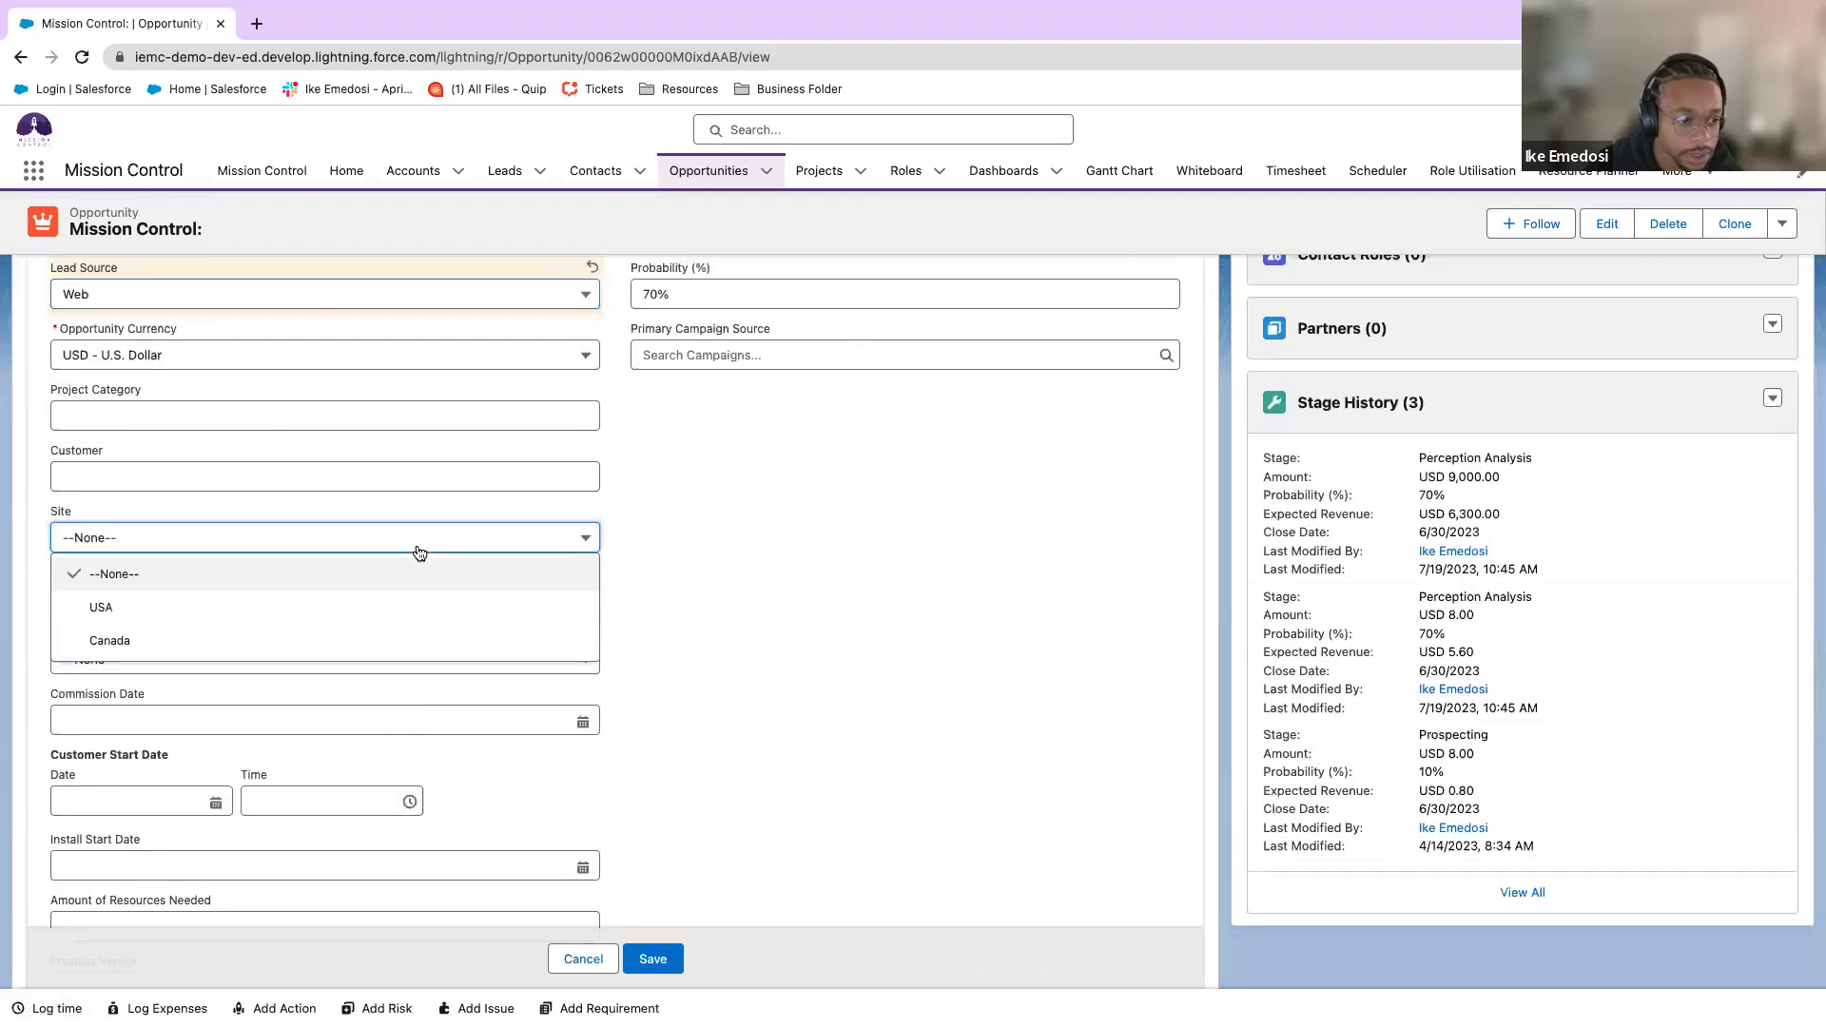
pyautogui.click(401, 605)
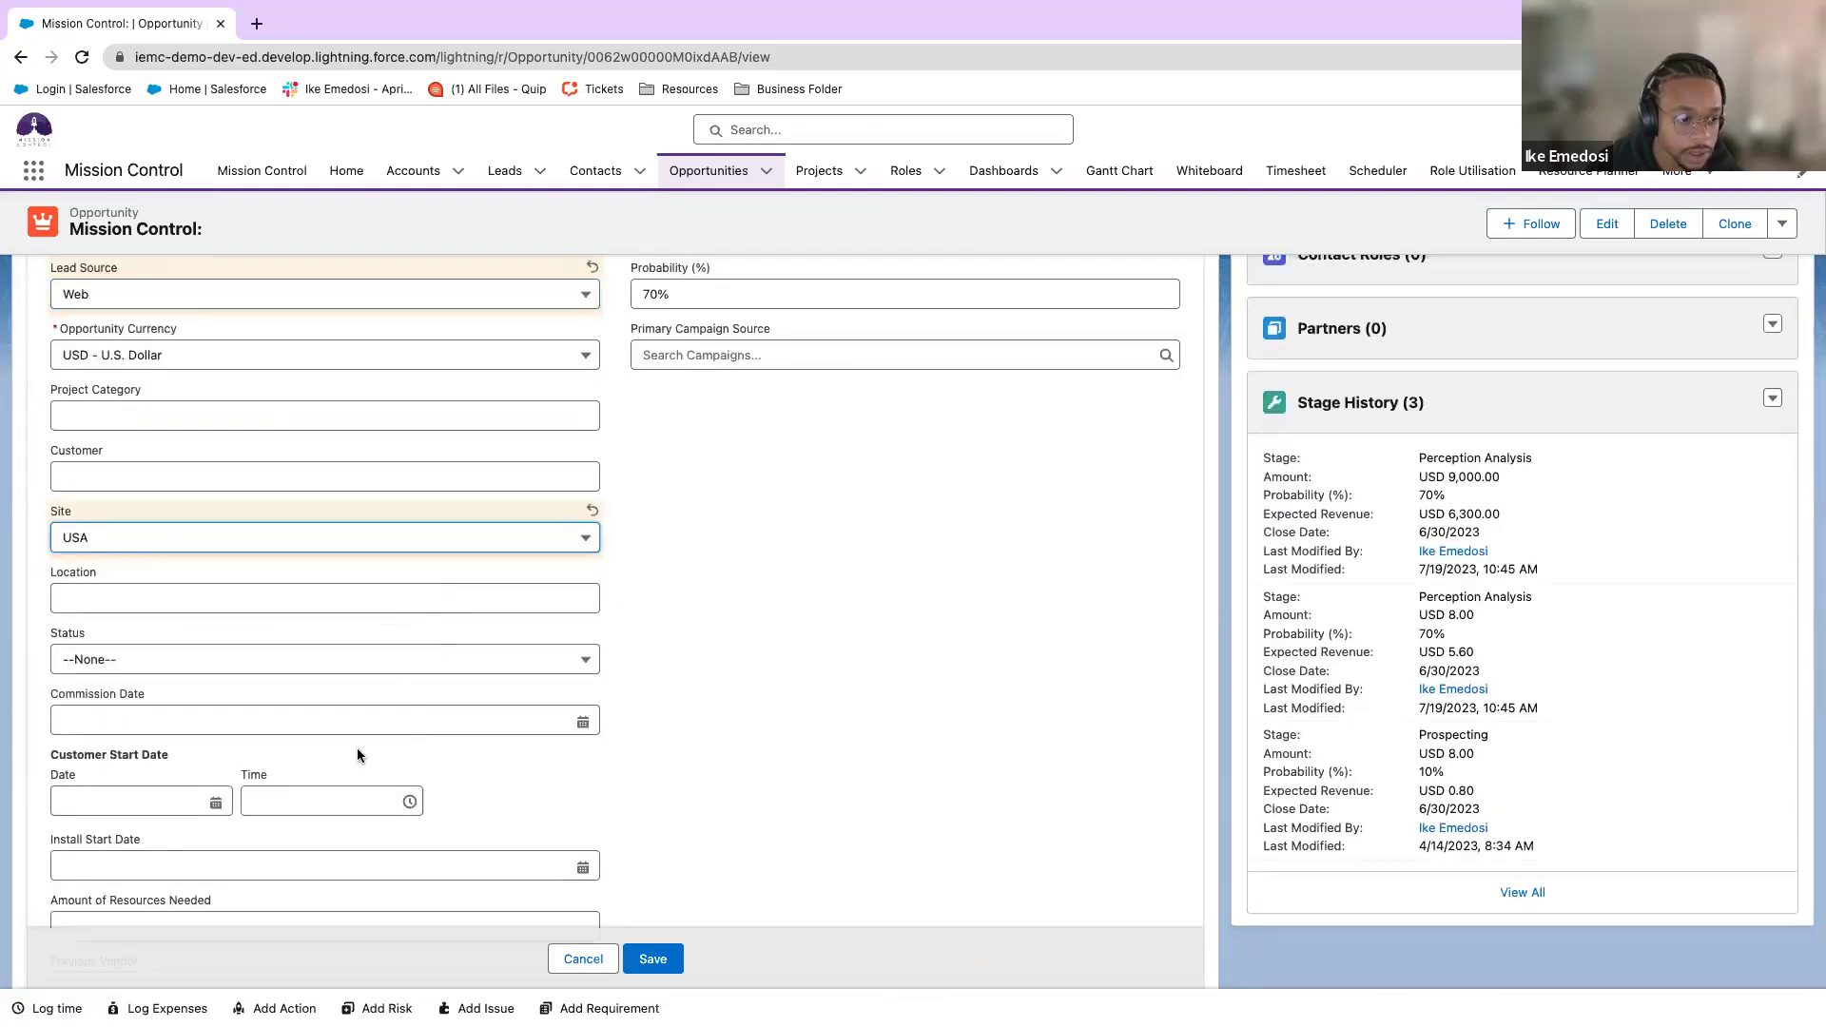
pyautogui.scroll(-2, 356, 755)
pyautogui.click(169, 683)
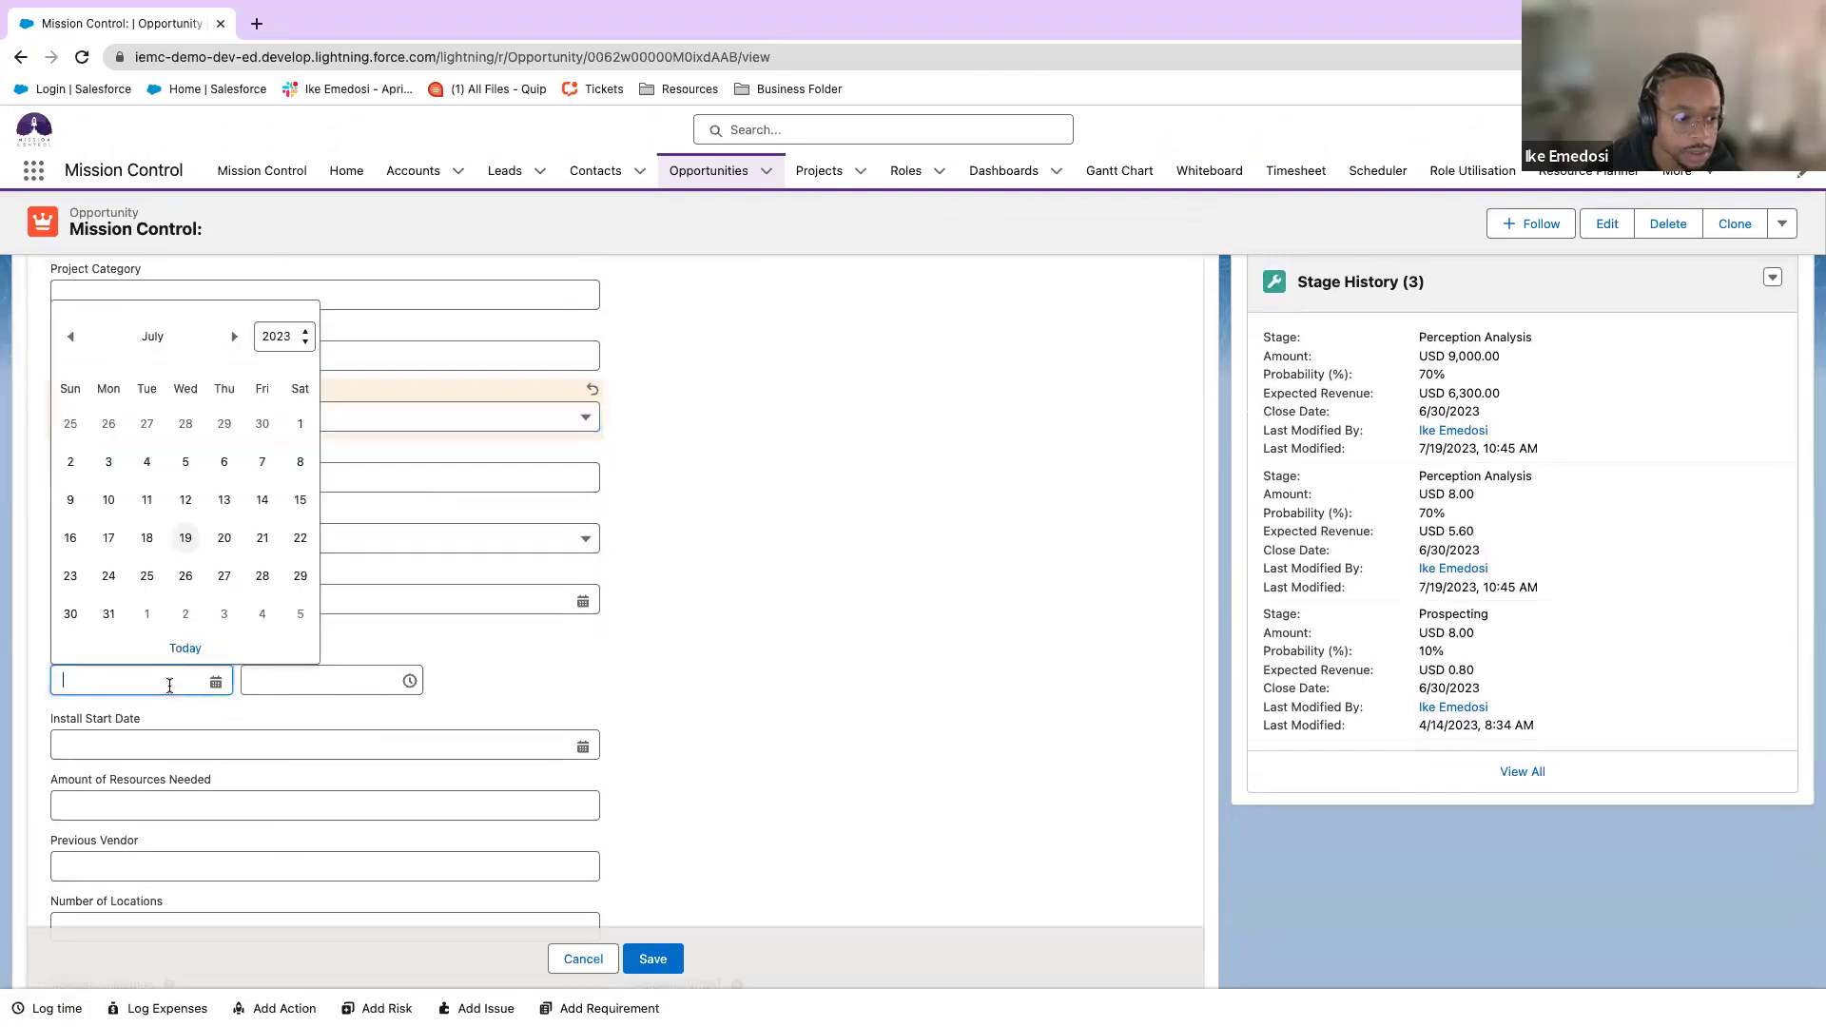
pyautogui.click(186, 539)
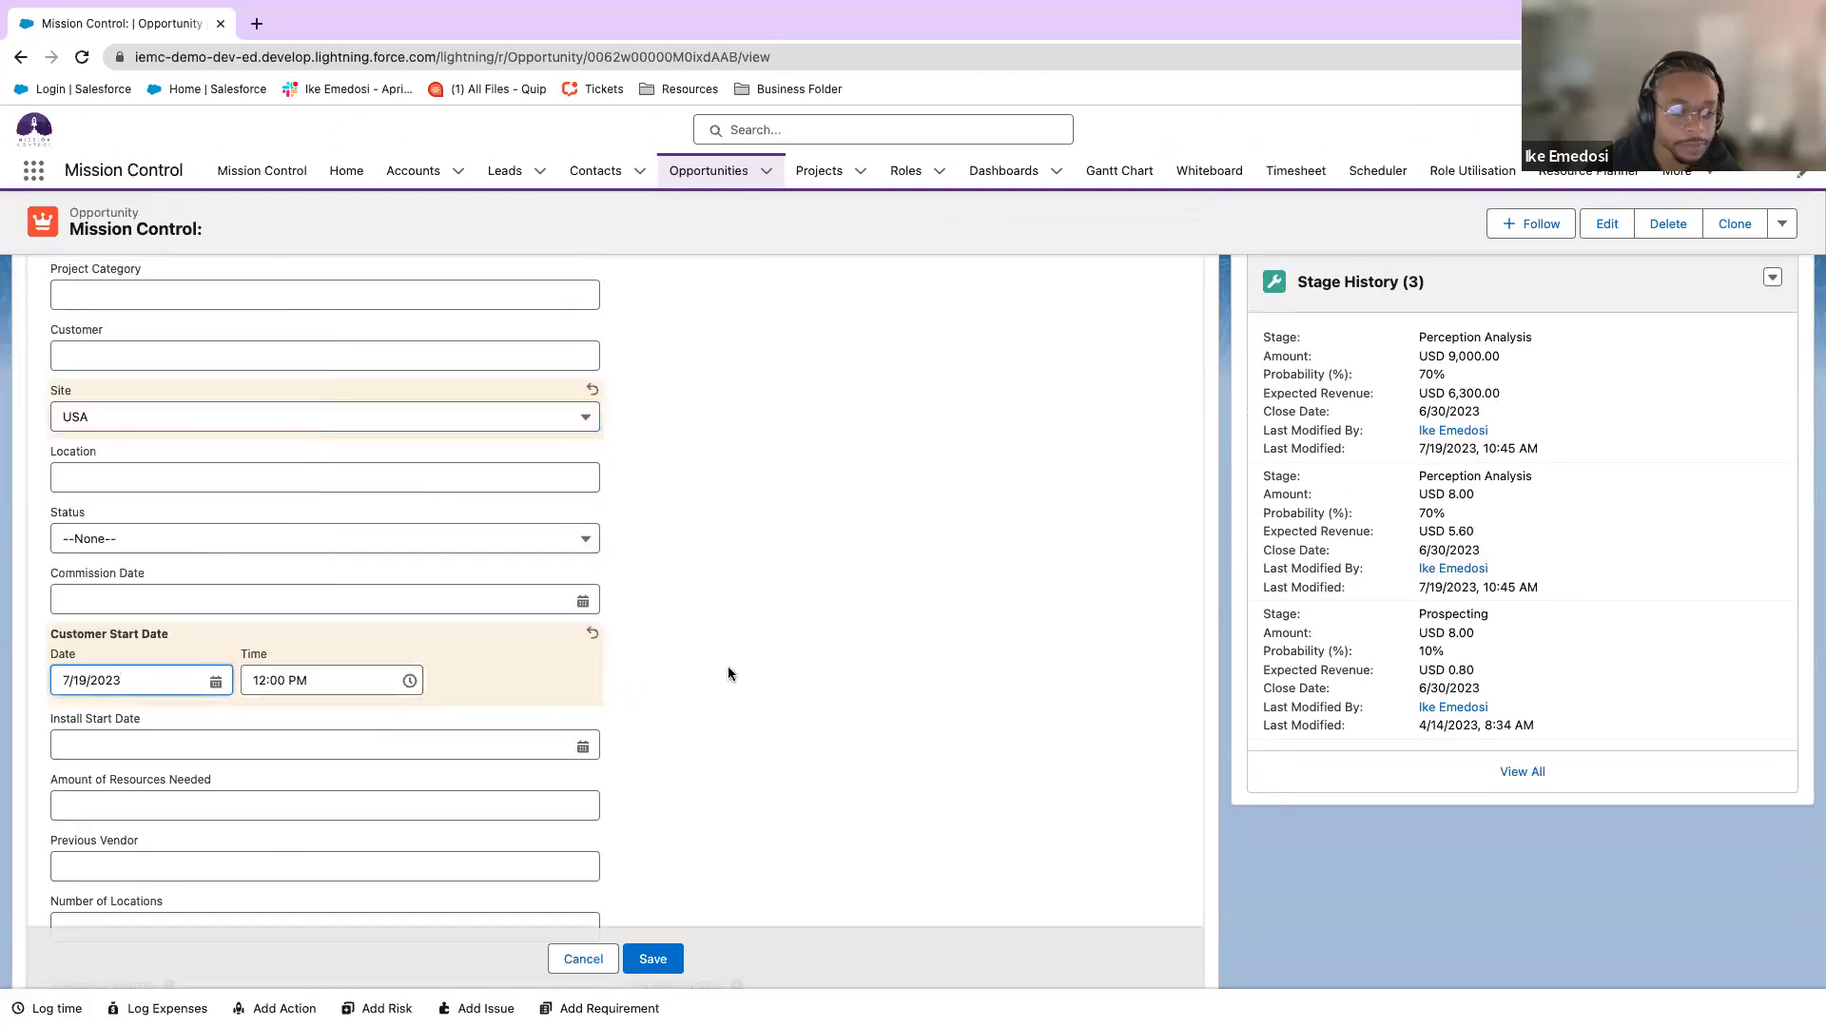
# Set the opportunity's Generation Method to Opportunity and its Project Template to "Template: Website Build".
pyautogui.scroll(6, 727, 674)
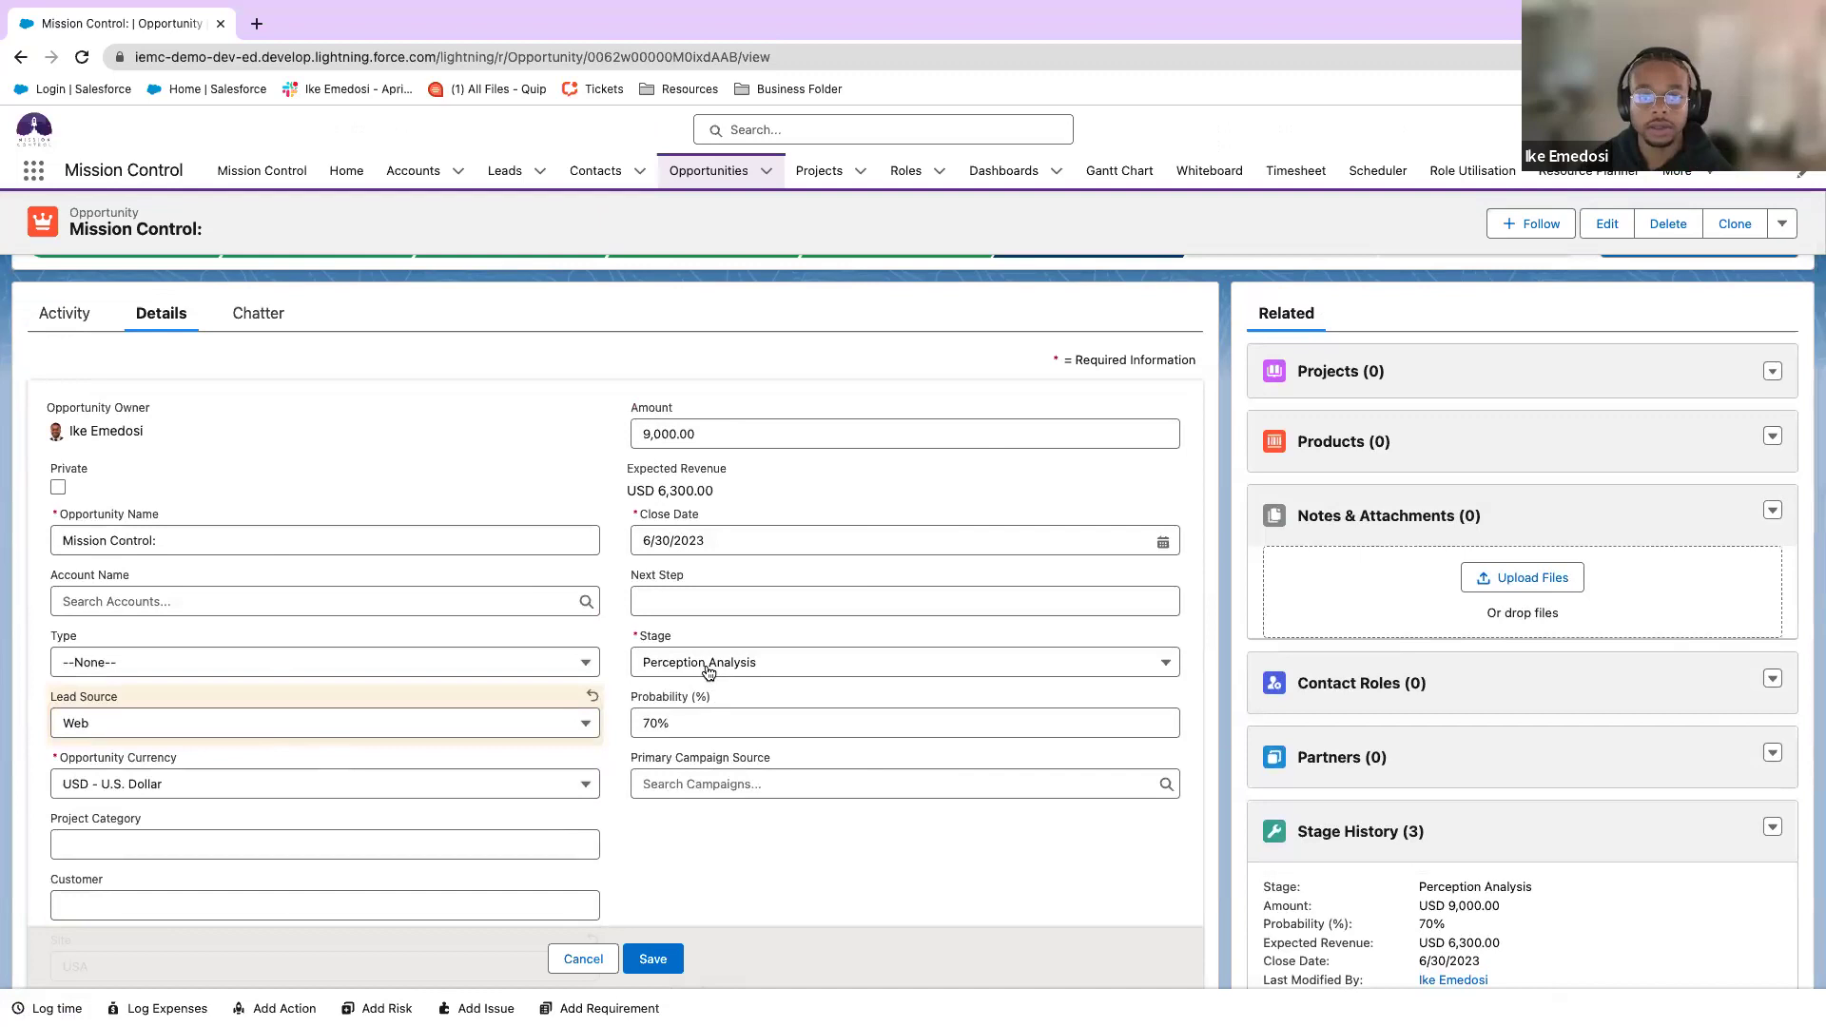
pyautogui.scroll(1, 1042, 354)
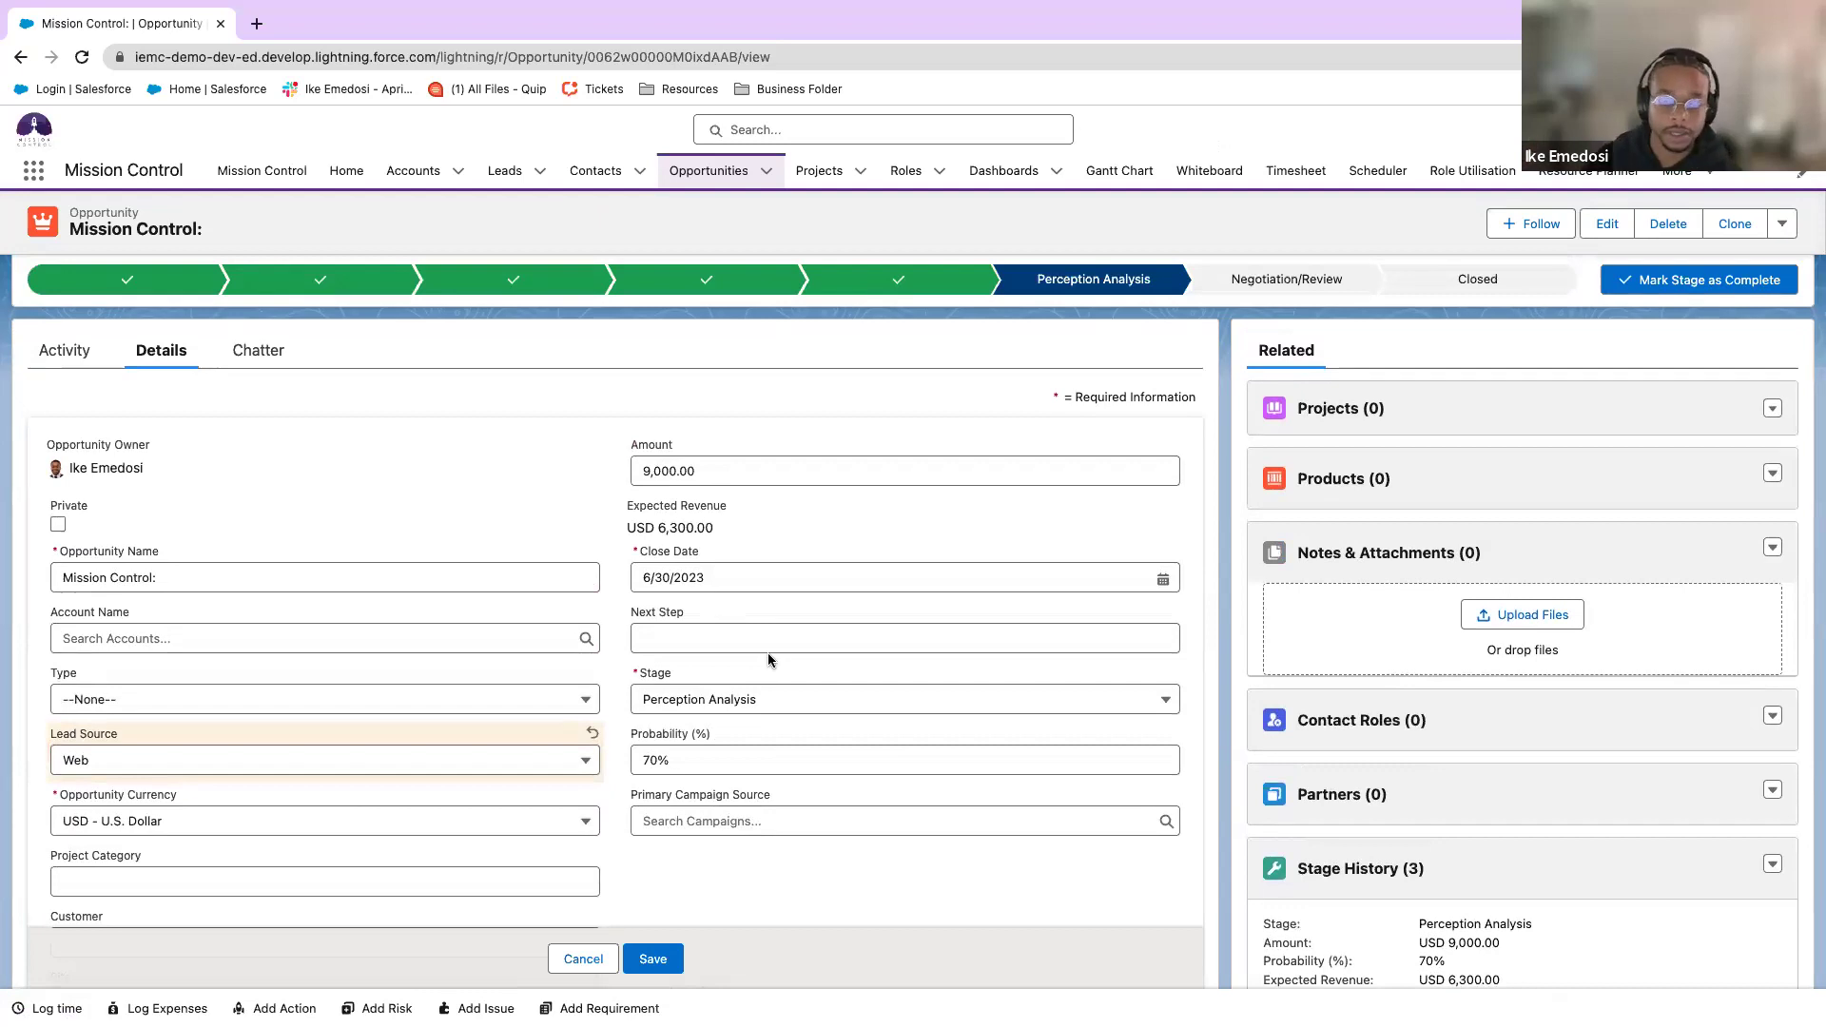
pyautogui.scroll(-5, 608, 589)
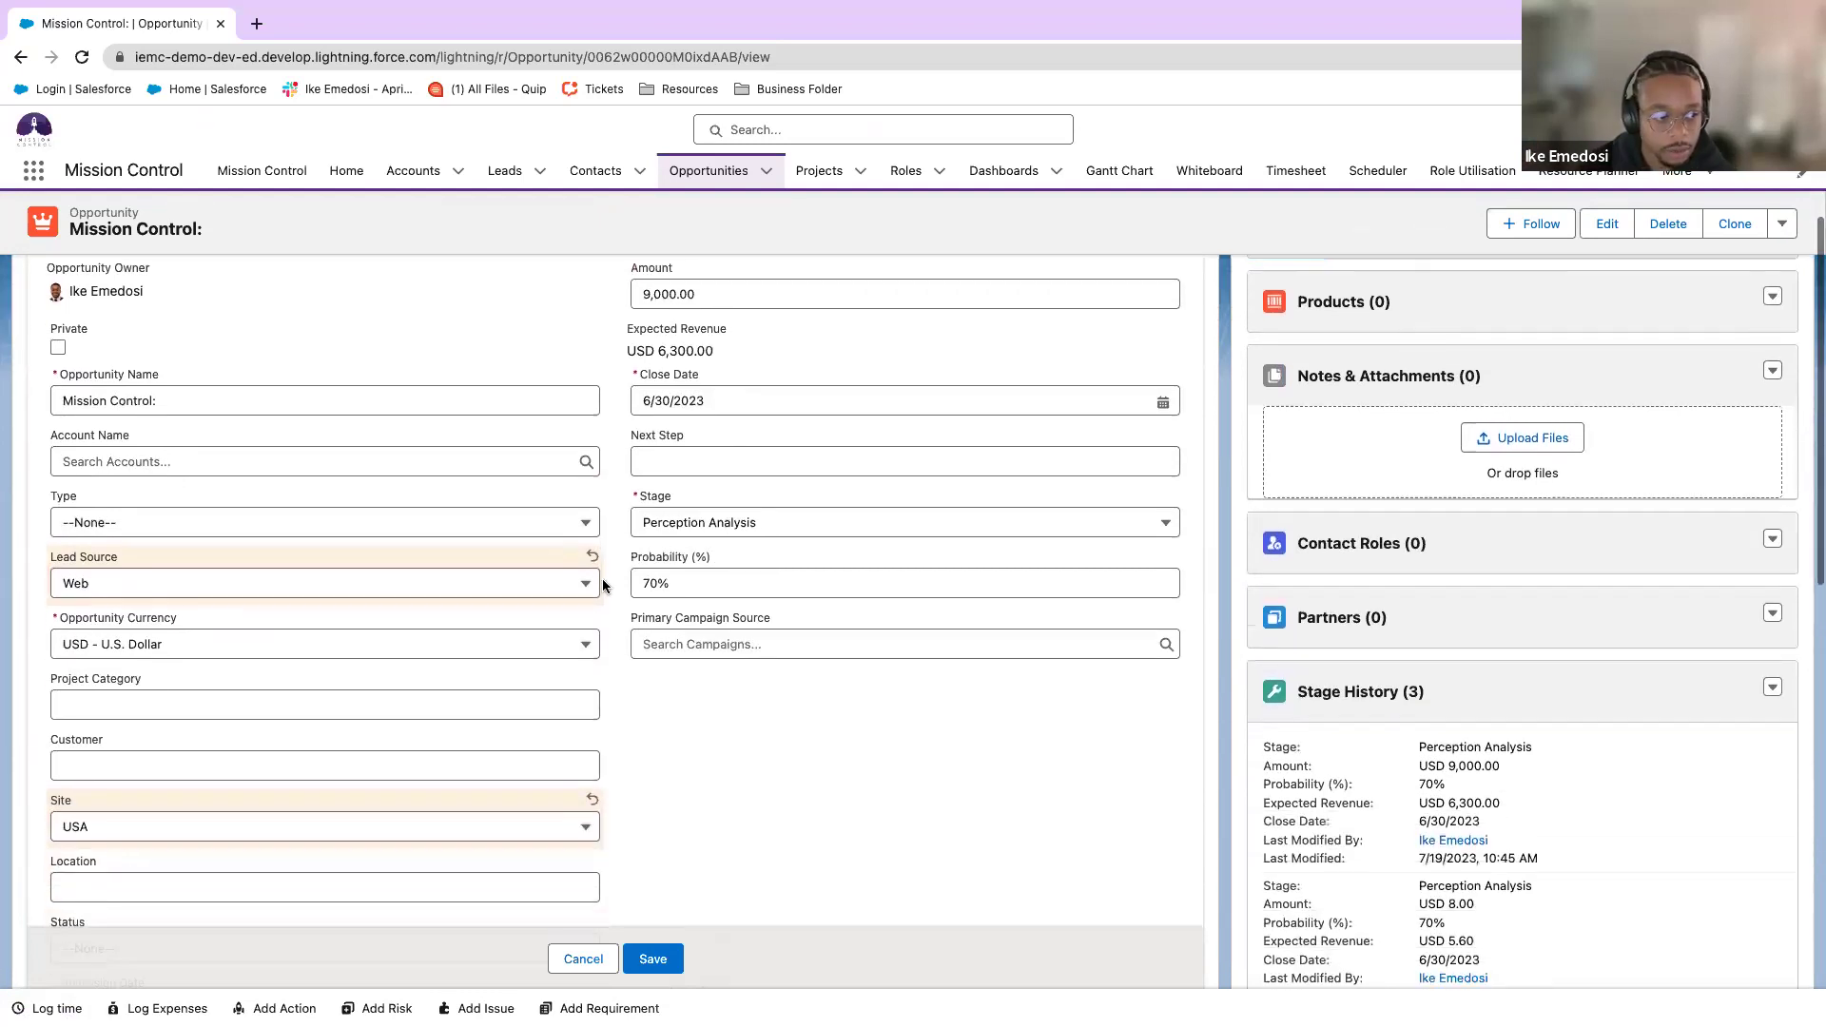
pyautogui.scroll(-7, 649, 677)
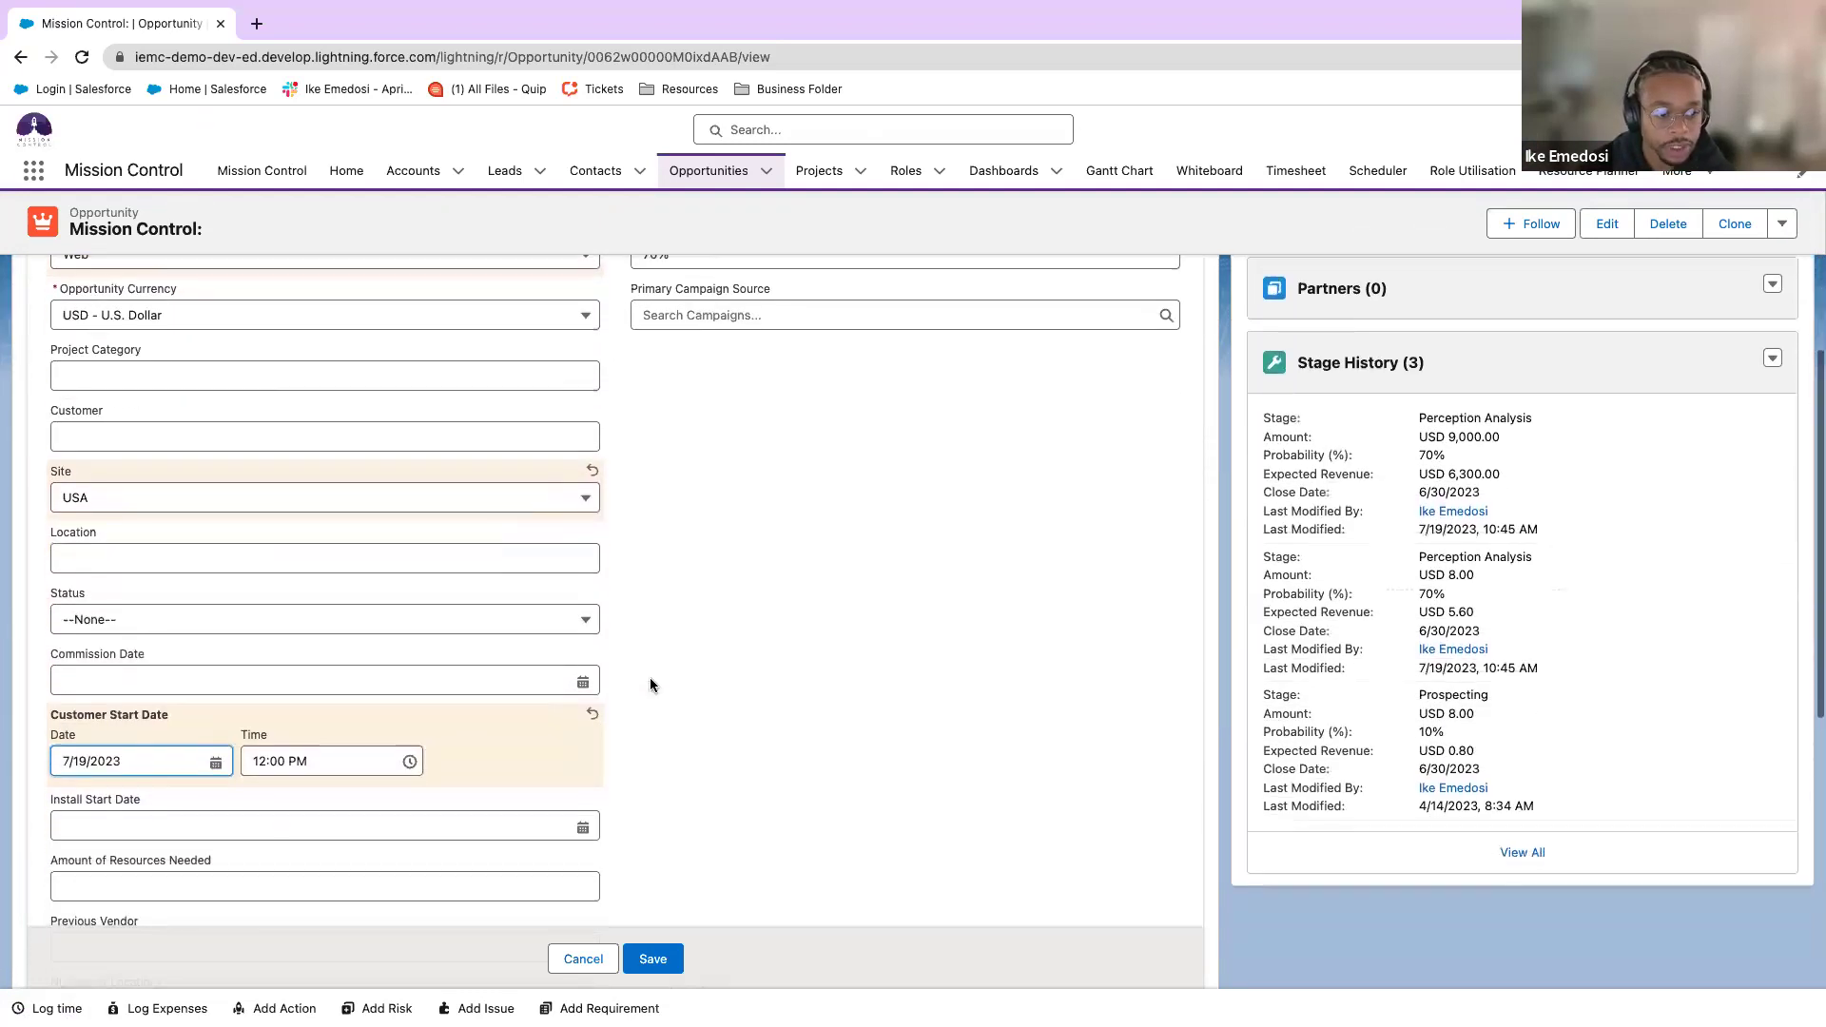
pyautogui.scroll(-1, 653, 677)
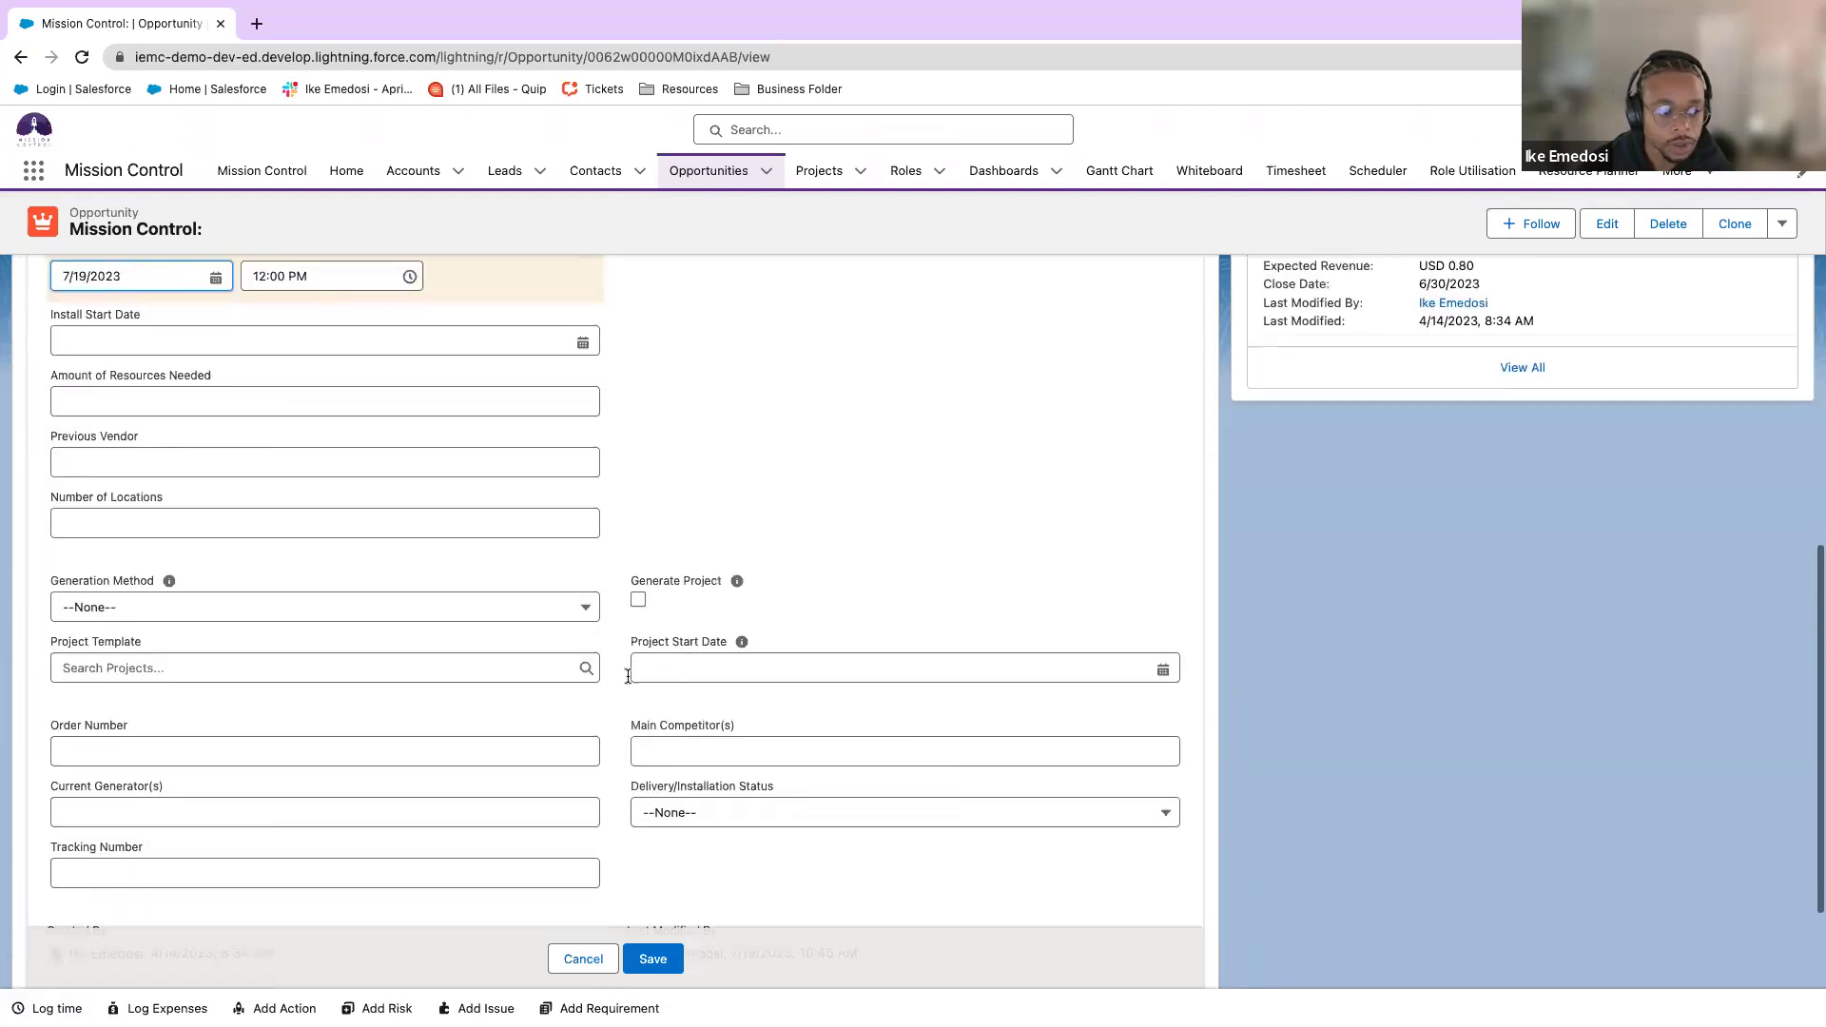
pyautogui.click(529, 607)
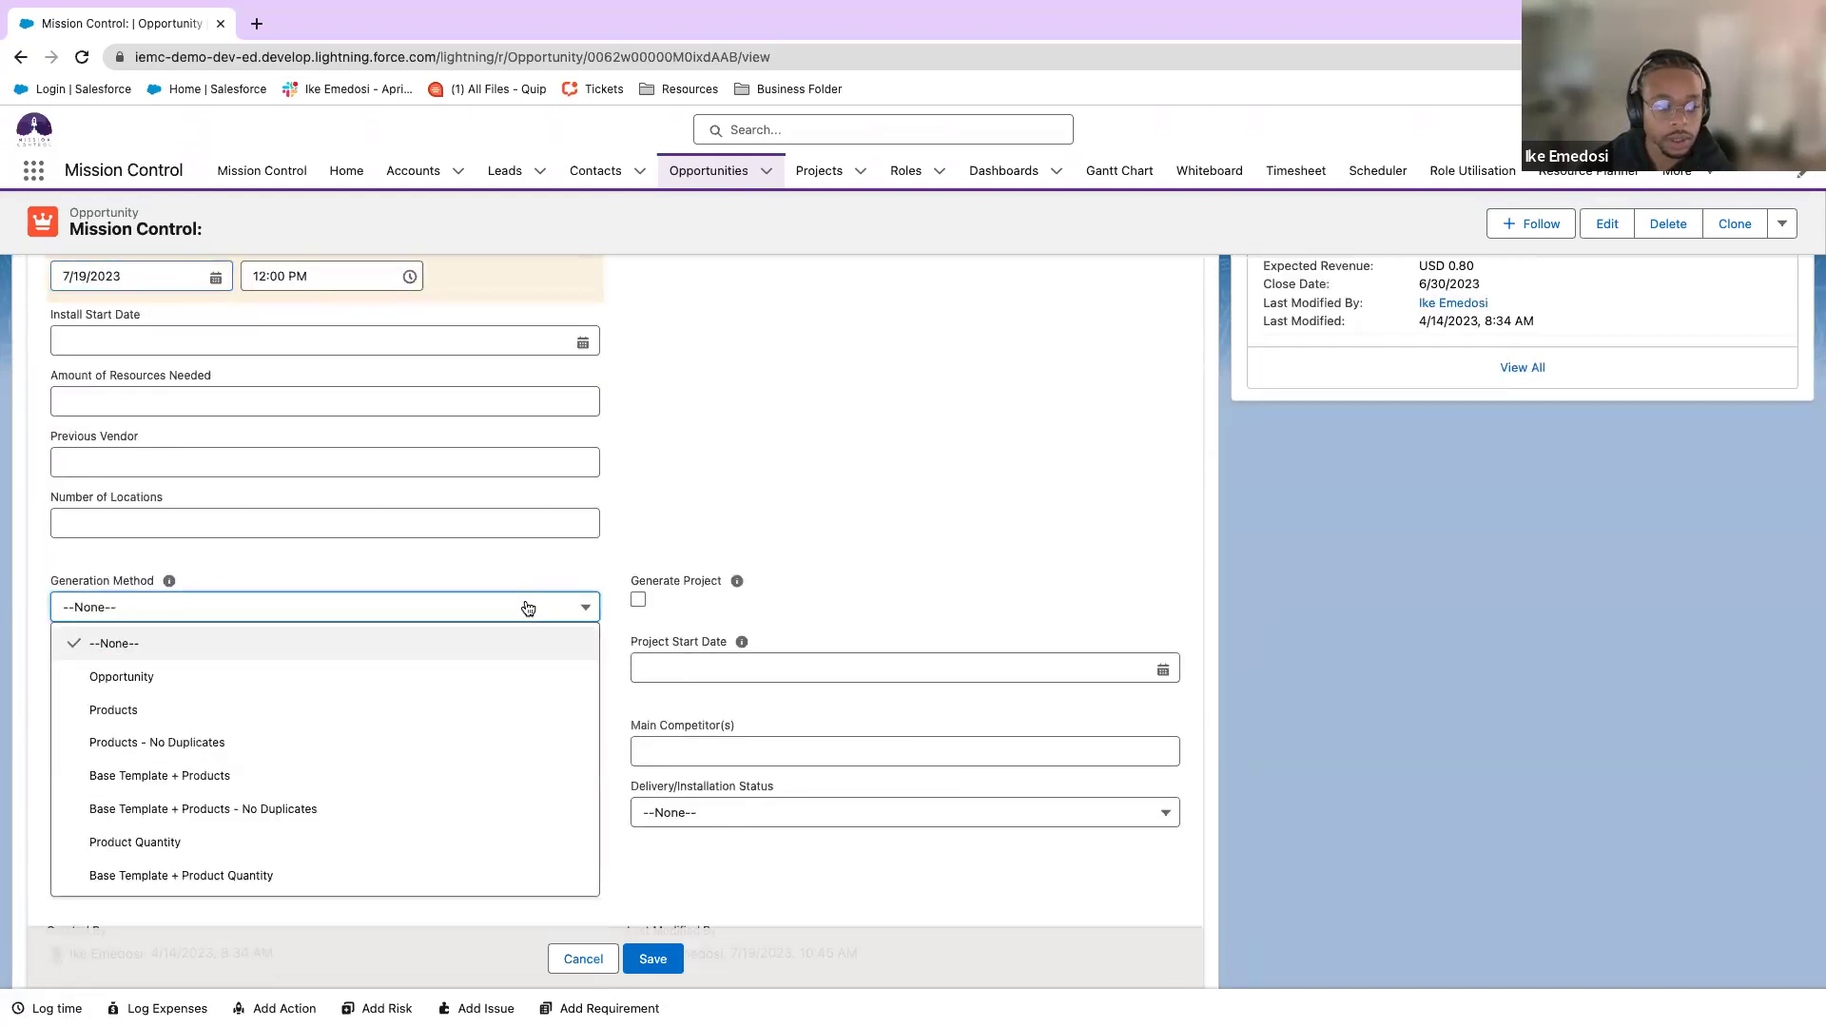
pyautogui.click(473, 669)
pyautogui.scroll(-1, 649, 533)
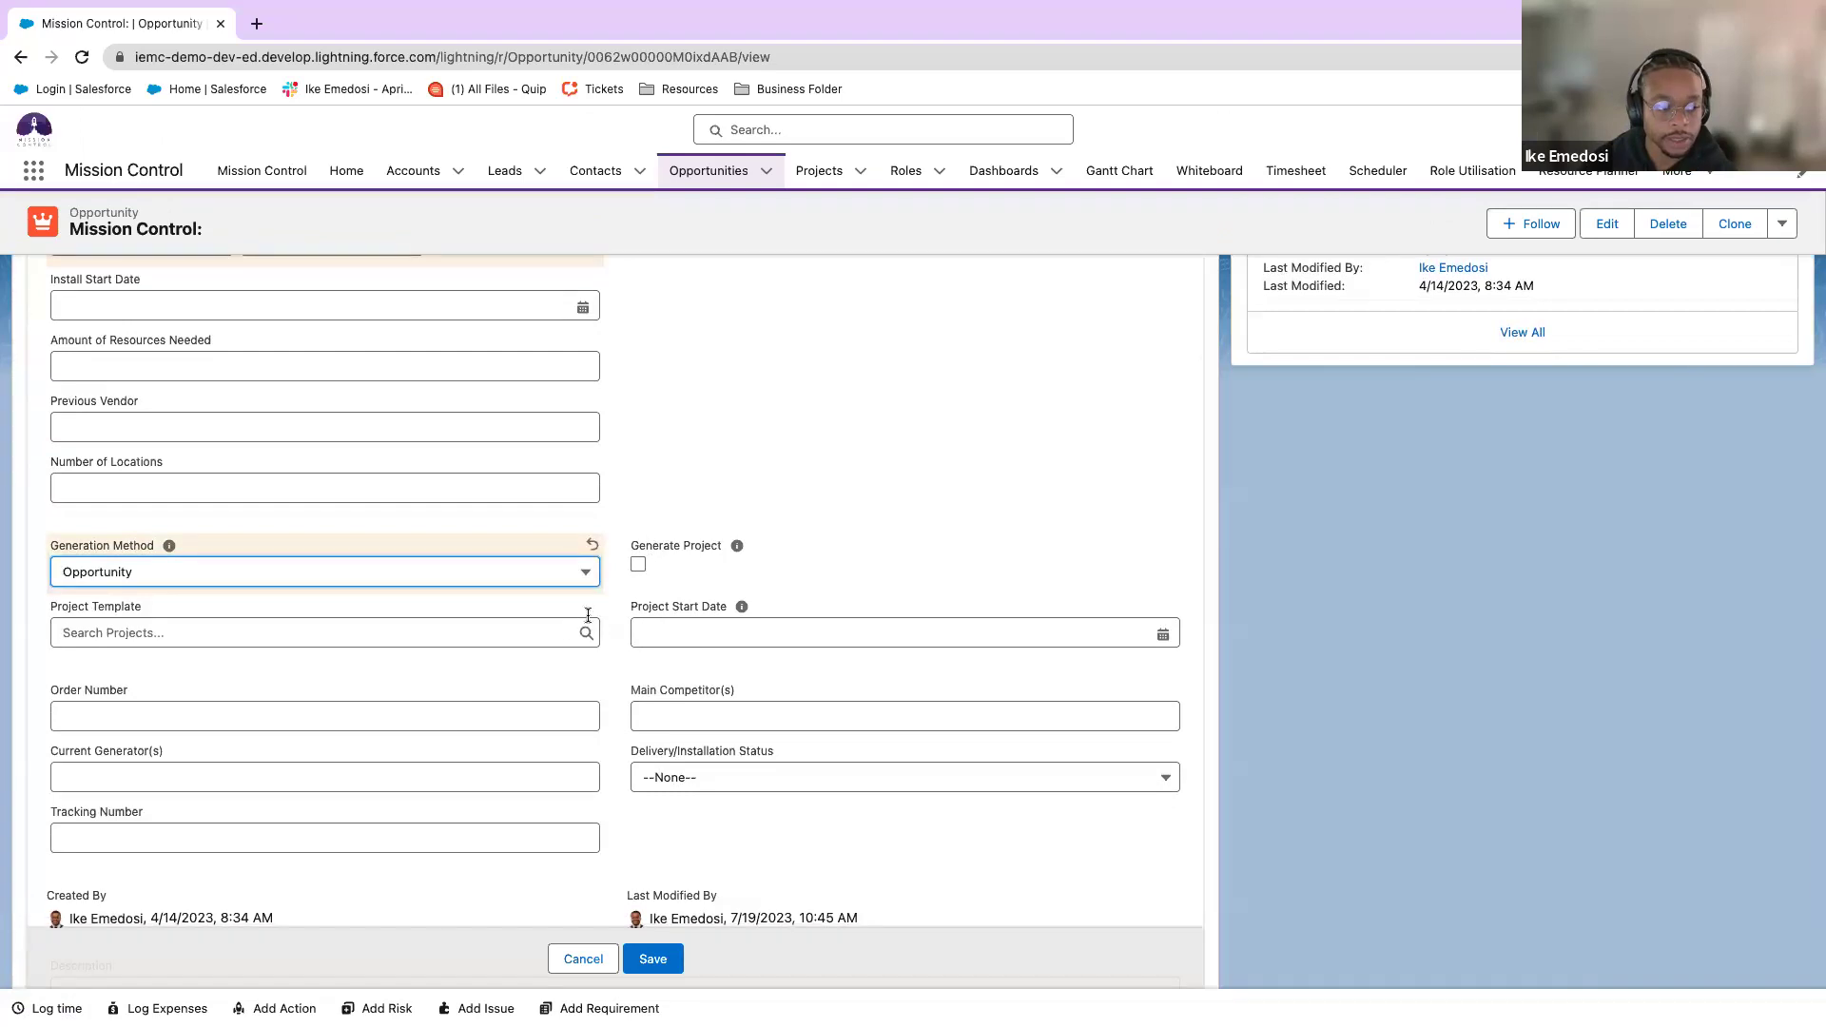
pyautogui.click(560, 633)
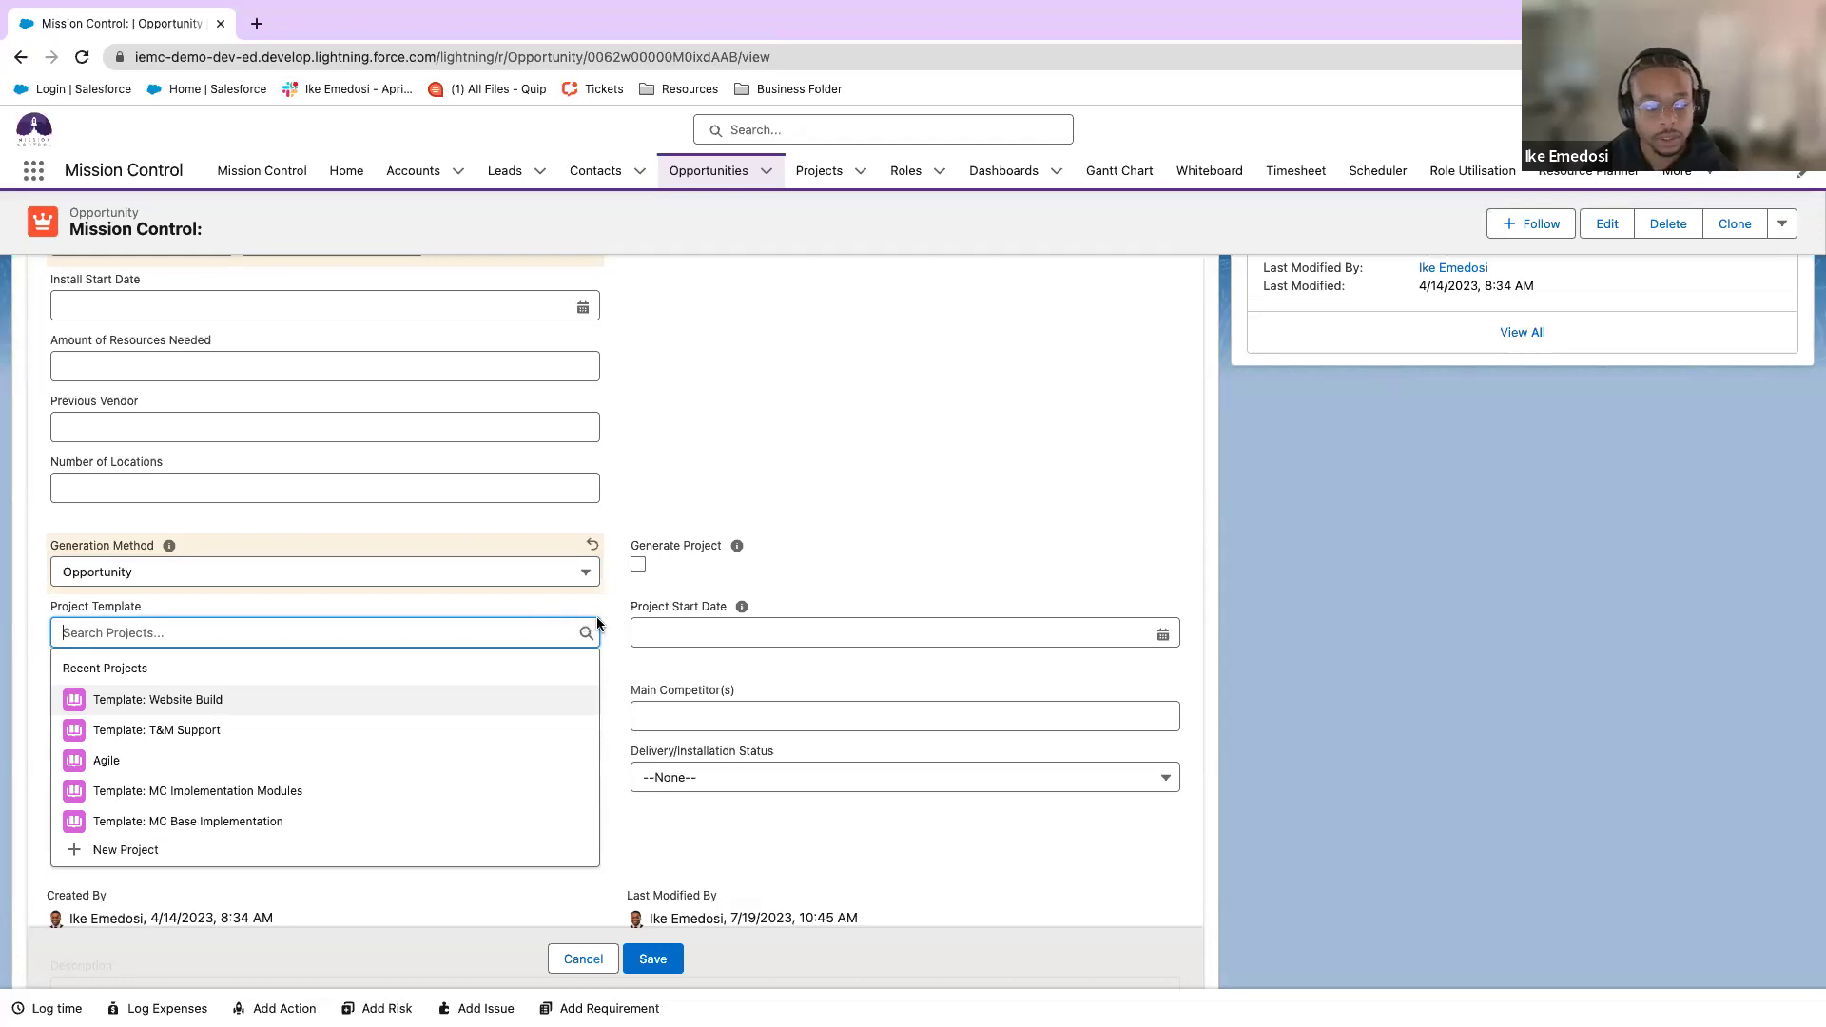
pyautogui.click(193, 704)
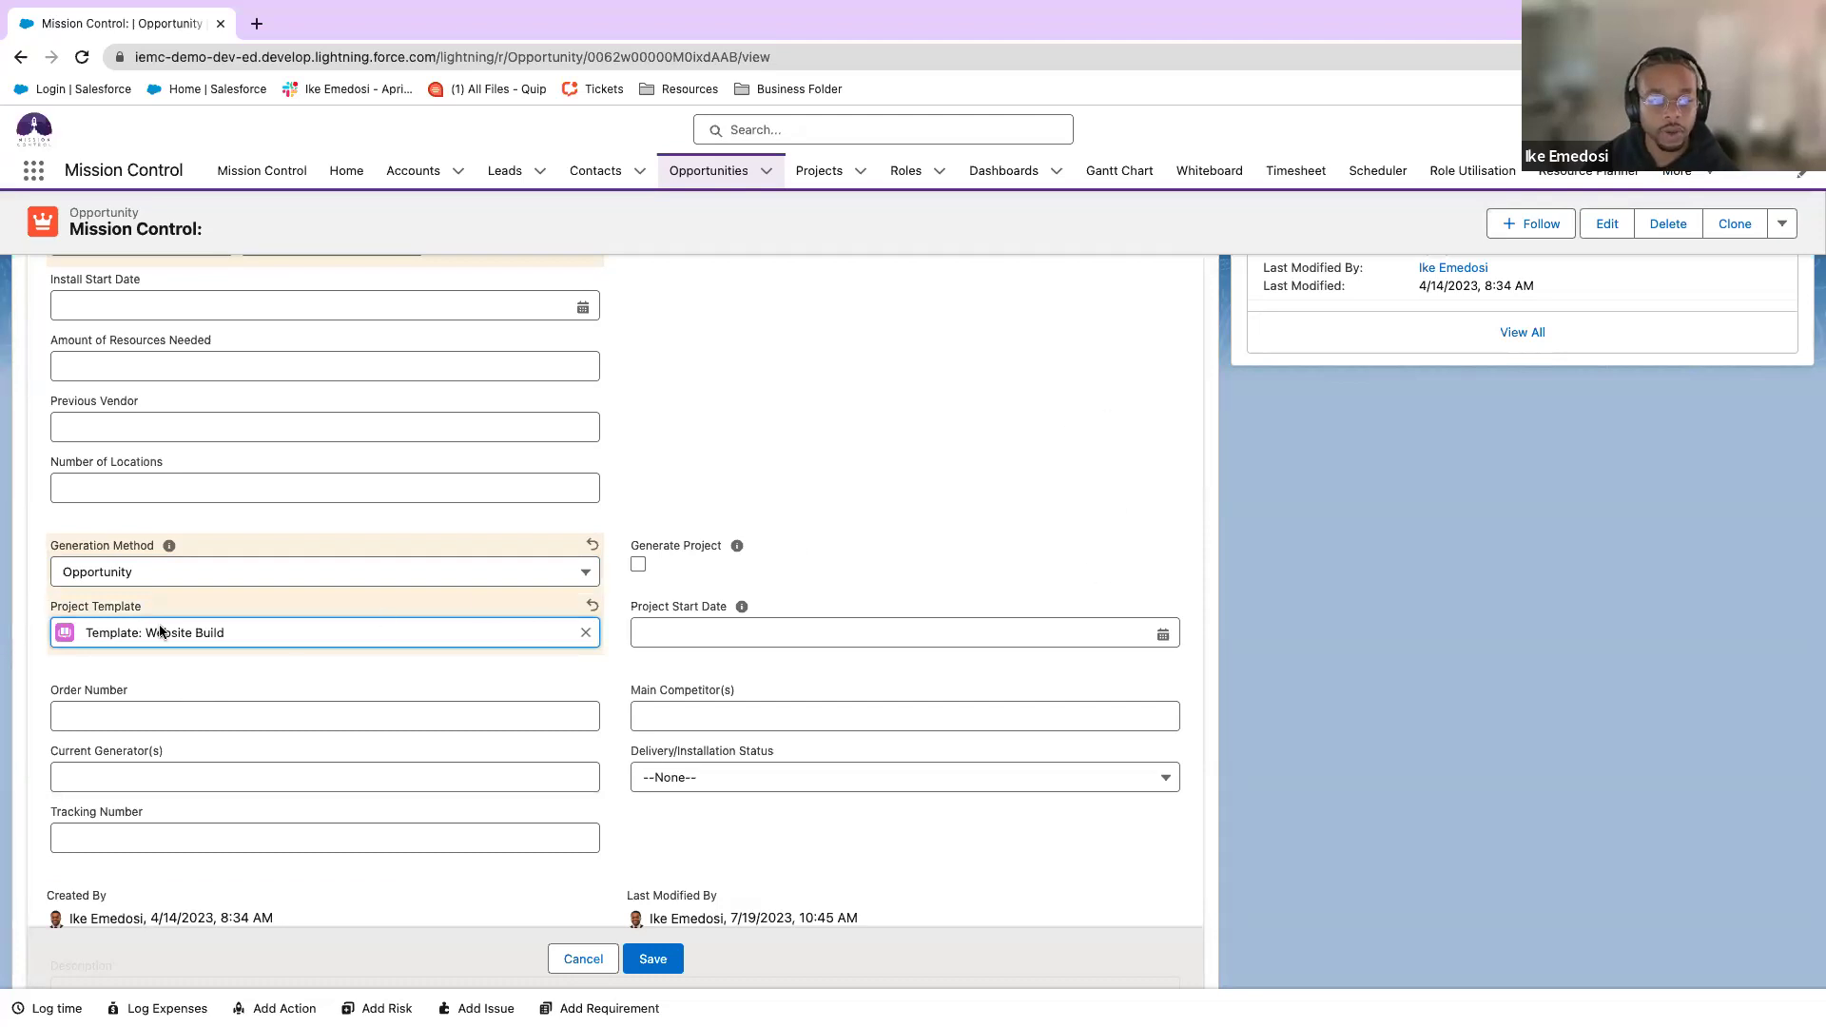
# Enable Generate Project with a Project Start Date of 7/20/2023, and save the opportunity.
pyautogui.click(635, 565)
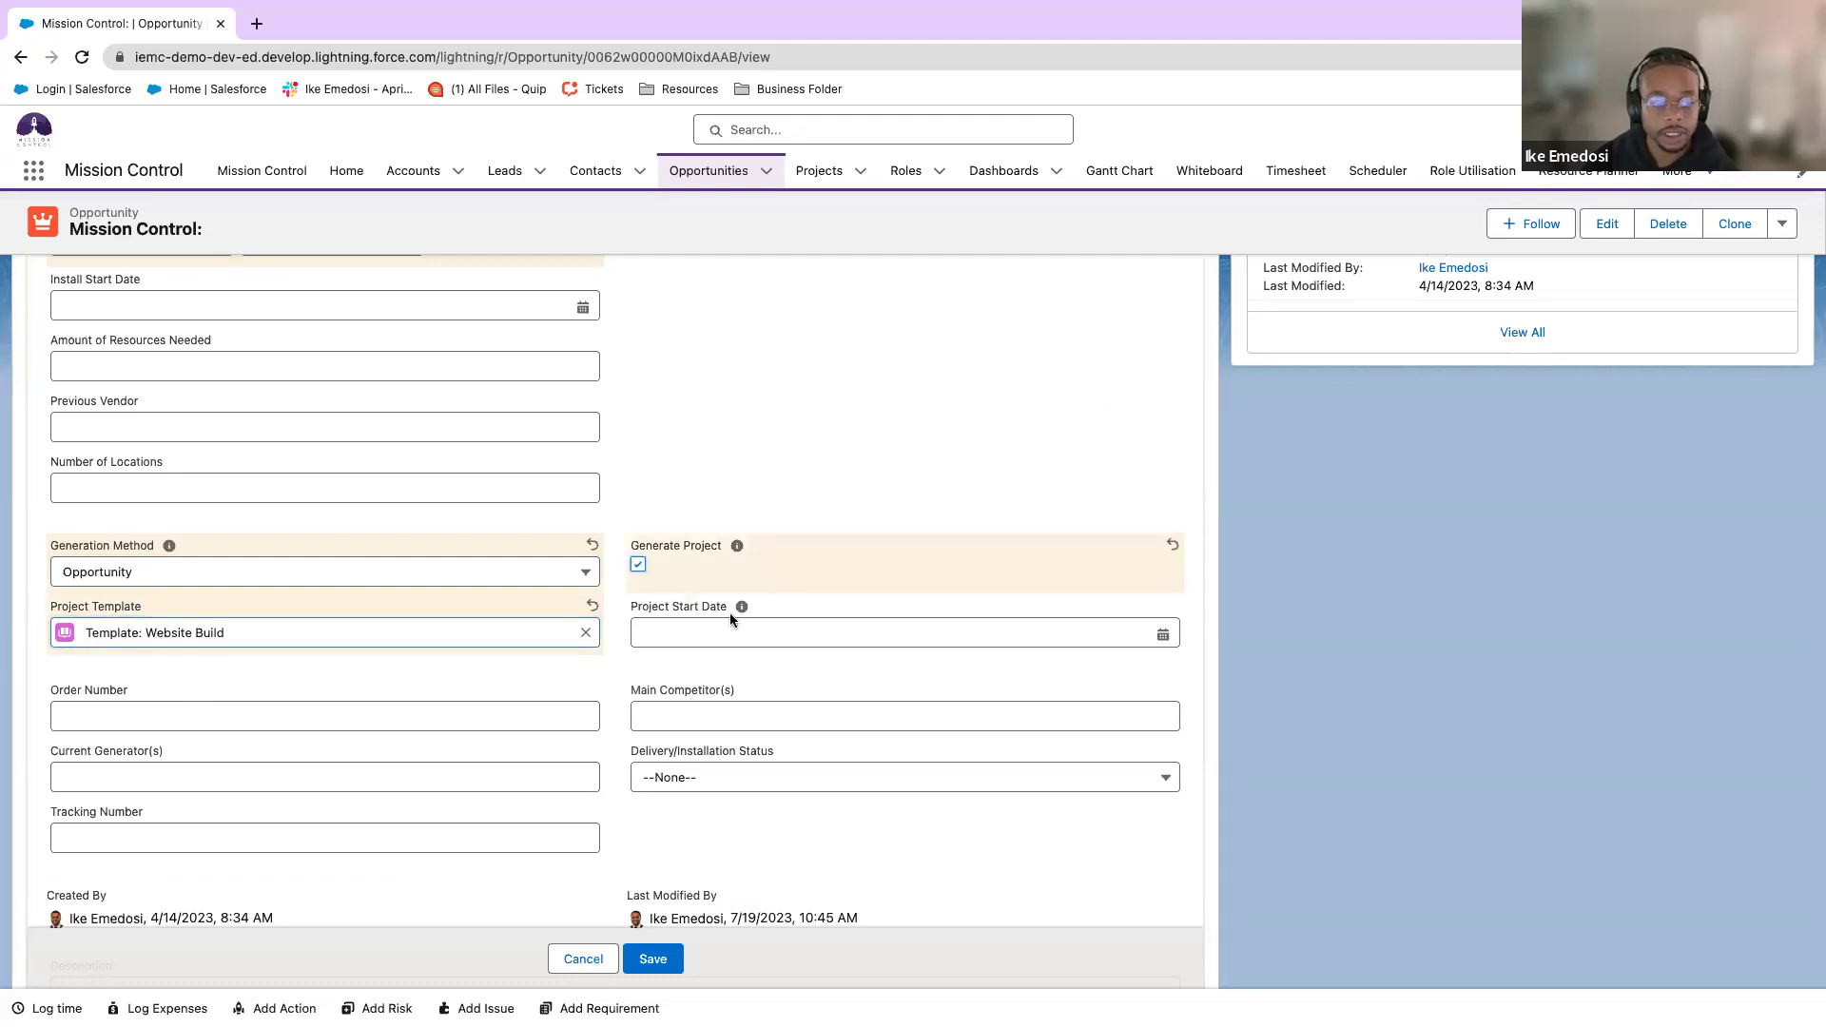
pyautogui.click(733, 632)
pyautogui.click(1047, 852)
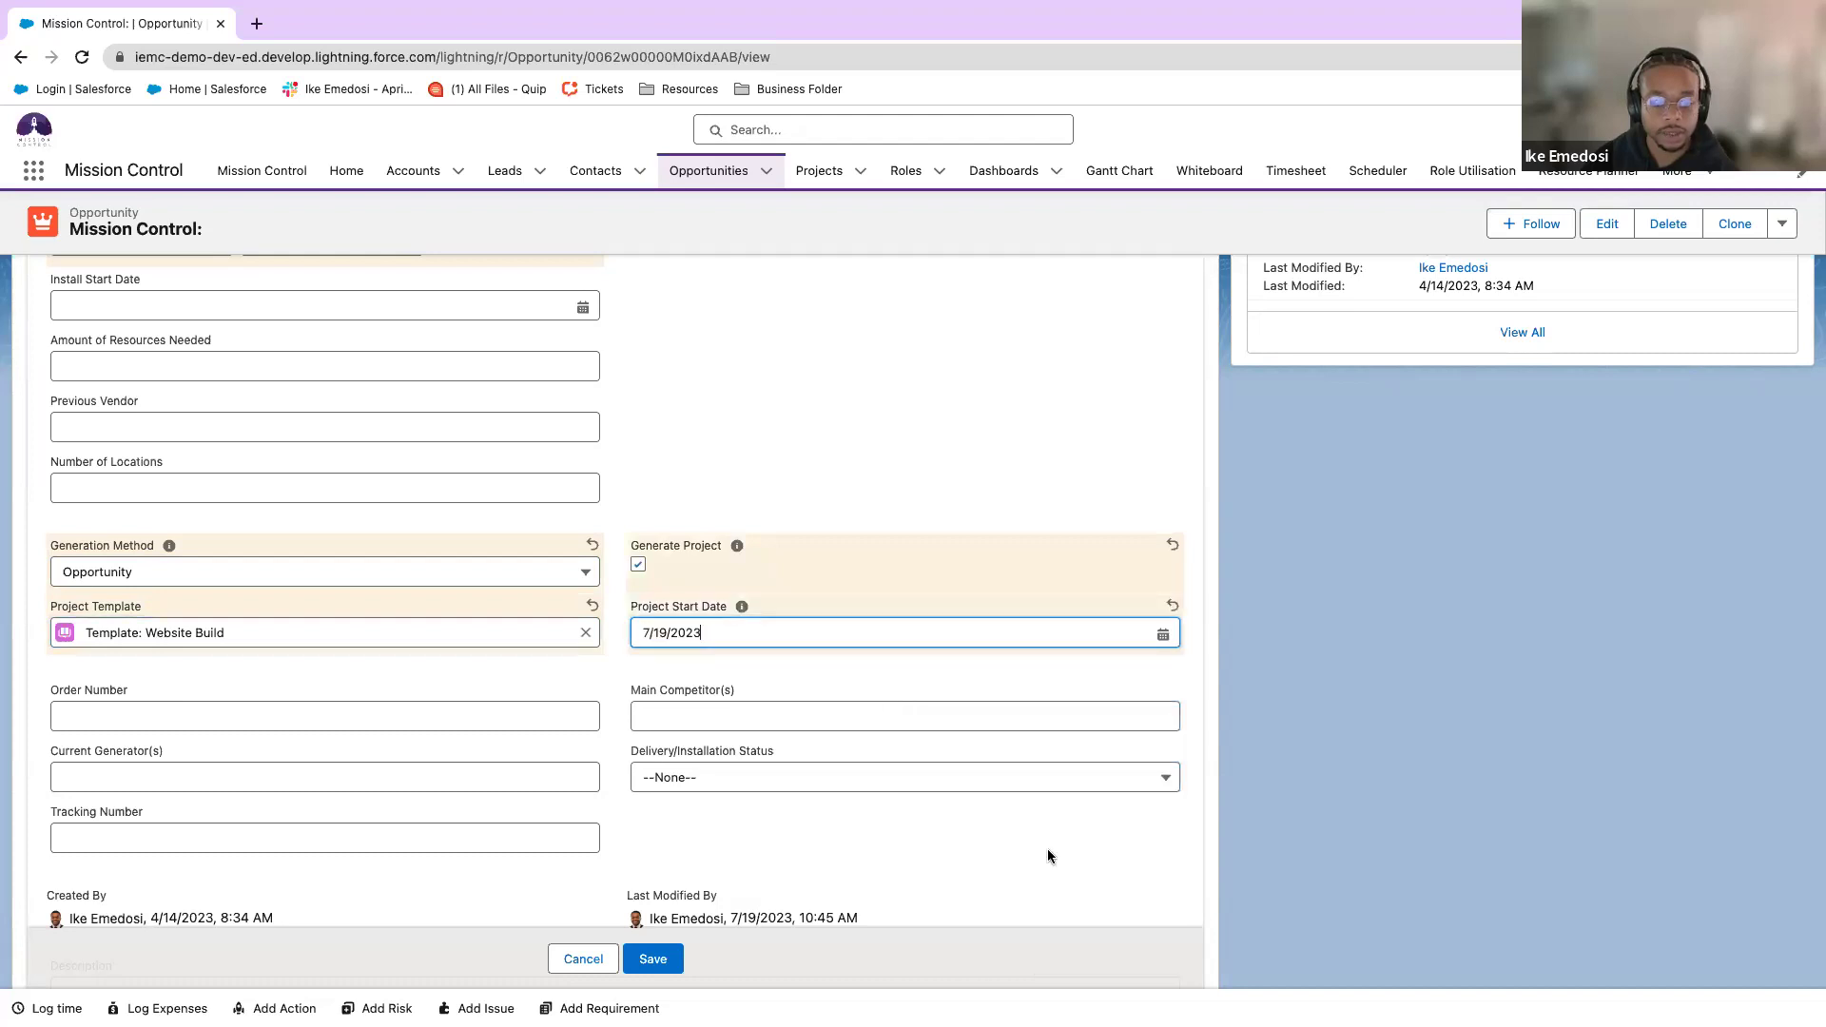
pyautogui.click(764, 633)
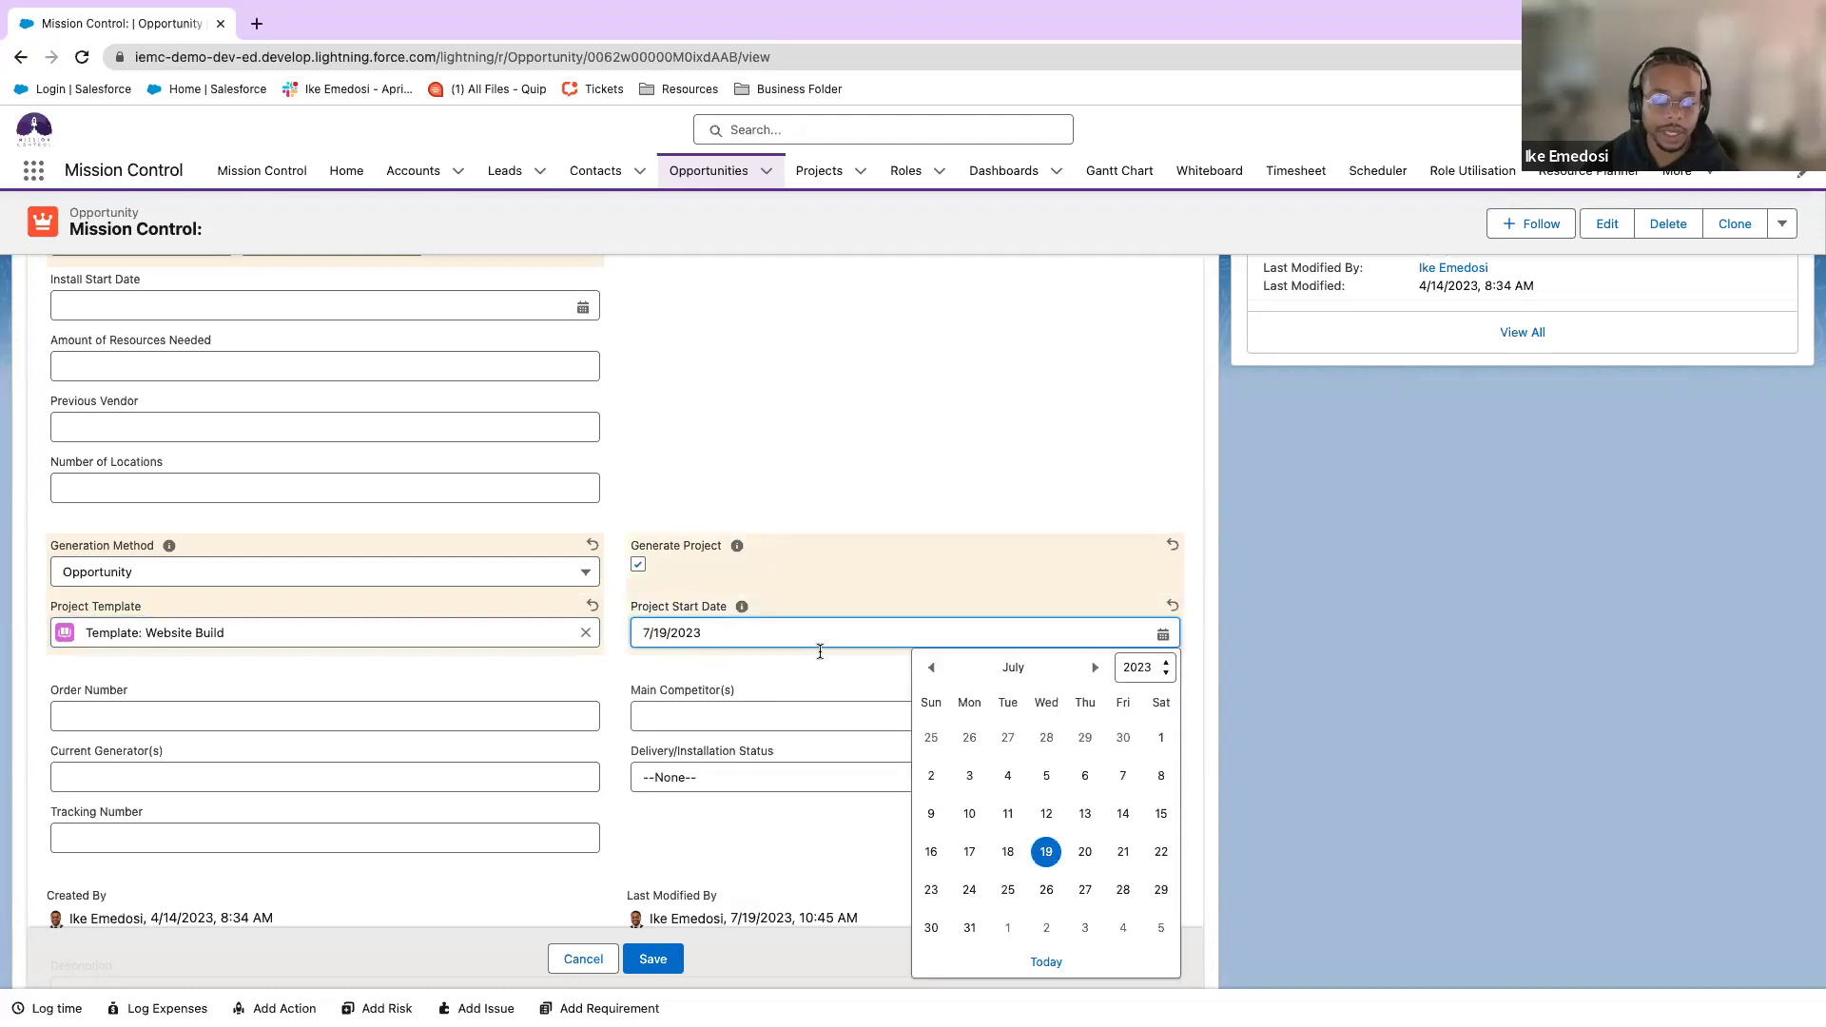
pyautogui.click(1084, 851)
pyautogui.click(652, 956)
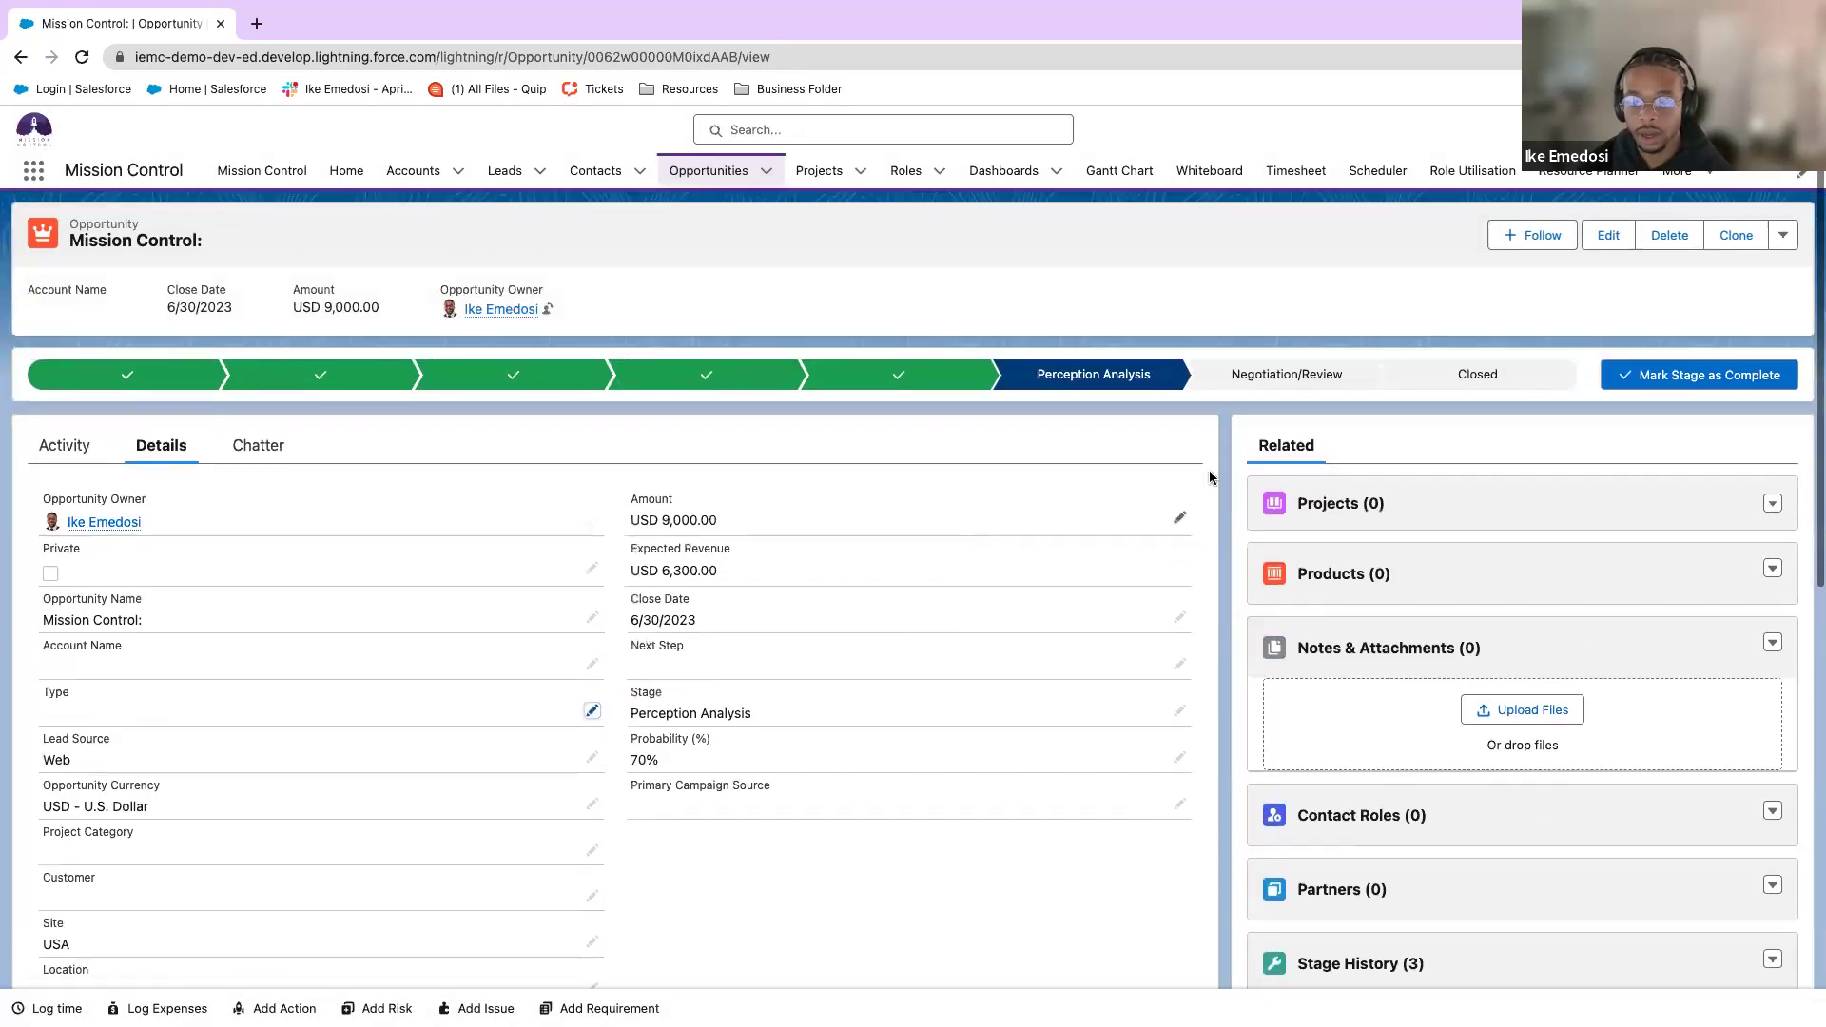
# Close the "Mission Control:" opportunity with the stage Closed Won.
pyautogui.click(1499, 375)
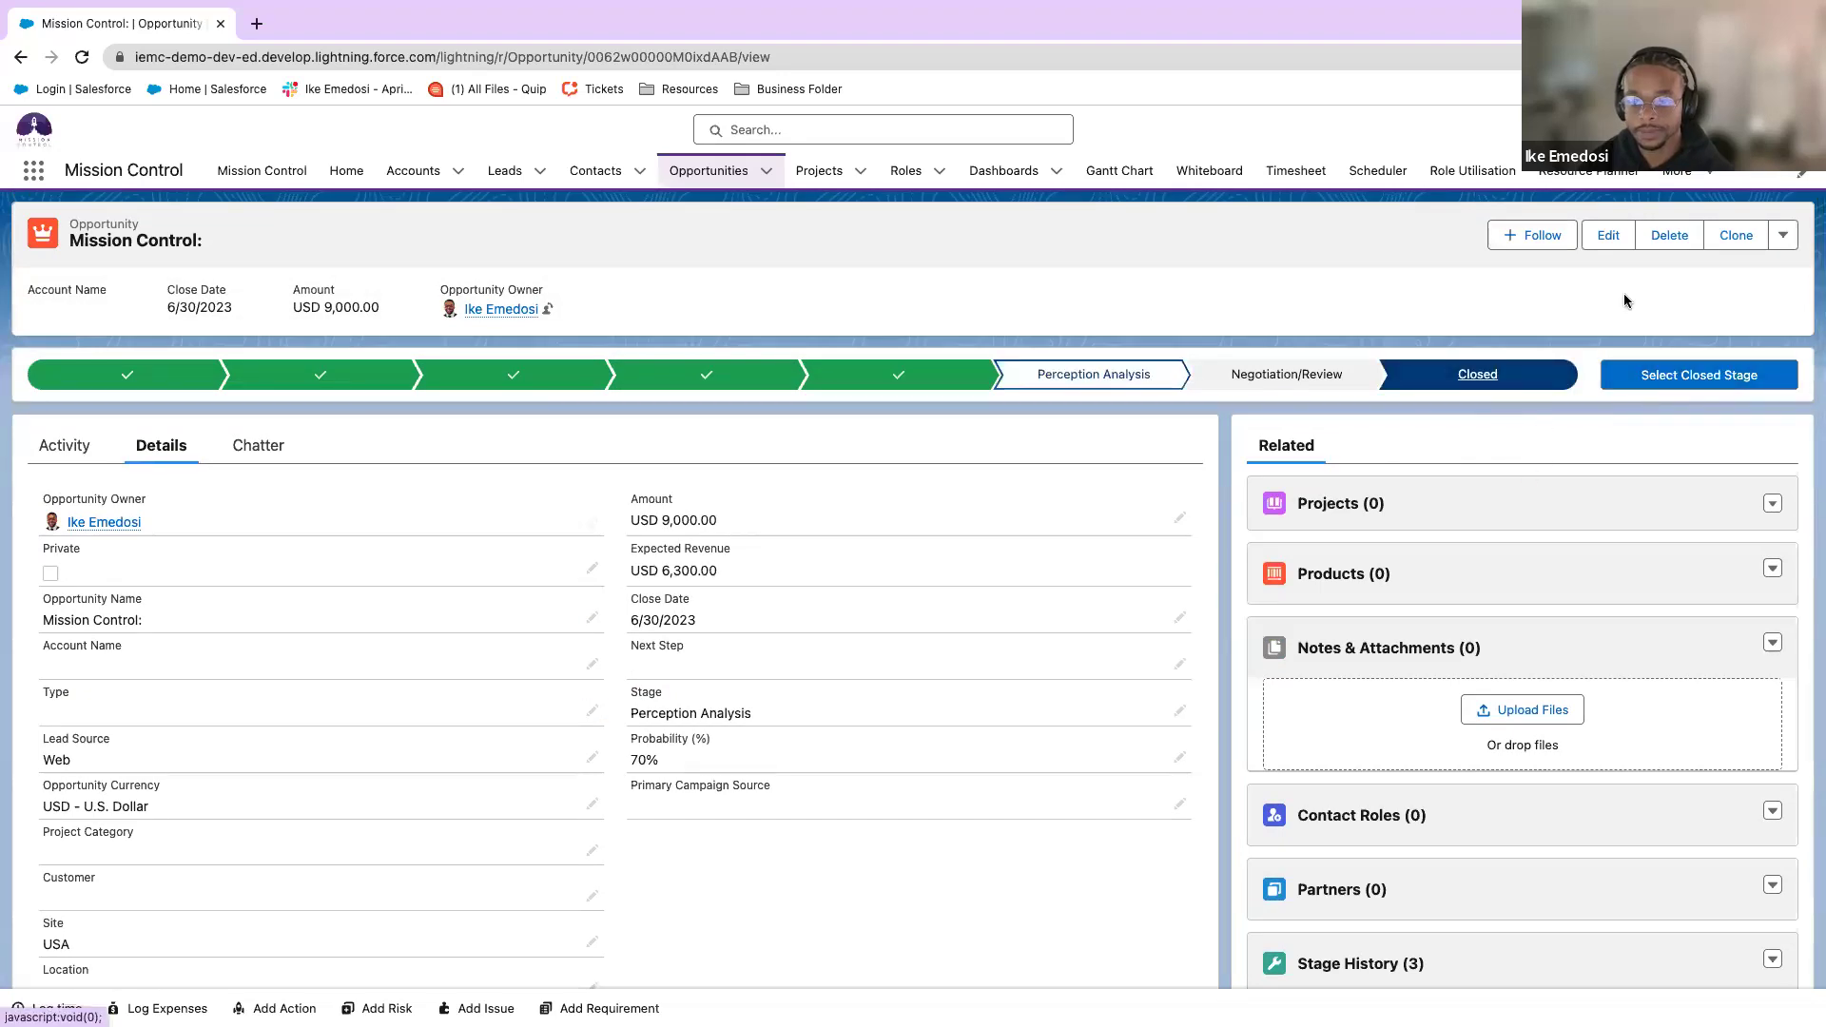
pyautogui.click(1670, 380)
pyautogui.click(913, 563)
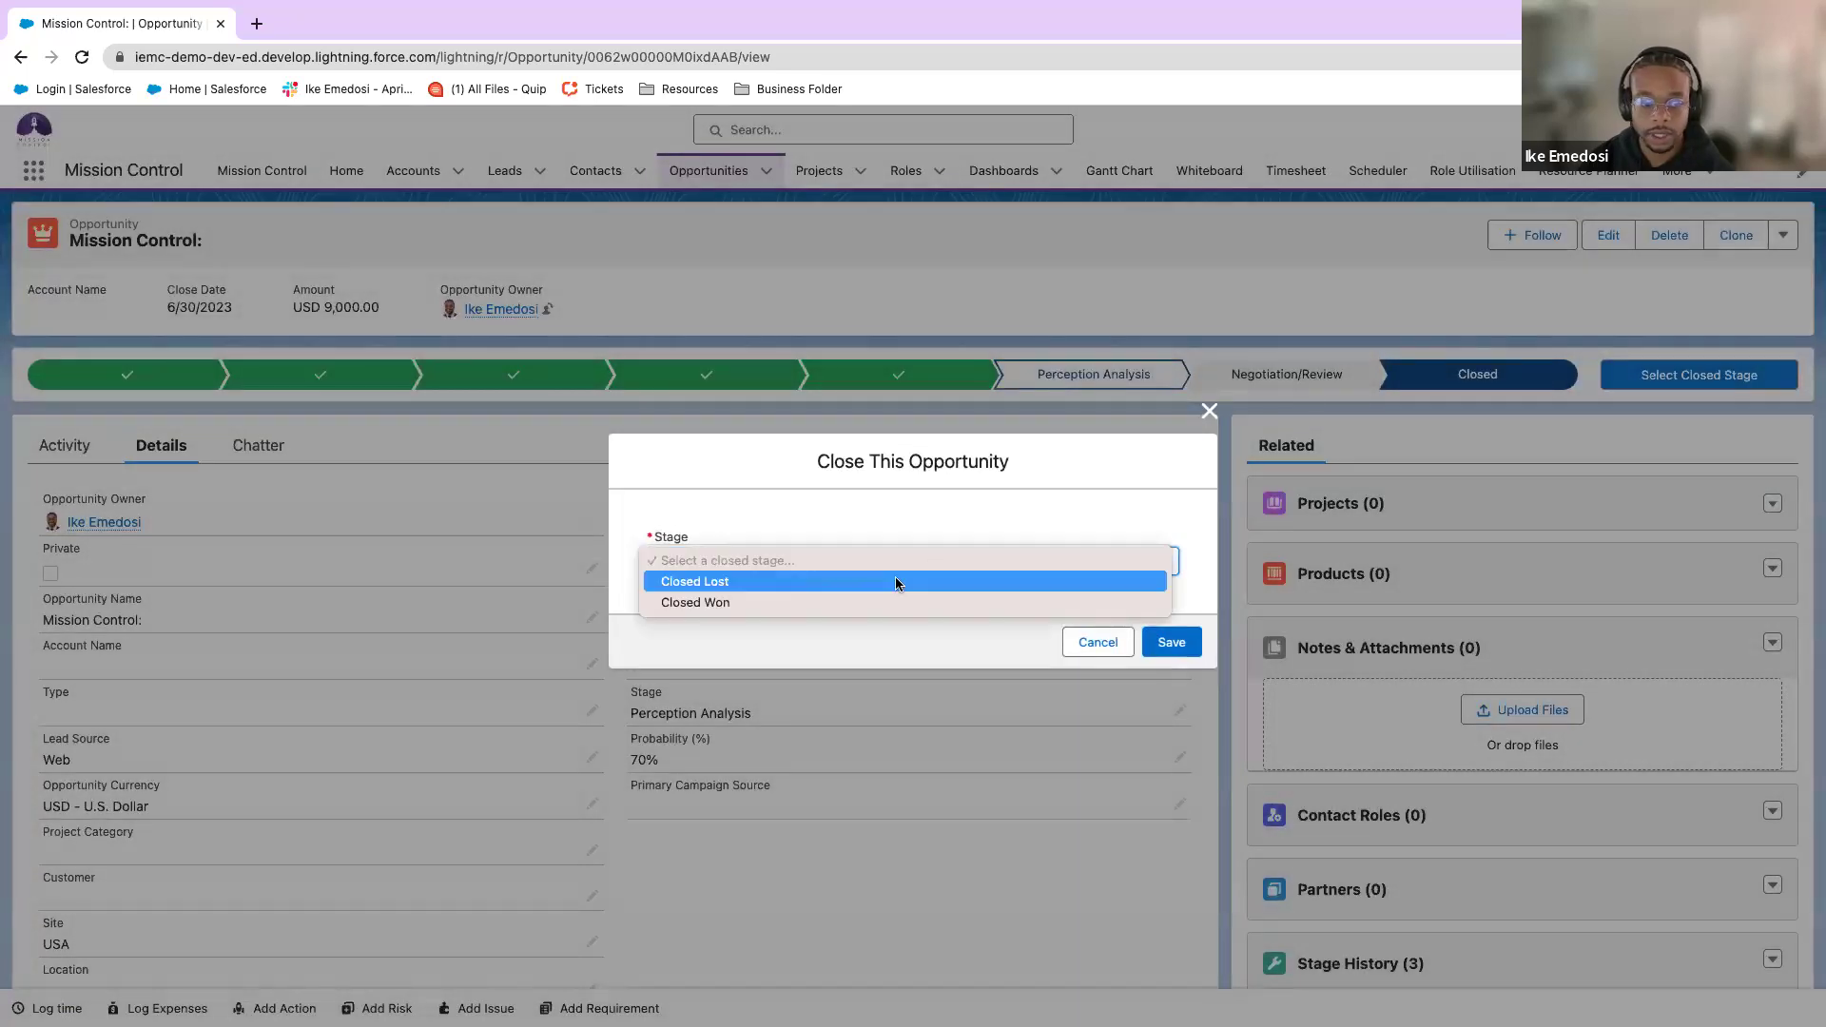
pyautogui.click(836, 601)
pyautogui.click(1174, 643)
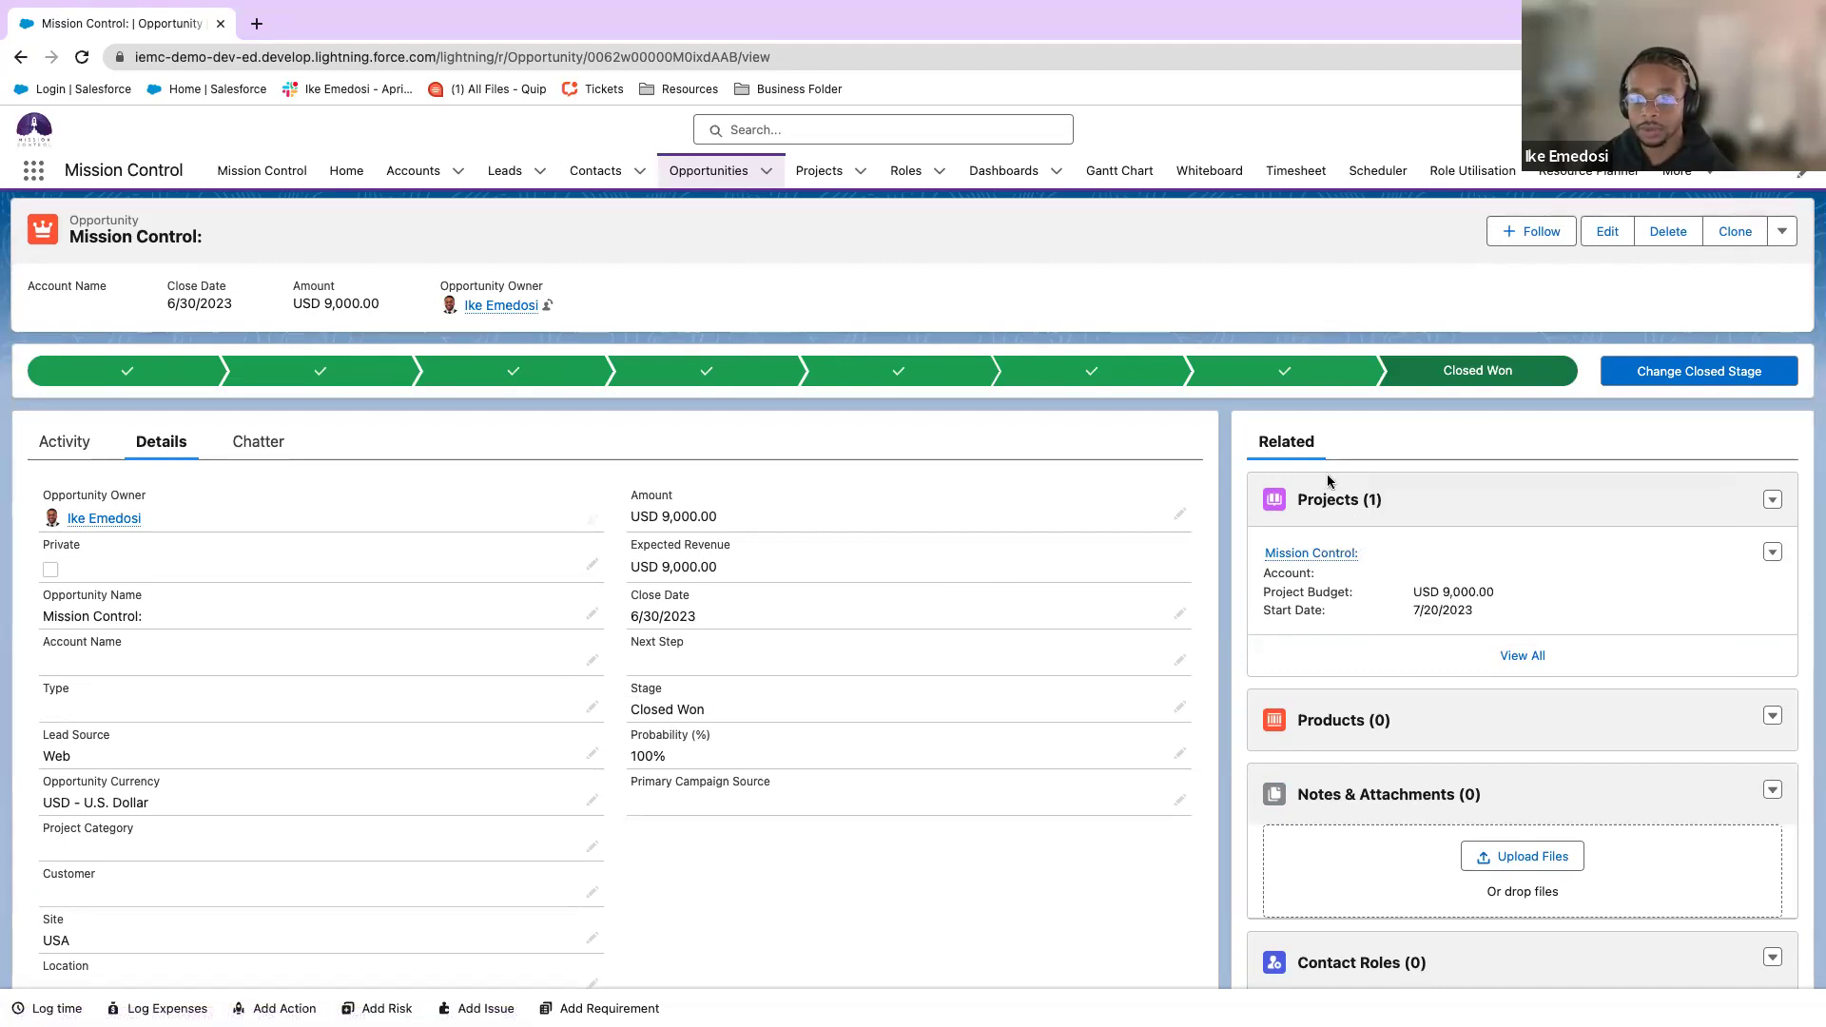
# Open the project related to the opportunity and review its overview and milestones.
pyautogui.click(1328, 554)
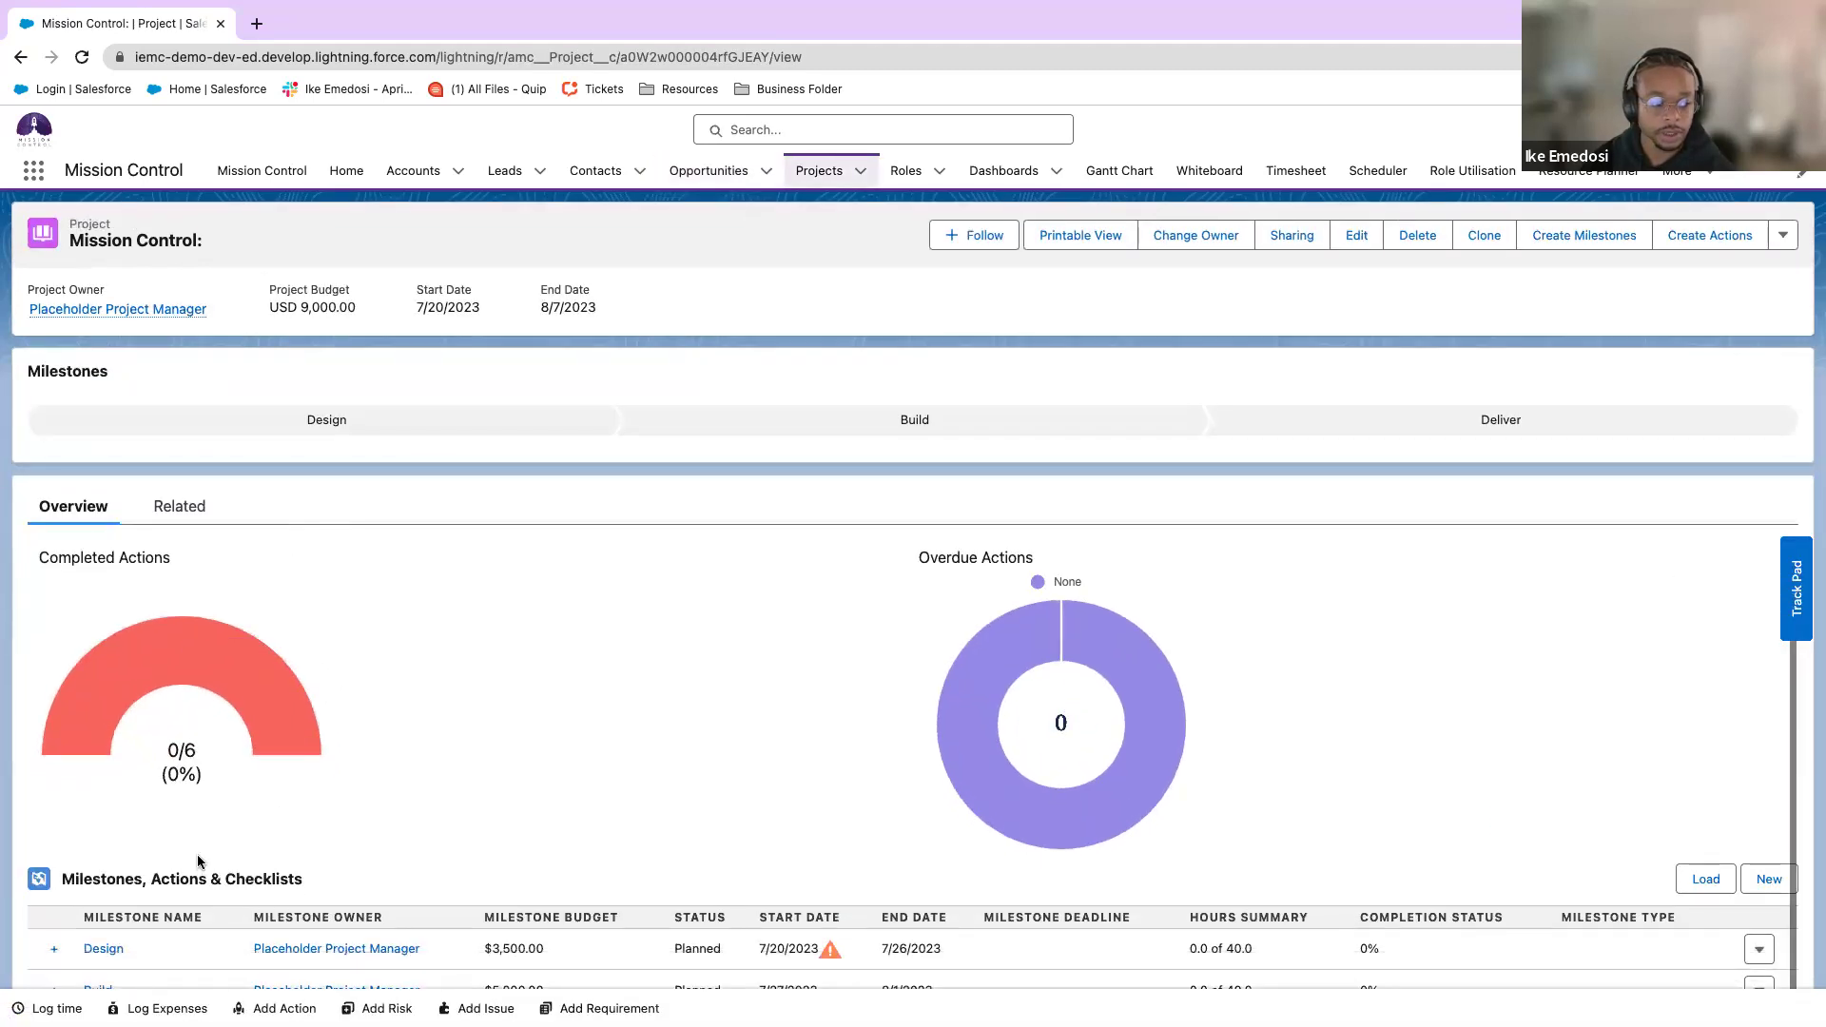
pyautogui.scroll(-2, 238, 789)
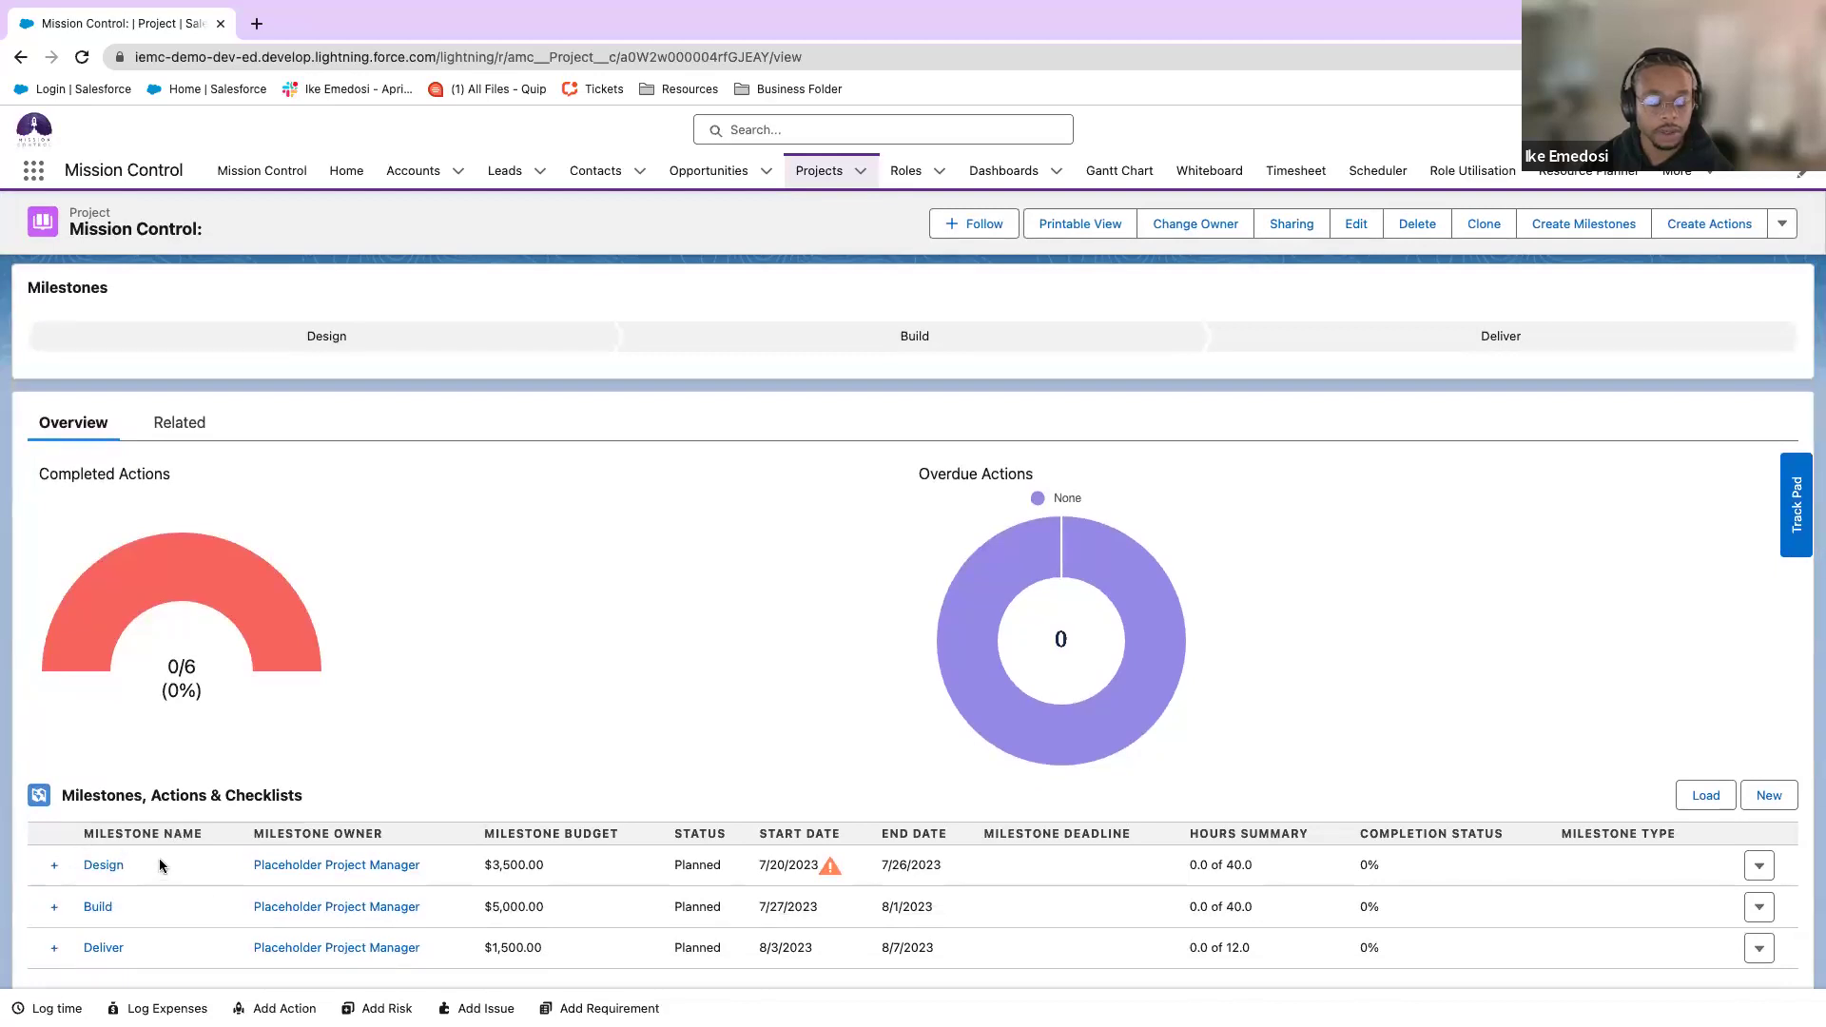
pyautogui.scroll(-1, 157, 866)
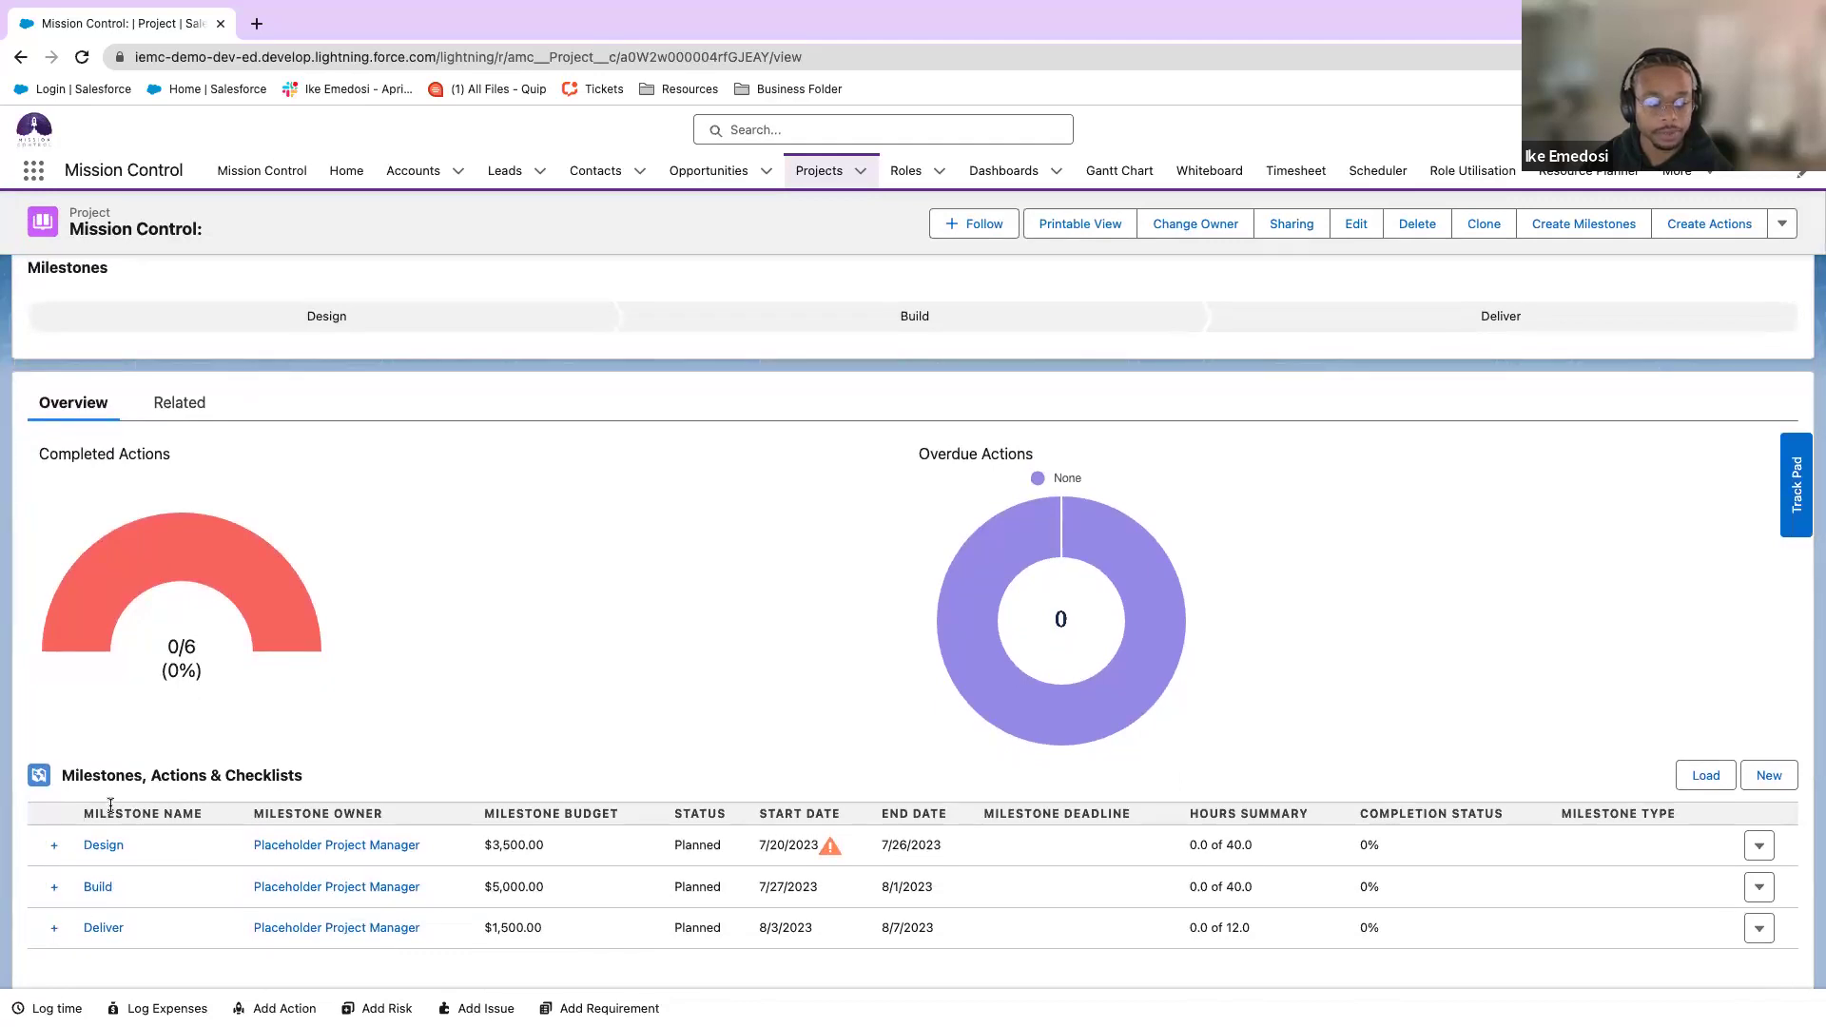
pyautogui.scroll(2, 302, 645)
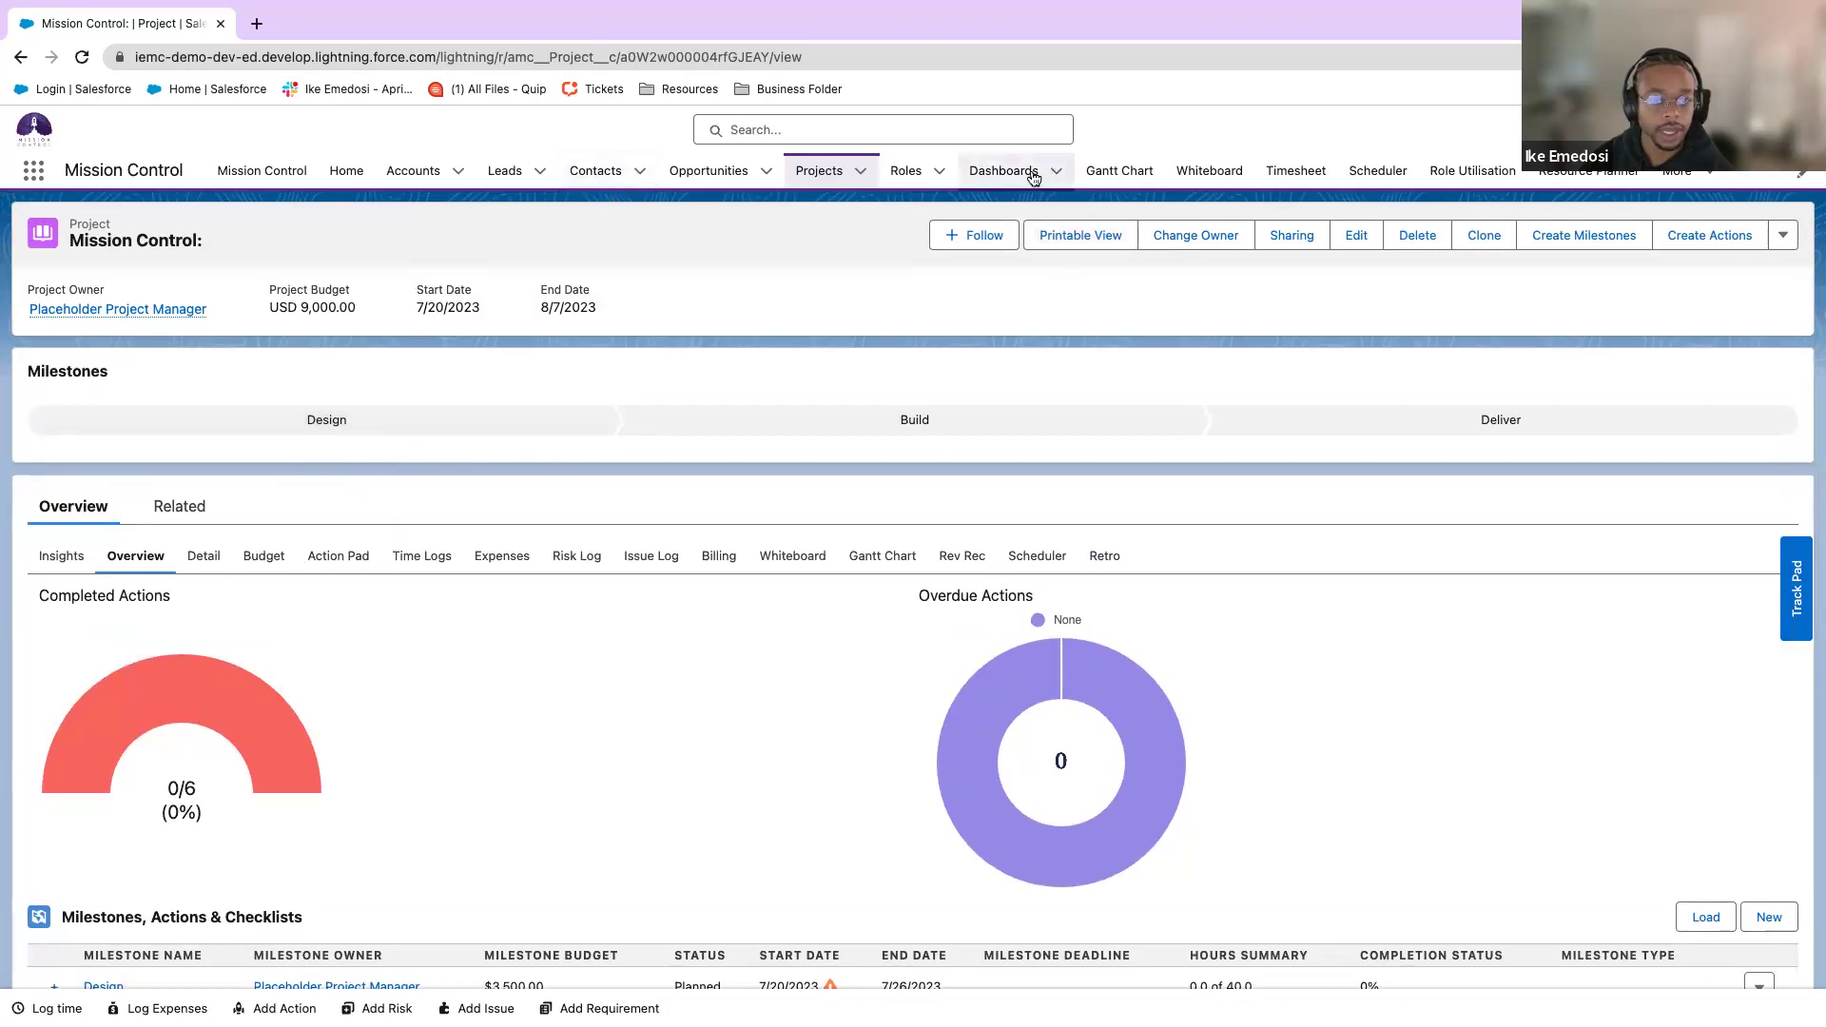
# Return to the Mission Control Console and start cloning a project from "Template: Website Build".
pyautogui.click(359, 181)
pyautogui.click(262, 170)
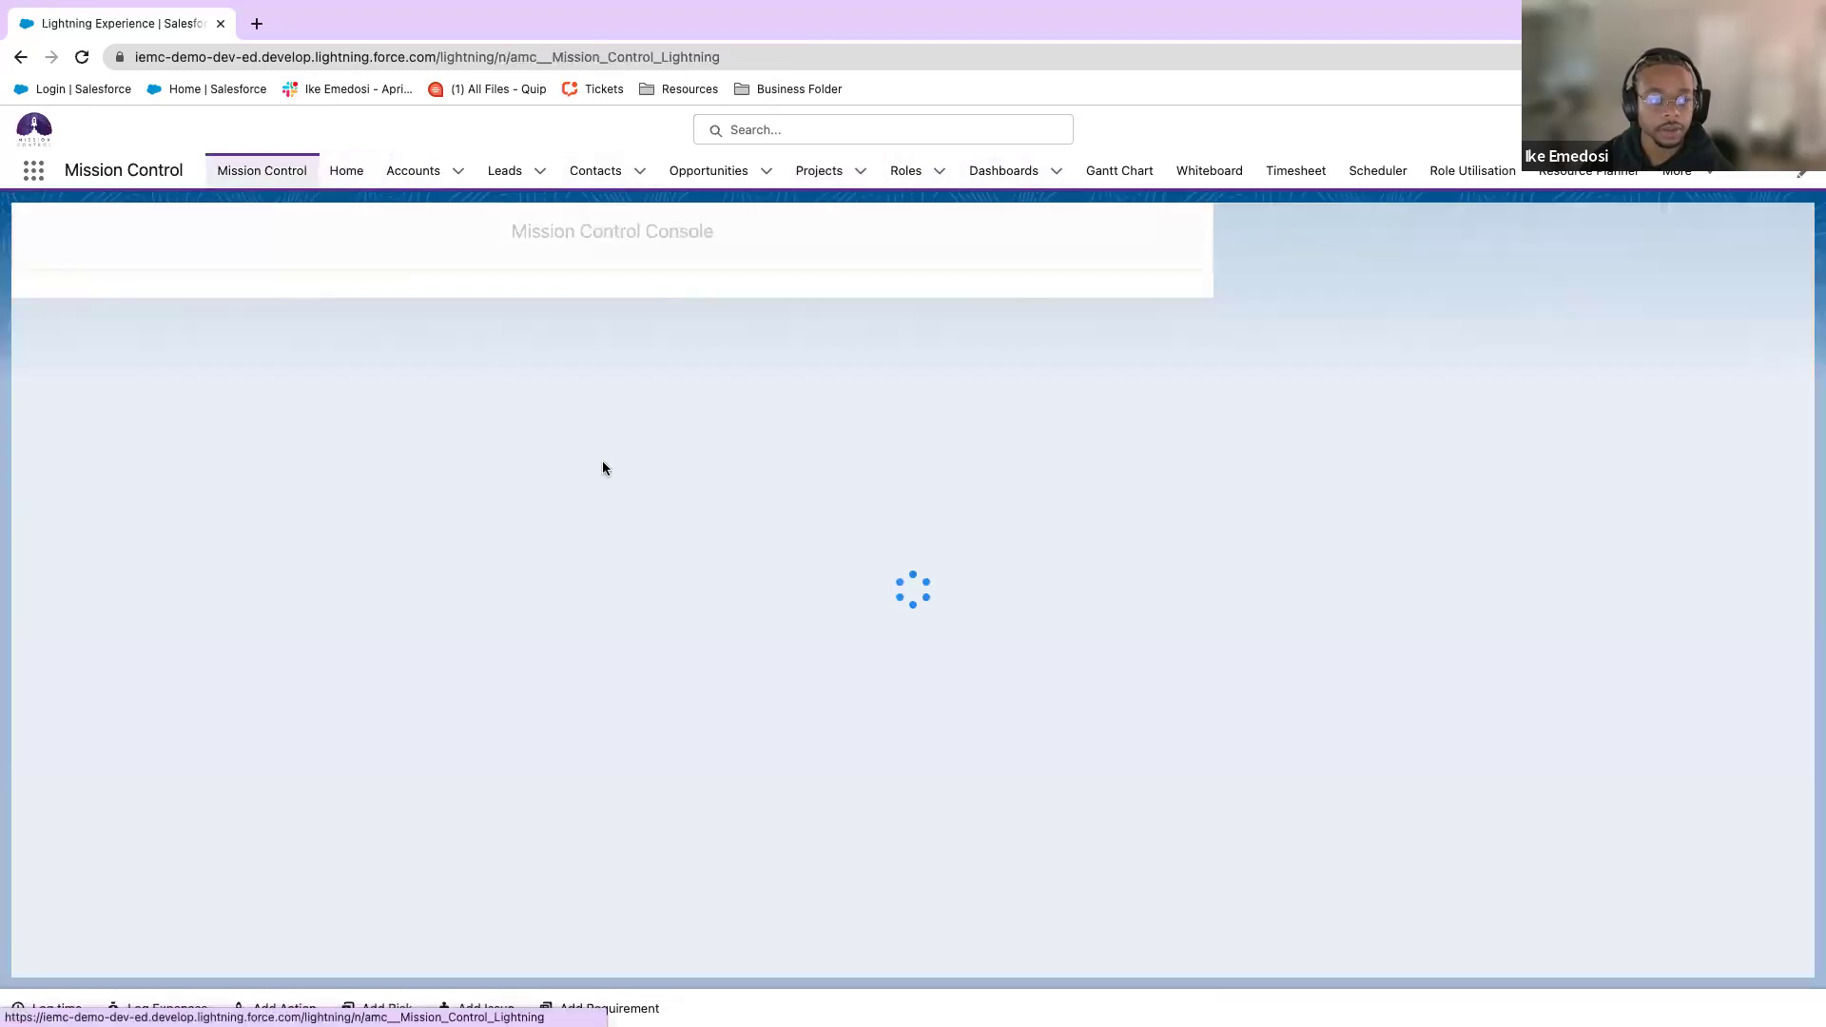
pyautogui.click(594, 440)
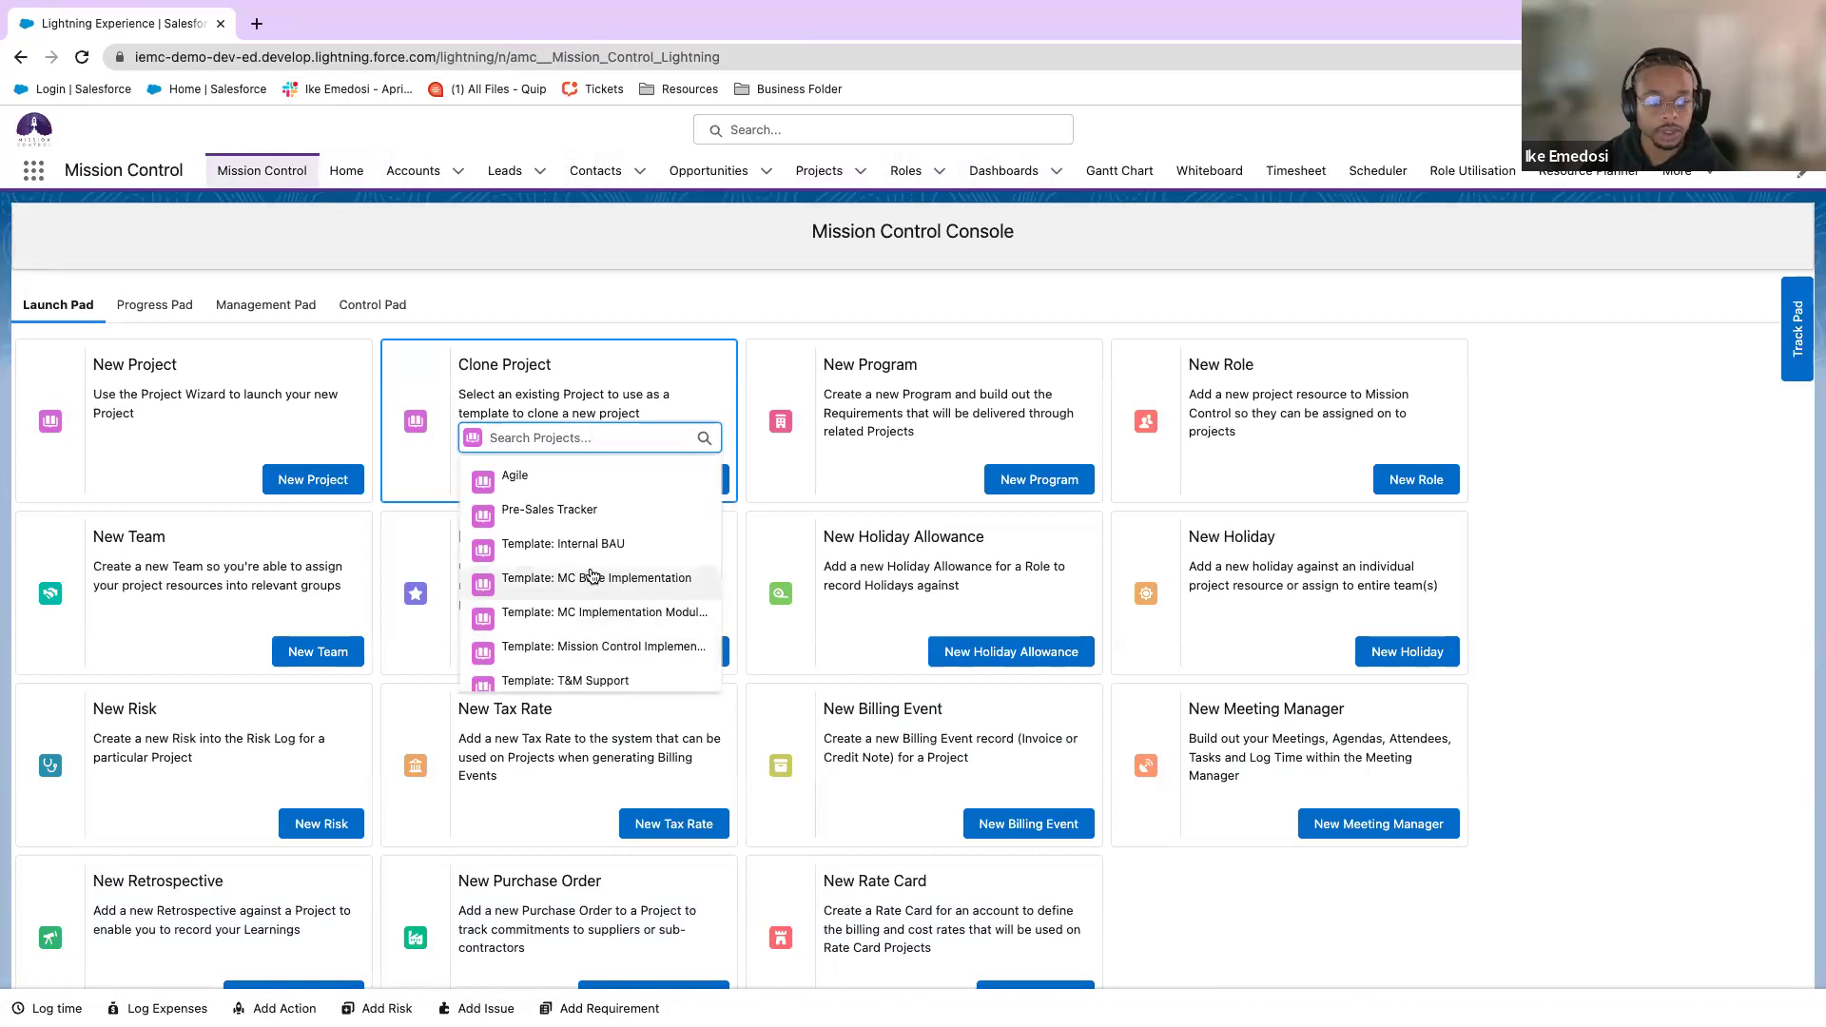
pyautogui.scroll(-2, 592, 589)
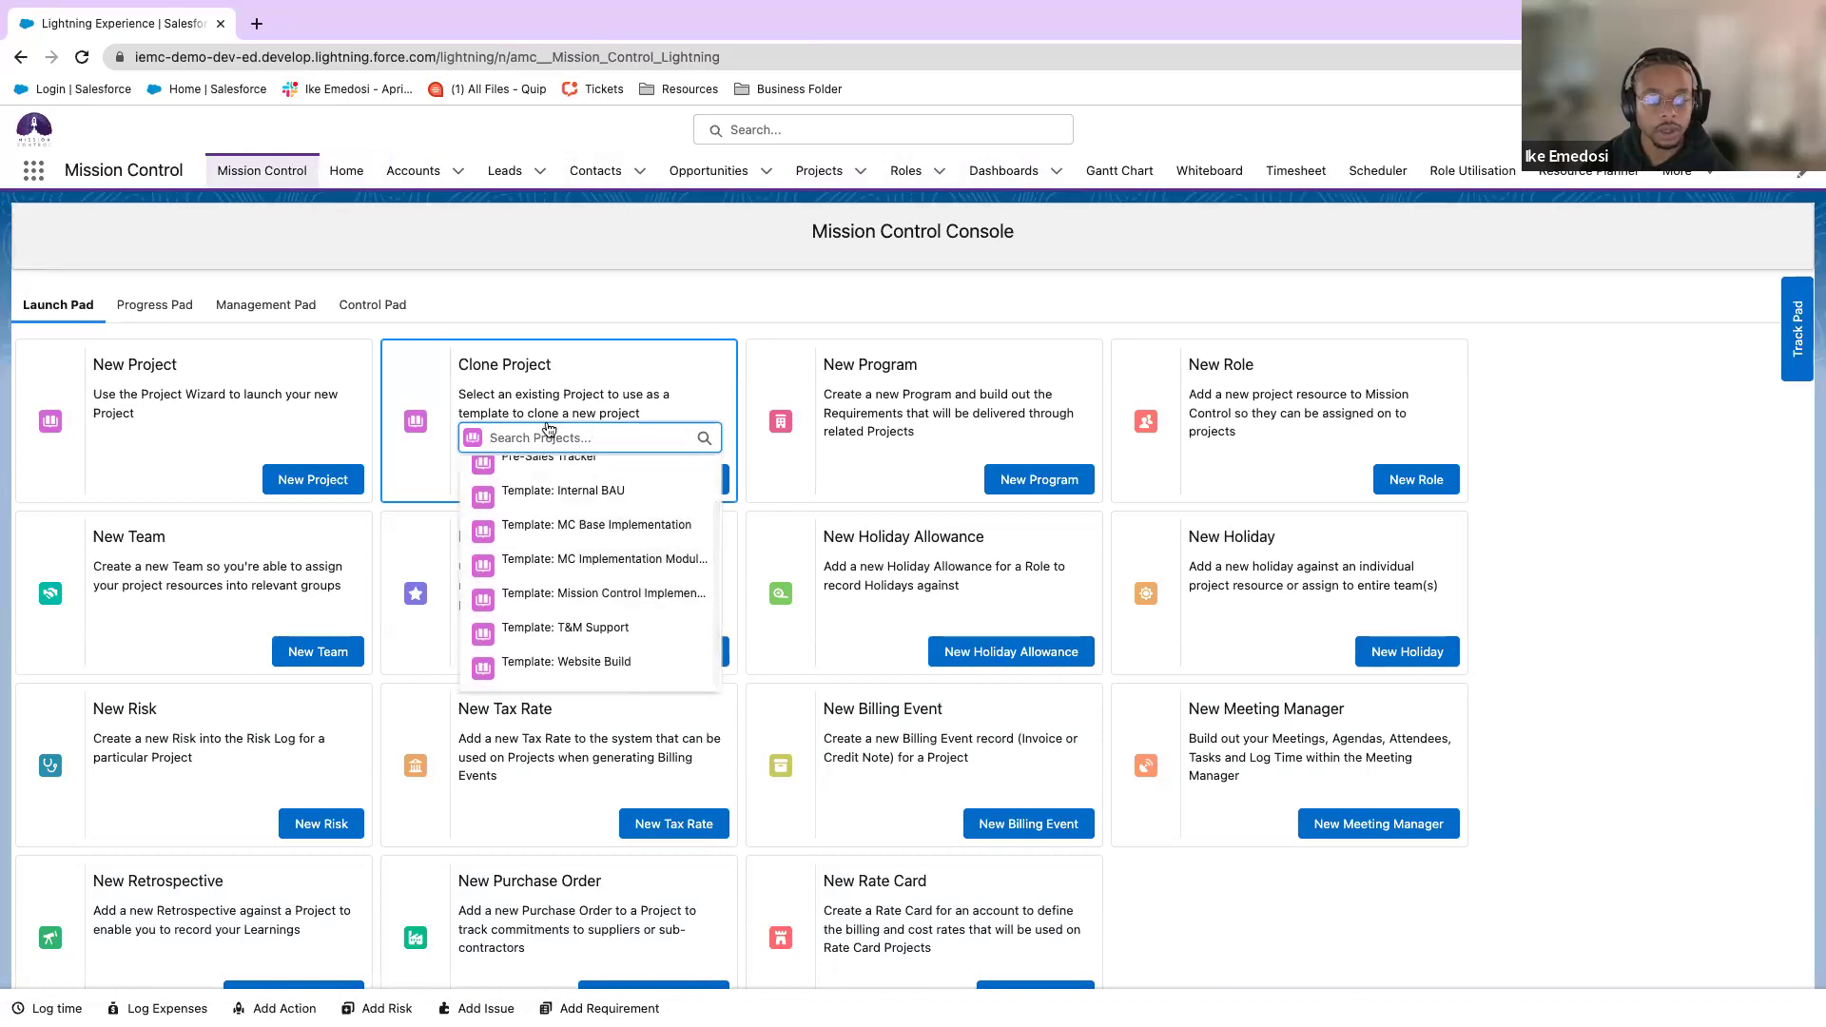
pyautogui.click(599, 666)
pyautogui.click(682, 477)
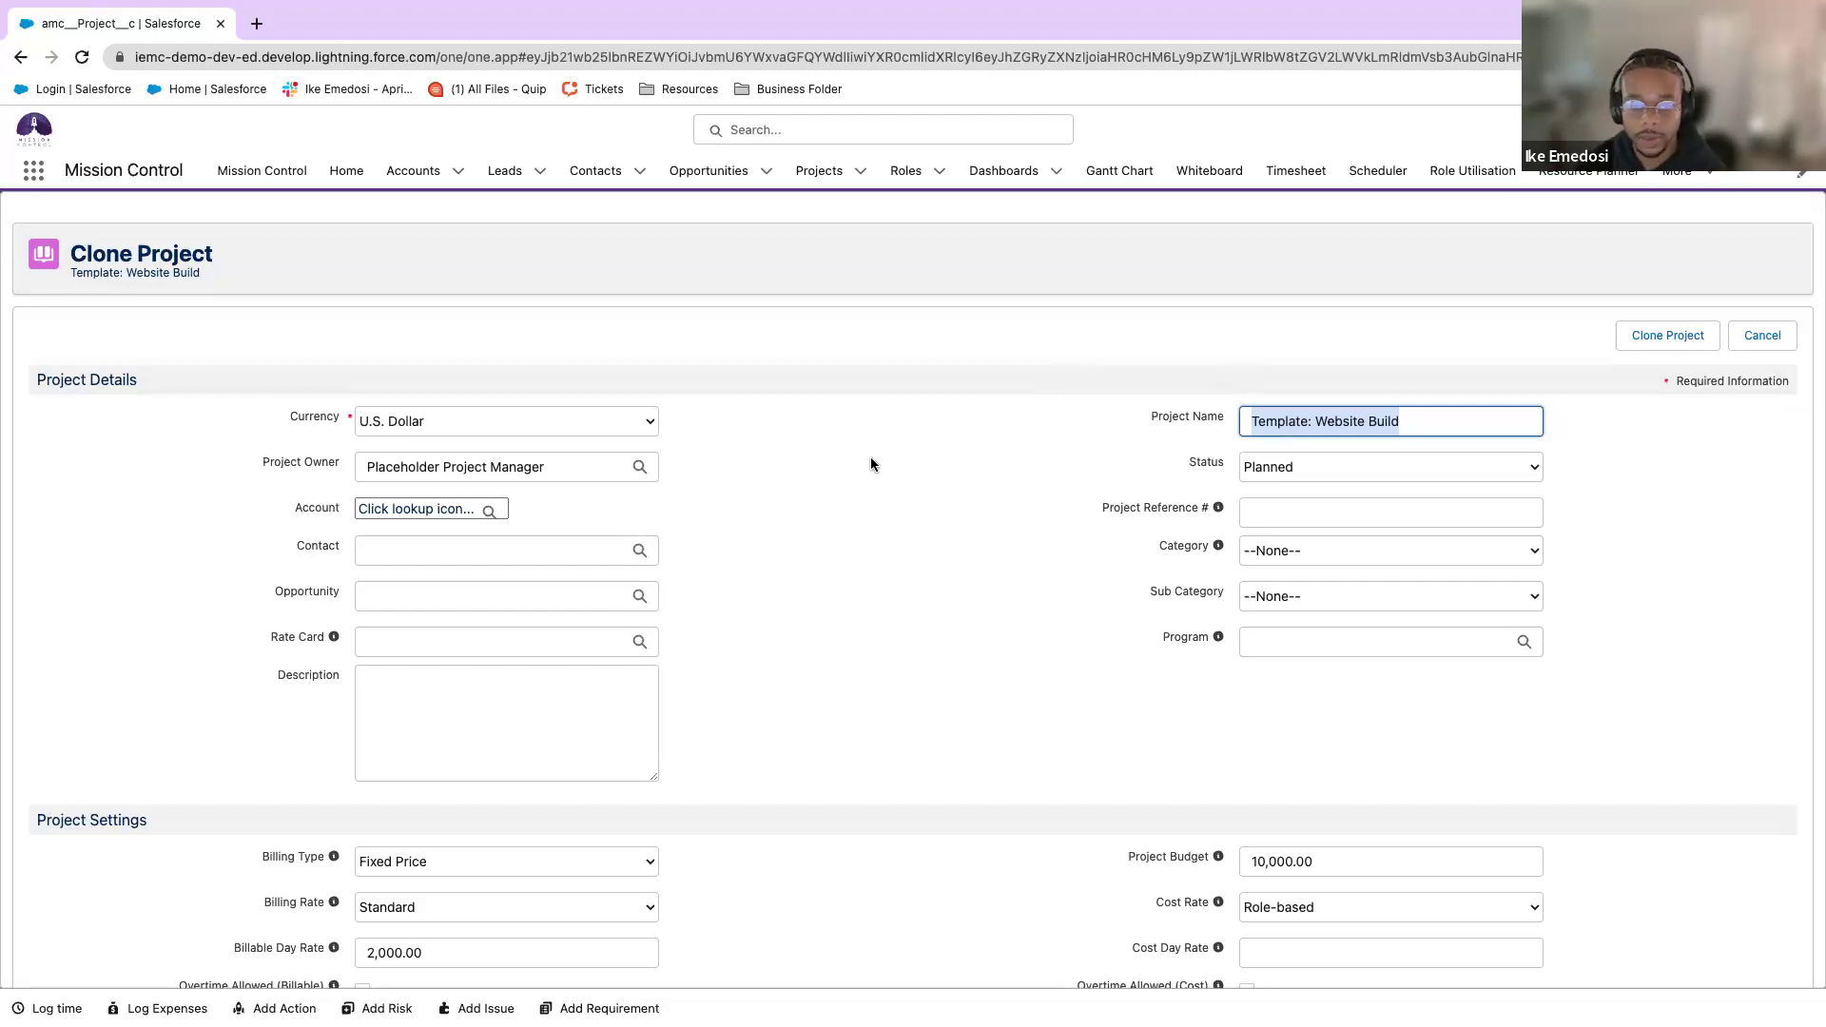
# Examine the clone form's project details, project settings and billing information, including the available Billing Cycle options.
pyautogui.scroll(-1, 860, 461)
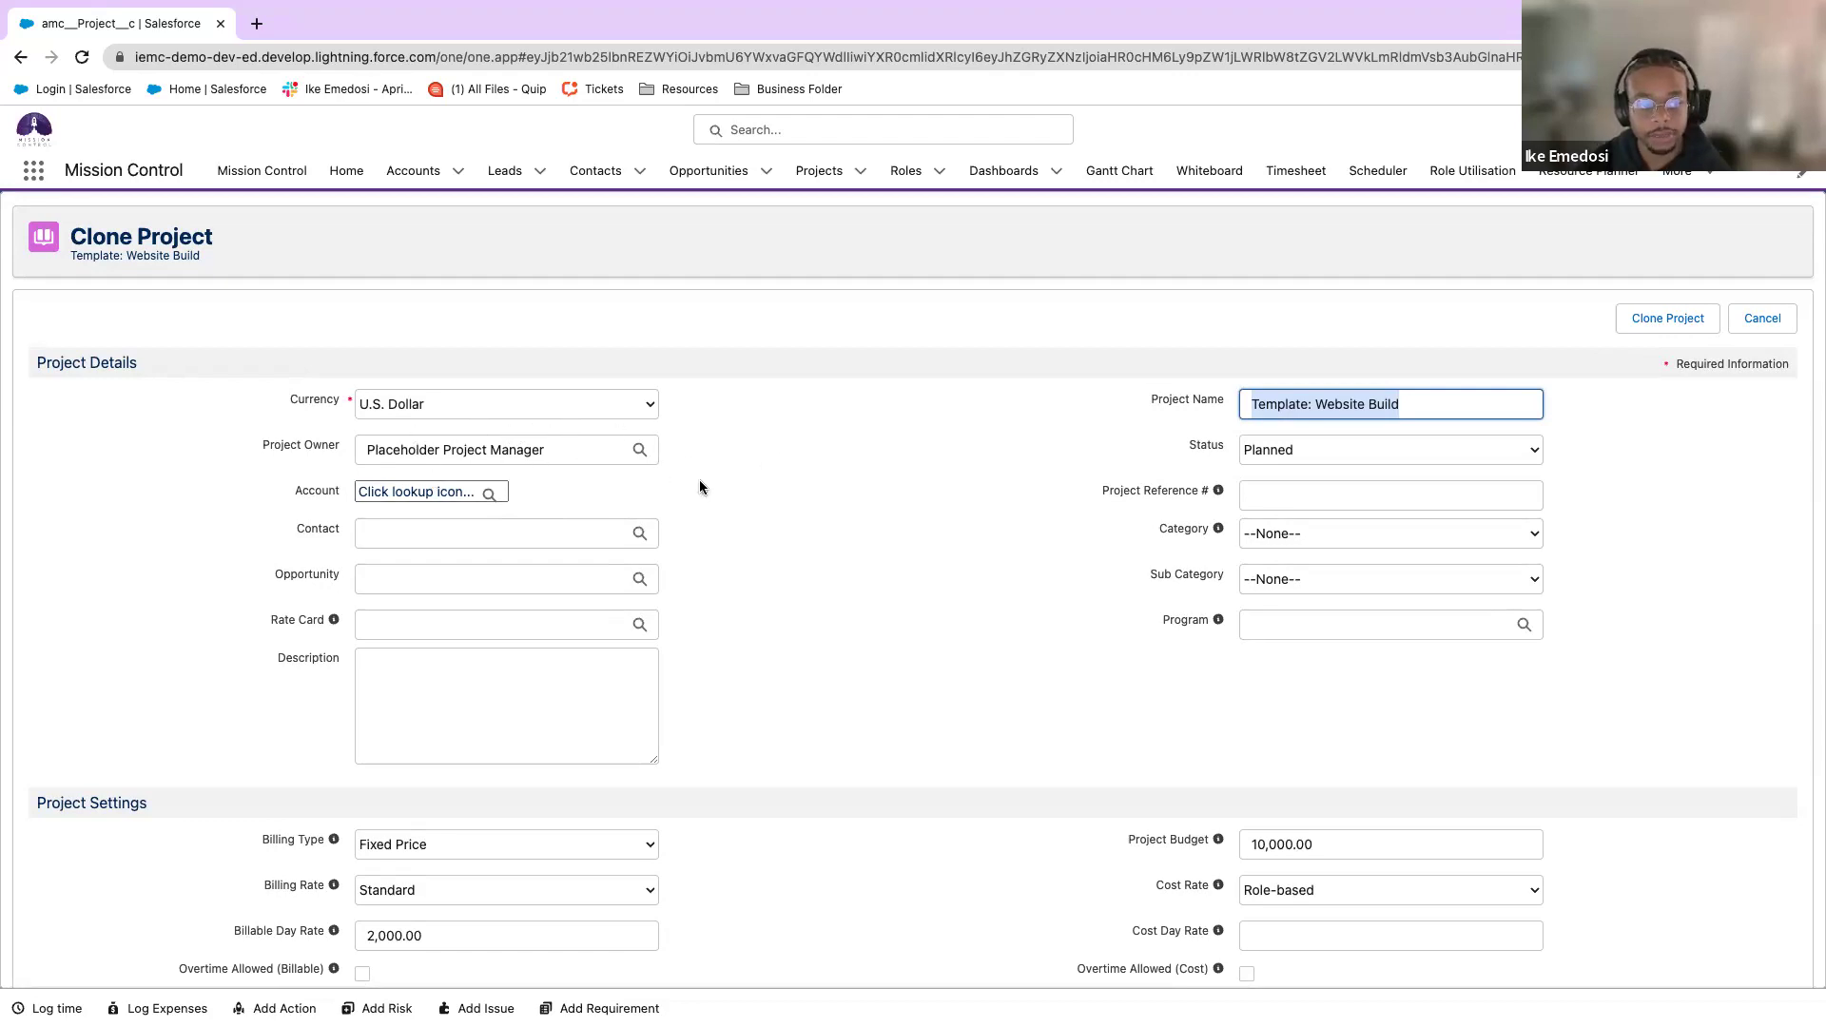
pyautogui.scroll(-5, 683, 466)
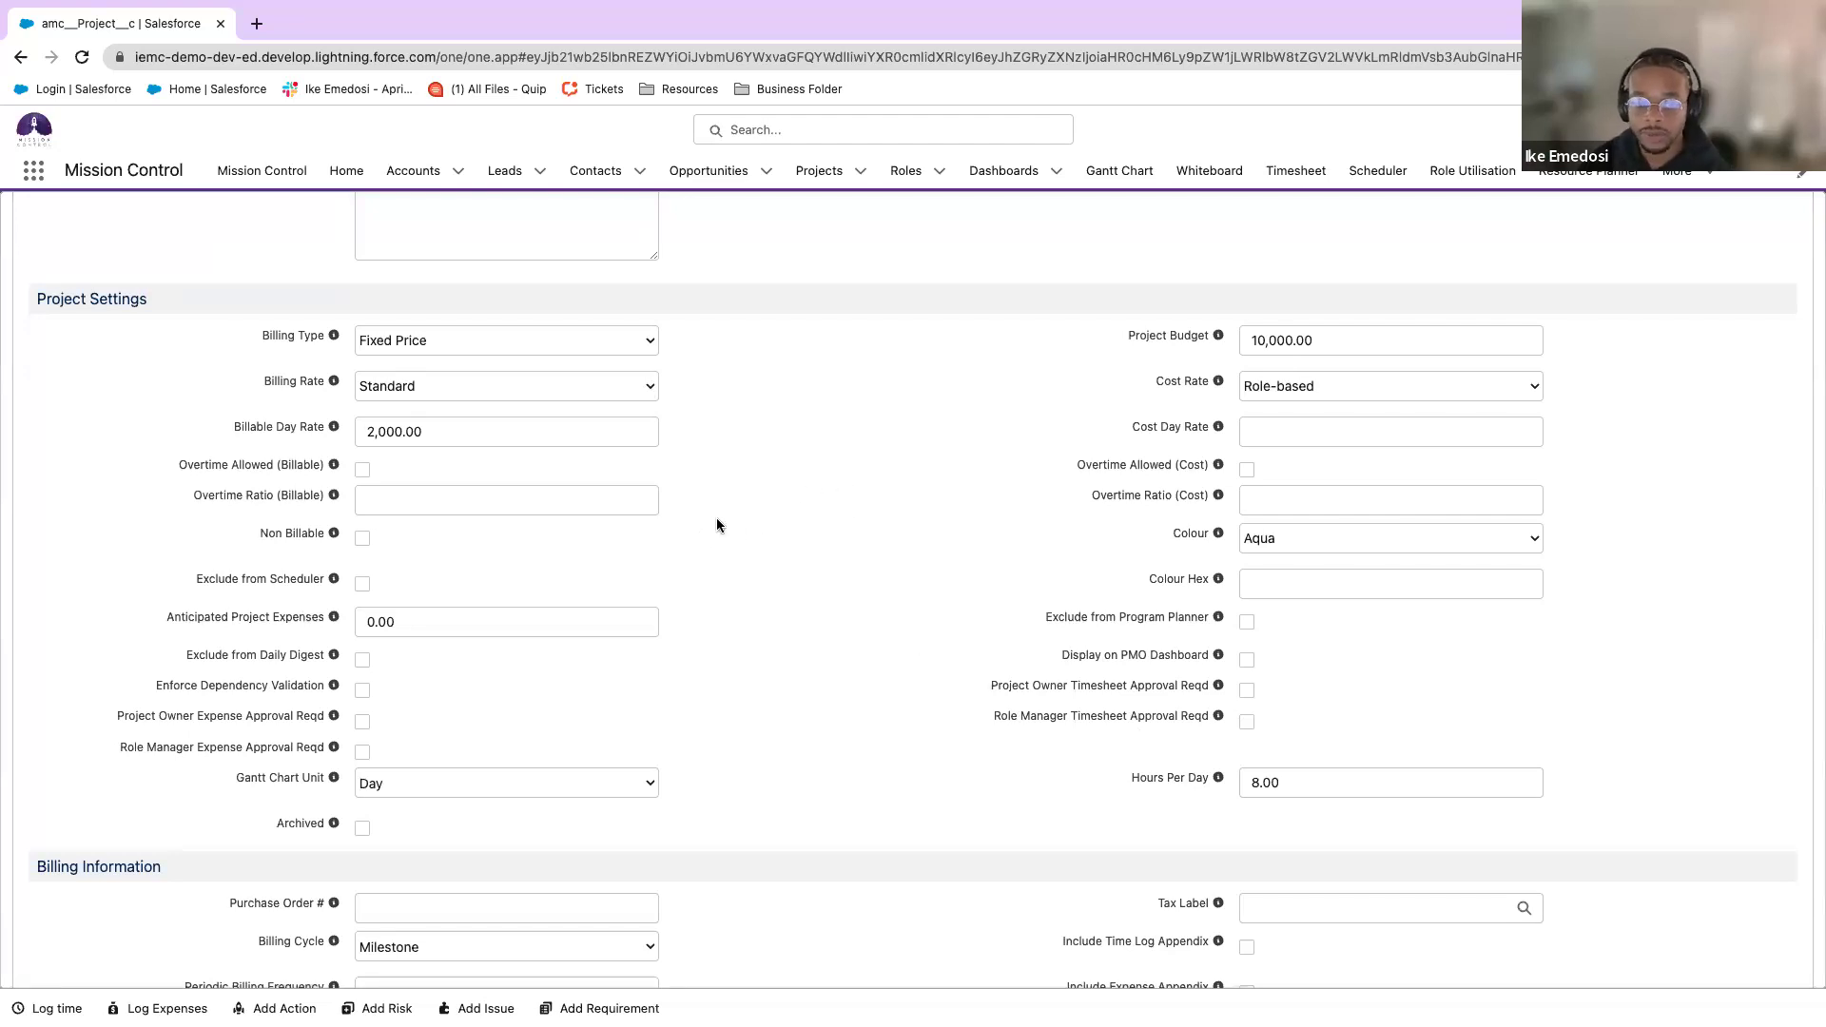
pyautogui.scroll(-1, 715, 520)
pyautogui.scroll(-5, 707, 524)
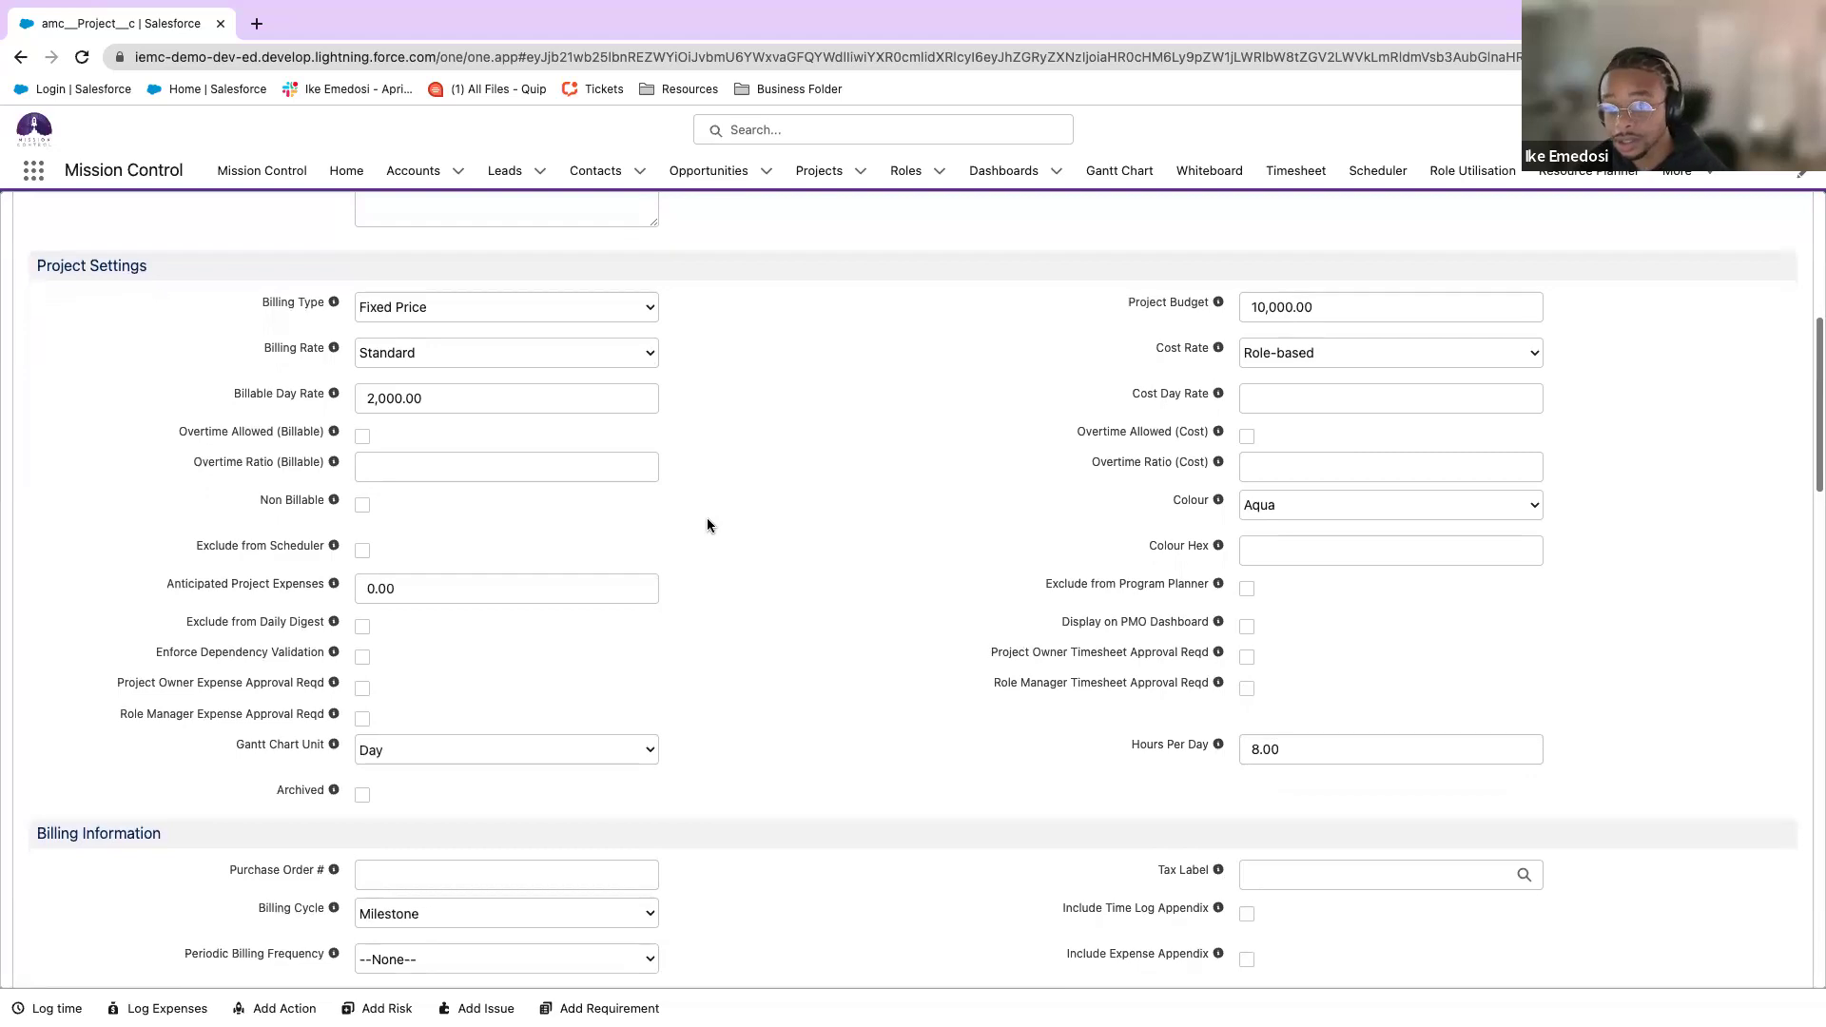
pyautogui.scroll(-2, 705, 526)
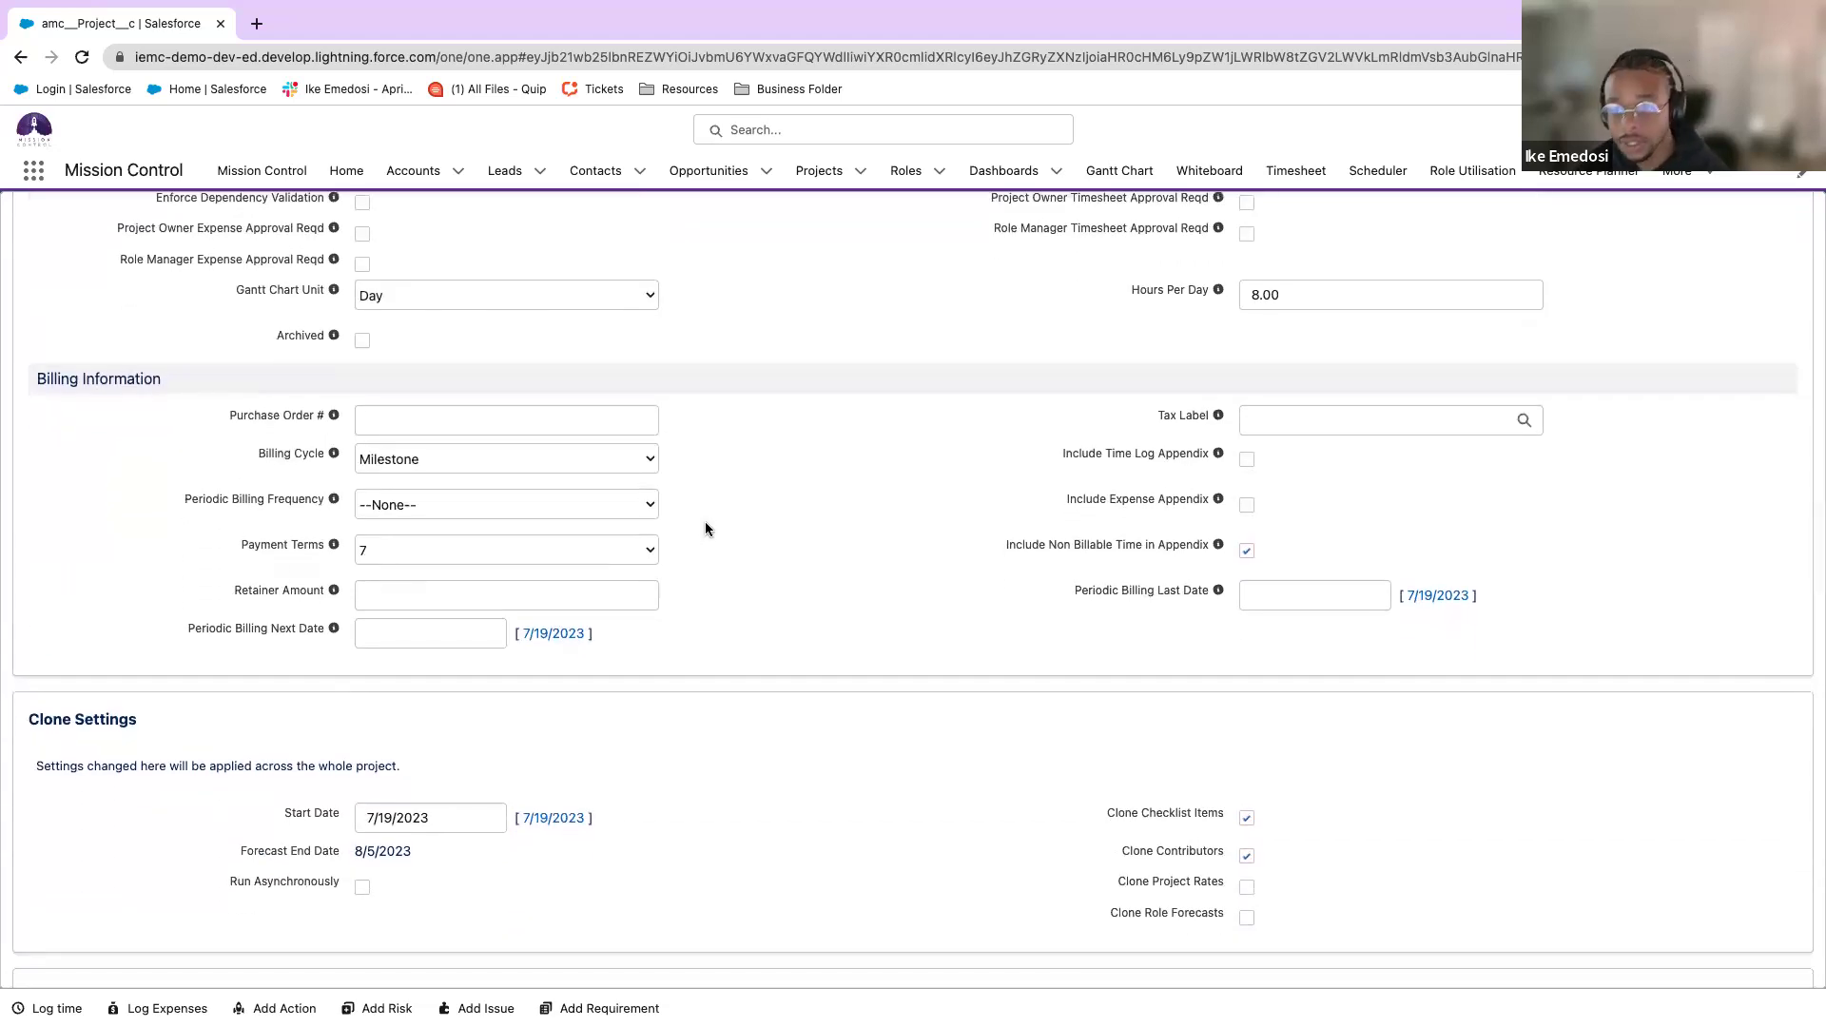
pyautogui.scroll(-1, 705, 529)
pyautogui.click(483, 456)
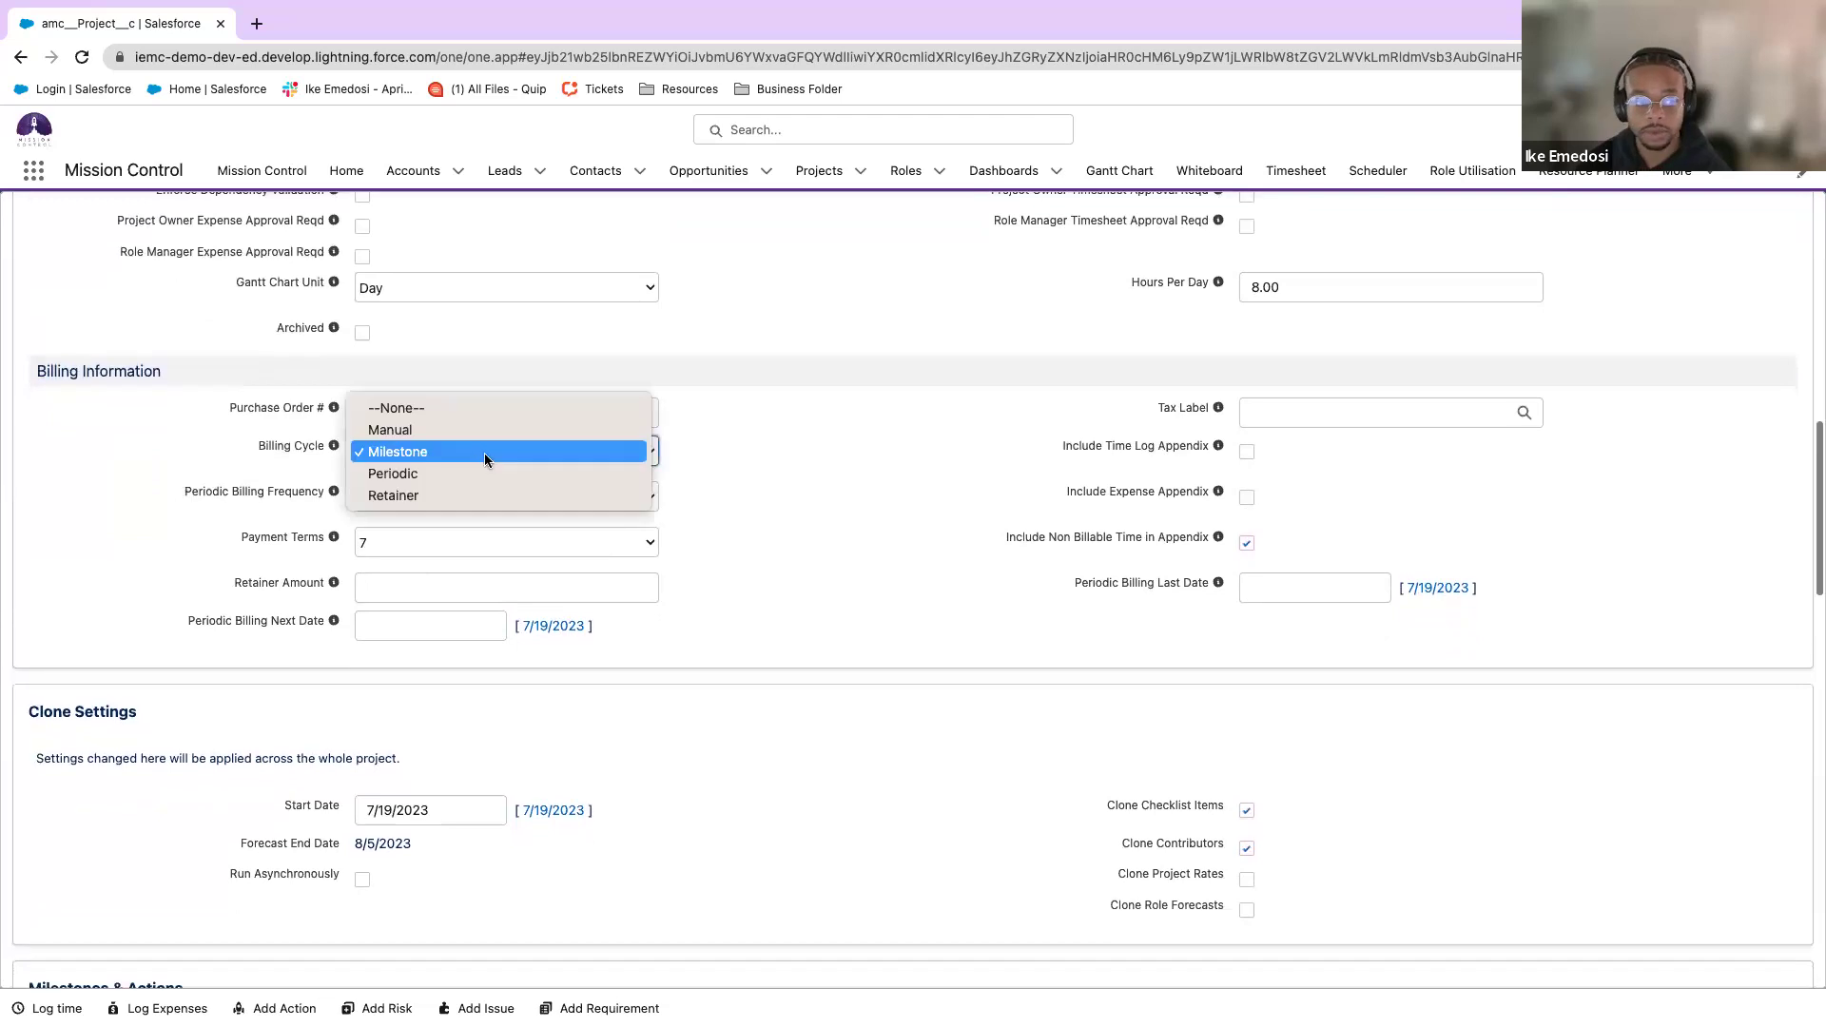
pyautogui.click(815, 459)
pyautogui.scroll(3, 807, 464)
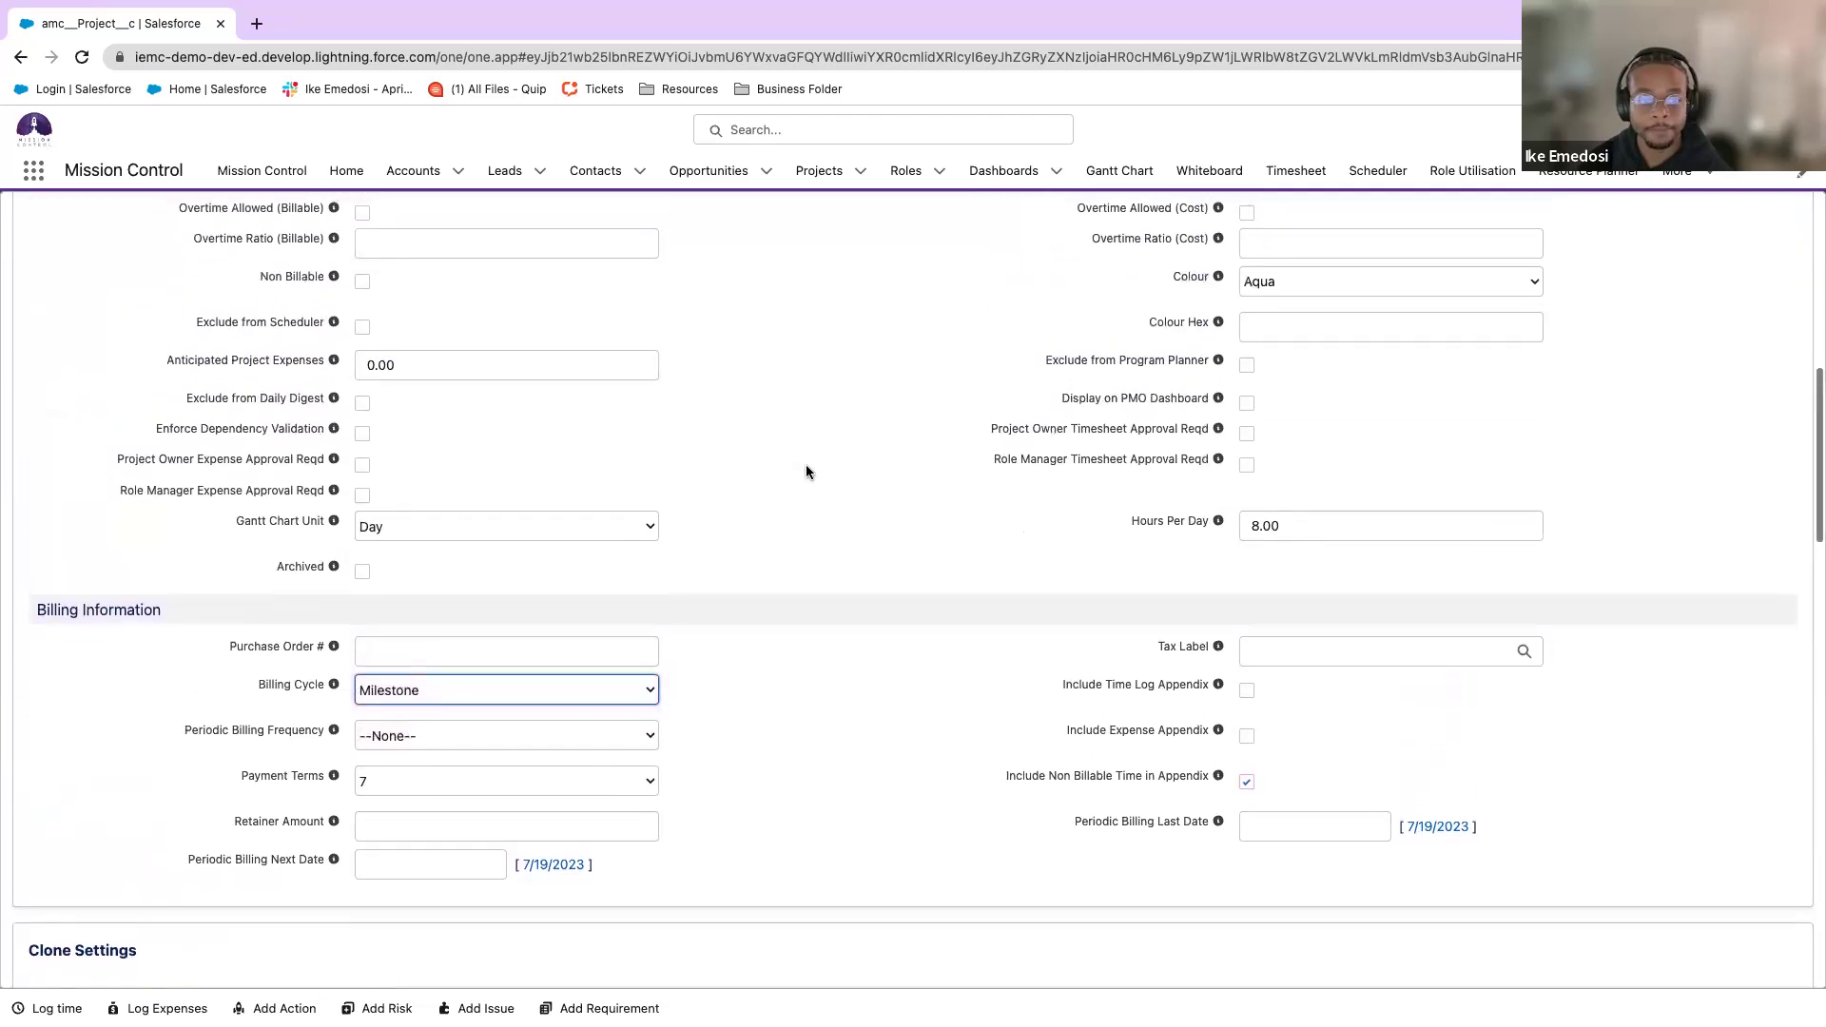
# Review the clone settings and the Design milestone with its actions in the clone form.
pyautogui.scroll(-5, 807, 471)
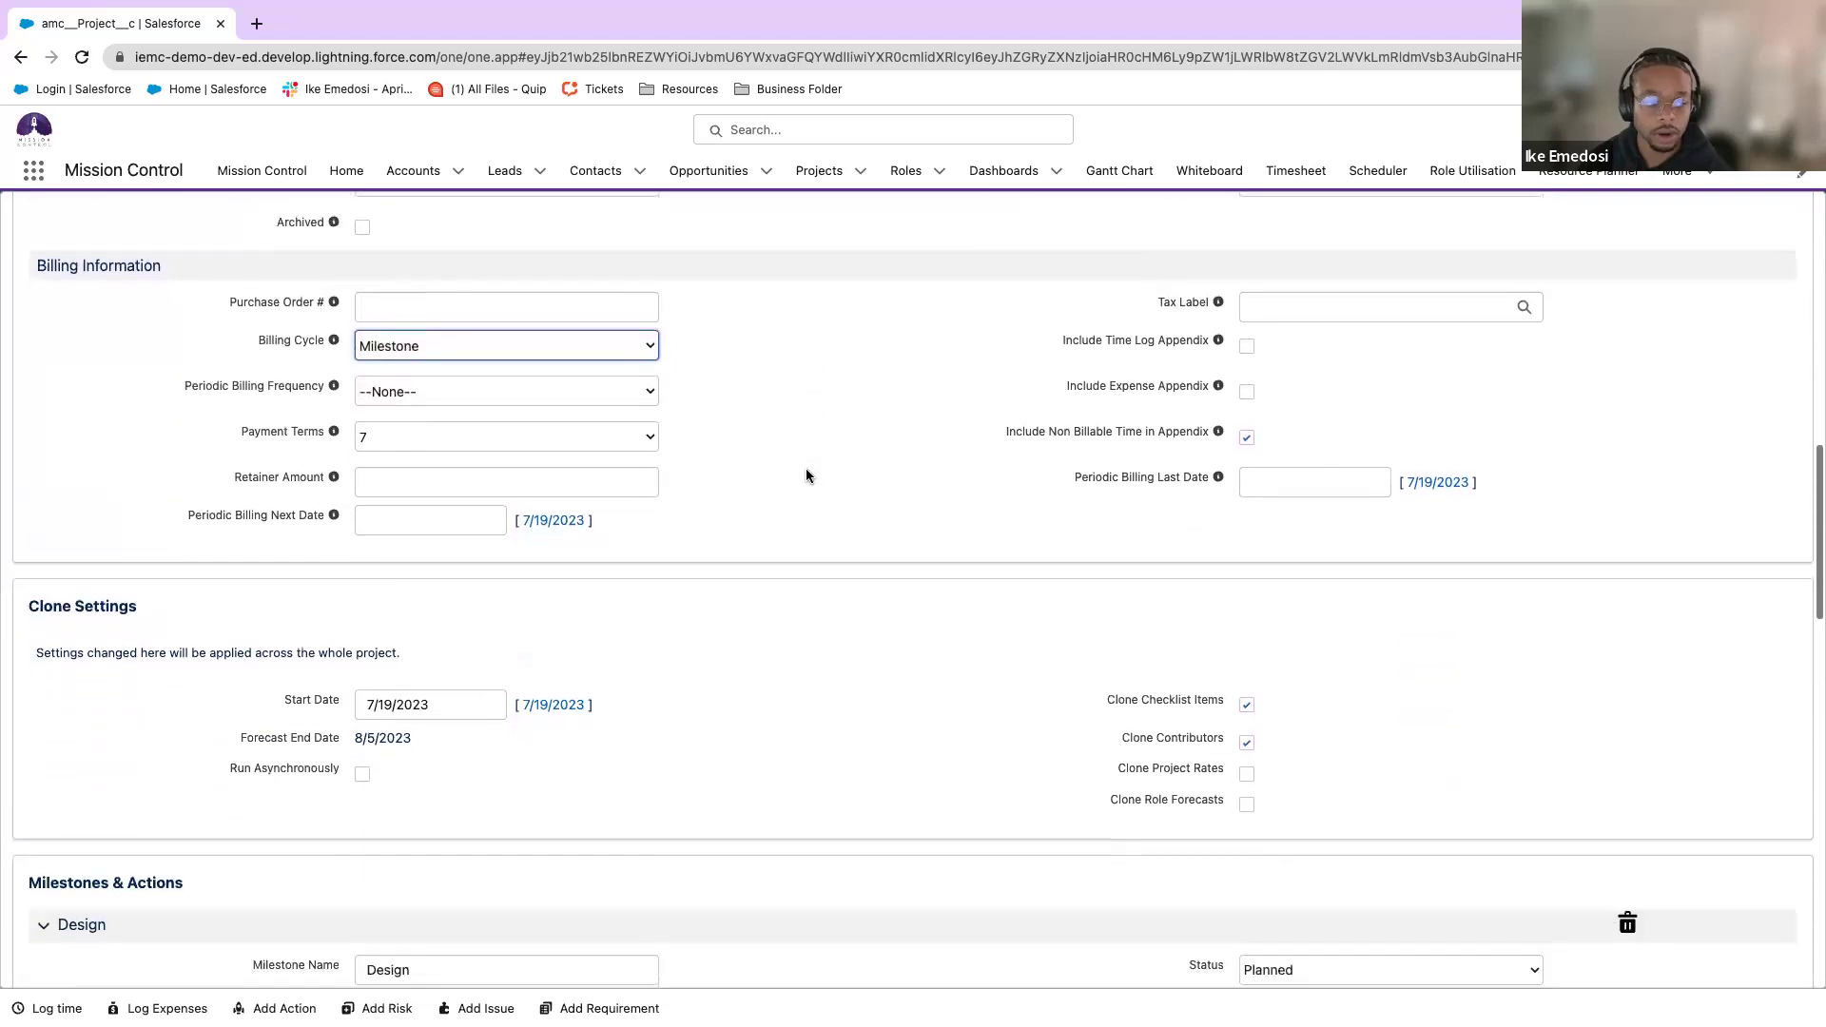
pyautogui.scroll(-4, 803, 472)
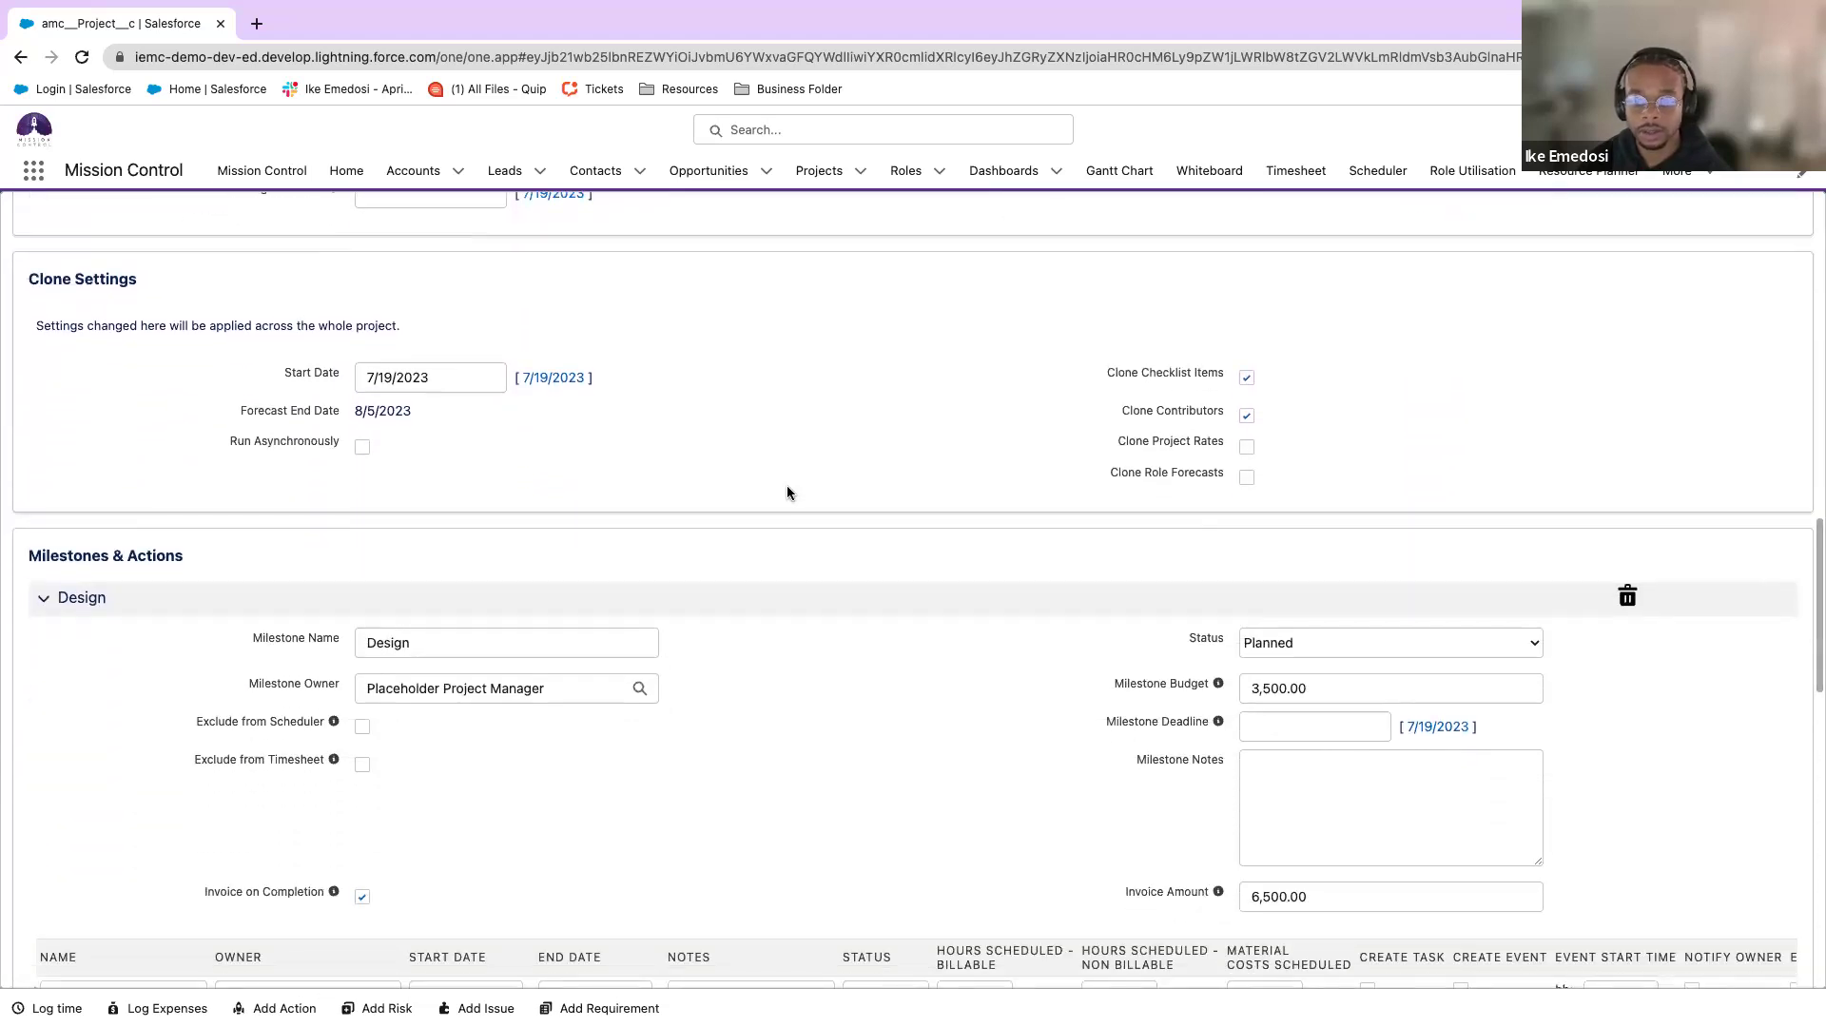
pyautogui.scroll(-3, 784, 492)
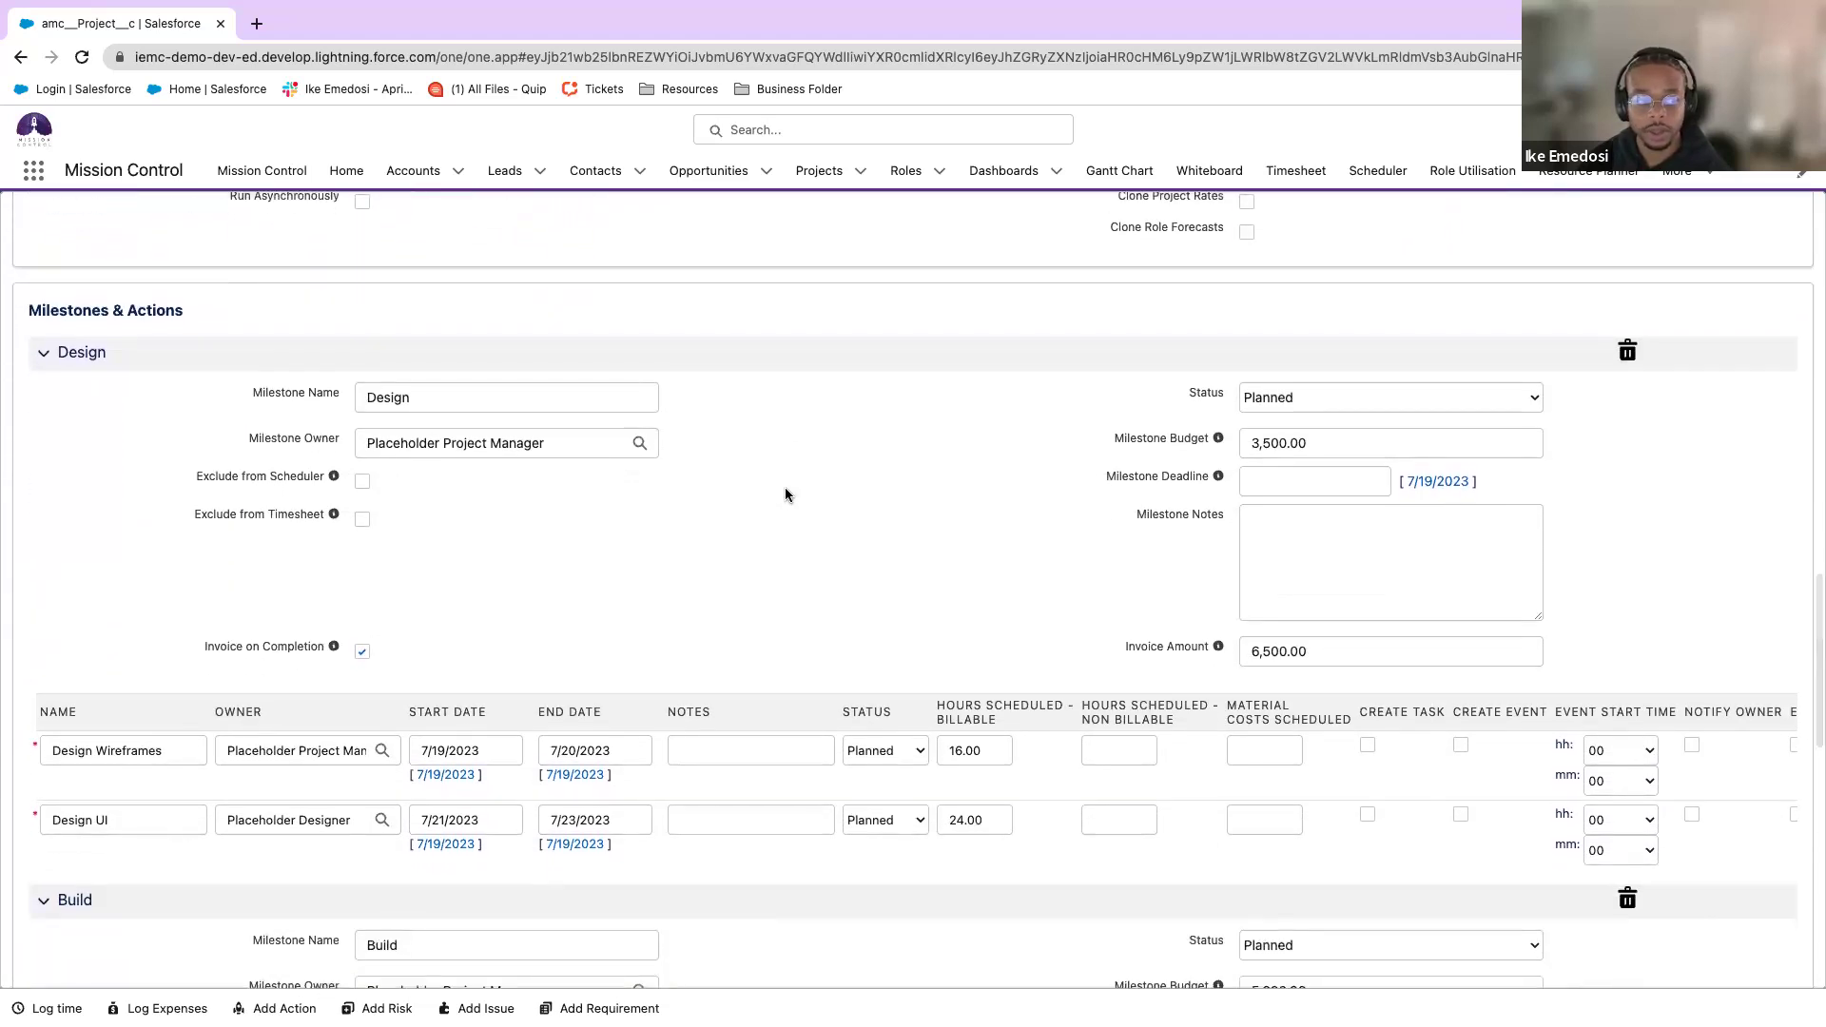
pyautogui.scroll(-1, 785, 492)
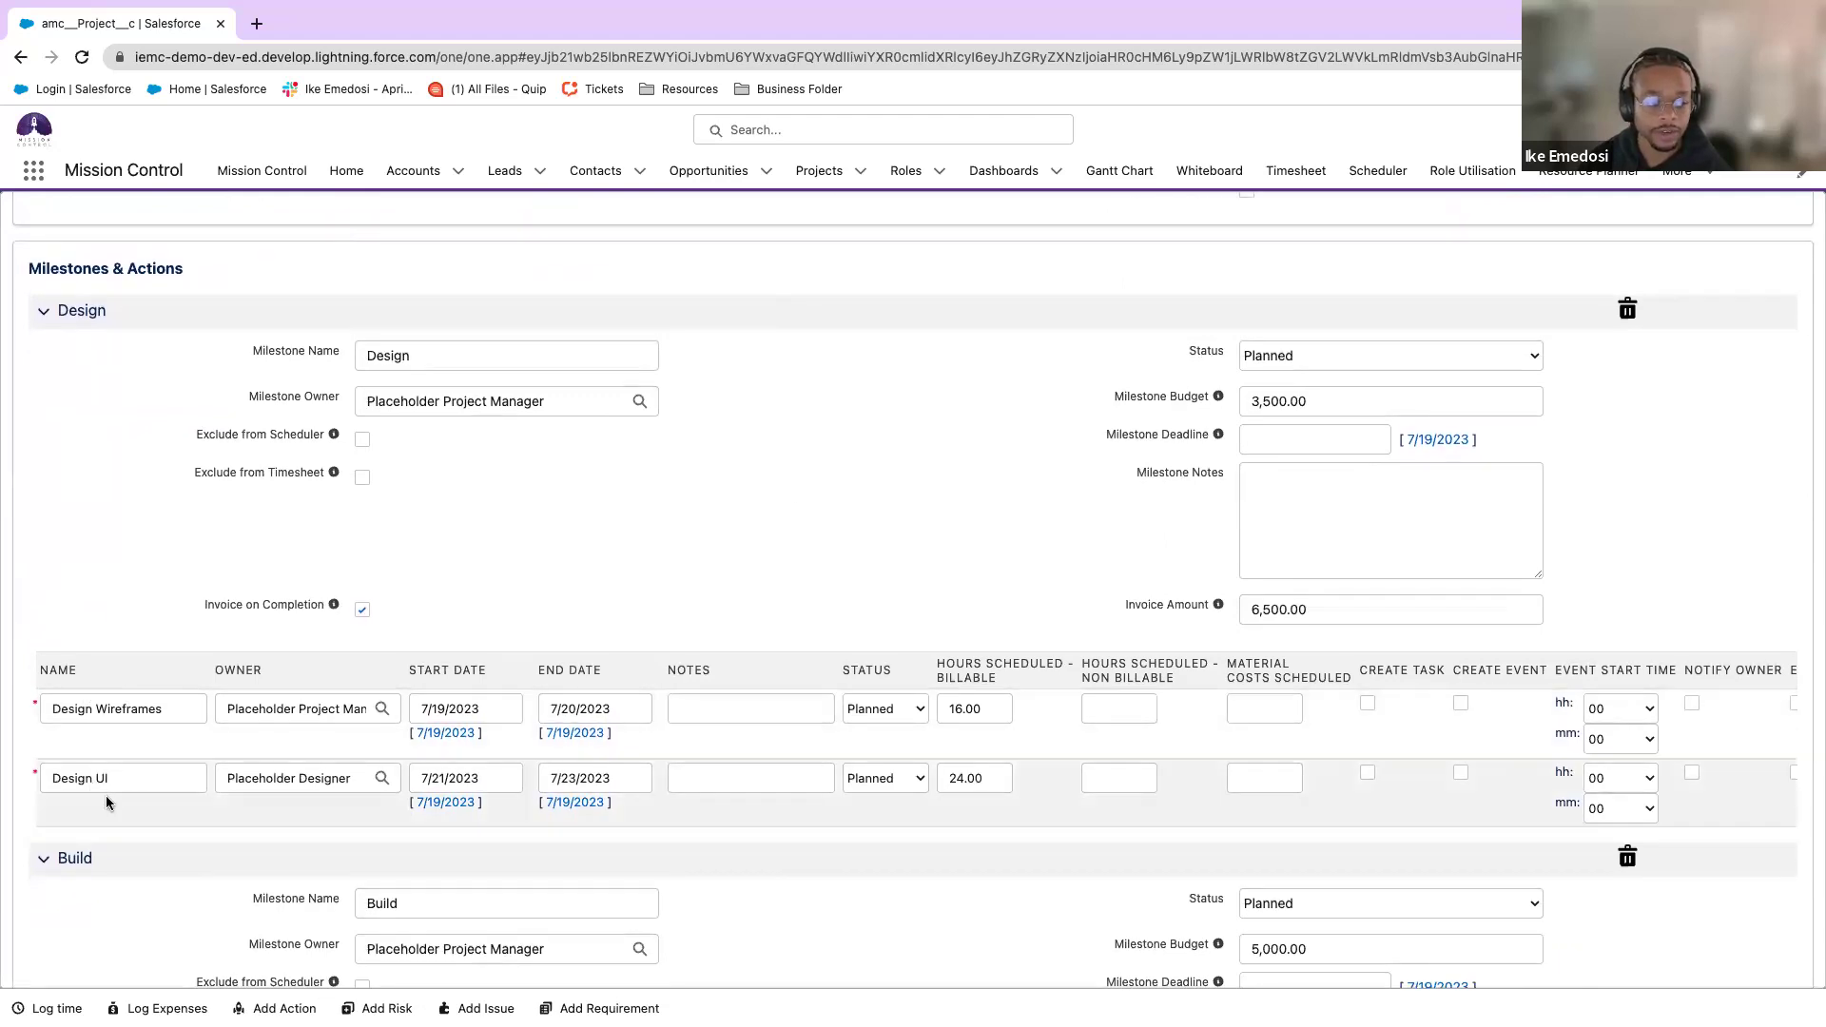
pyautogui.scroll(-2, 209, 651)
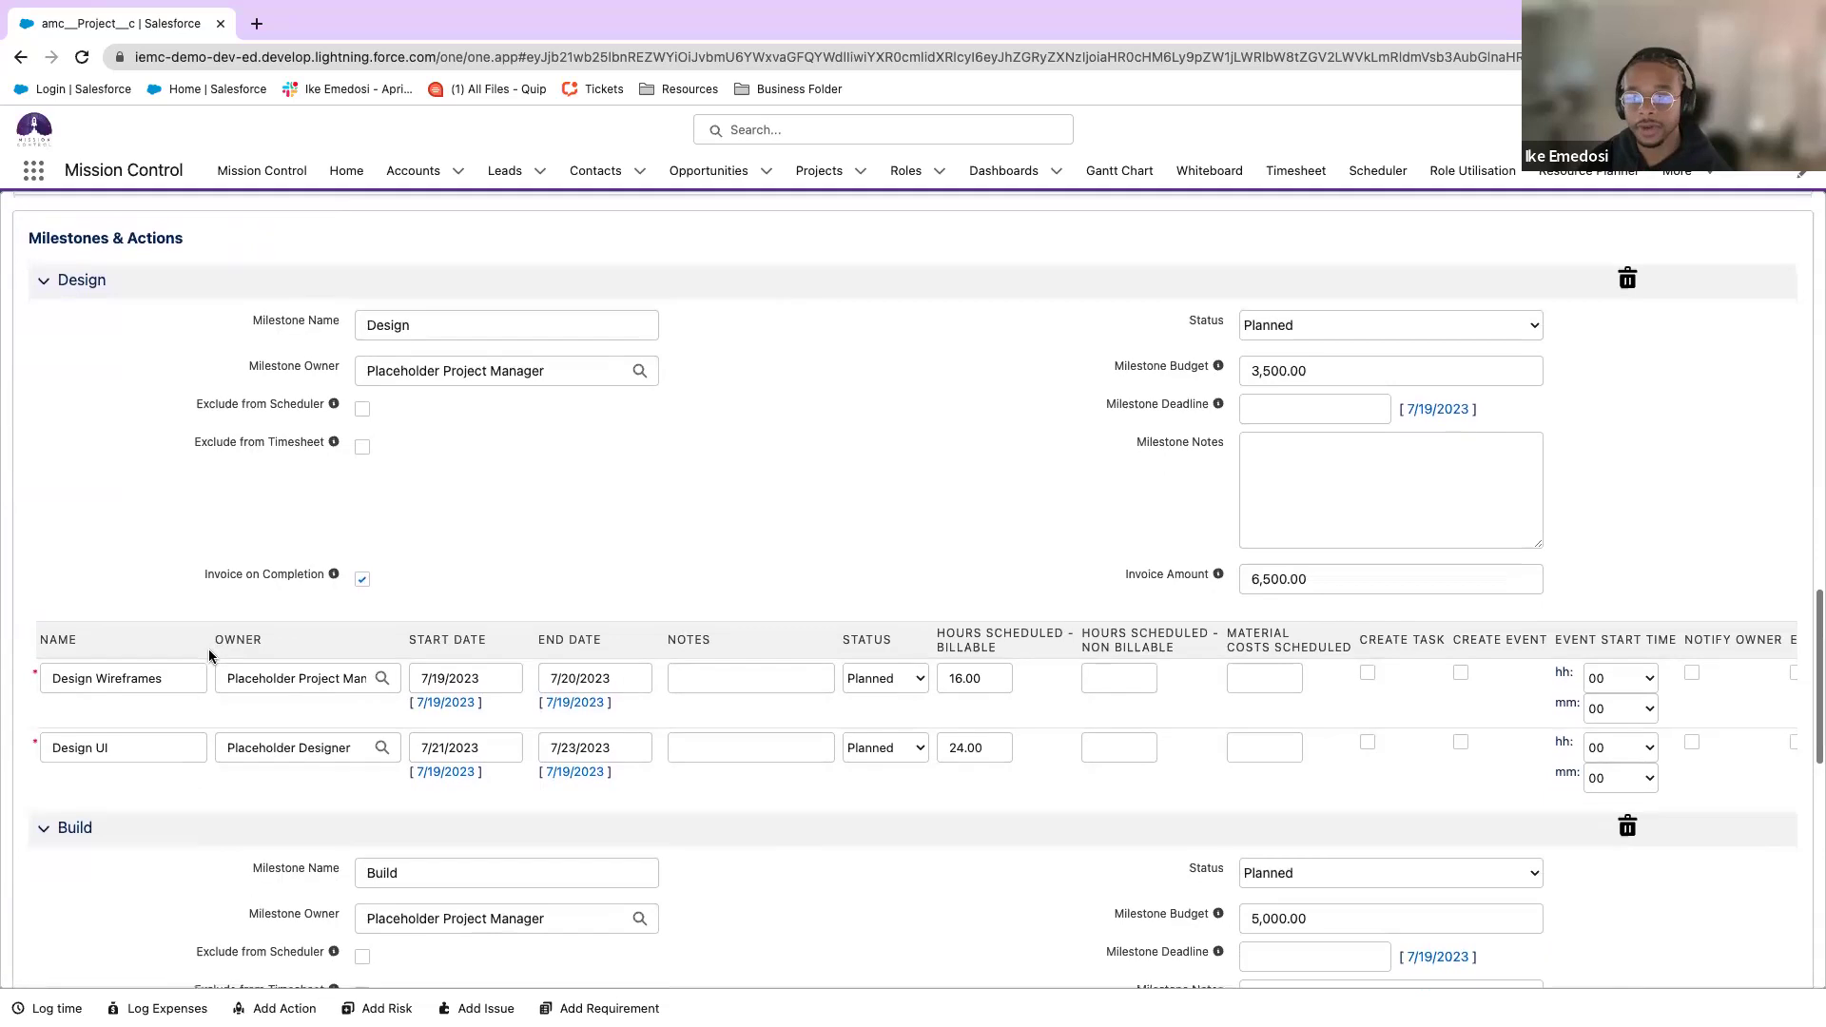
# Review the remaining milestones, Build and Deliver, and their actions in the clone form.
pyautogui.scroll(-1, 210, 655)
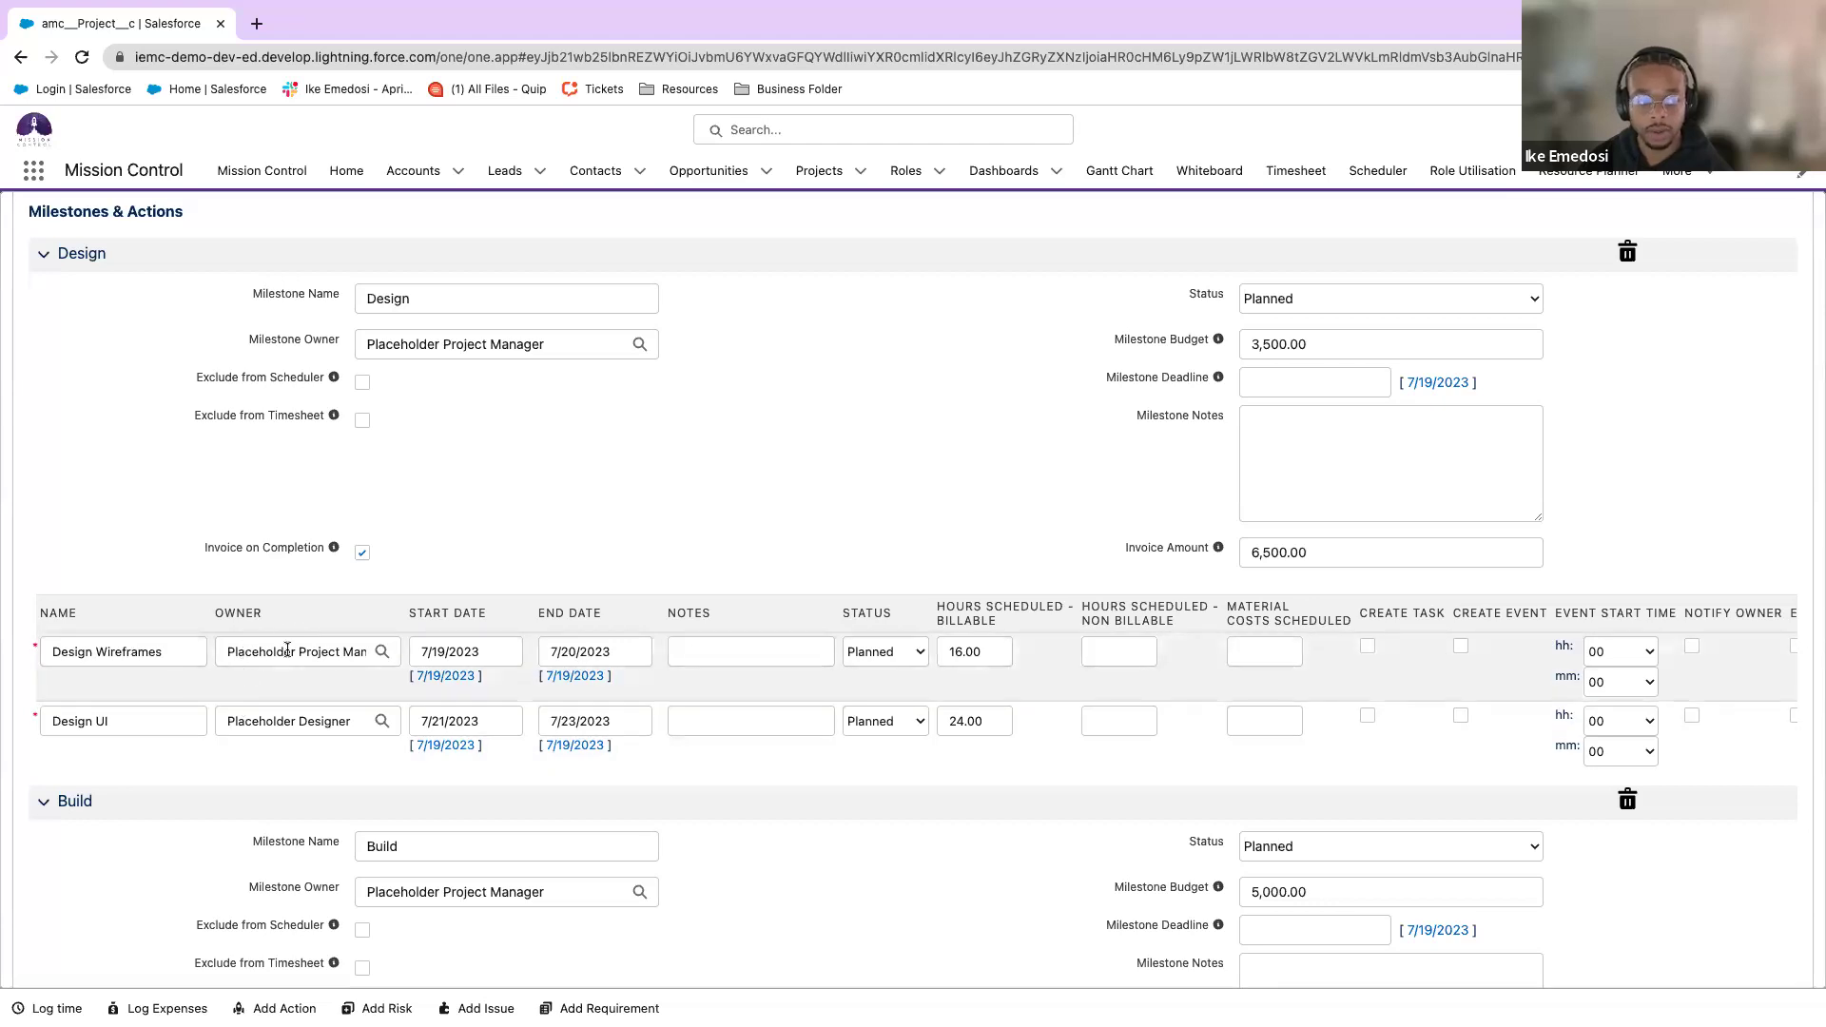
pyautogui.scroll(-6, 282, 645)
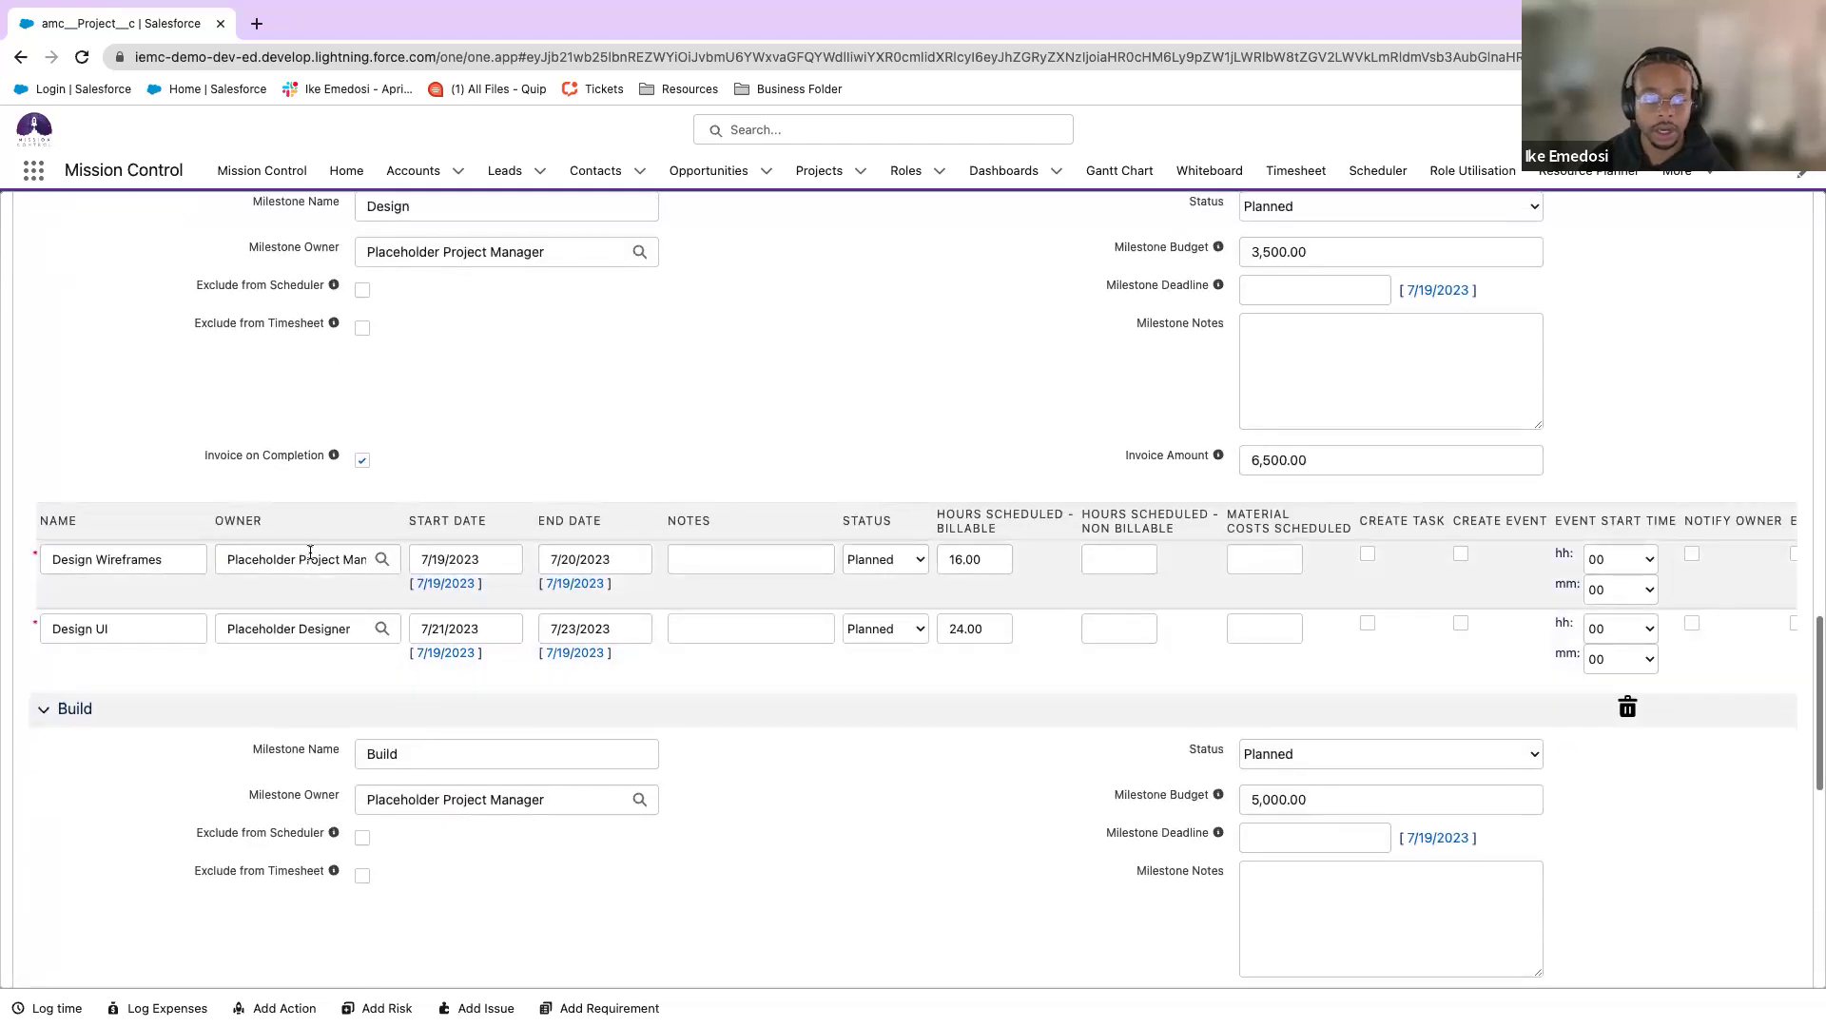
pyautogui.scroll(-4, 308, 557)
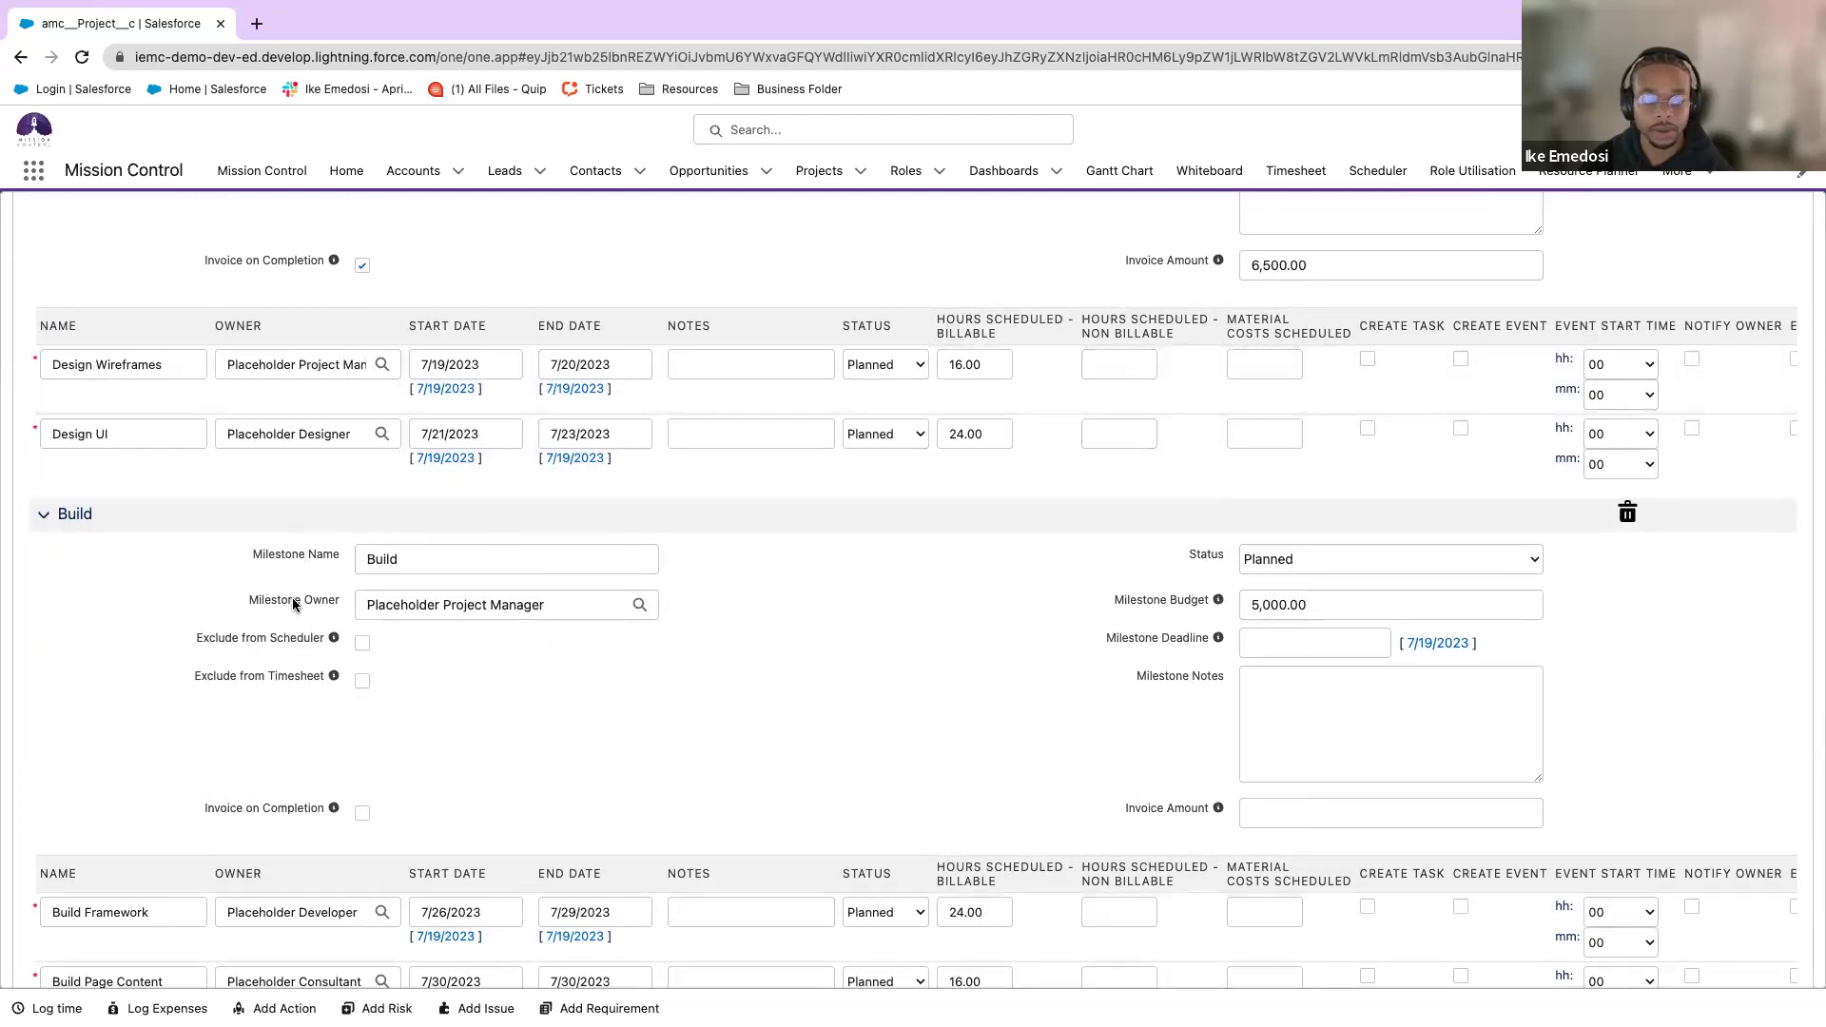
pyautogui.scroll(-12, 290, 594)
pyautogui.scroll(-9, 293, 597)
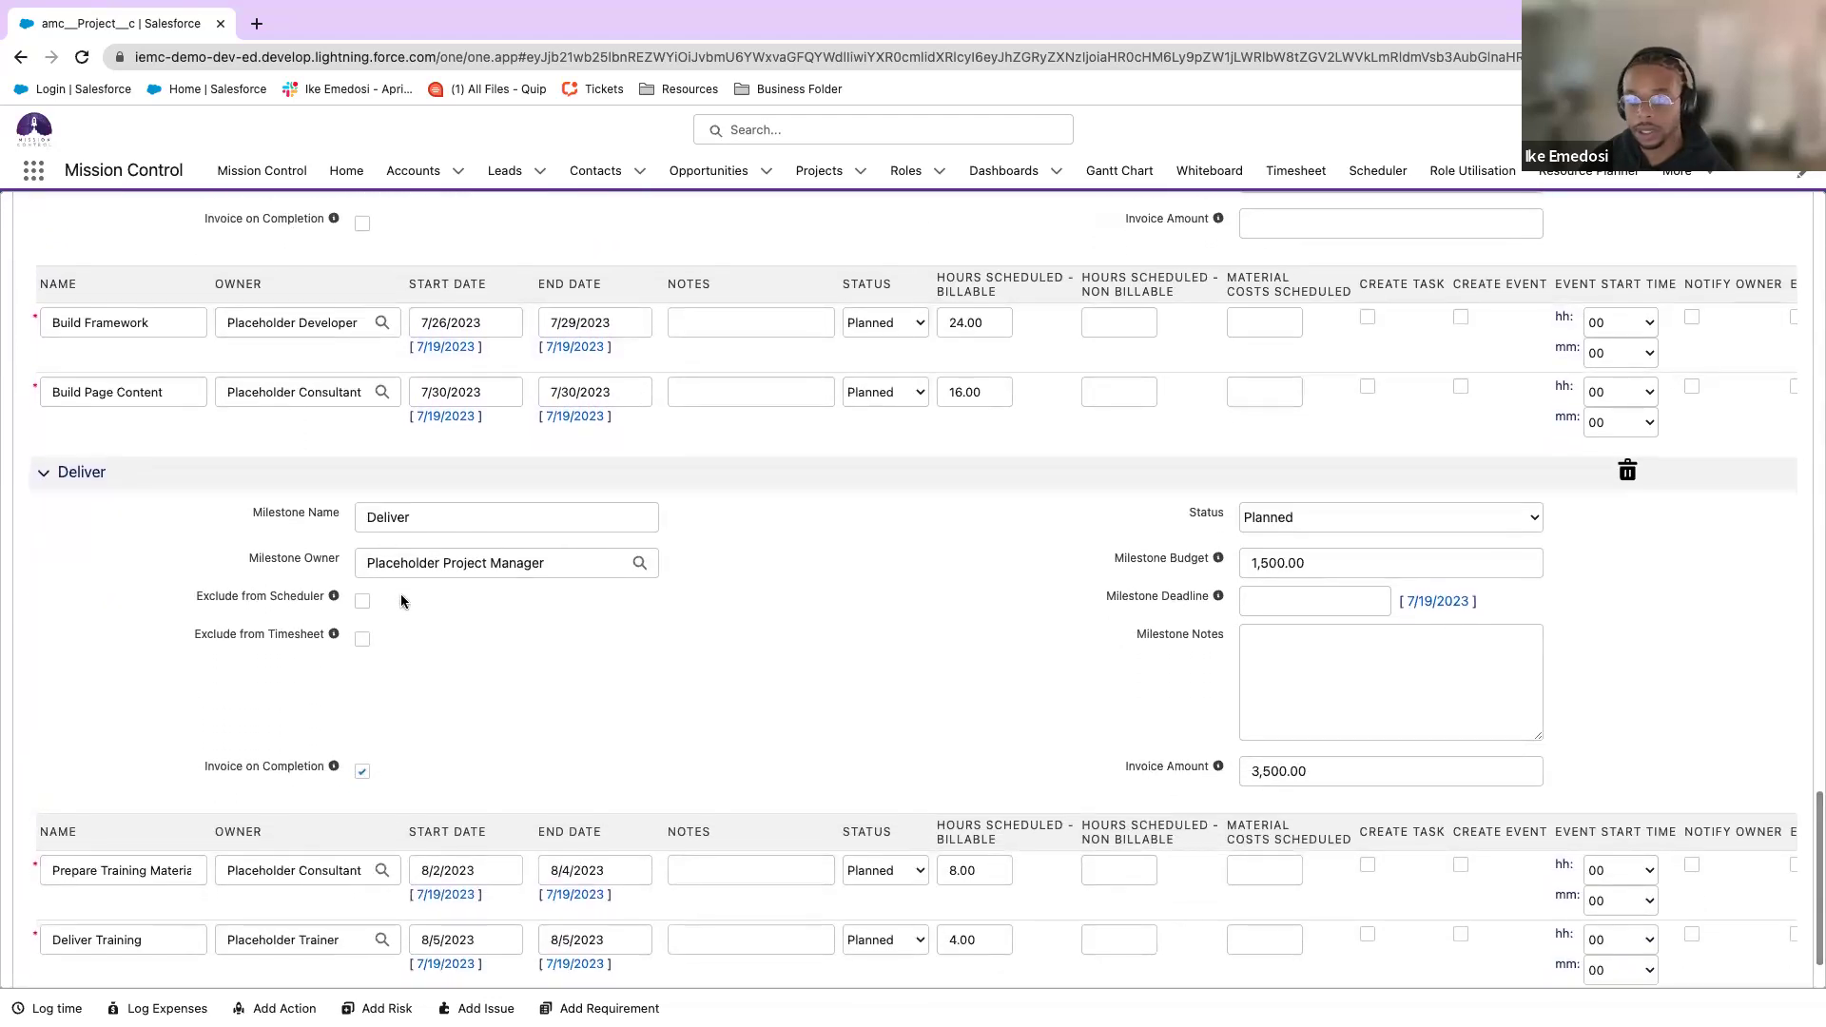
pyautogui.scroll(-3, 400, 594)
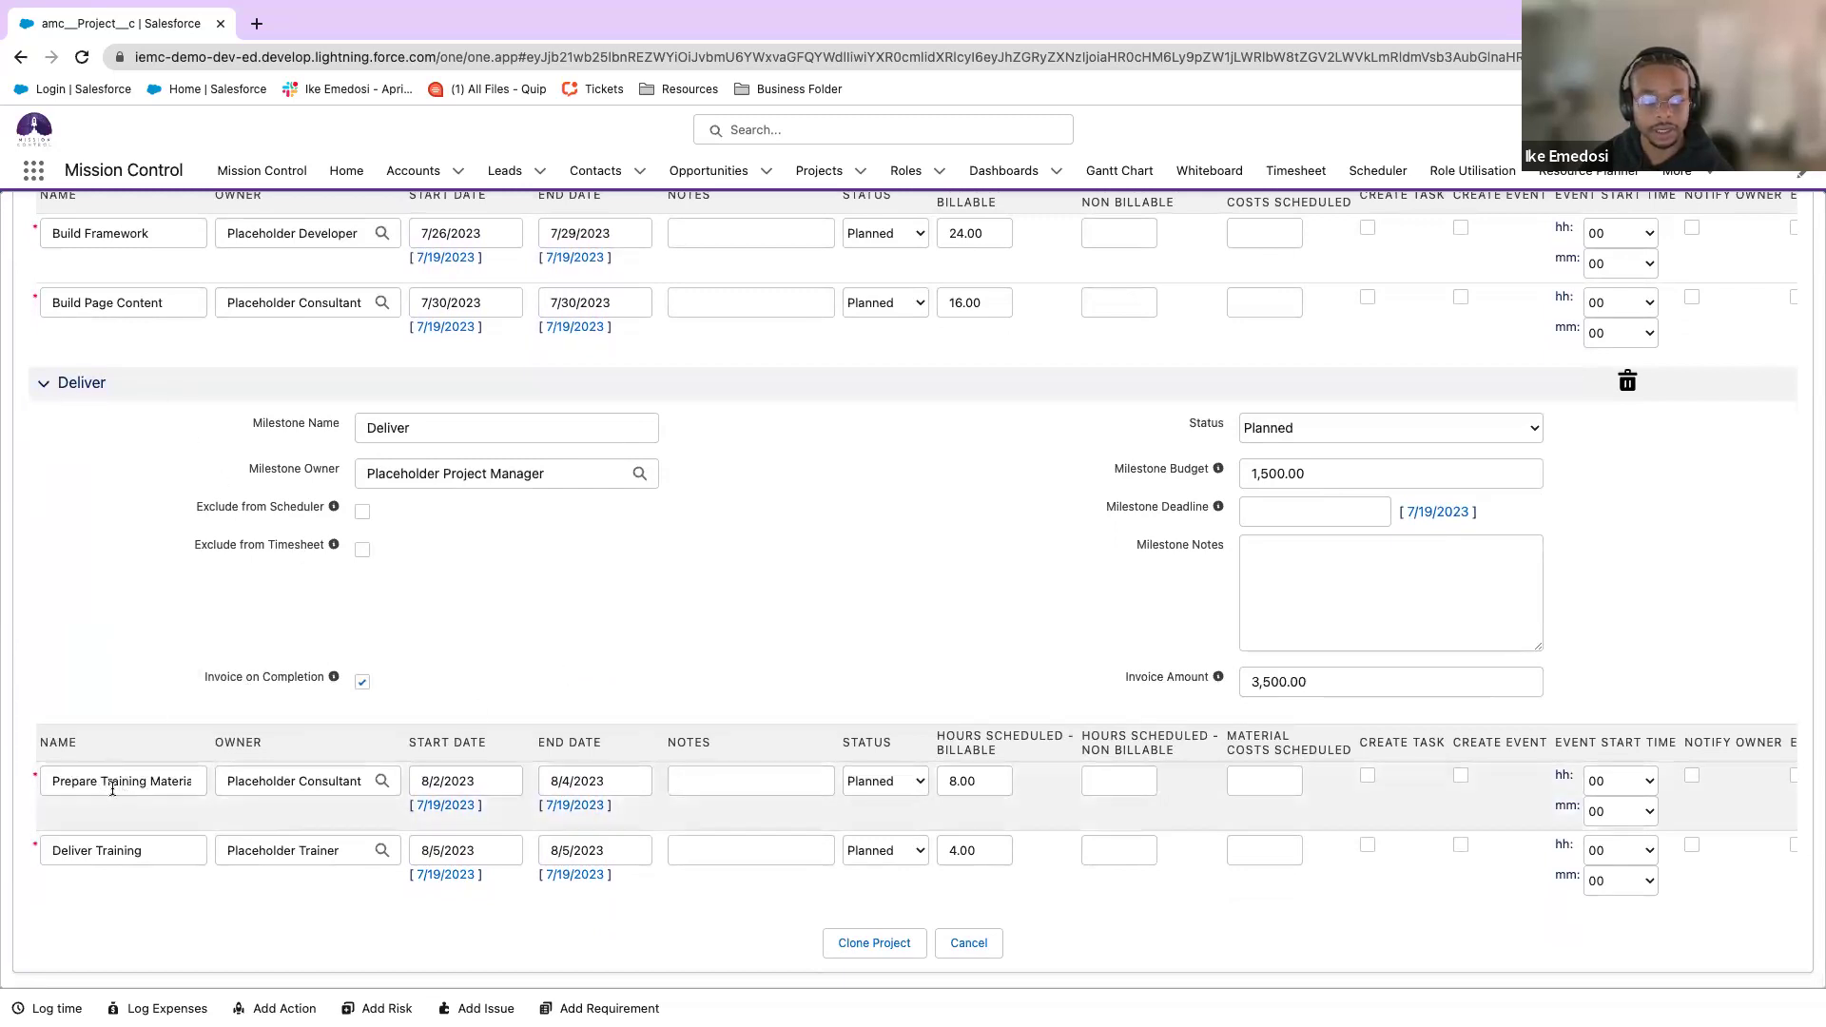
pyautogui.scroll(3, 913, 411)
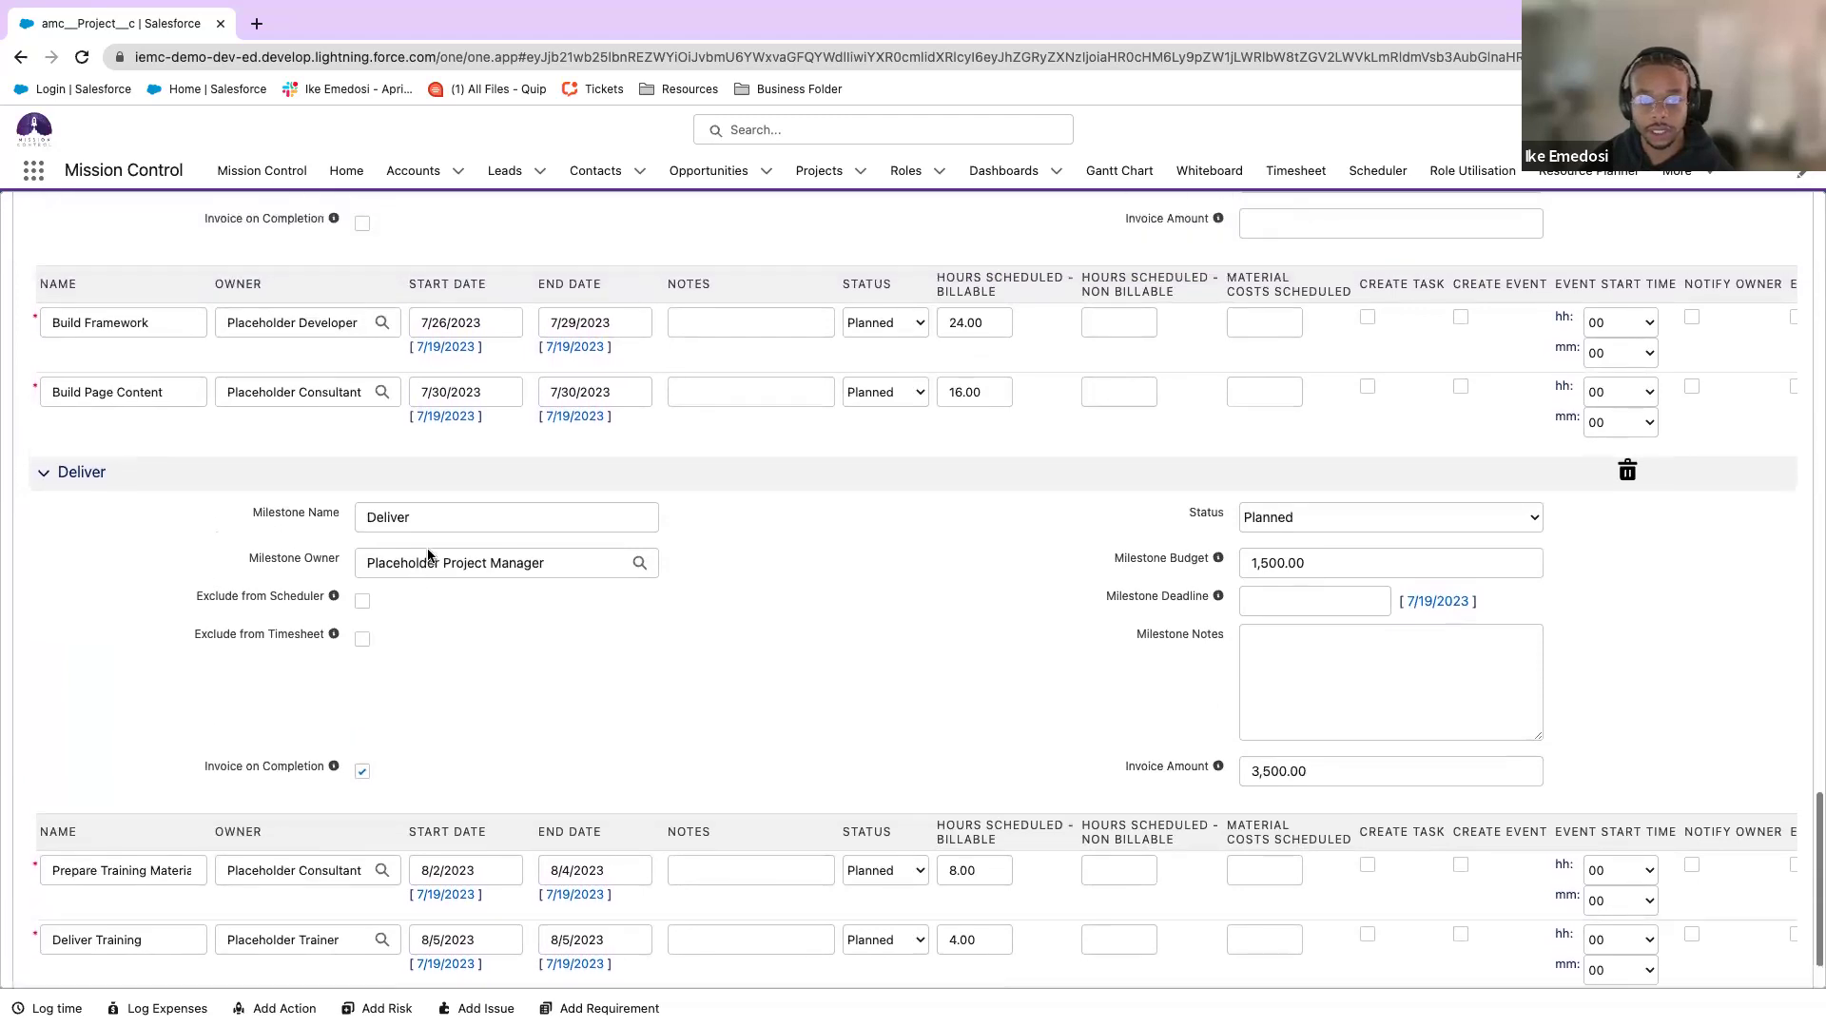
# Open the "Mission Control: Website Development" project and review its milestones and the actions under the Design milestone.
pyautogui.click(861, 172)
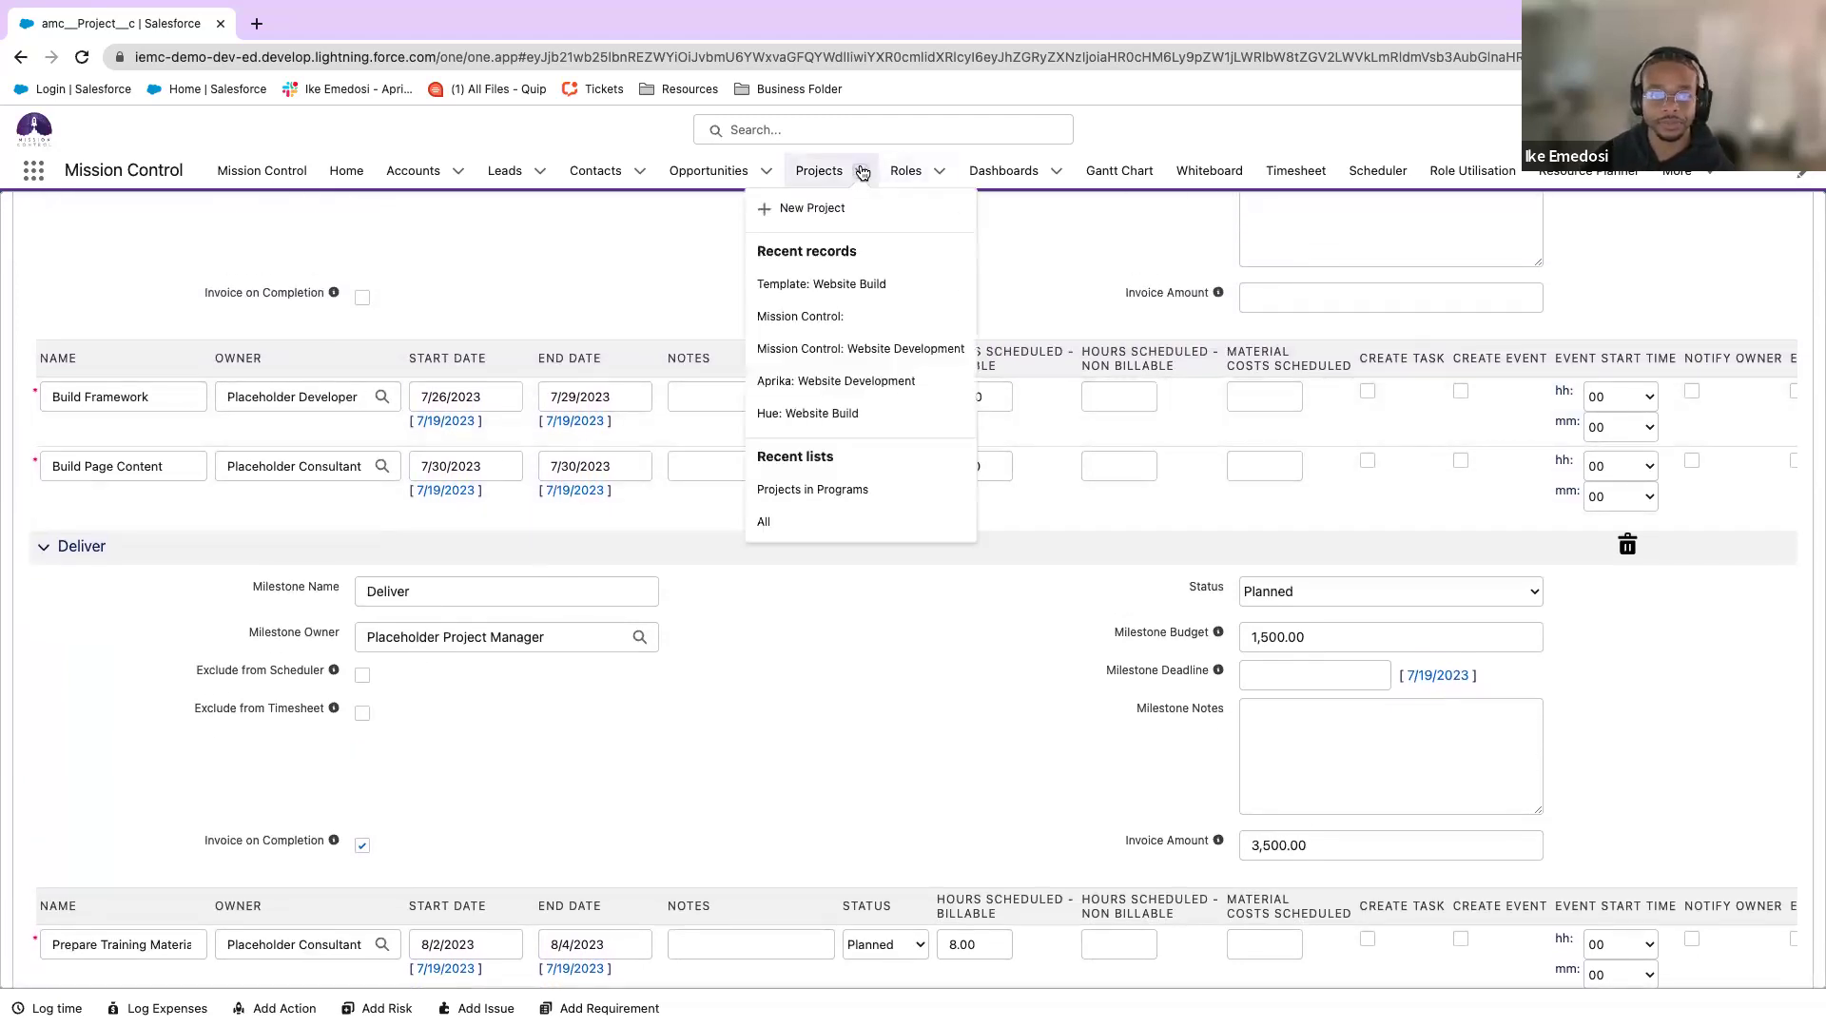
pyautogui.click(887, 352)
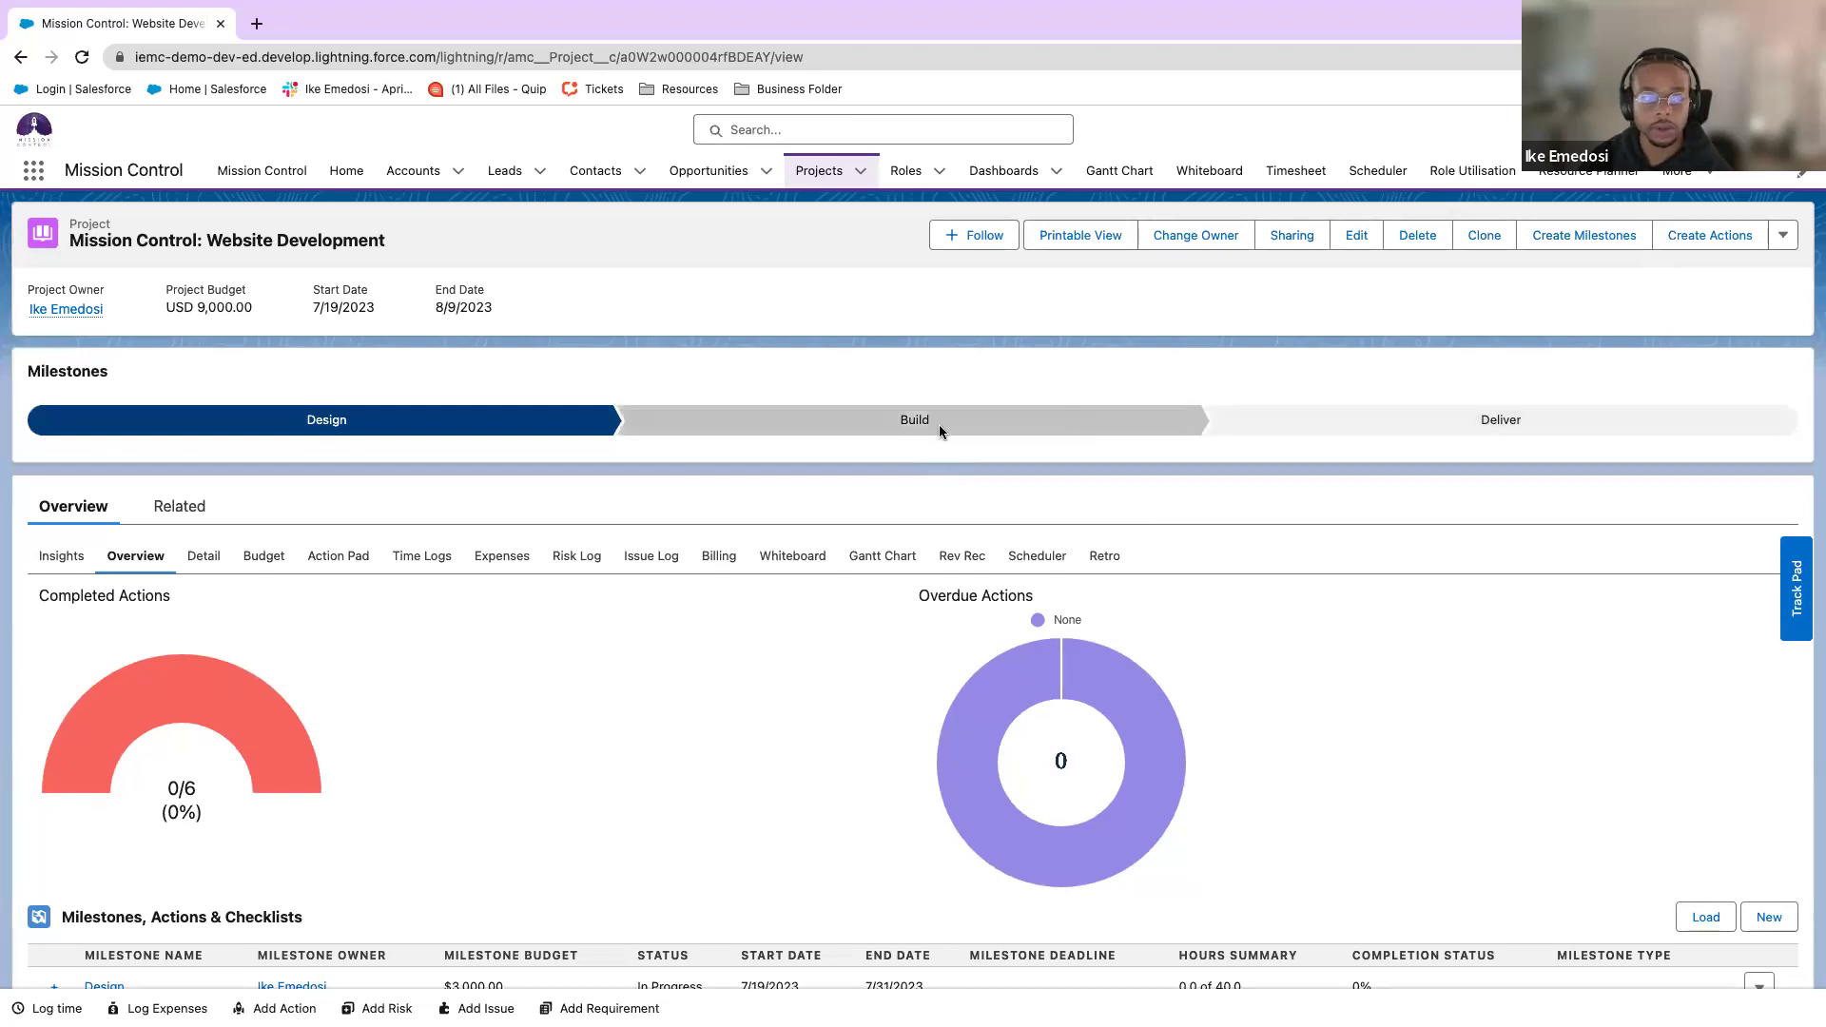
pyautogui.scroll(-4, 915, 421)
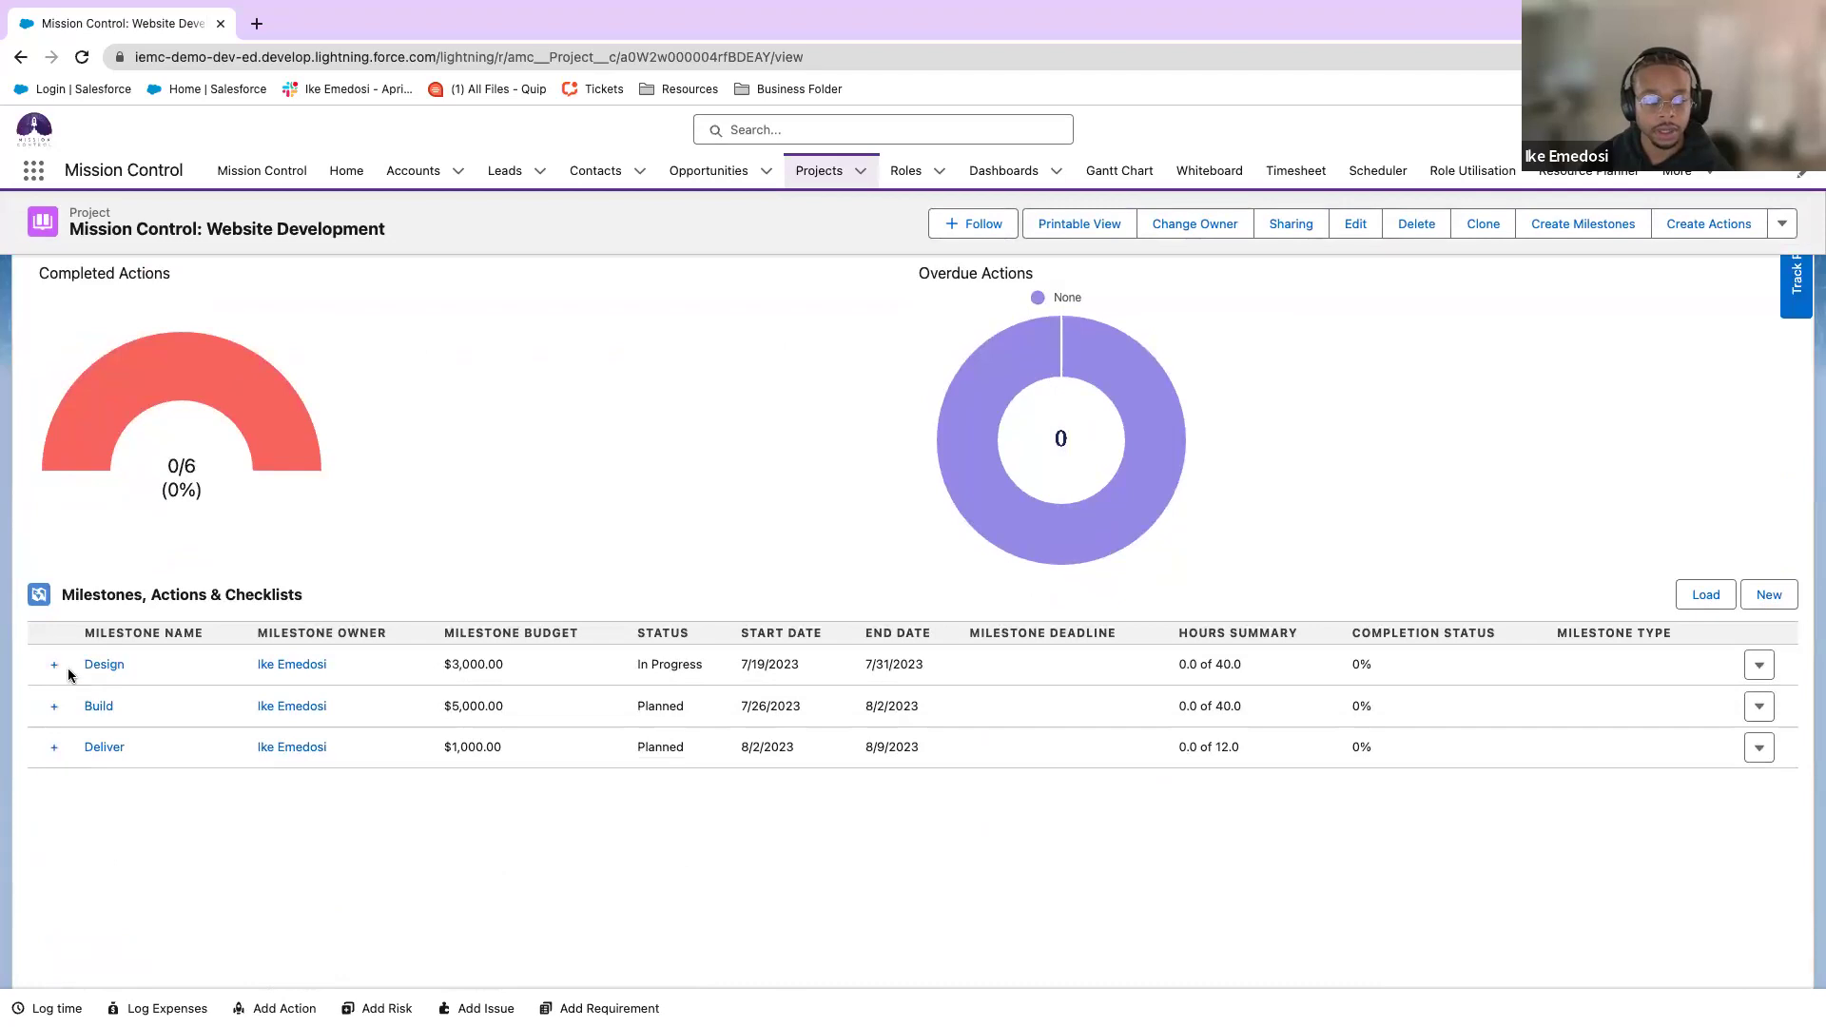
pyautogui.scroll(1, 249, 750)
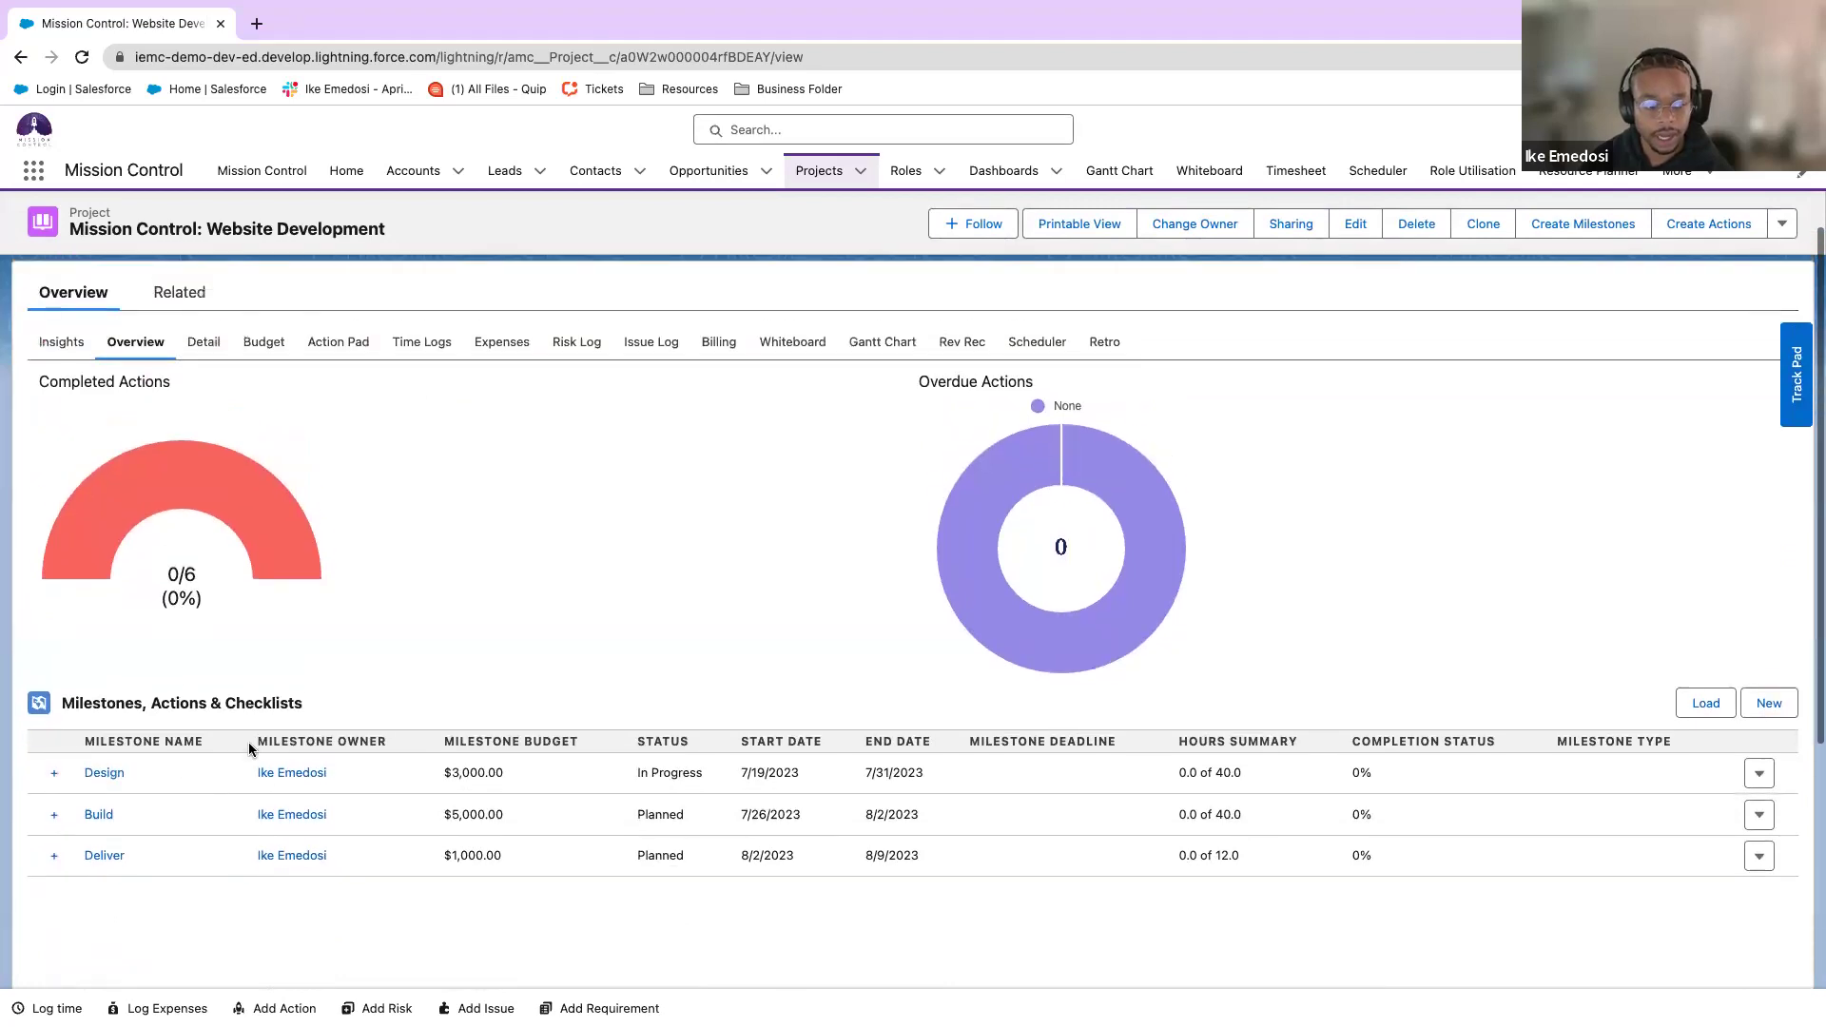
pyautogui.click(56, 773)
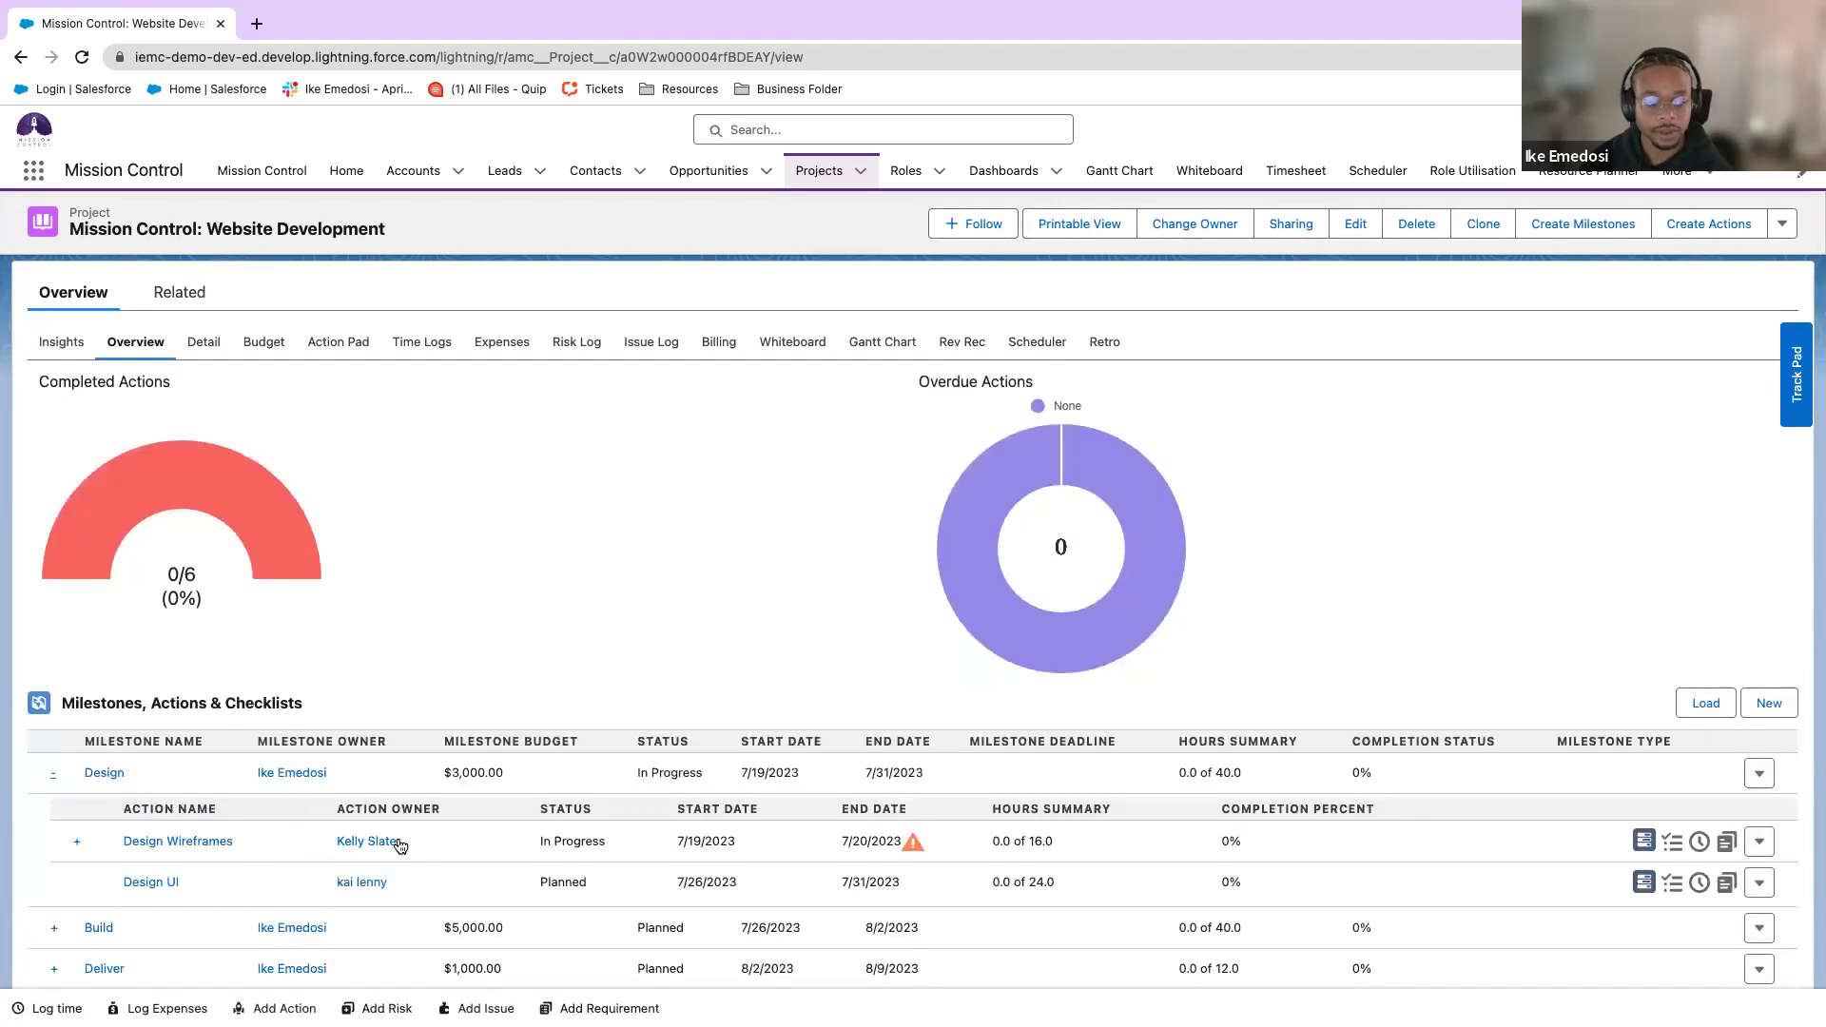
pyautogui.click(59, 775)
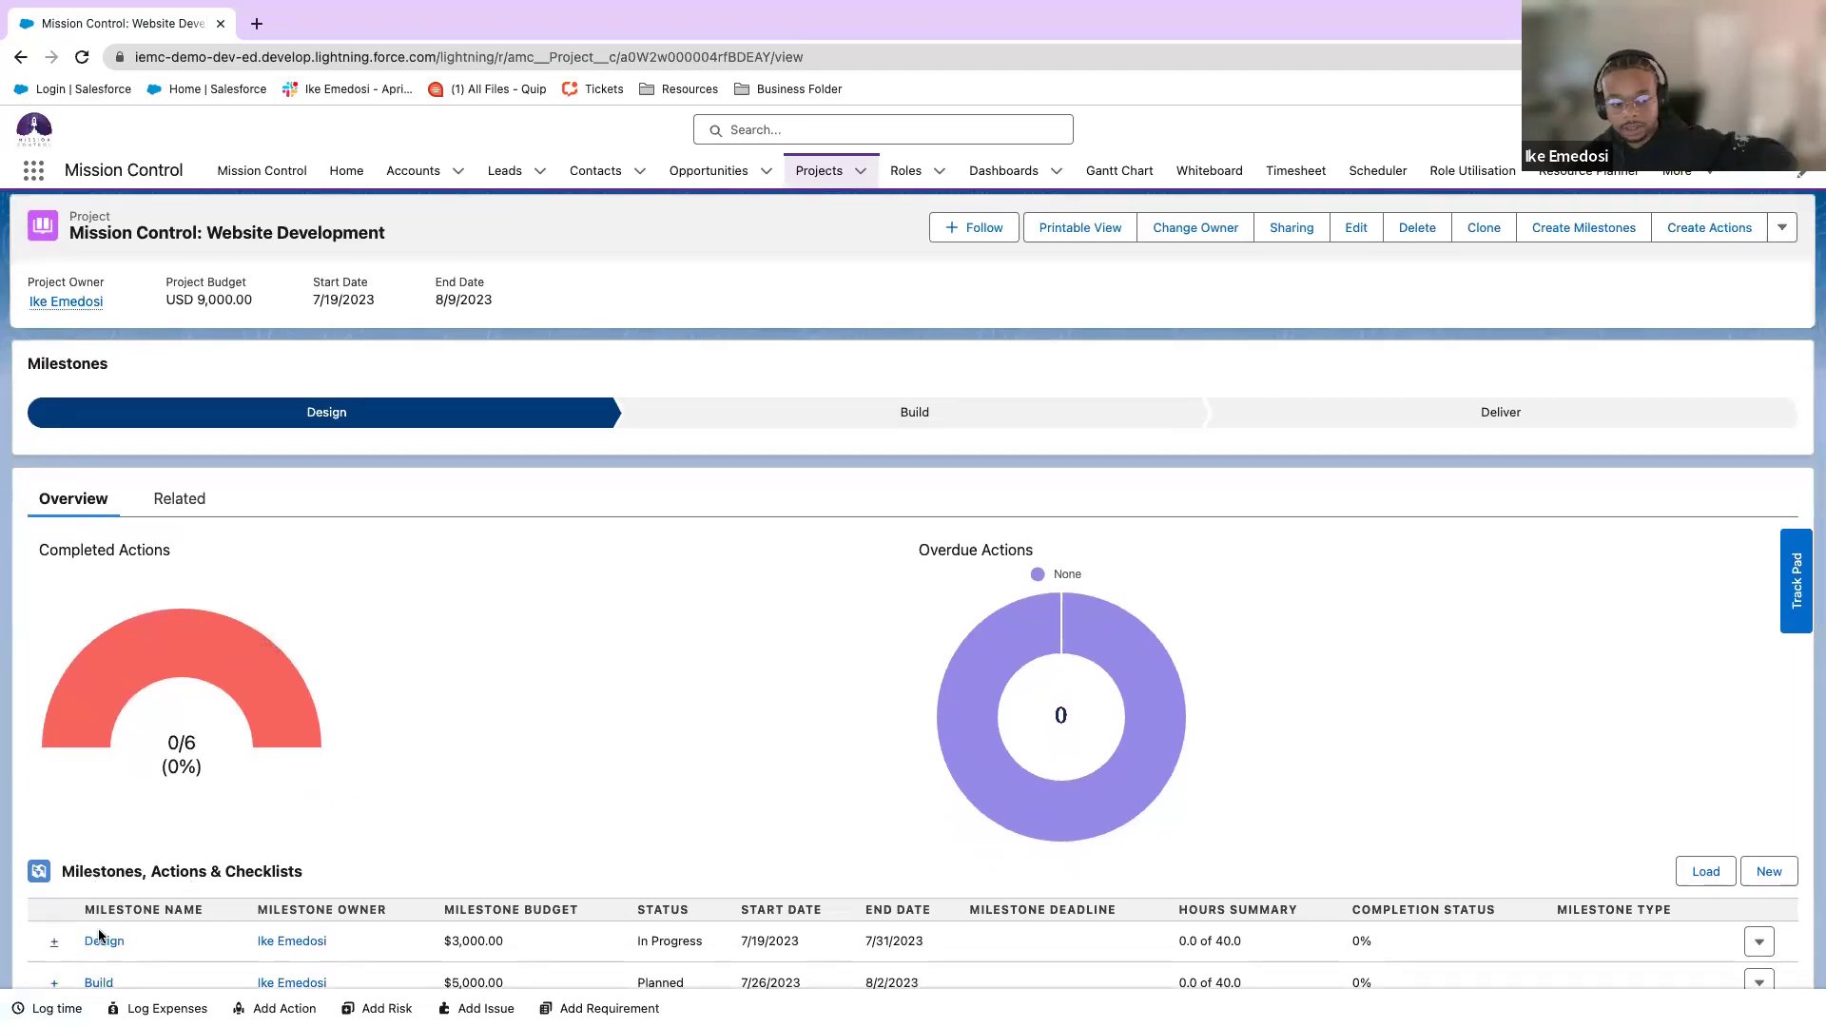
# Examine the checklist items of the Design Wireframes action under the Design milestone, and collapse the milestone again.
pyautogui.scroll(-1, 87, 935)
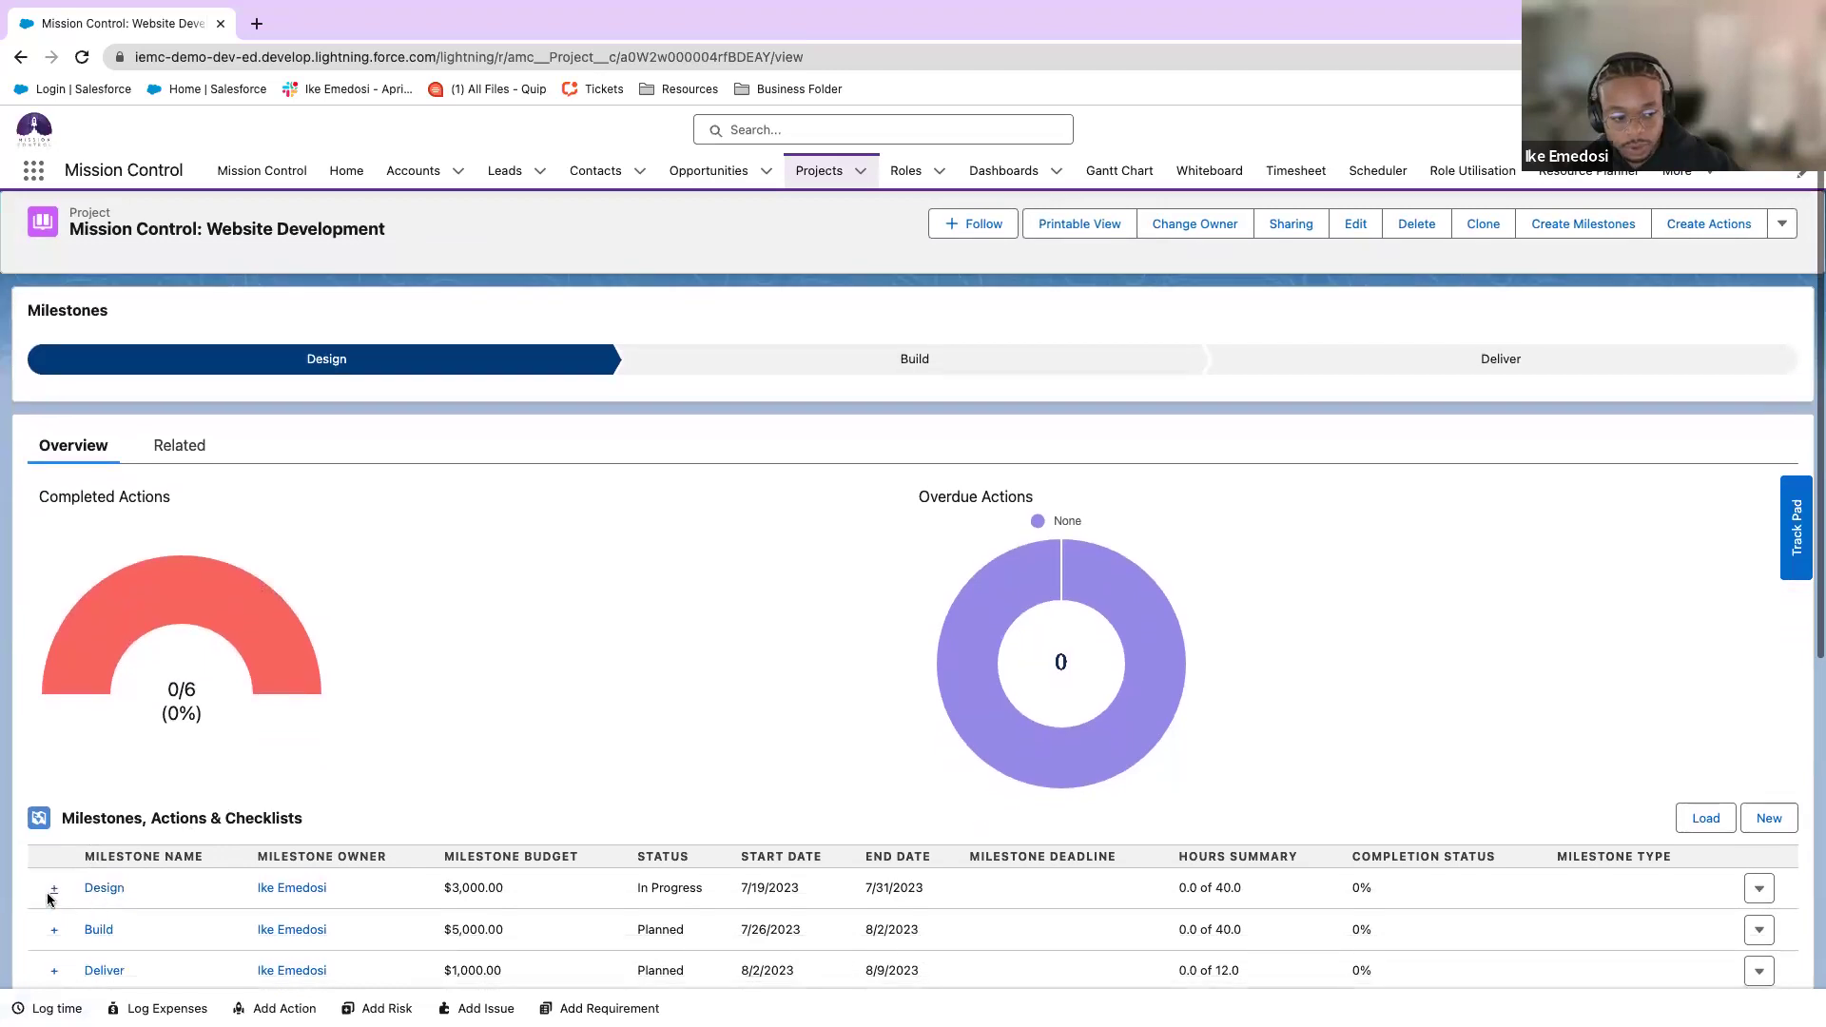
pyautogui.click(53, 891)
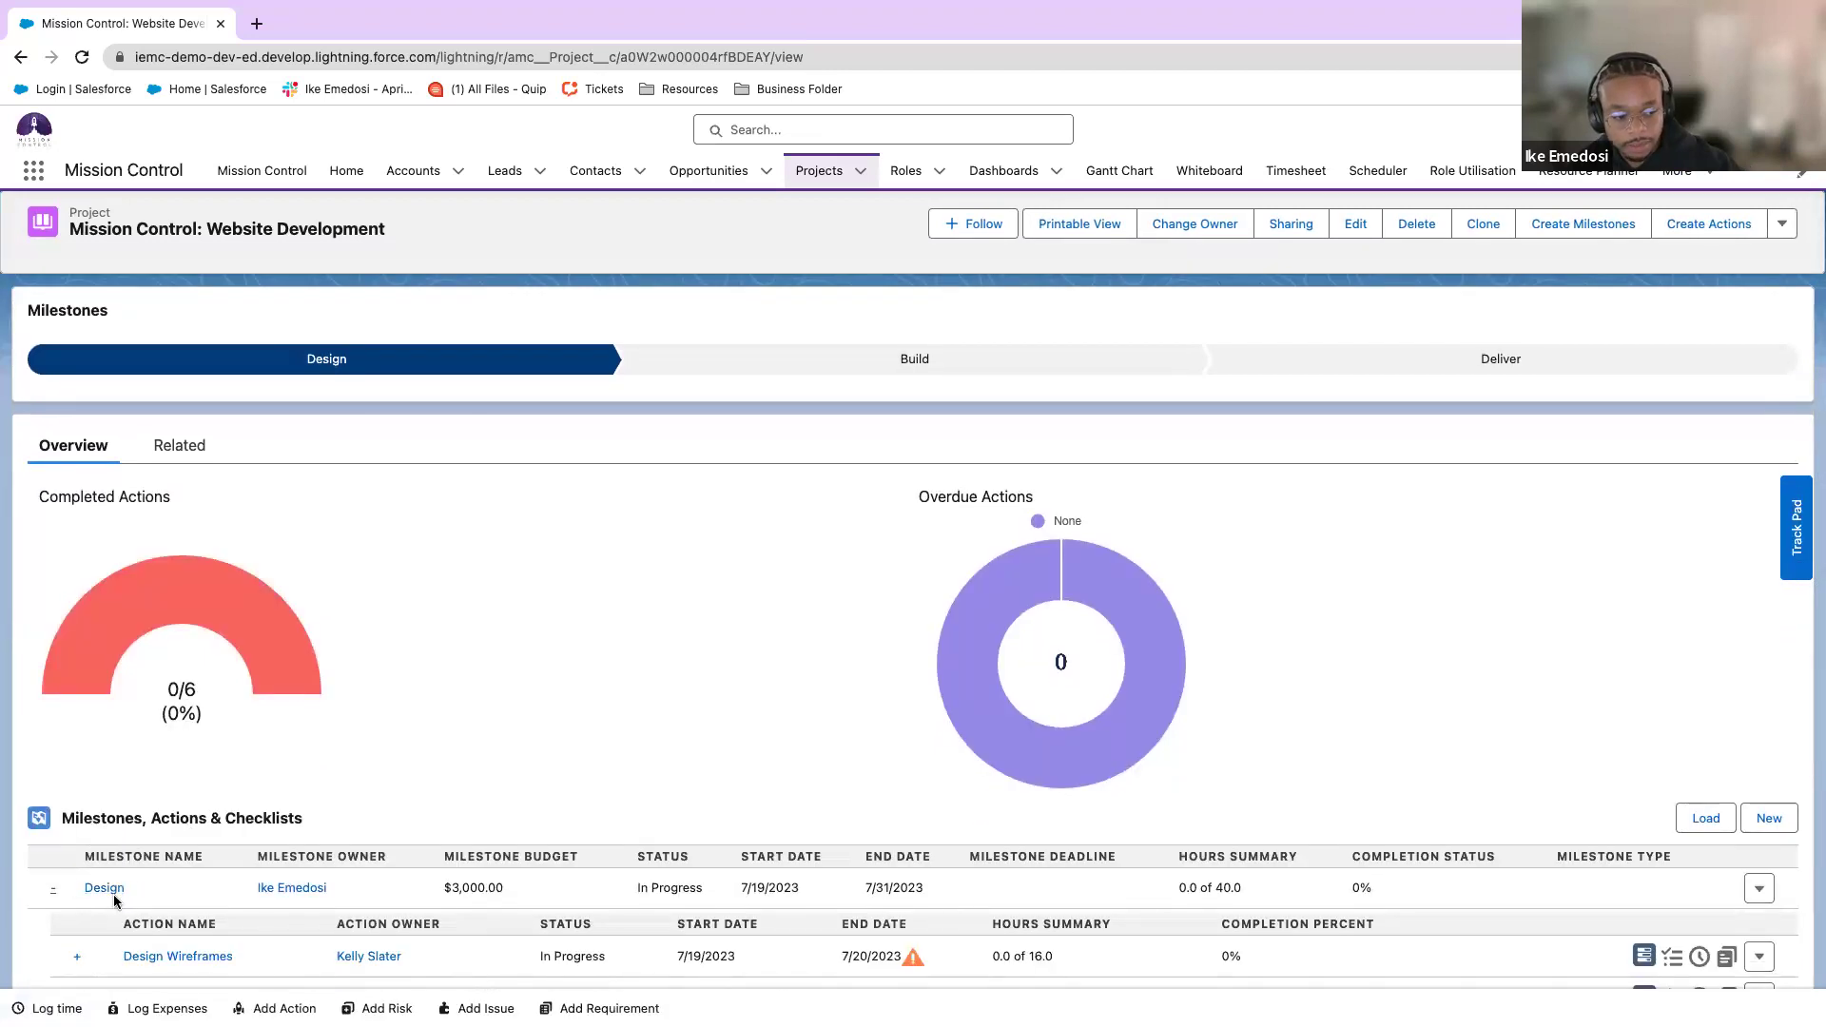
pyautogui.scroll(-3, 119, 899)
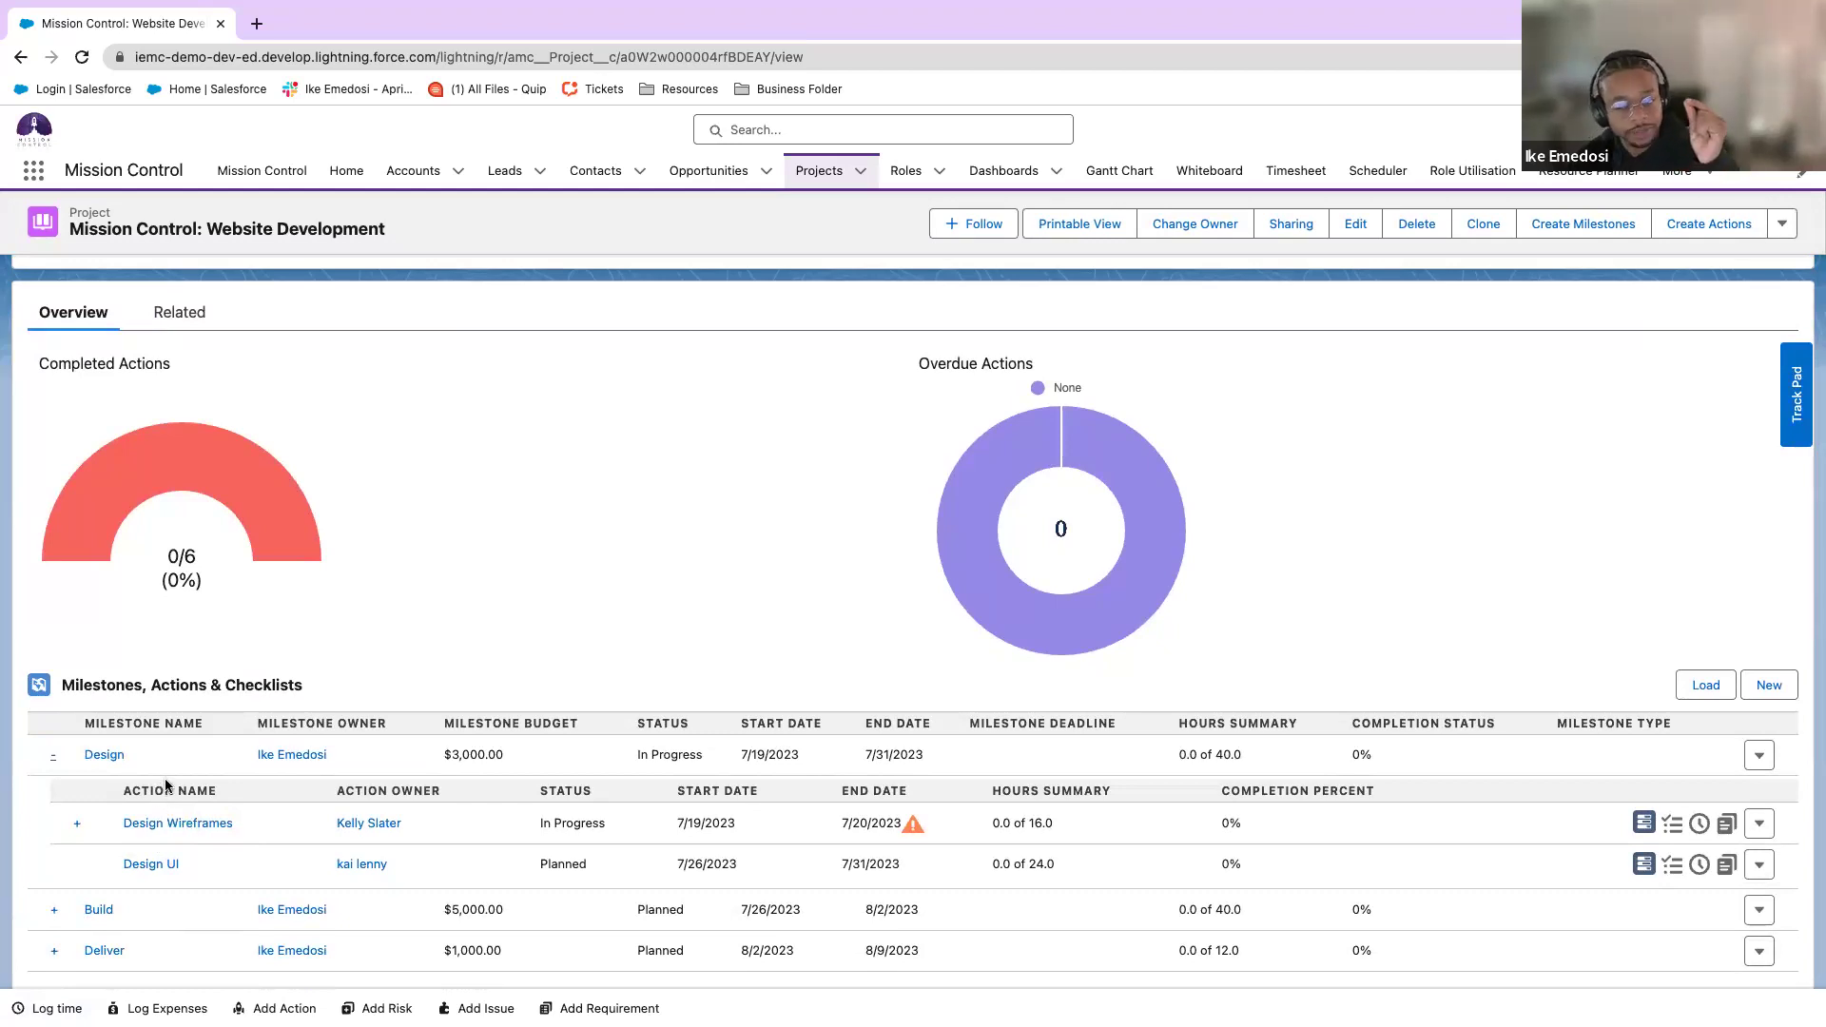
pyautogui.click(77, 825)
pyautogui.scroll(-2, 185, 842)
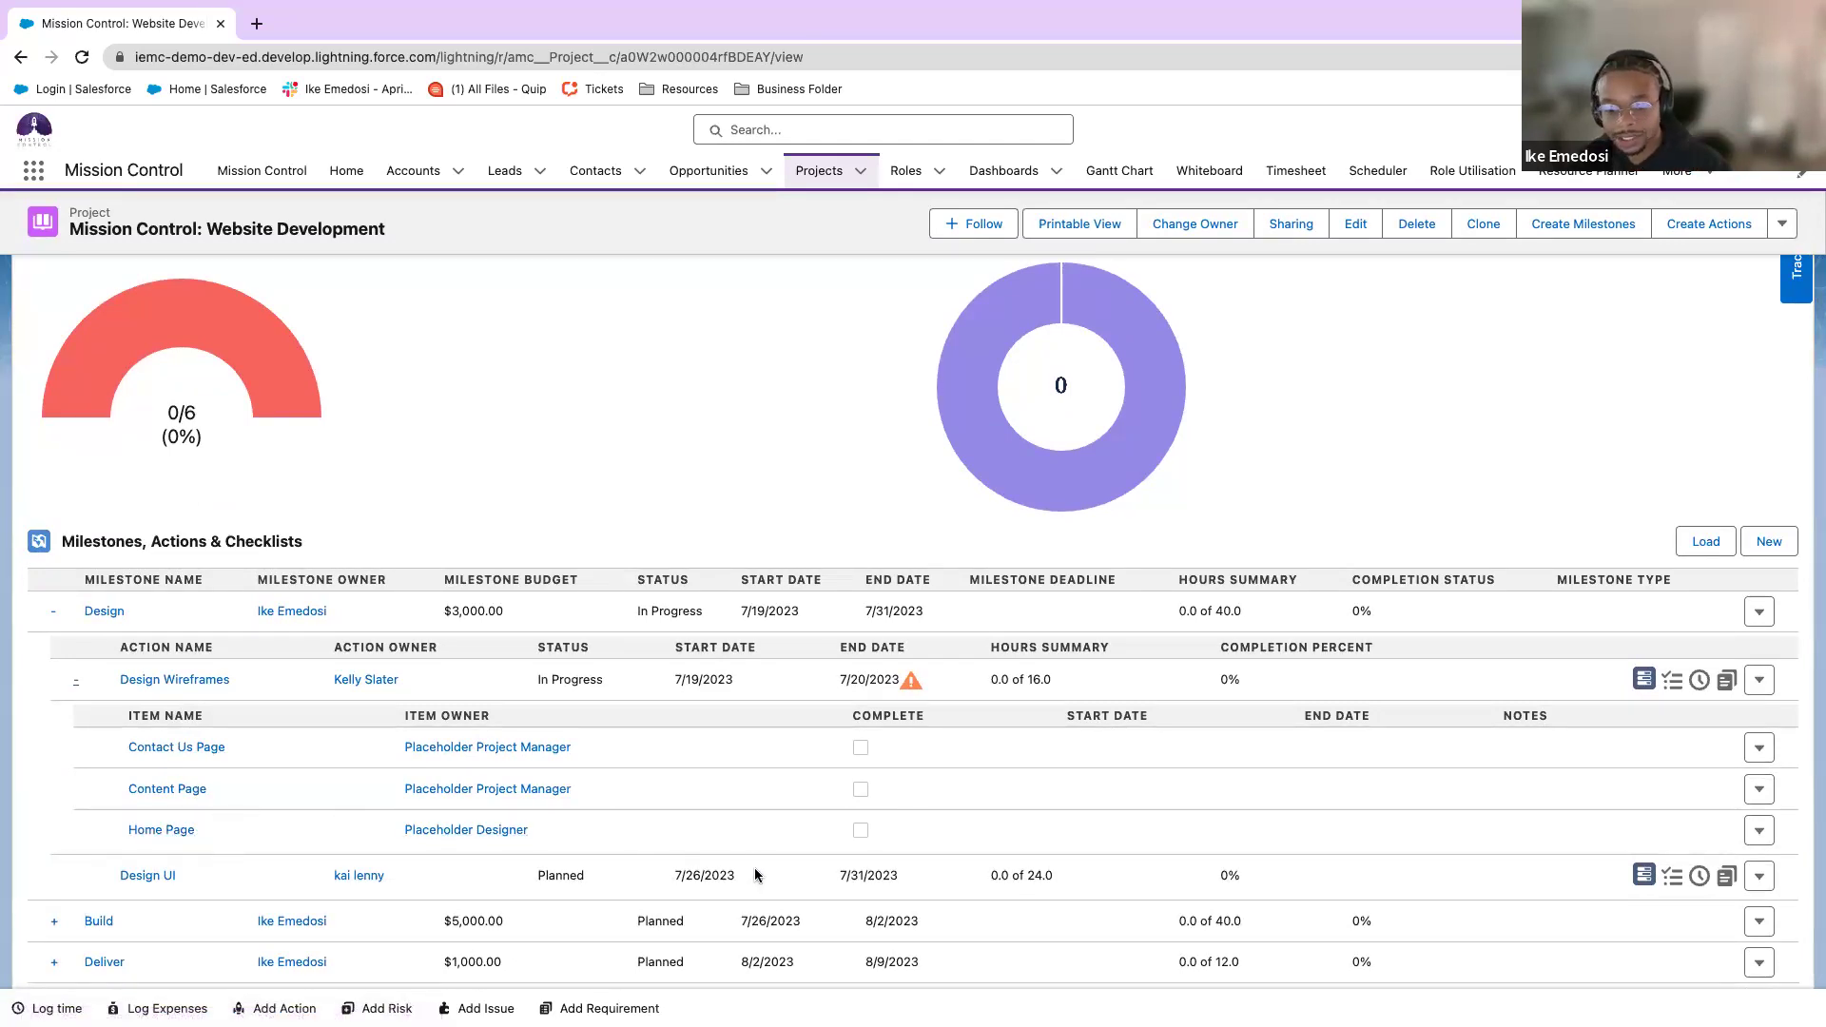
pyautogui.click(76, 679)
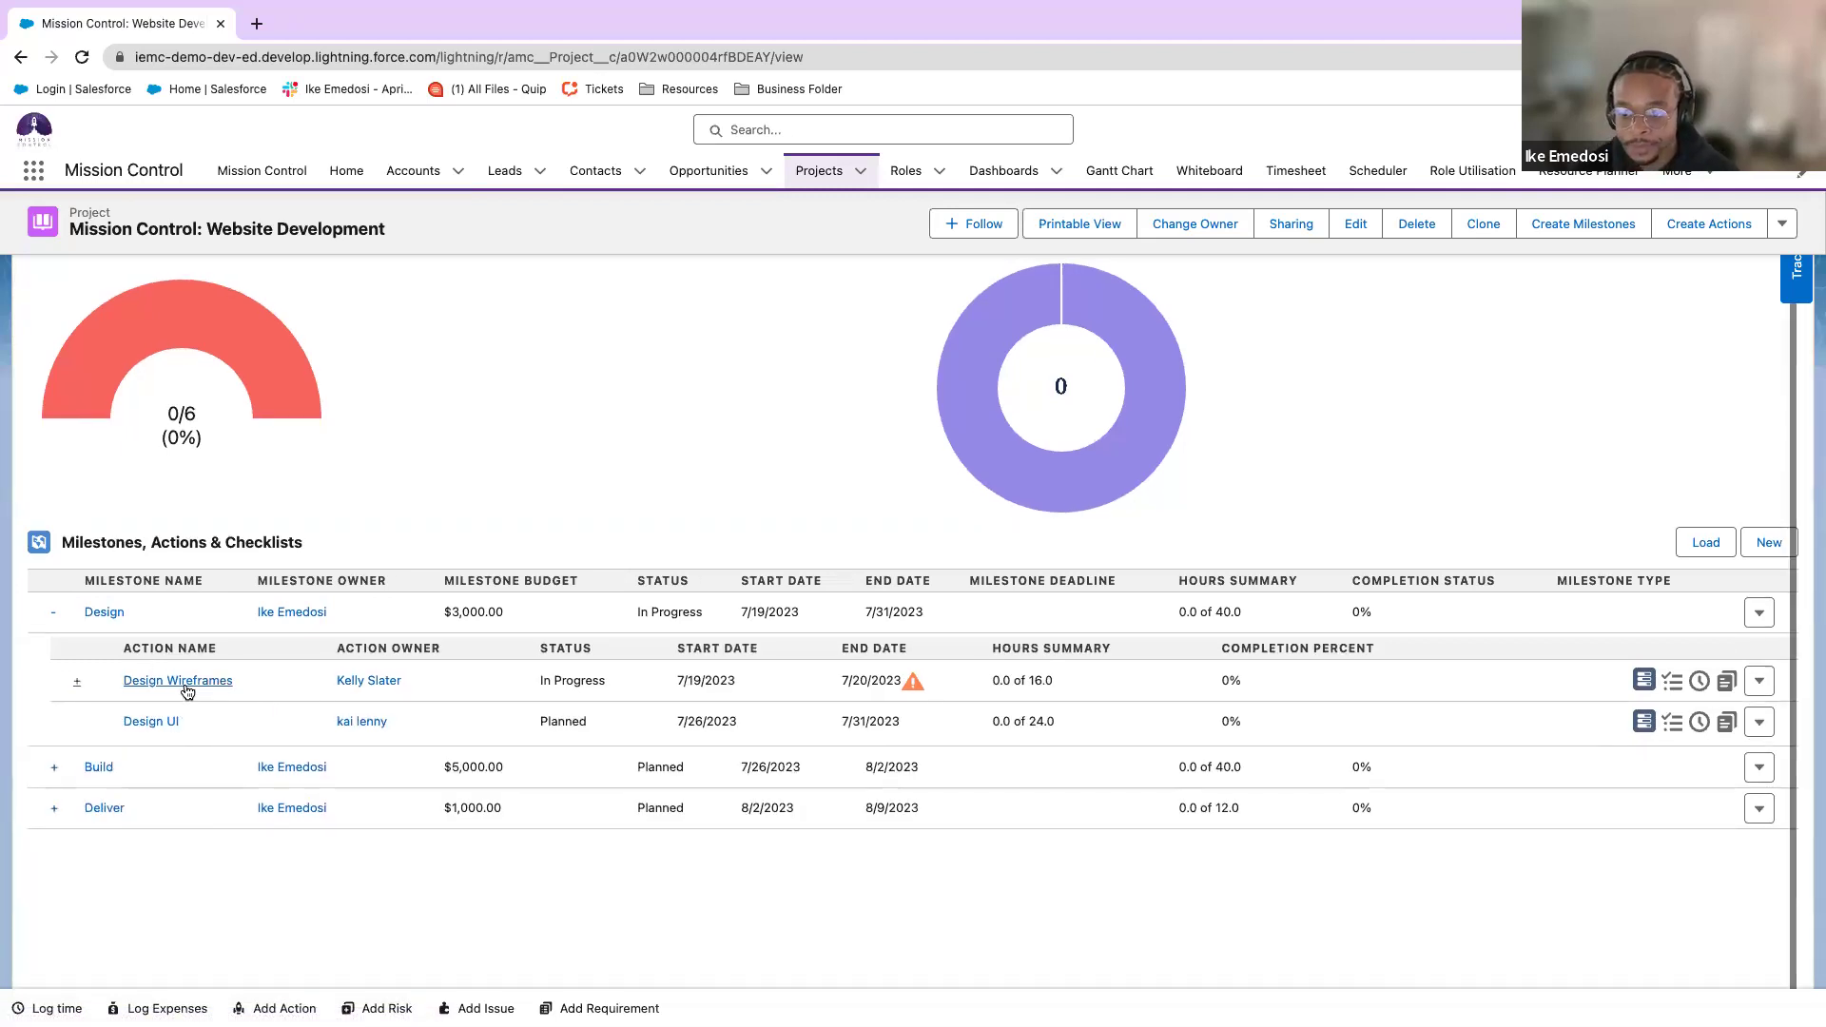
pyautogui.scroll(1, 278, 669)
pyautogui.scroll(2, 278, 670)
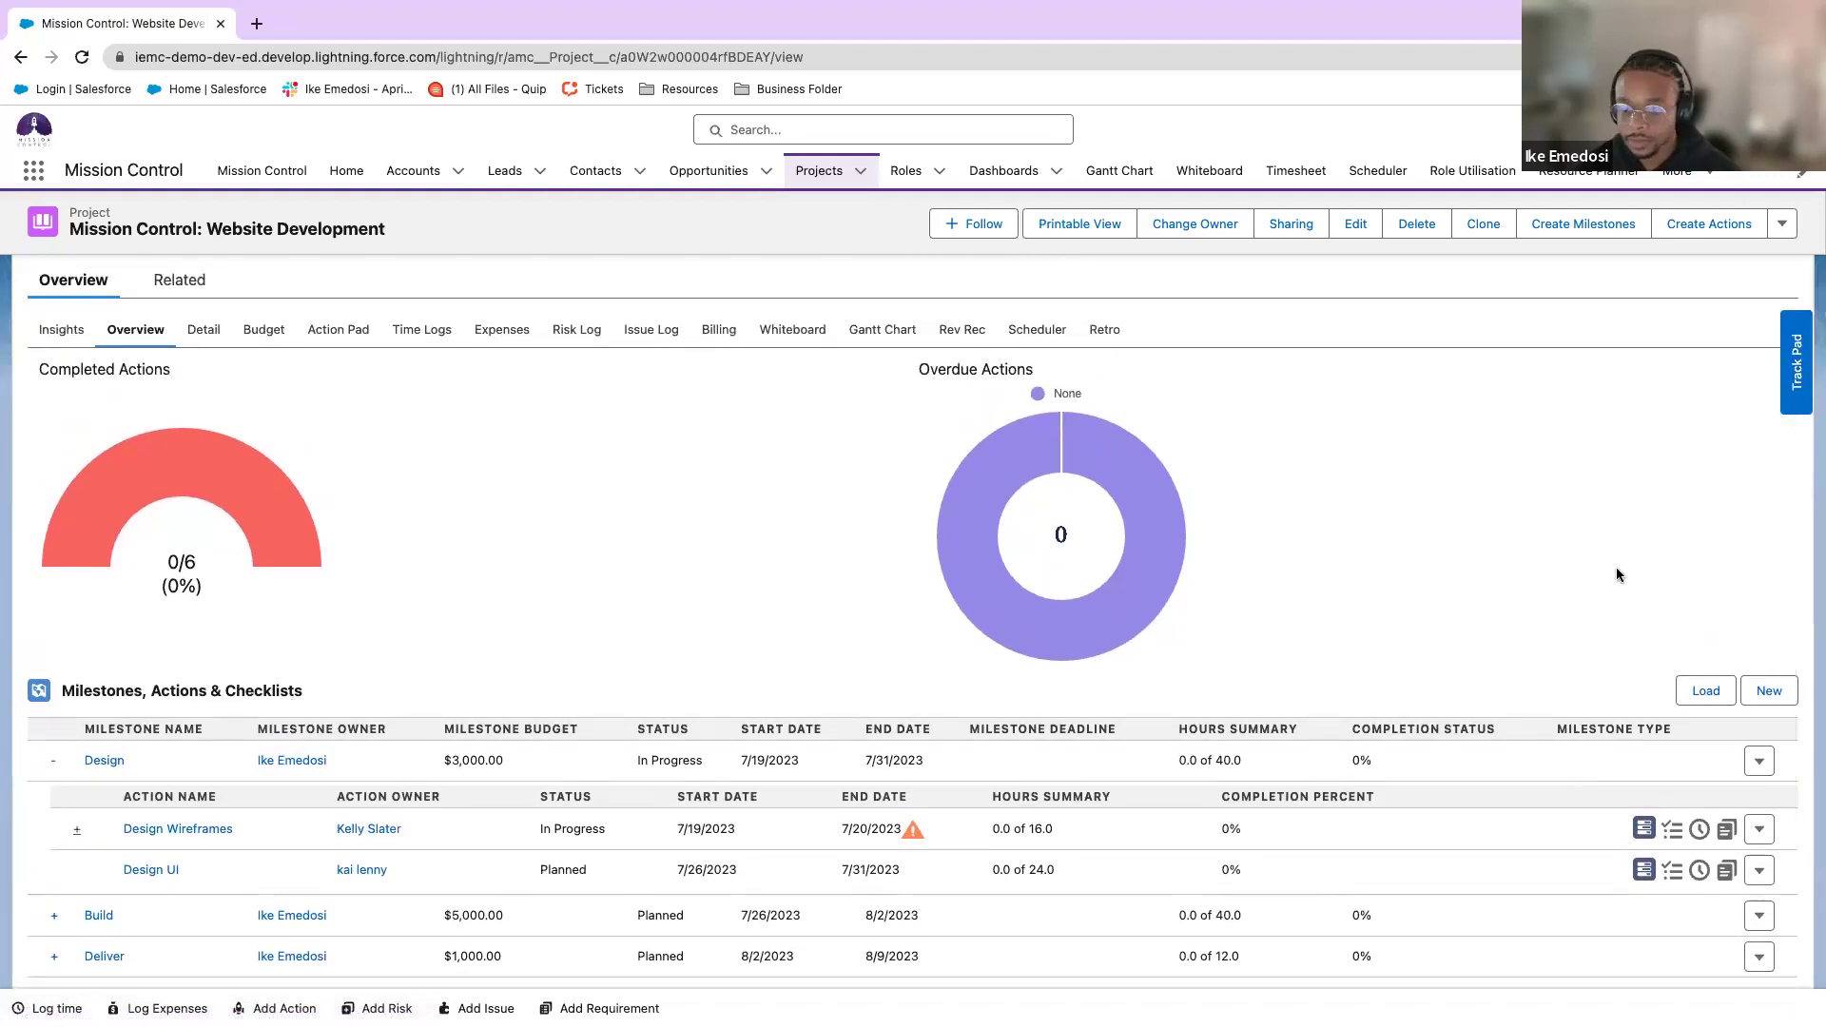
pyautogui.scroll(1, 153, 751)
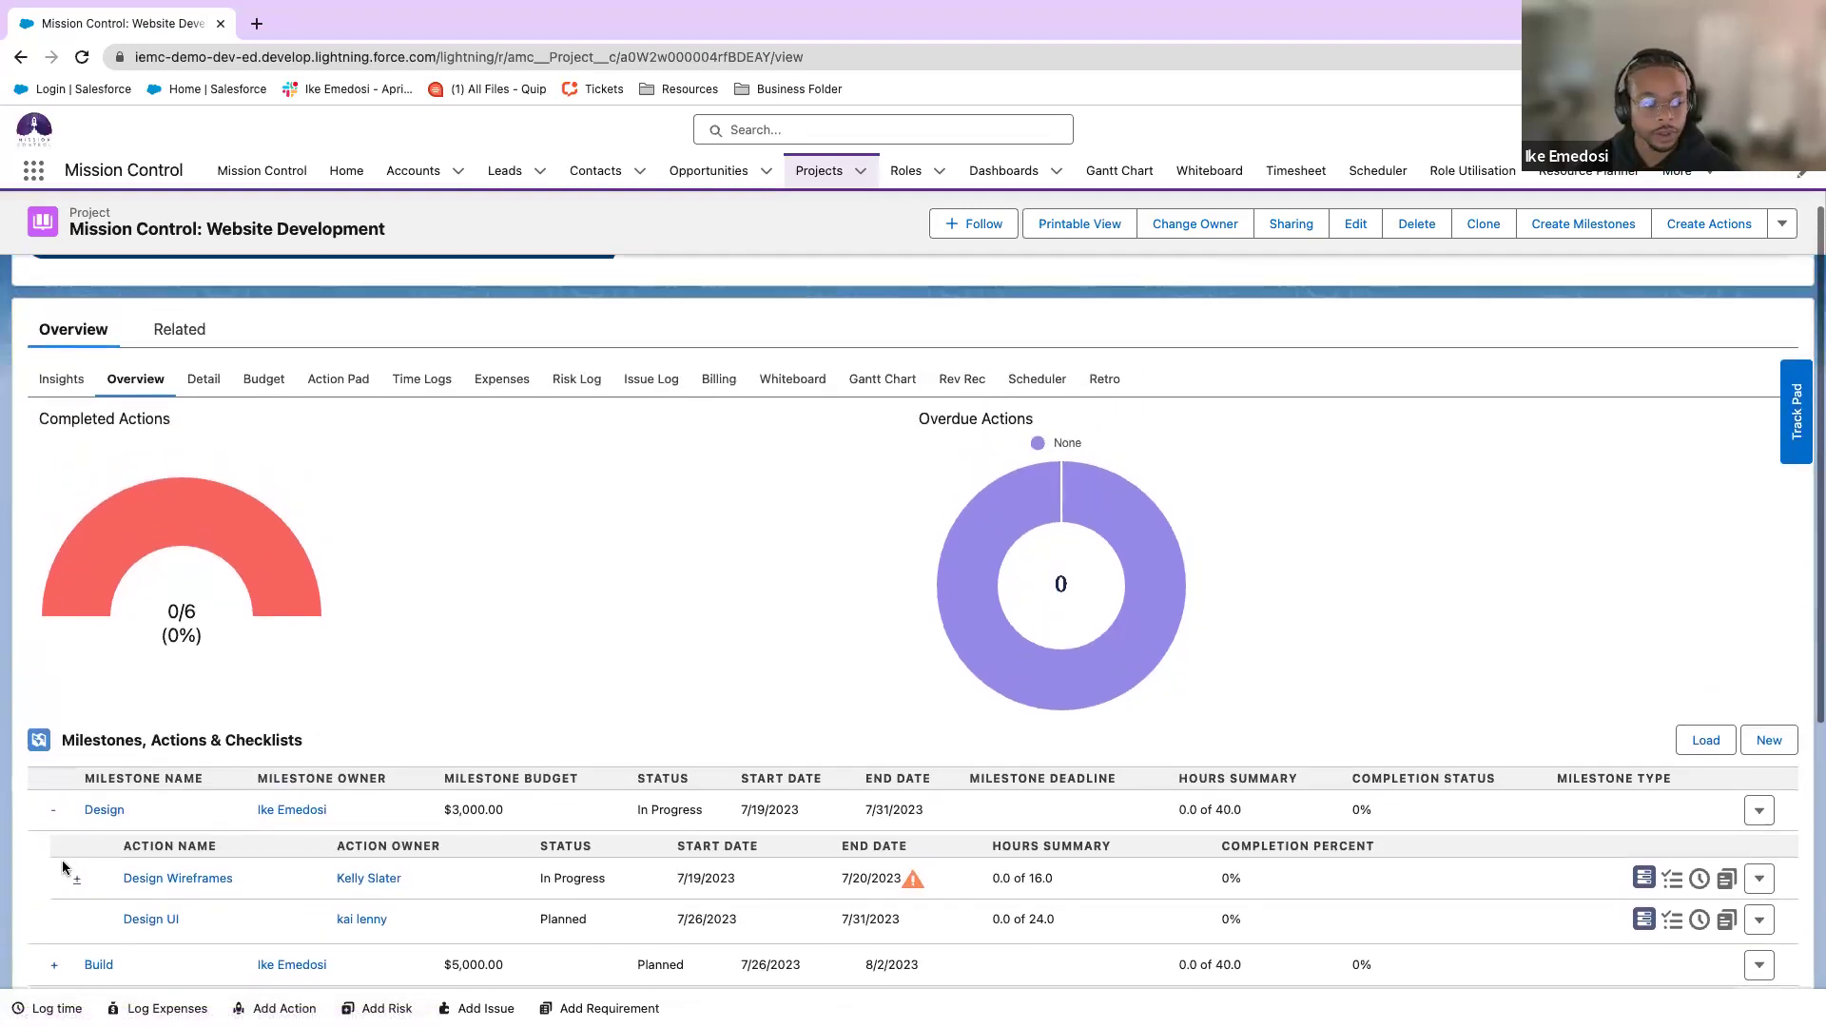
pyautogui.click(54, 810)
# Open Create Actions for the project and add a new action named "Check on Training".
pyautogui.scroll(1, 1383, 507)
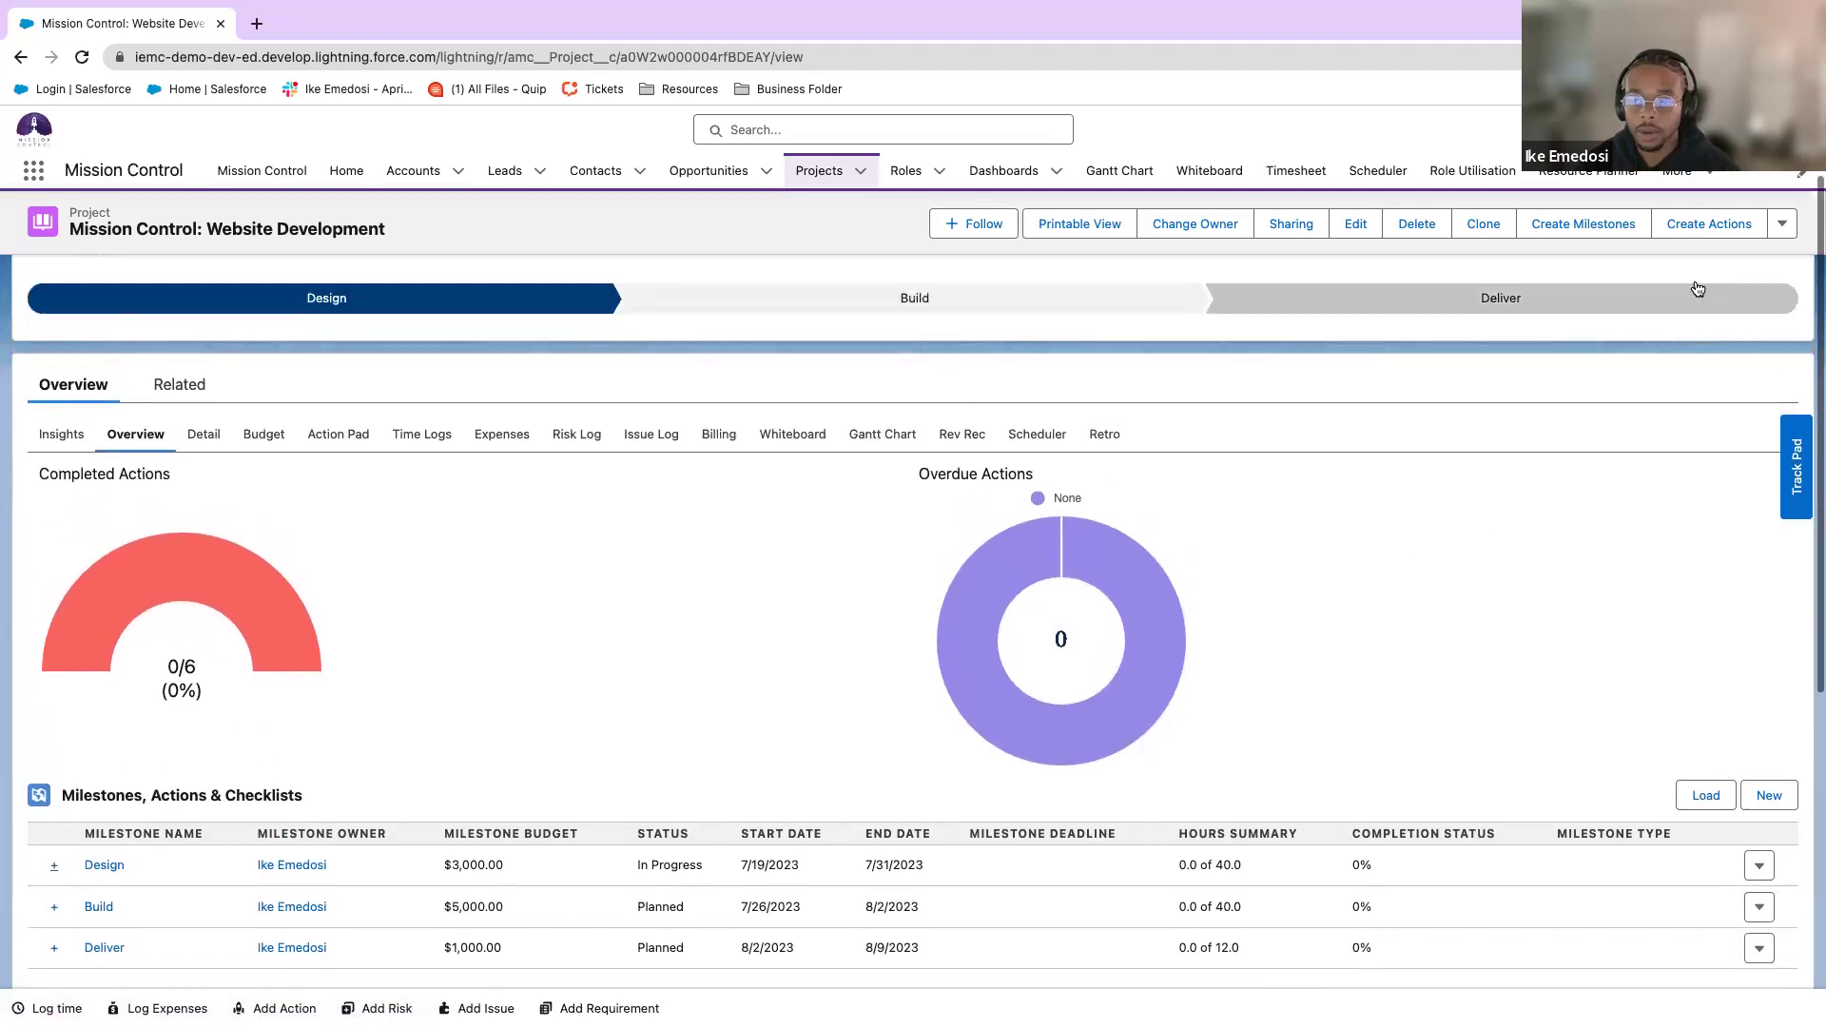
pyautogui.click(1692, 224)
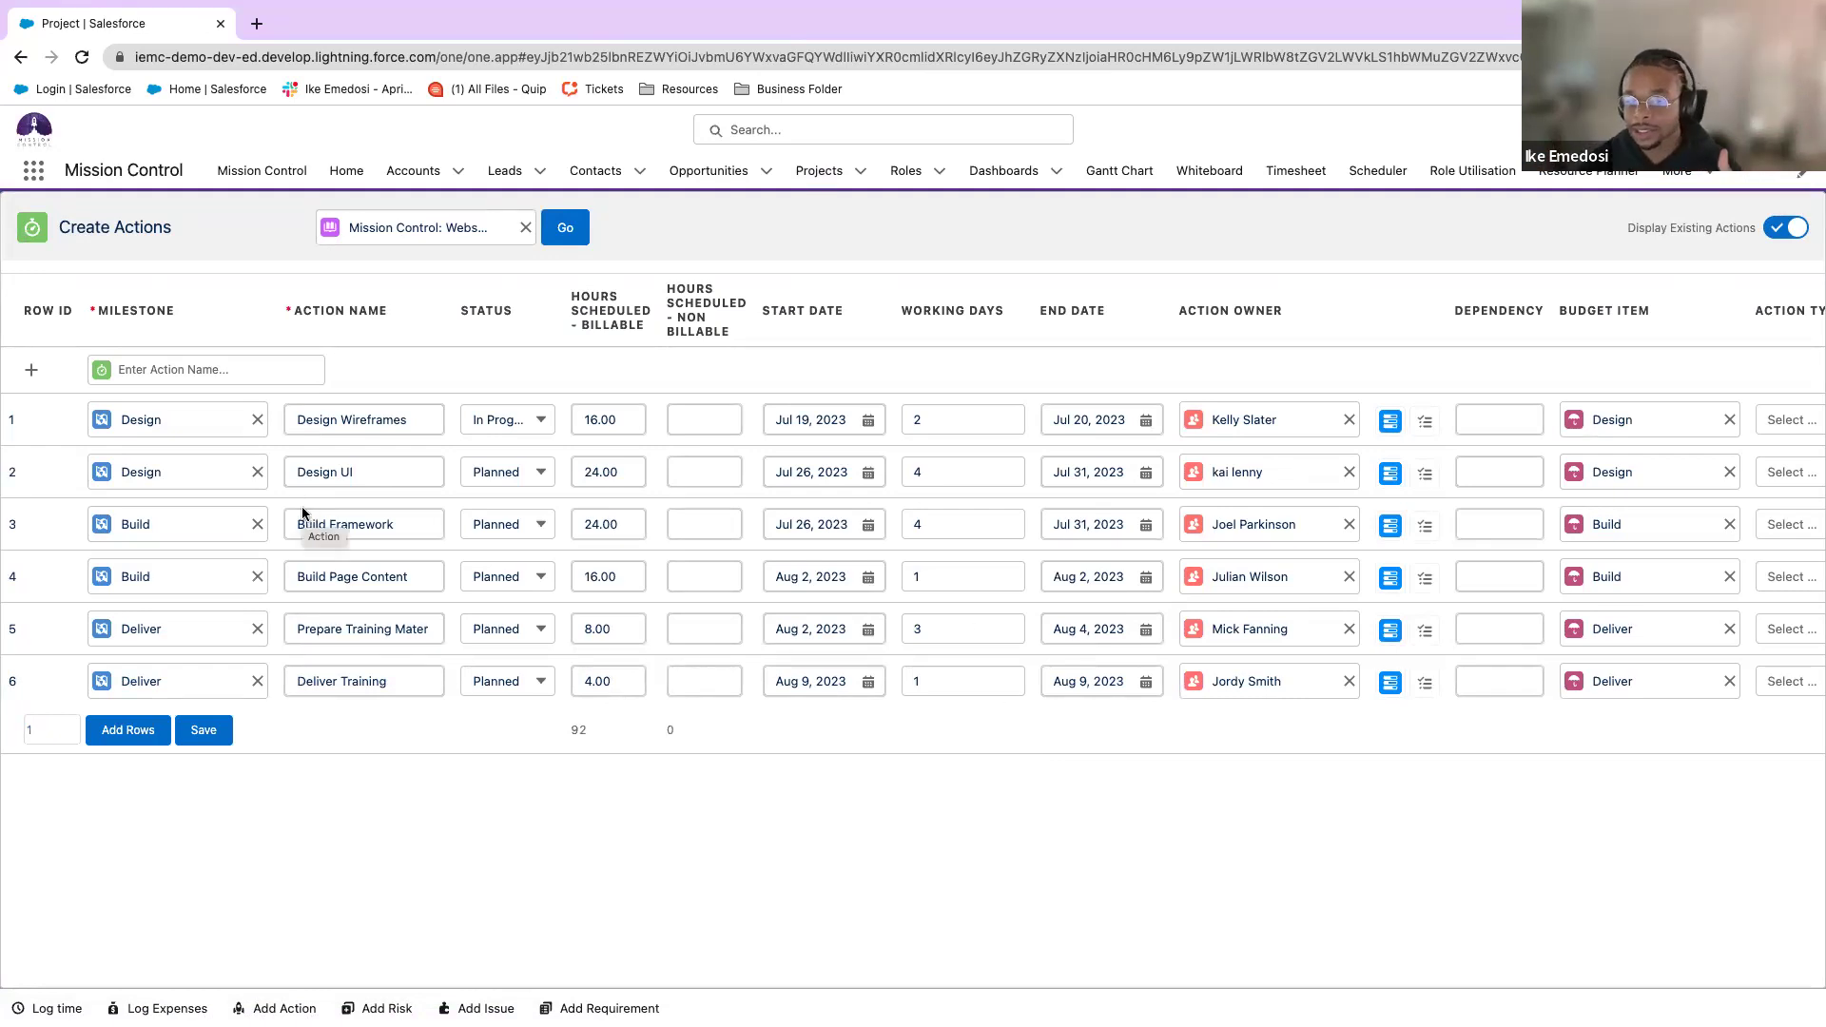
pyautogui.click(249, 372)
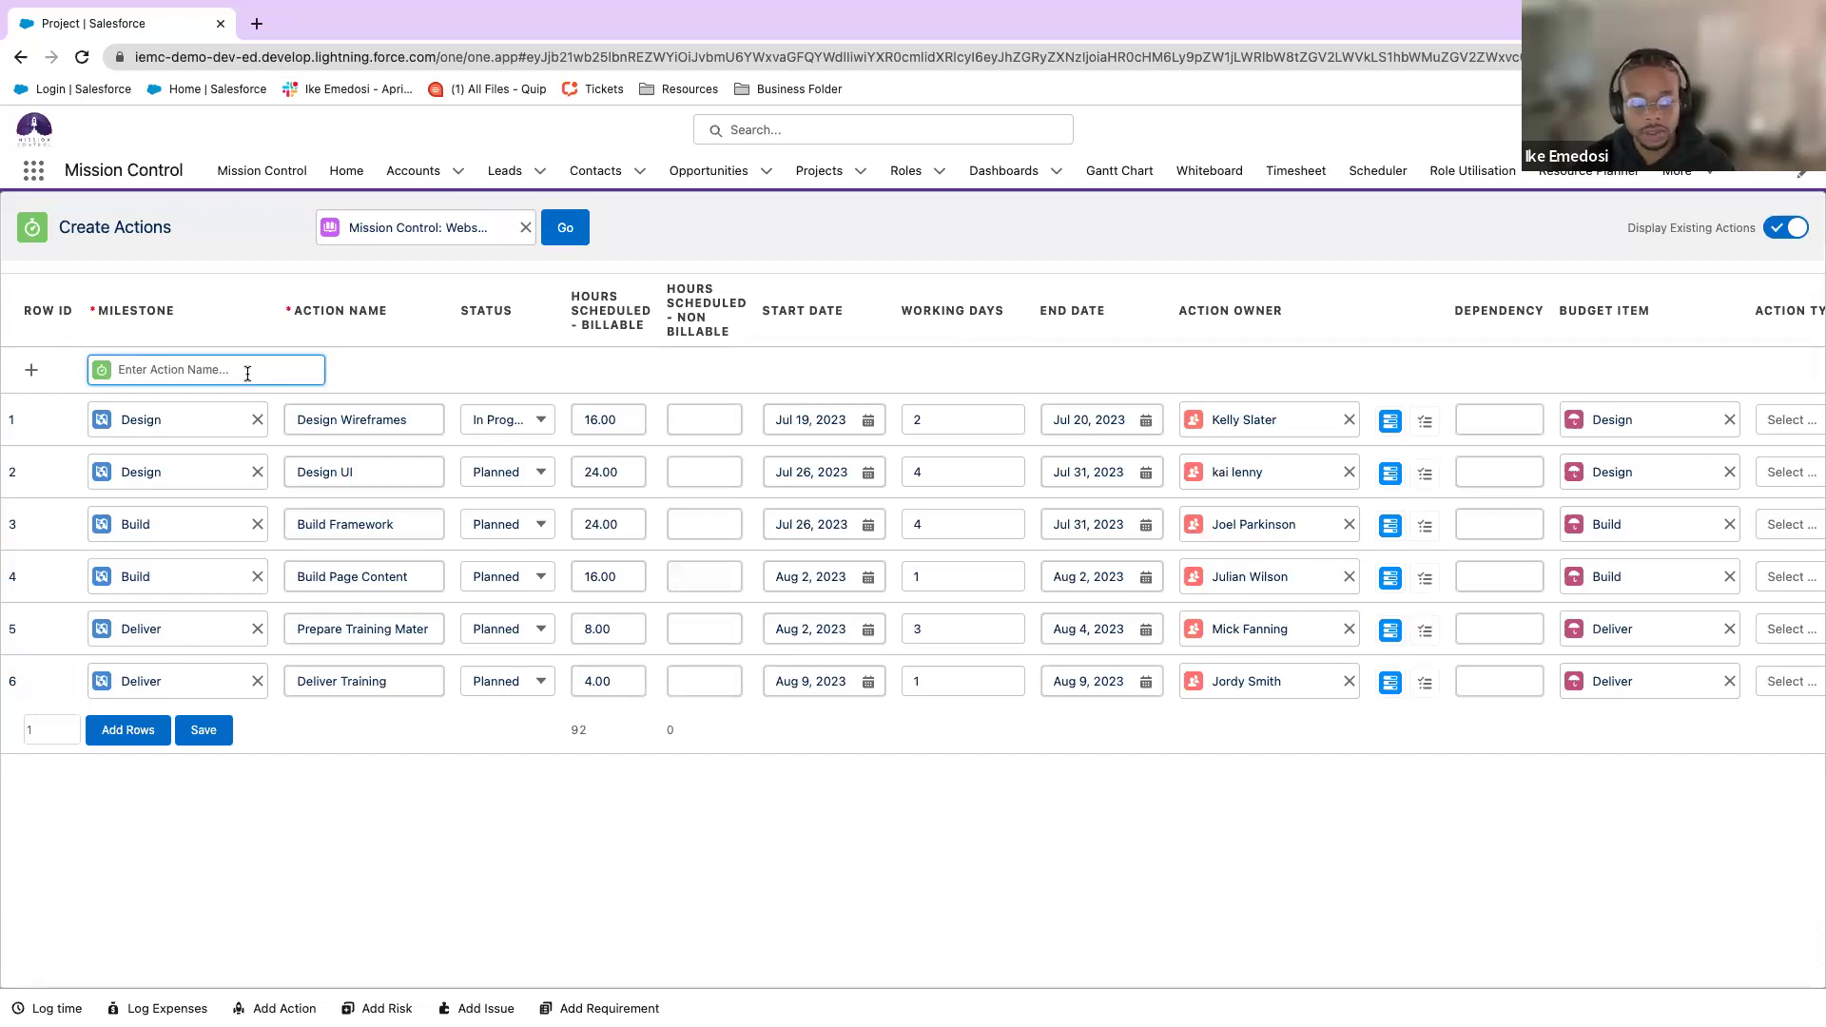
pyautogui.write('ck on')
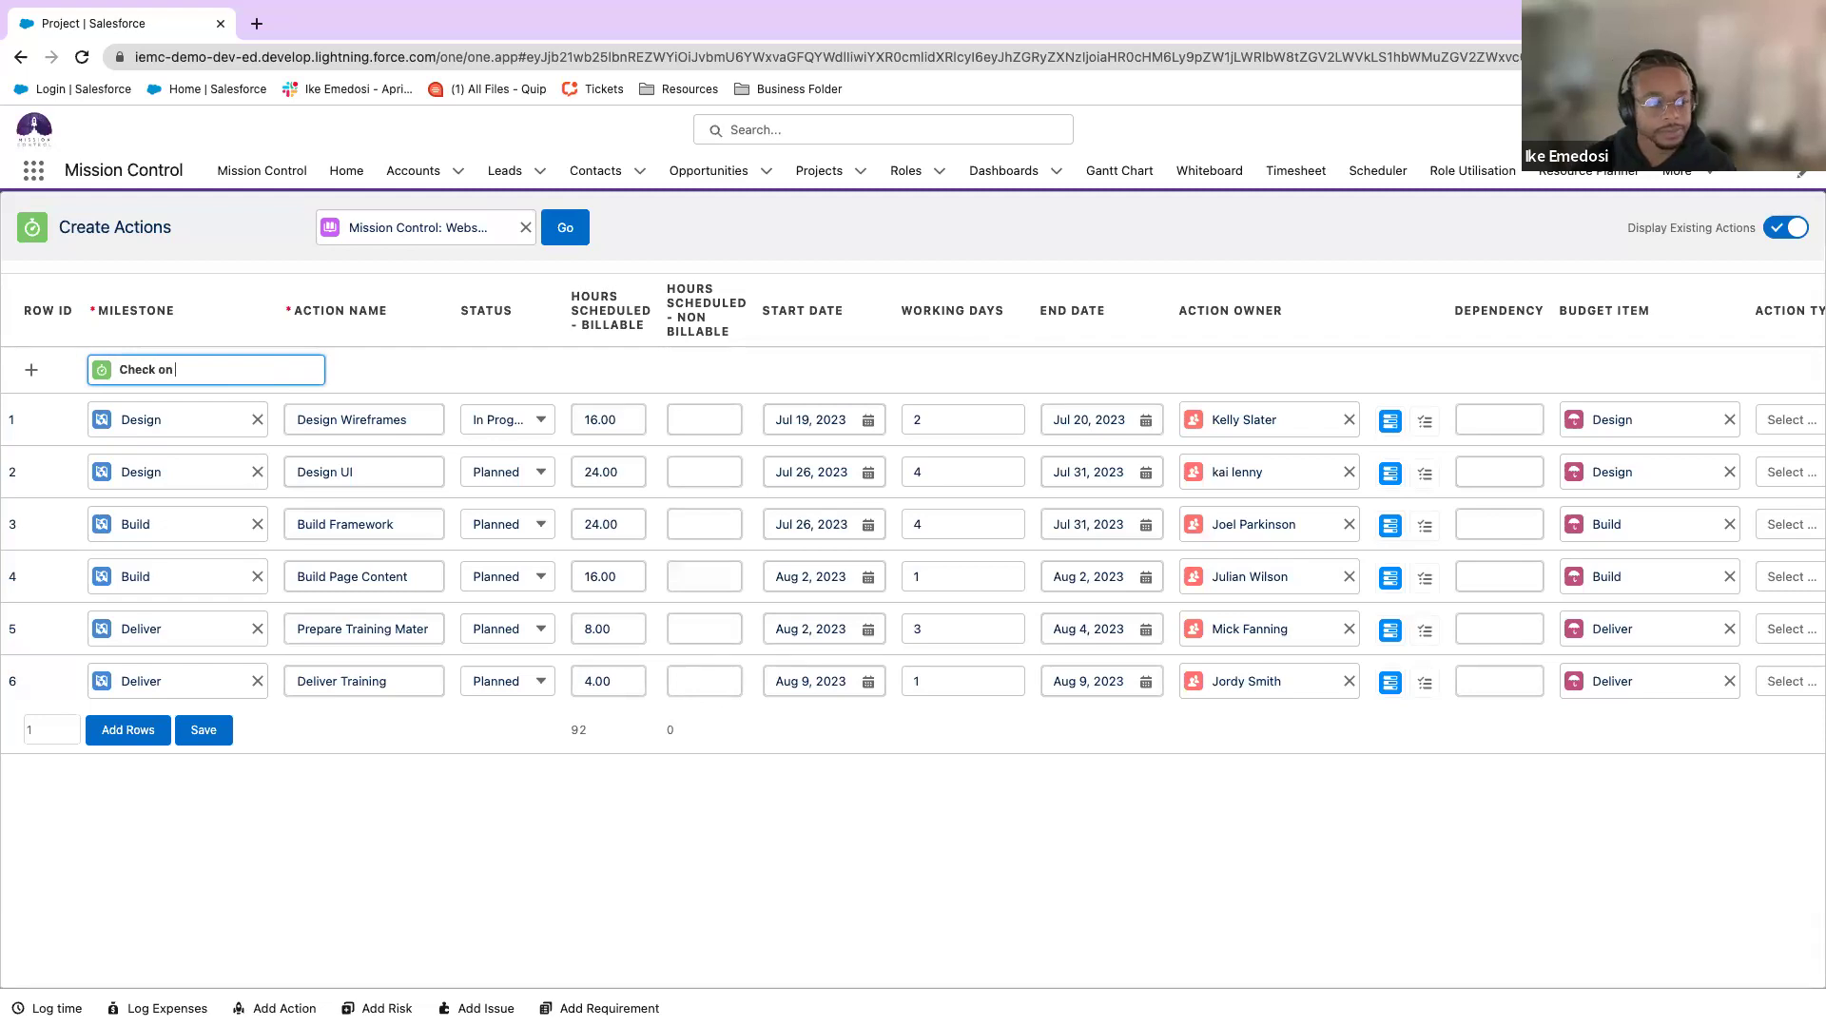
pyautogui.write('heck on Training')
pyautogui.press('Return')
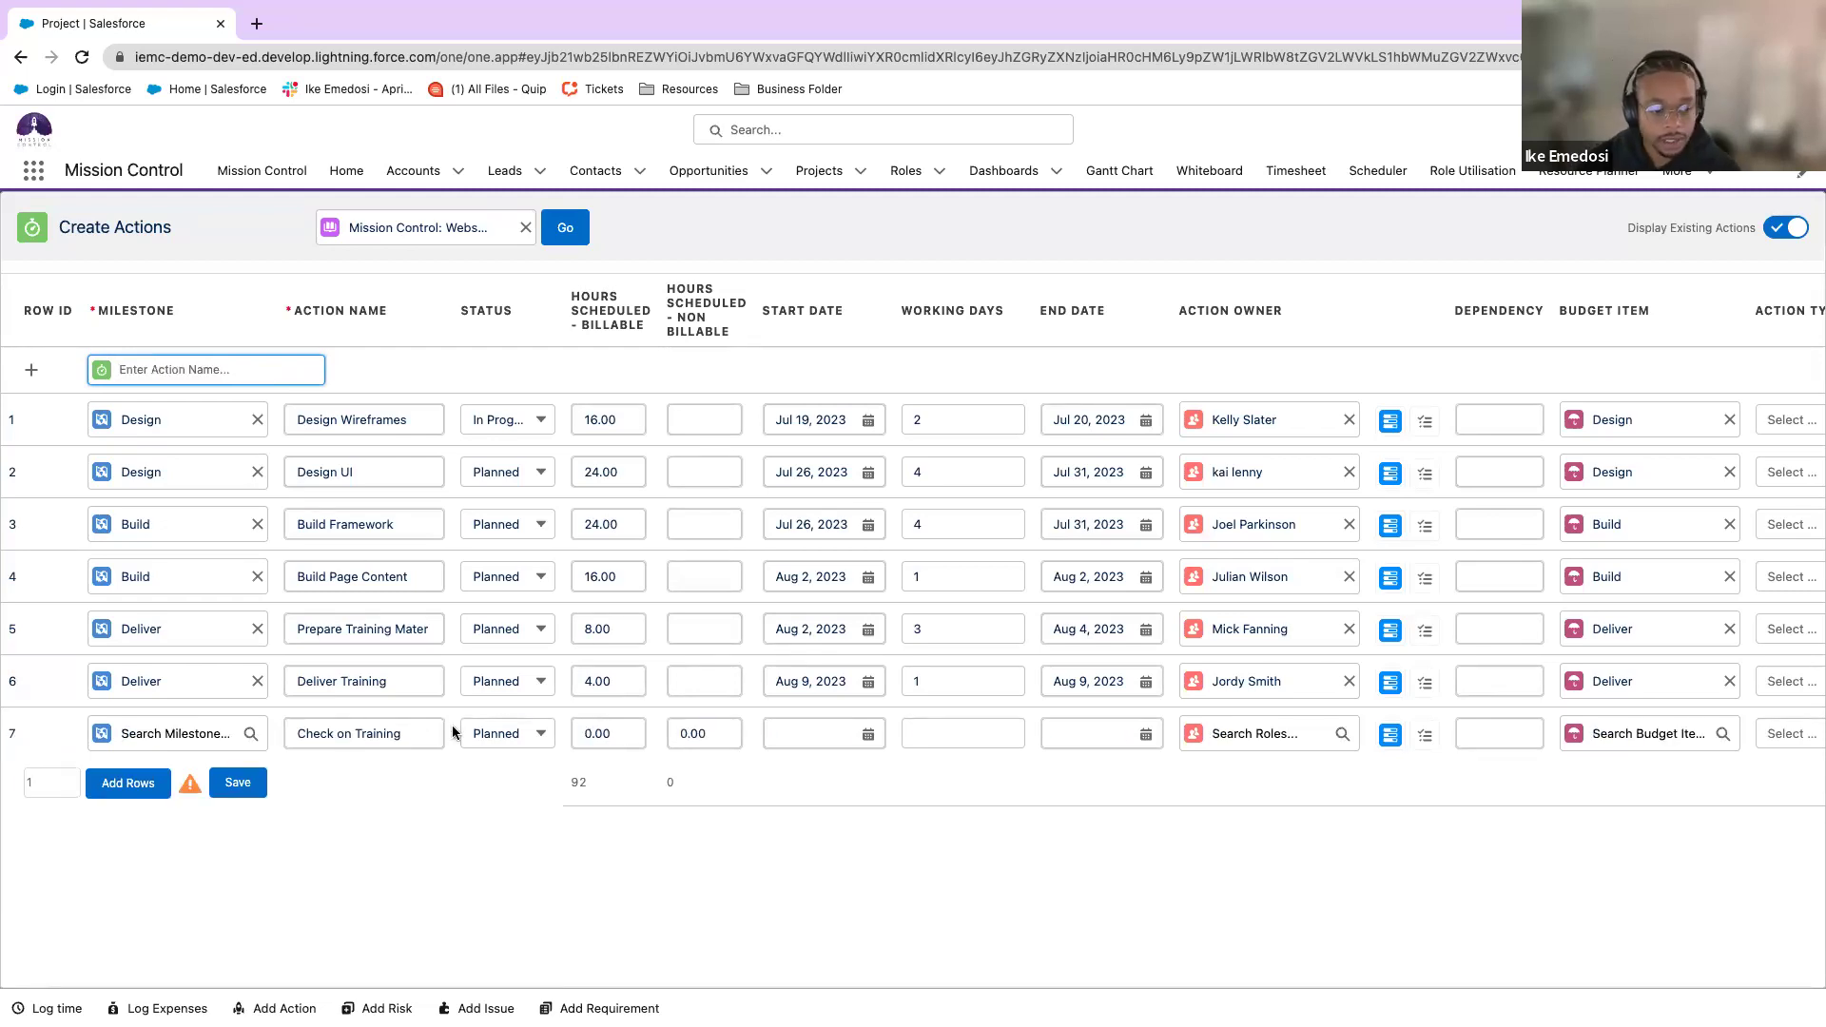
# Assign the "Check on Training" action to the Deliver milestone with 2 billable hours and a start date of Aug 11, 2023.
pyautogui.click(230, 734)
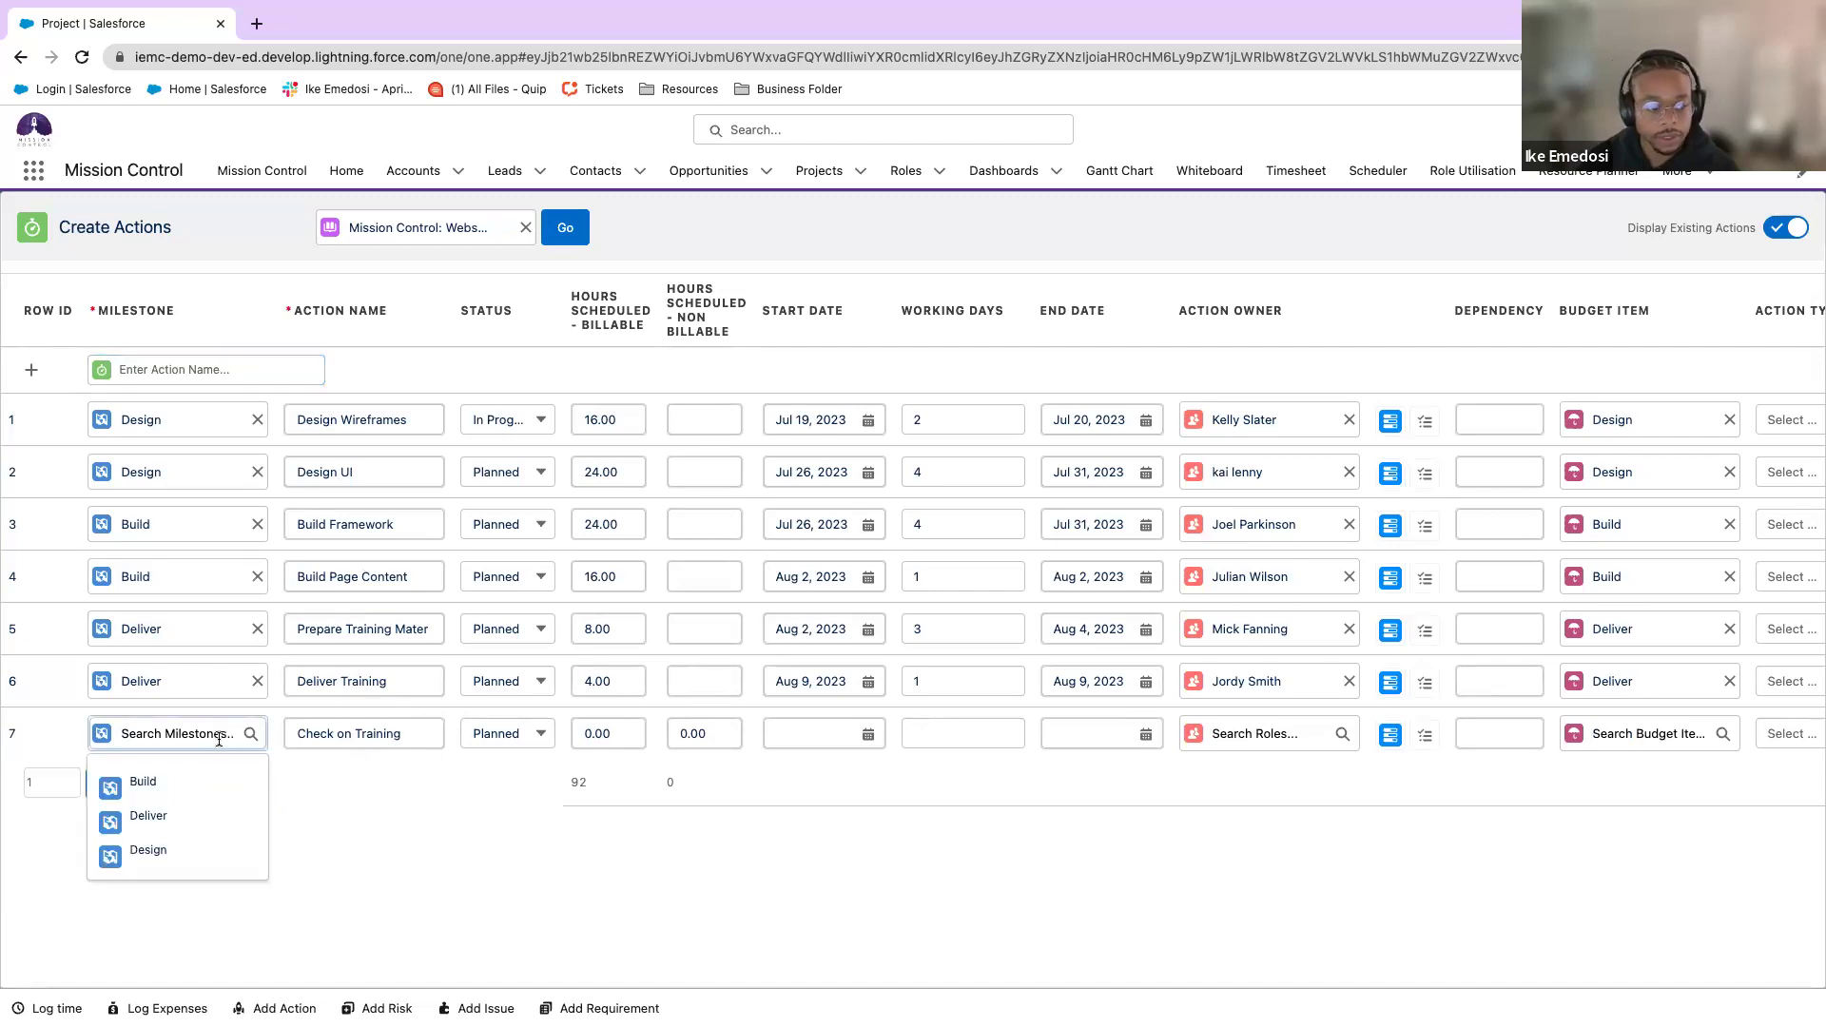
pyautogui.click(185, 824)
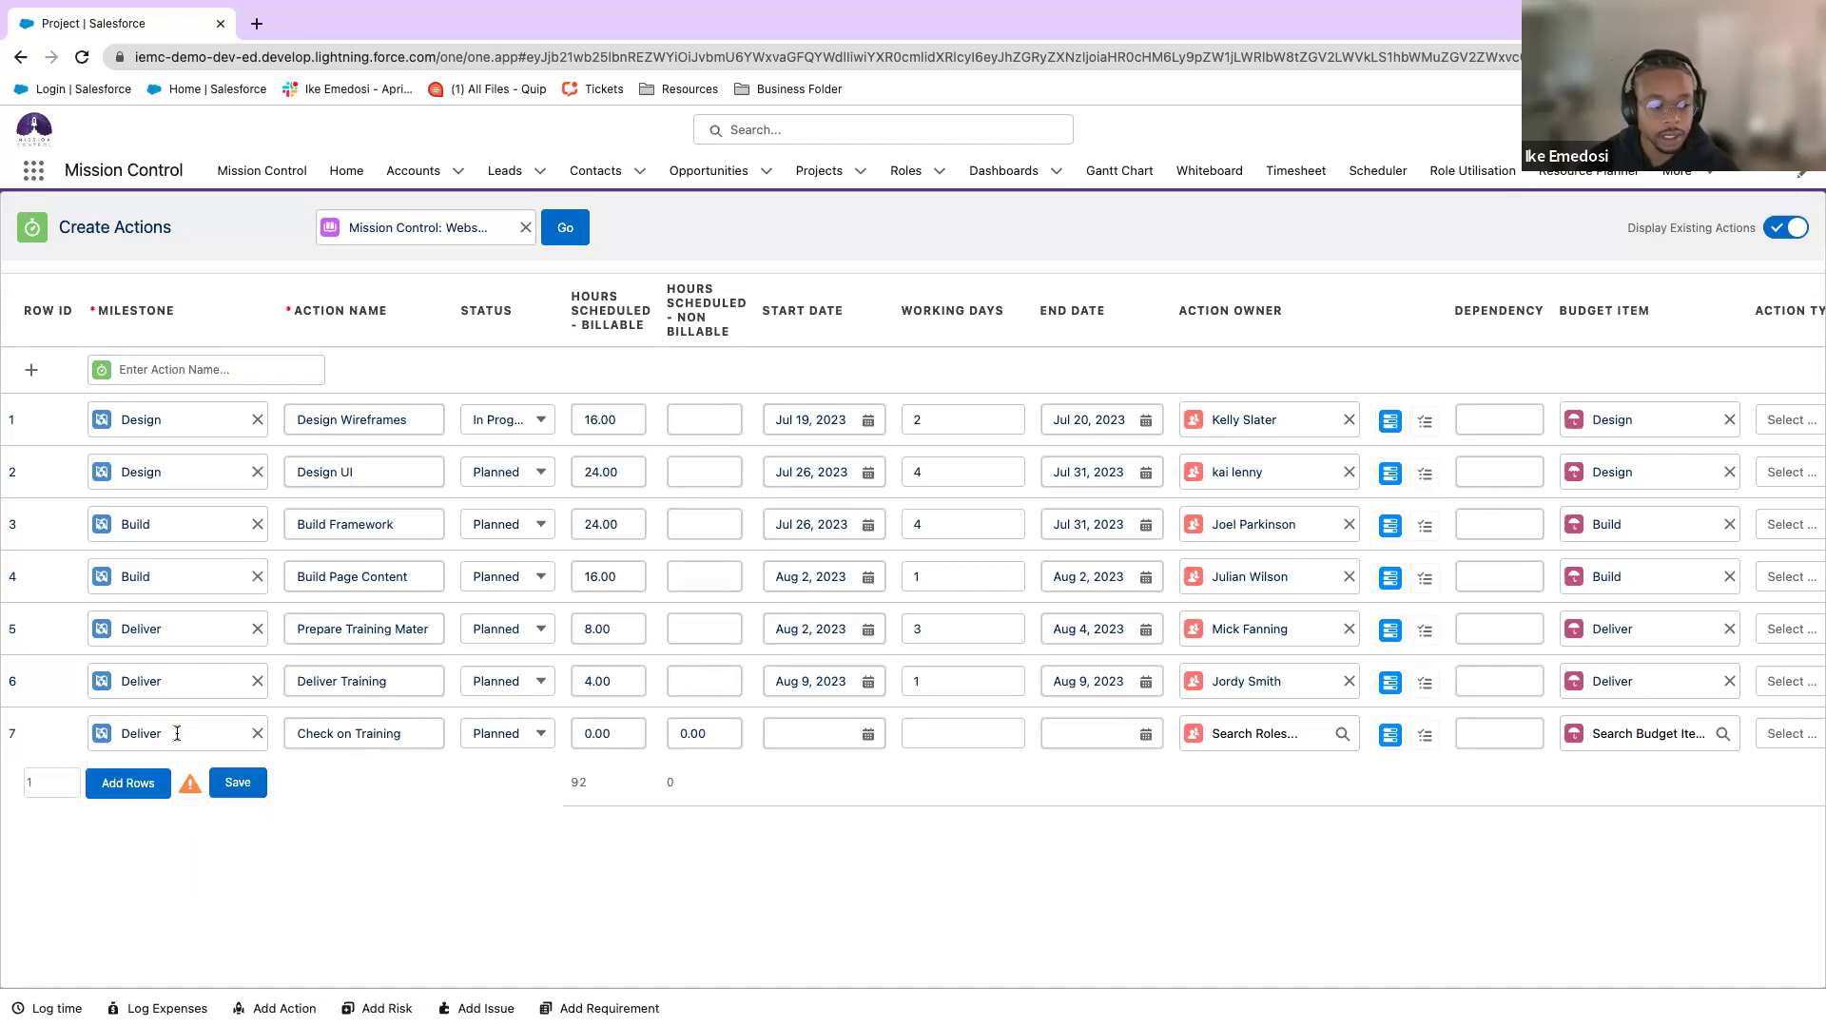
pyautogui.click(592, 734)
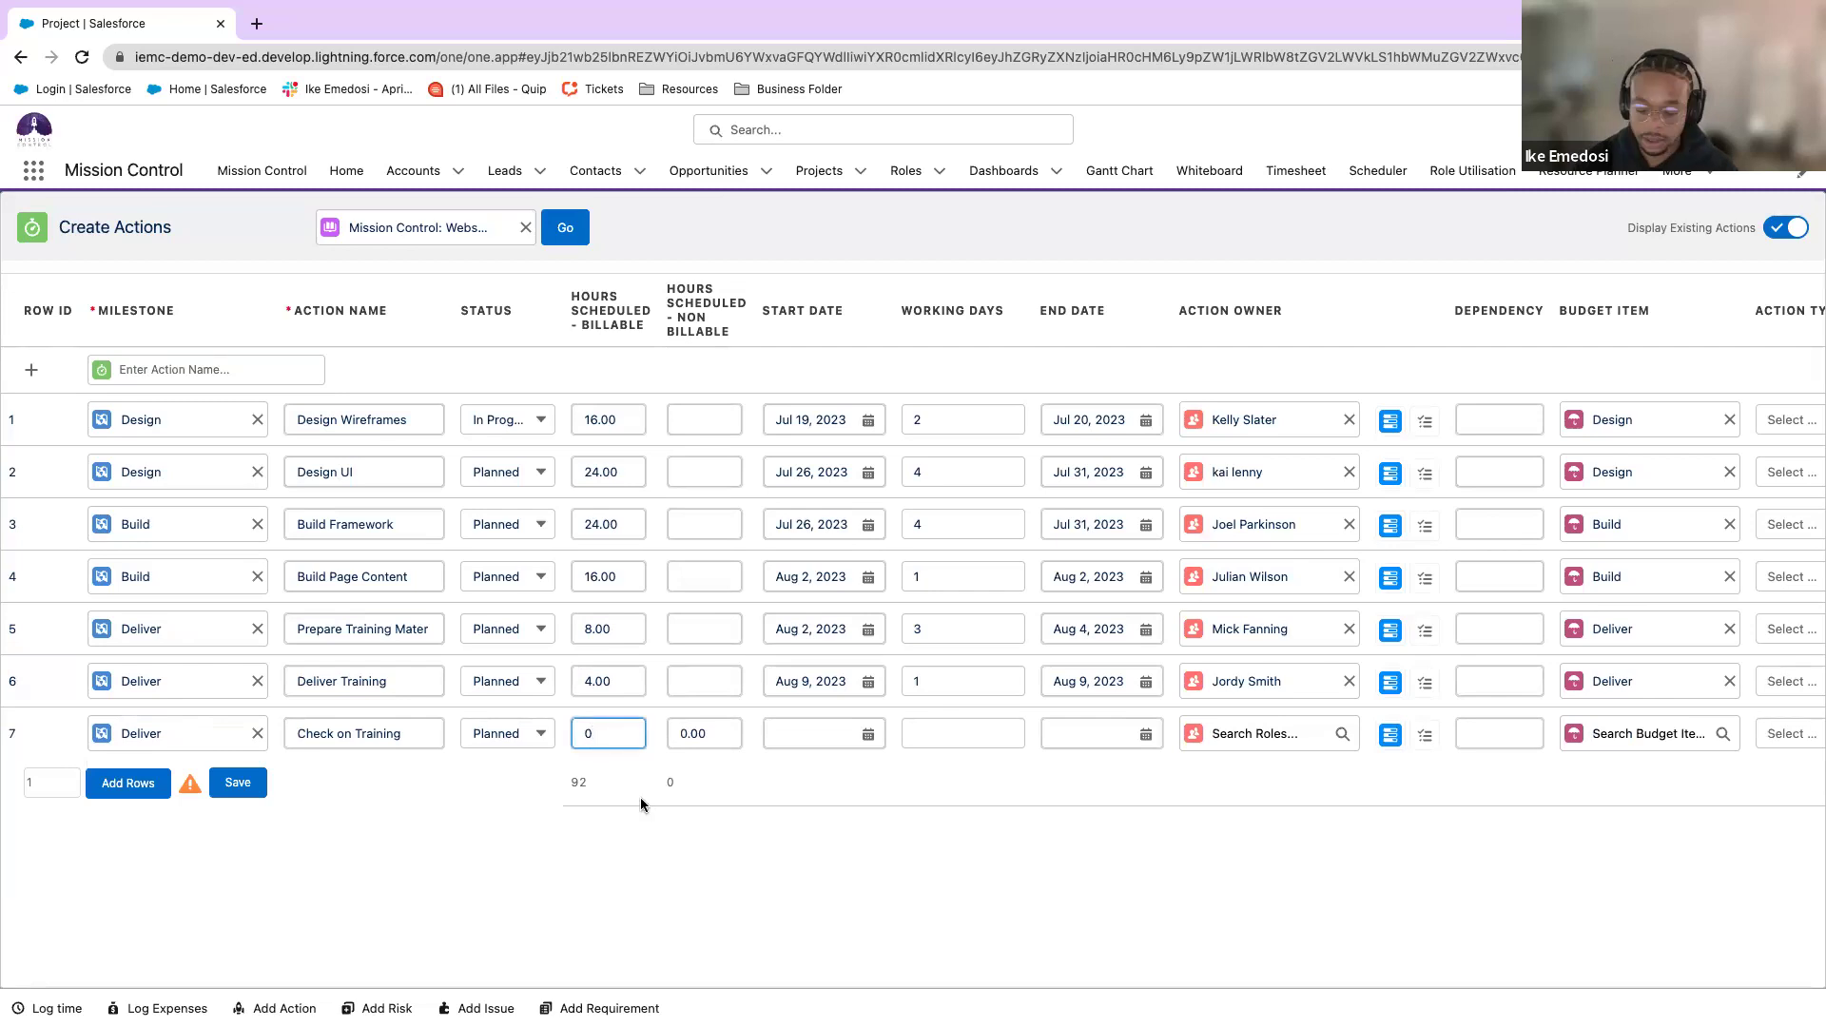
pyautogui.write('2')
pyautogui.click(765, 747)
pyautogui.click(985, 403)
pyautogui.click(989, 514)
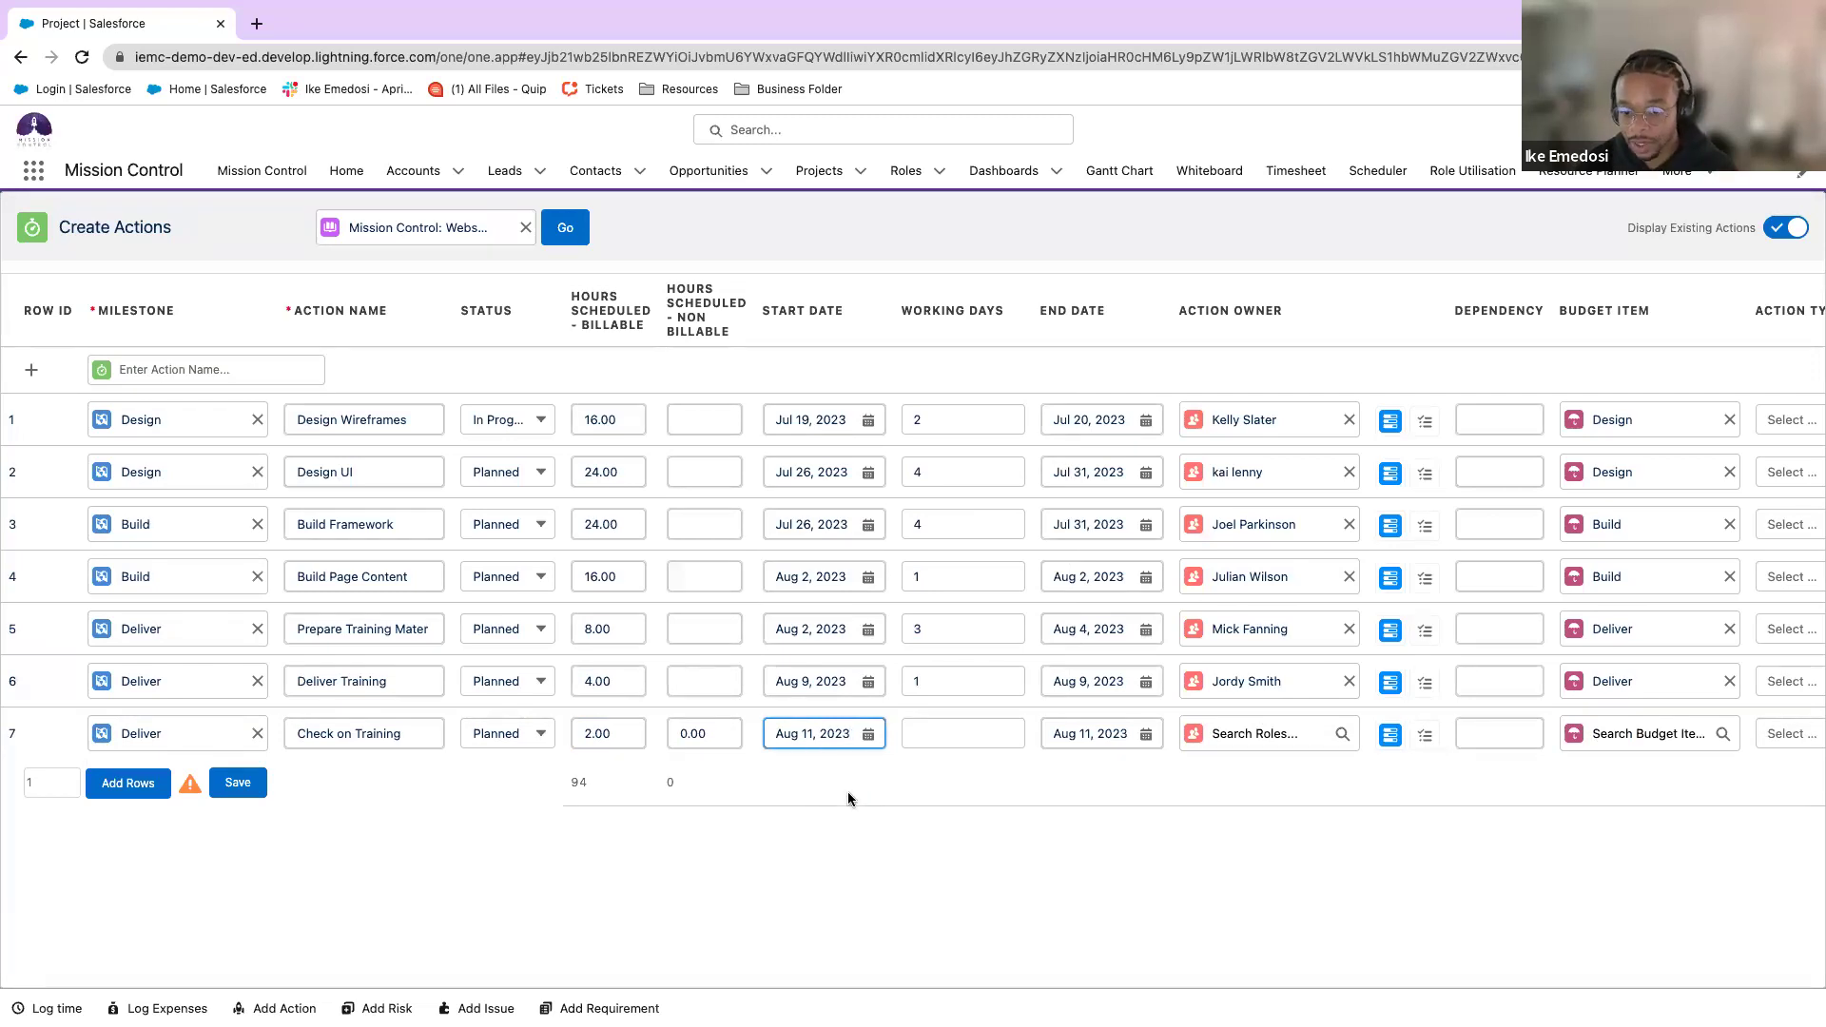
# Open the Resource Assignment Wizard for "Check on Training" and filter the resource search to the Trainers team.
pyautogui.click(1393, 737)
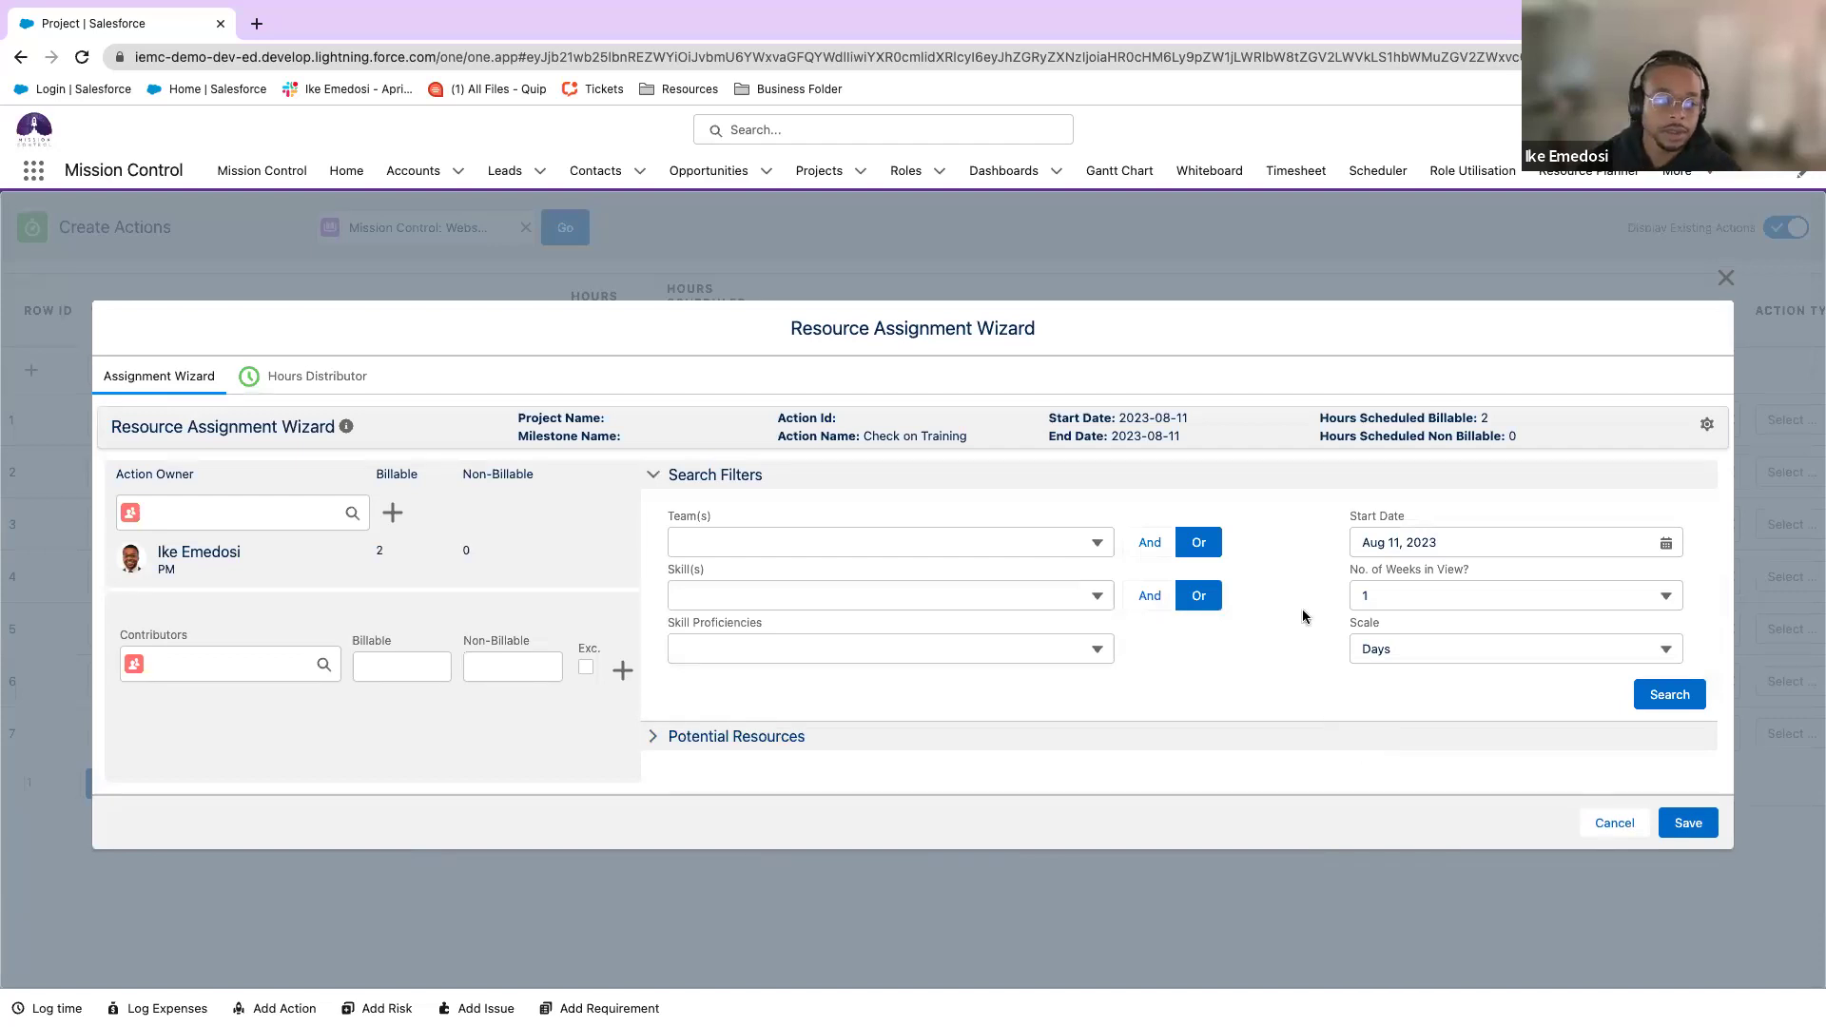
pyautogui.click(778, 544)
pyautogui.scroll(-5, 756, 650)
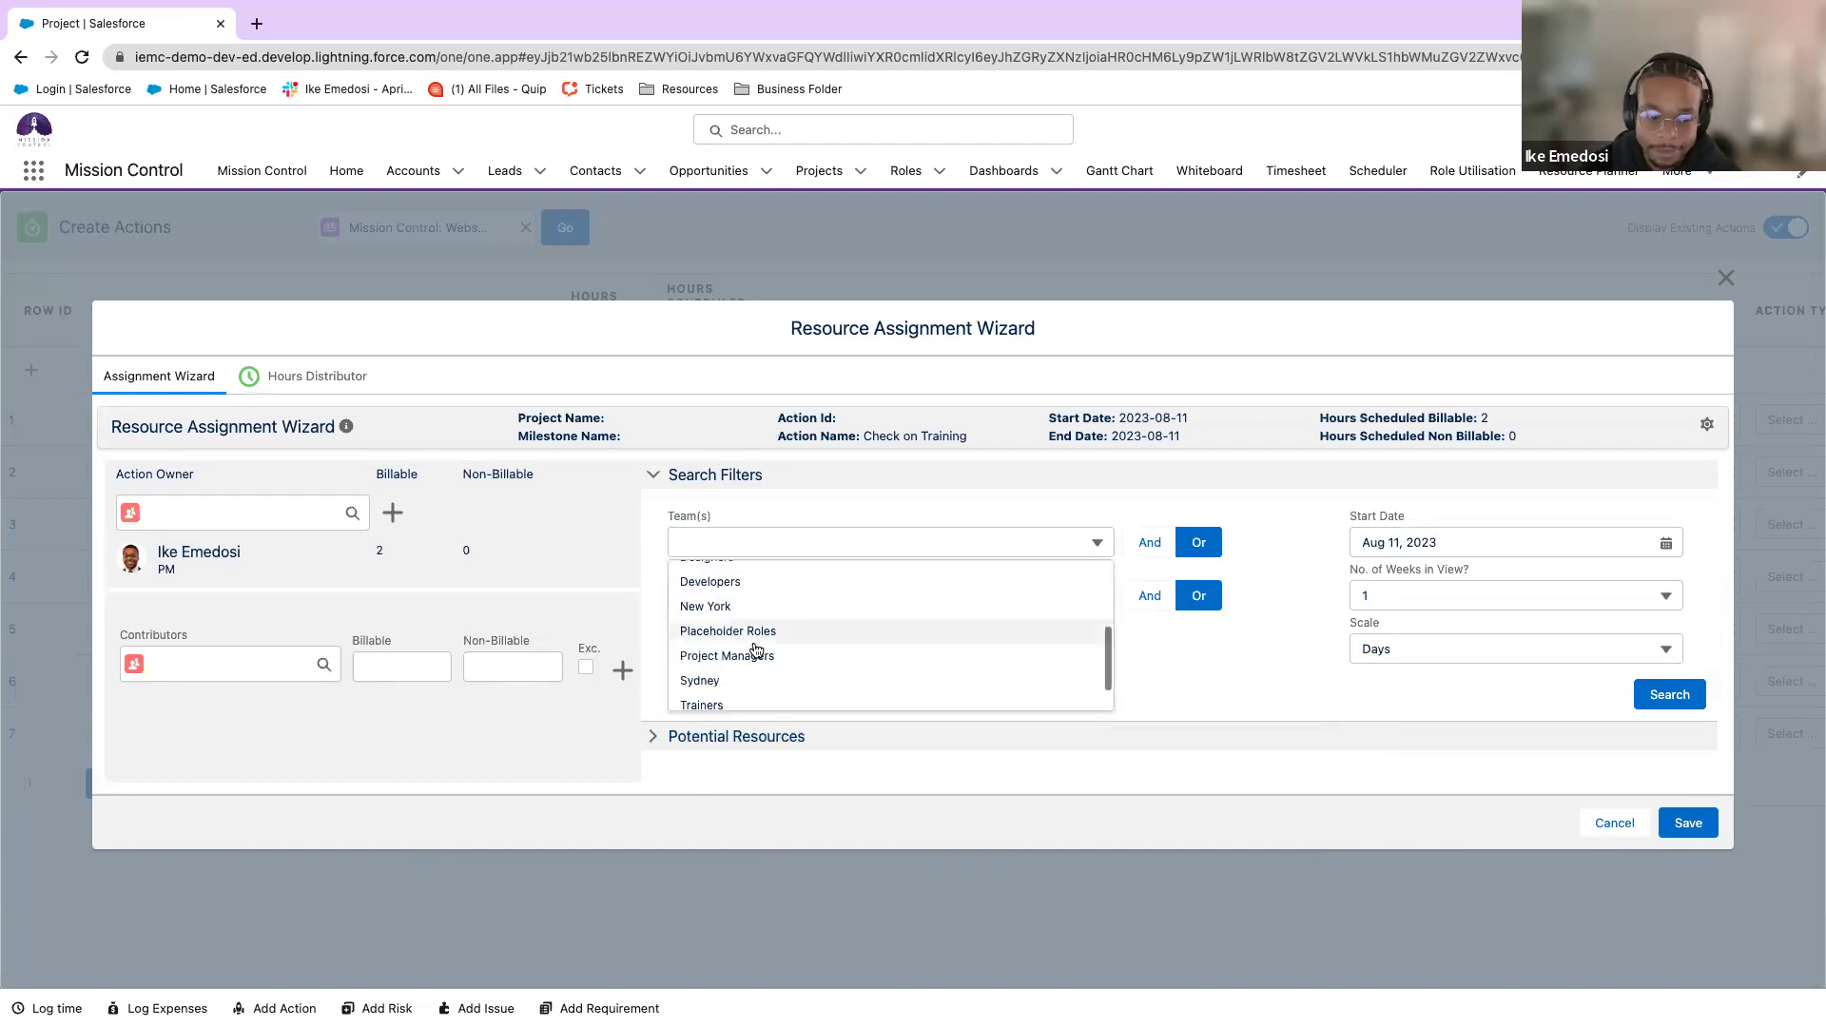
pyautogui.scroll(2, 747, 612)
pyautogui.scroll(-2, 744, 614)
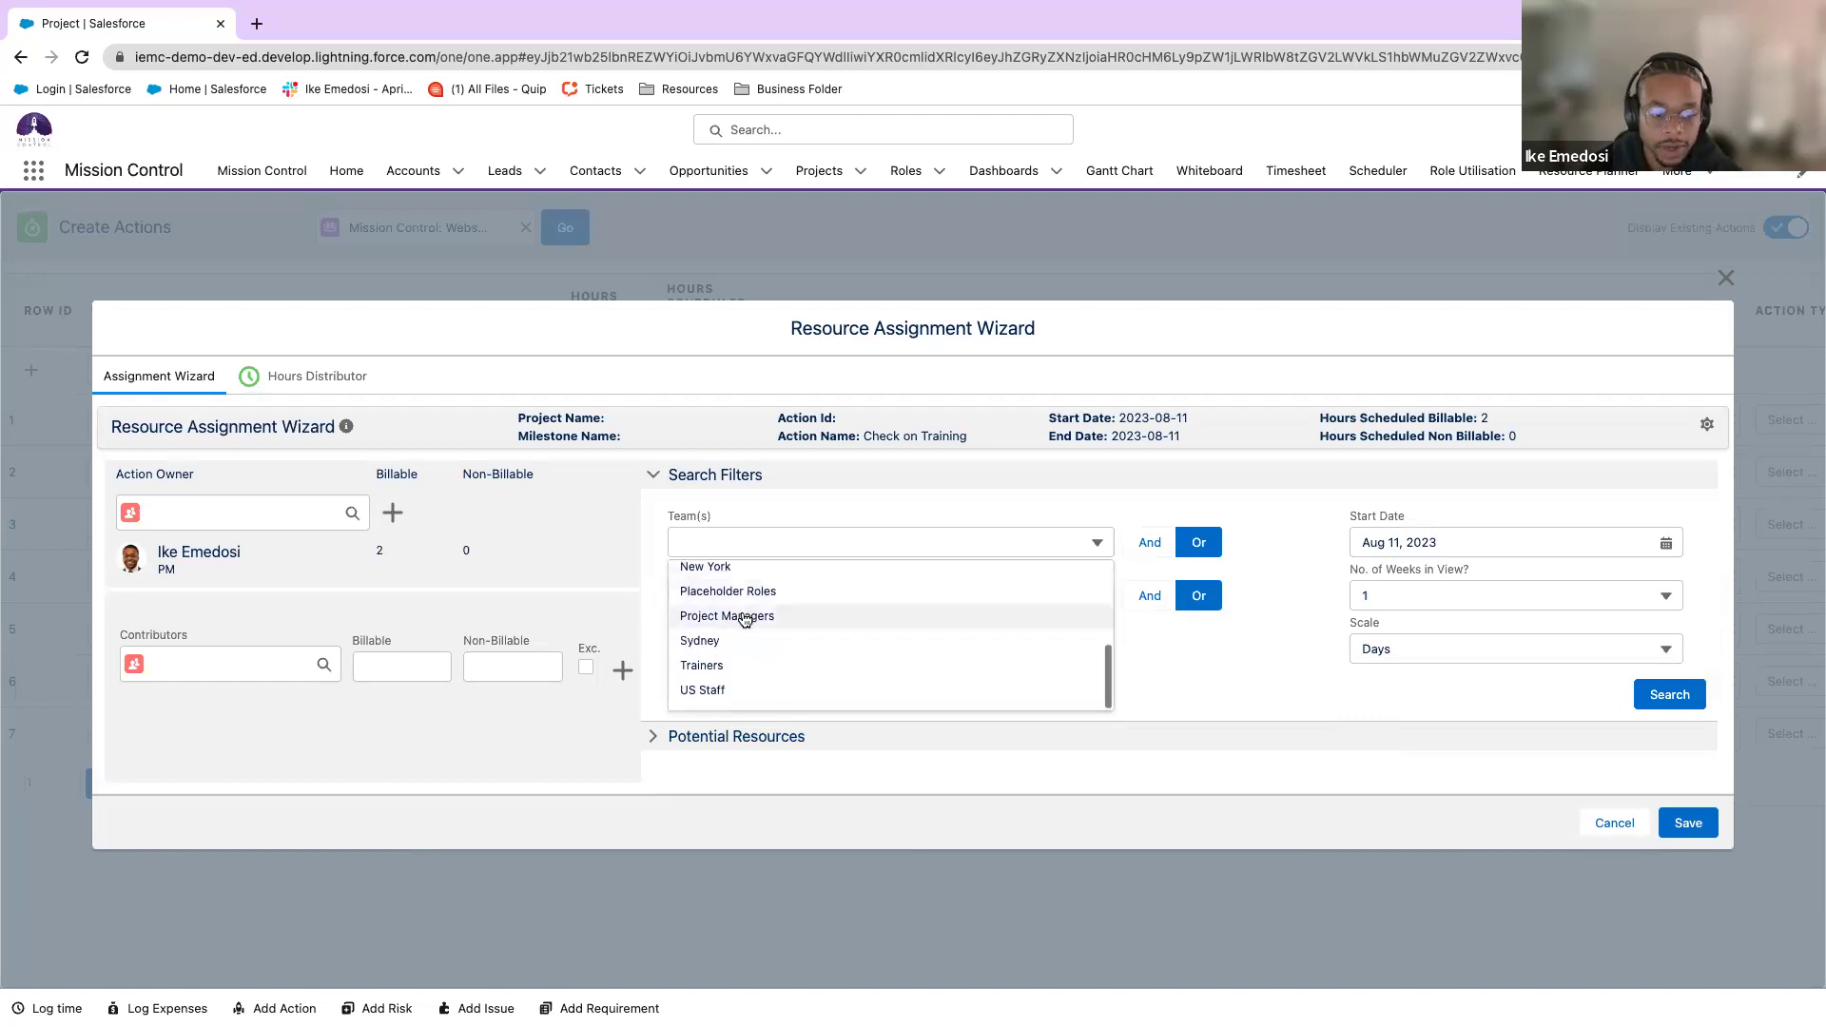
pyautogui.click(737, 663)
# Examine the available skill and skill proficiency options in the resource search filters.
pyautogui.click(761, 607)
pyautogui.scroll(-4, 751, 699)
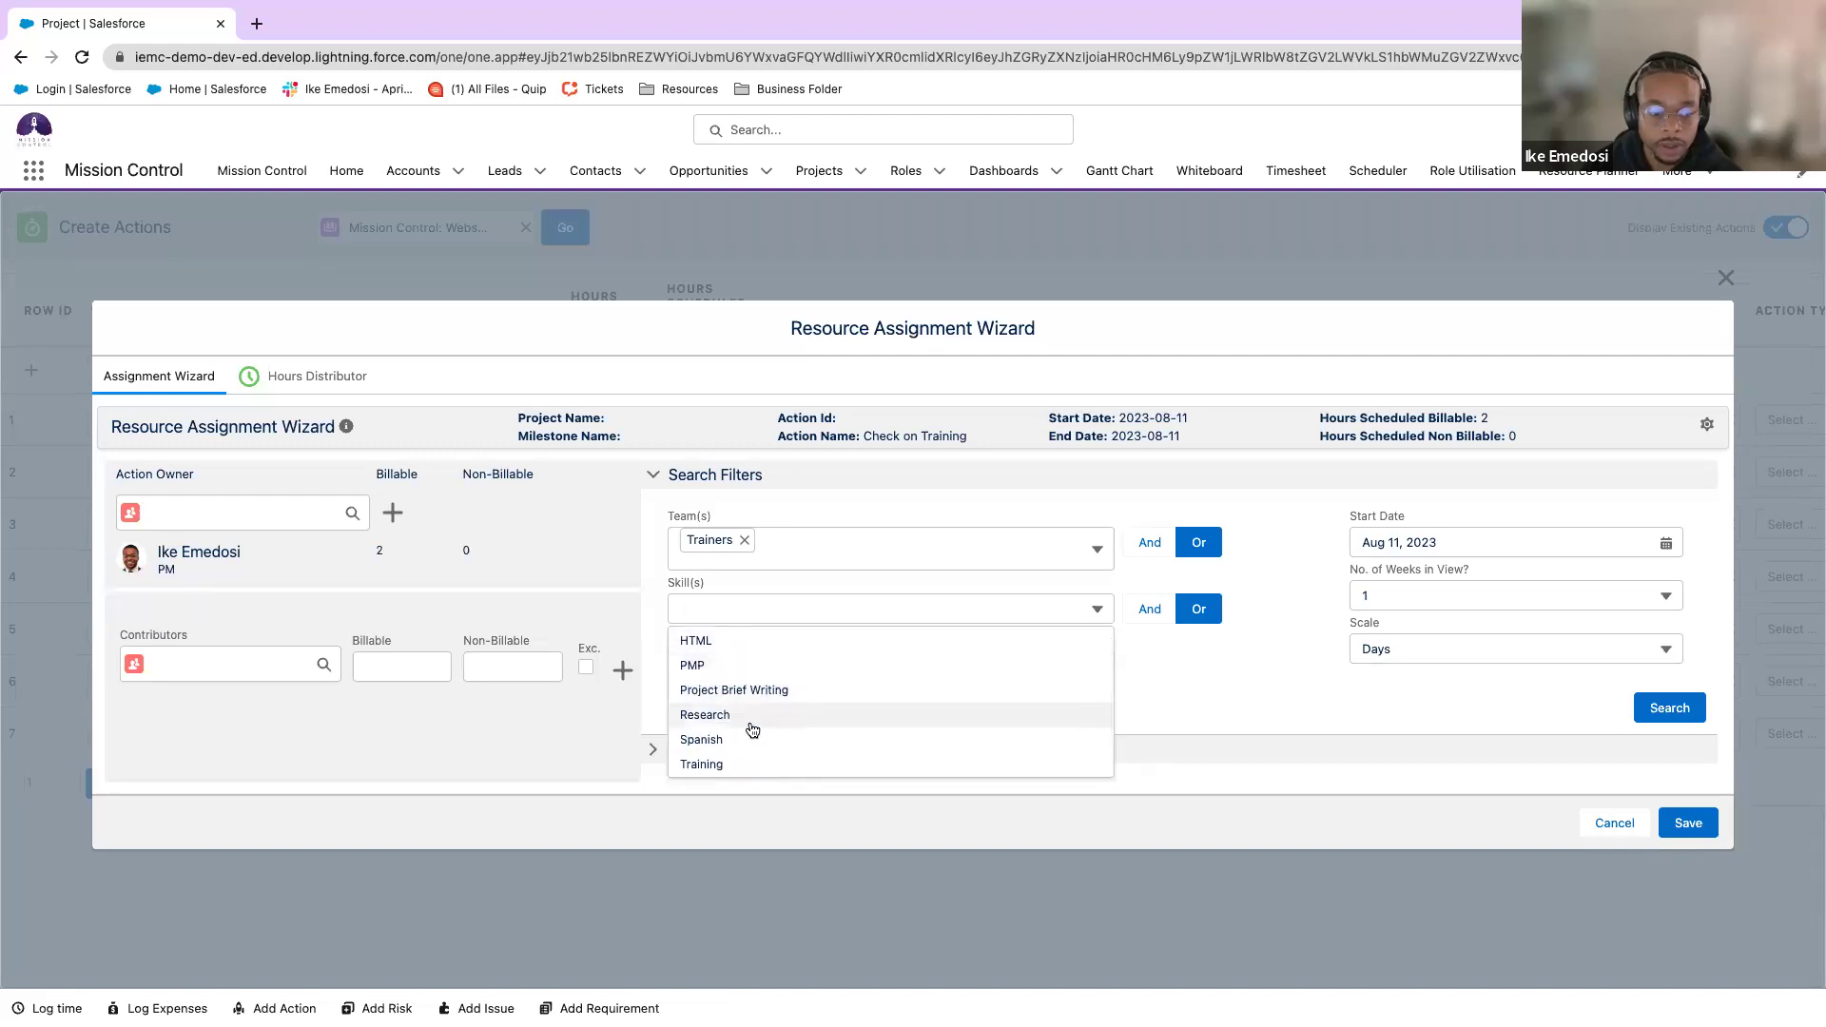
pyautogui.scroll(-2, 751, 722)
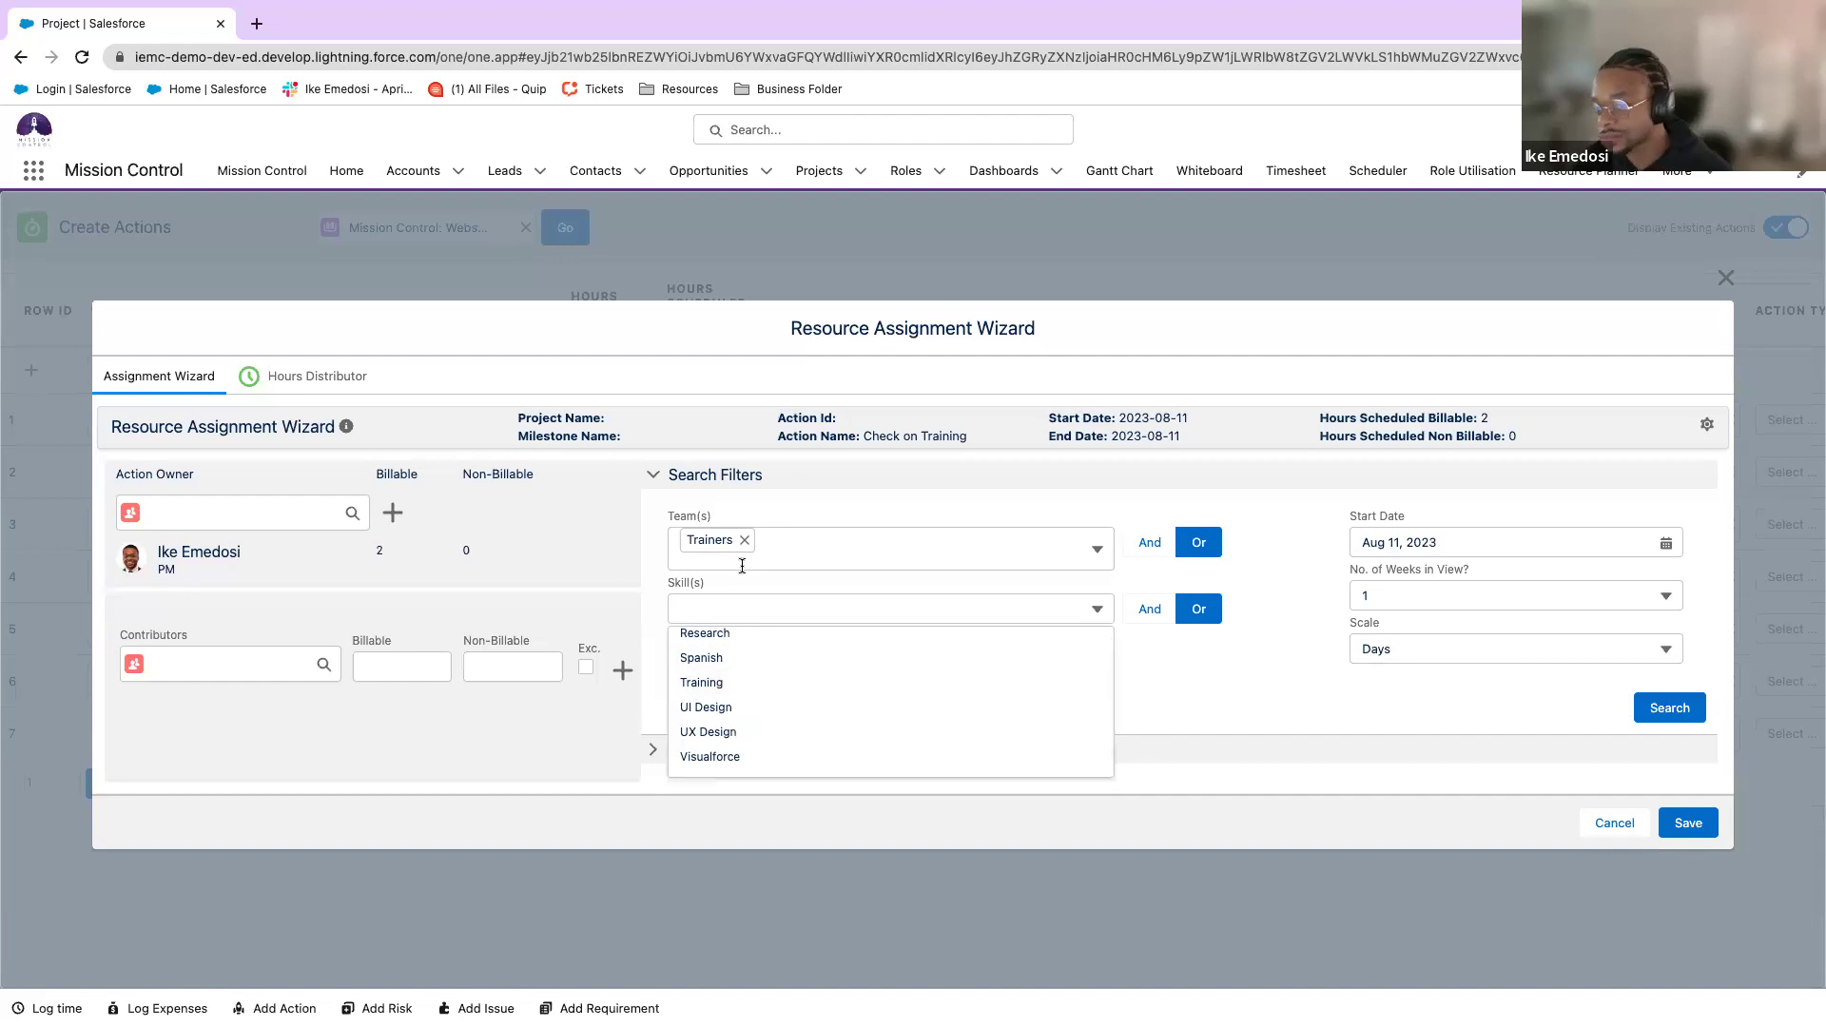
pyautogui.click(1098, 607)
pyautogui.click(875, 665)
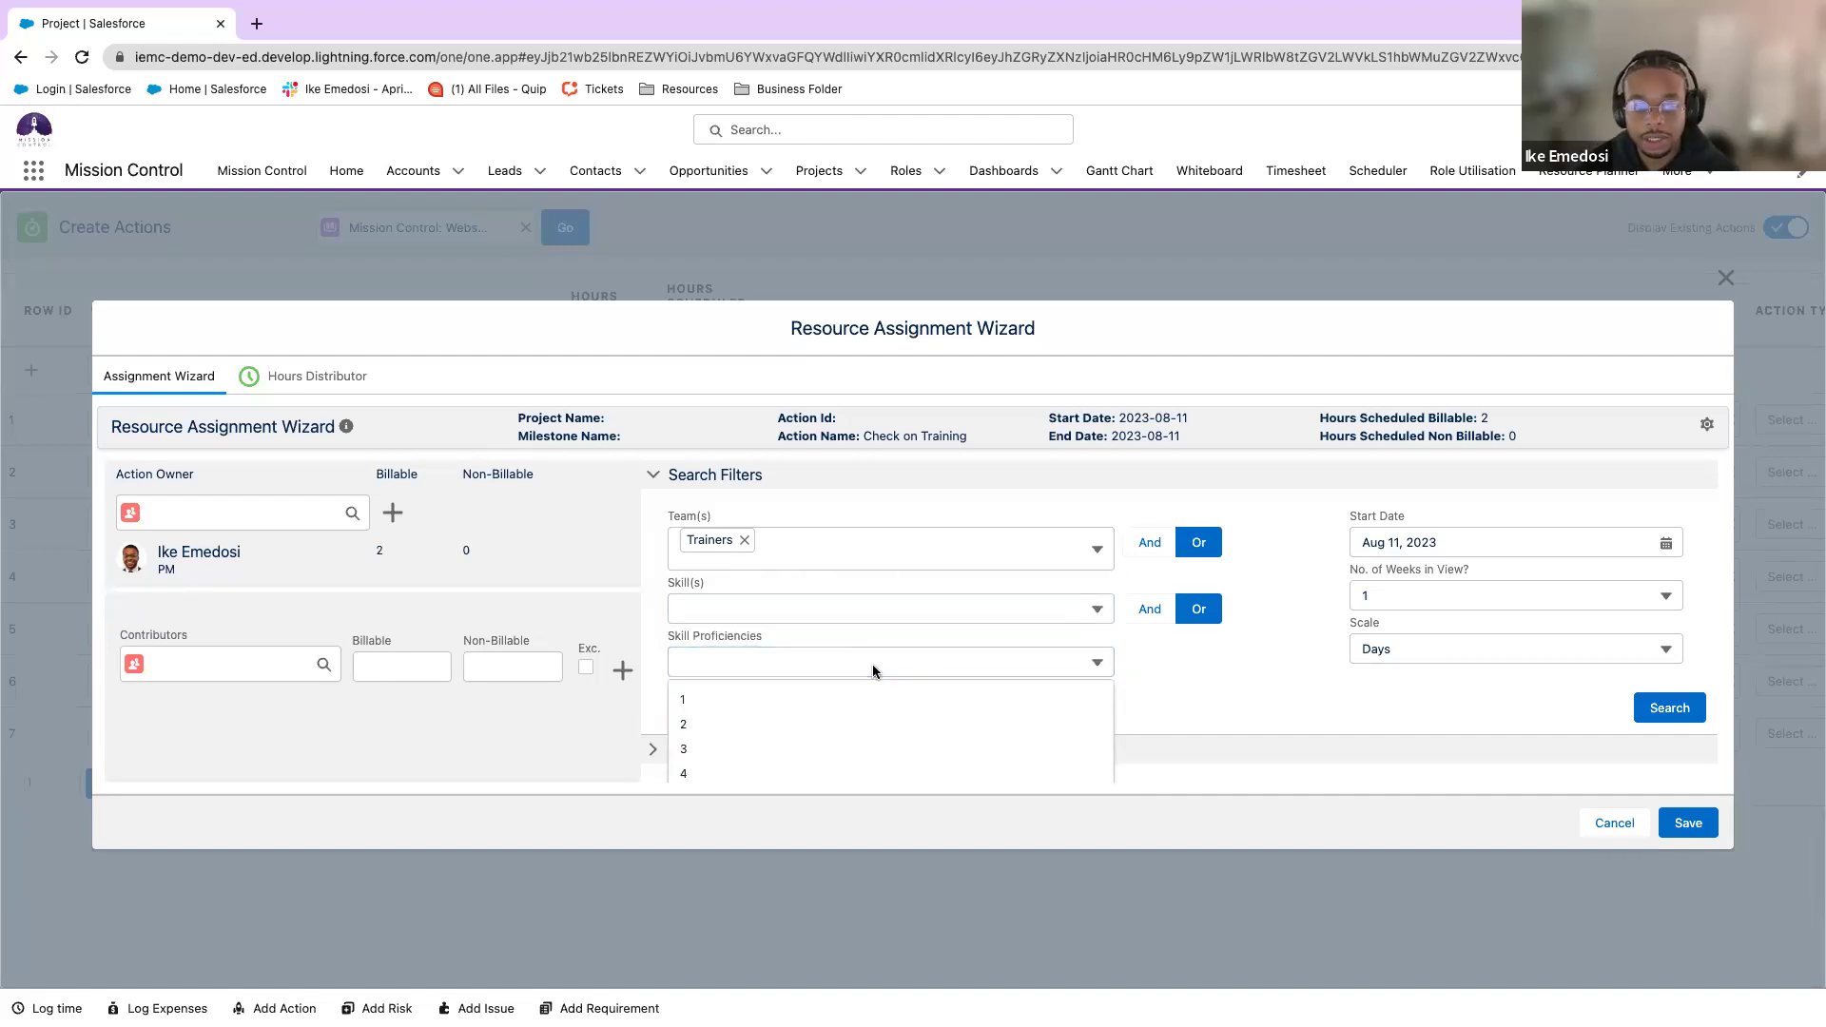
pyautogui.scroll(-1, 865, 732)
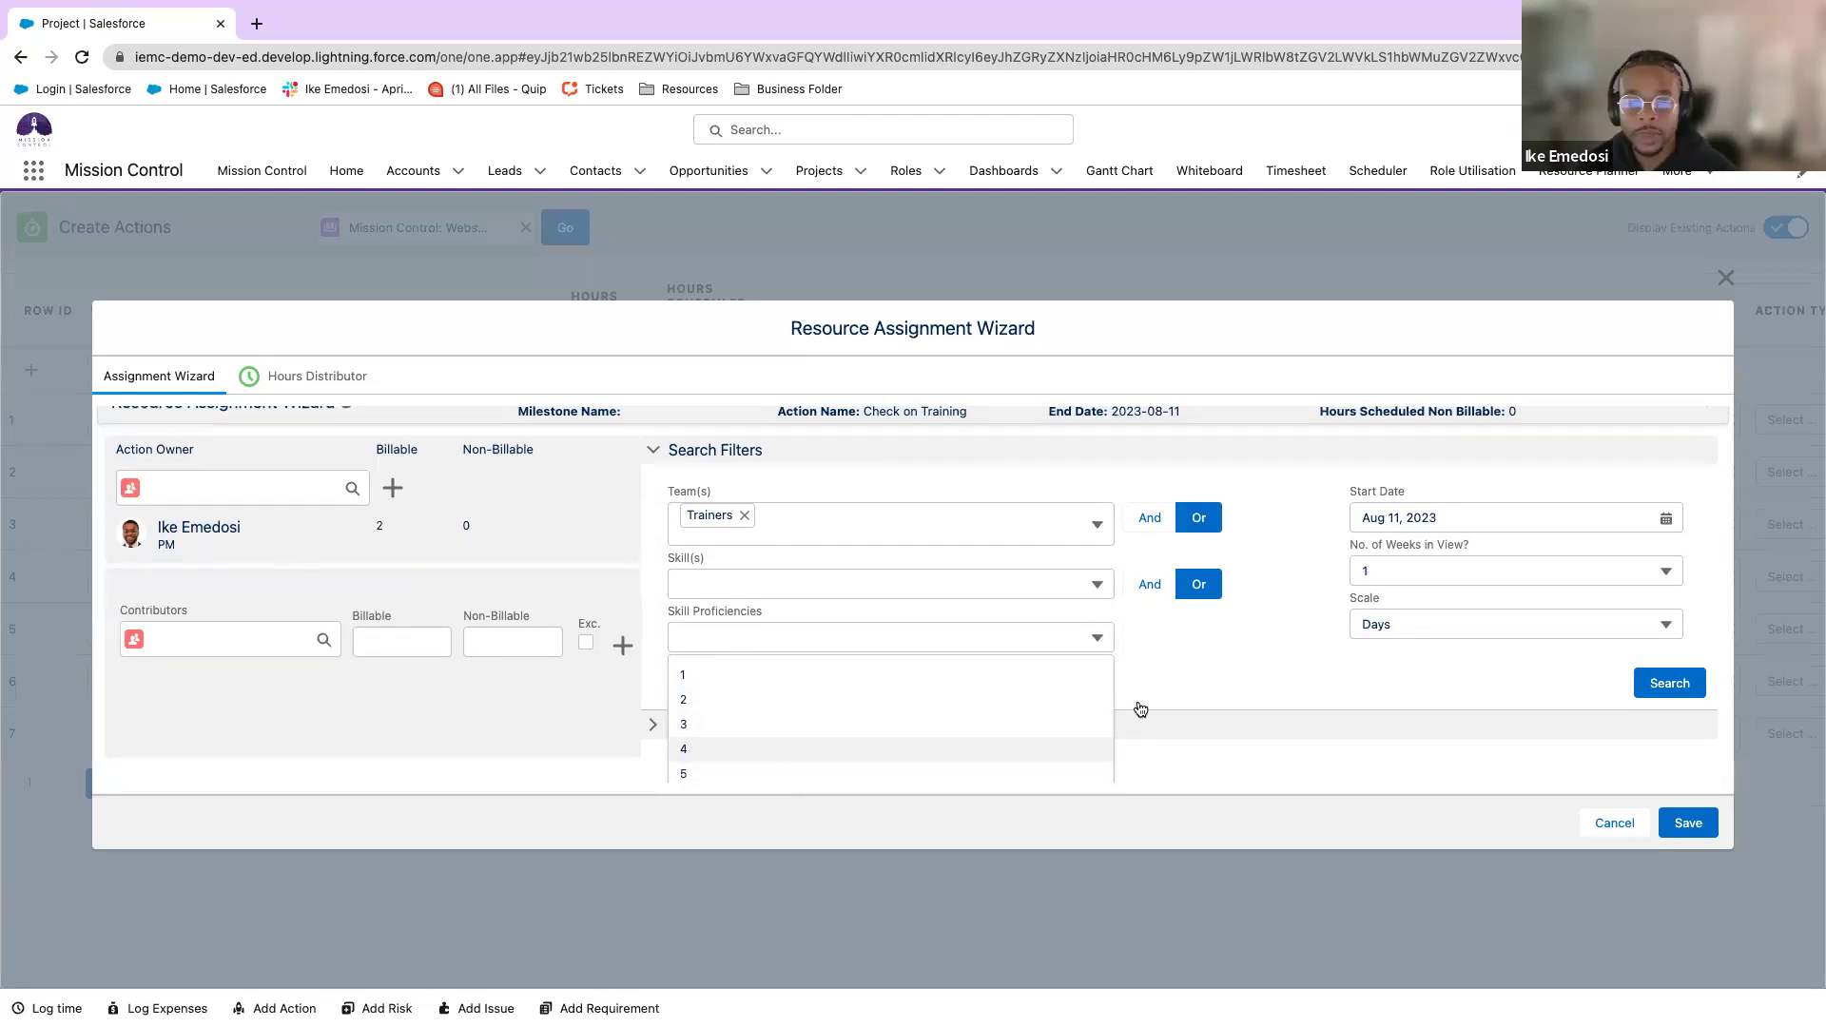
# Search for resources in the Trainers team and make the first listed trainer the action owner of "Check on Training".
pyautogui.click(1169, 684)
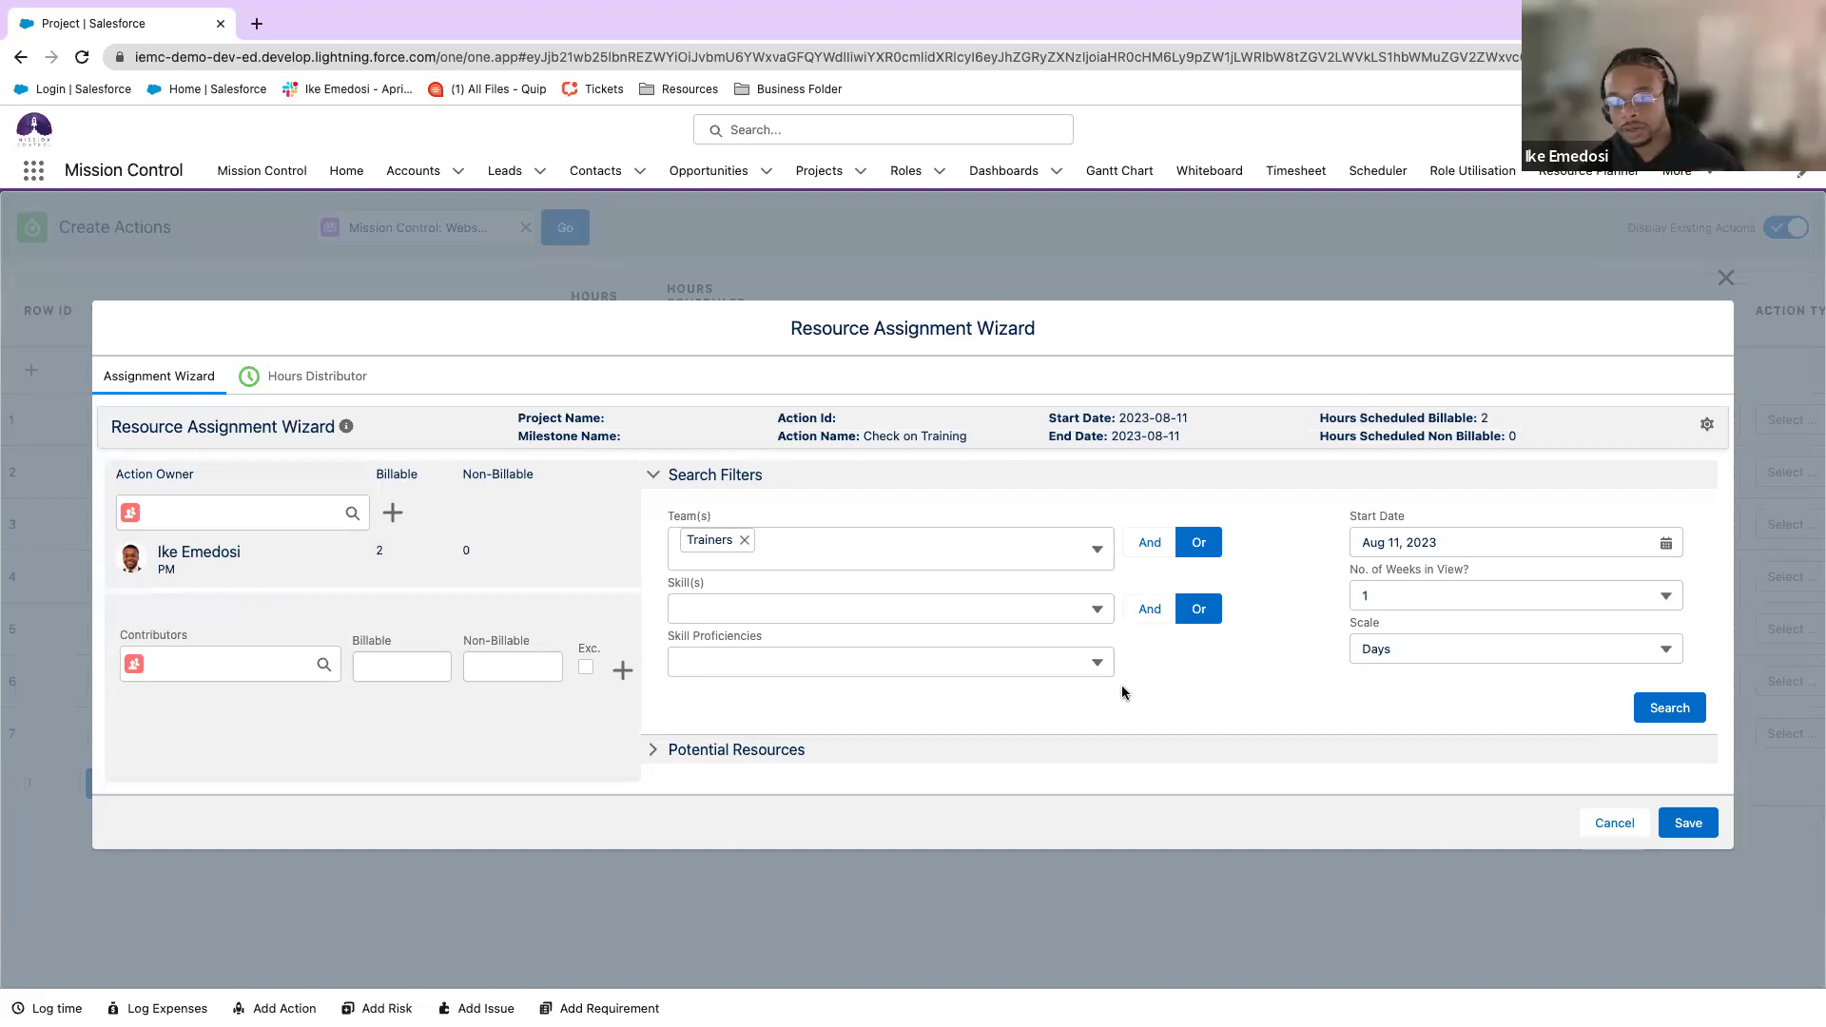
pyautogui.click(1671, 709)
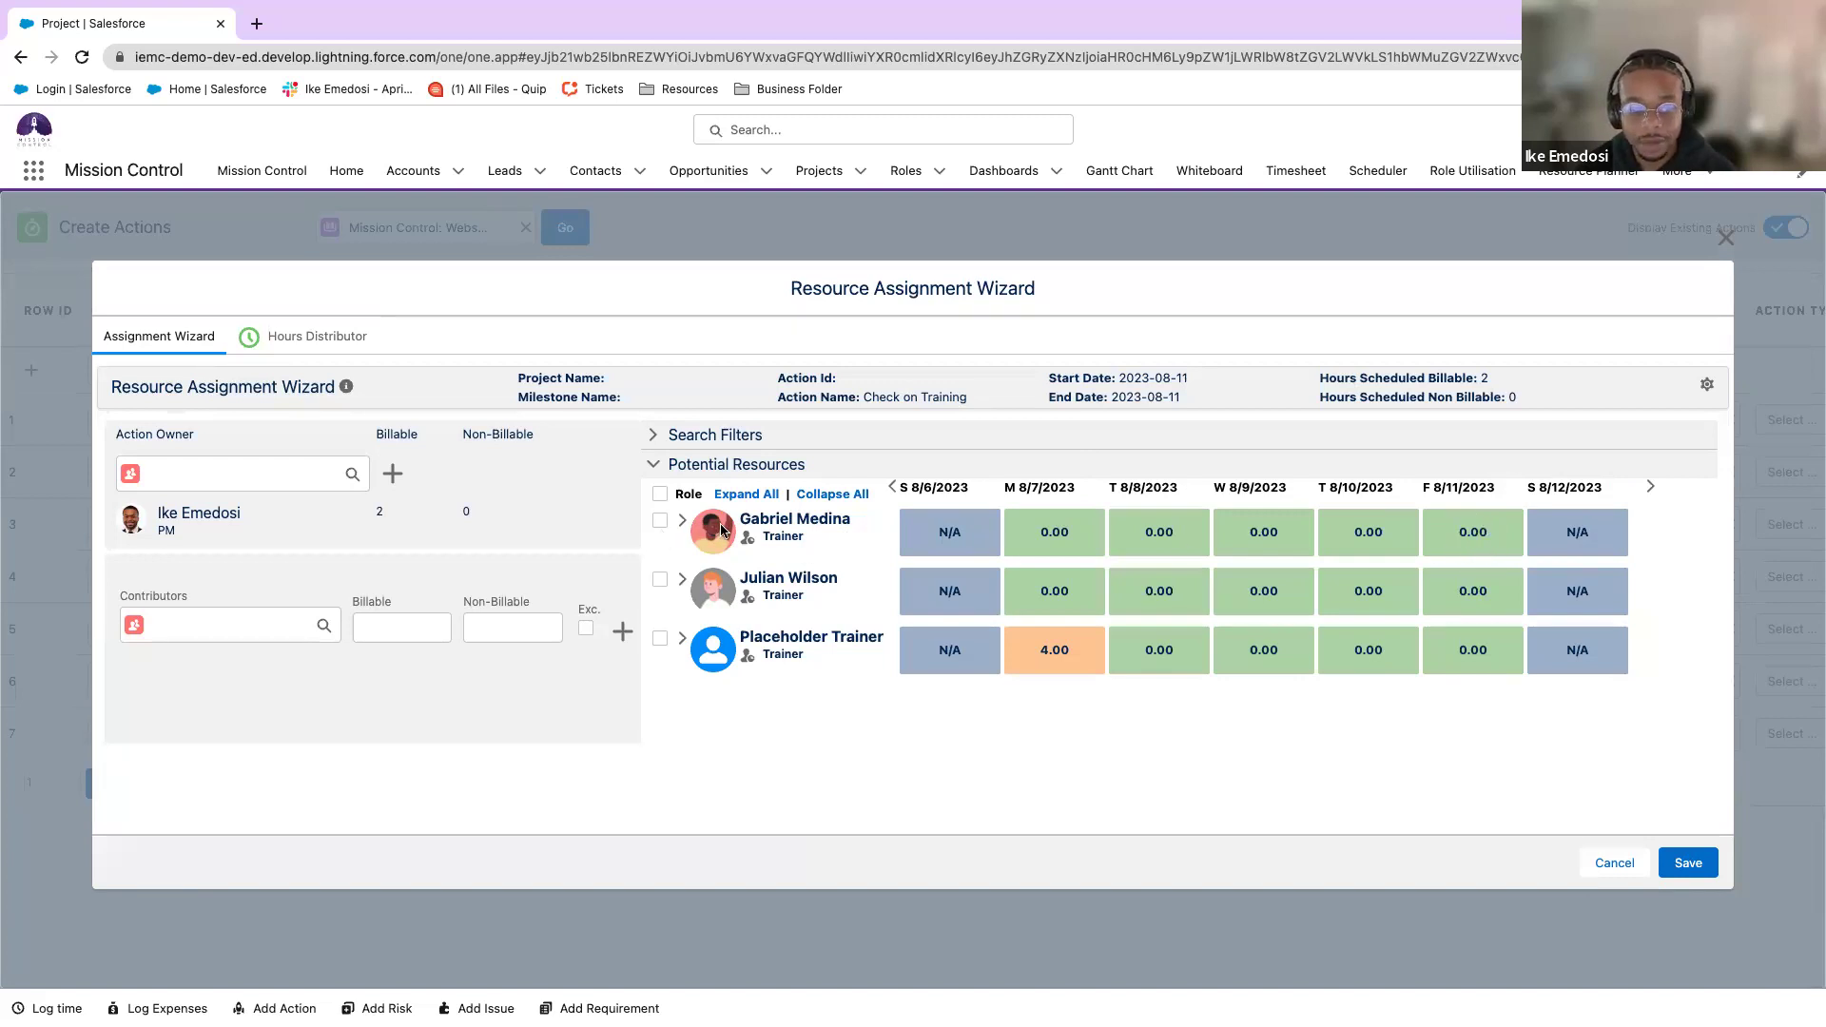
pyautogui.moveTo(719, 530); pyautogui.dragTo(235, 520)
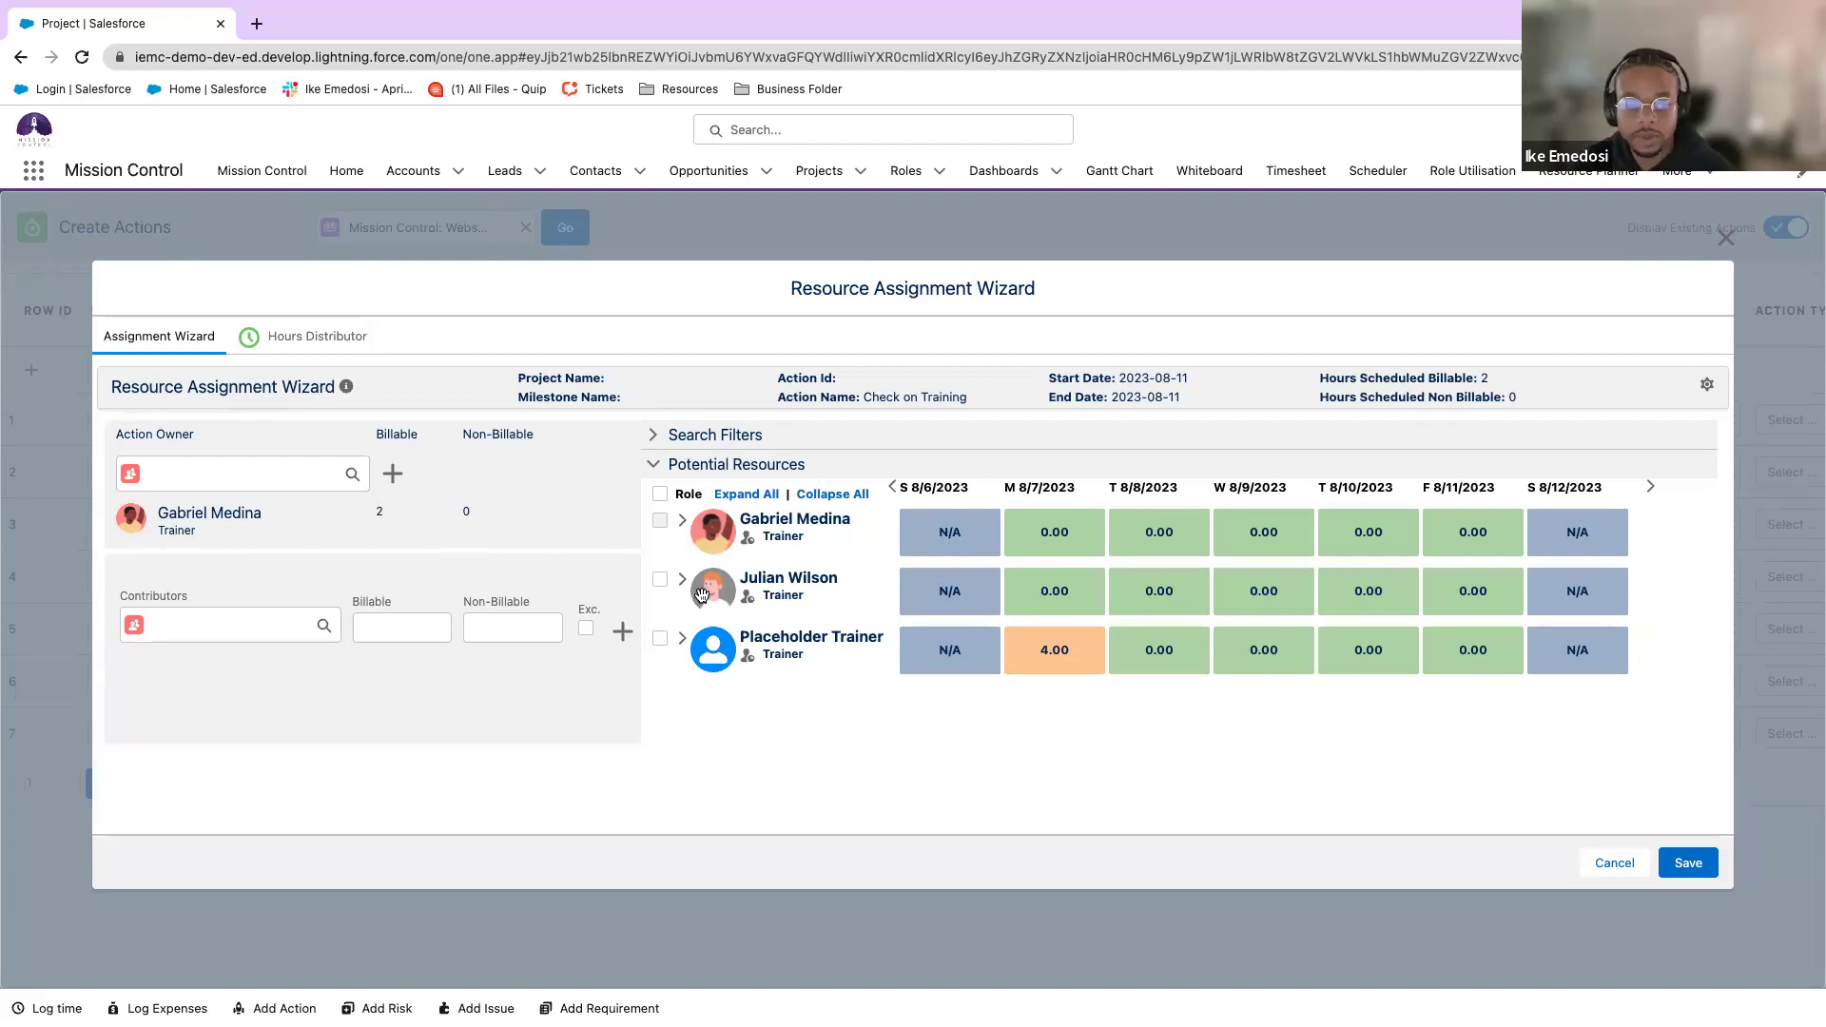
# Add the second listed trainer as a contributor with 1 billable hour and save the resource assignment.
pyautogui.moveTo(715, 595); pyautogui.dragTo(286, 656)
pyautogui.click(376, 691)
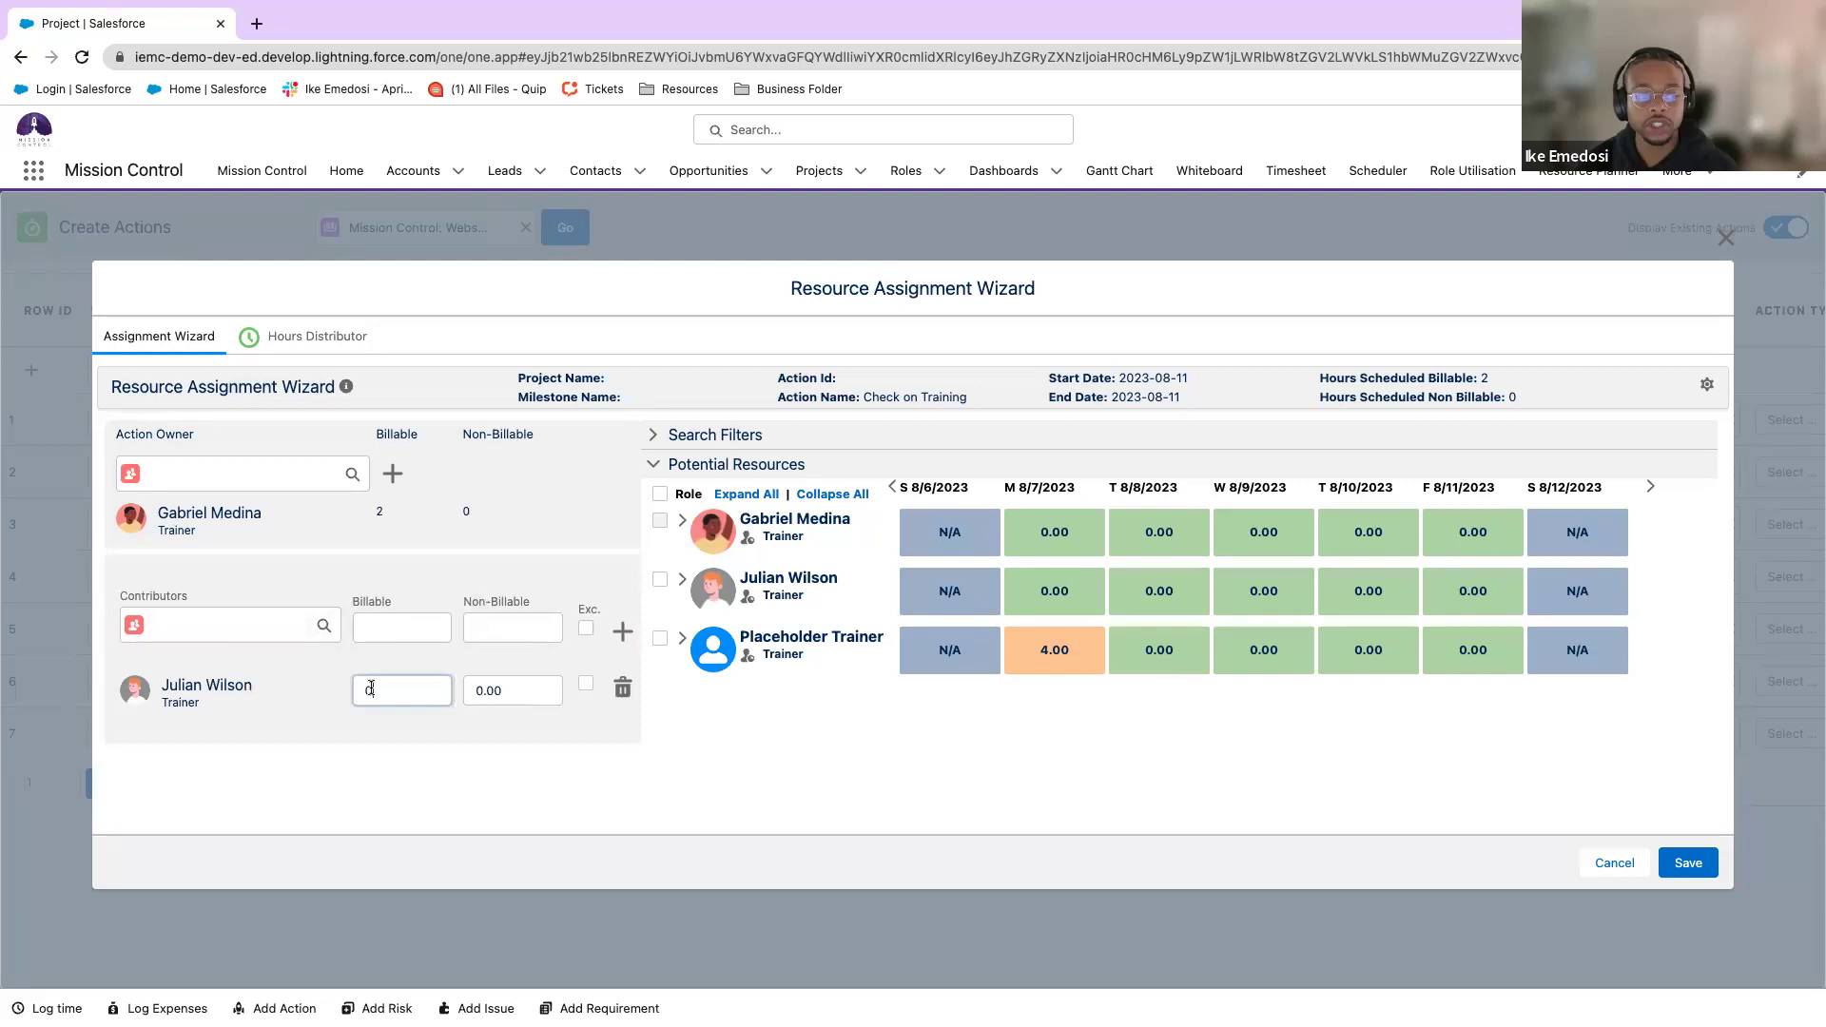
pyautogui.press('BackSpace')
pyautogui.write('1')
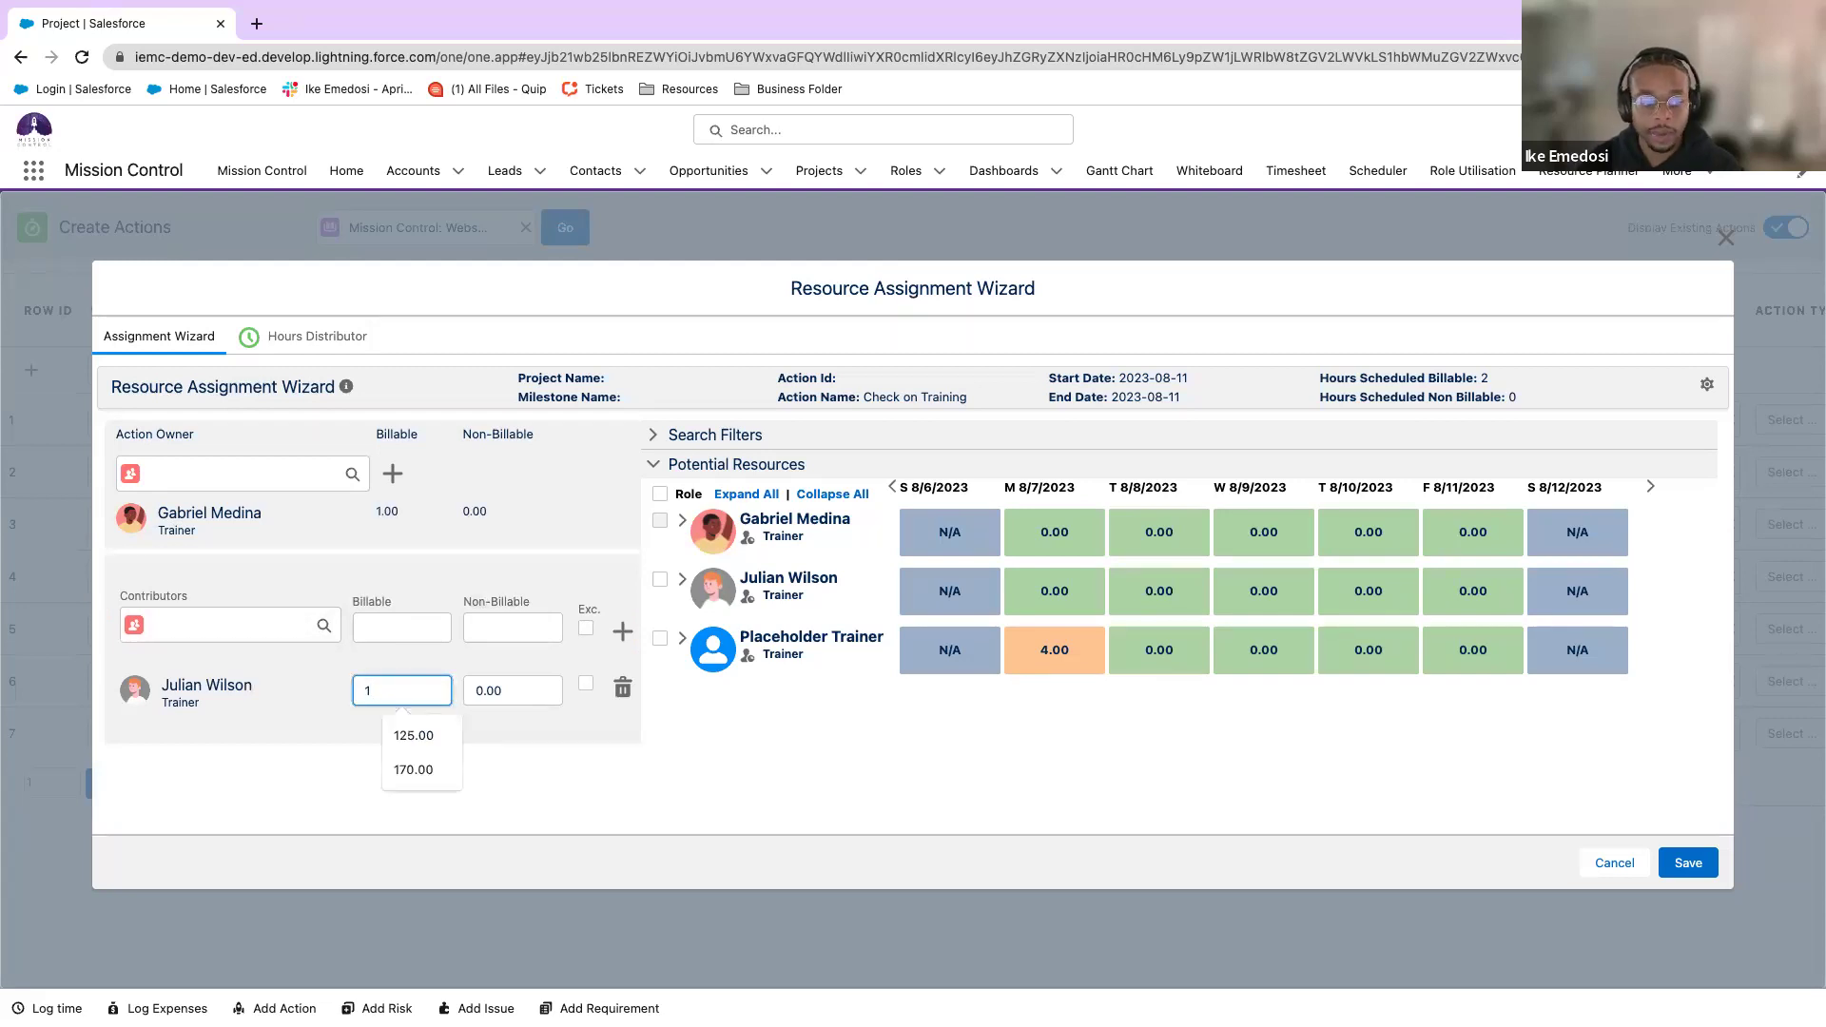
pyautogui.click(531, 738)
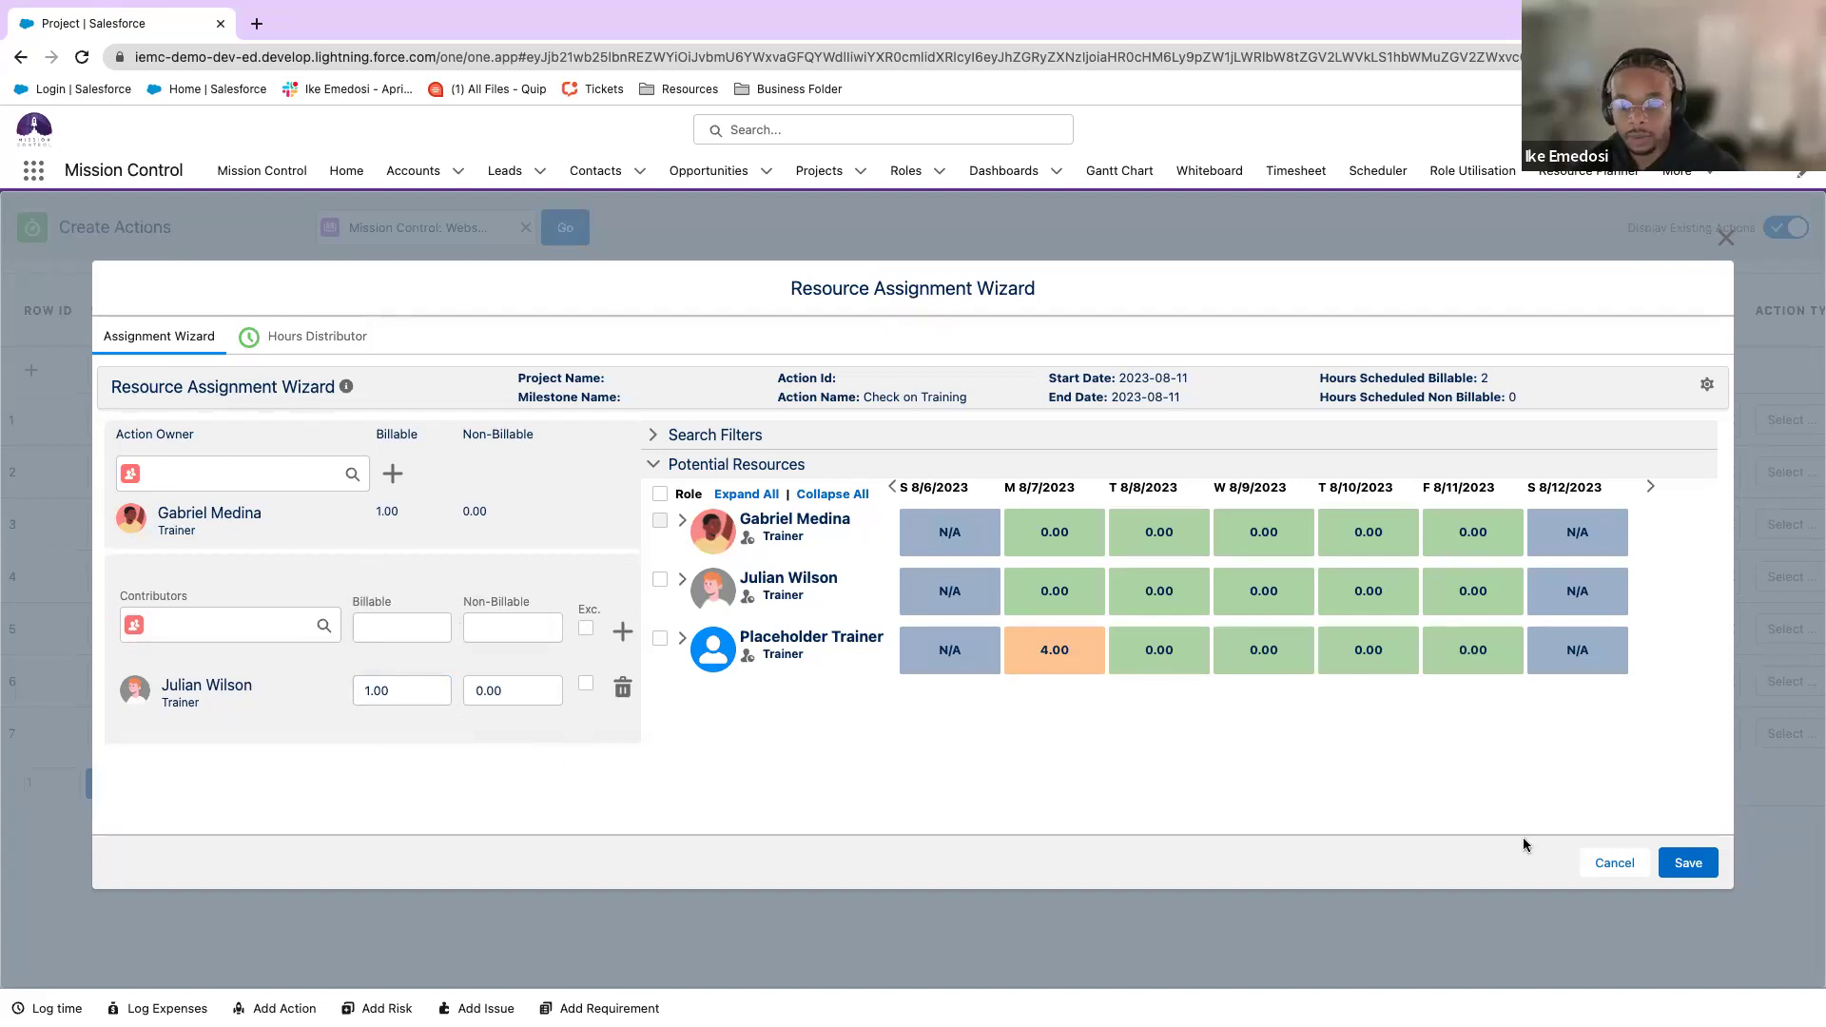
pyautogui.click(1686, 863)
# Set the budget item of the "Check on Training" action to Deliver and save the project's actions.
pyautogui.click(1651, 733)
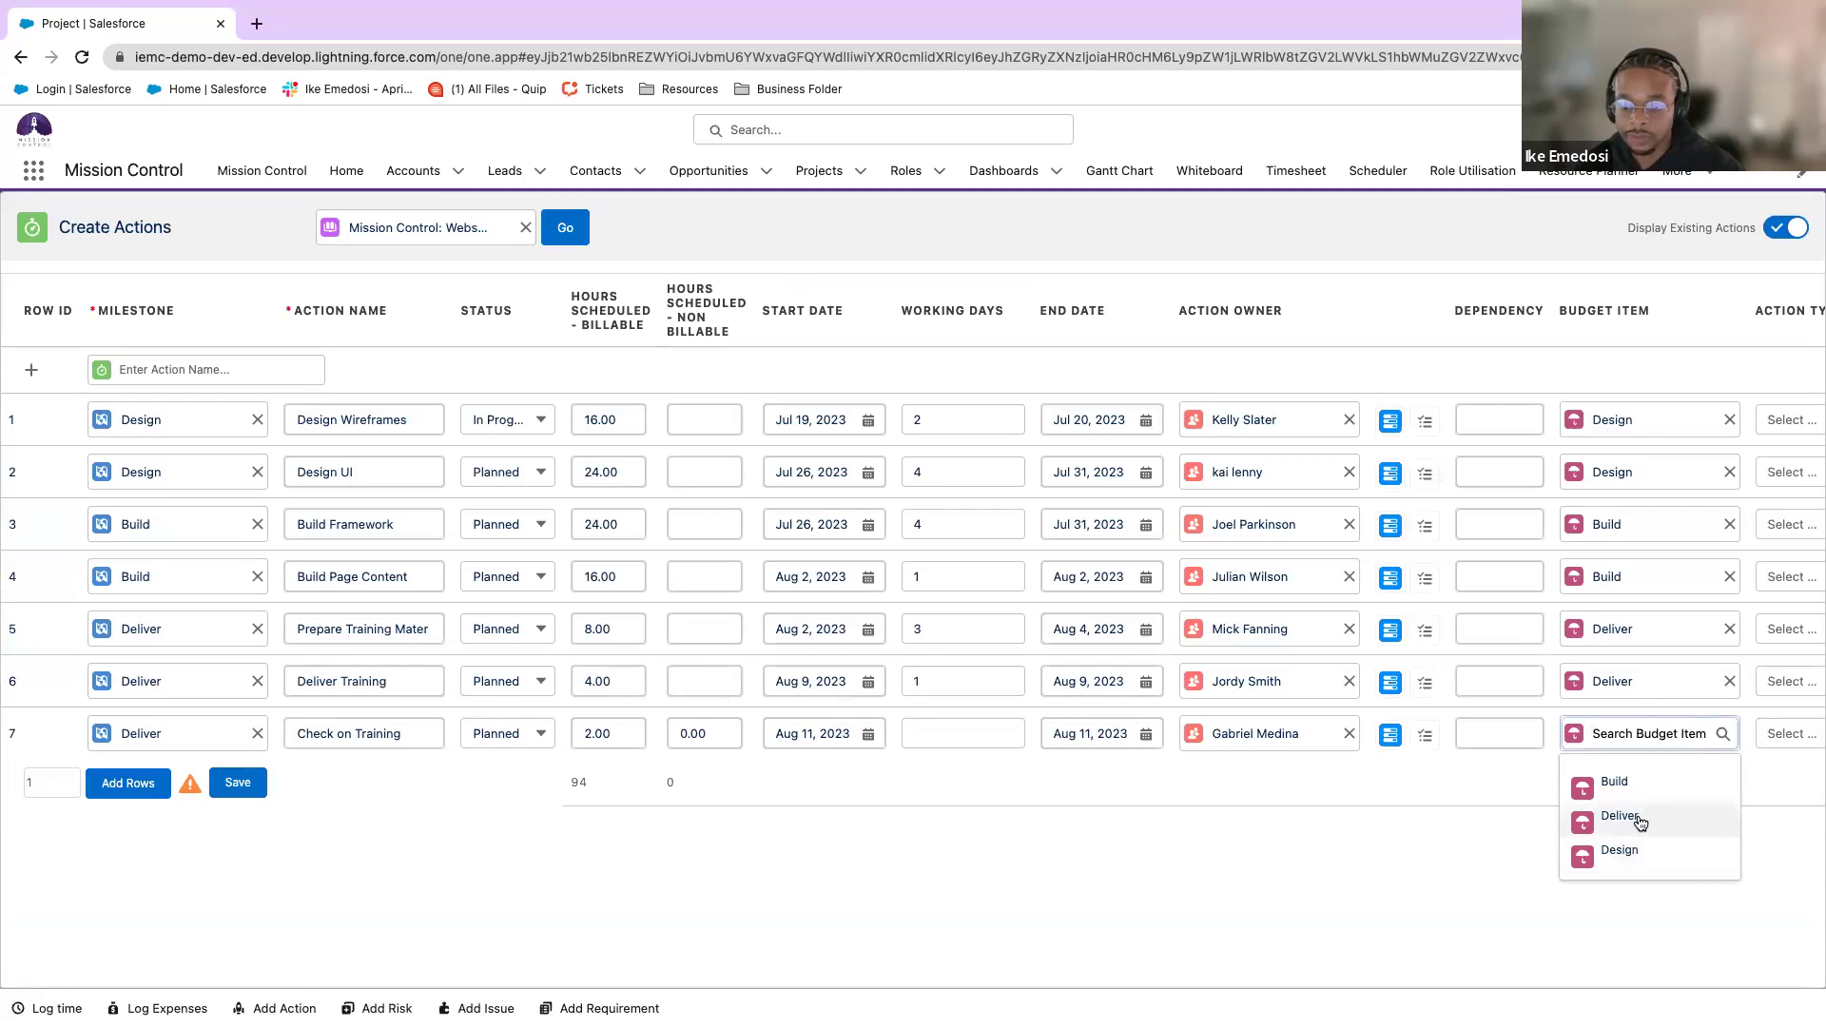
pyautogui.click(1636, 815)
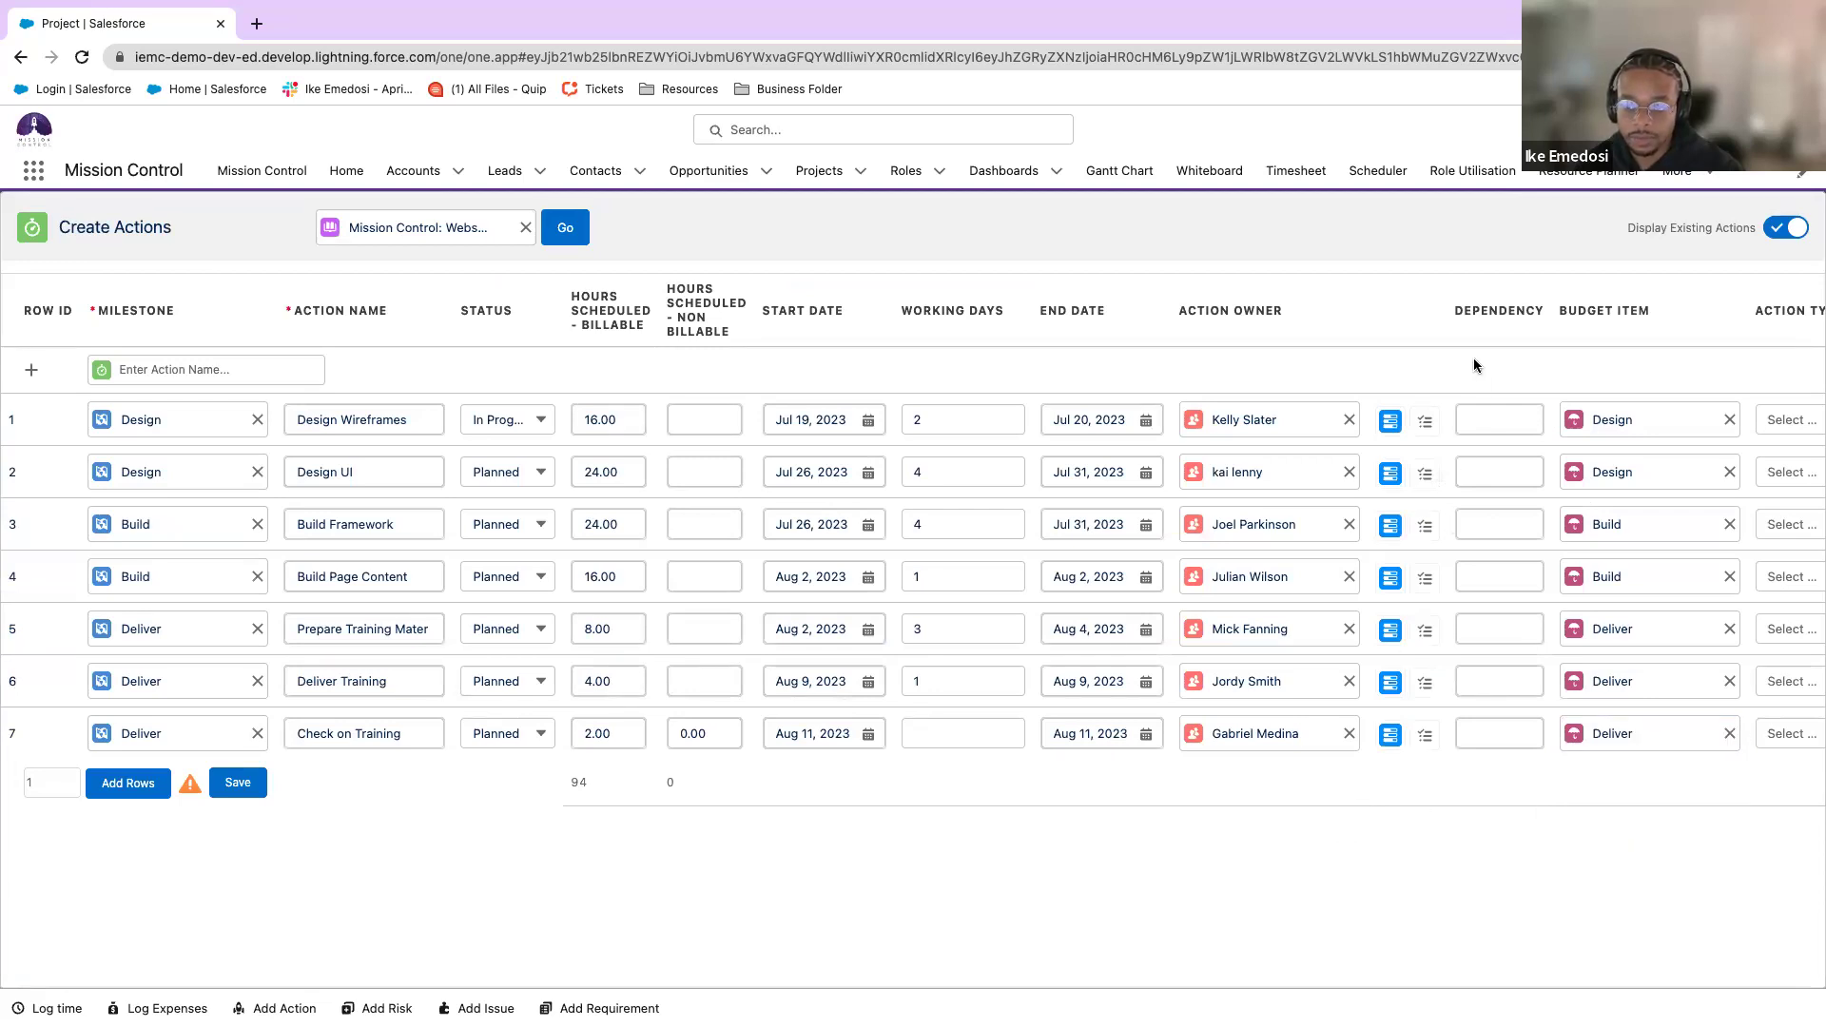
pyautogui.click(238, 783)
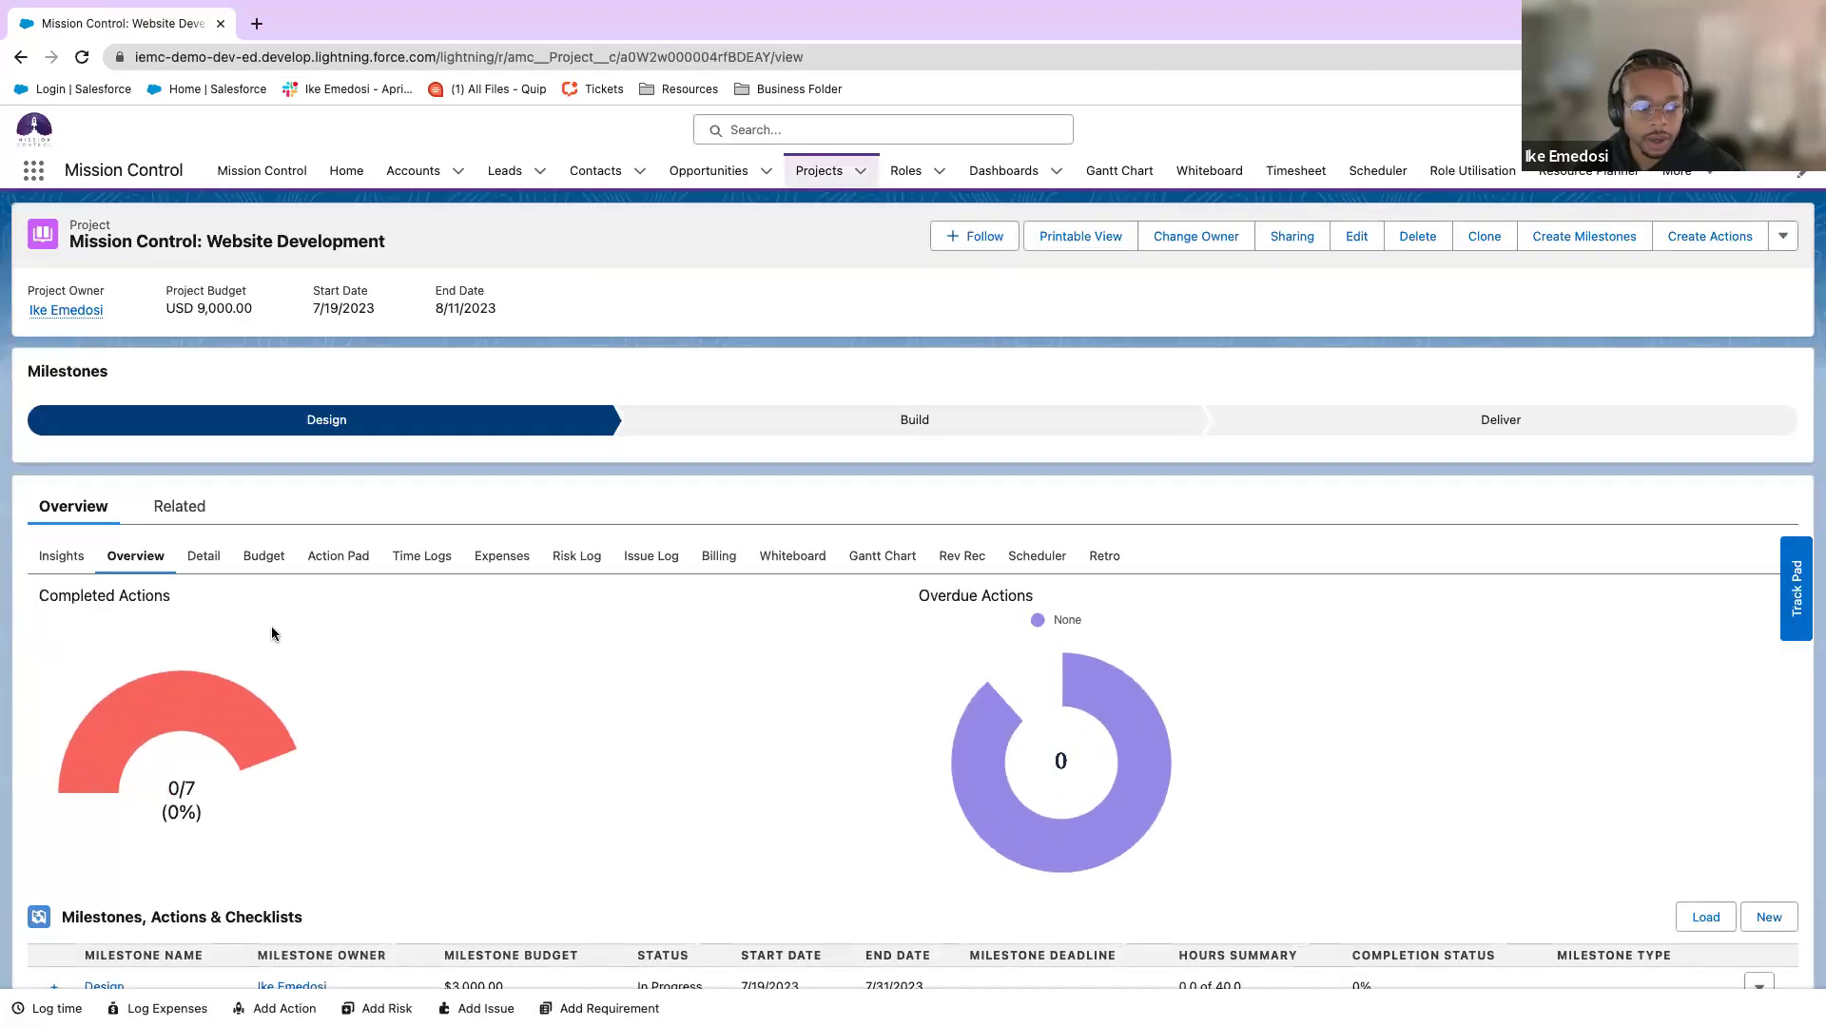
# Review the Deliver milestone's actions in the project overview and collapse the milestone again.
pyautogui.scroll(-3, 287, 637)
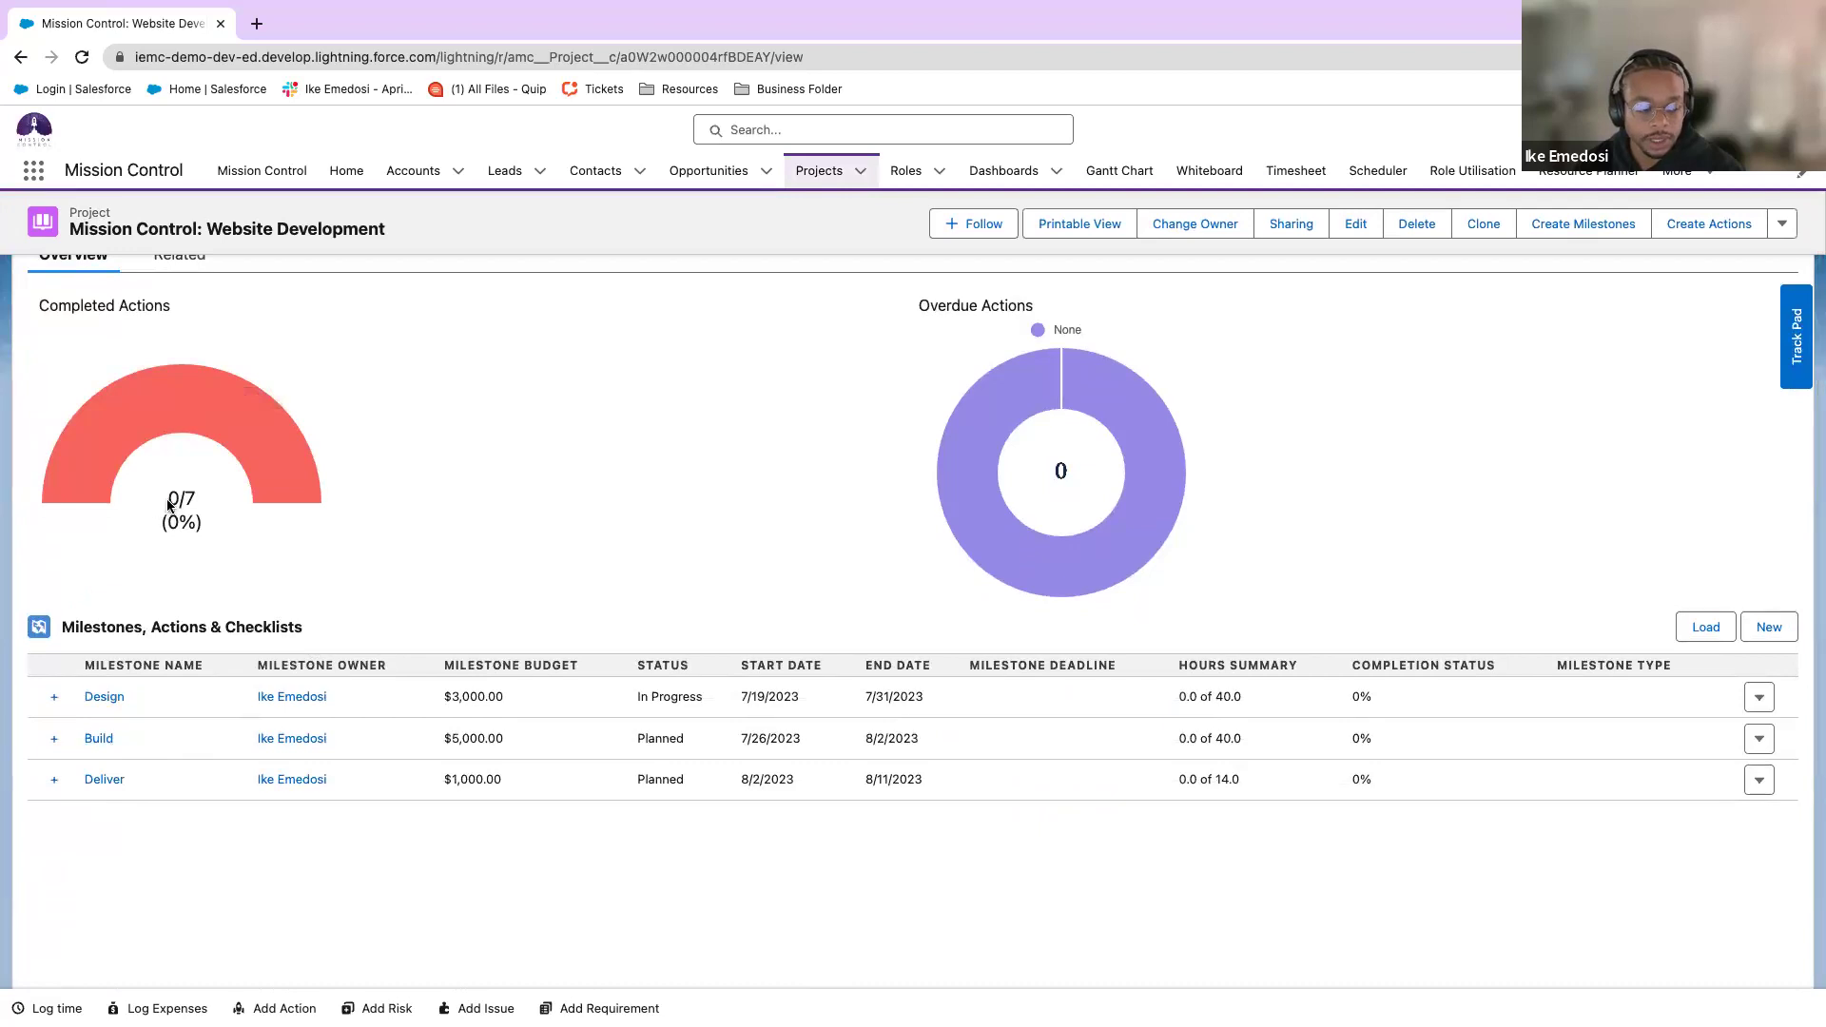
pyautogui.click(54, 779)
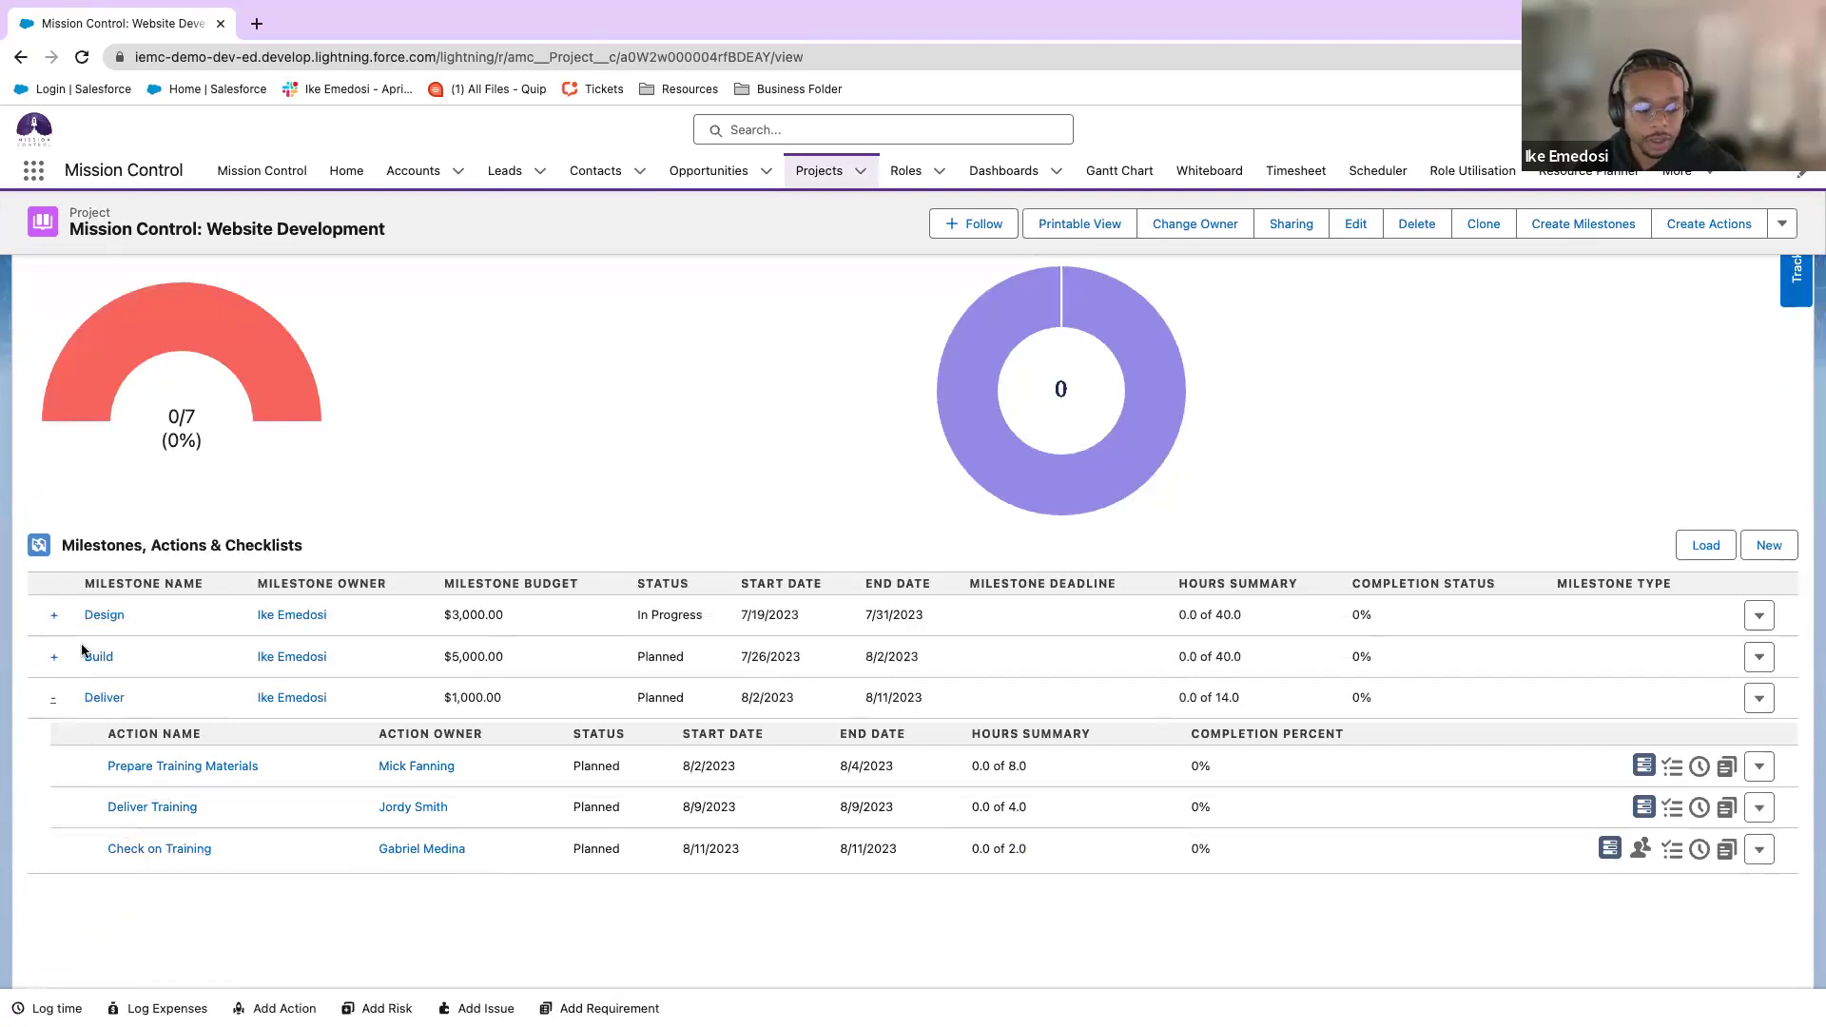
pyautogui.click(54, 698)
pyautogui.scroll(5, 173, 645)
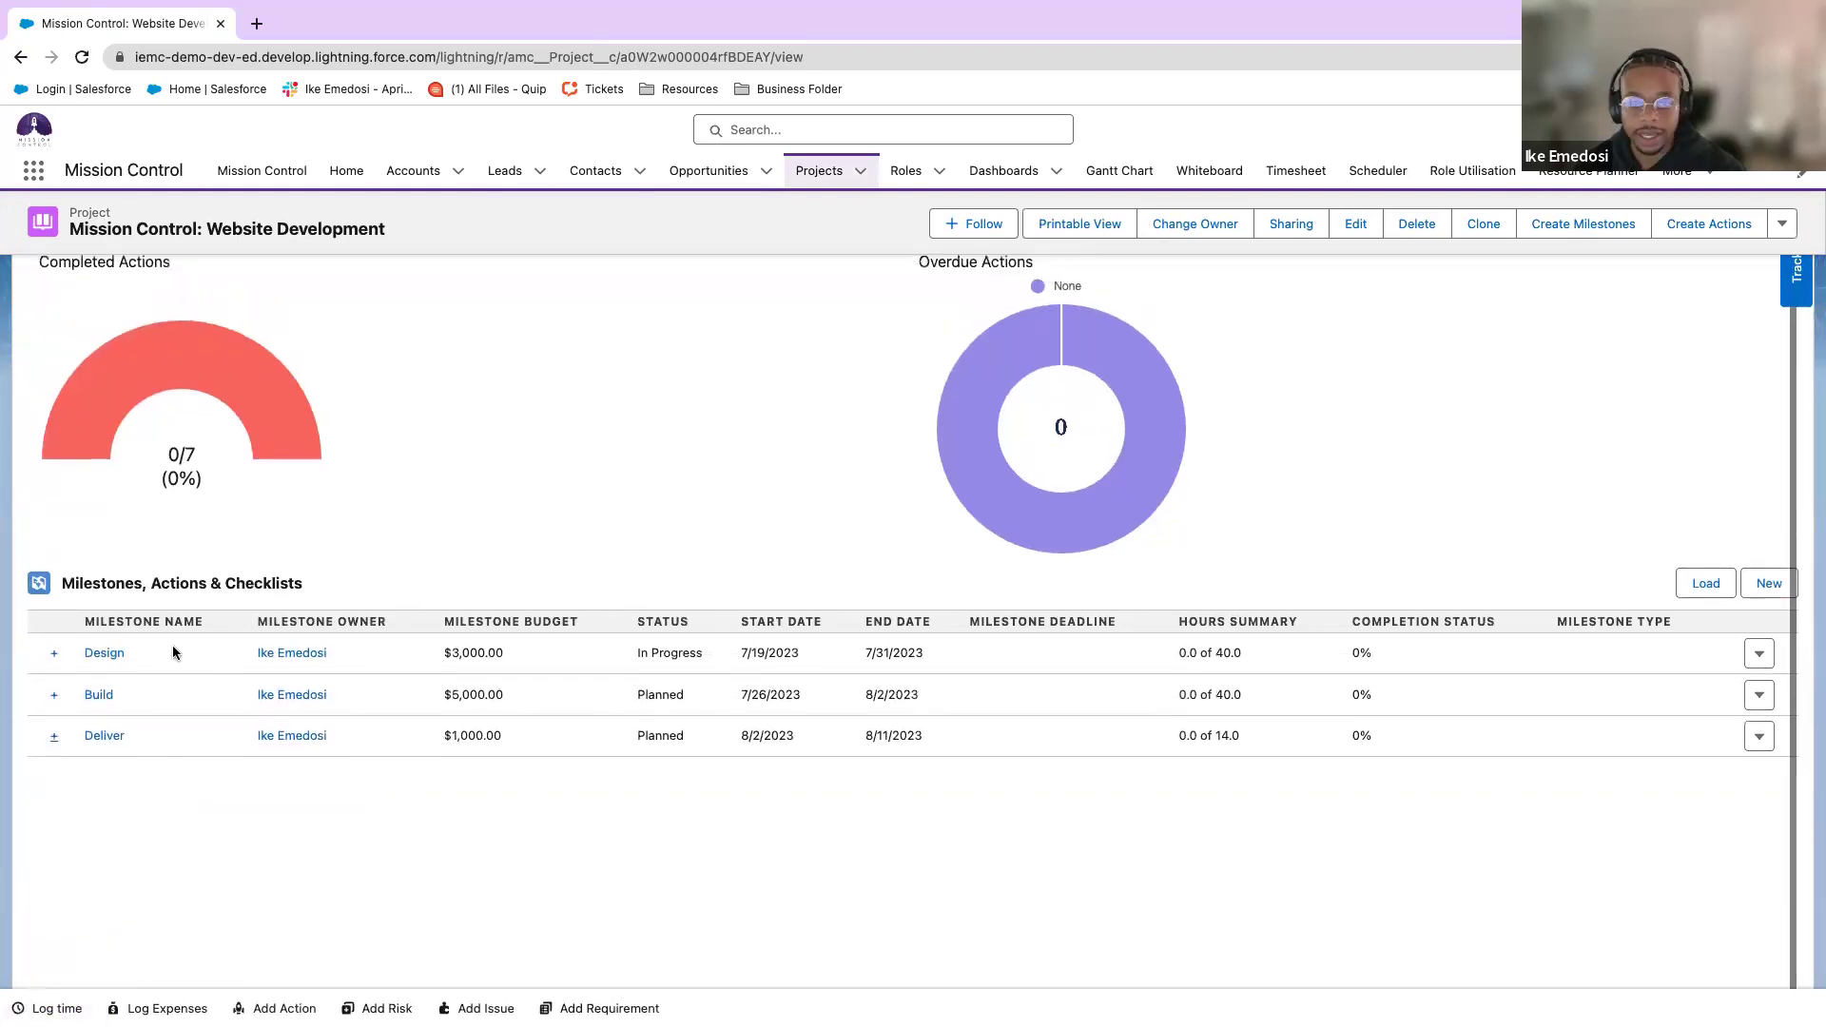
pyautogui.scroll(-1, 184, 656)
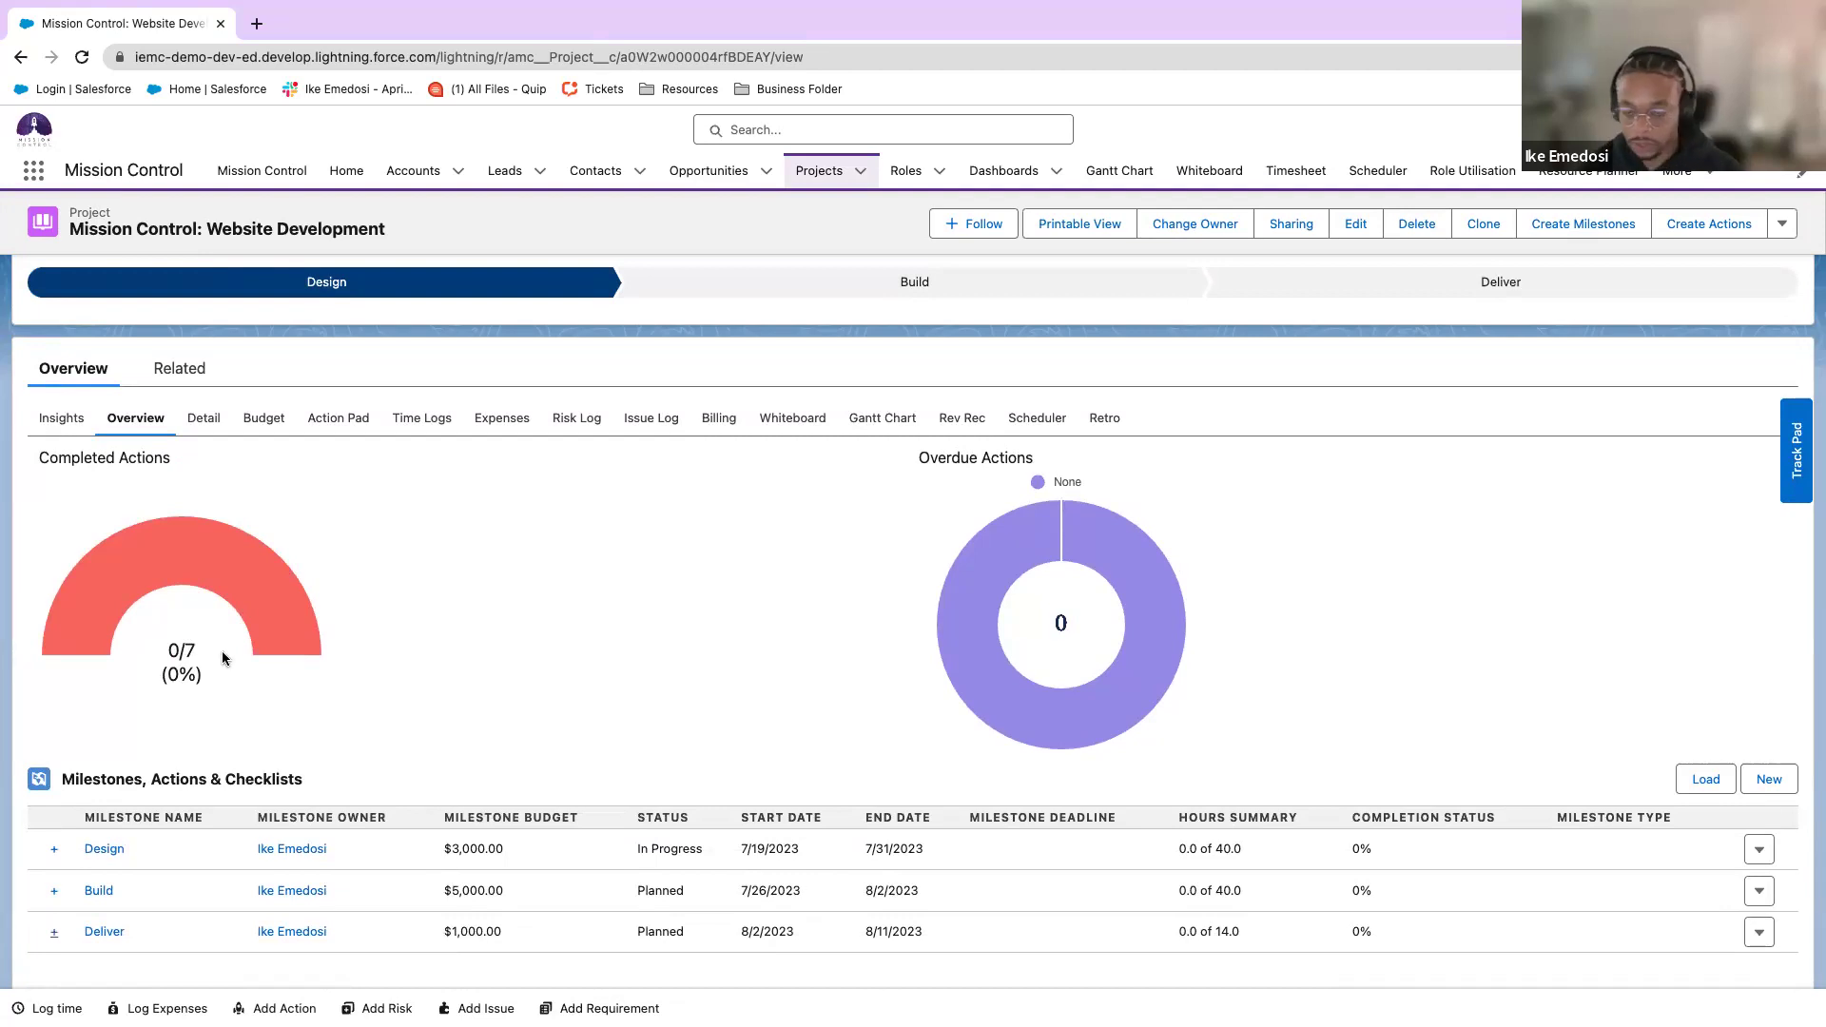
# Examine the project's Insights, including budget, completed and overdue actions, risk summary, CPI, SPI, billable, hours, P&L and invoices.
pyautogui.moveTo(225, 568)
pyautogui.click(62, 417)
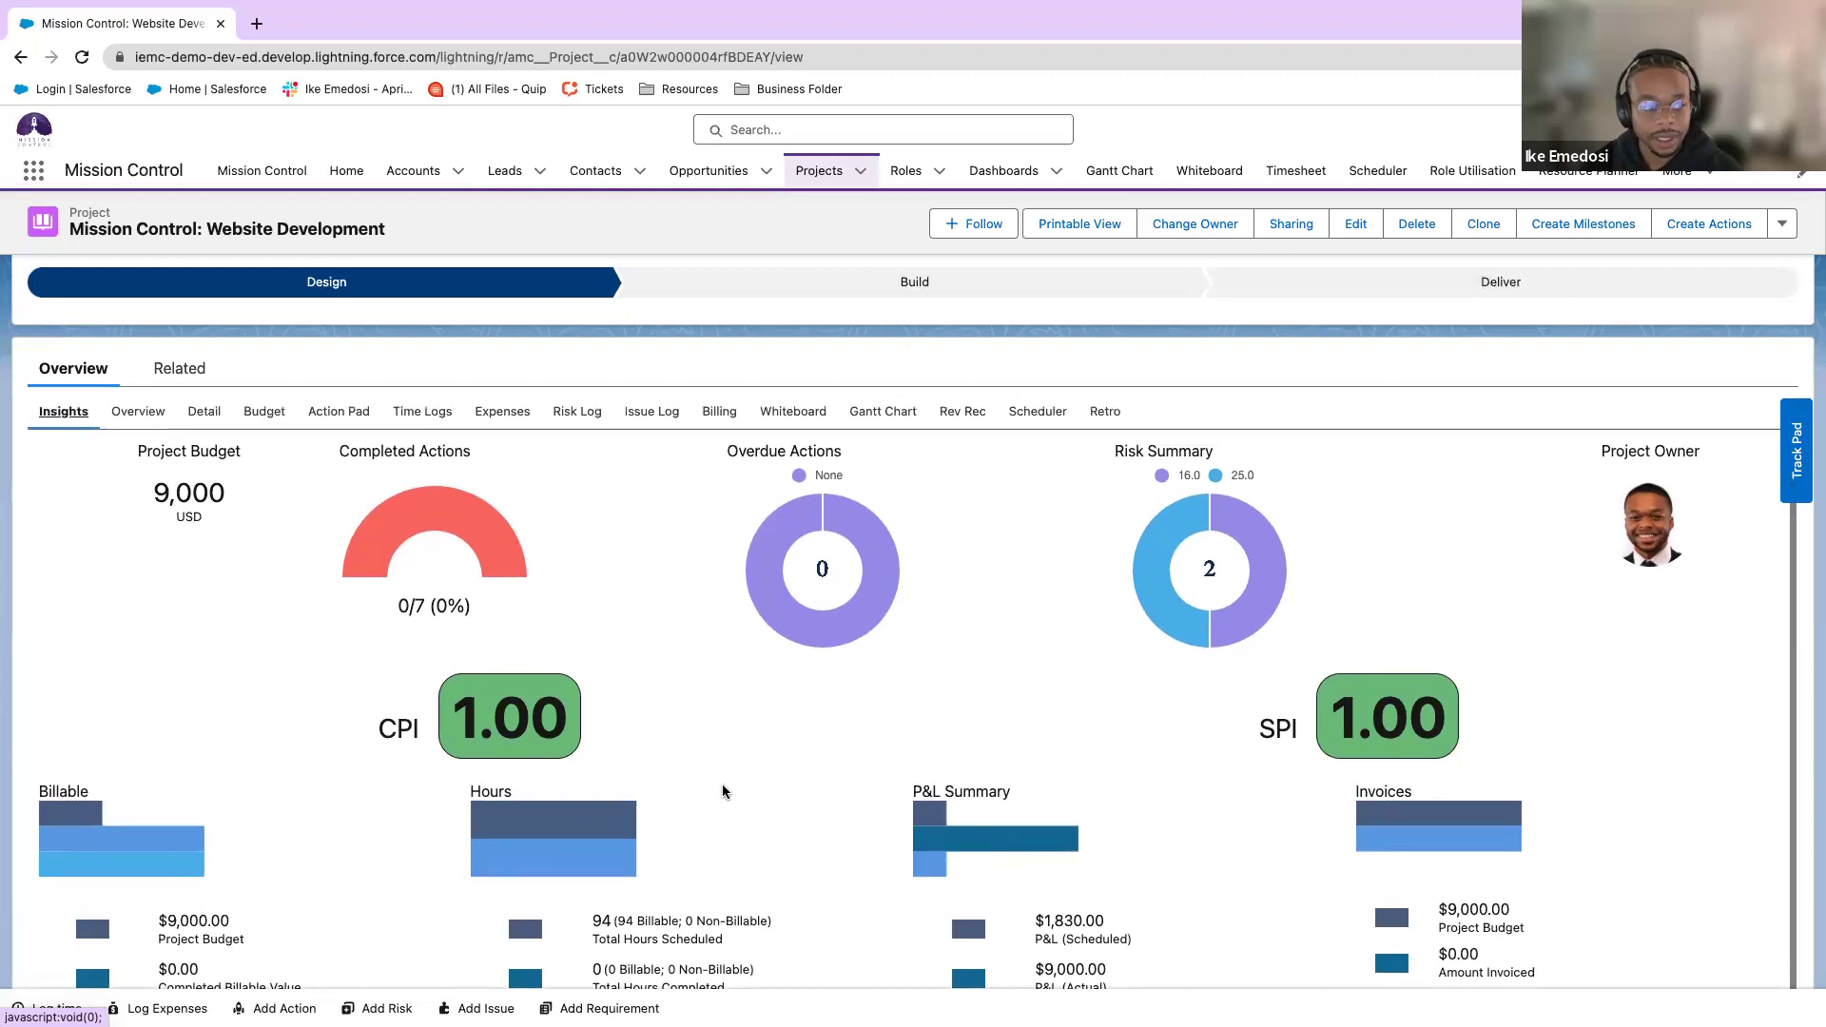
pyautogui.scroll(-1, 682, 791)
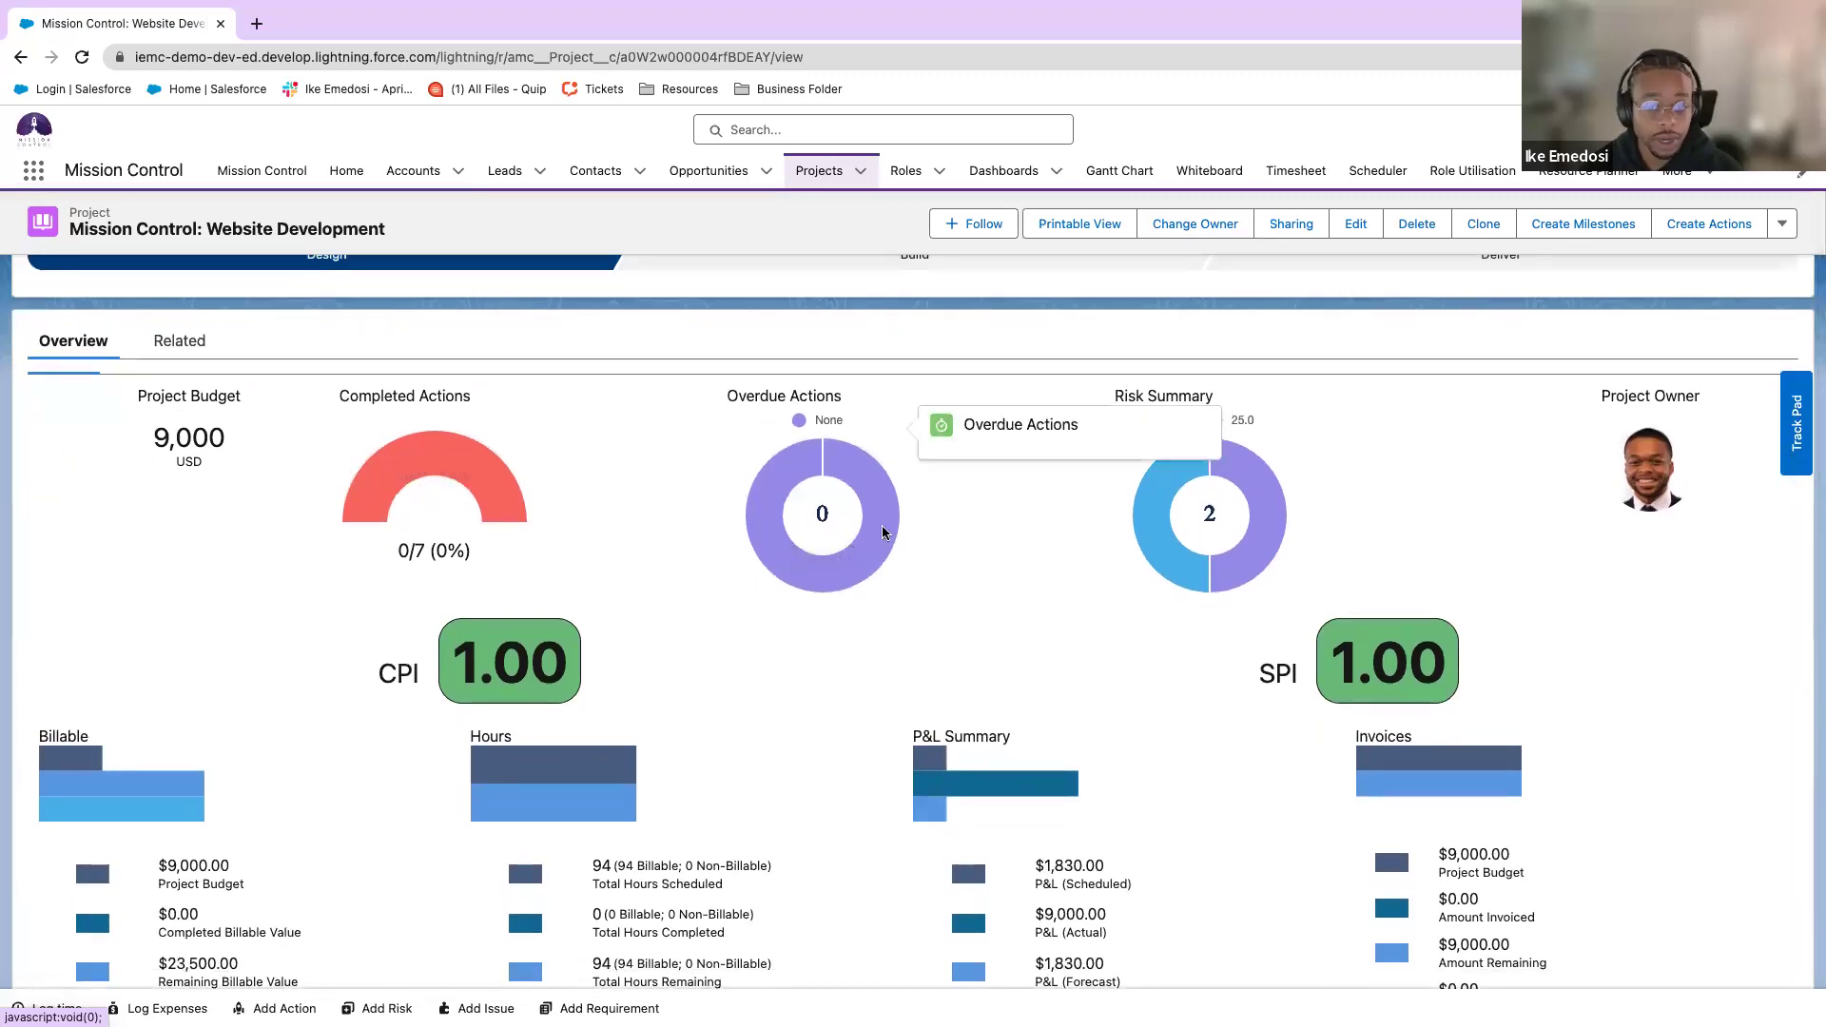
pyautogui.moveTo(1135, 536)
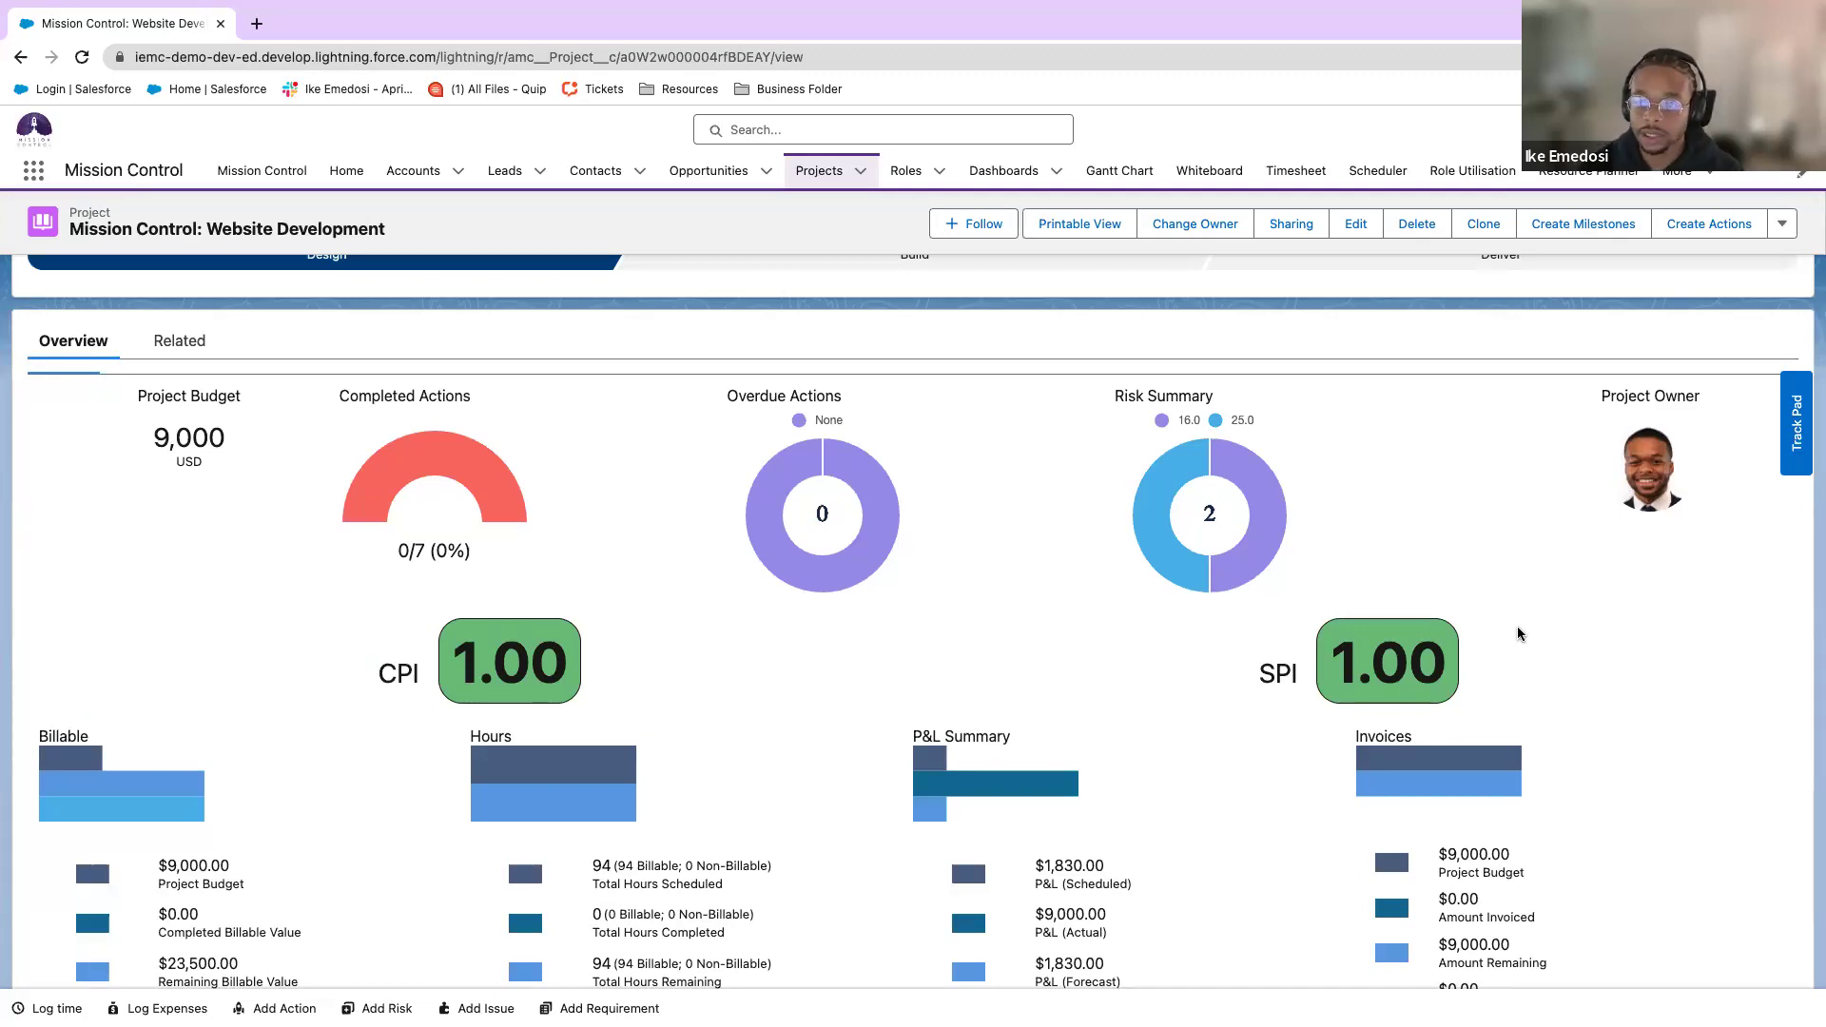
pyautogui.scroll(-1, 820, 601)
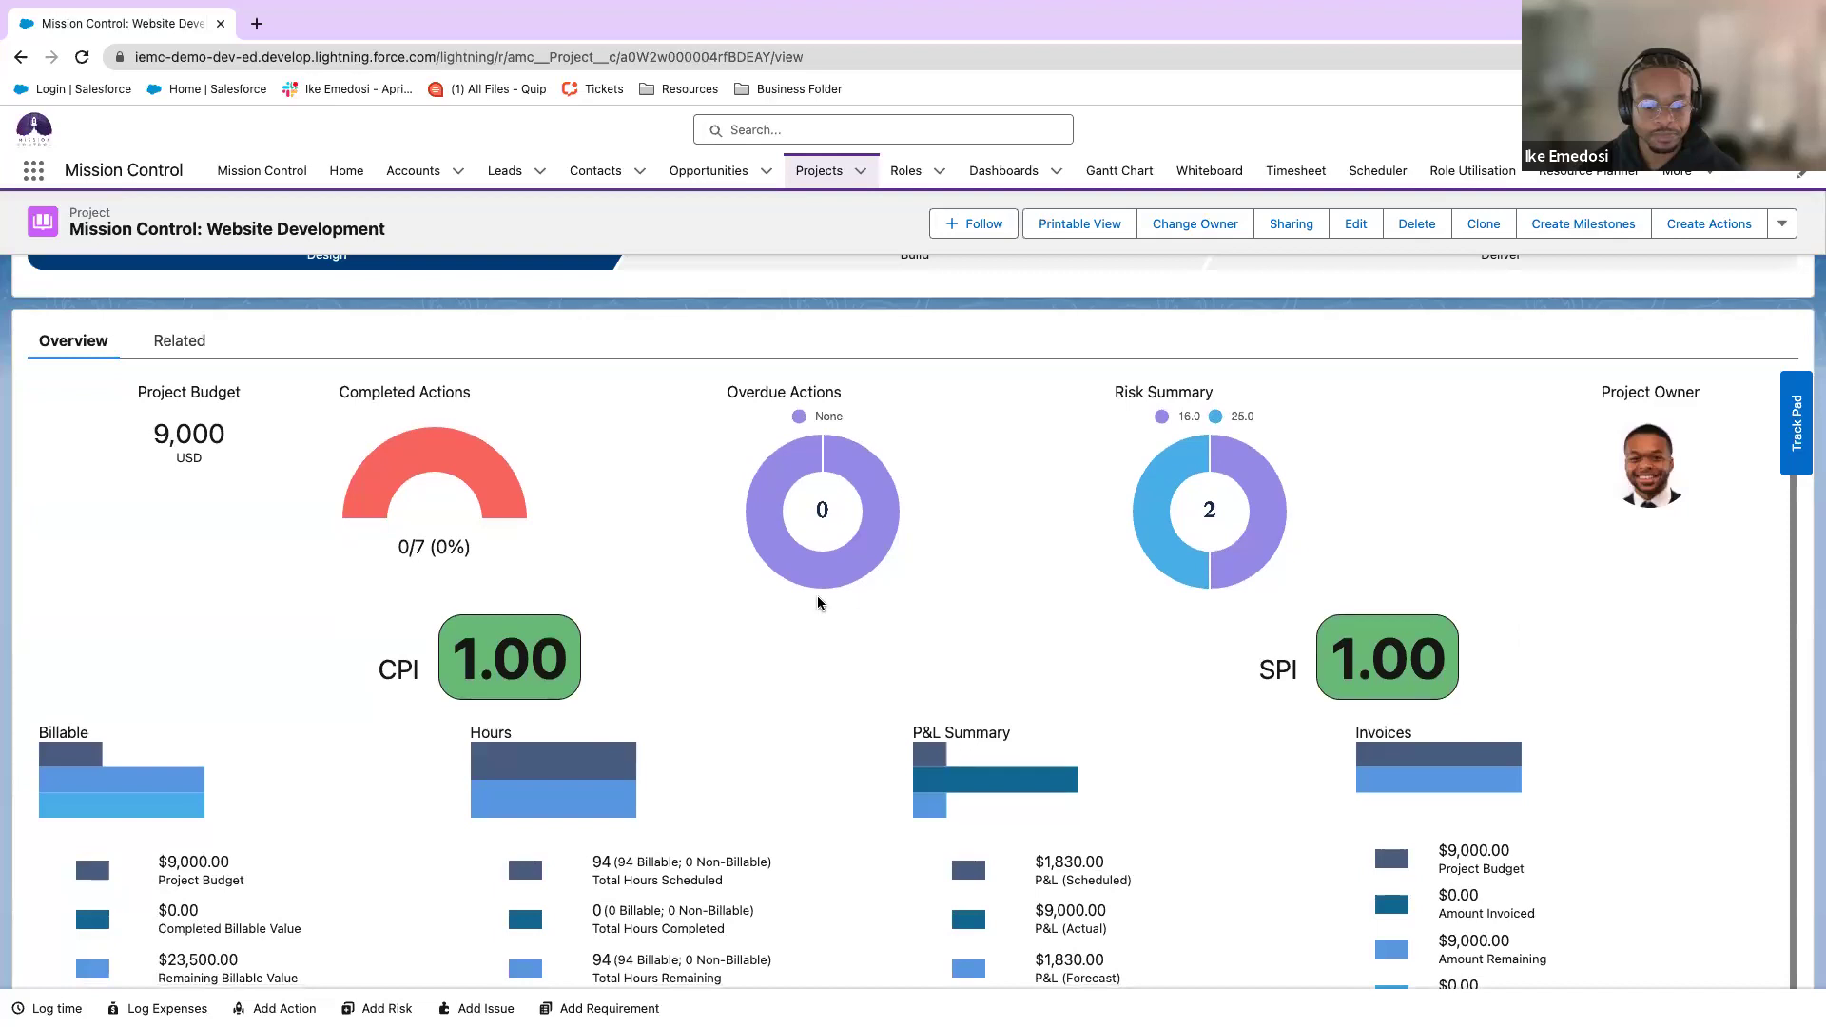
pyautogui.scroll(-3, 818, 603)
pyautogui.scroll(5, 761, 627)
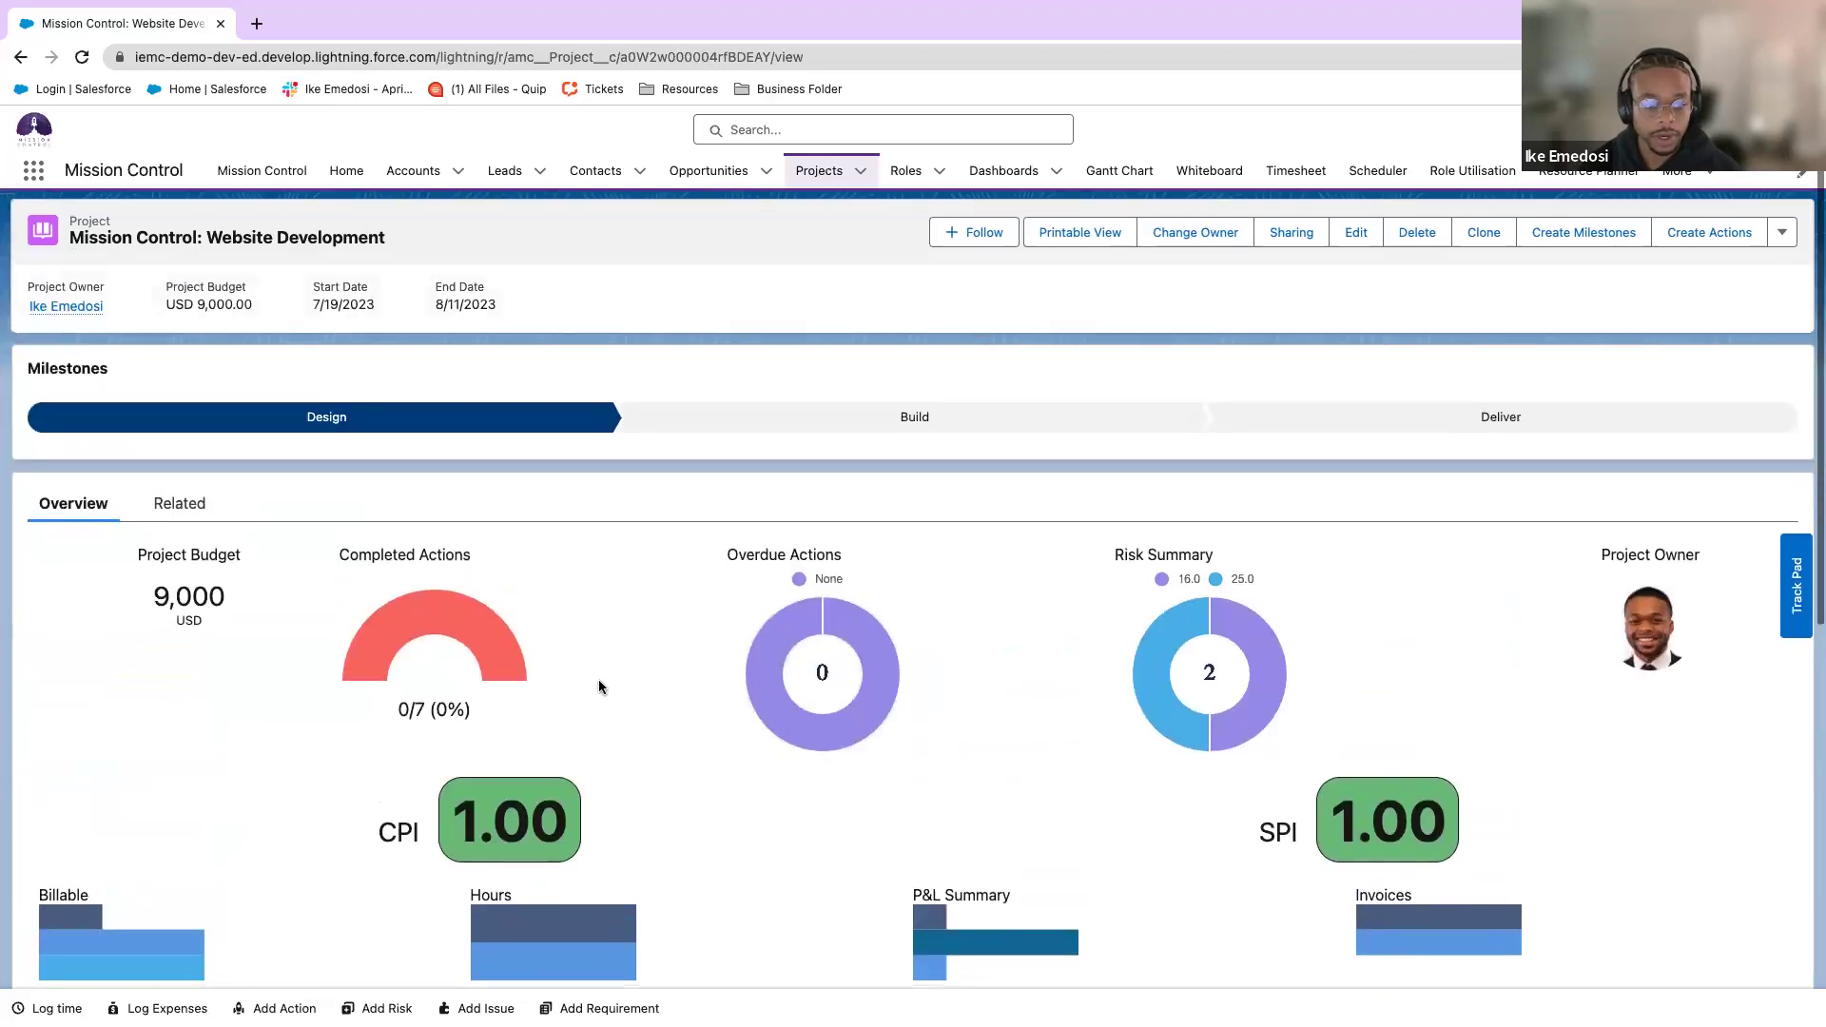
pyautogui.scroll(-3, 600, 687)
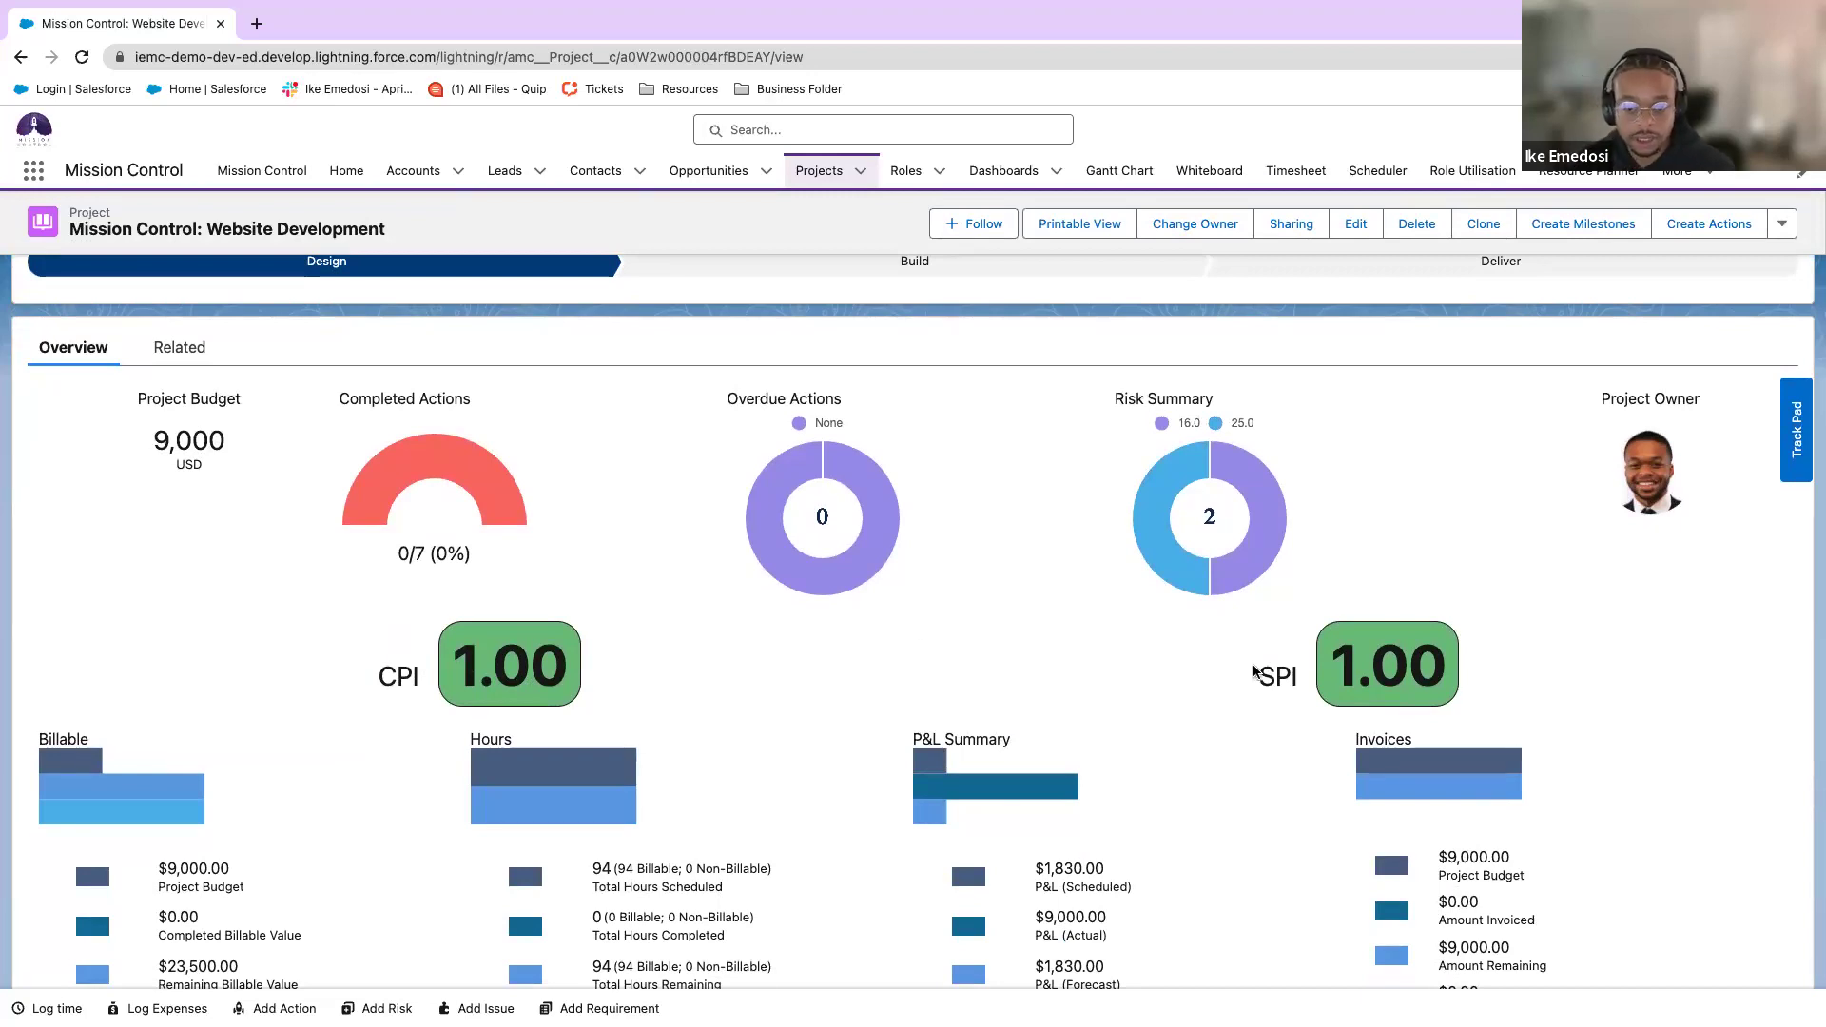
pyautogui.scroll(1, 1086, 658)
pyautogui.scroll(2, 1087, 655)
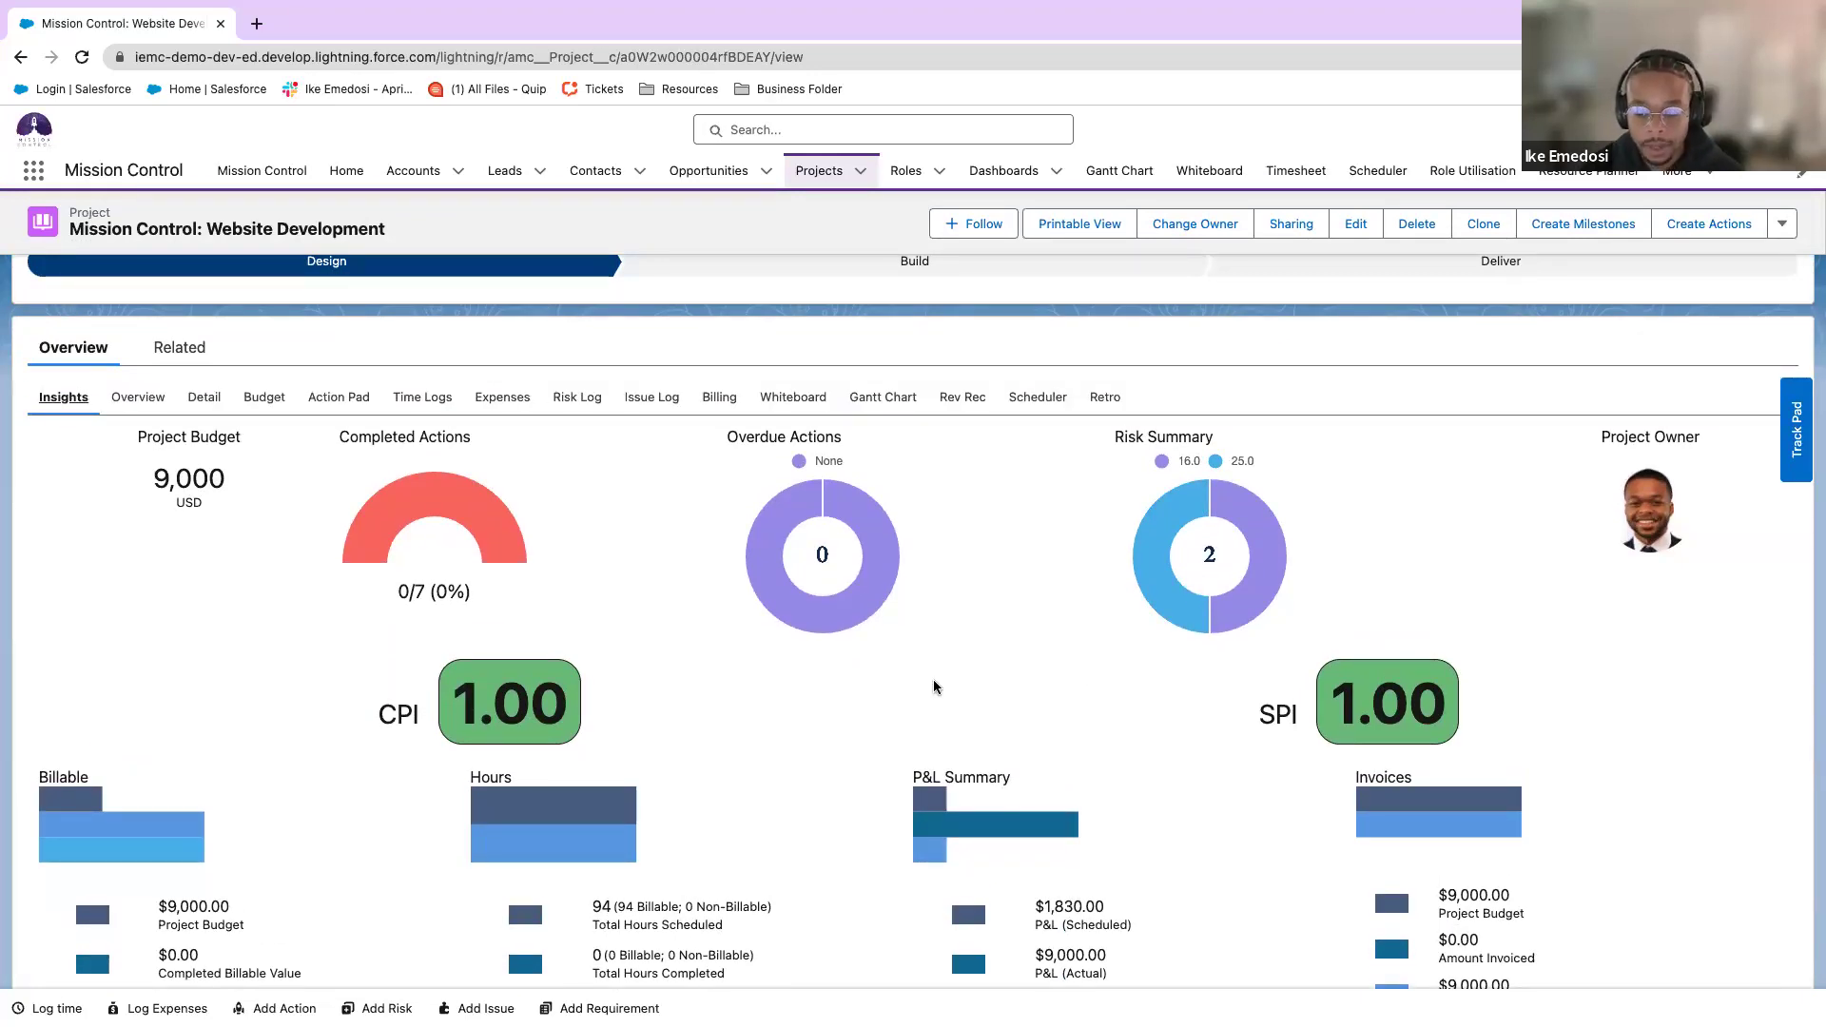
pyautogui.scroll(-1, 913, 692)
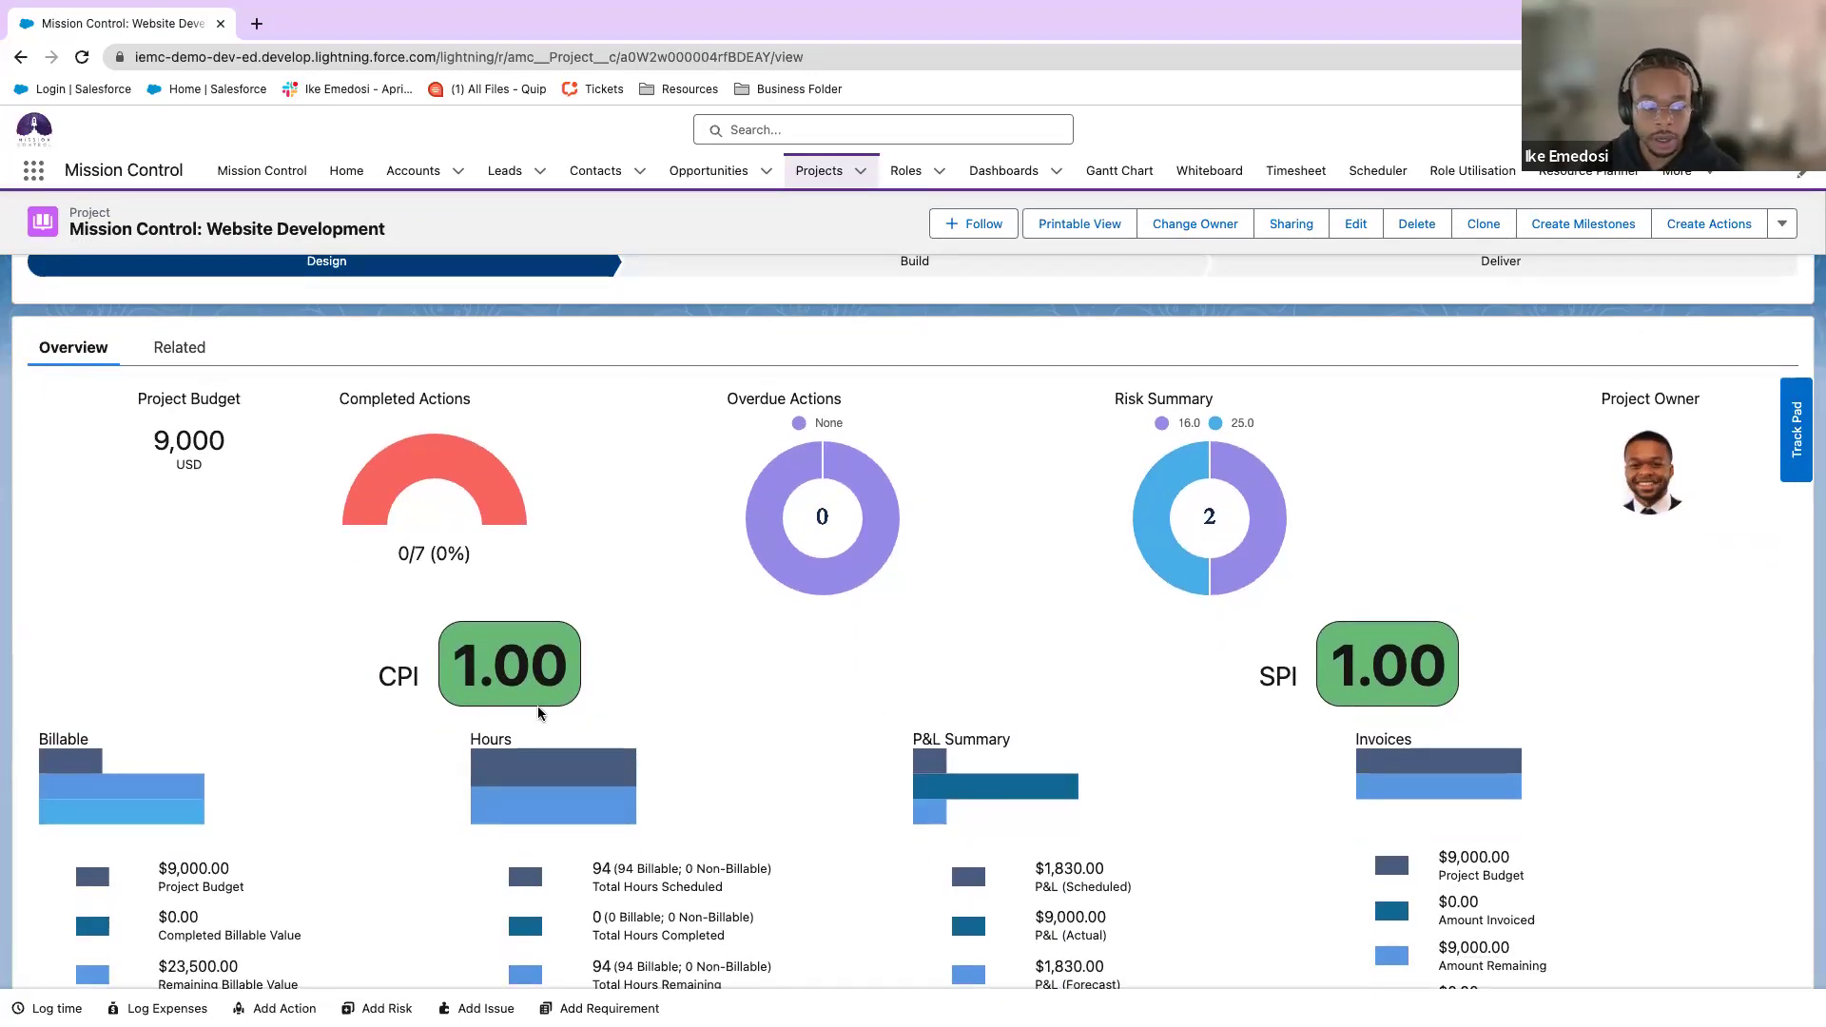
pyautogui.scroll(2, 485, 718)
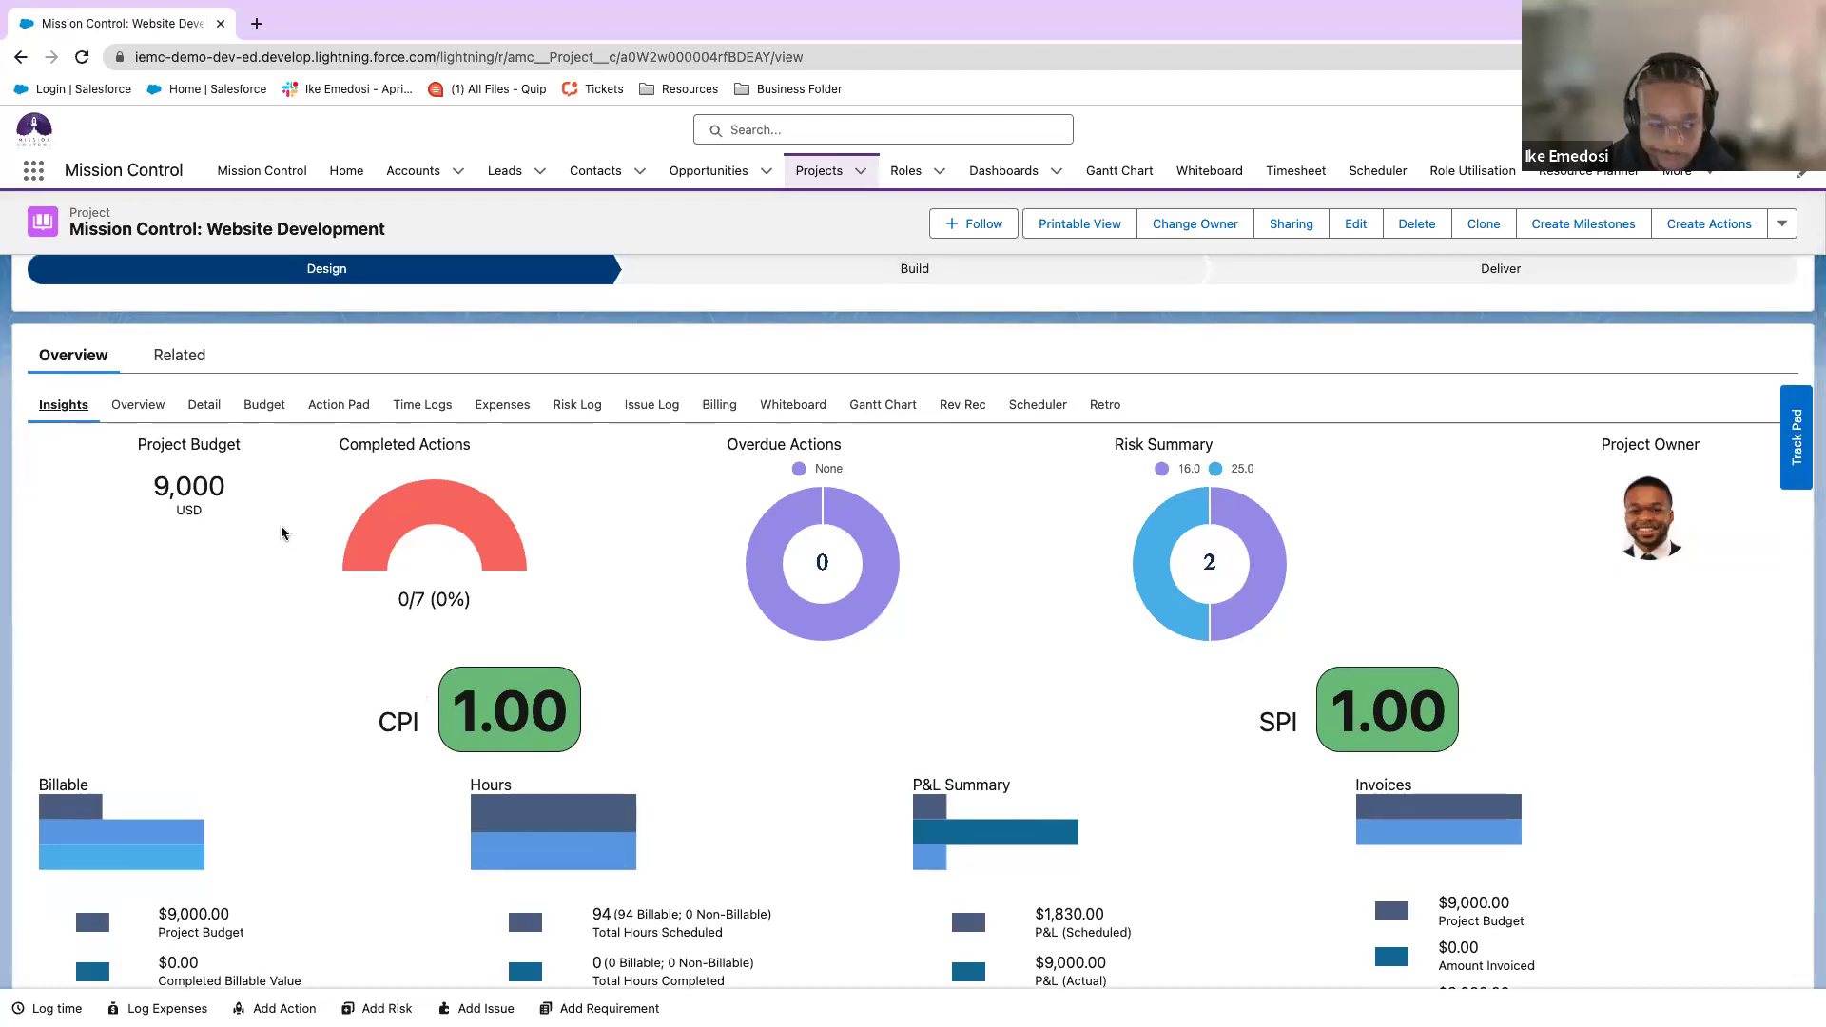
# From the overview's Design milestone, log 24 completed hours on the Design UI action for its assigned developer.
pyautogui.click(139, 405)
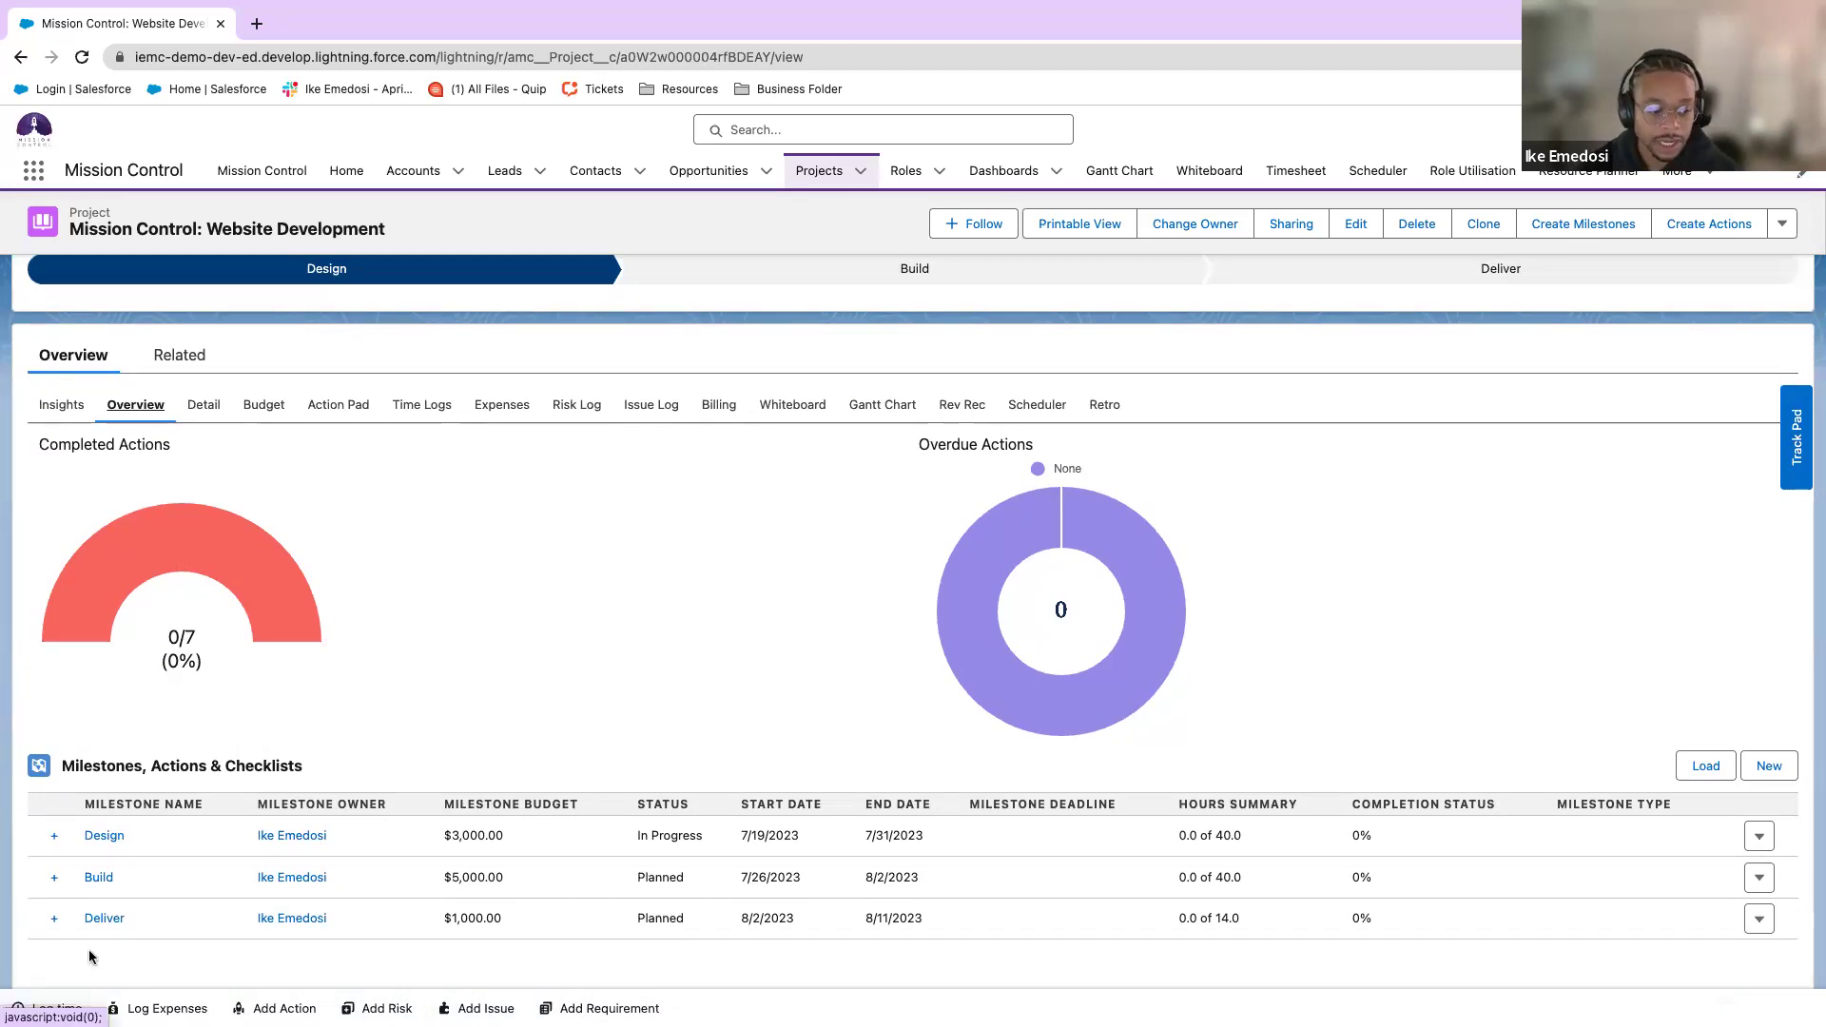
pyautogui.click(54, 836)
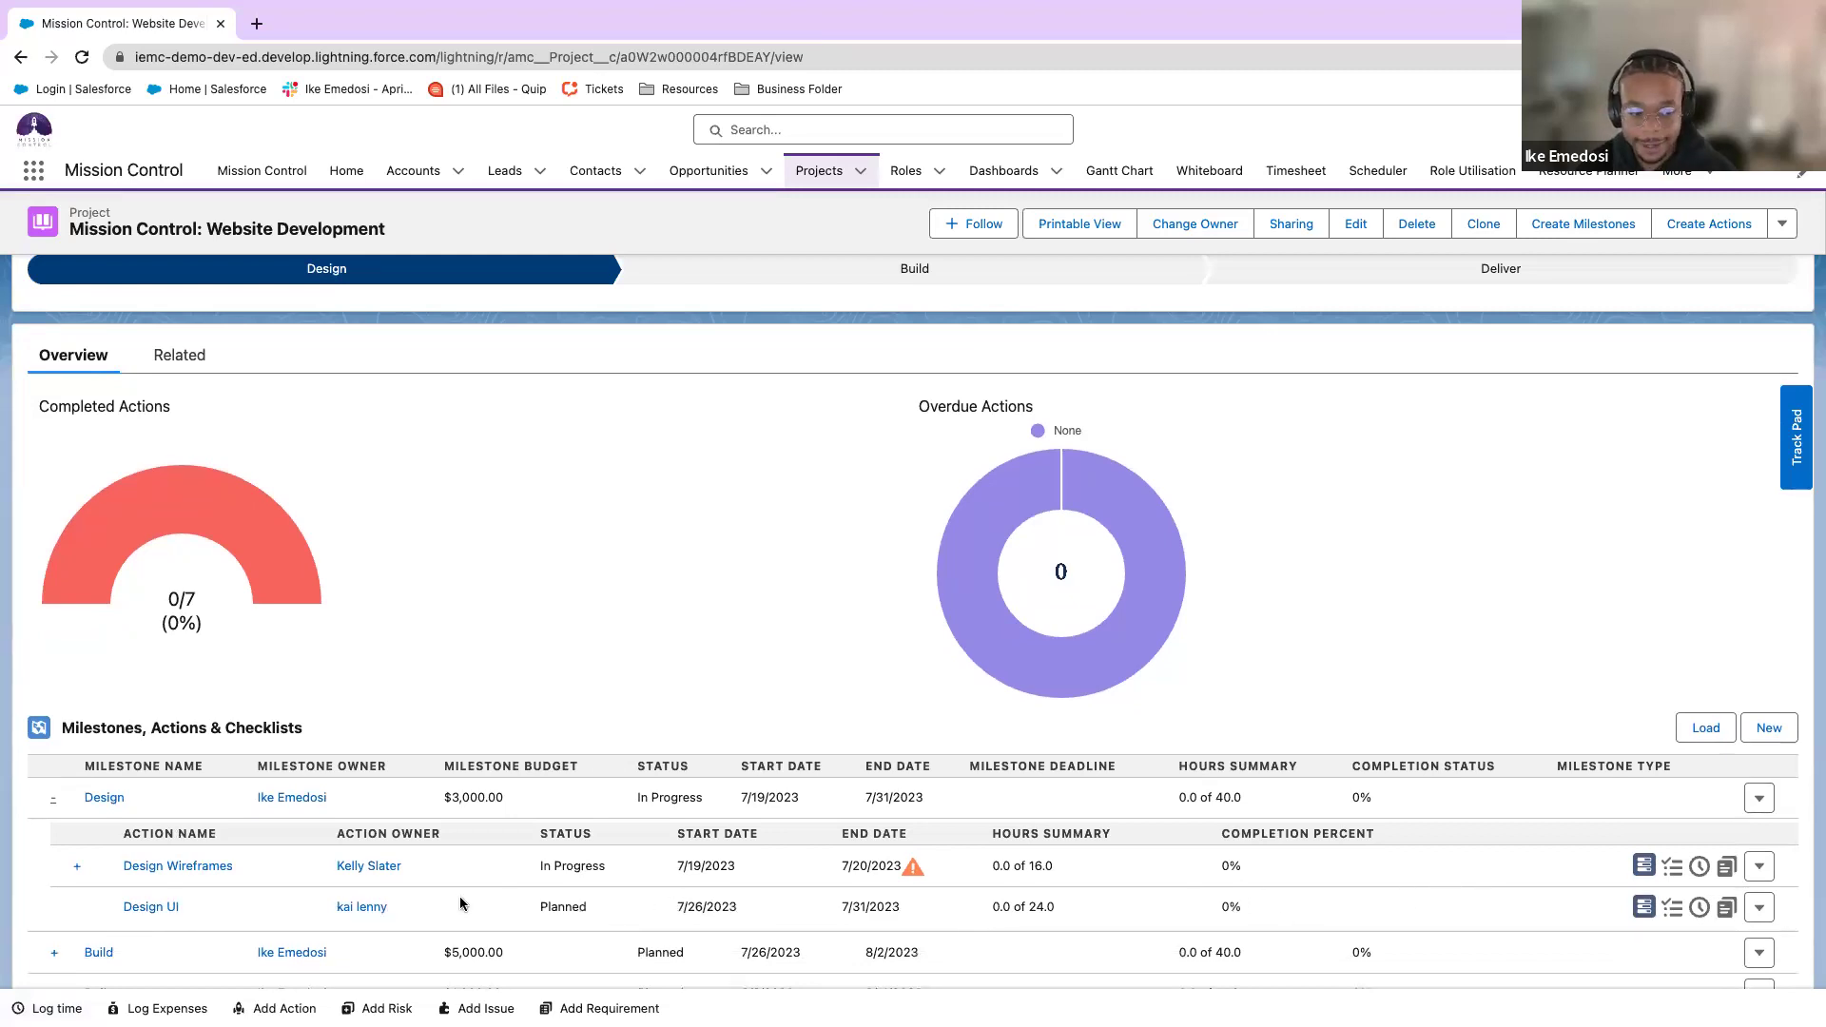
pyautogui.scroll(-1, 152, 879)
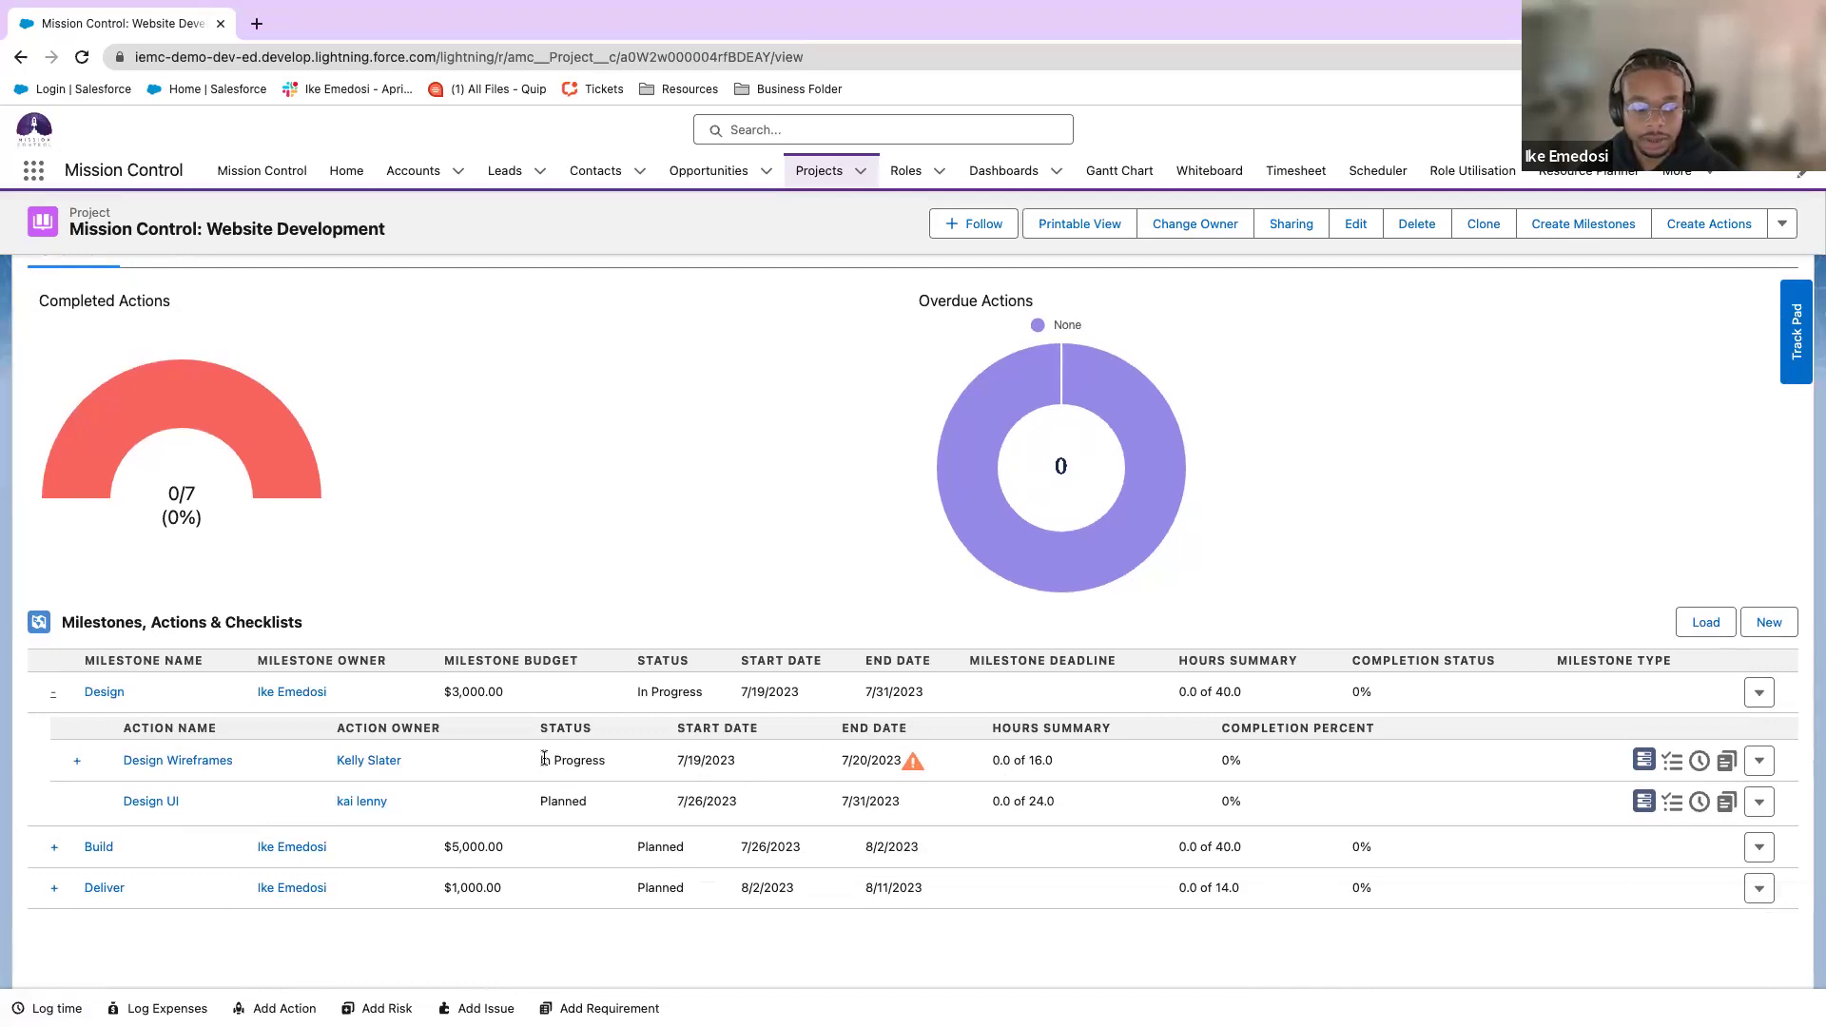
pyautogui.click(1699, 800)
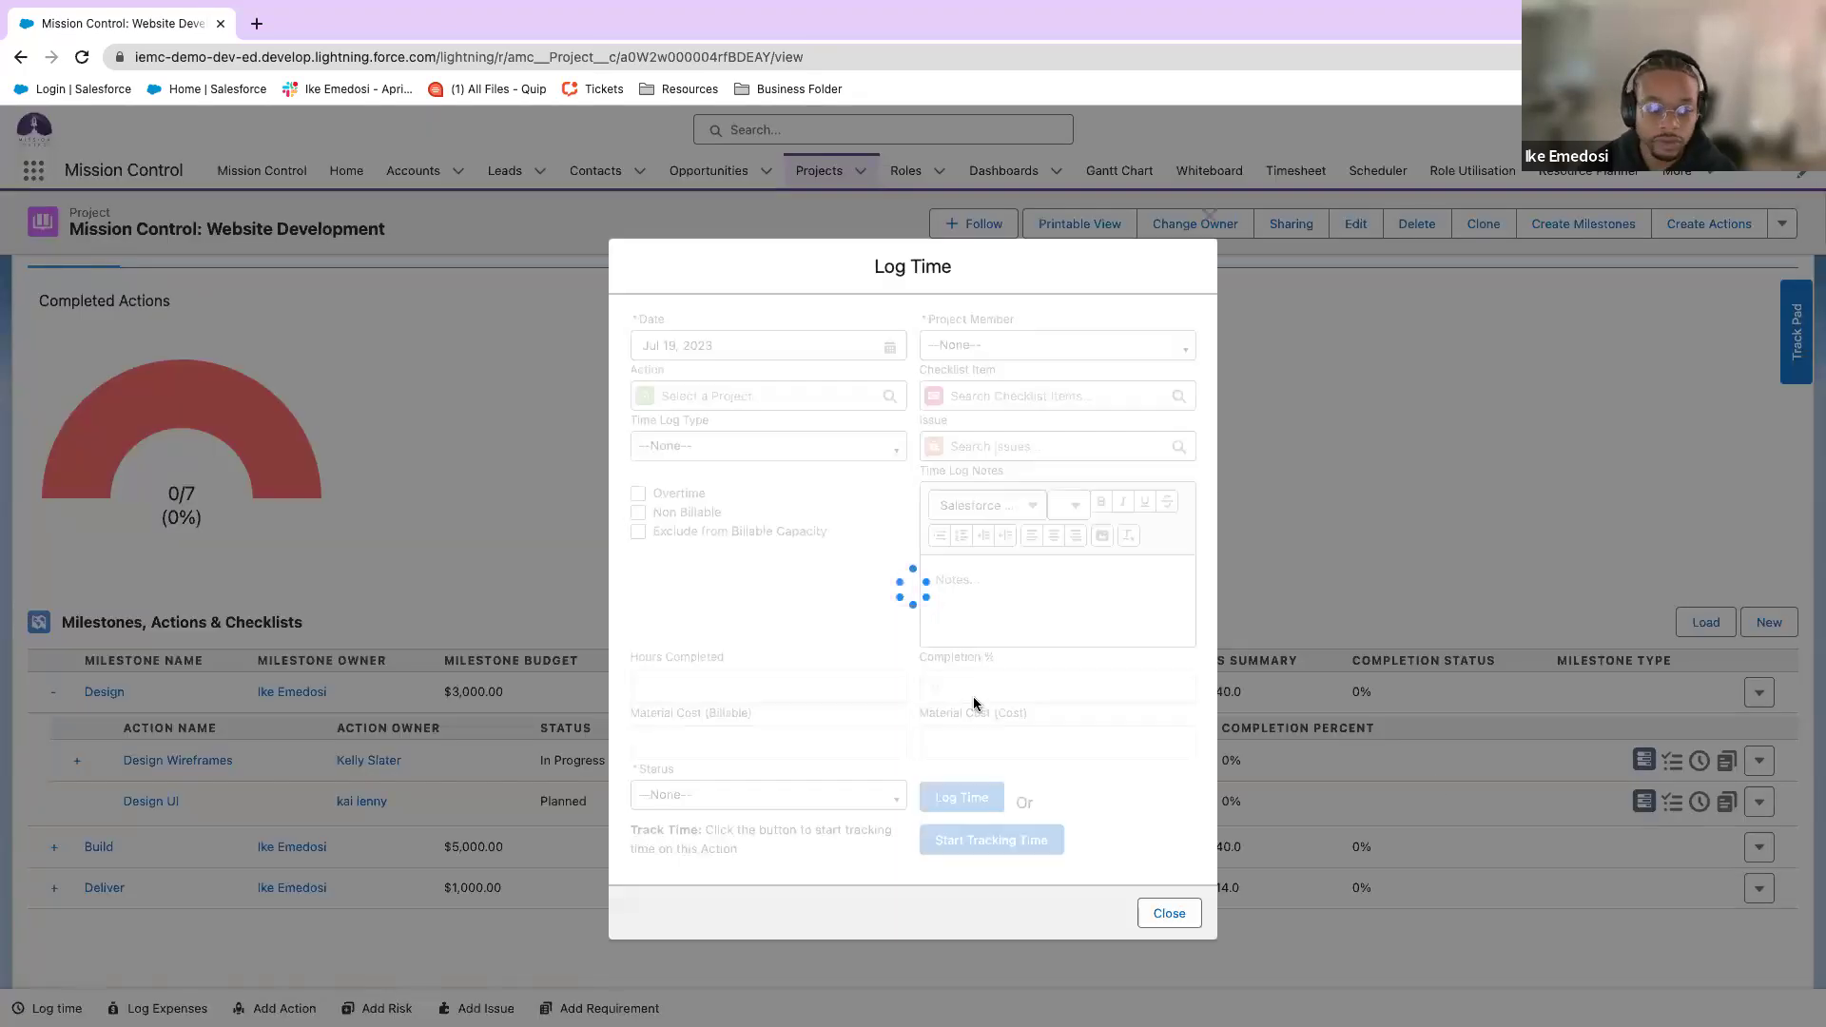
pyautogui.click(1039, 349)
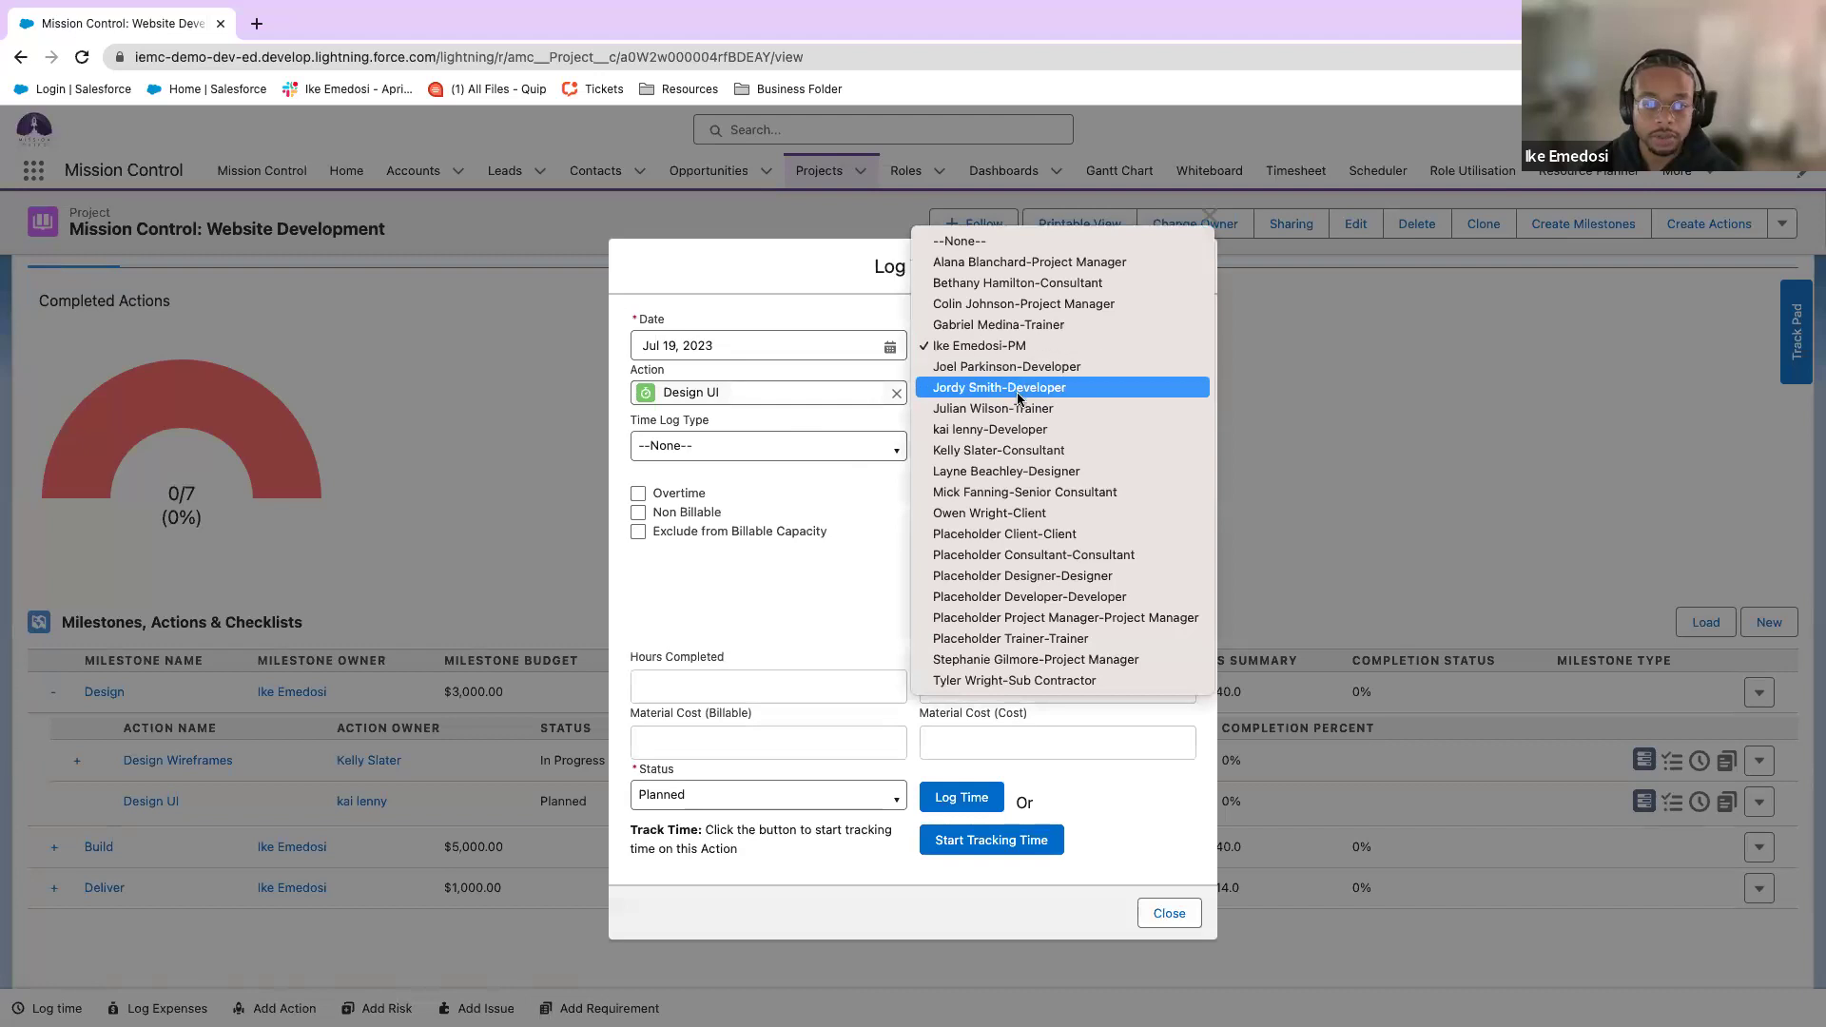
pyautogui.click(1017, 430)
pyautogui.click(806, 685)
pyautogui.write('24')
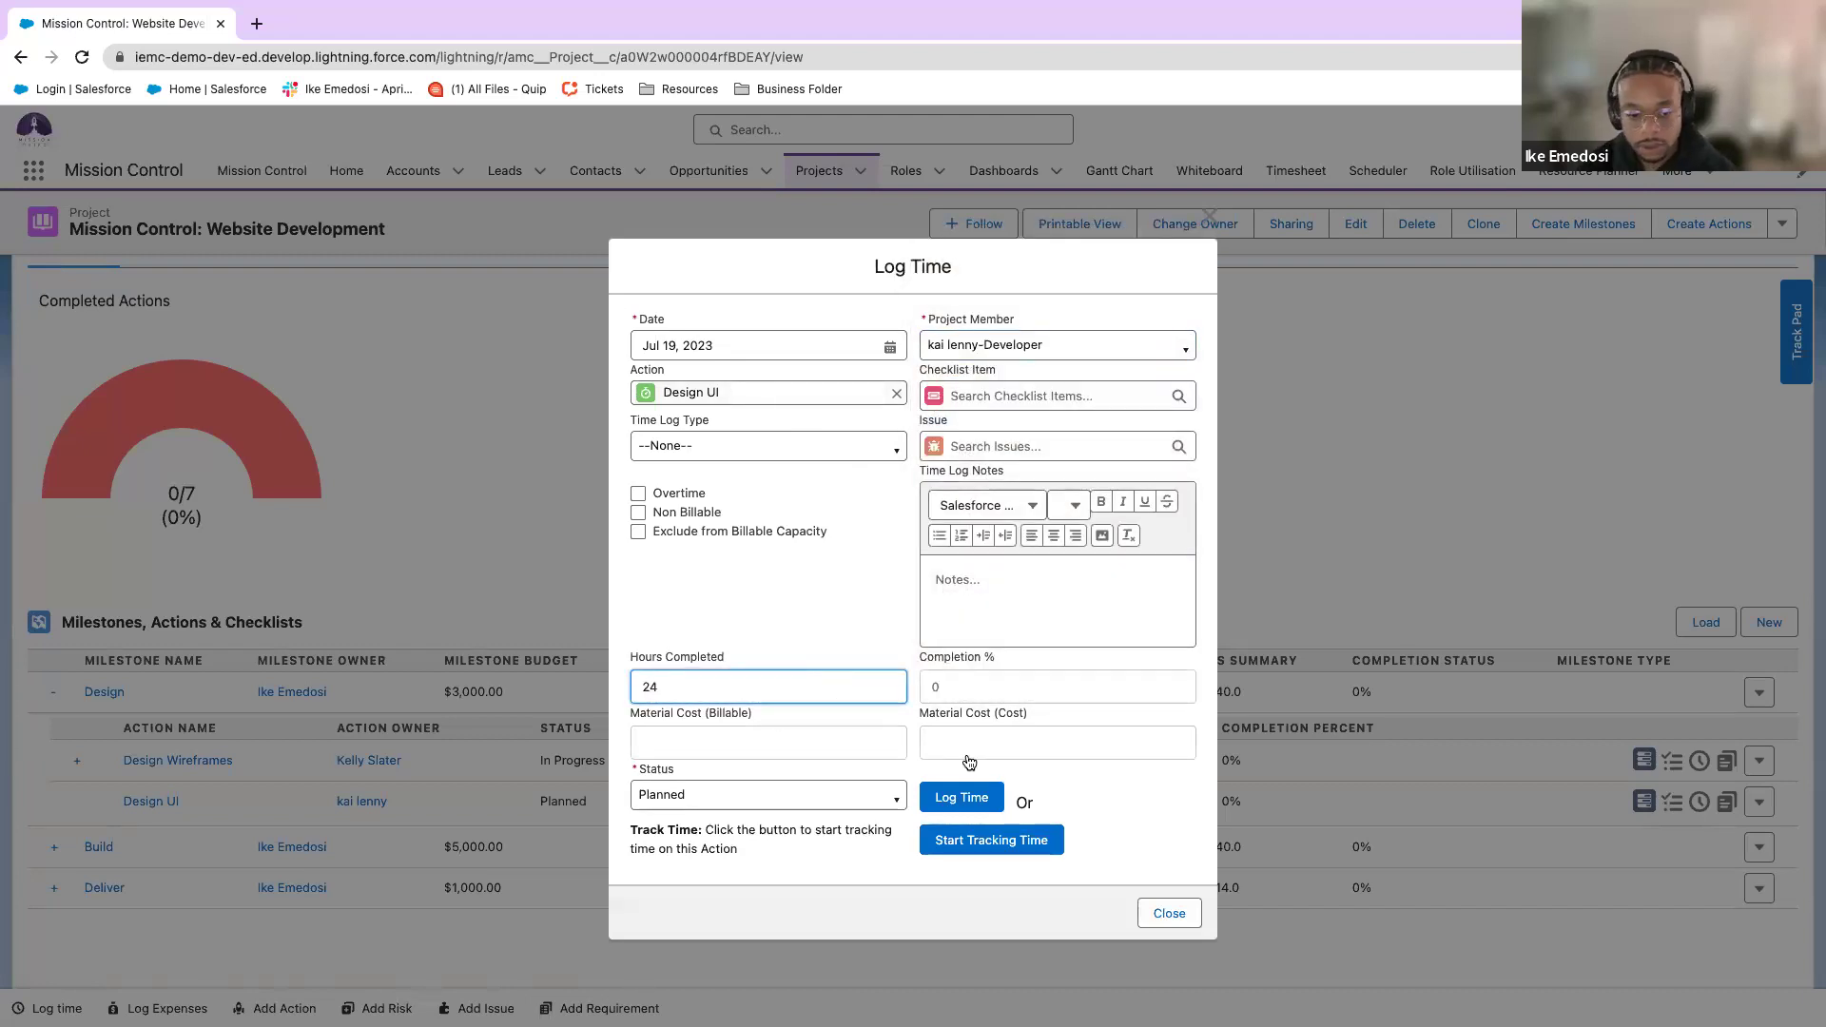
pyautogui.click(973, 799)
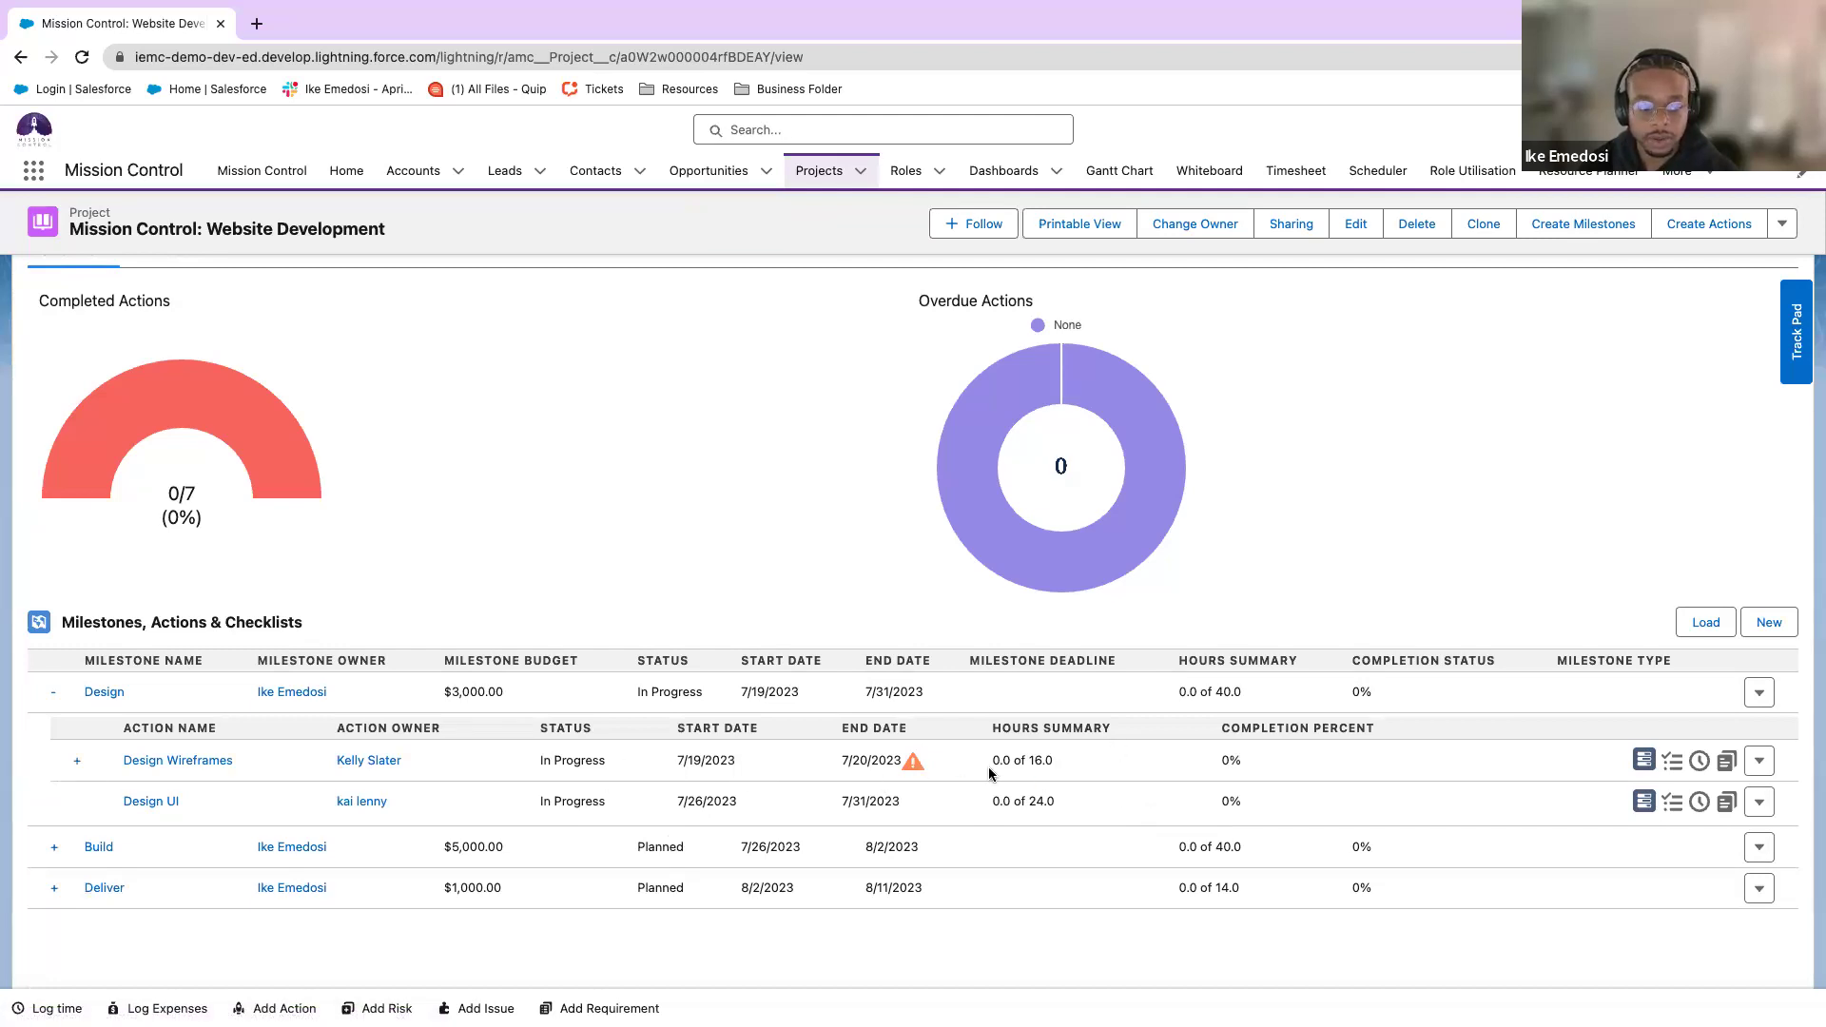
# Check the items nested under the Design Wireframes action and collapse the Design milestone.
pyautogui.click(76, 762)
pyautogui.click(76, 761)
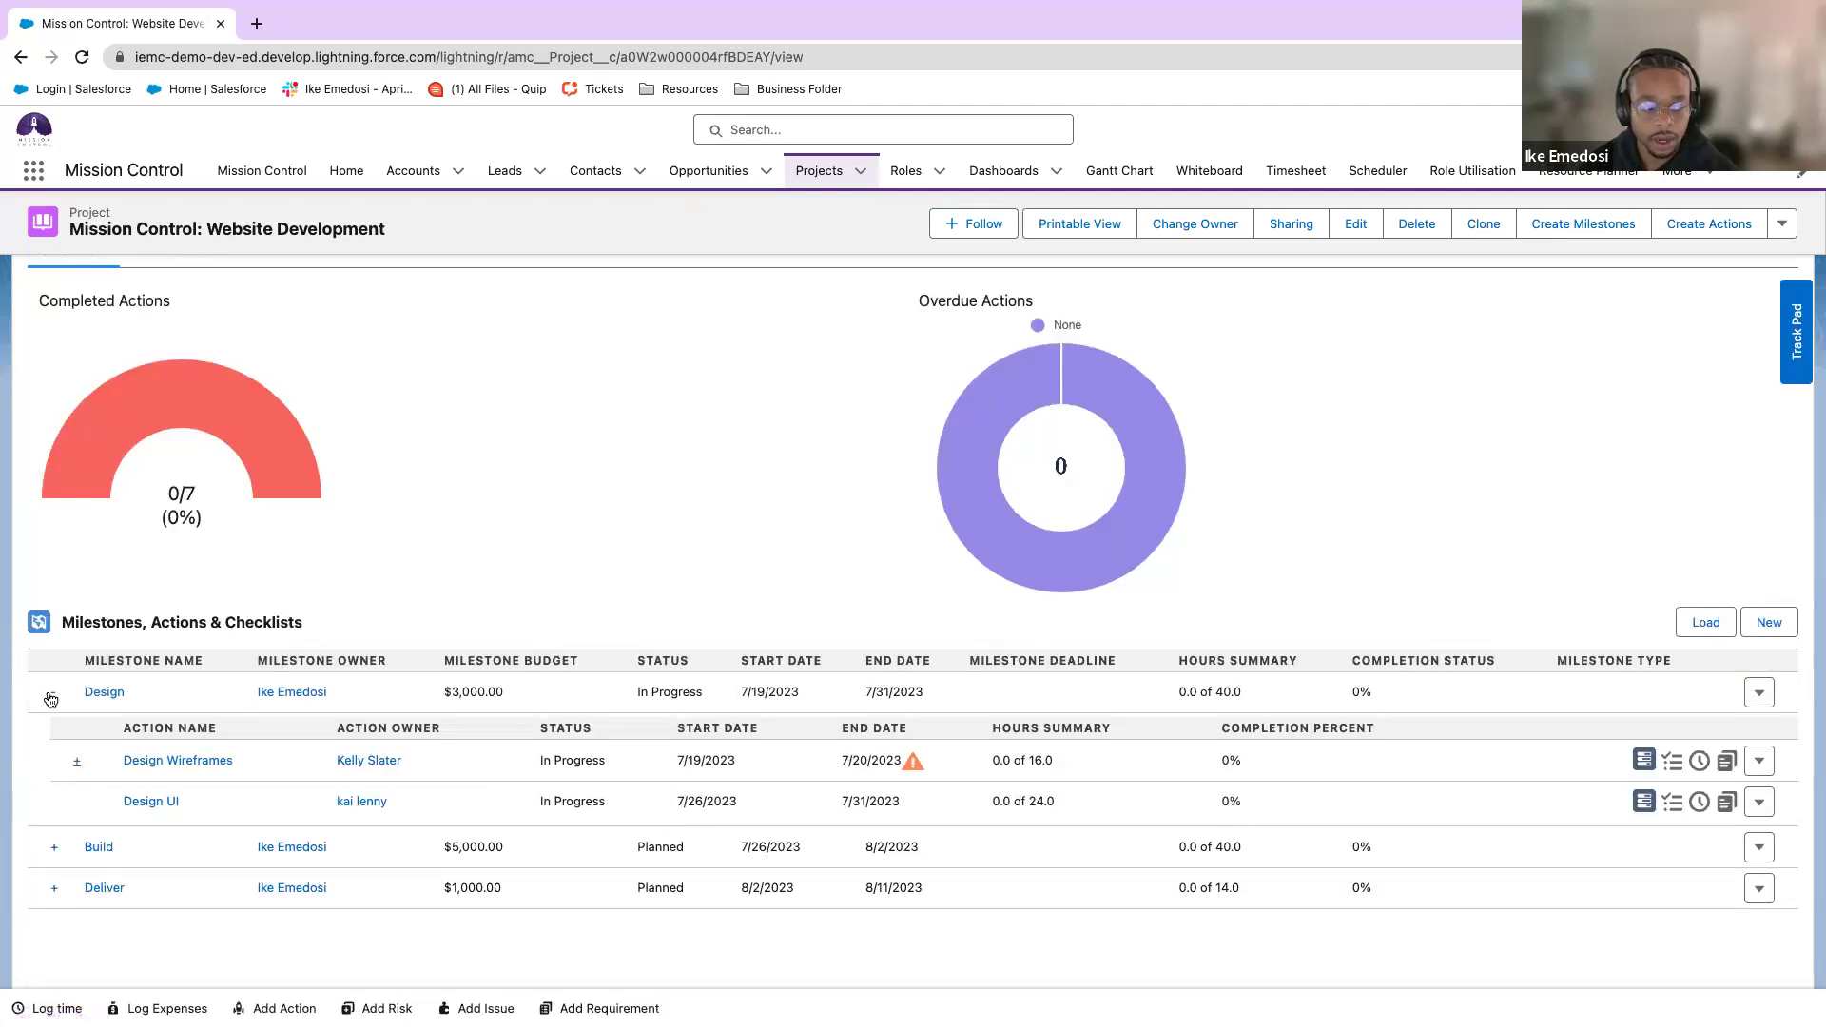
pyautogui.click(54, 692)
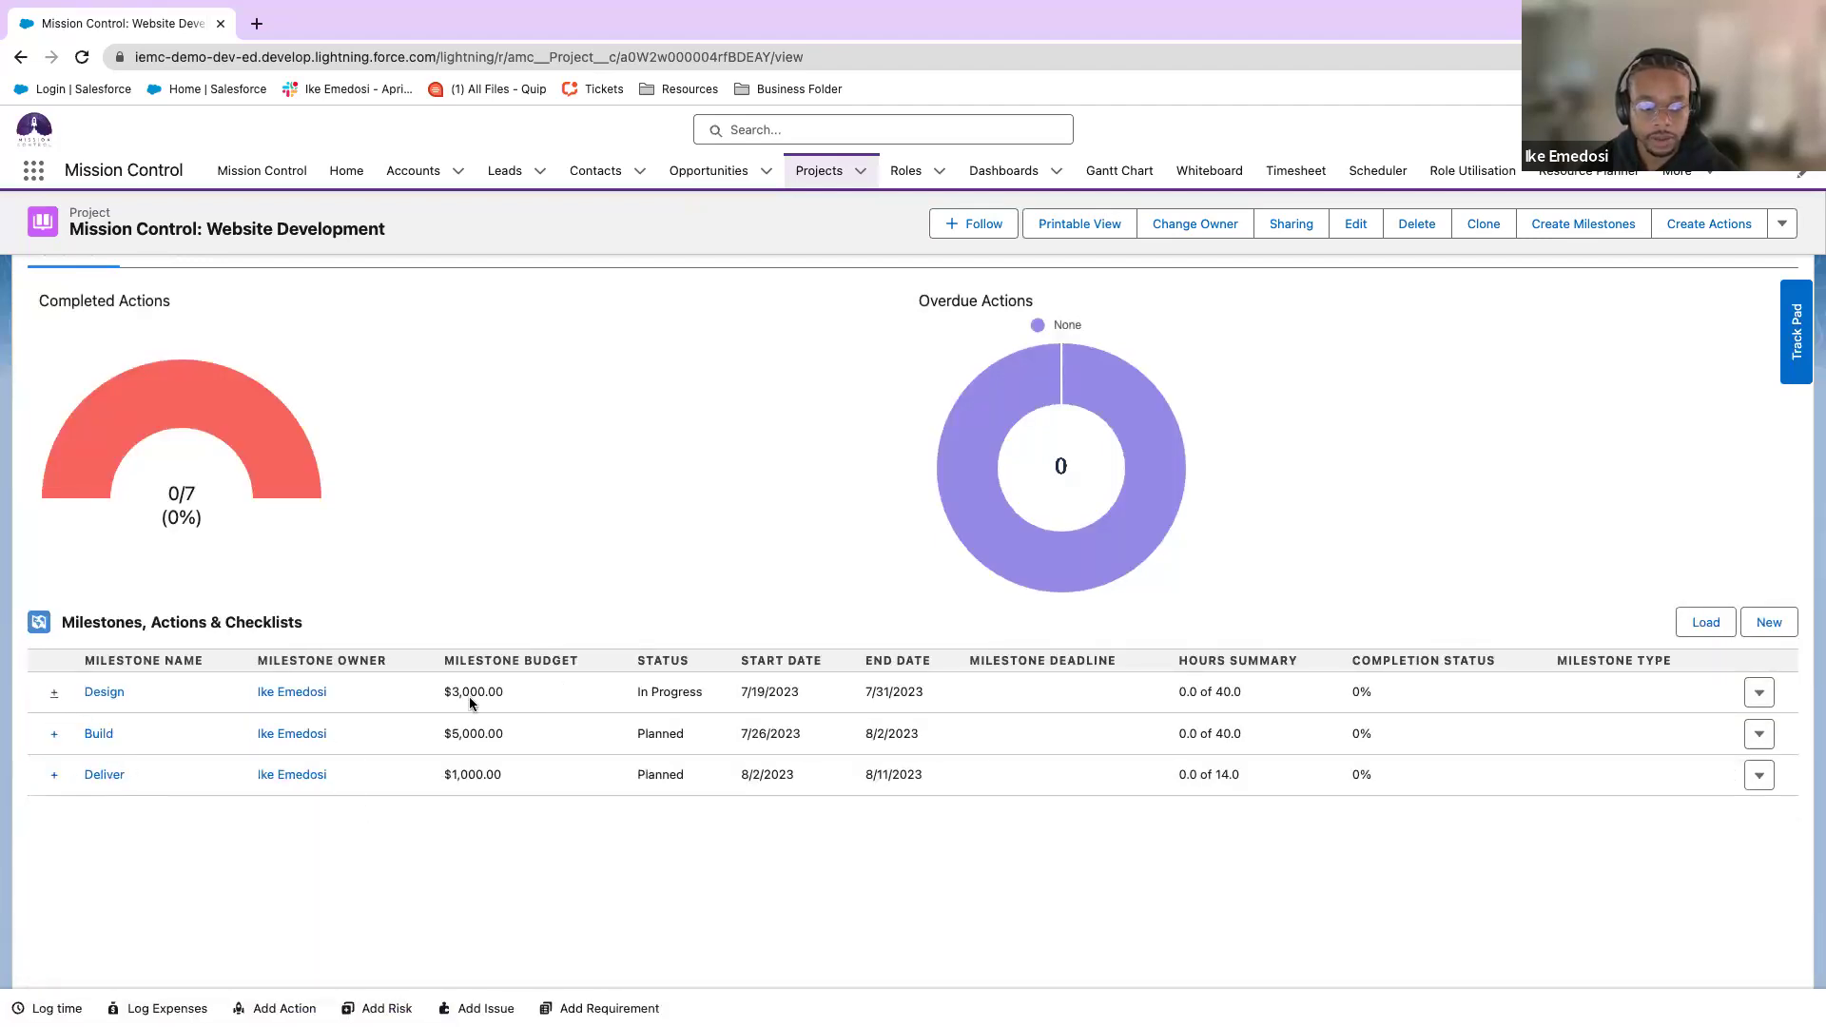
# Open resource assignment for the Build milestone's Build Framework action and search potential resources in the Developers team.
pyautogui.scroll(1, 495, 708)
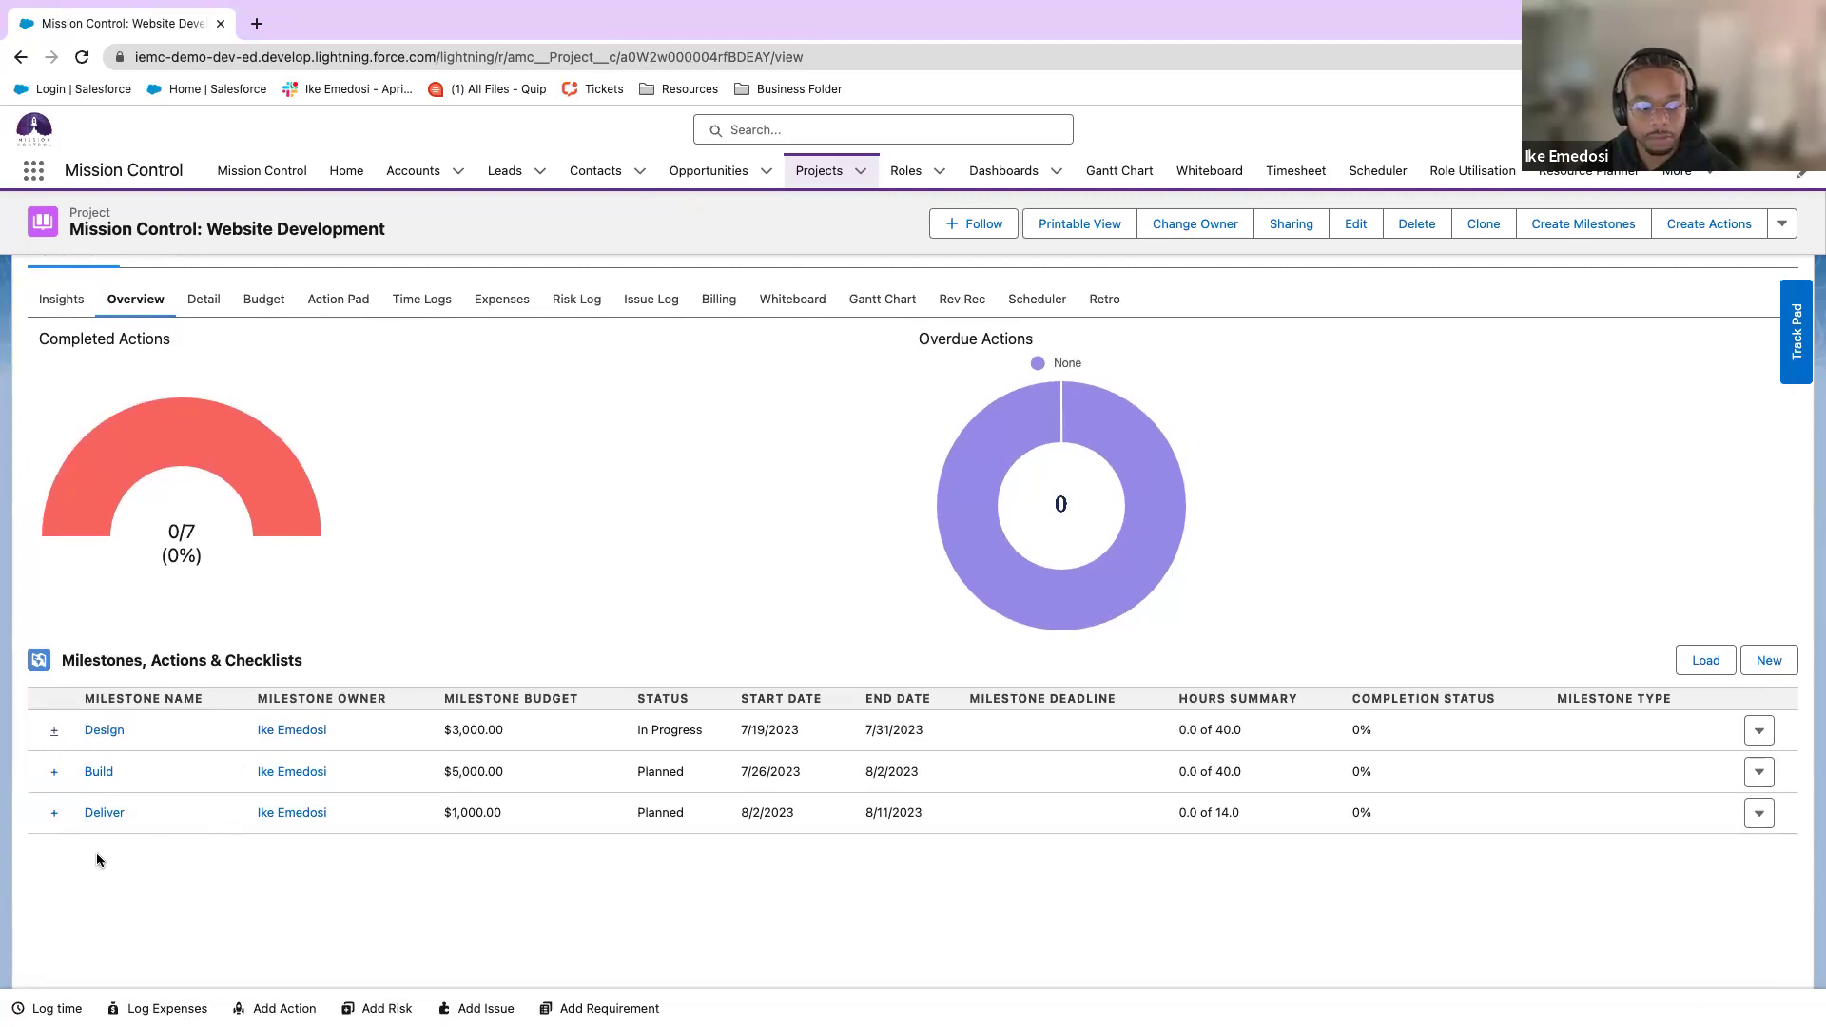
pyautogui.click(54, 774)
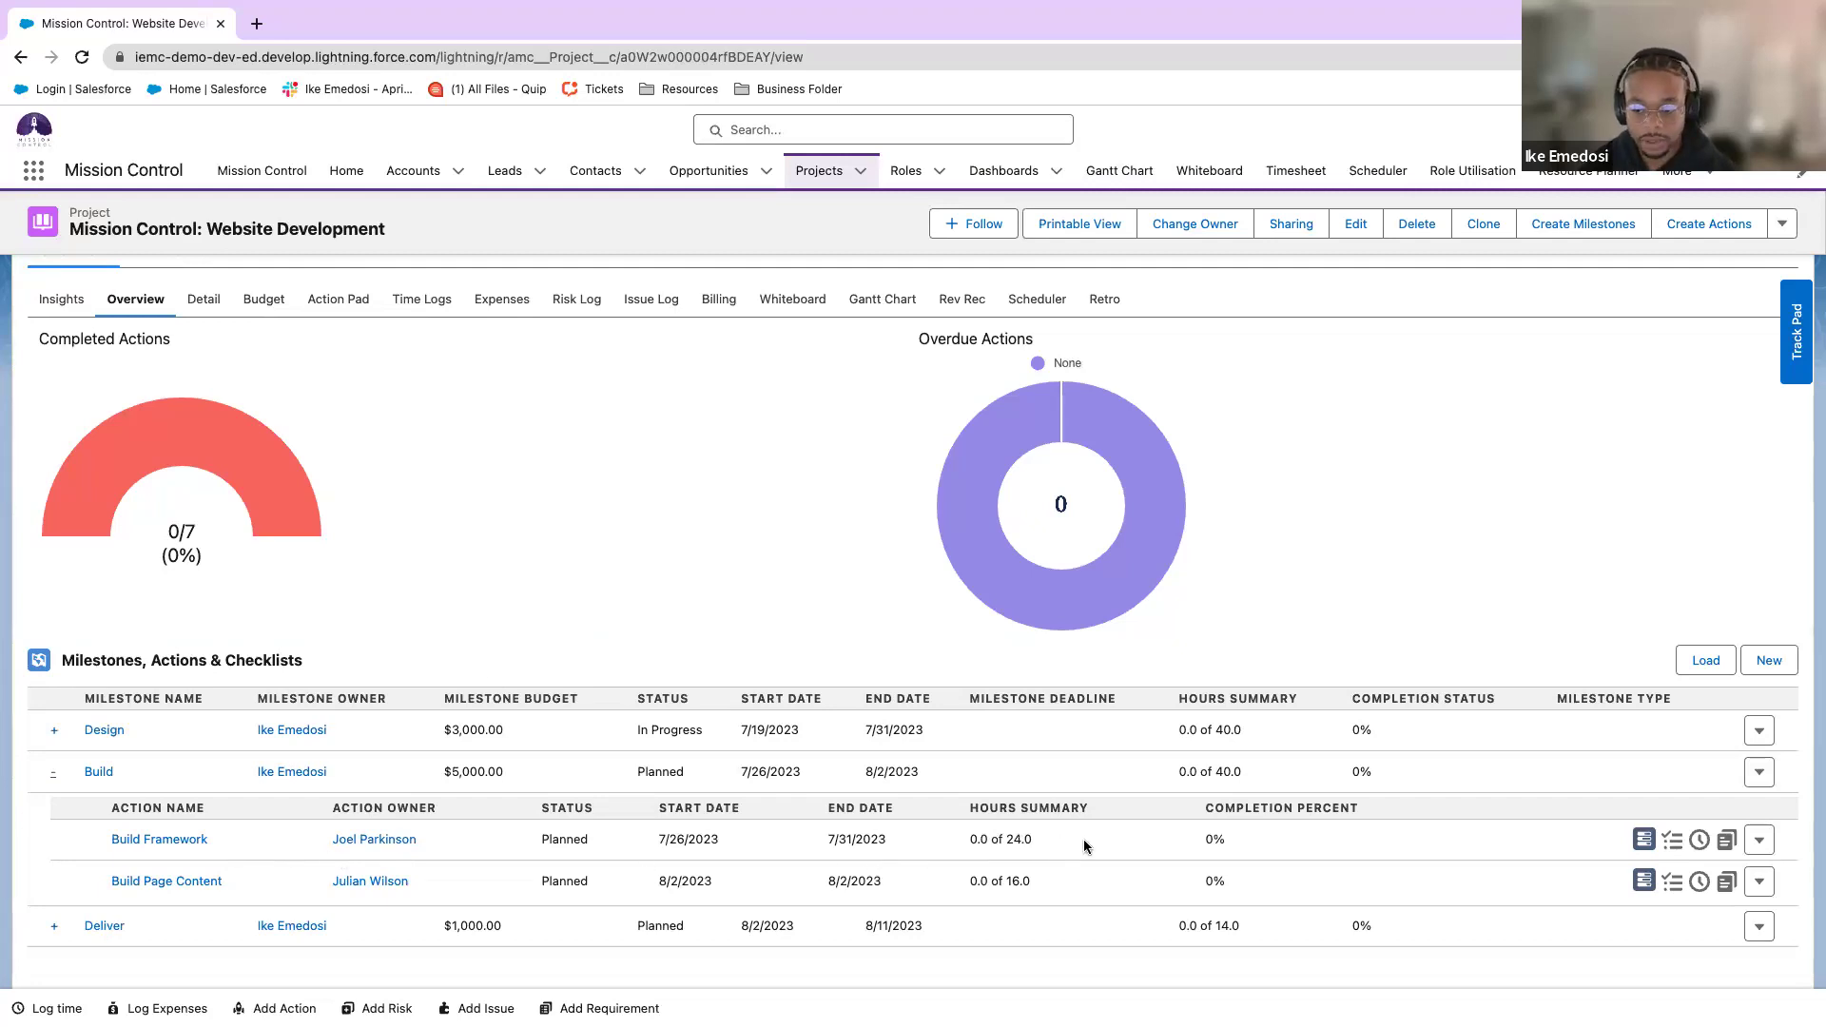
pyautogui.click(1640, 840)
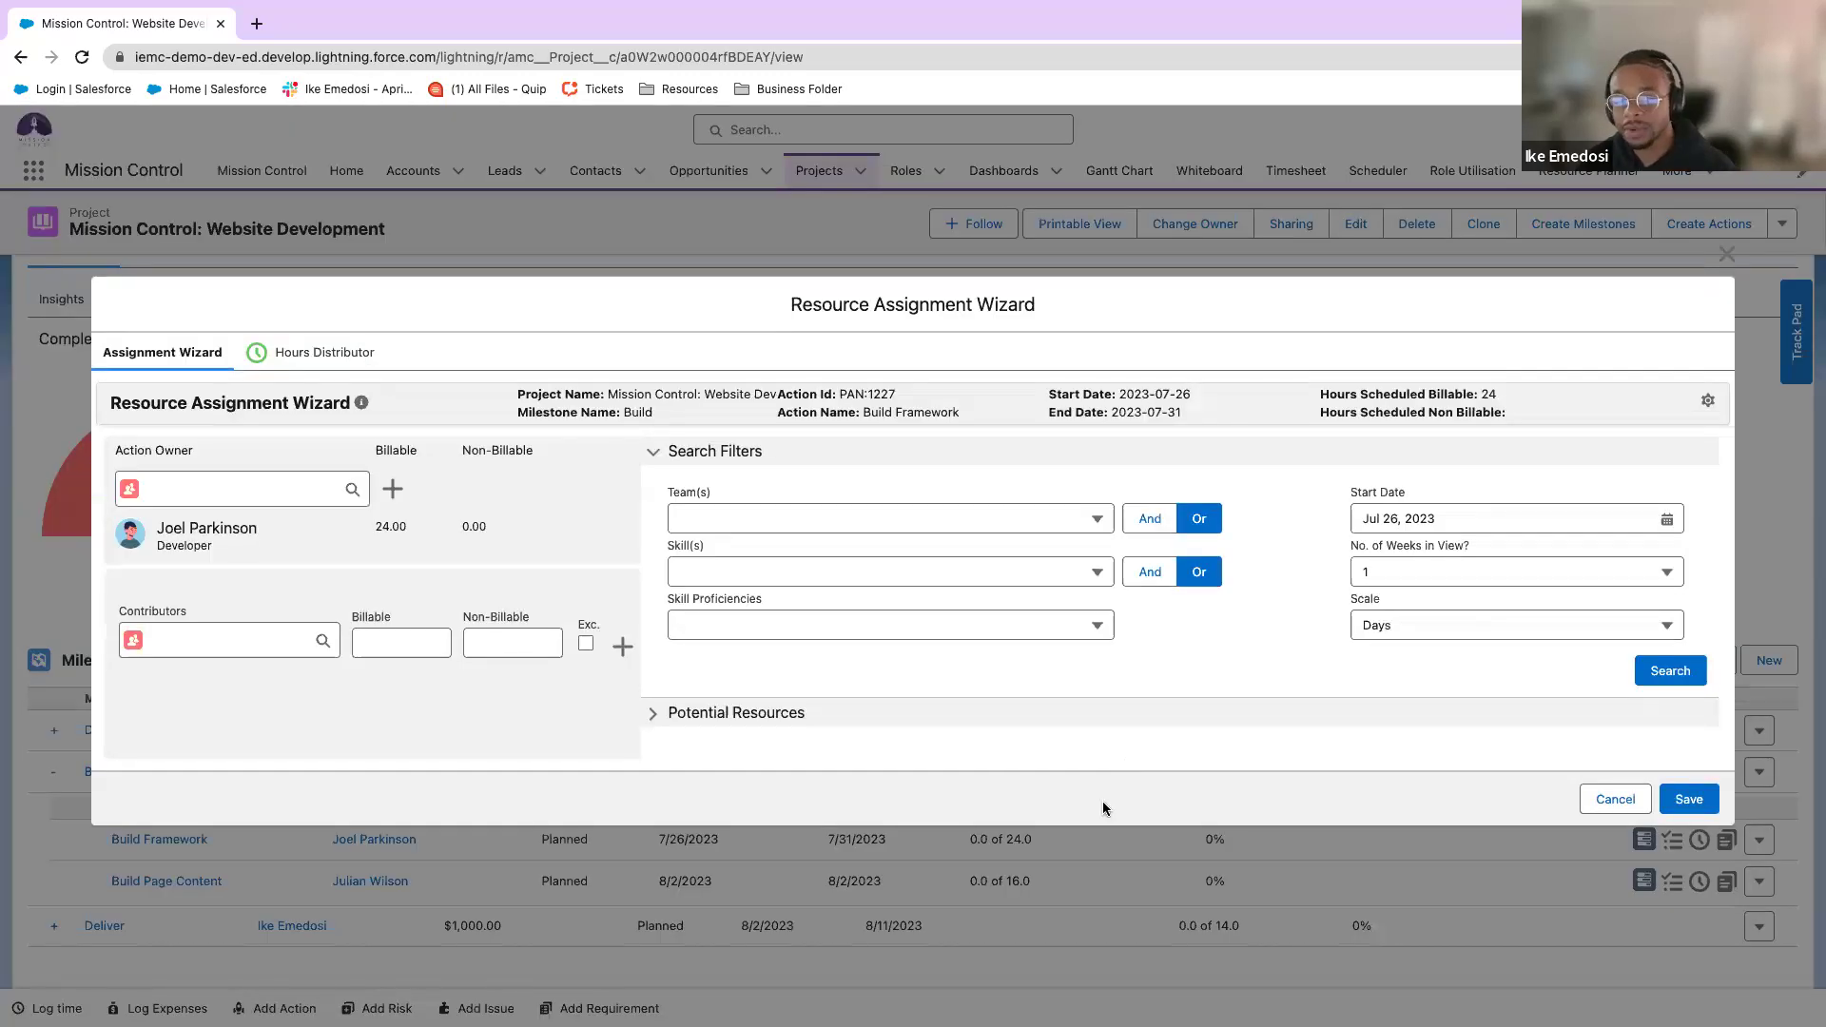
pyautogui.click(870, 515)
pyautogui.write('dev')
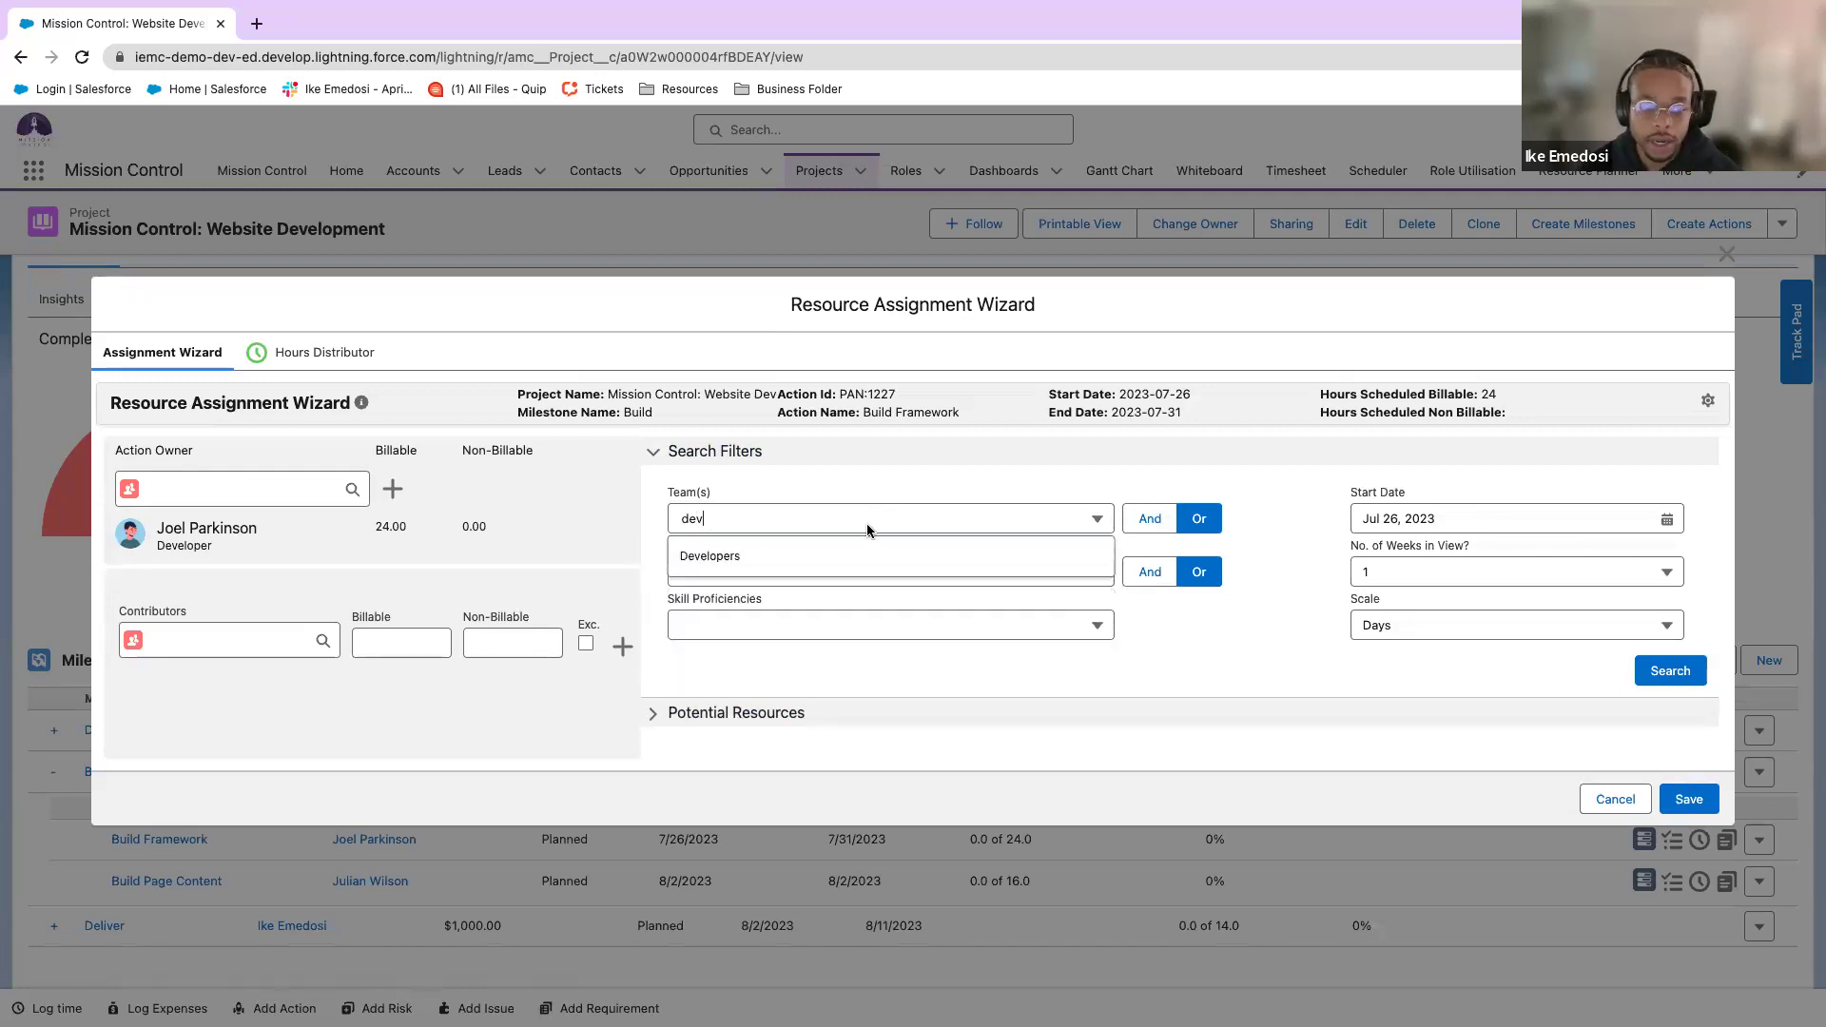
pyautogui.click(844, 555)
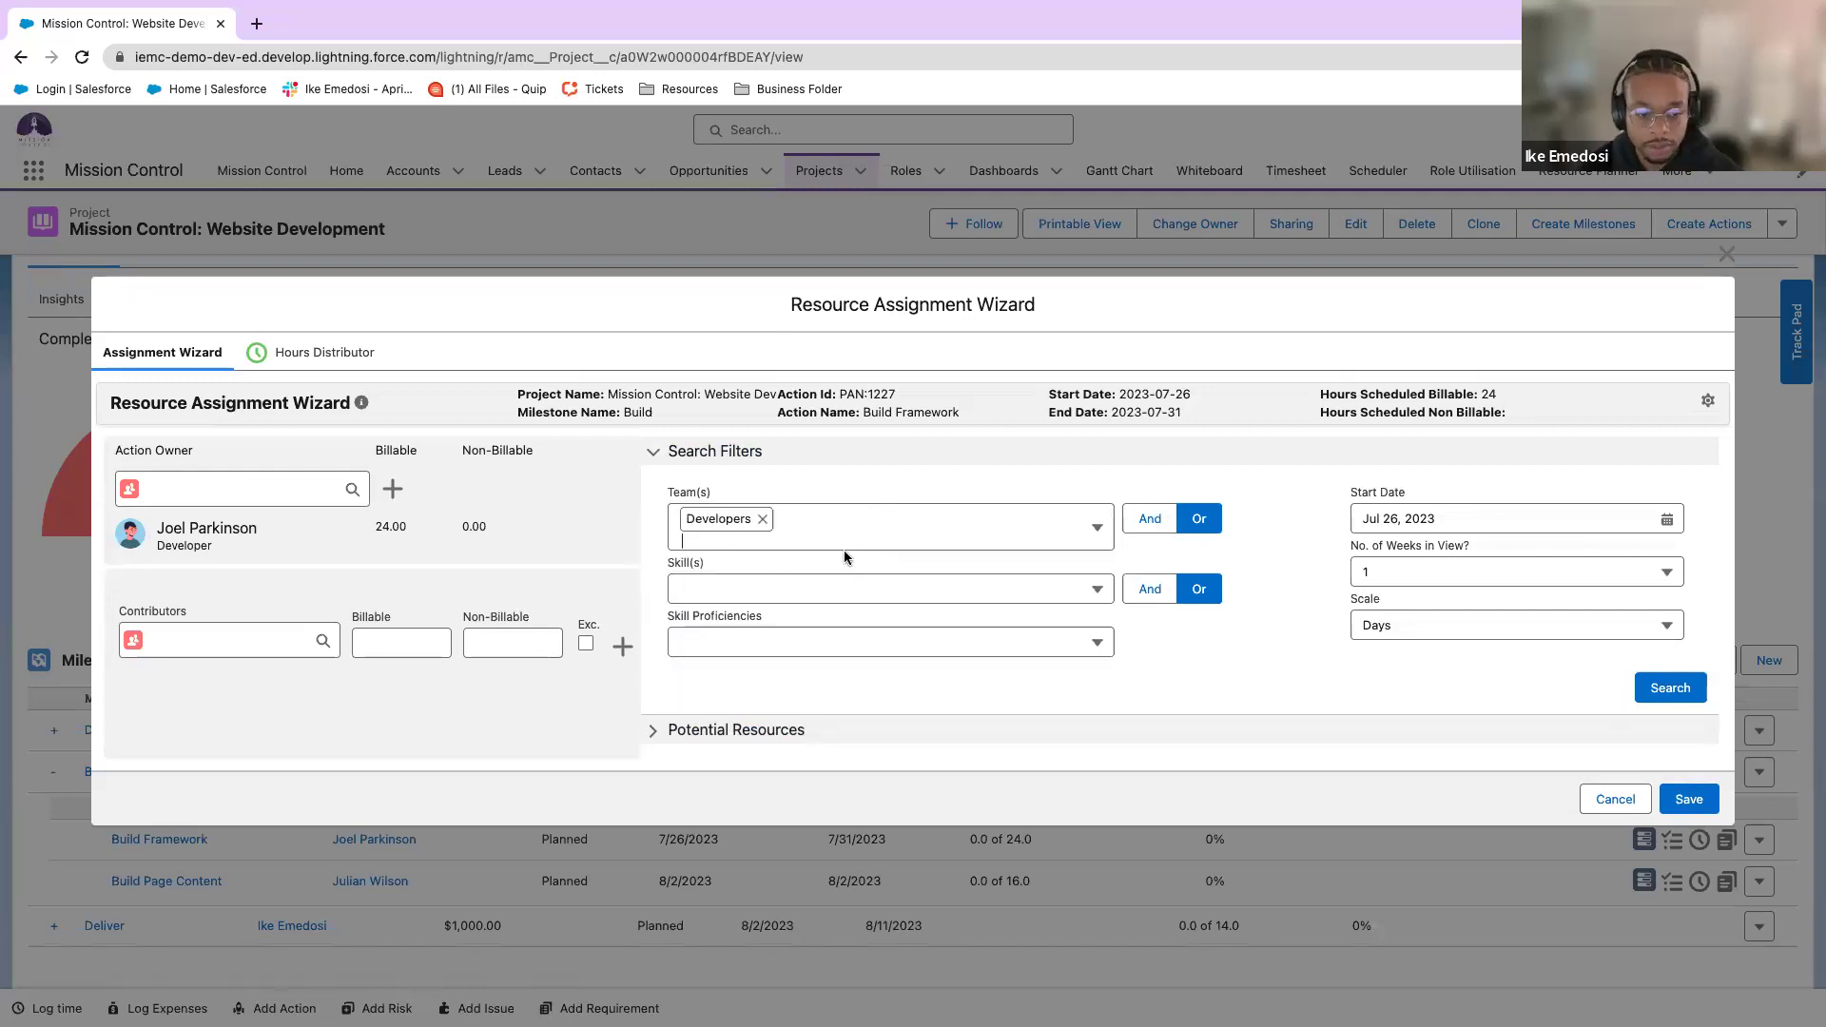
pyautogui.click(799, 583)
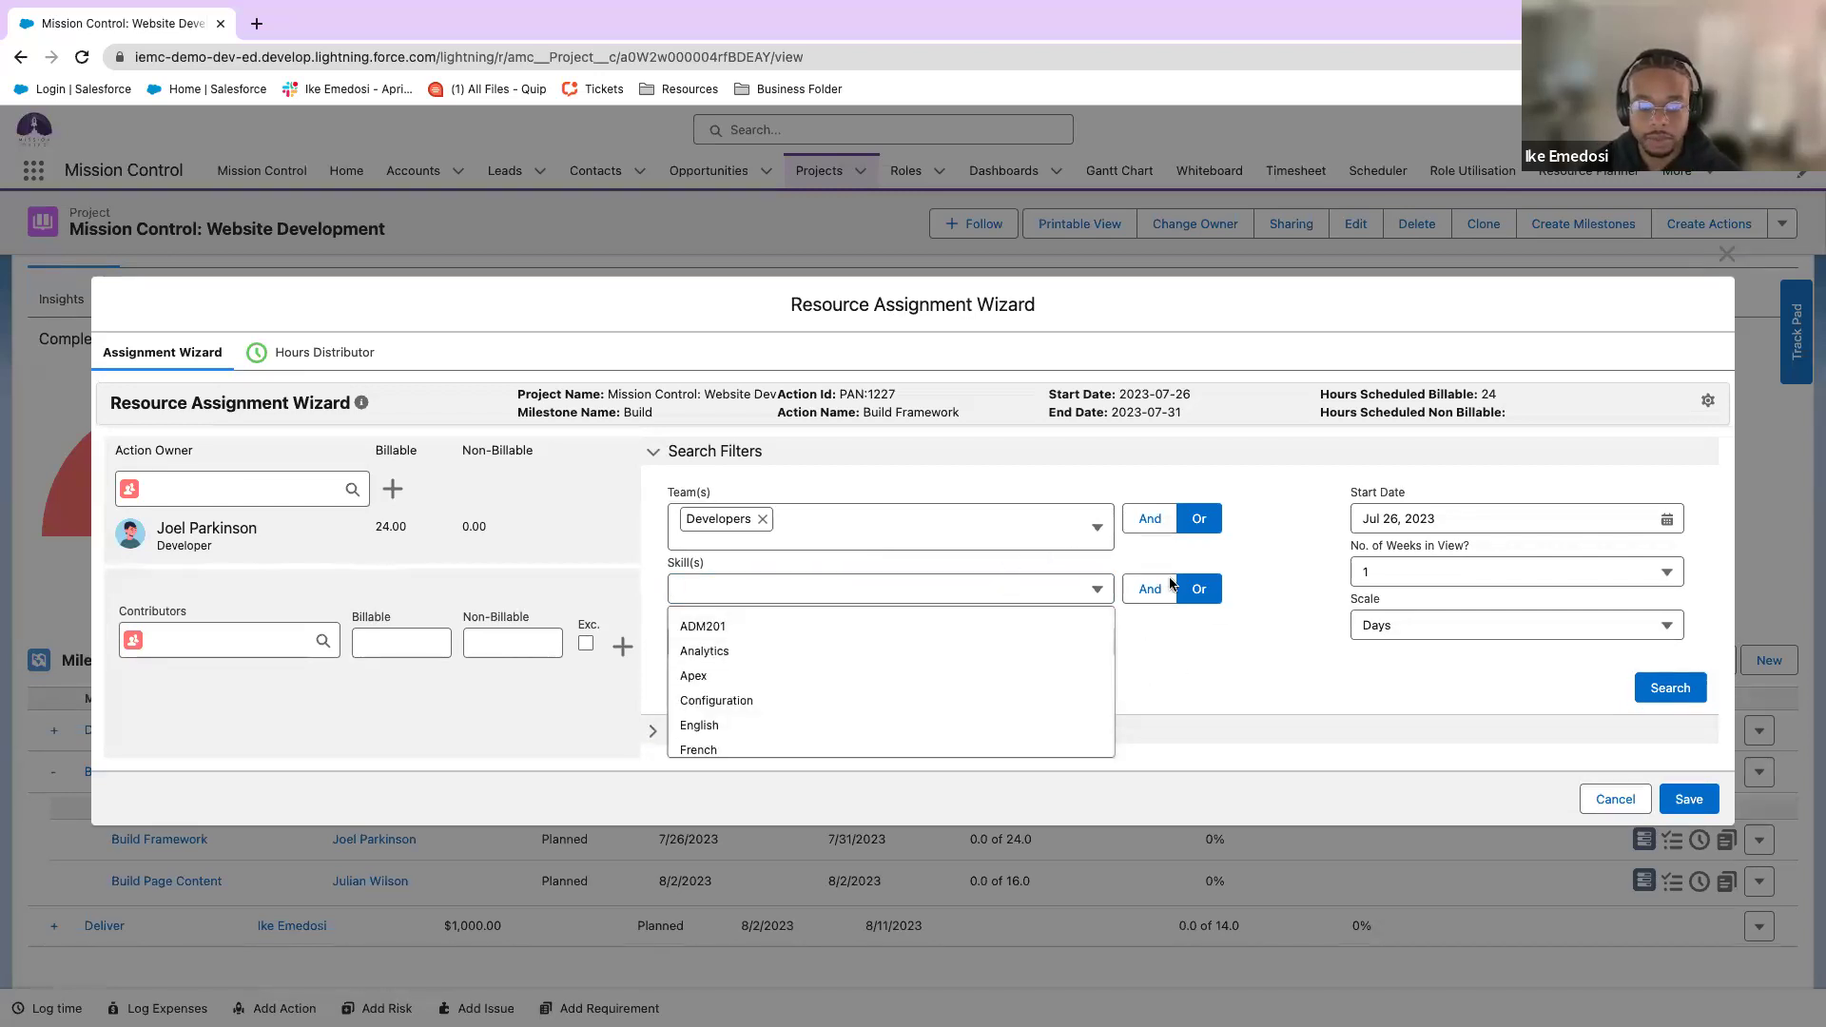
pyautogui.click(1691, 687)
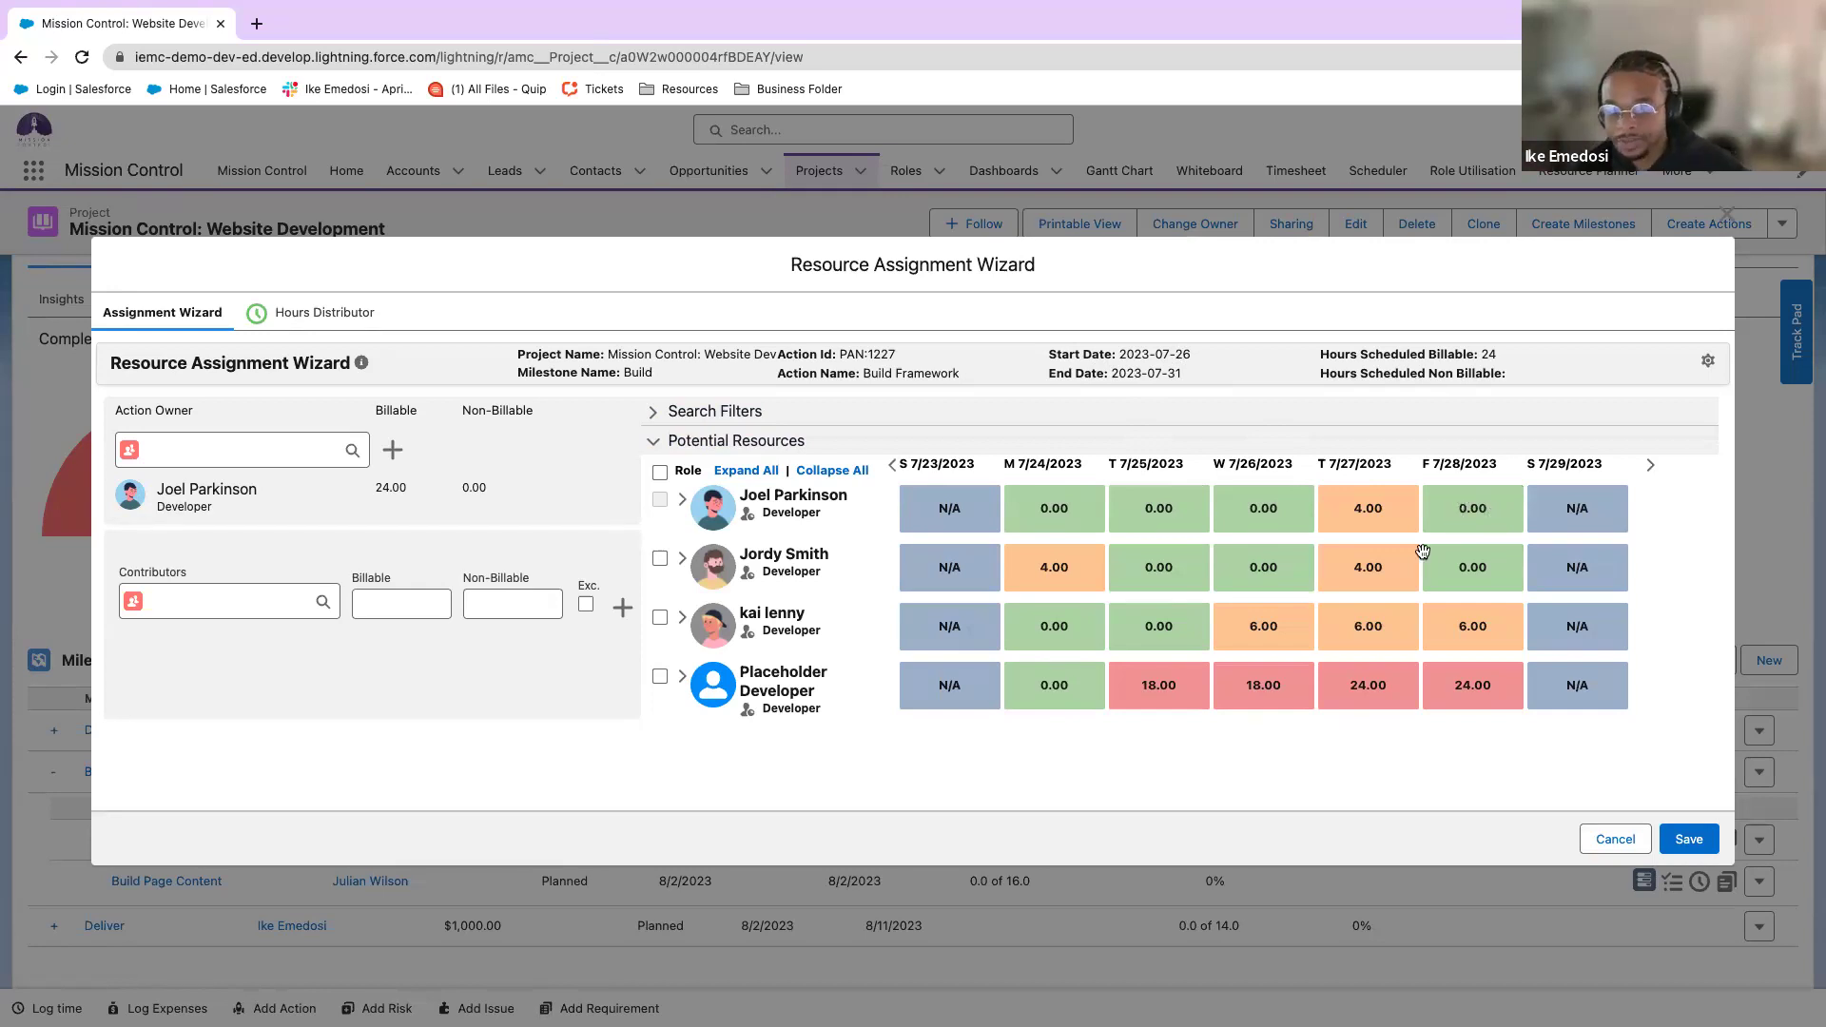
# Add the second listed developer as a Build Framework contributor with 12 billable hours, save the assignment and collapse the Build milestone.
pyautogui.moveTo(713, 569); pyautogui.dragTo(303, 639)
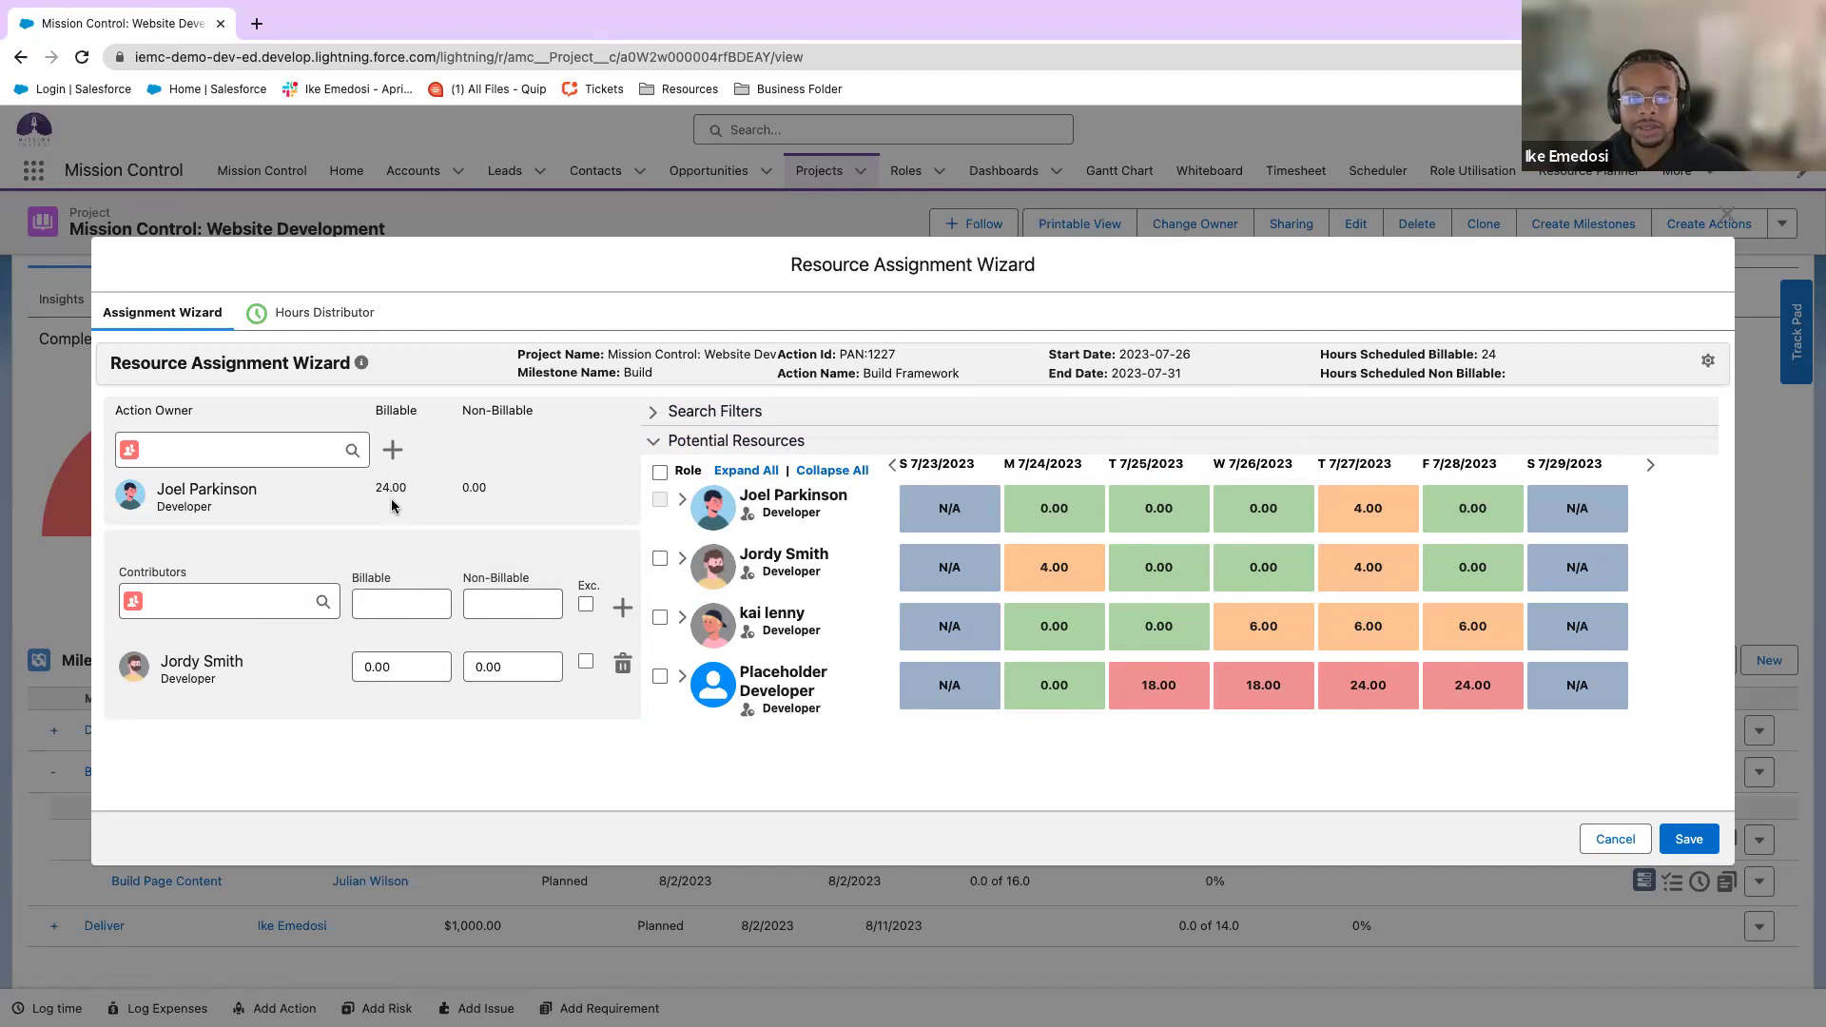
pyautogui.click(398, 595)
pyautogui.write('12')
pyautogui.click(439, 645)
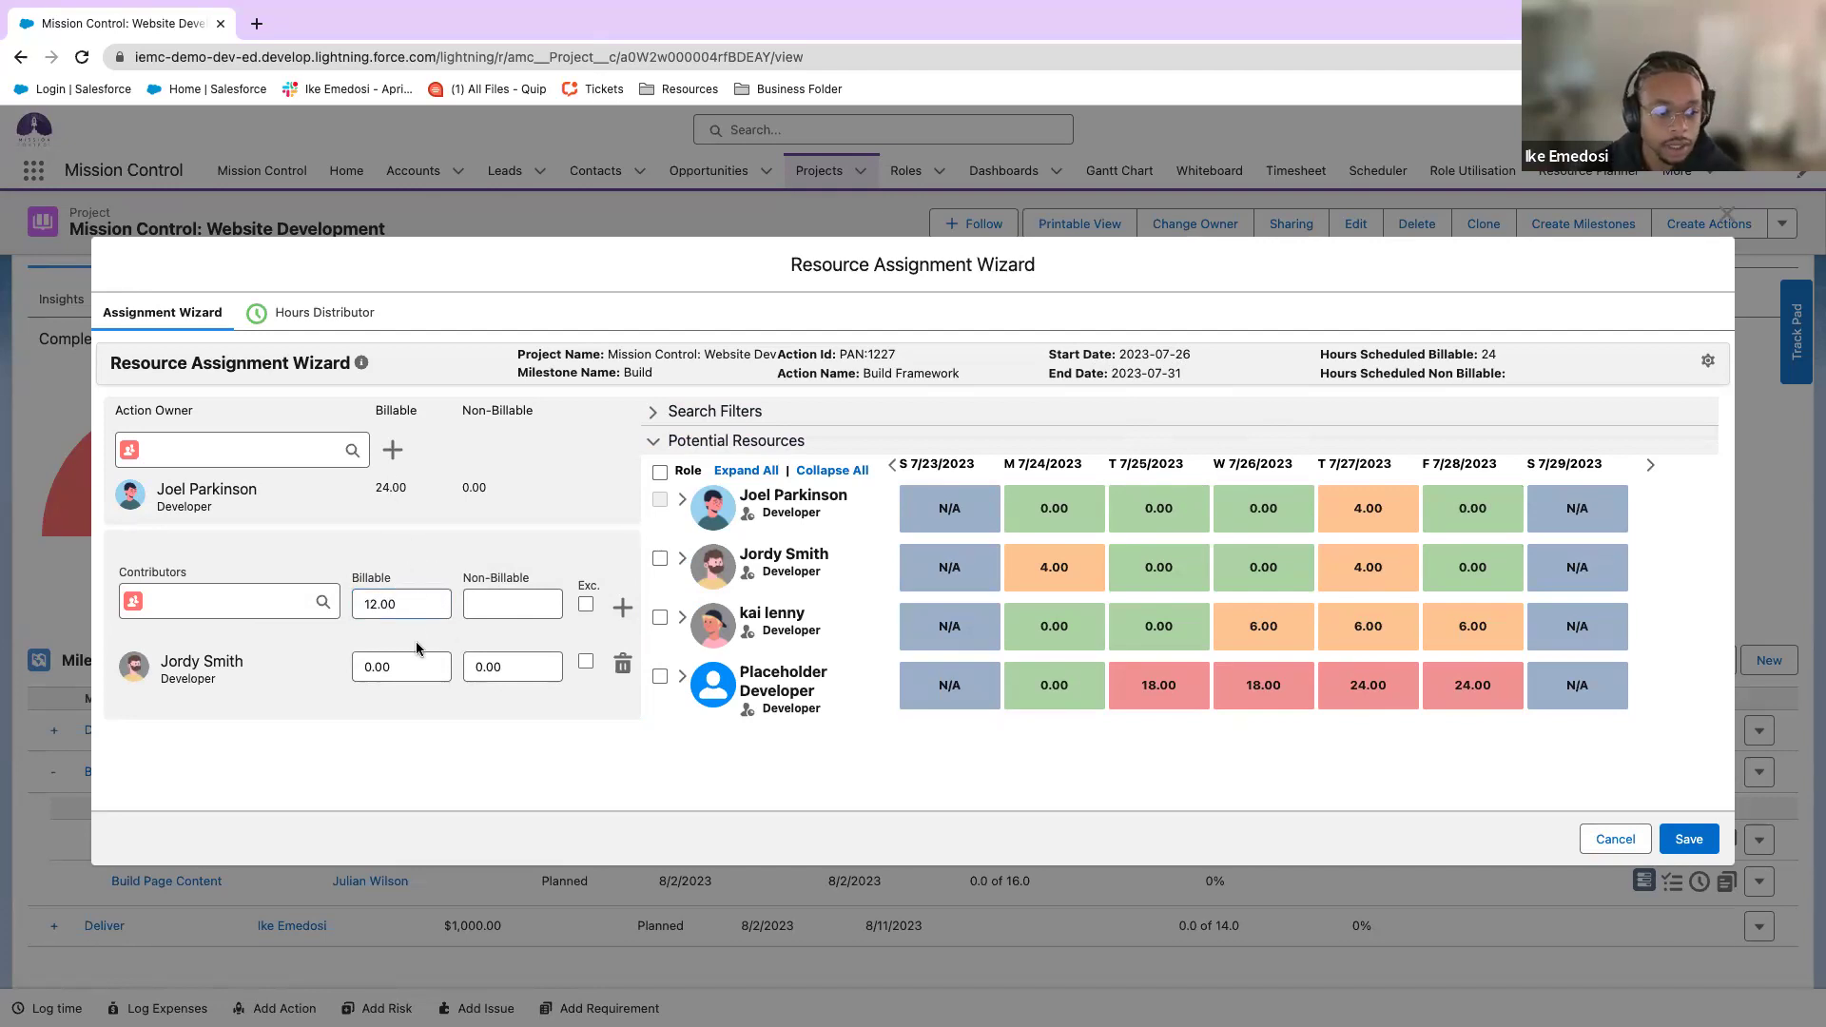
pyautogui.doubleClick(401, 607)
pyautogui.press('BackSpace')
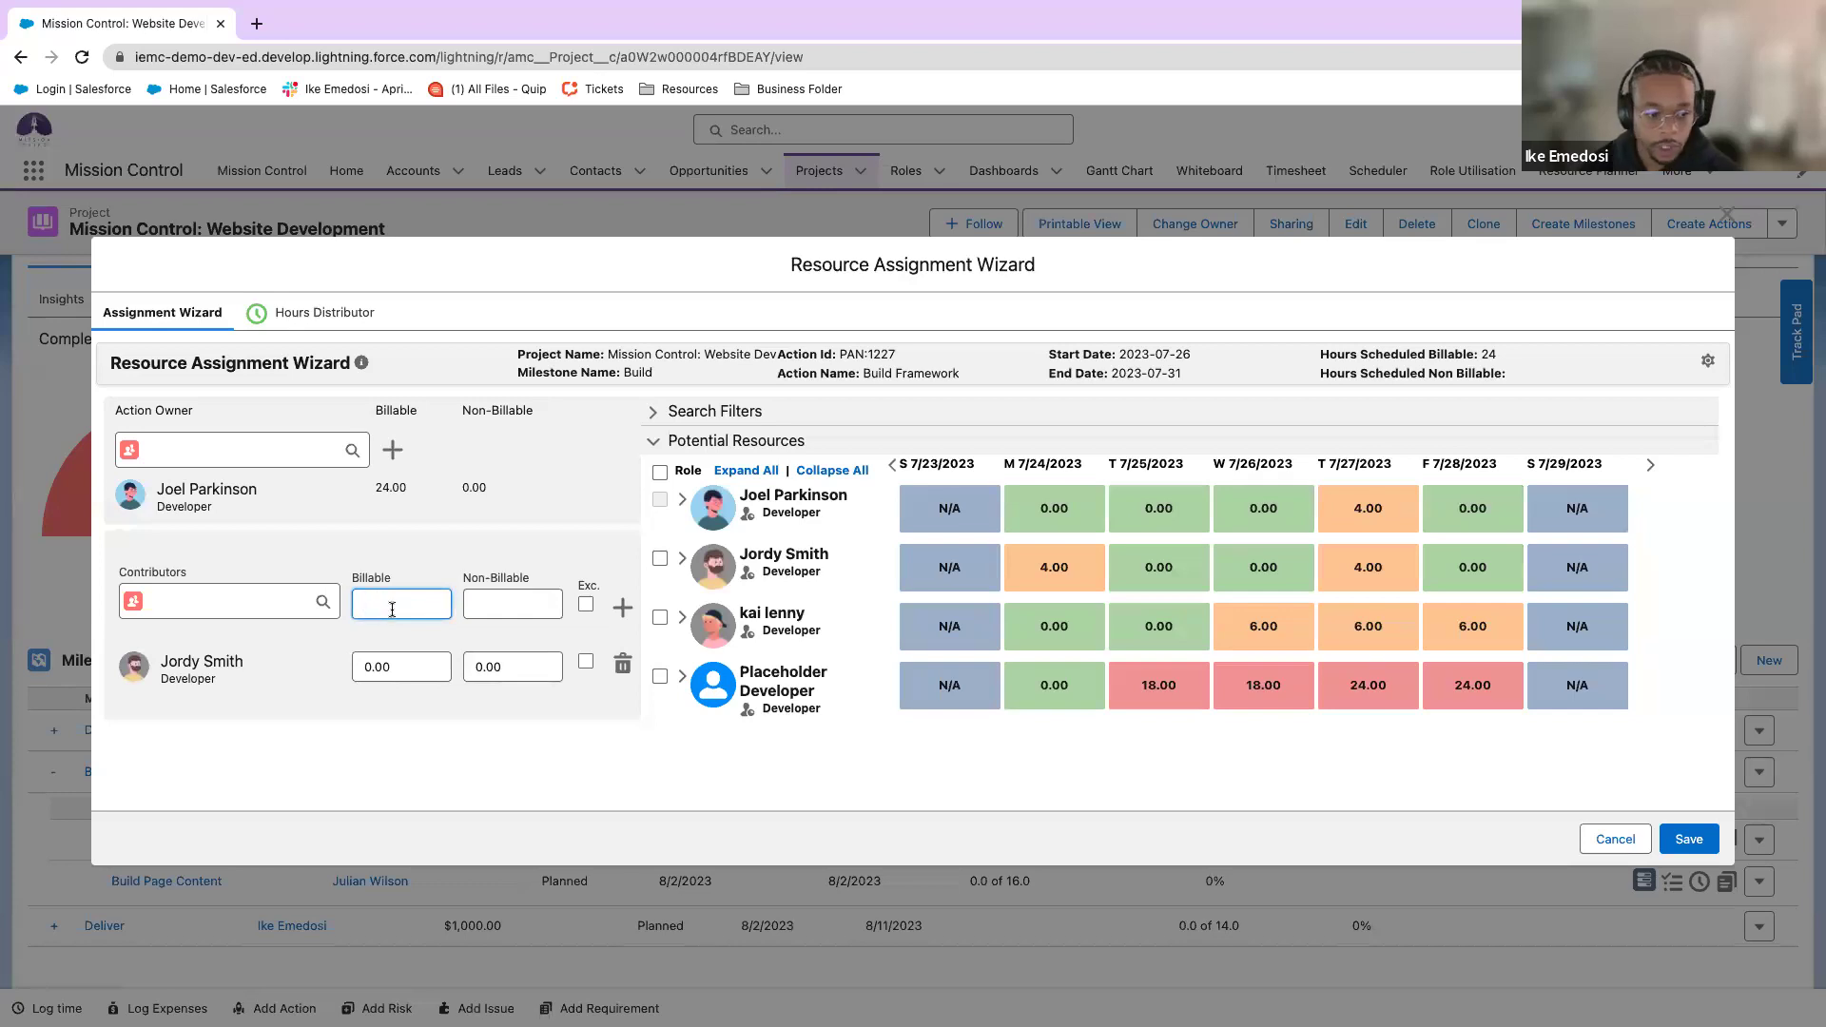
pyautogui.click(407, 655)
pyautogui.write('12')
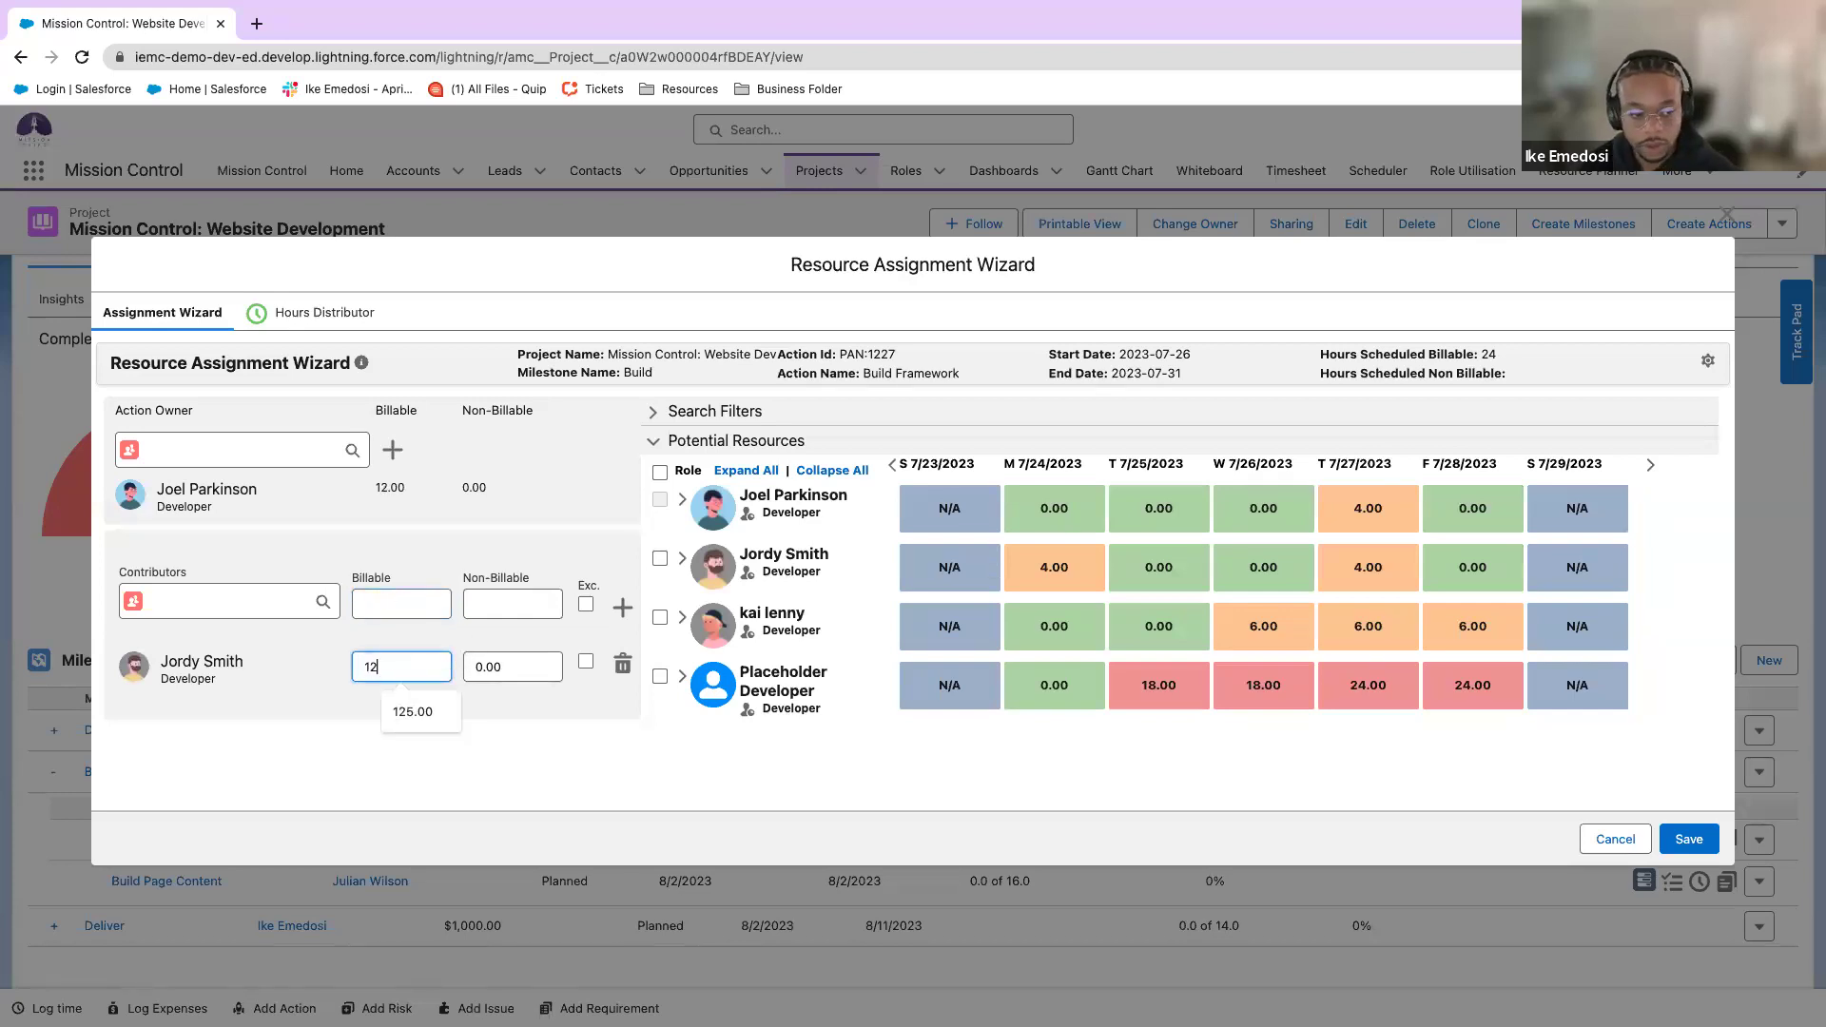
pyautogui.click(434, 637)
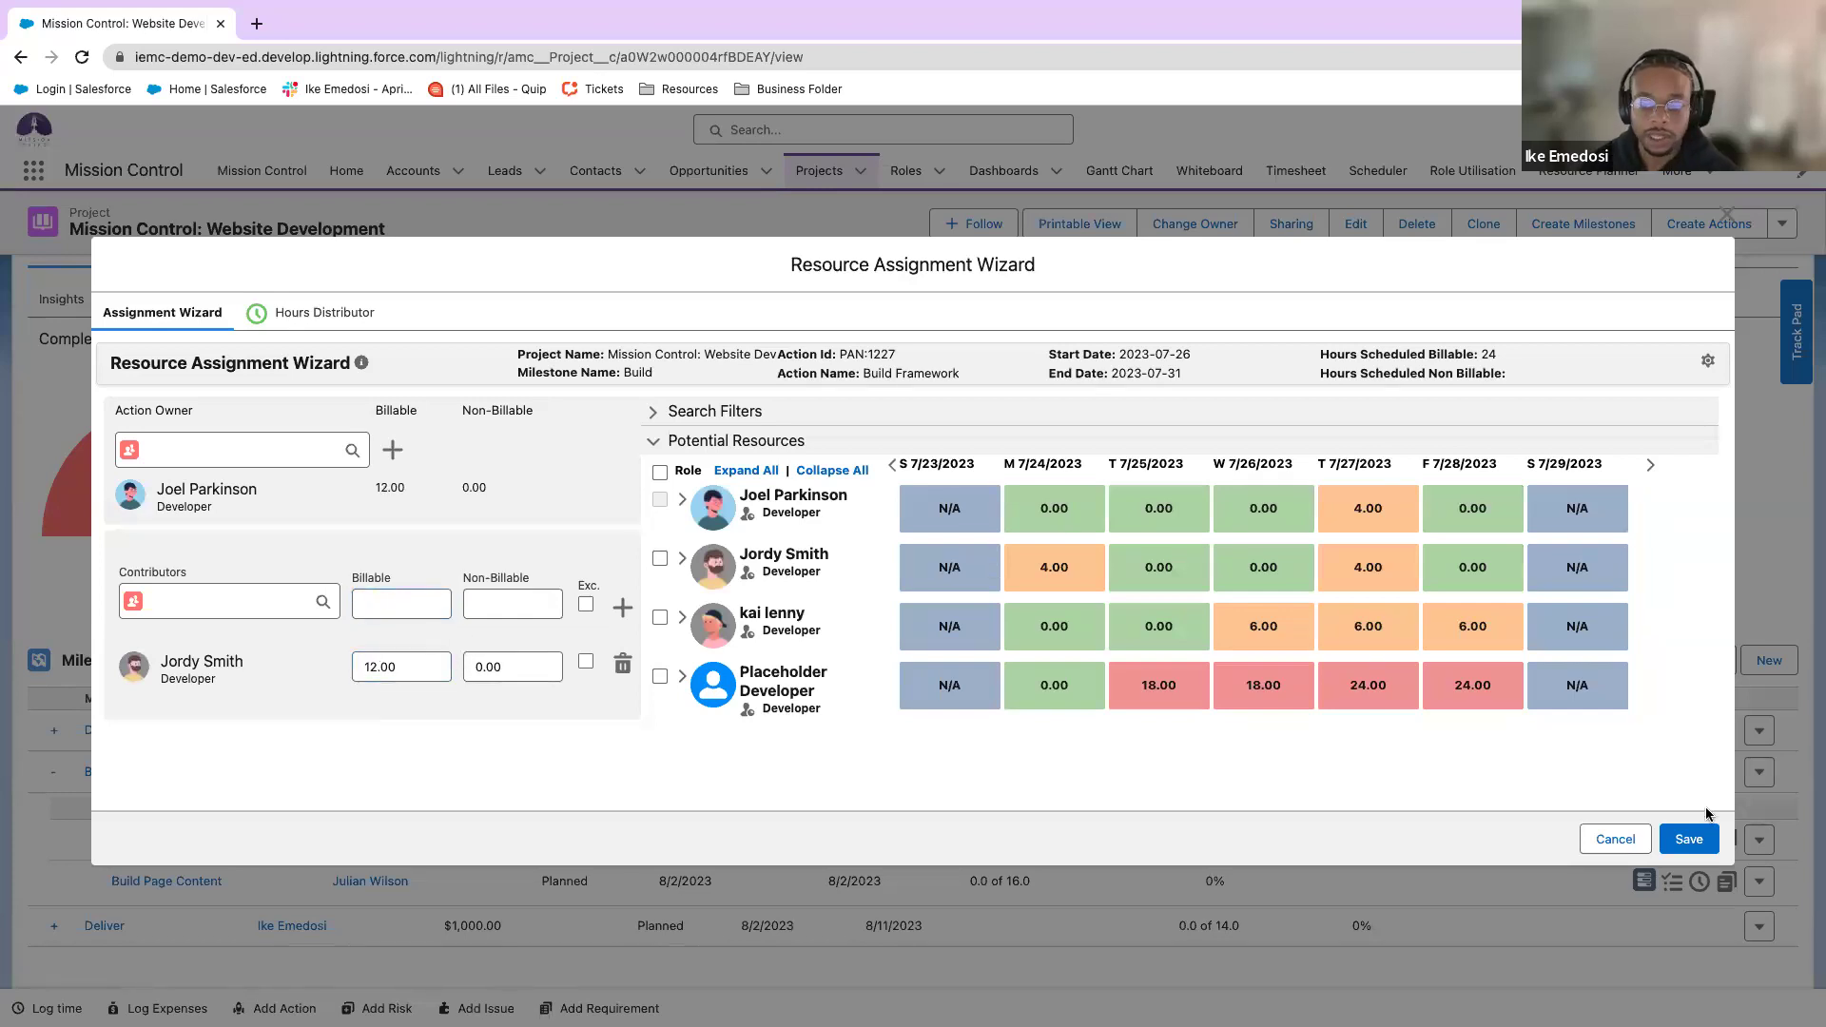
pyautogui.click(1689, 840)
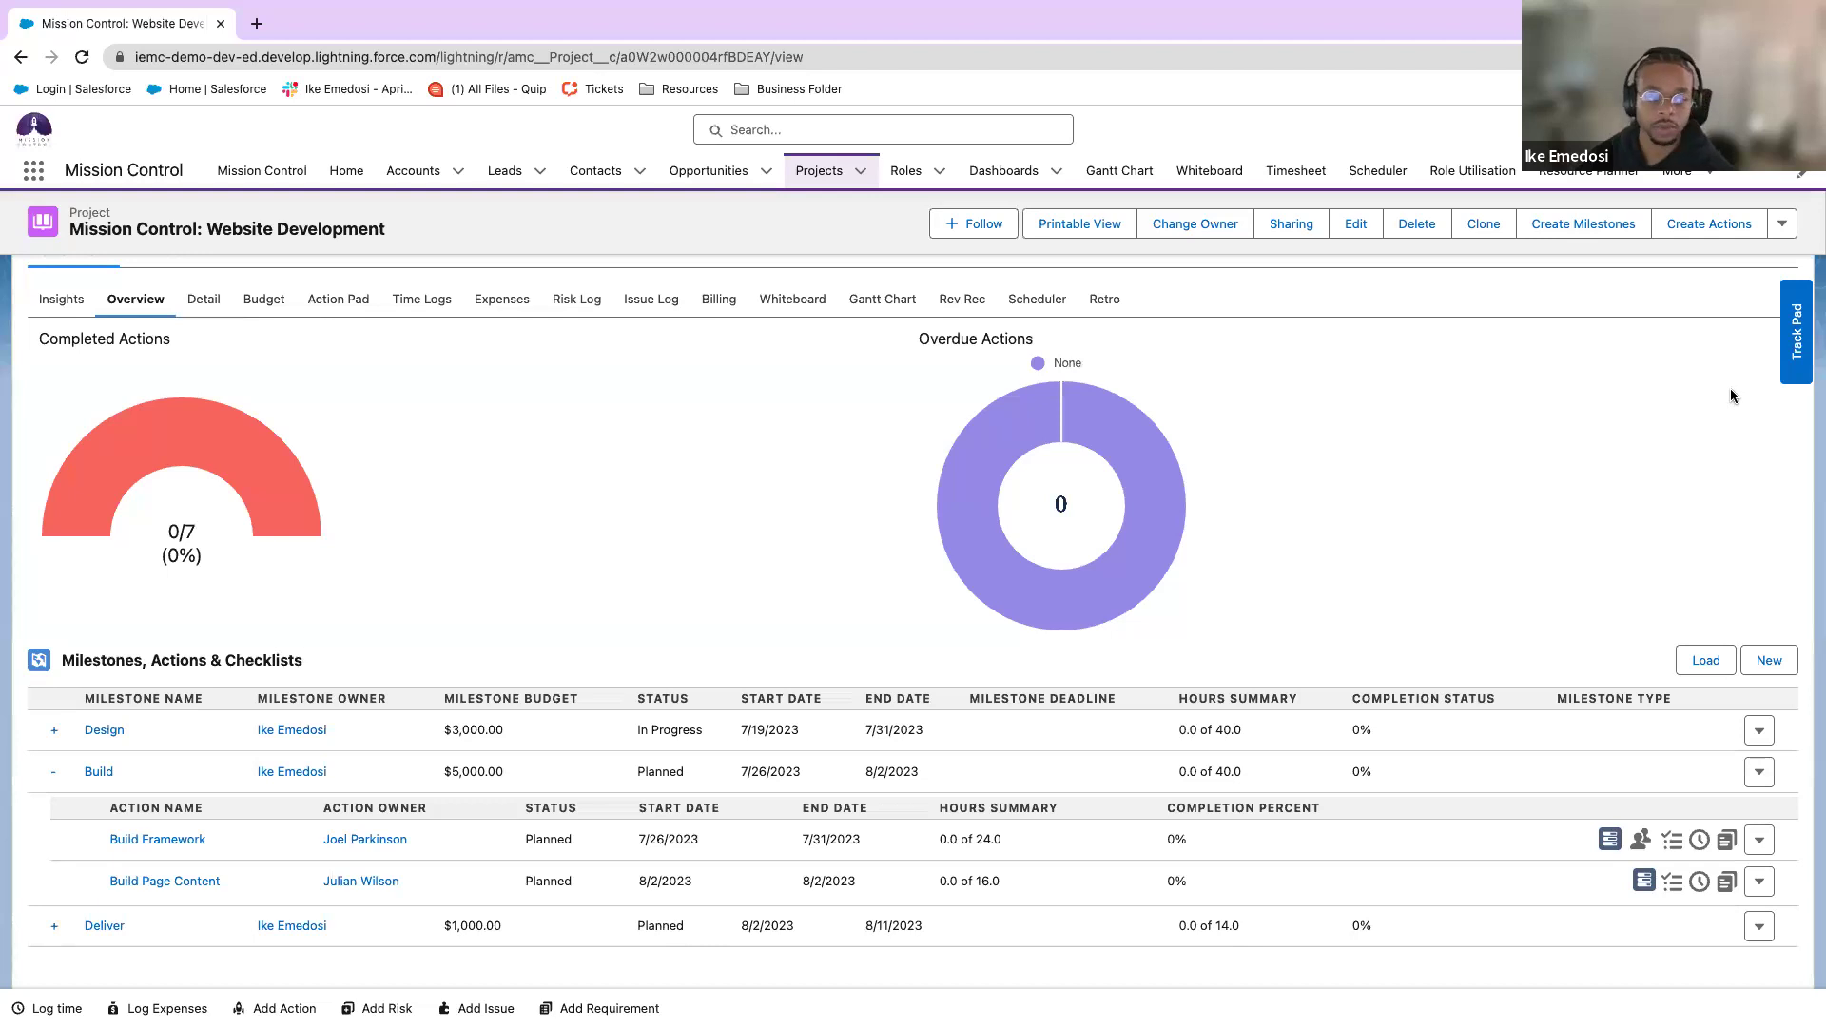
pyautogui.click(54, 774)
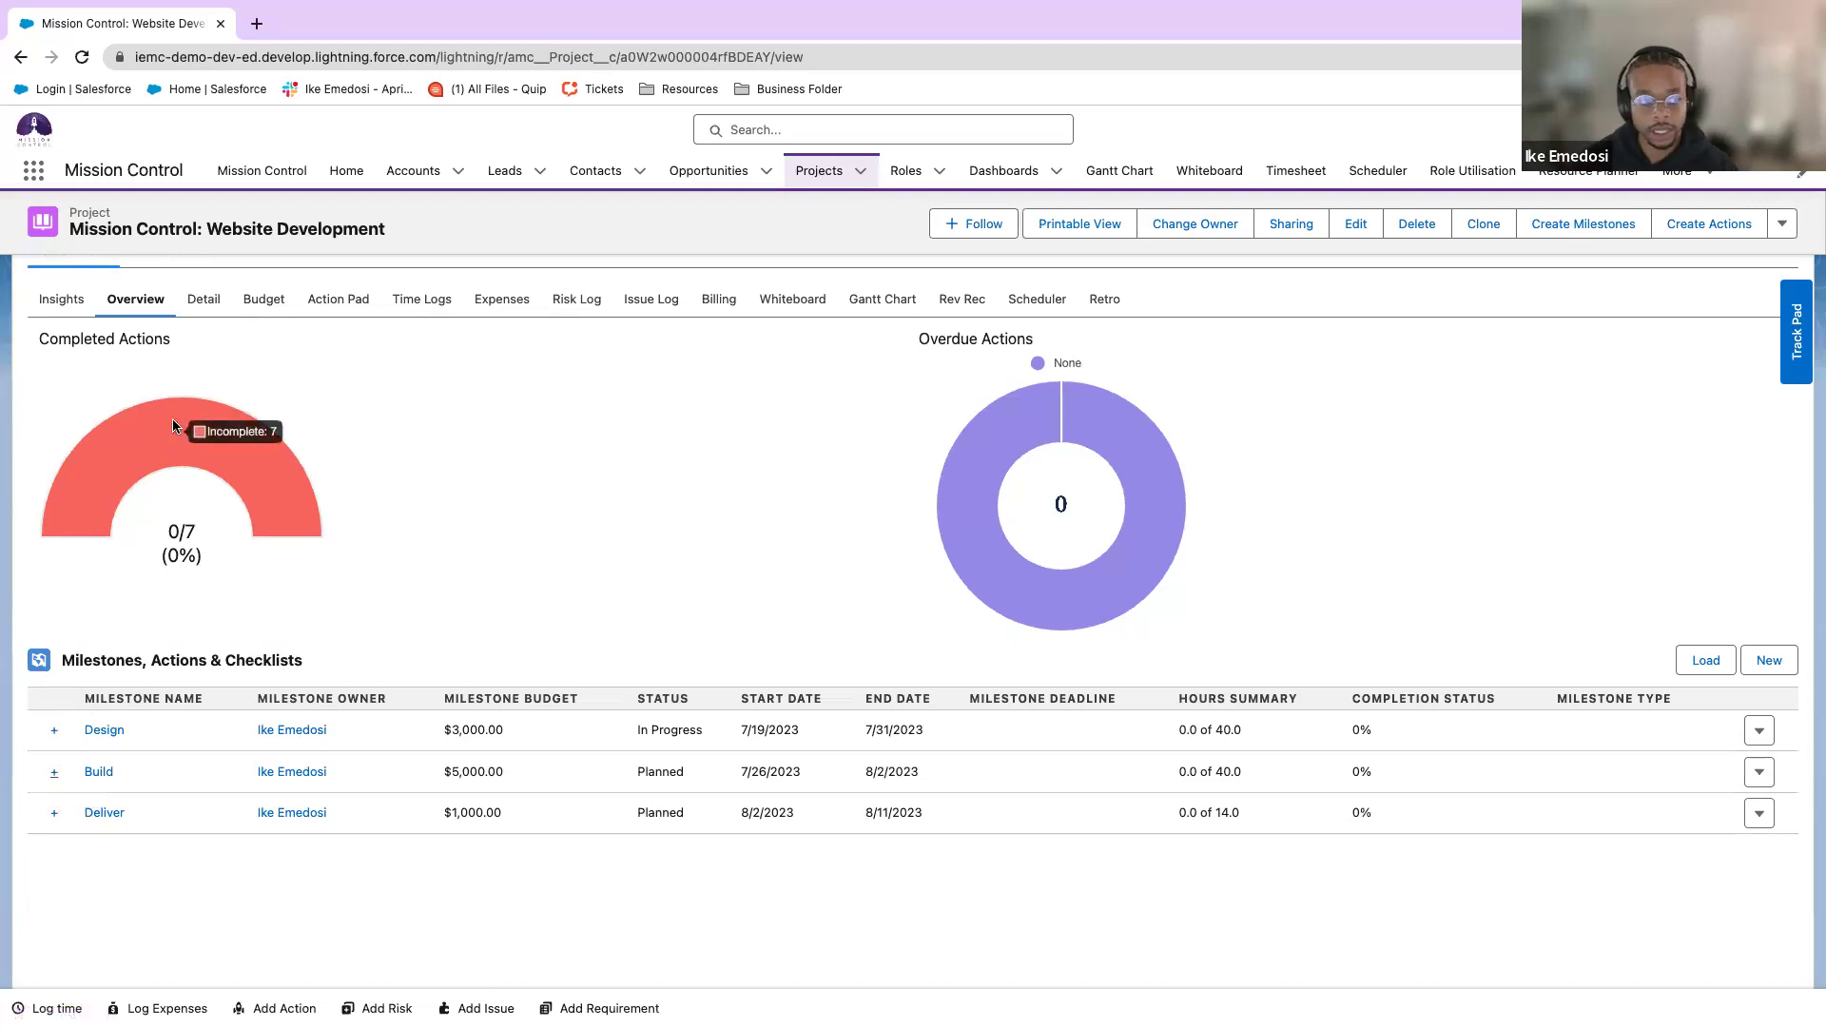
# Review the project's Detail information, including its dates, project settings, billing and cost rates, and exclusion options.
pyautogui.click(204, 299)
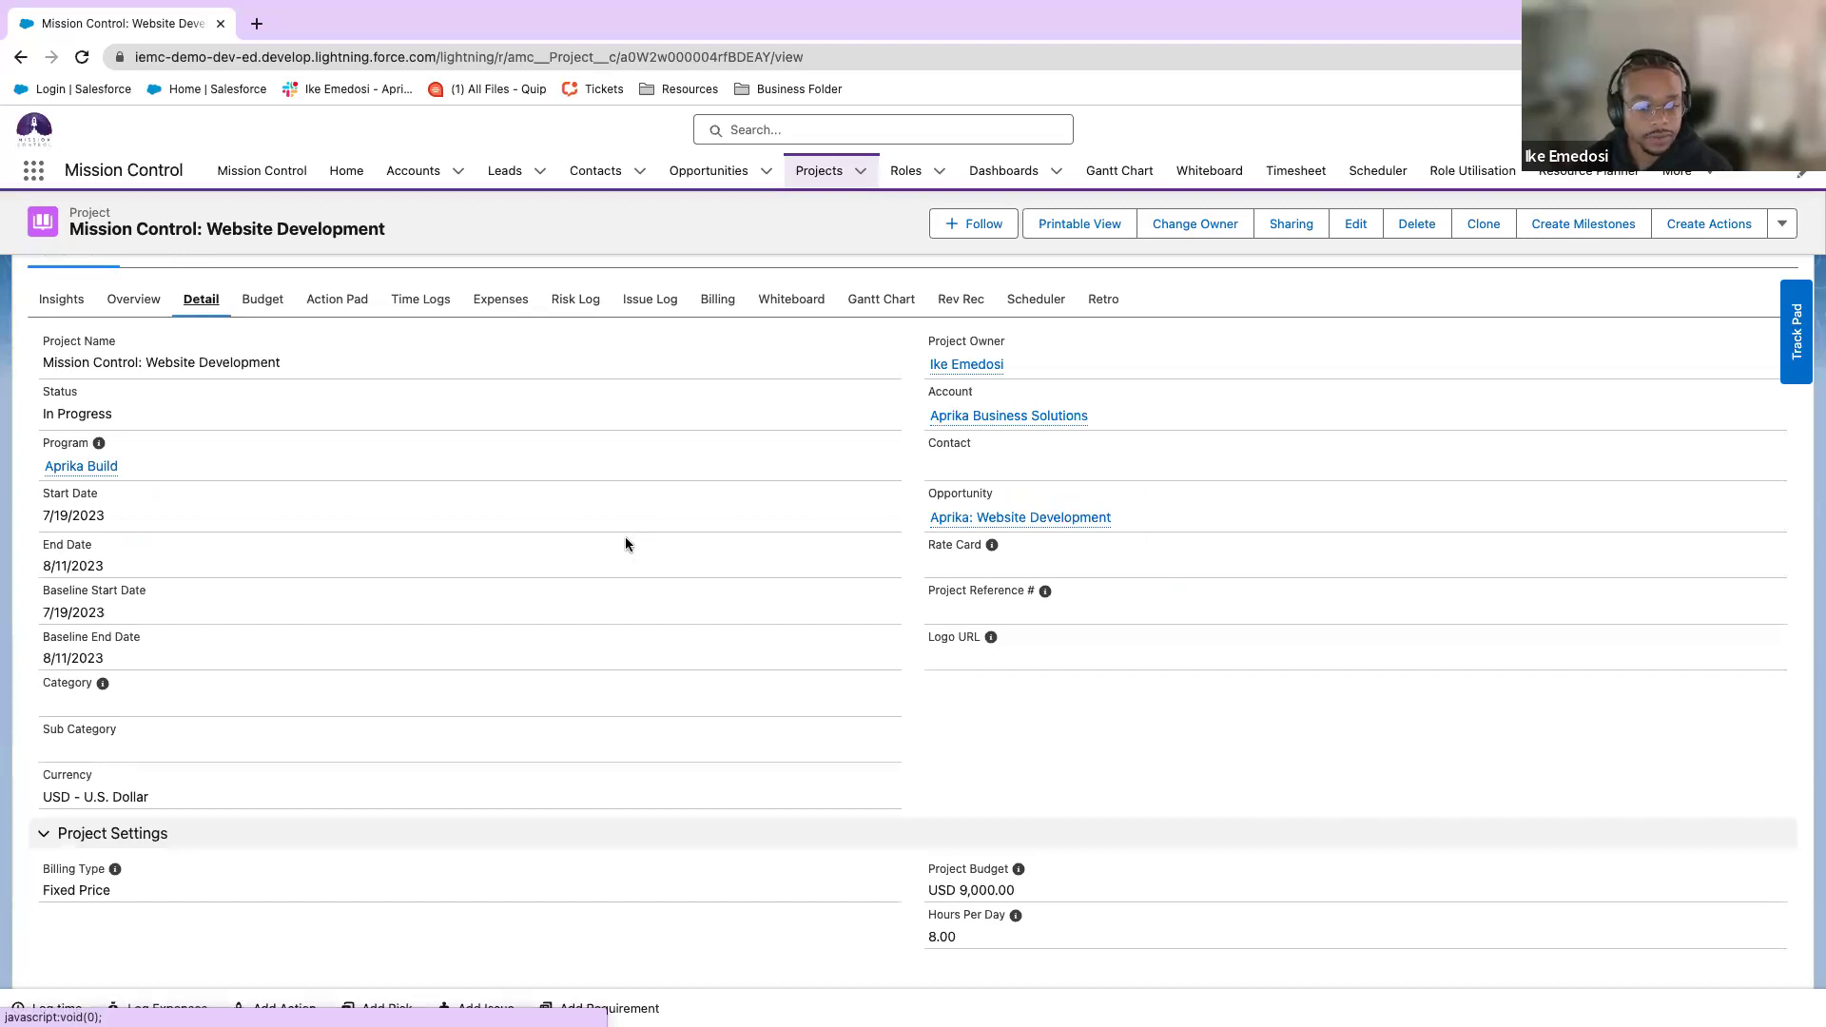
pyautogui.scroll(-1, 570, 570)
pyautogui.scroll(-3, 562, 572)
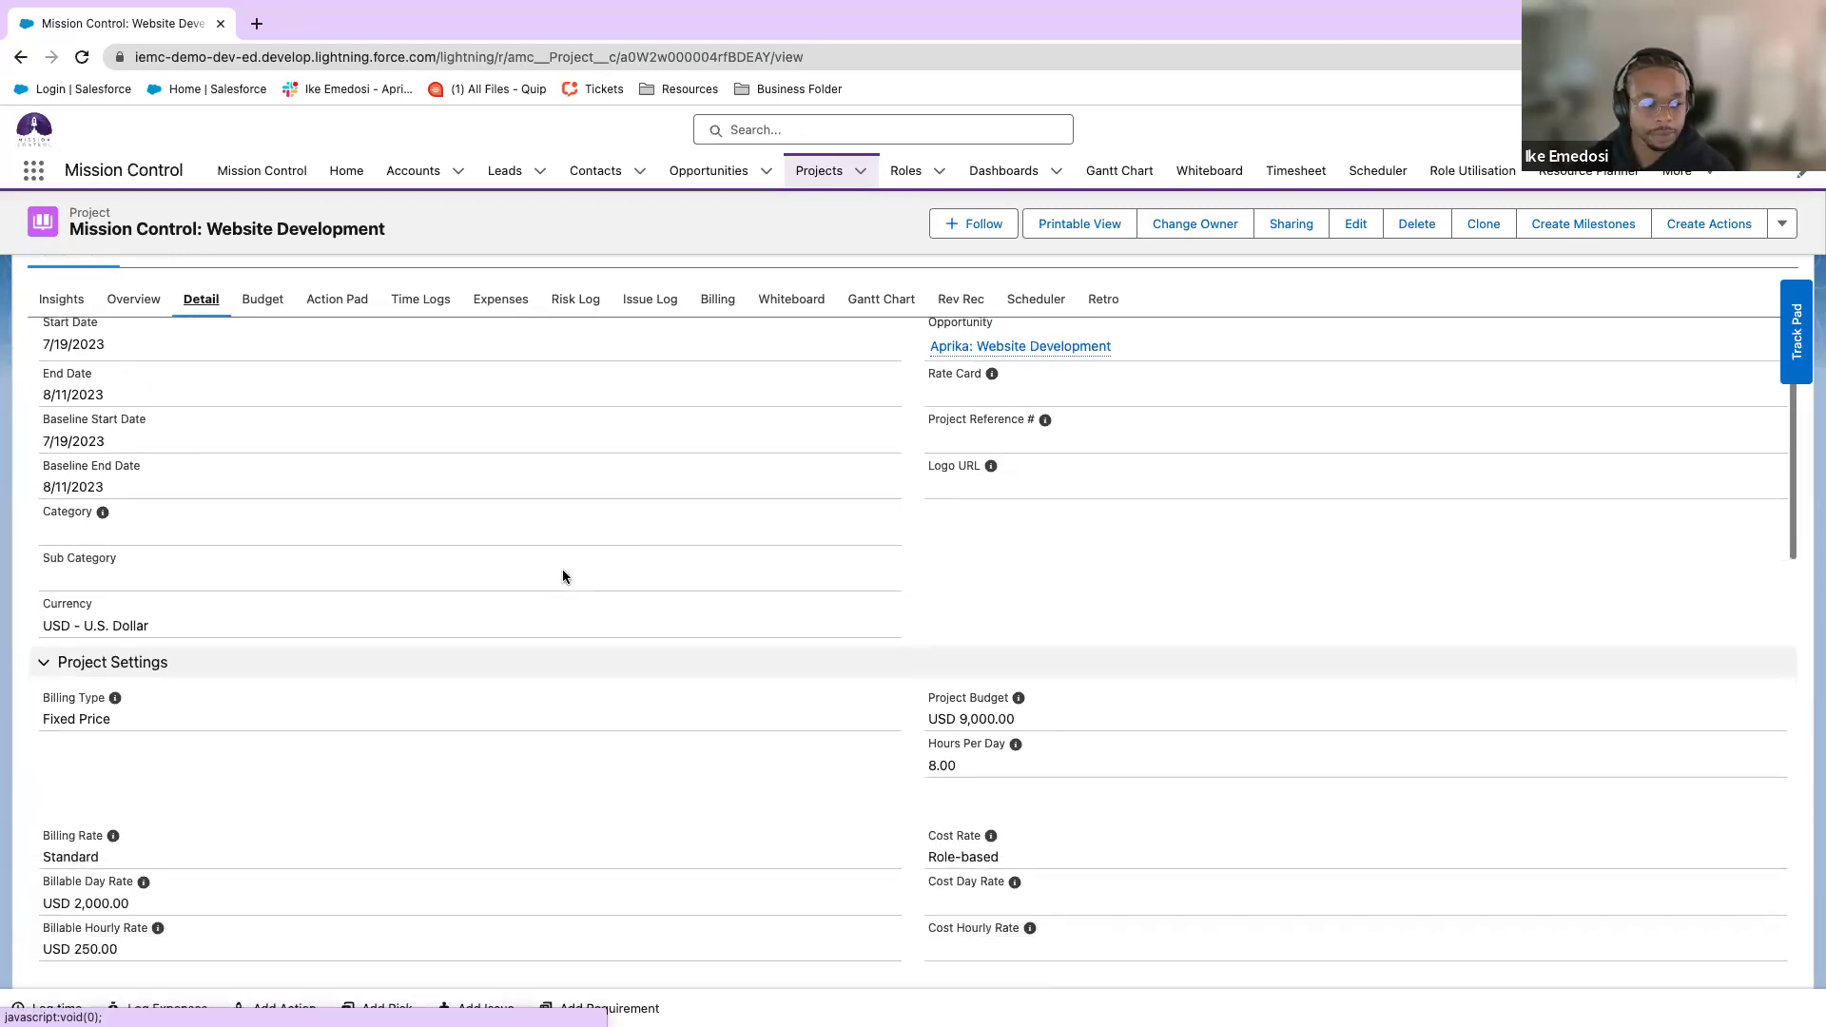
pyautogui.scroll(-1, 562, 572)
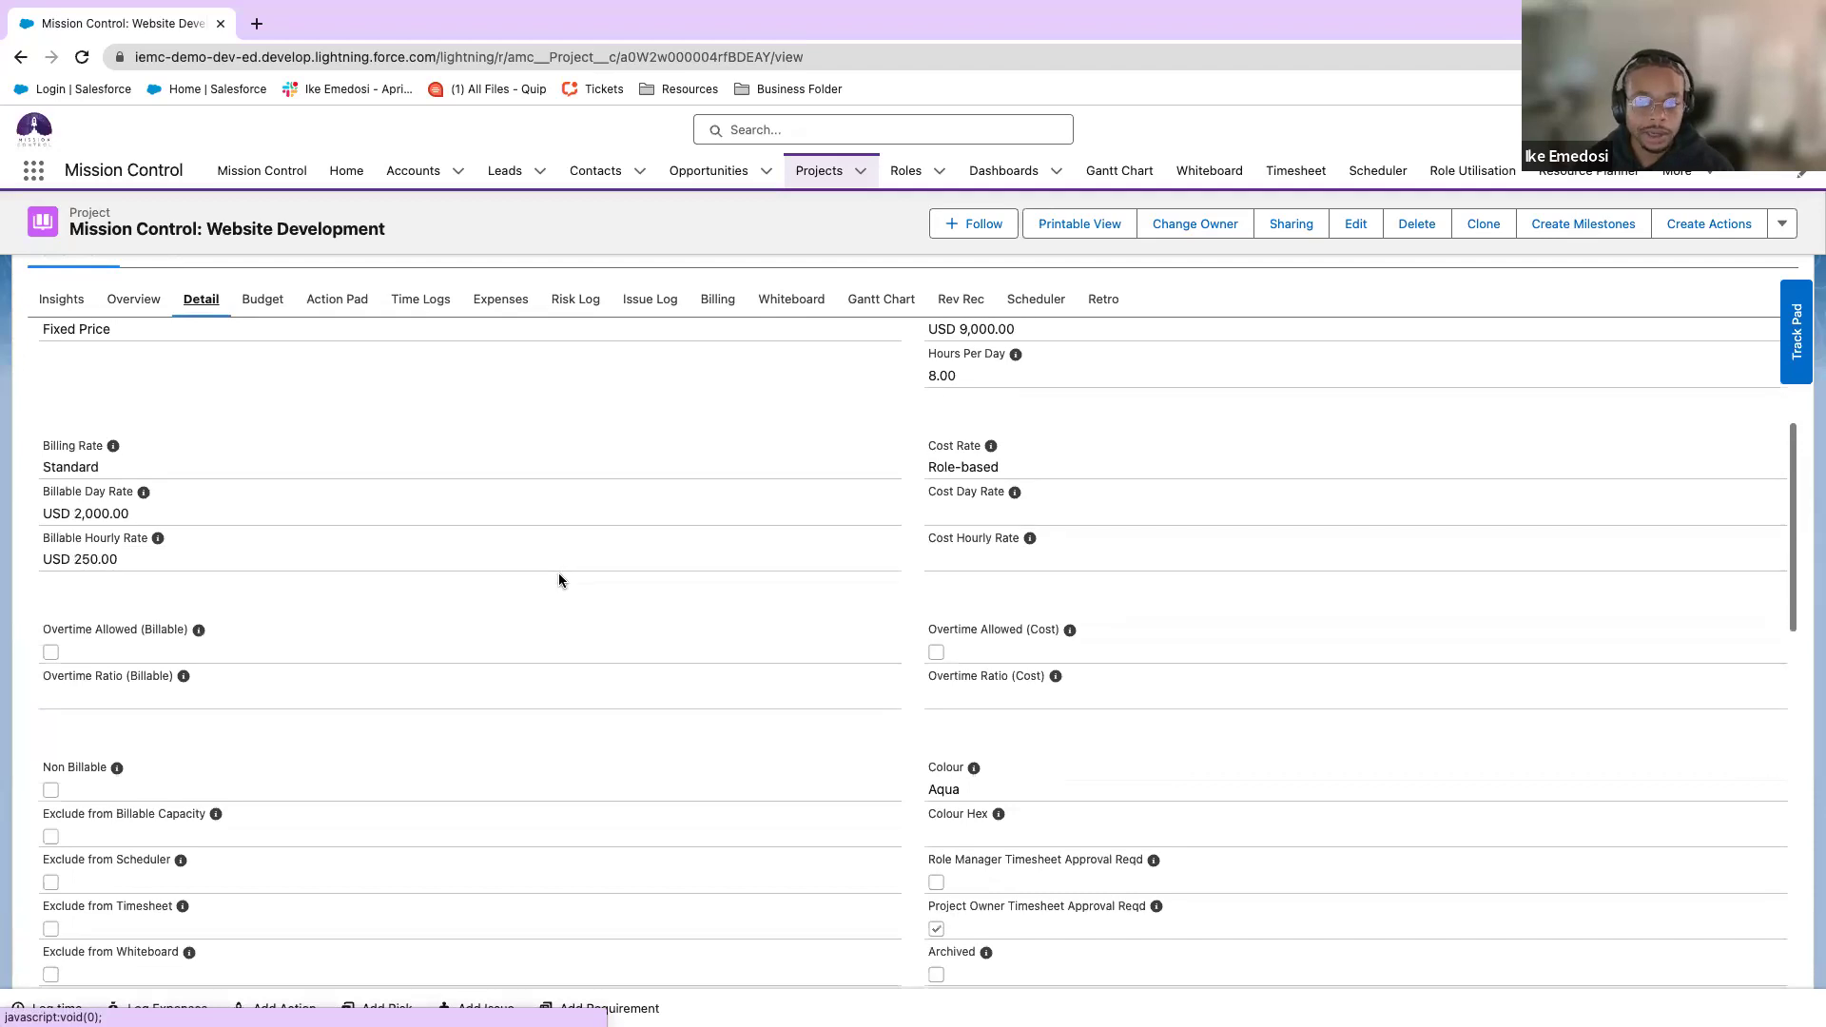
pyautogui.scroll(-1, 561, 573)
pyautogui.scroll(6, 563, 573)
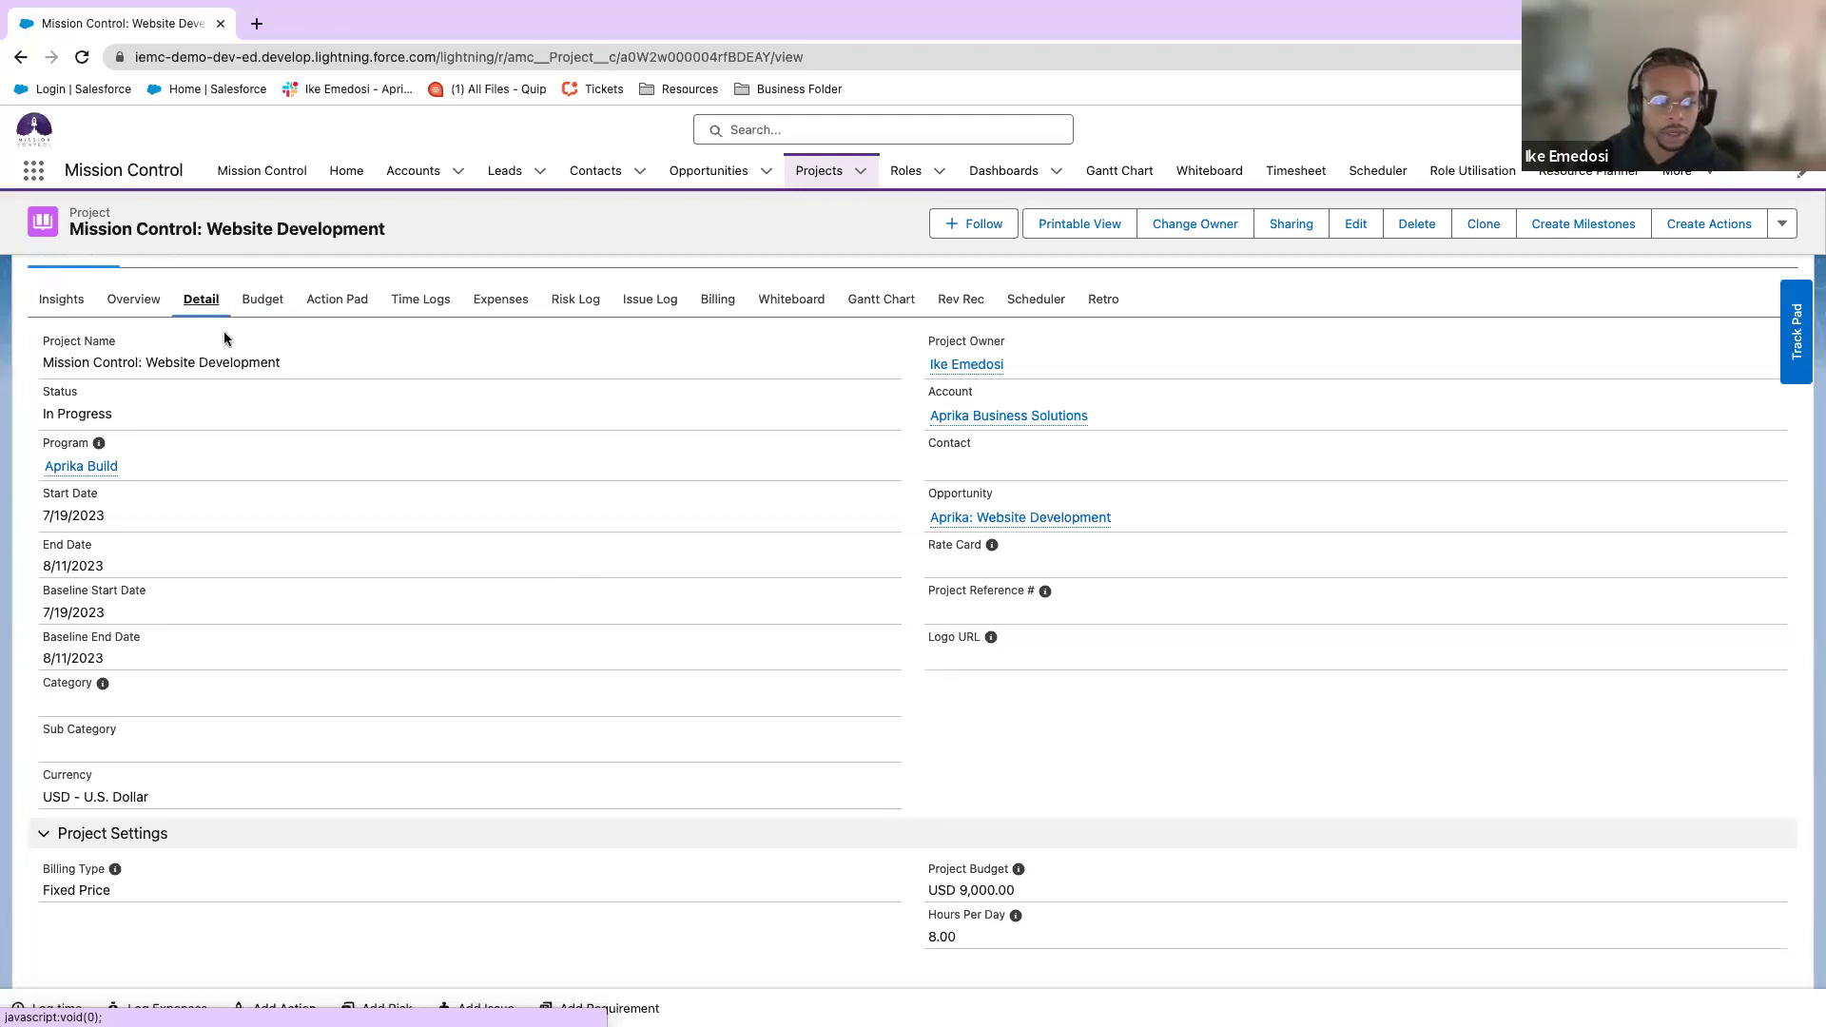
# Examine the project's Action Pad, including the summary area and each logged action's status, hours, dates and owner.
pyautogui.click(335, 301)
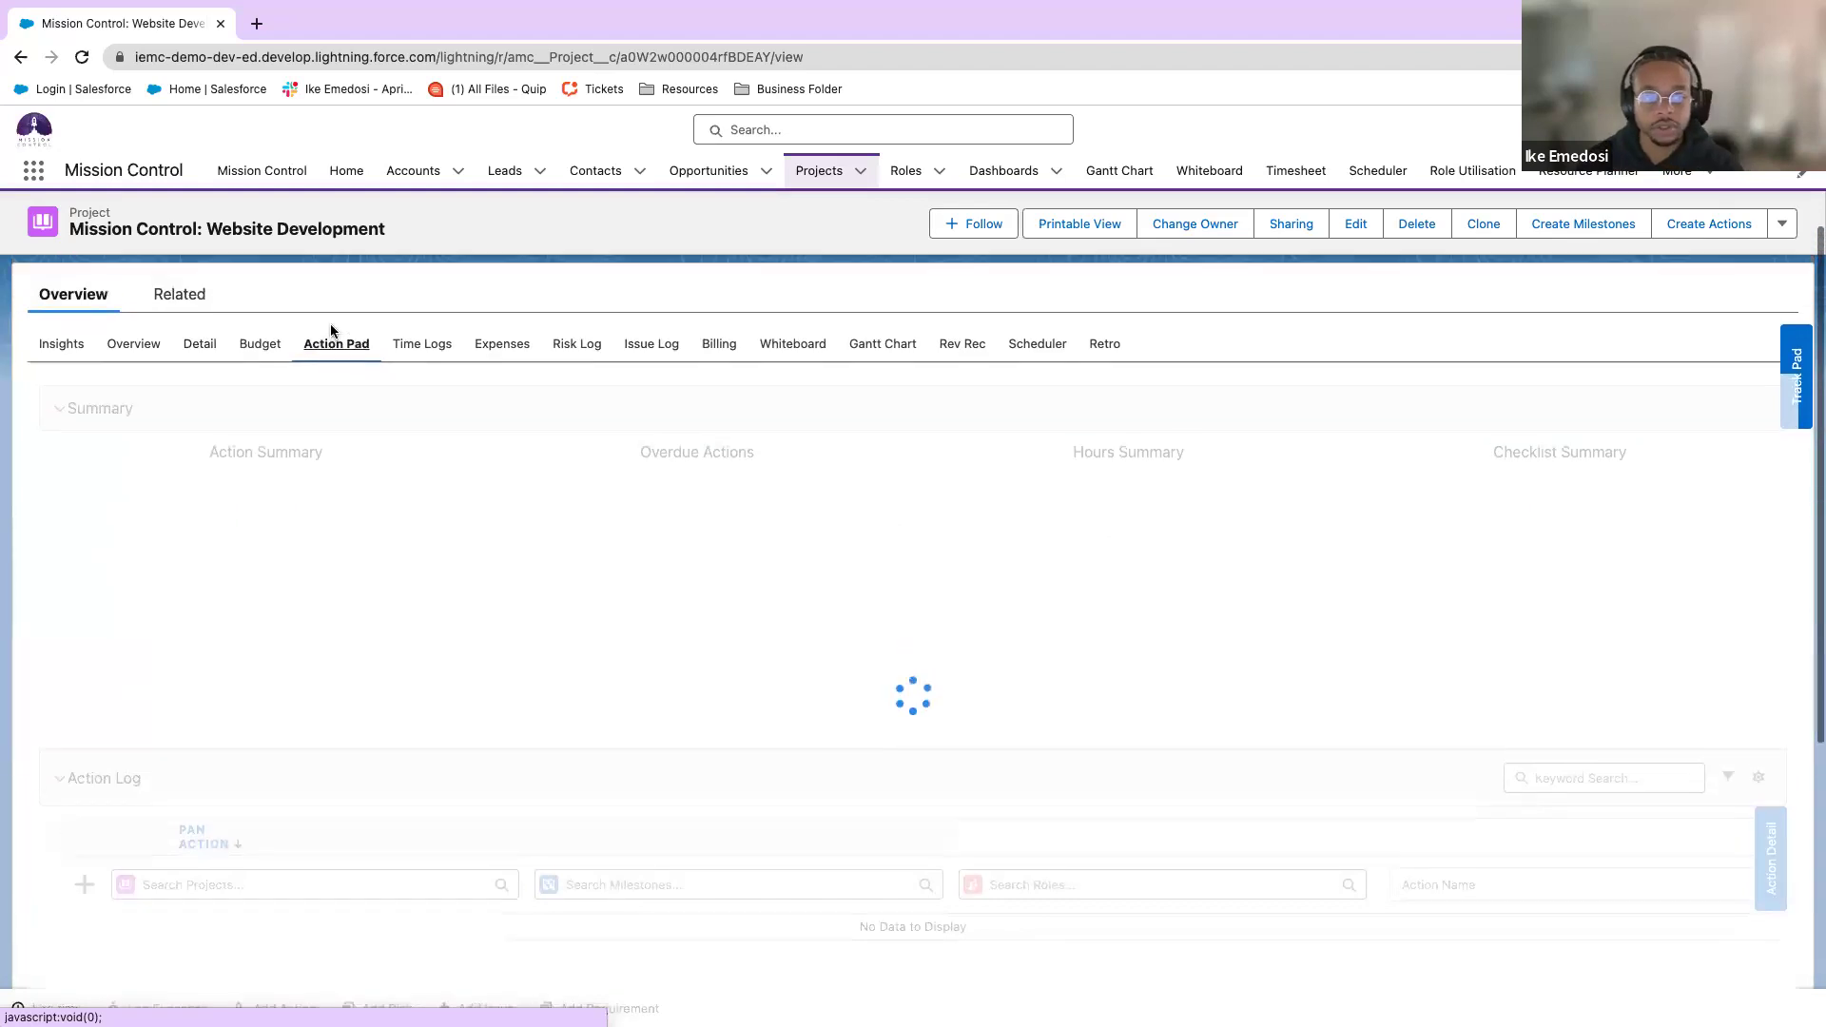
pyautogui.scroll(-3, 339, 392)
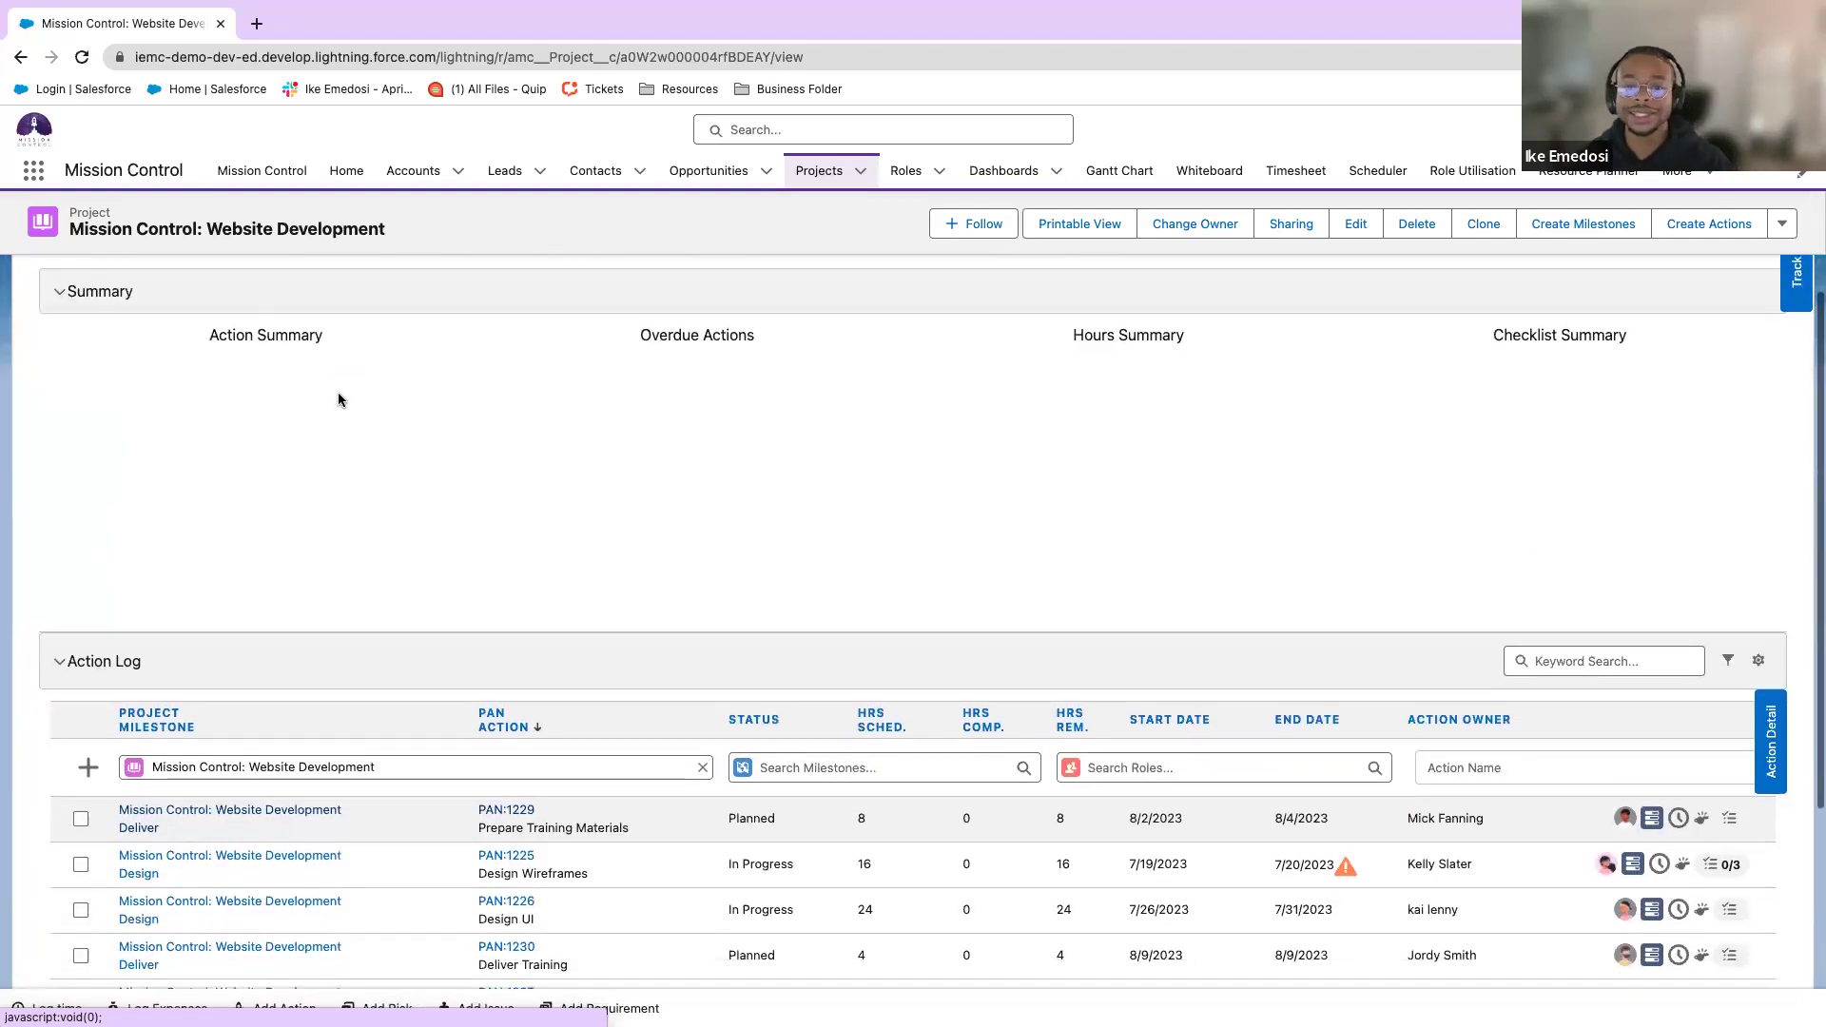
pyautogui.scroll(4, 328, 385)
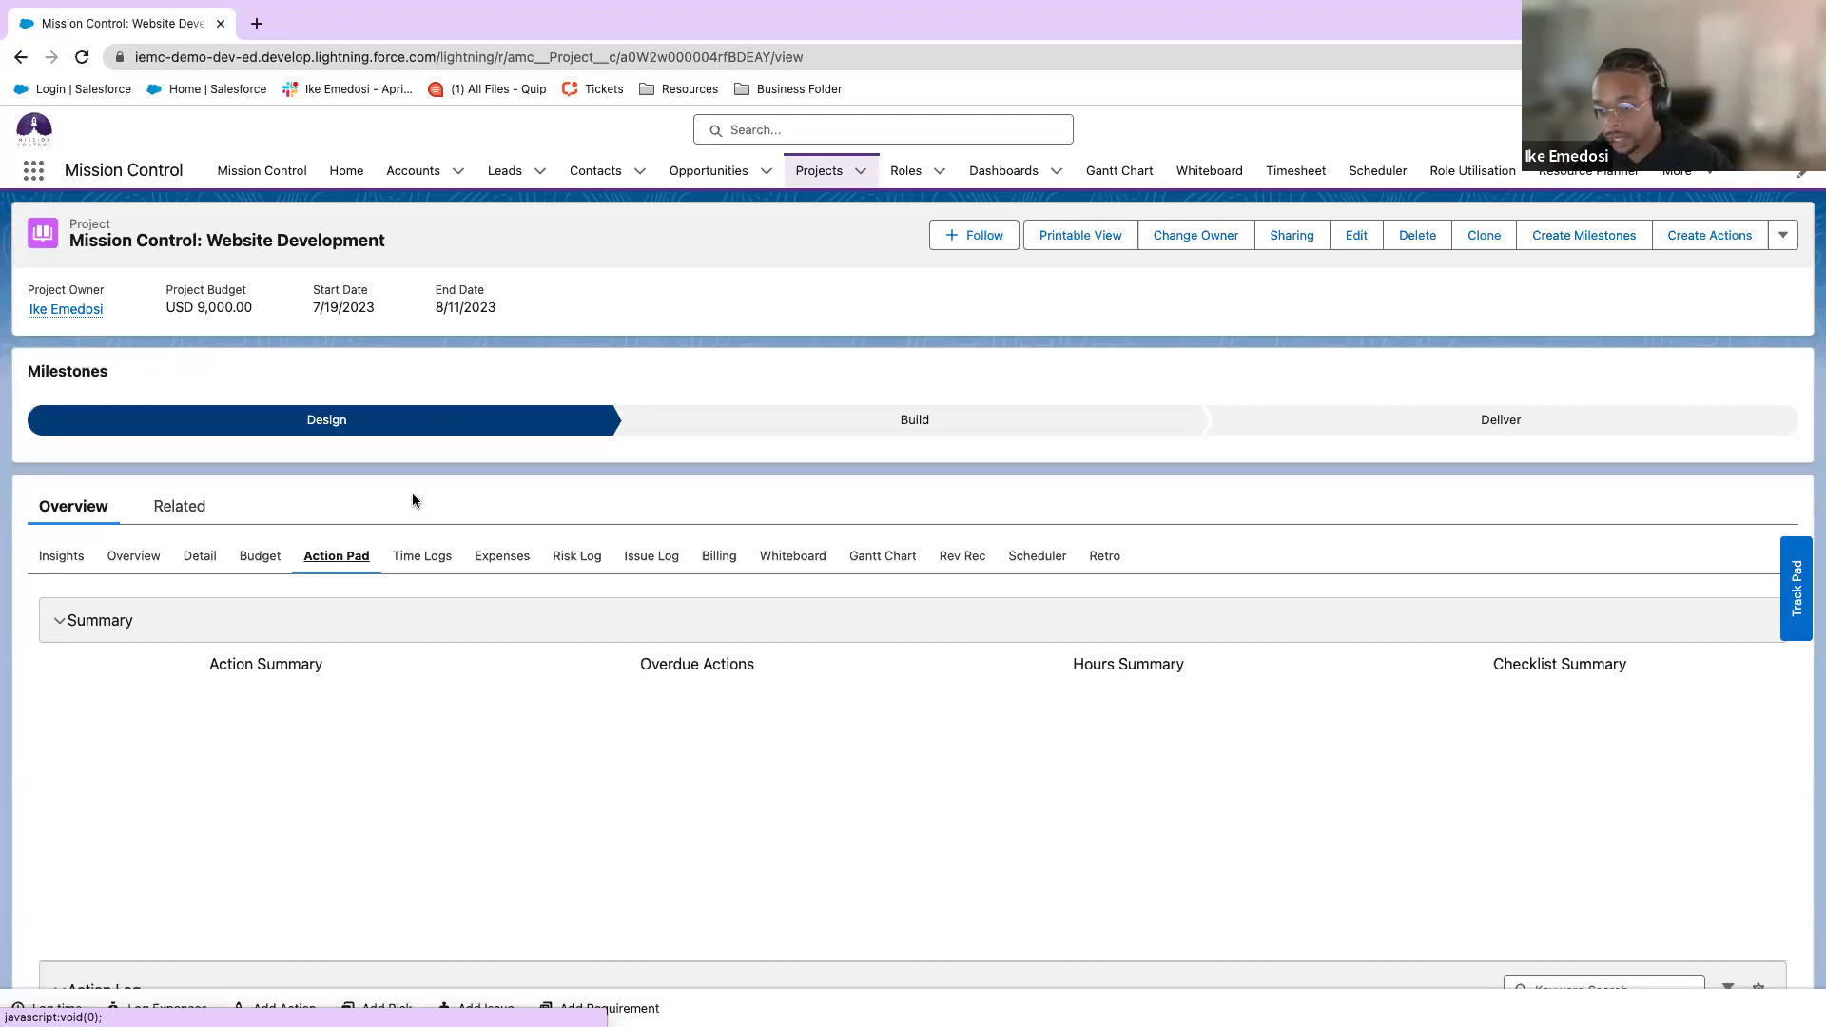
pyautogui.scroll(-3, 477, 512)
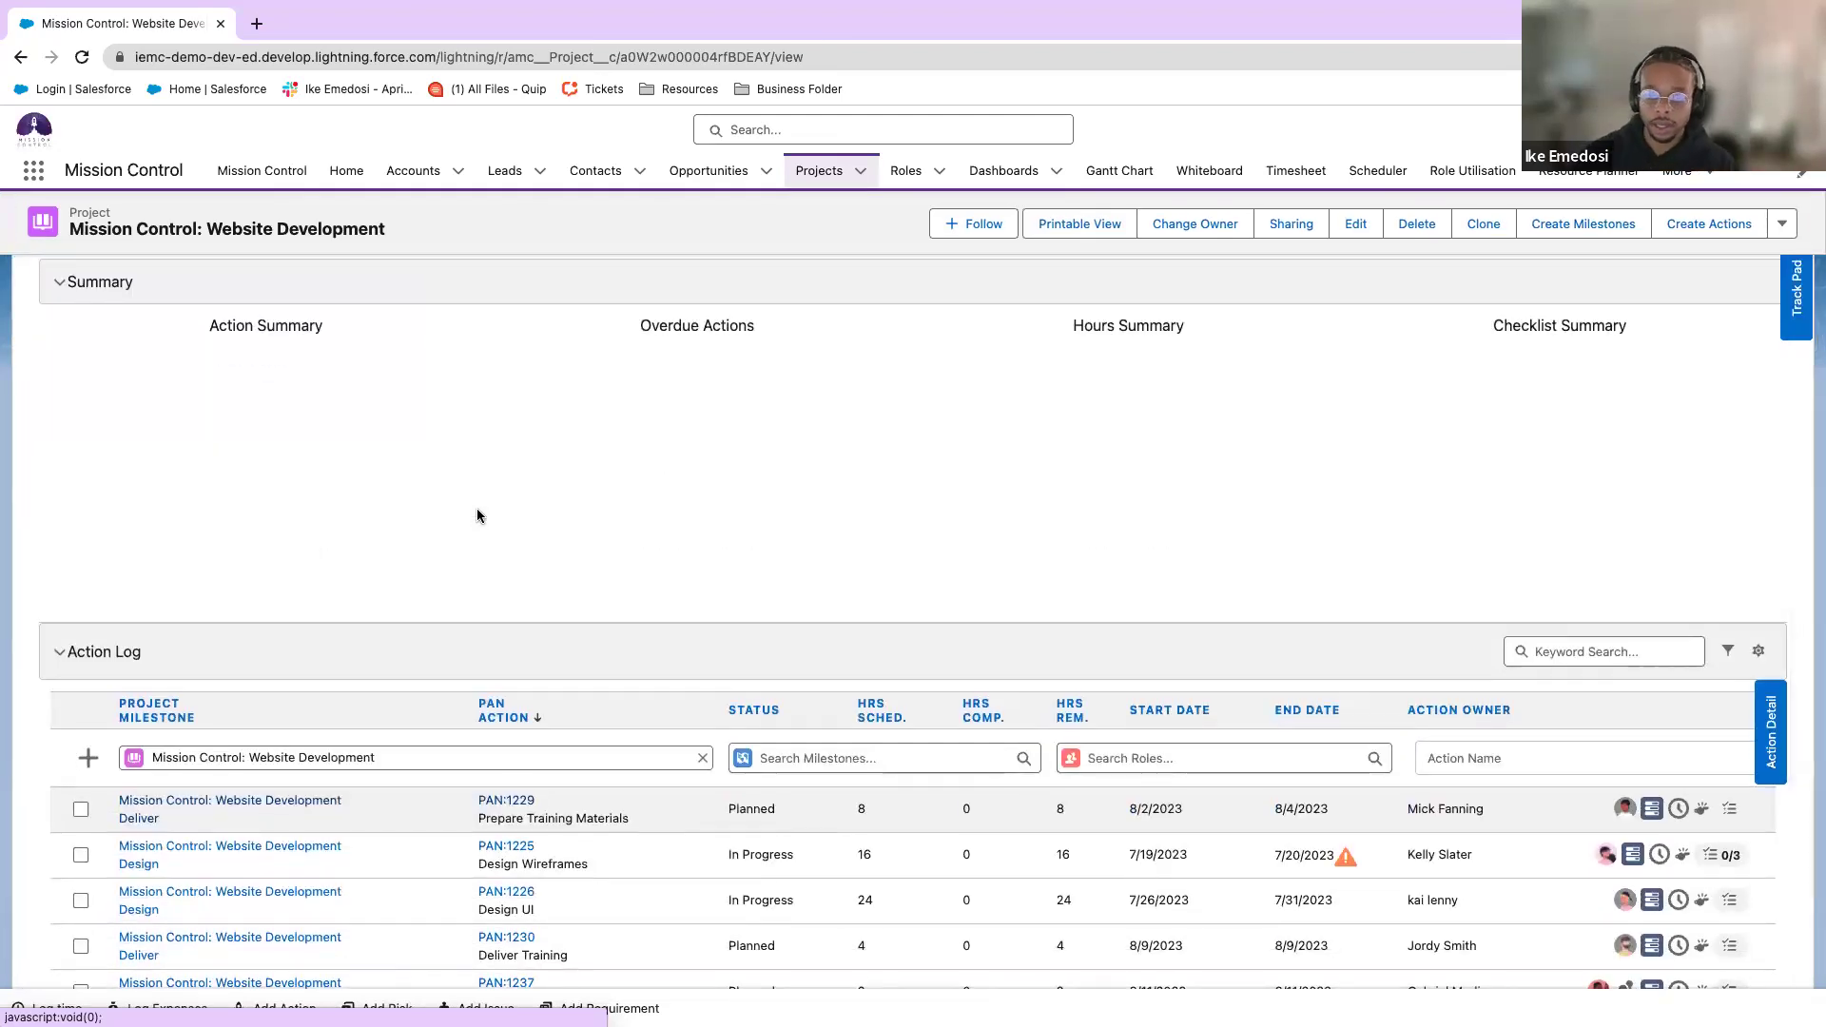
pyautogui.scroll(-2, 478, 513)
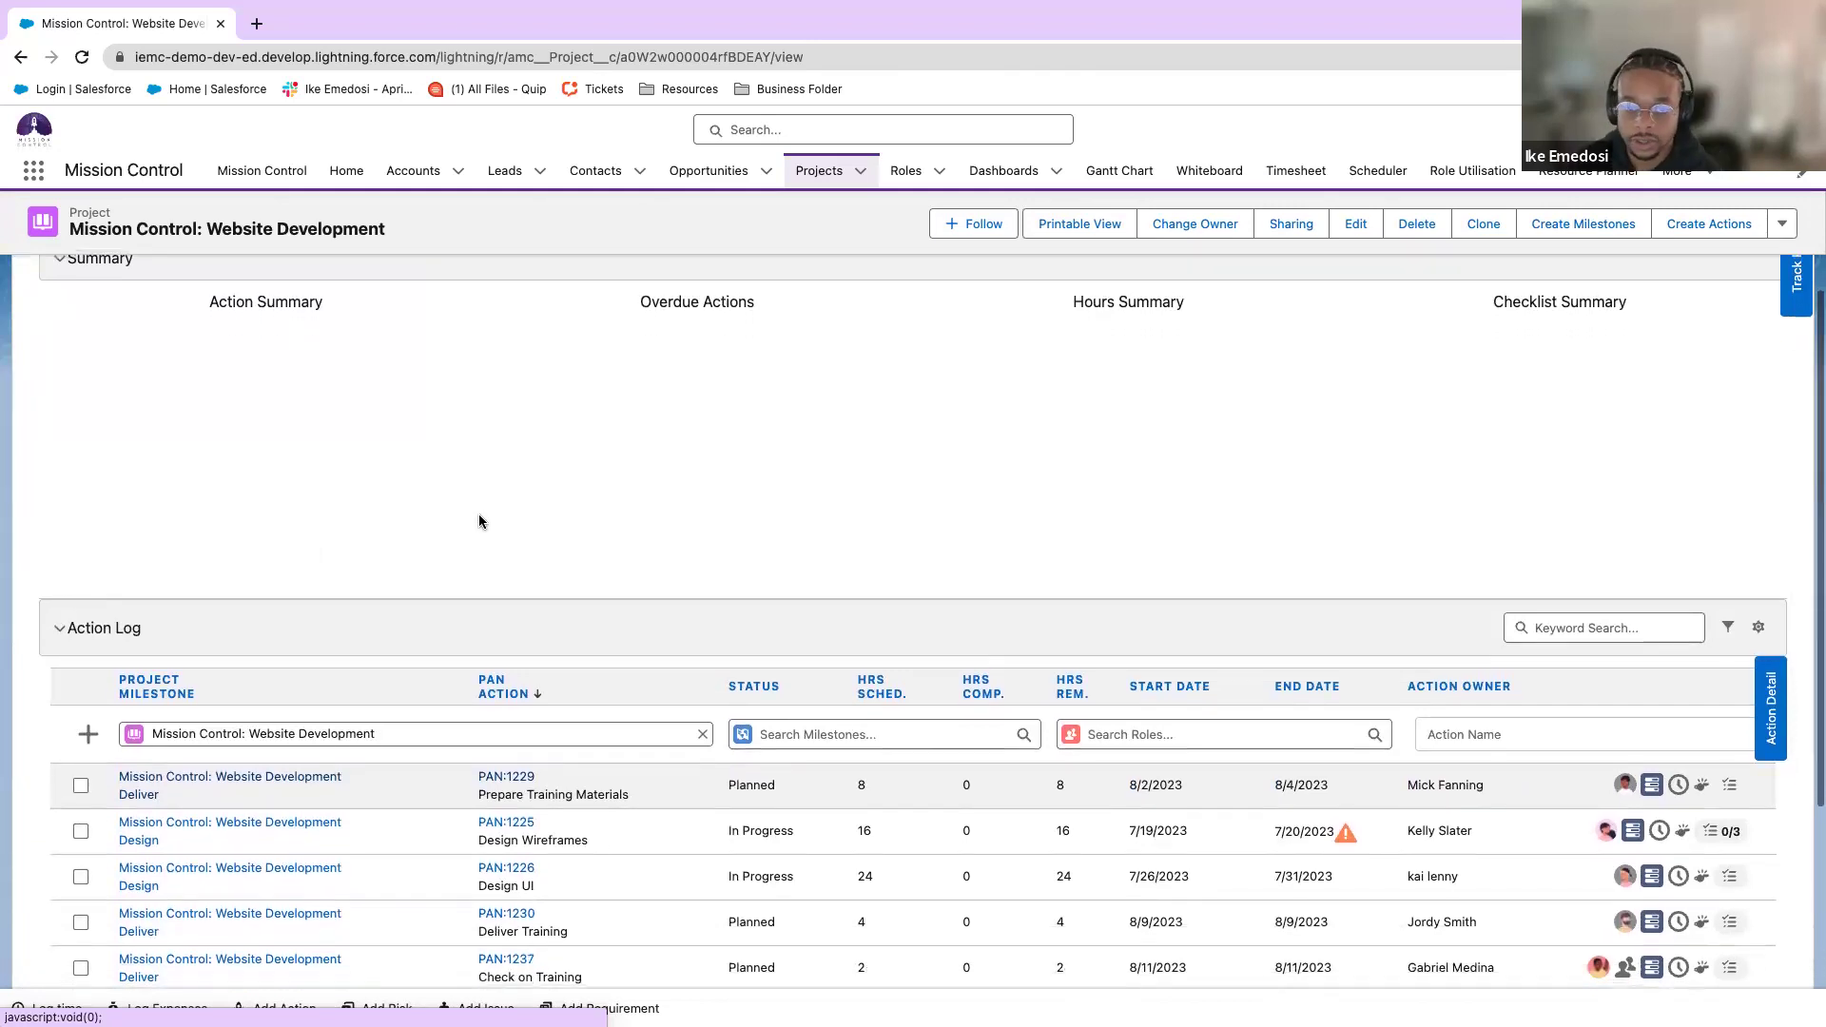
pyautogui.scroll(-3, 472, 534)
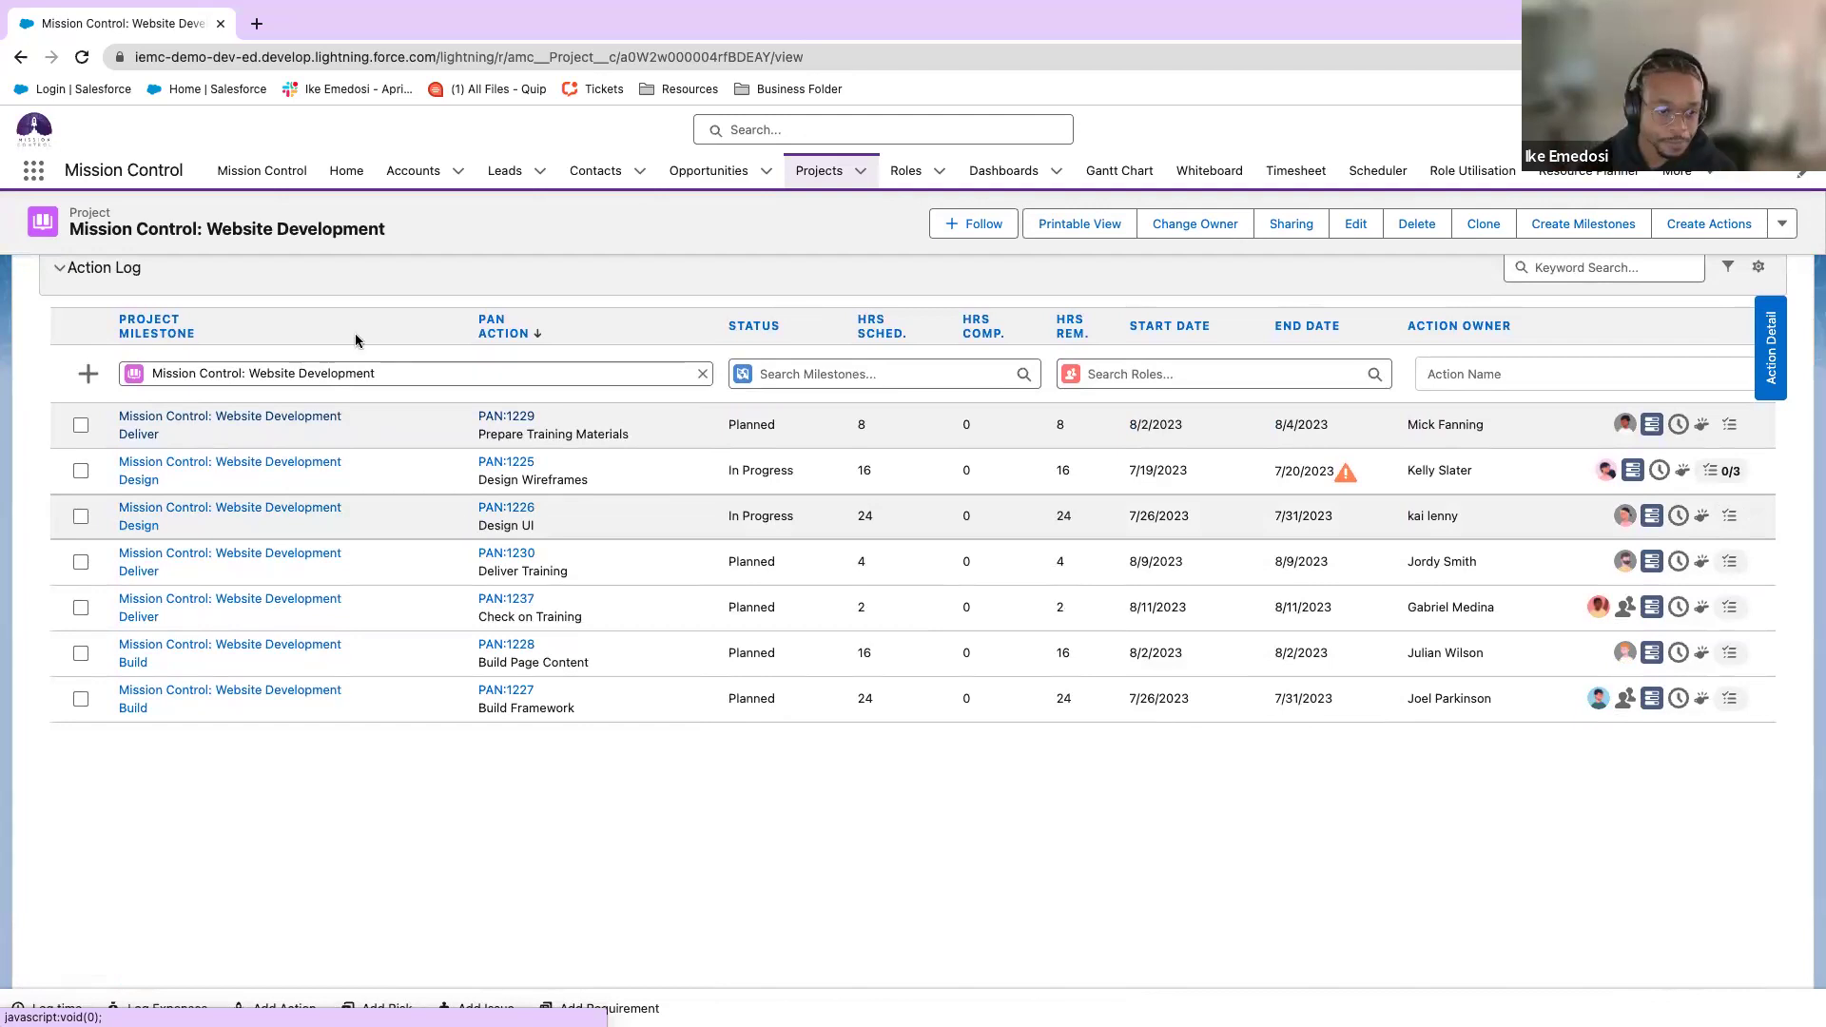
pyautogui.scroll(1, 442, 531)
pyautogui.scroll(4, 436, 537)
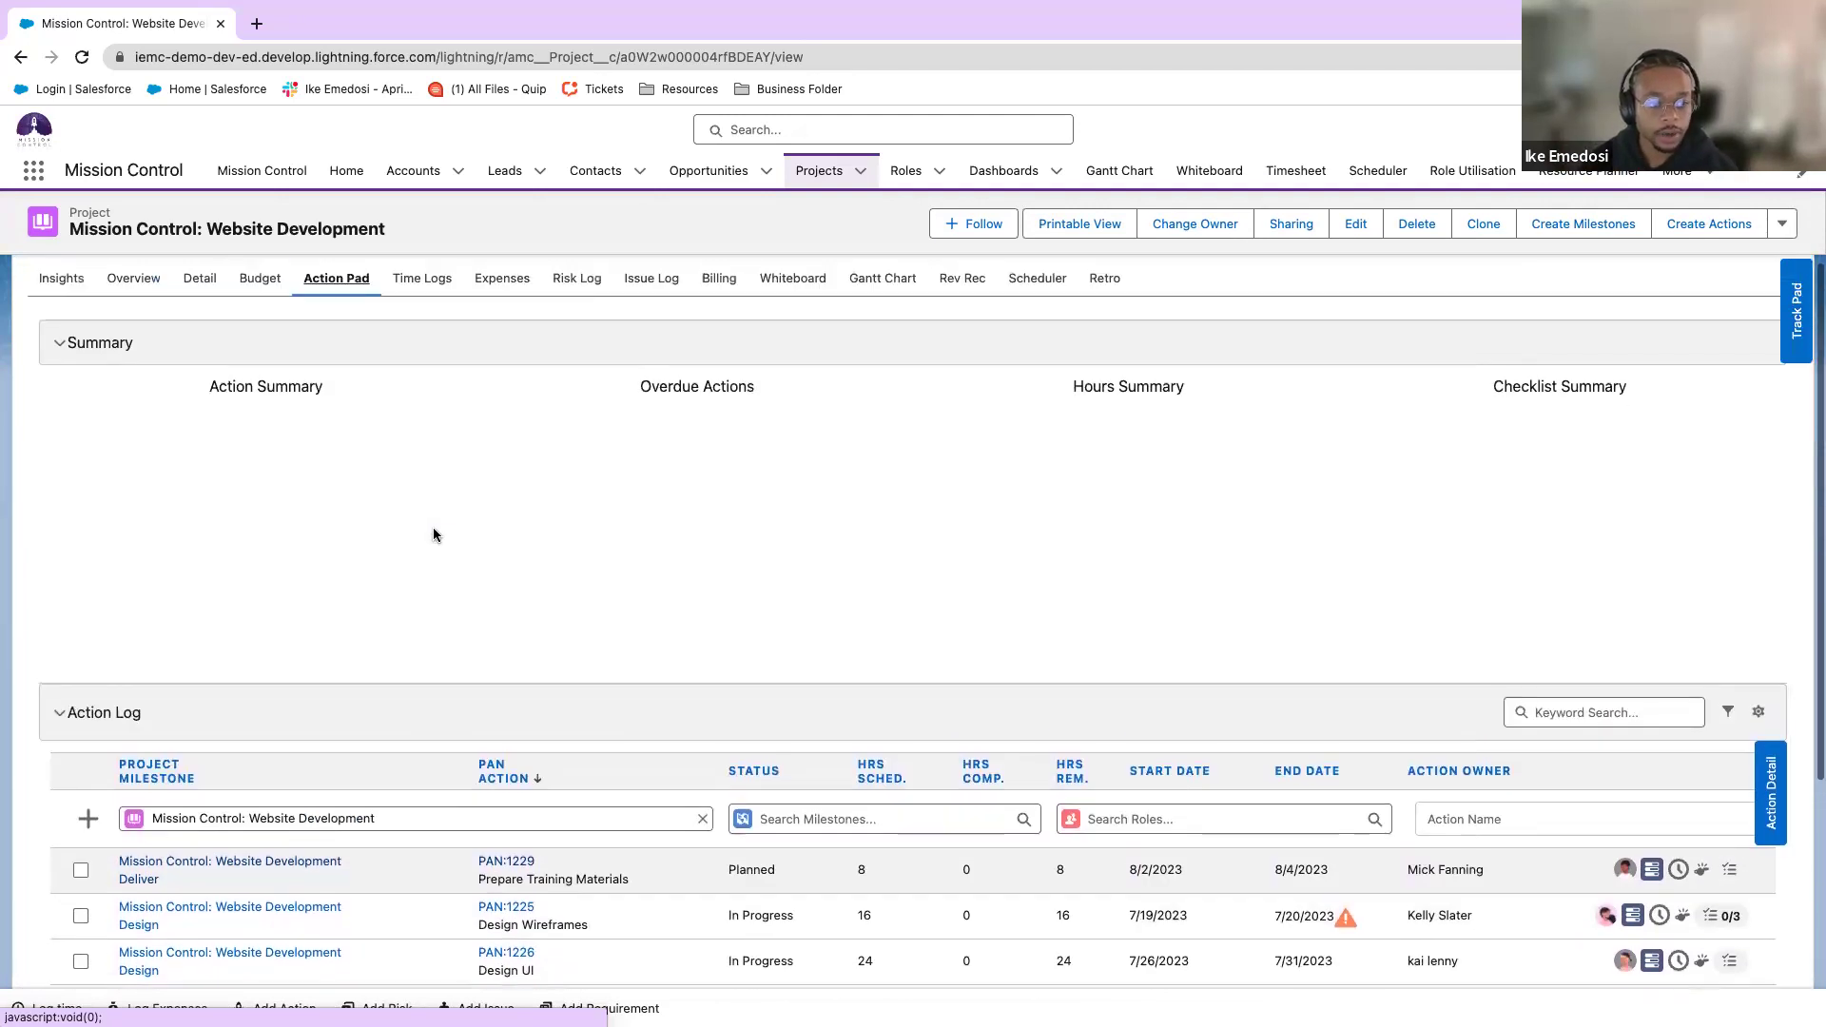
pyautogui.scroll(-1, 437, 535)
pyautogui.scroll(-1, 956, 595)
pyautogui.scroll(-5, 956, 596)
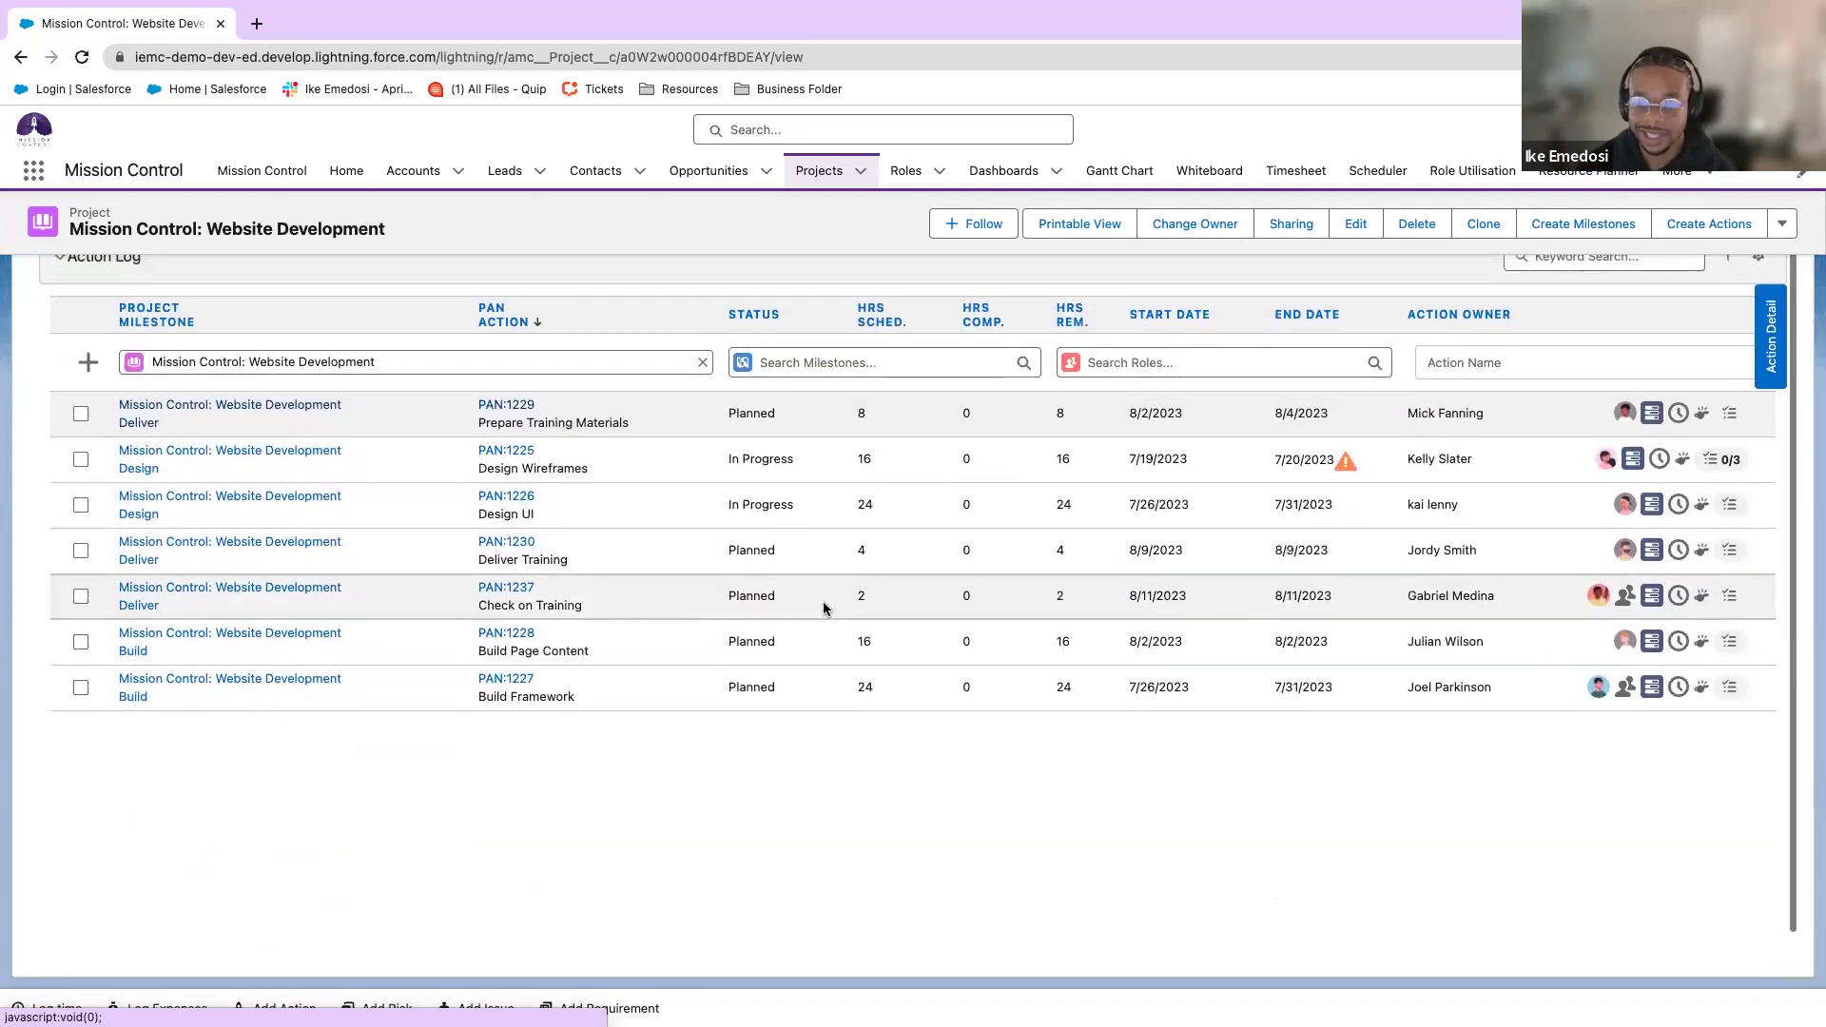
pyautogui.scroll(1, 1591, 424)
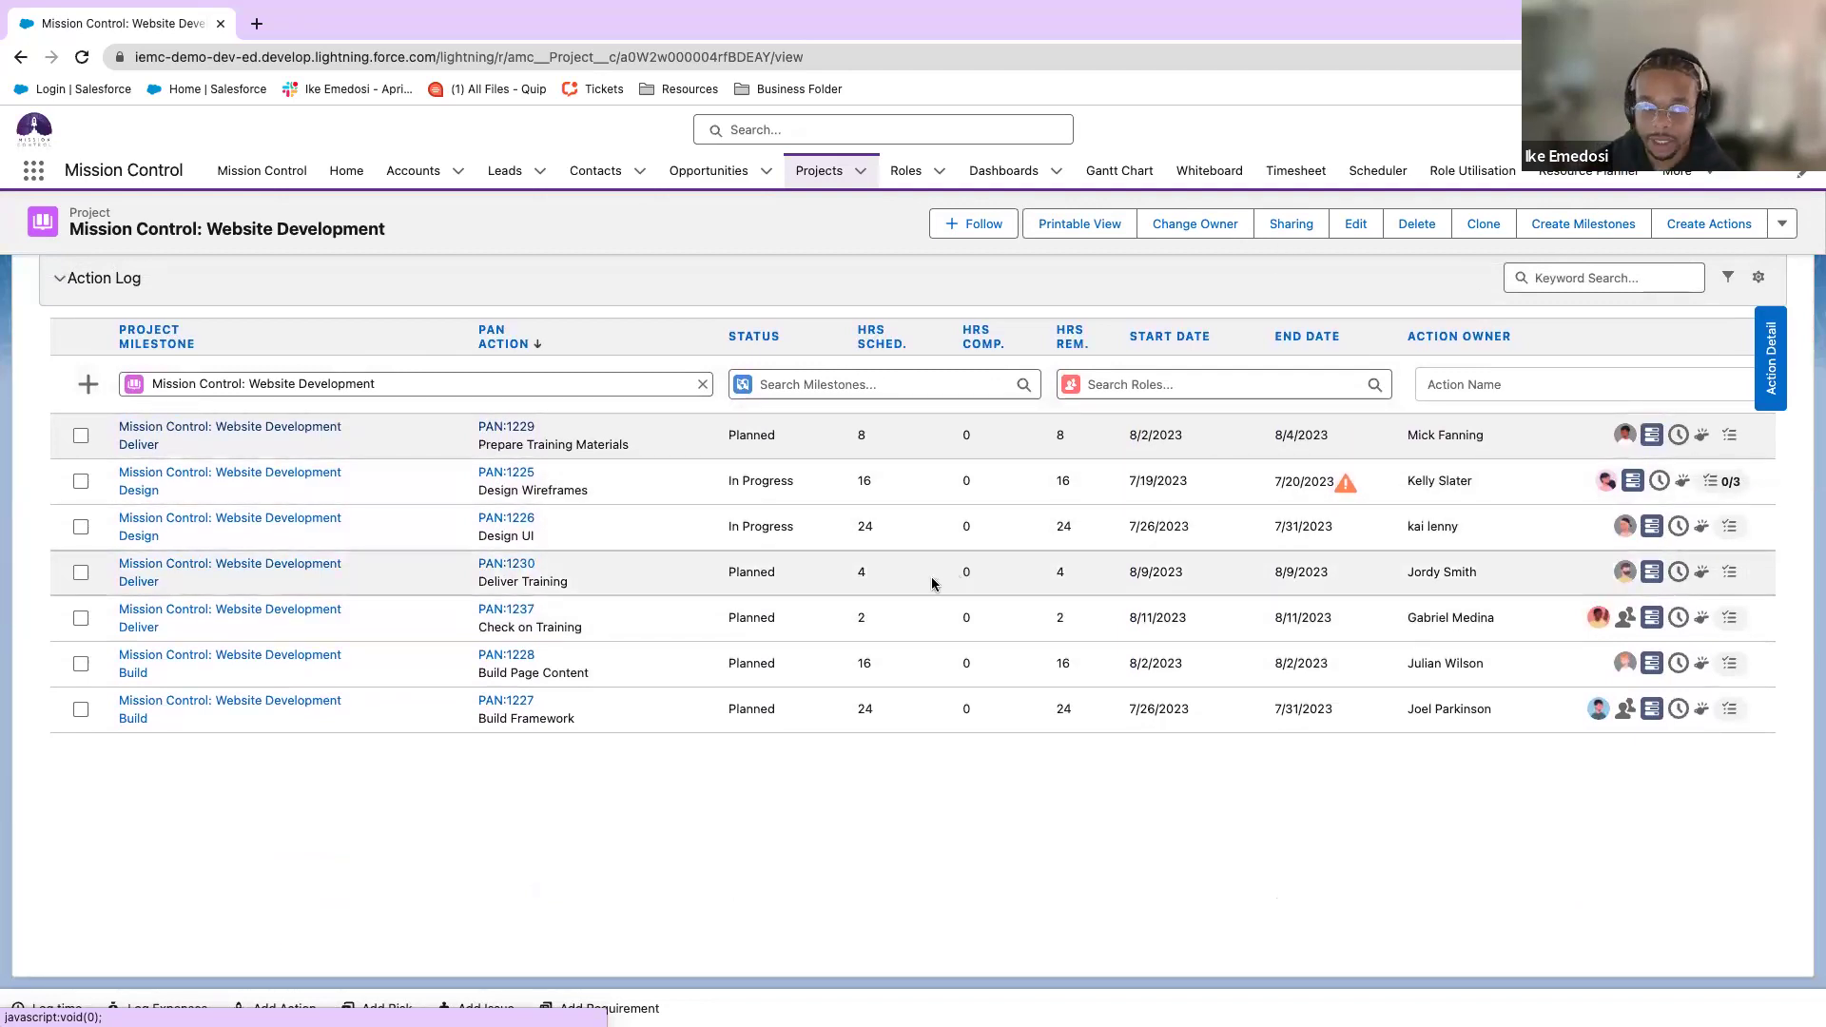
pyautogui.scroll(5, 861, 600)
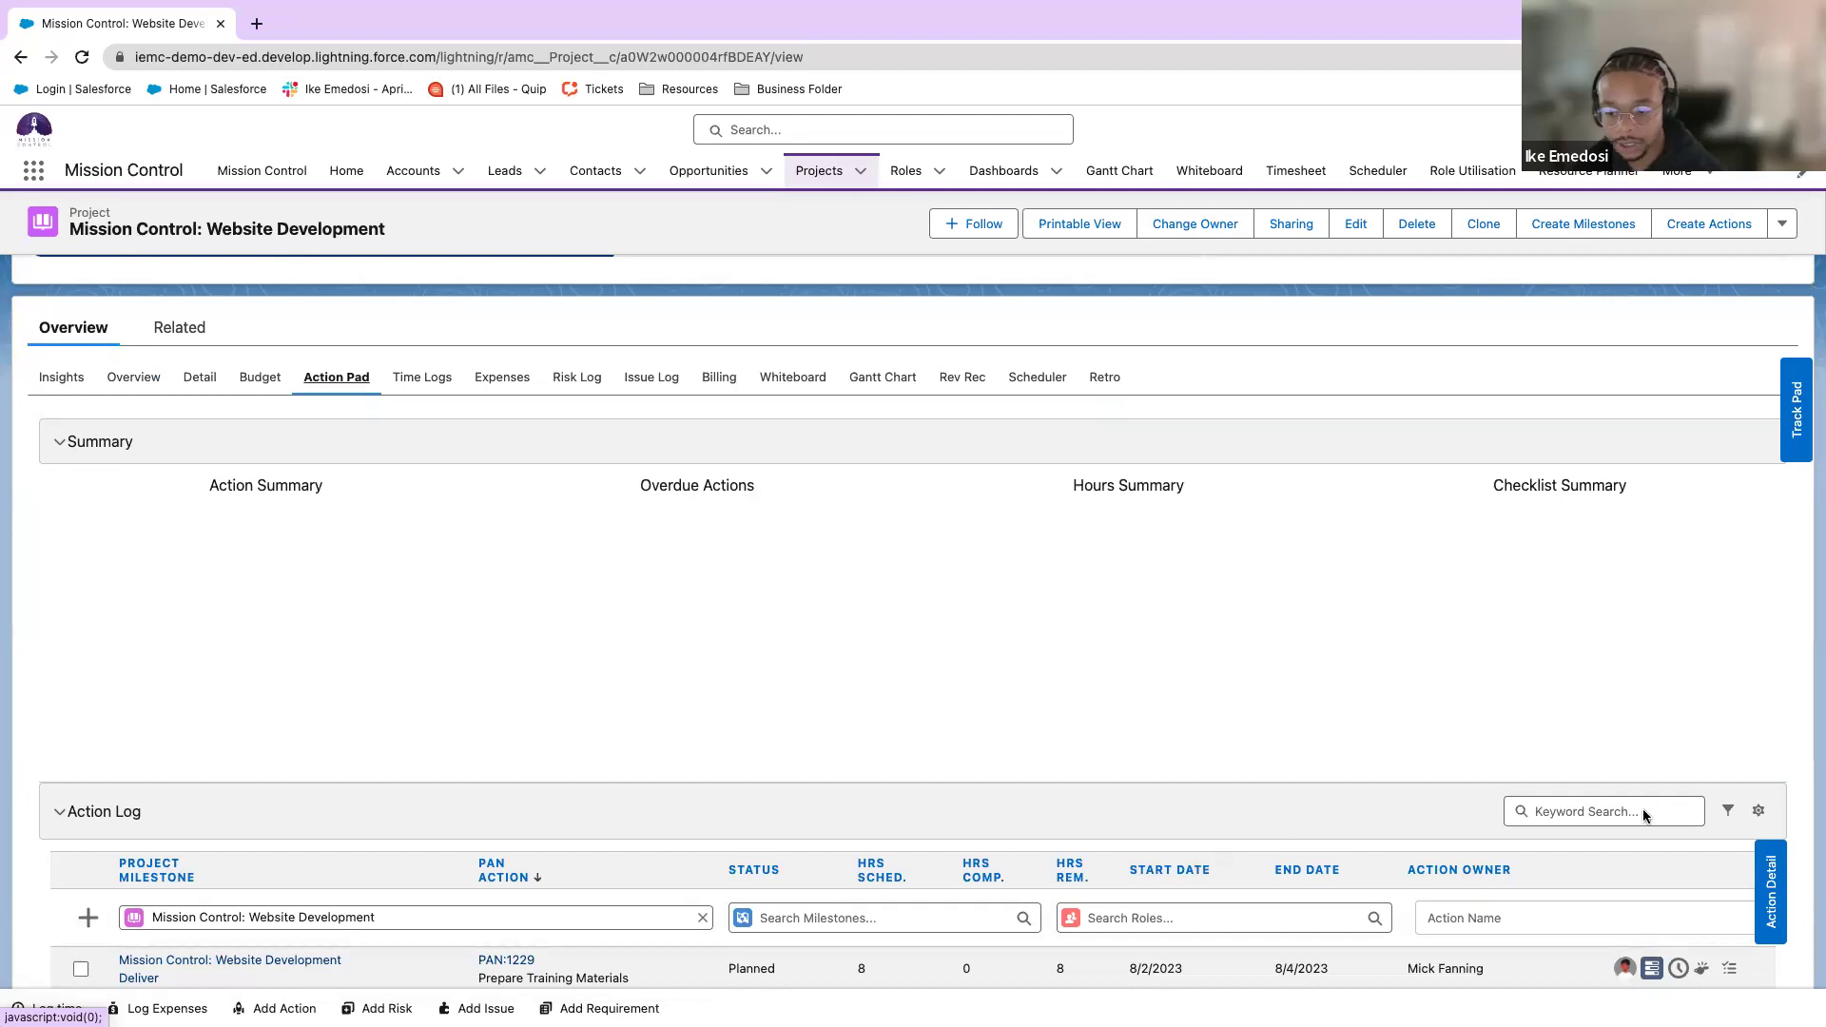
# Filter the Action Pad by action owner to the developer who owns the Build Framework action.
pyautogui.scroll(-1, 1728, 804)
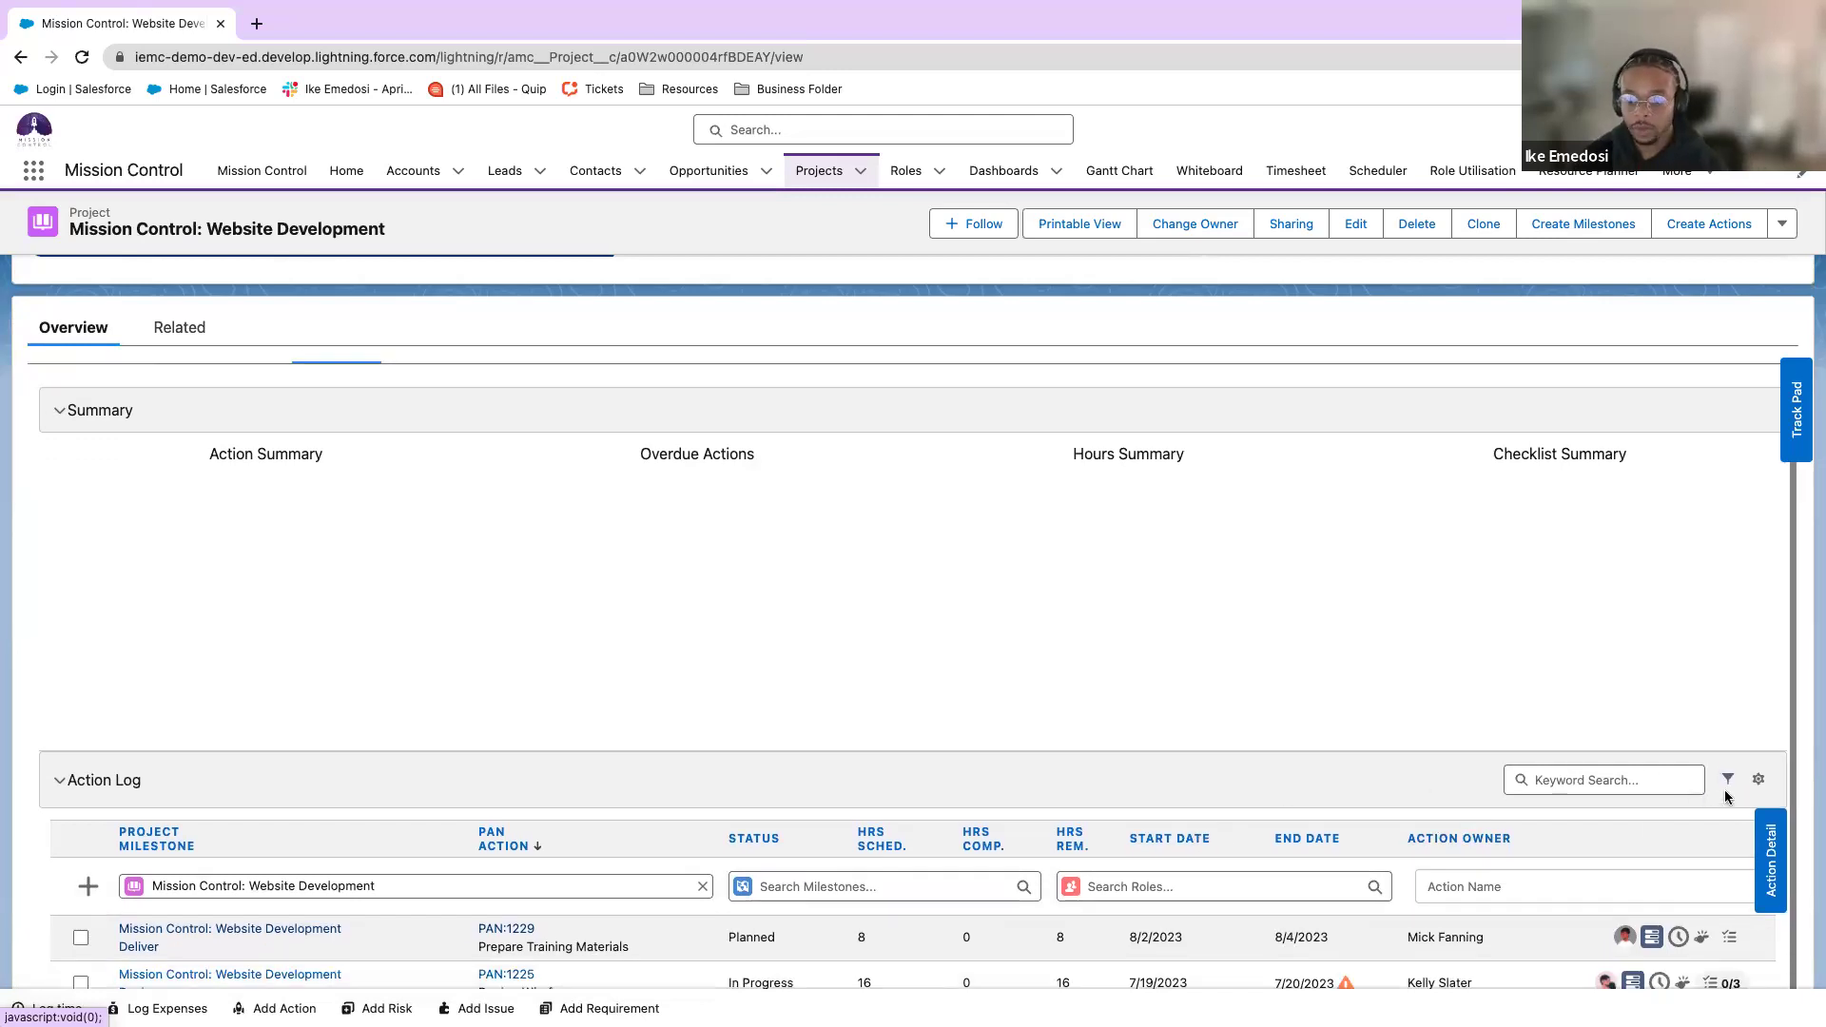
pyautogui.click(1730, 780)
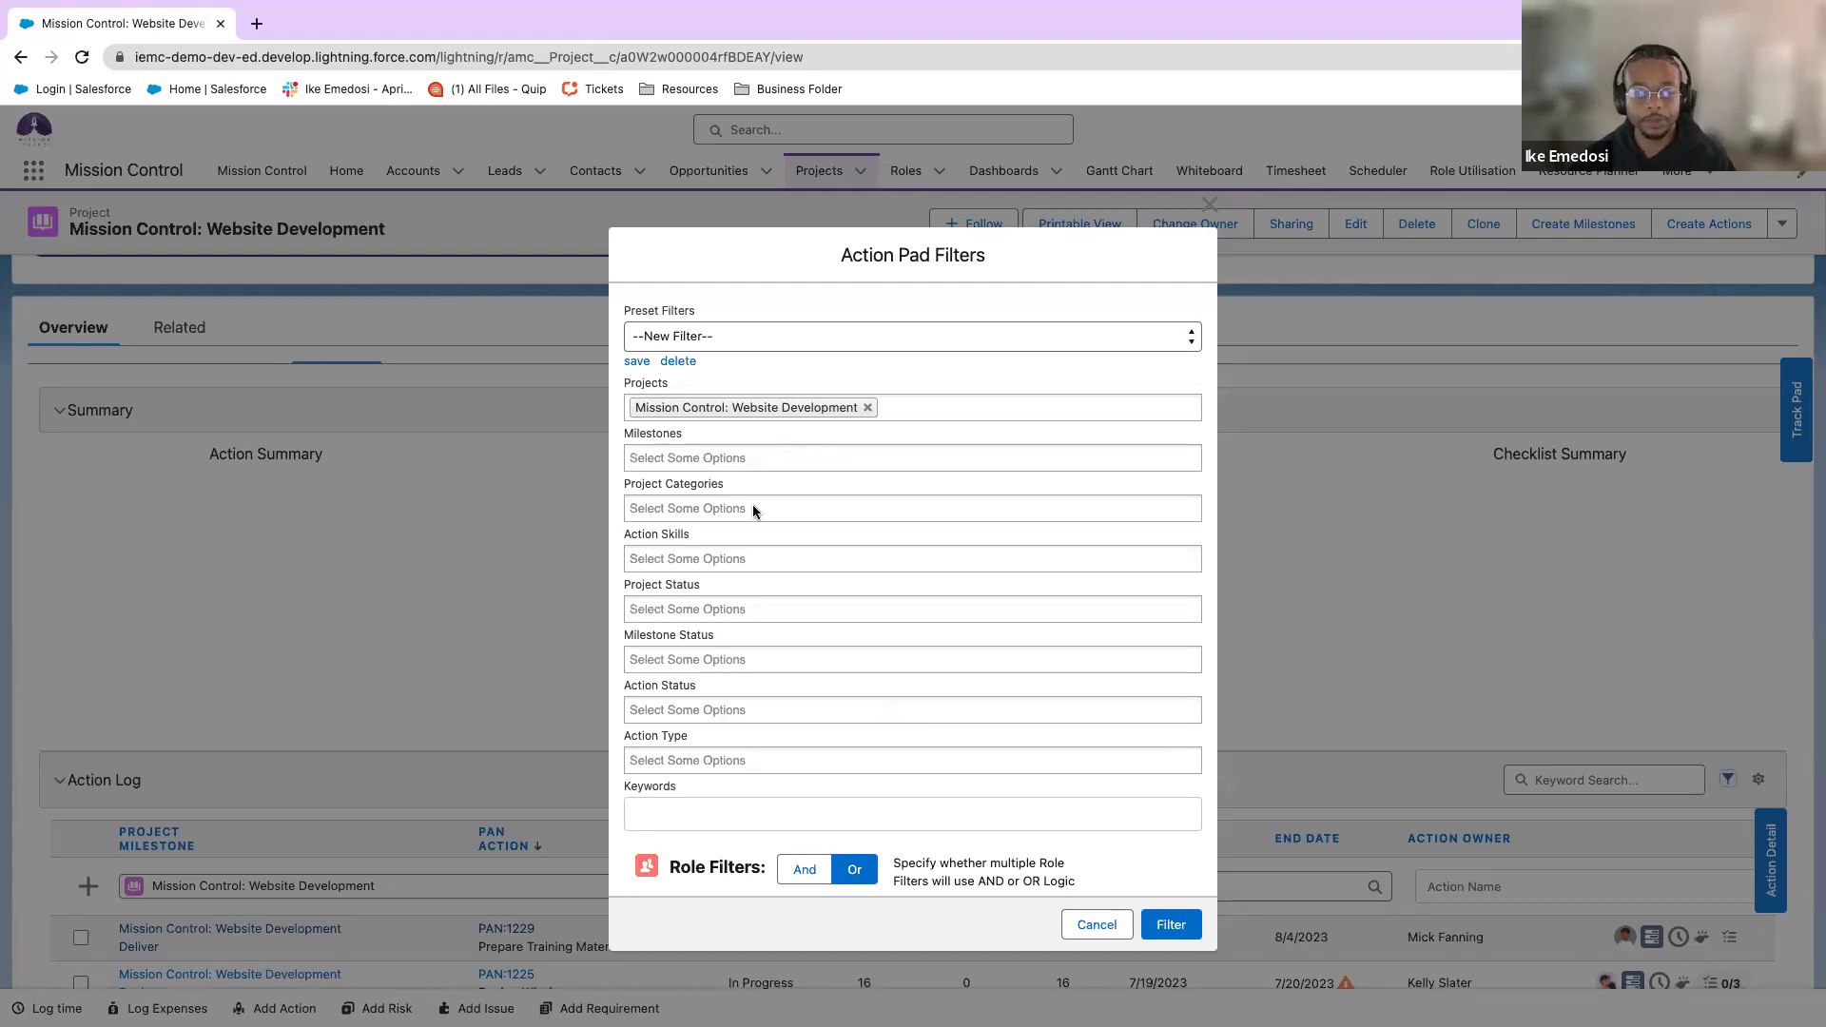
pyautogui.scroll(-5, 715, 620)
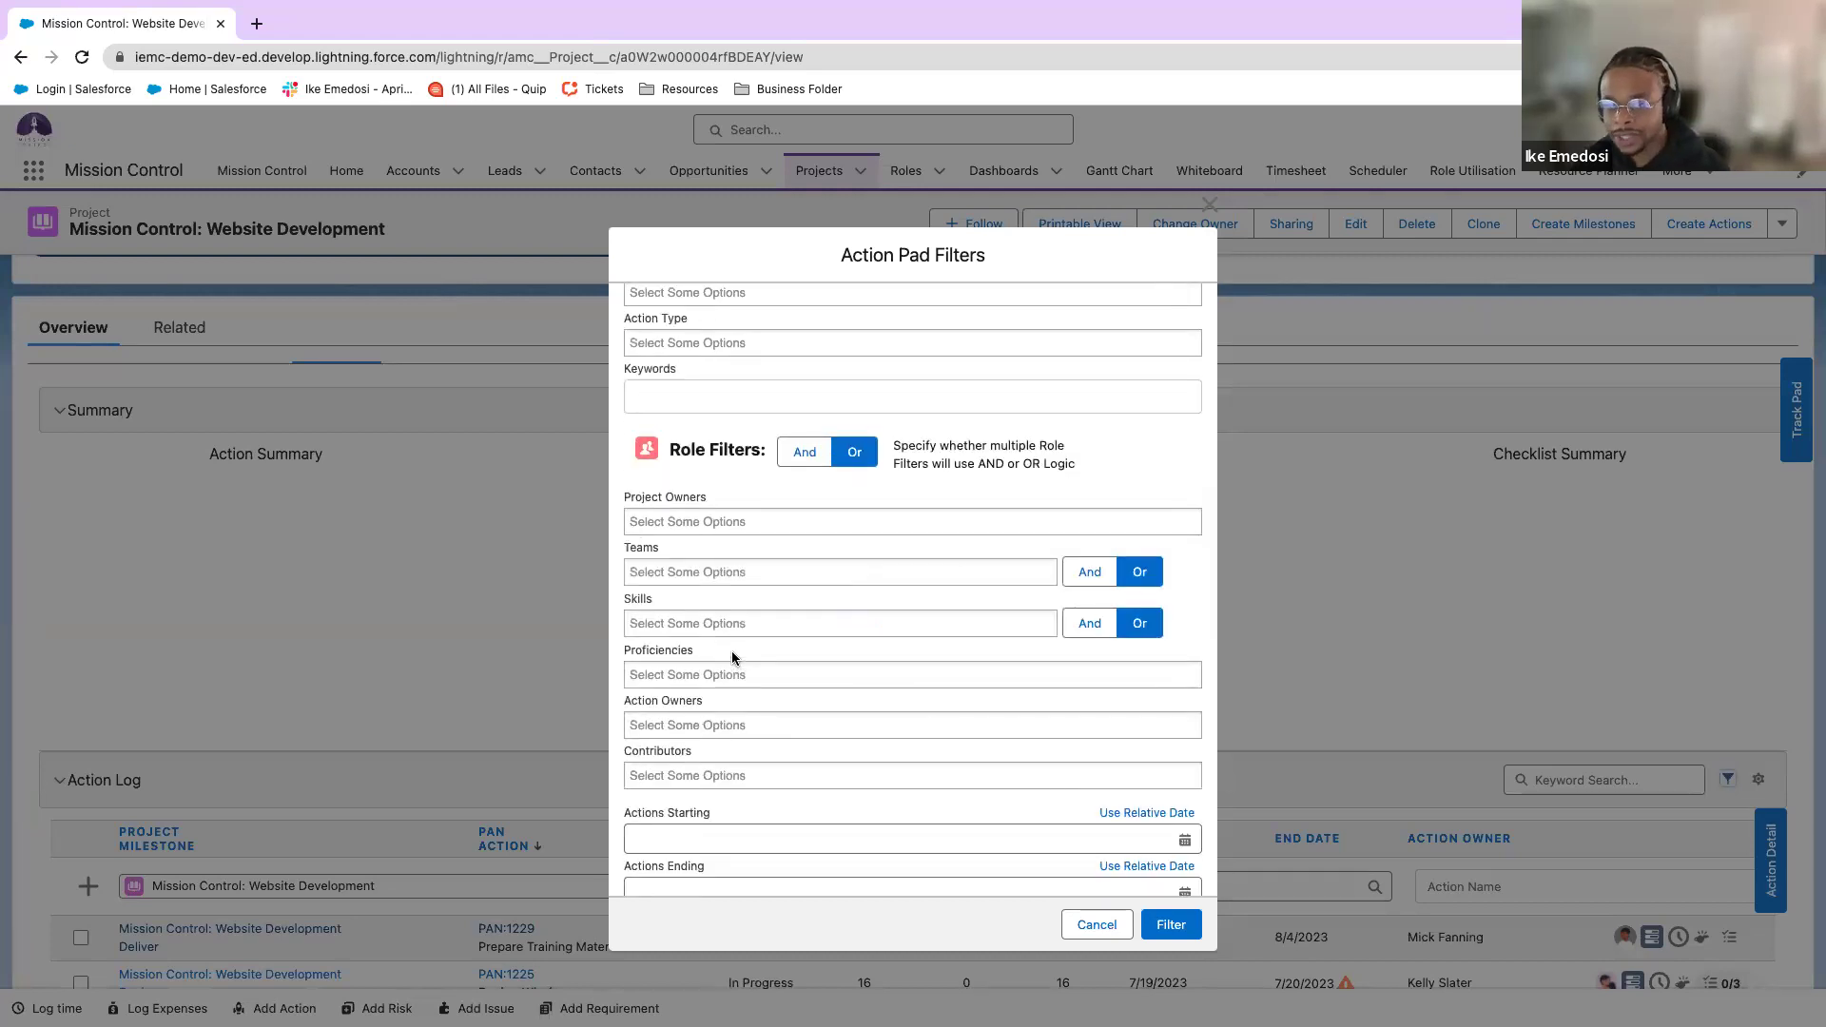
pyautogui.scroll(-1, 716, 656)
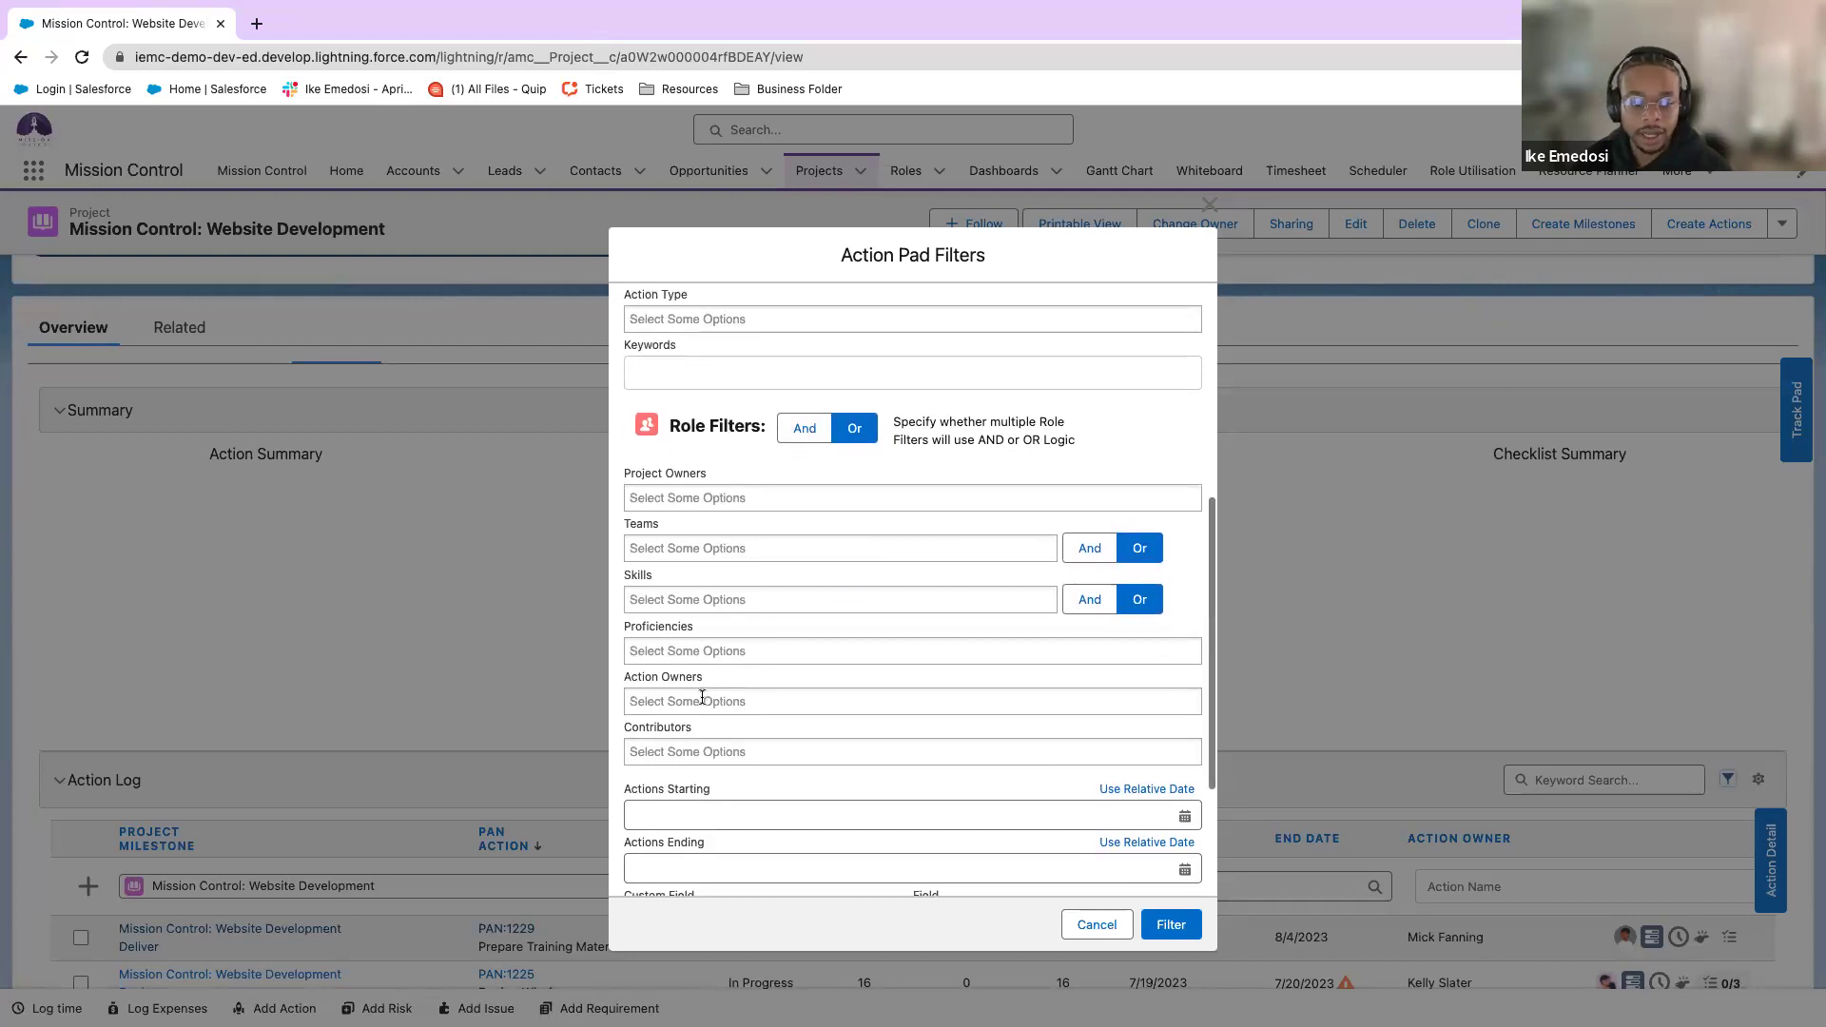
pyautogui.click(703, 700)
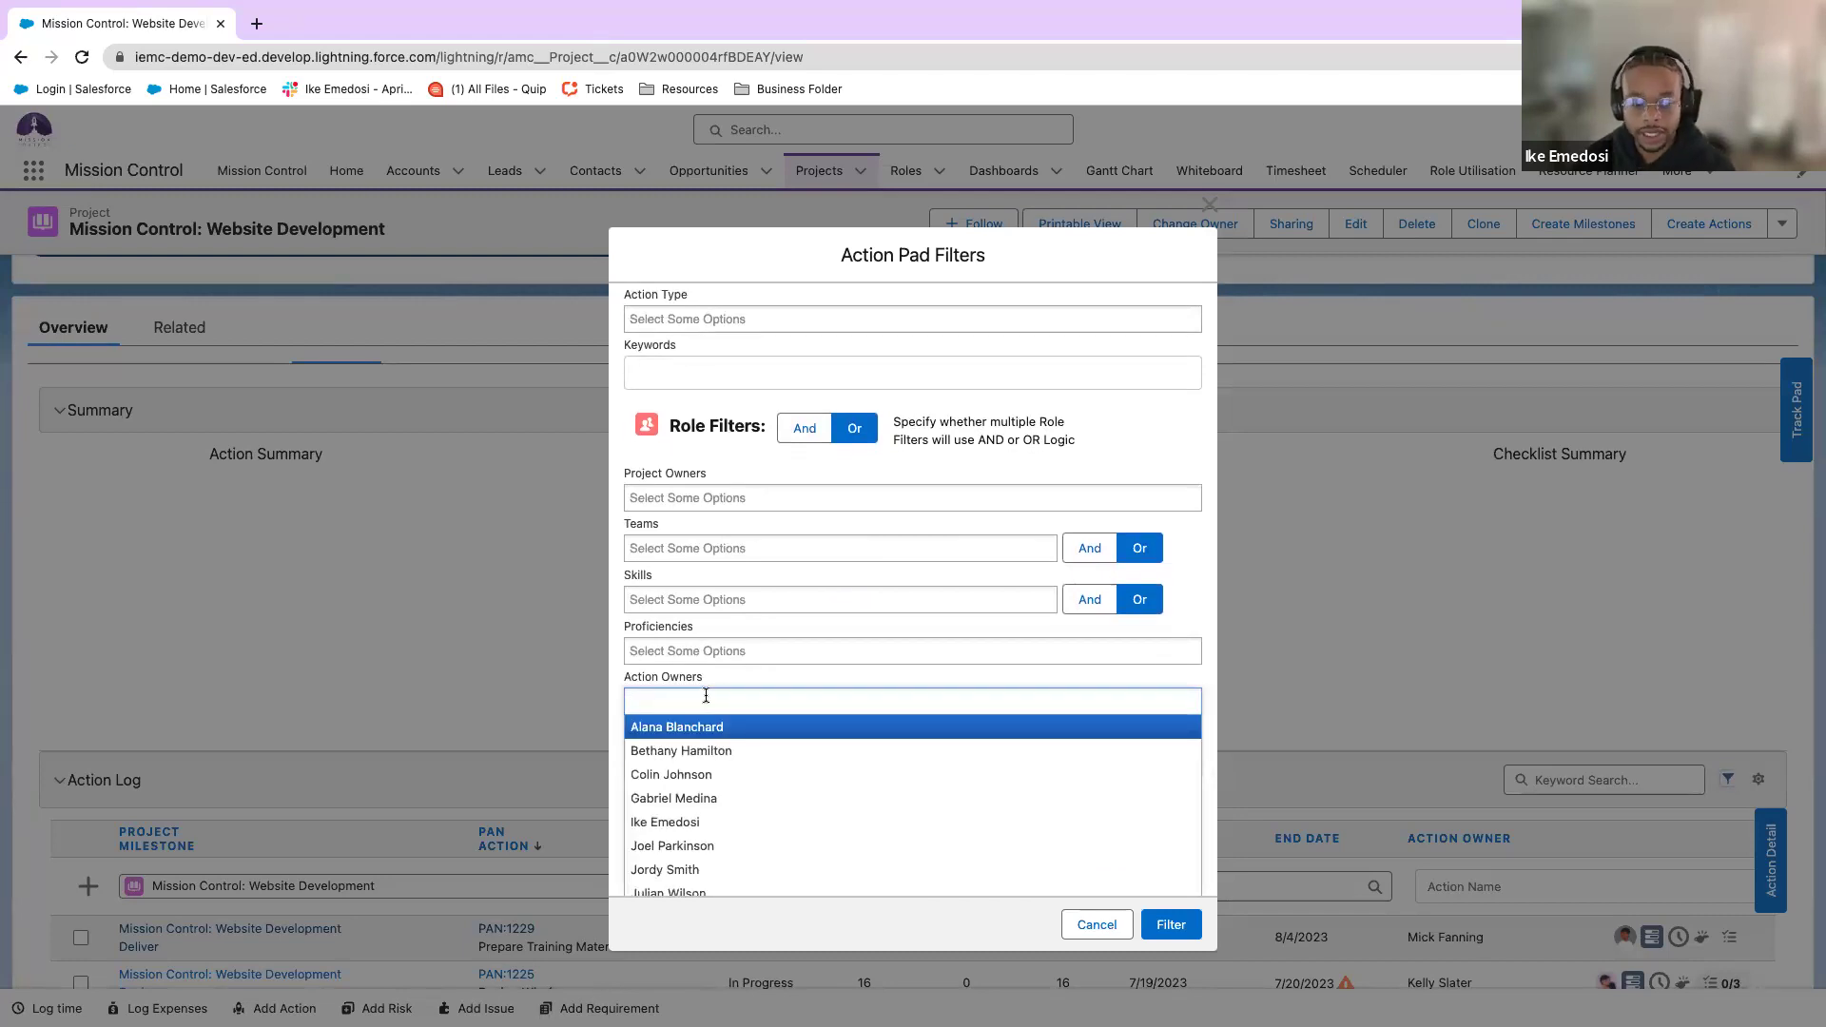
pyautogui.write('joel')
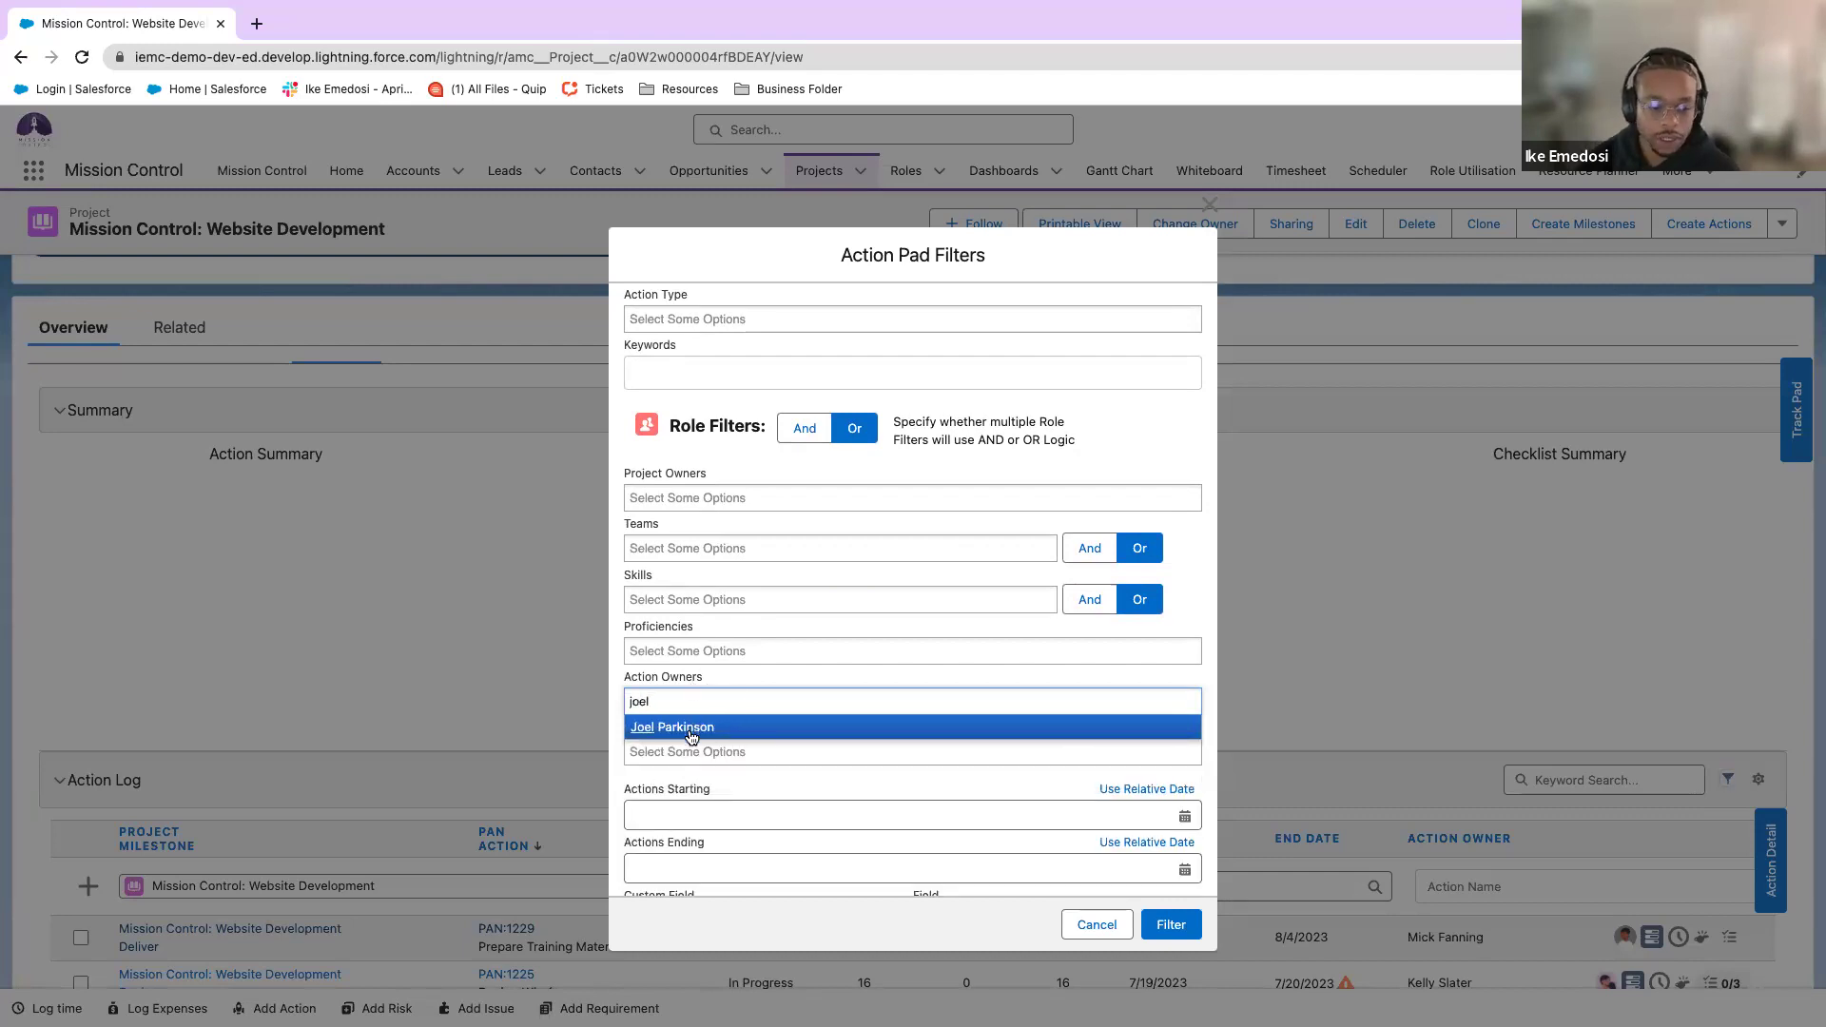
pyautogui.click(691, 728)
pyautogui.click(1171, 924)
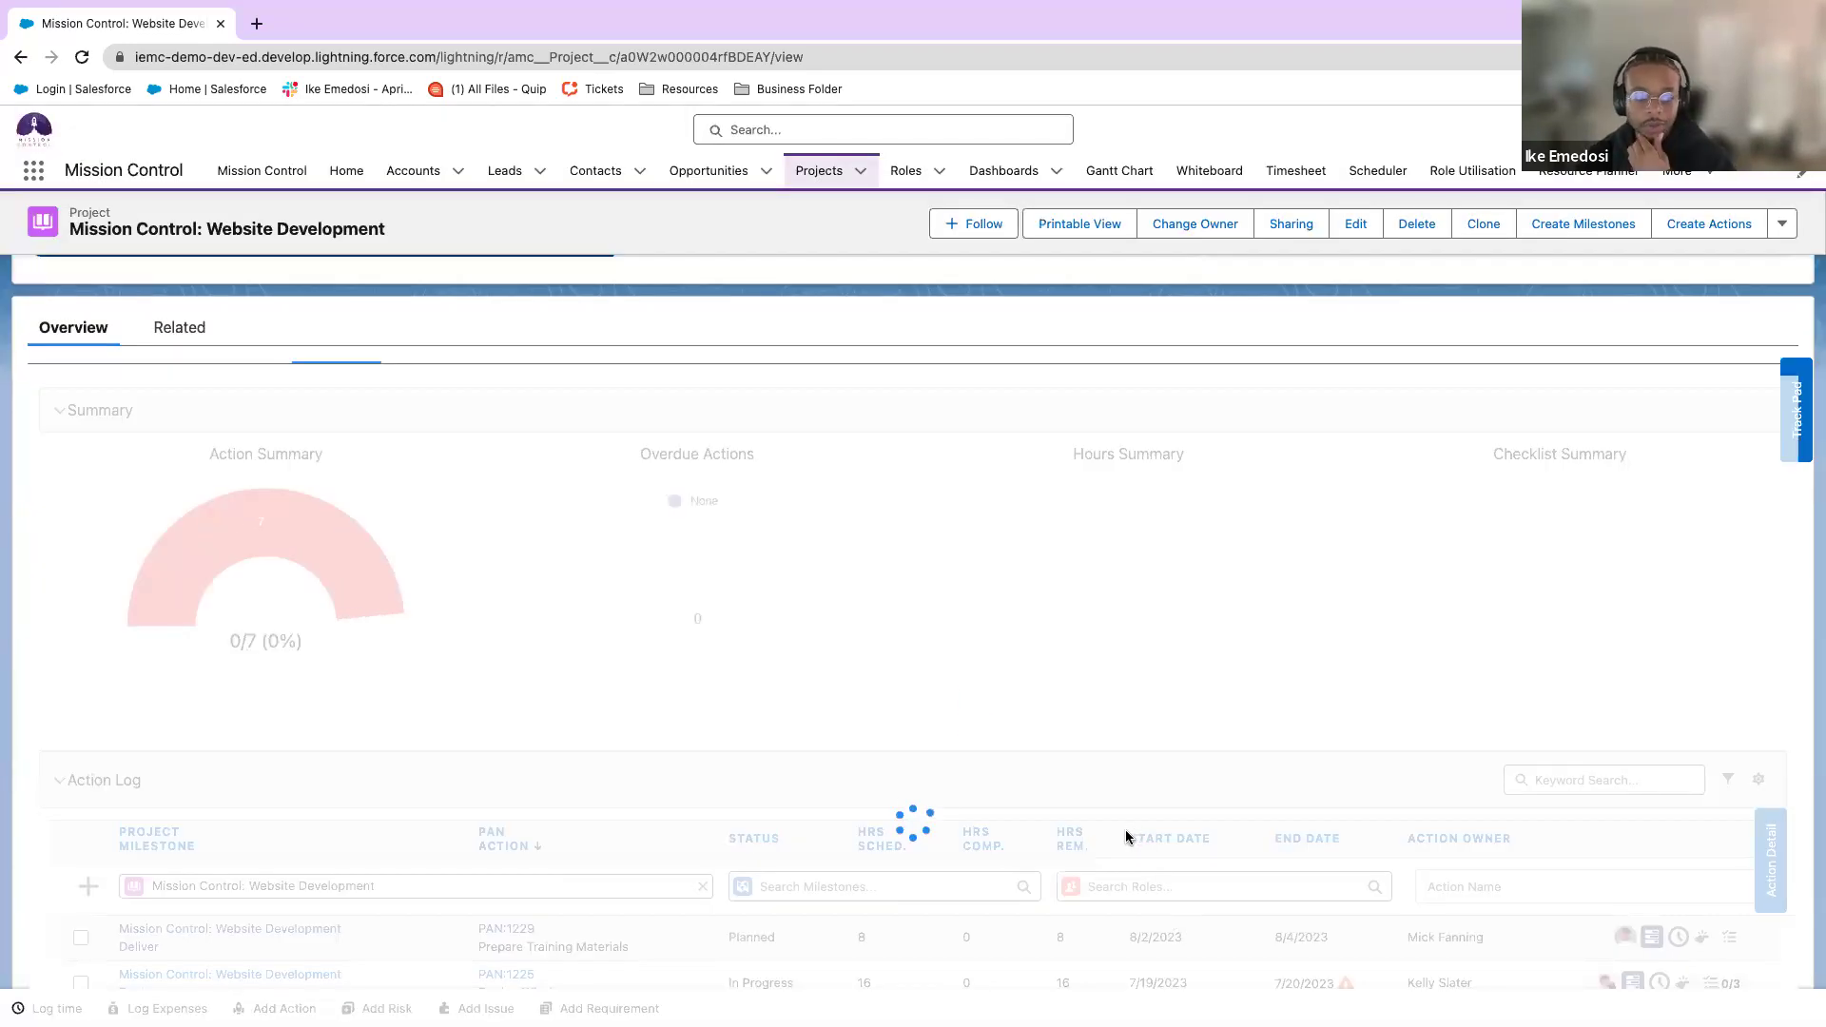
# Remove the action owner filter from the project's Action Pad and apply the change.
pyautogui.scroll(-4, 1056, 843)
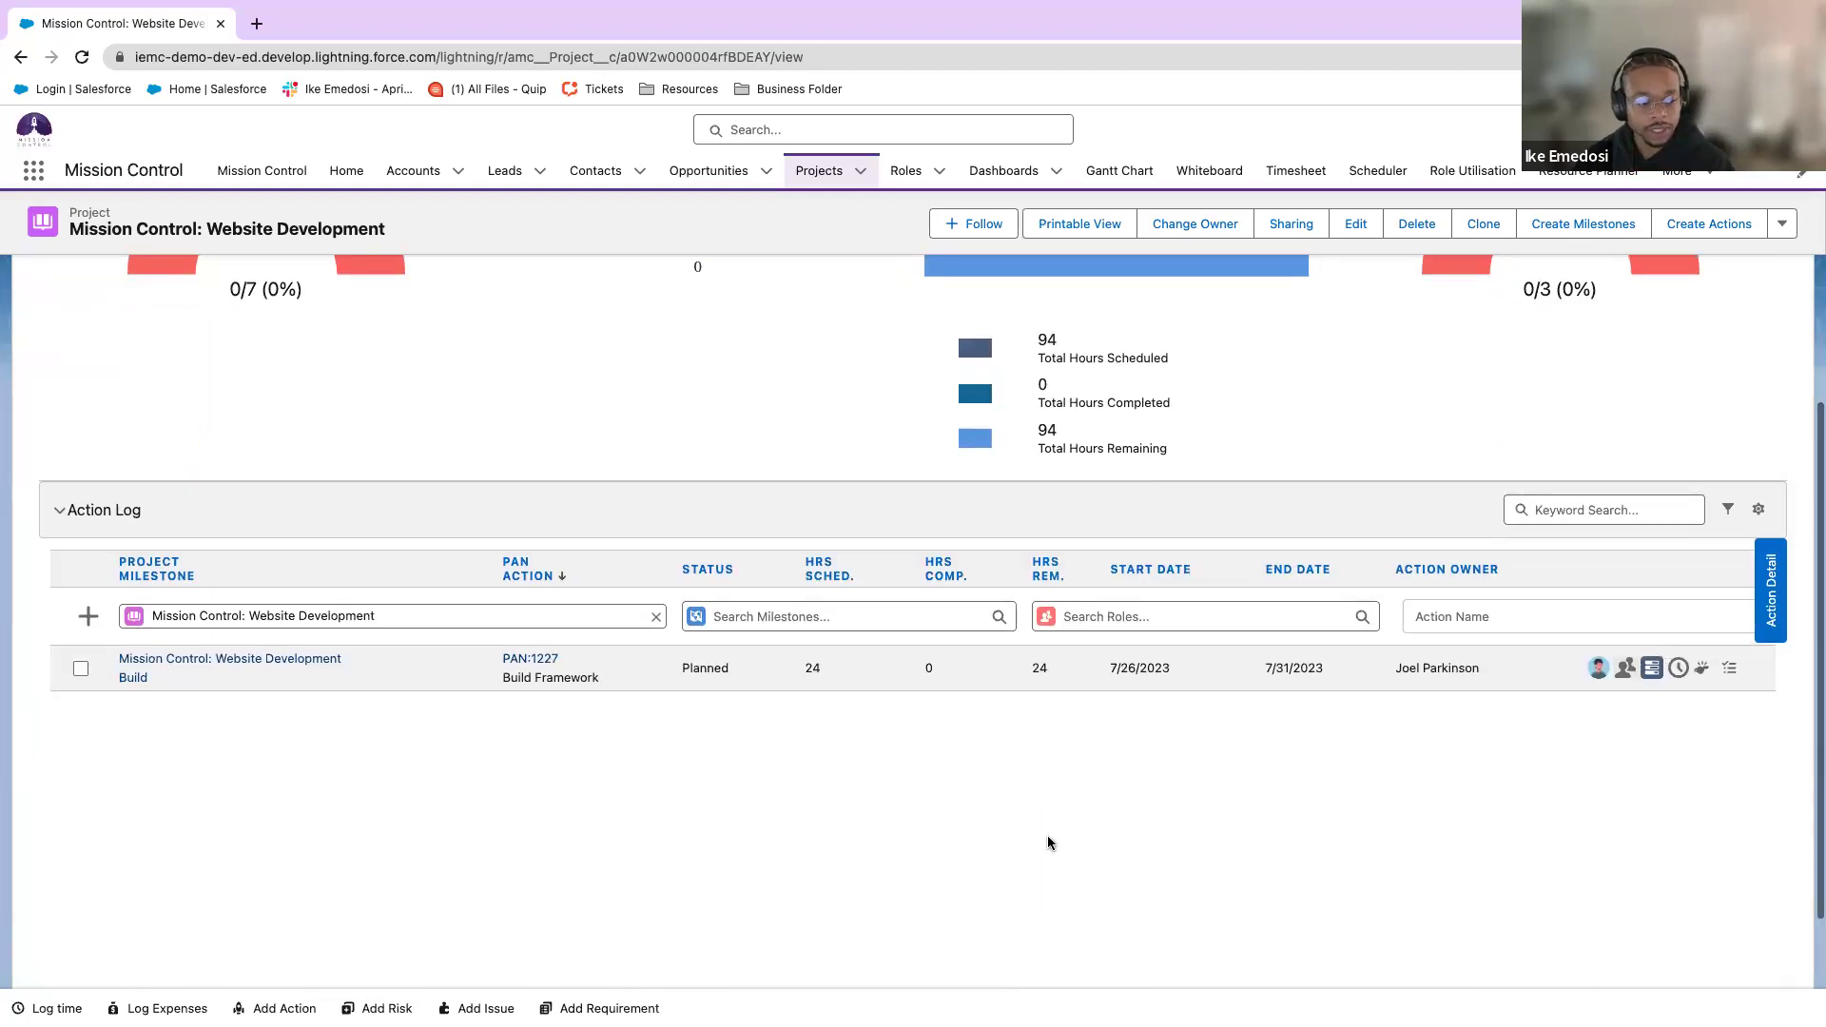
pyautogui.scroll(1, 985, 826)
pyautogui.scroll(2, 856, 818)
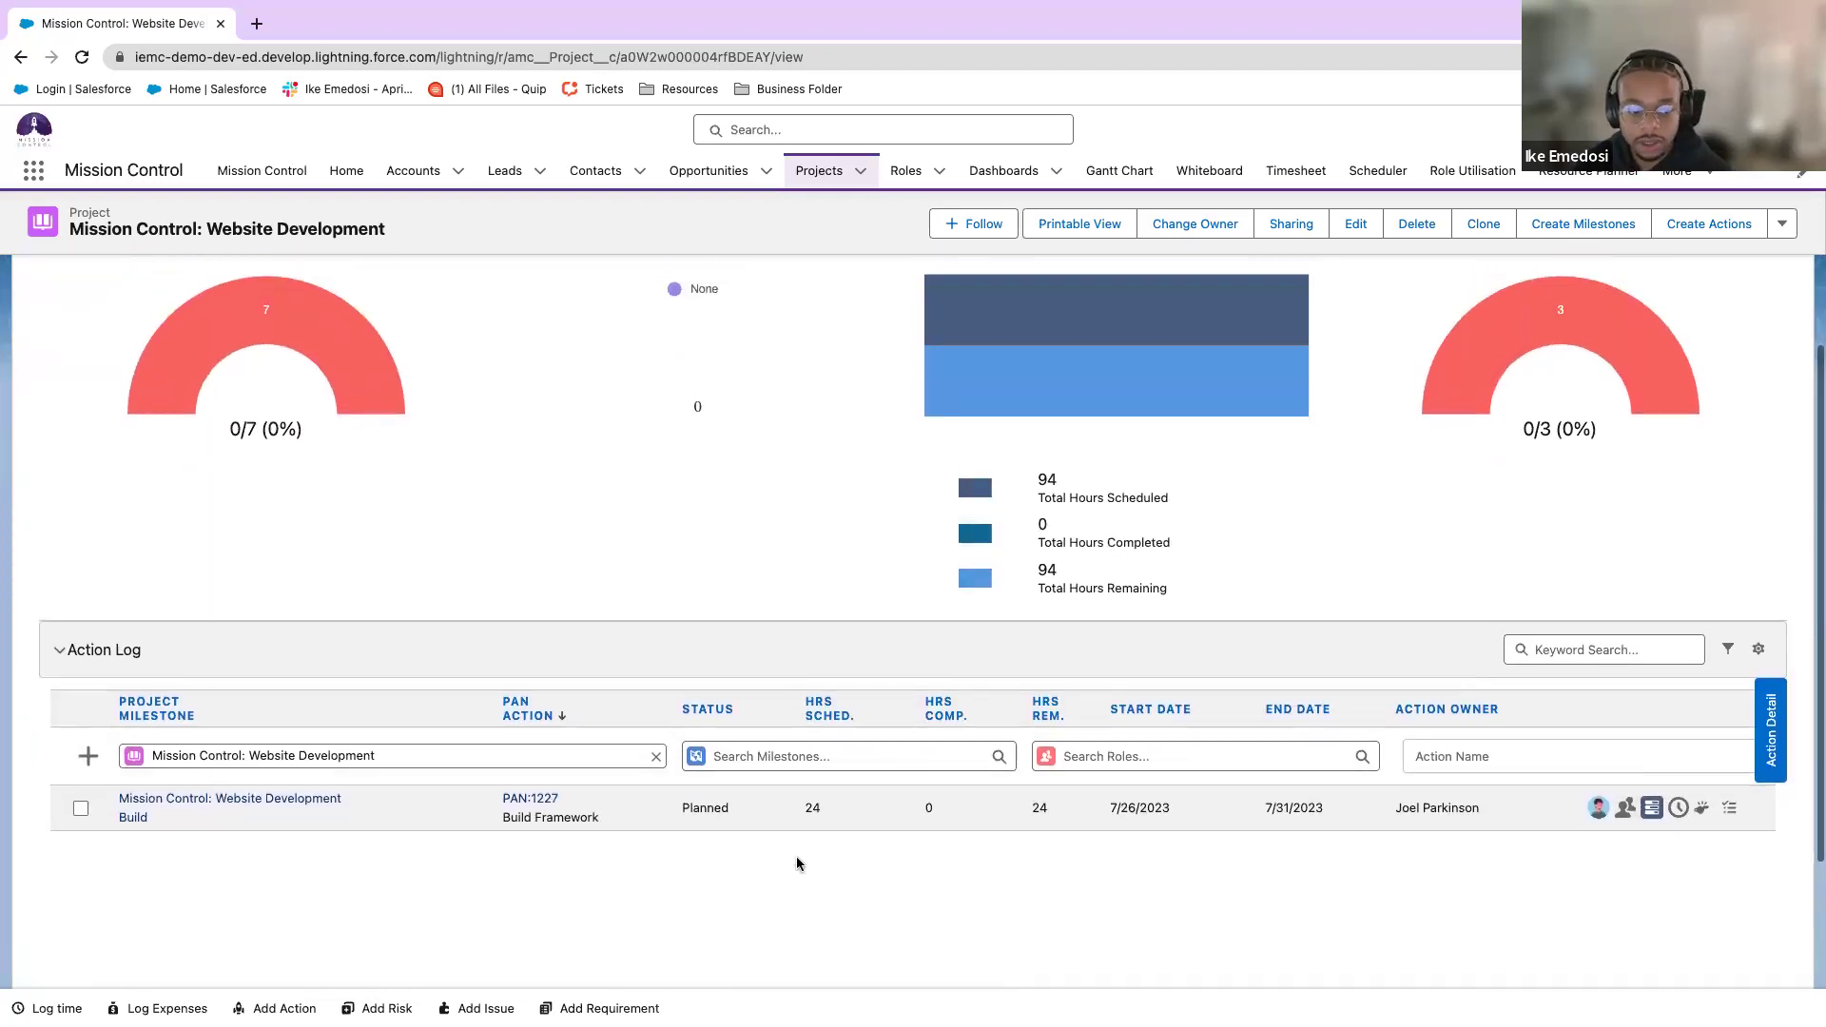
pyautogui.scroll(2, 1712, 685)
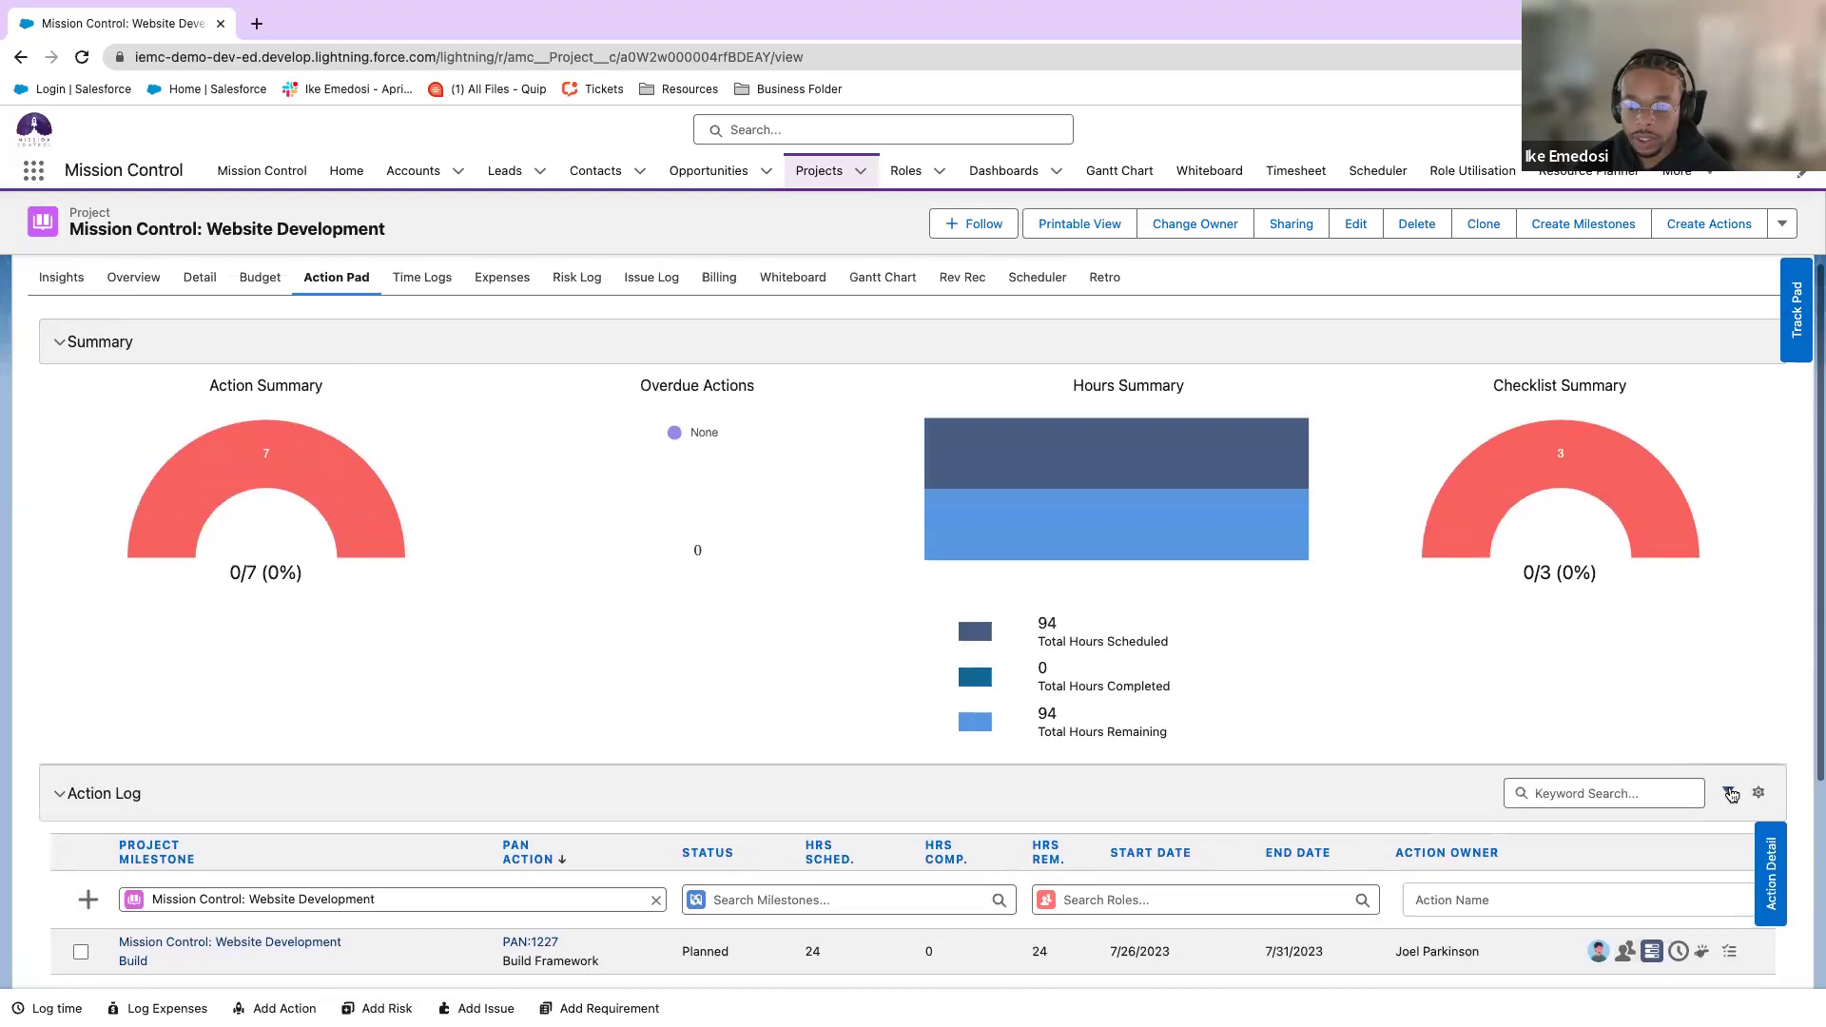
pyautogui.click(1730, 793)
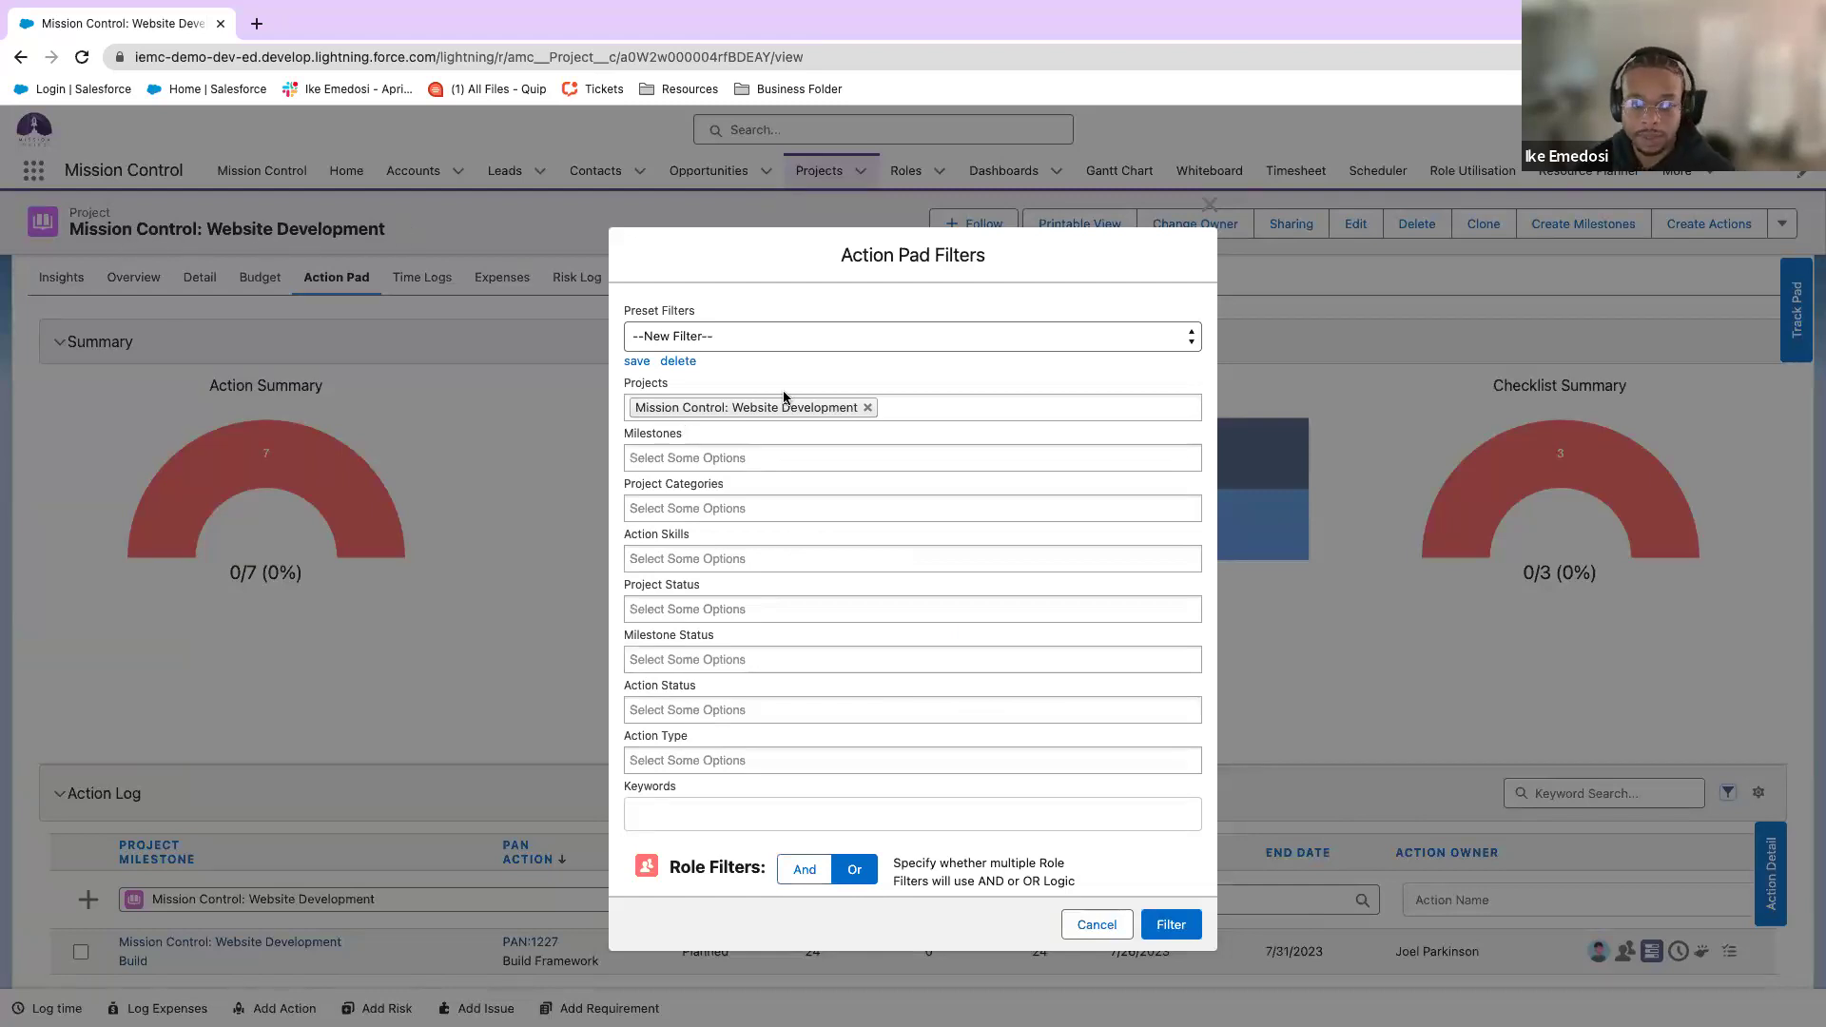
pyautogui.click(1209, 205)
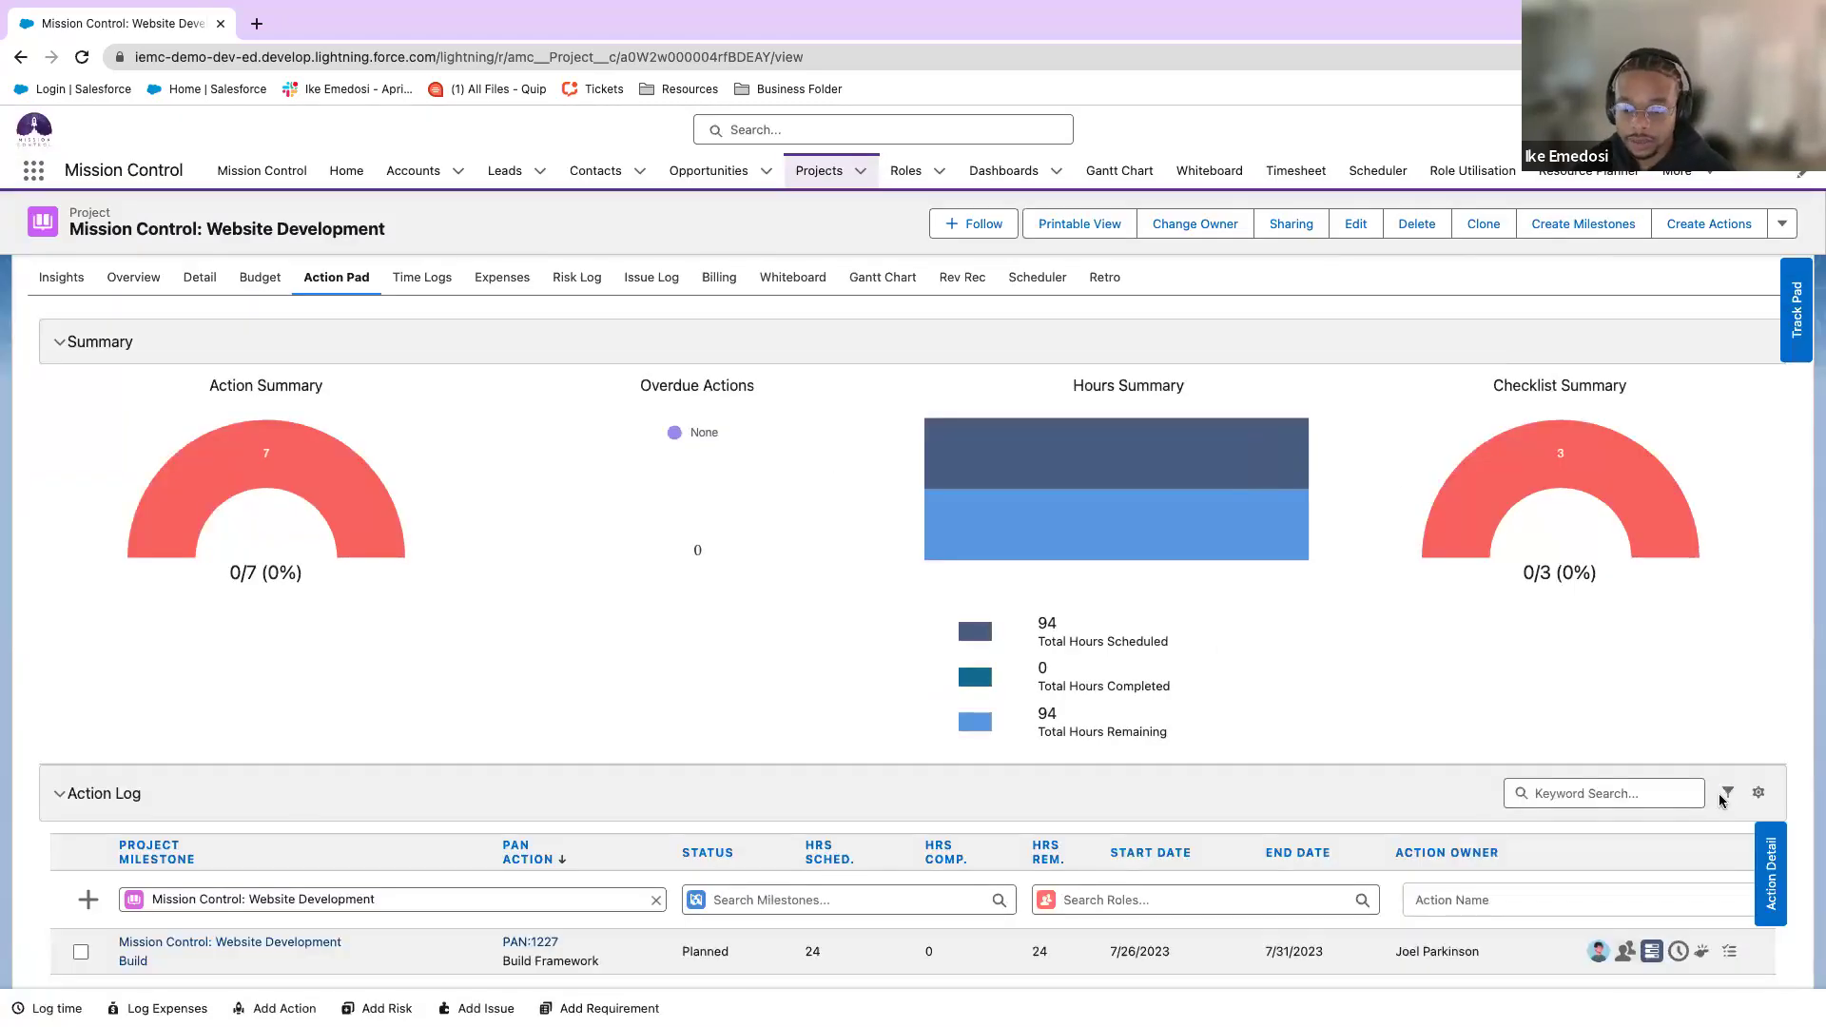
pyautogui.click(1728, 792)
pyautogui.scroll(-5, 903, 779)
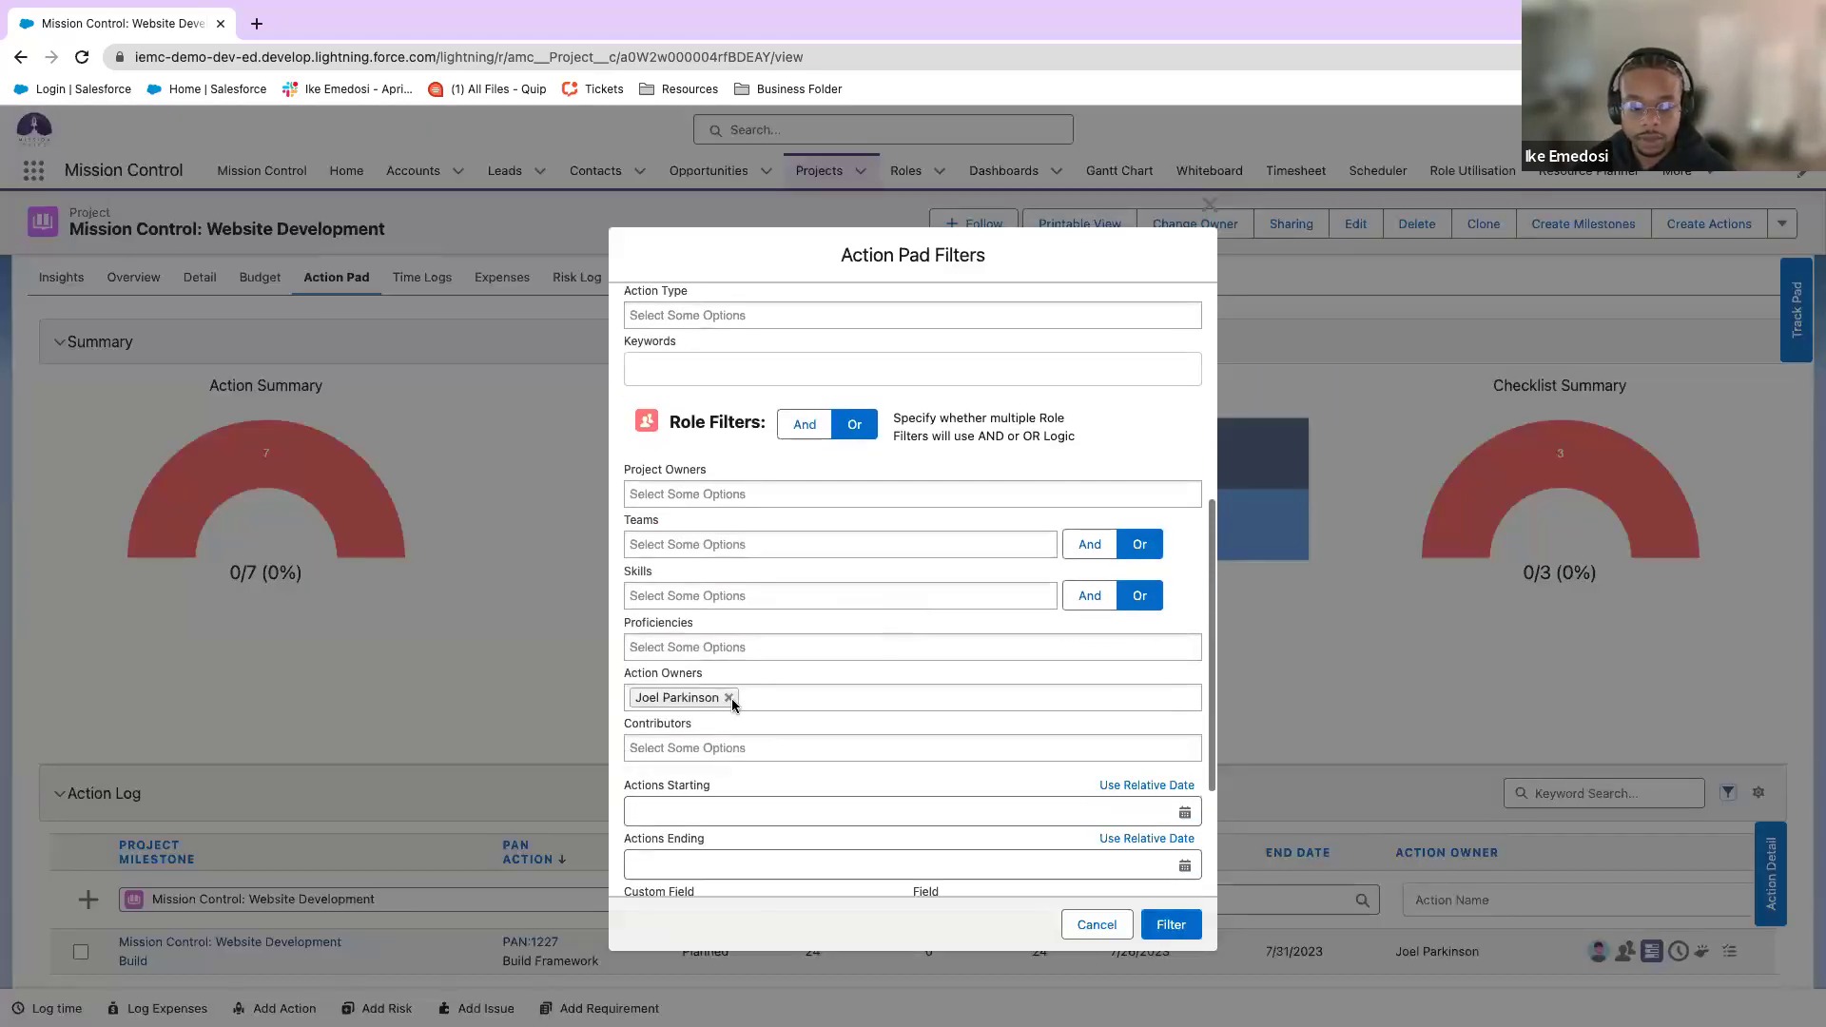
pyautogui.click(1146, 915)
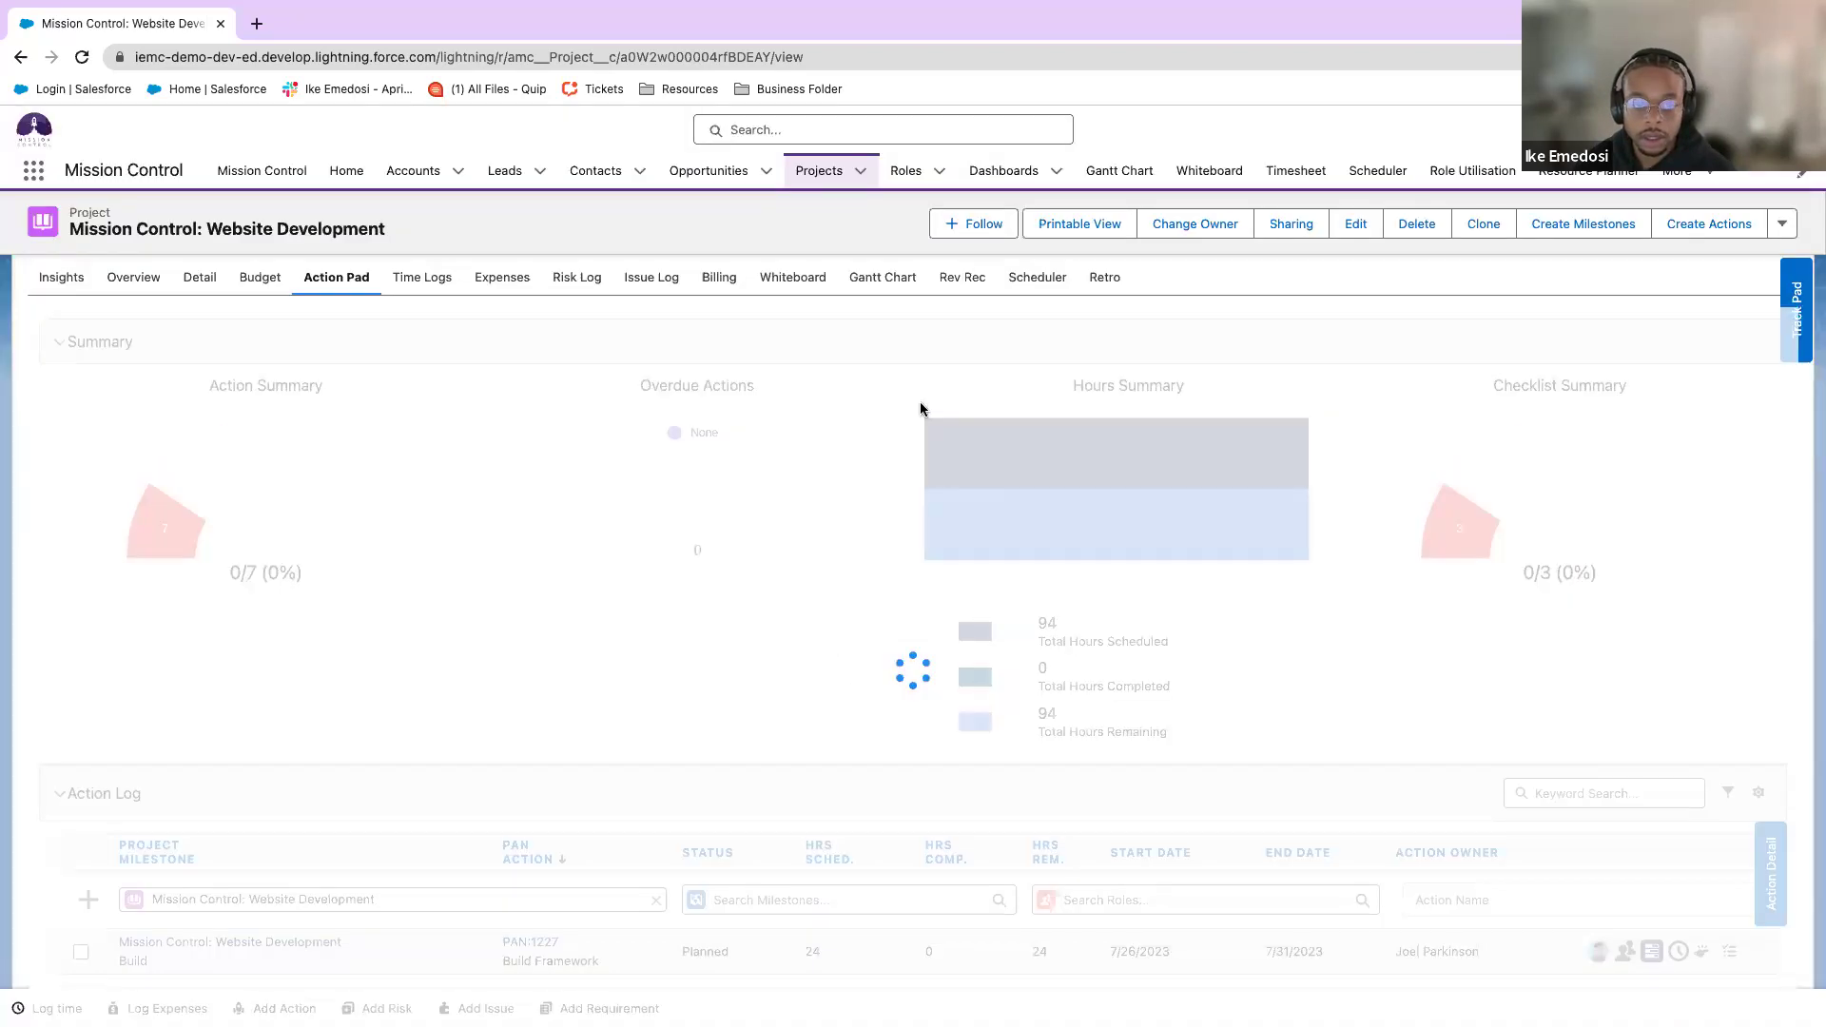
pyautogui.scroll(1, 334, 310)
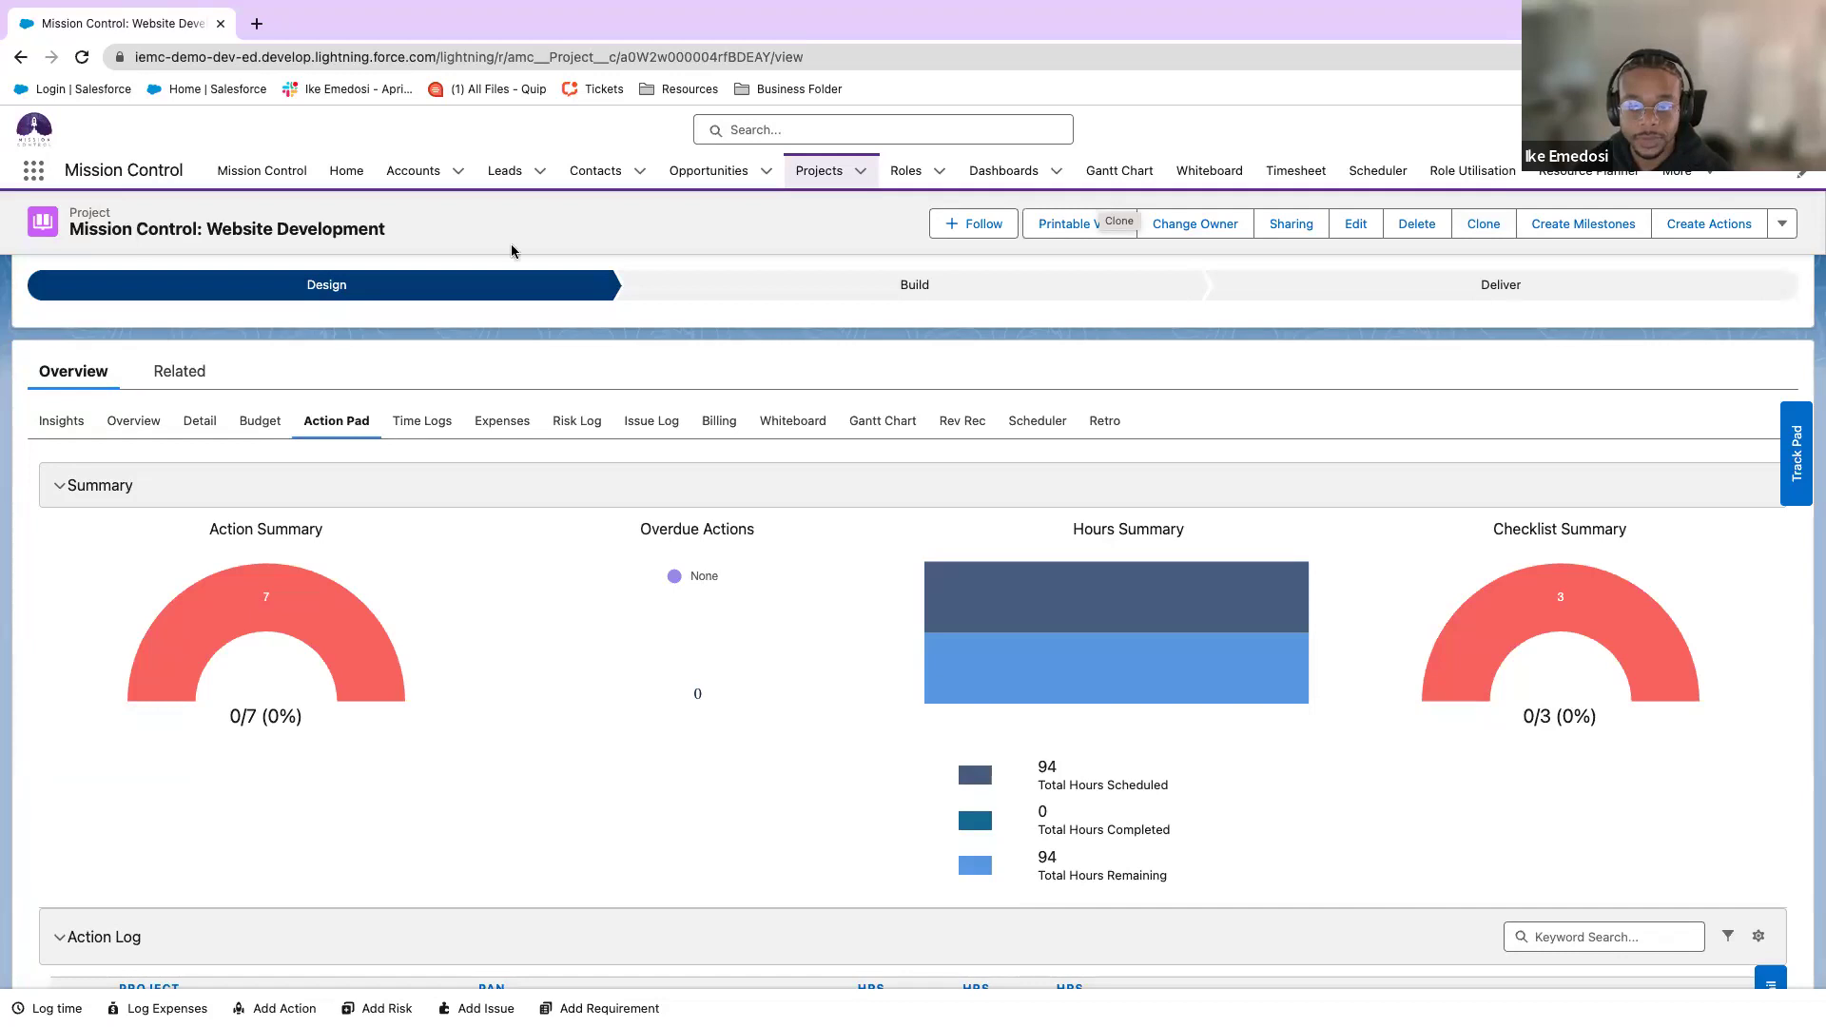
# Open the Action Pad covering all projects and turn on Use Custom Filters.
pyautogui.click(1705, 181)
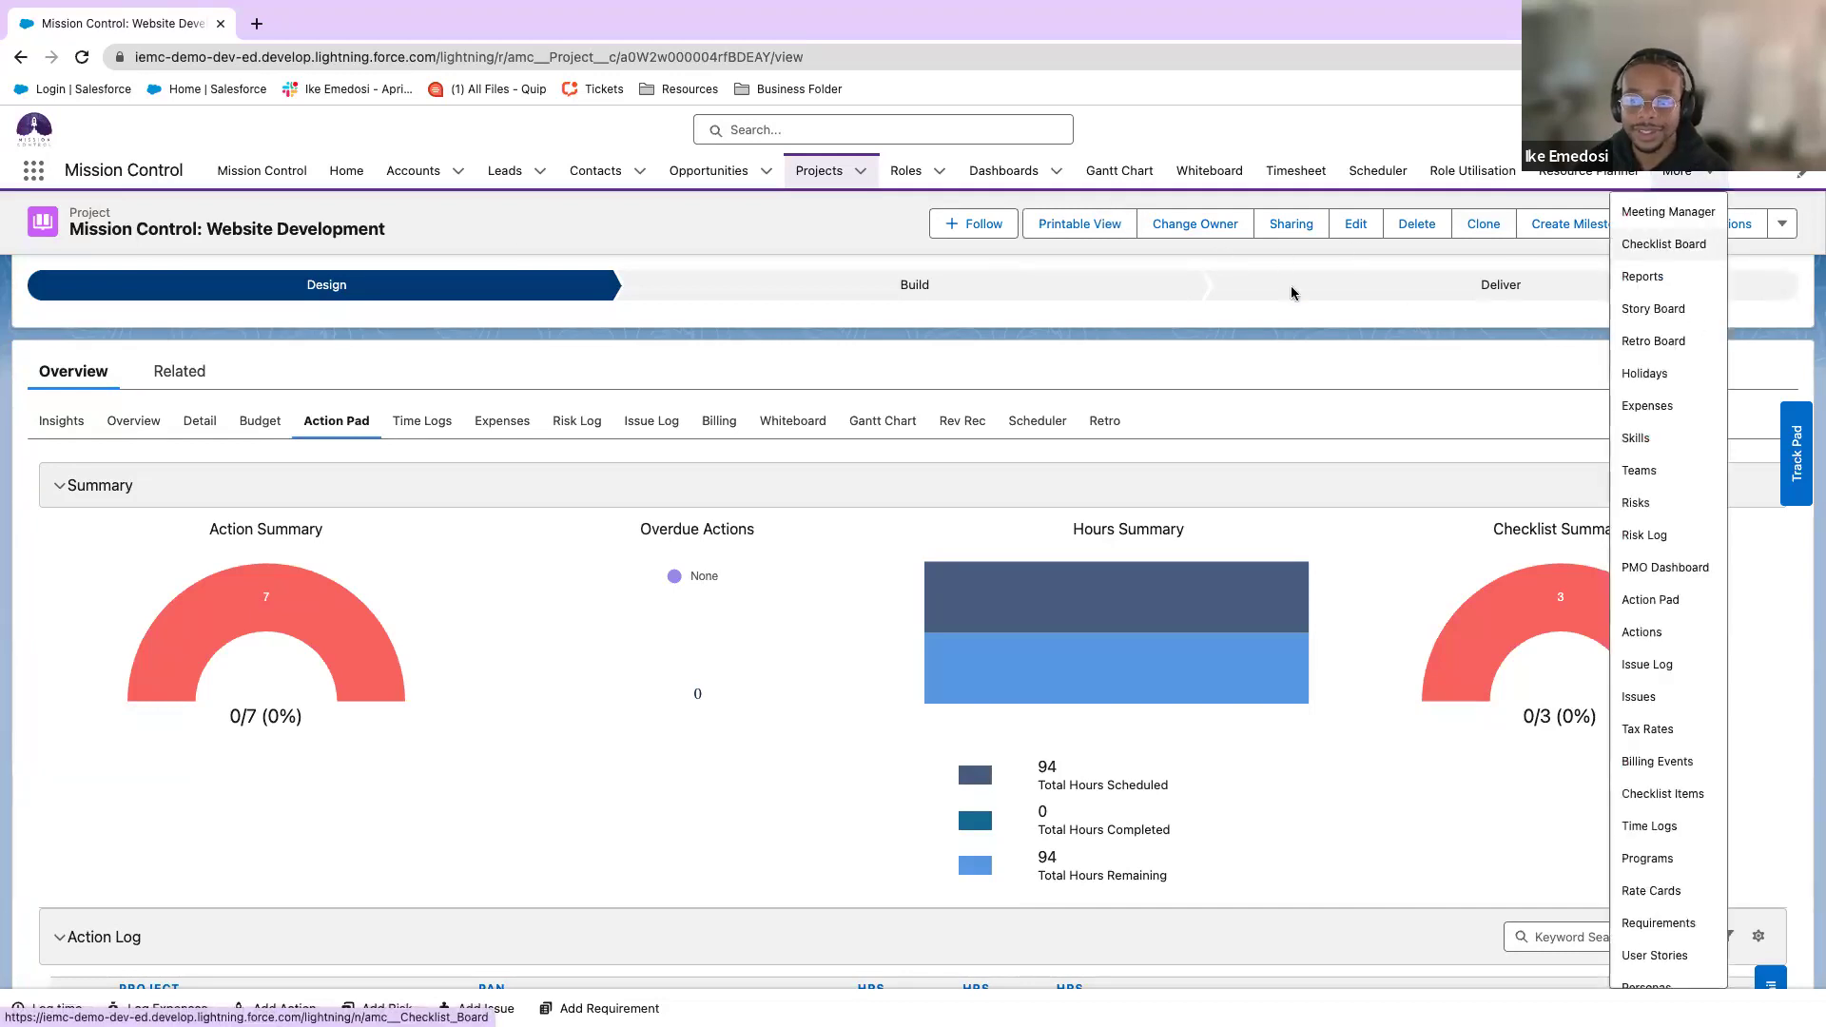
pyautogui.click(1670, 600)
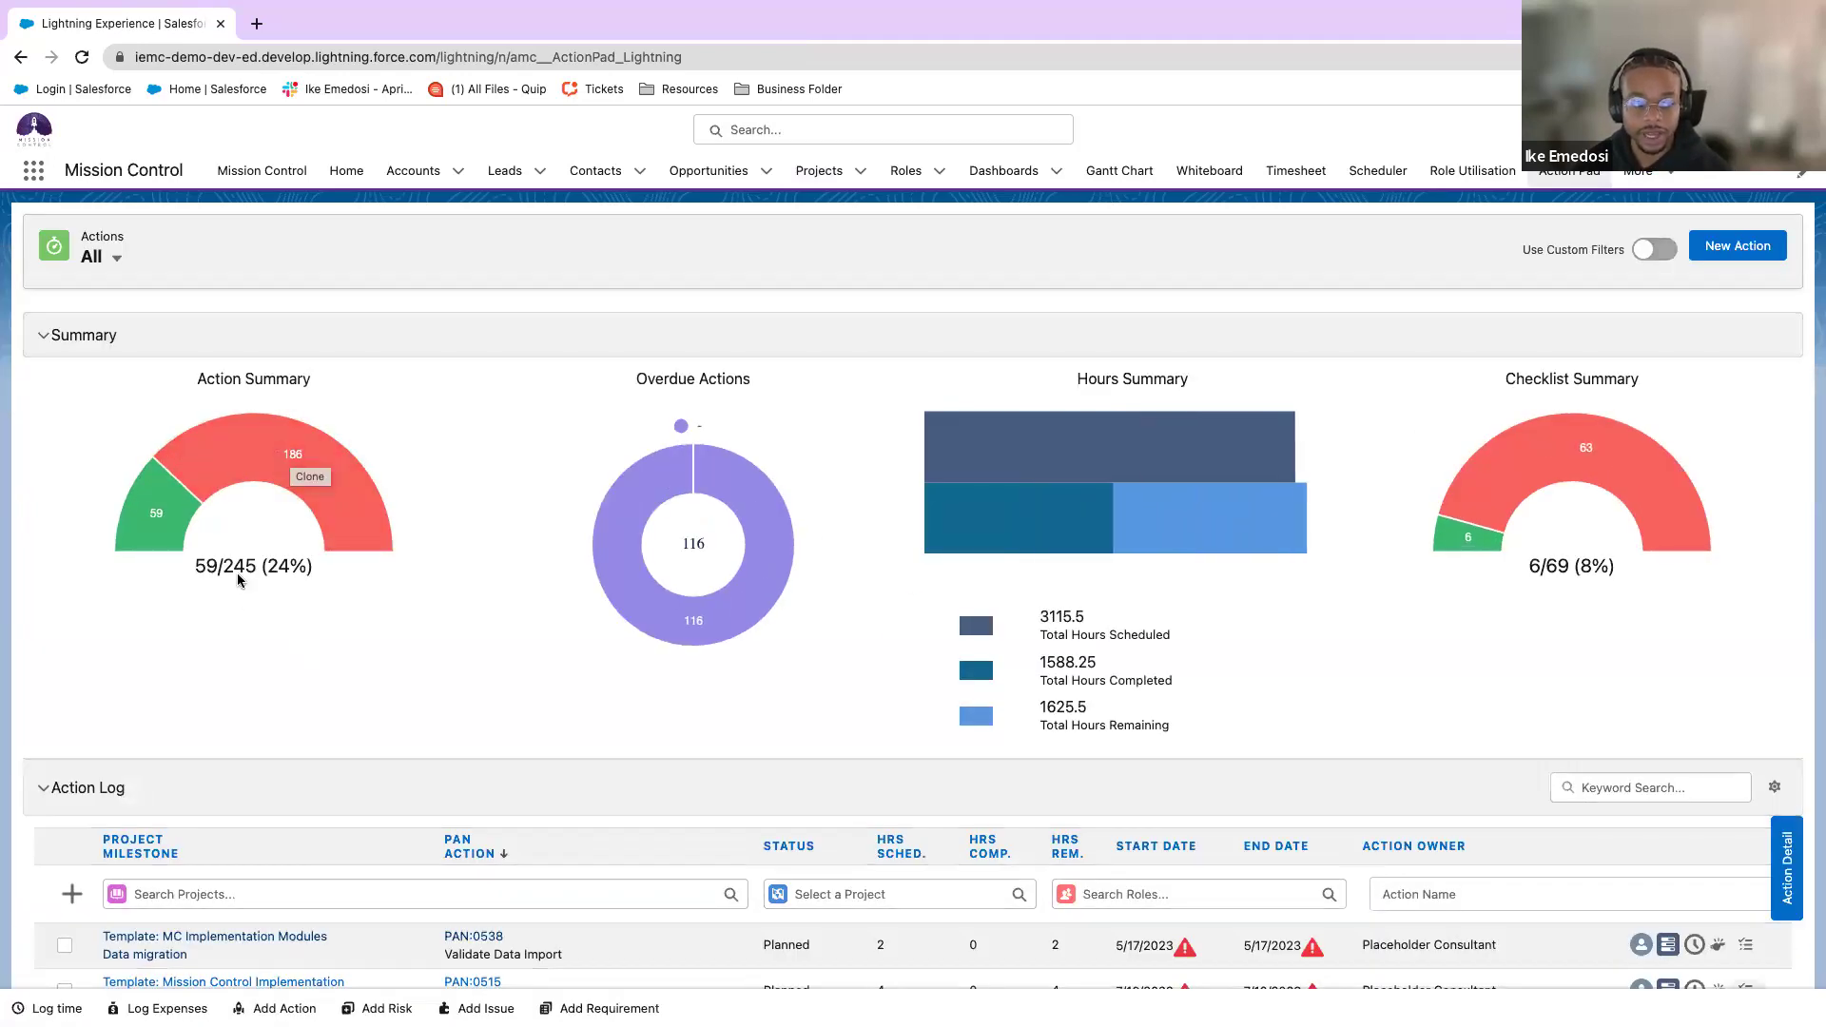
pyautogui.scroll(-3, 334, 636)
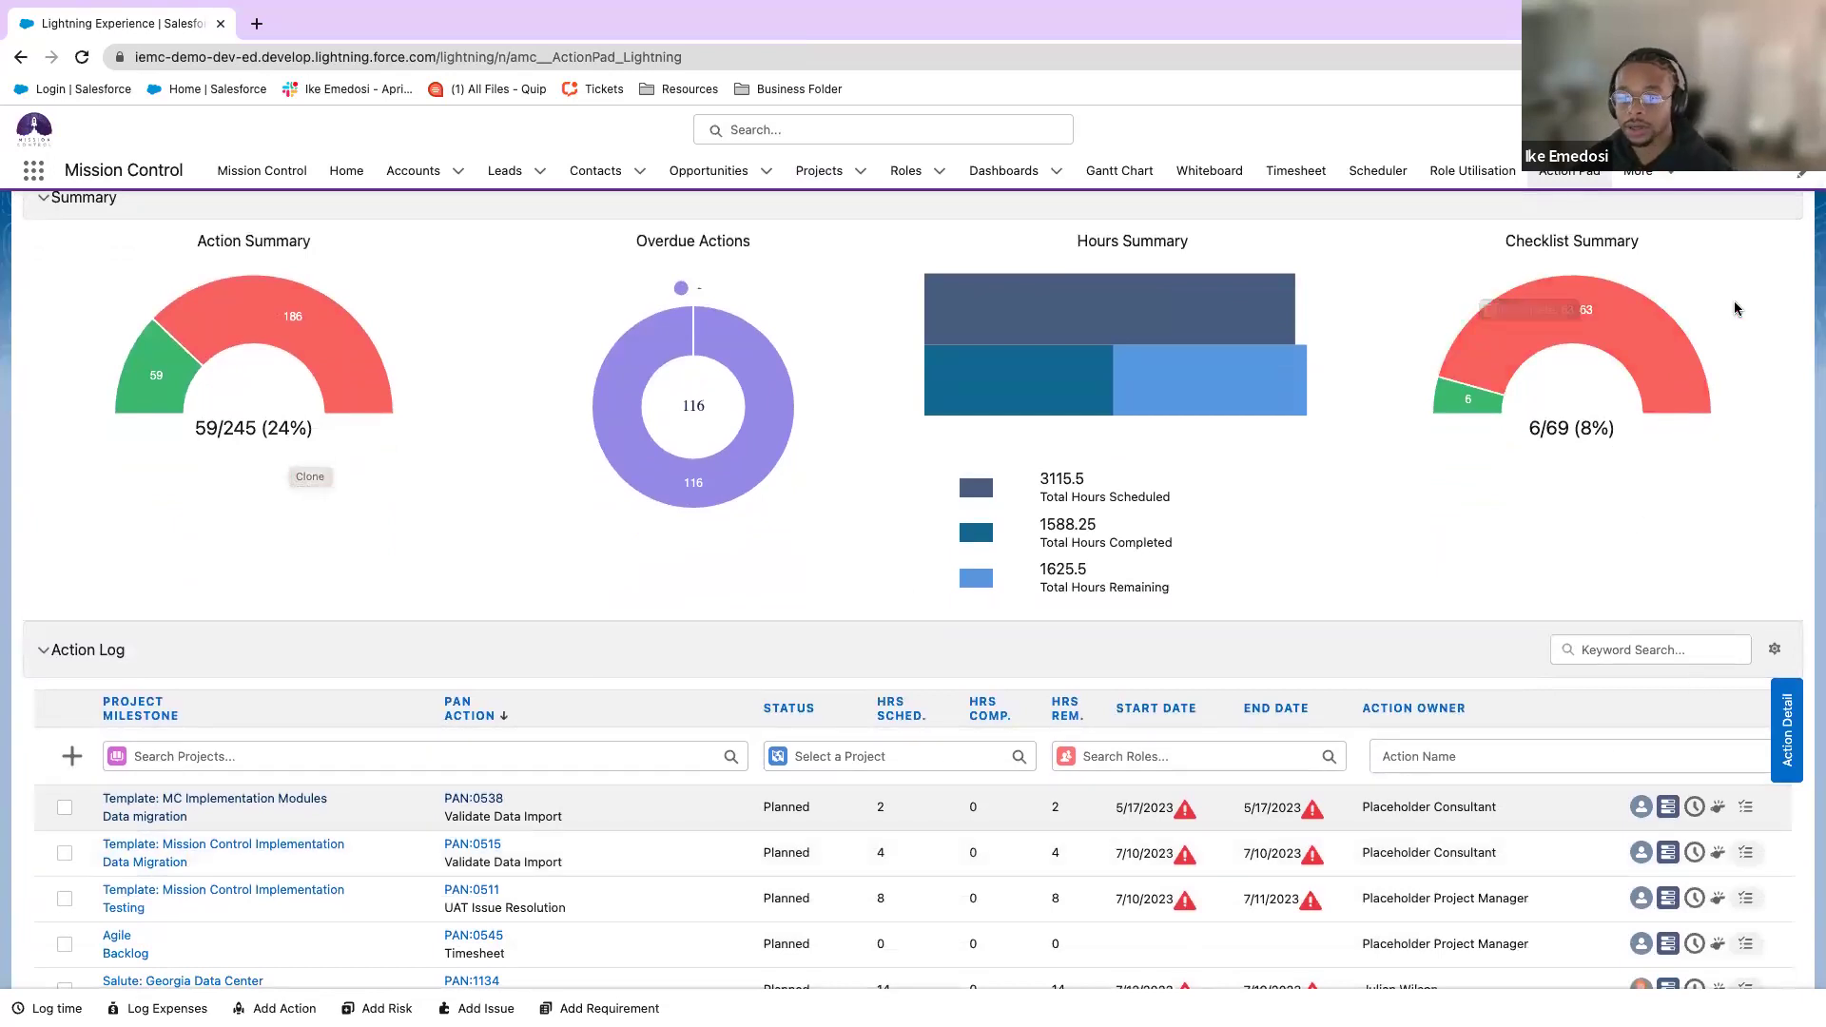
pyautogui.scroll(3, 1662, 381)
pyautogui.click(1654, 249)
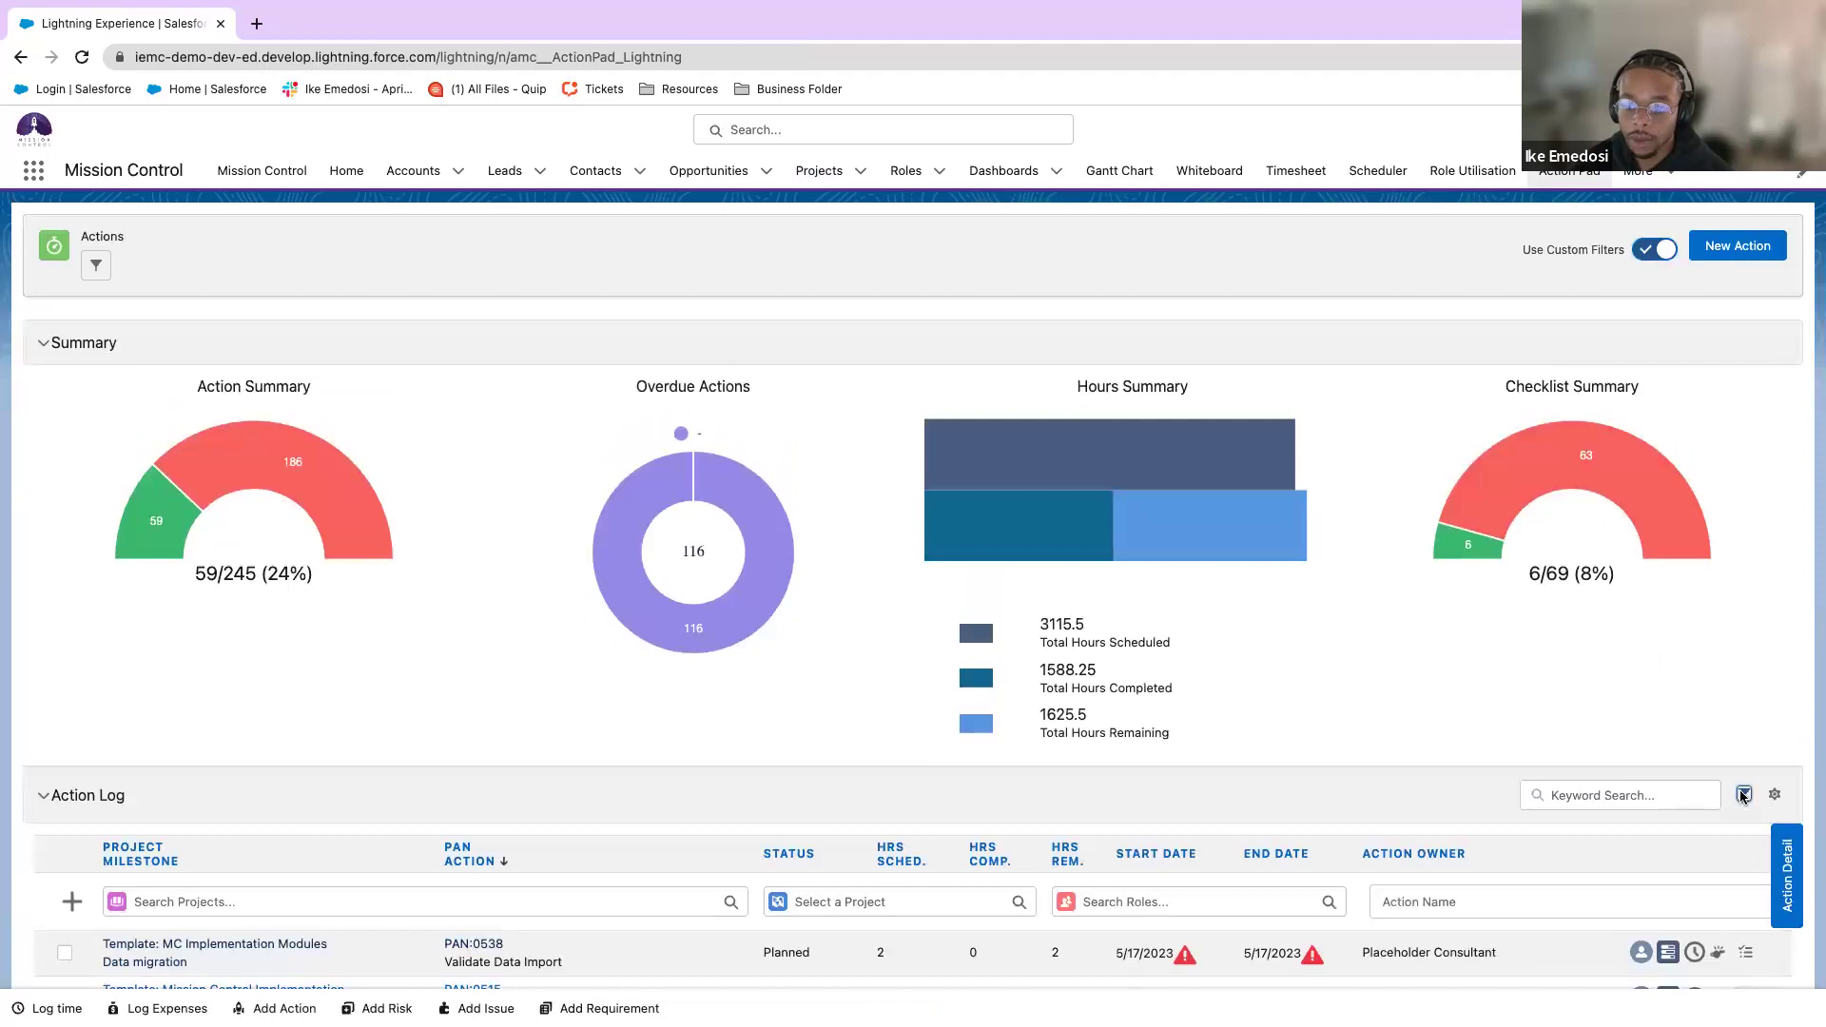
# Filter all projects' actions by the action owner of Build Framework and examine that developer's entries in the Action Log.
pyautogui.click(1745, 793)
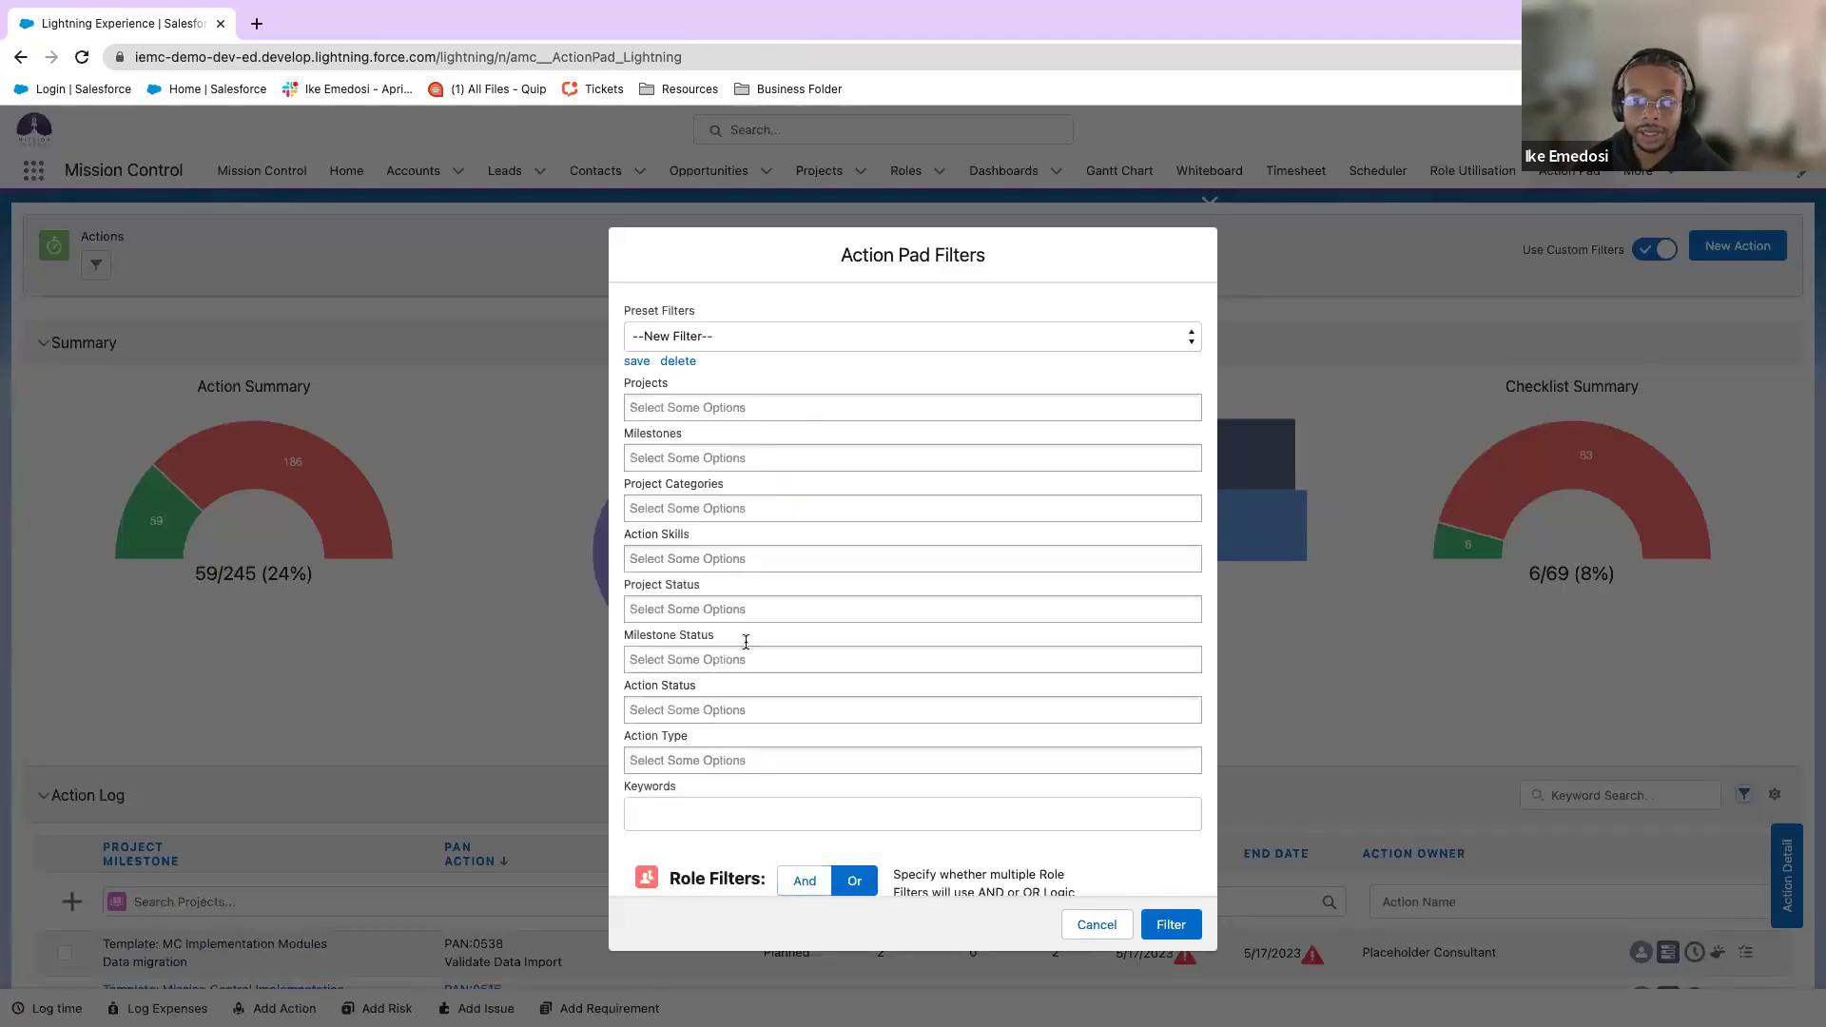
pyautogui.scroll(-5, 723, 647)
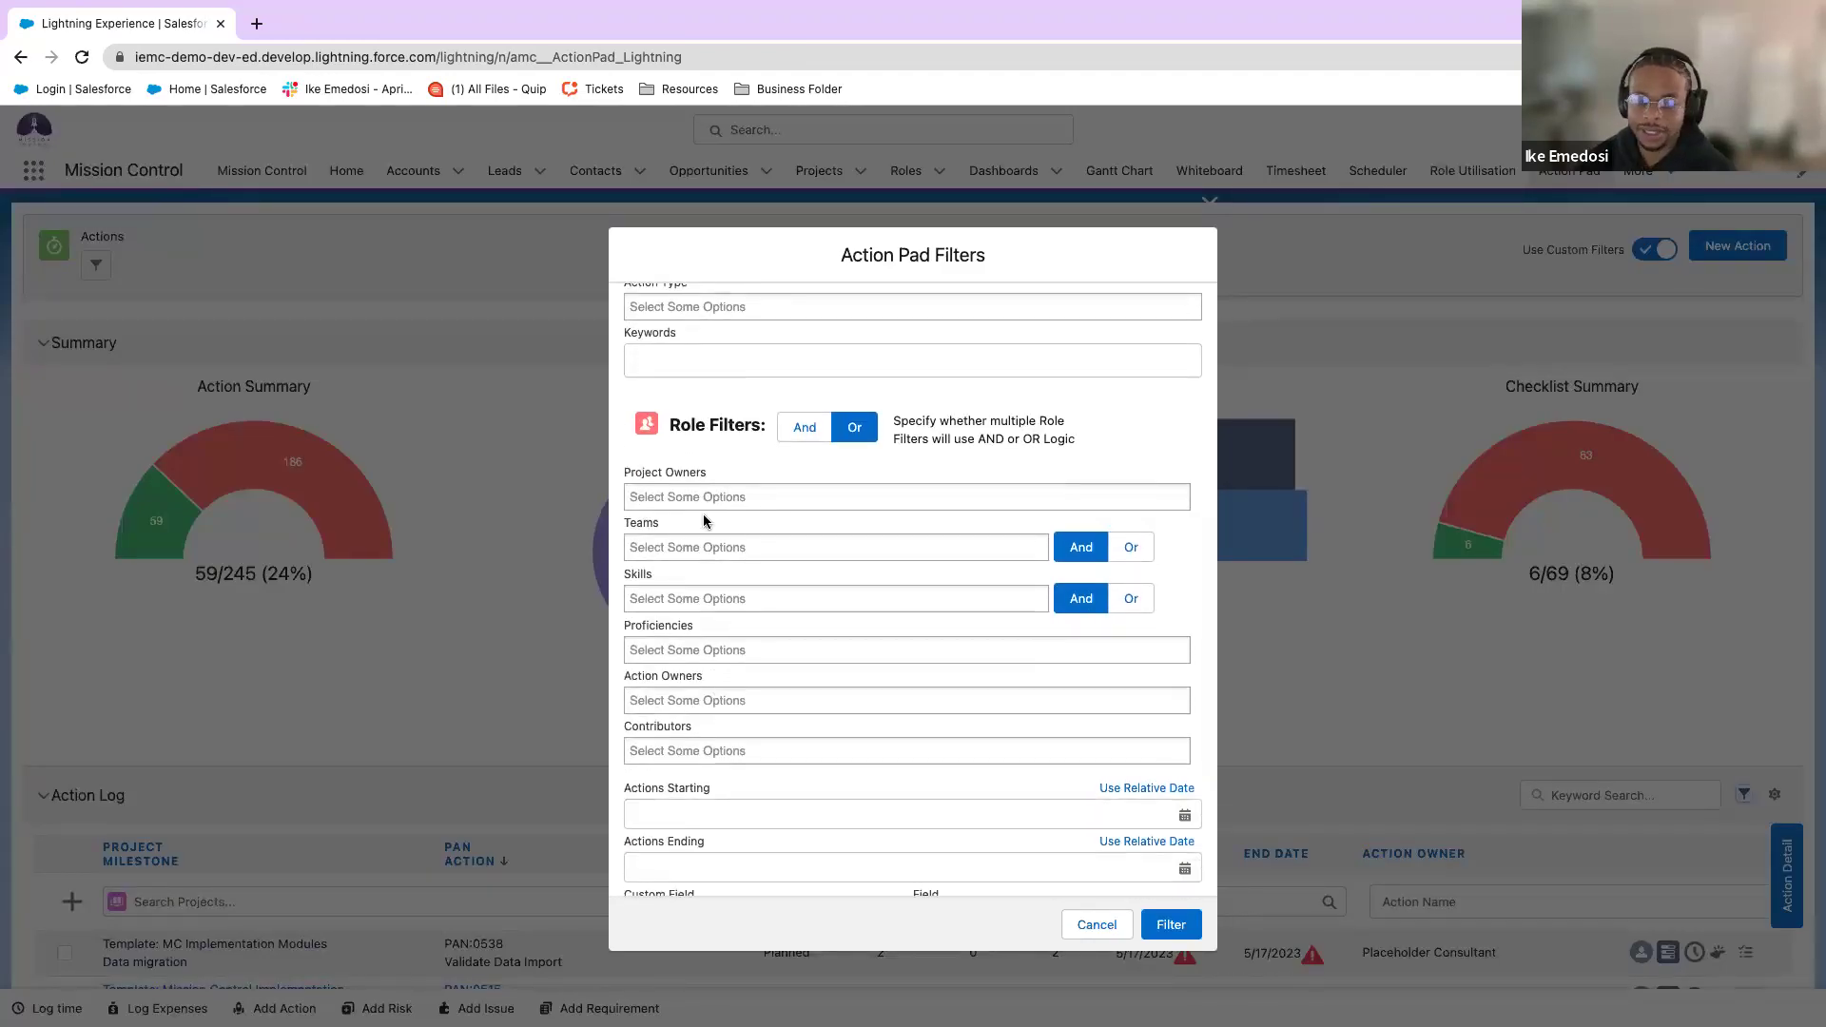
pyautogui.click(701, 696)
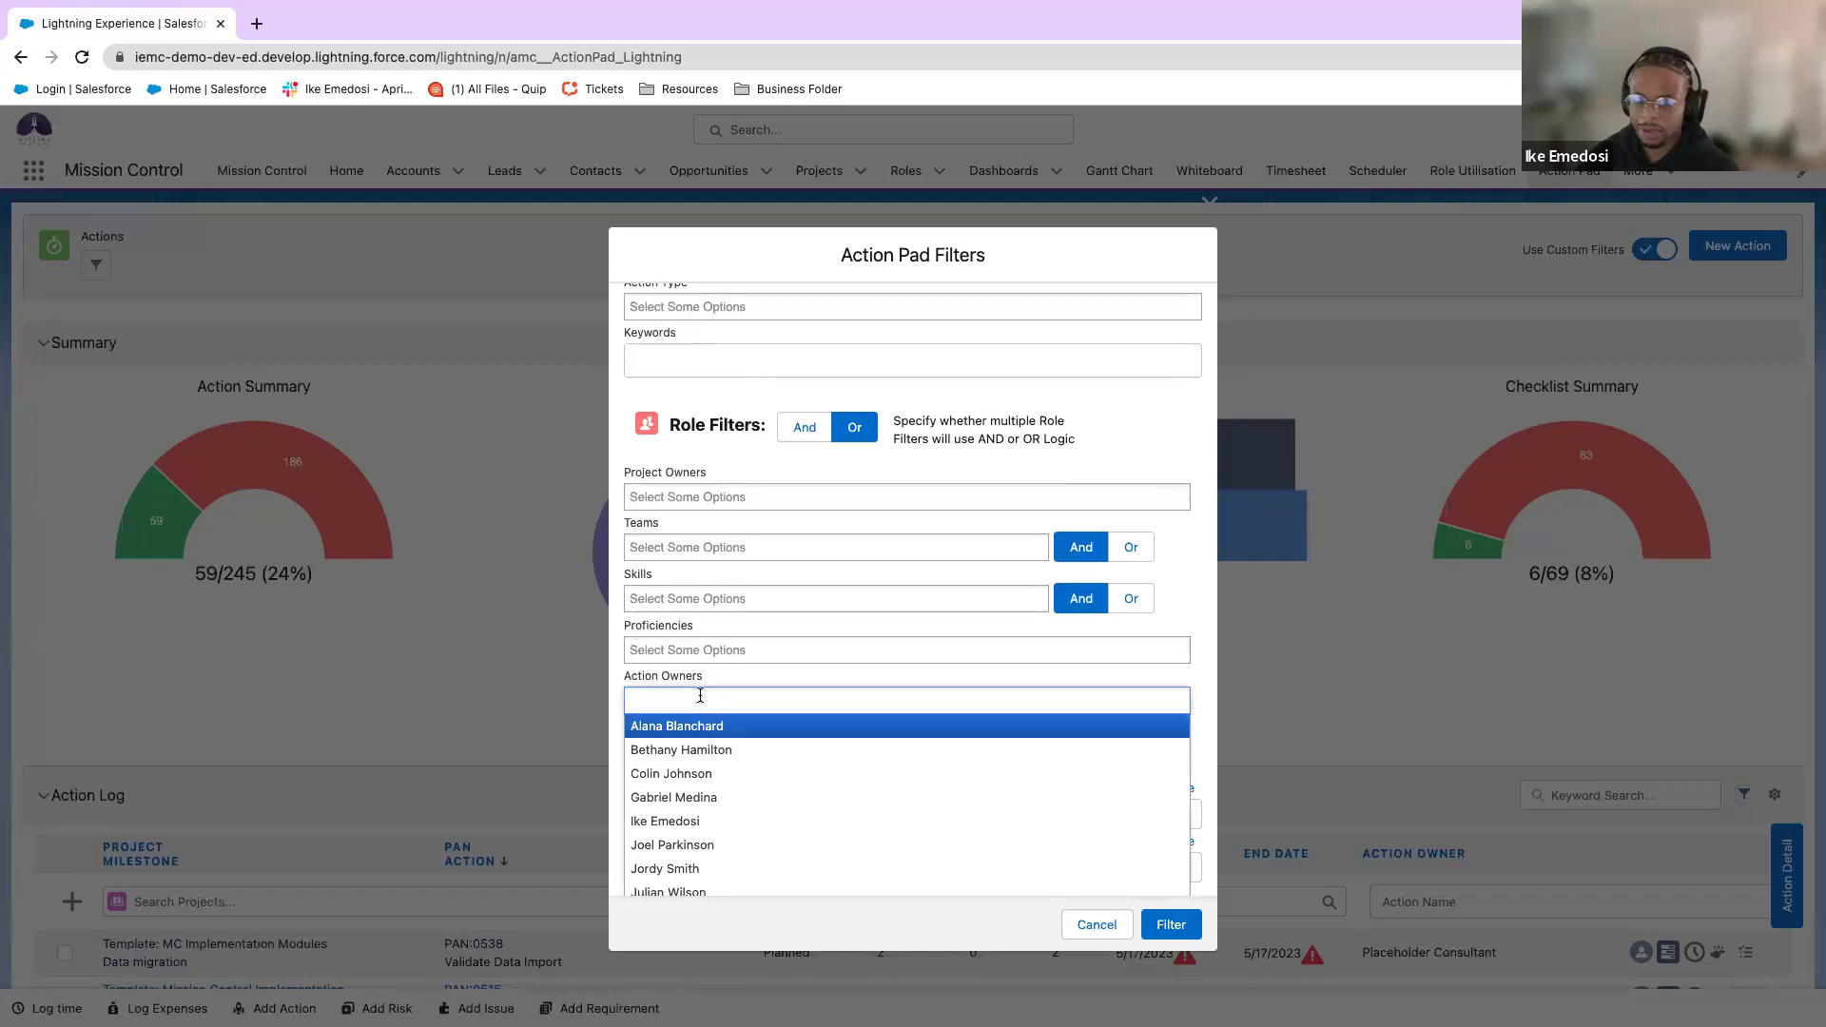
pyautogui.write('joel')
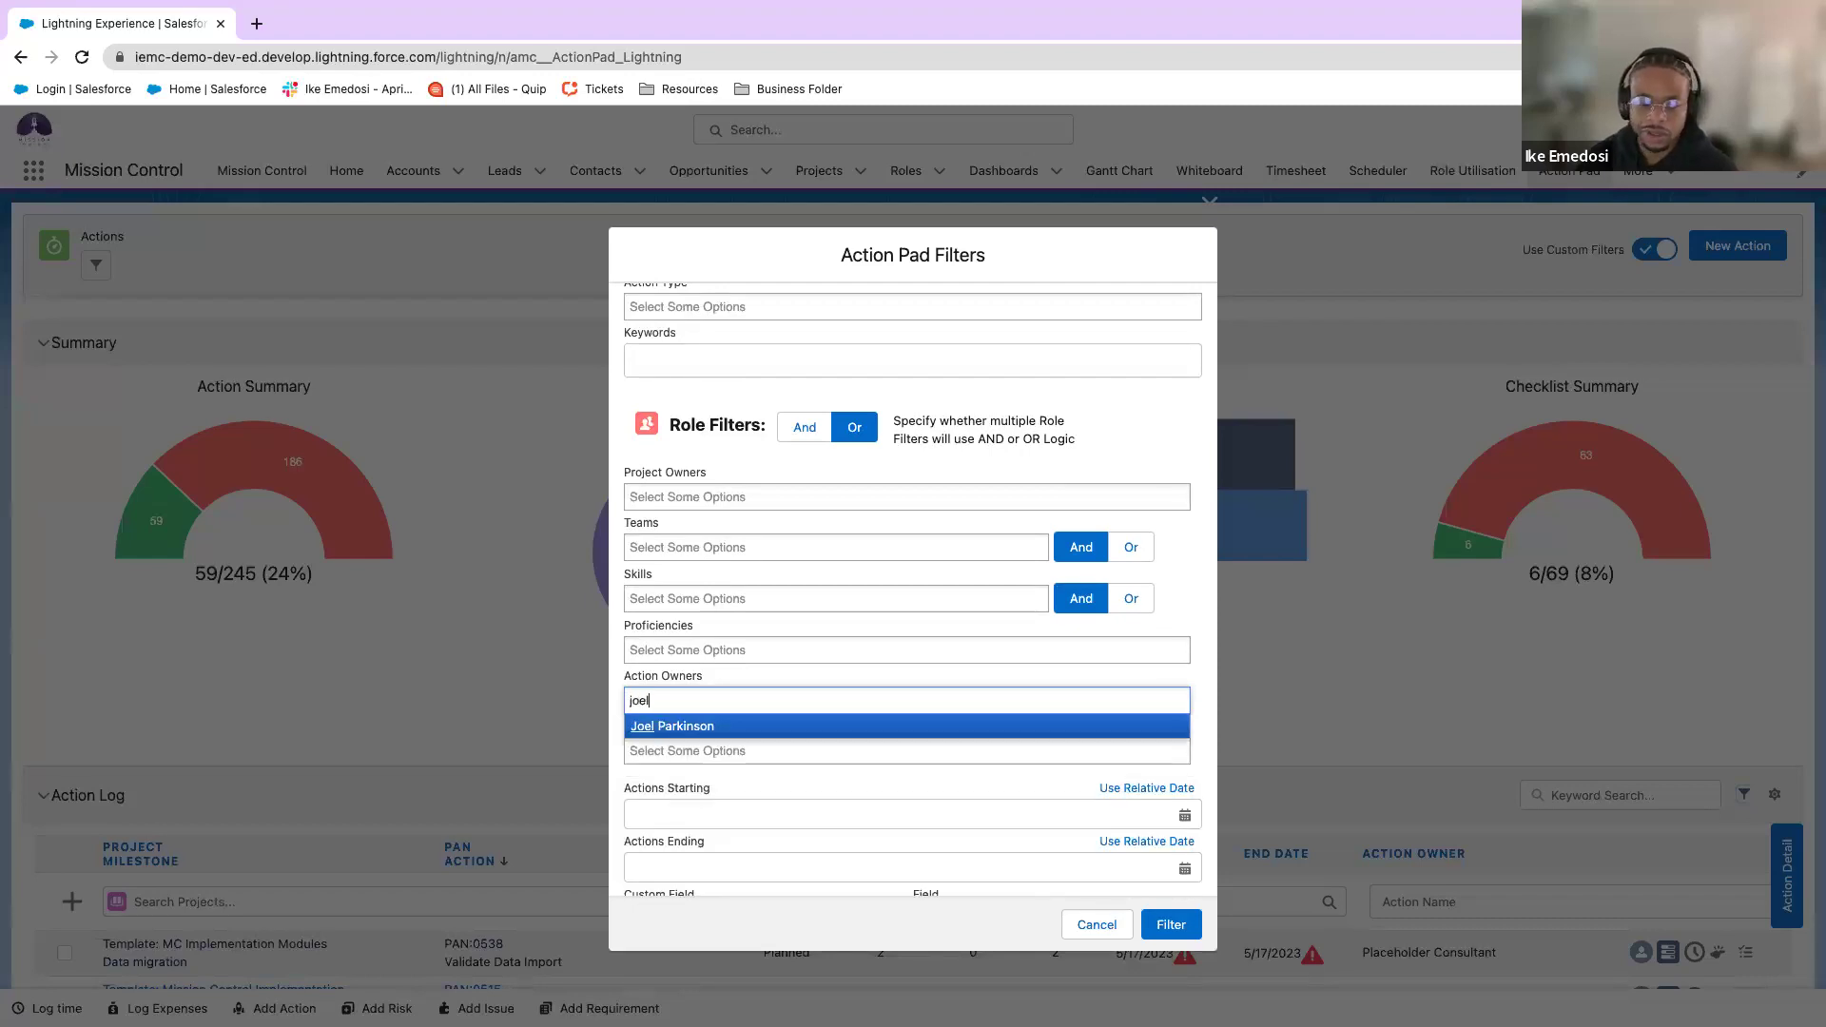
pyautogui.click(782, 728)
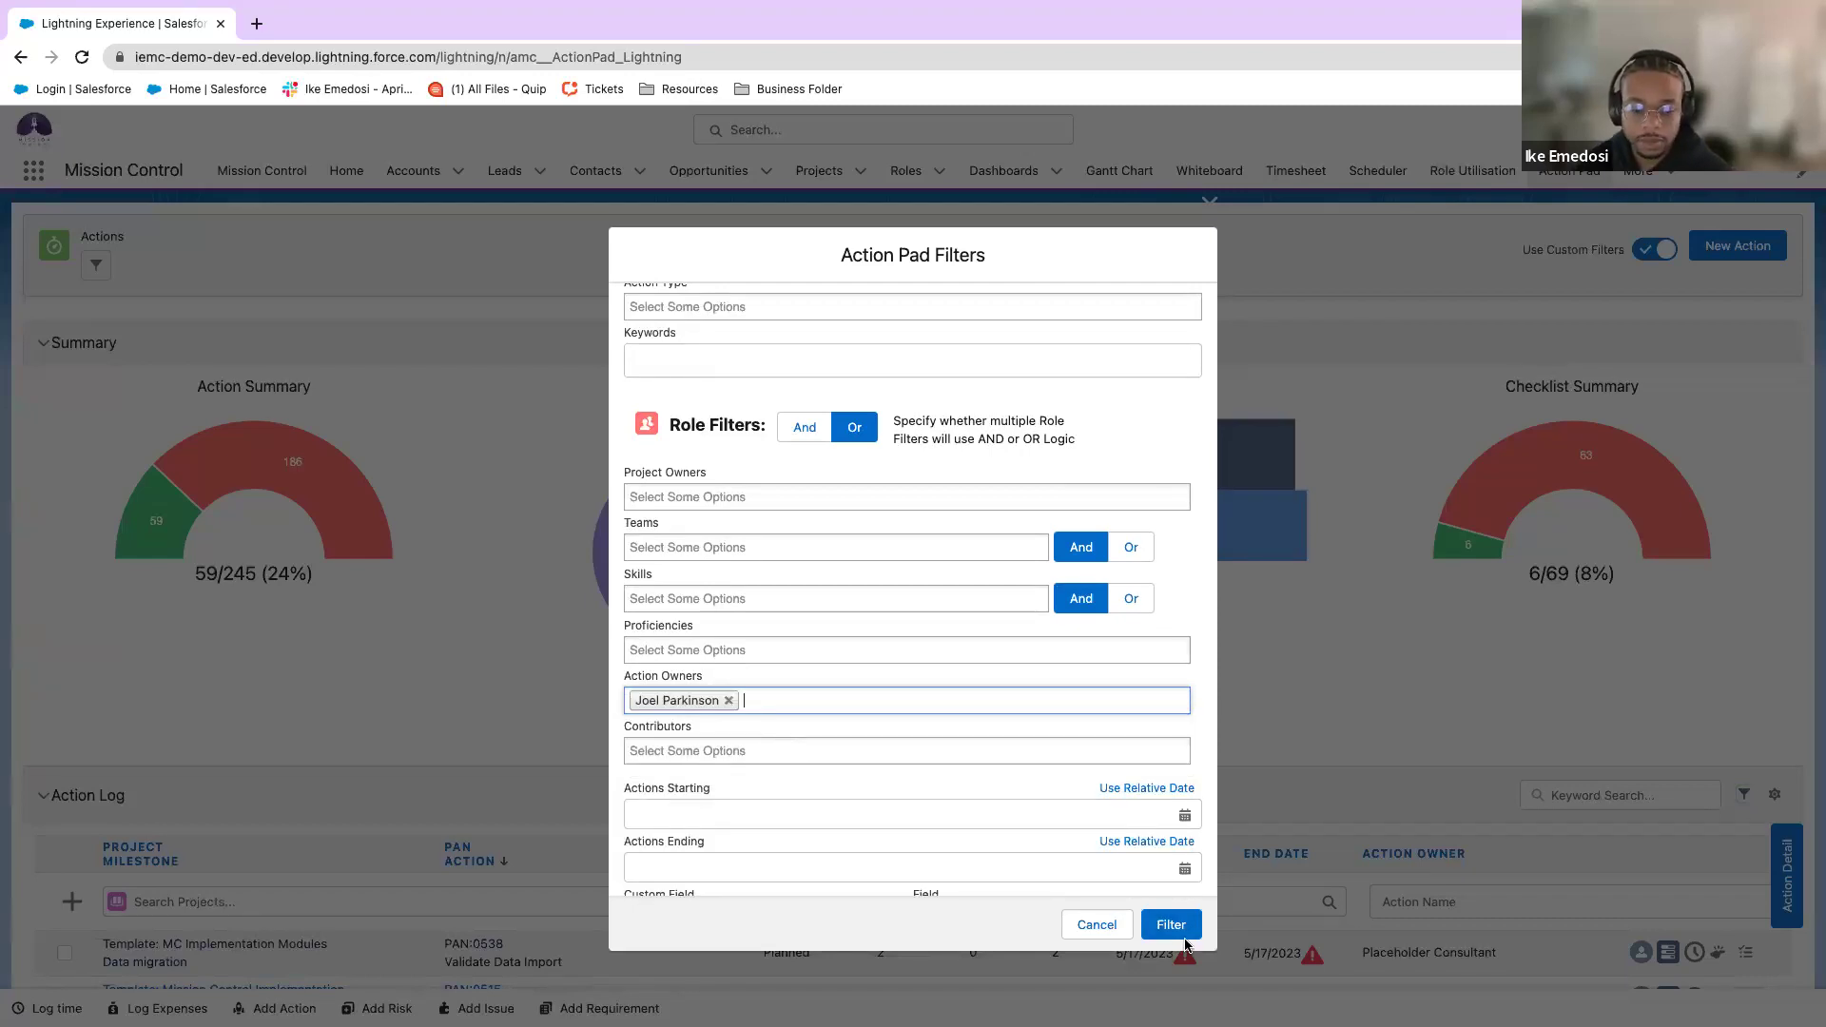
pyautogui.click(1171, 925)
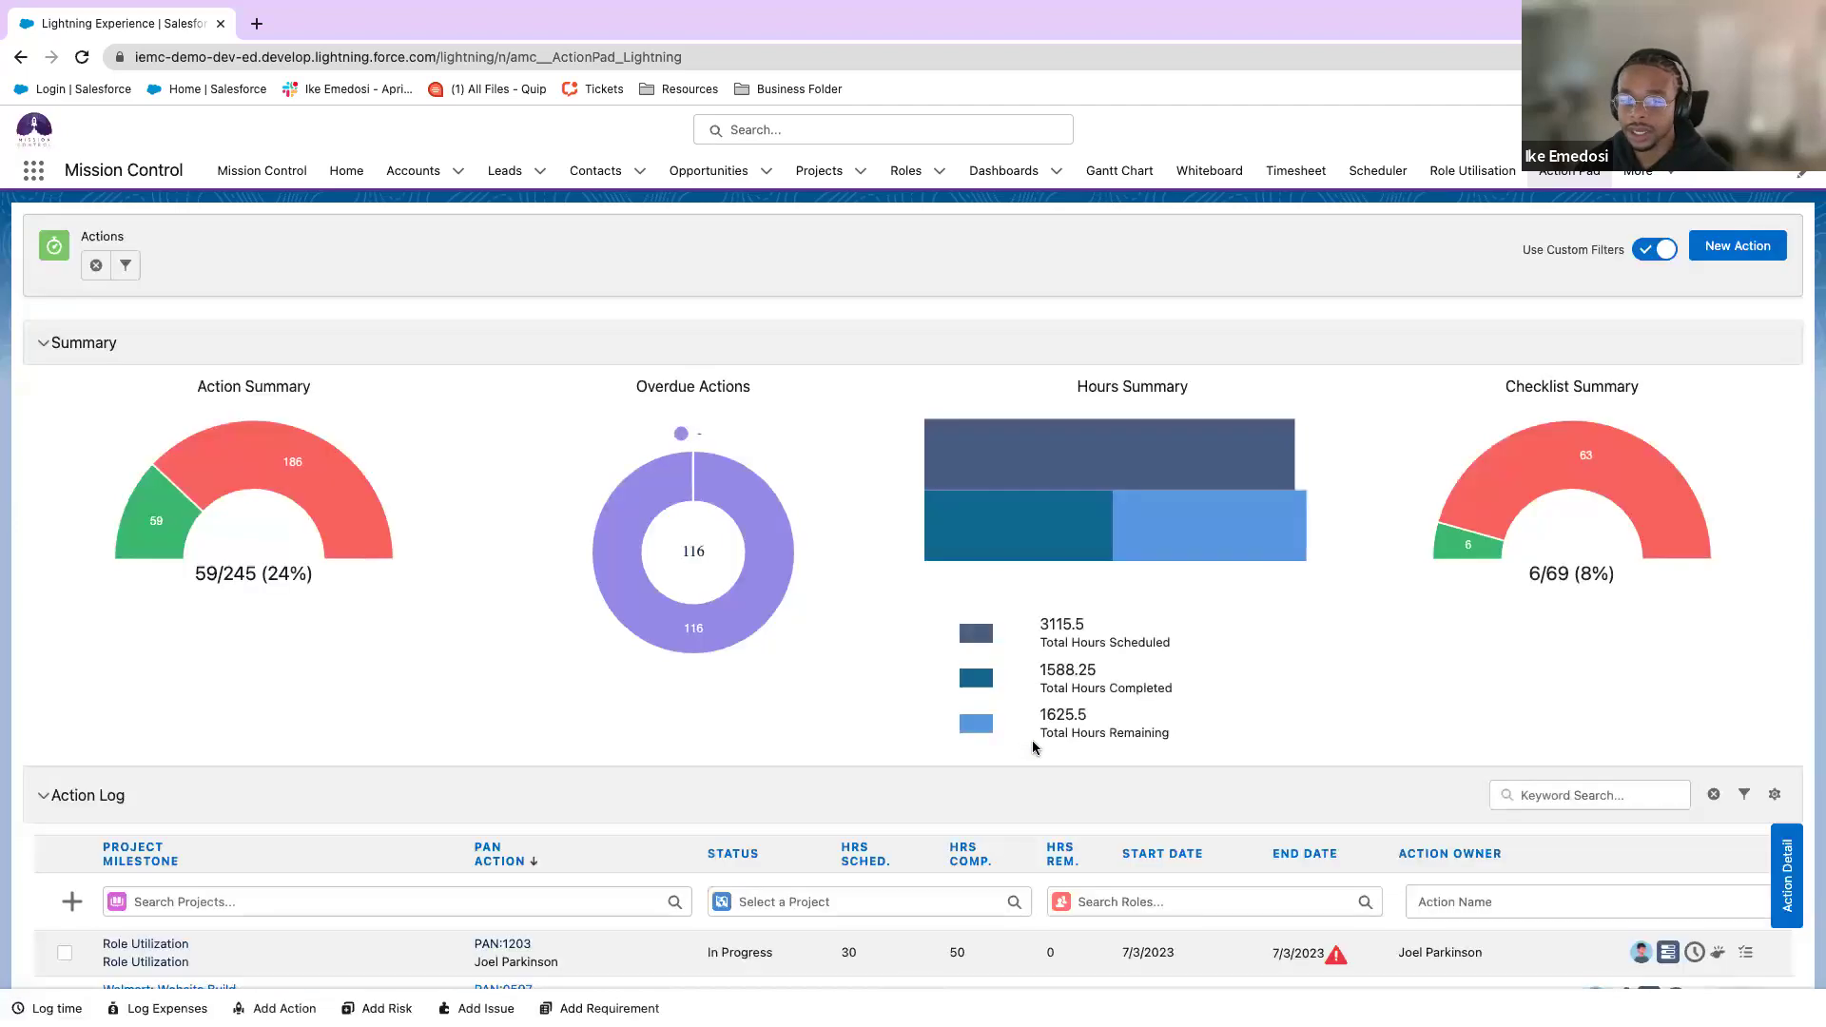
pyautogui.scroll(-4, 460, 742)
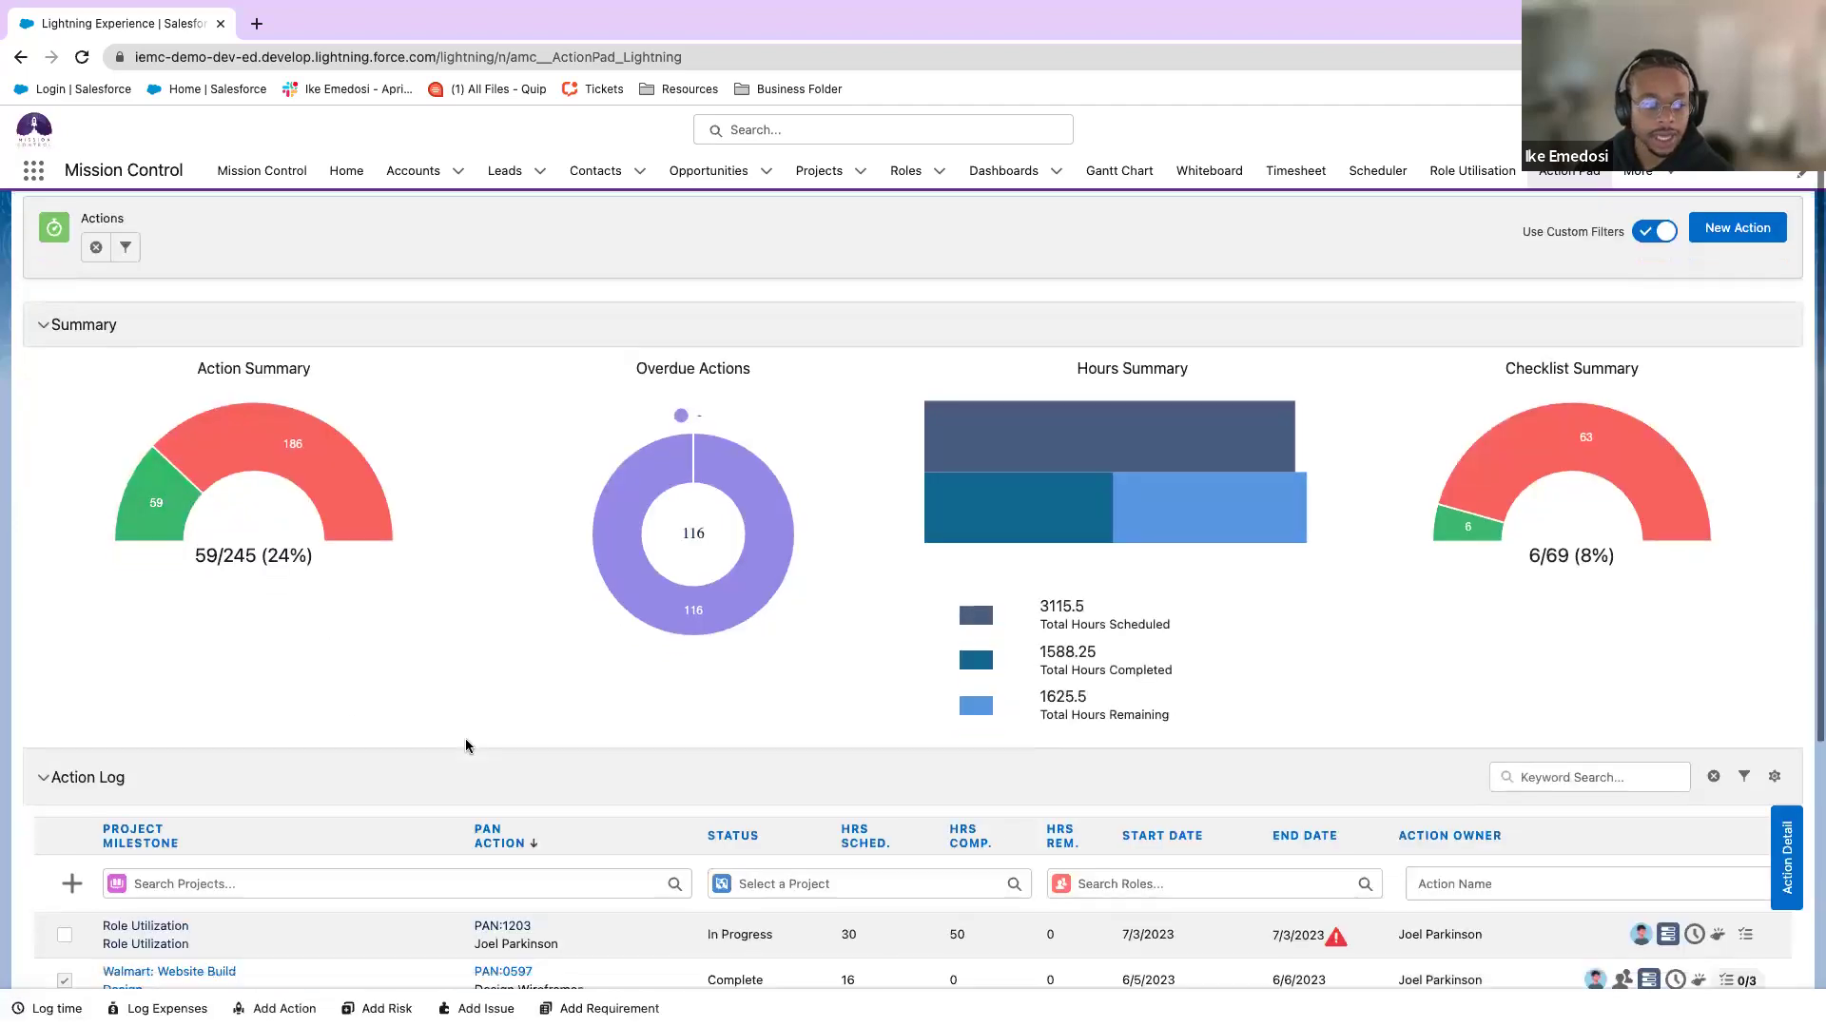
pyautogui.scroll(-2, 603, 742)
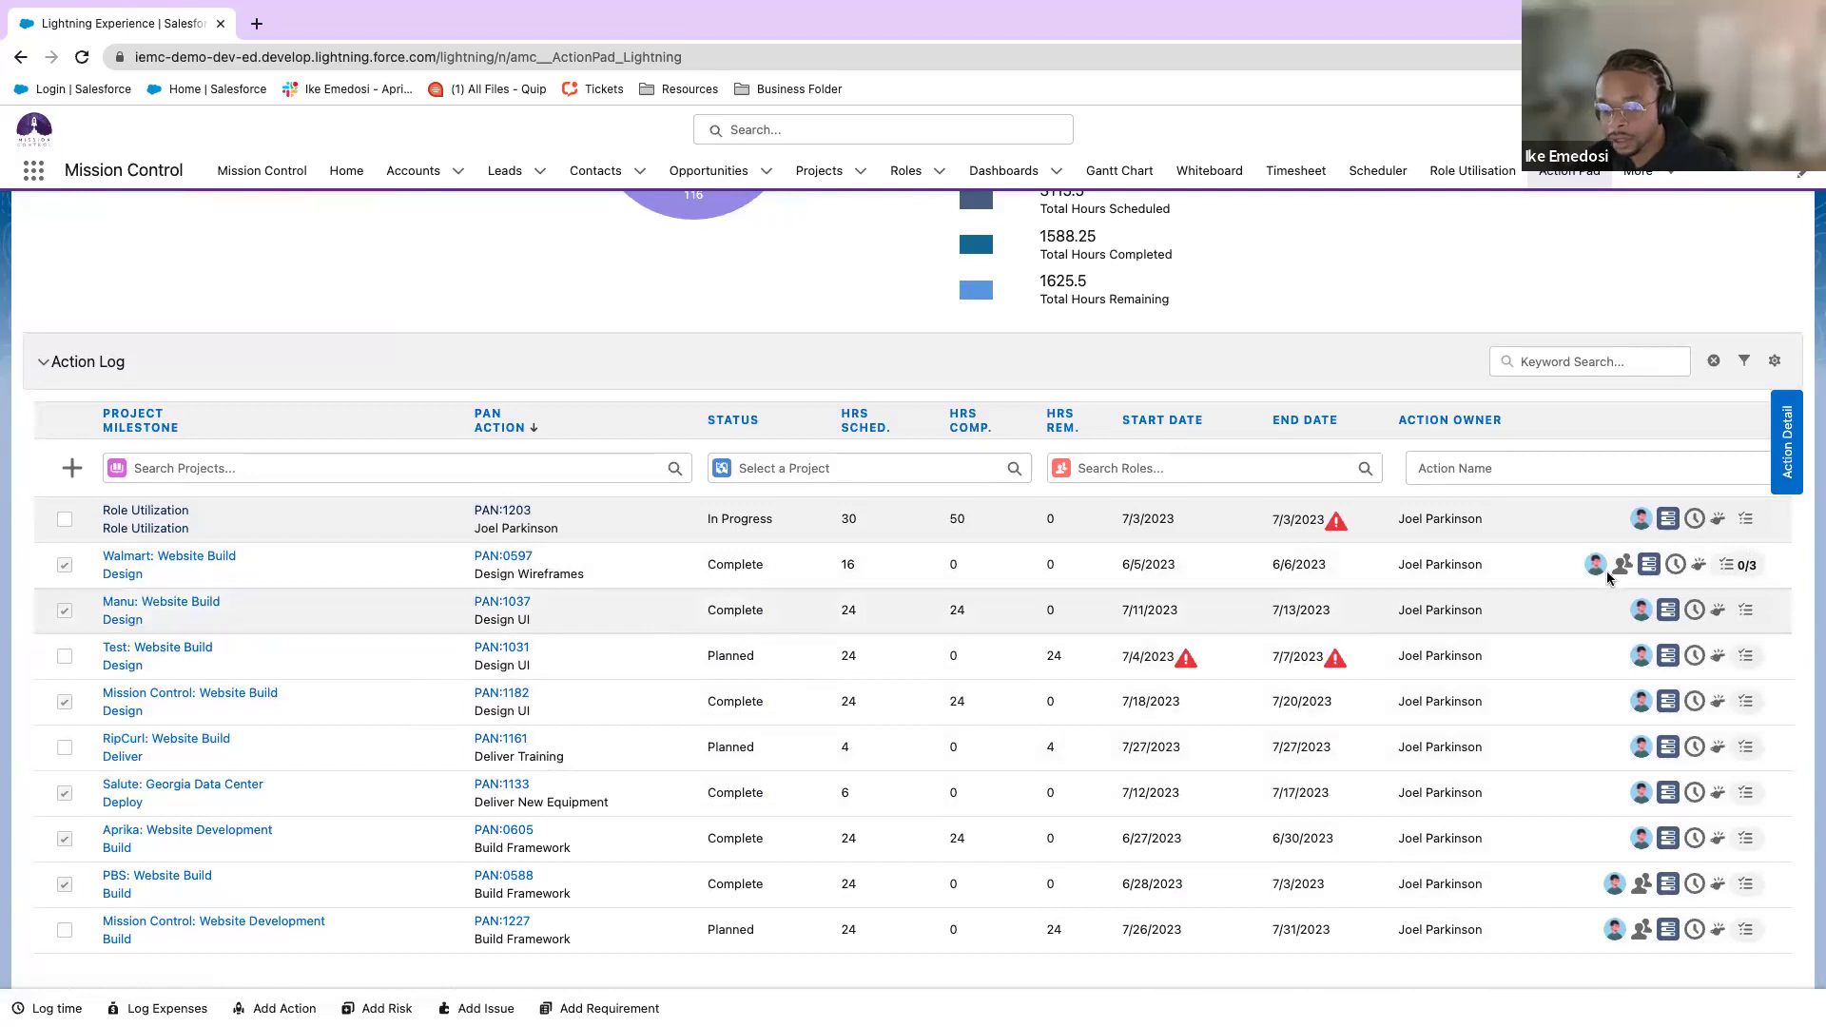
pyautogui.moveTo(1626, 567)
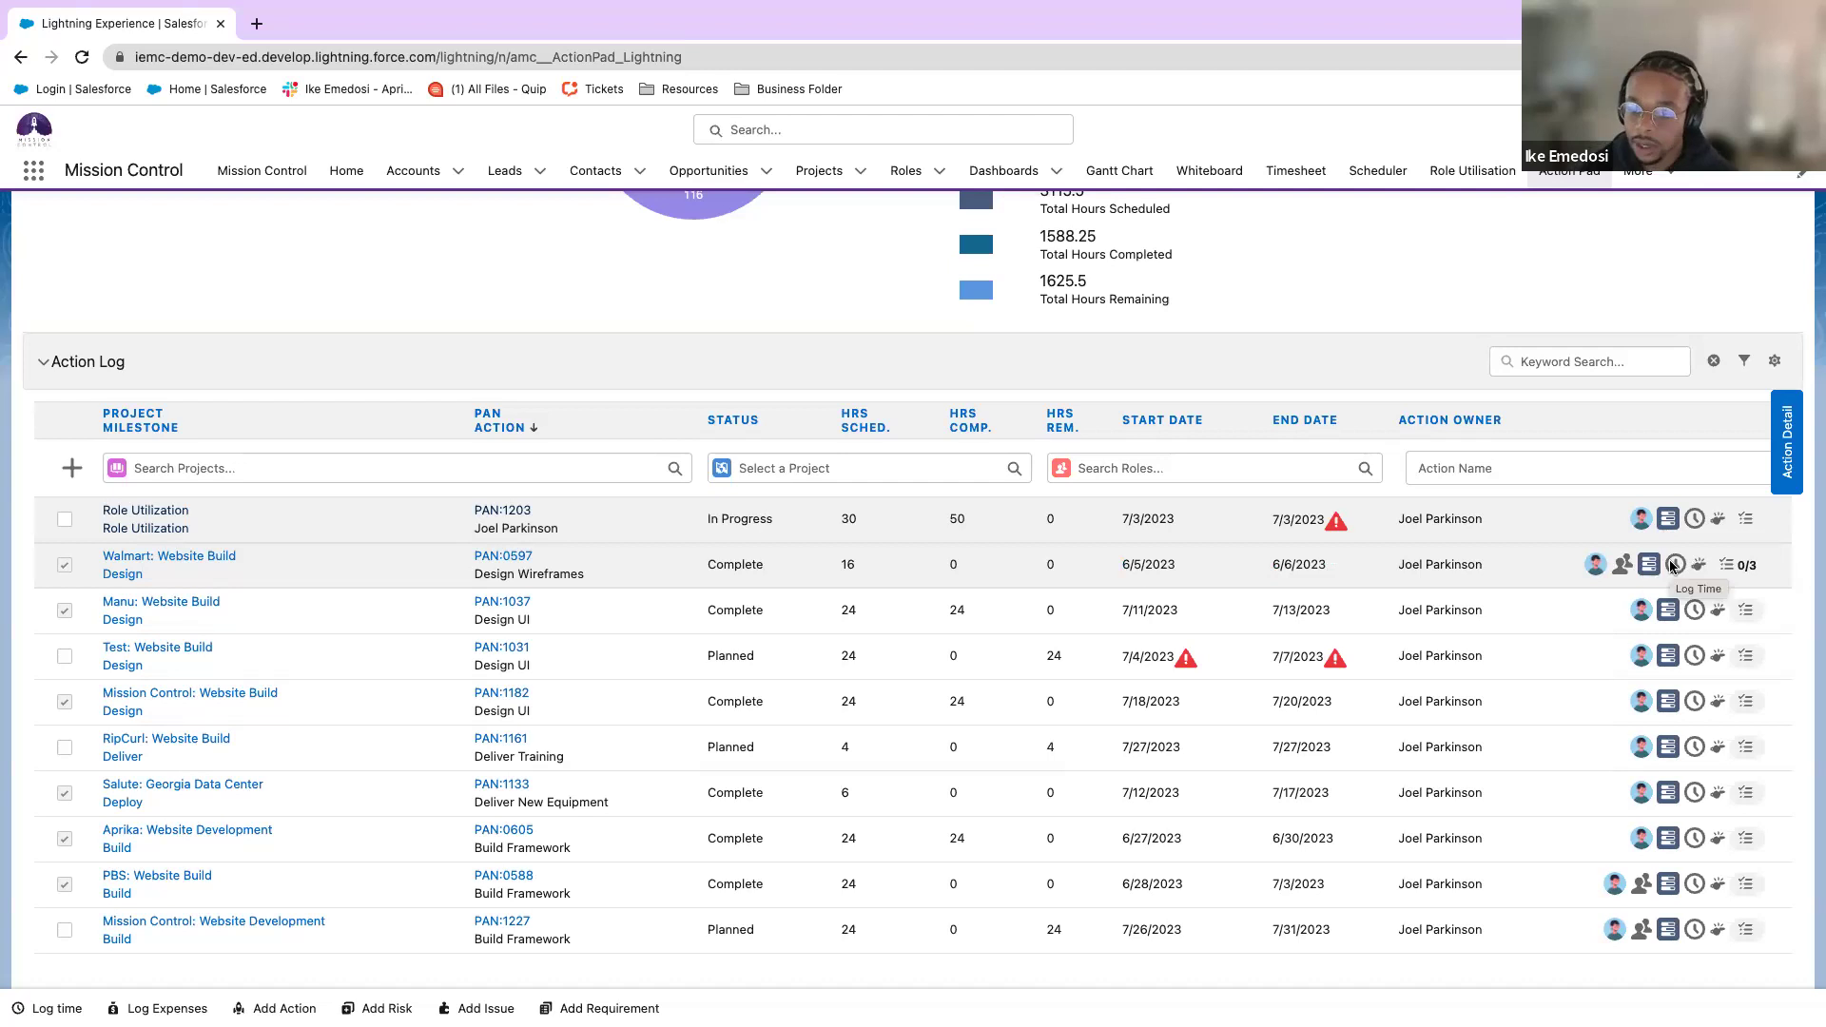
pyautogui.scroll(5, 736, 232)
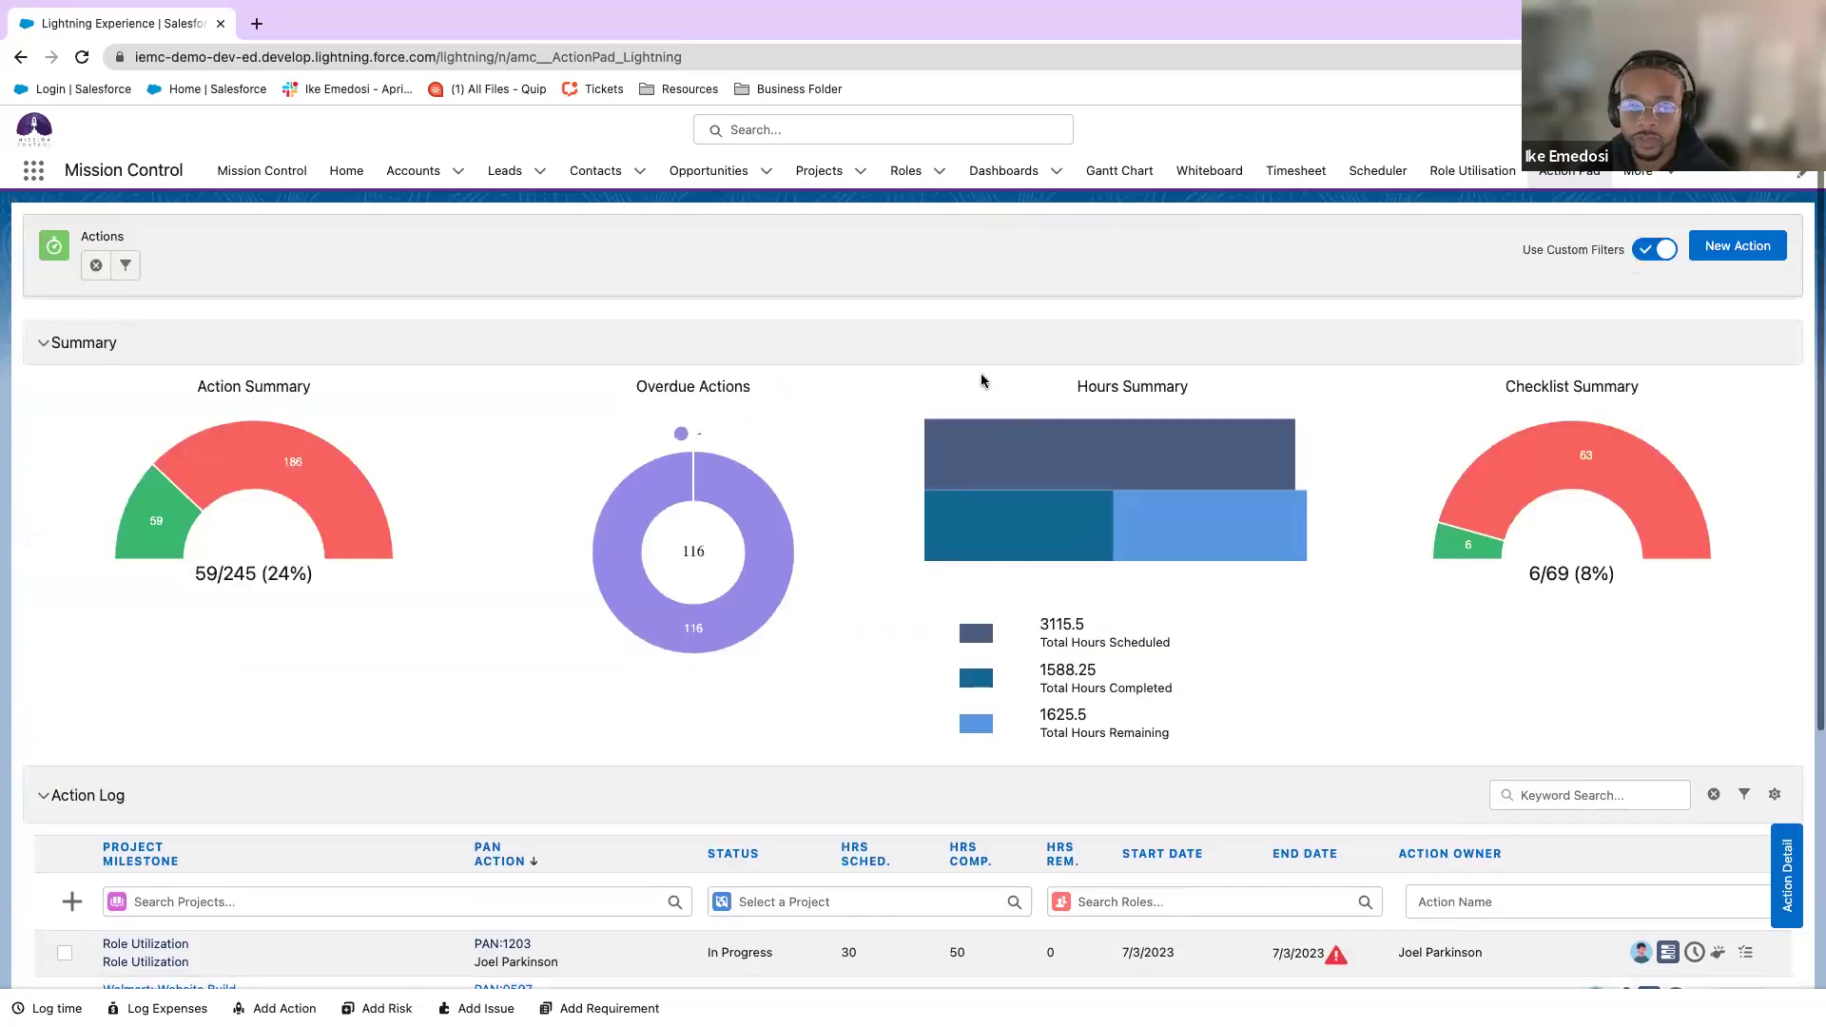
# Reopen the Mission Control: Website Development project and show its Time Logs with the Time Log Summary.
pyautogui.click(826, 172)
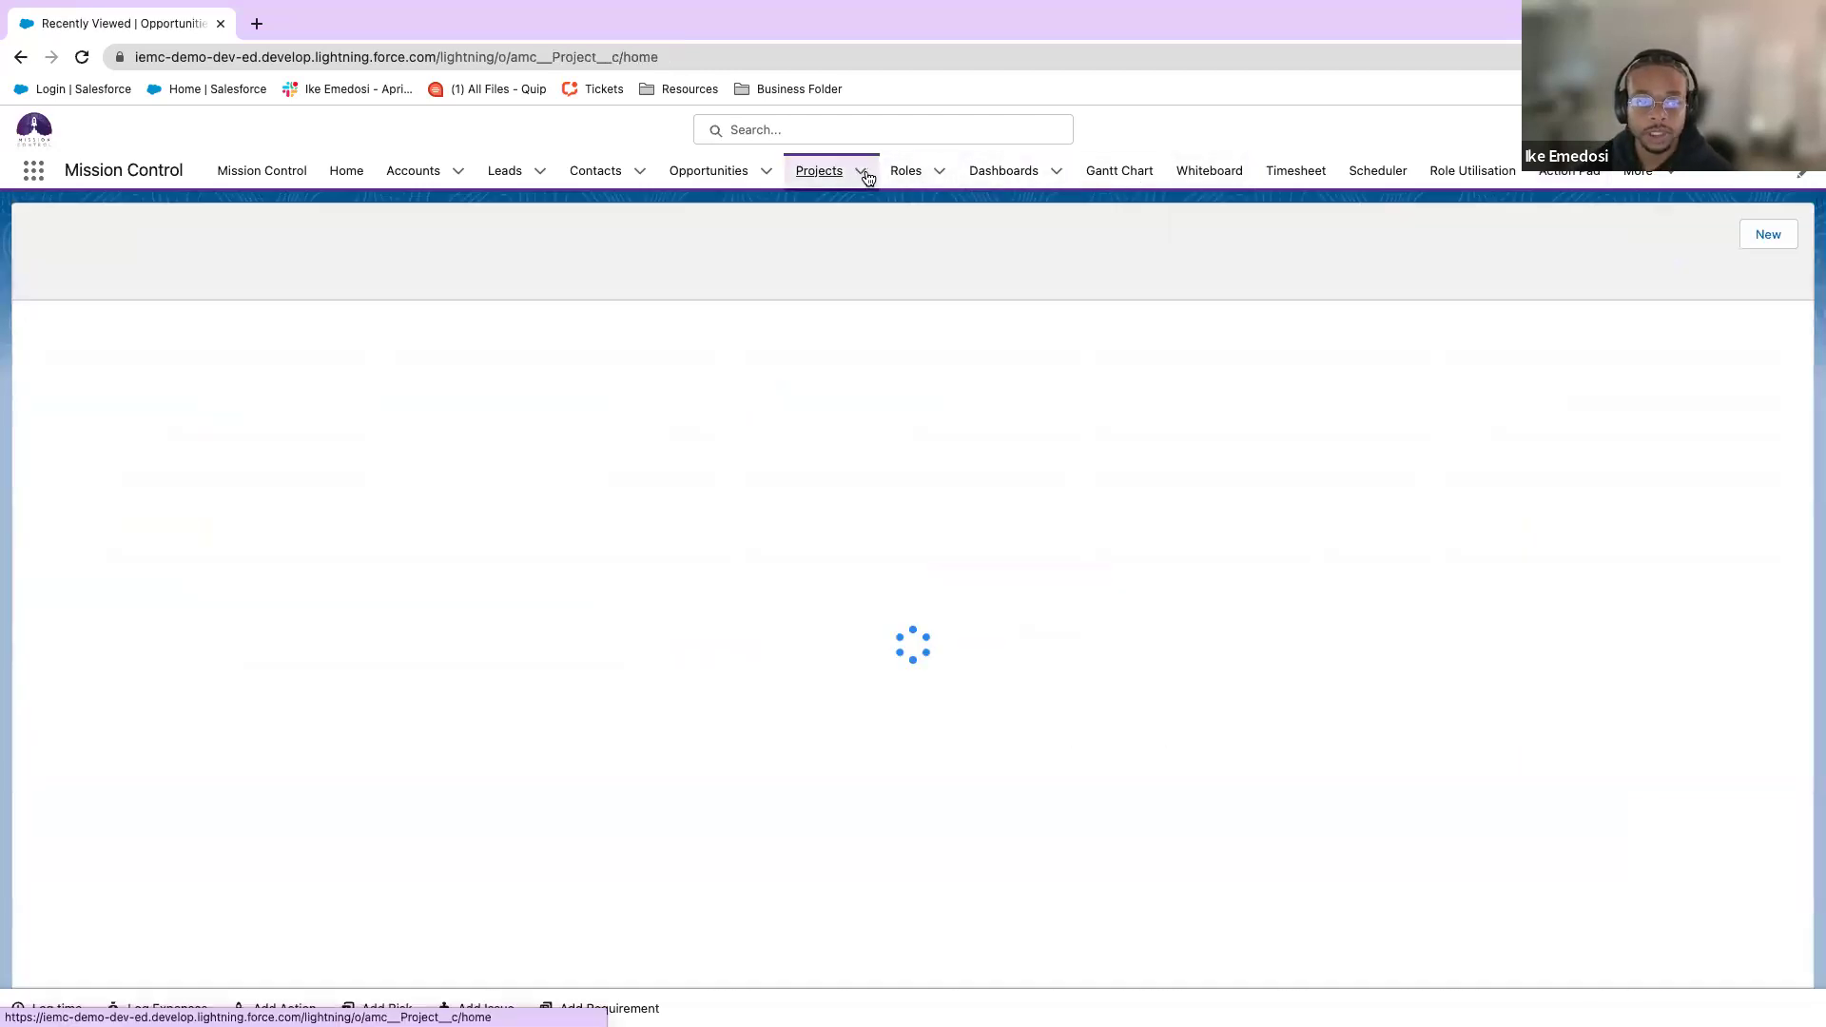
pyautogui.click(860, 172)
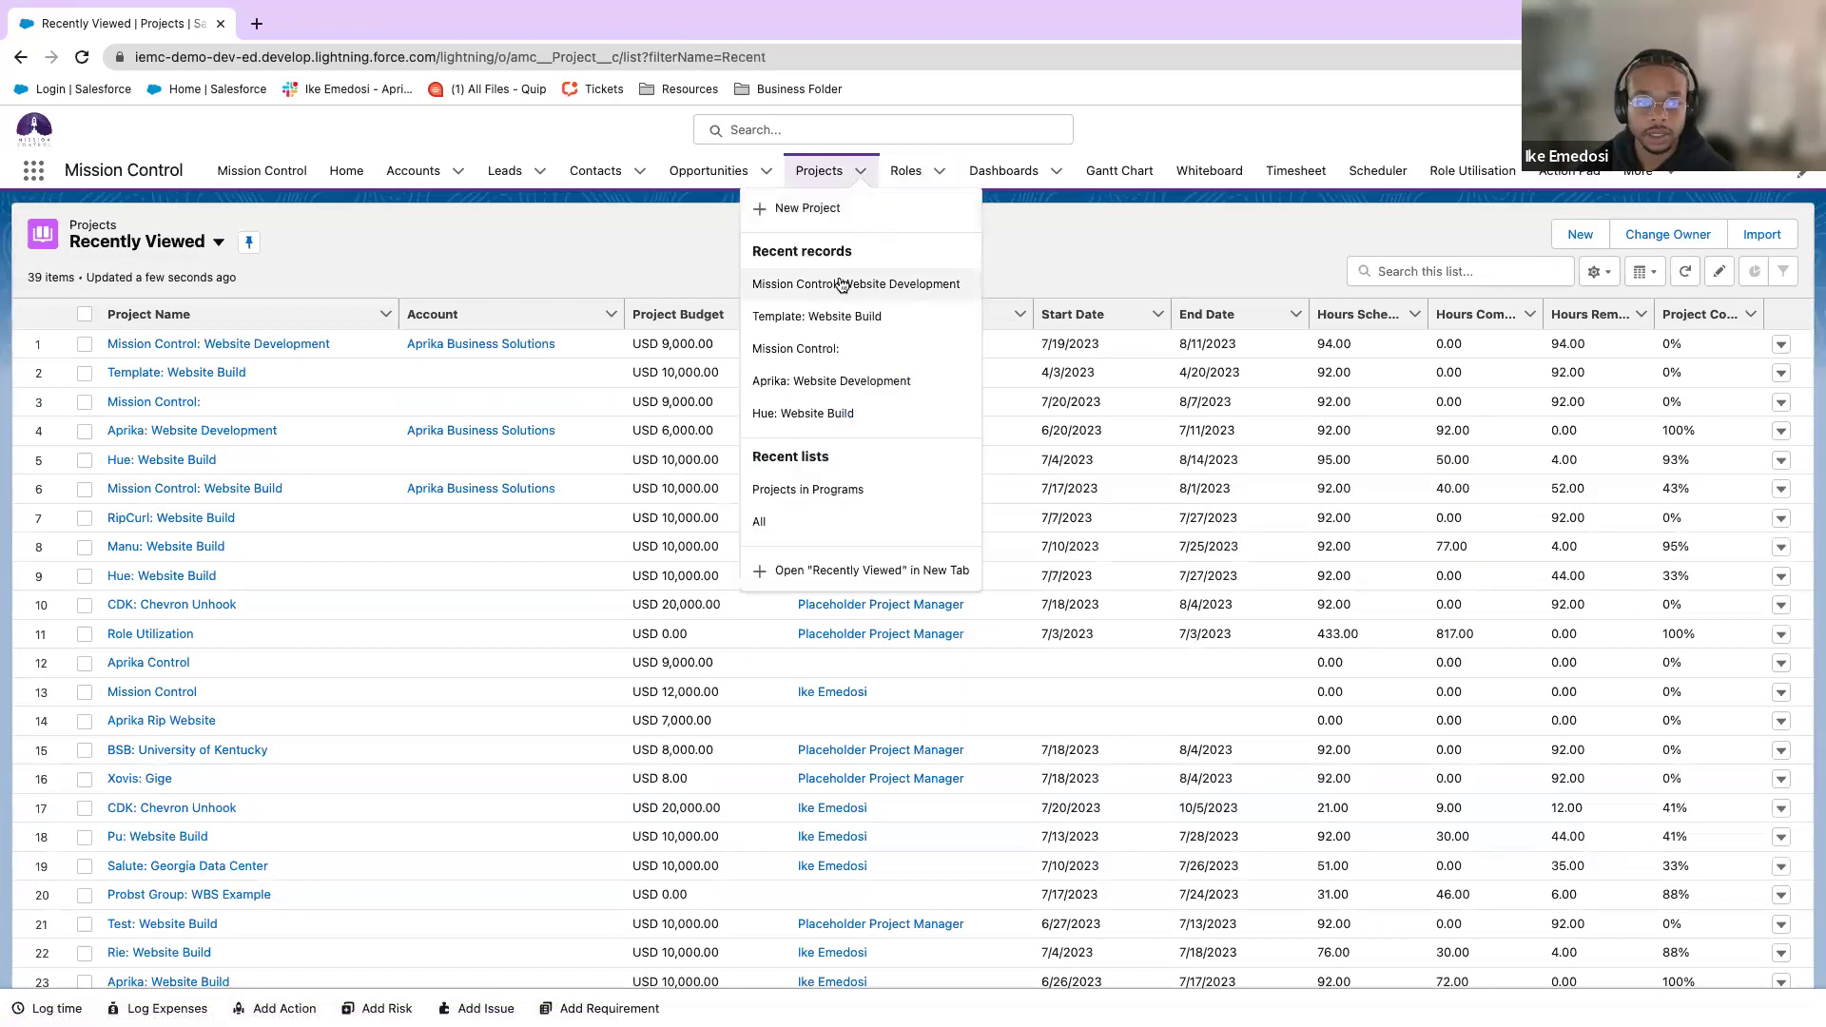
pyautogui.click(839, 279)
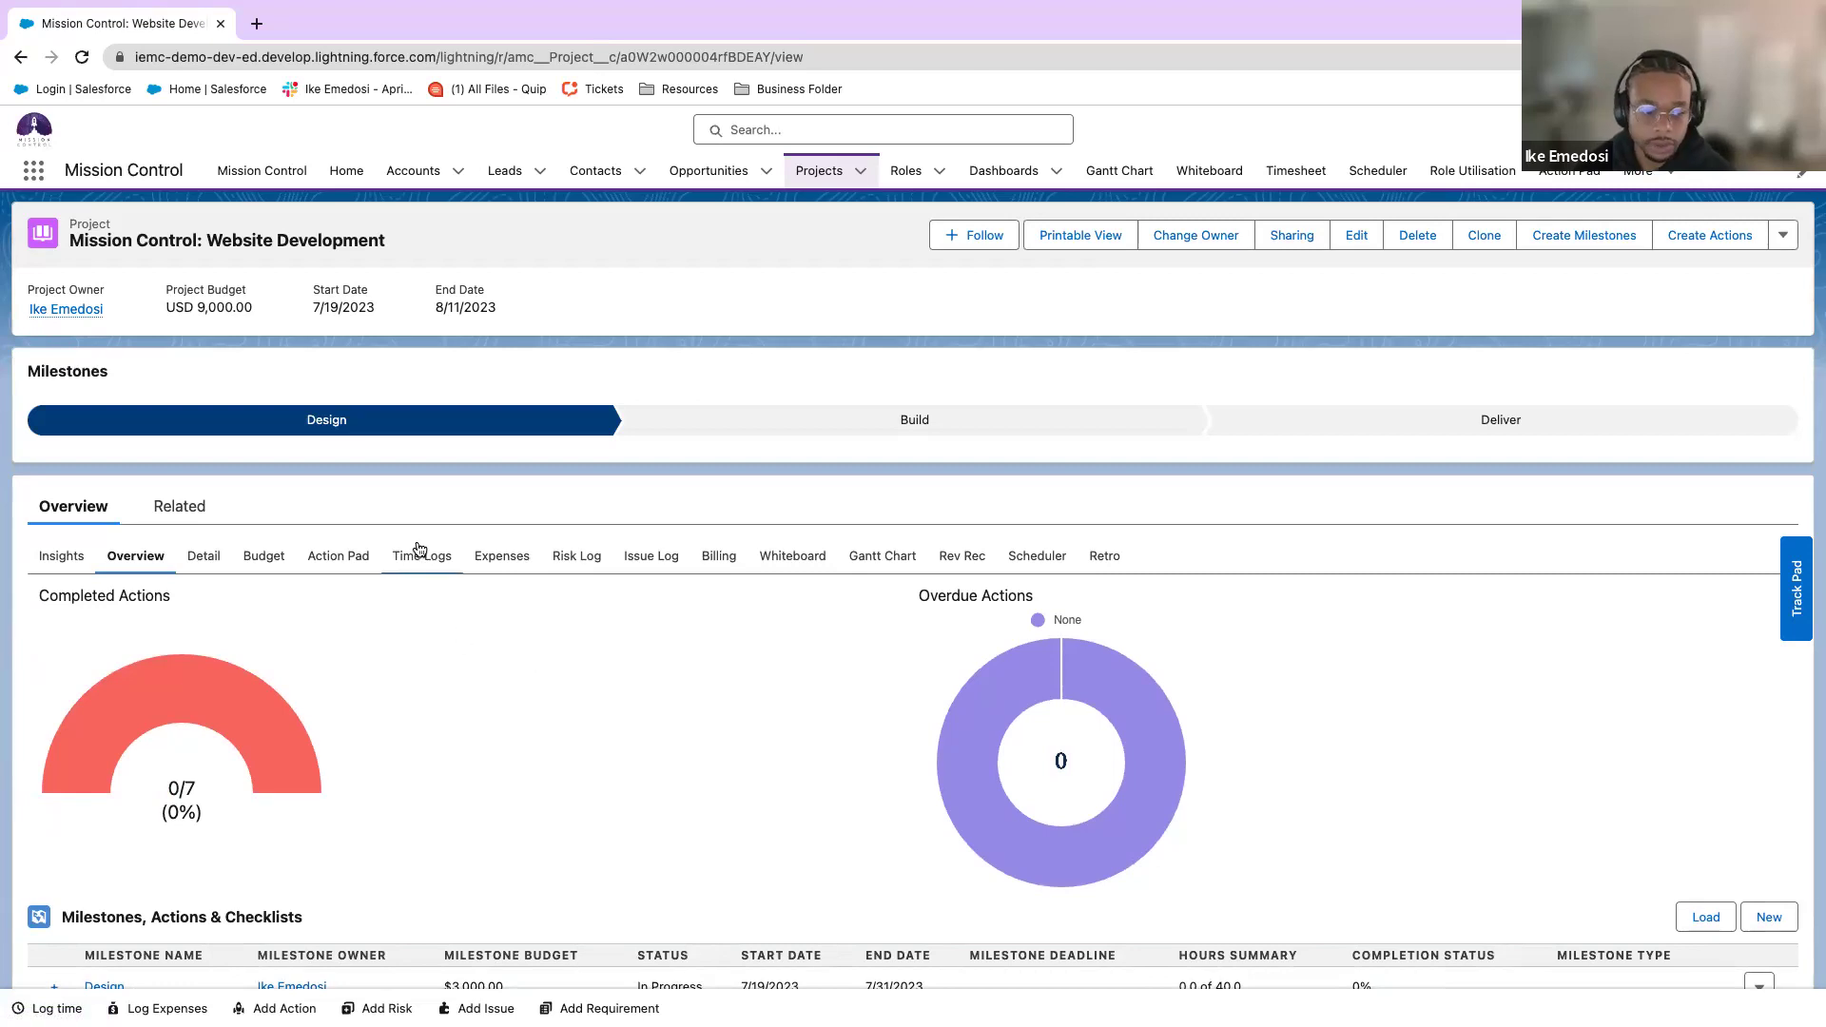
pyautogui.click(418, 552)
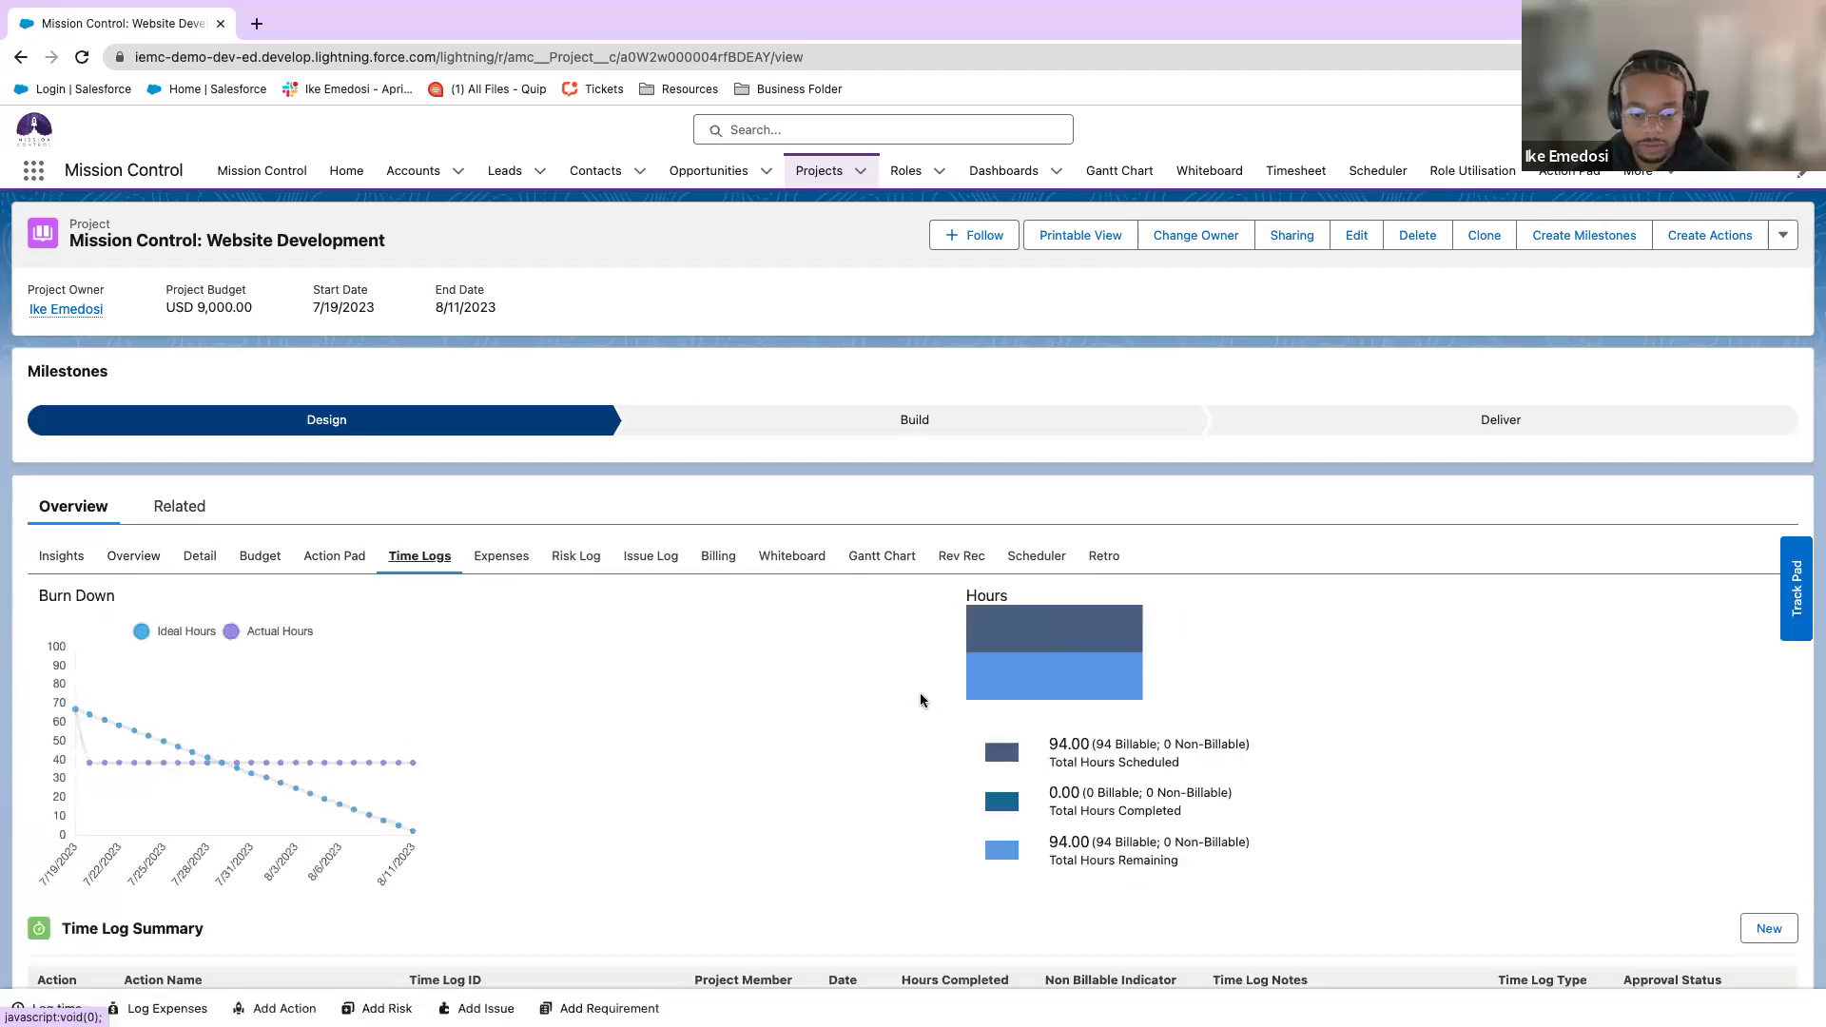
pyautogui.scroll(-2, 1172, 712)
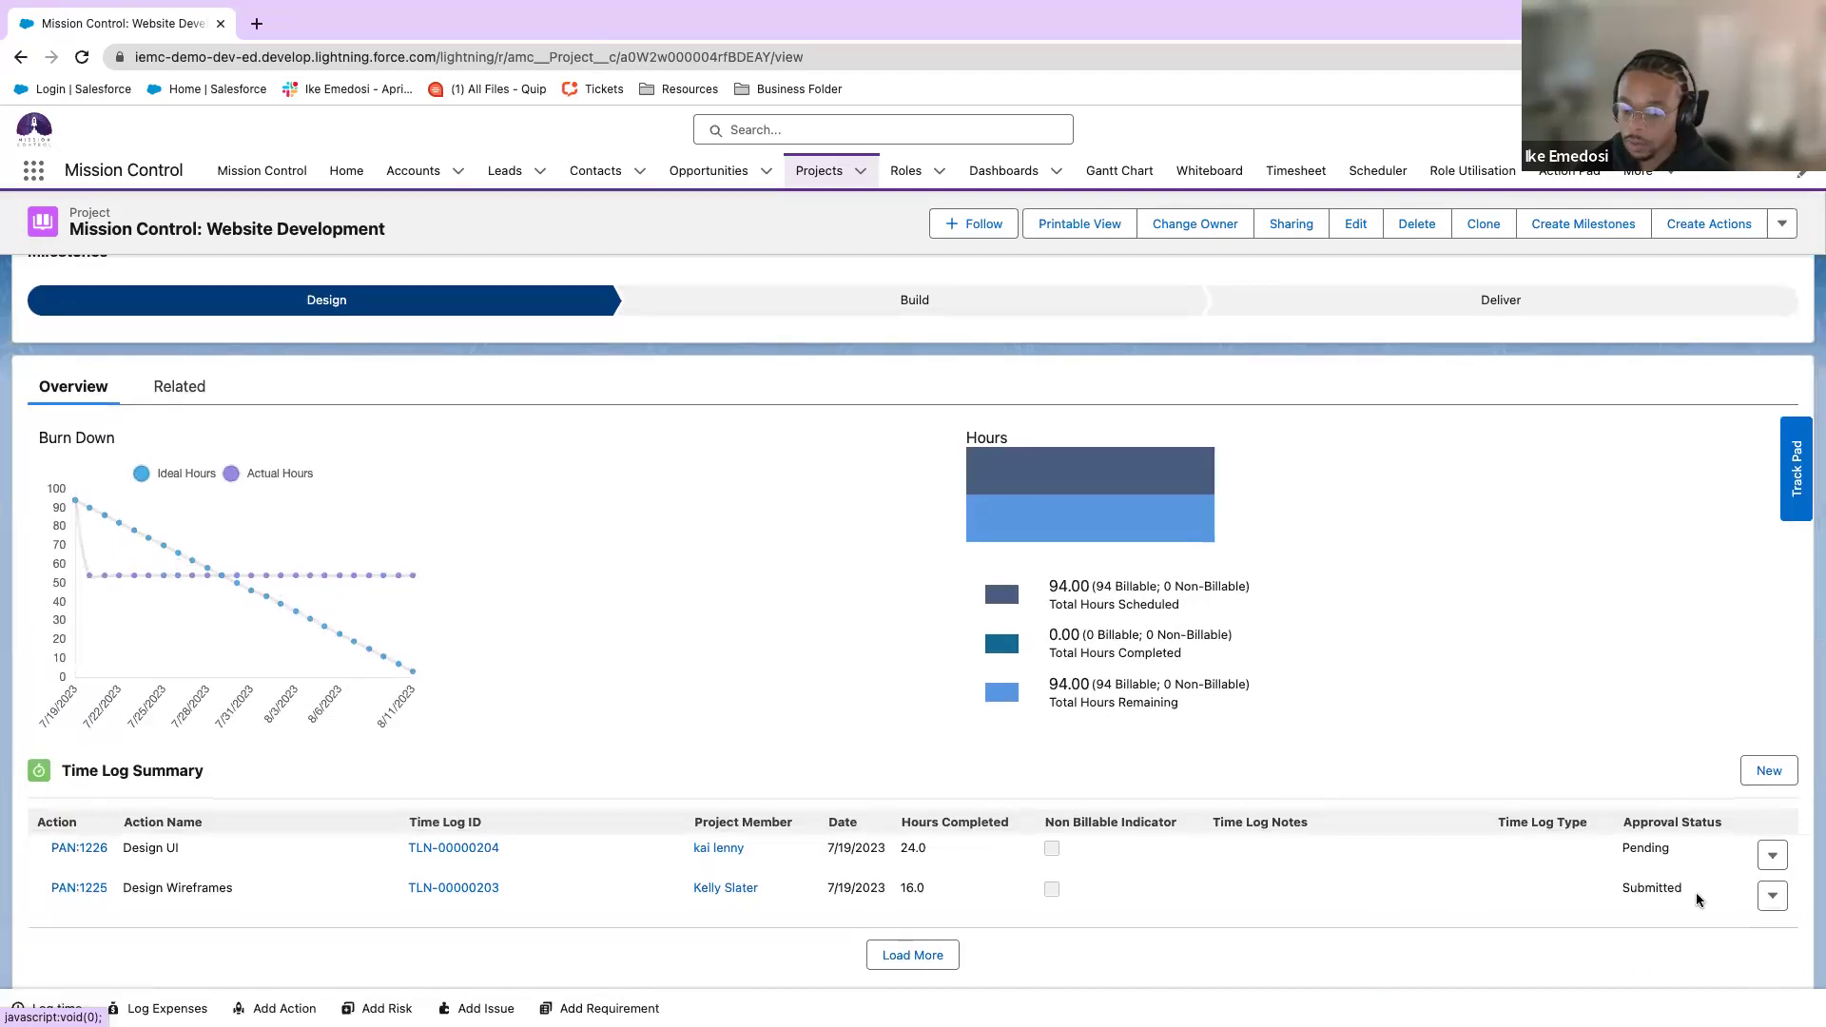
# Edit the Design UI time log and set its Approval Status to Submitted.
pyautogui.click(1772, 854)
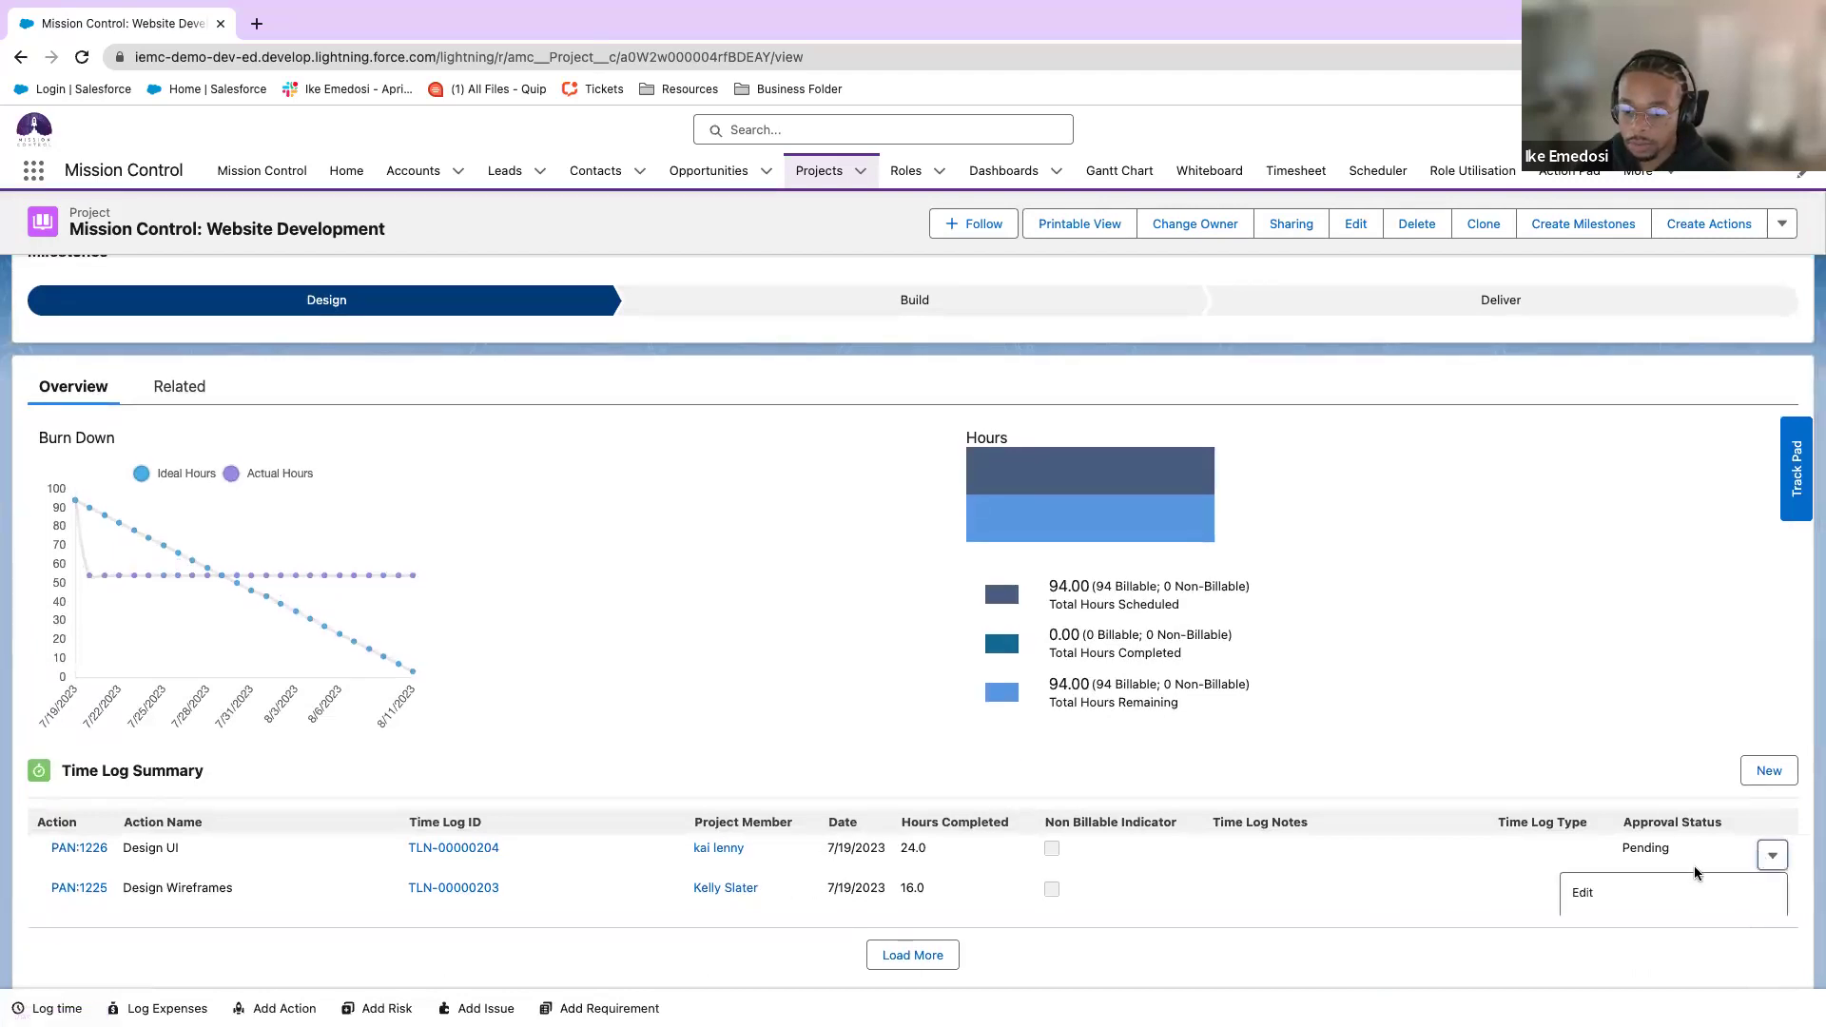
pyautogui.click(1623, 897)
pyautogui.scroll(-5, 345, 597)
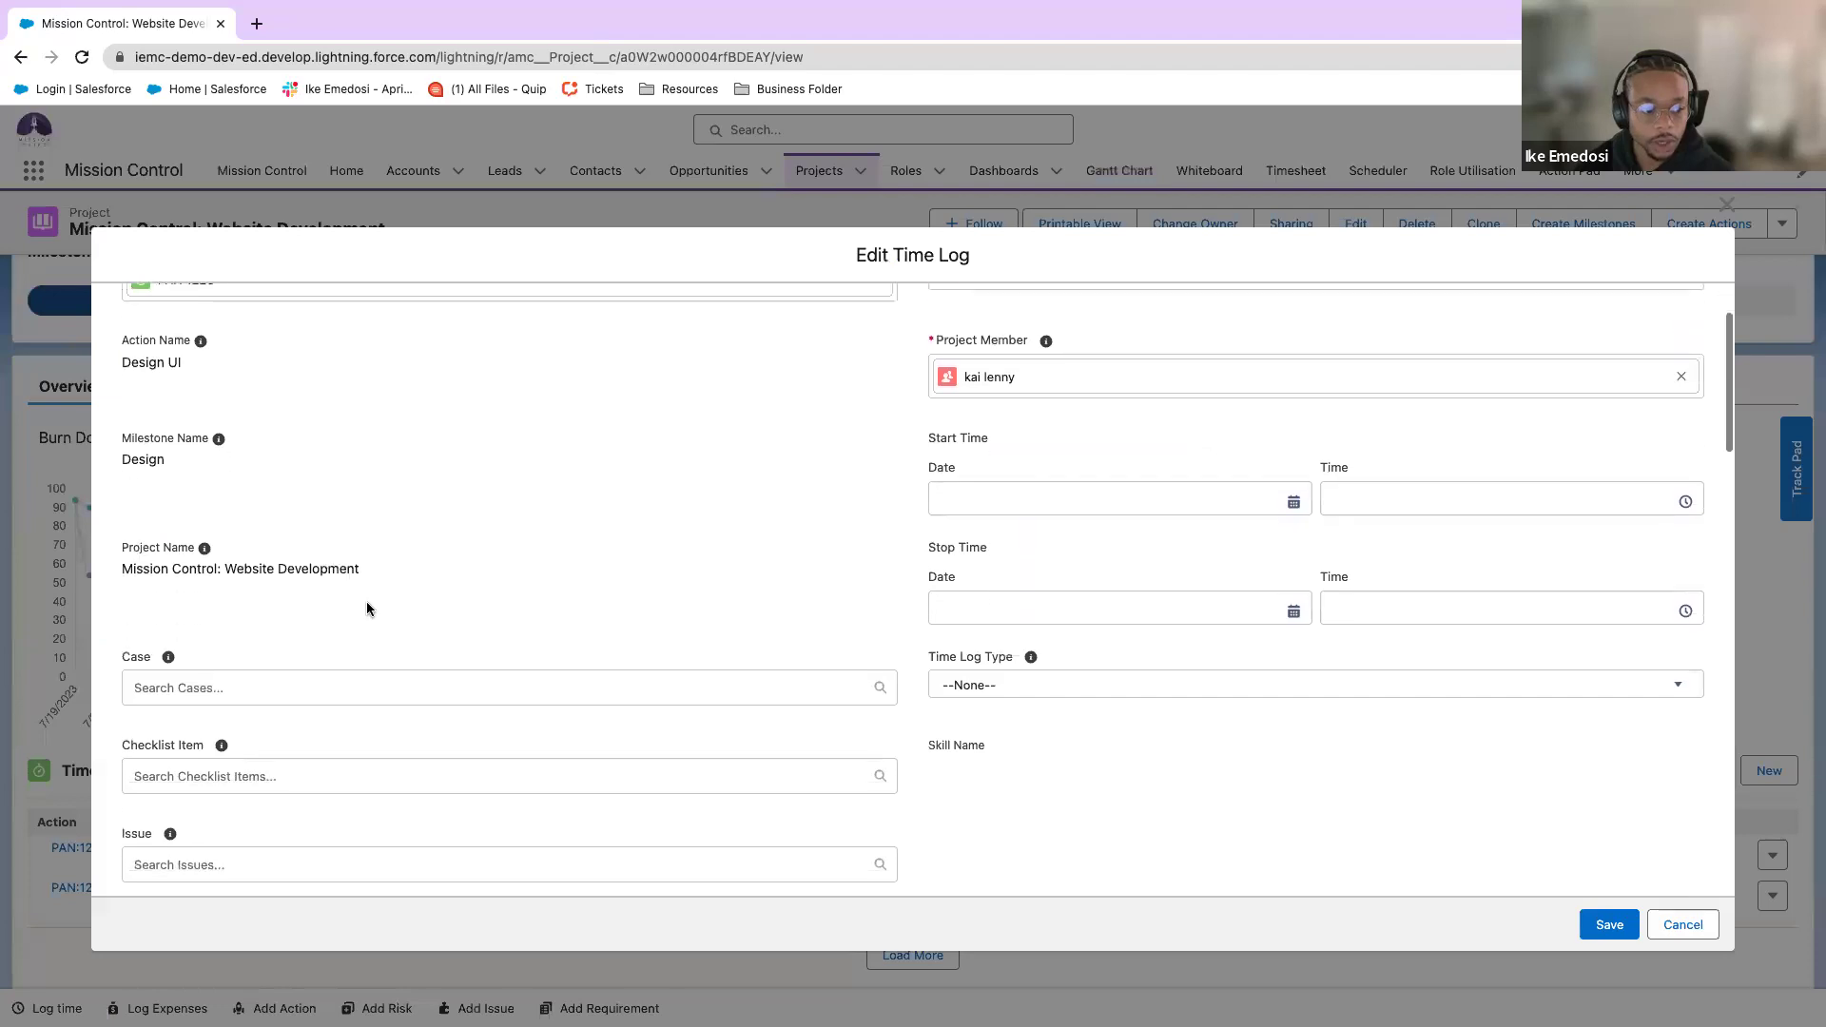
pyautogui.scroll(-6, 430, 612)
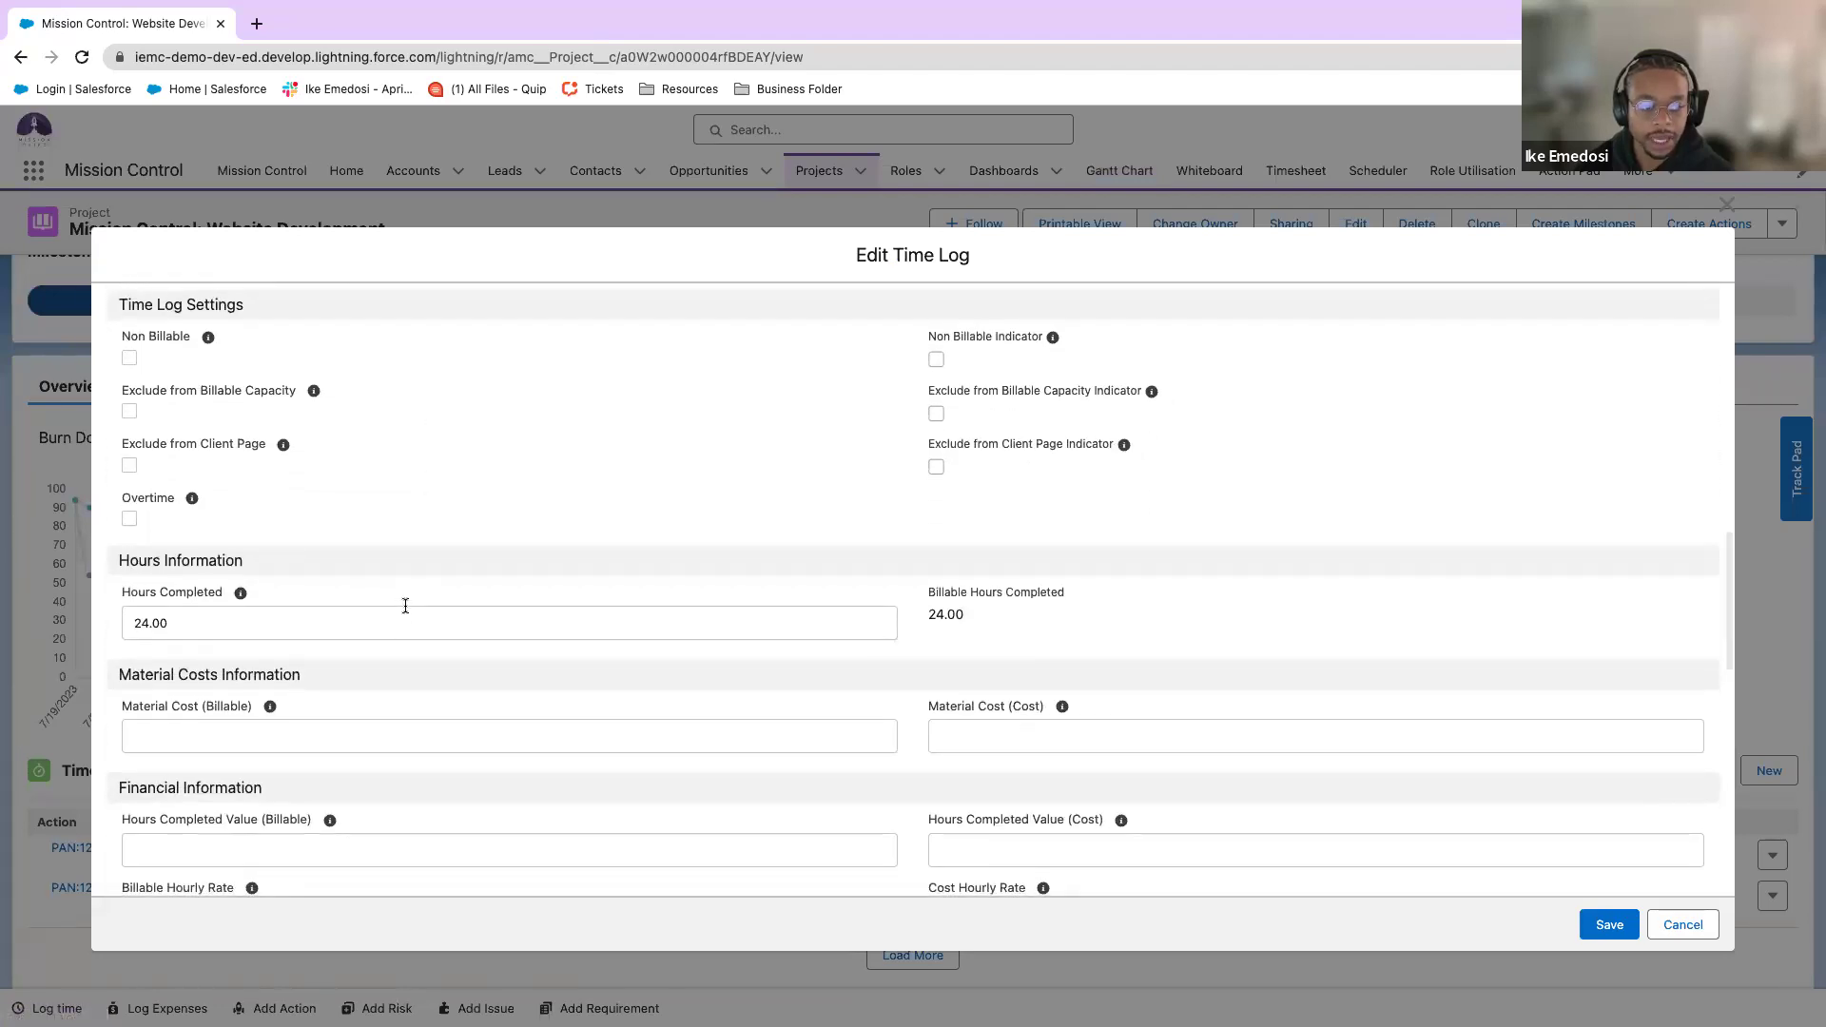
pyautogui.scroll(-3, 403, 608)
pyautogui.scroll(-3, 300, 696)
pyautogui.click(294, 758)
pyautogui.click(286, 802)
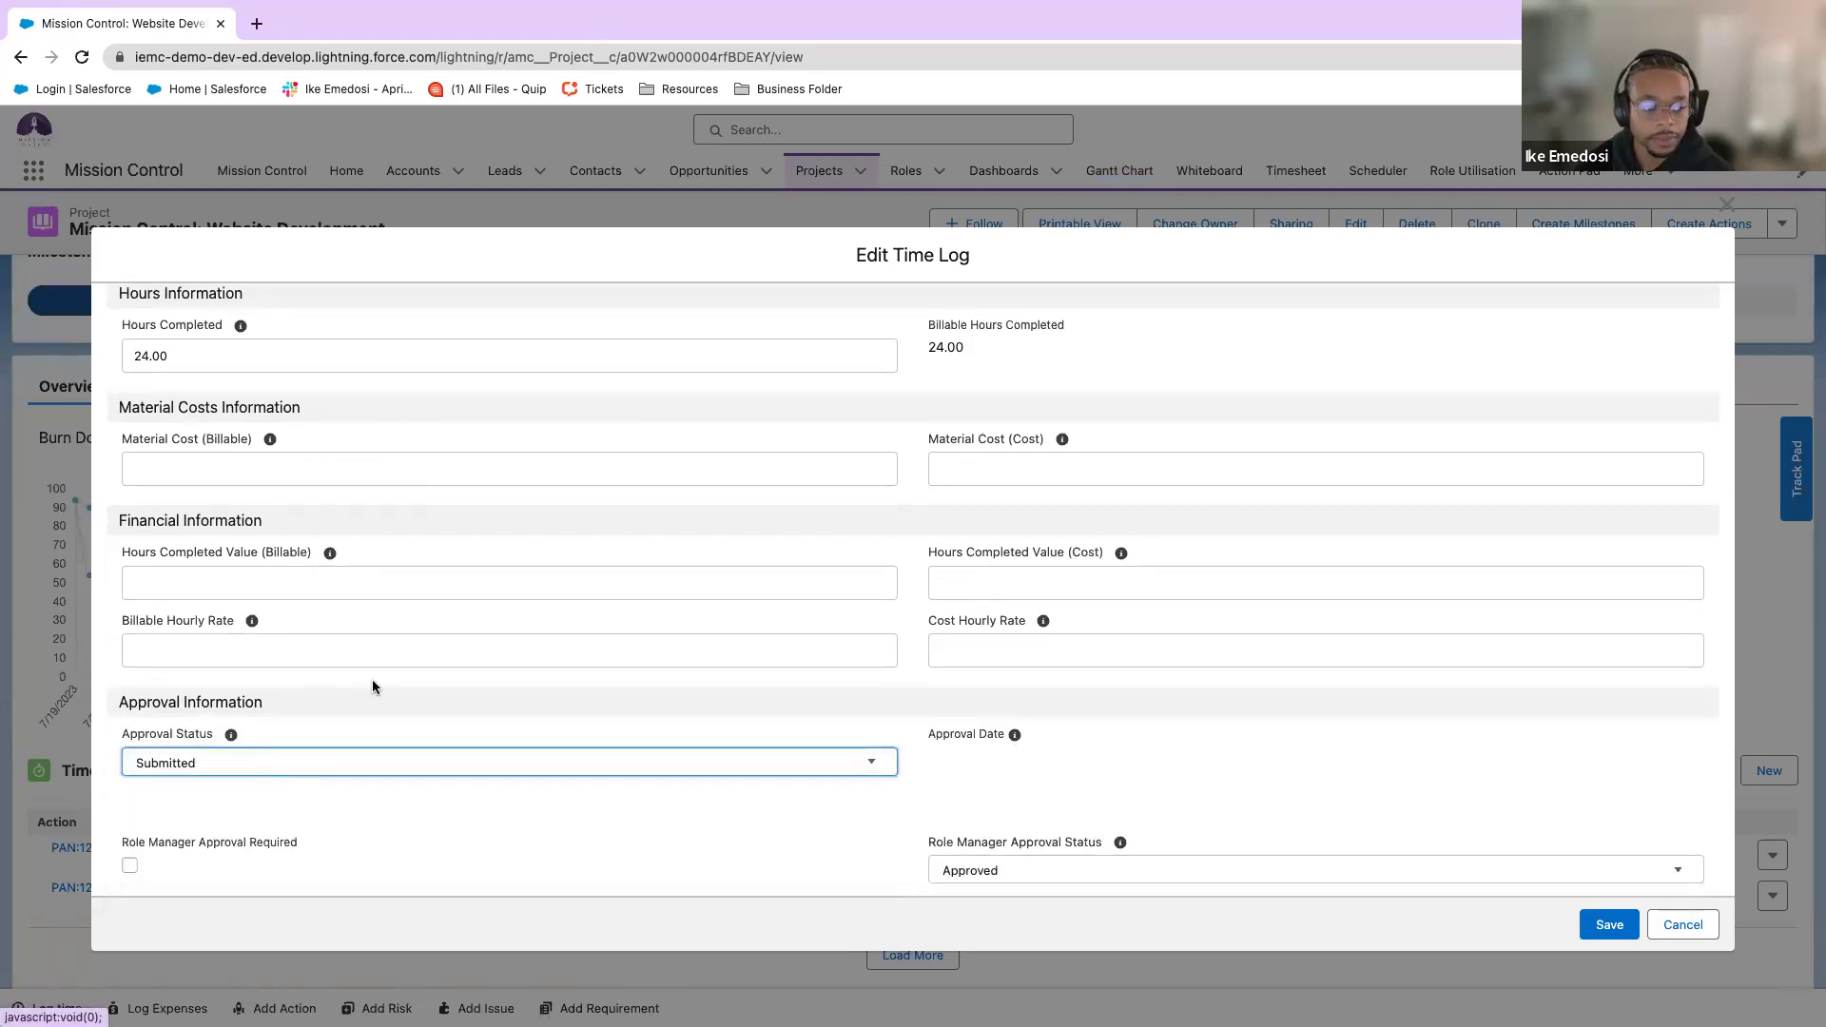
# Choose the time log's Project Owner Approval Status and save the edited time log.
pyautogui.scroll(-3, 375, 670)
pyautogui.scroll(-6, 390, 670)
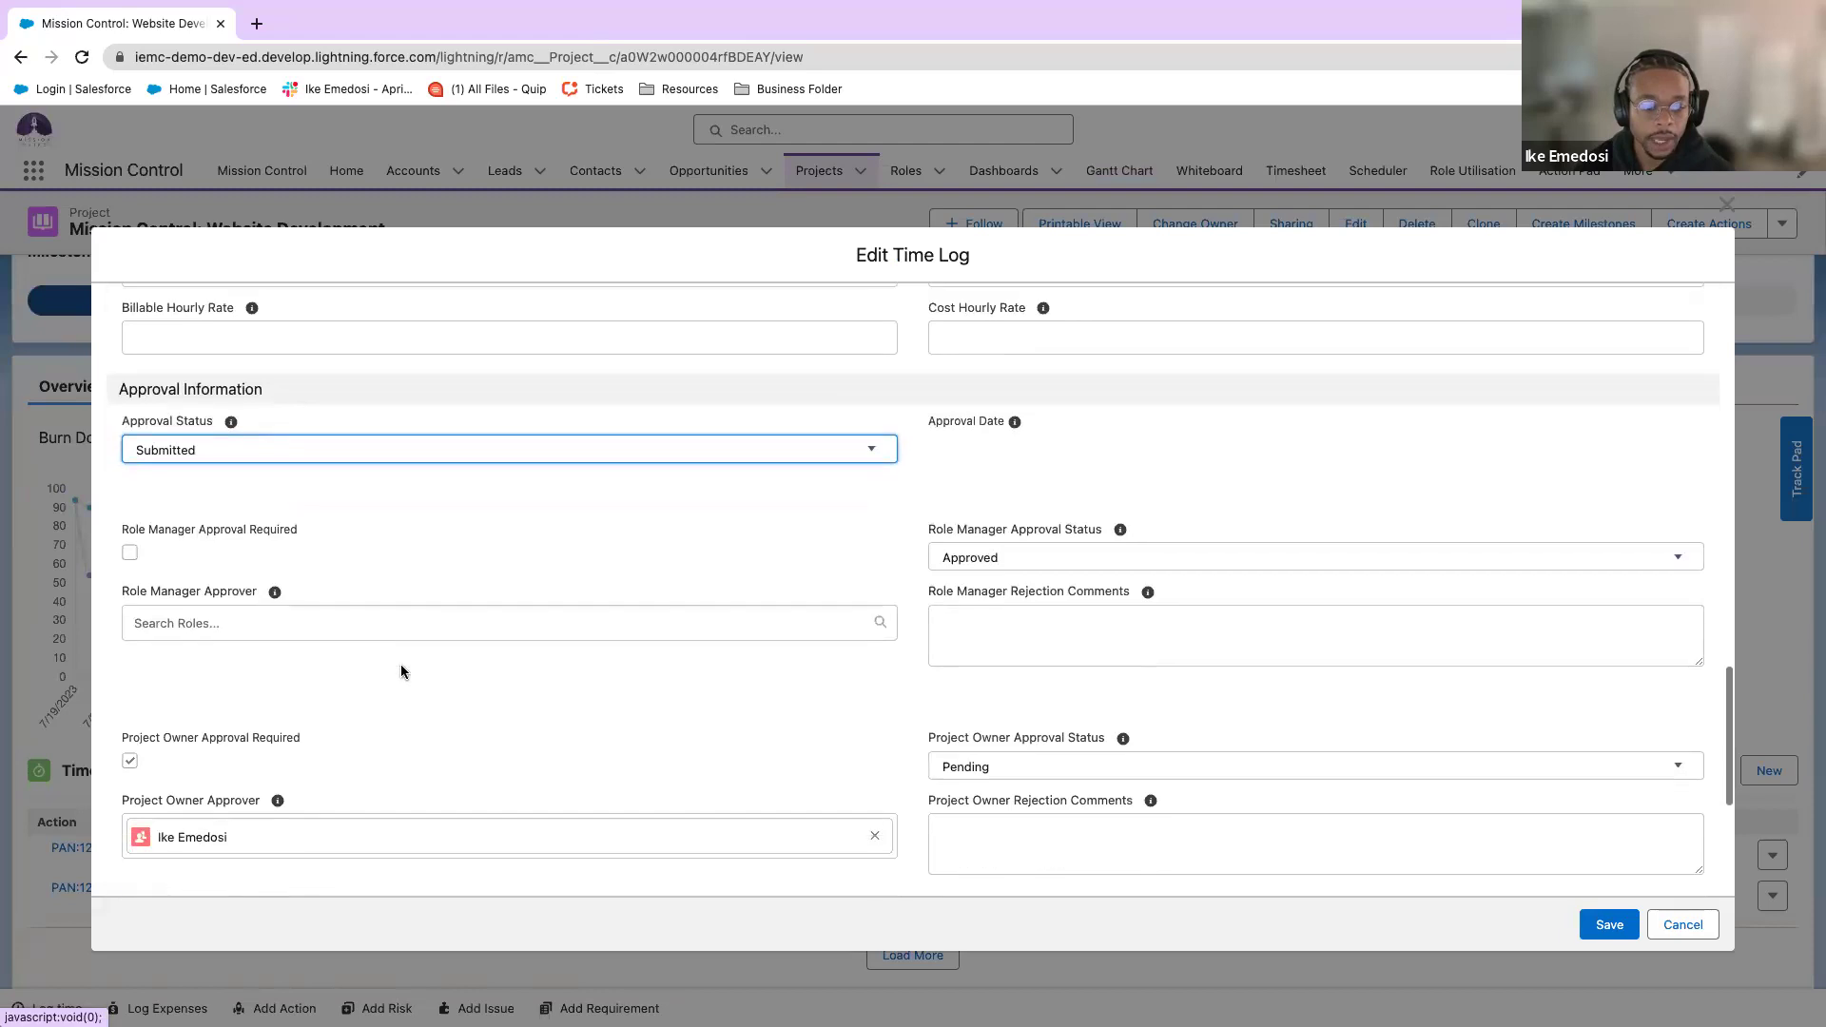
pyautogui.click(980, 666)
pyautogui.click(989, 771)
pyautogui.click(1602, 922)
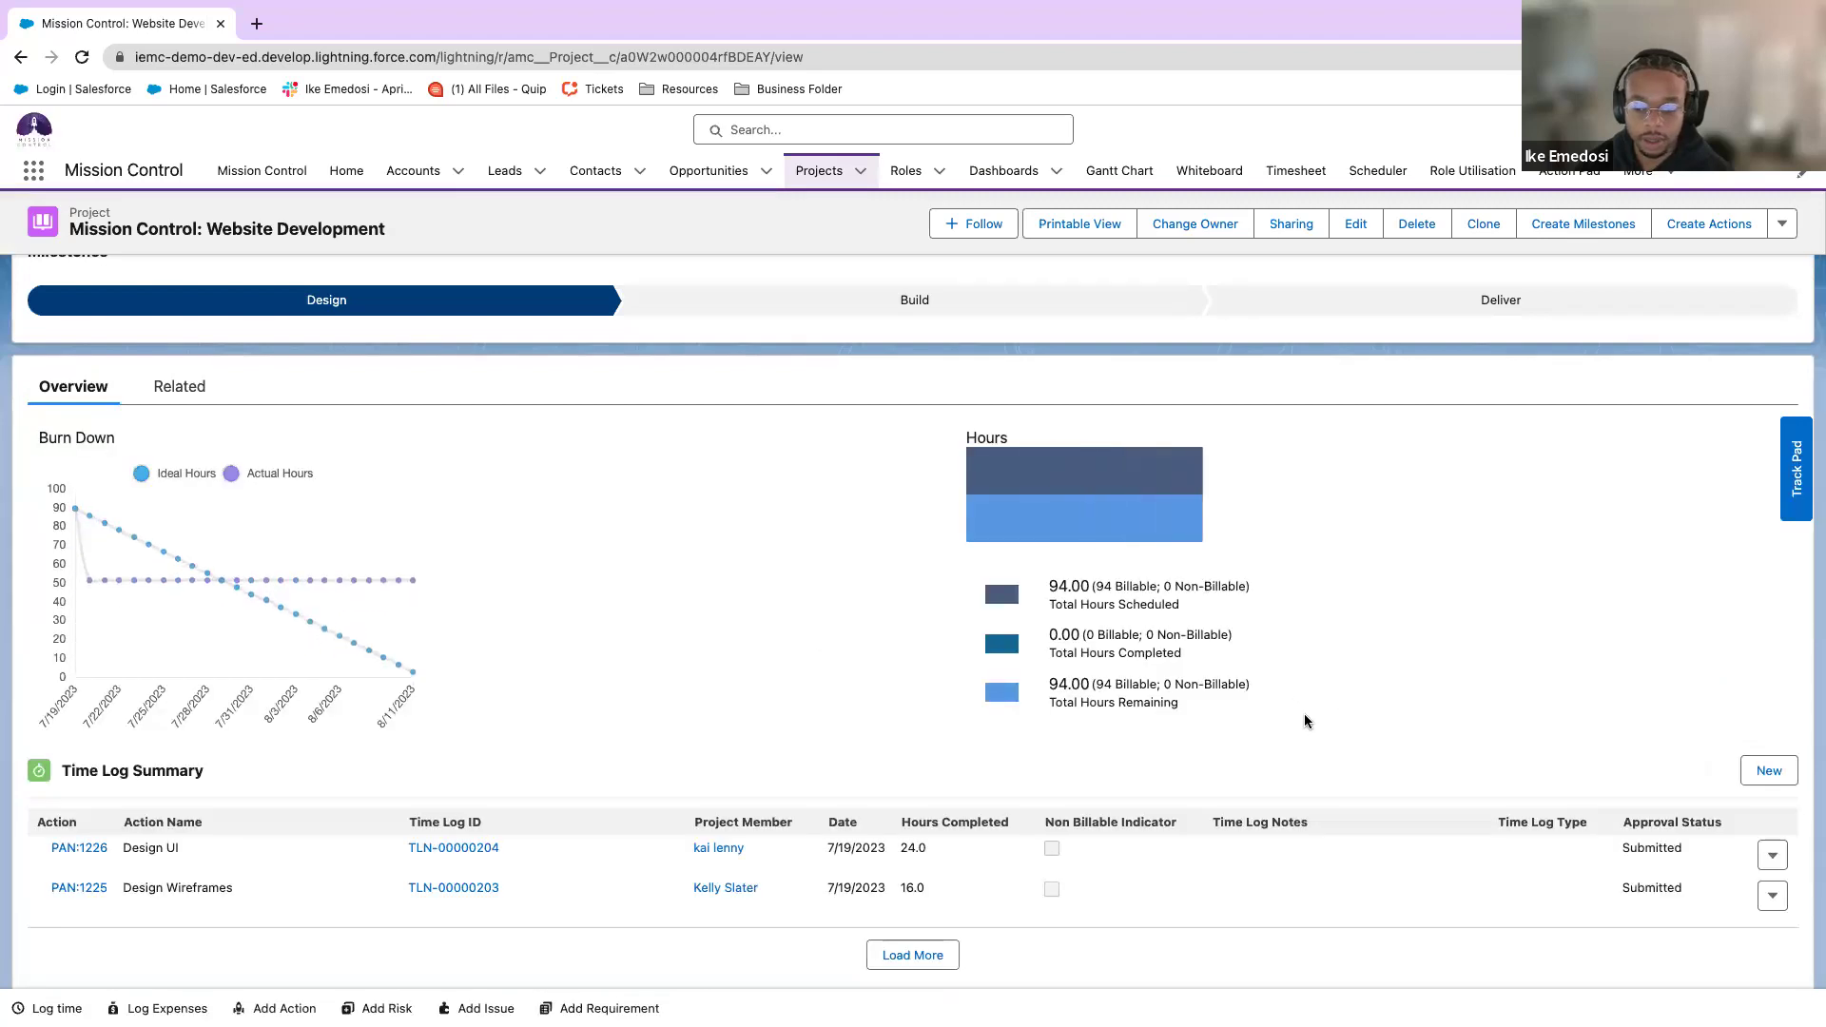
pyautogui.scroll(-1, 1303, 718)
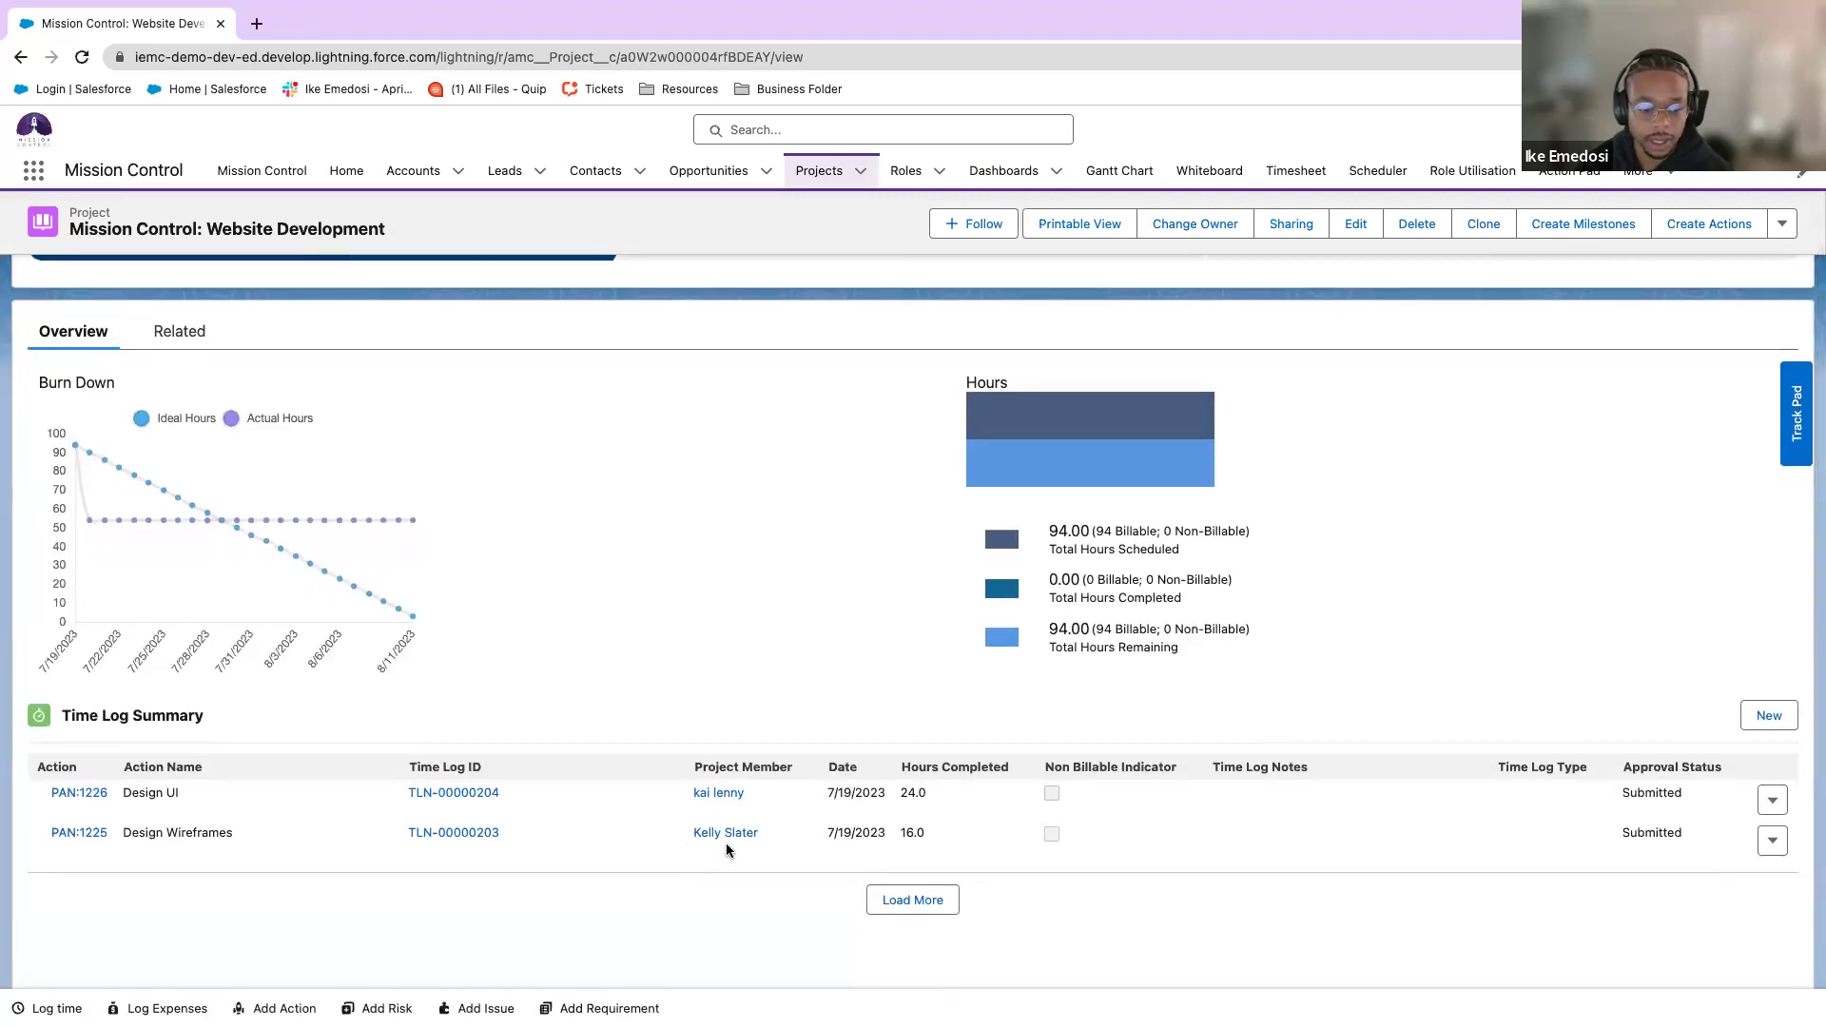
pyautogui.scroll(1, 494, 850)
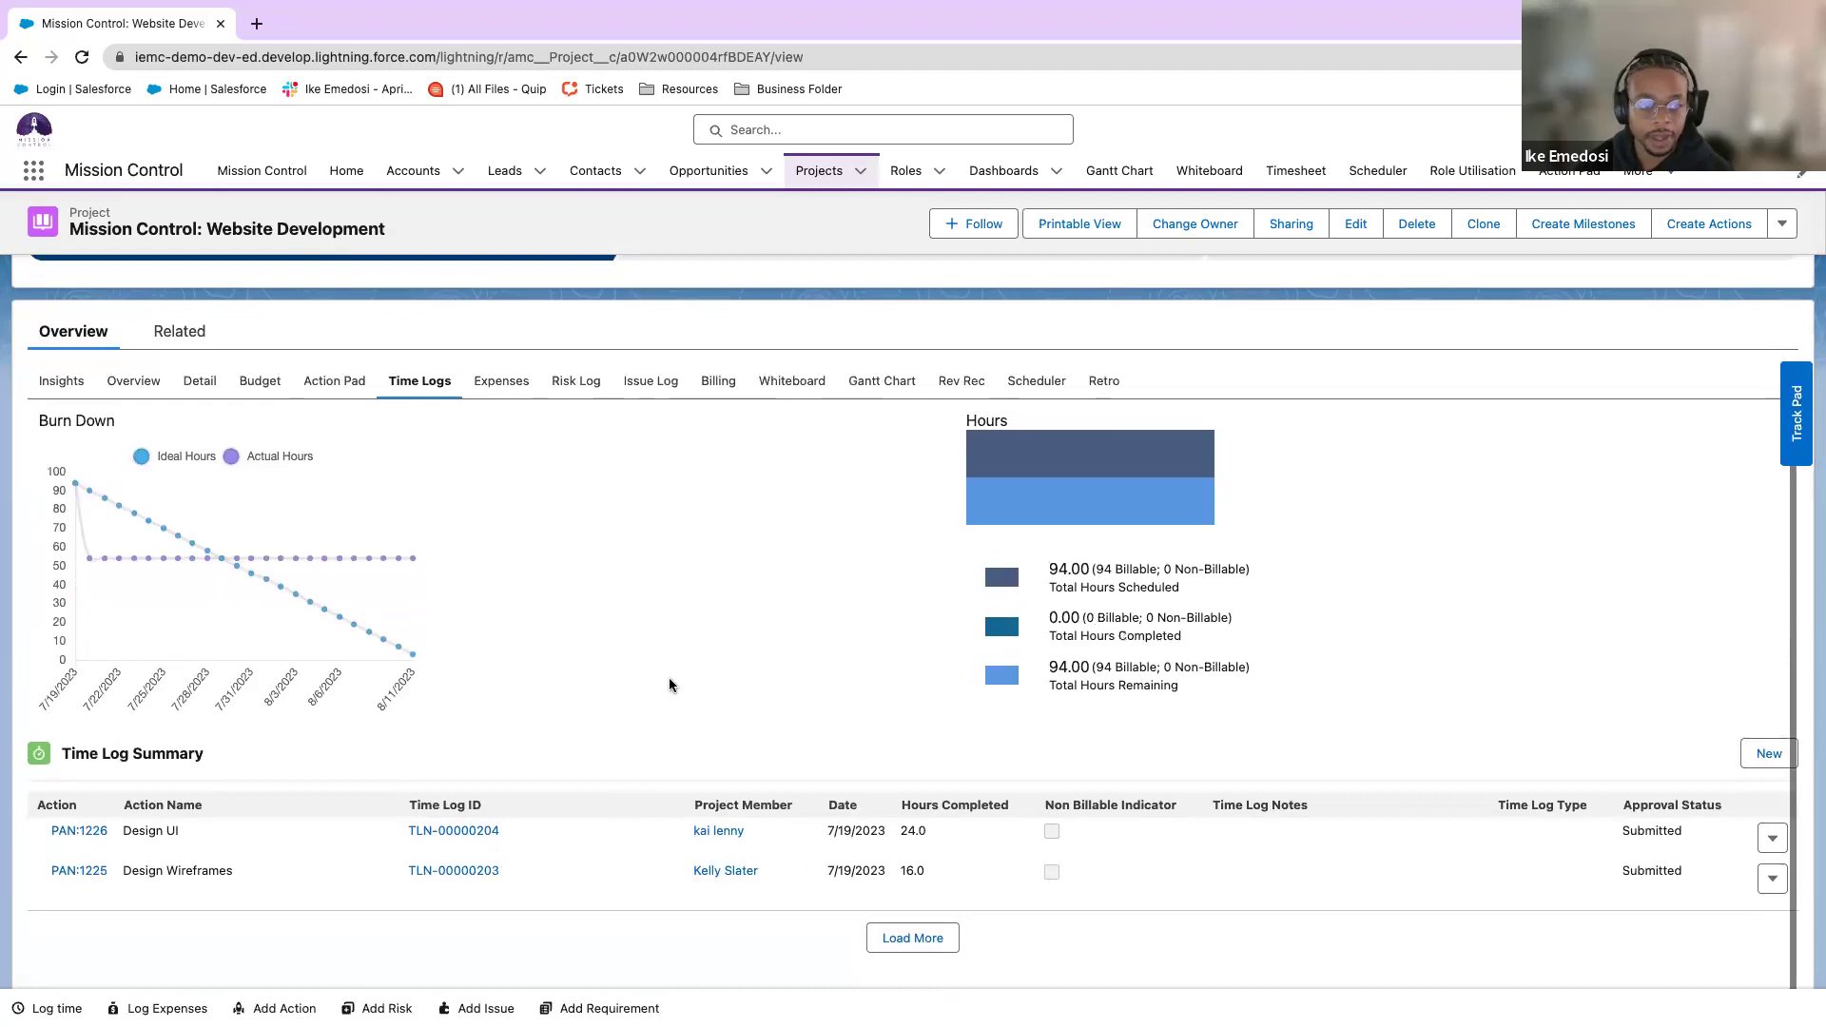
# Approve the developer's 24-hour Design UI time log as project manager in the Timesheet approvals and save it.
pyautogui.scroll(3, 671, 671)
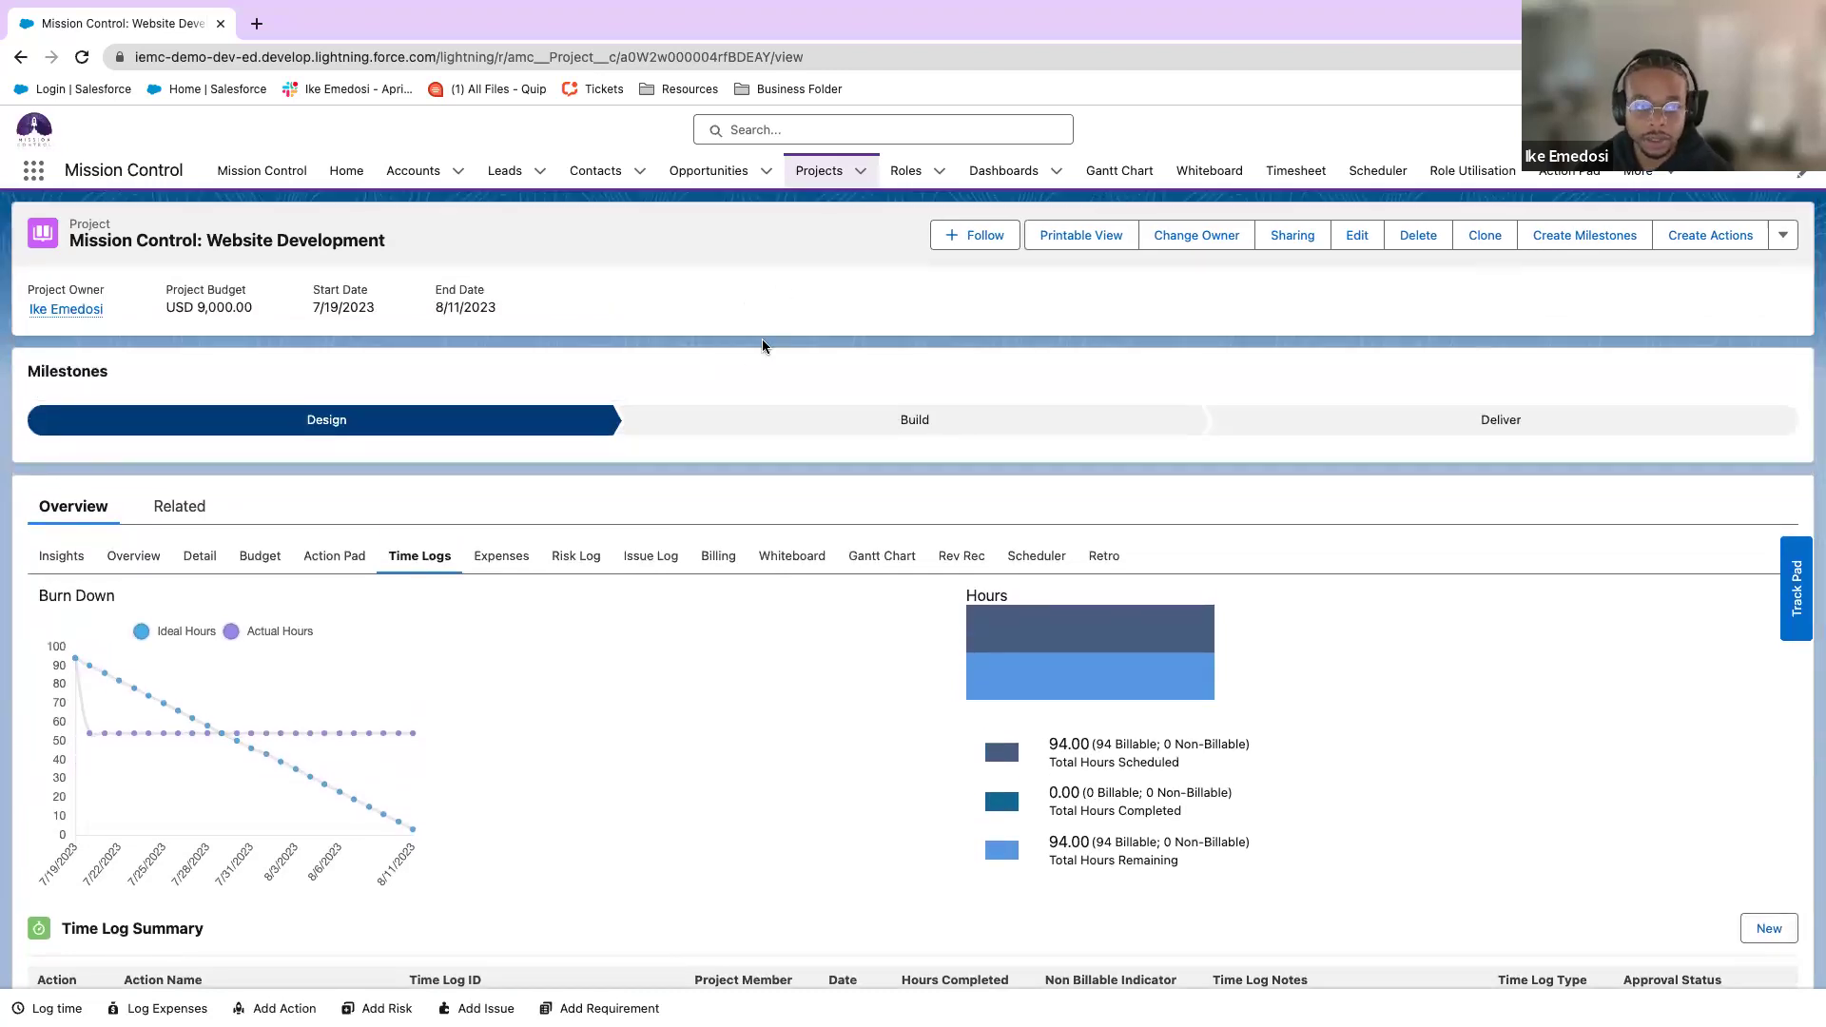
pyautogui.click(1296, 171)
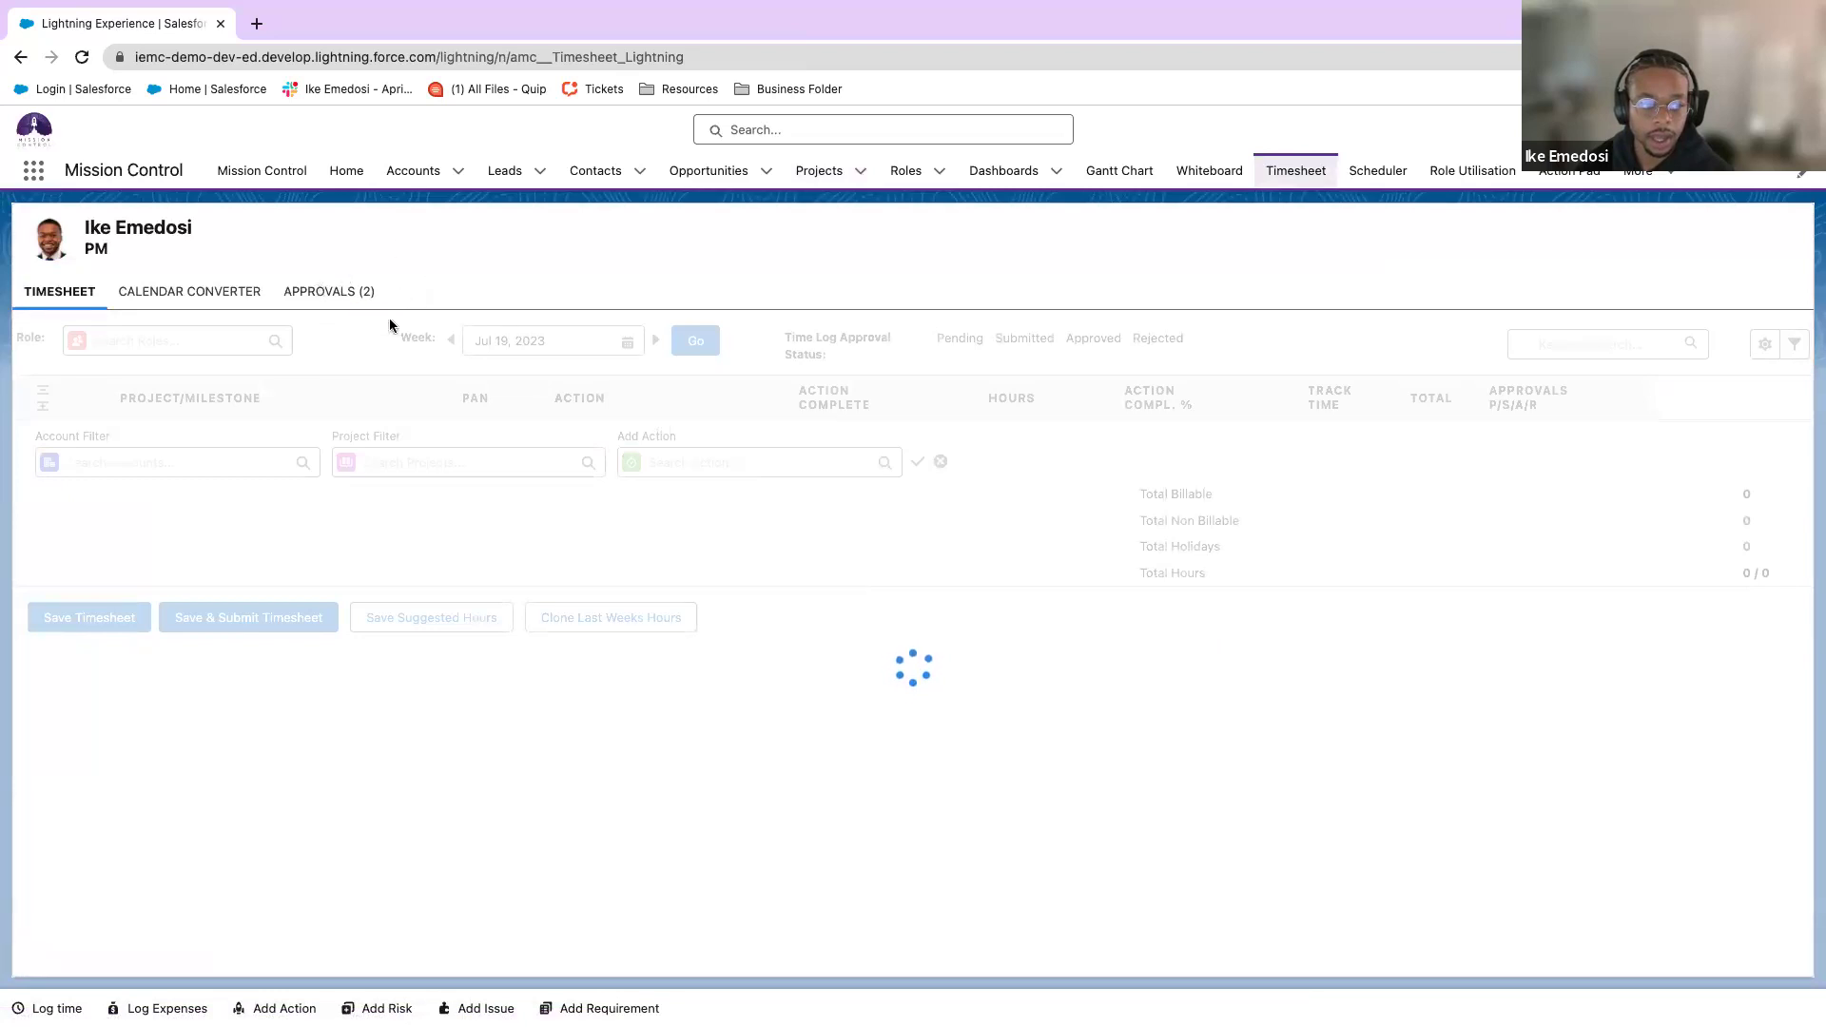
pyautogui.click(327, 293)
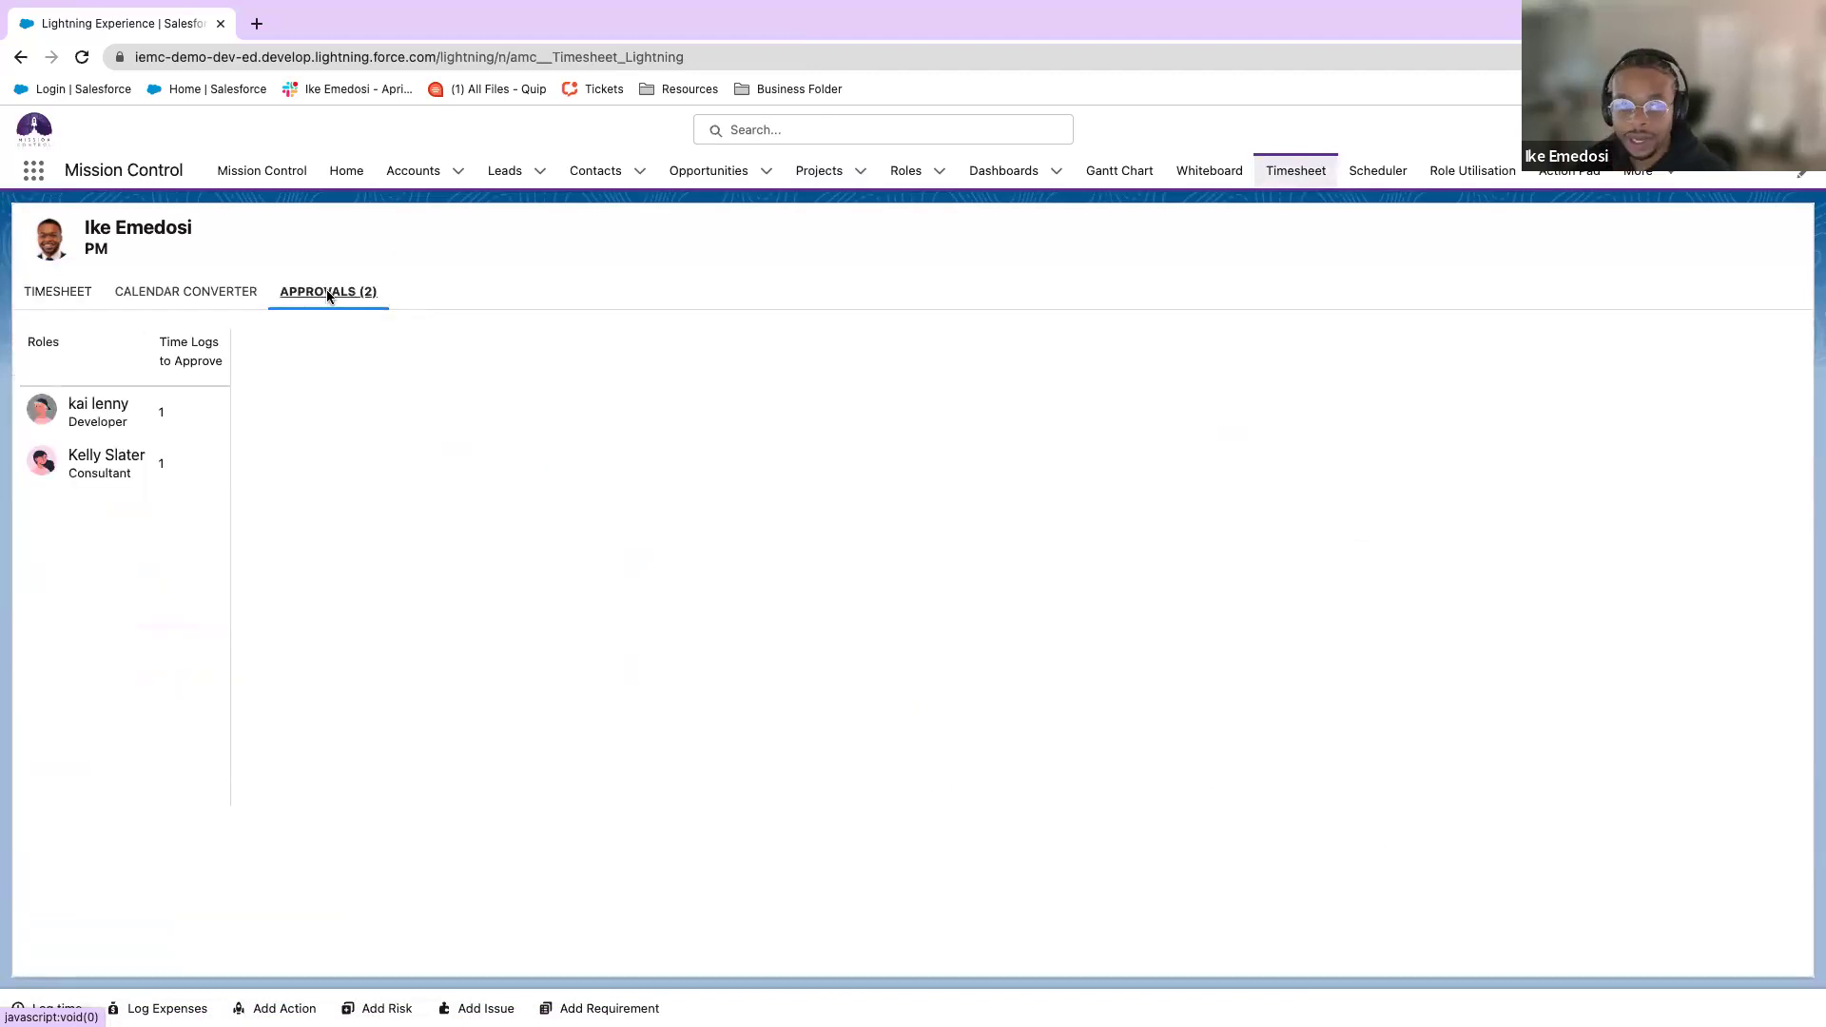
pyautogui.click(119, 407)
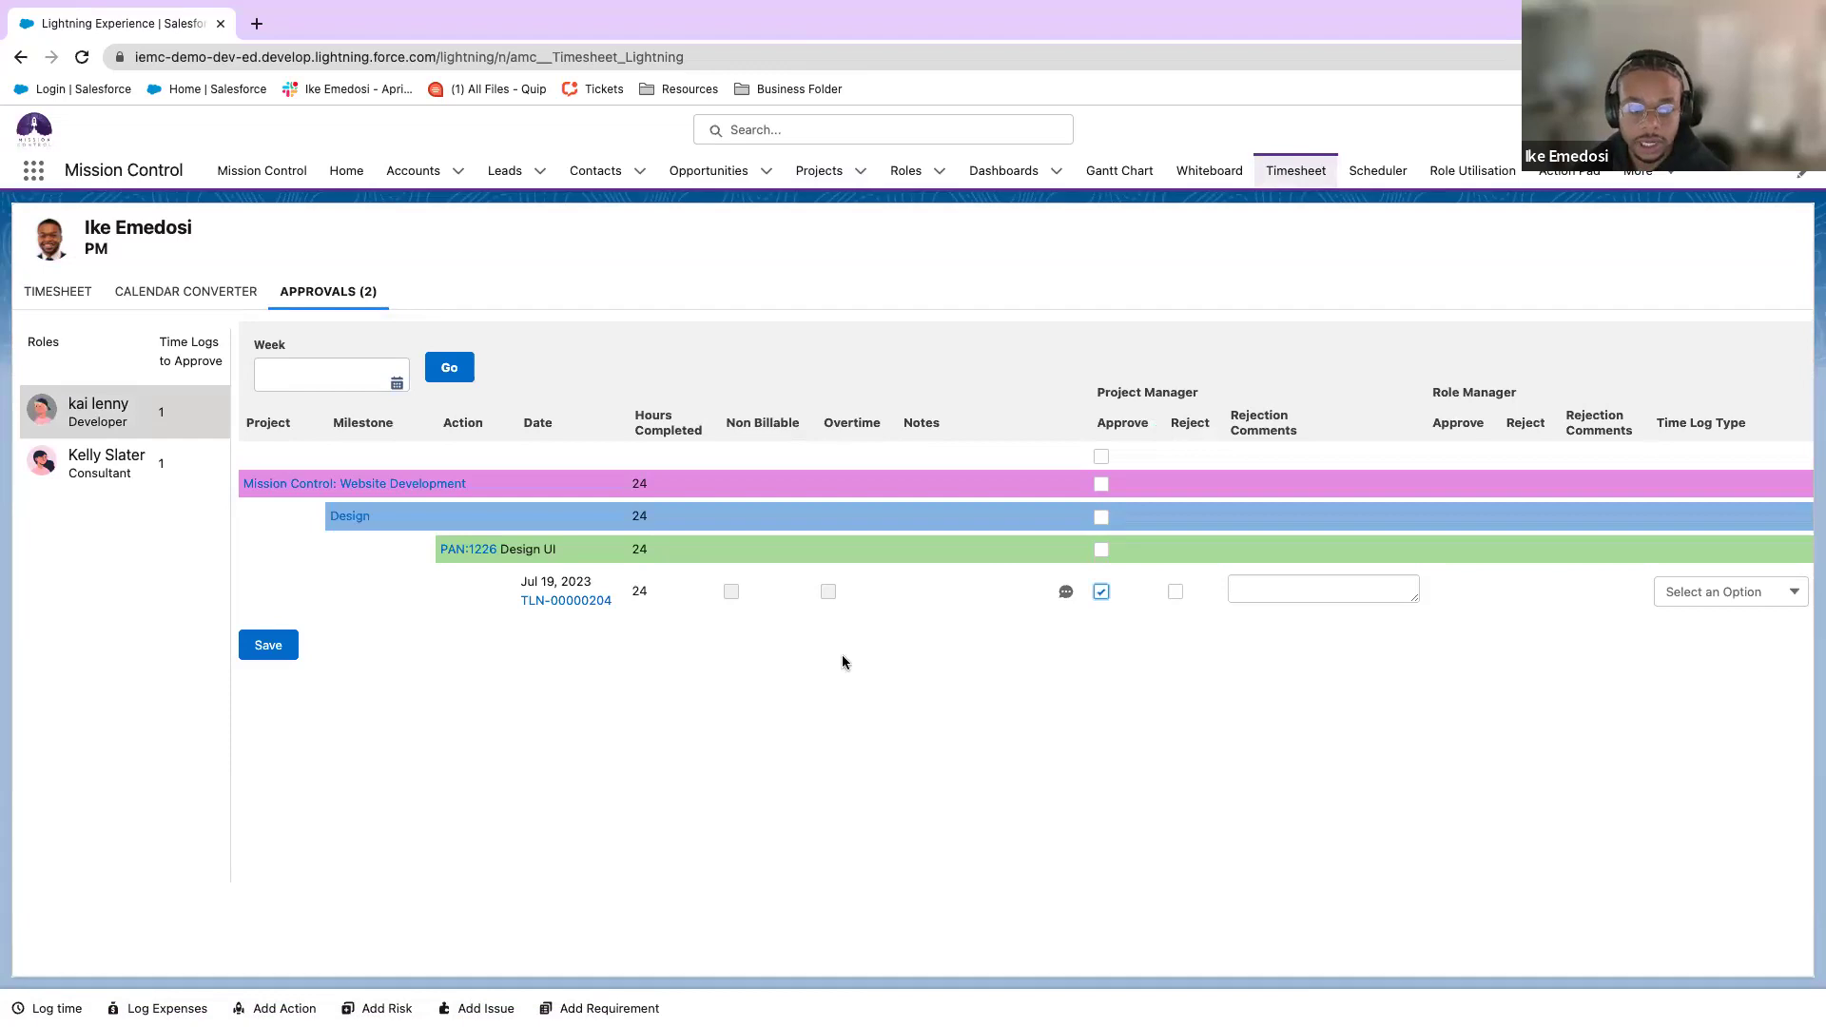
pyautogui.click(278, 651)
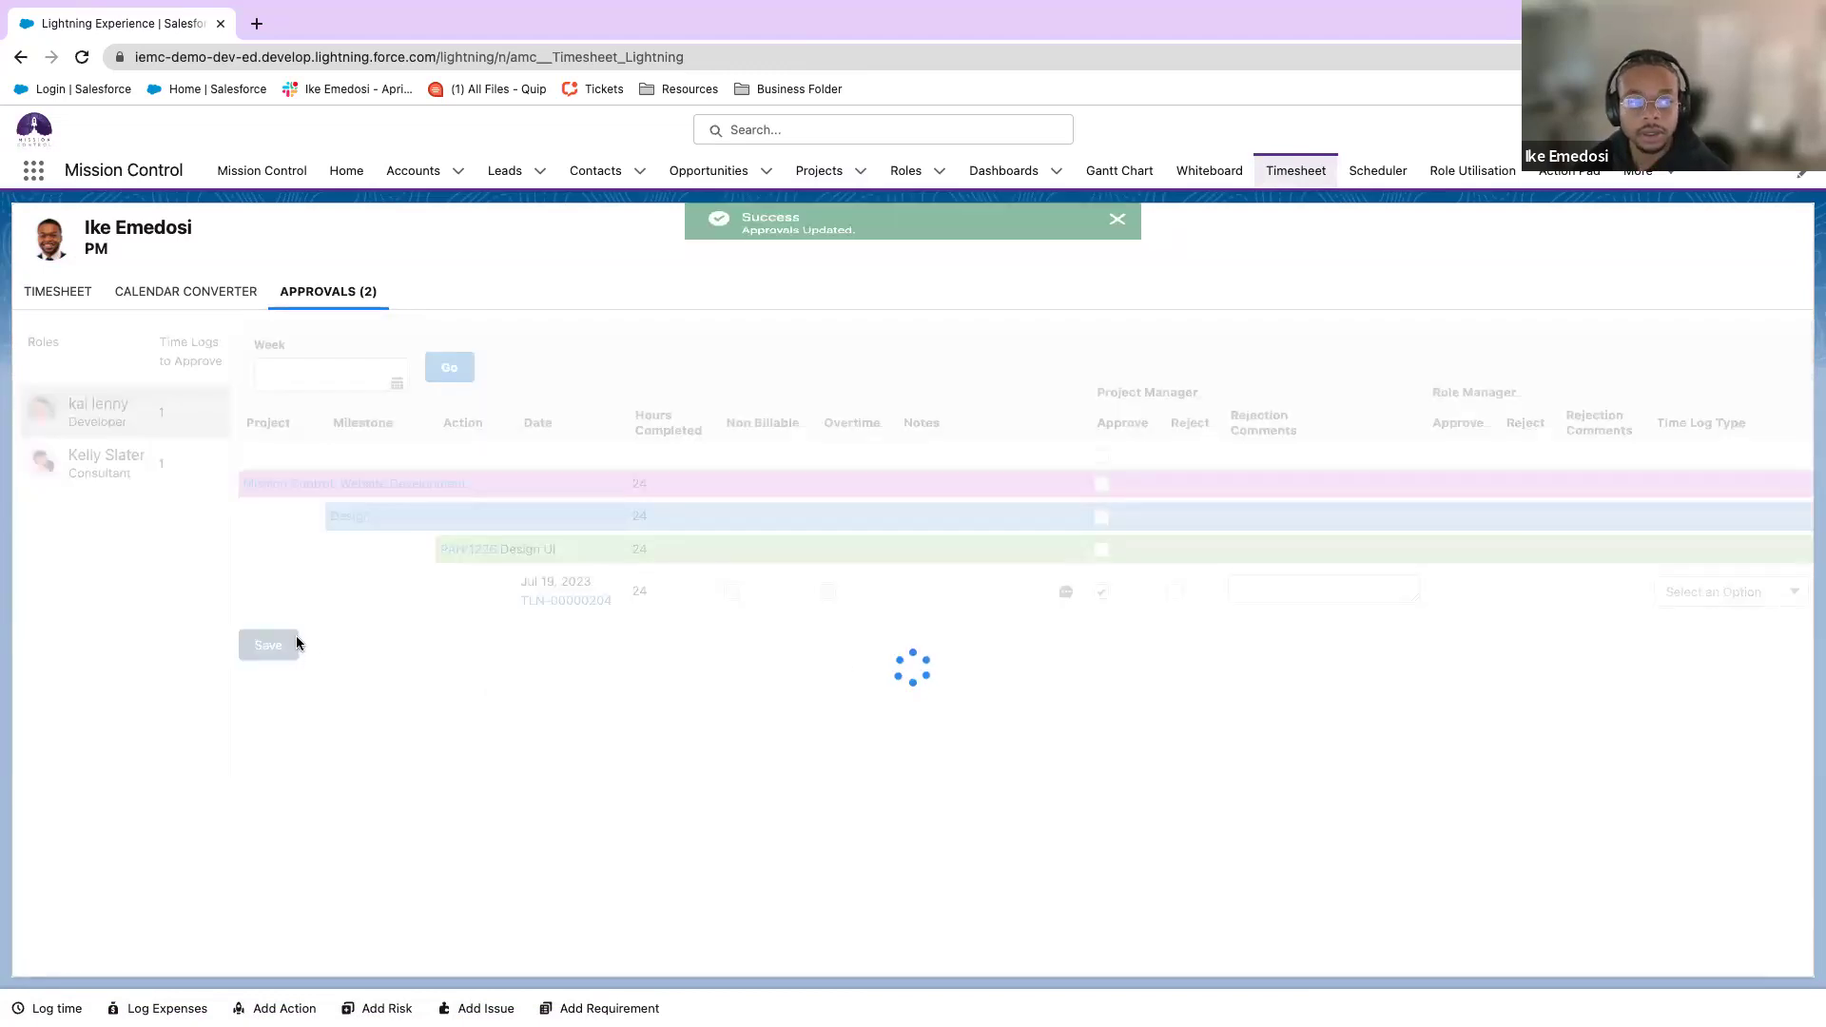
# Approve the consultant's 16-hour Design Wireframes time log as project manager and save the approval.
pyautogui.click(99, 408)
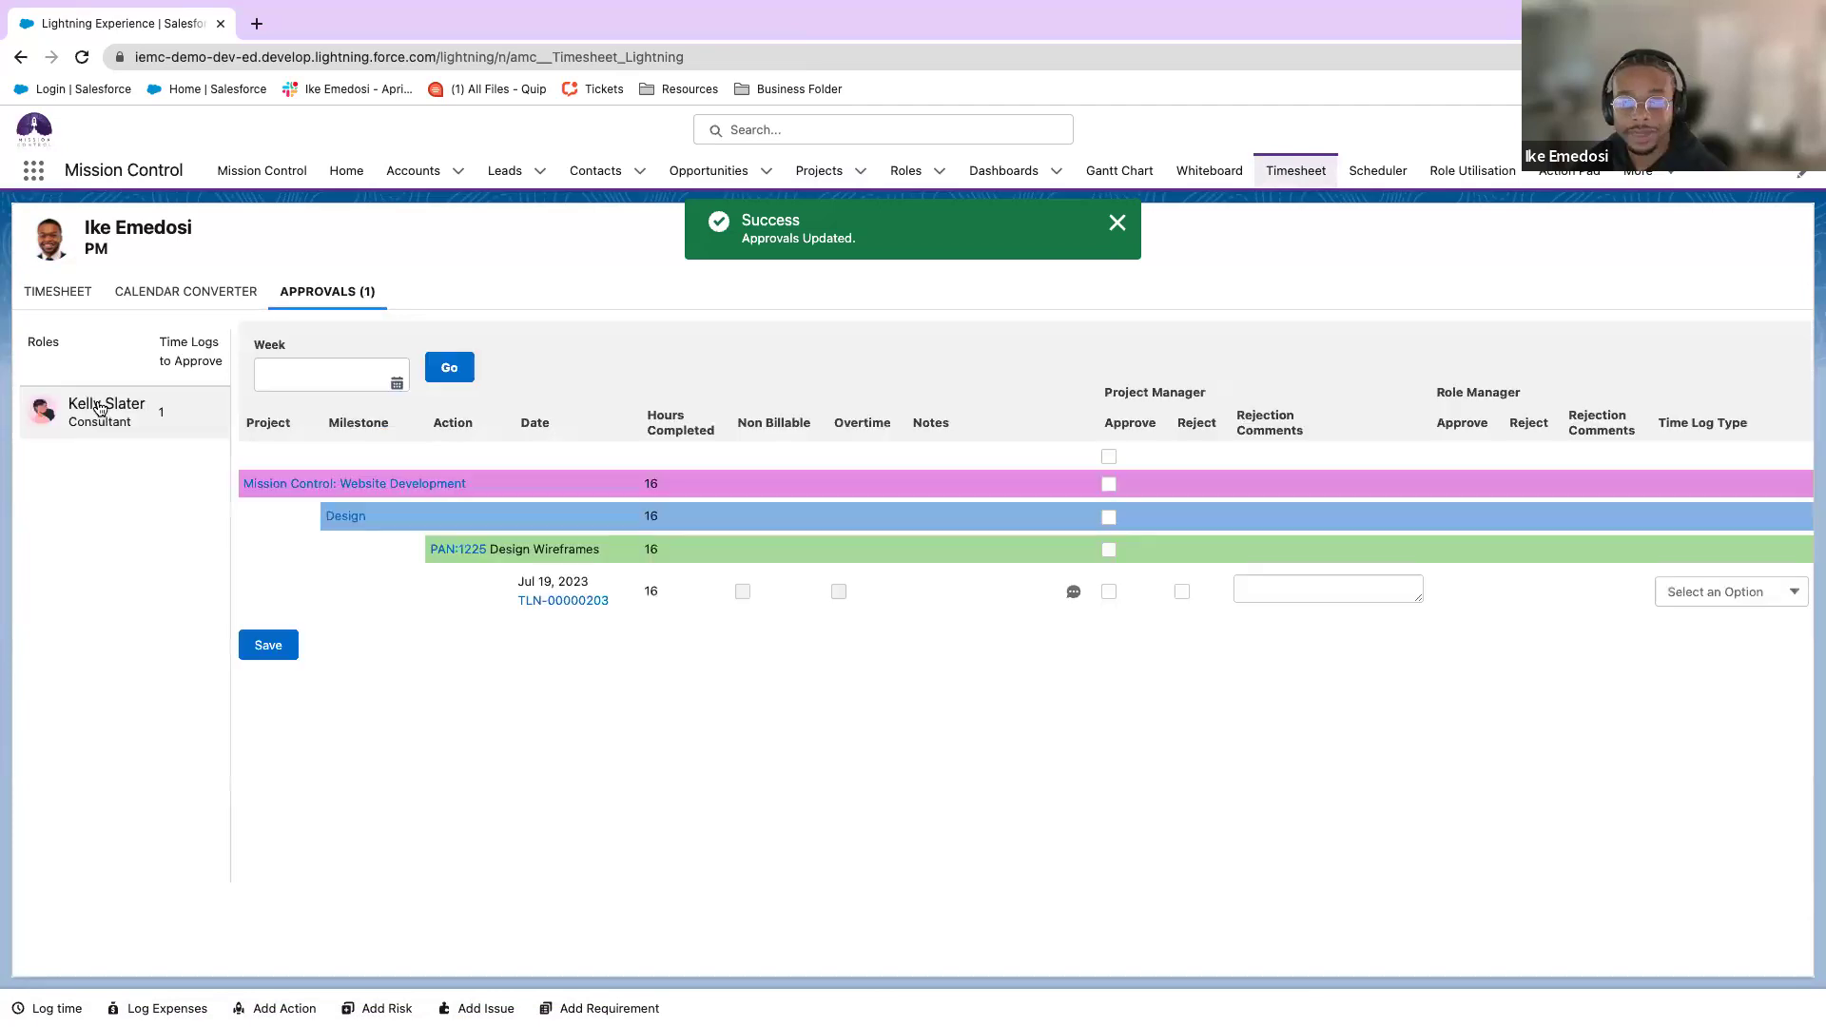
pyautogui.click(1109, 593)
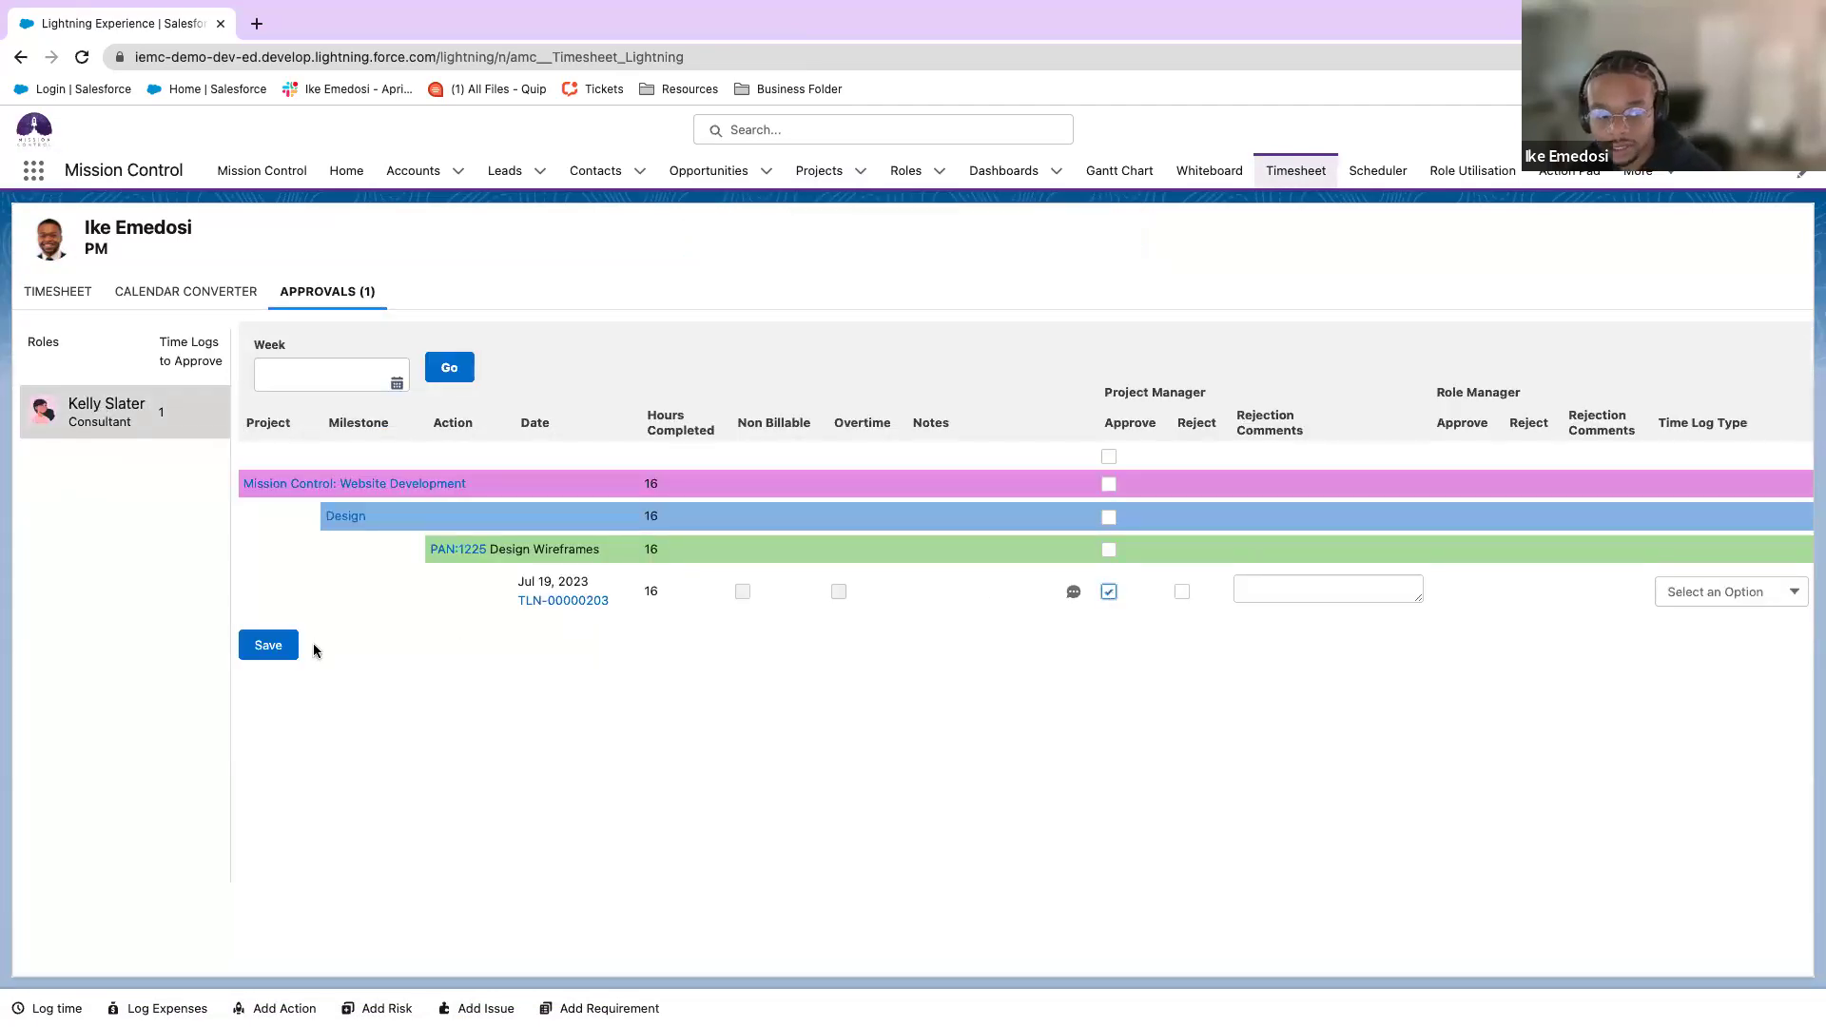
pyautogui.click(276, 646)
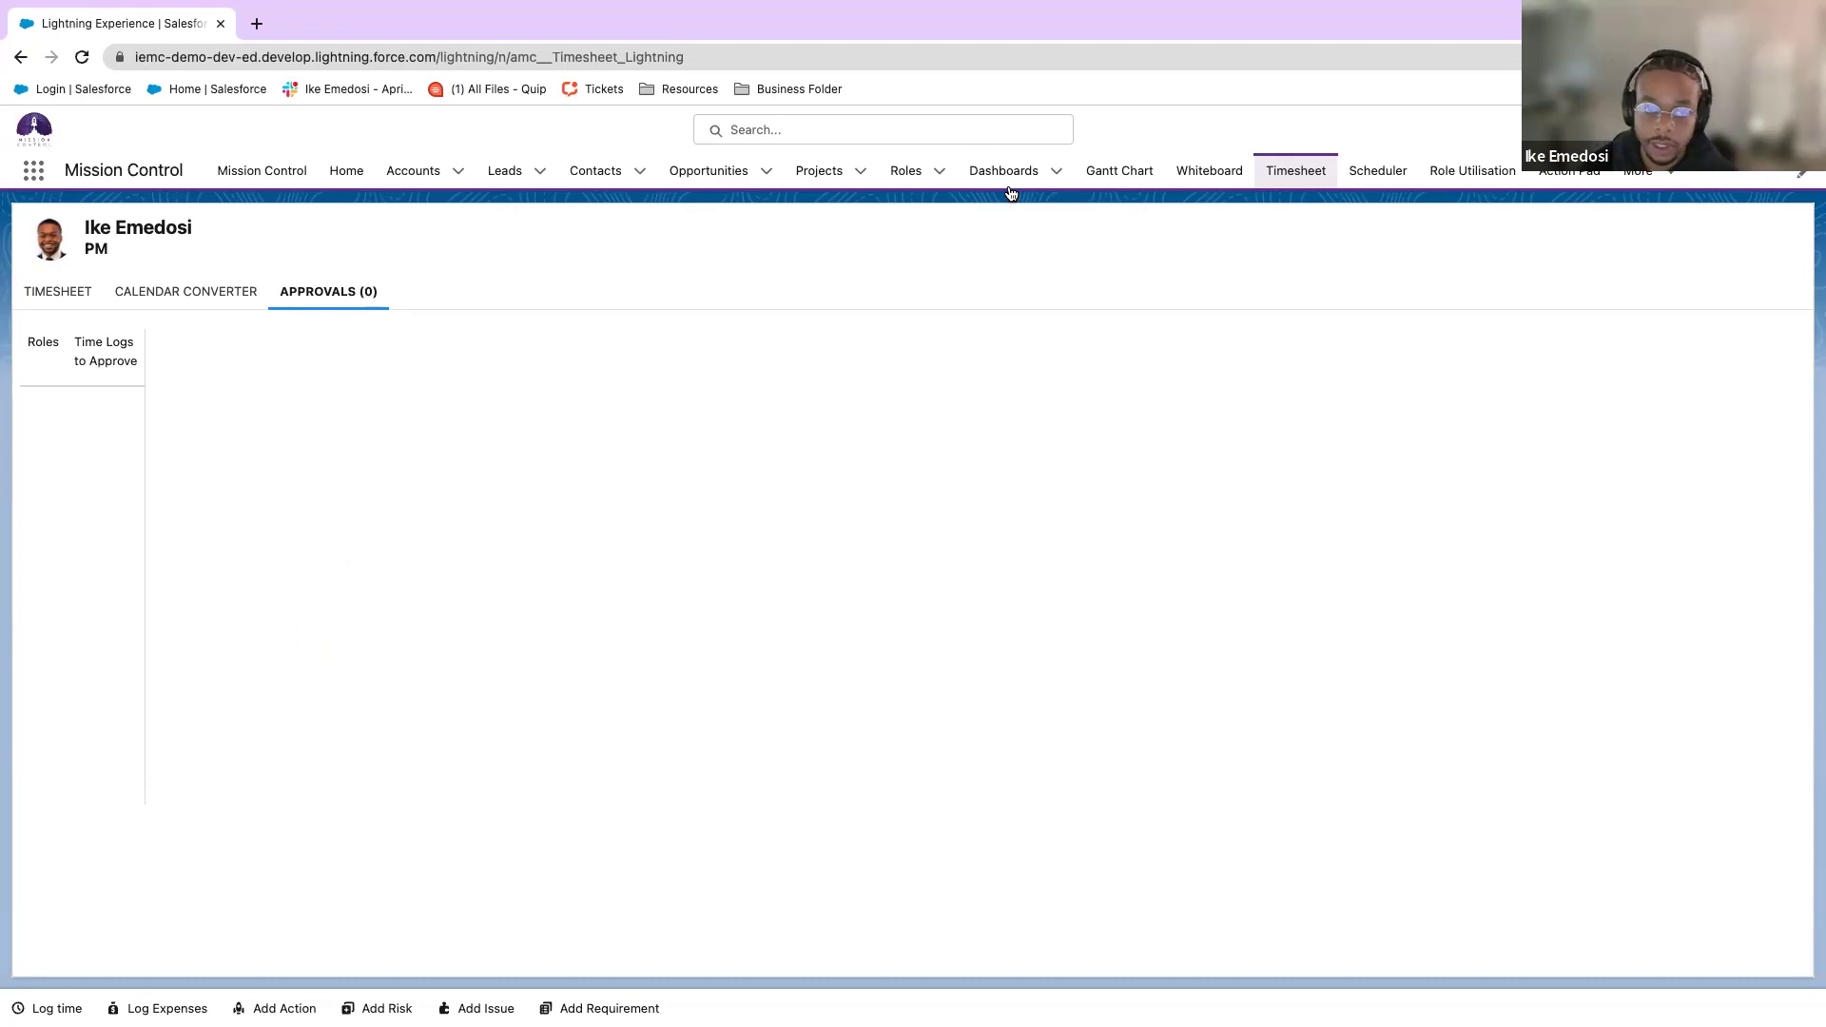
# Reopen the Mission Control: Website Development project, check its billing information, and return to the milestone overview.
pyautogui.click(860, 171)
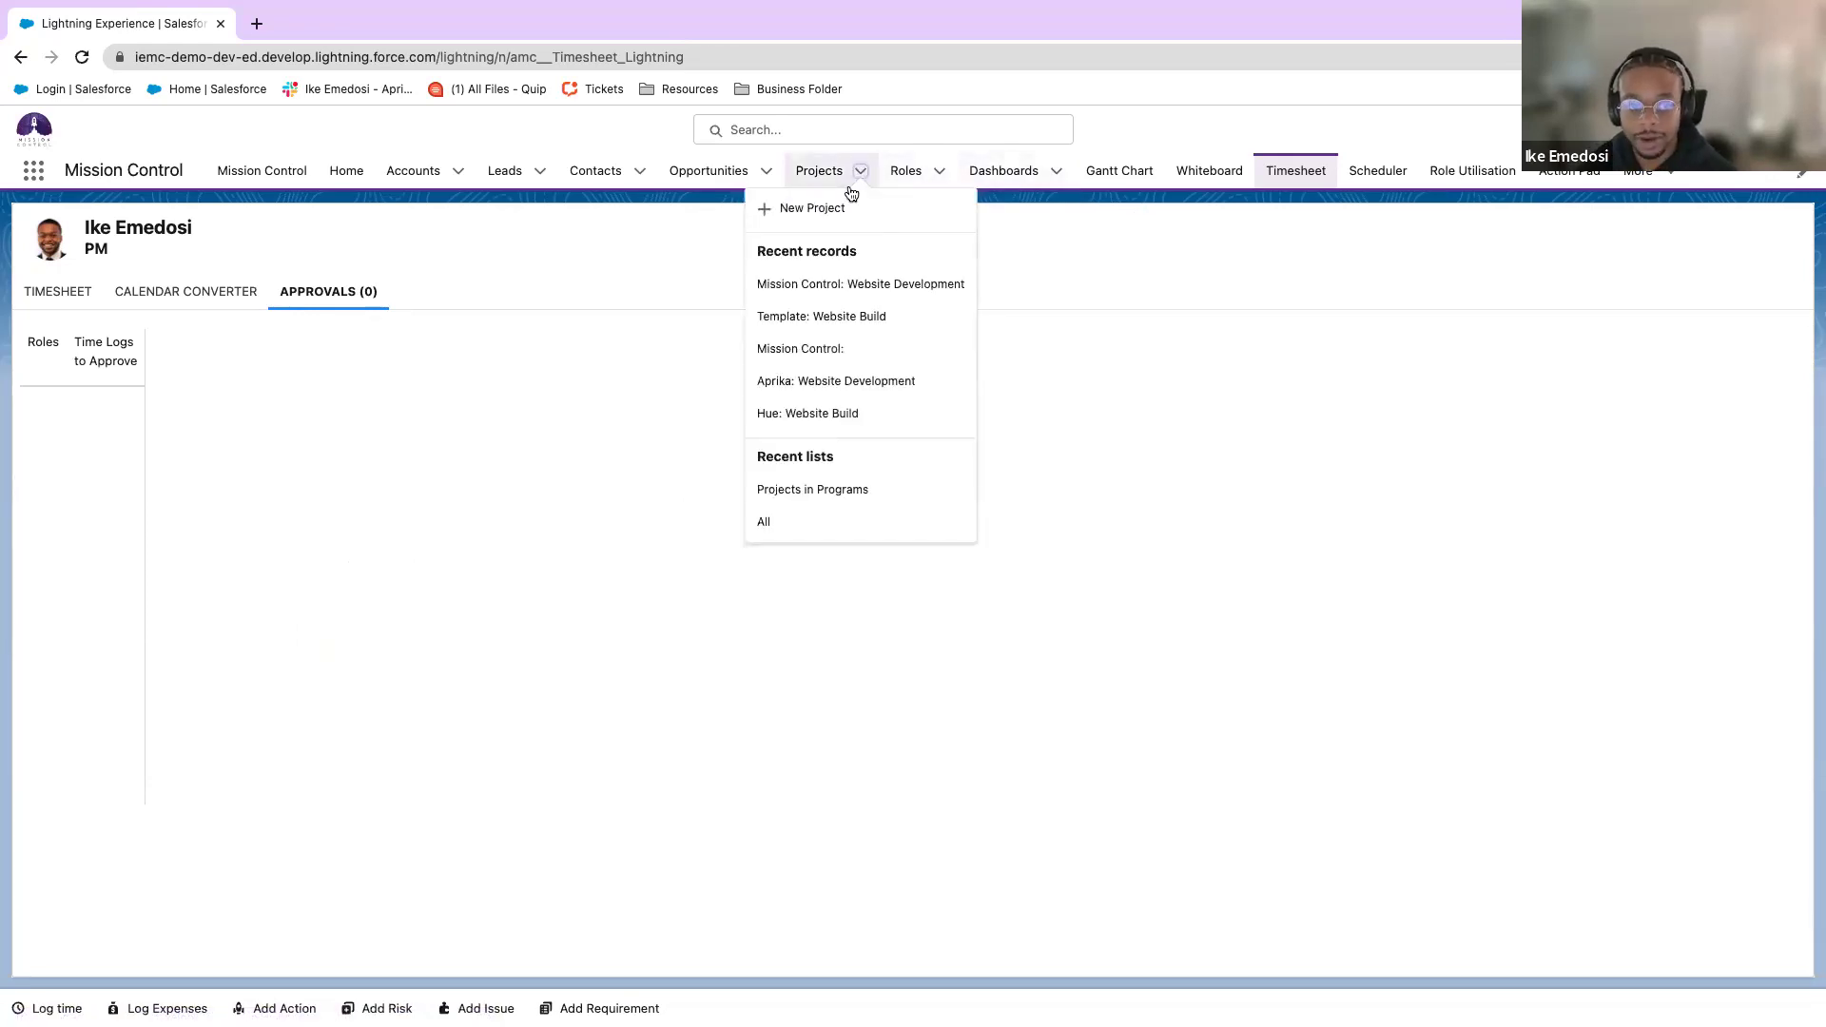
pyautogui.click(831, 283)
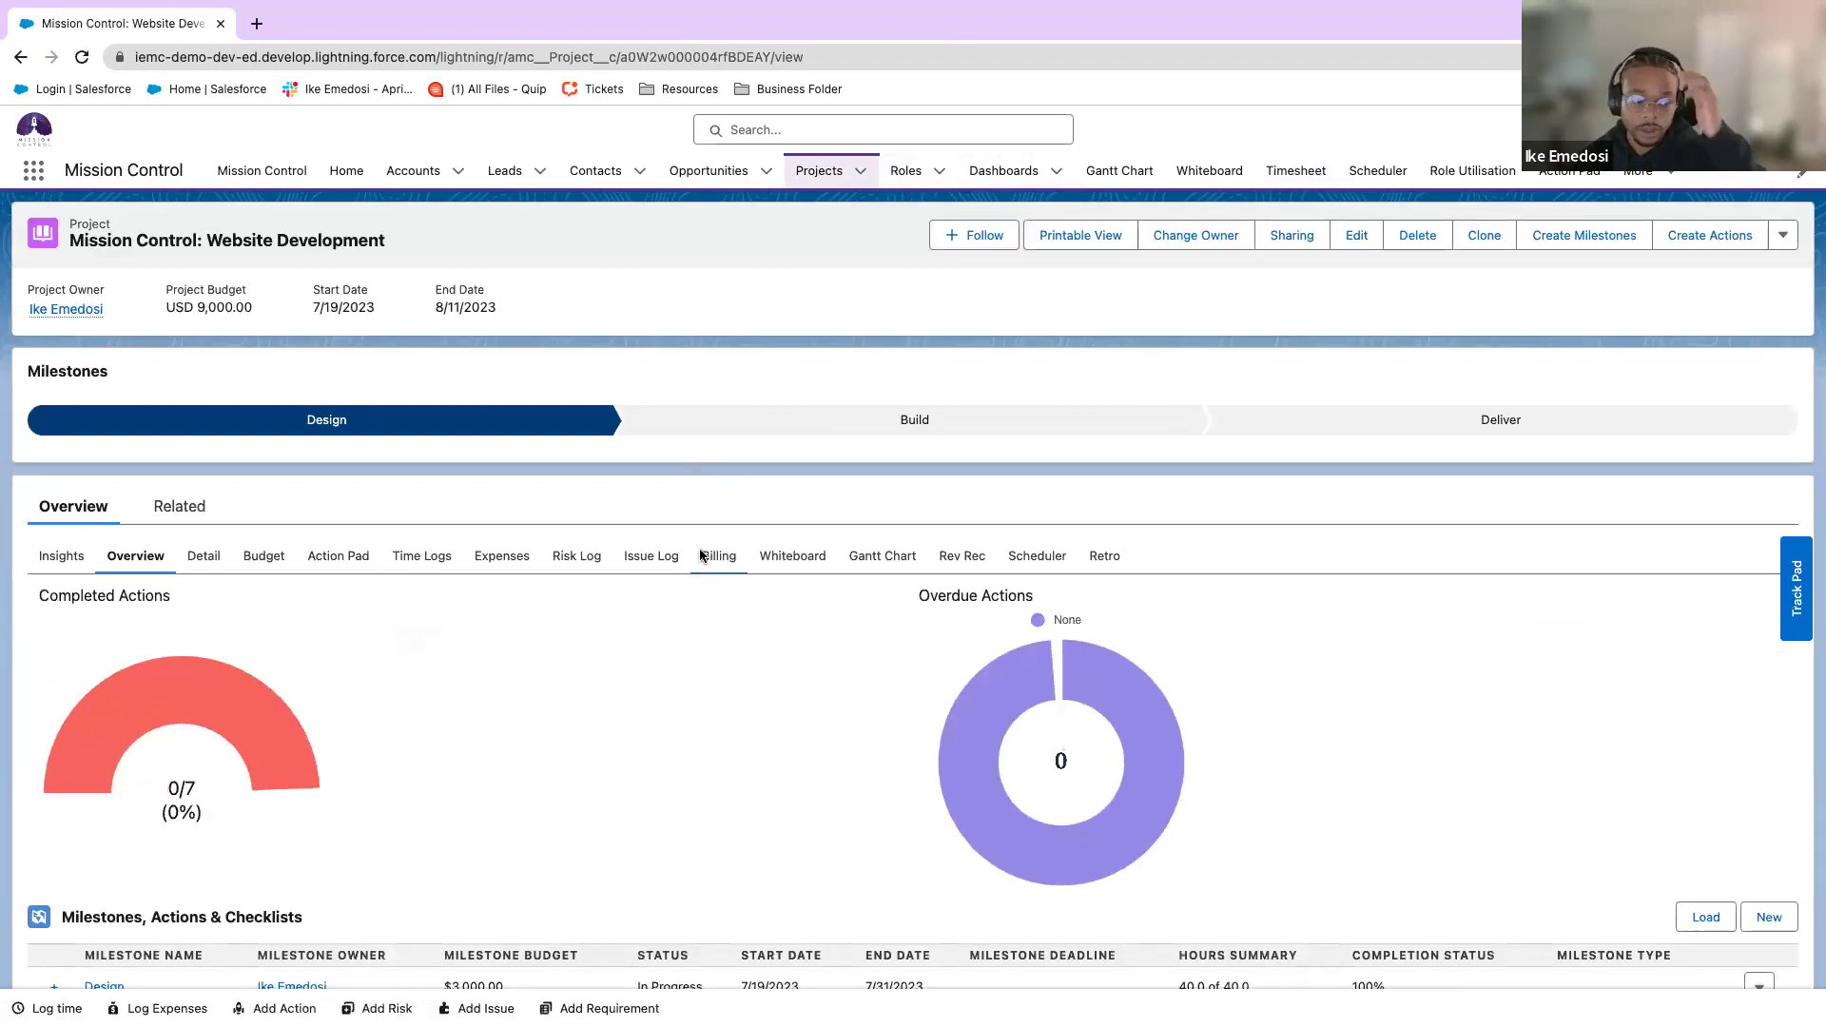
pyautogui.scroll(-2, 732, 647)
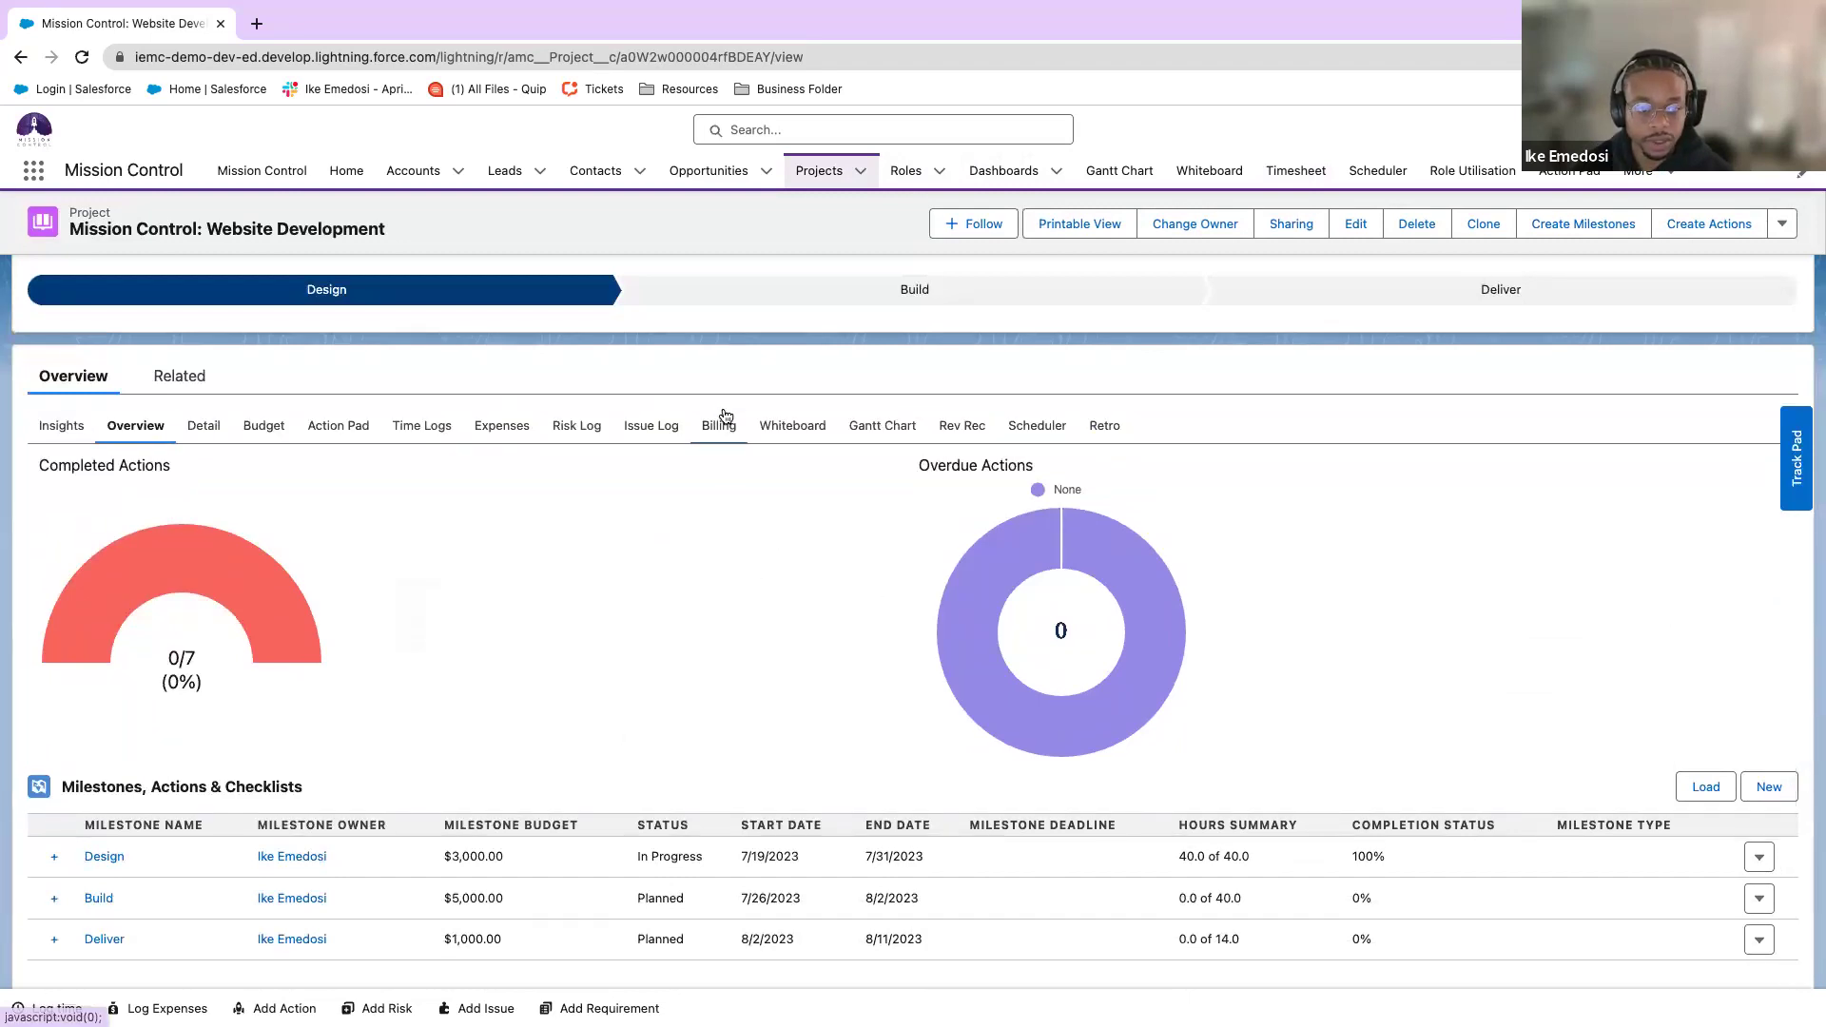
pyautogui.click(718, 424)
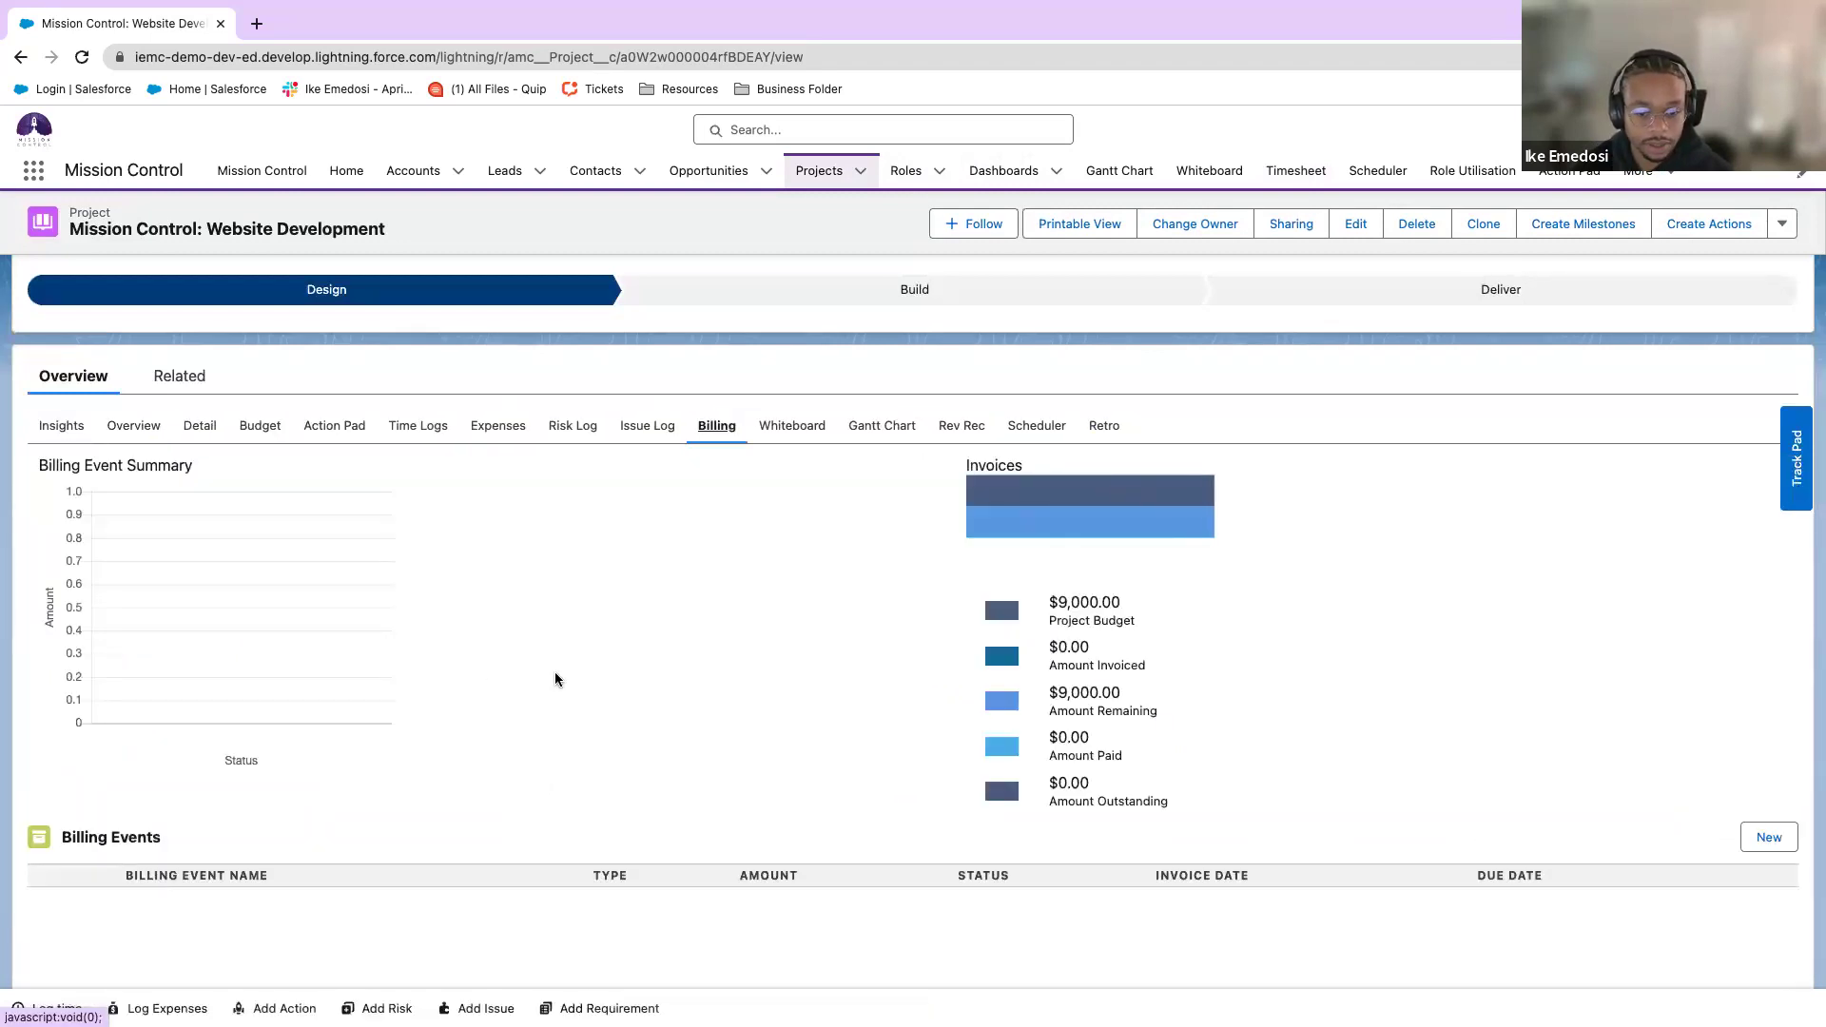
pyautogui.click(136, 426)
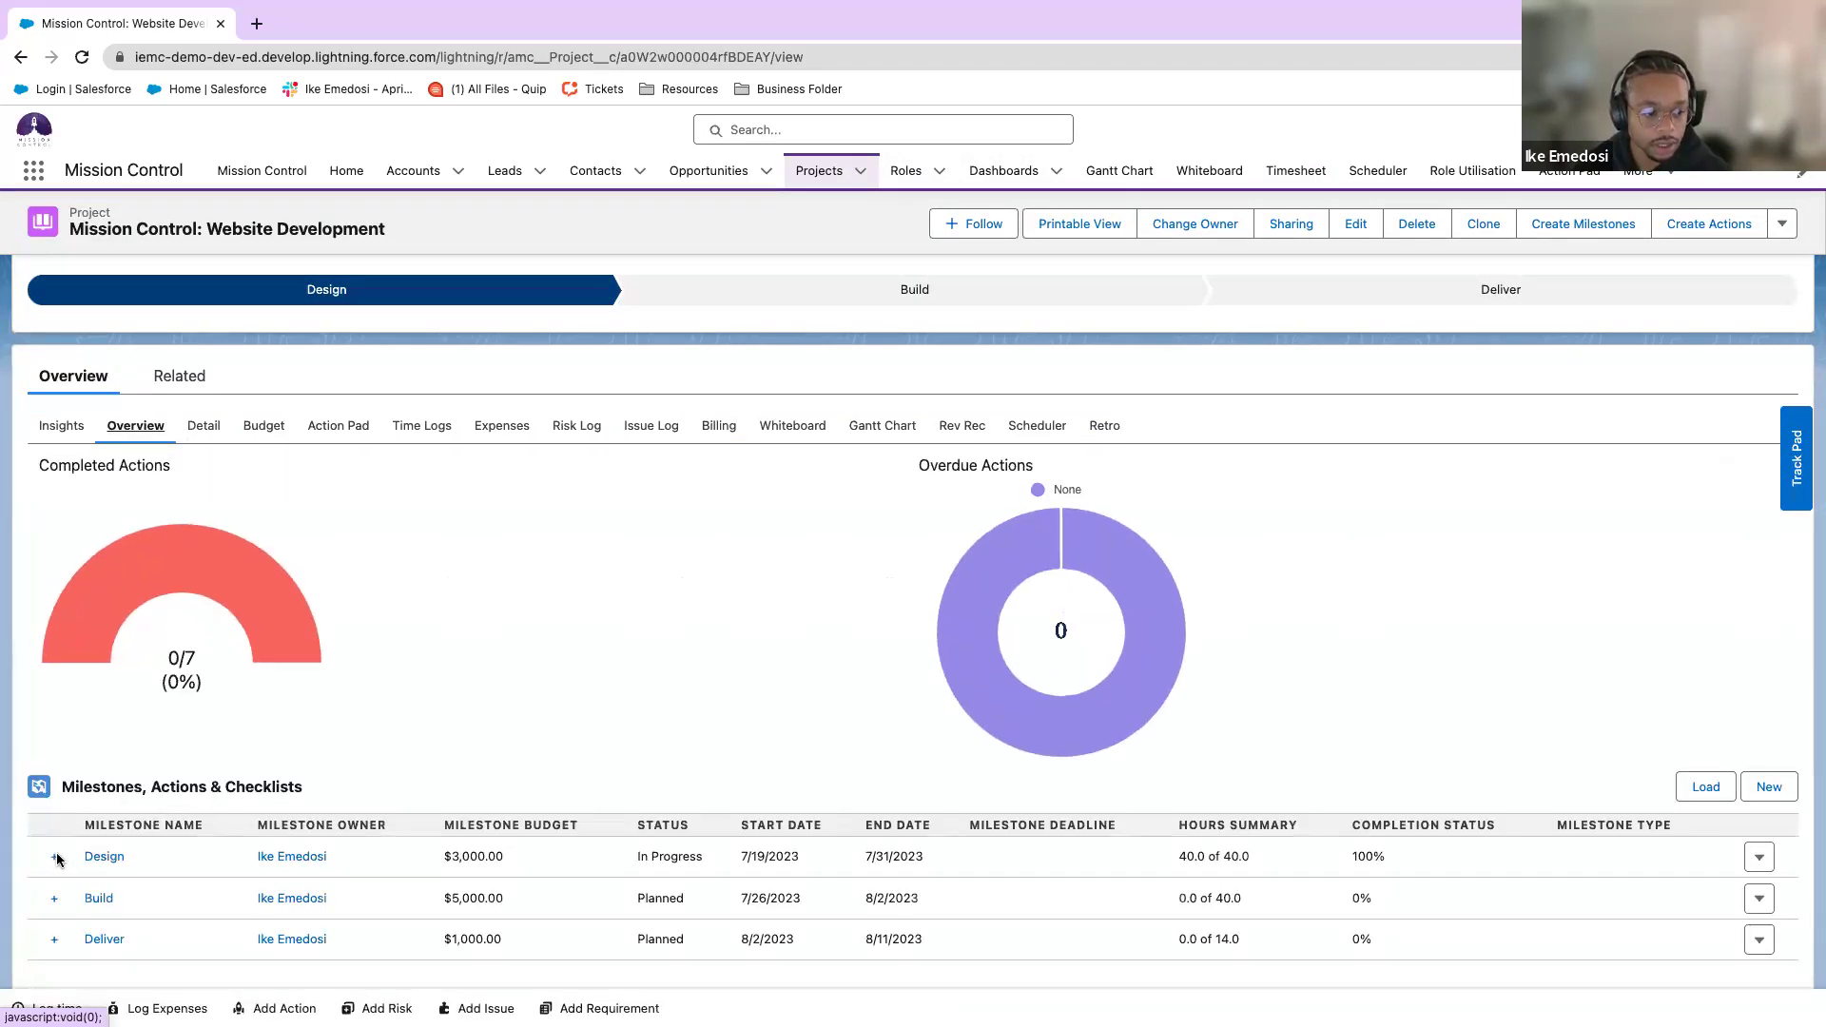
# Set the Design Wireframes action in the Design milestone to status Complete and save it.
pyautogui.click(58, 859)
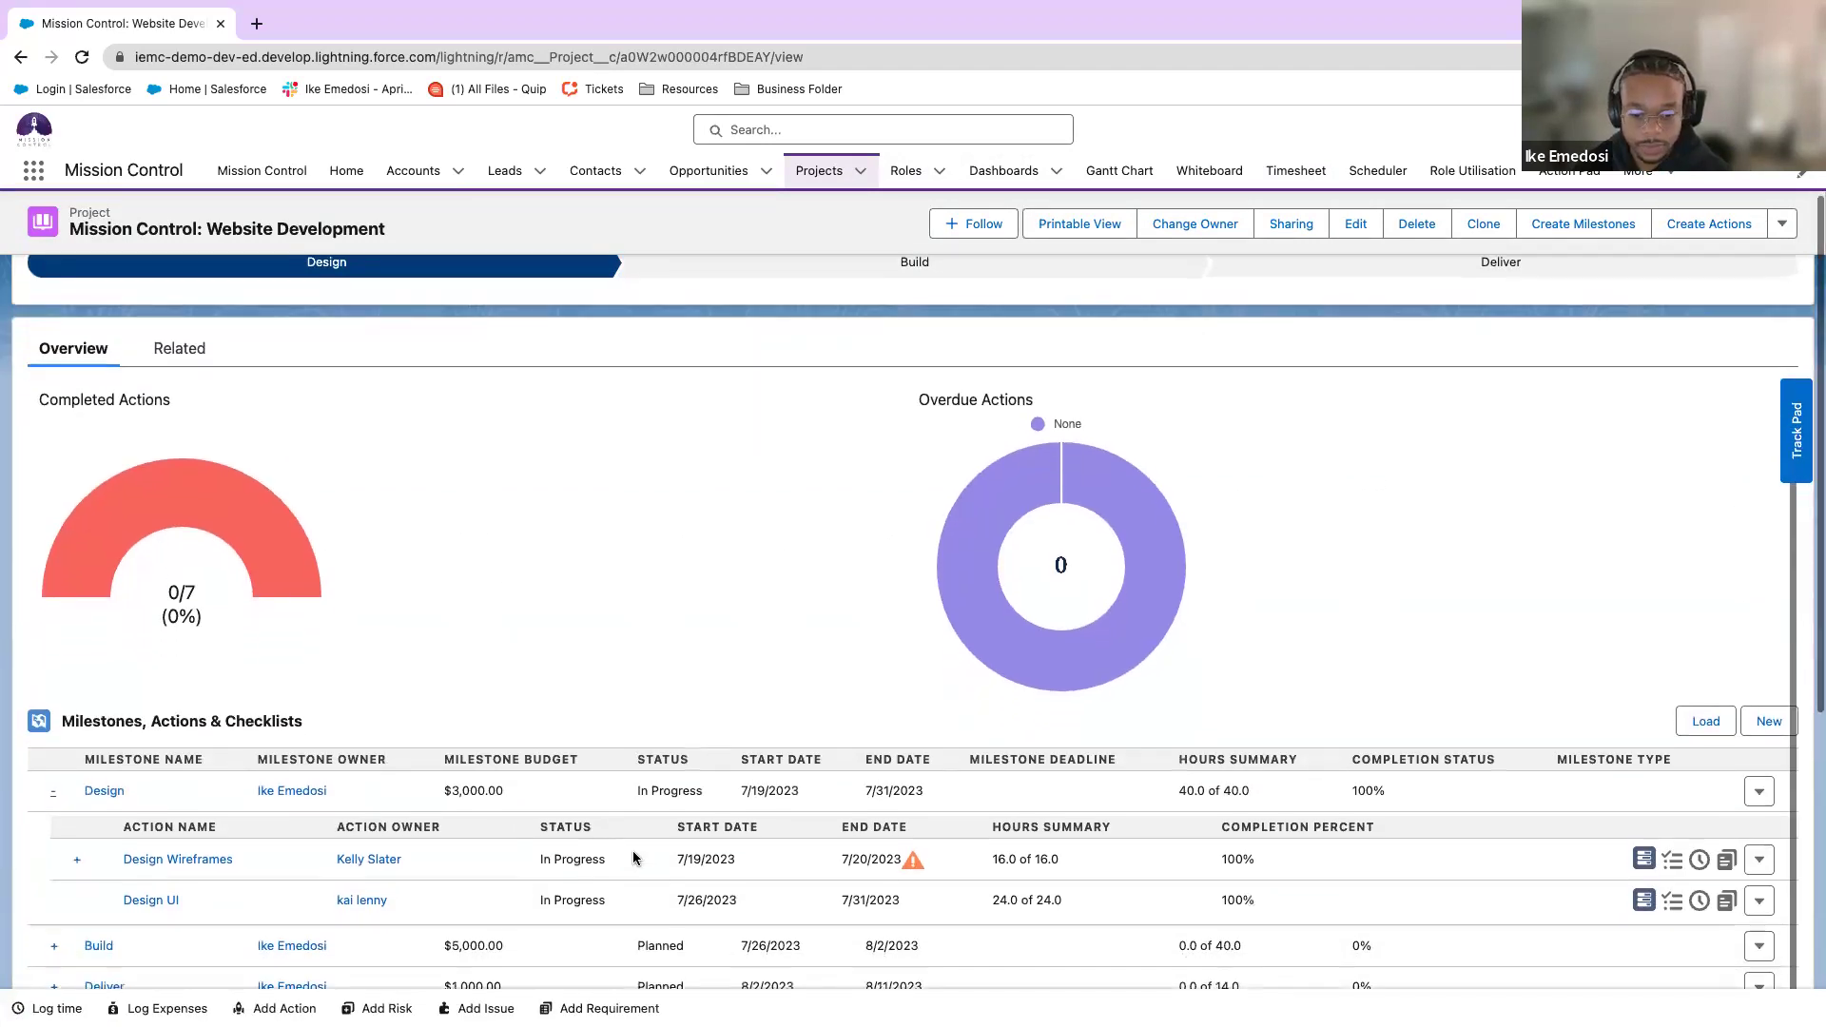
pyautogui.click(1760, 857)
pyautogui.click(1579, 894)
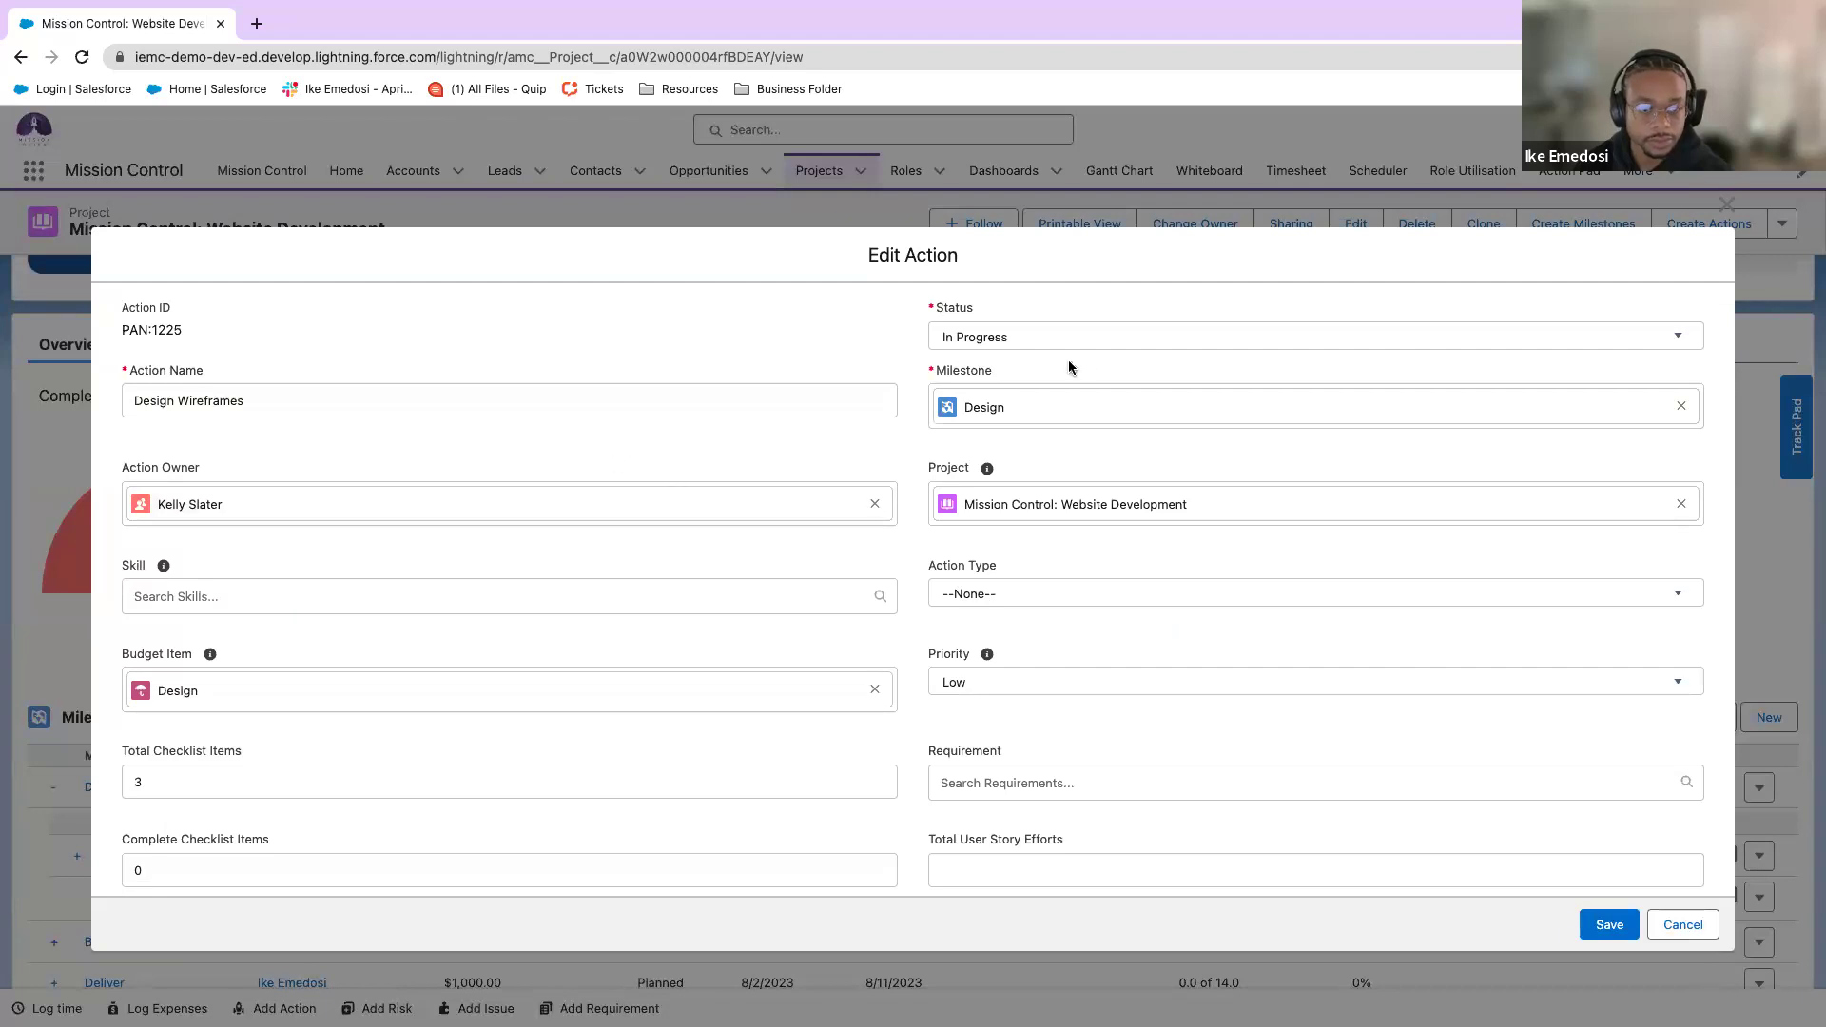
pyautogui.click(1086, 341)
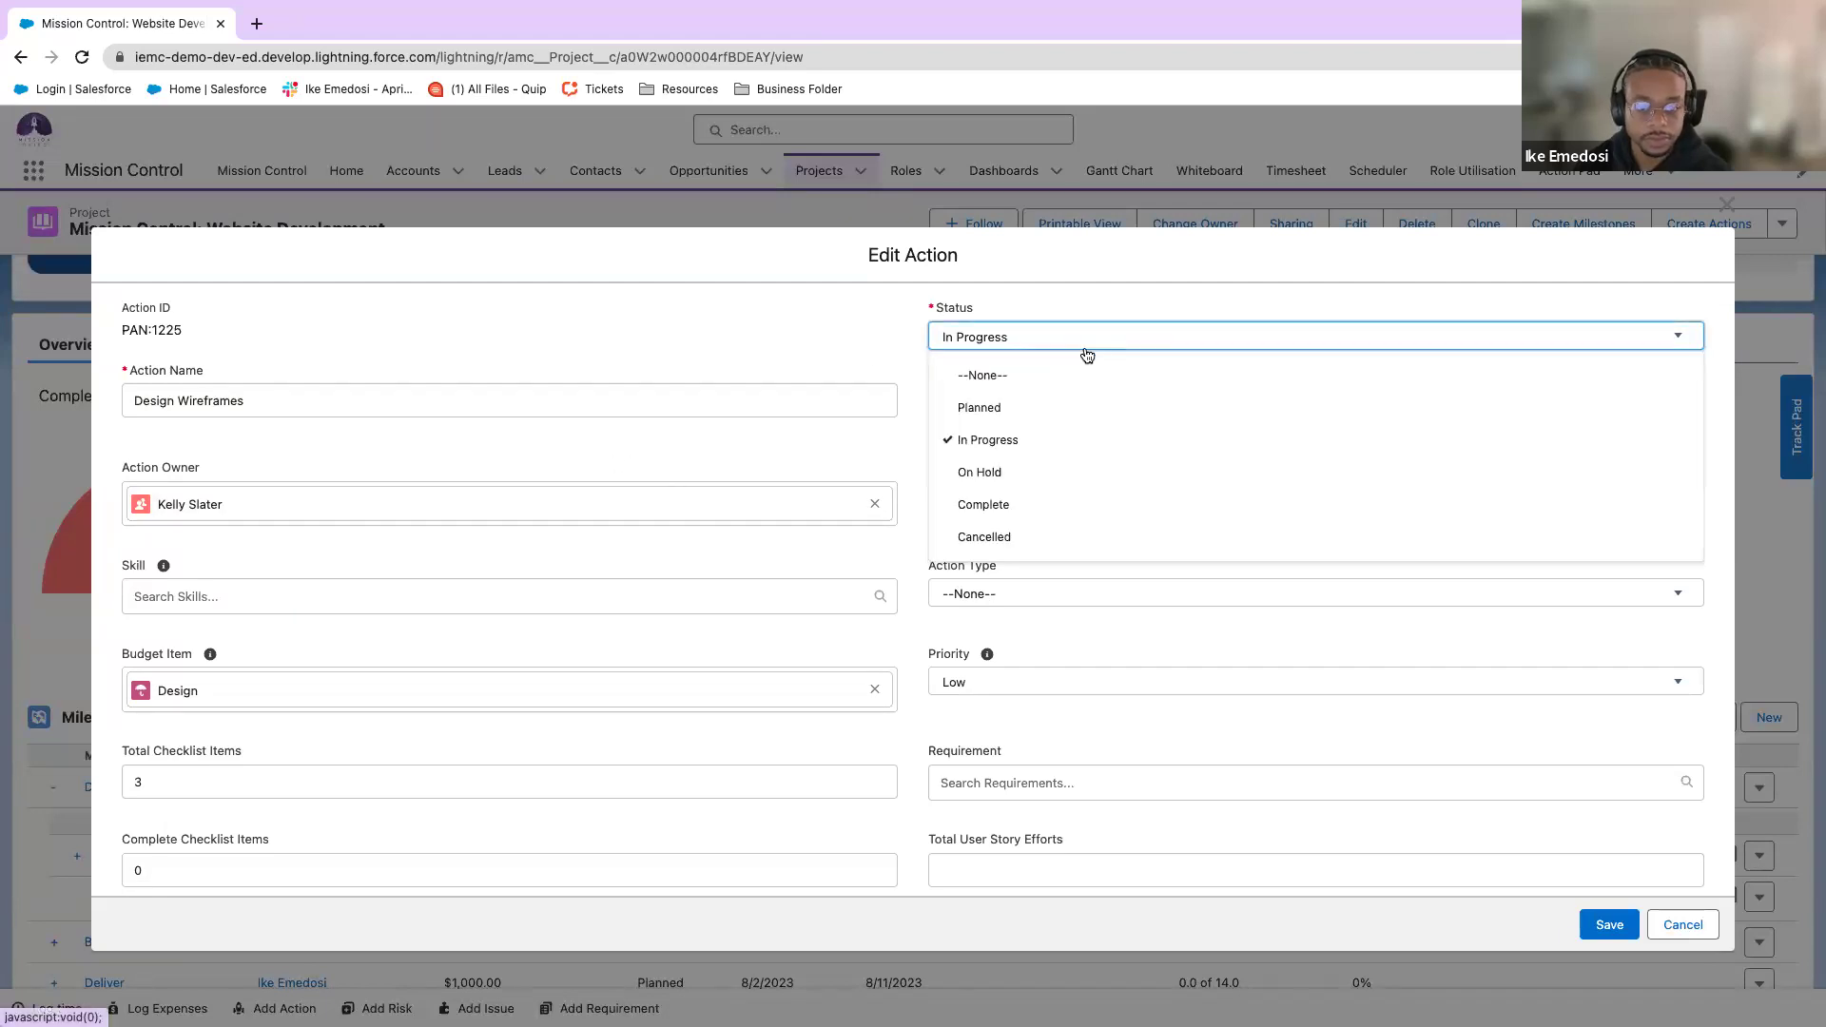
pyautogui.click(1032, 508)
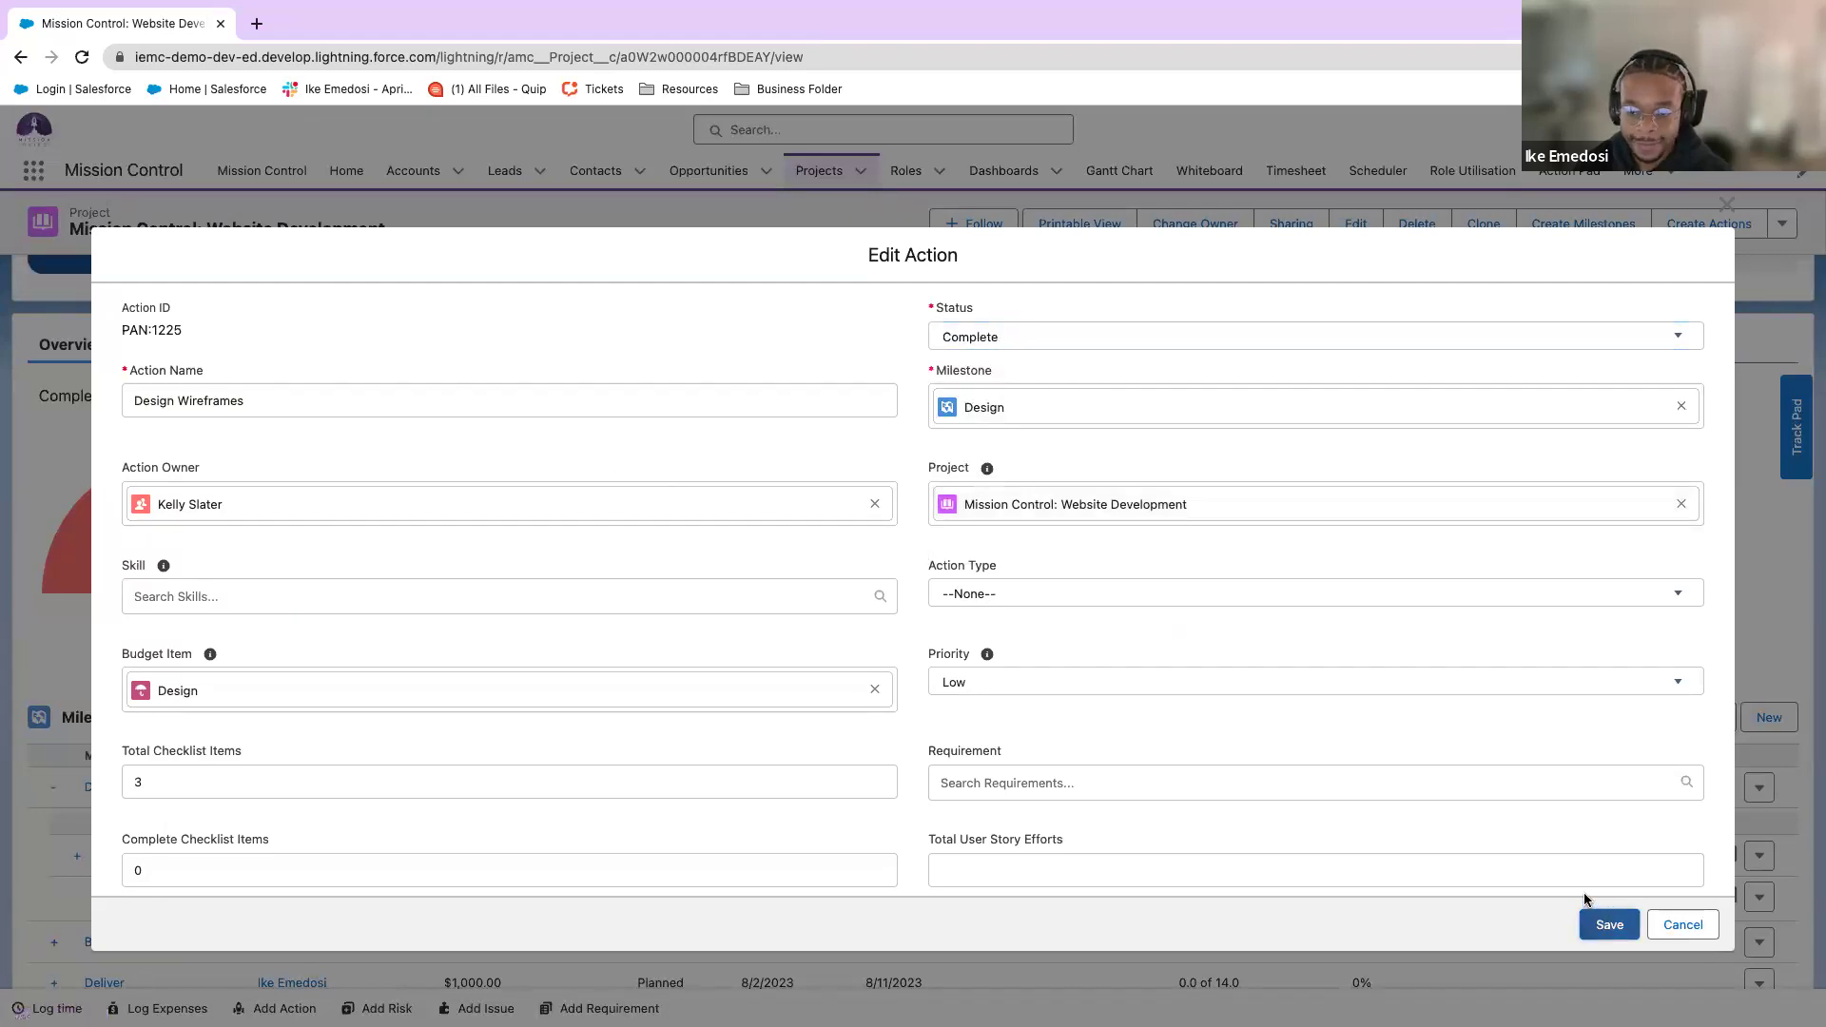
pyautogui.click(1608, 922)
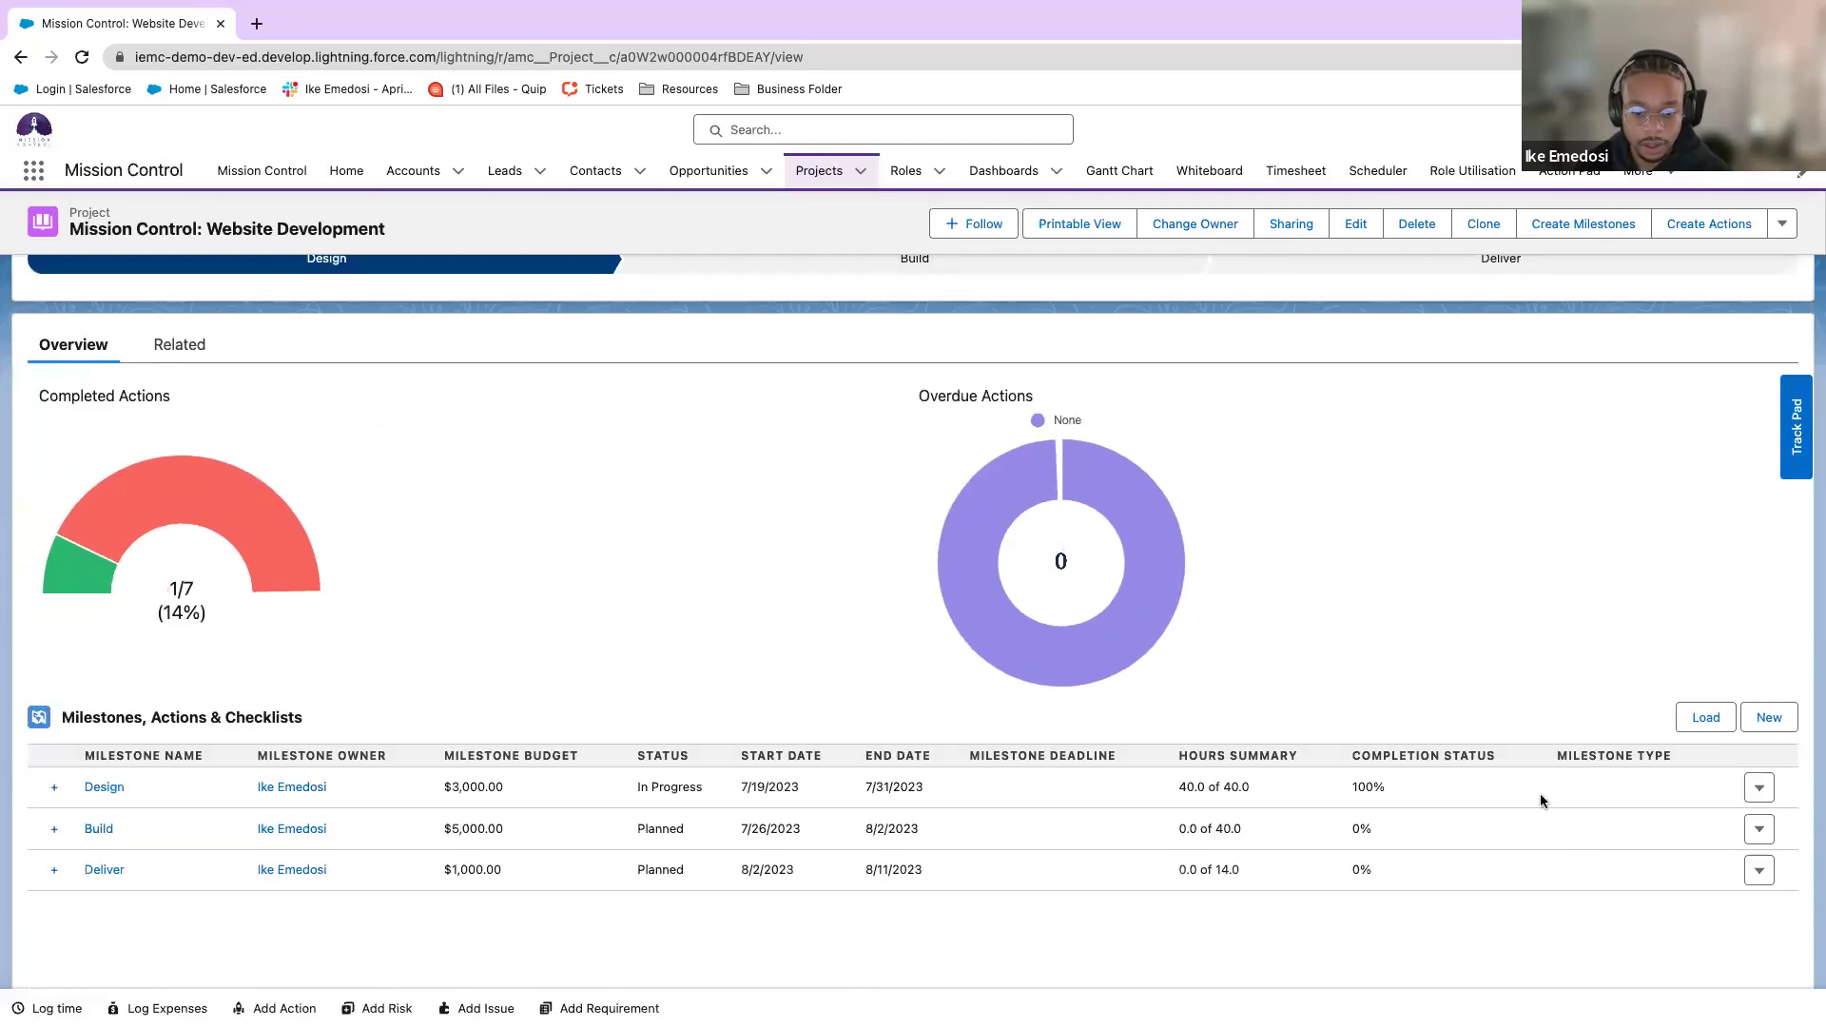
# Set the Design UI action in the Design milestone to status Complete and save it.
pyautogui.click(54, 786)
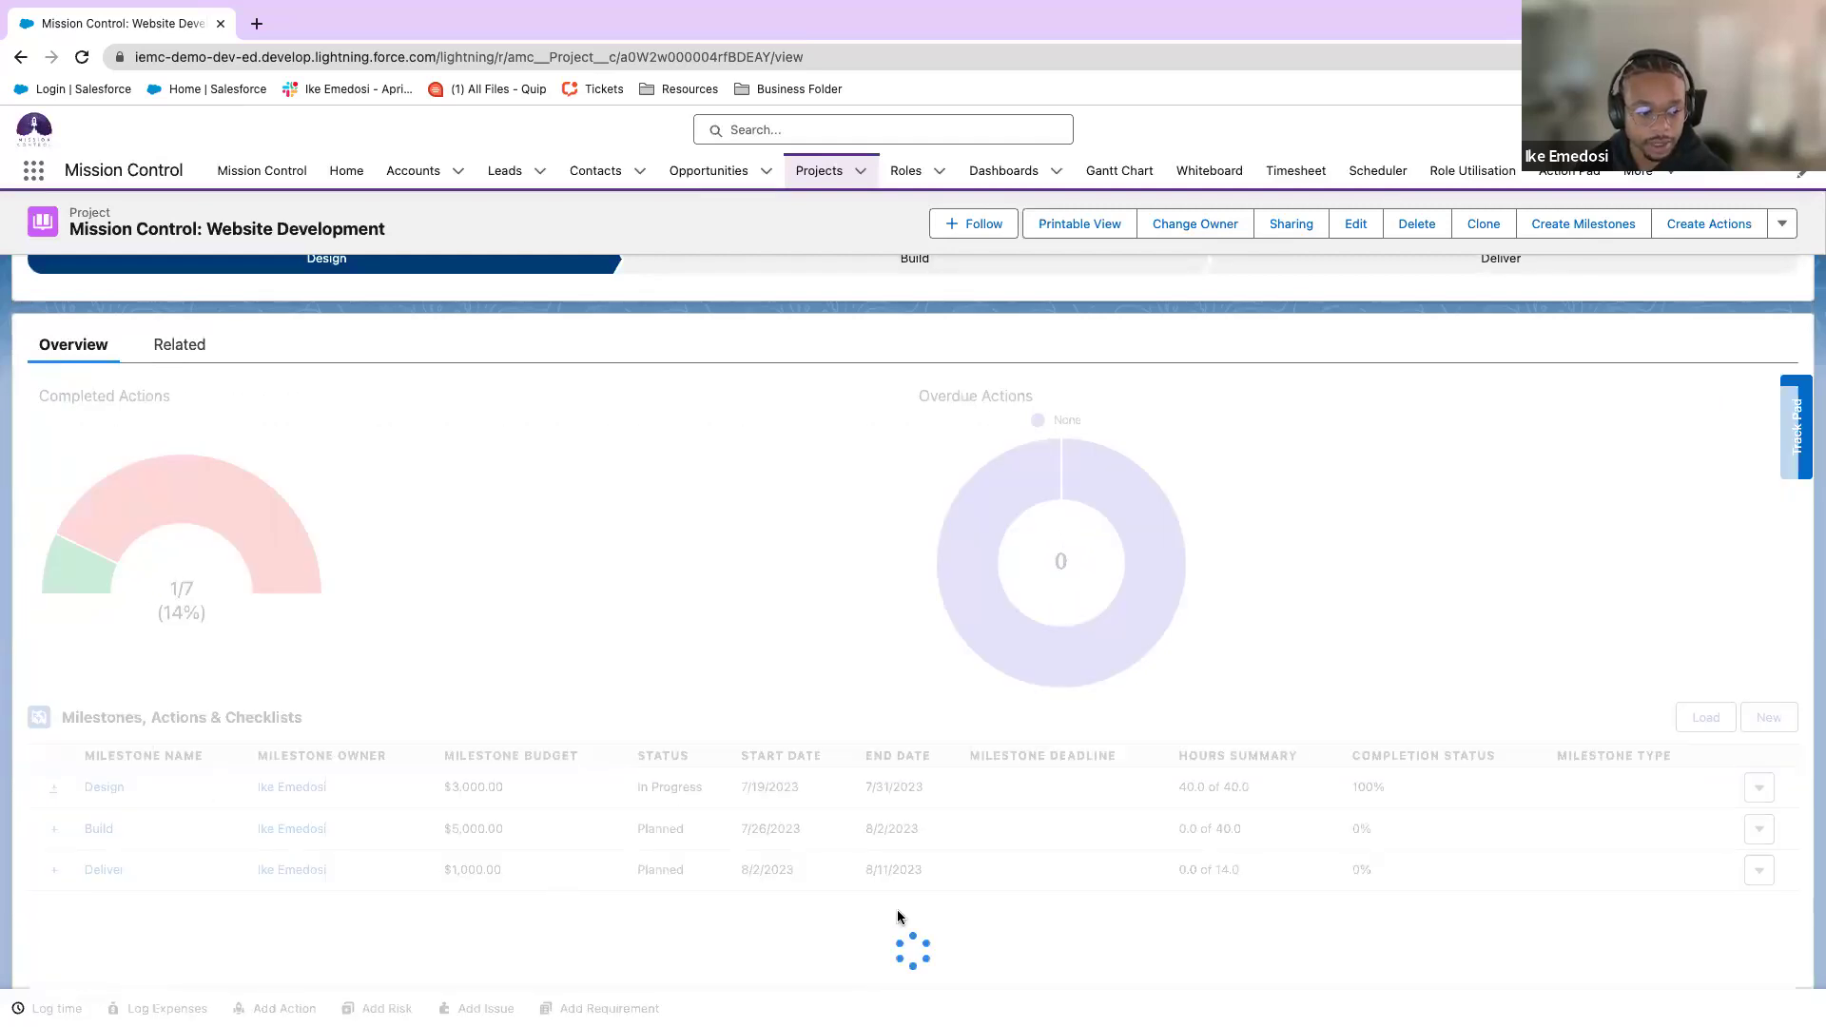
pyautogui.click(1759, 898)
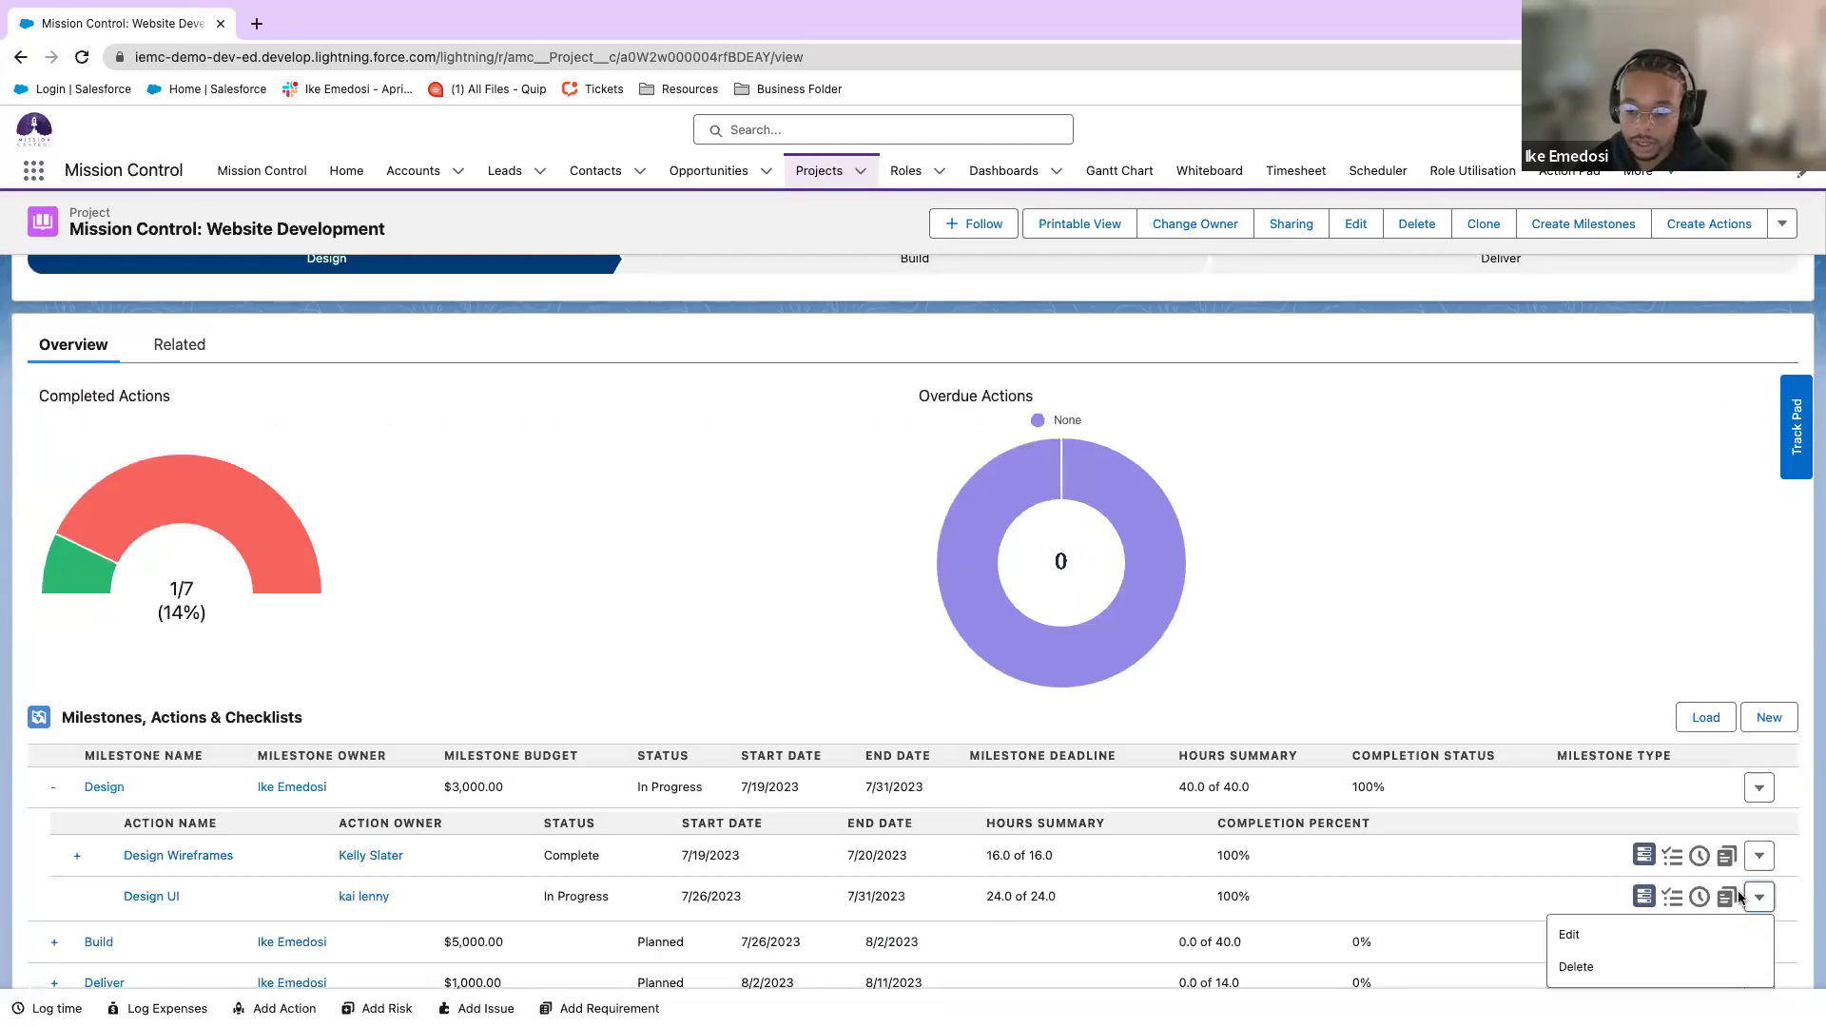
pyautogui.click(1570, 934)
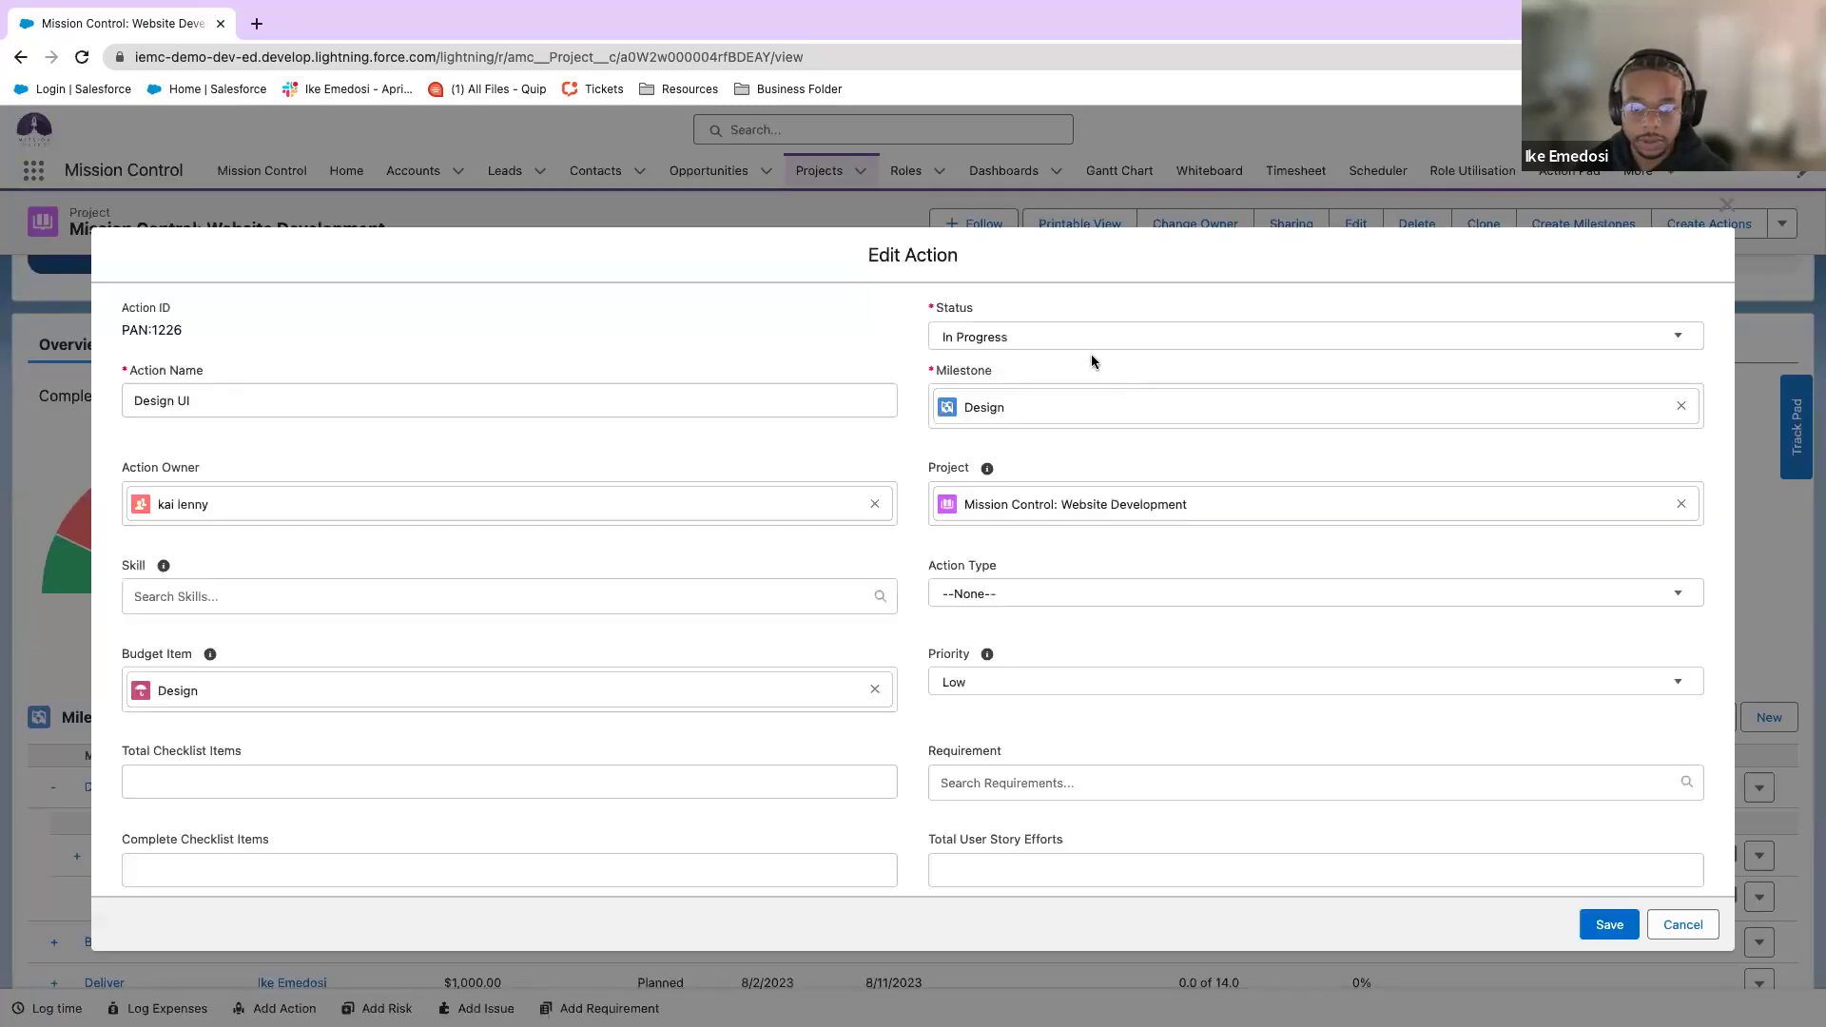
pyautogui.click(1092, 343)
pyautogui.click(1032, 505)
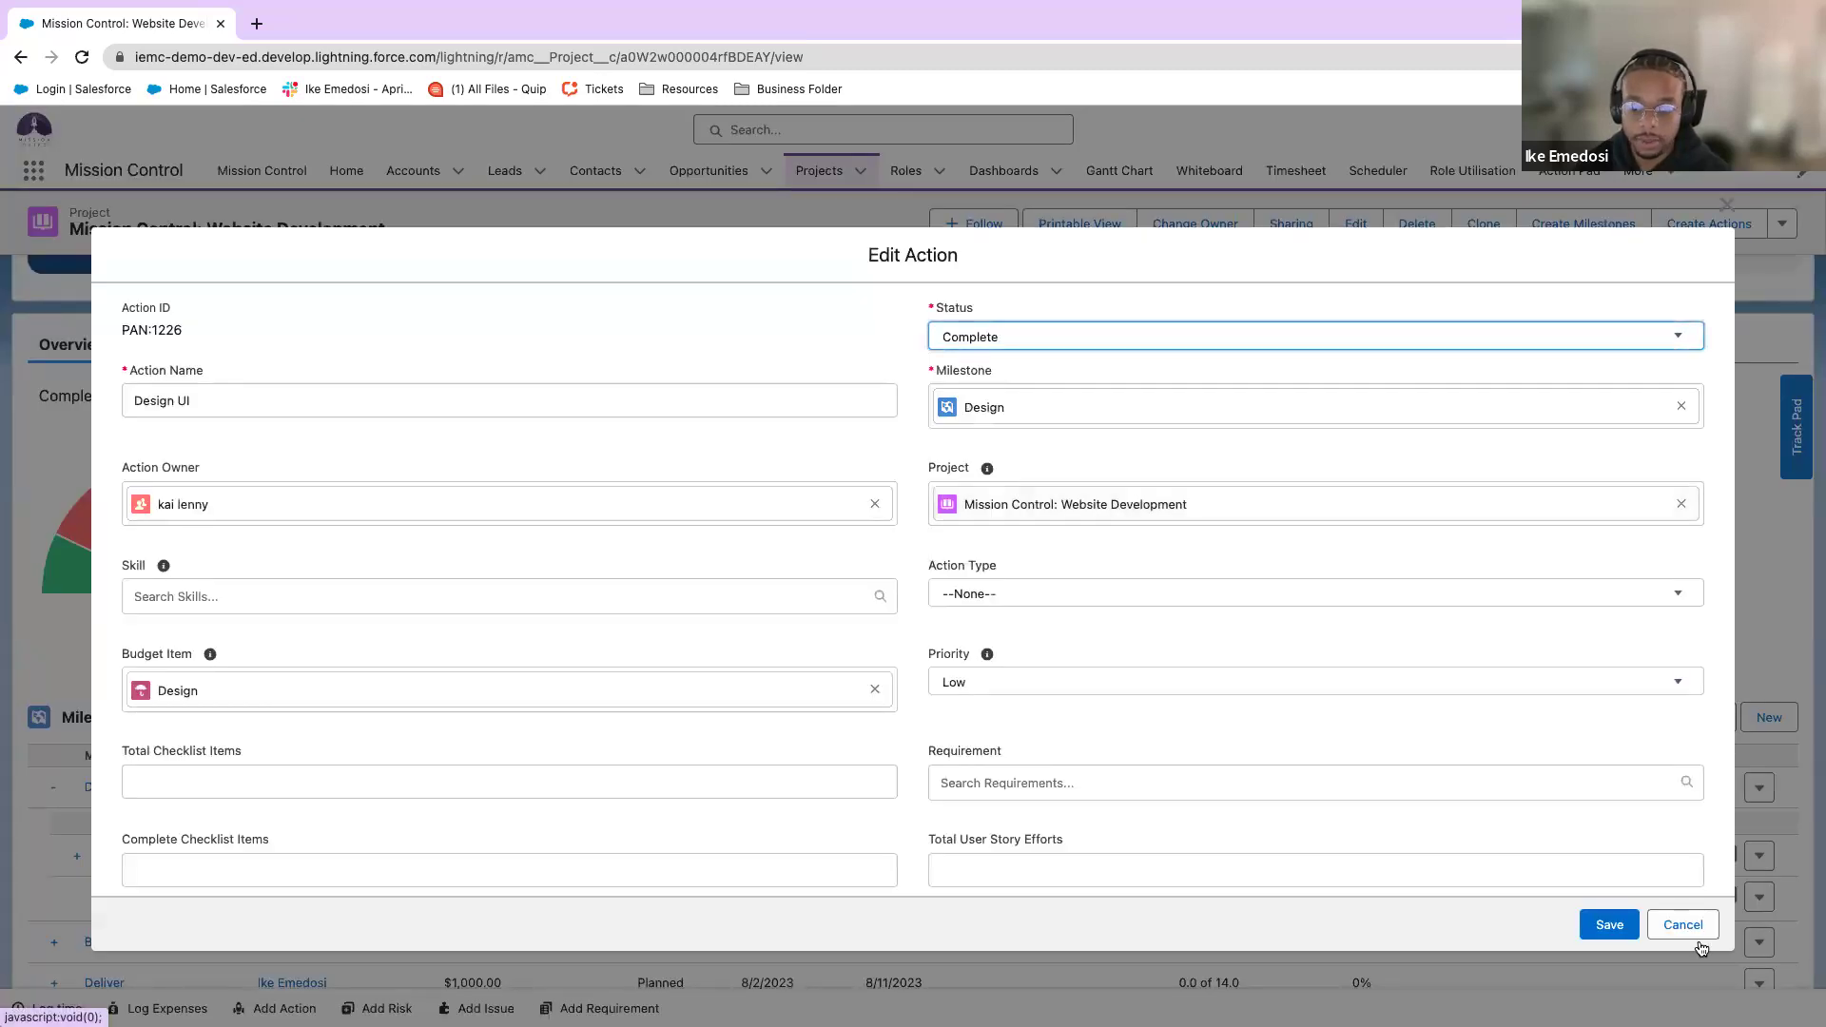
pyautogui.click(1611, 936)
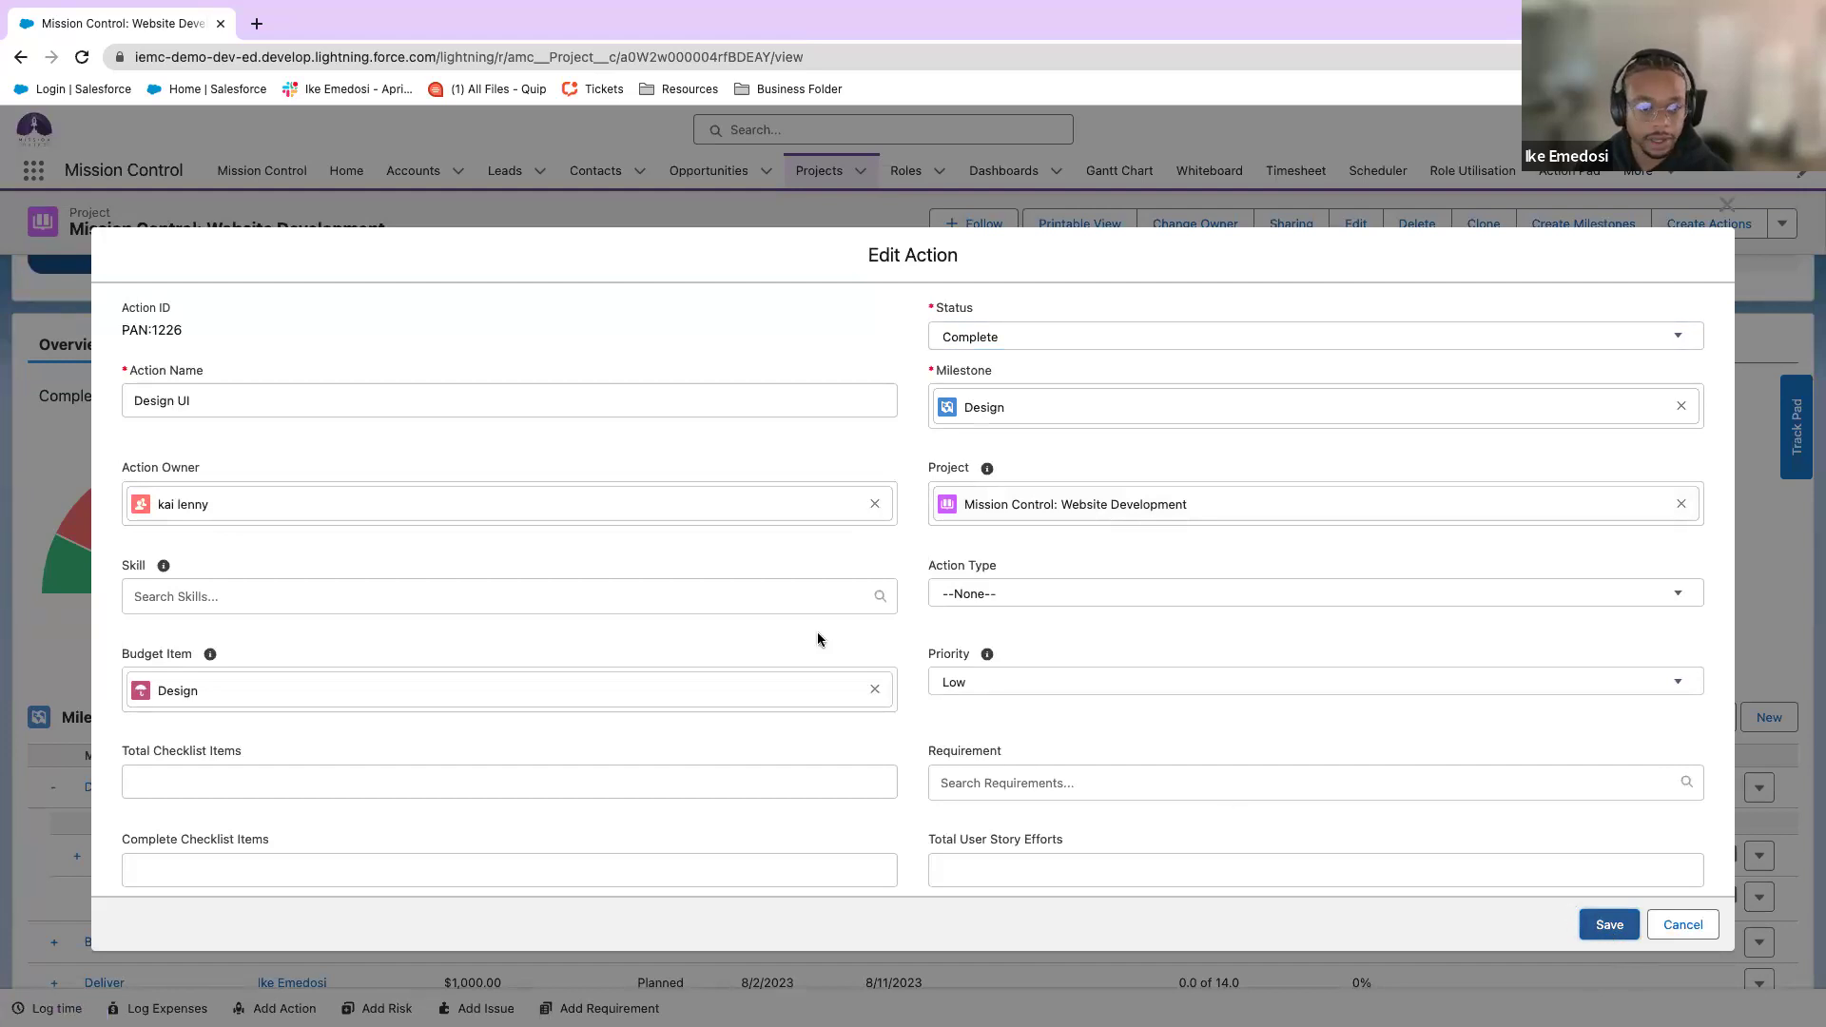
pyautogui.click(1604, 928)
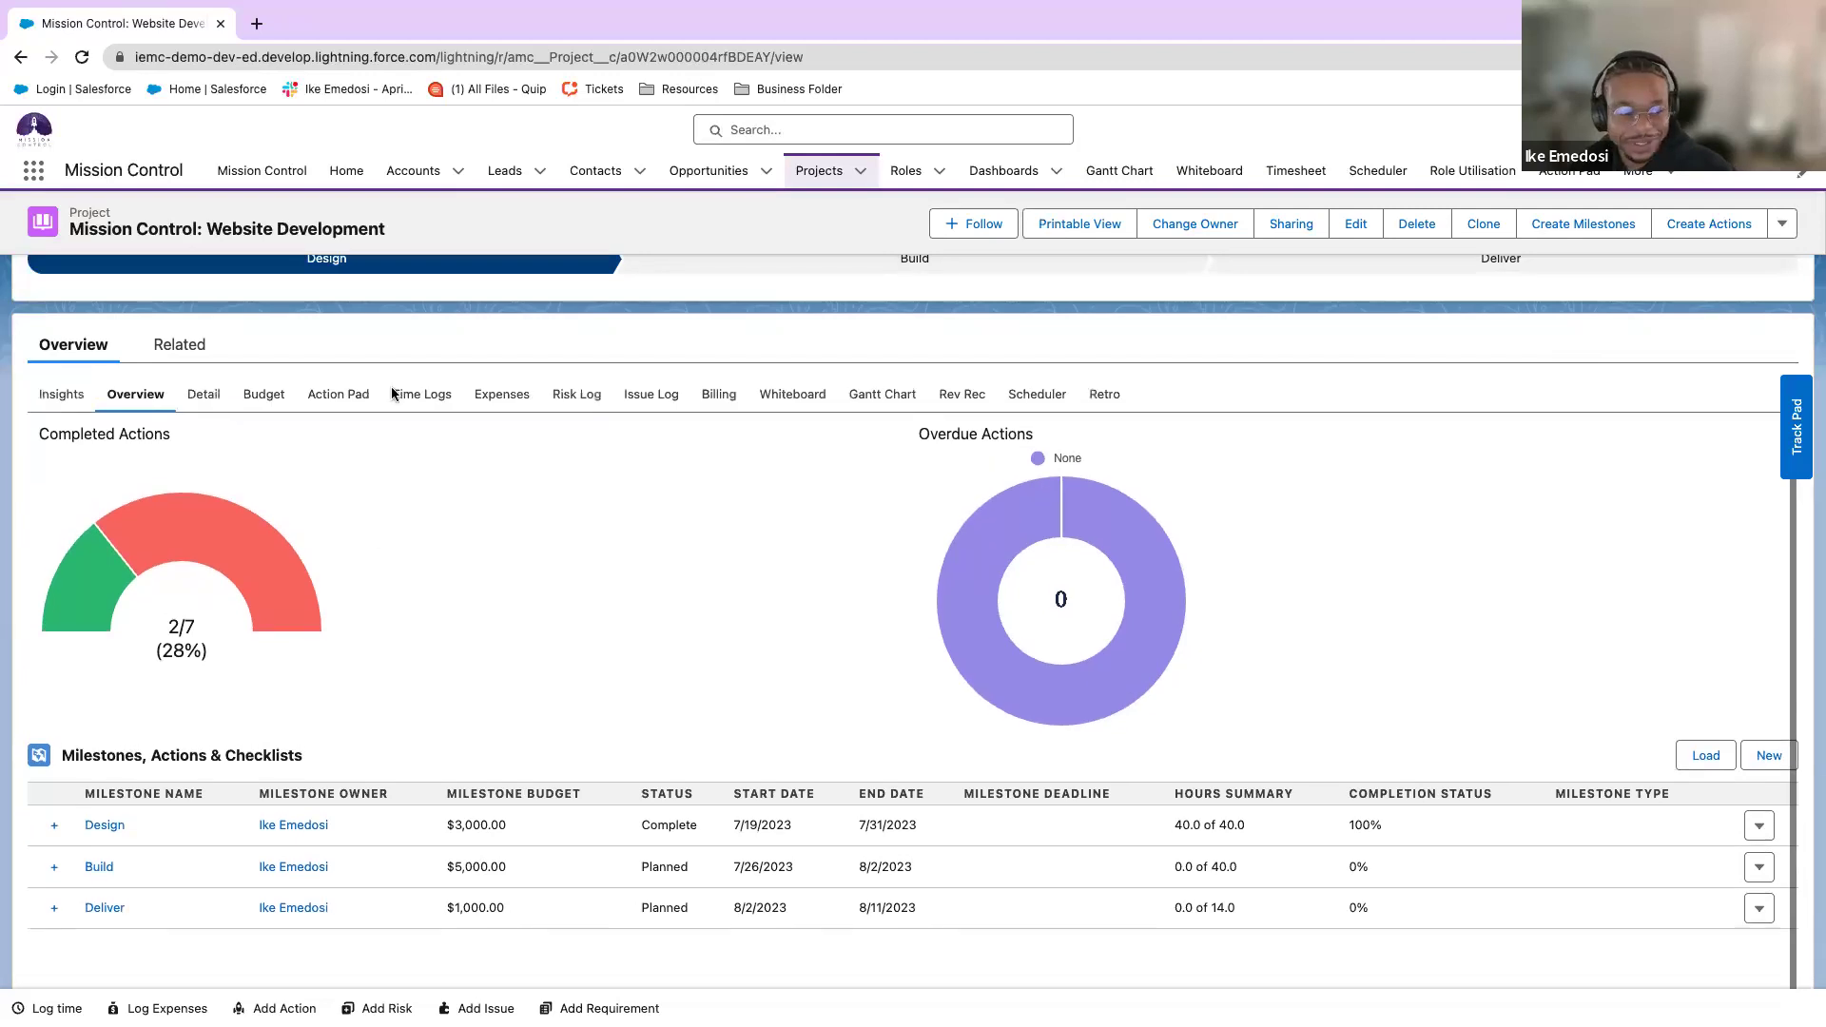
# Review the project's billing events and invoice summary.
pyautogui.click(712, 396)
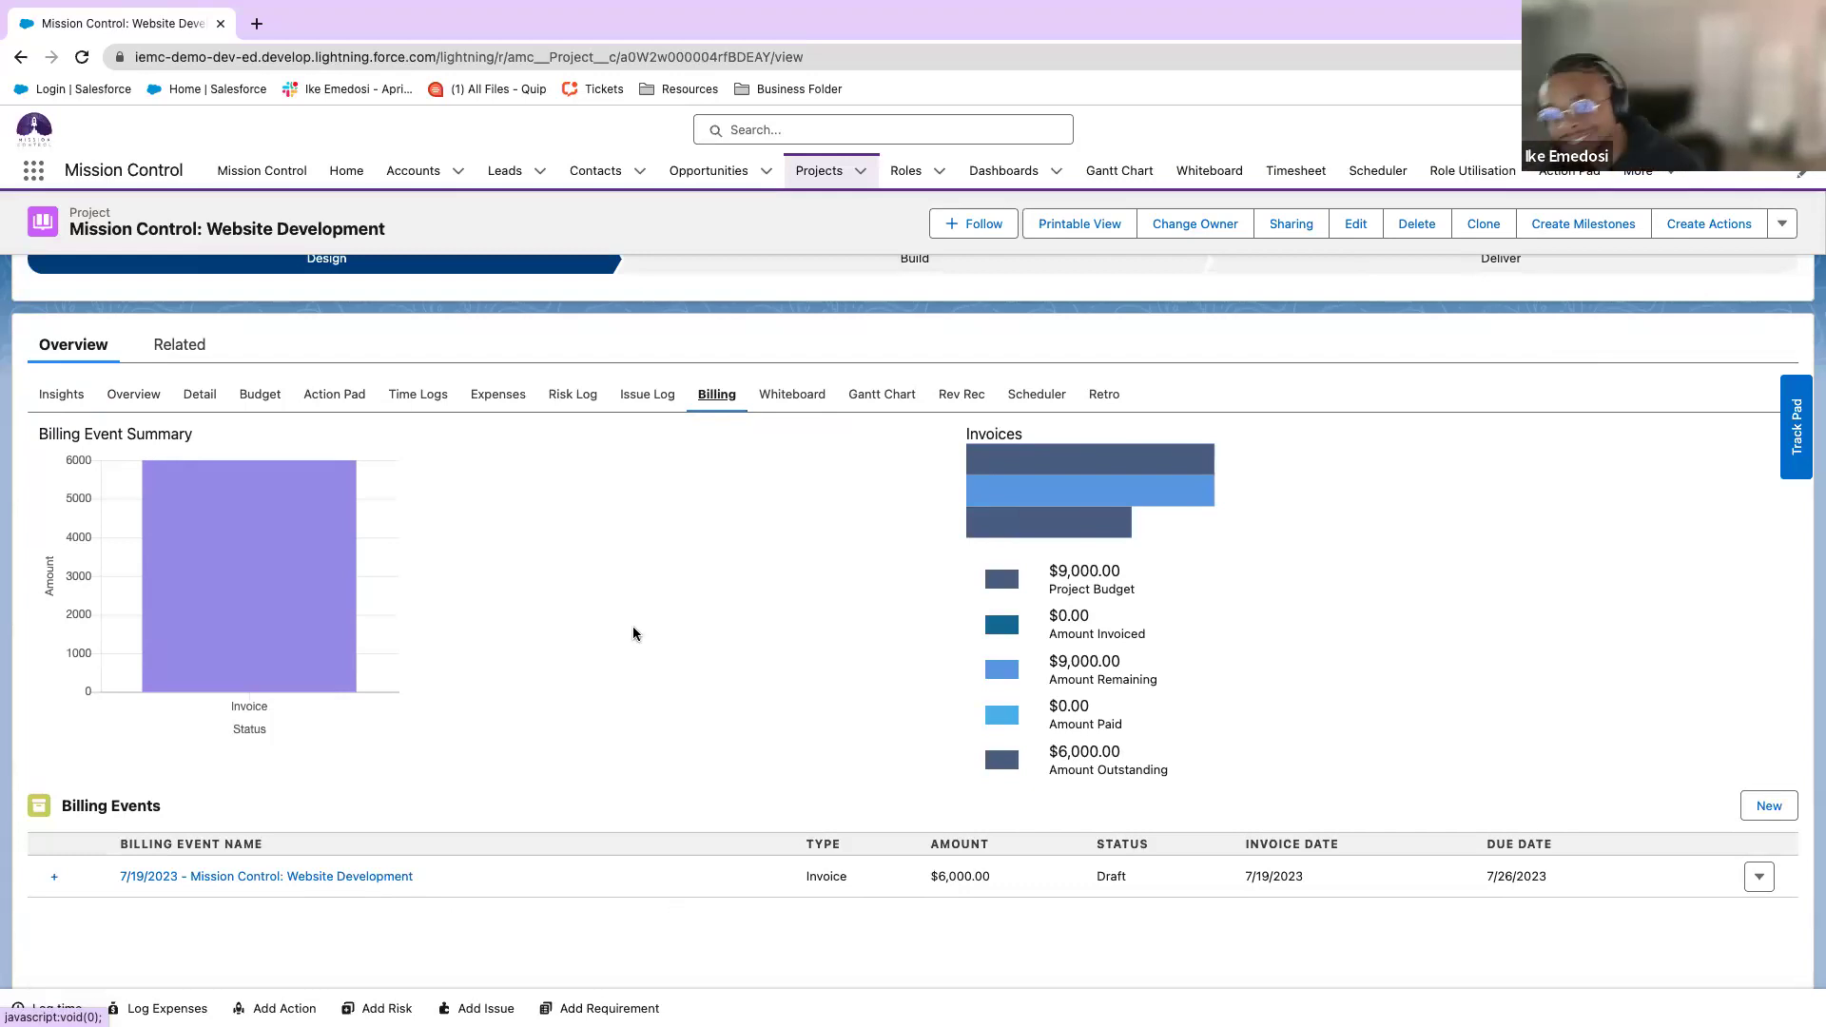
pyautogui.scroll(1, 656, 619)
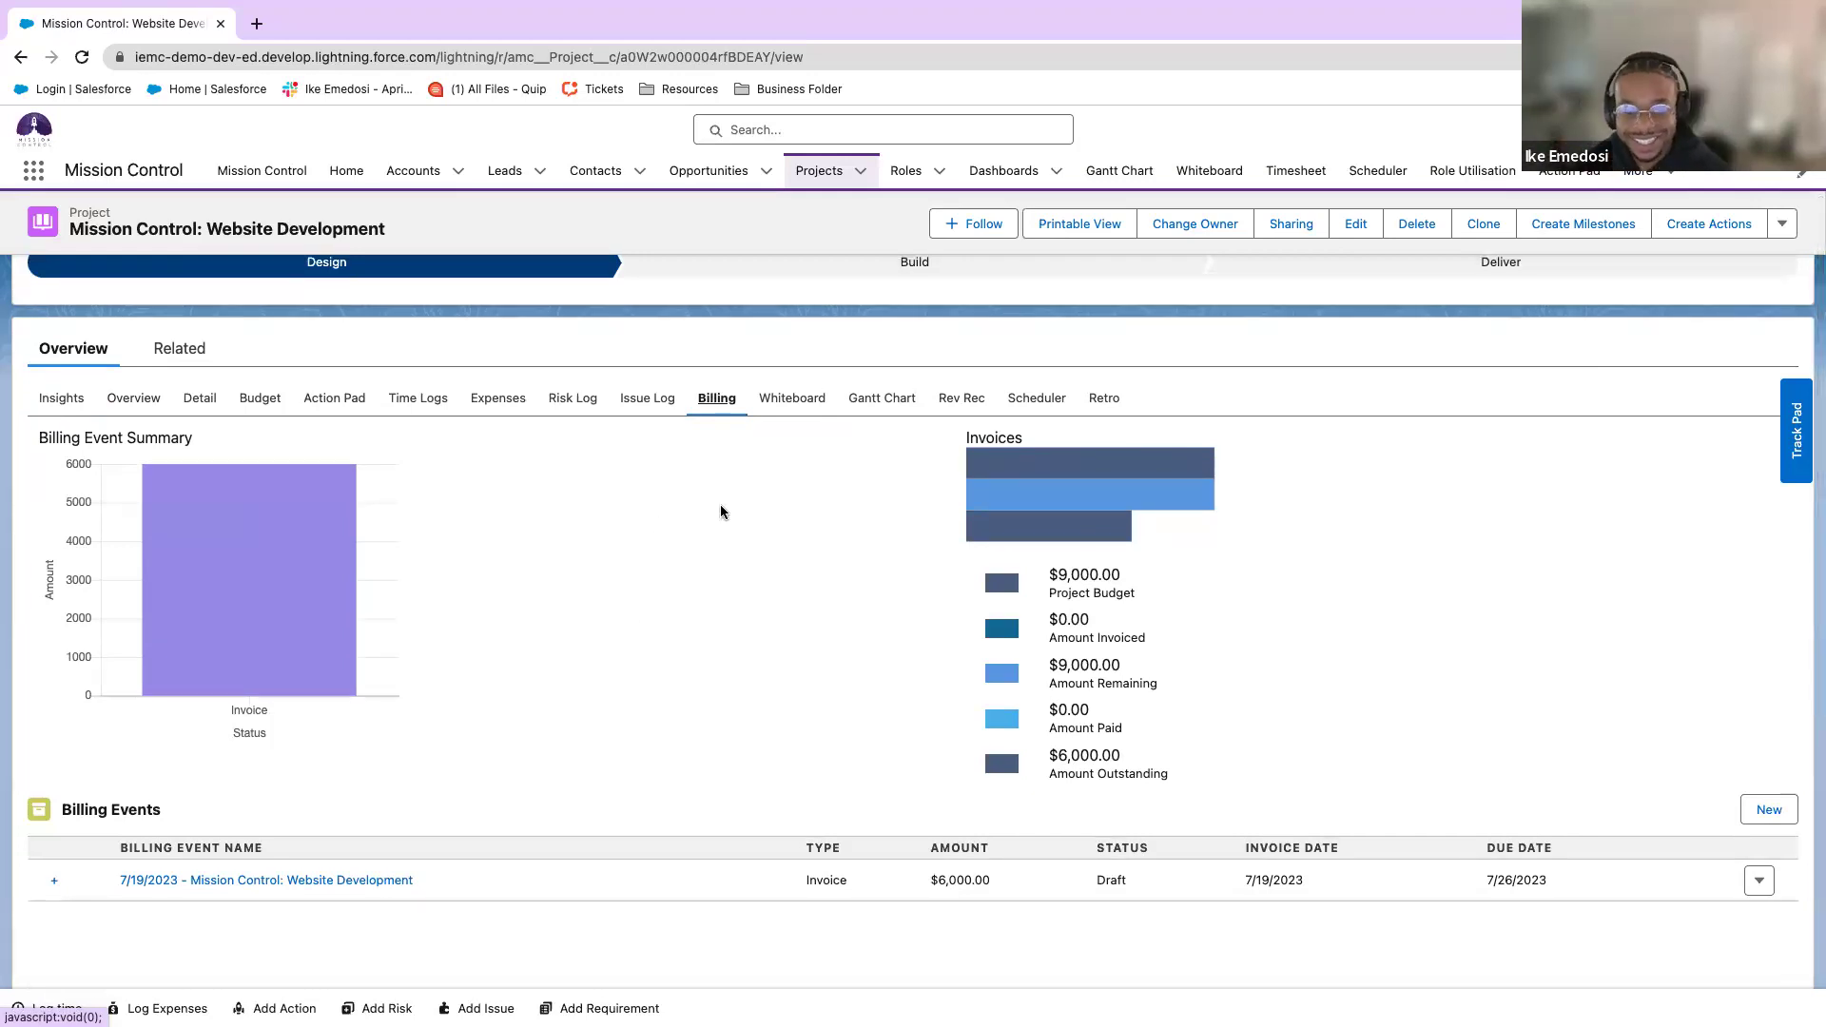
# Show the project's Gantt Chart and expand the Design, Build and Deliver milestones to examine their action schedules.
pyautogui.click(900, 405)
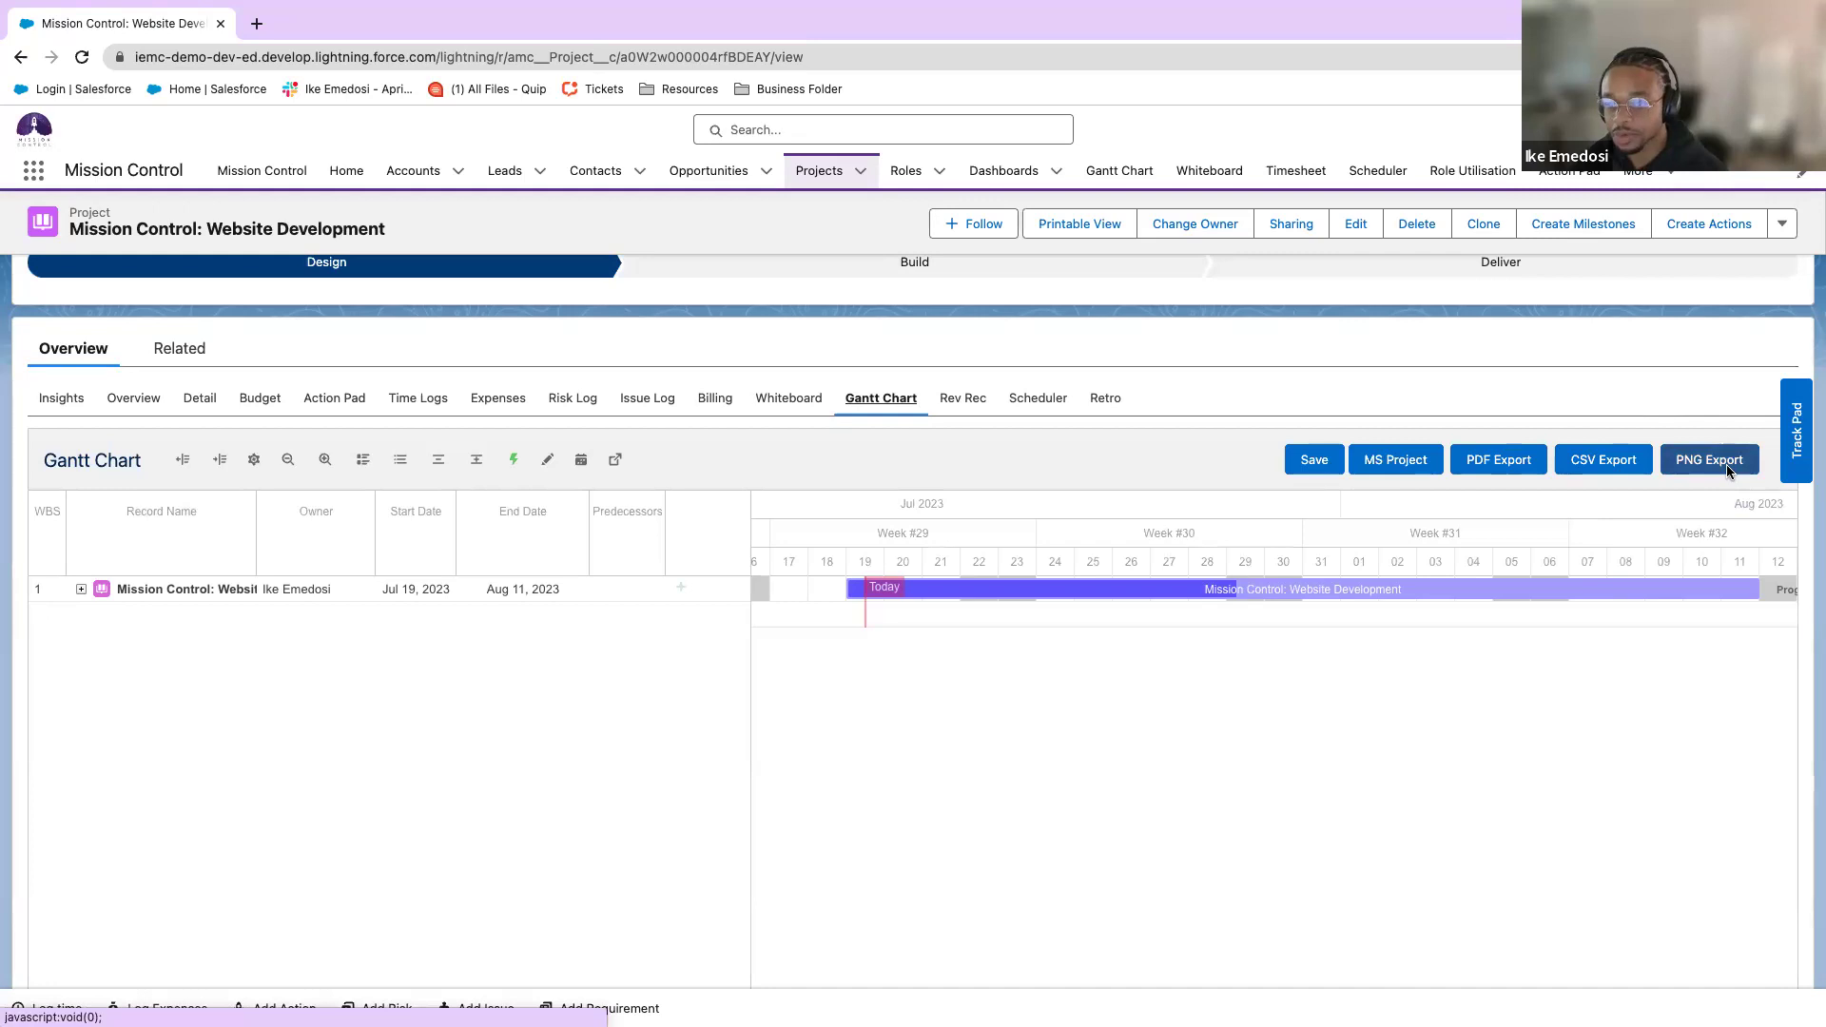
pyautogui.click(82, 589)
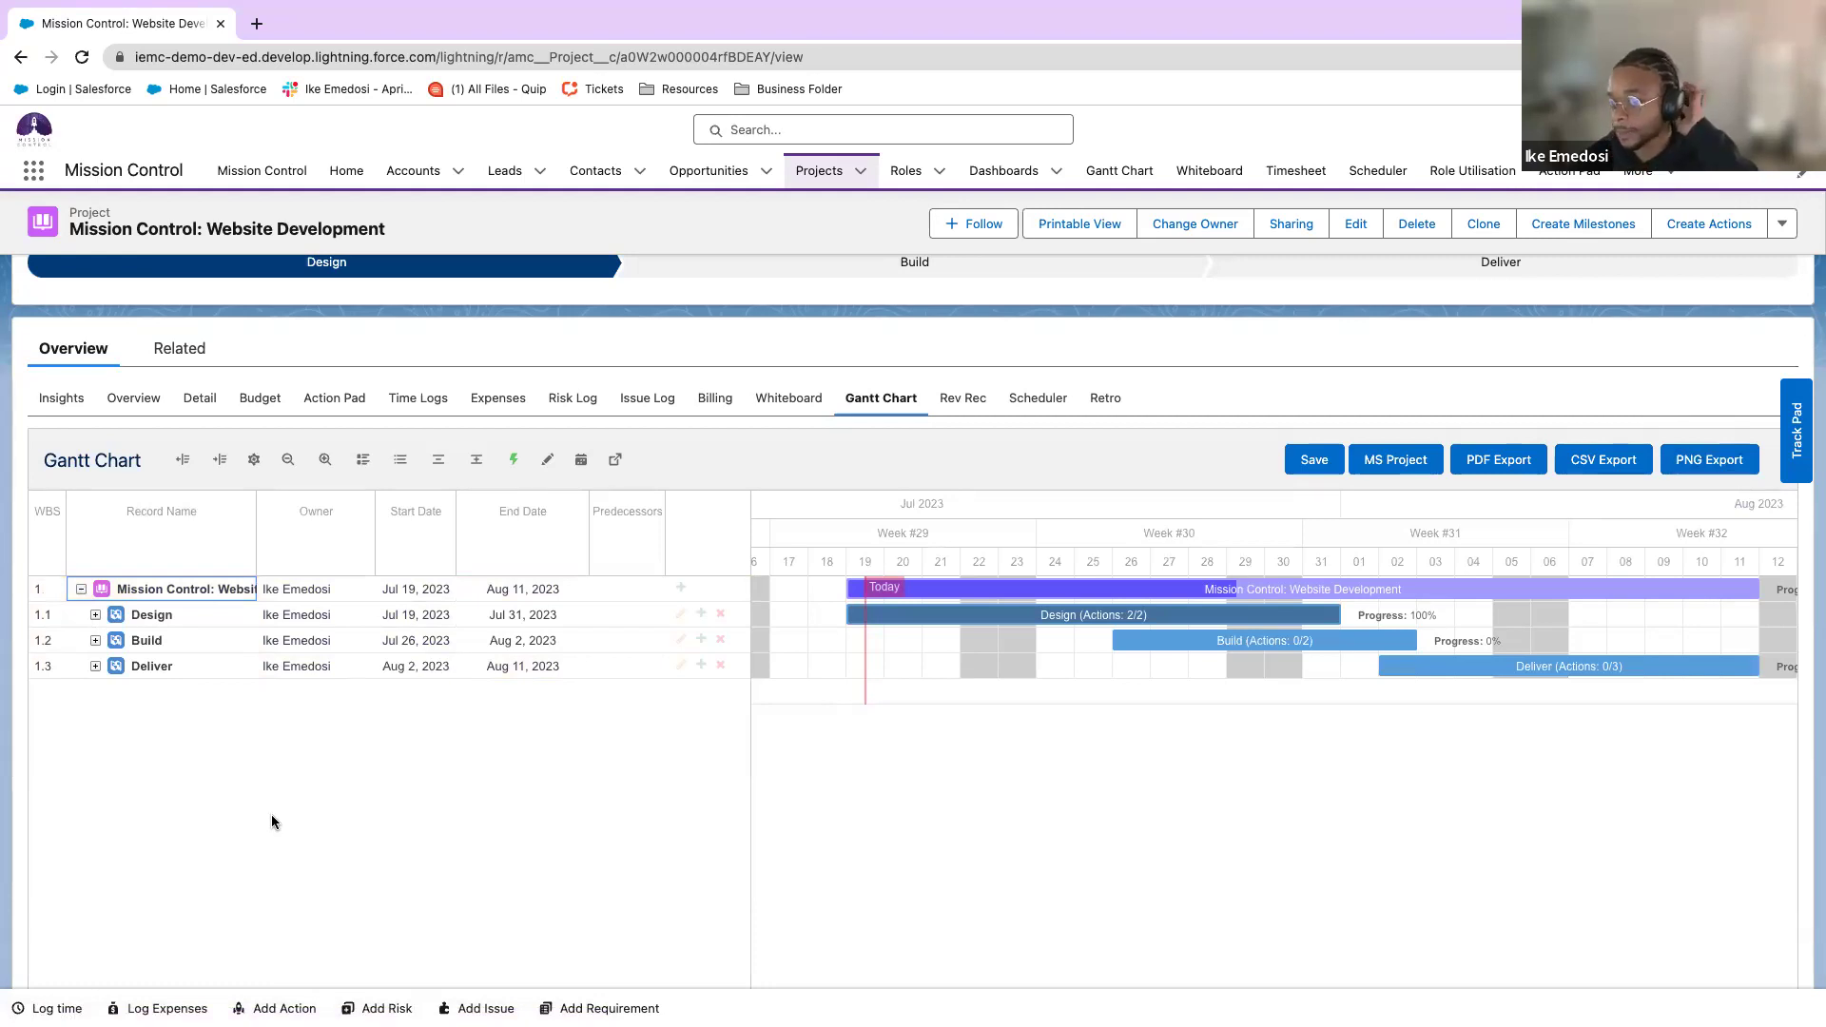
pyautogui.moveTo(1786, 670)
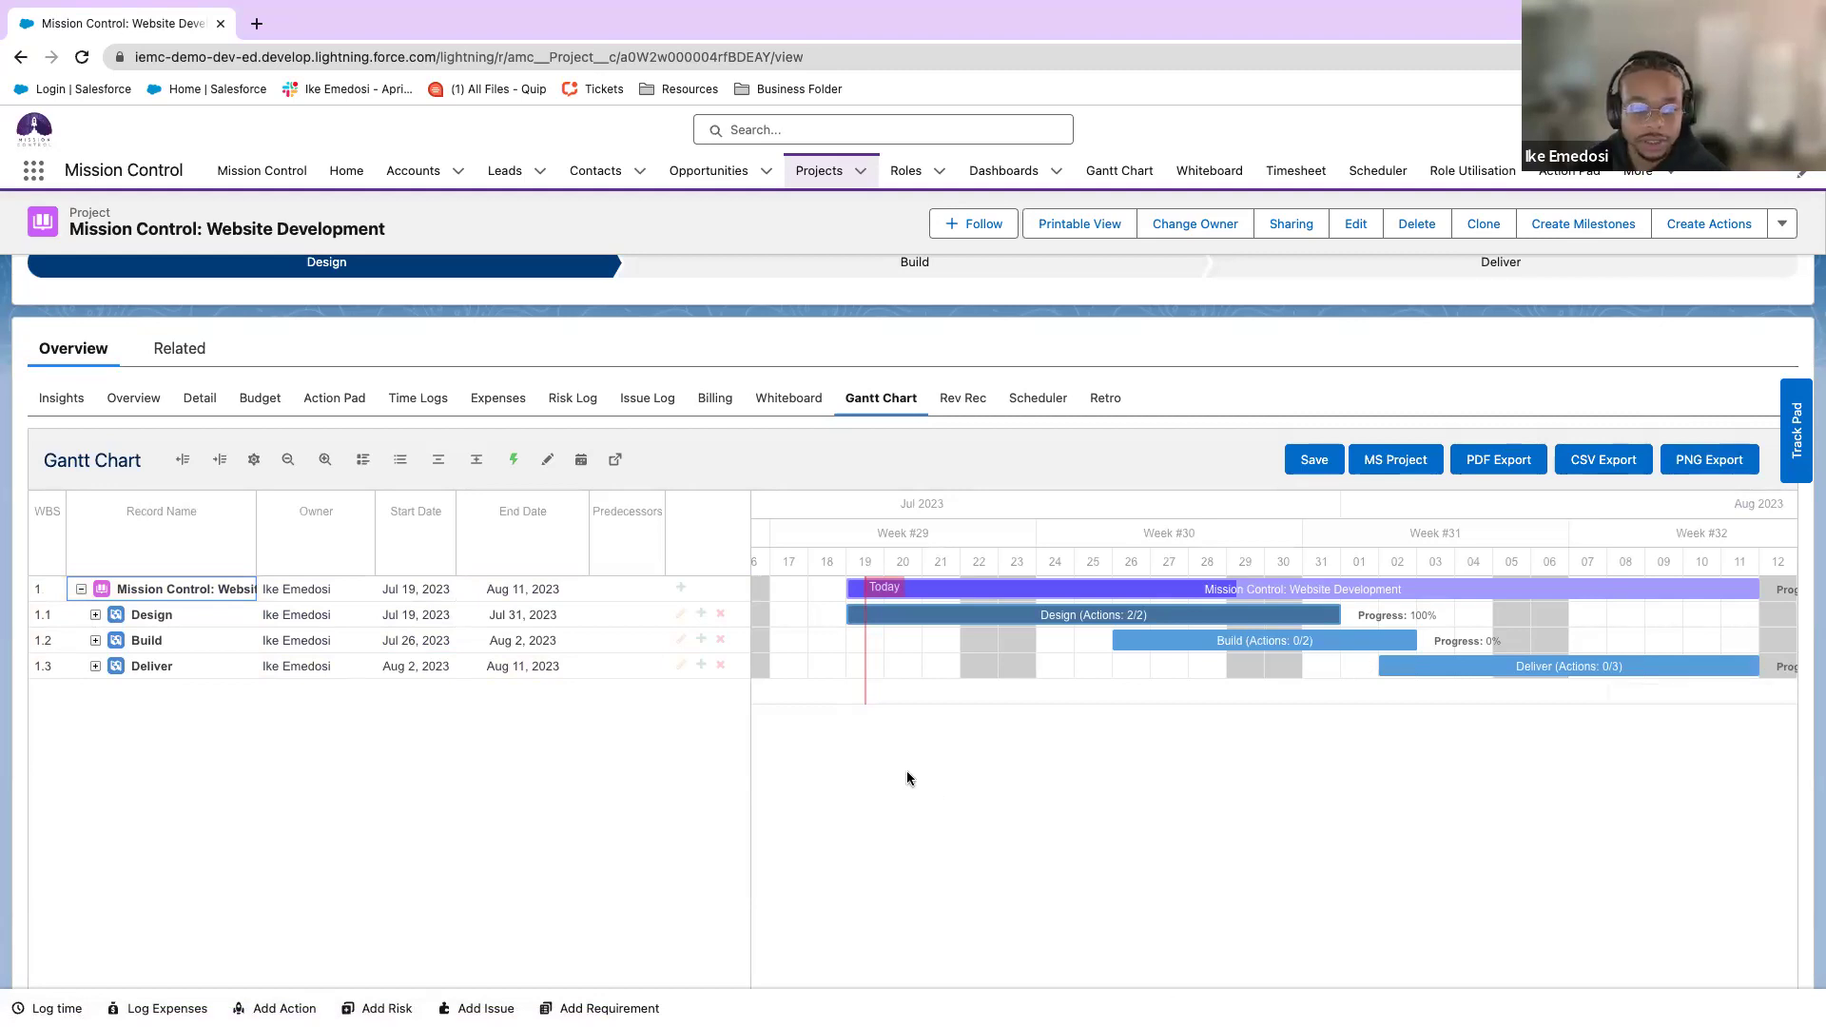
pyautogui.click(95, 615)
pyautogui.click(95, 692)
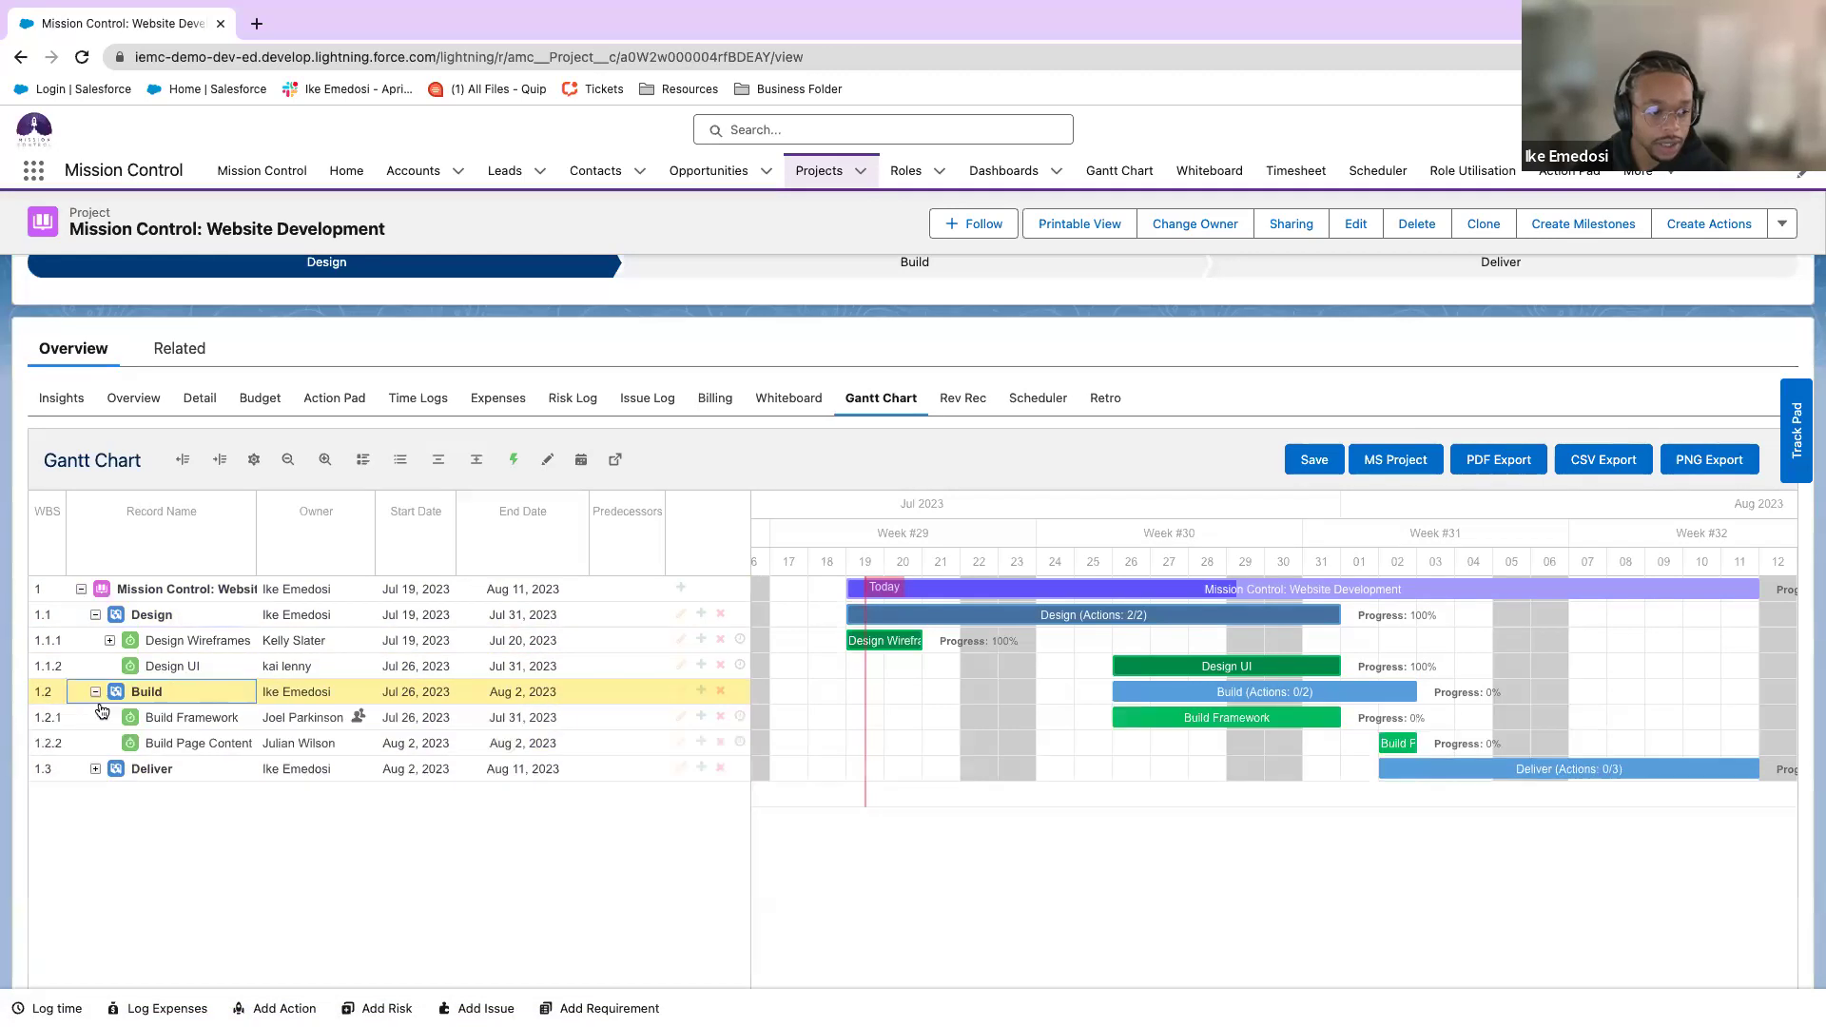
pyautogui.click(95, 769)
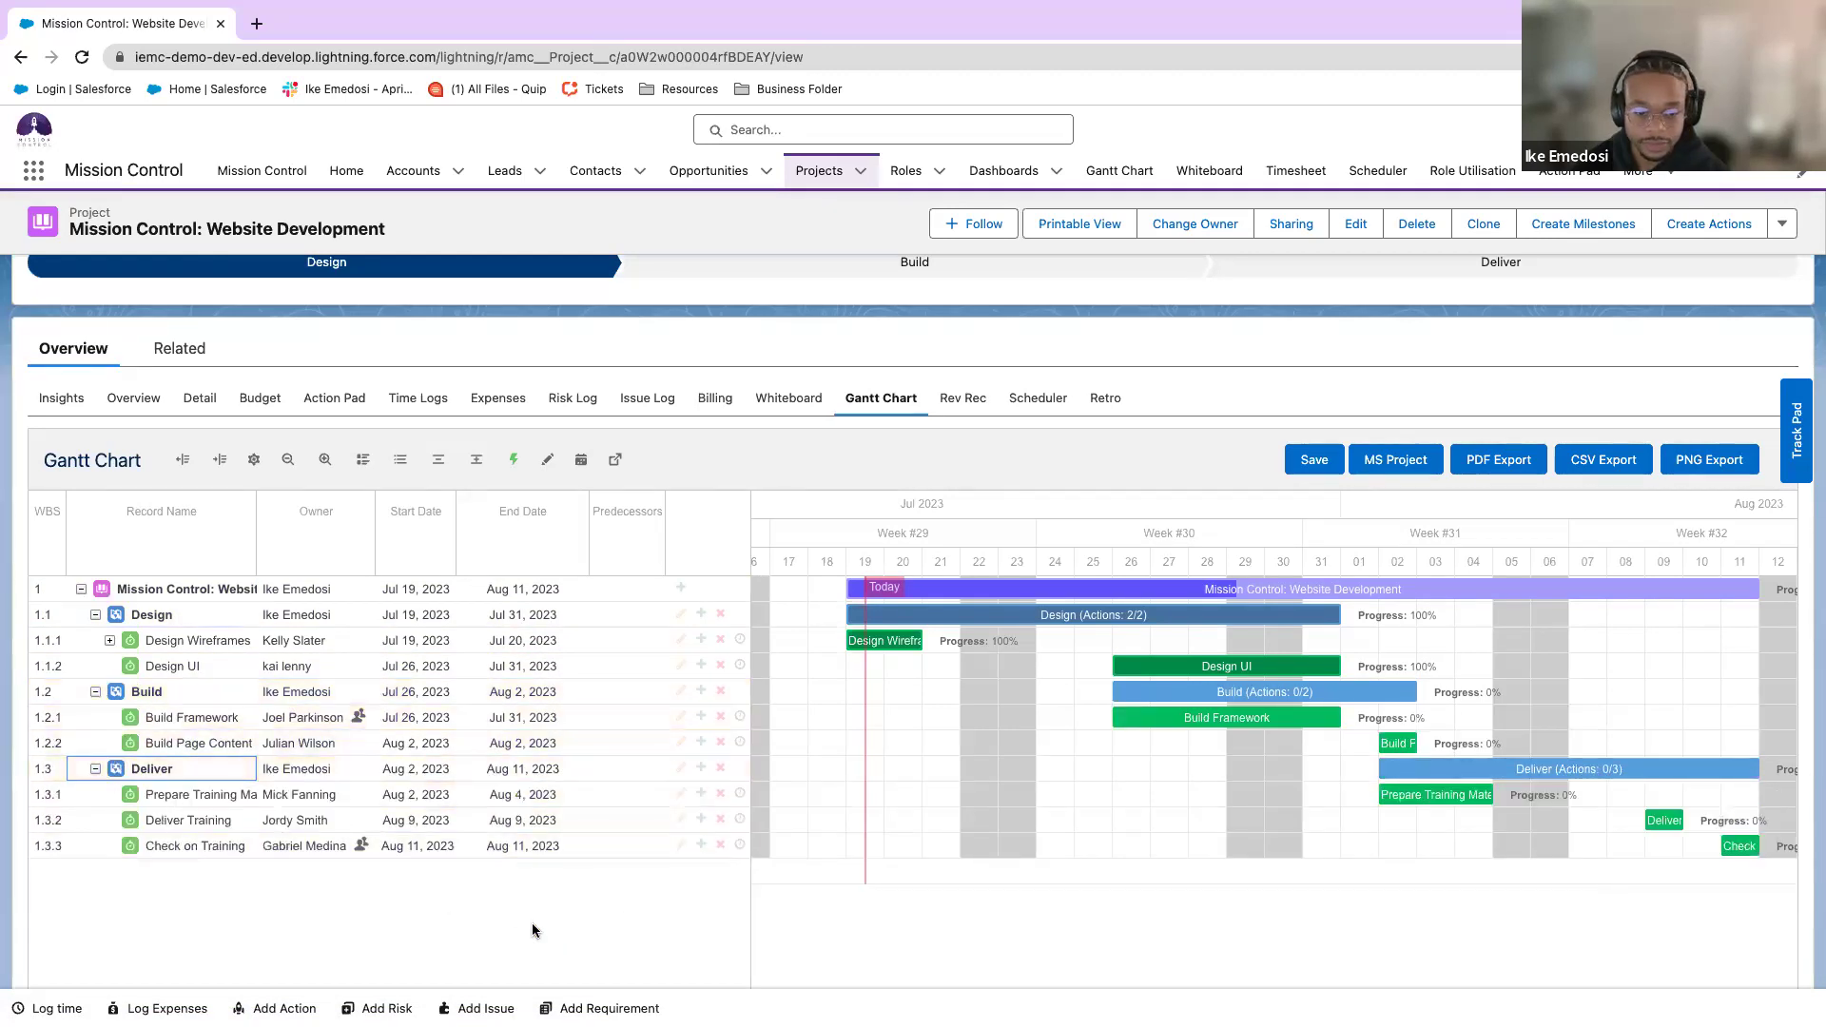
pyautogui.scroll(-1, 533, 922)
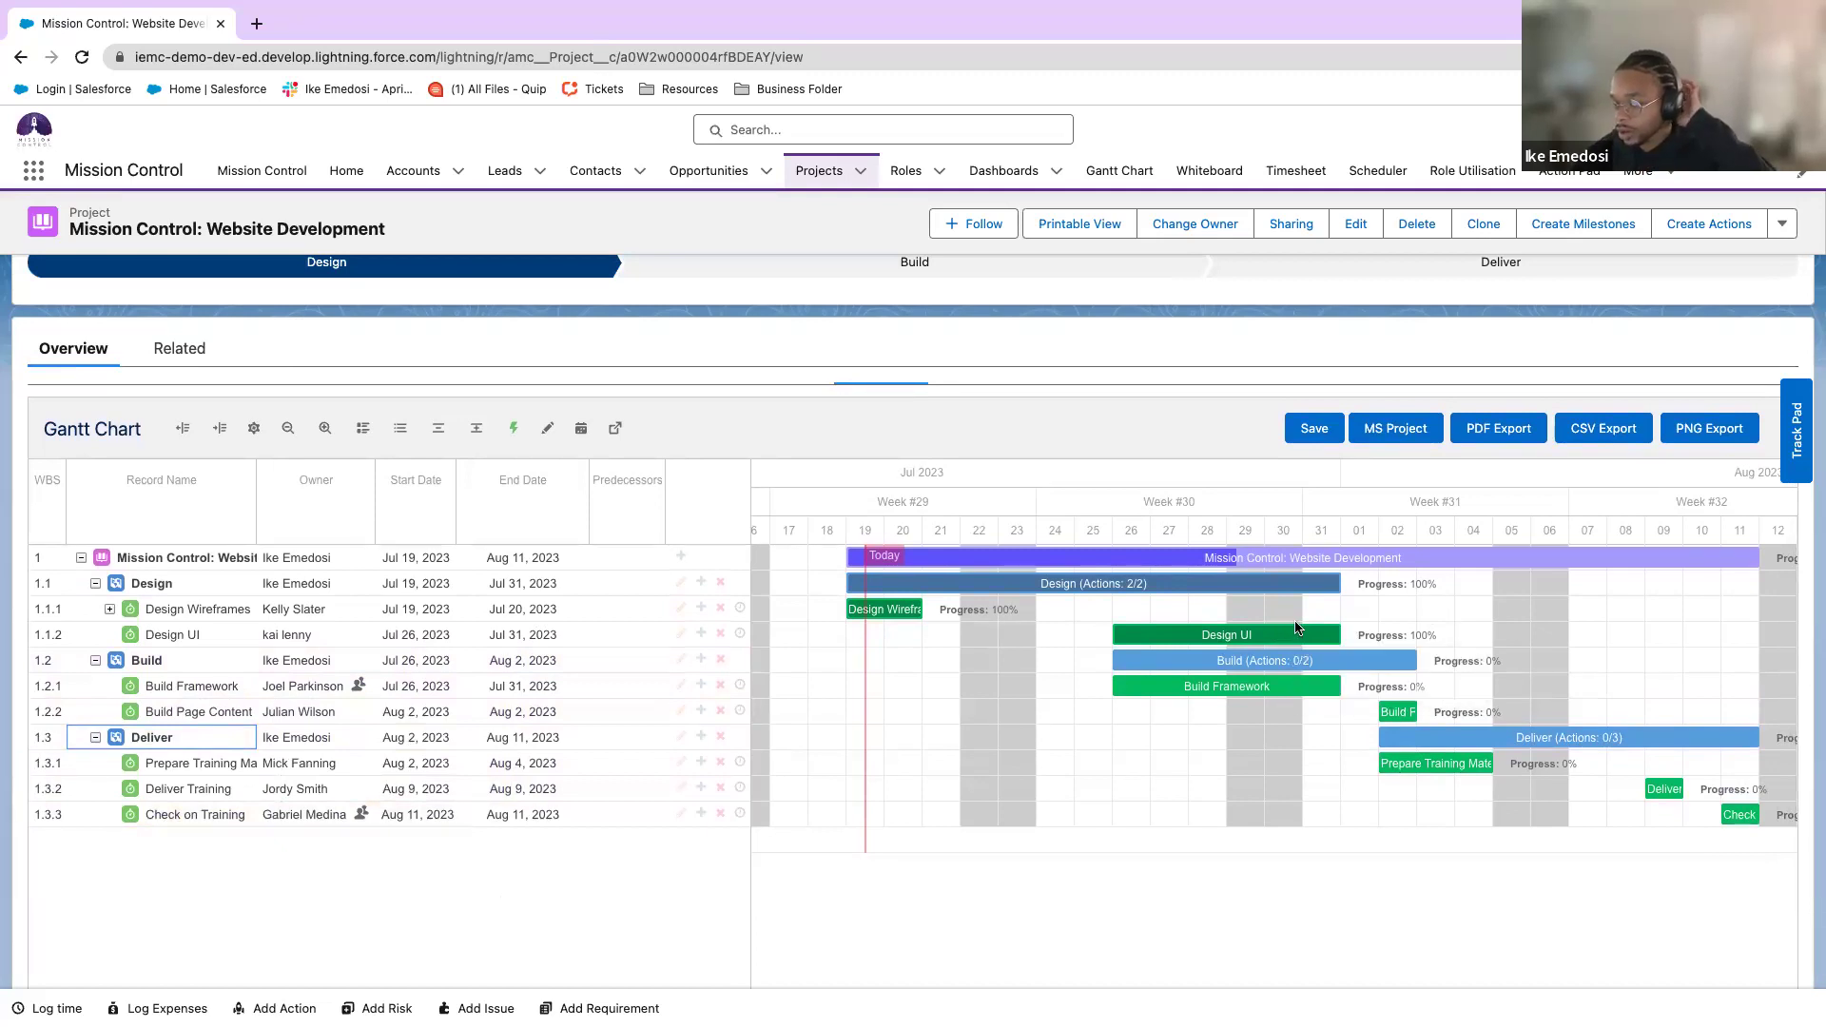
pyautogui.moveTo(1298, 627)
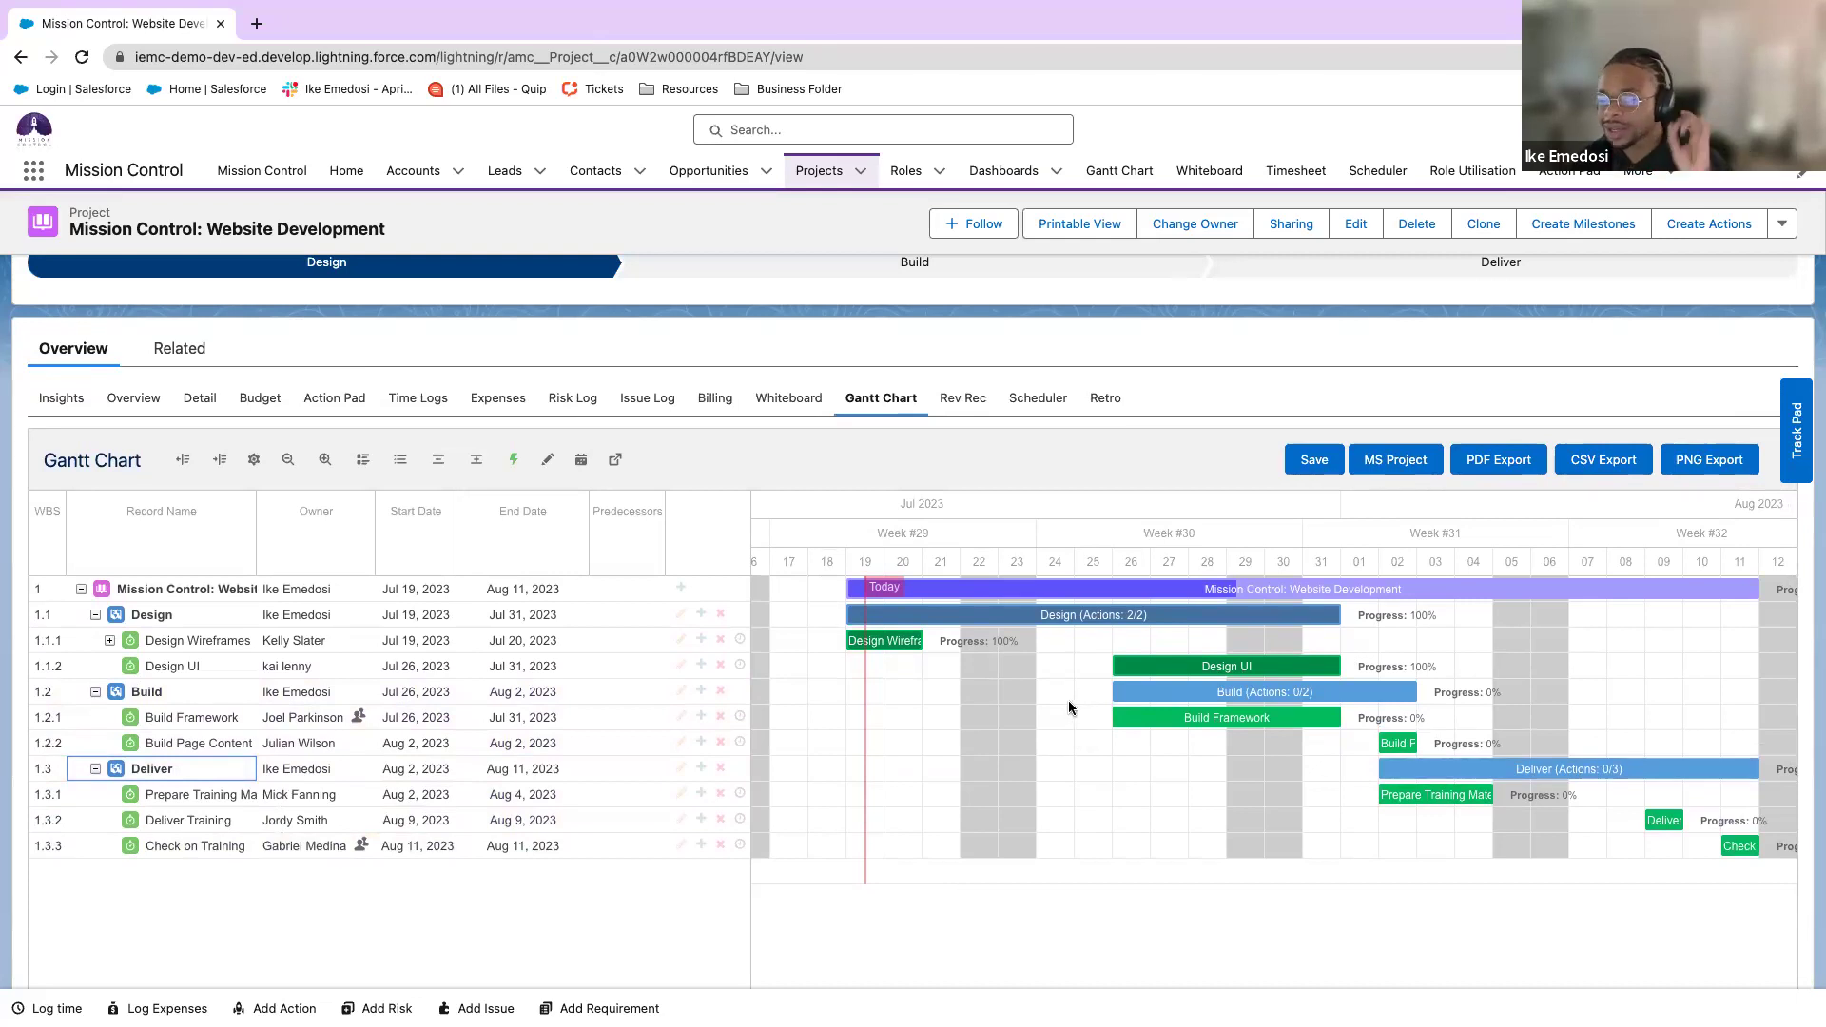
# Review the project's Risk Log summary charts and the details of the Timeline risk in the Build milestone.
pyautogui.click(567, 397)
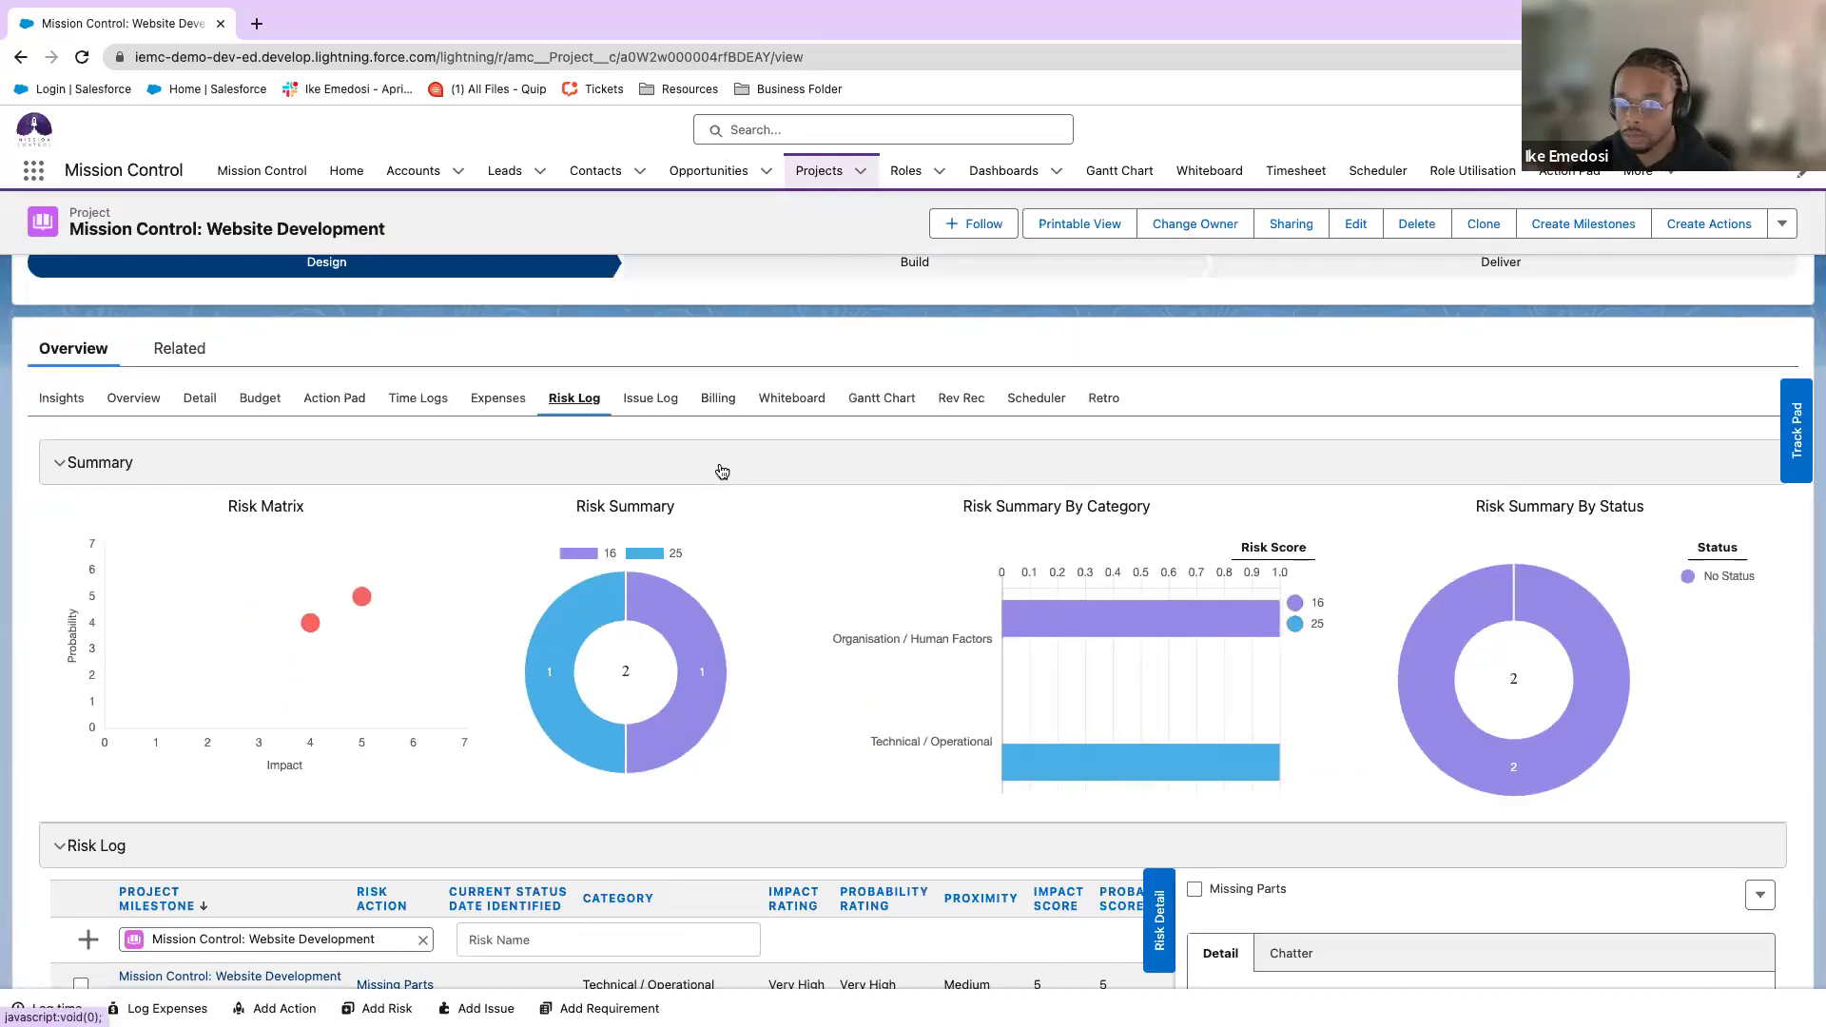
pyautogui.scroll(-1, 428, 582)
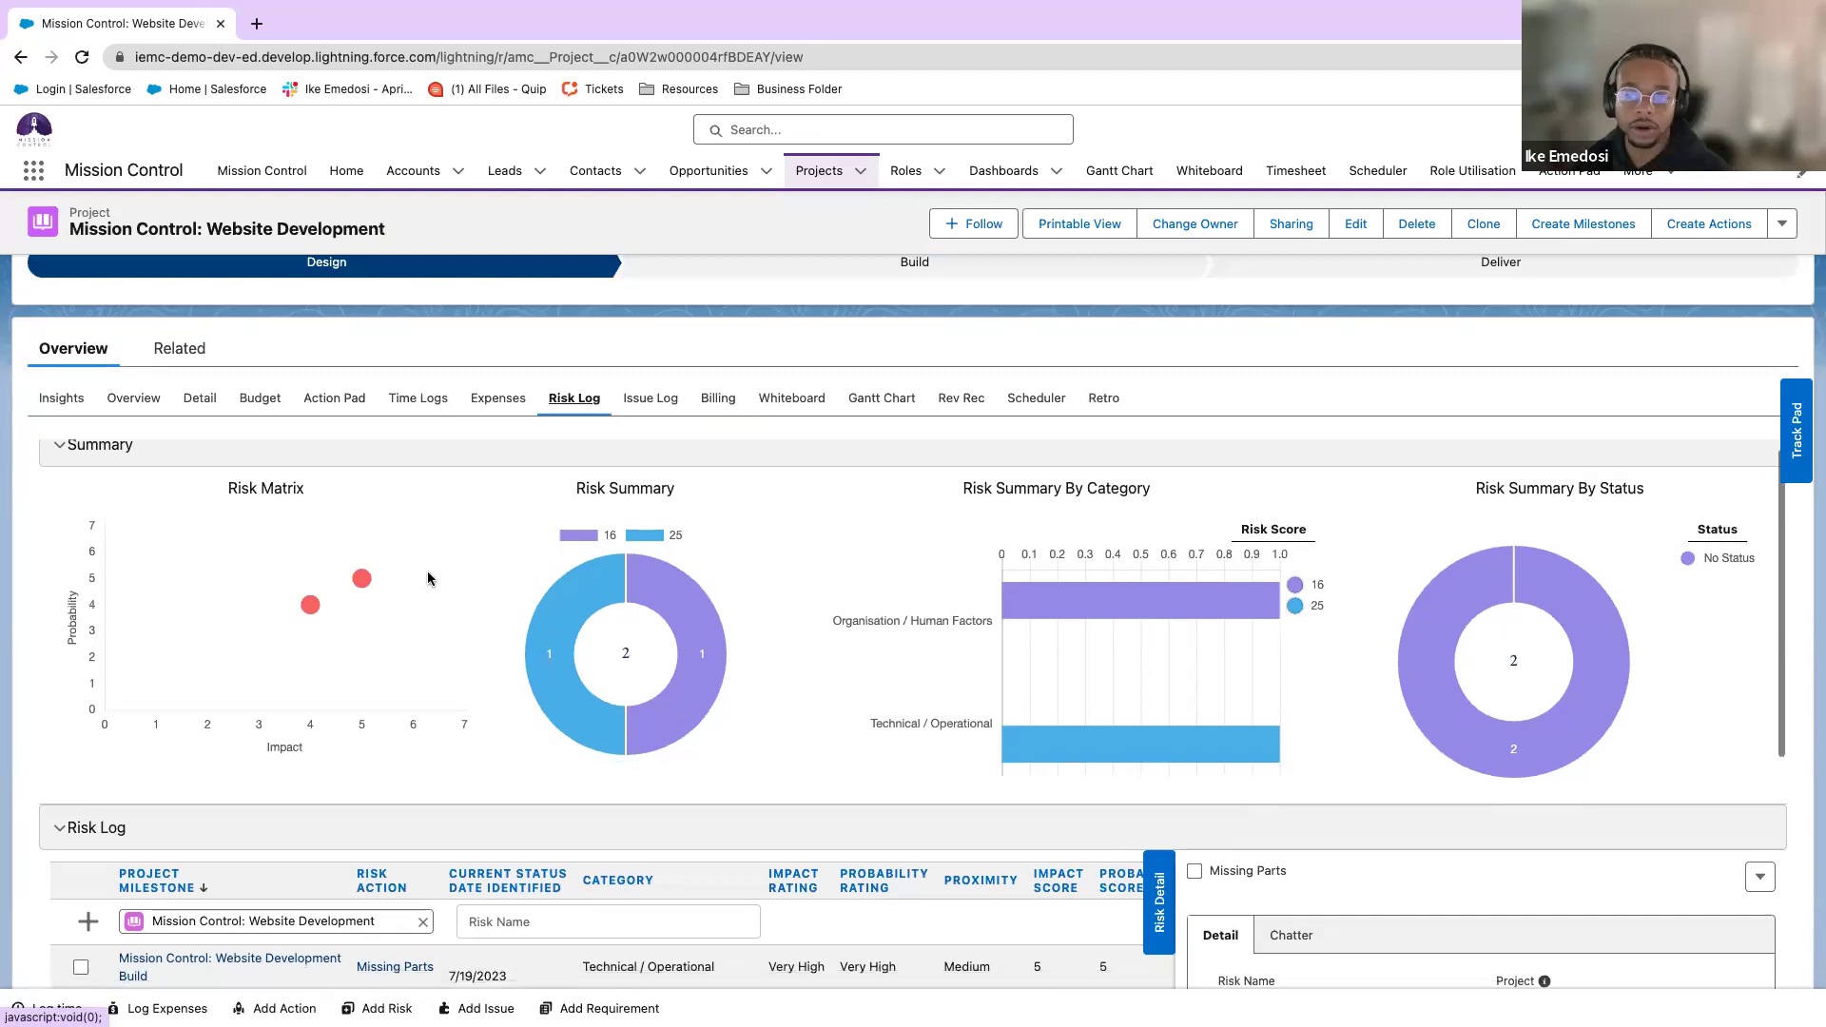
pyautogui.scroll(-2, 457, 624)
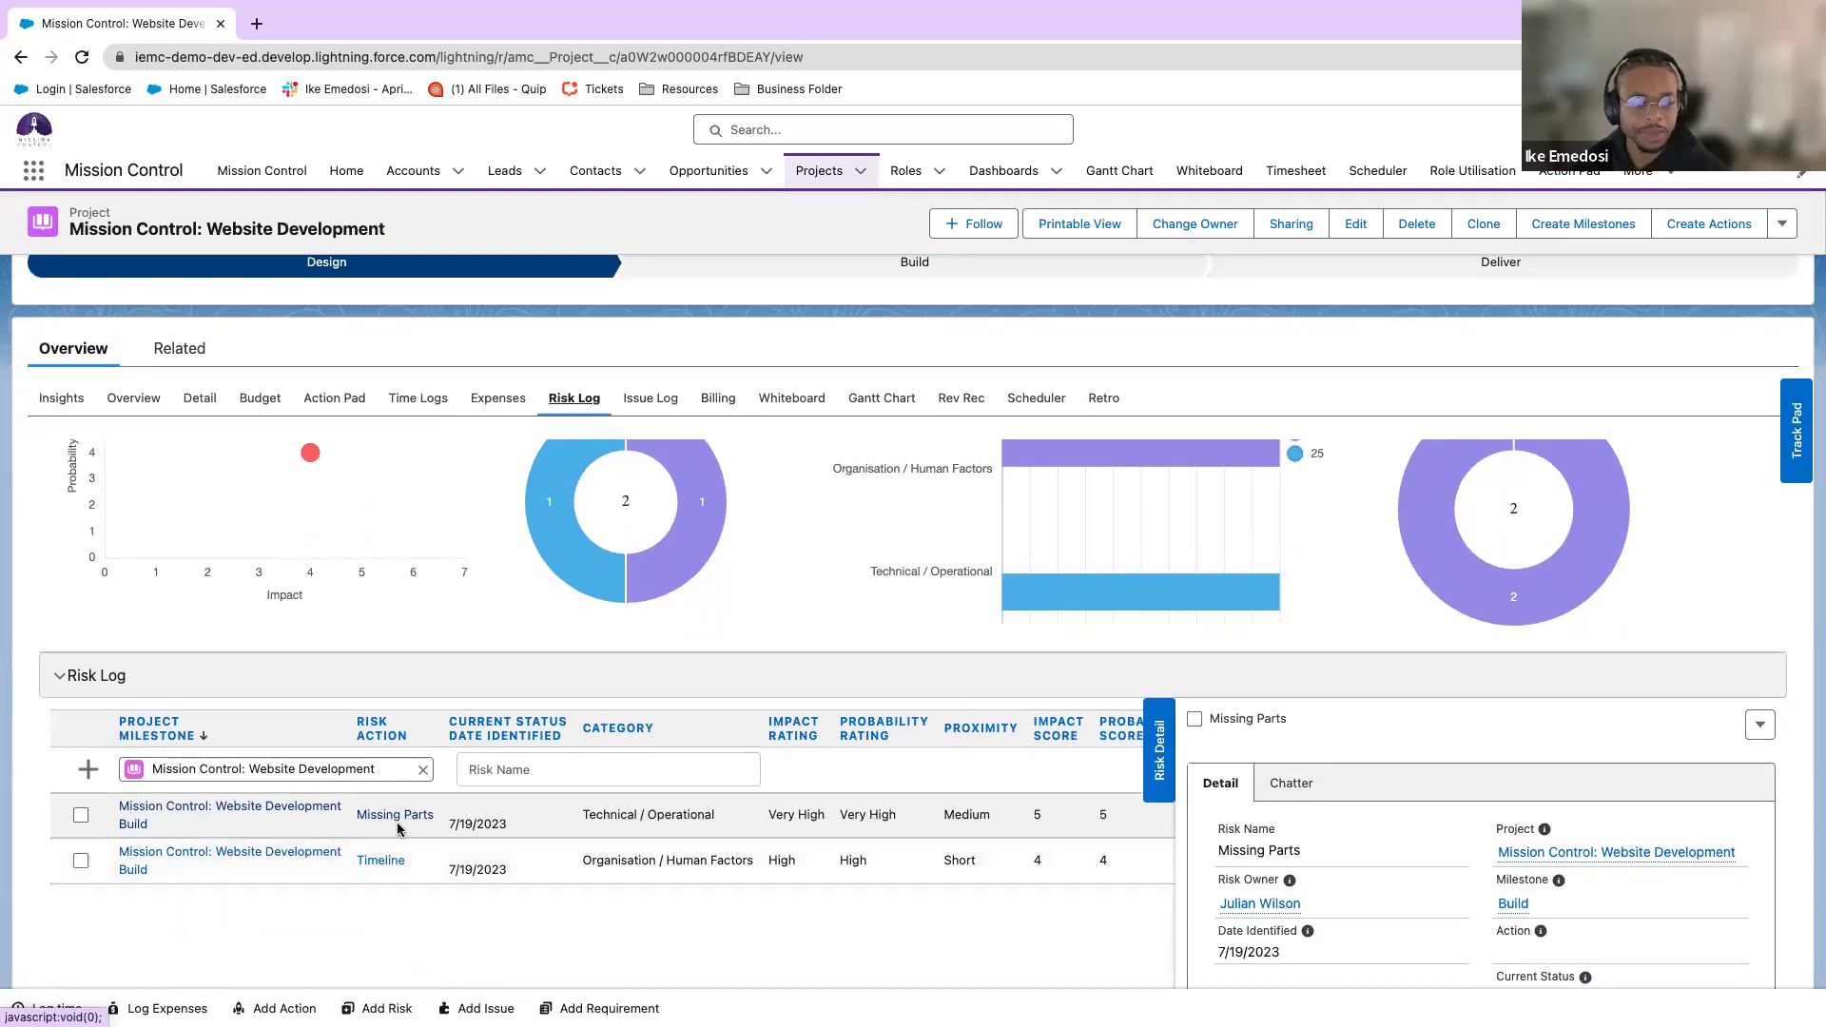
pyautogui.click(528, 869)
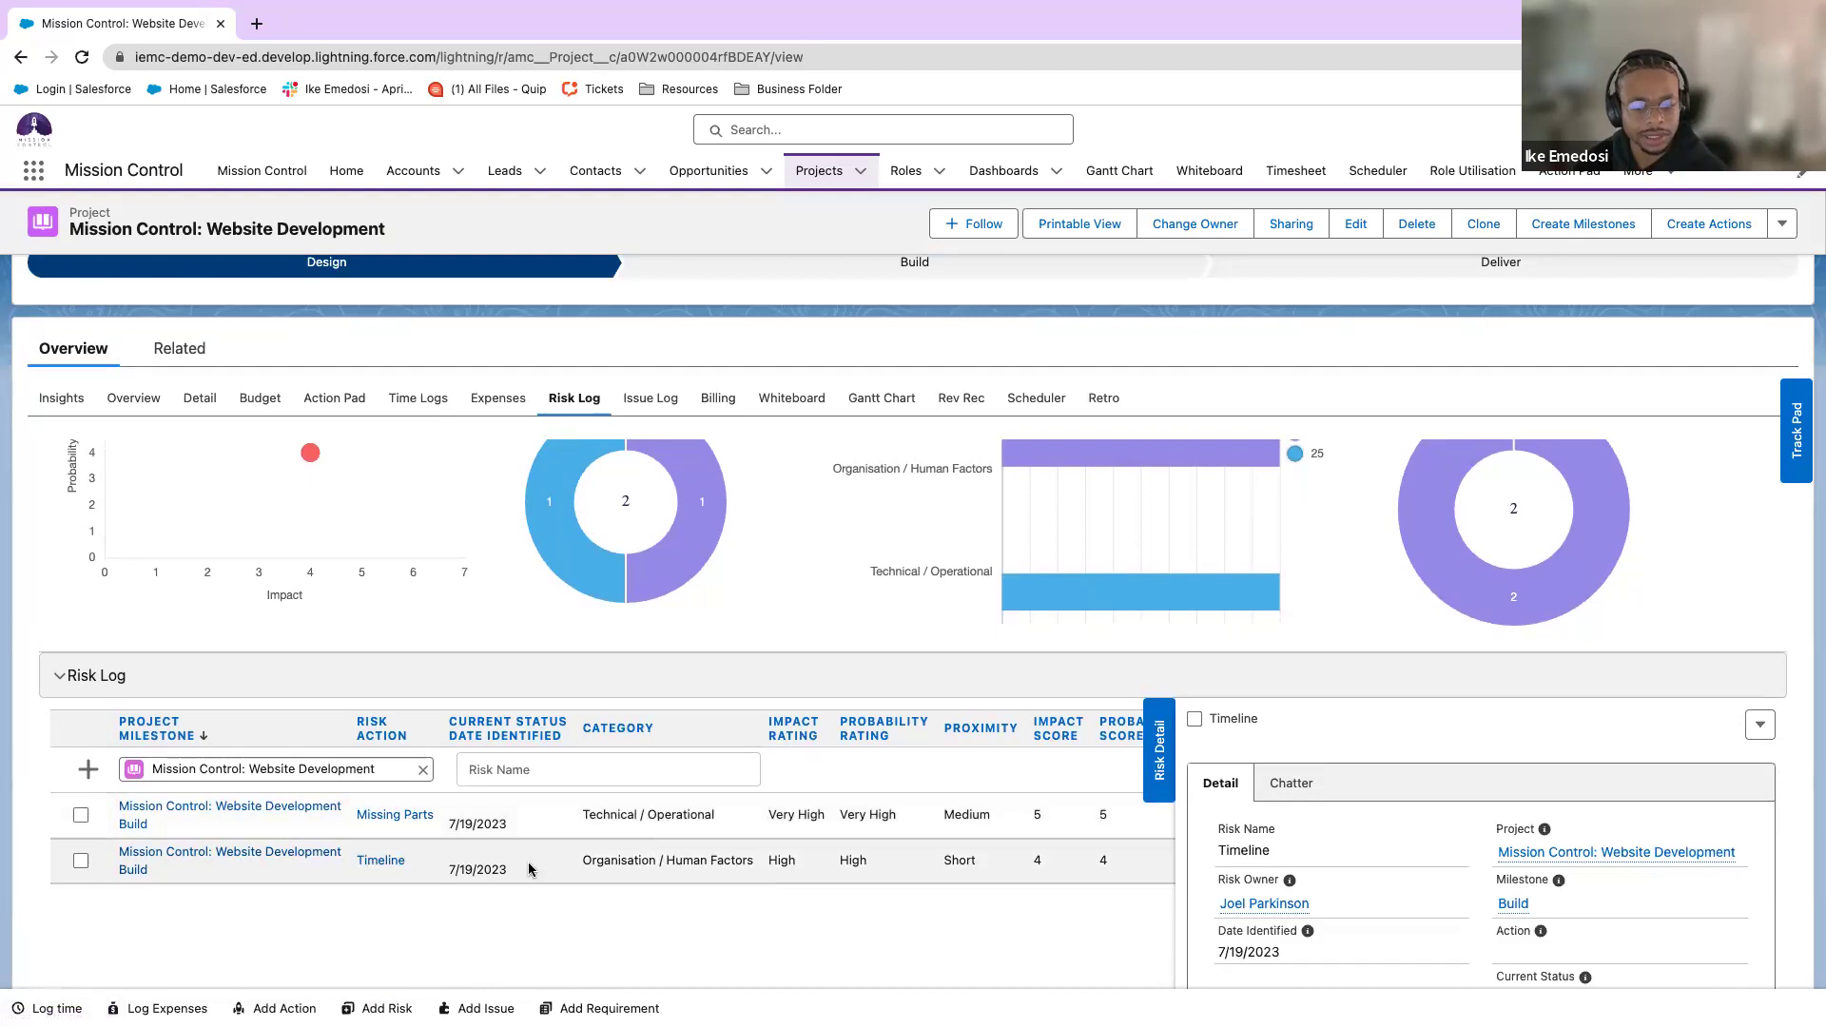
pyautogui.scroll(-1, 1417, 841)
pyautogui.moveTo(1293, 882)
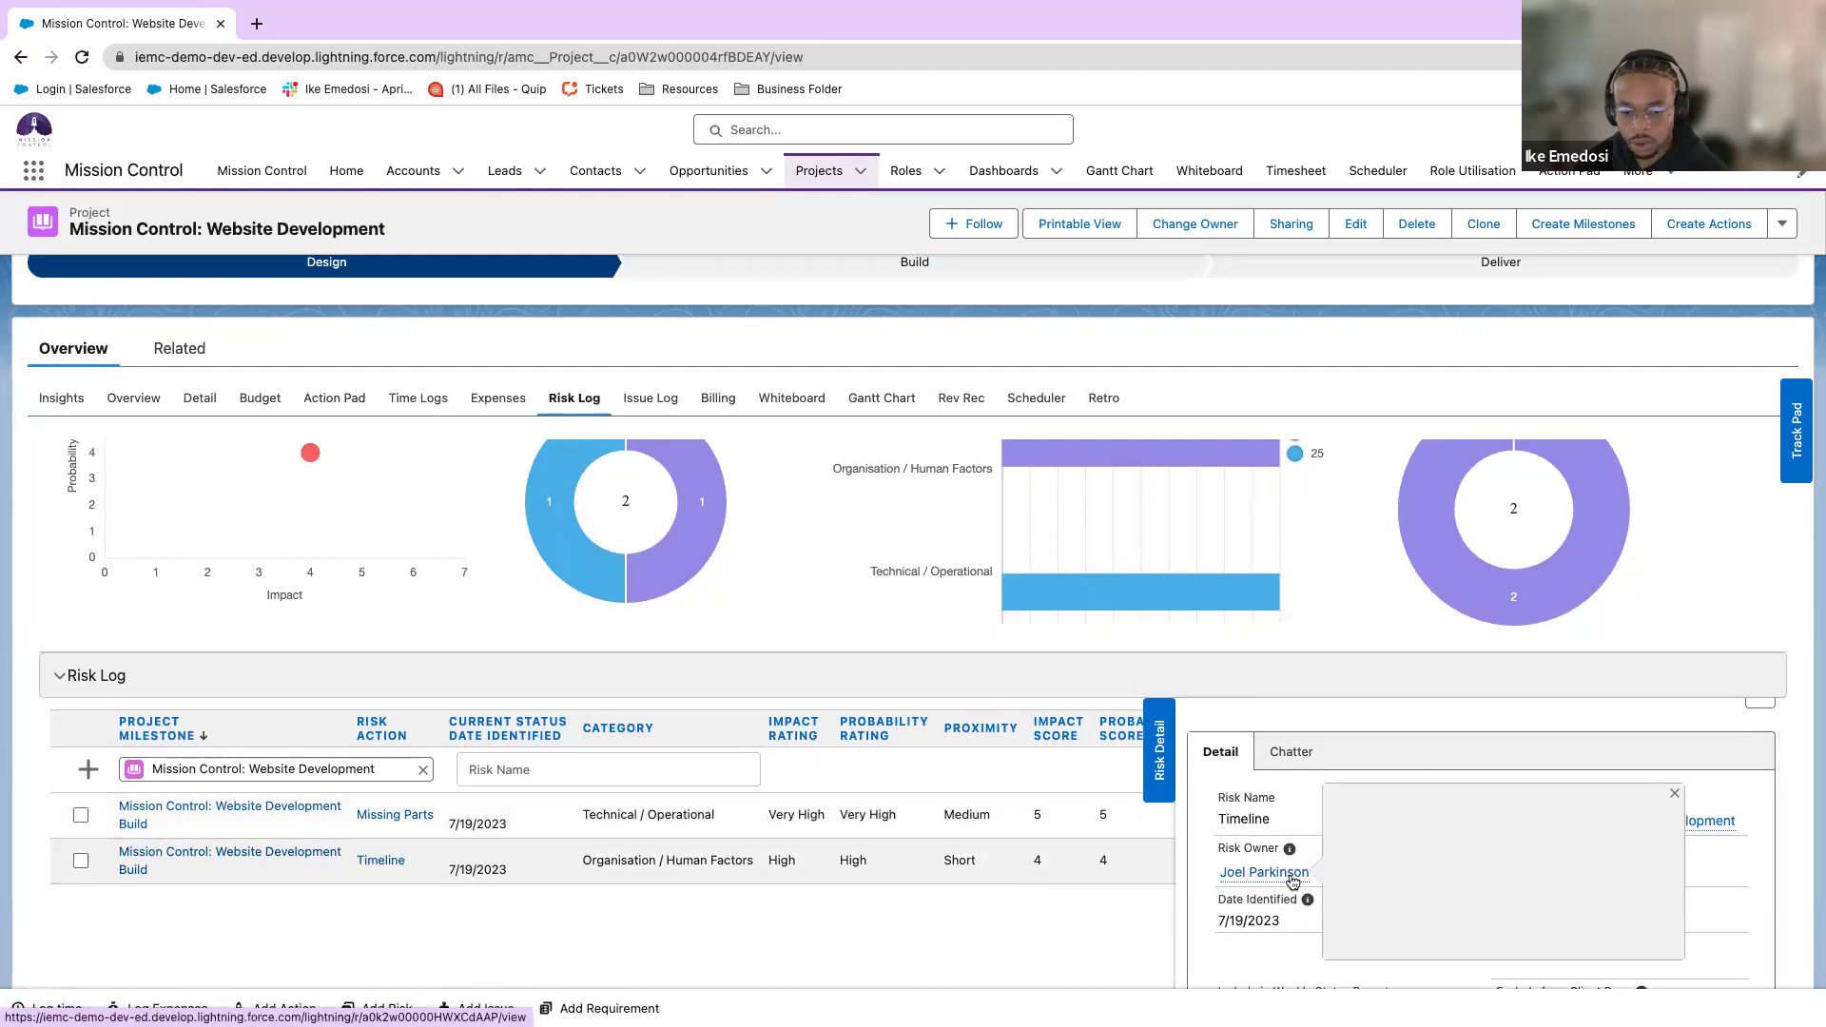
pyautogui.scroll(-1, 1333, 881)
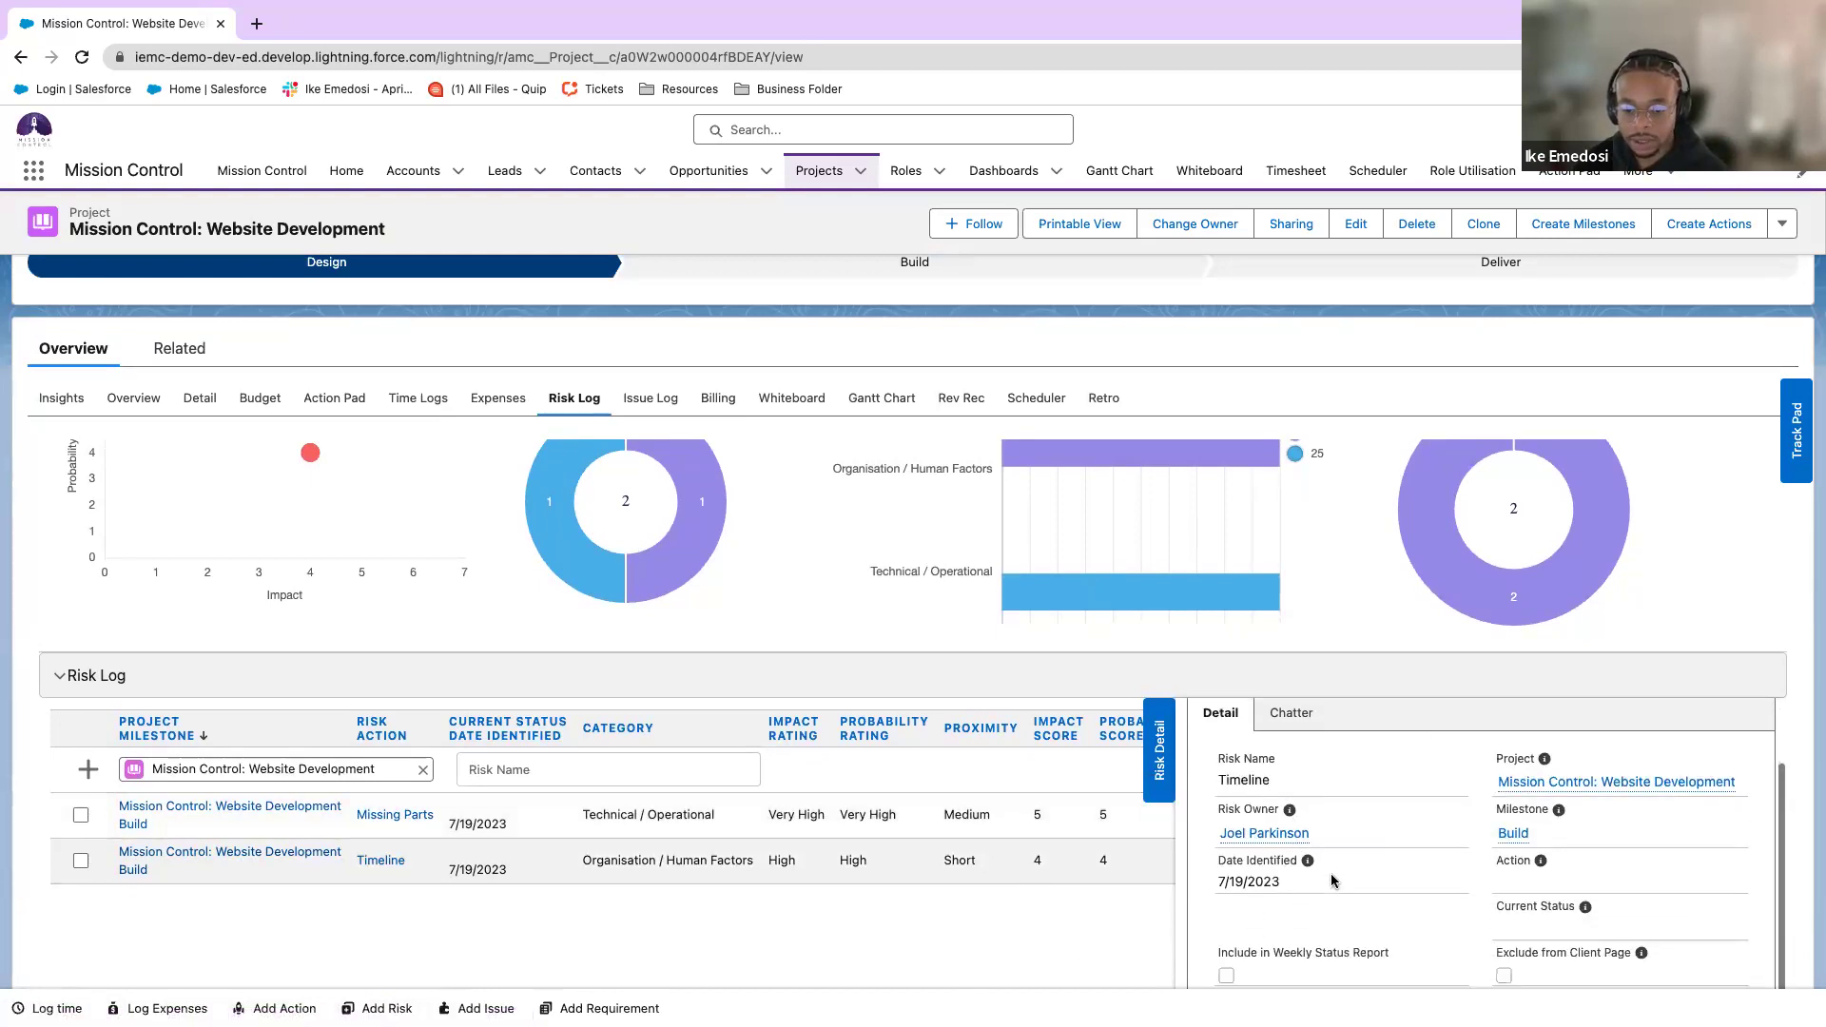
# Check the Timeline risk's assessment and counter measure in its full record, leave it without saving, and mark the risk as Closed in the Risk Log.
pyautogui.doubleClick(797, 863)
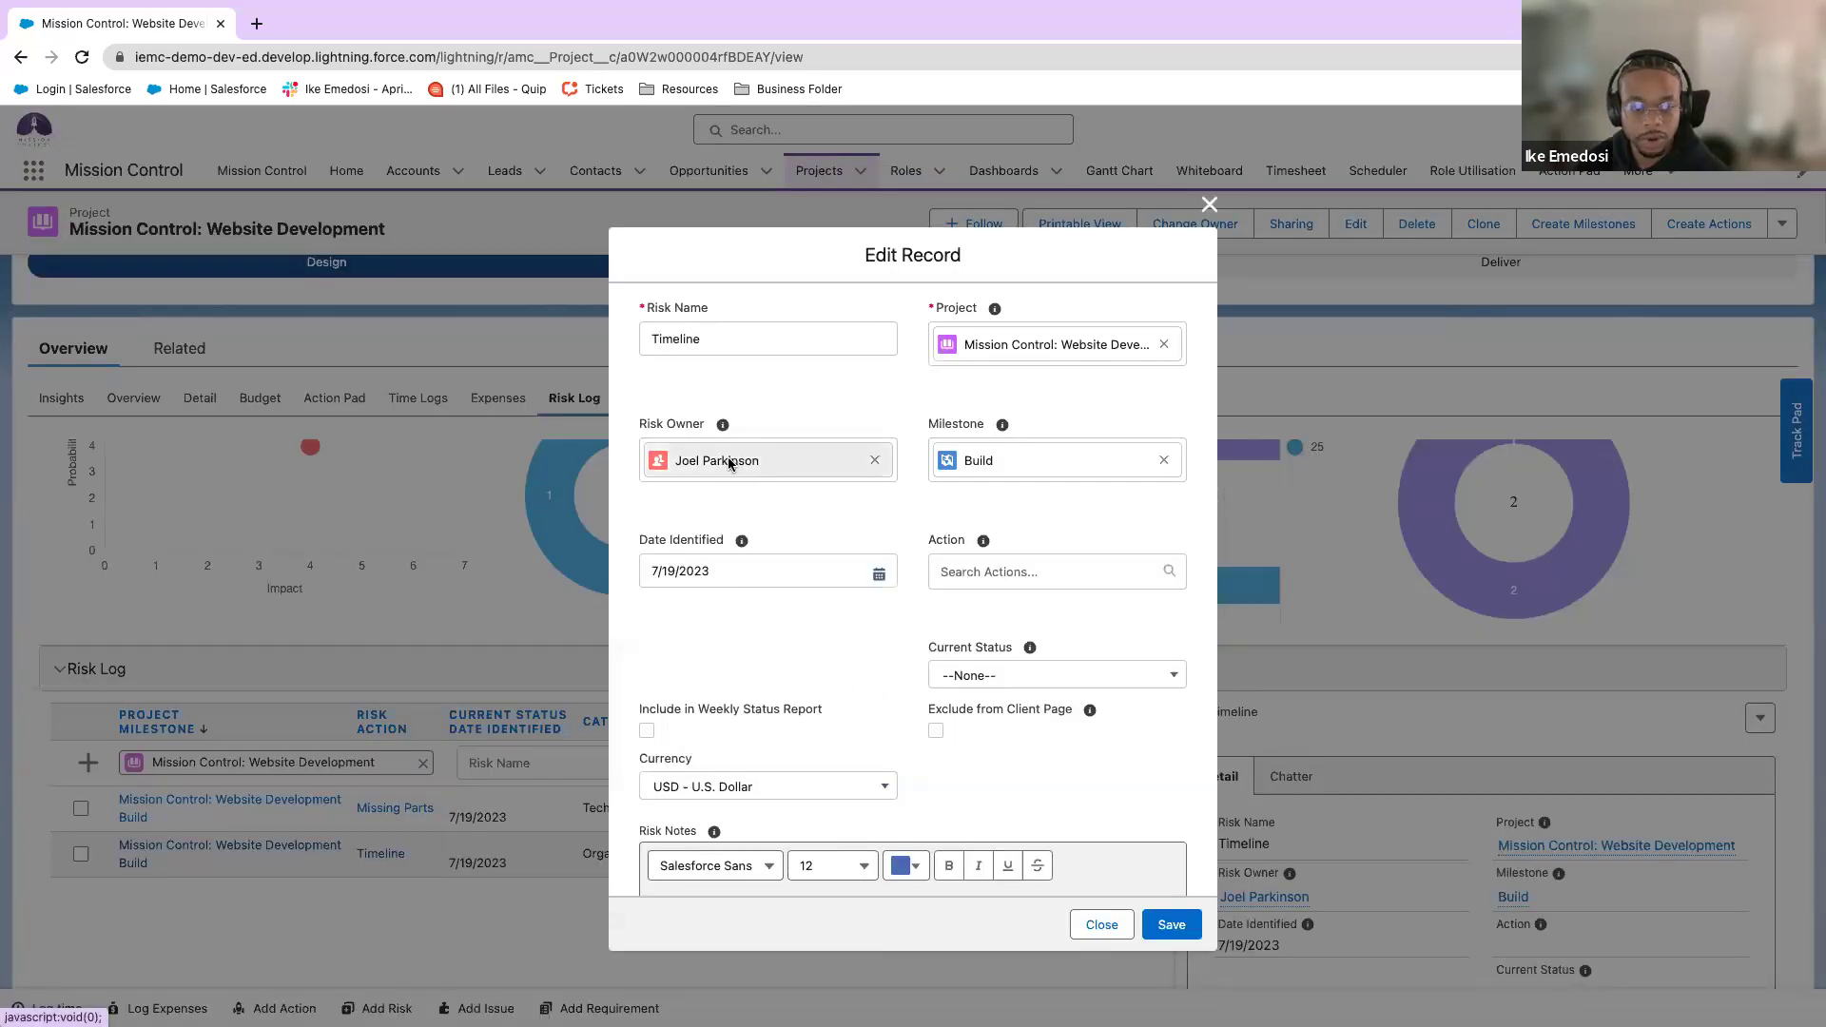
pyautogui.scroll(-5, 841, 714)
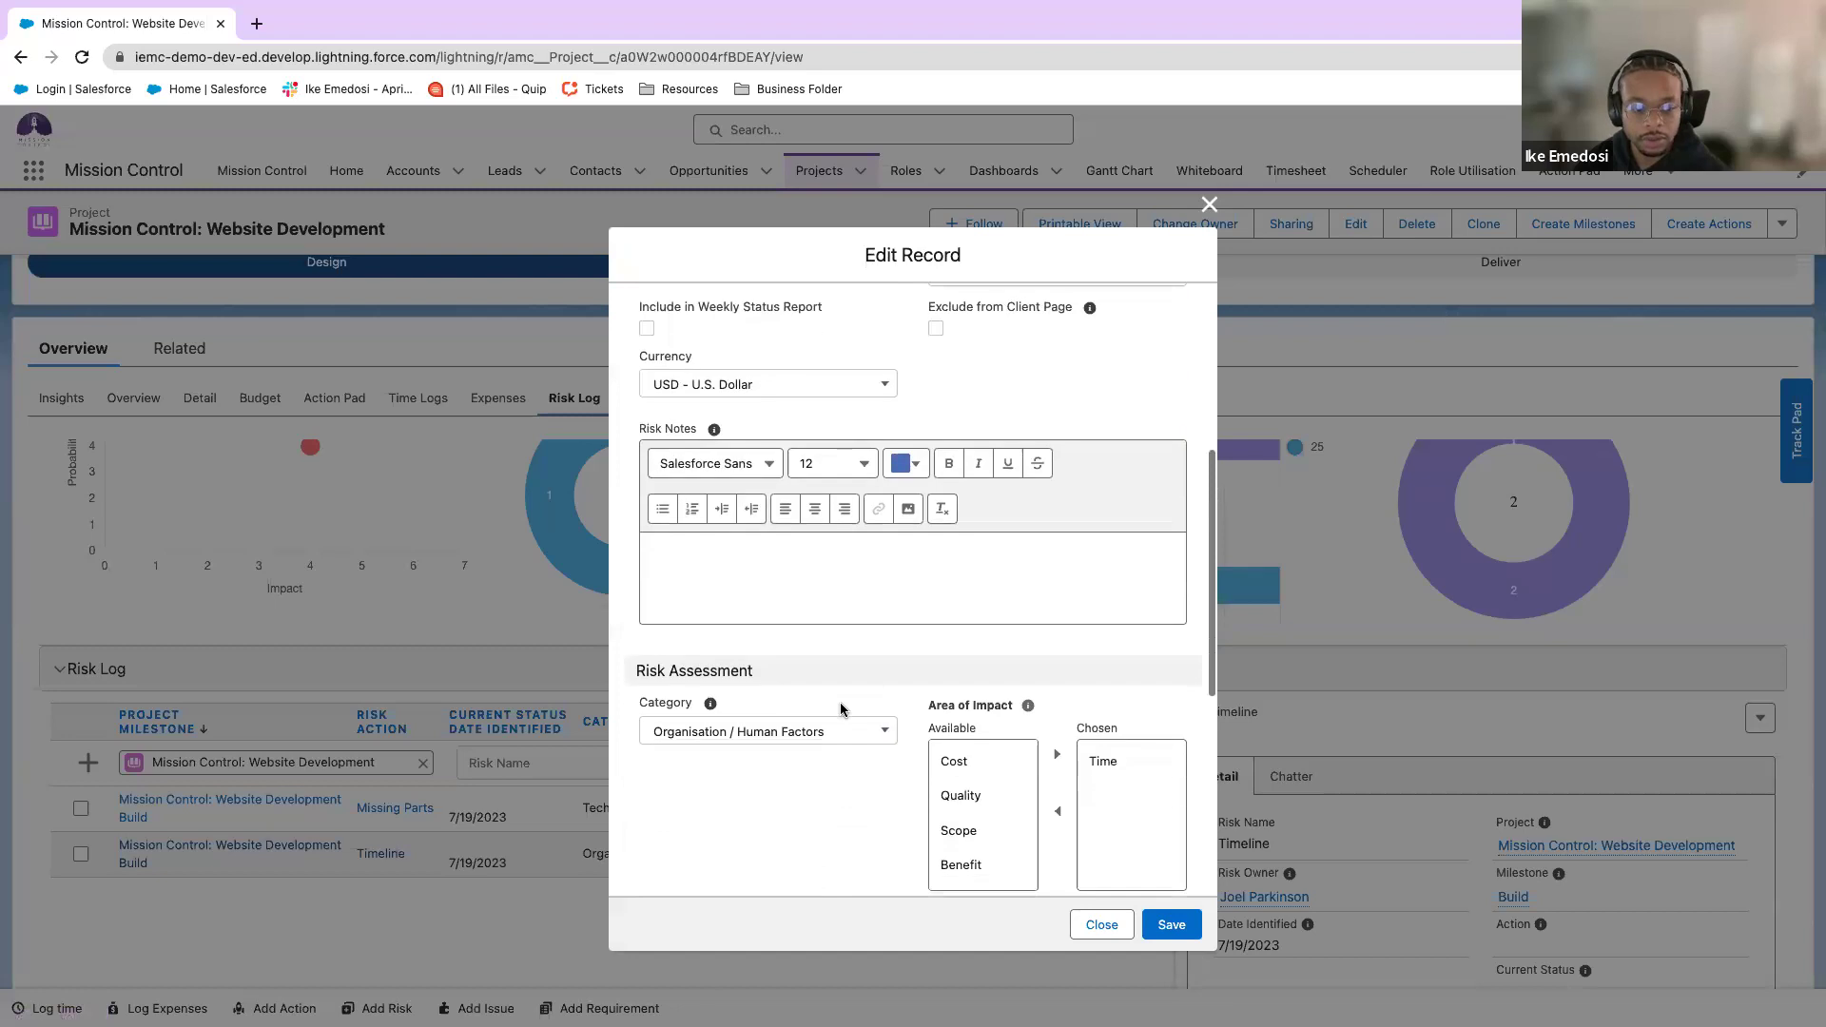
pyautogui.scroll(-2, 837, 704)
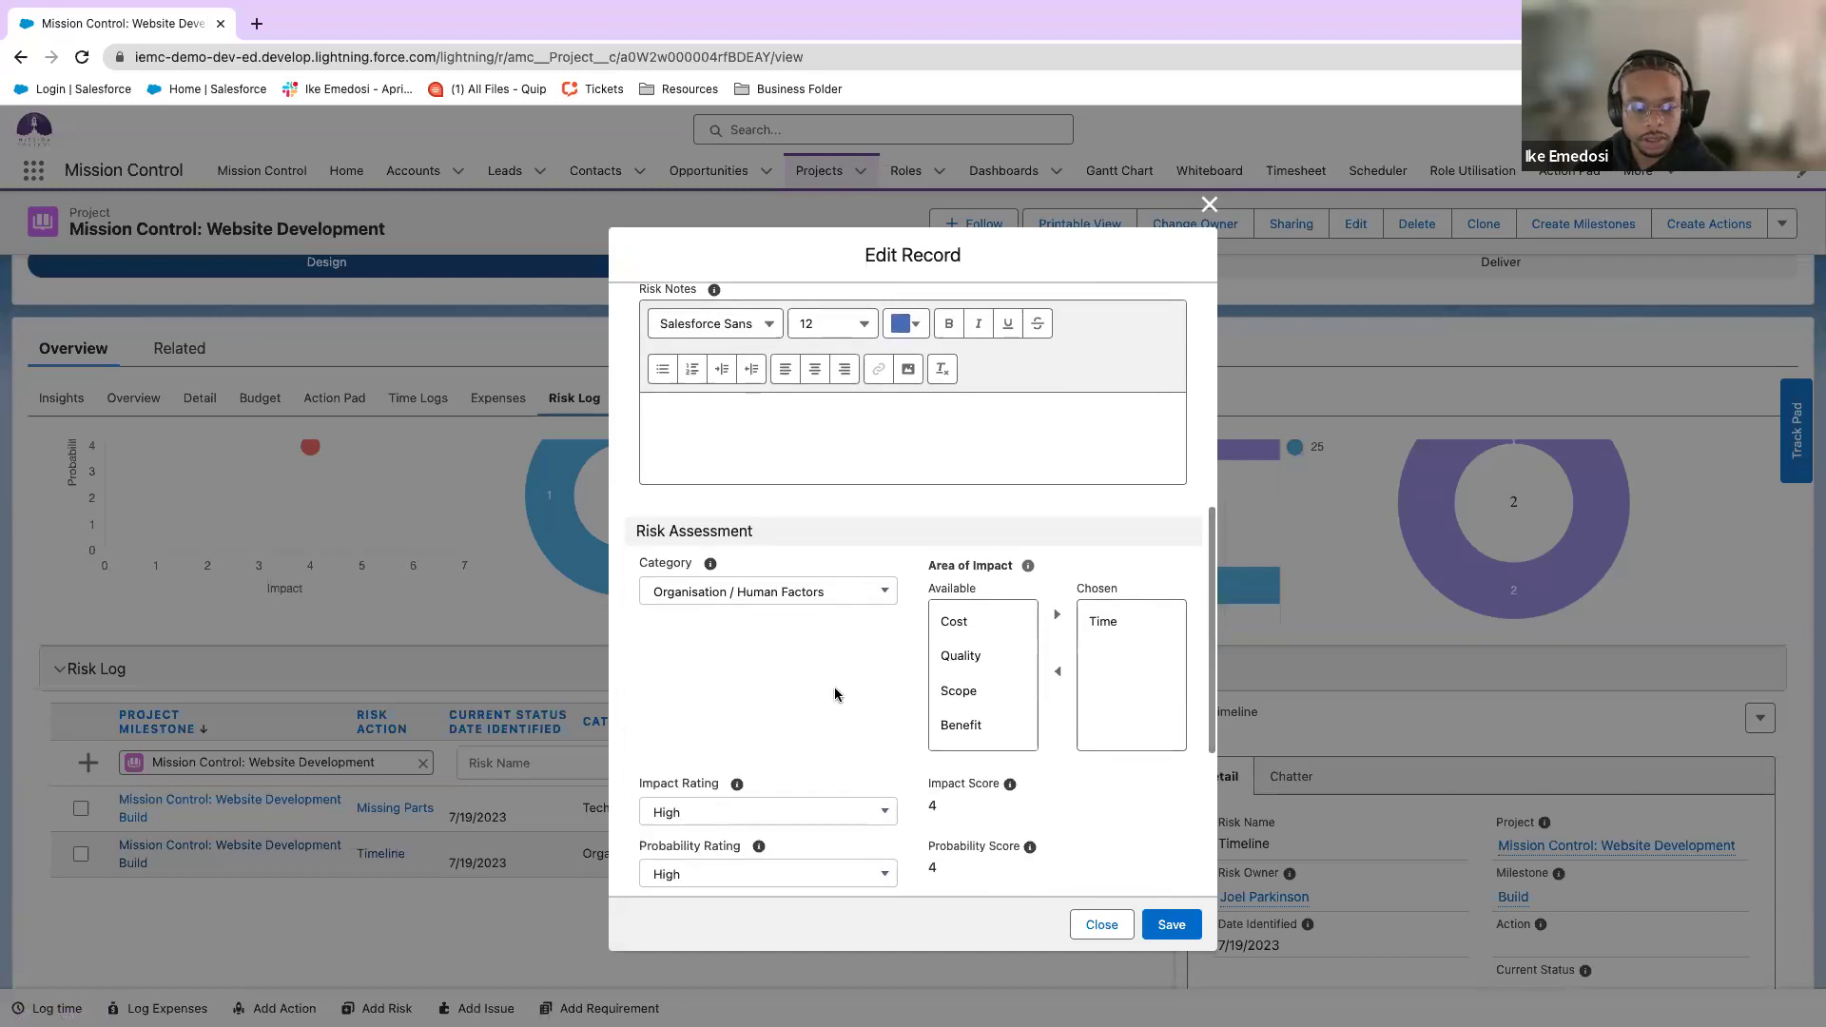
pyautogui.scroll(-4, 835, 694)
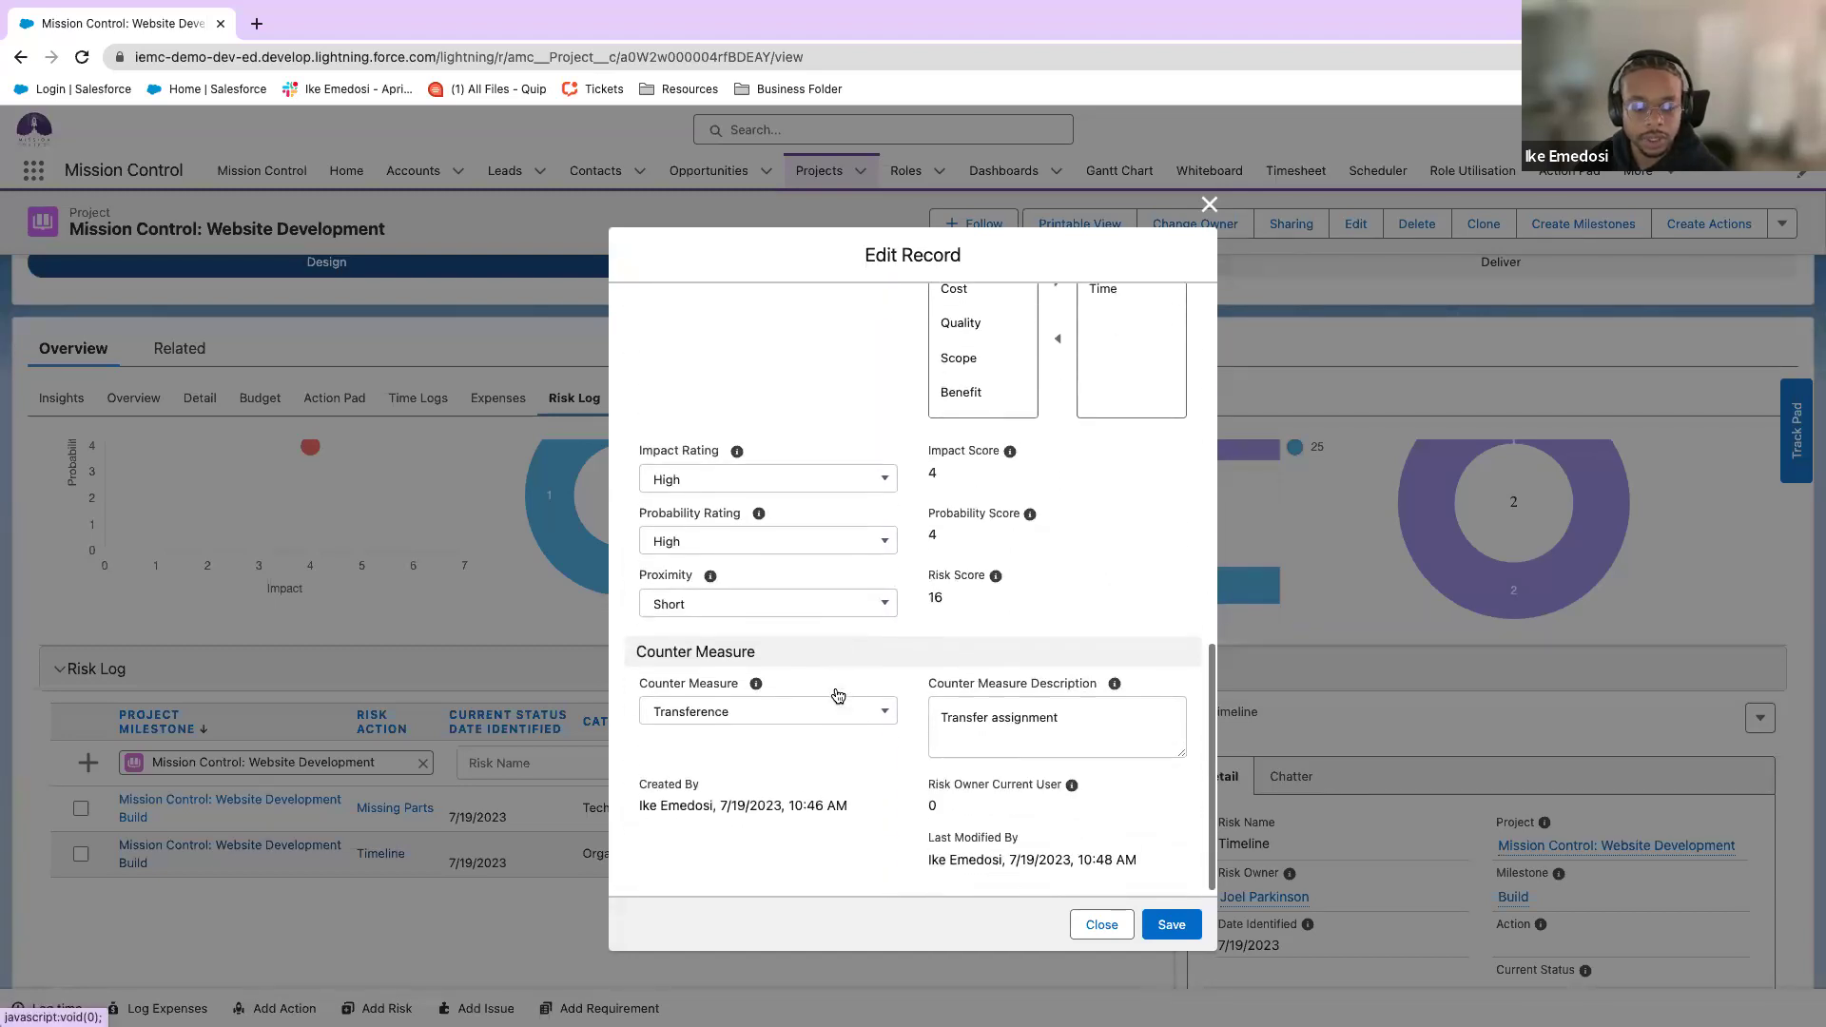
pyautogui.scroll(-1, 837, 696)
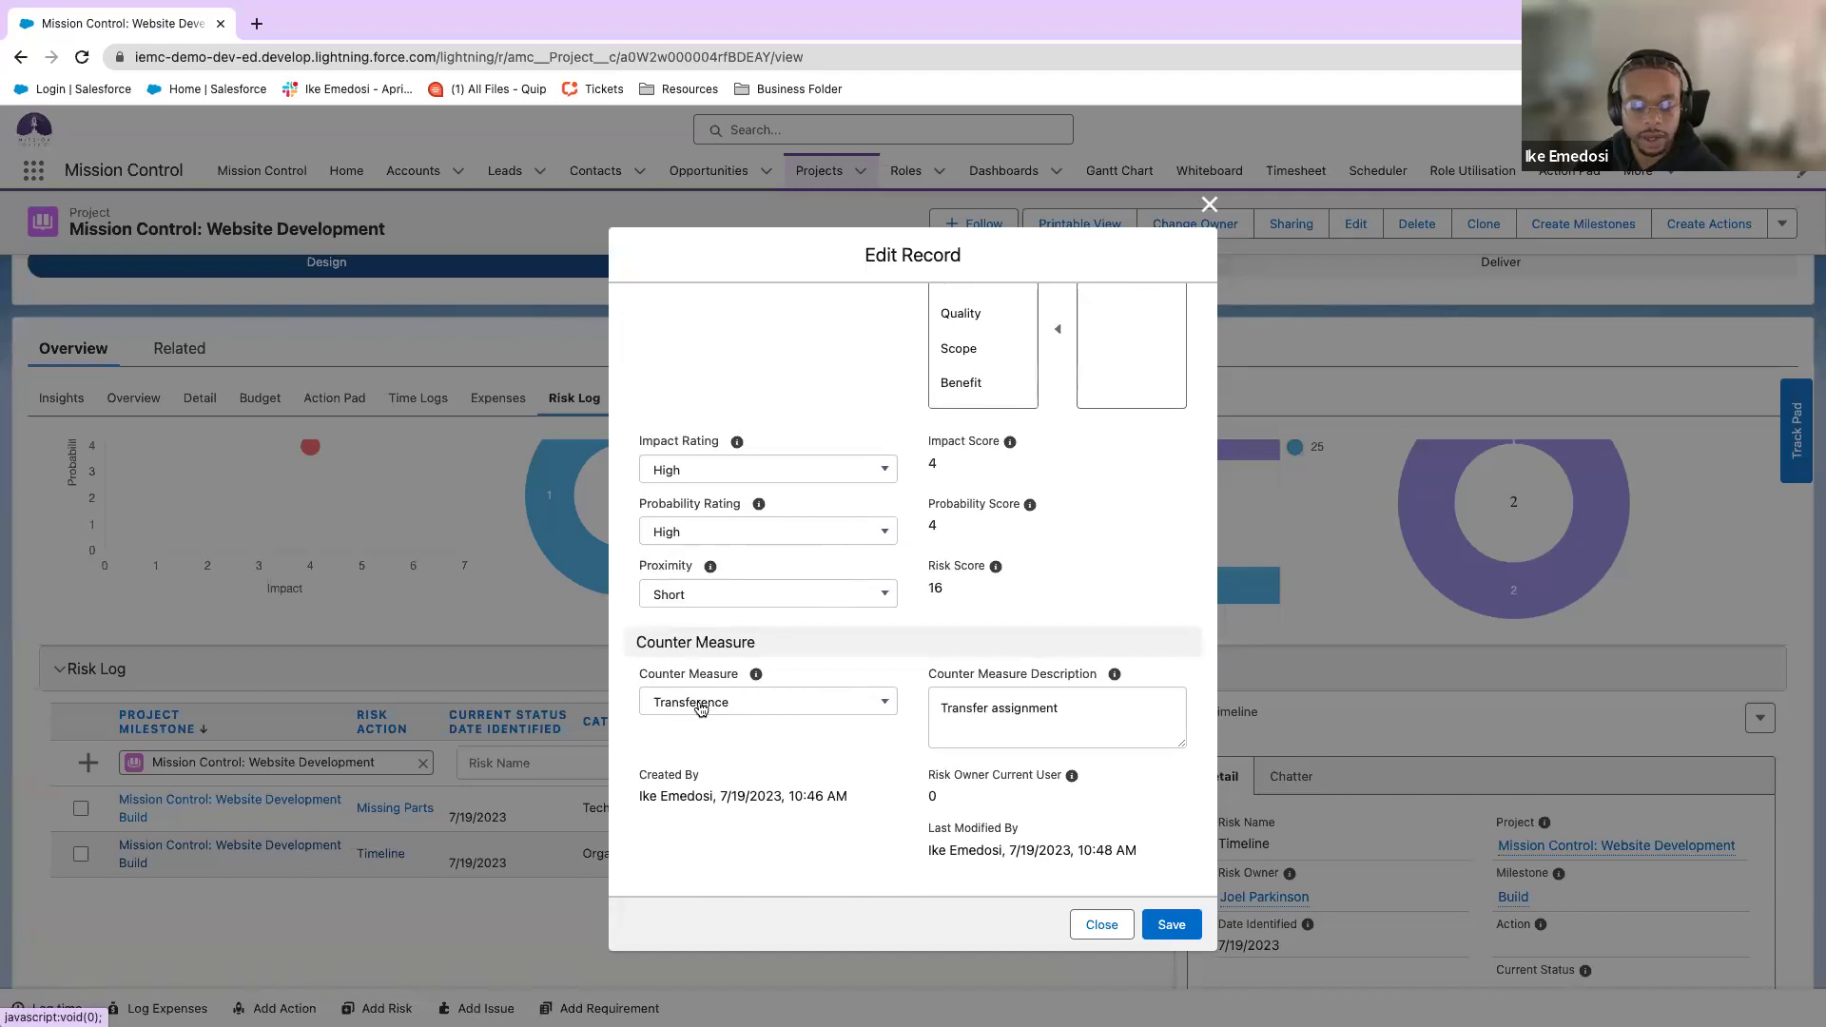
pyautogui.click(1090, 927)
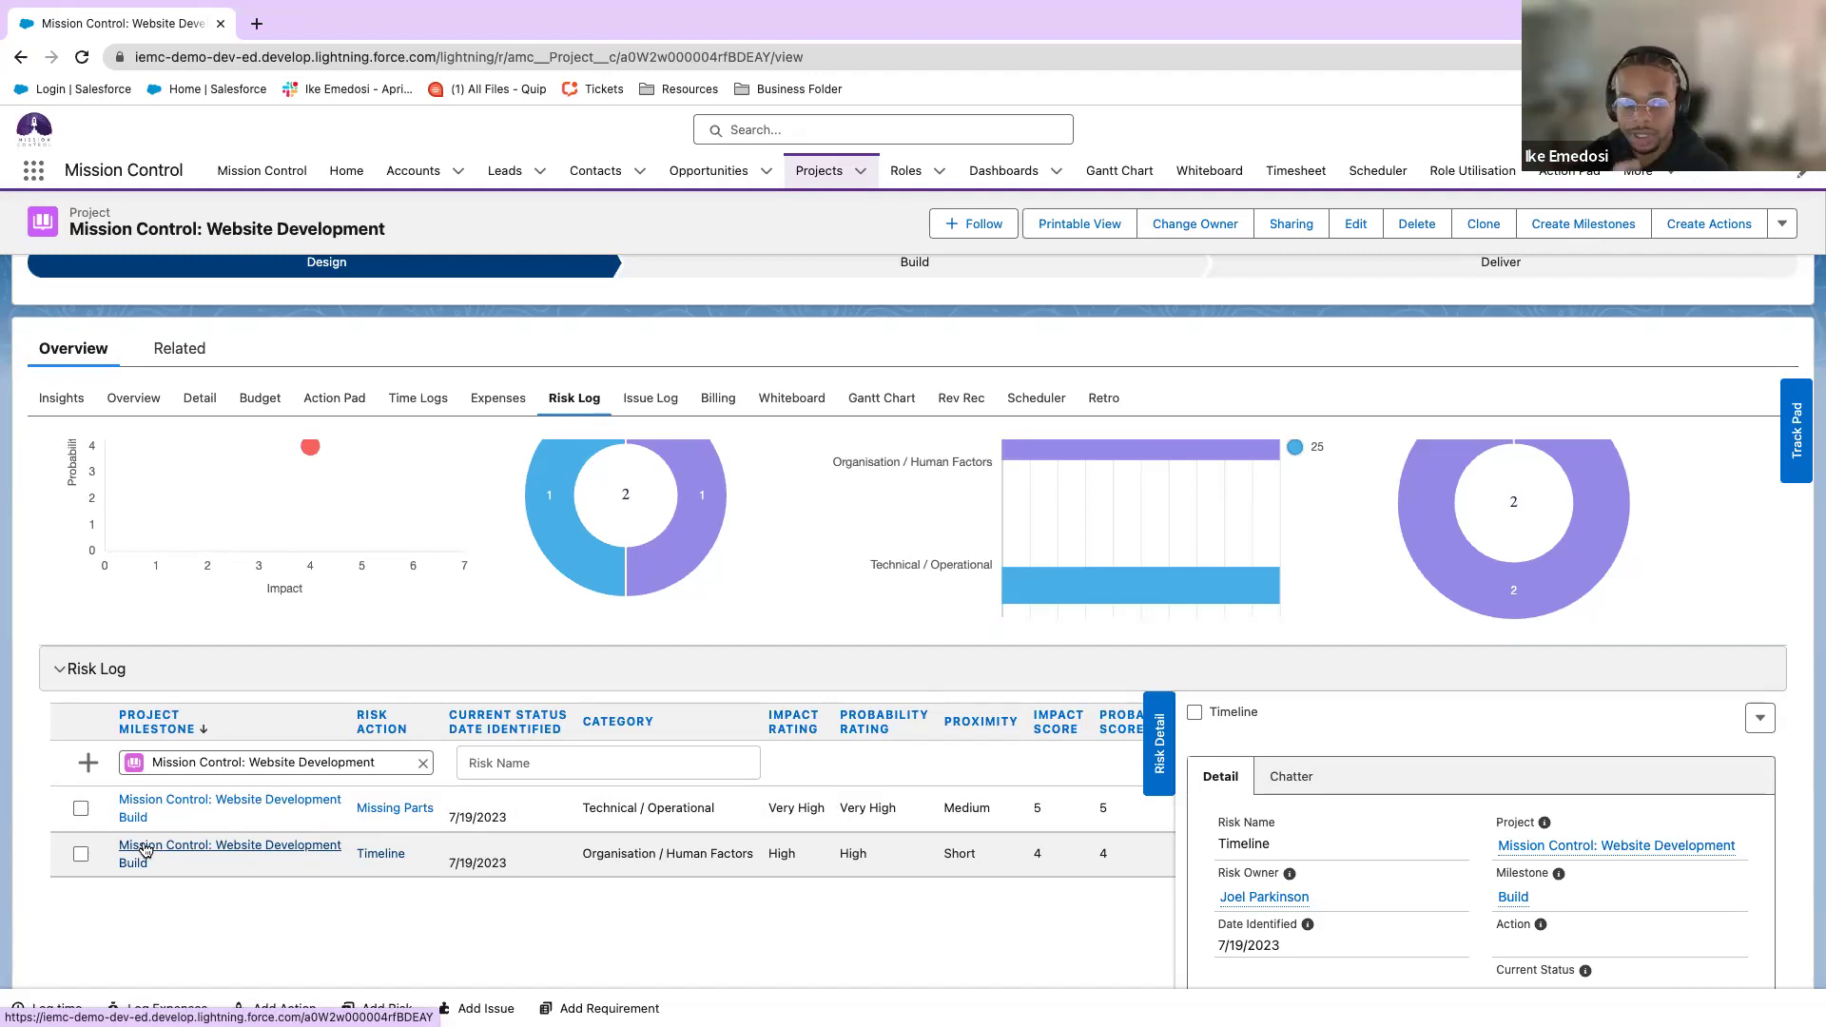
pyautogui.click(80, 857)
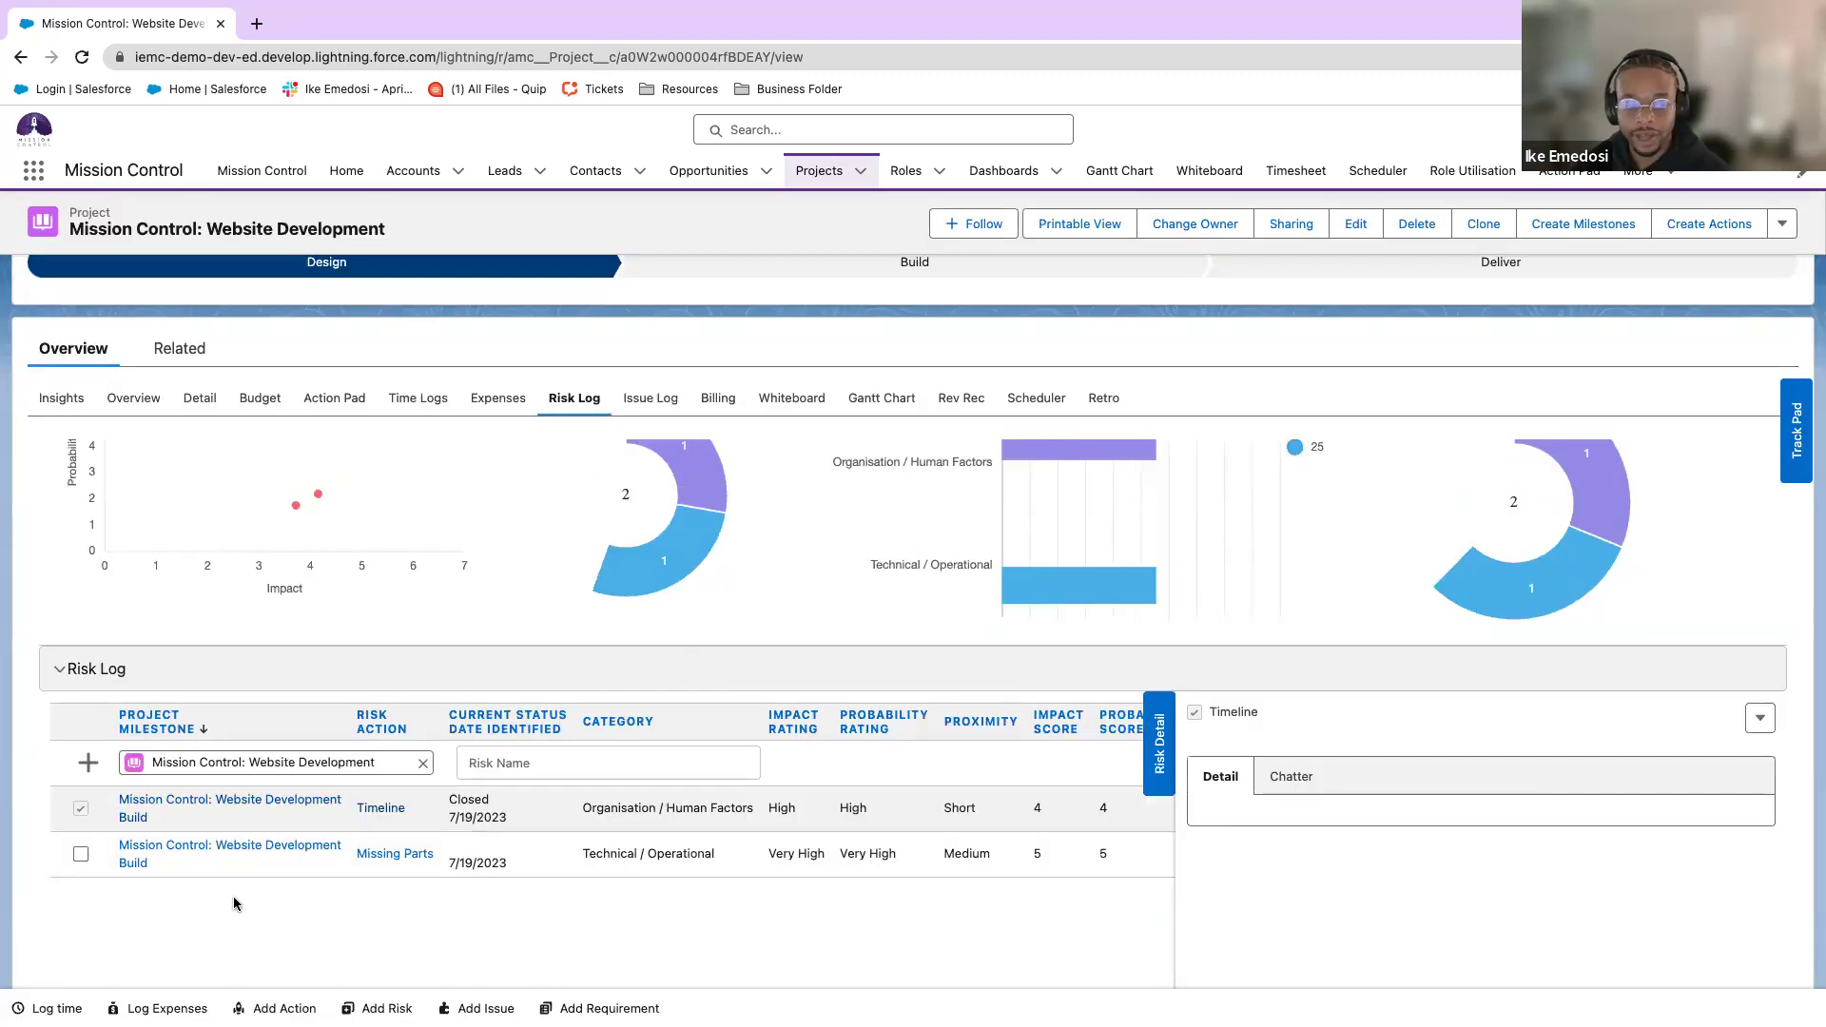
# Start a Chatter post on the Timeline risk and mention the colleague who logged it.
pyautogui.click(1291, 776)
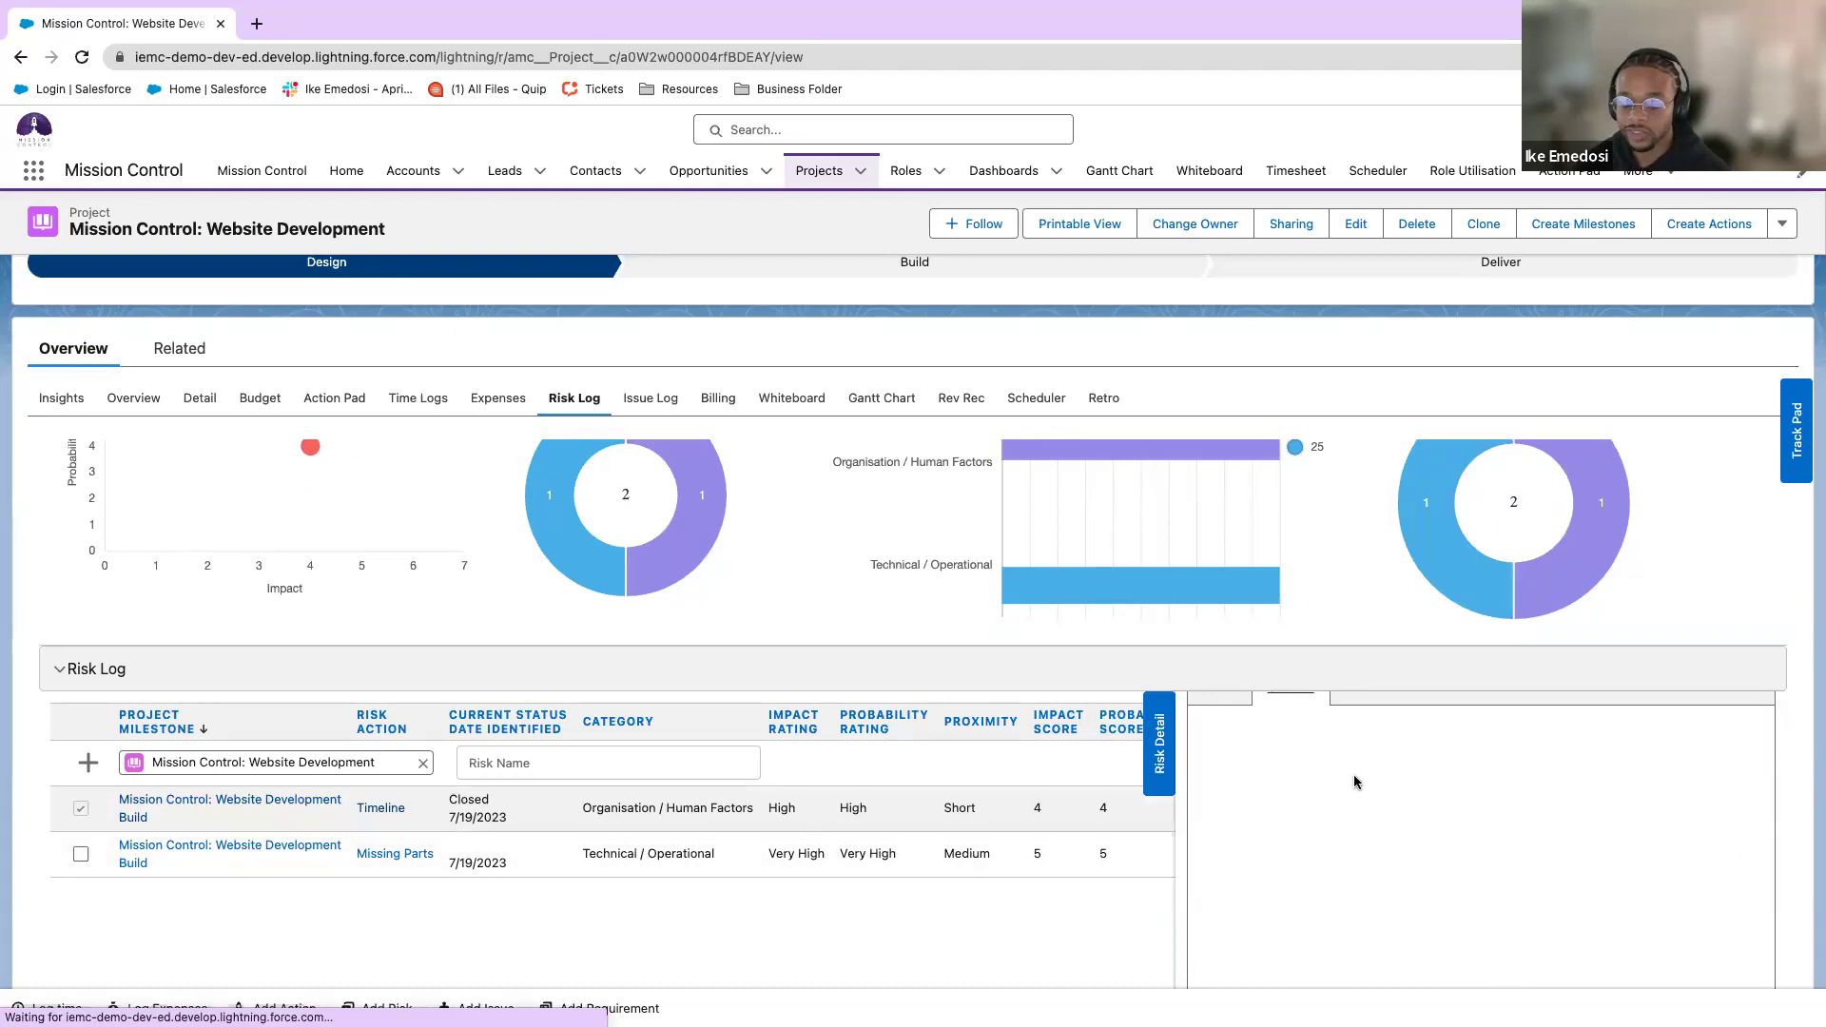
pyautogui.click(1323, 825)
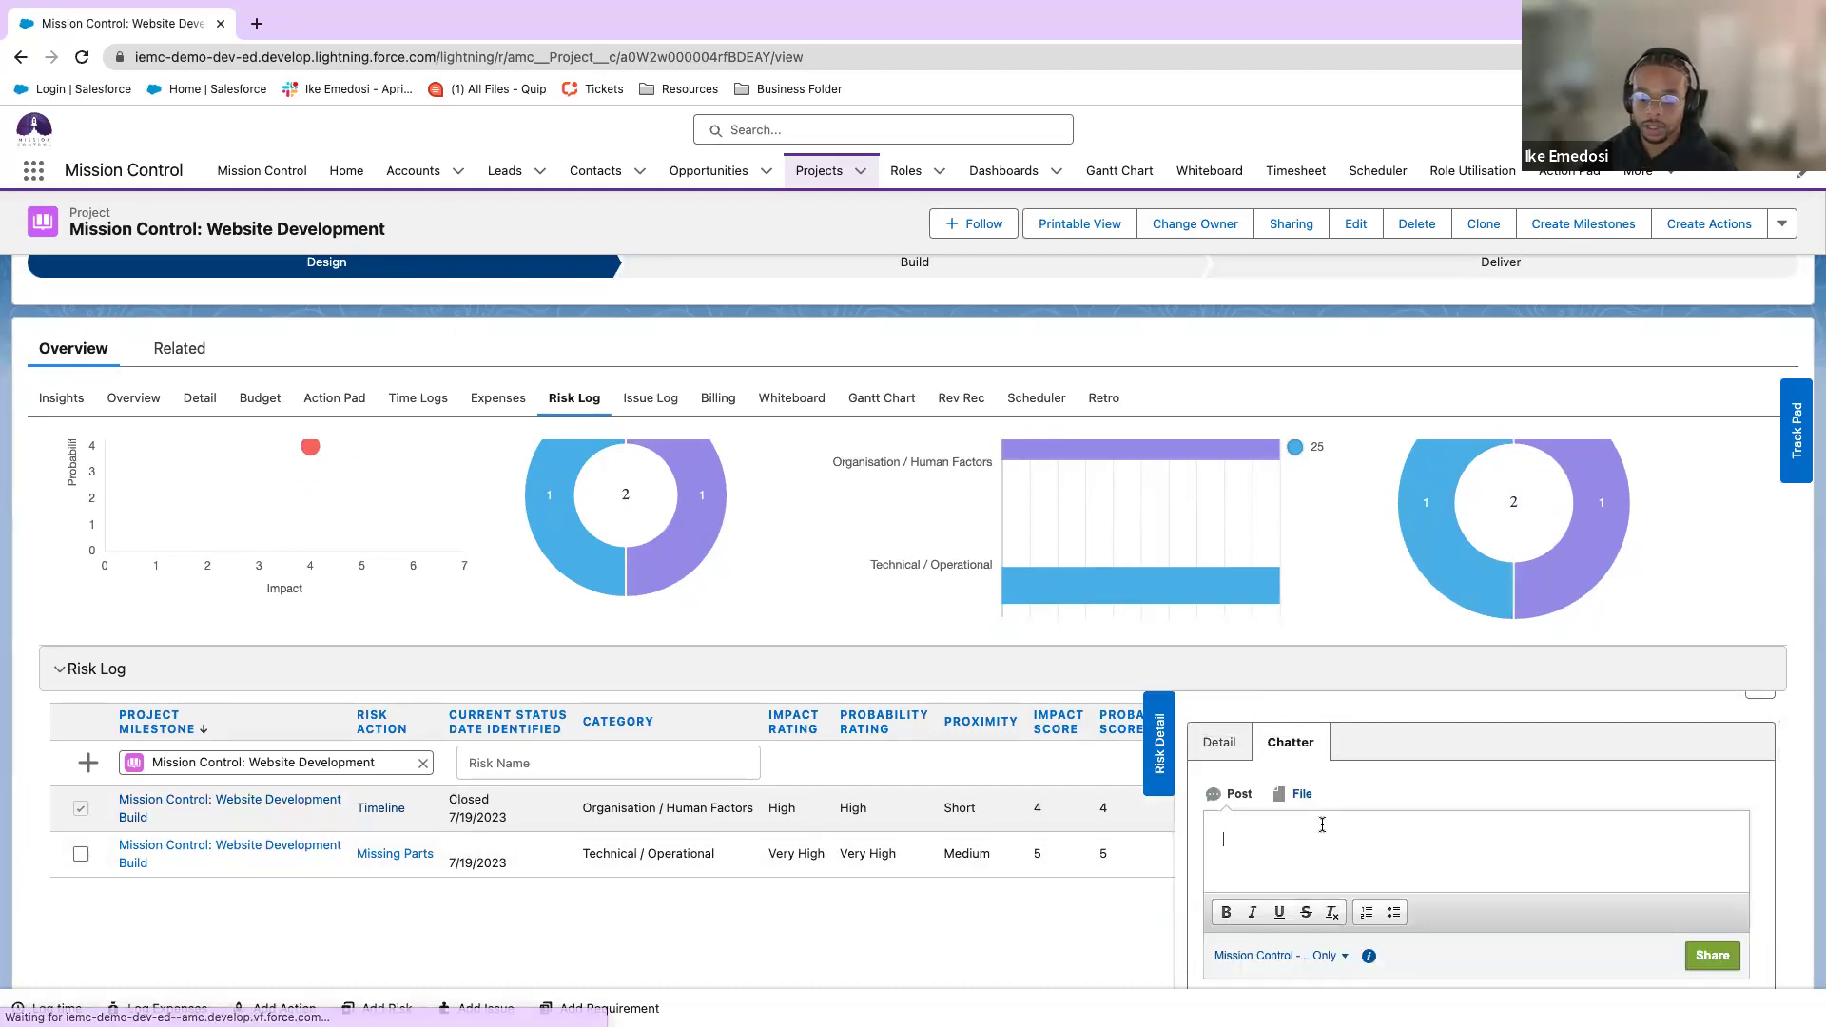
pyautogui.write('@joel')
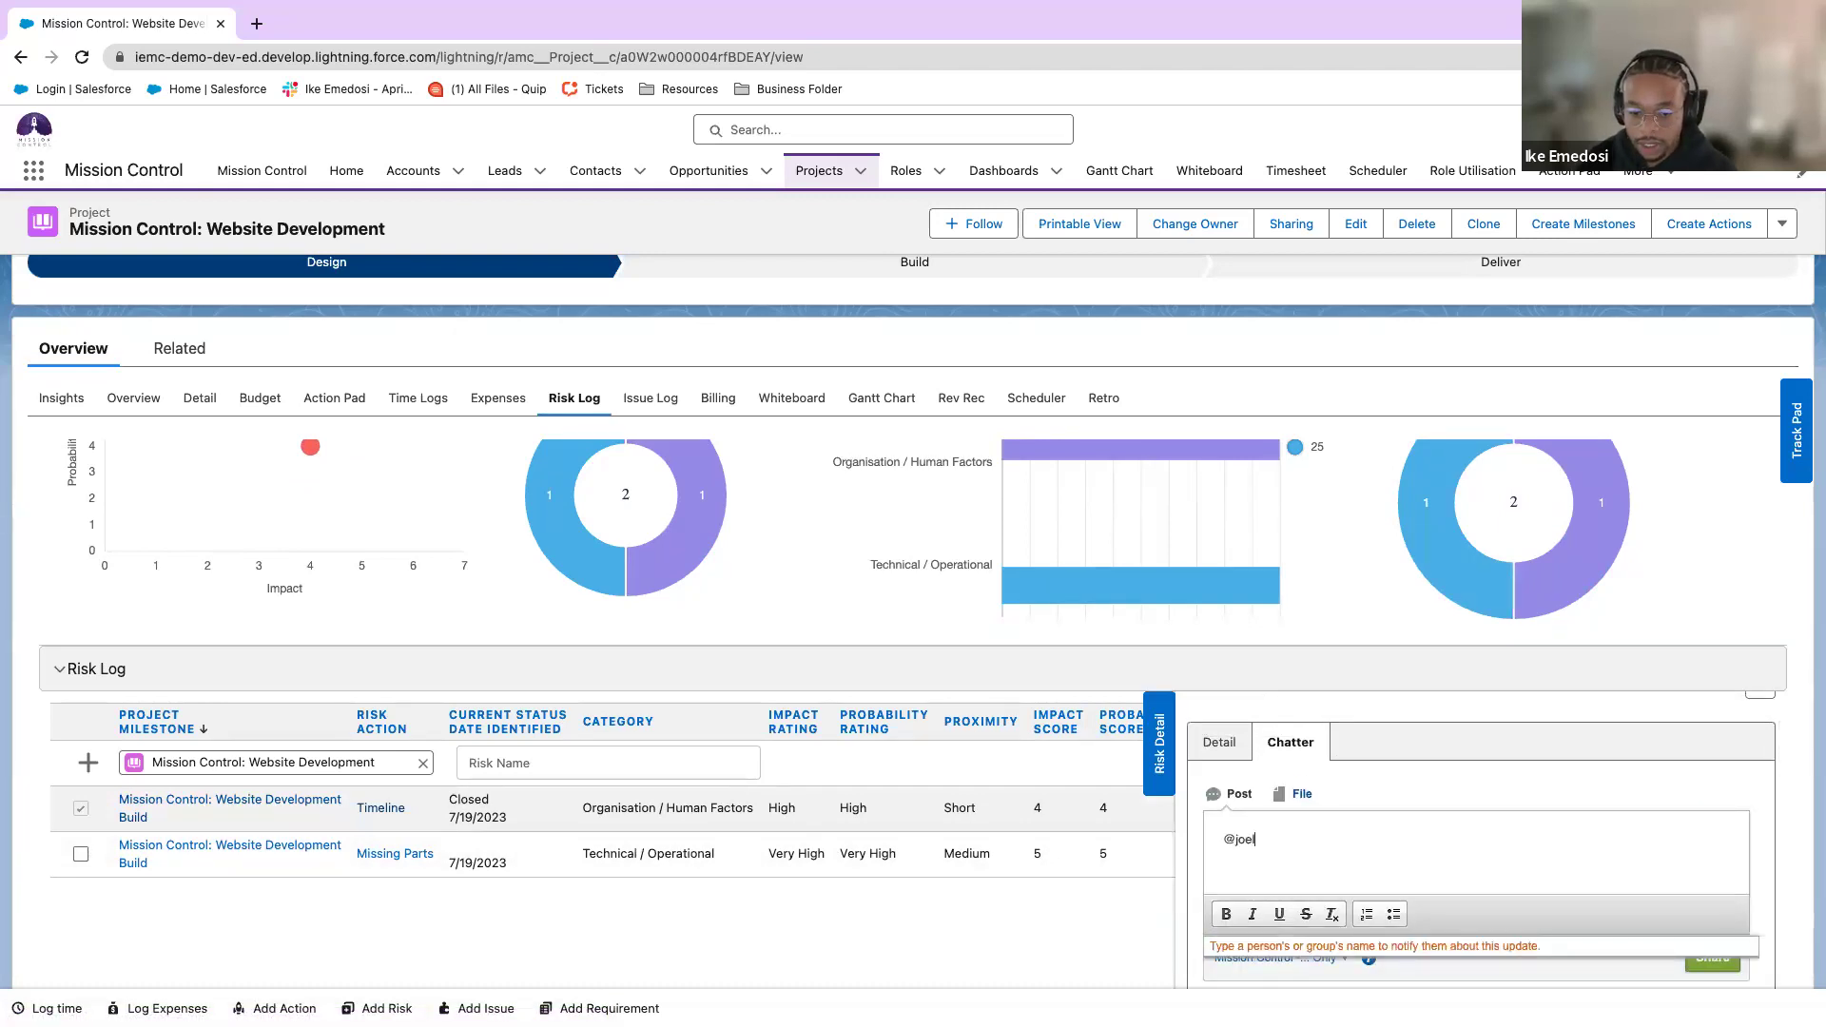
pyautogui.write(' p')
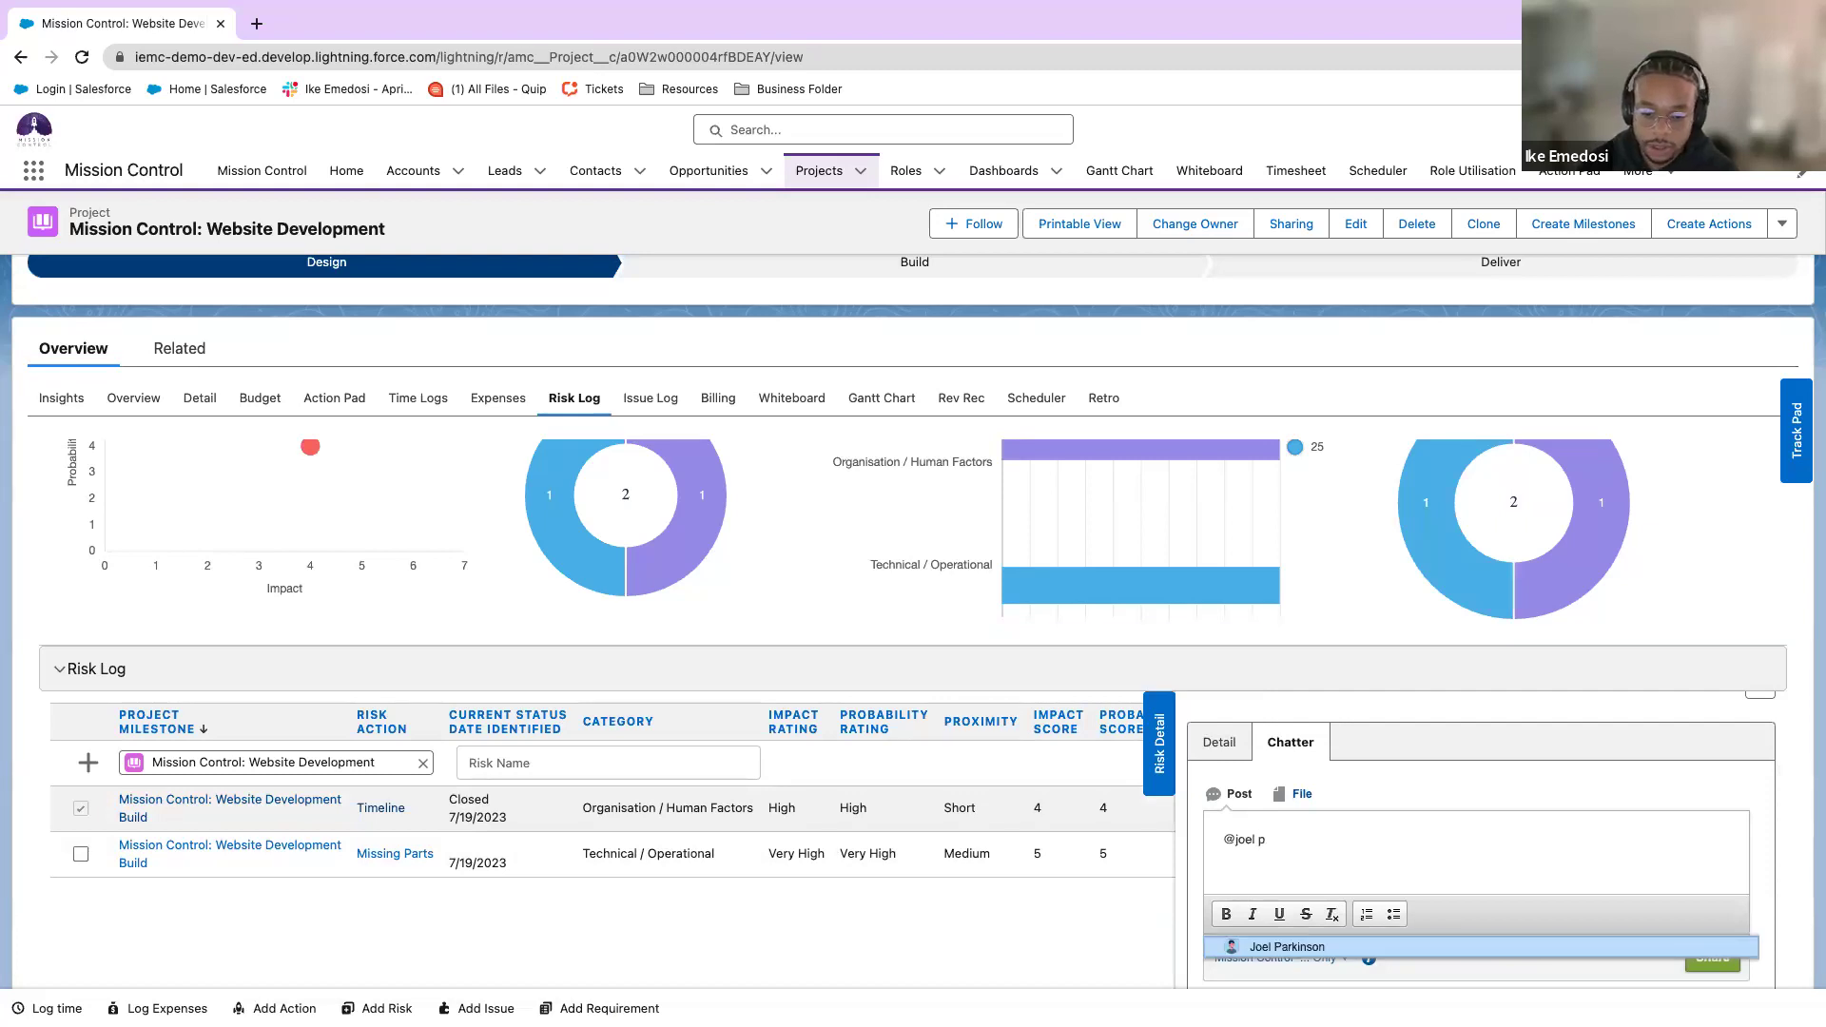
pyautogui.click(1327, 946)
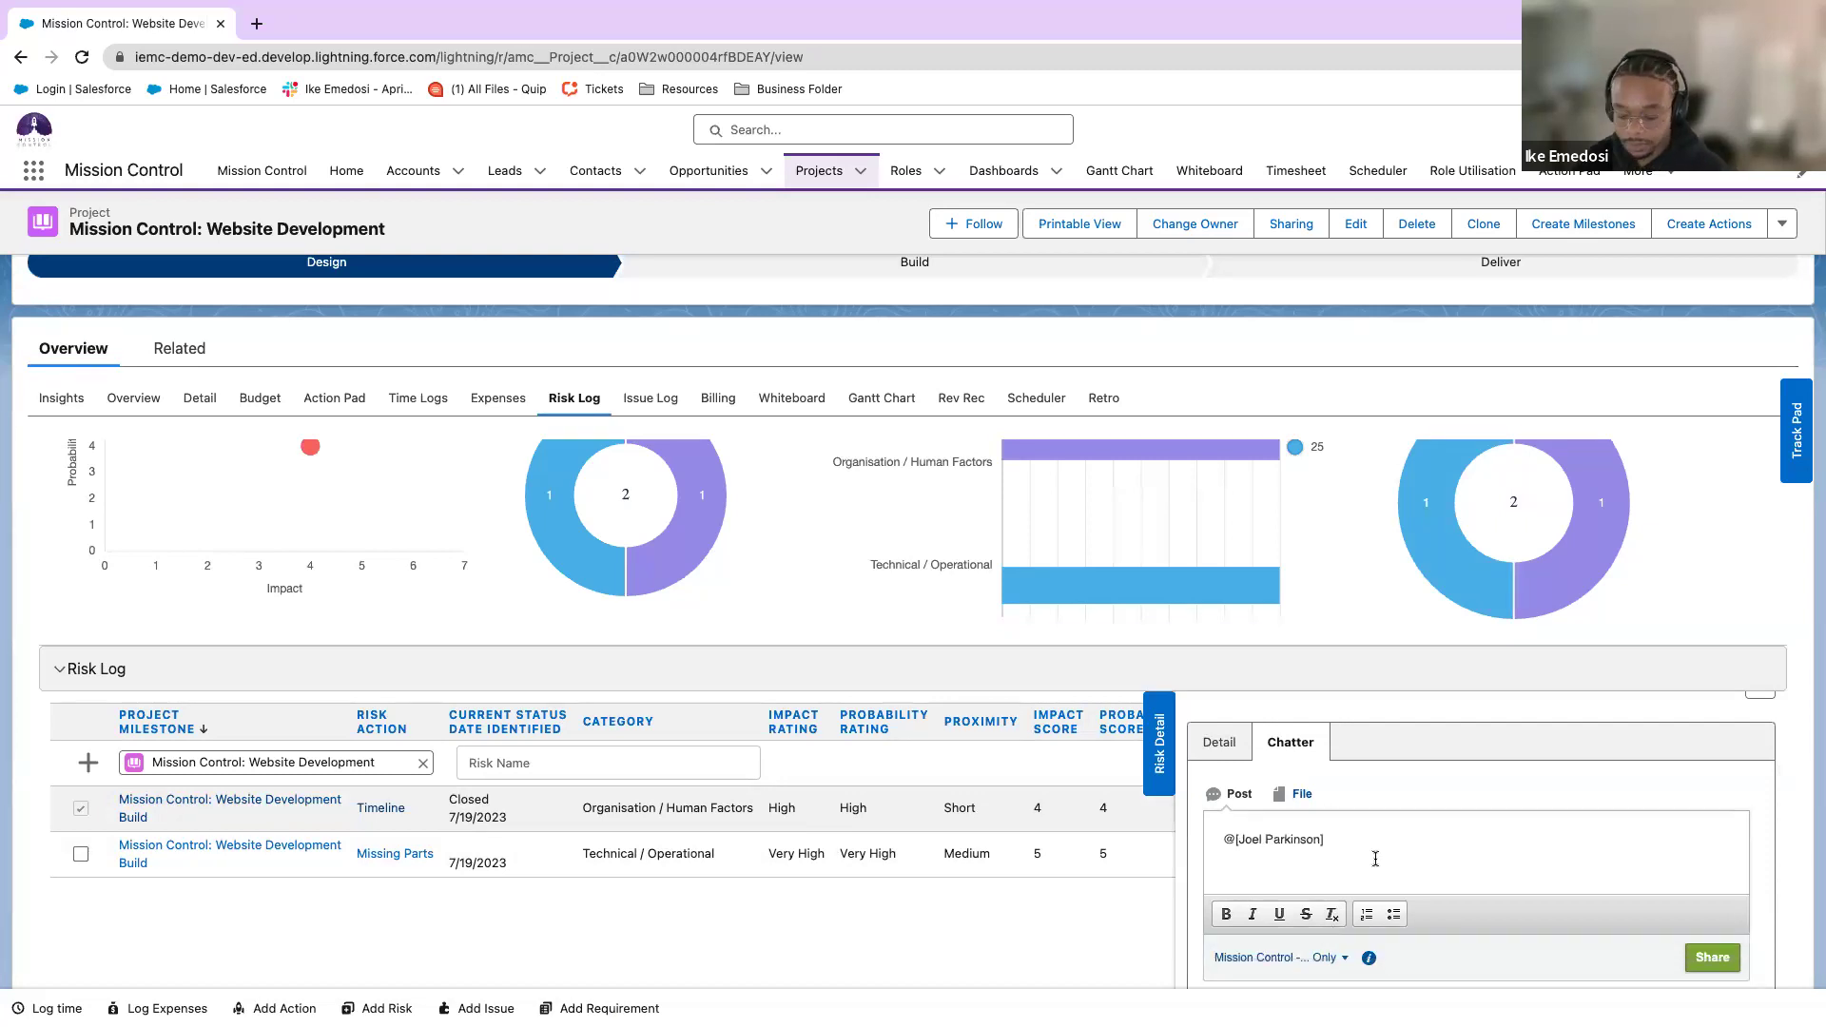
# Complete the post with "thanks for logging issue is fixed", share it and check it in the feed.
pyautogui.write('thanks for o')
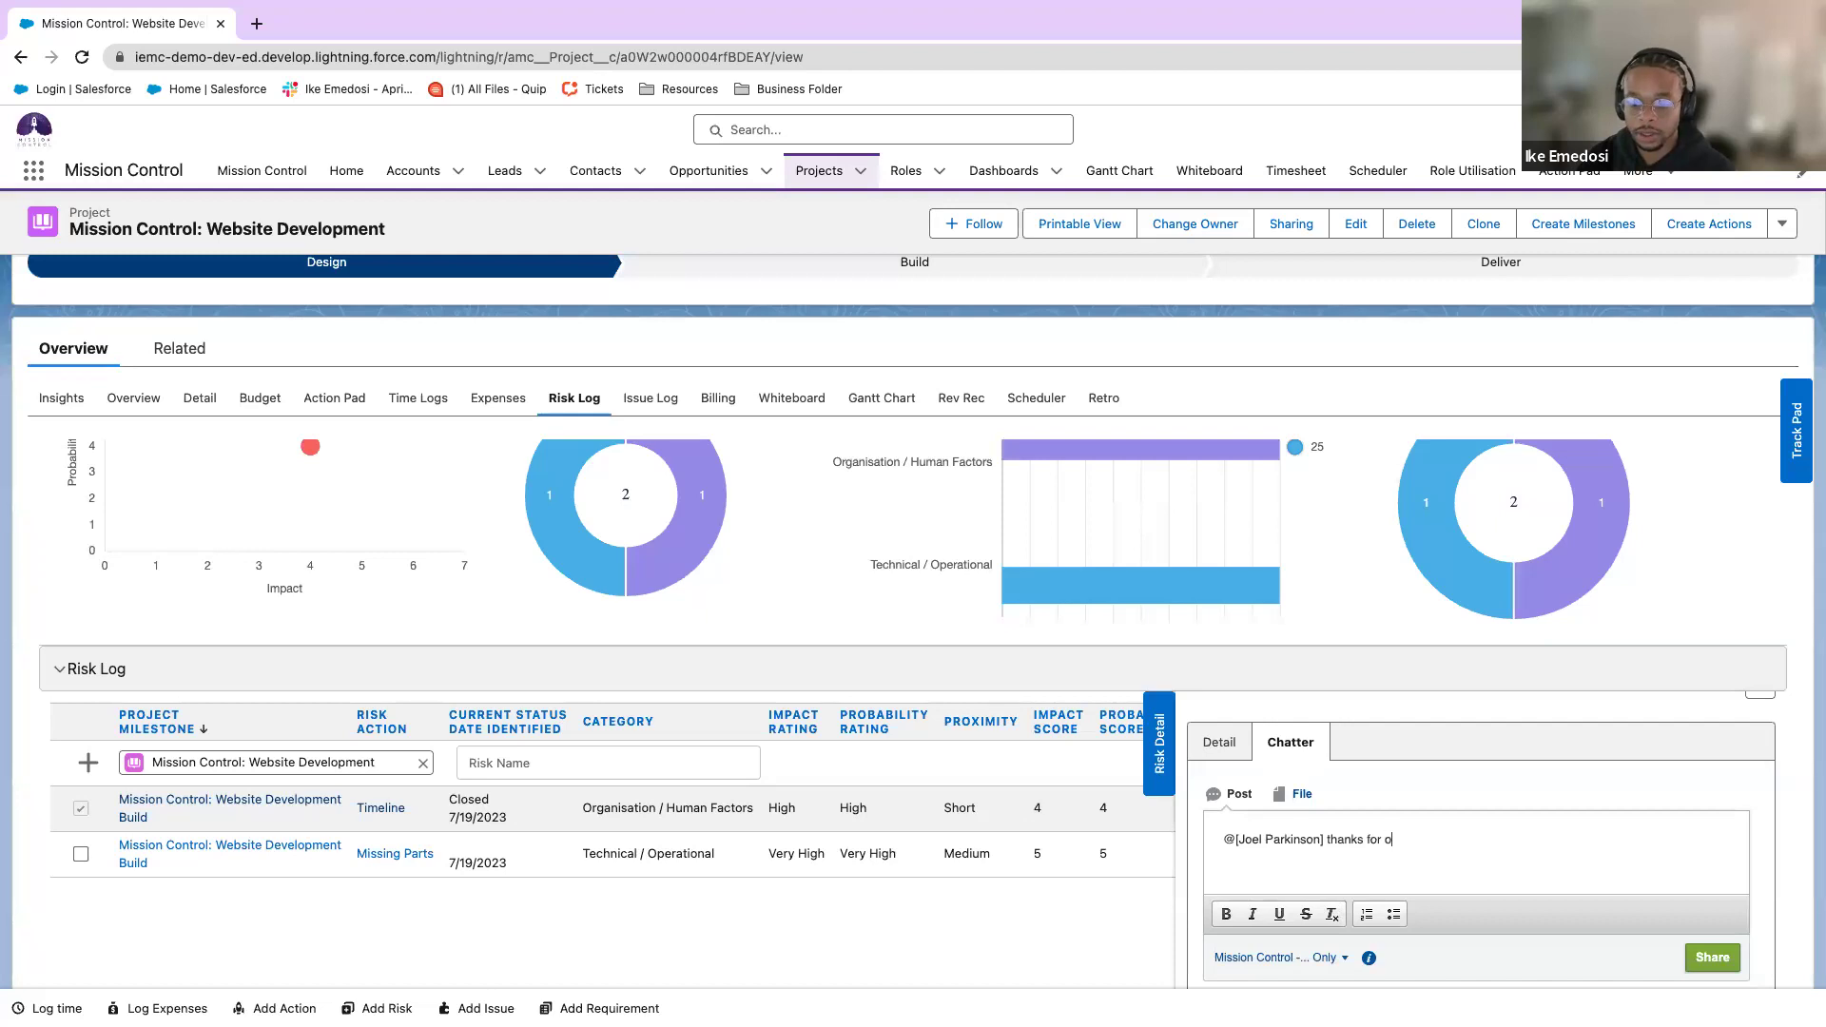
pyautogui.press('BackSpace')
pyautogui.write('logging')
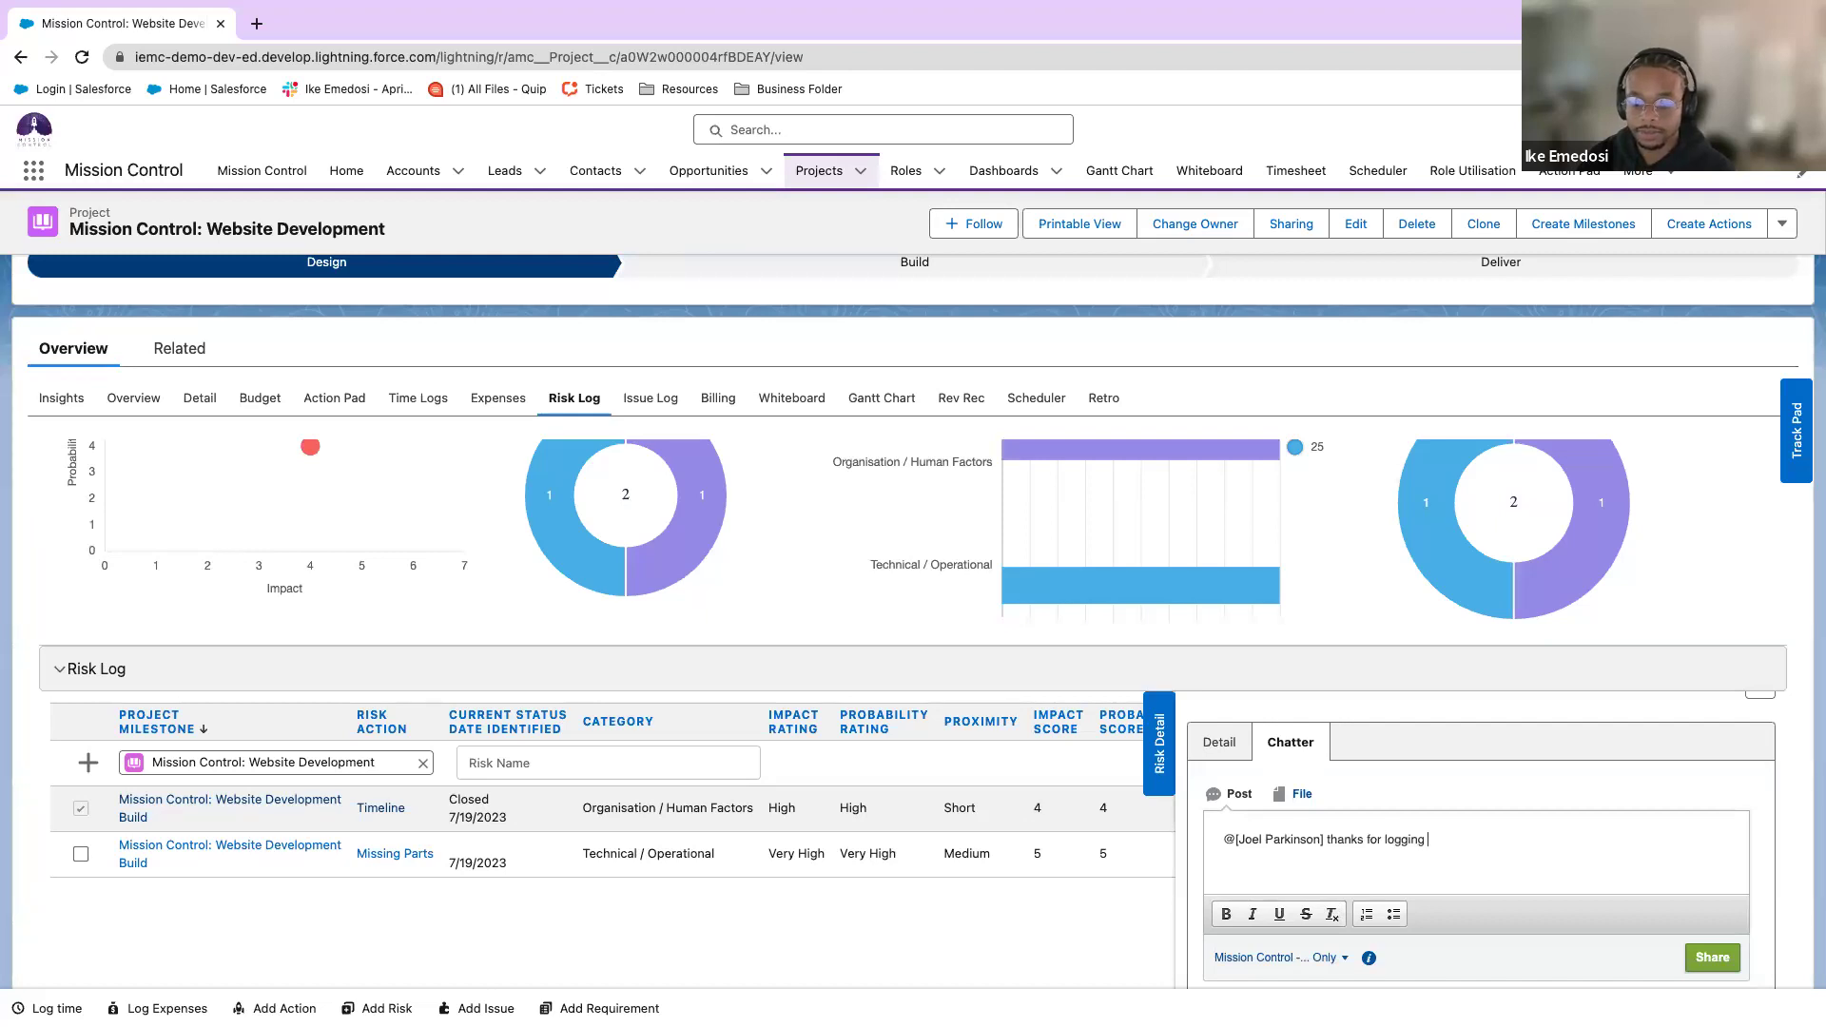
pyautogui.write(' issue is fixeed')
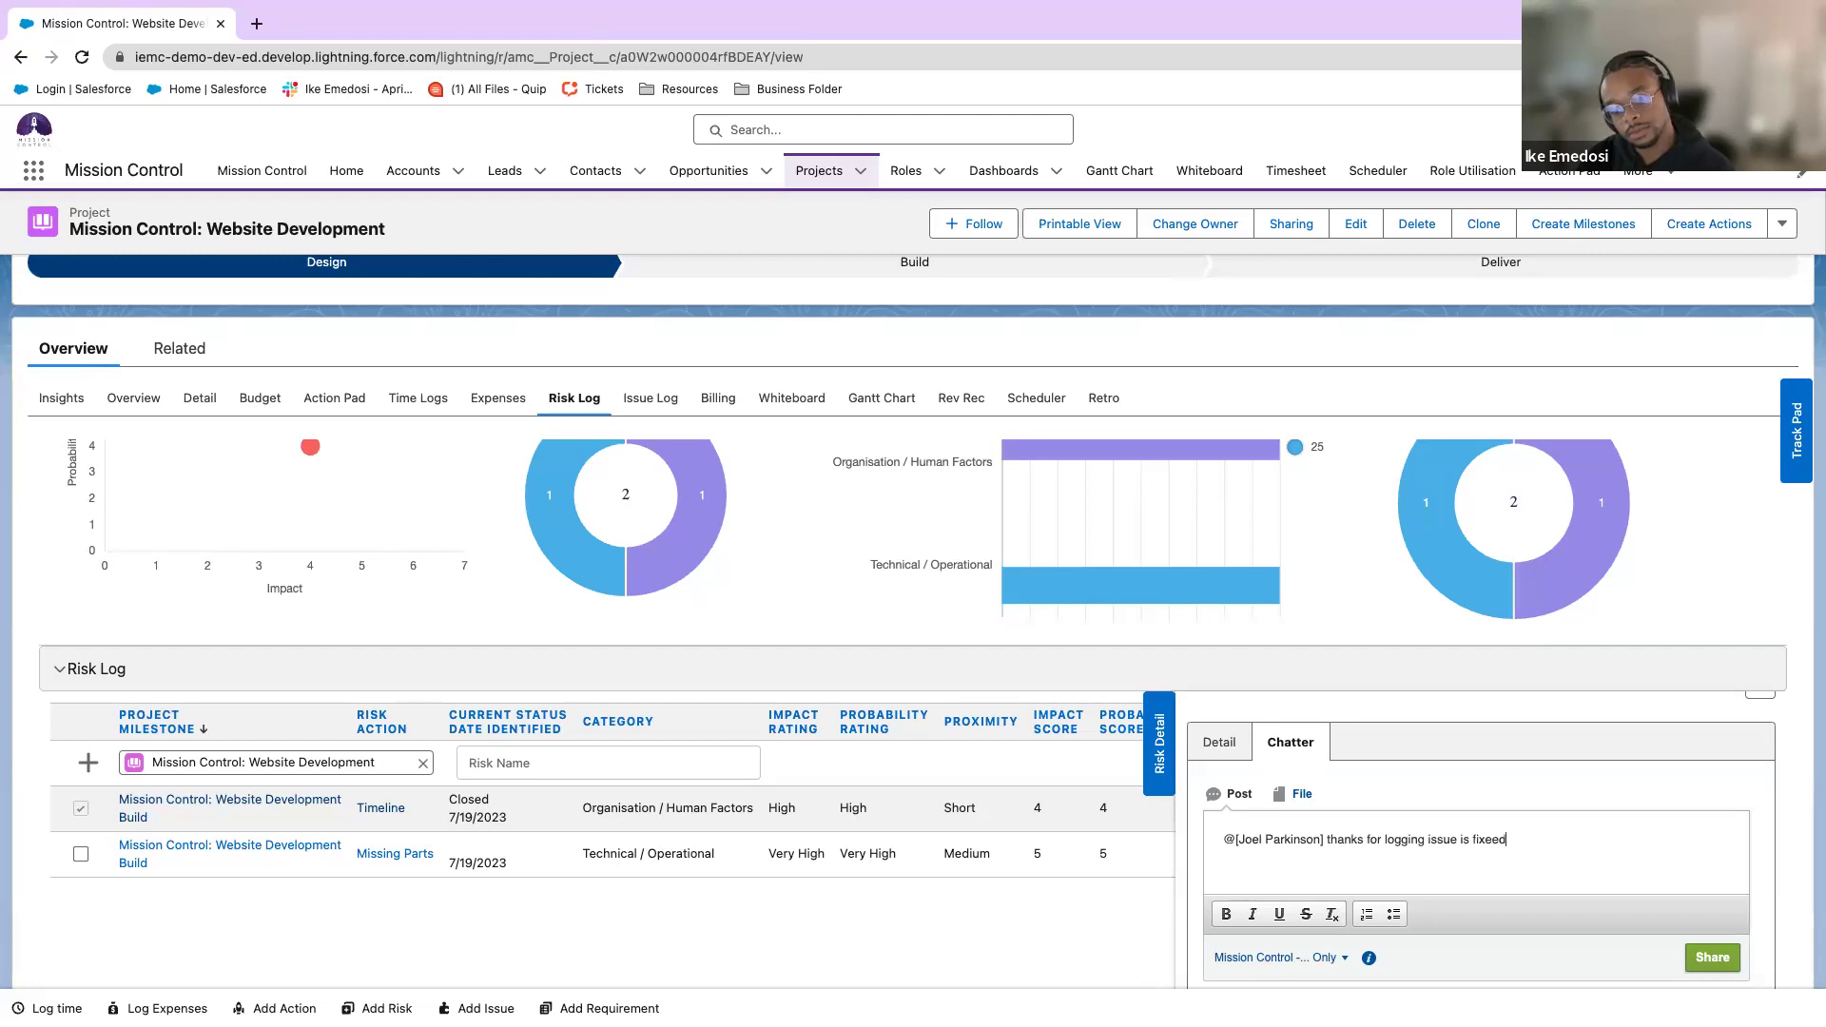
pyautogui.press('BackSpace')
pyautogui.press('BackSpace')
pyautogui.write('d')
pyautogui.press('Return')
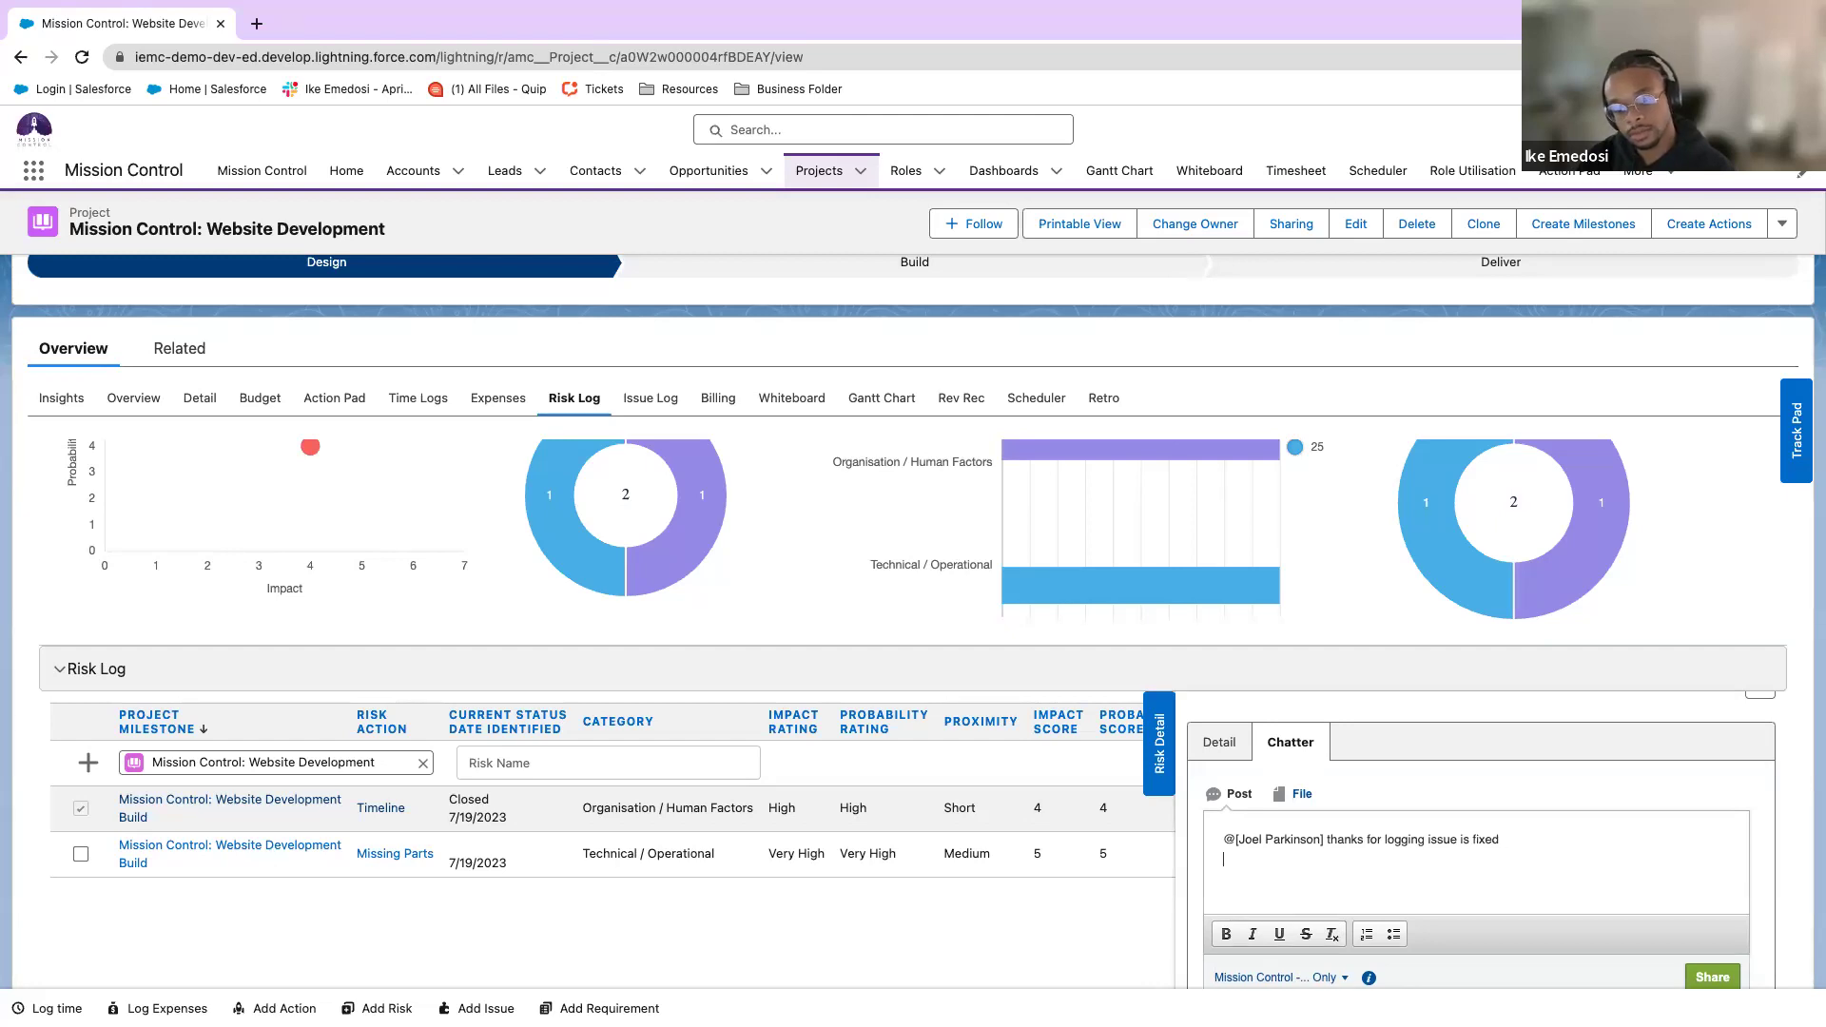
pyautogui.click(1724, 984)
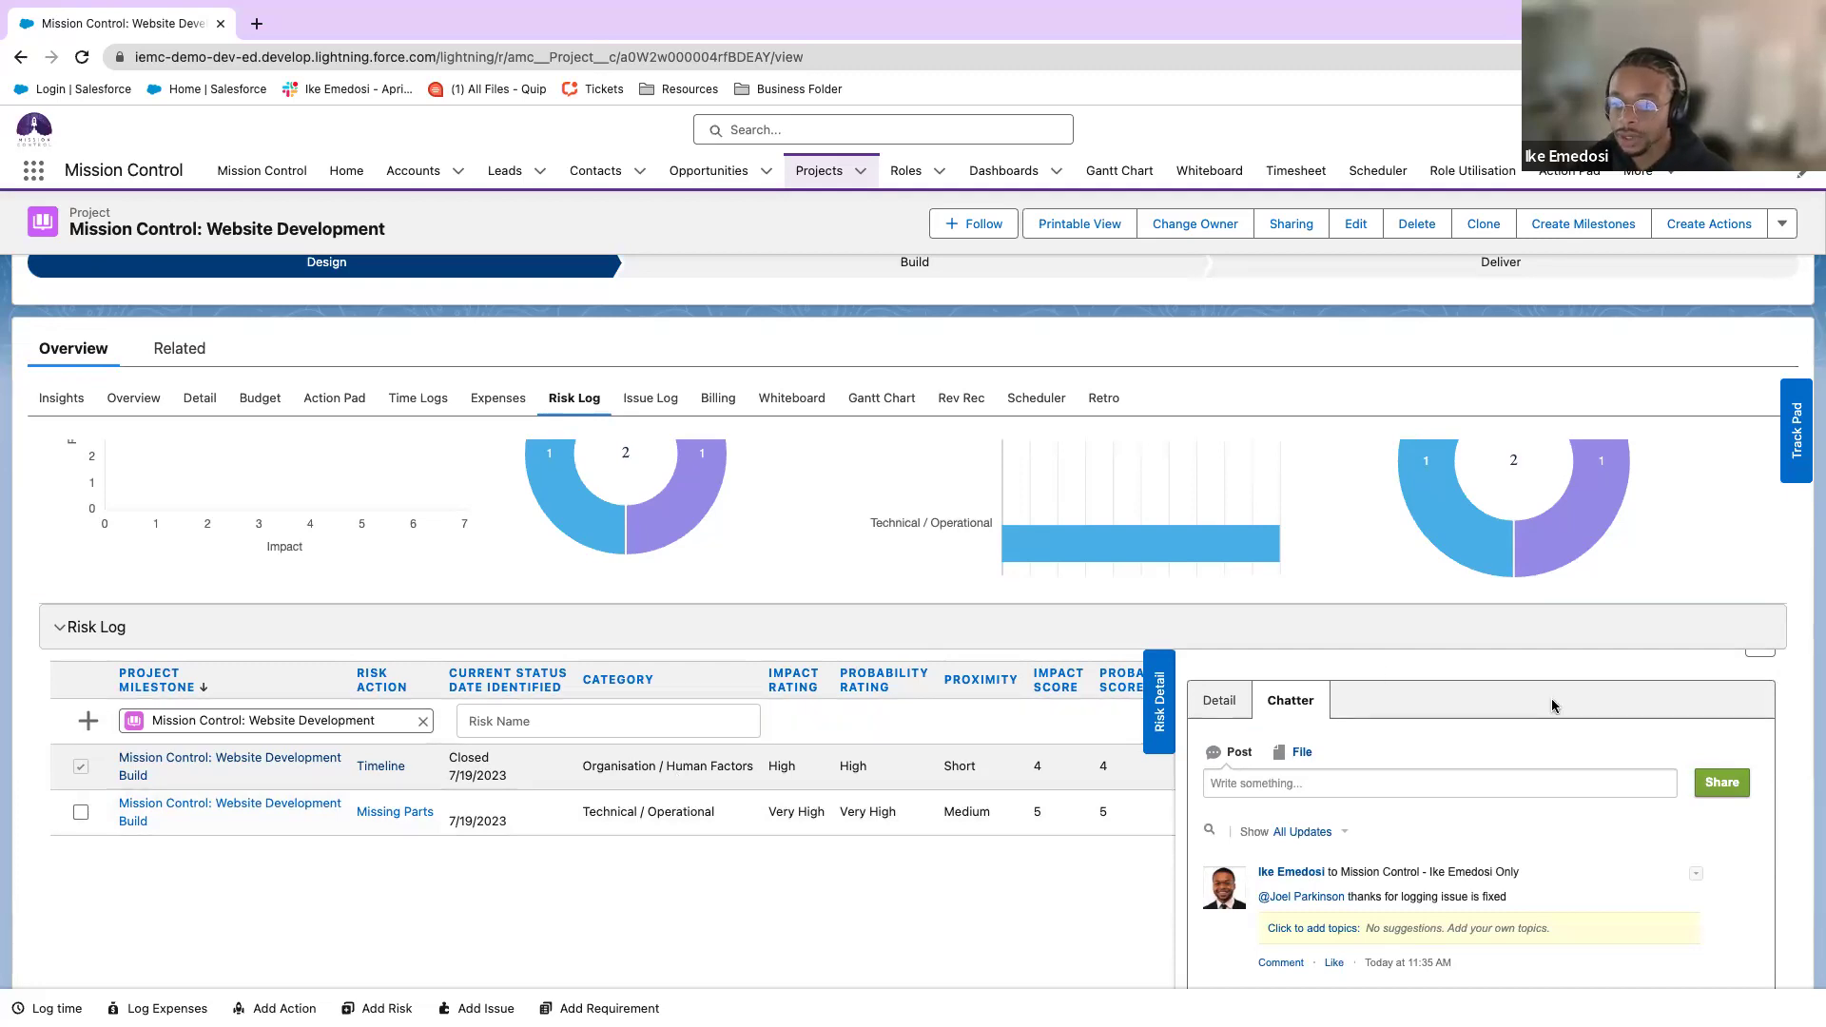
pyautogui.scroll(-1, 1553, 705)
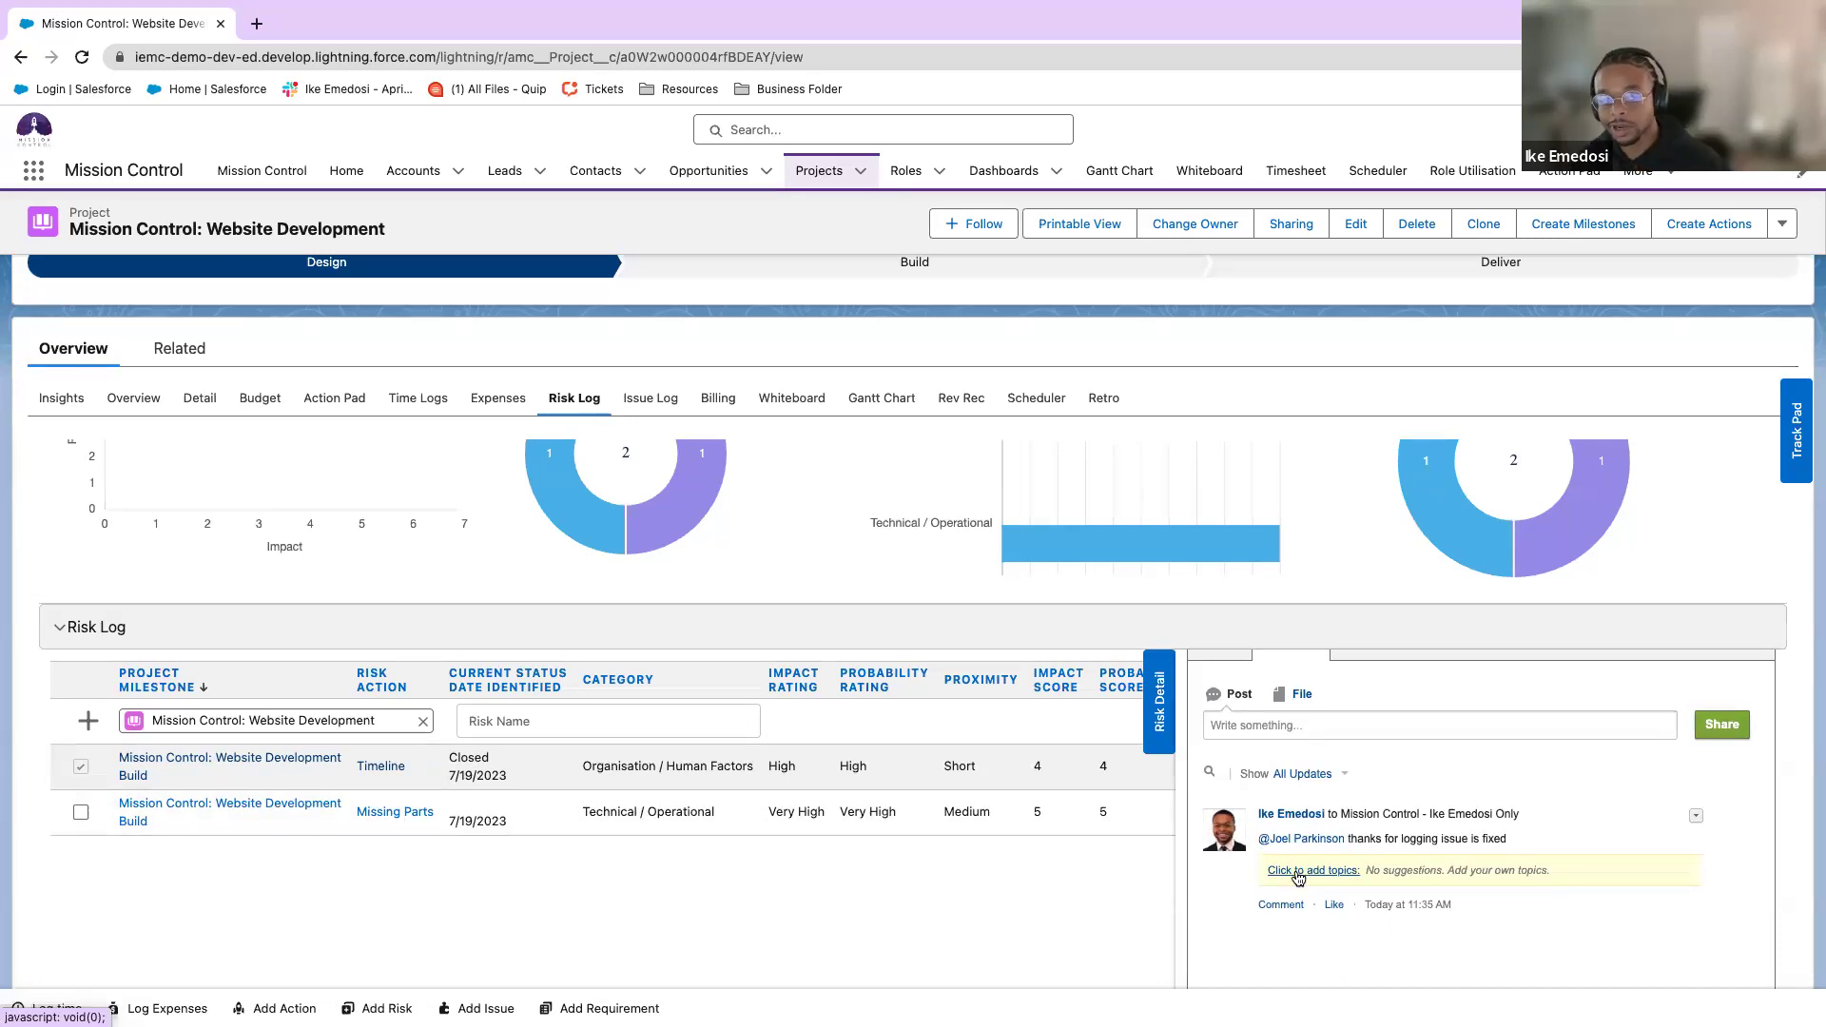
pyautogui.scroll(1, 955, 864)
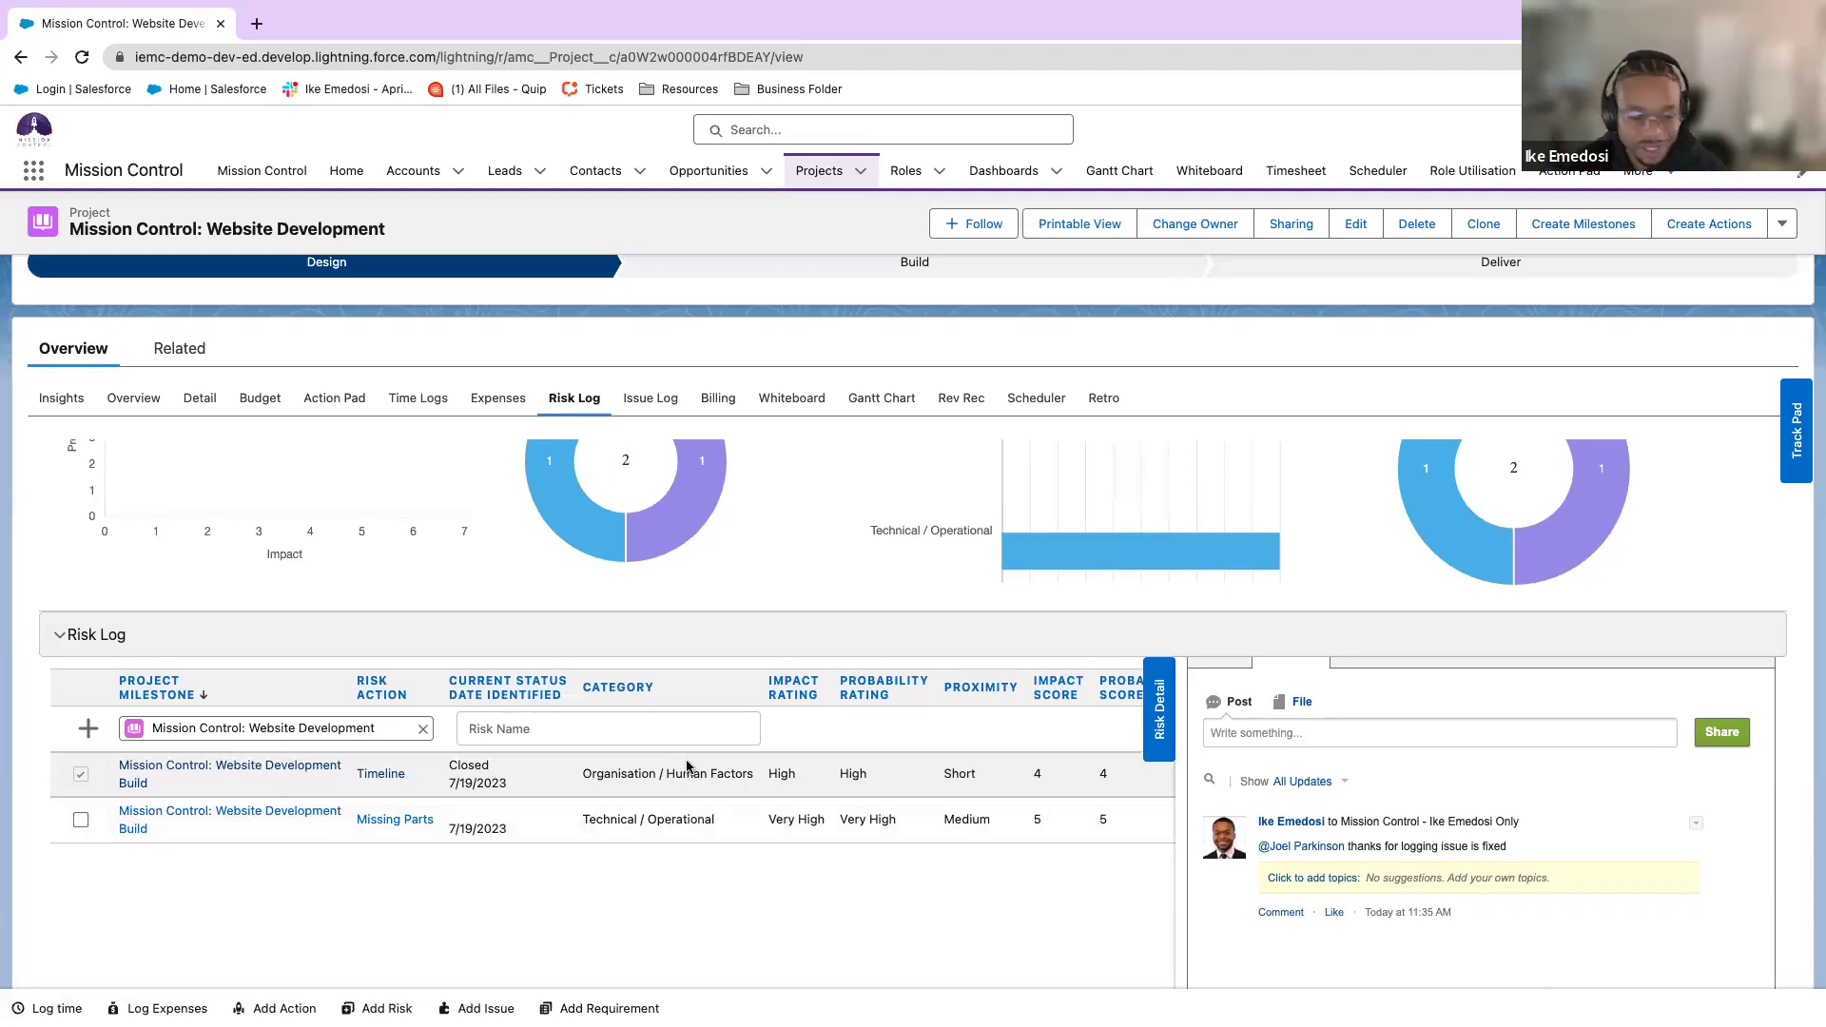
# Open the Missing Parts risk record, look through its notes and risk assessment fields, and close it without saving.
pyautogui.scroll(1, 576, 894)
pyautogui.scroll(1, 577, 894)
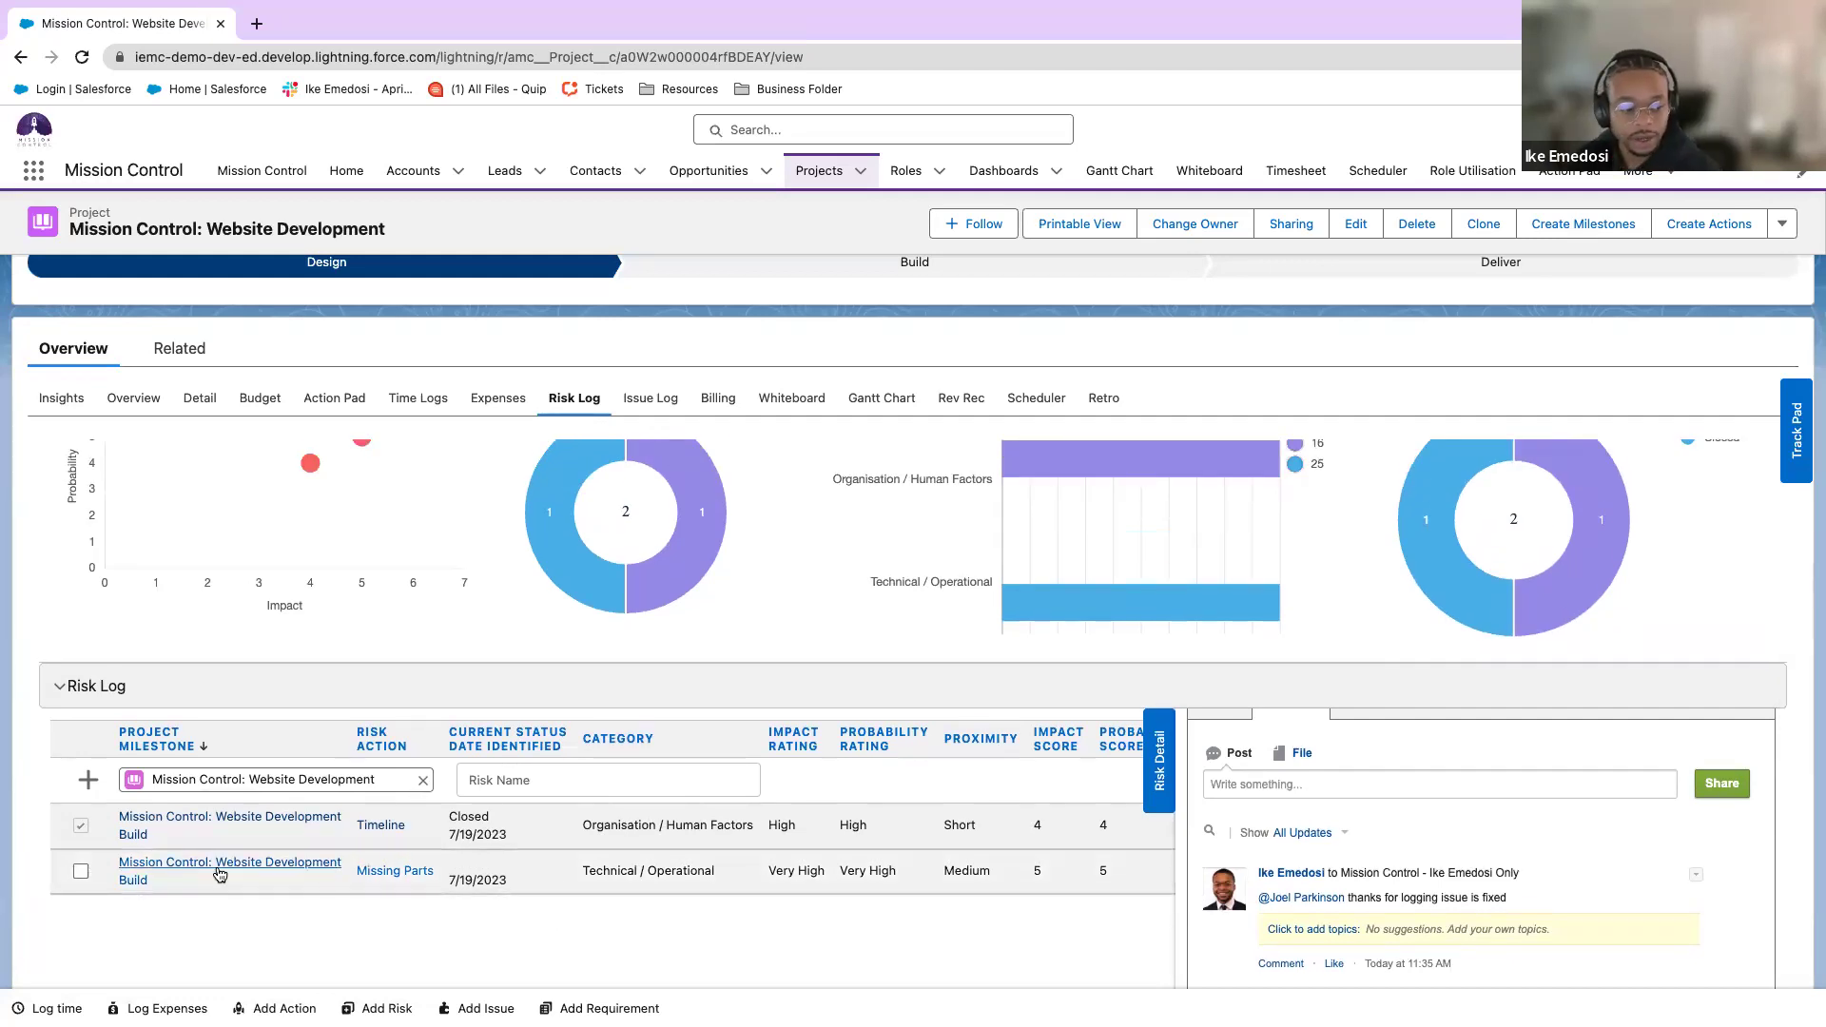
pyautogui.doubleClick(557, 881)
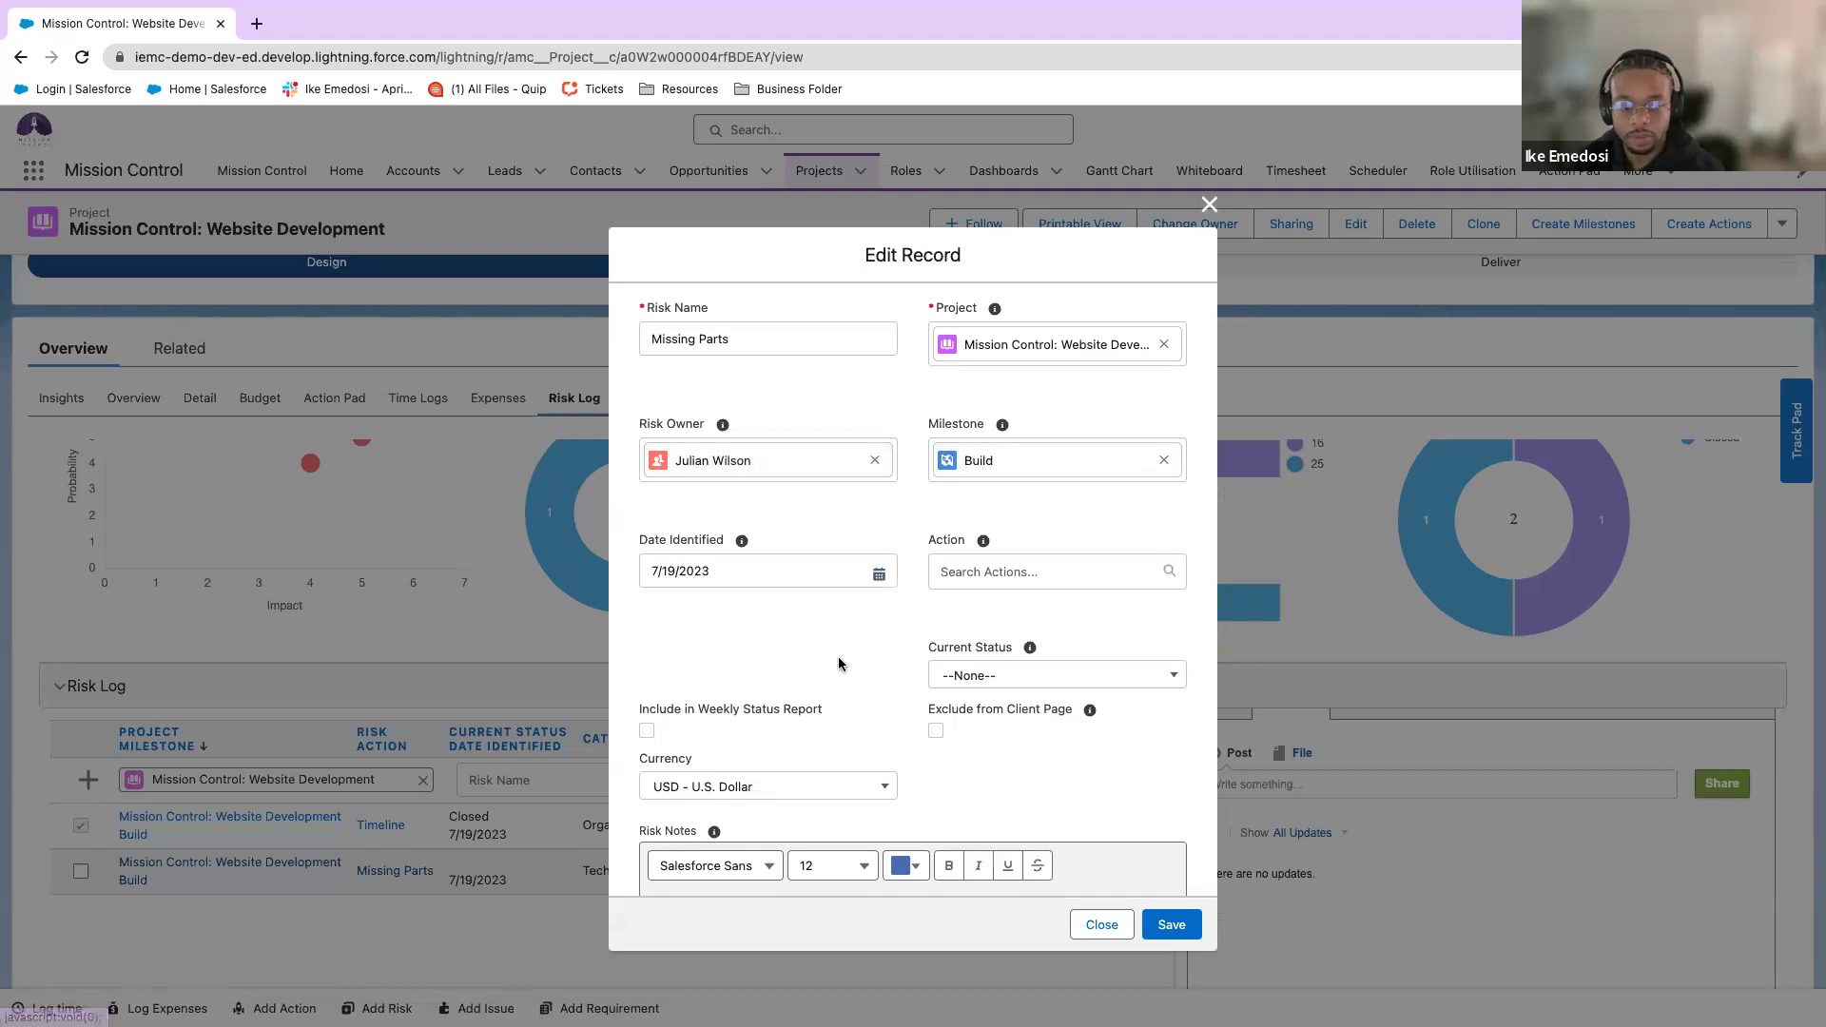
pyautogui.scroll(-3, 839, 664)
pyautogui.scroll(-10, 839, 664)
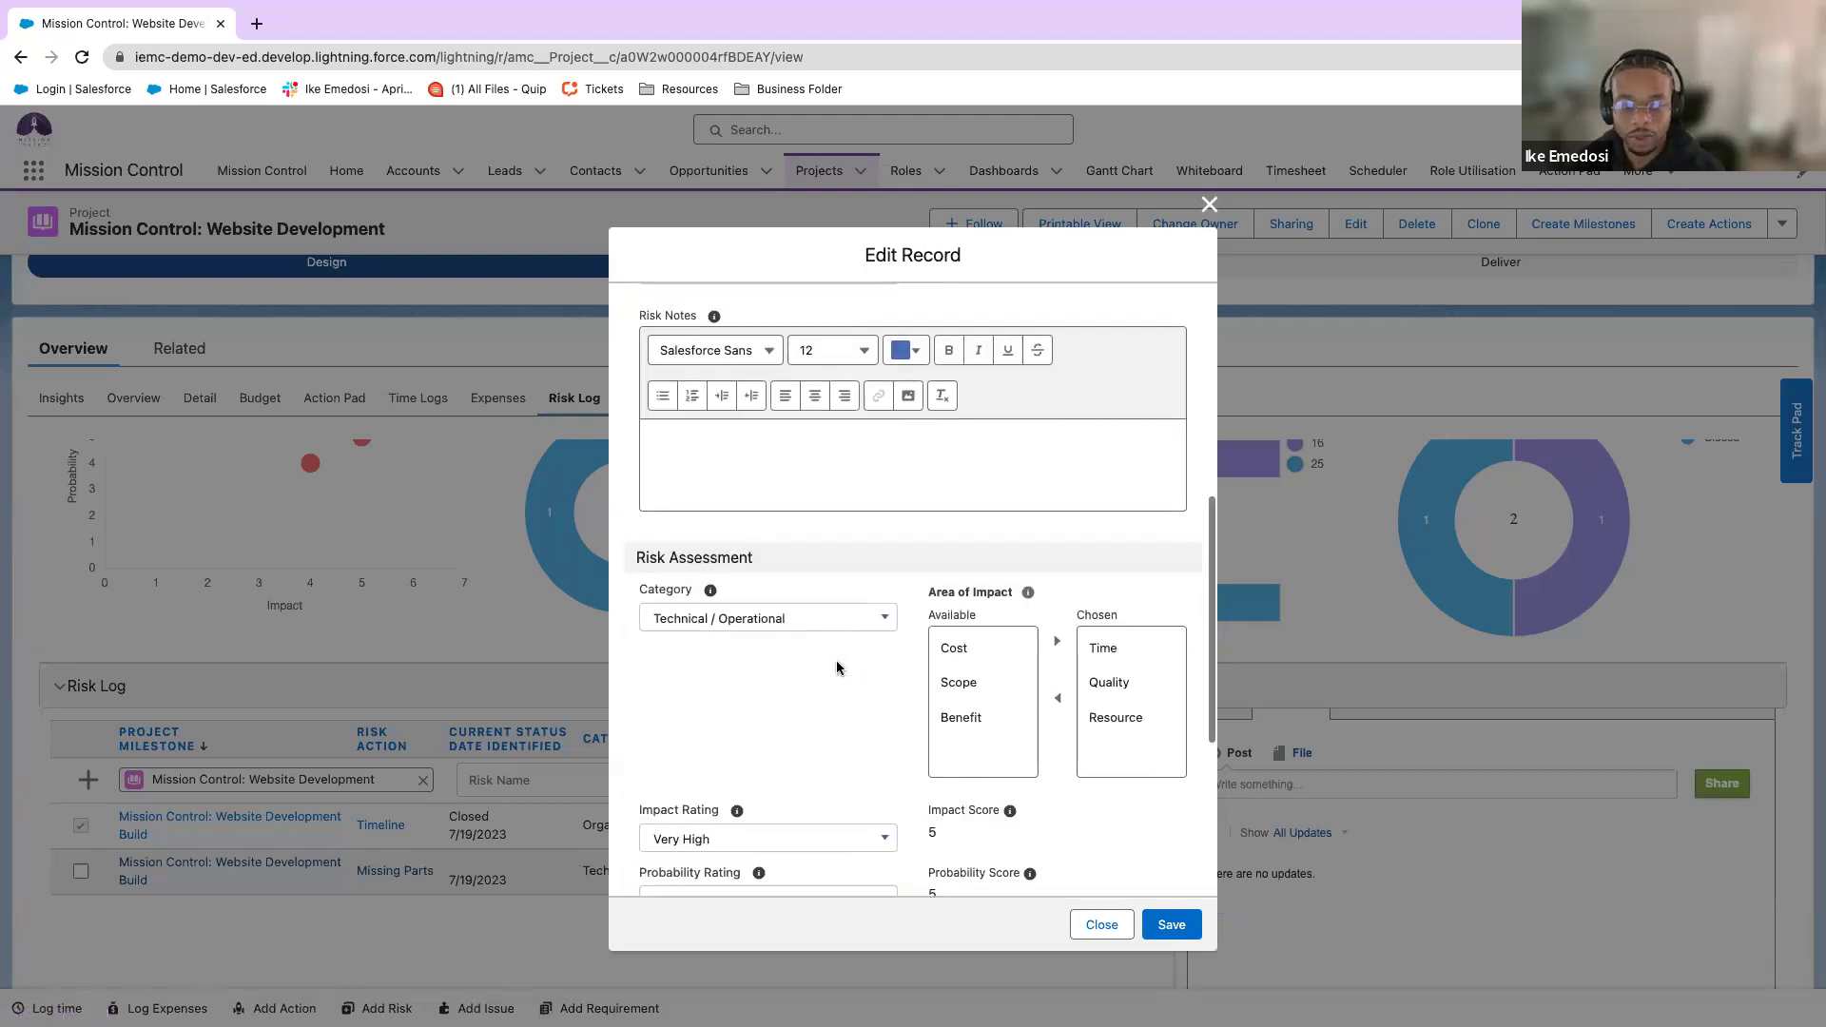
pyautogui.click(1209, 204)
# Open the Missing Parts record from the project's Issue Log and review its details, linked risk, issue settings and hours information.
pyautogui.scroll(2, 495, 837)
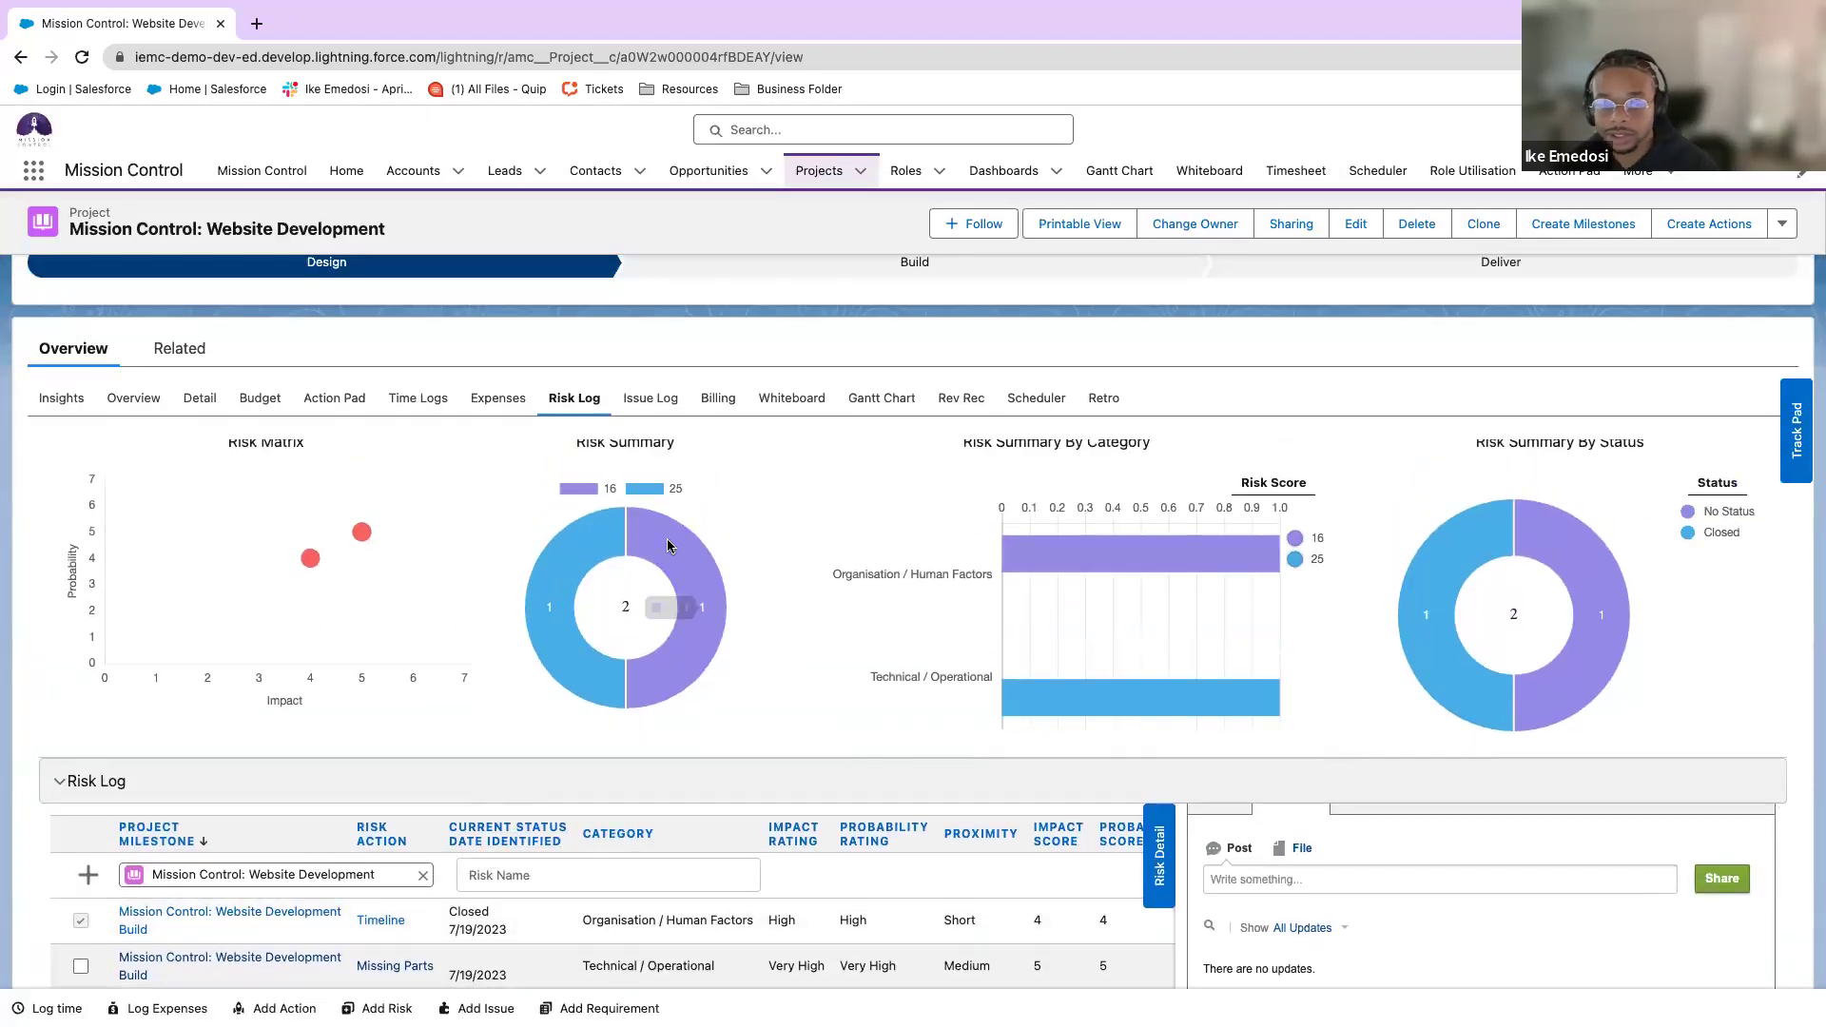
pyautogui.click(650, 400)
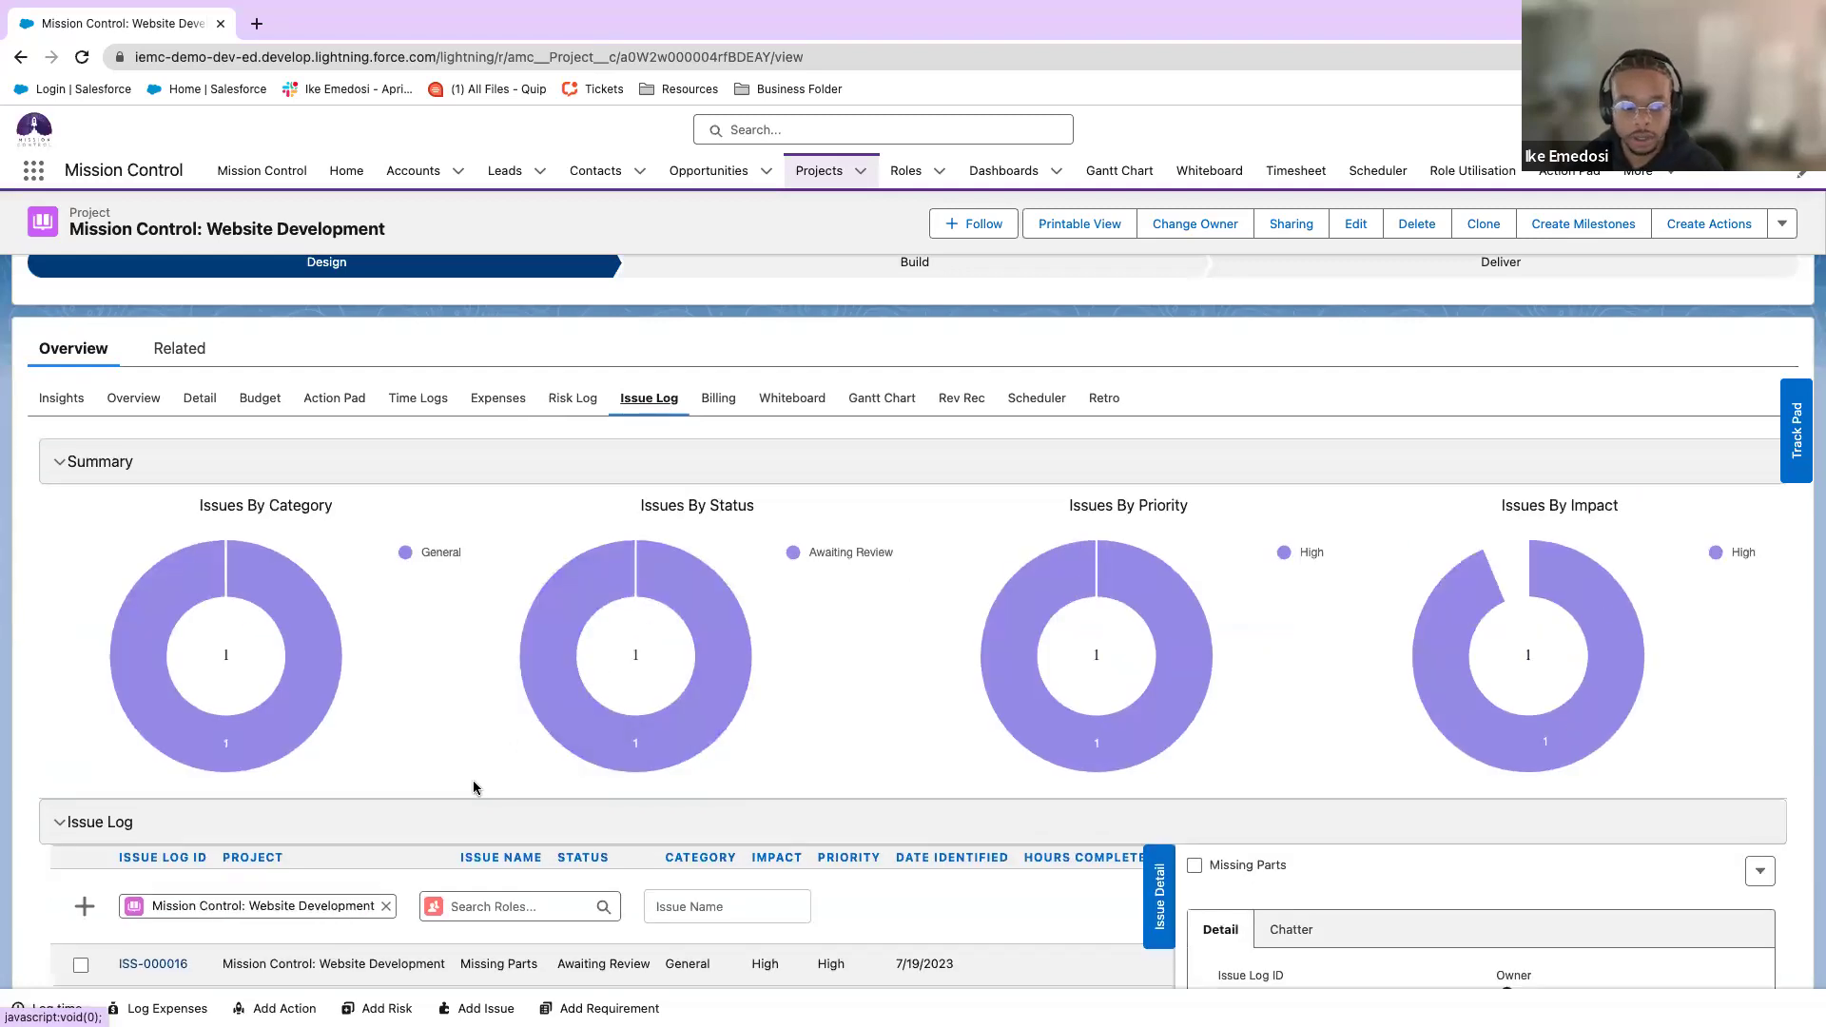
pyautogui.scroll(-1, 481, 799)
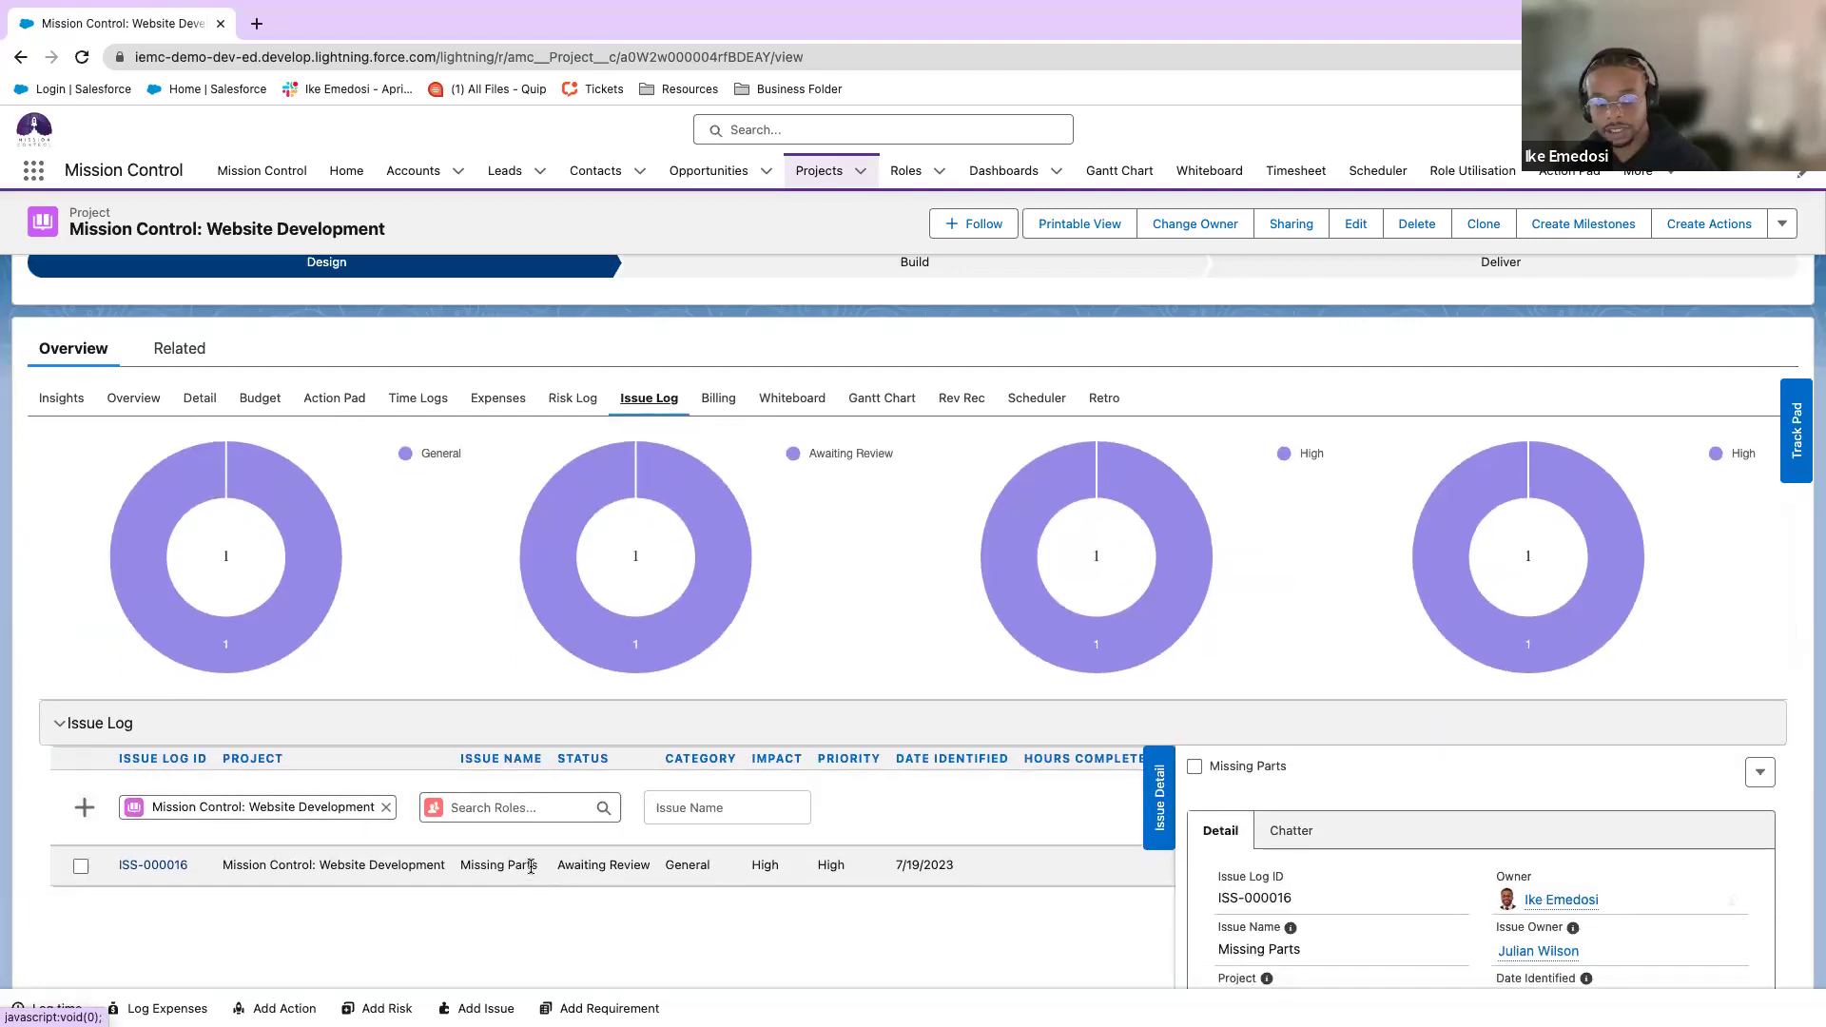
pyautogui.doubleClick(558, 871)
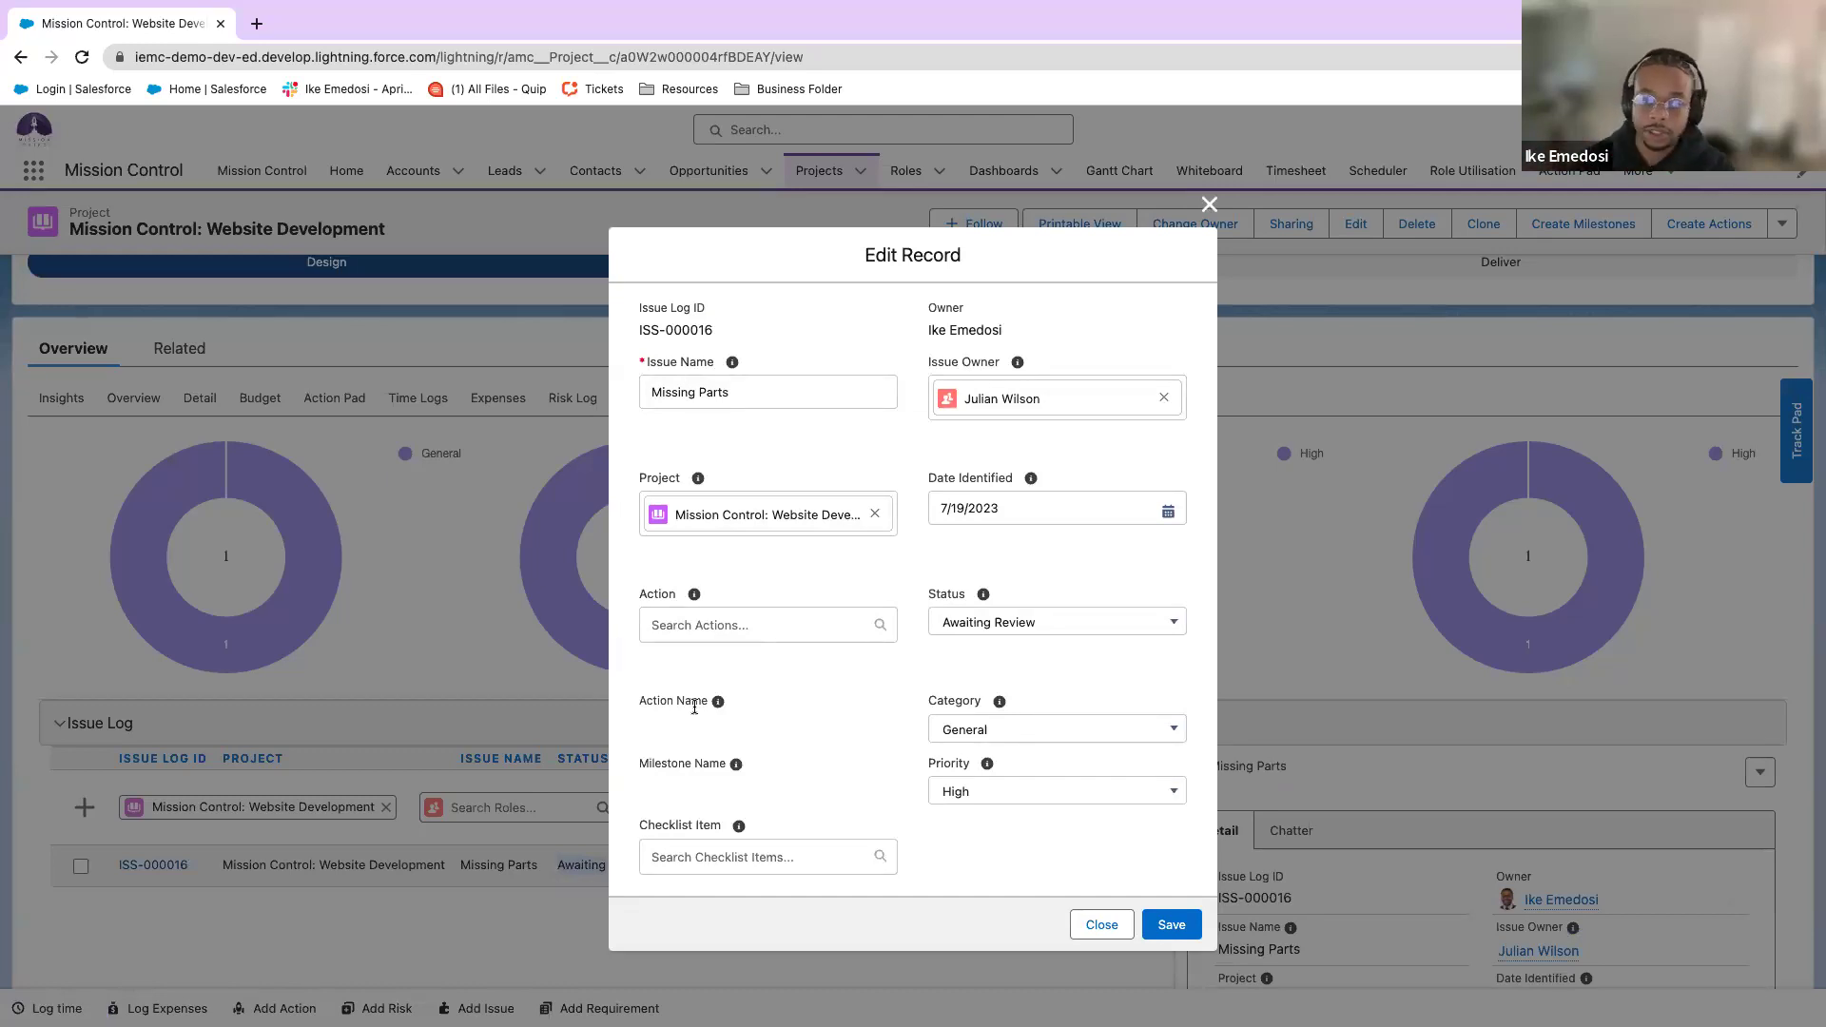
pyautogui.scroll(-1, 790, 624)
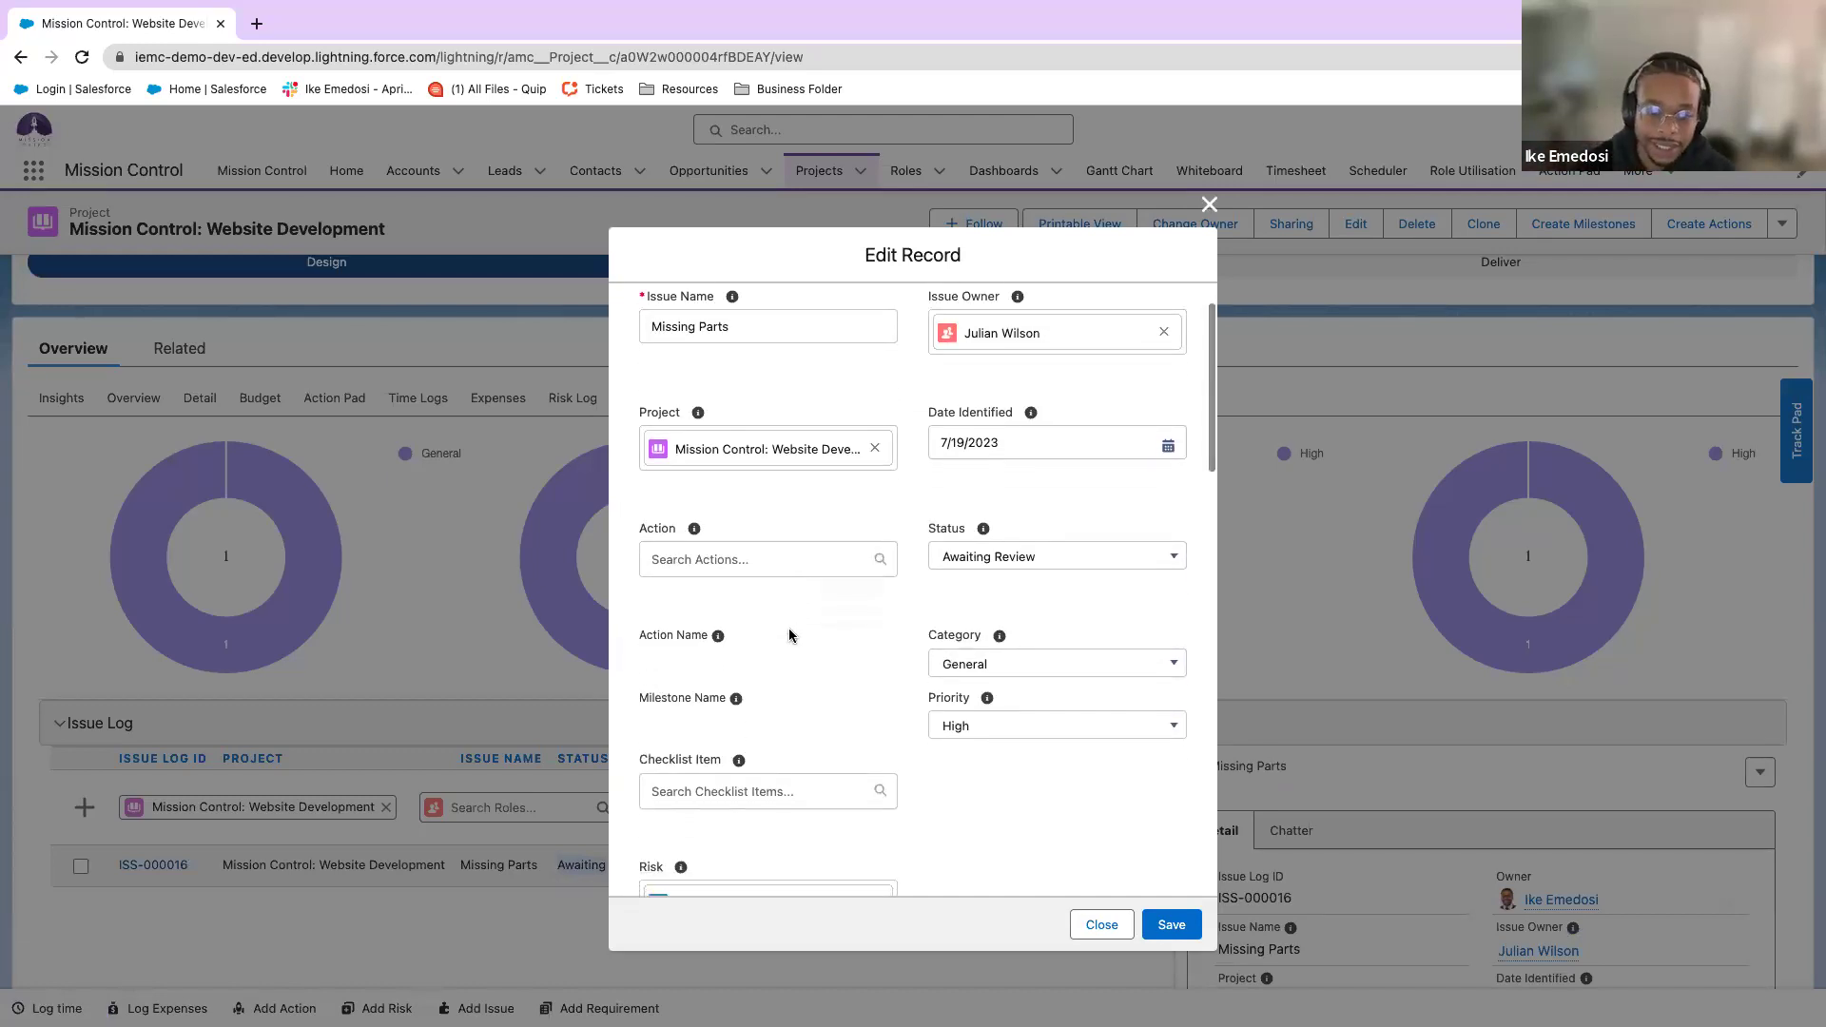
pyautogui.scroll(-2, 790, 628)
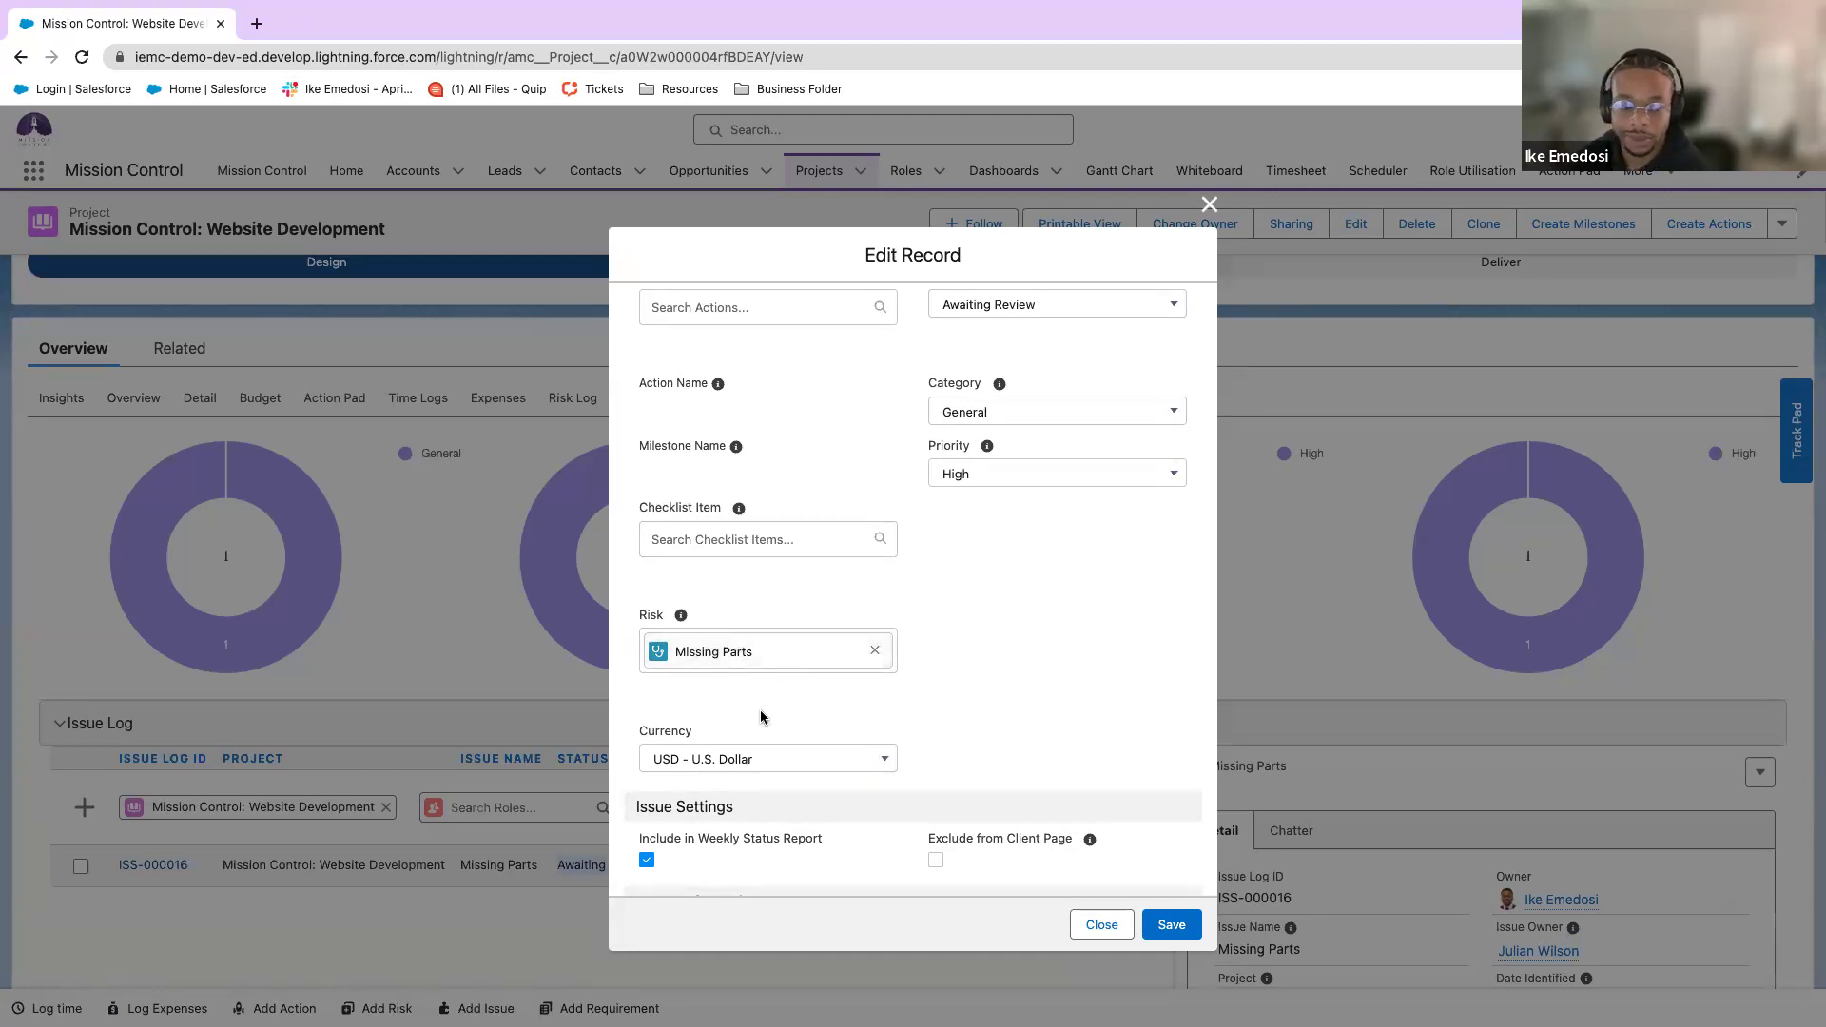
pyautogui.scroll(-2, 772, 702)
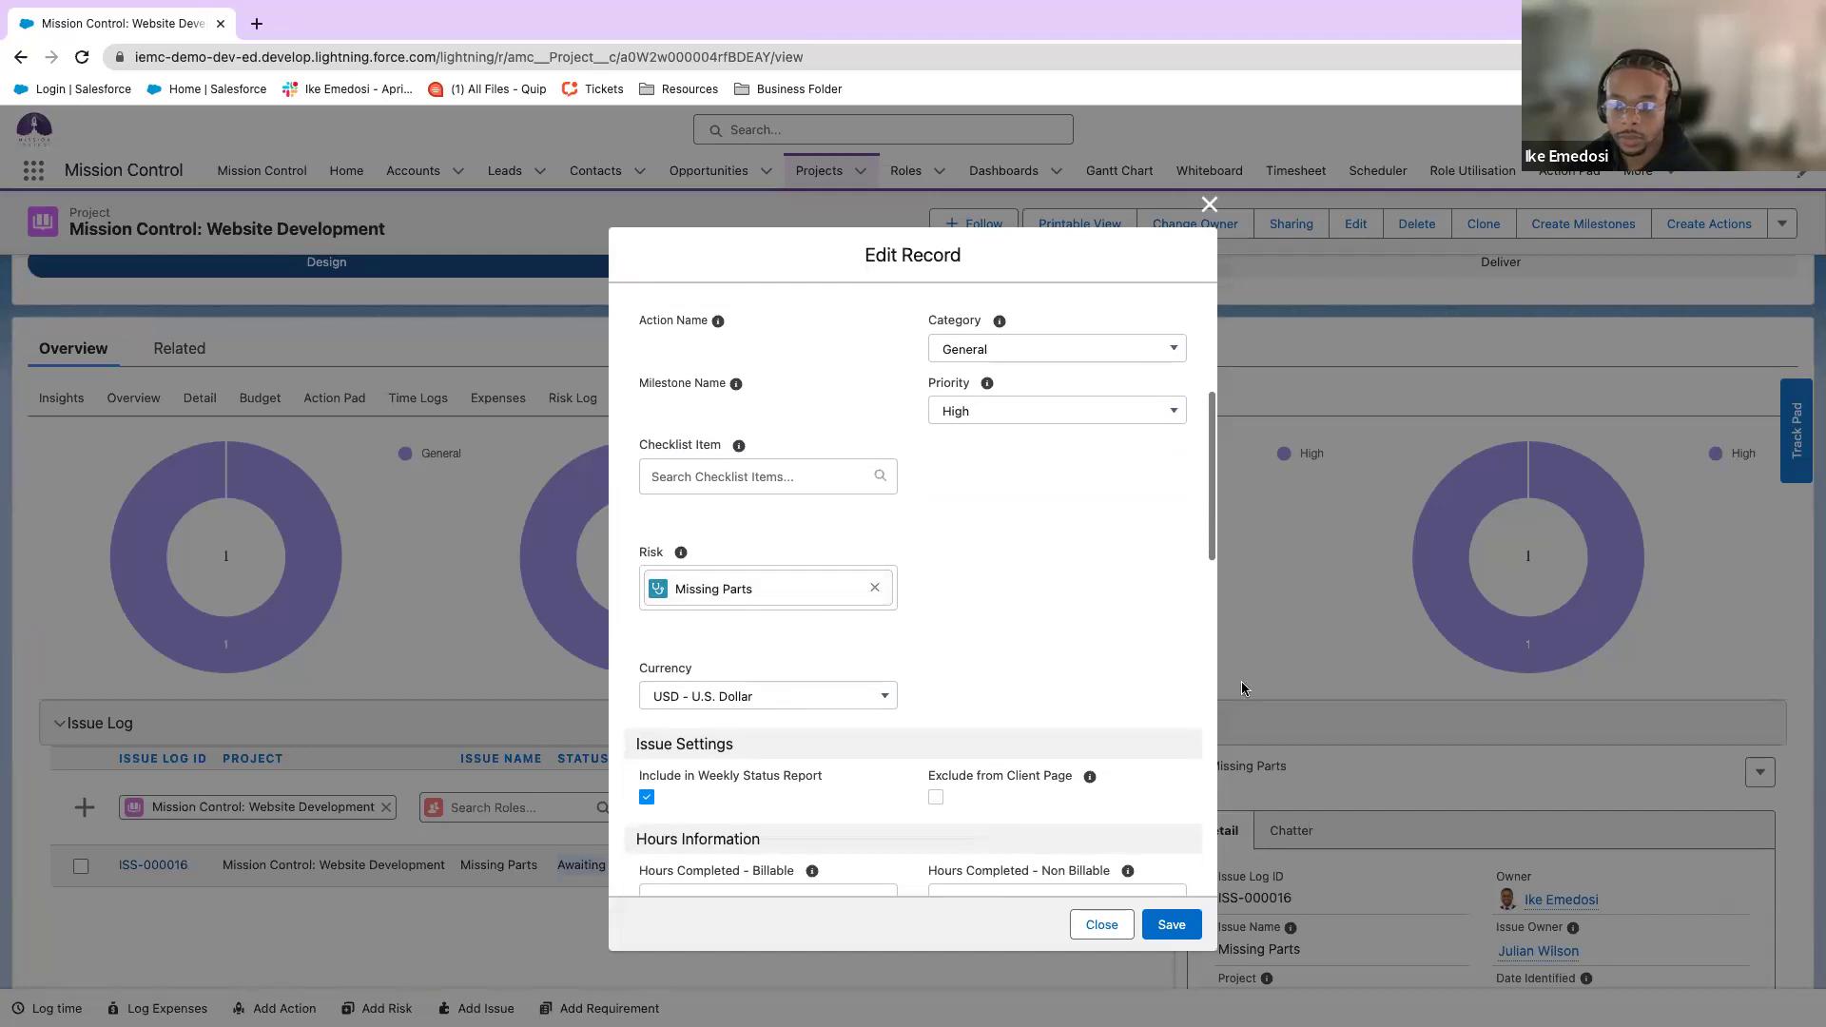
pyautogui.scroll(-3, 998, 657)
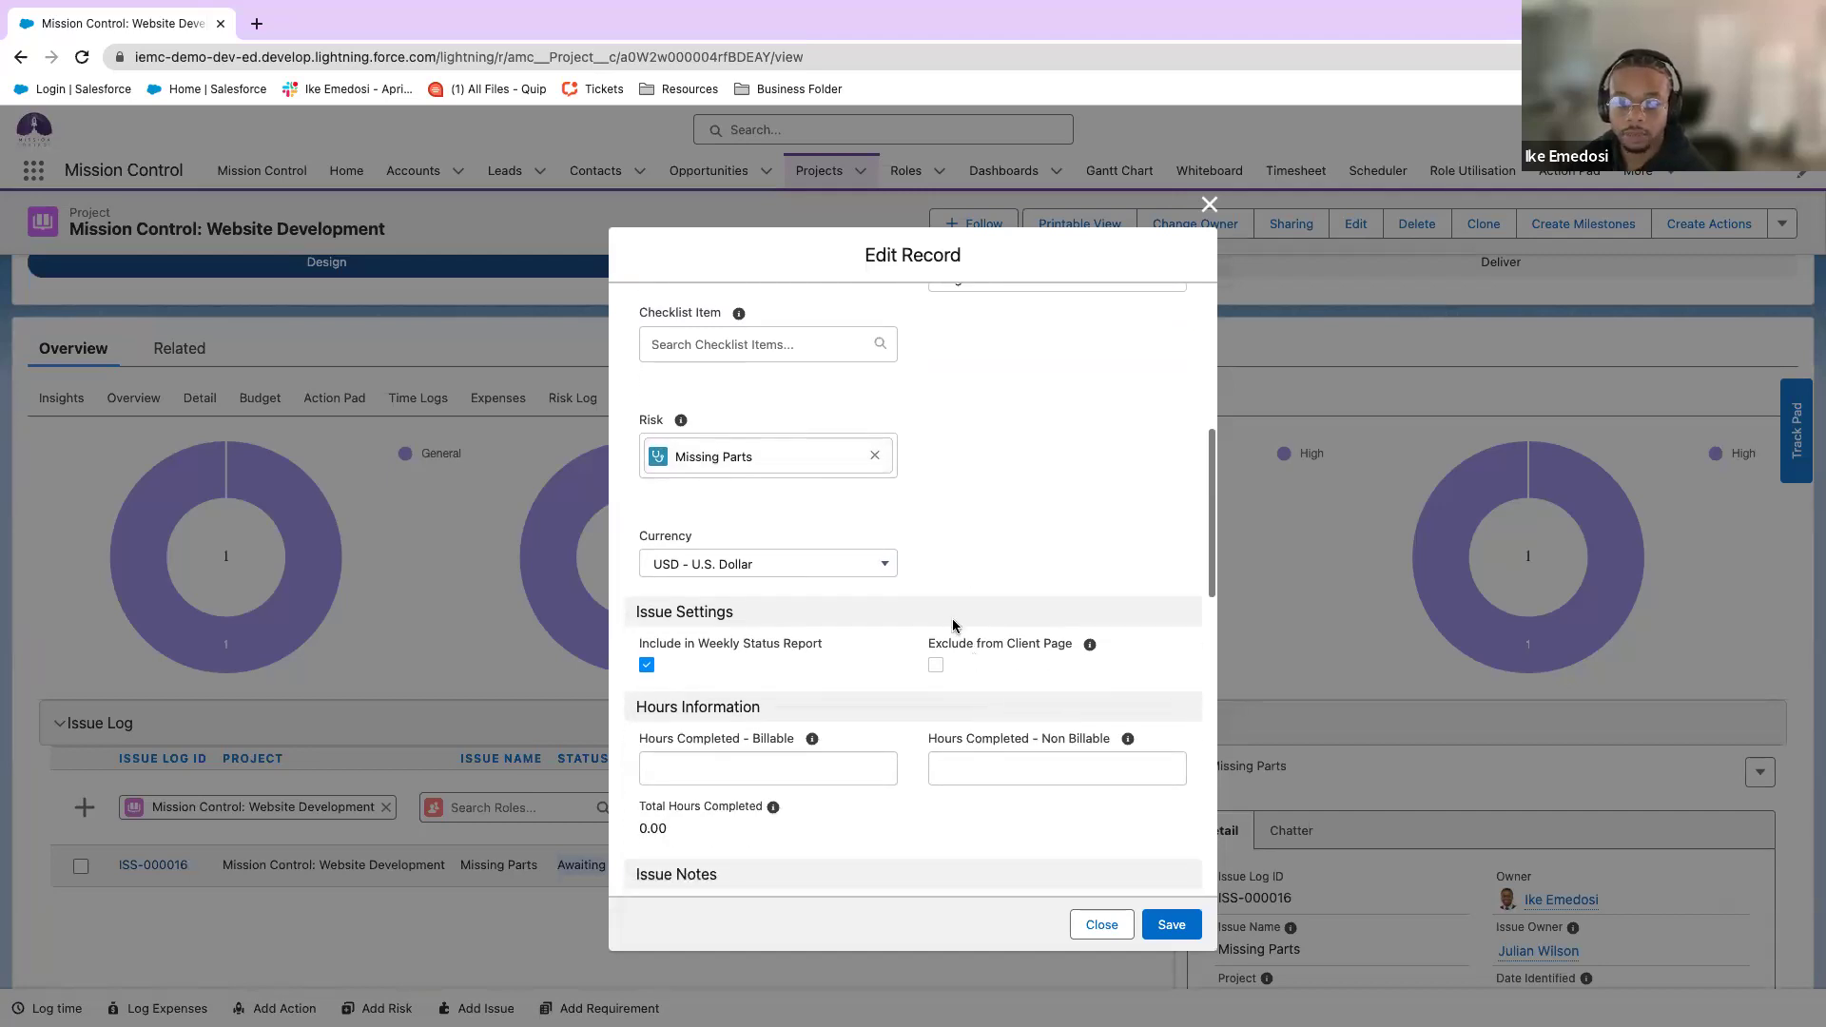
pyautogui.scroll(-1, 953, 625)
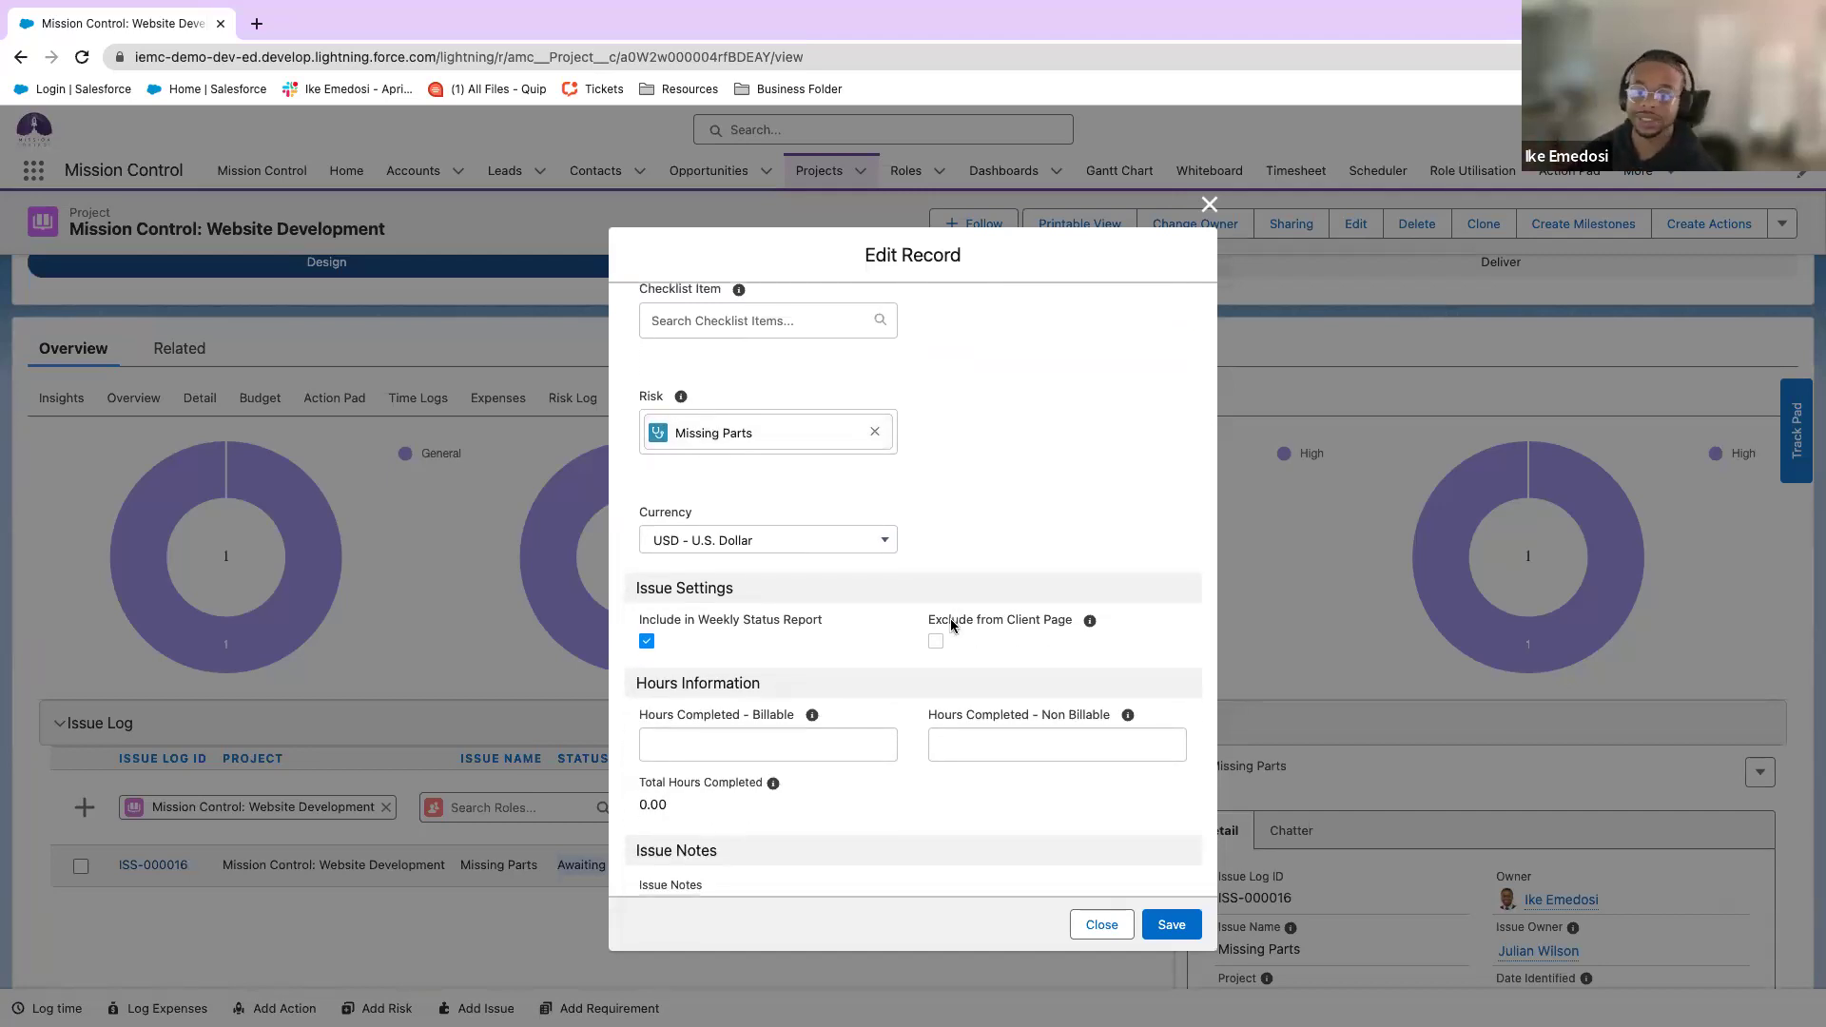
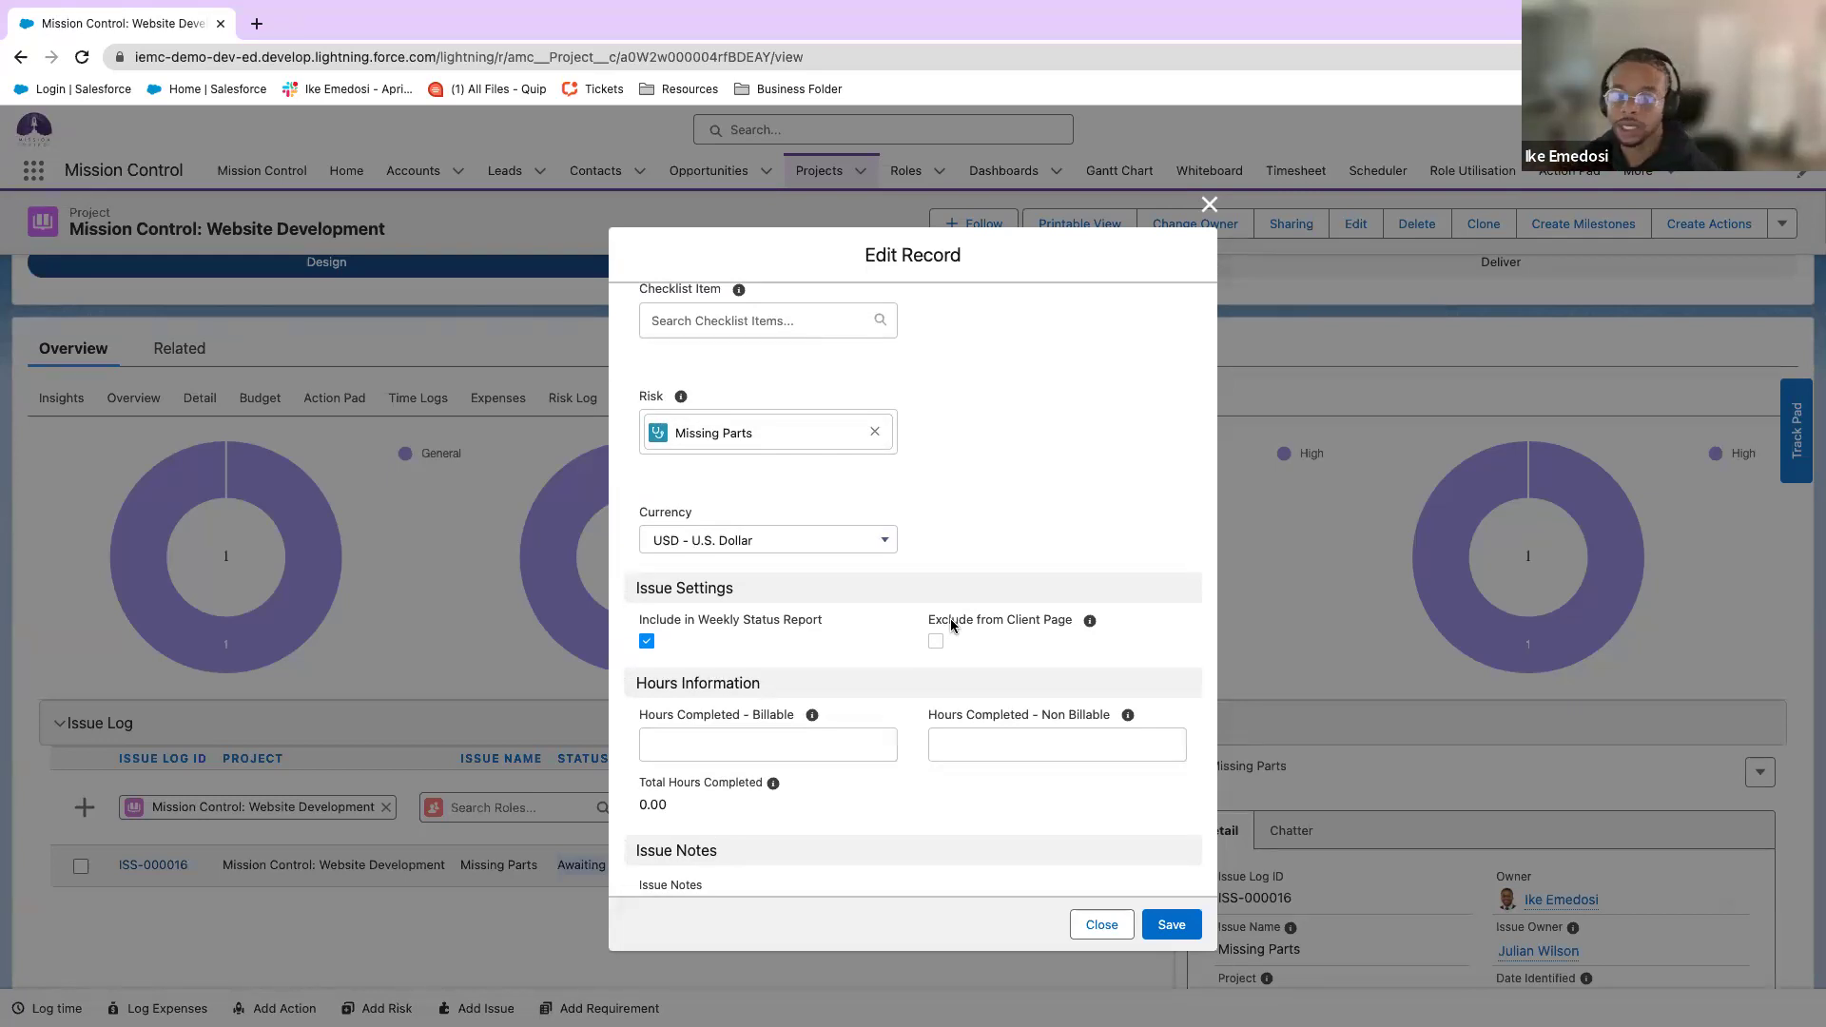
# Review the Missing Parts issue's notes, impact and resolution fields, and save the record.
pyautogui.scroll(-5, 872, 589)
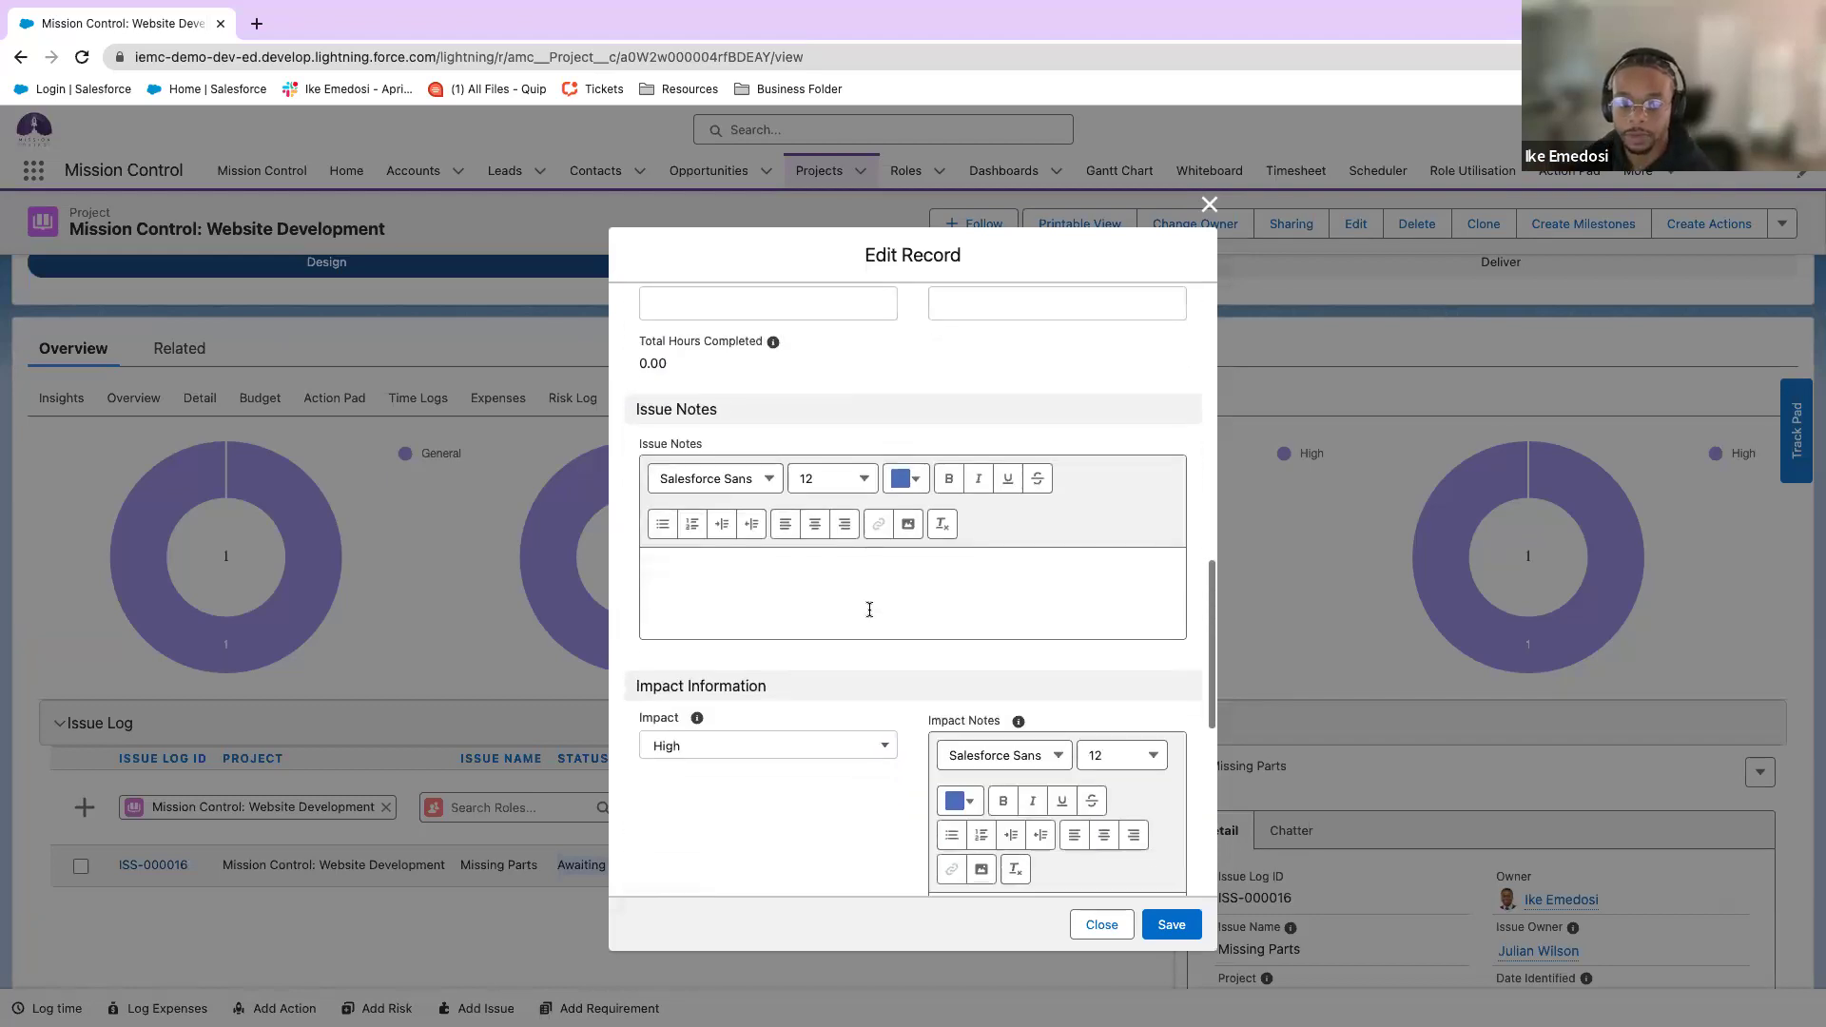
pyautogui.click(761, 588)
pyautogui.scroll(-3, 873, 656)
pyautogui.scroll(-3, 782, 662)
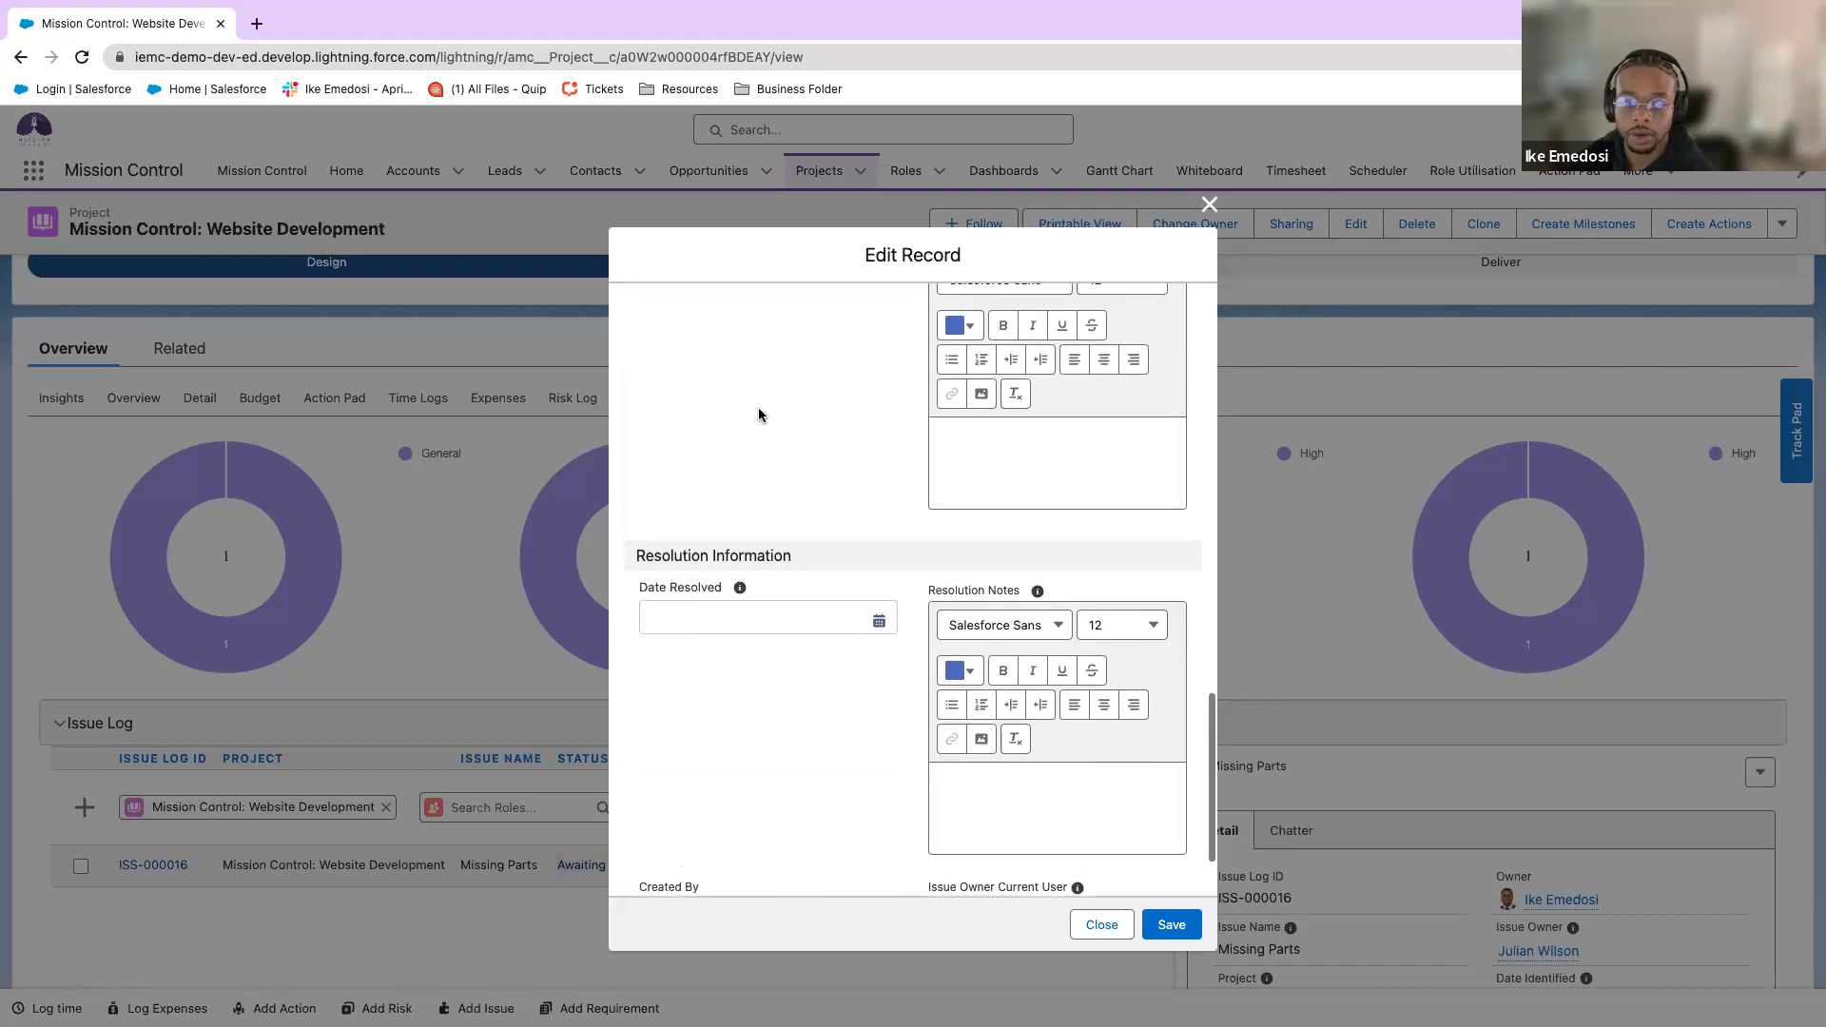
pyautogui.scroll(1, 752, 417)
pyautogui.scroll(-3, 782, 456)
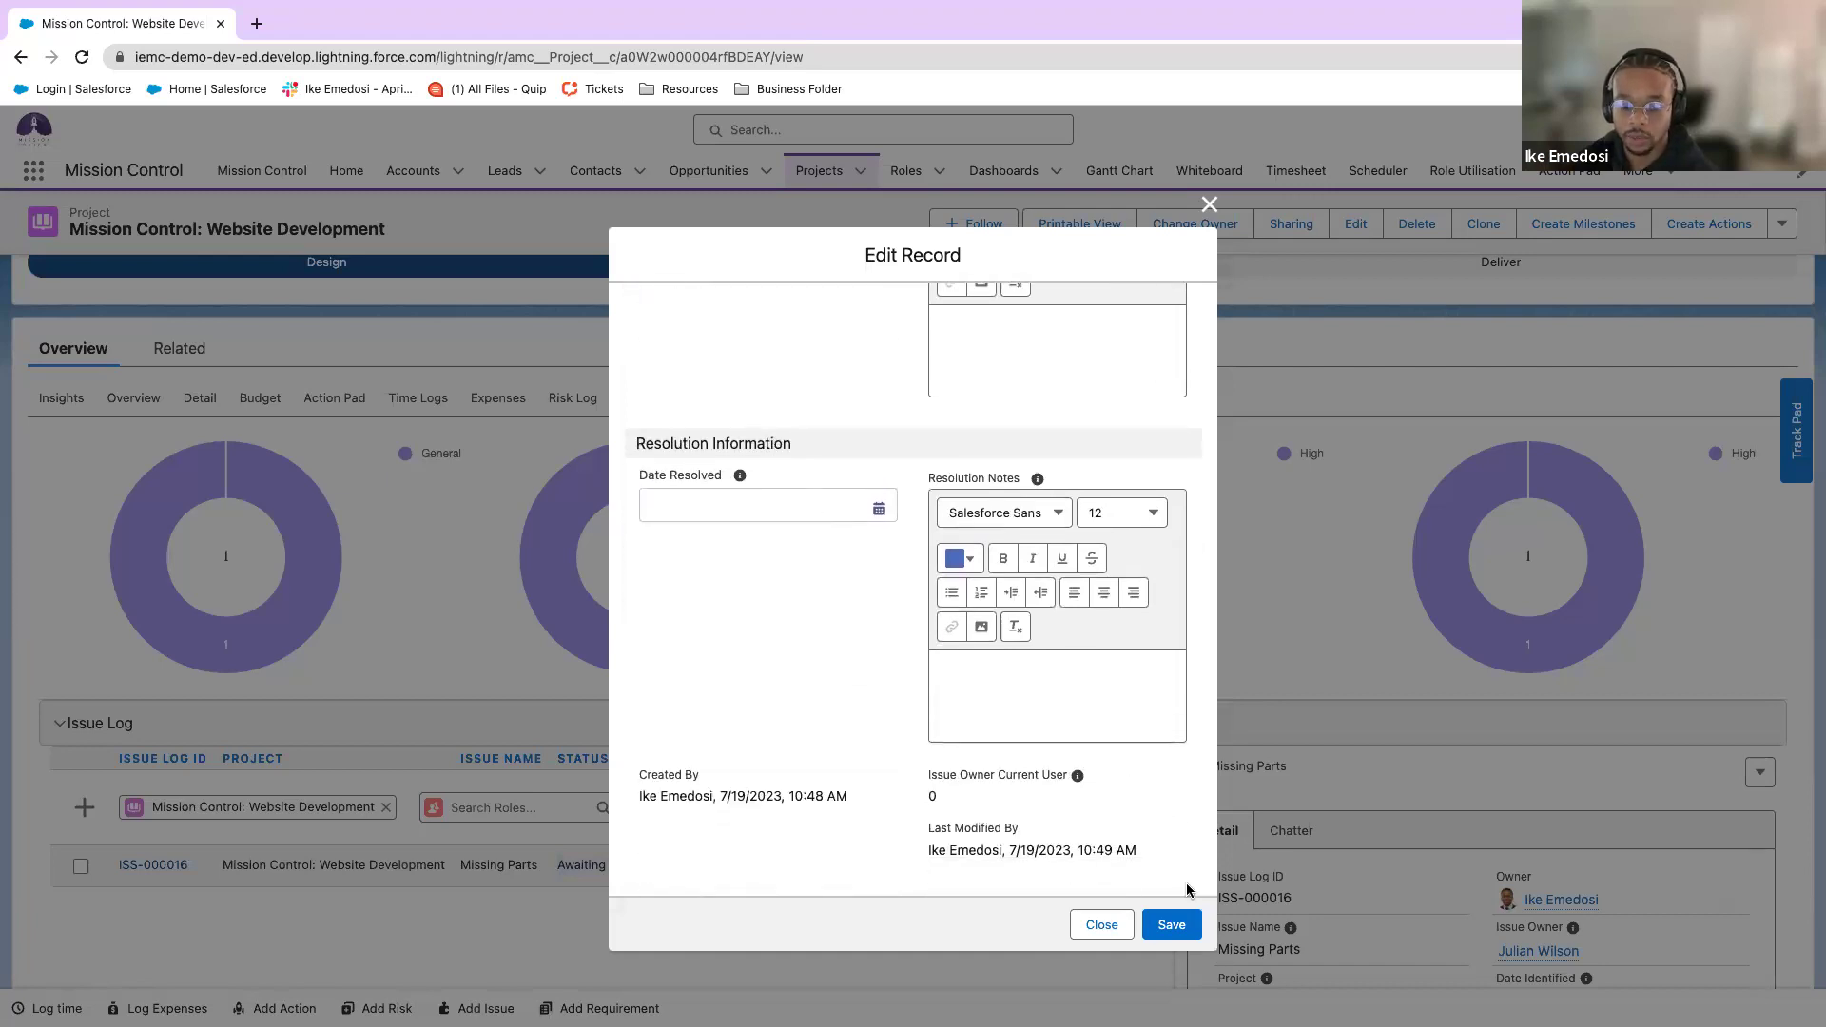
pyautogui.click(1171, 927)
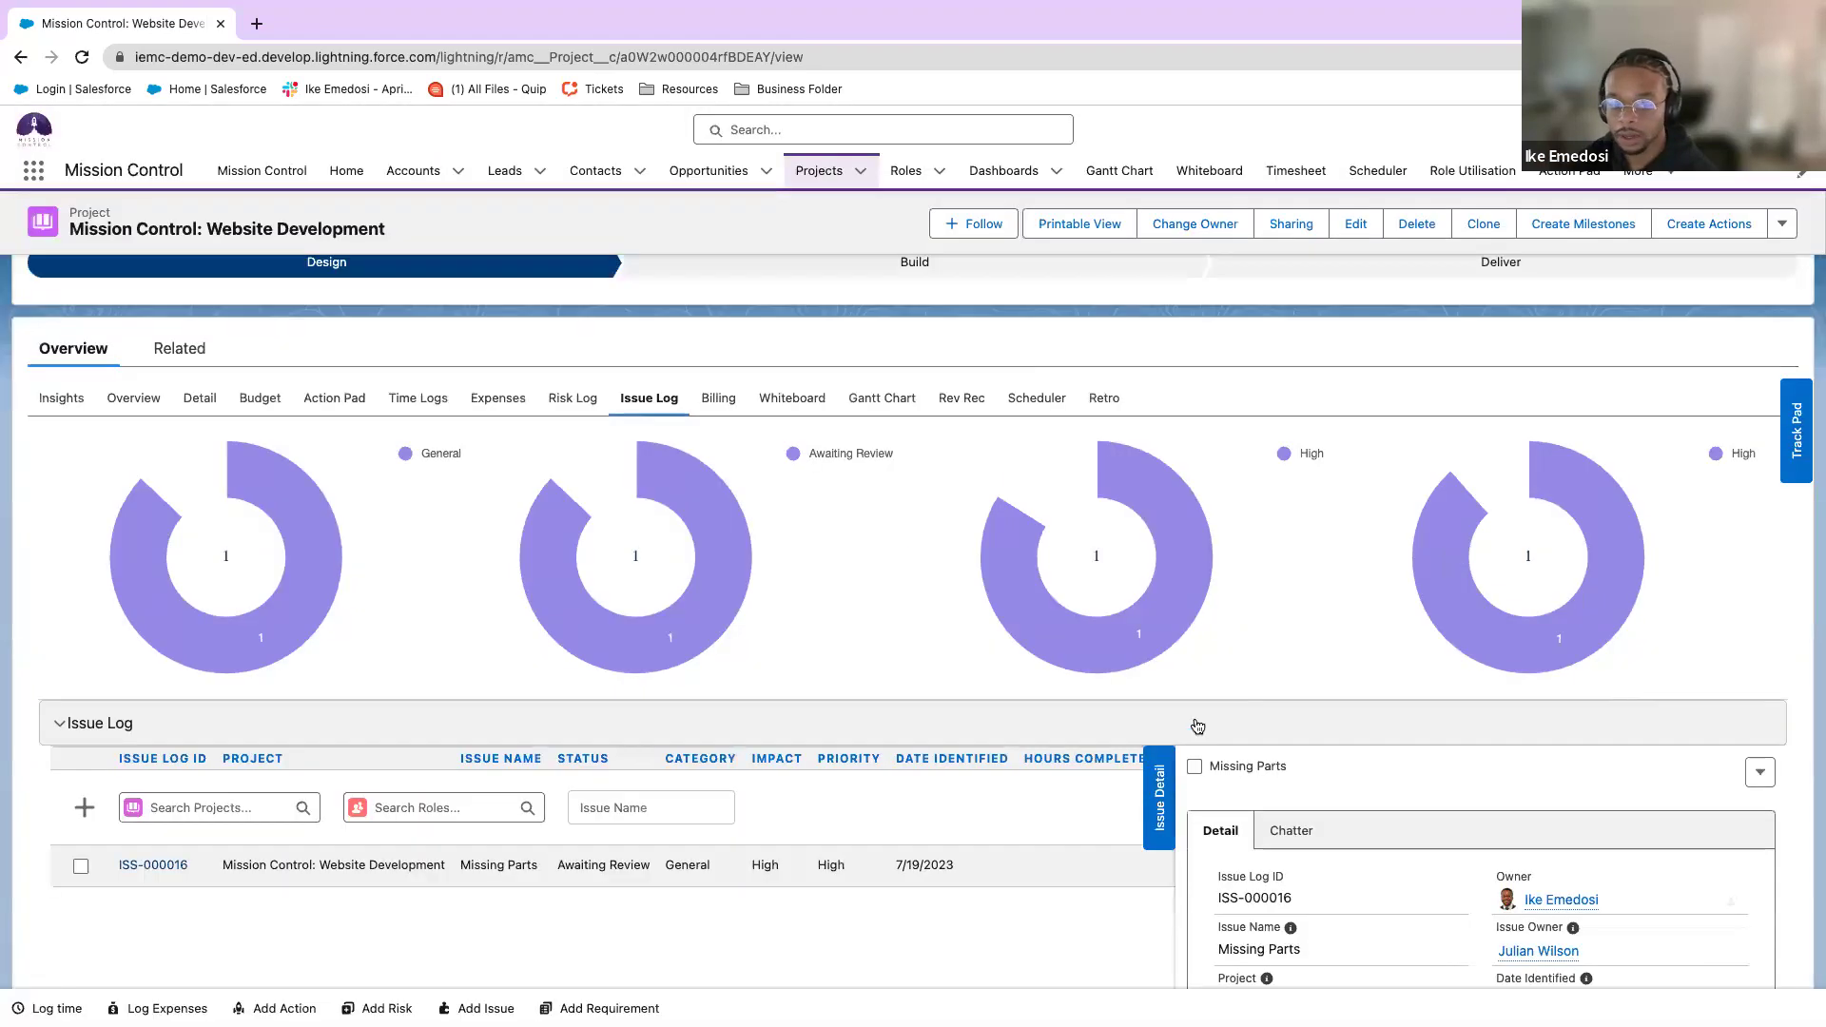
# Examine the issue summary charts alongside the Issue Log list and the Missing Parts issue details.
pyautogui.scroll(-1, 826, 776)
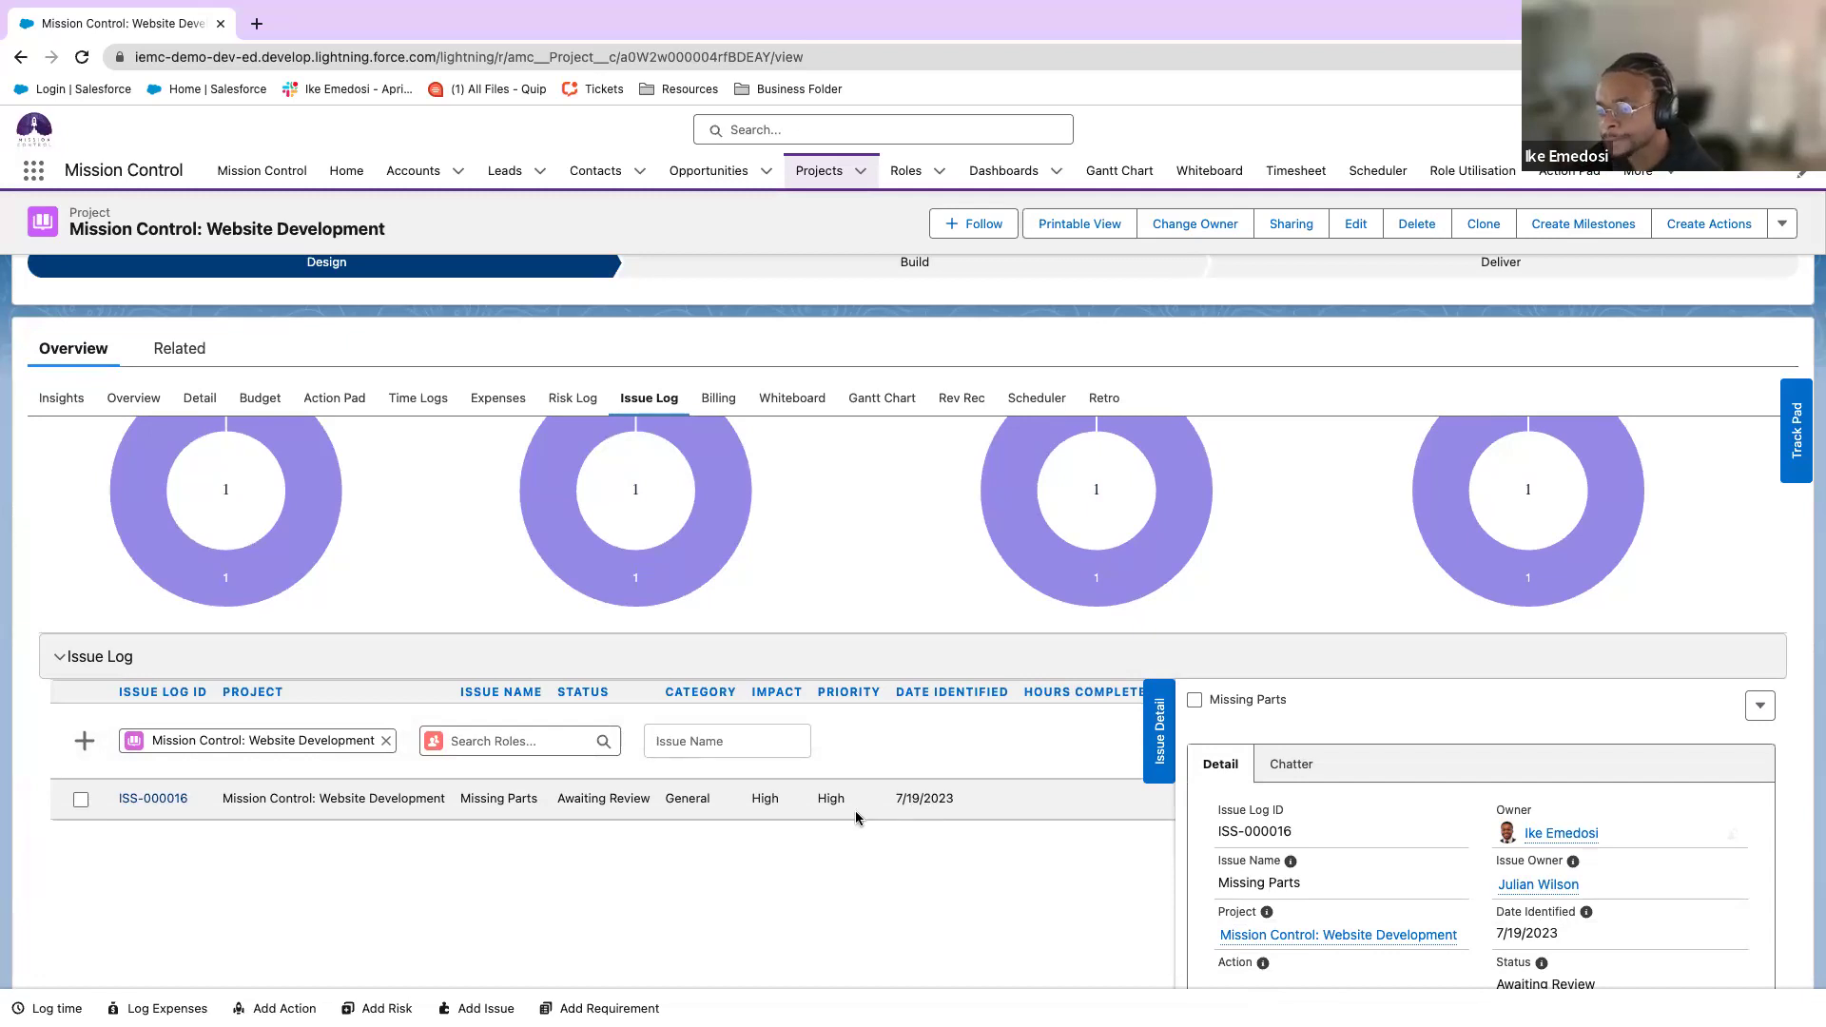
pyautogui.scroll(3, 854, 818)
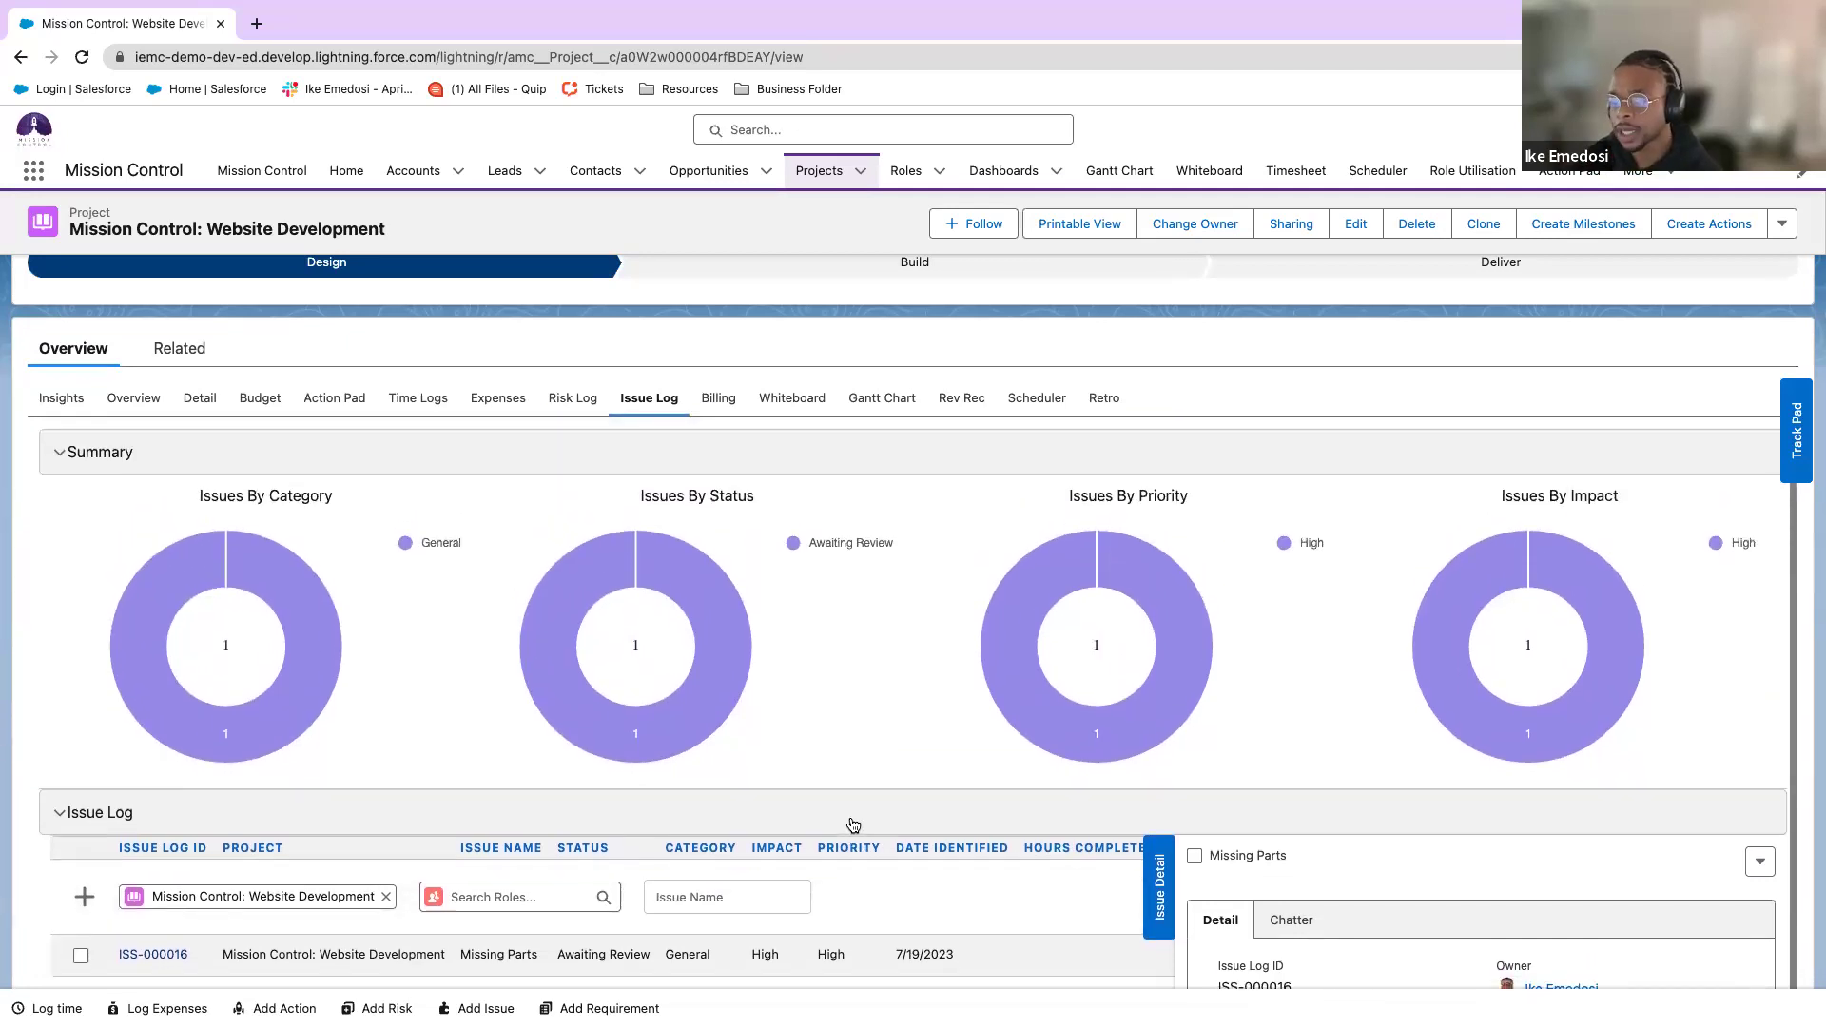
pyautogui.scroll(-3, 854, 825)
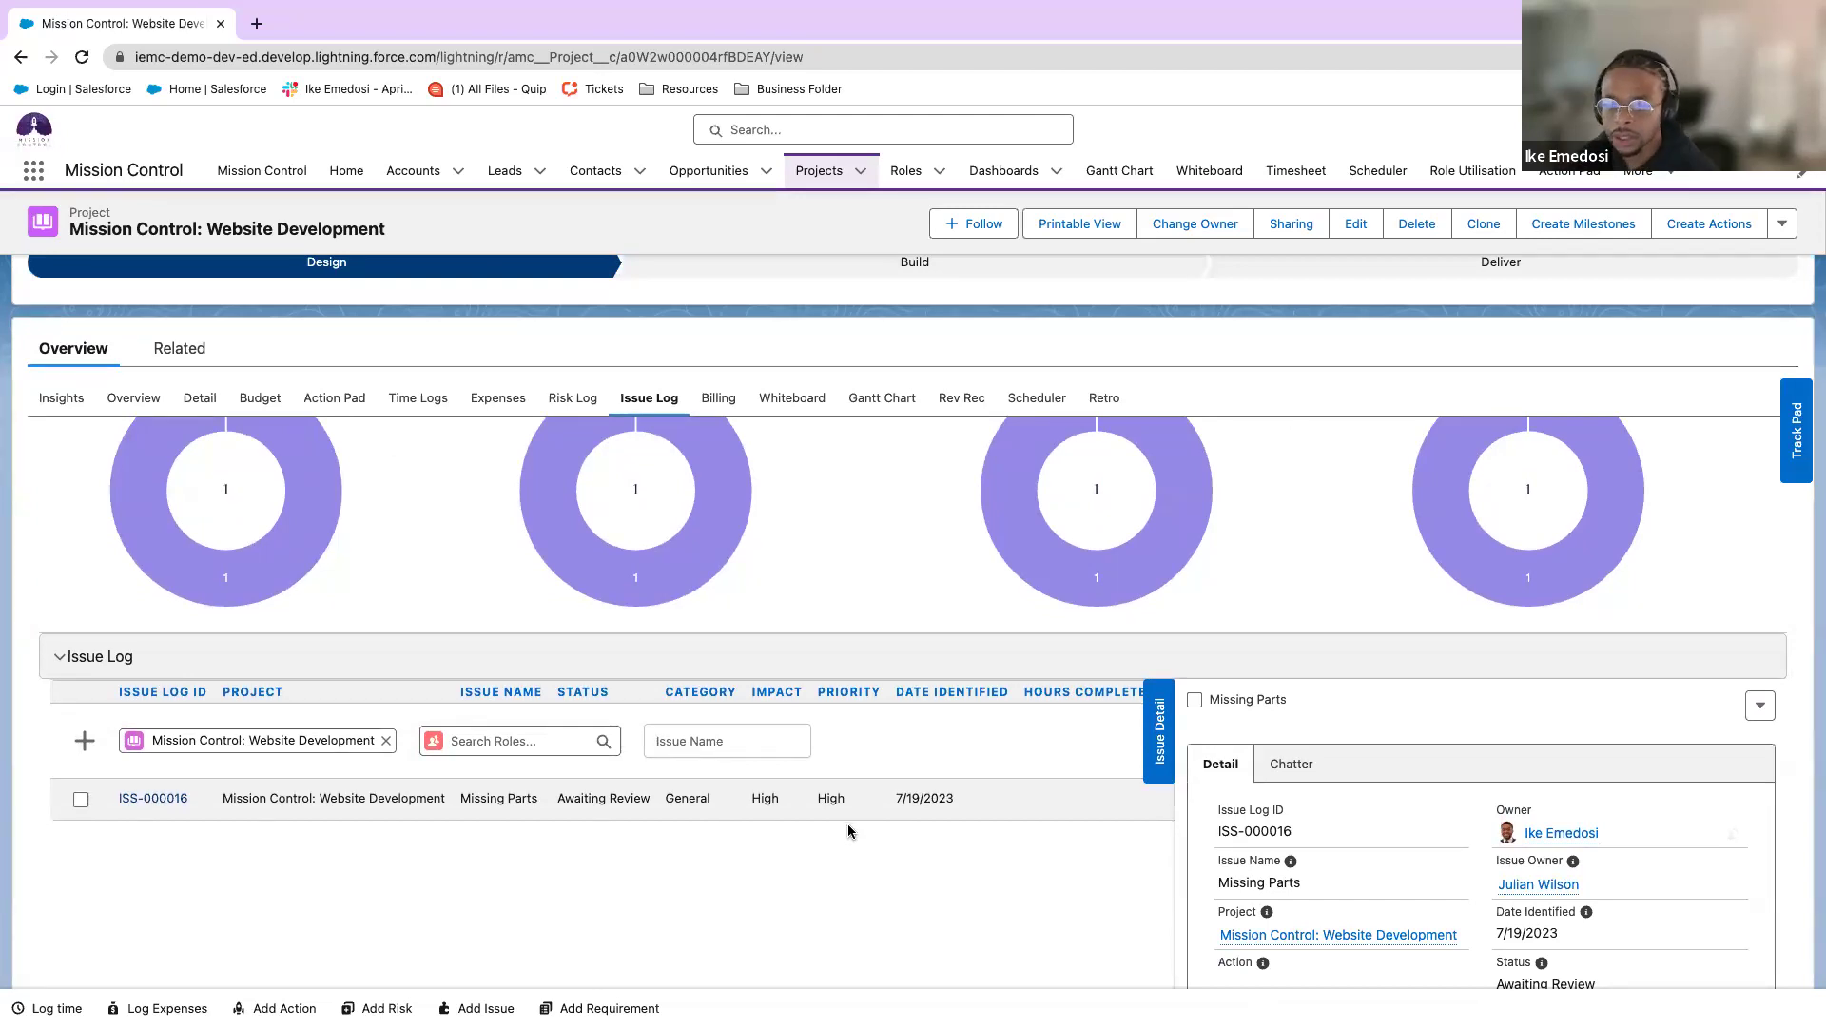
pyautogui.scroll(3, 836, 832)
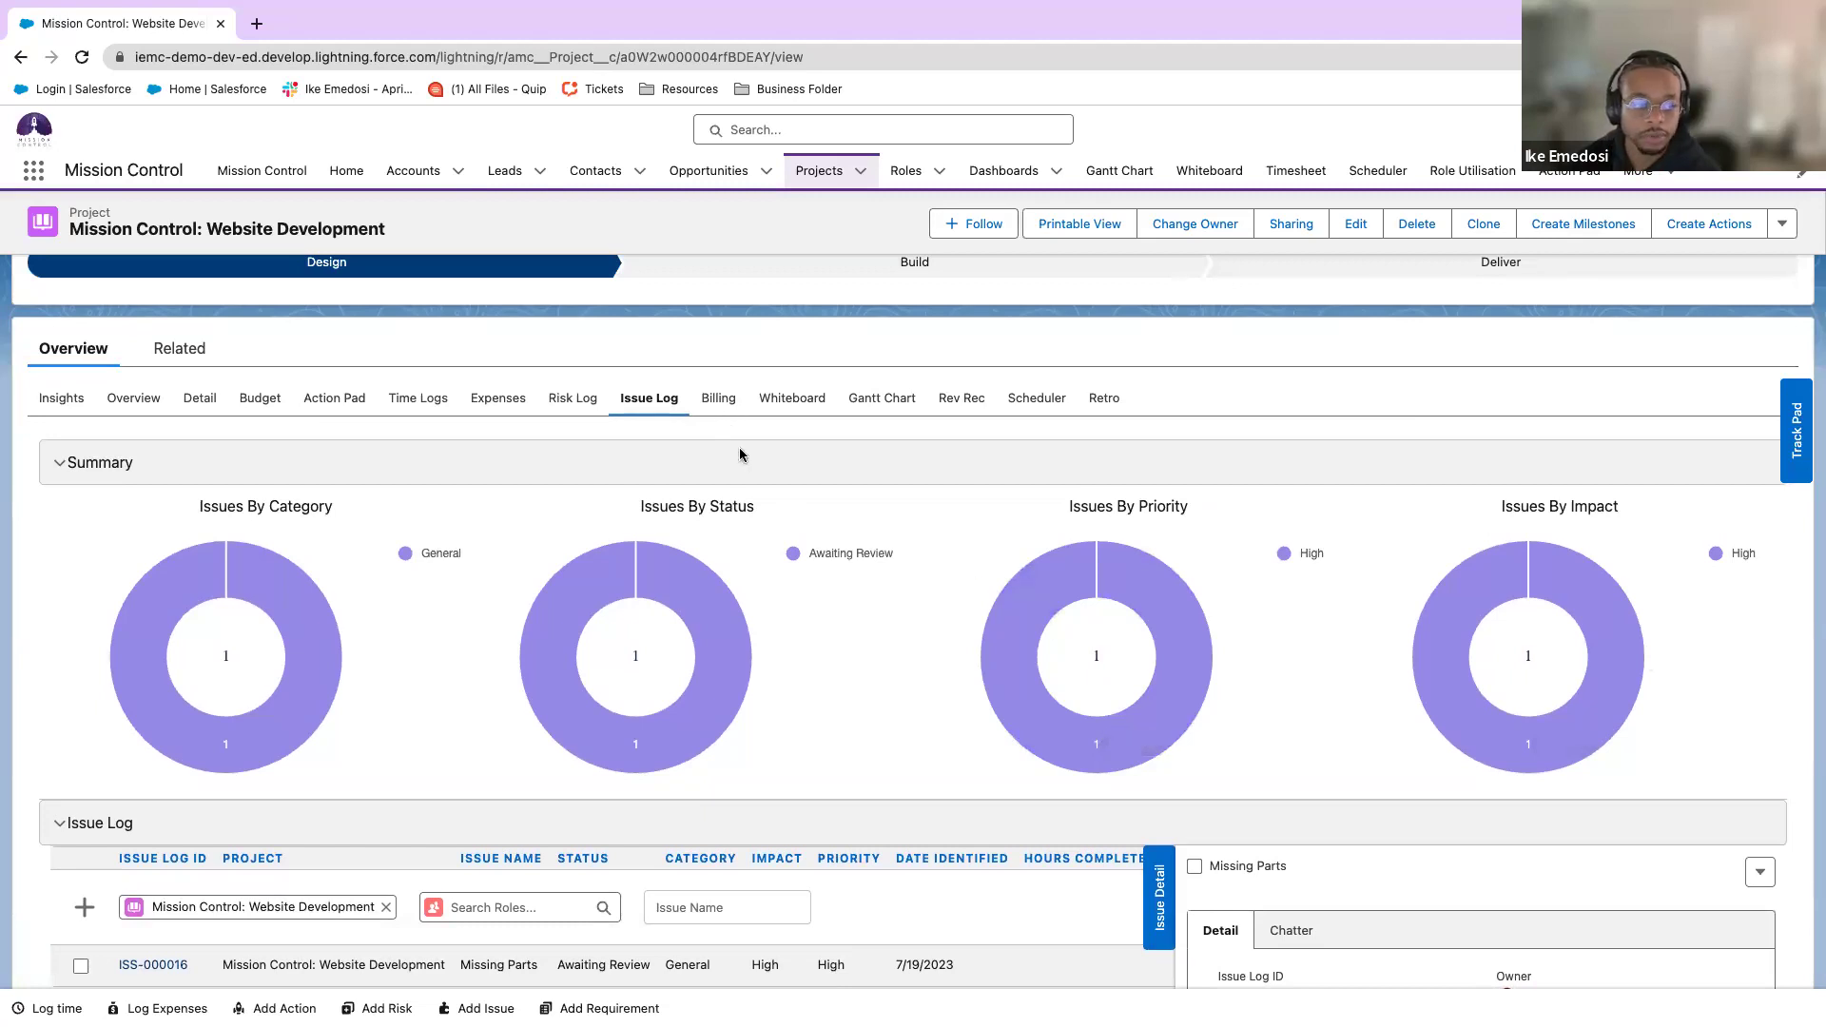
# Open the project's Whiteboard and look over the action cards grouped by priority.
pyautogui.click(718, 400)
pyautogui.click(783, 400)
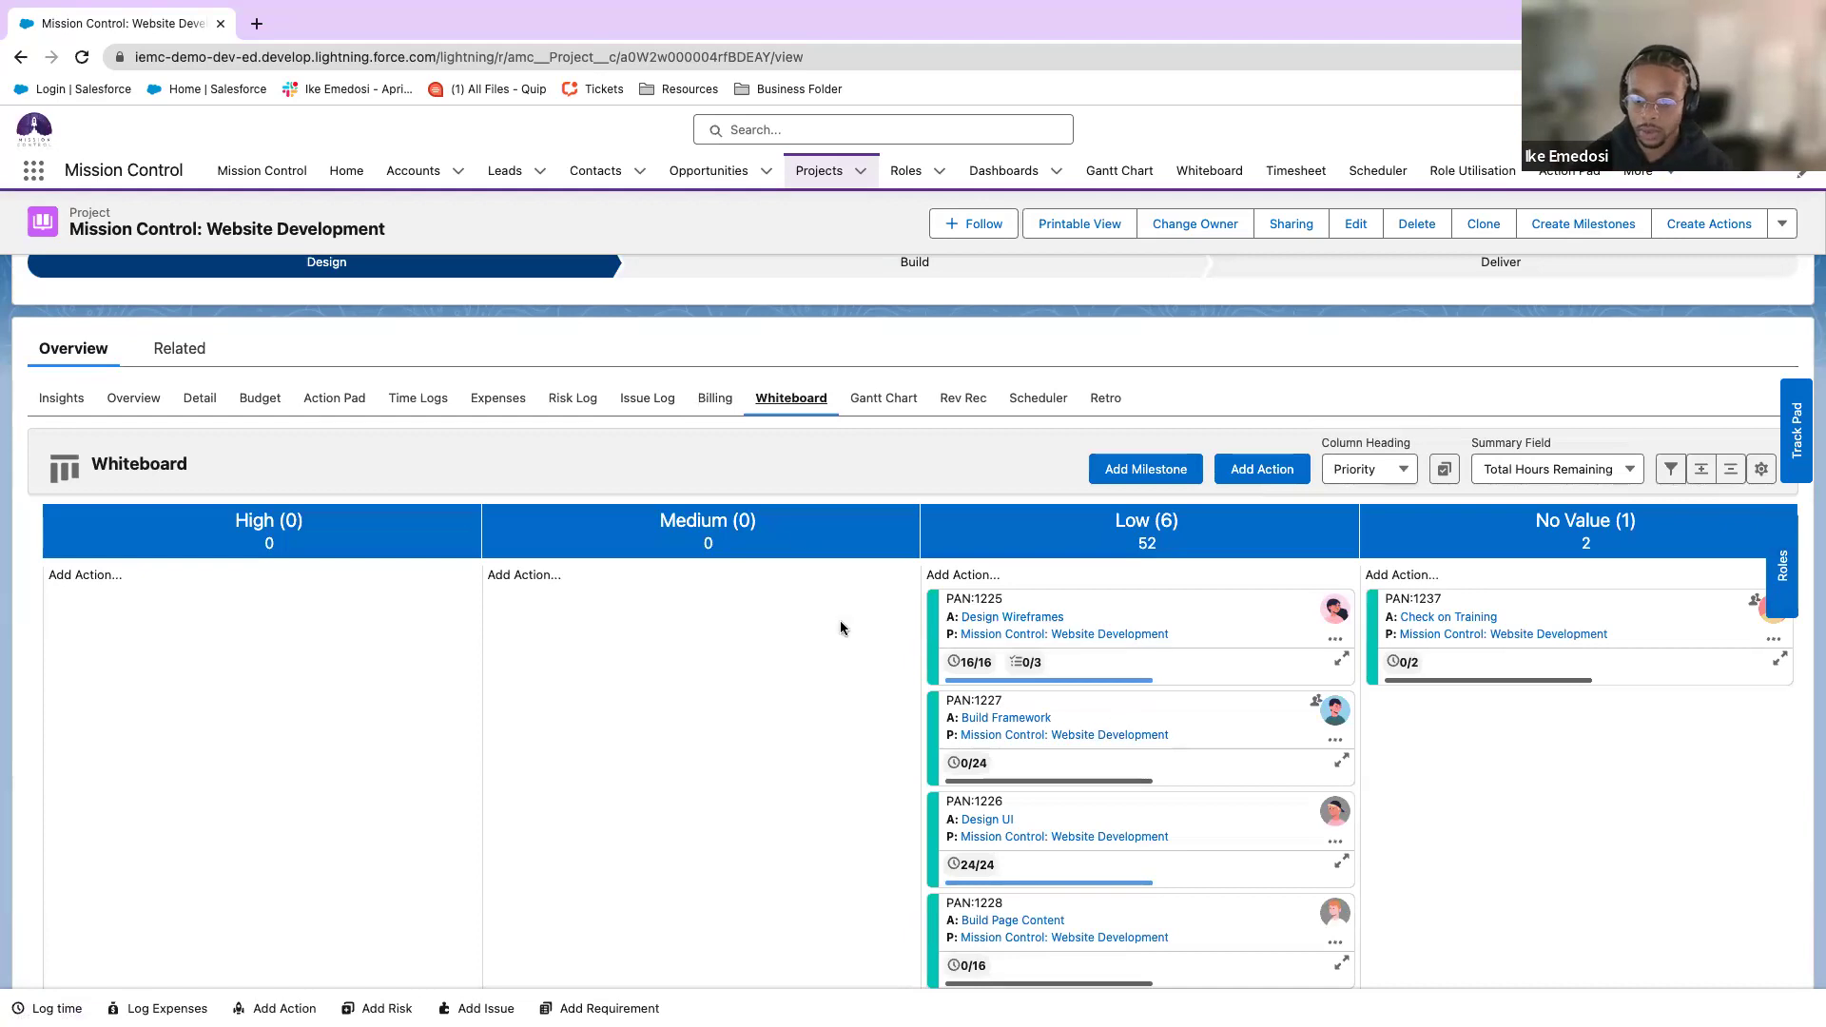
pyautogui.scroll(-1, 804, 625)
pyautogui.scroll(1, 799, 626)
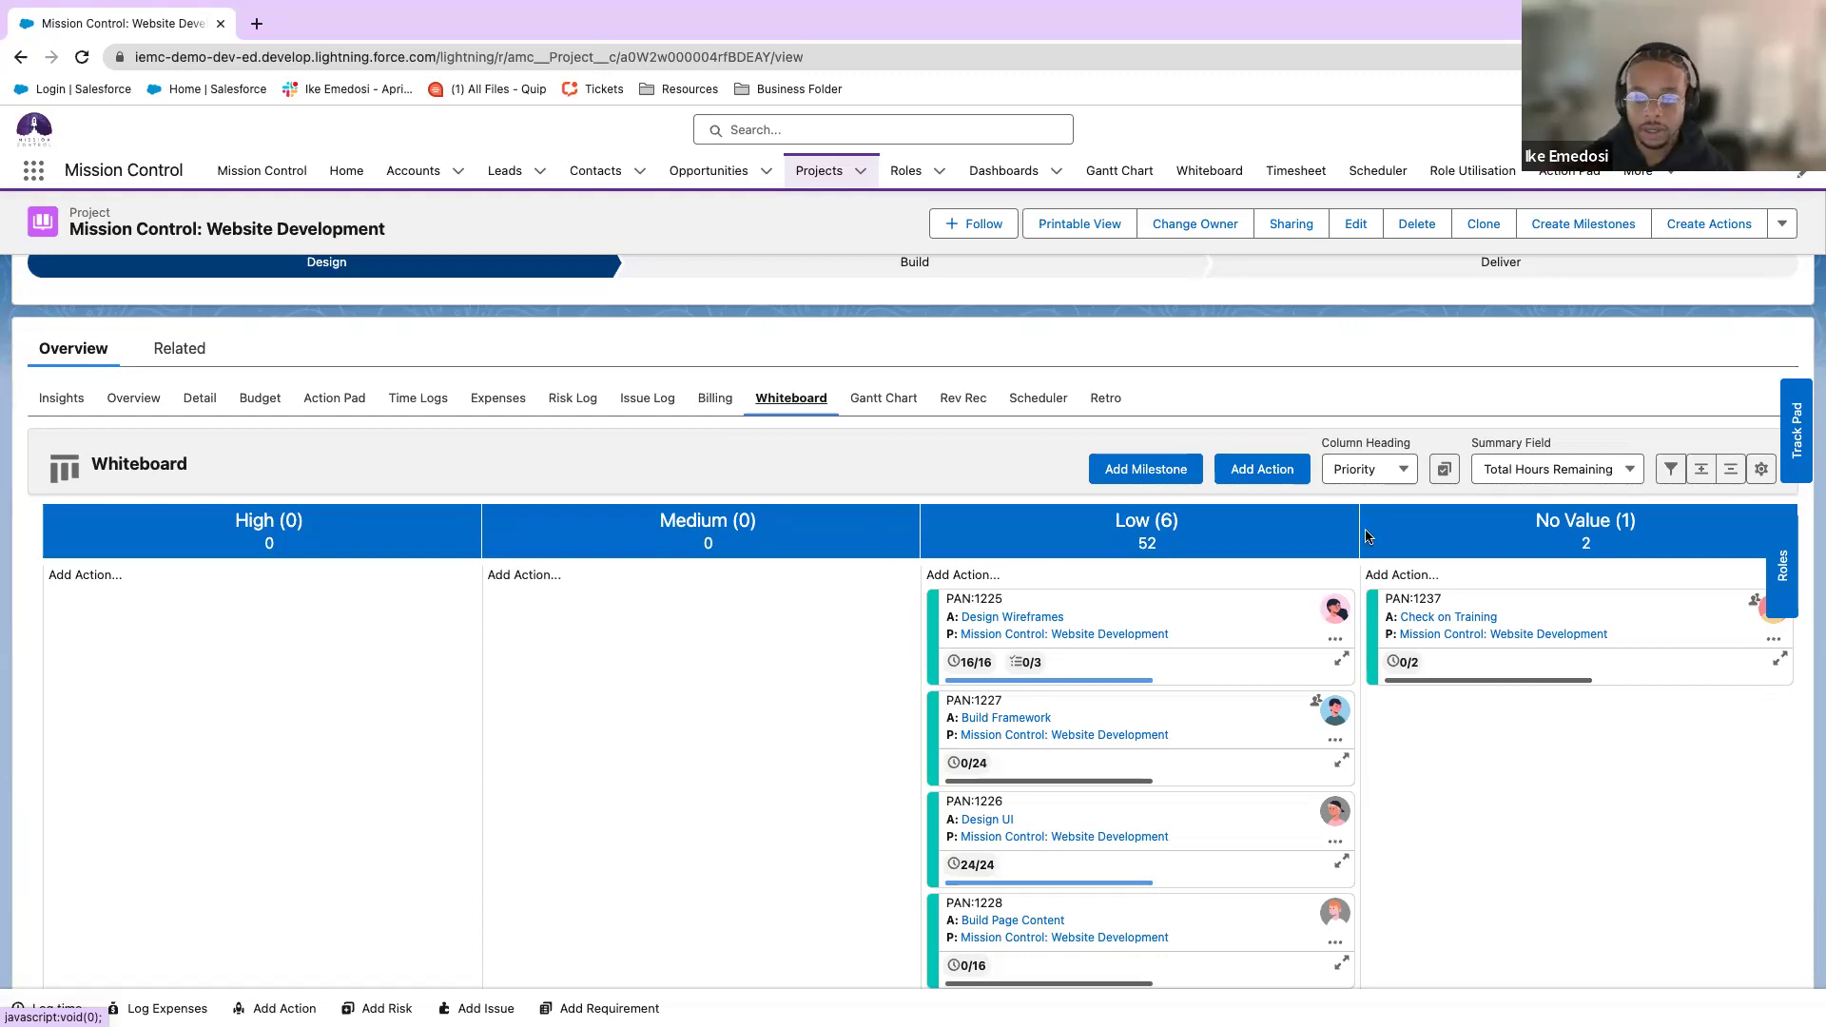
# Group the Whiteboard's action cards by Status and look over the cards in each status column.
pyautogui.click(1378, 472)
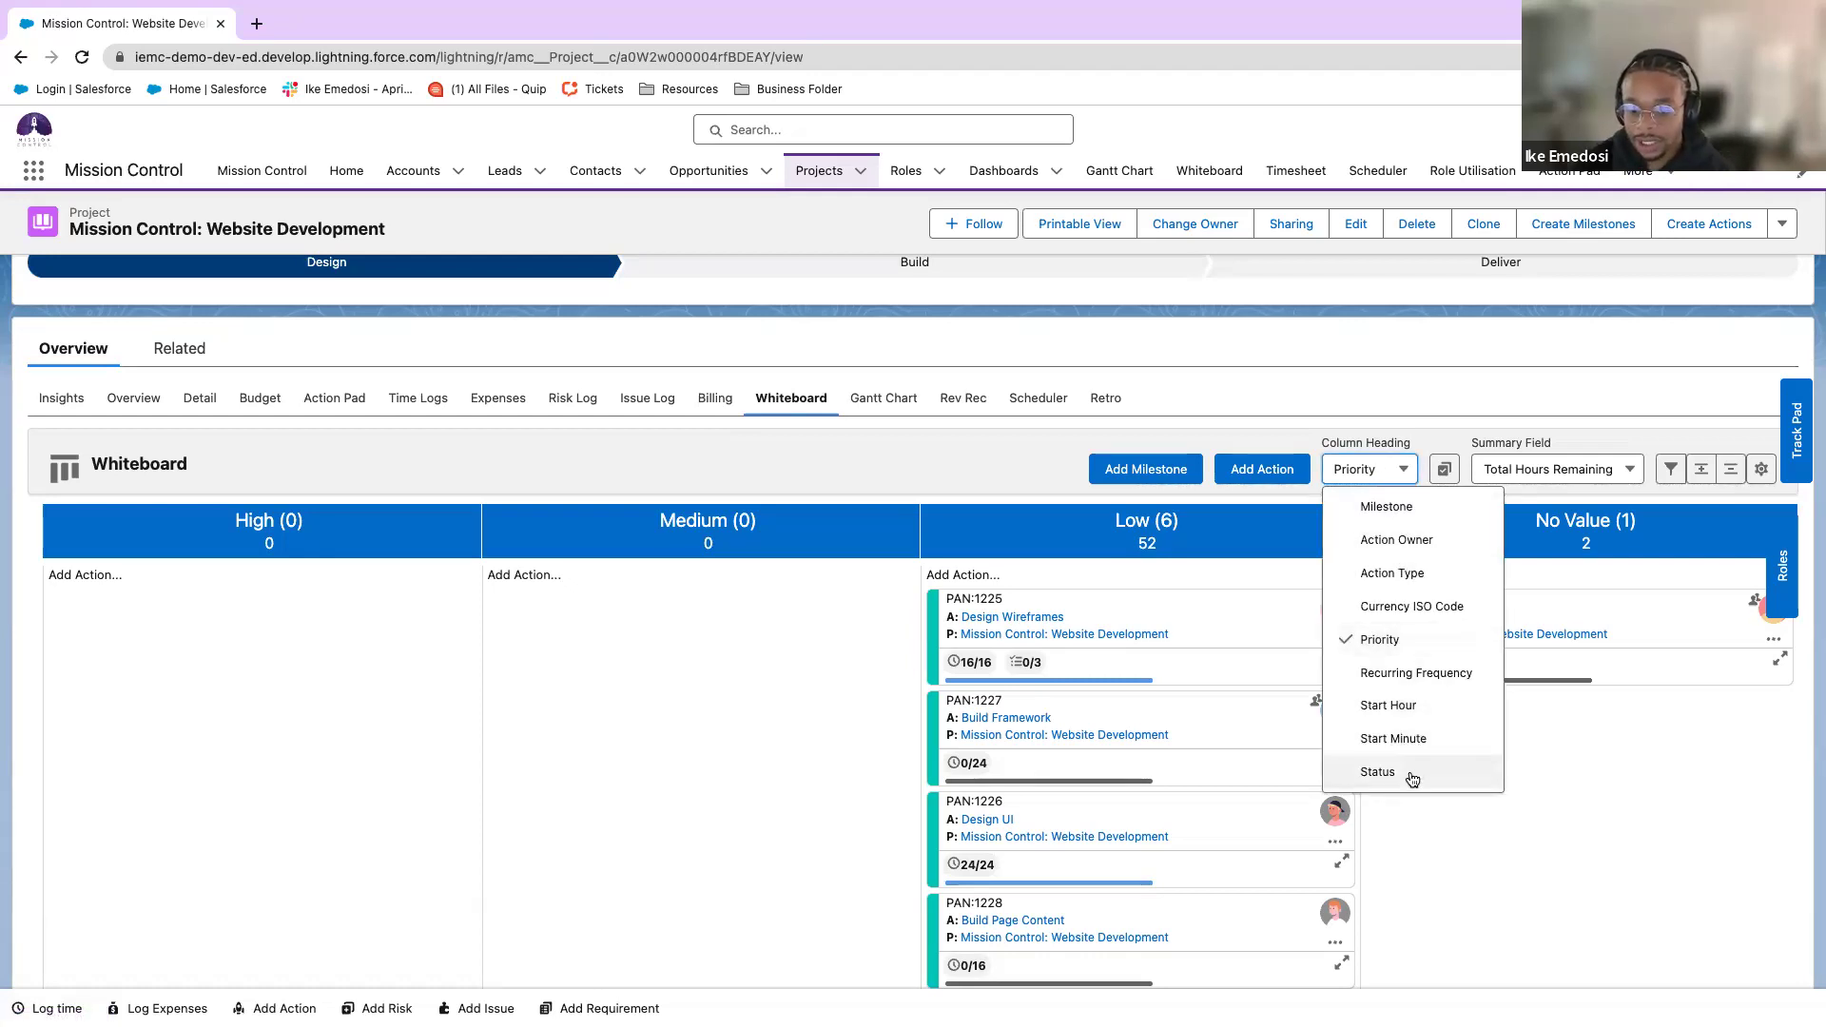
pyautogui.click(1406, 771)
pyautogui.scroll(-1, 846, 656)
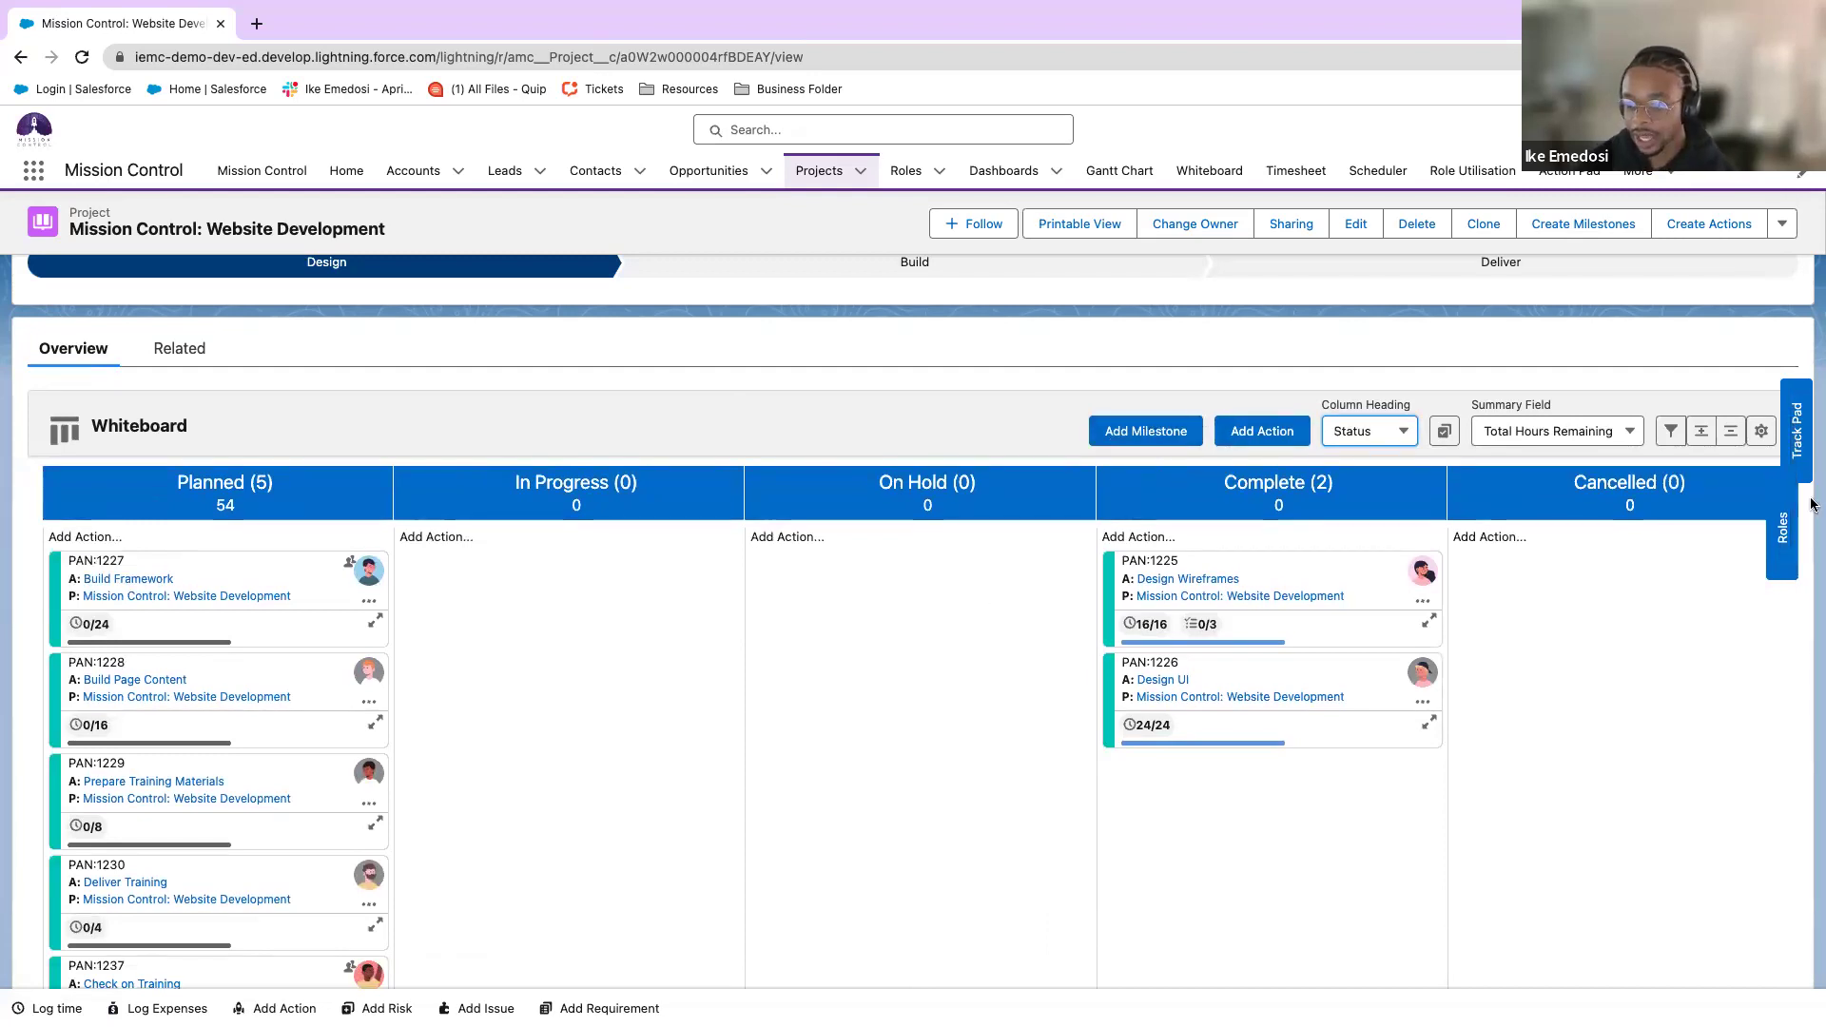
pyautogui.scroll(-1, 1812, 504)
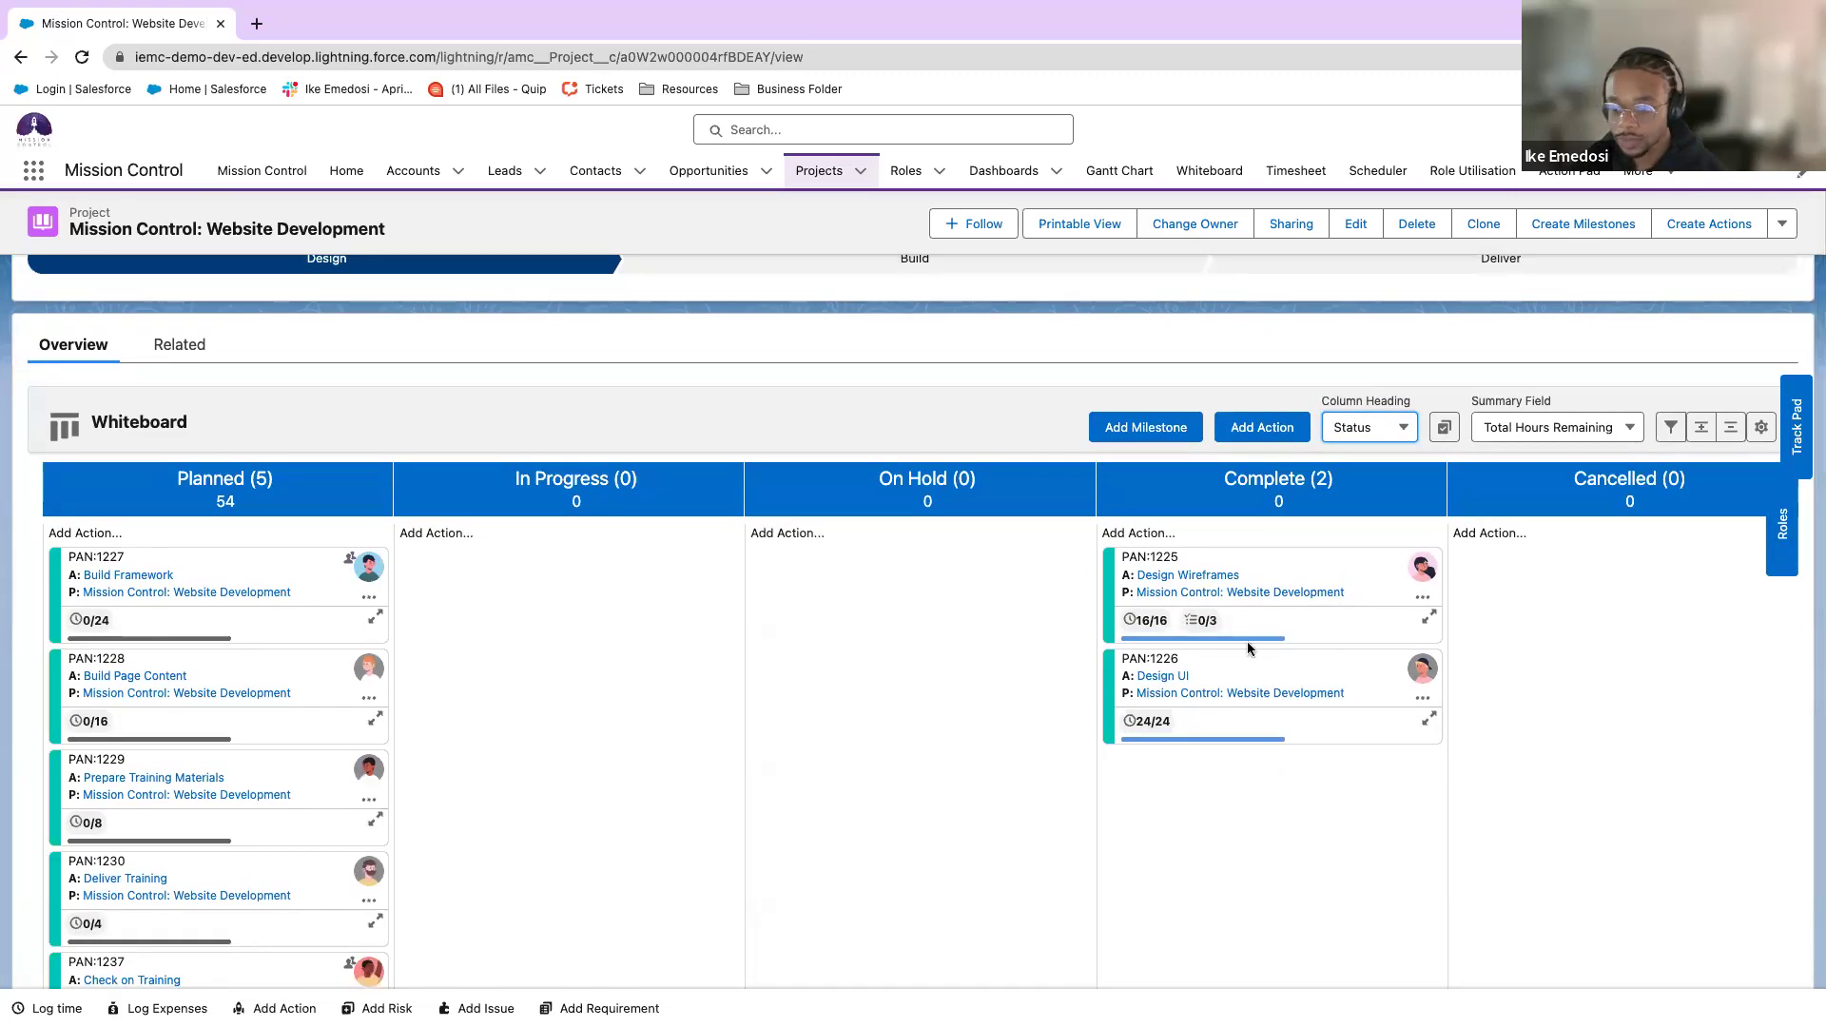
pyautogui.scroll(-3, 733, 645)
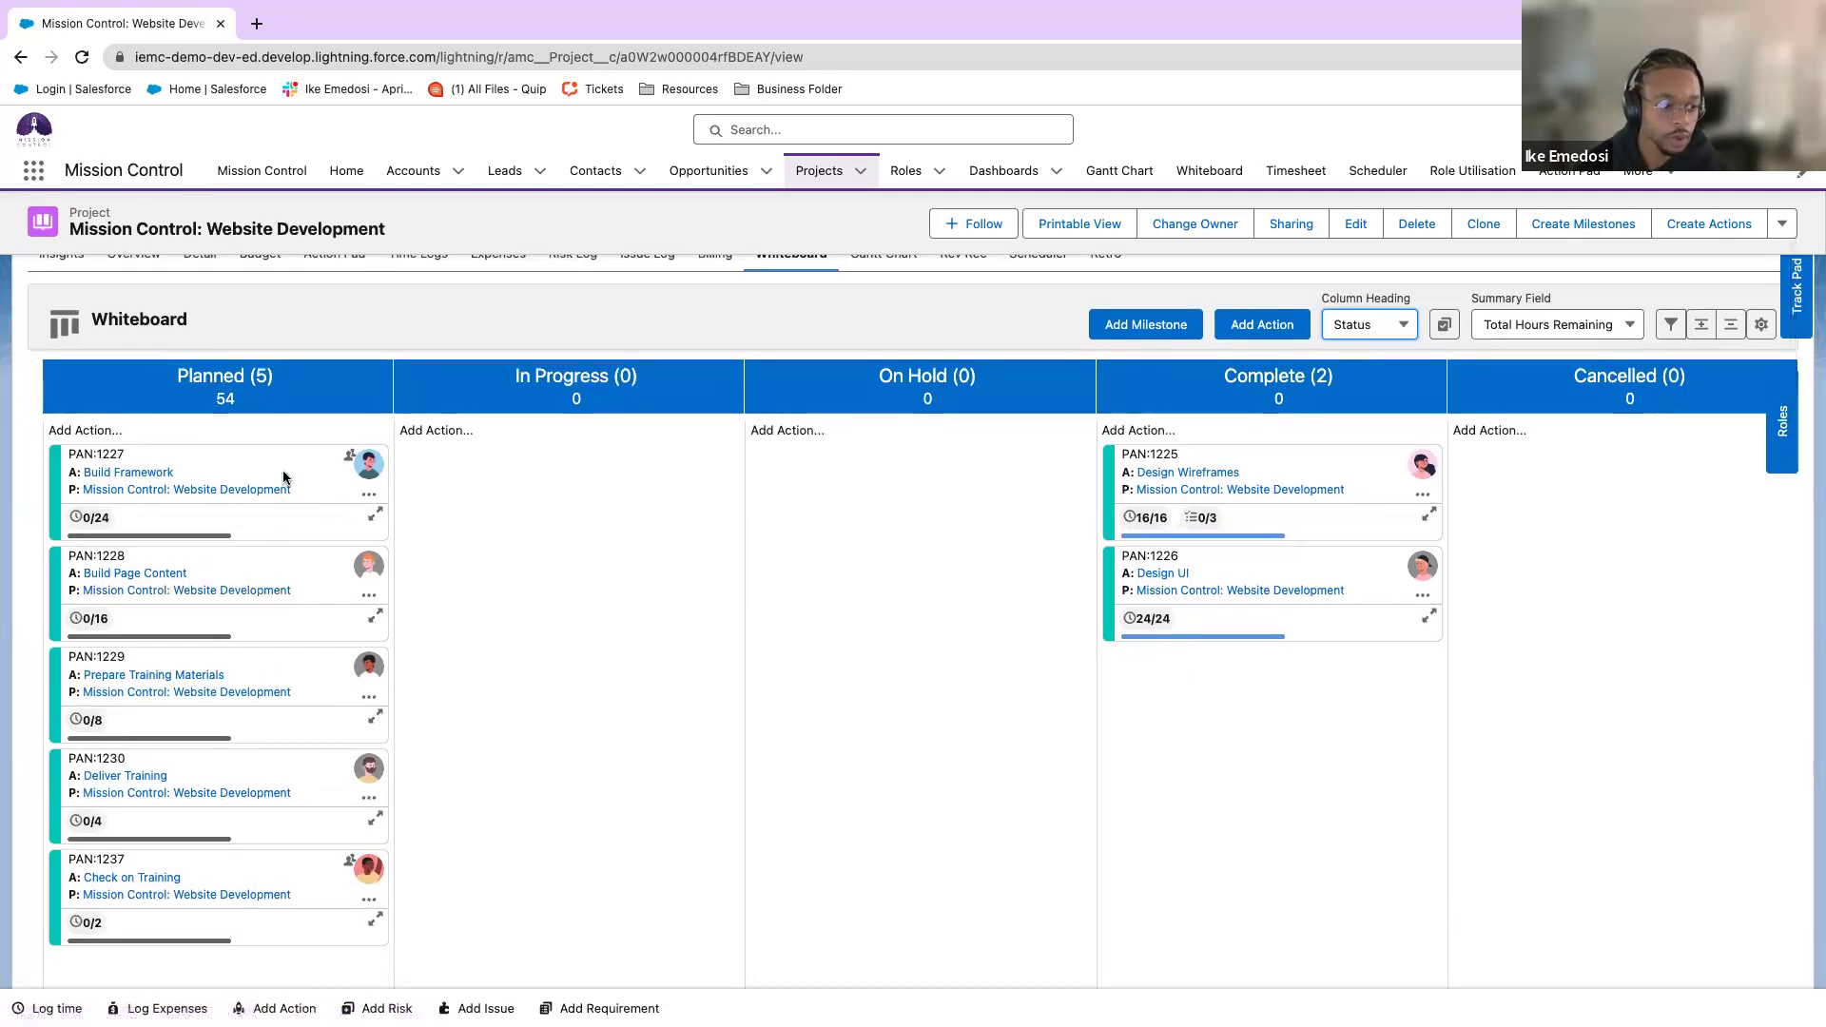
# Move the Build Framework and Build Page Content actions from Planned to In Progress on the Whiteboard.
pyautogui.moveTo(294, 474); pyautogui.dragTo(653, 589)
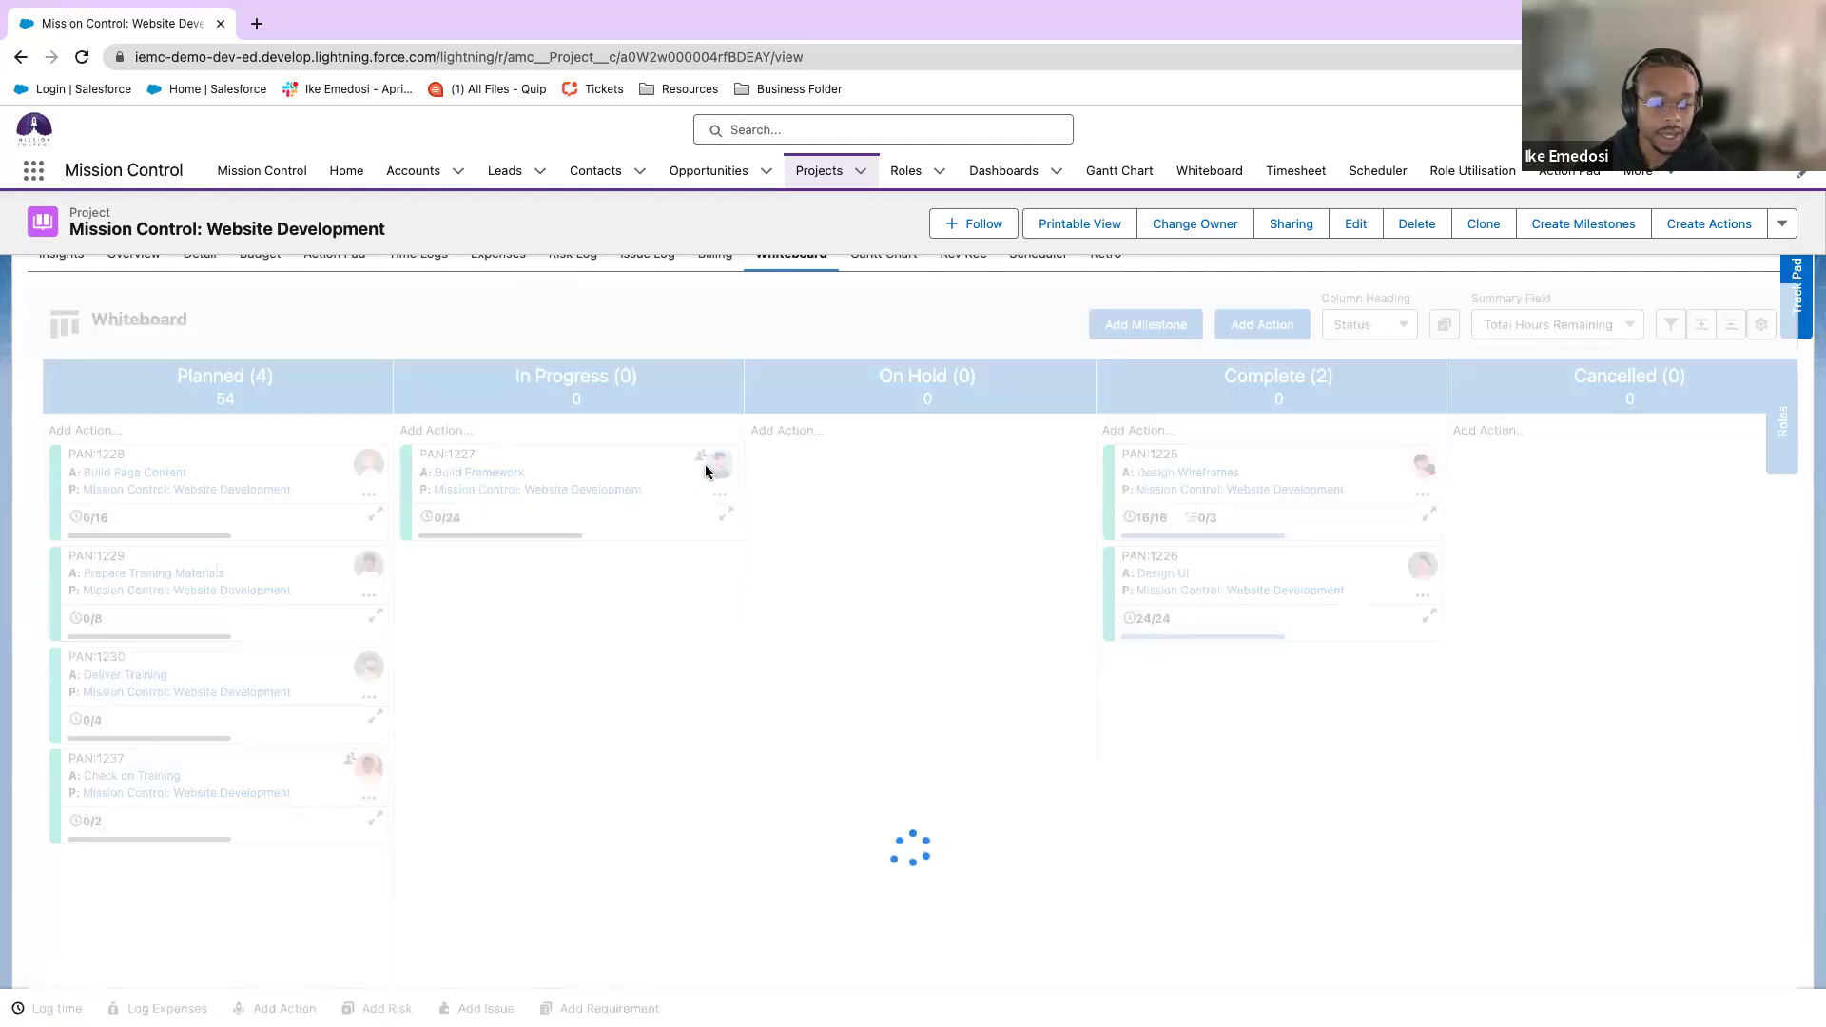
pyautogui.moveTo(699, 464)
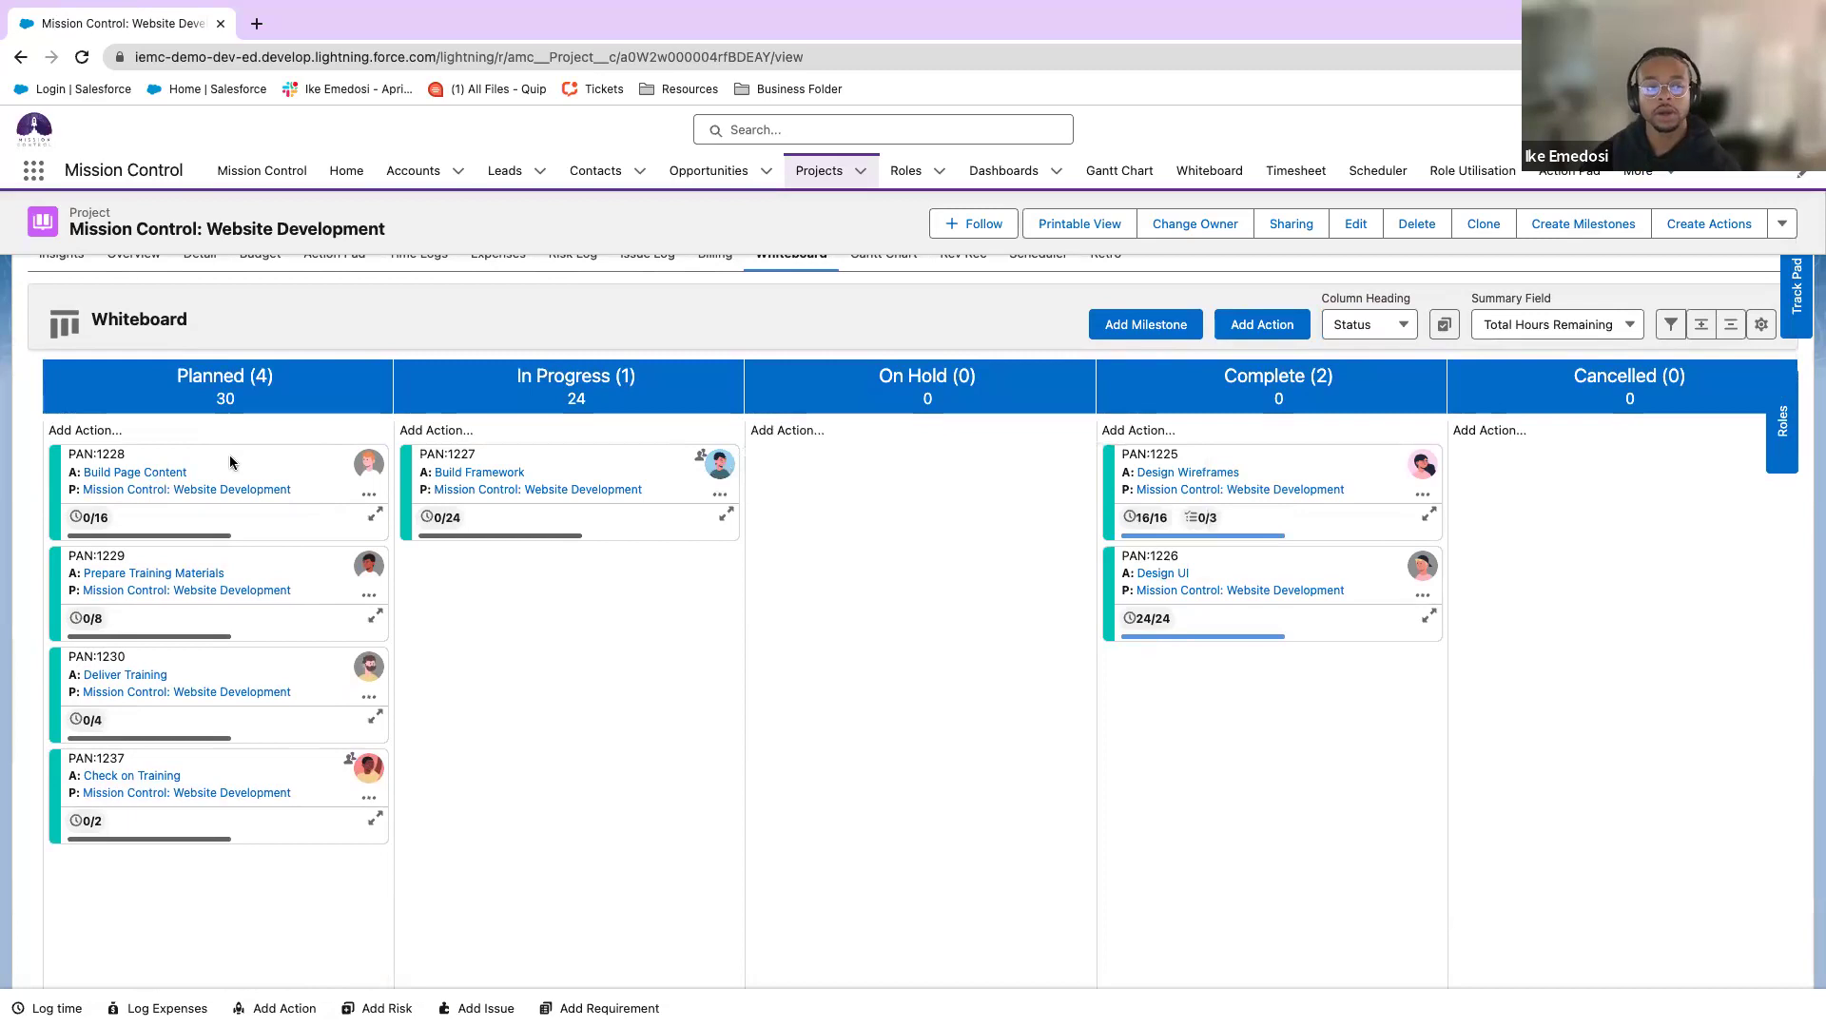
pyautogui.moveTo(246, 469); pyautogui.dragTo(609, 580)
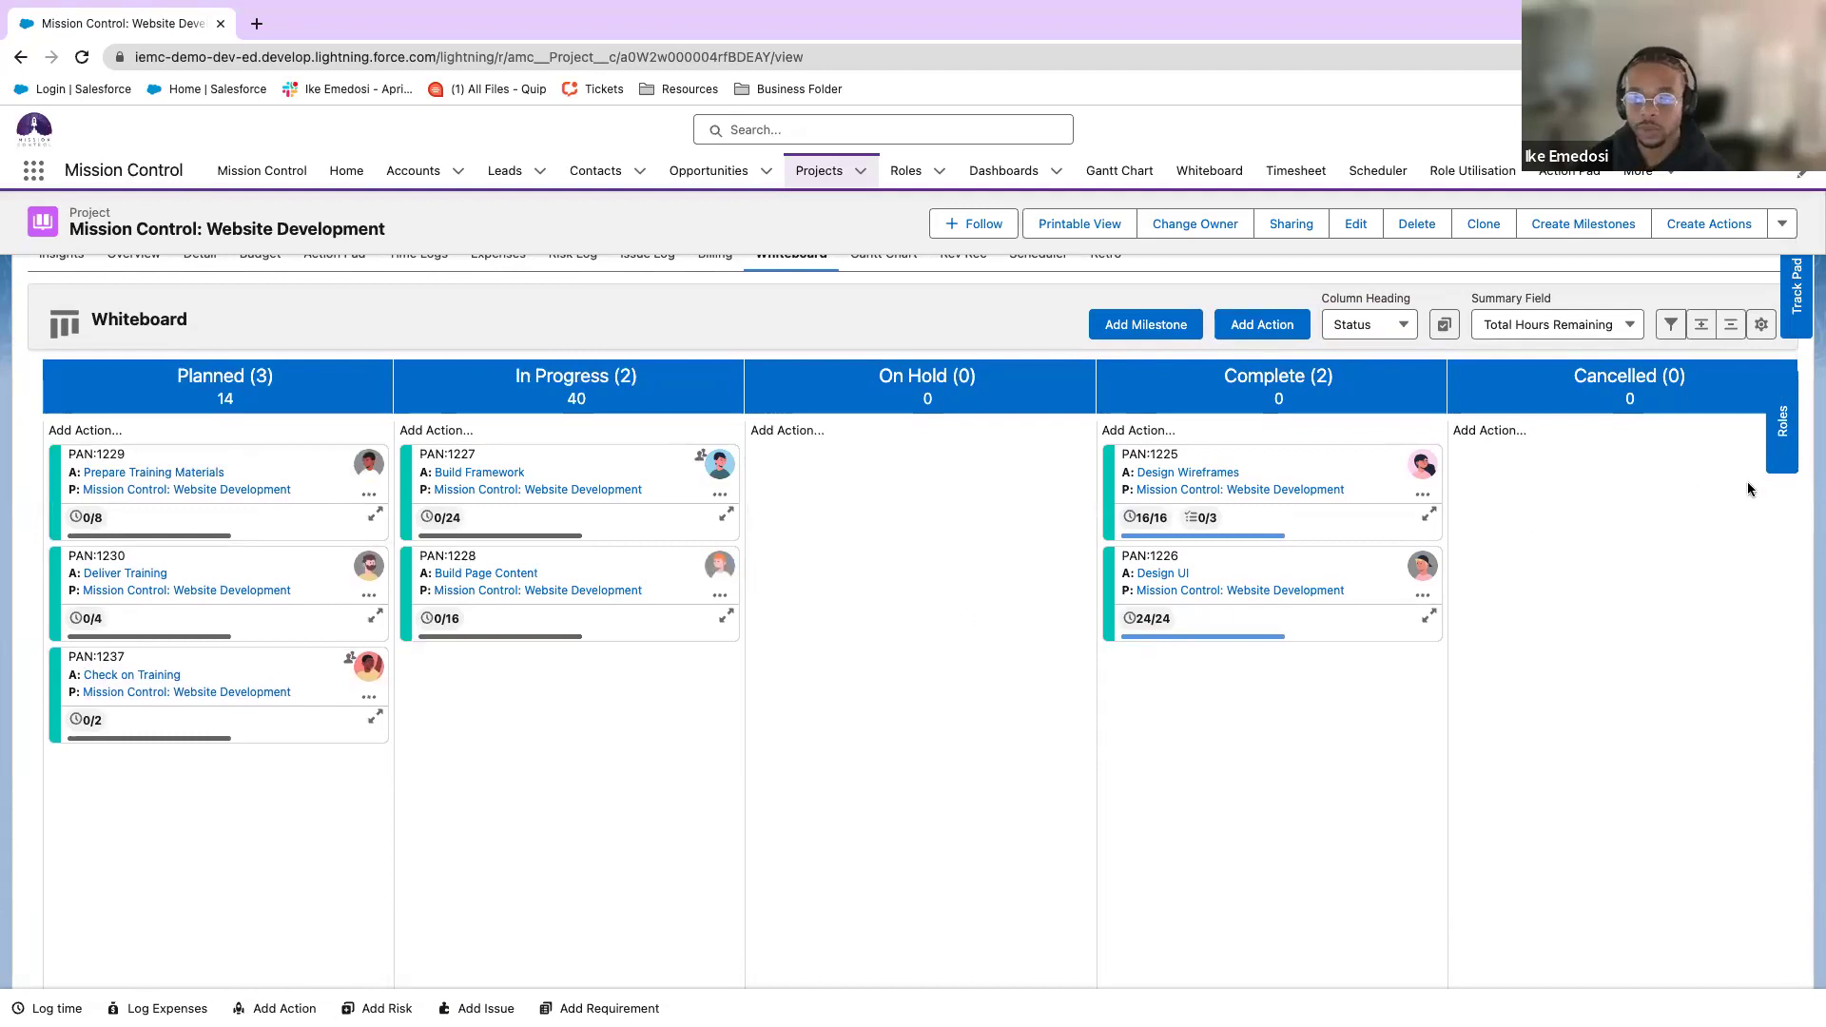
# Filter the Whiteboard's roles to the Designers team and assign the non-placeholder designer to the Build Page Content action.
pyautogui.click(1783, 447)
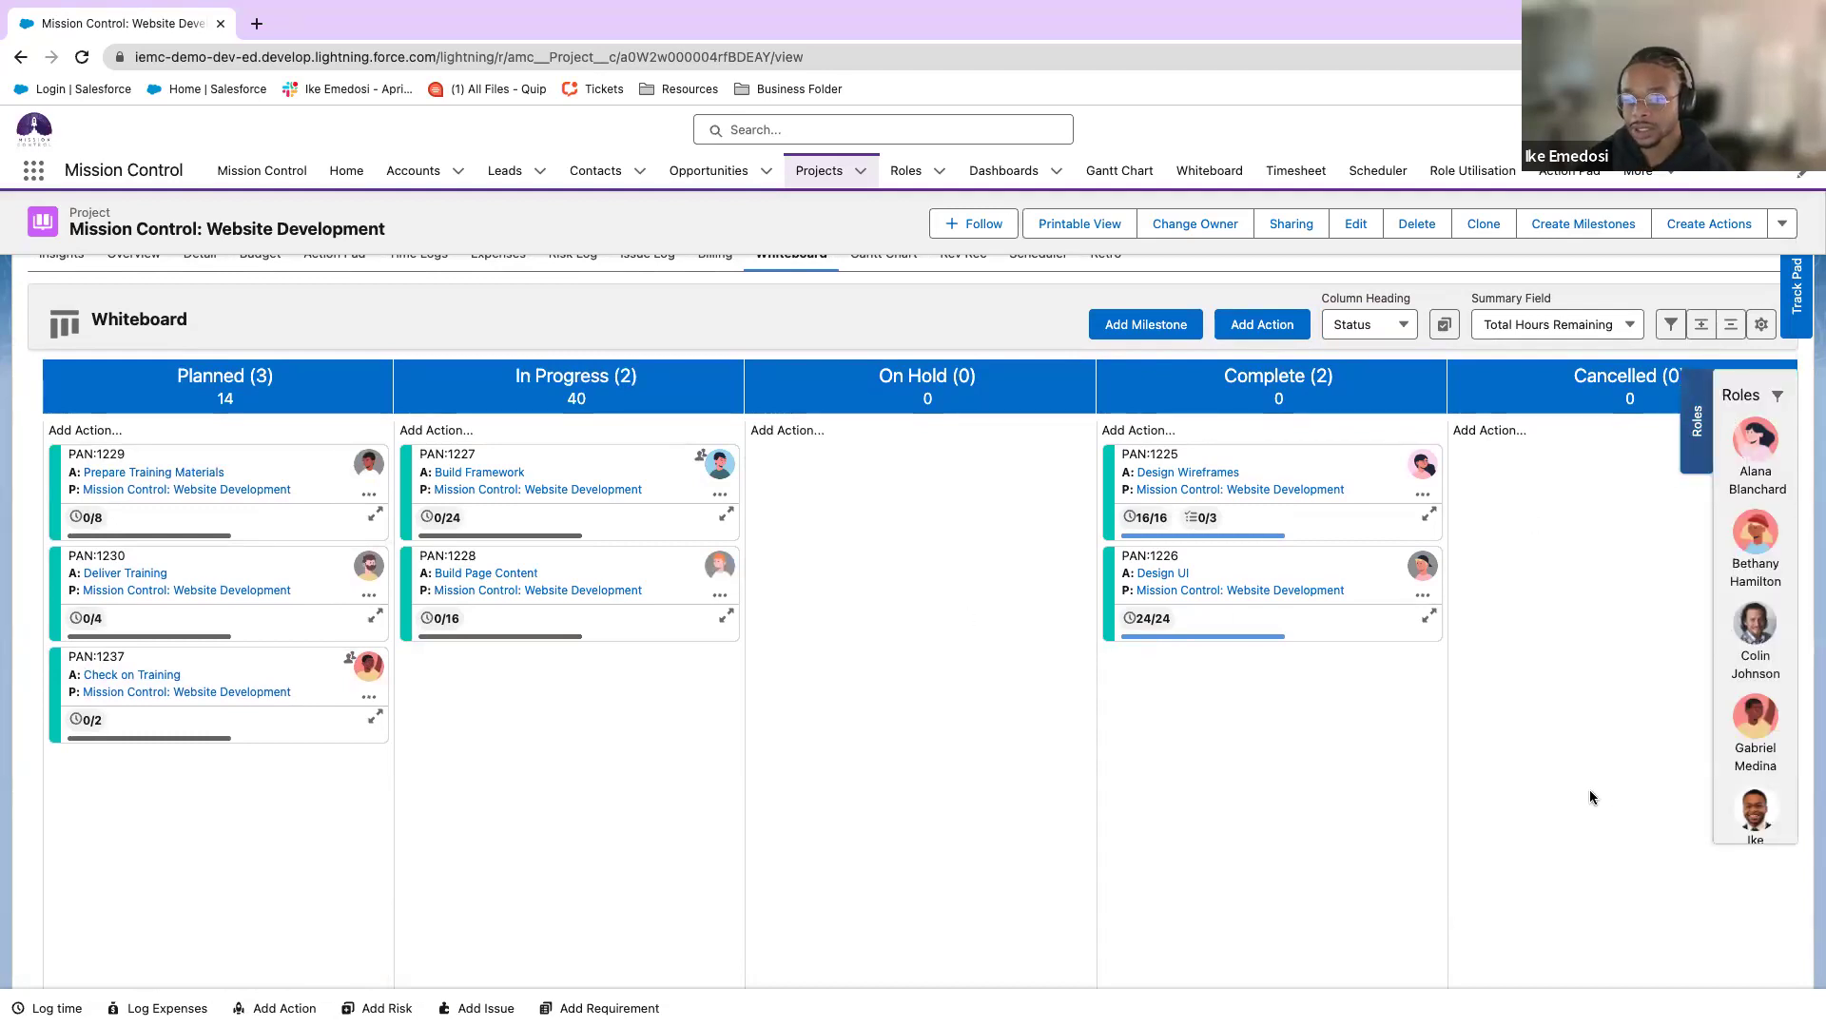
pyautogui.click(1779, 396)
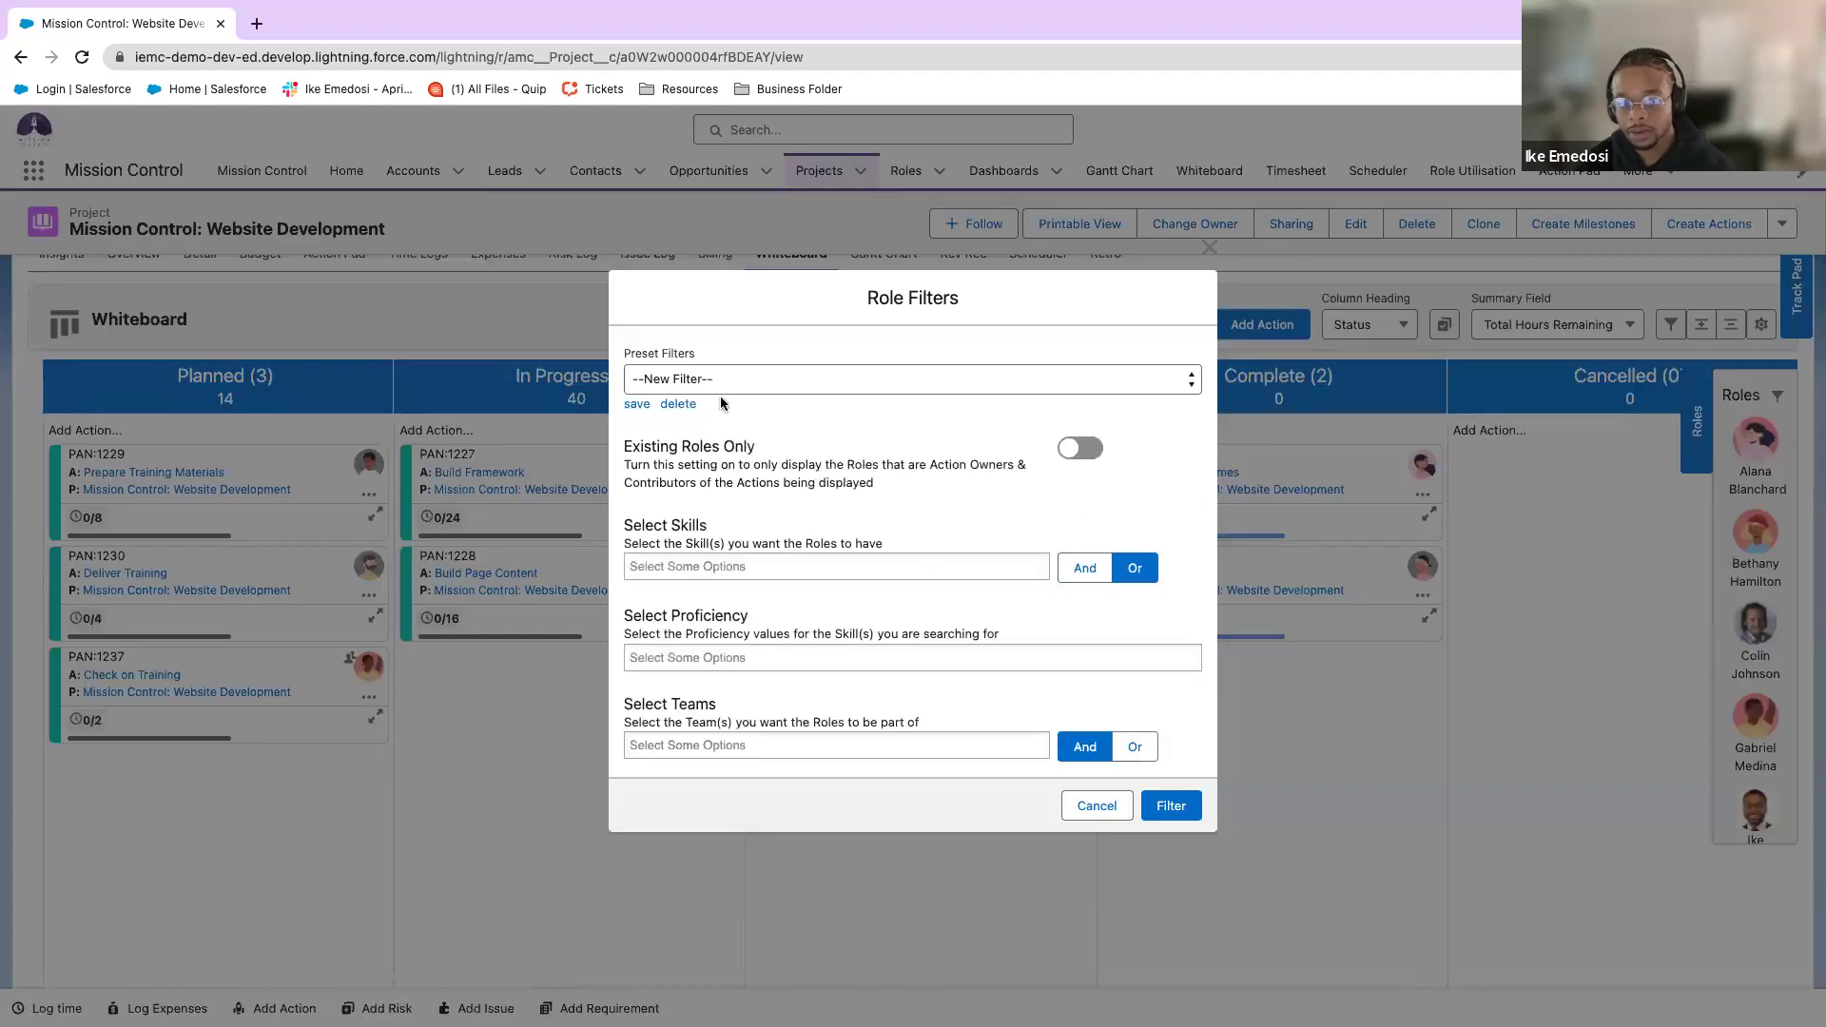
pyautogui.click(785, 568)
pyautogui.scroll(-2, 771, 690)
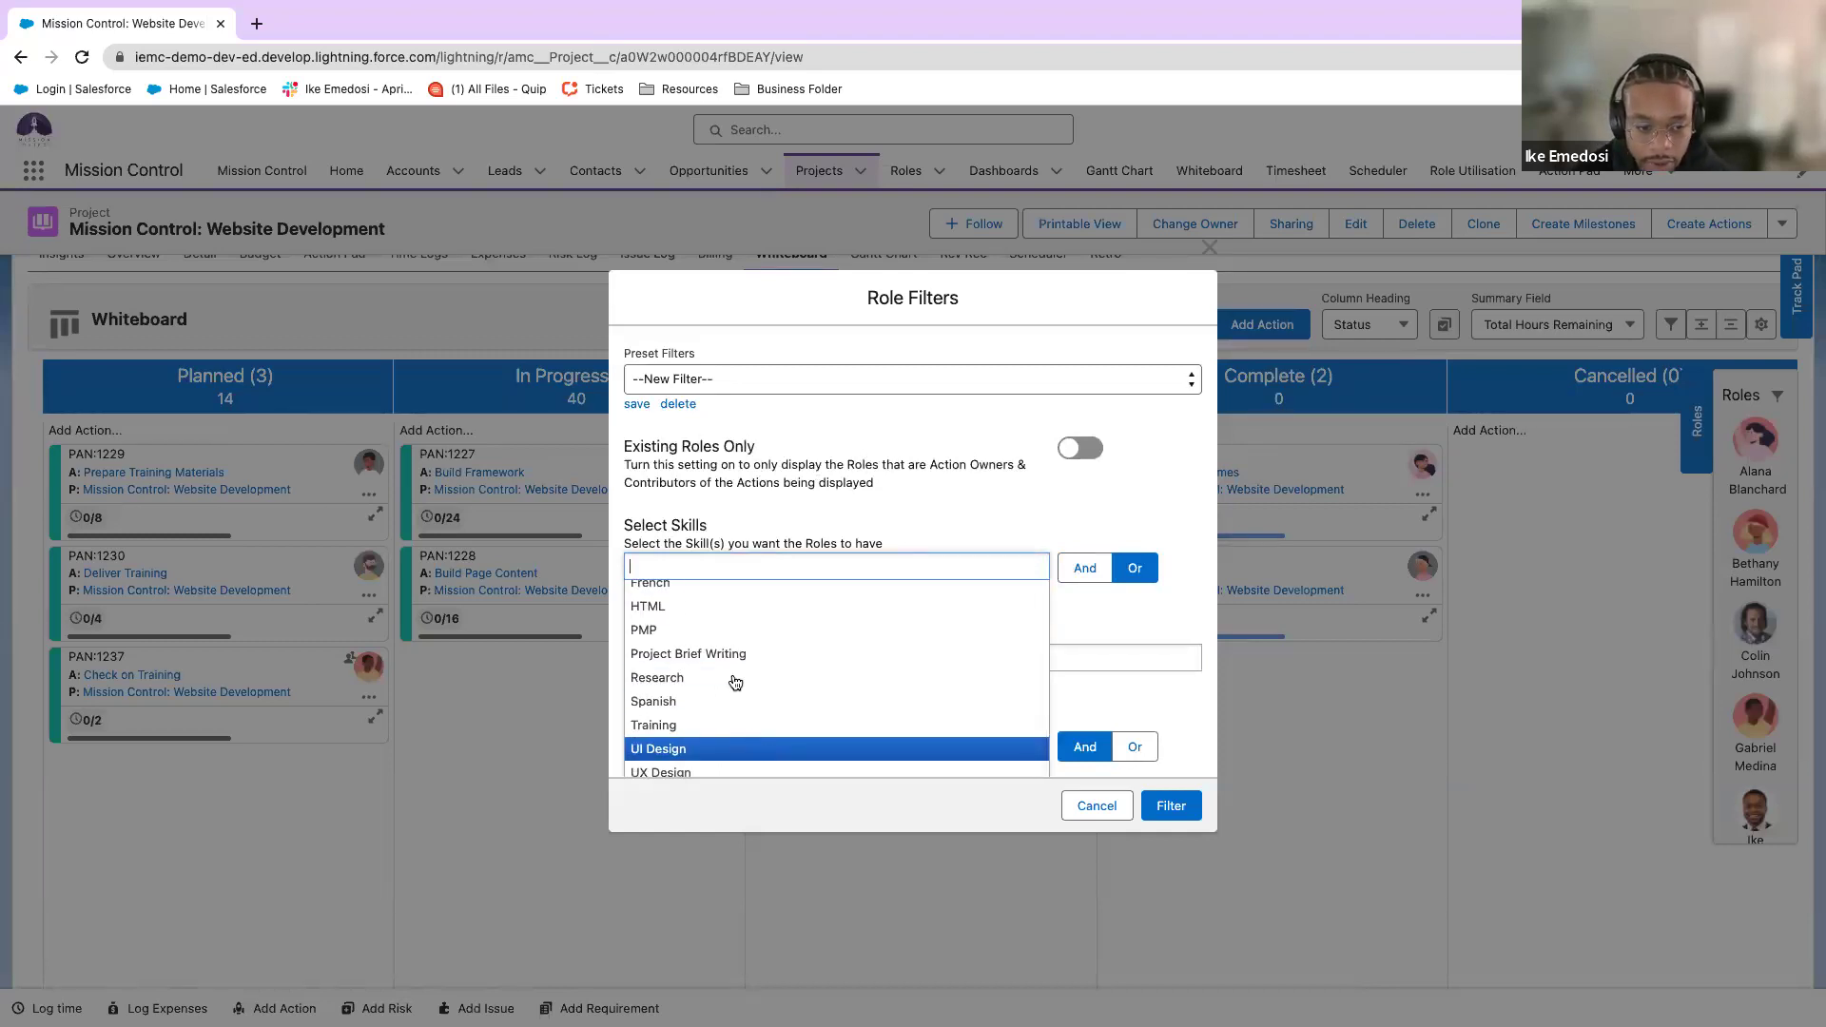
pyautogui.click(800, 528)
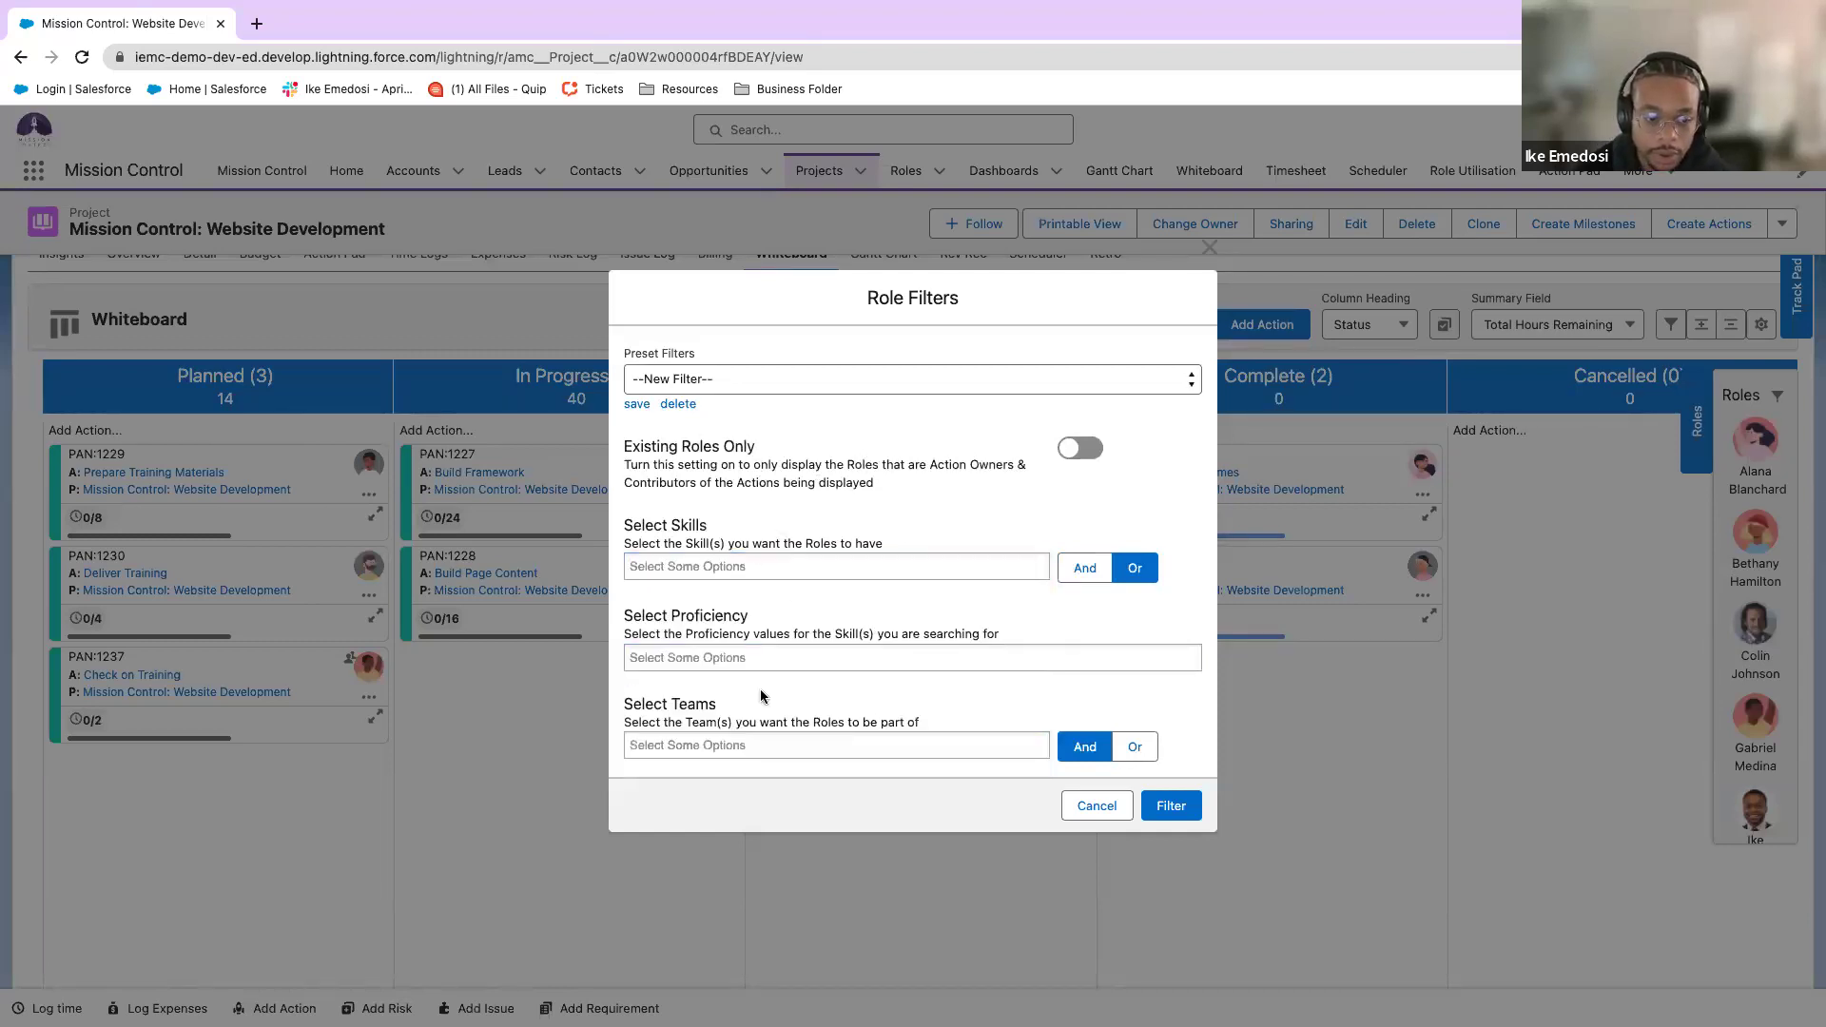
pyautogui.click(746, 745)
pyautogui.scroll(-2, 799, 666)
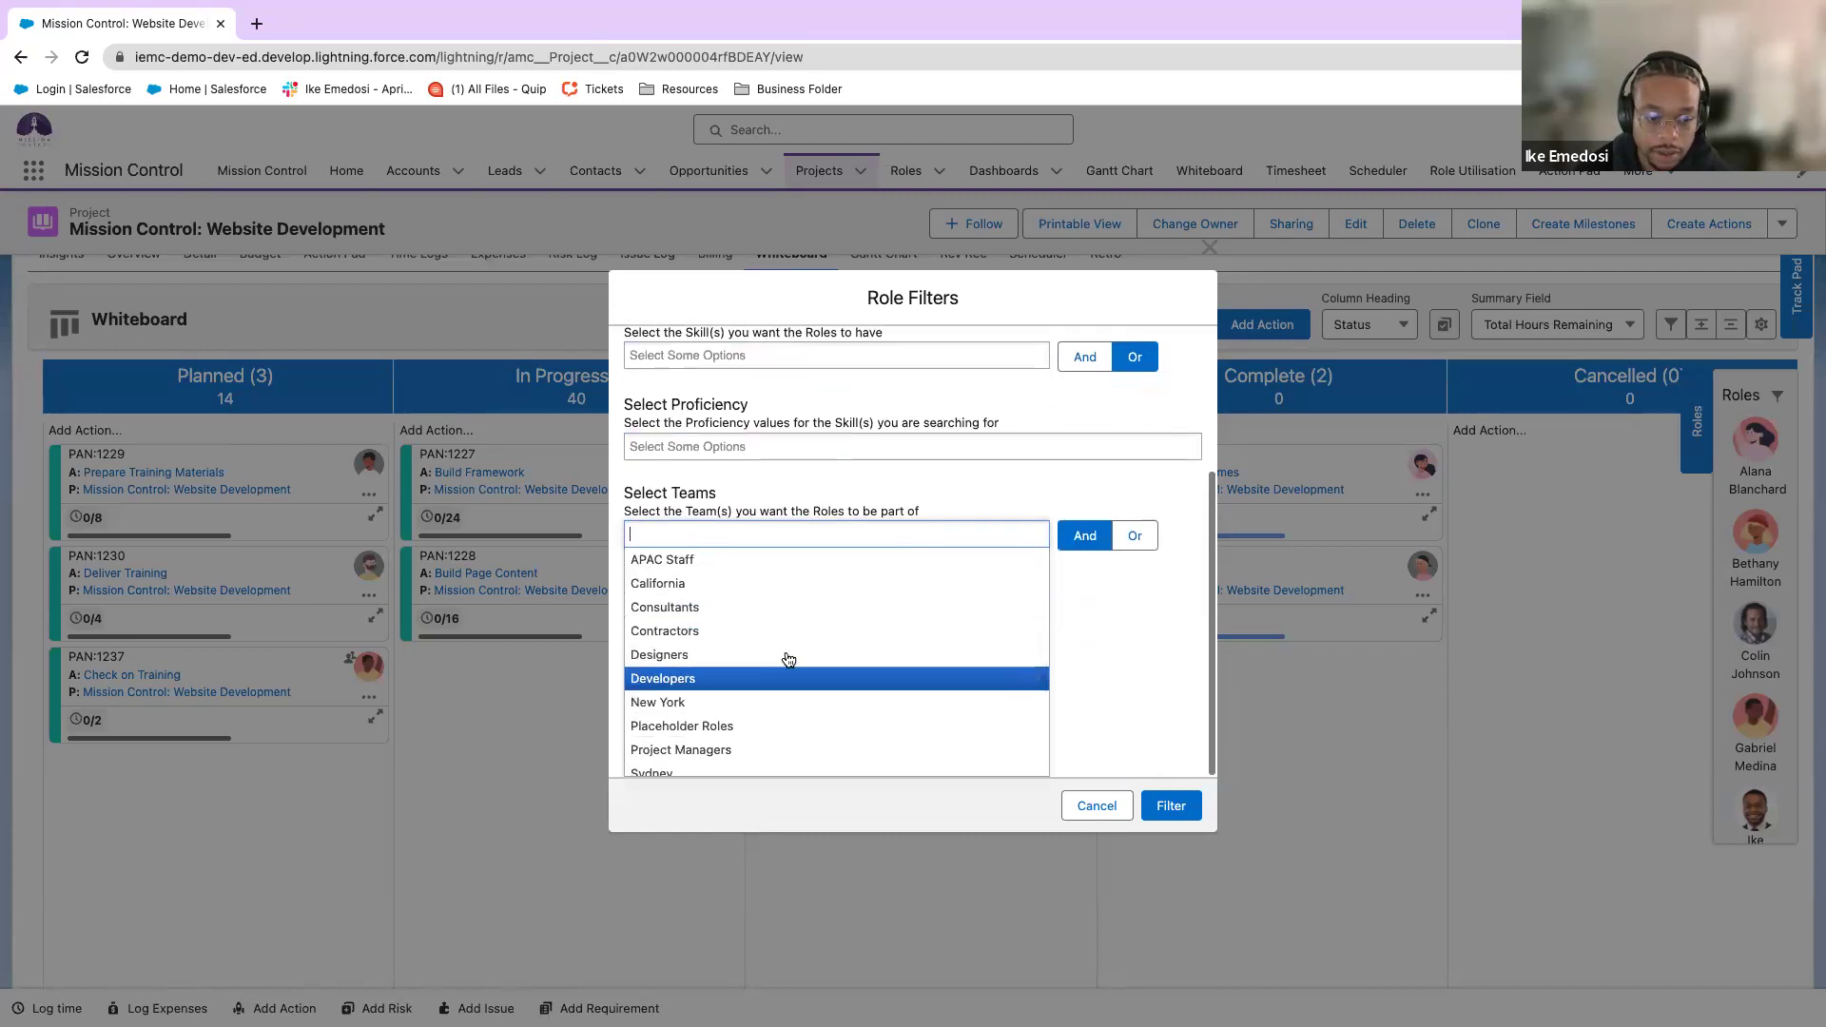
pyautogui.click(754, 658)
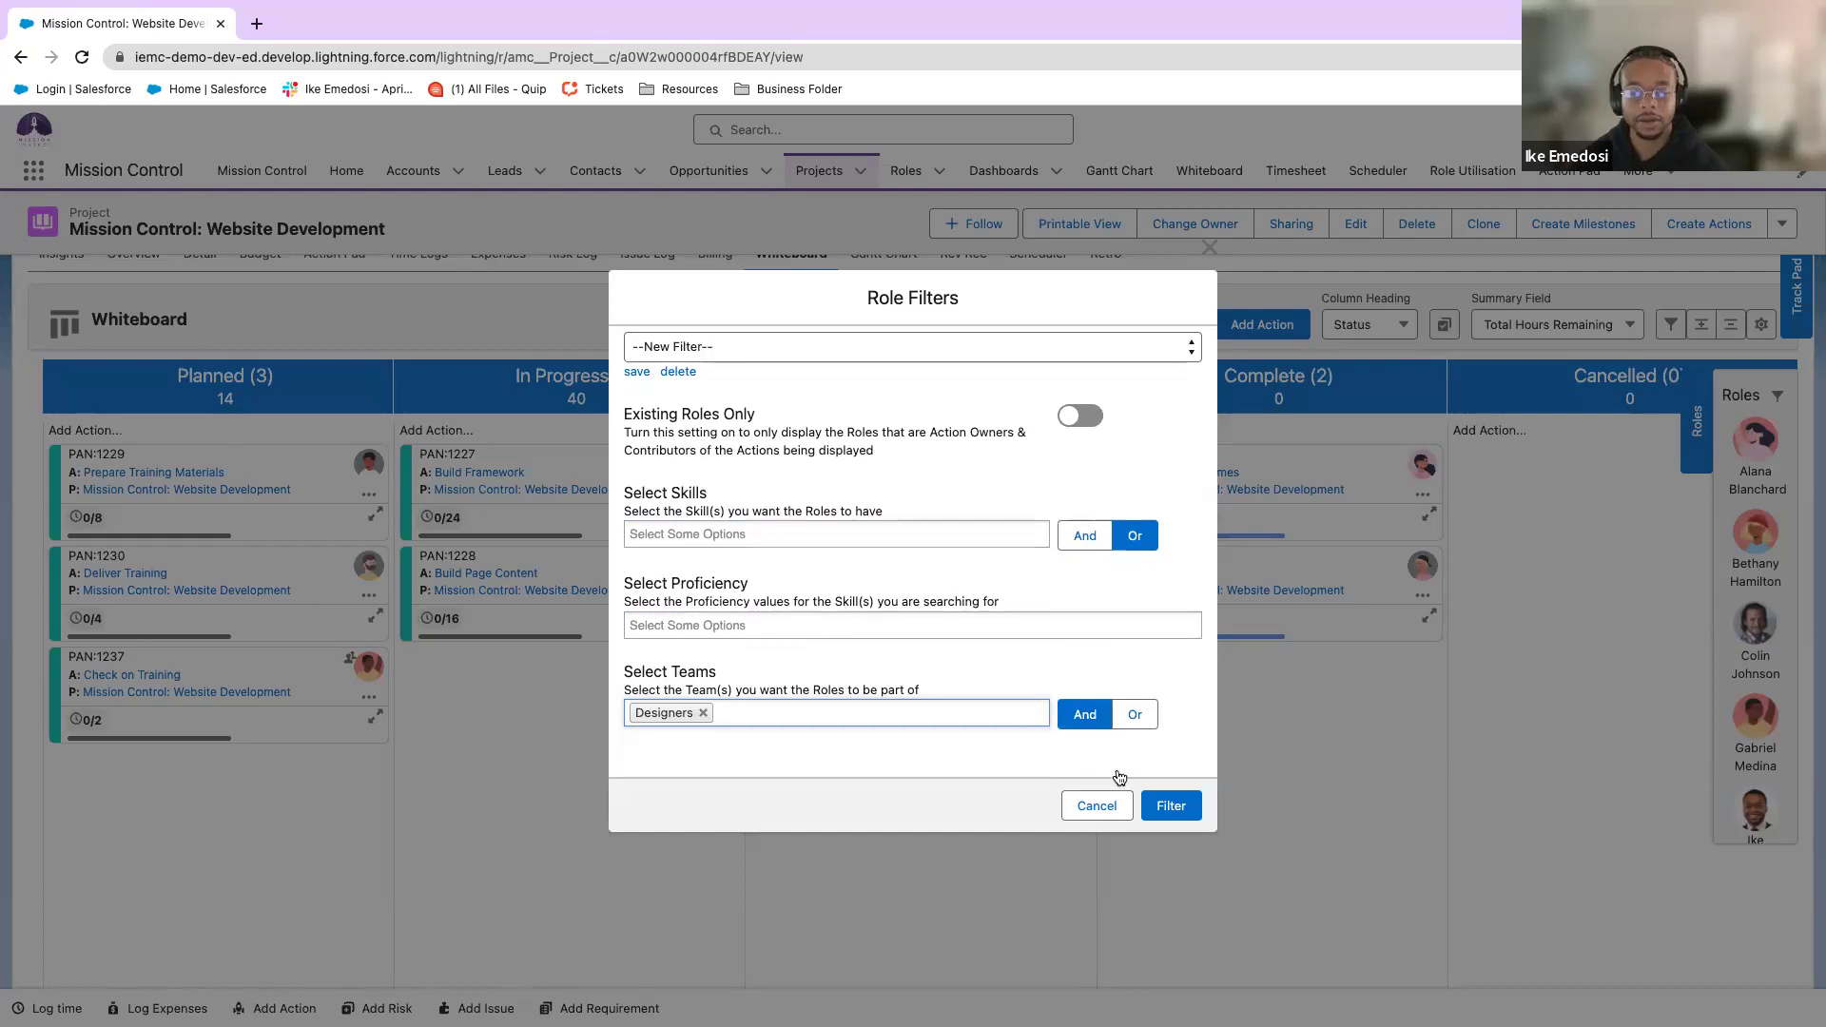
pyautogui.click(1166, 806)
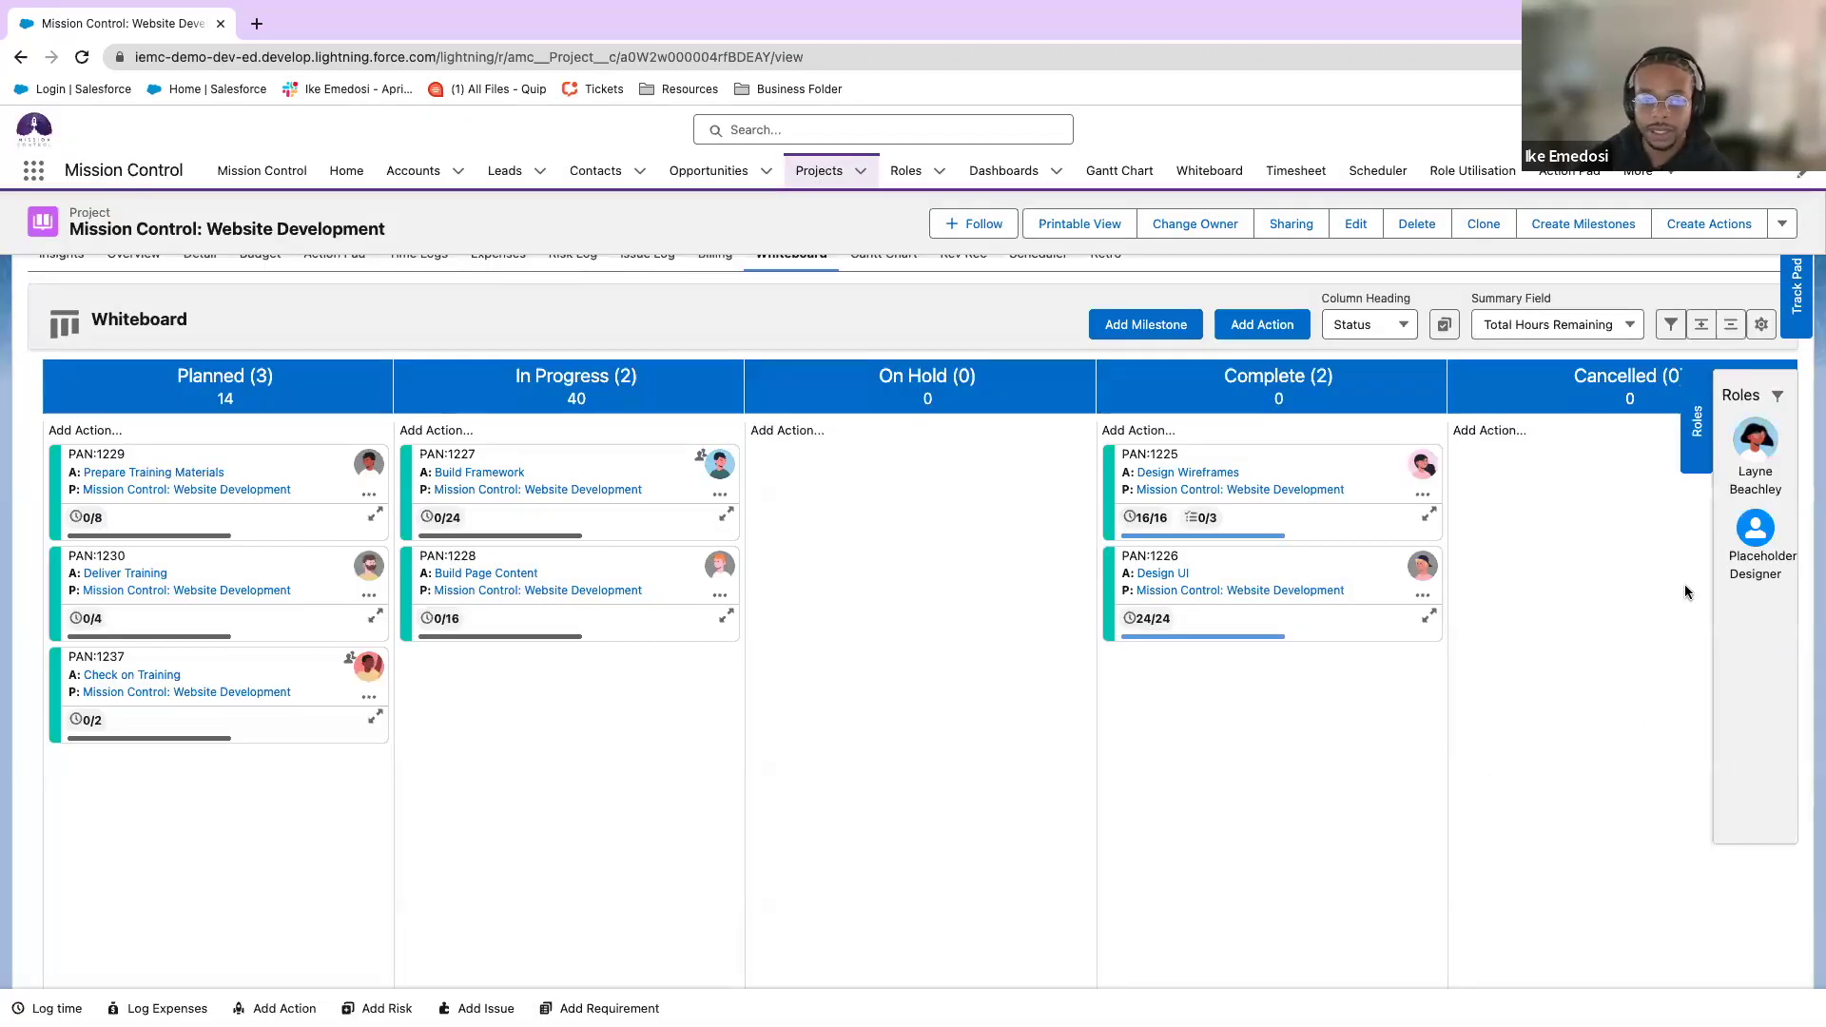
pyautogui.moveTo(1755, 475); pyautogui.dragTo(718, 569)
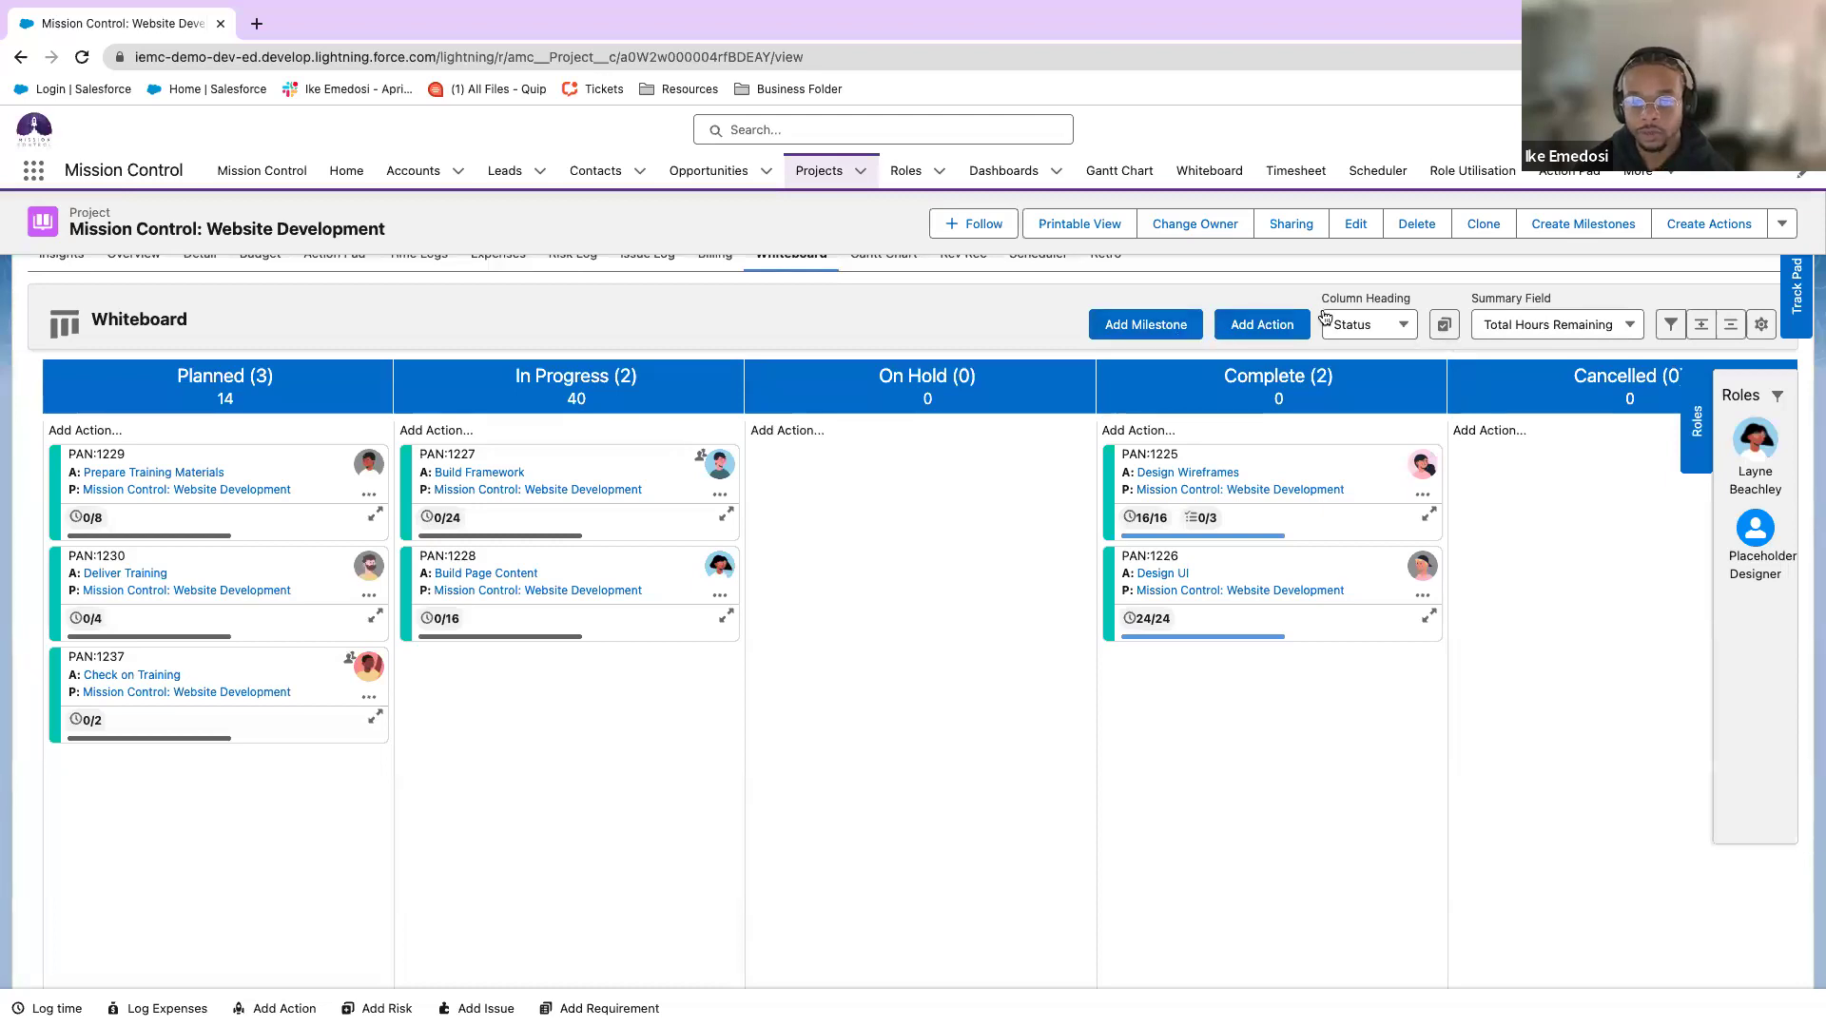
# Examine the project, milestone, action, role, date and custom field criteria in the Whiteboard Filters, leaving without applying any.
pyautogui.click(1671, 324)
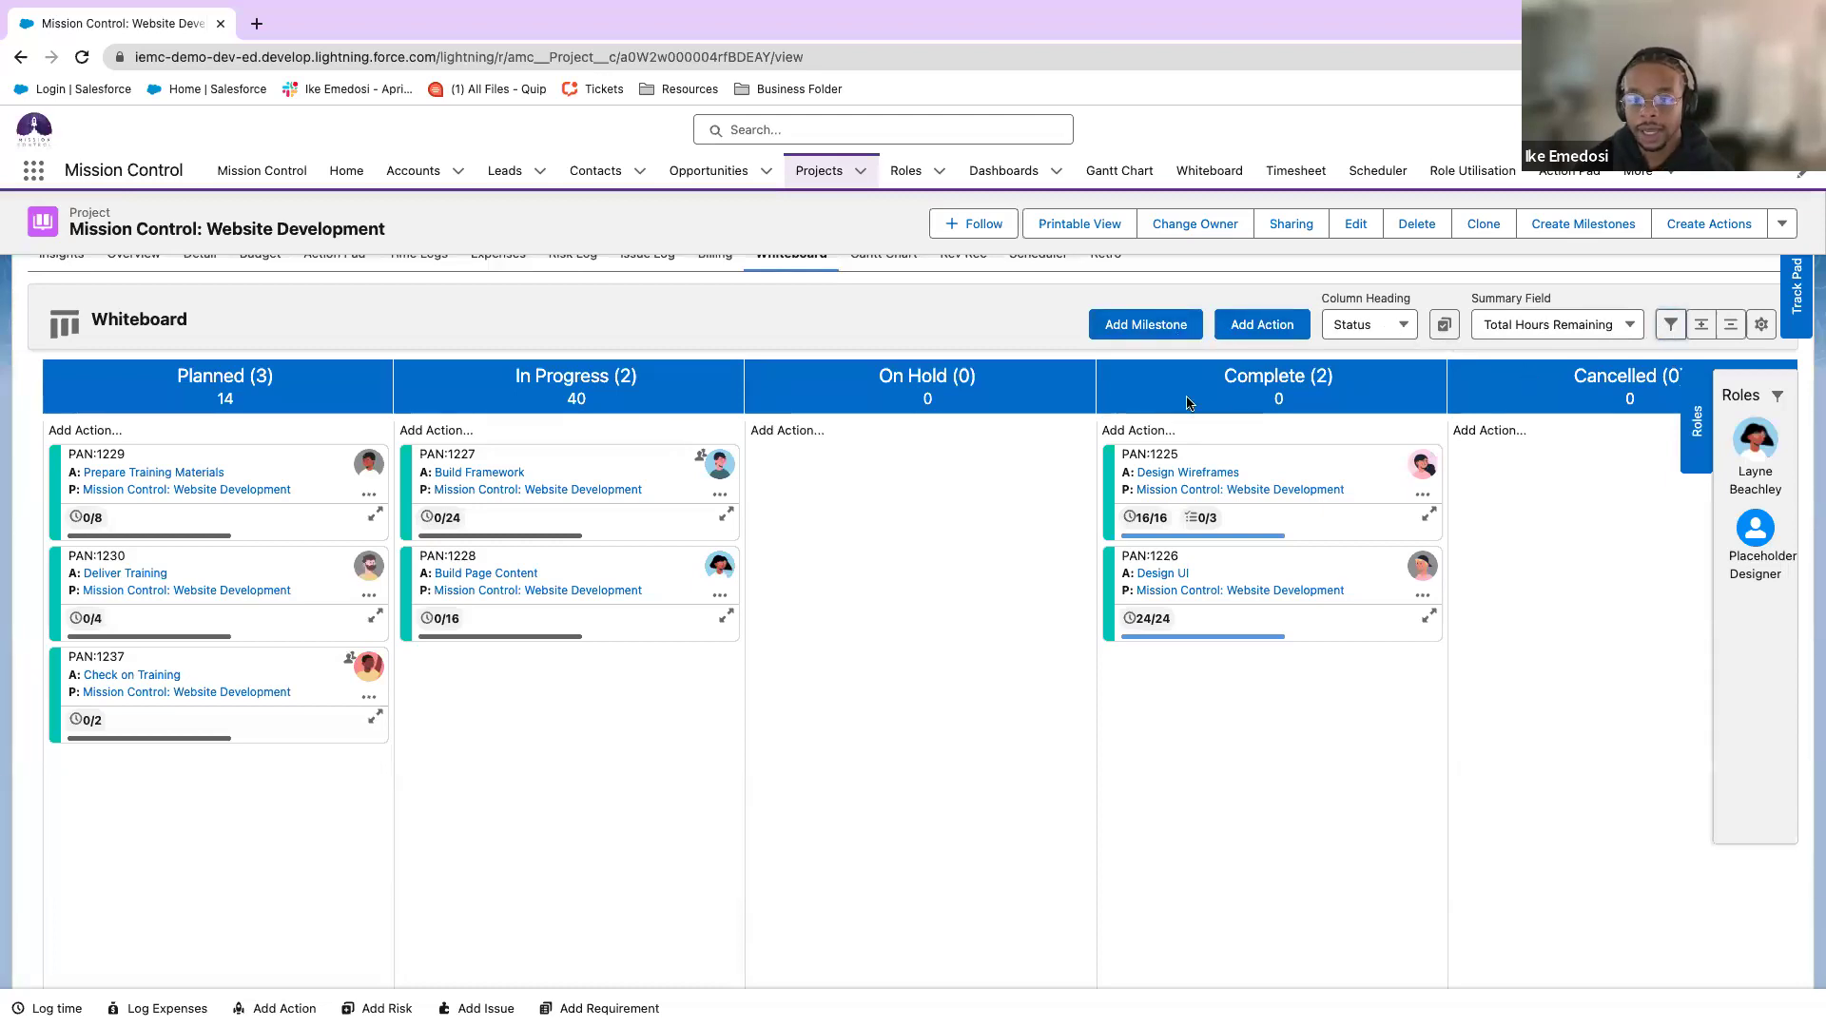
pyautogui.scroll(-10, 875, 456)
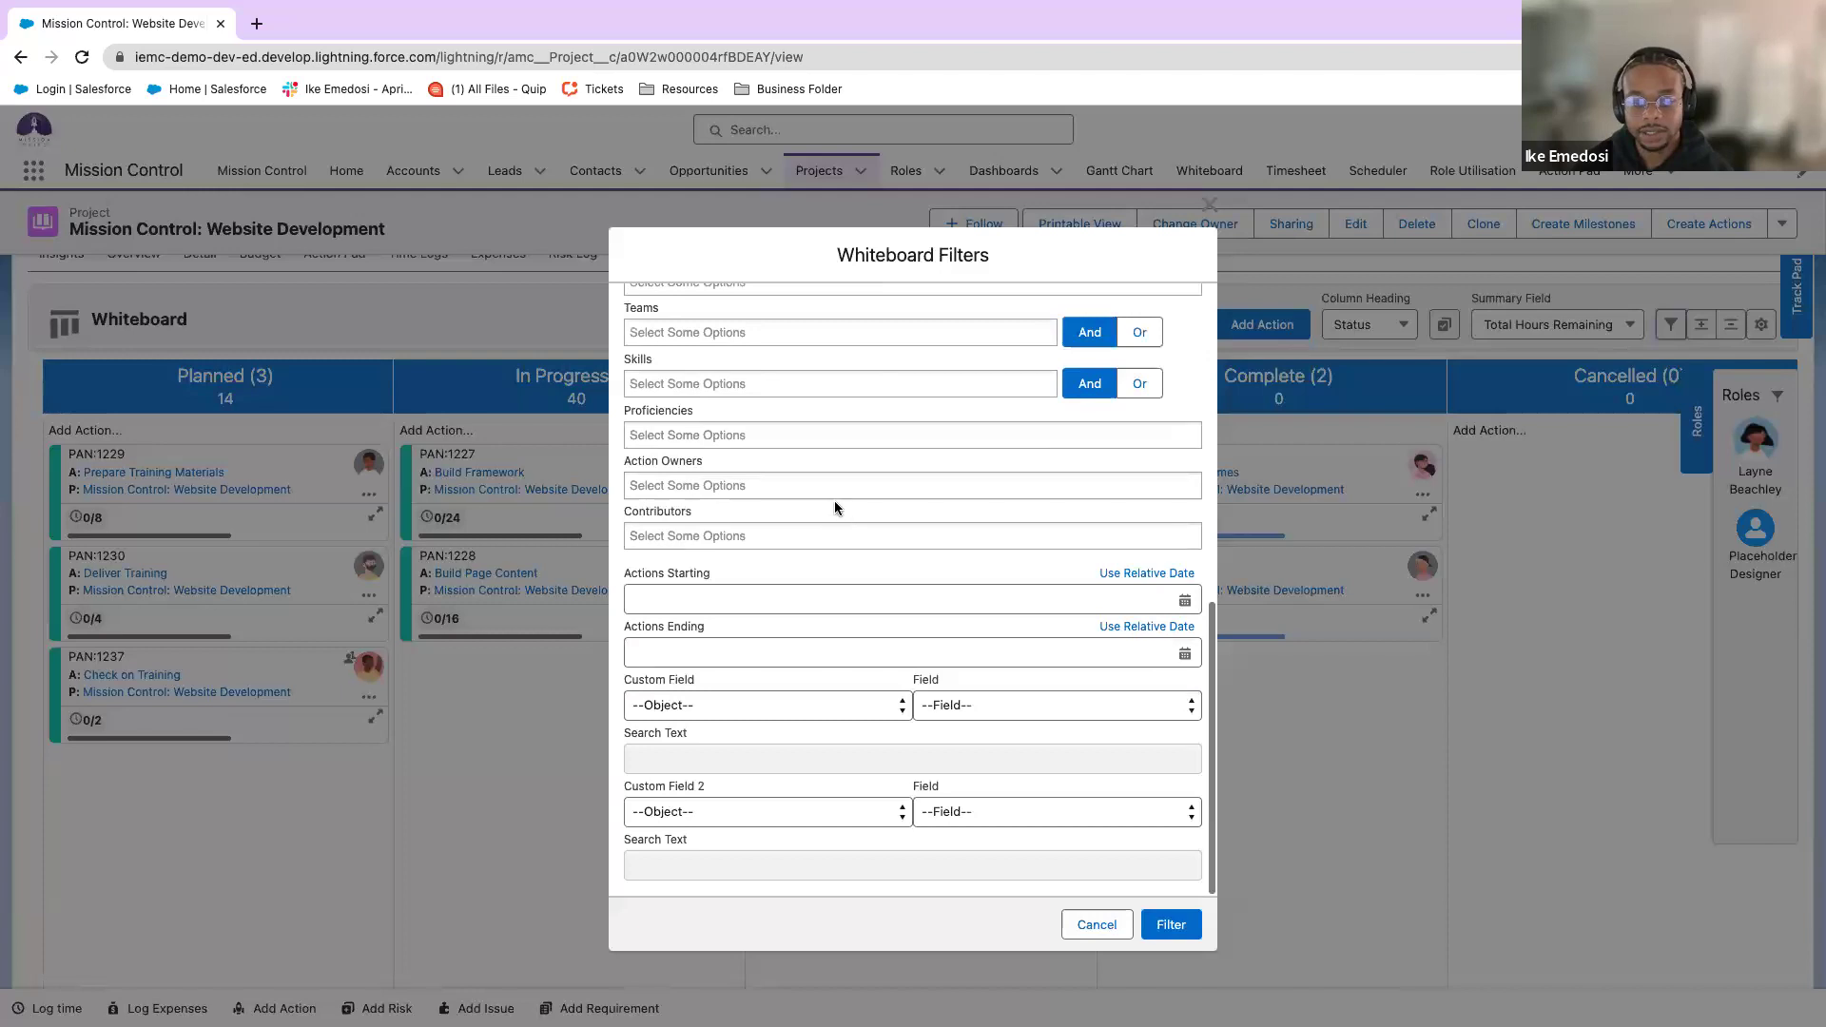
pyautogui.scroll(10, 840, 475)
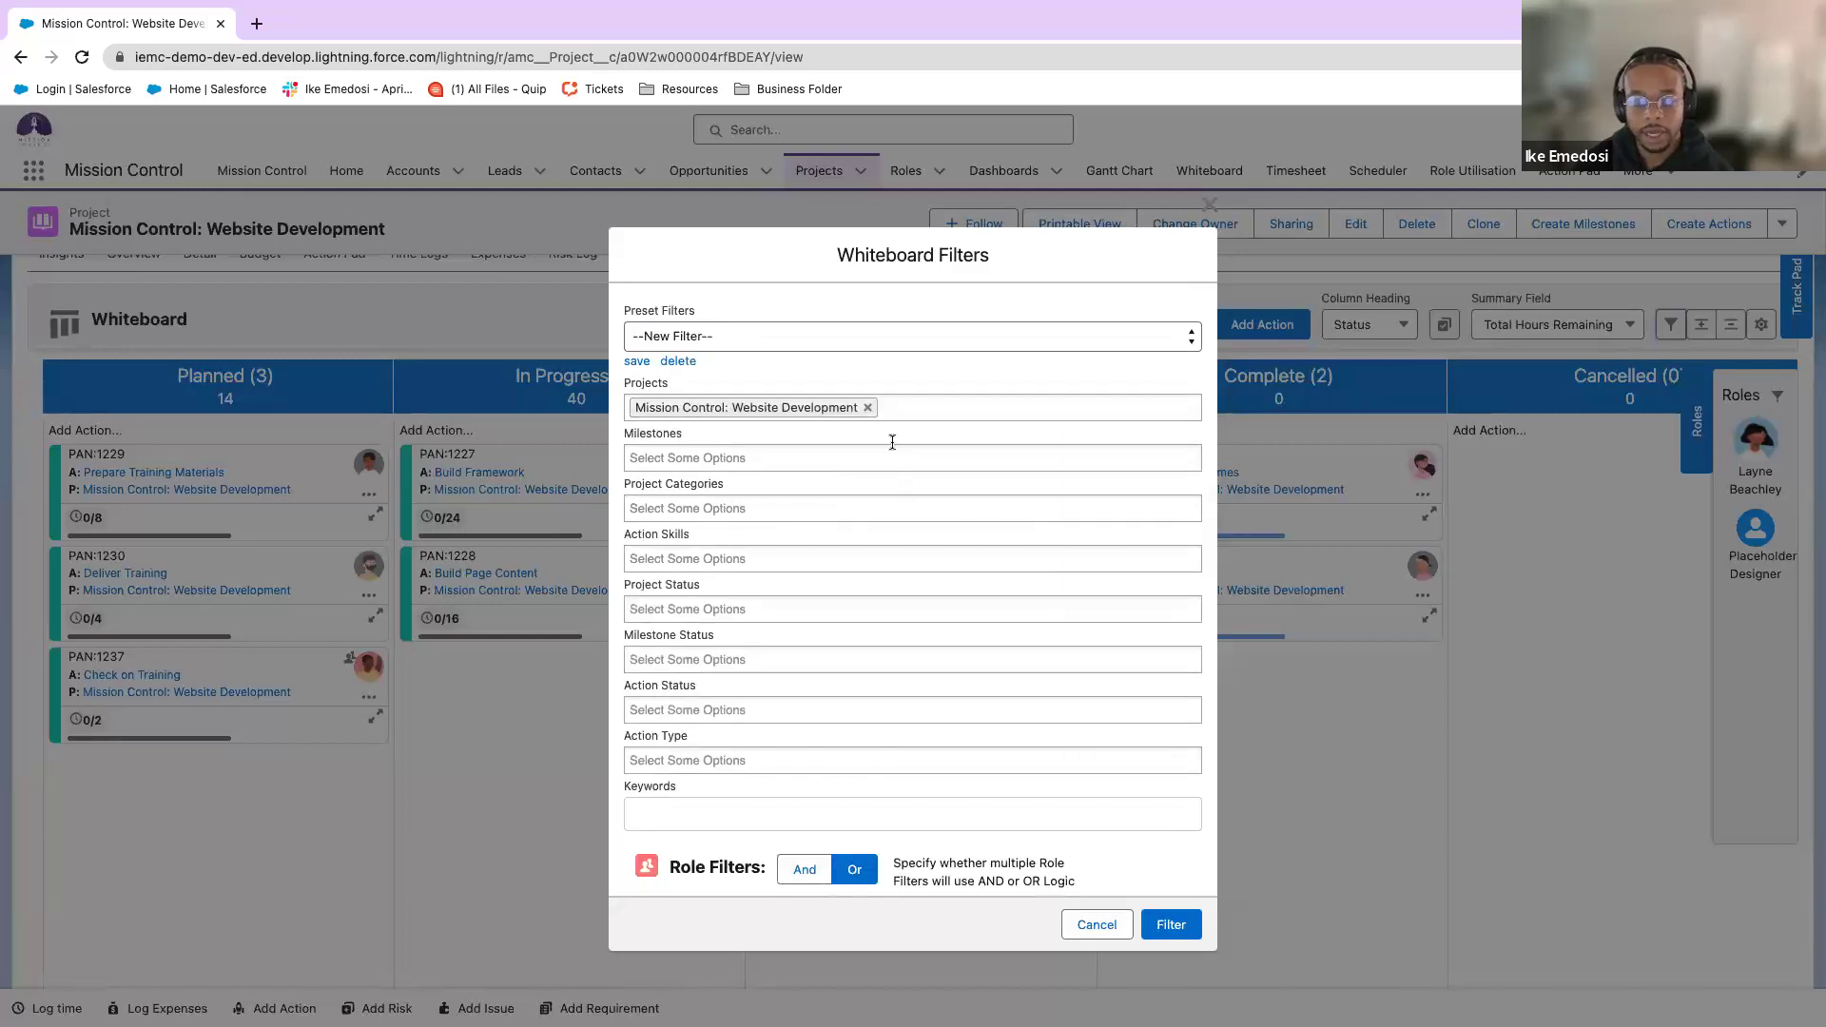
pyautogui.scroll(-3, 918, 485)
pyautogui.scroll(5, 904, 487)
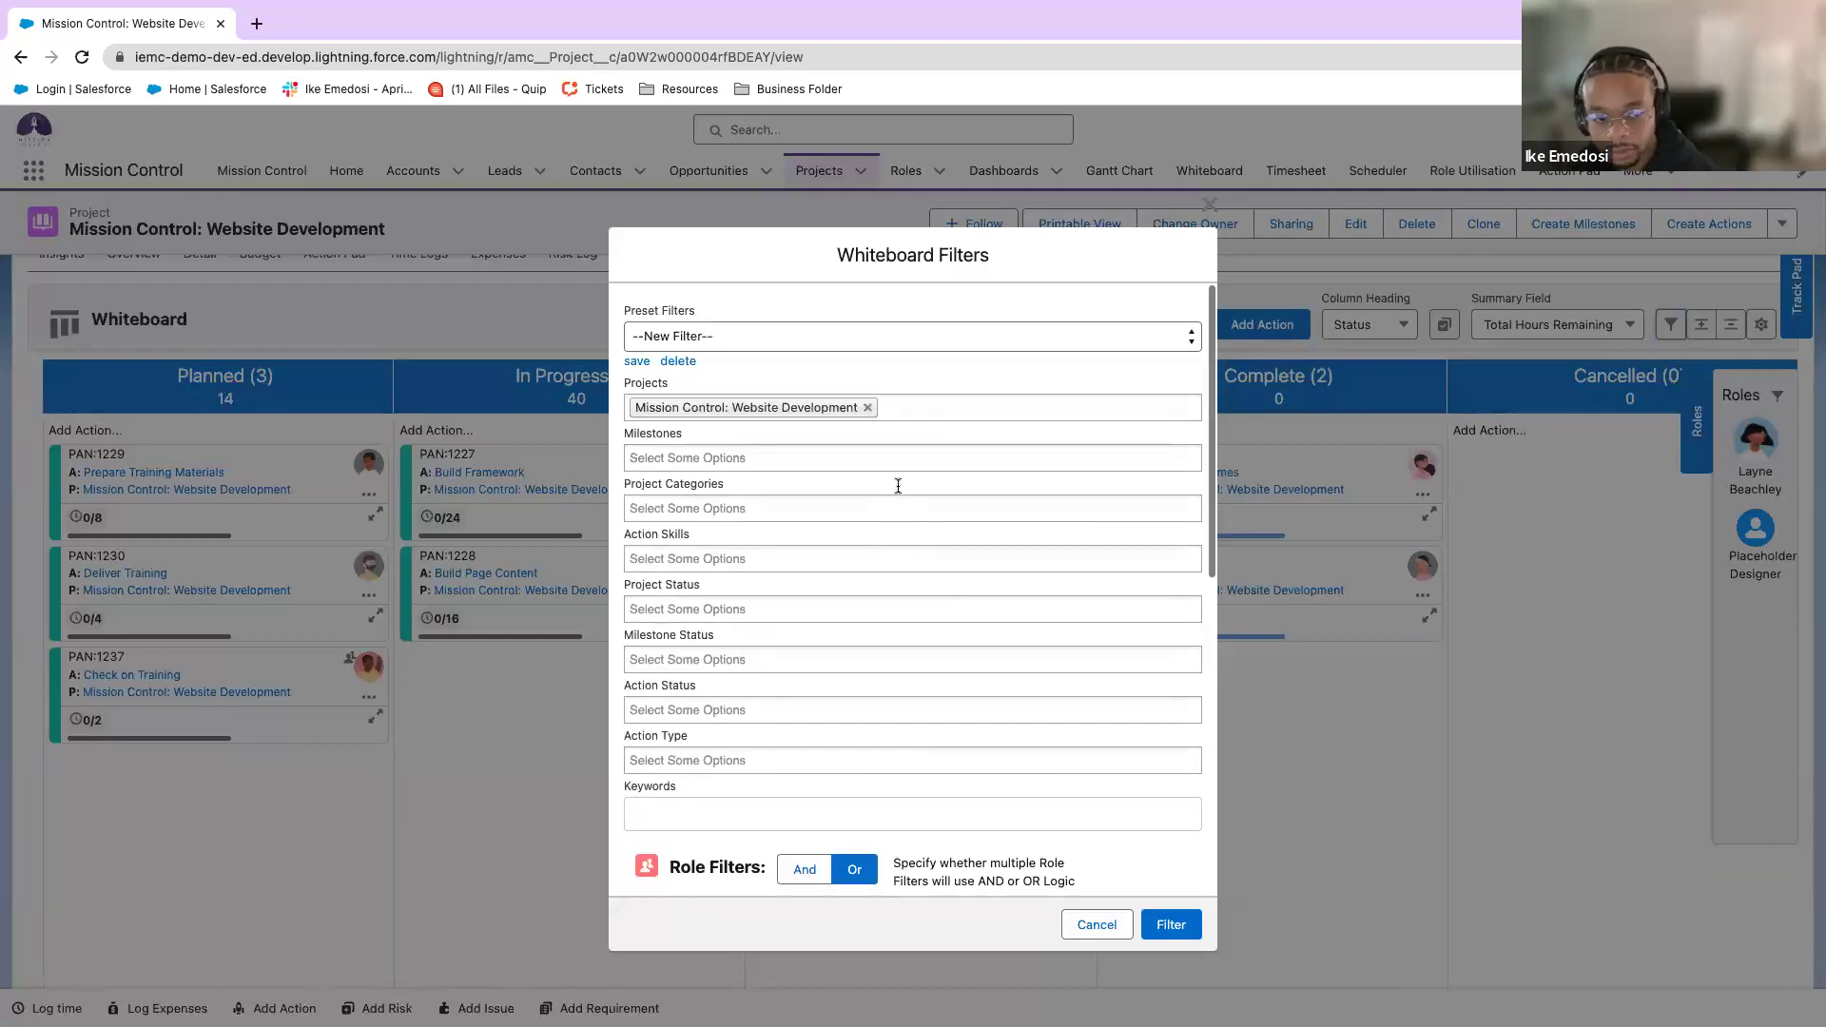
pyautogui.scroll(-2, 898, 483)
pyautogui.scroll(-10, 893, 489)
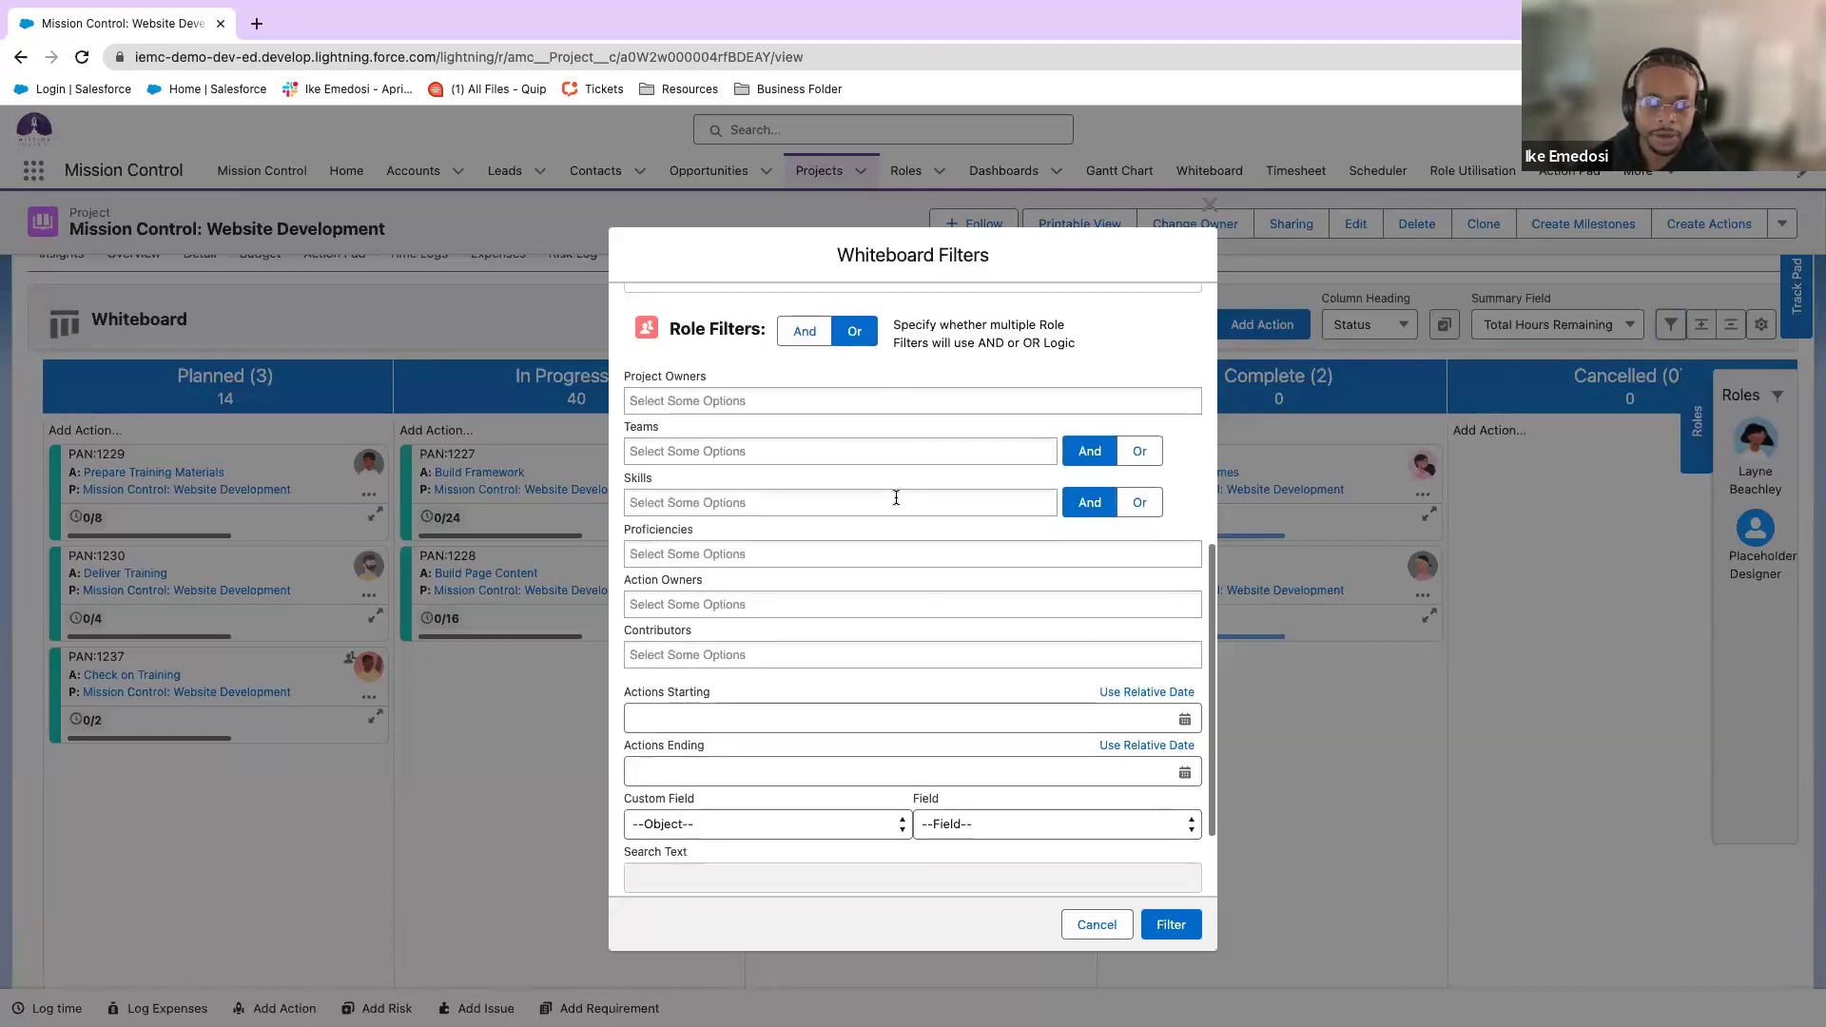
pyautogui.click(1096, 924)
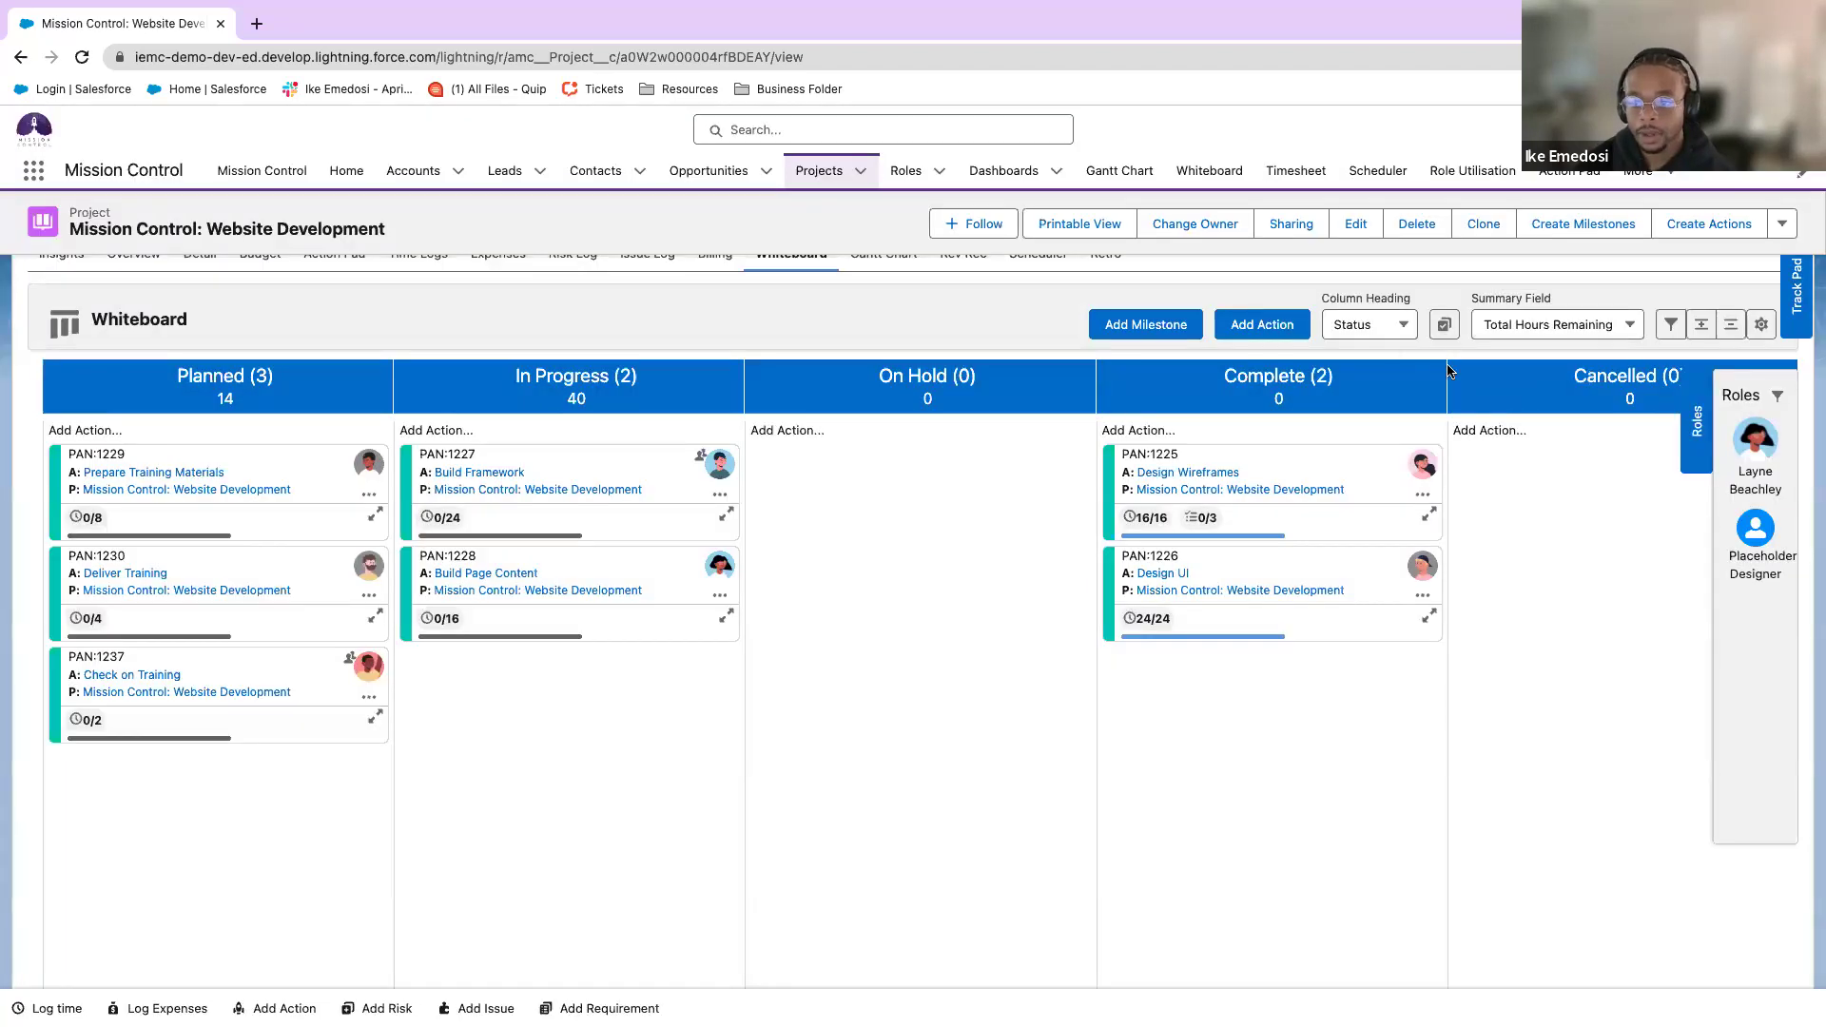
# Group the Whiteboard by Priority and move Build Framework to Medium, and Build Page Content and Prepare Training Materials to High.
pyautogui.click(1384, 327)
pyautogui.click(1398, 504)
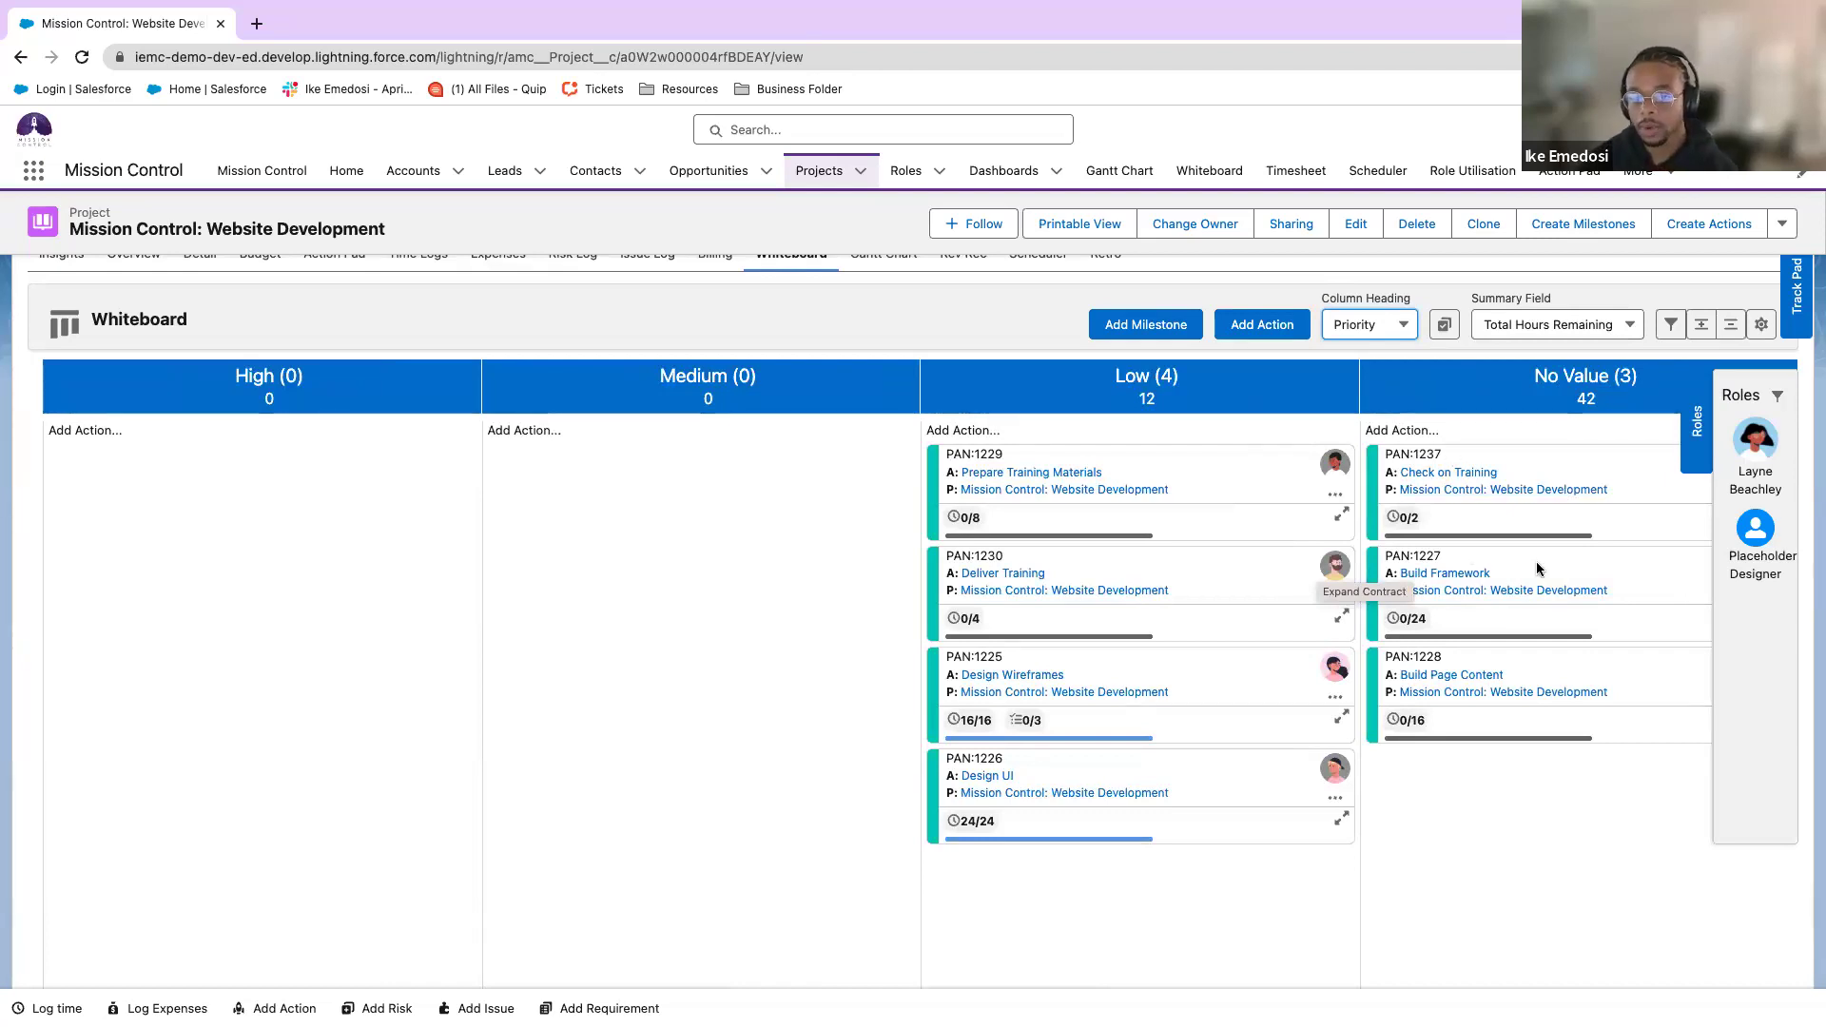
pyautogui.moveTo(1537, 568); pyautogui.dragTo(717, 561)
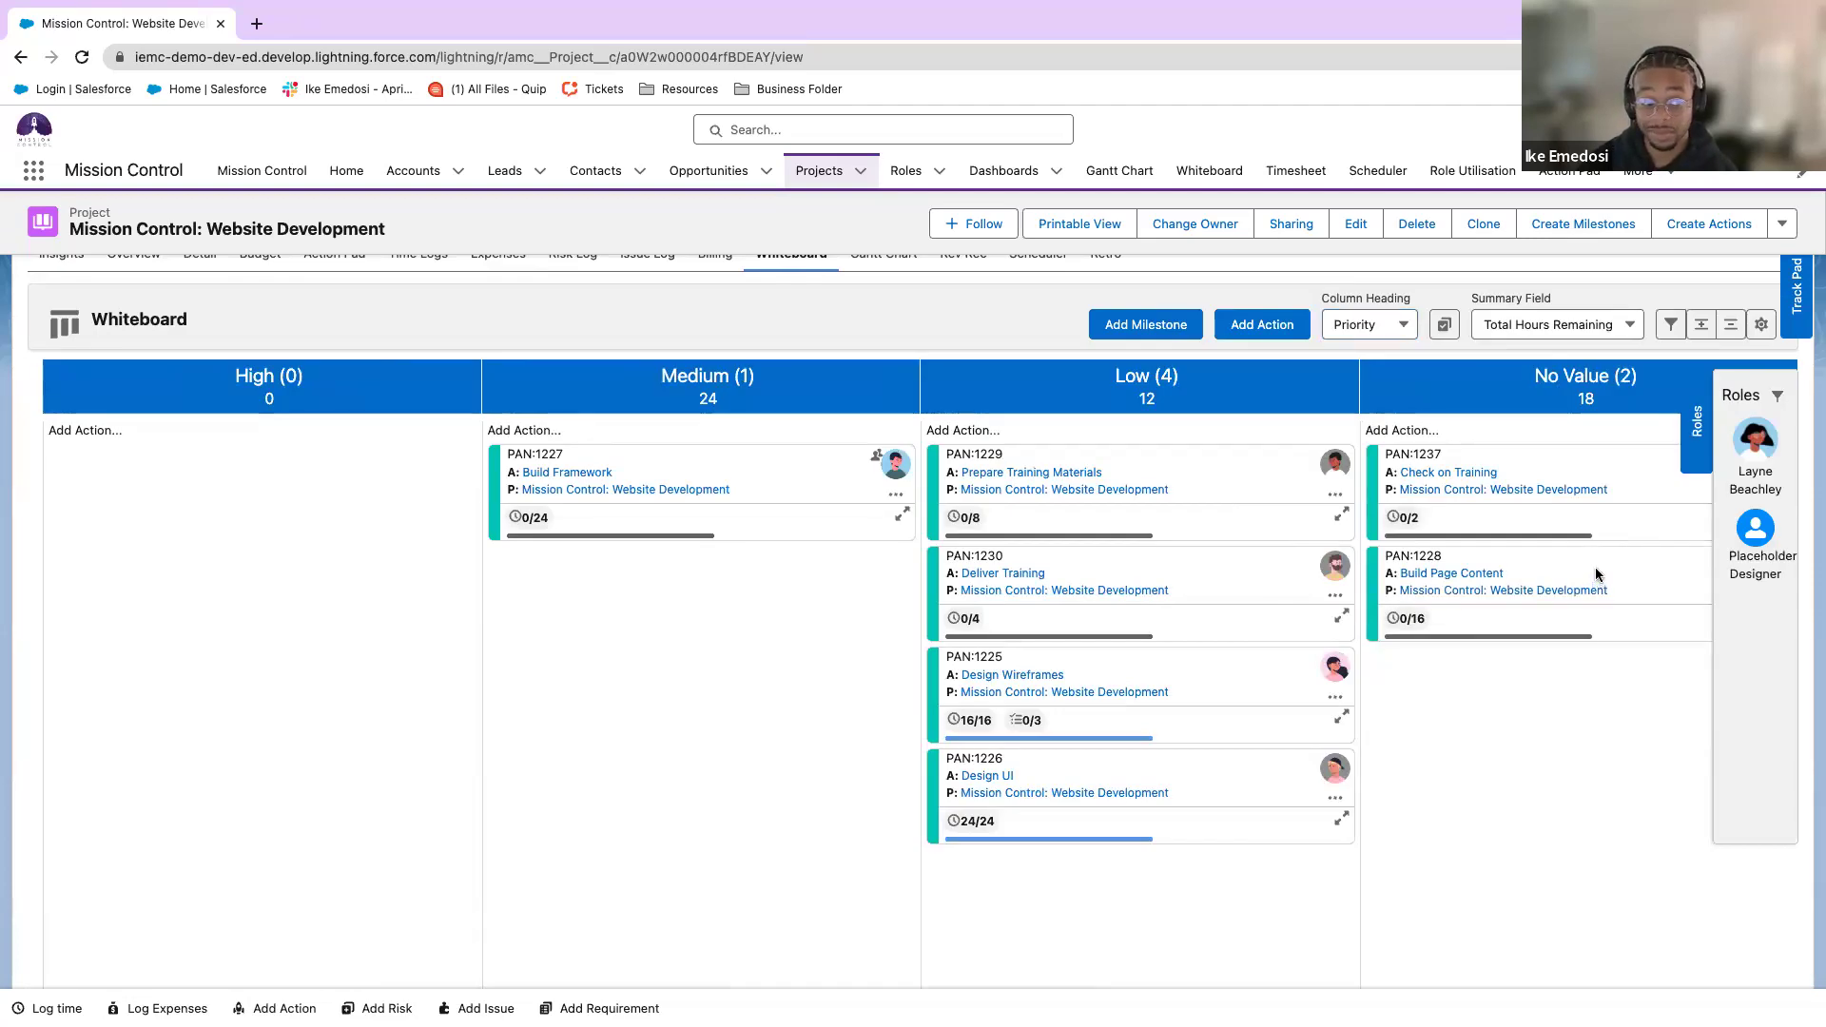
pyautogui.moveTo(1591, 577); pyautogui.dragTo(333, 590)
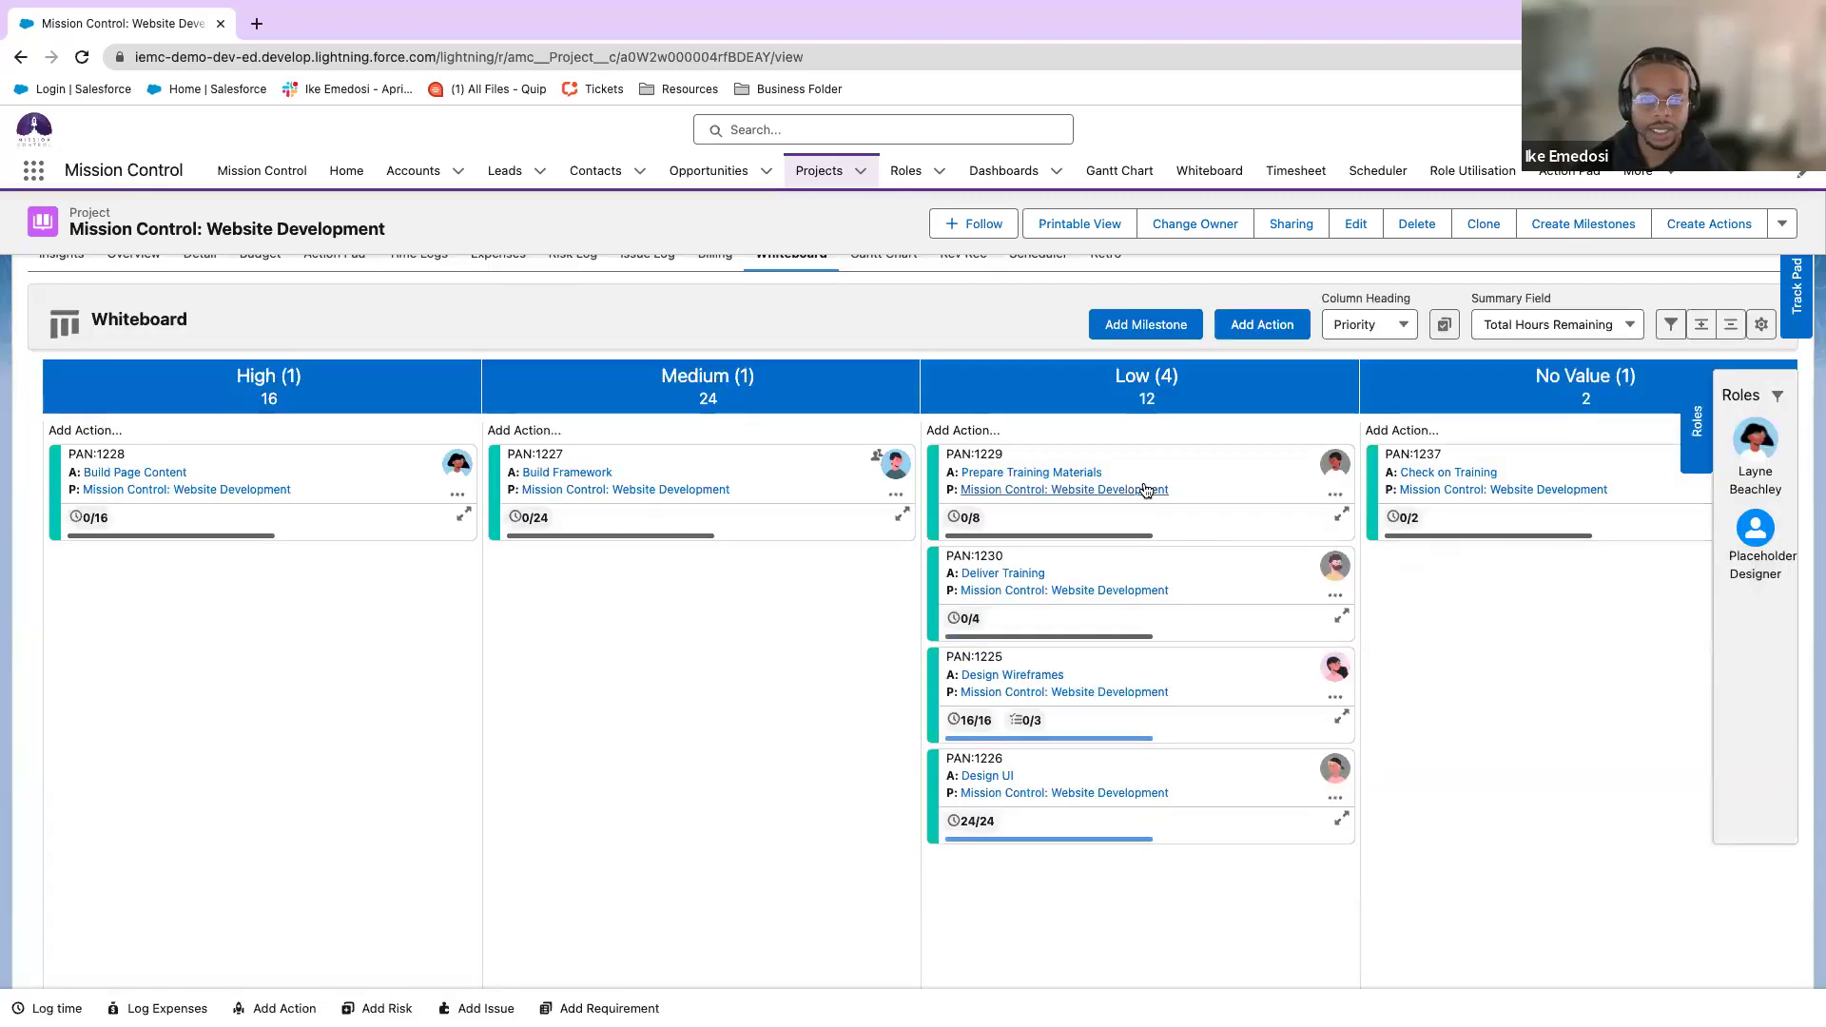
pyautogui.moveTo(1093, 485); pyautogui.dragTo(380, 603)
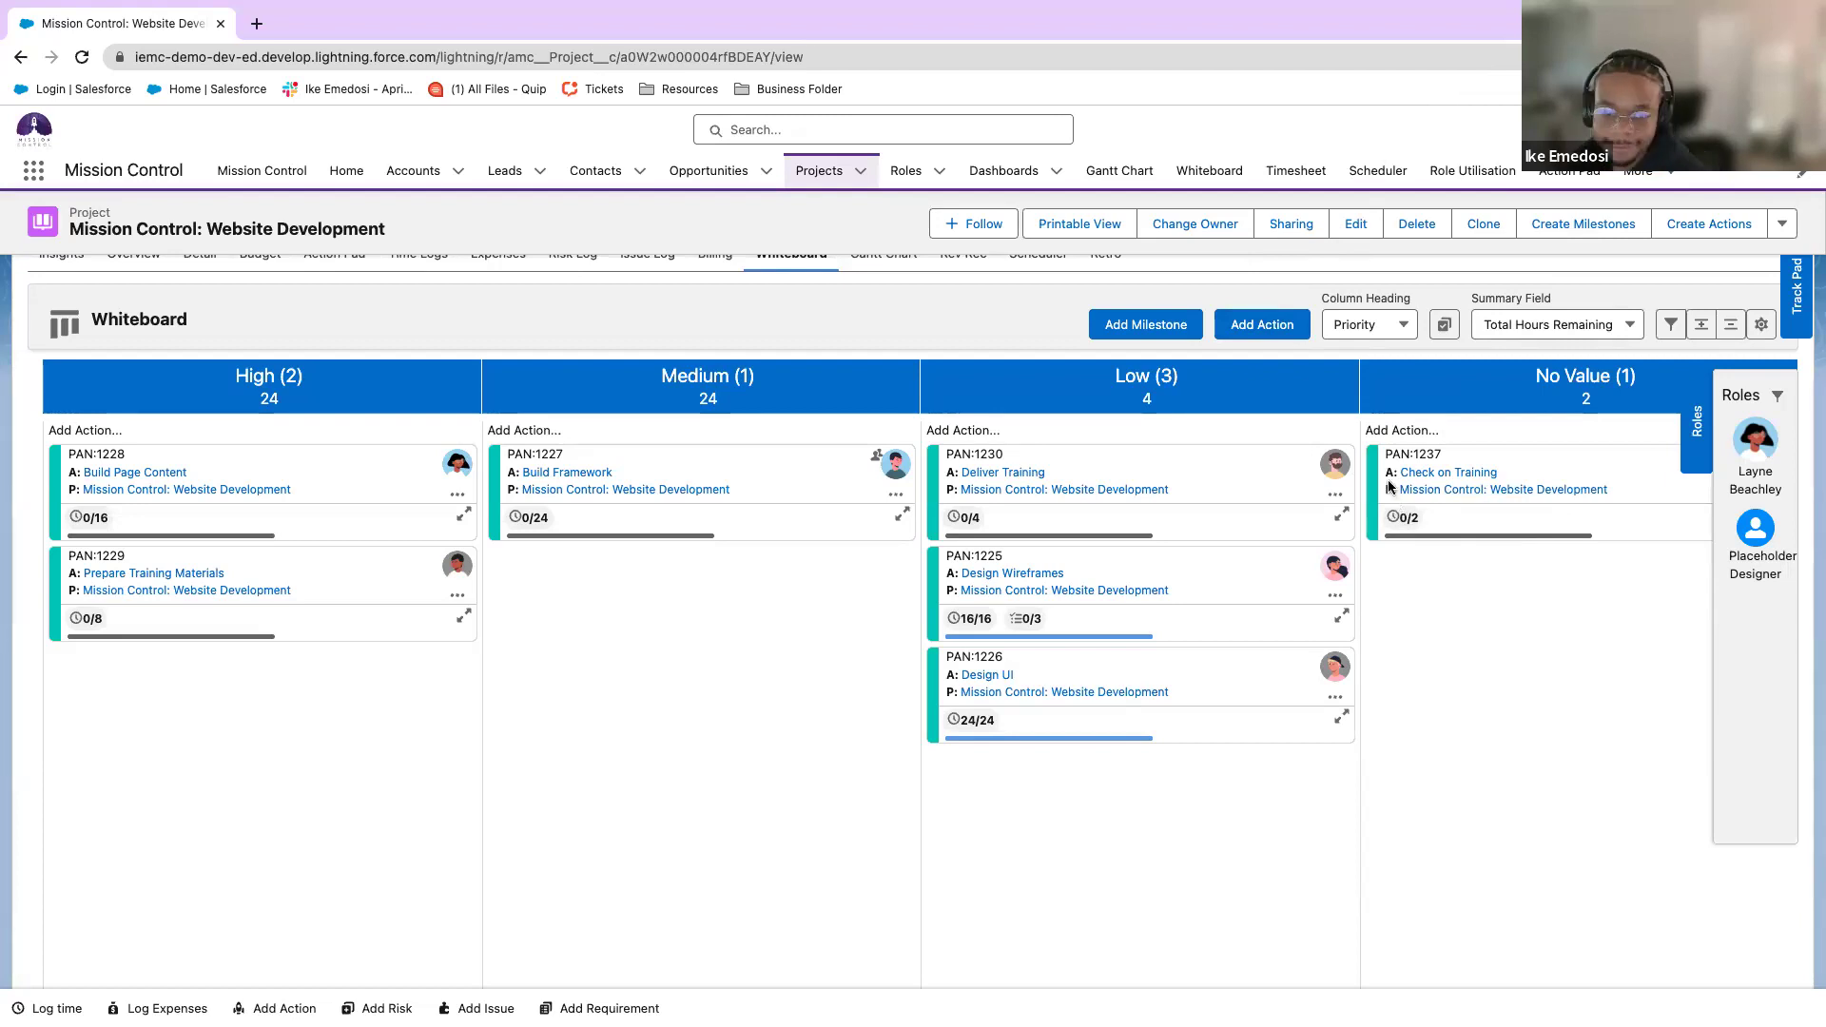
# Look over the Whiteboard's prioritised cards and its available Column Heading options, keeping the Priority grouping.
pyautogui.scroll(3, 1288, 546)
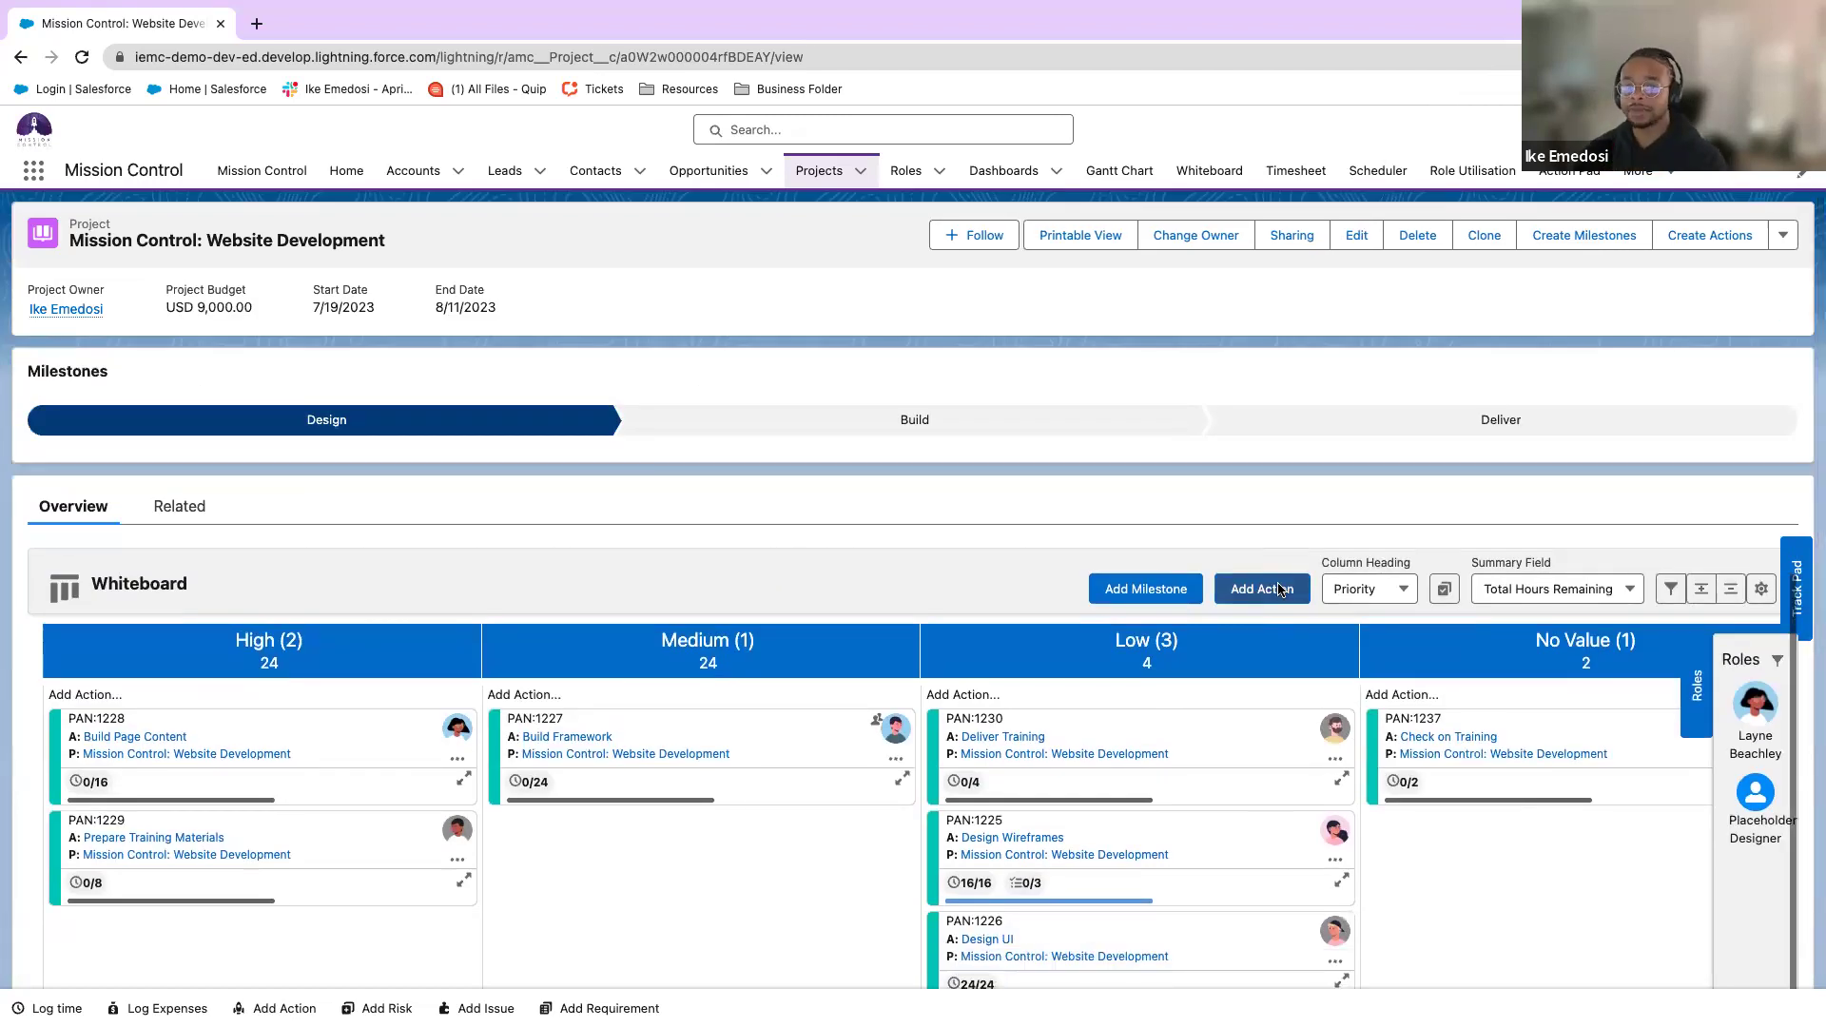
pyautogui.scroll(-3, 1202, 642)
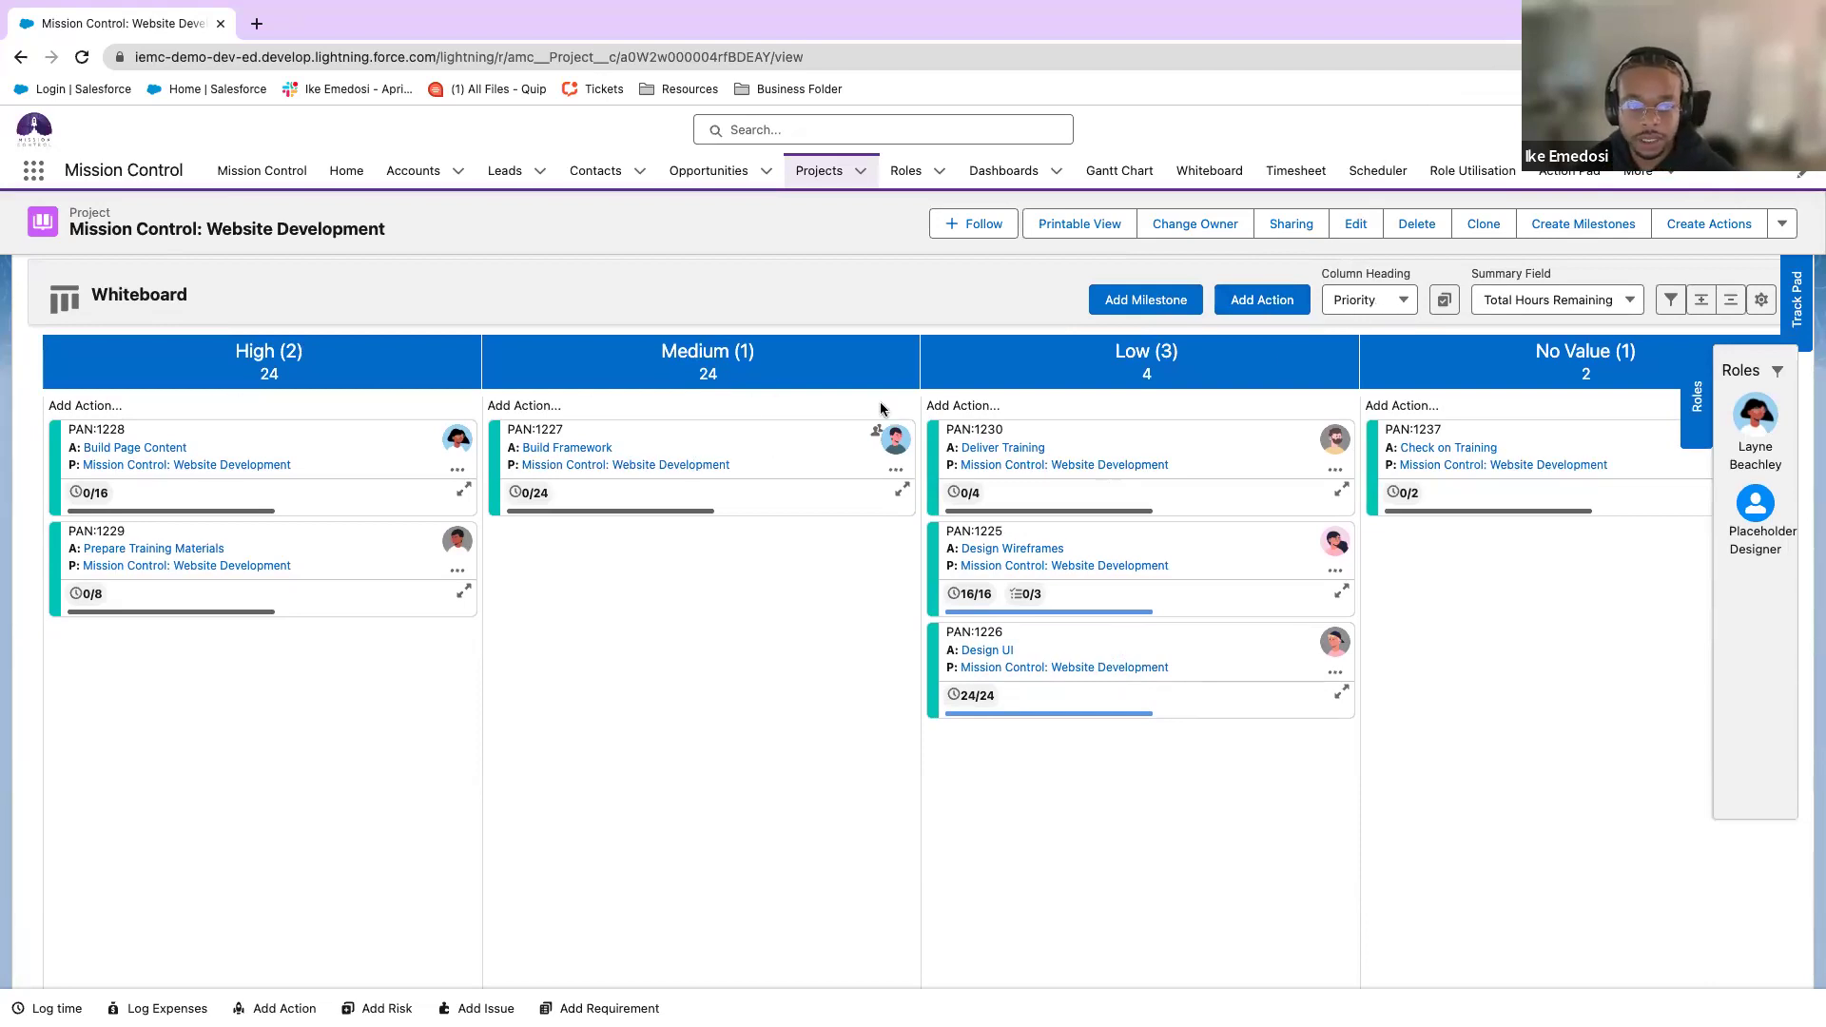
pyautogui.click(1356, 302)
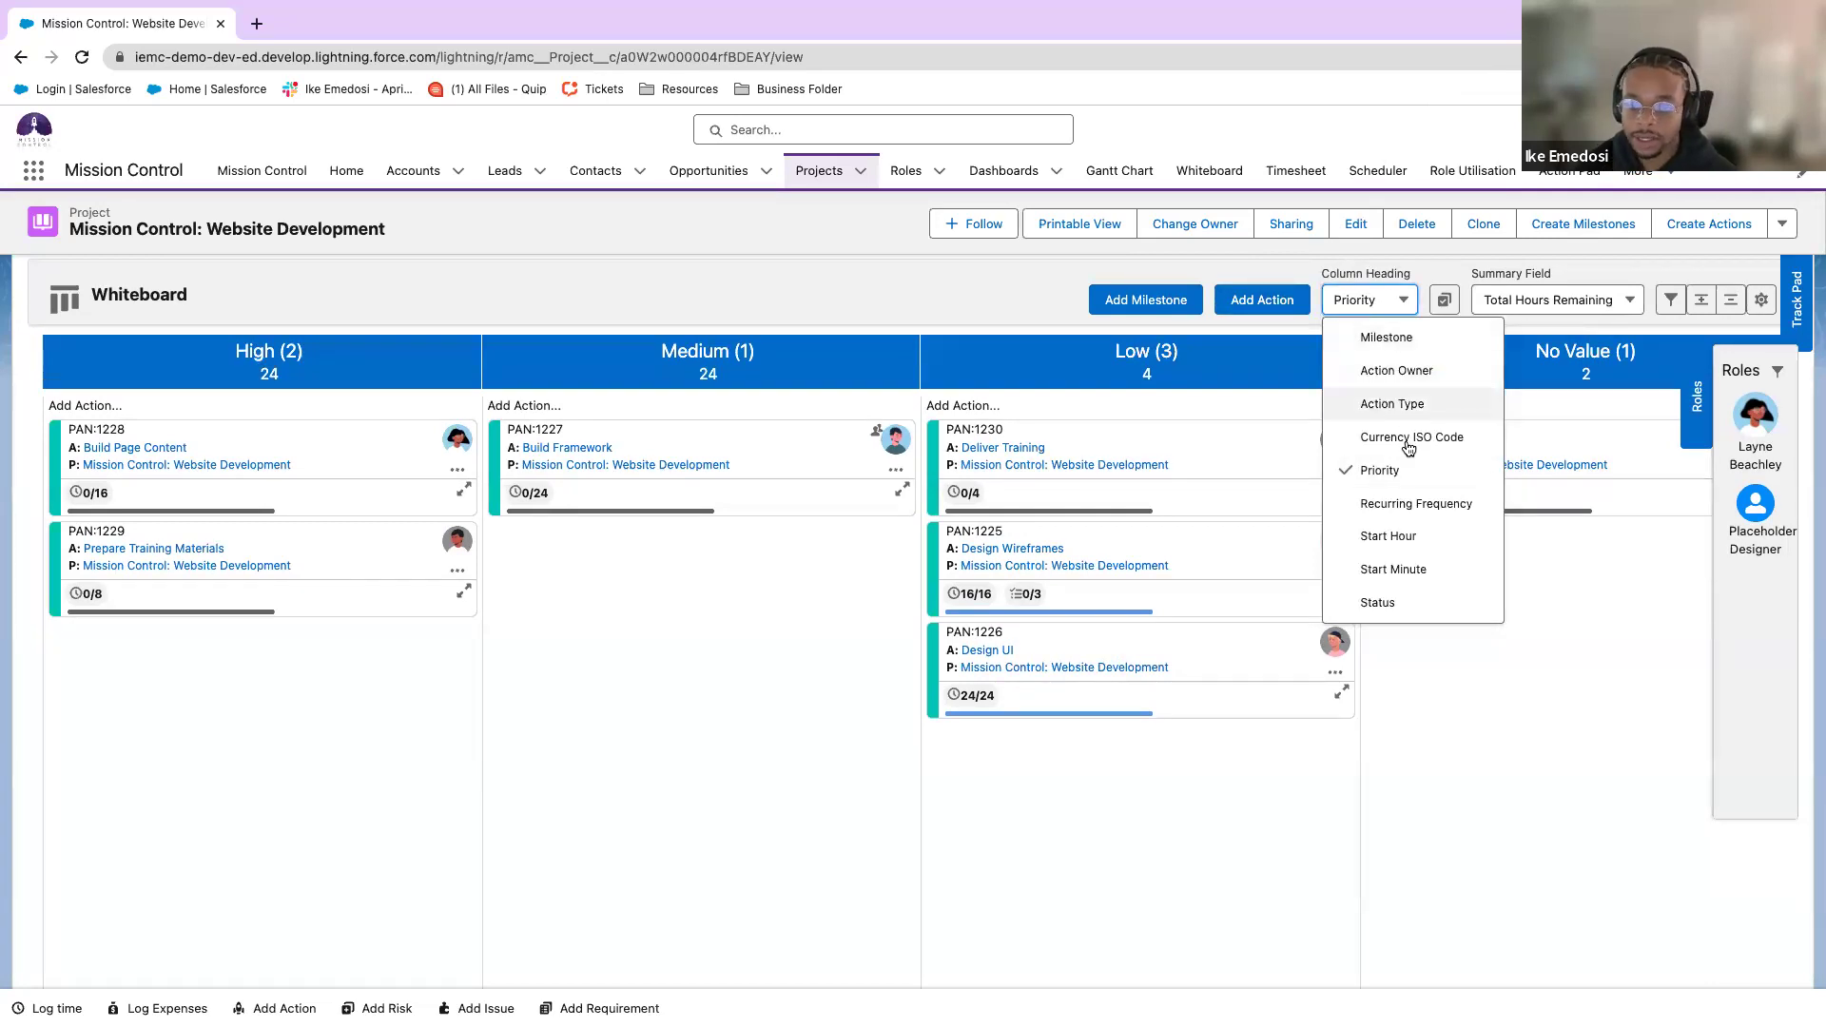
pyautogui.click(1560, 656)
# Open the project's Gantt Chart and inspect the details of the Design Wireframes and Build Framework bars.
pyautogui.scroll(1, 1396, 382)
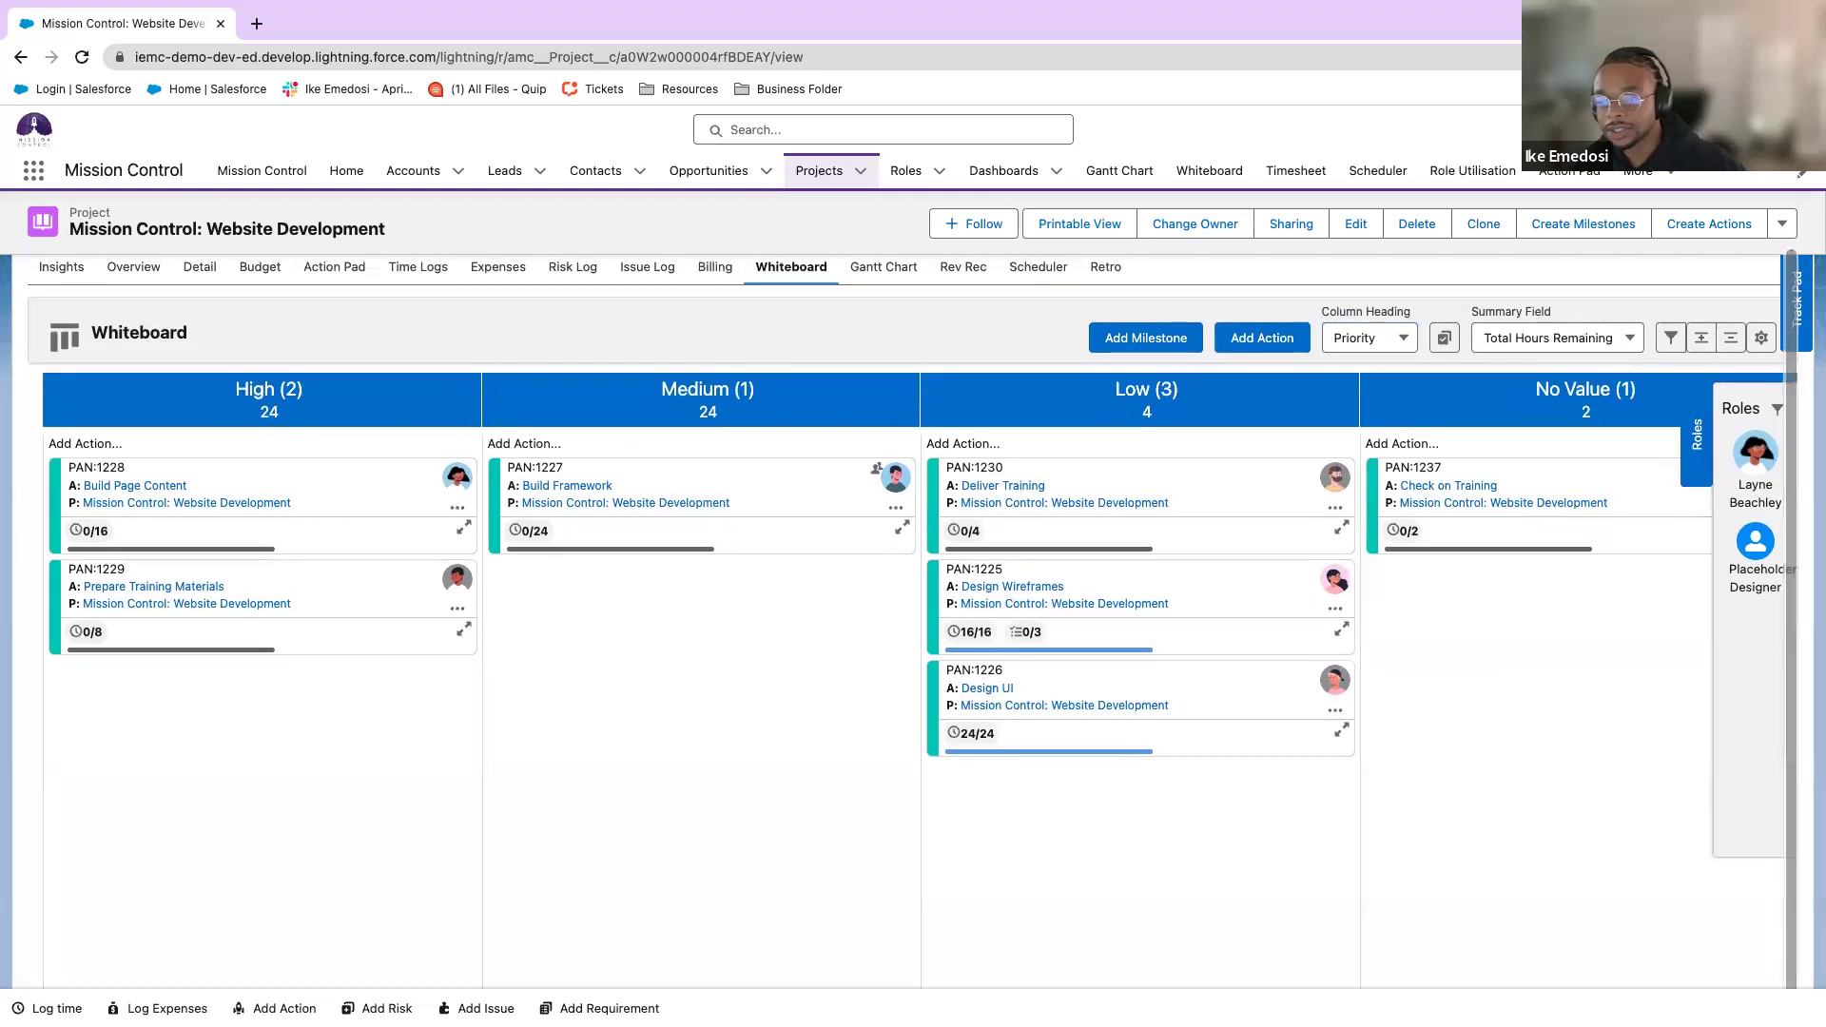
pyautogui.scroll(1, 1201, 480)
pyautogui.click(884, 291)
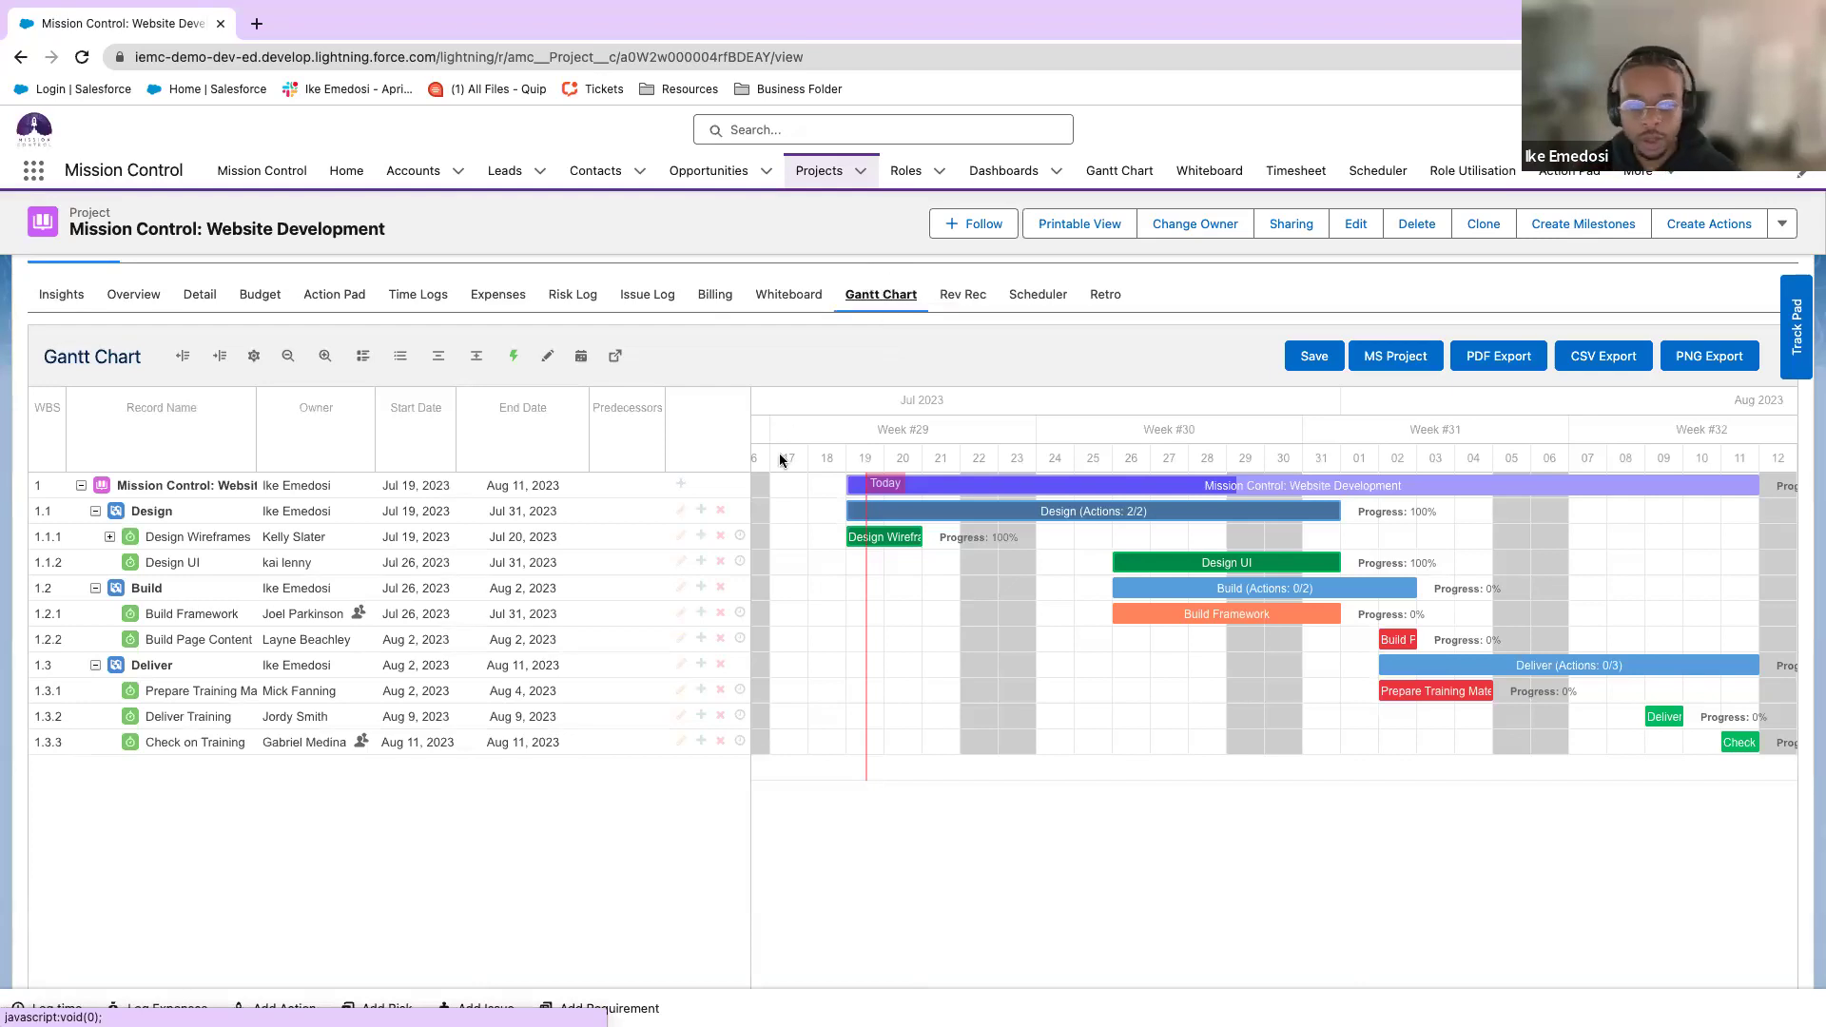
pyautogui.moveTo(896, 539)
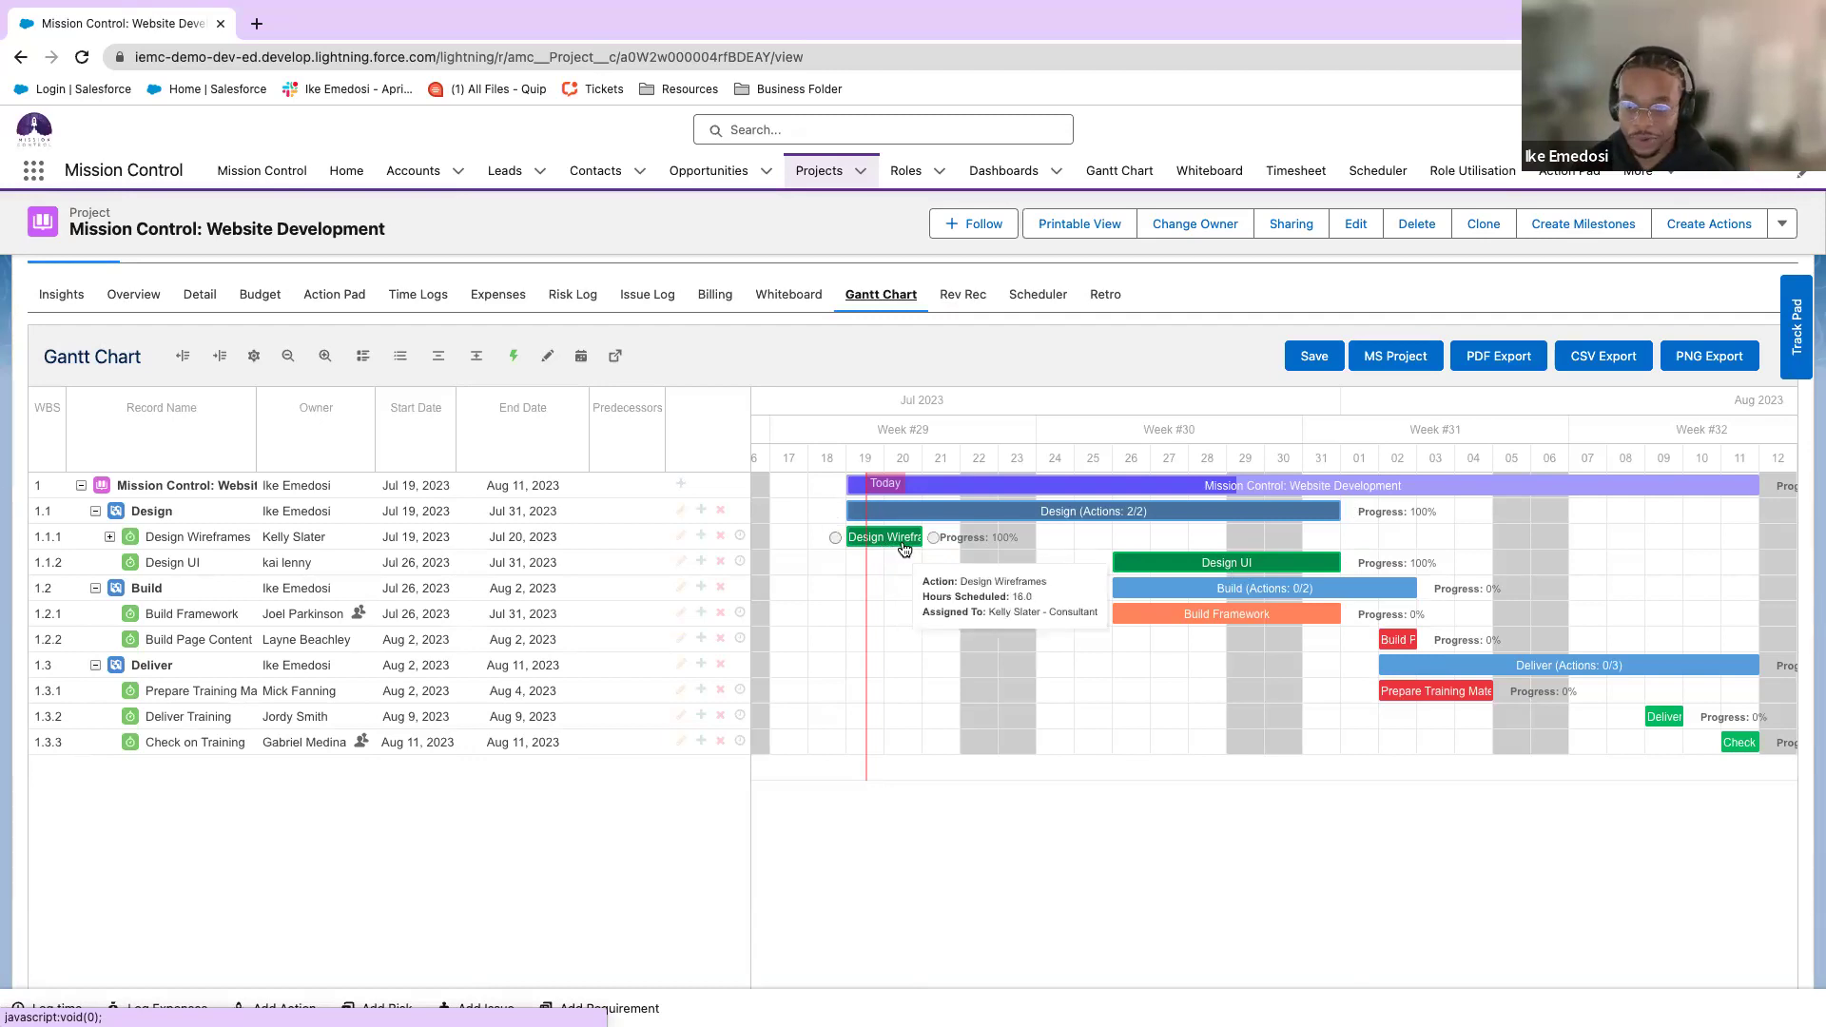
pyautogui.moveTo(1193, 618)
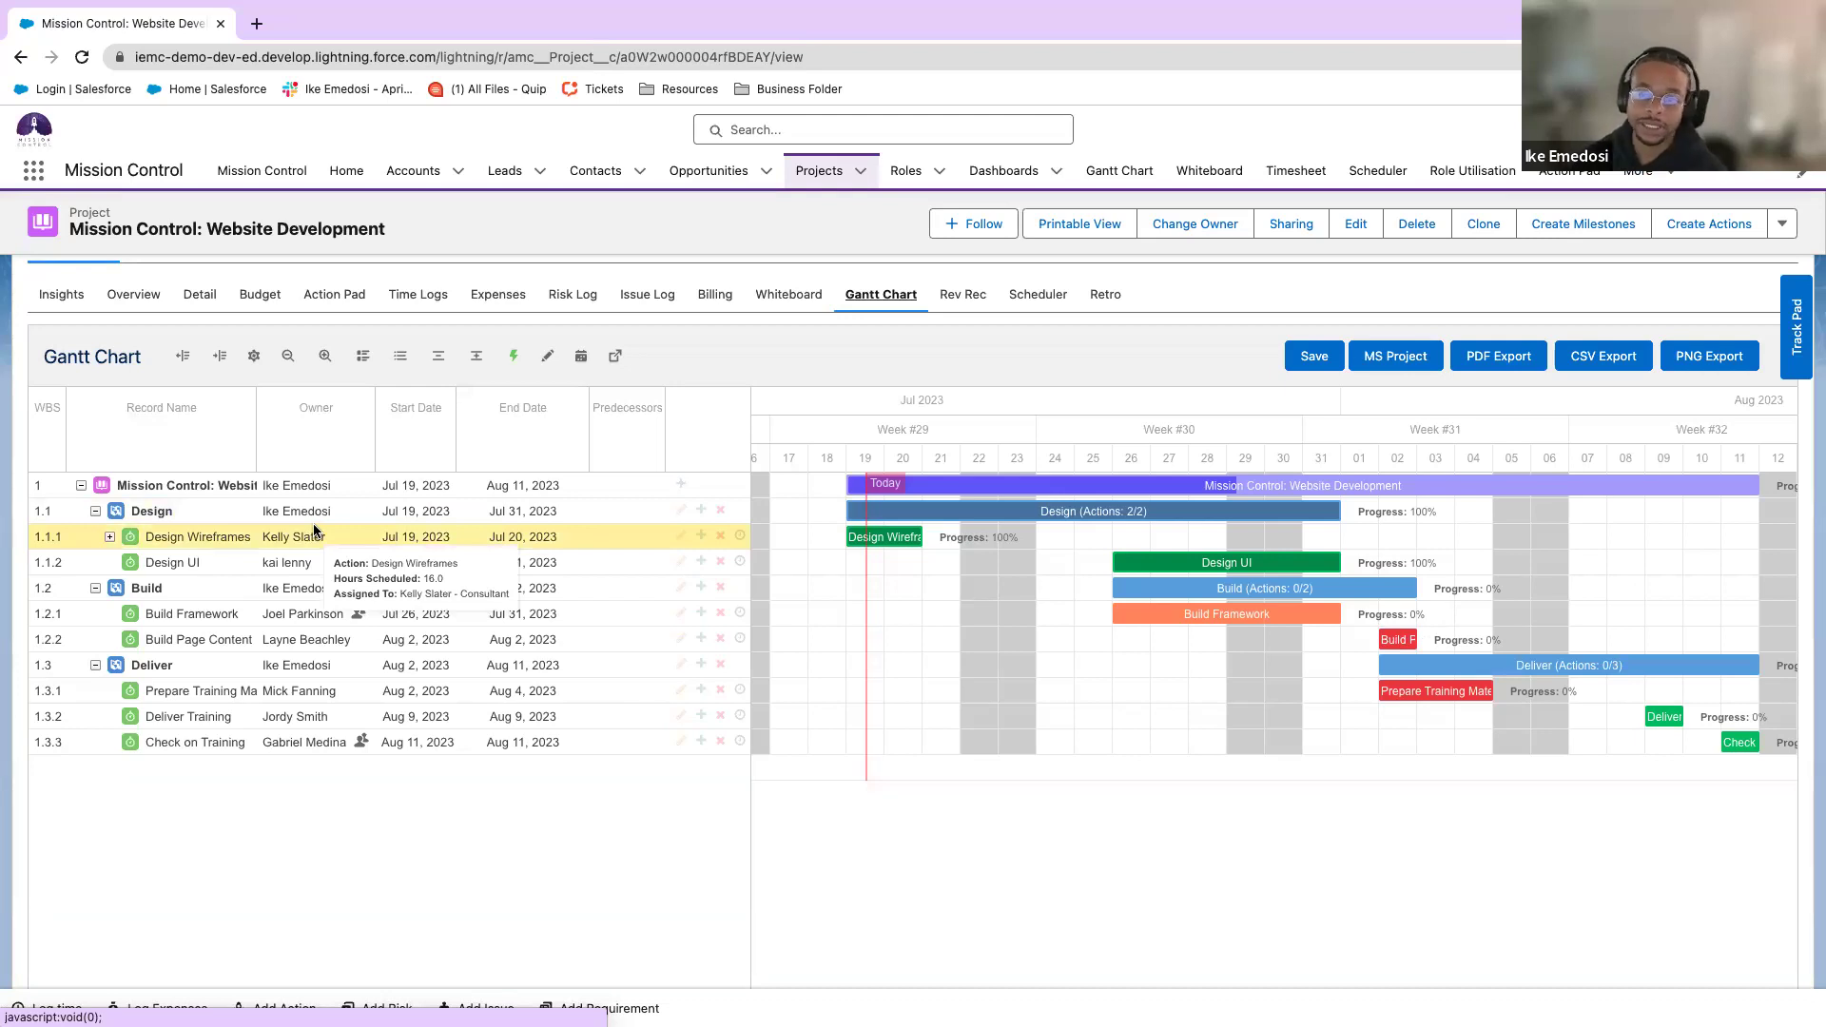
# Review the Design milestone's and Design Wireframes action's edit forms, including resource assignment and time logging, without saving anything.
pyautogui.click(679, 514)
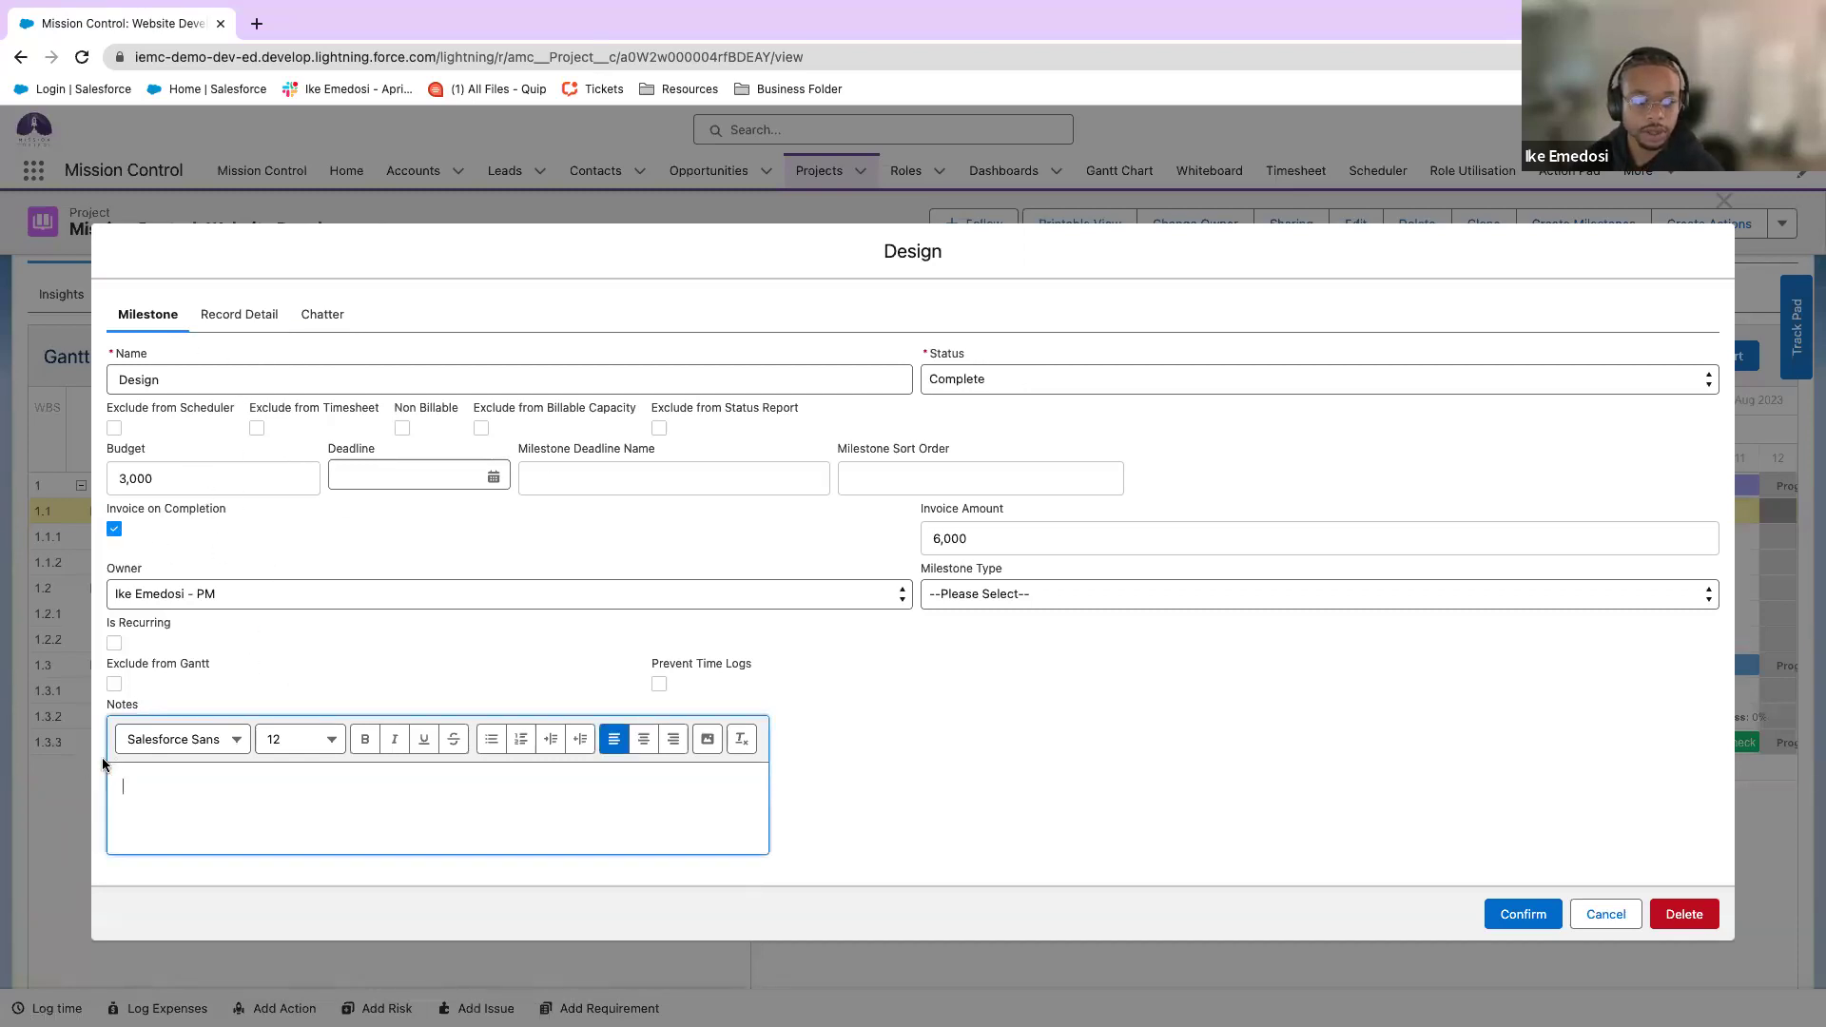
pyautogui.click(1596, 914)
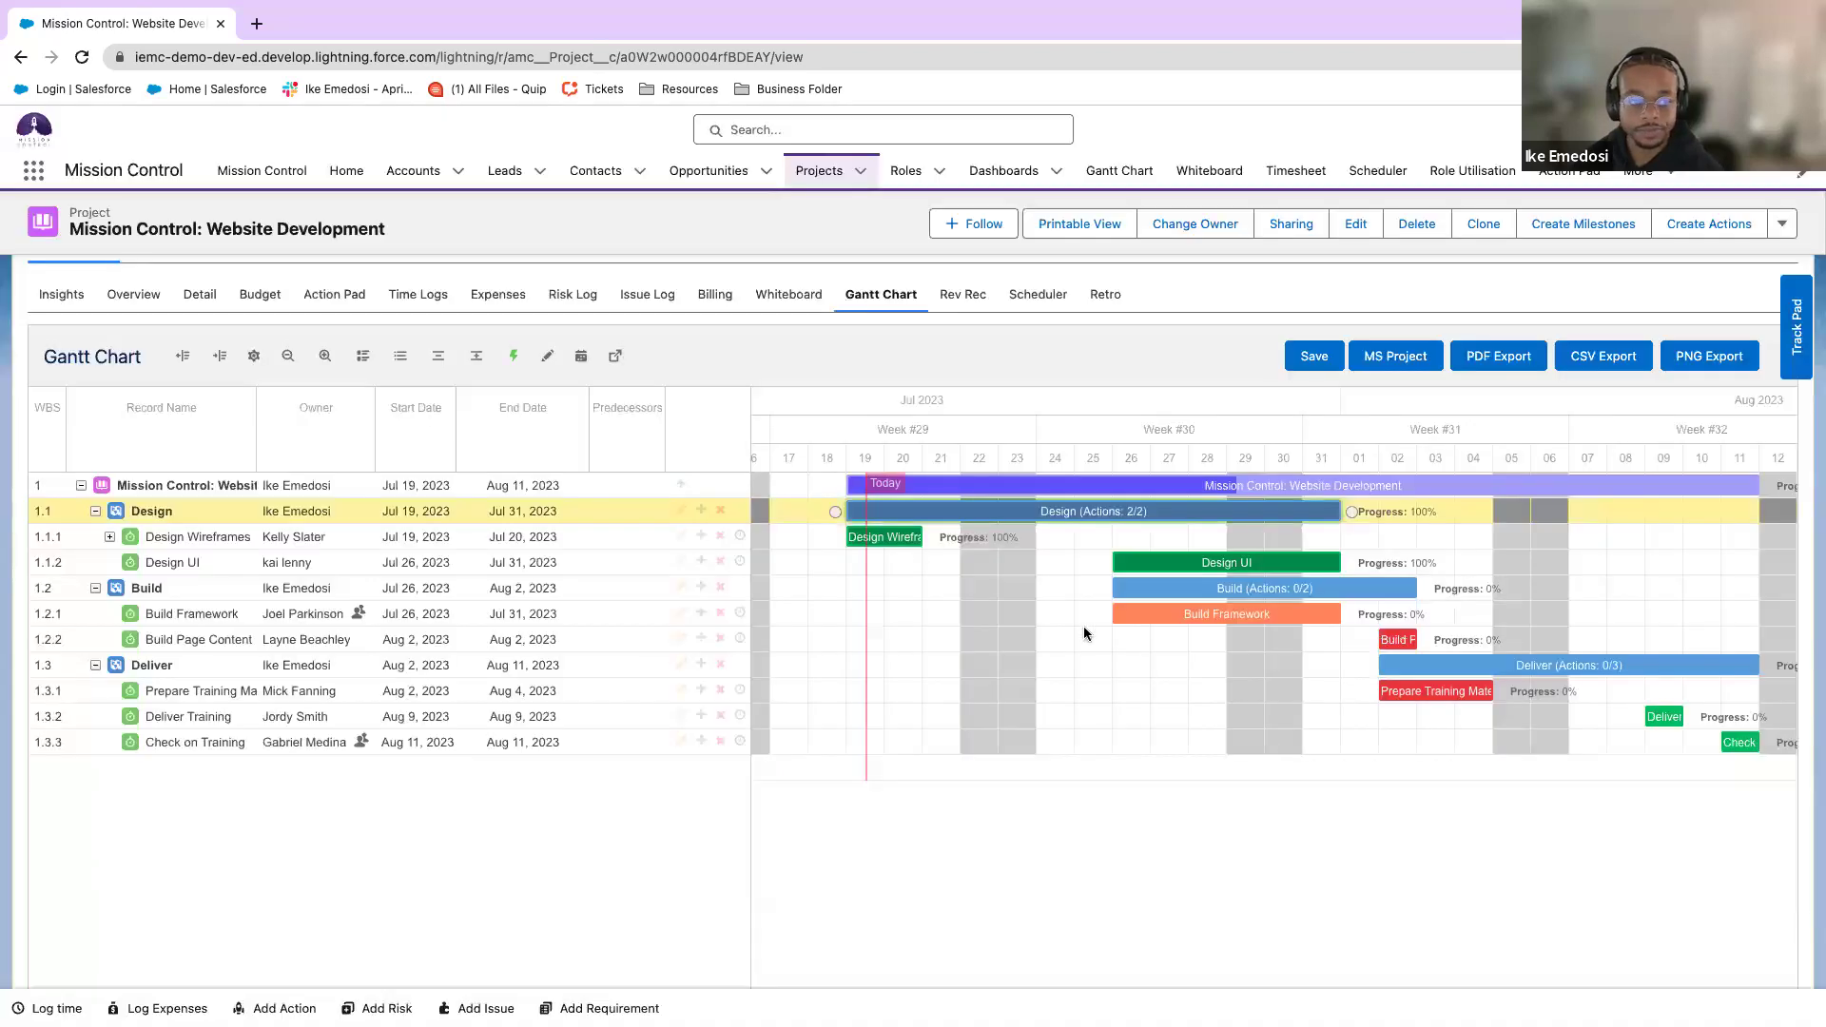
pyautogui.click(680, 537)
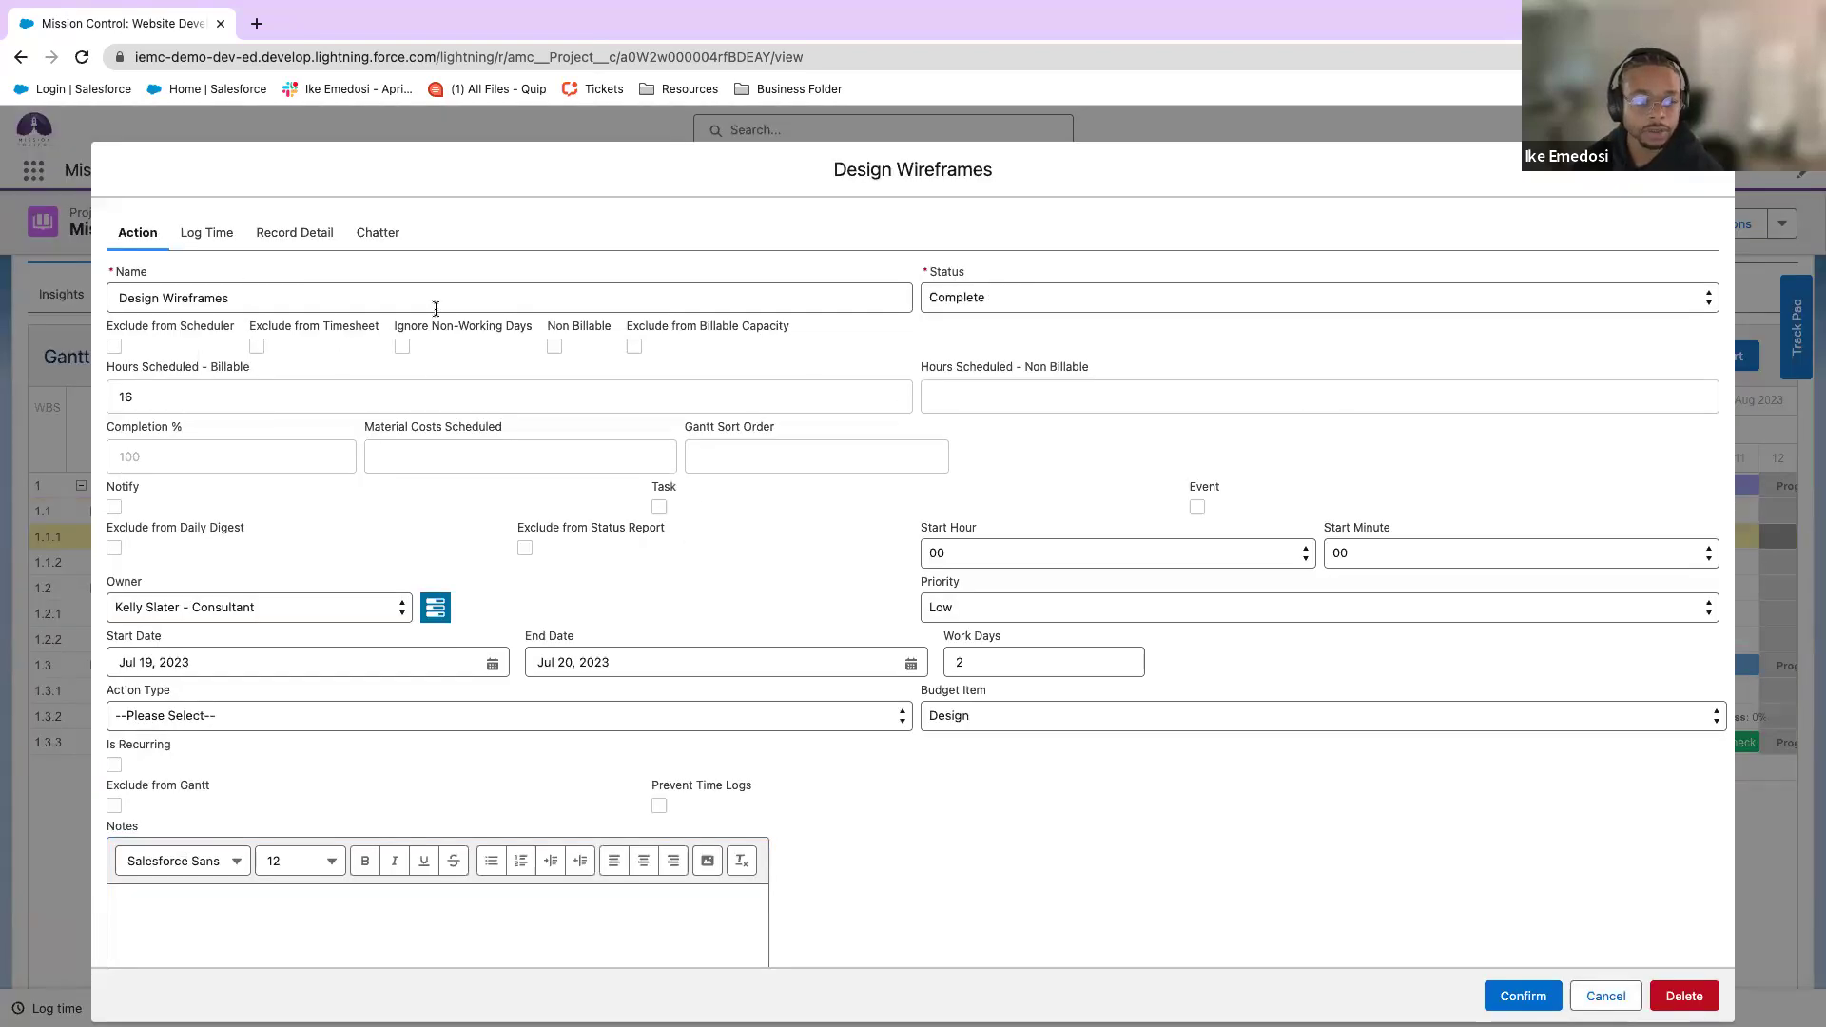
pyautogui.click(440, 610)
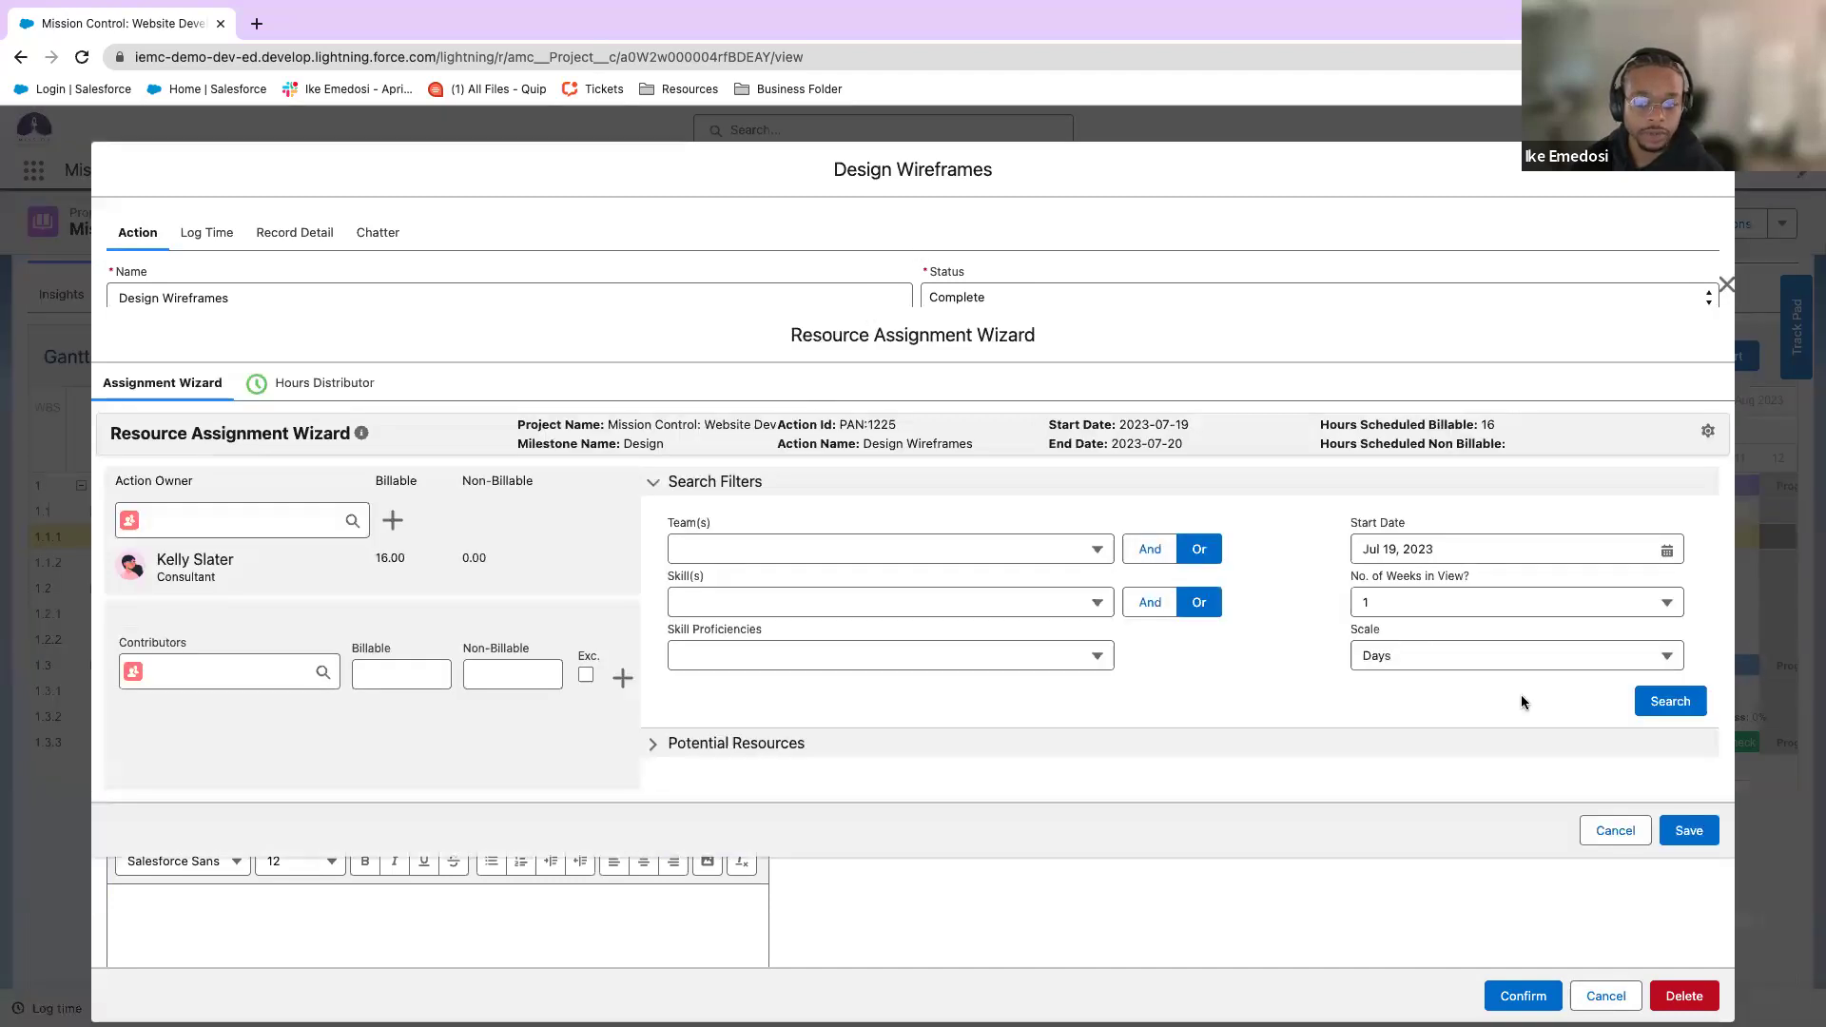
pyautogui.click(1622, 831)
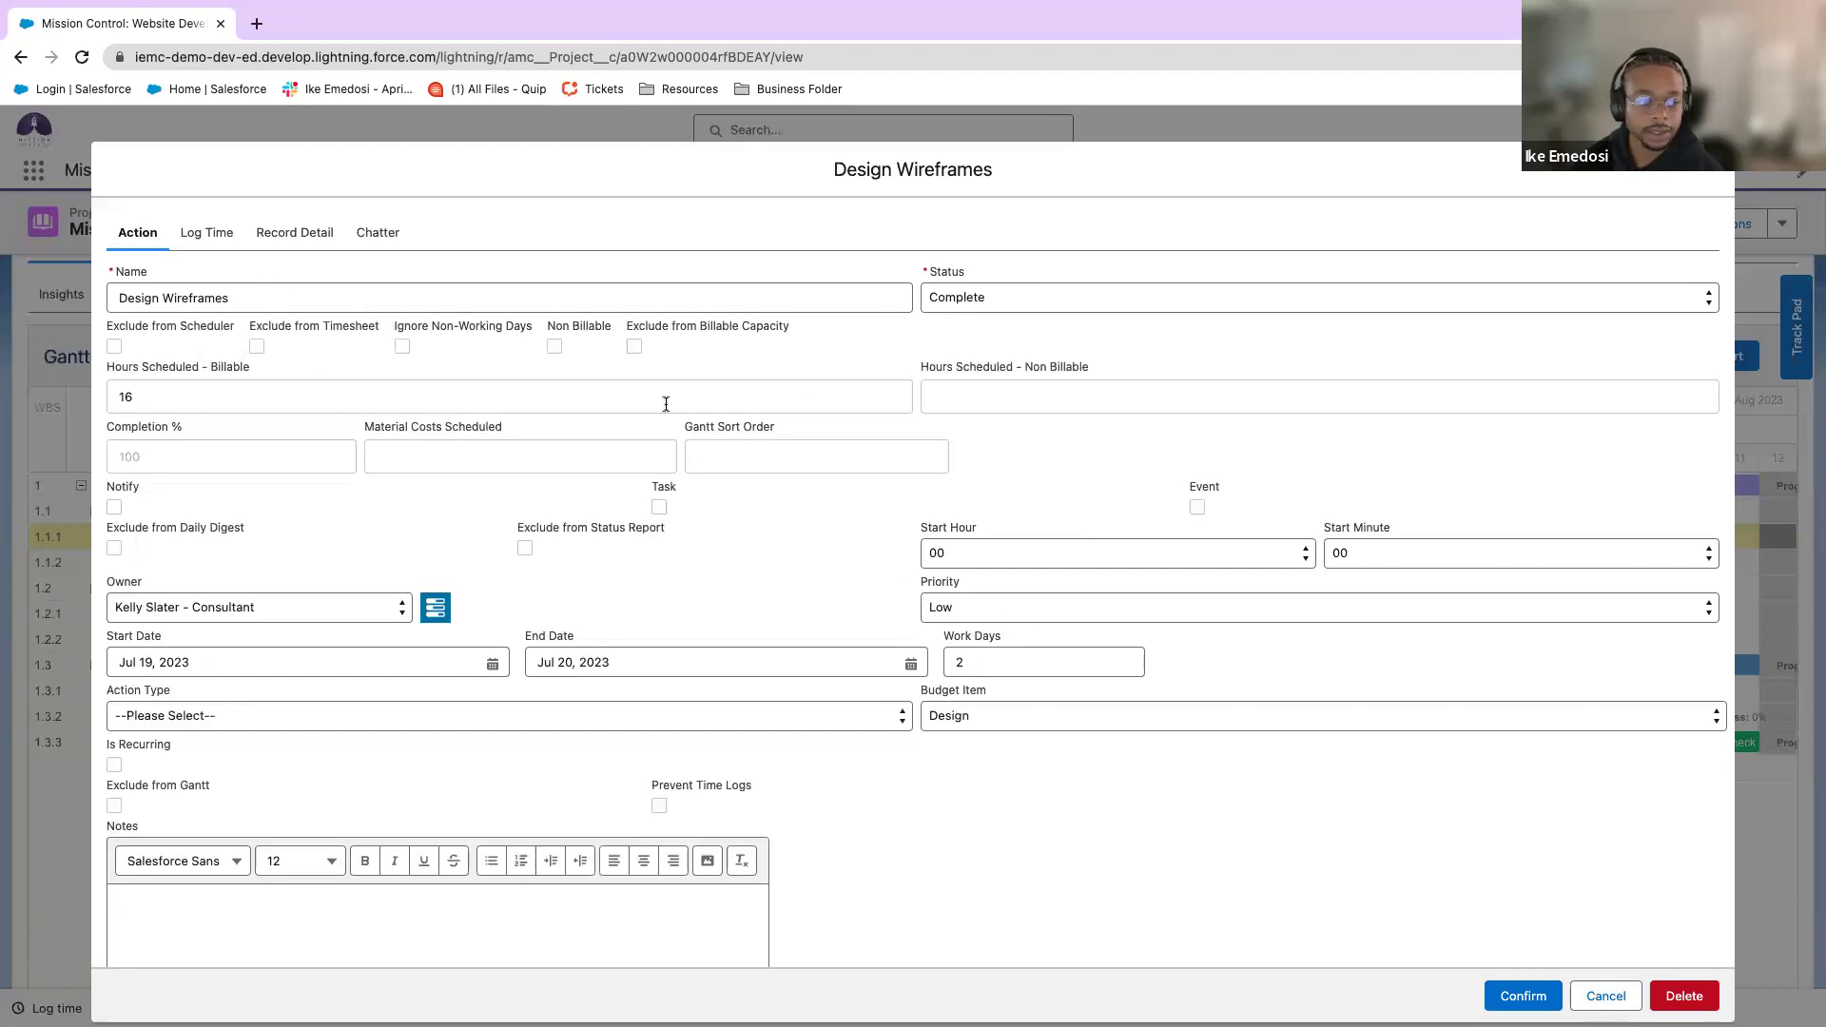
pyautogui.scroll(-1, 373, 745)
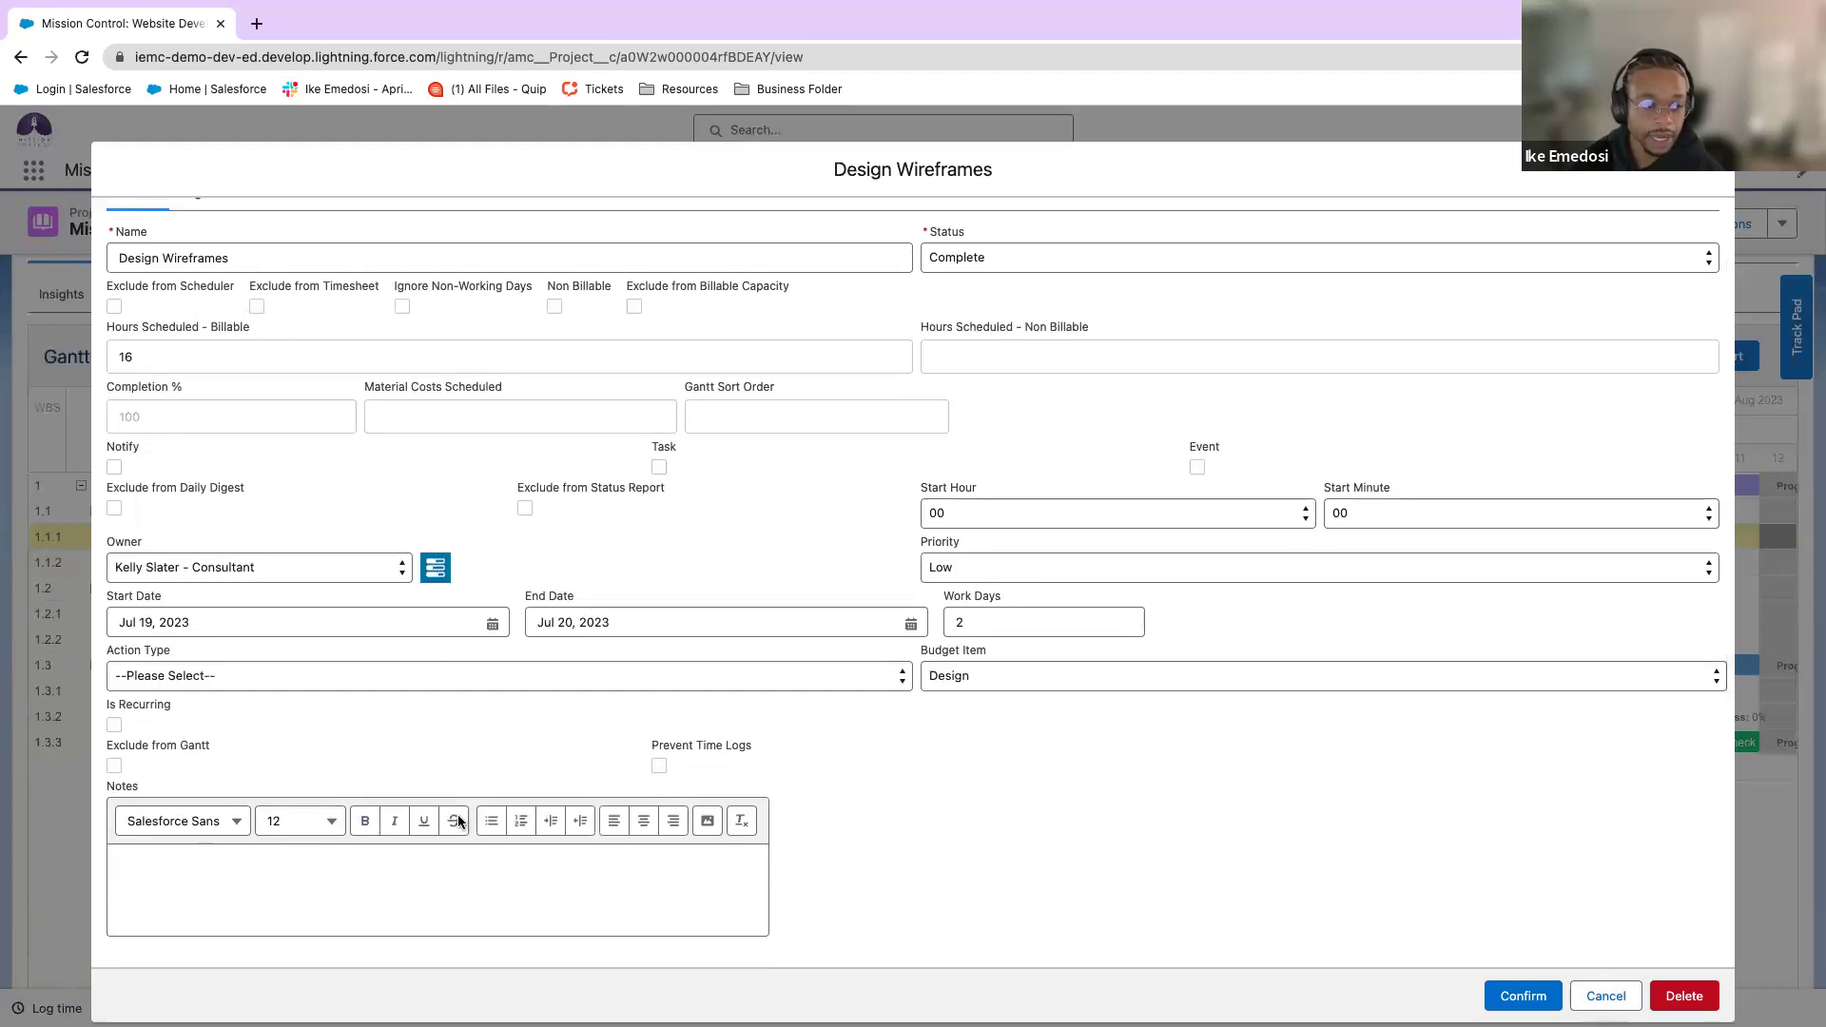
pyautogui.scroll(1, 381, 618)
pyautogui.click(204, 238)
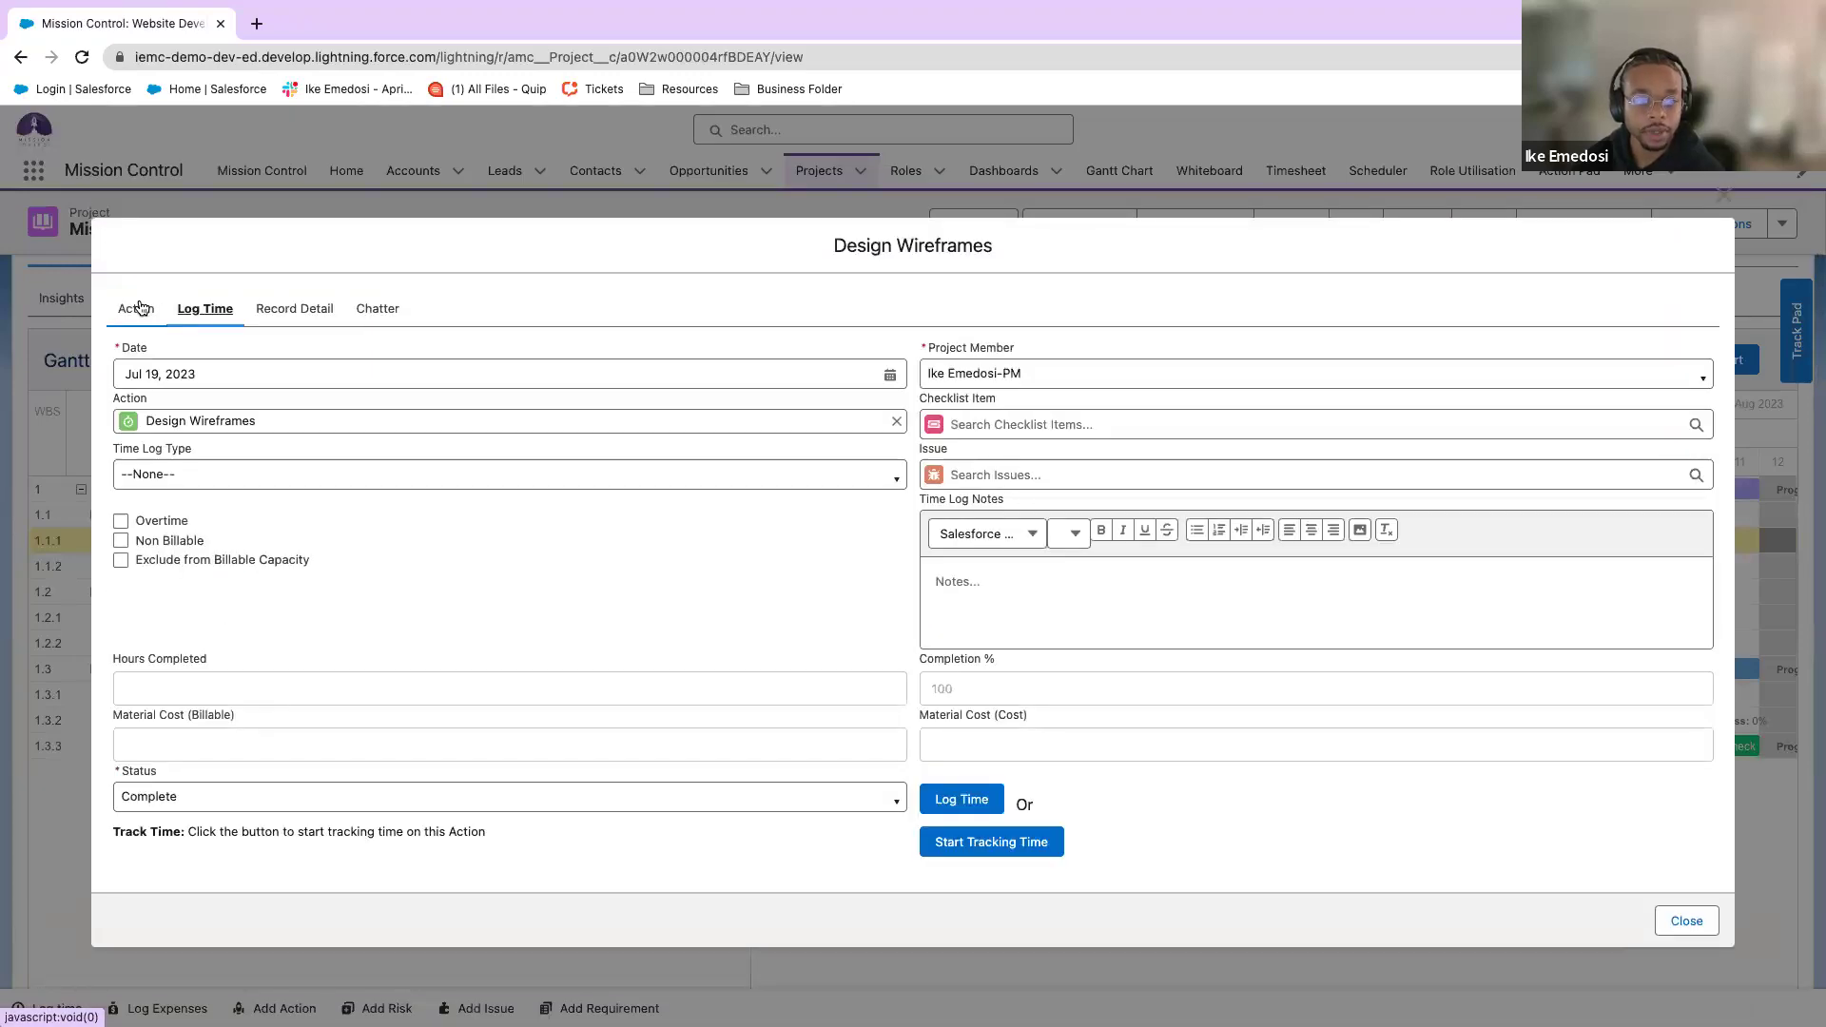
pyautogui.click(136, 308)
pyautogui.scroll(-1, 894, 580)
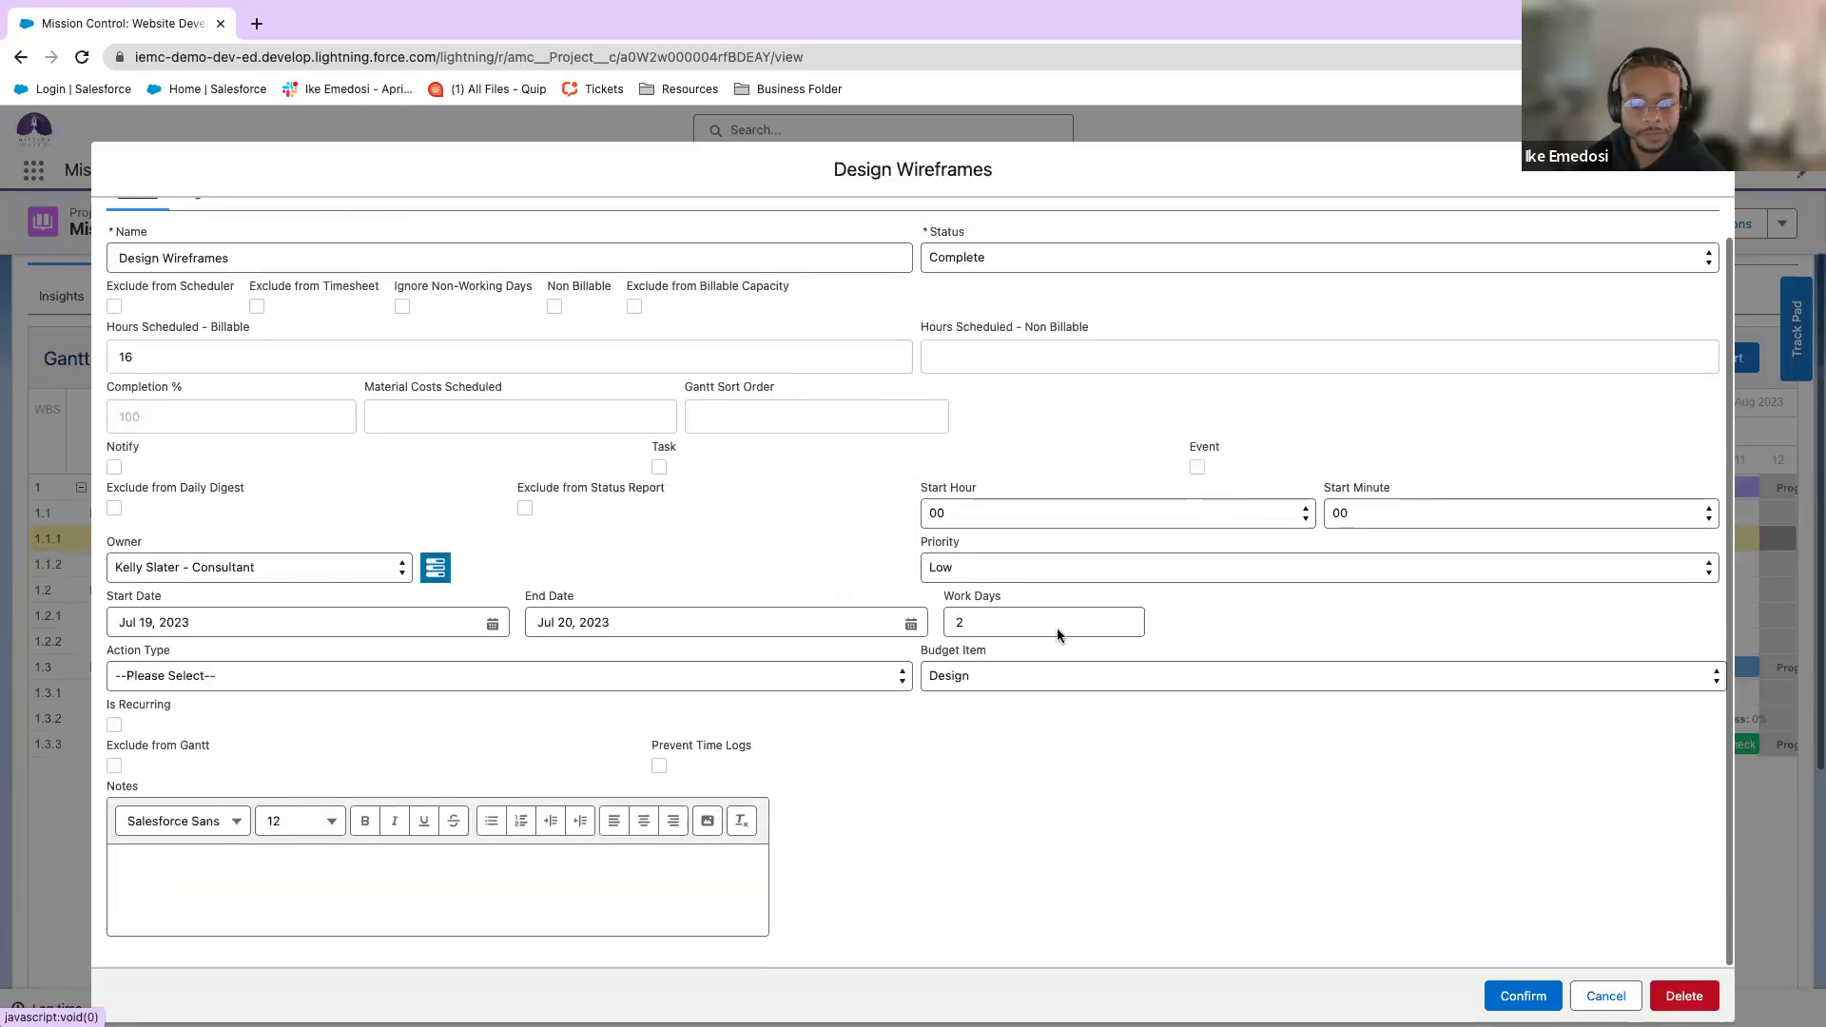
pyautogui.click(1606, 996)
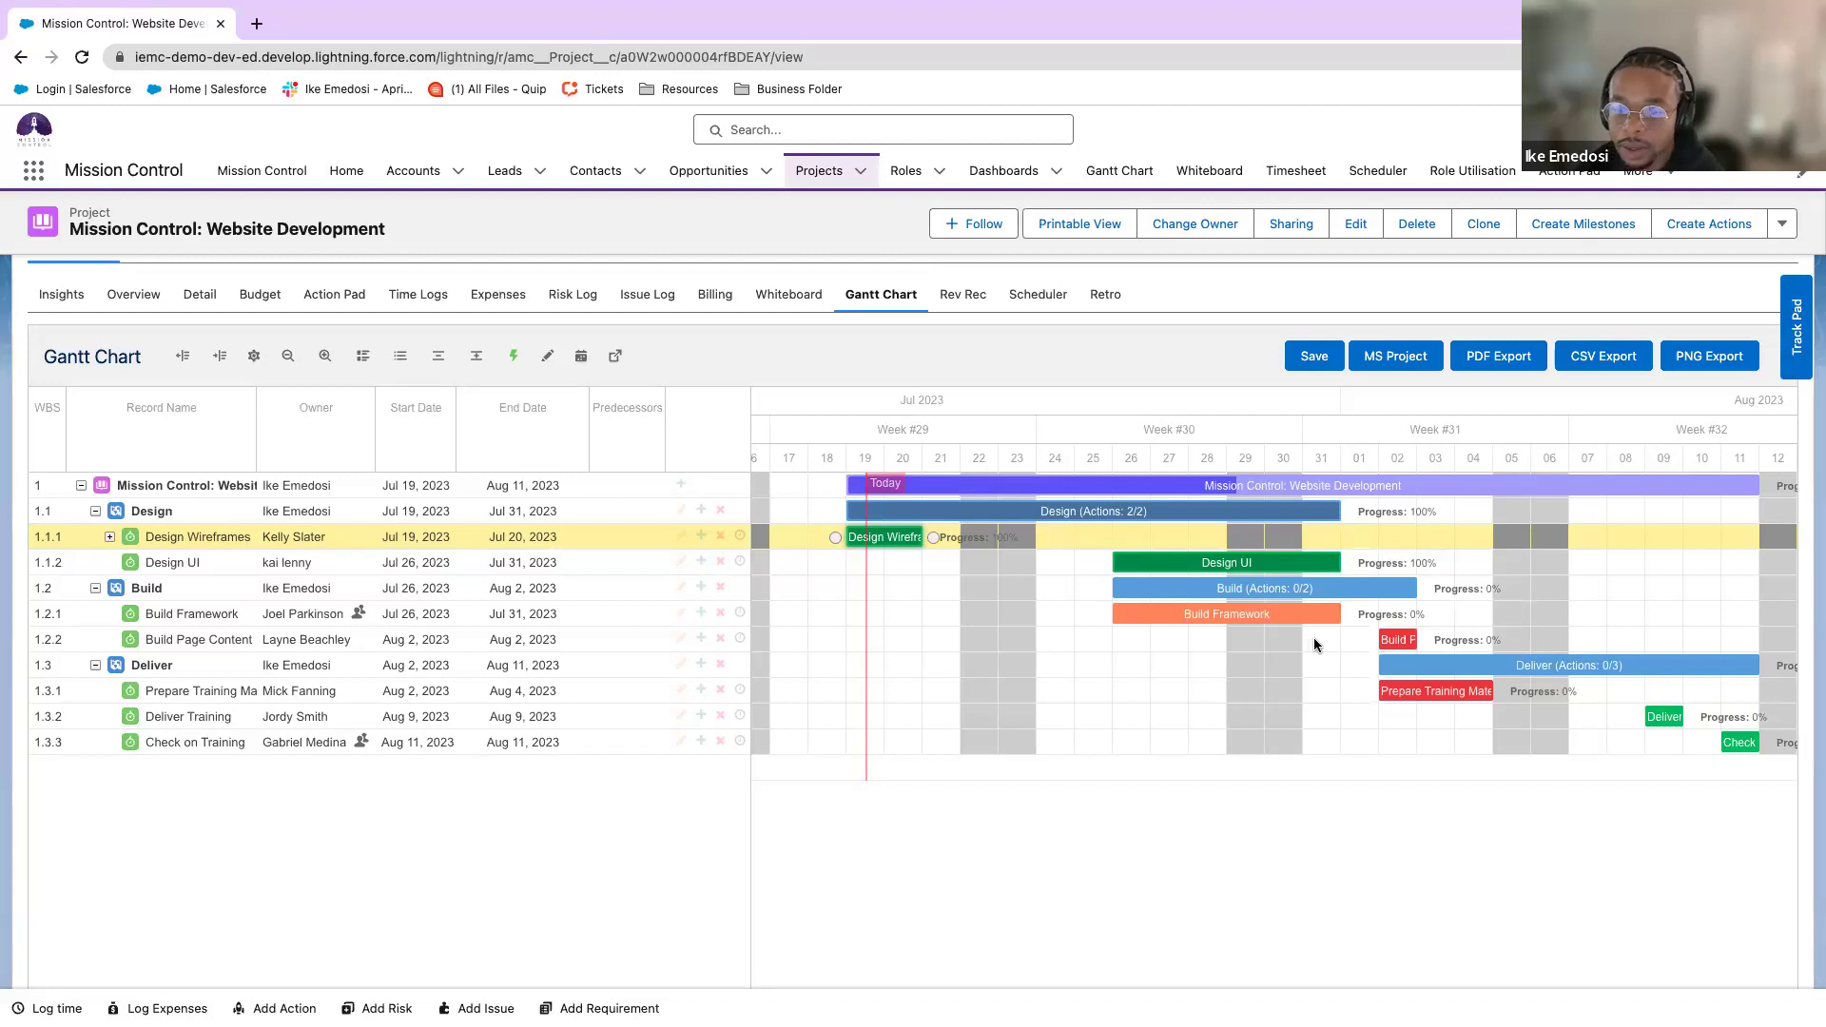
# Chain Build Framework, Build Page Content and Prepare Training Materials as dependencies, and move Build Page Content to Aug 7, 2023.
pyautogui.moveTo(1317, 628)
pyautogui.moveTo(1354, 621); pyautogui.dragTo(1368, 641)
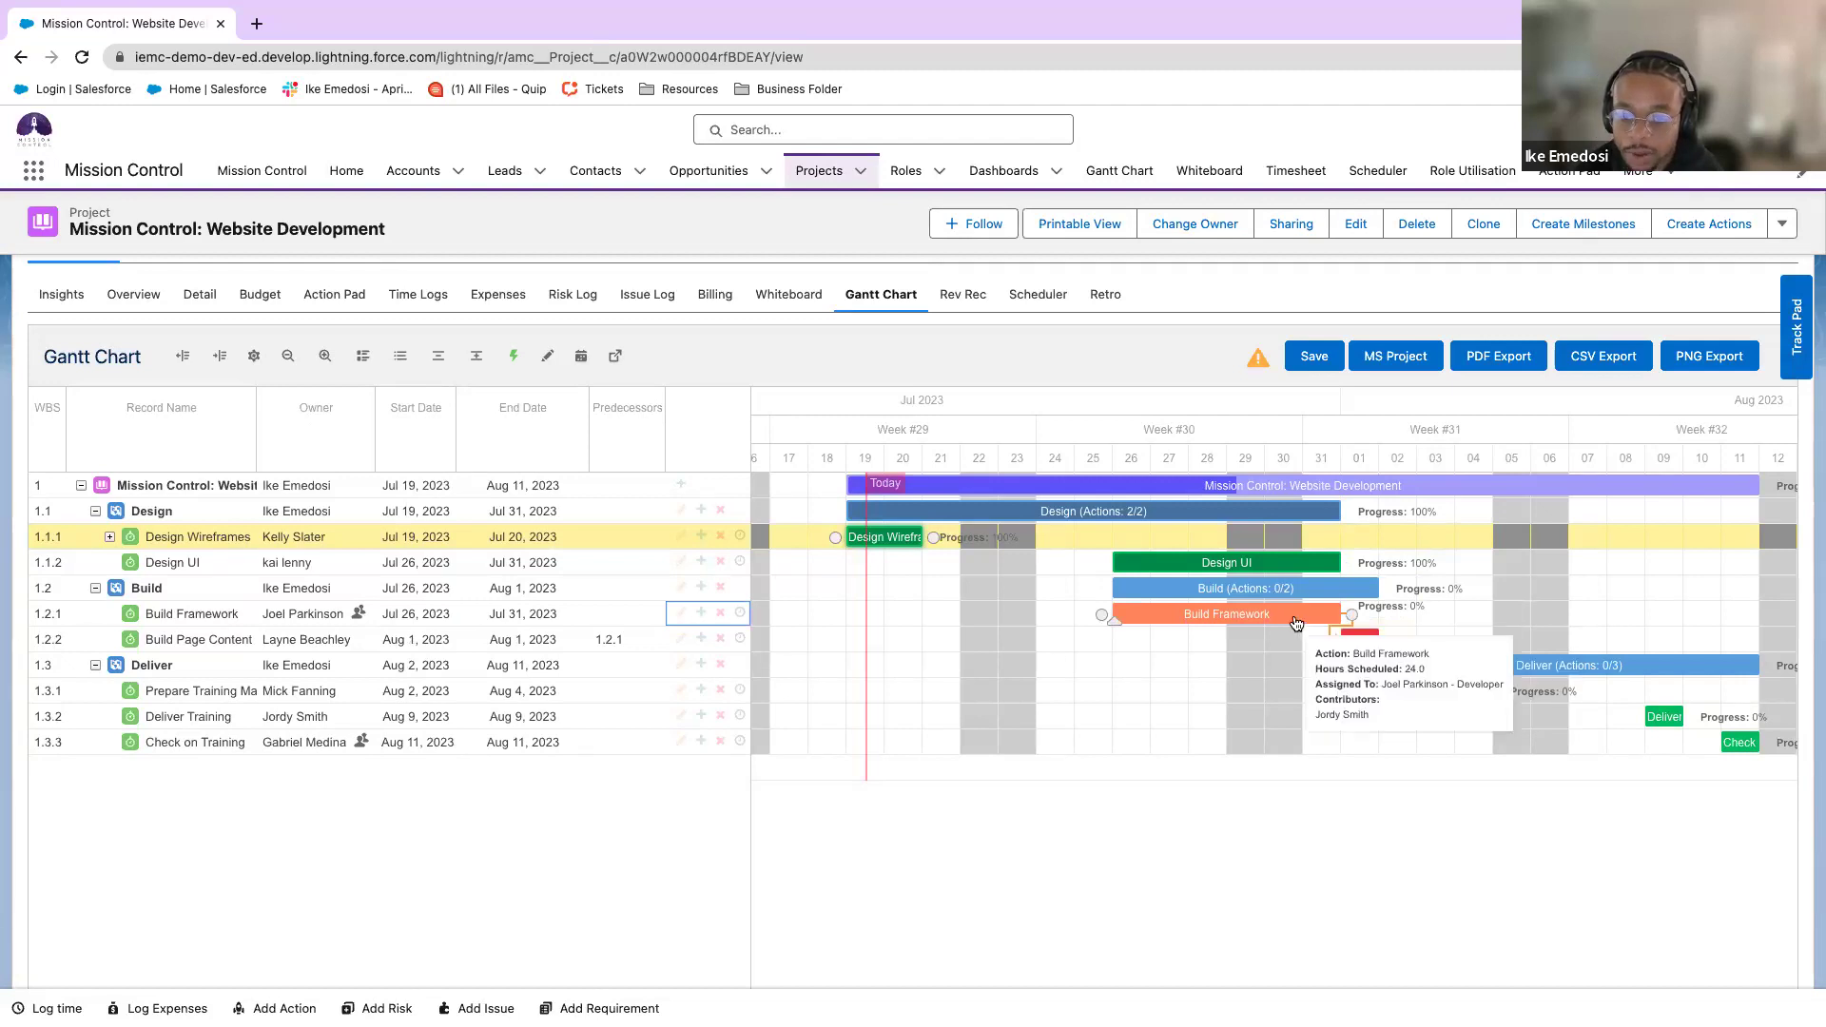
pyautogui.moveTo(1391, 640); pyautogui.dragTo(1371, 692)
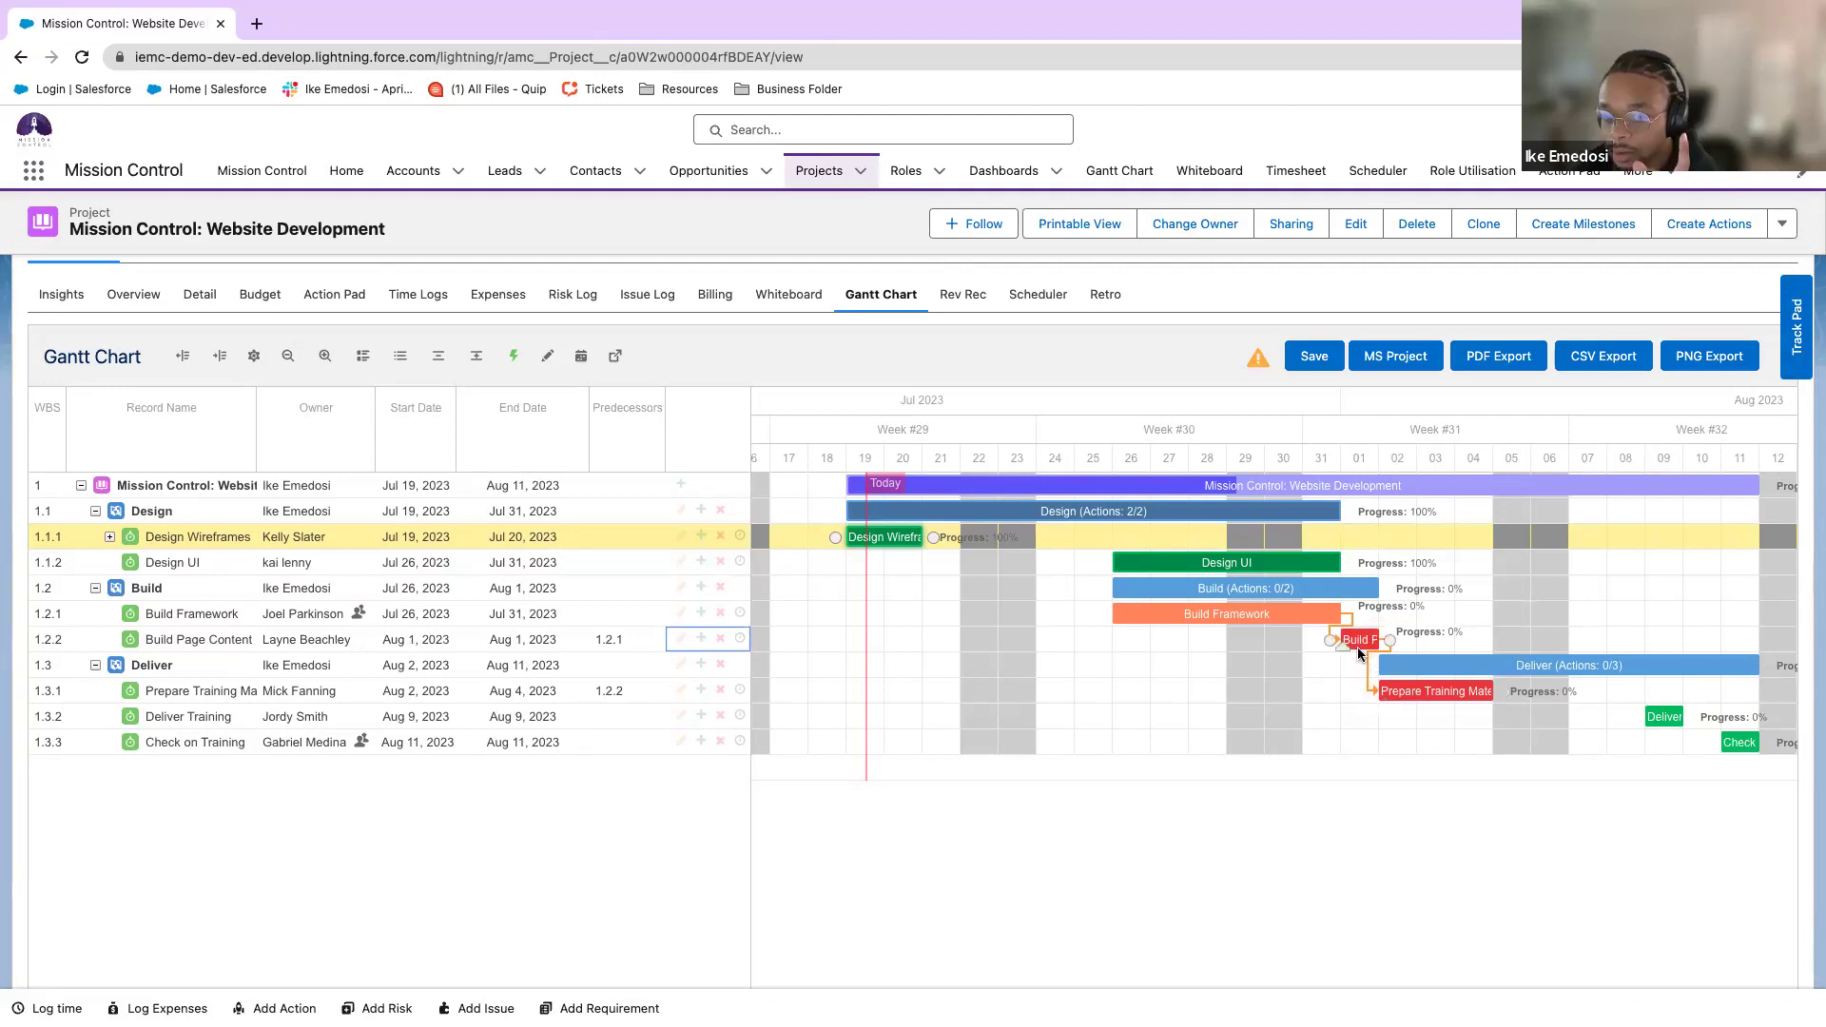
pyautogui.moveTo(1360, 651)
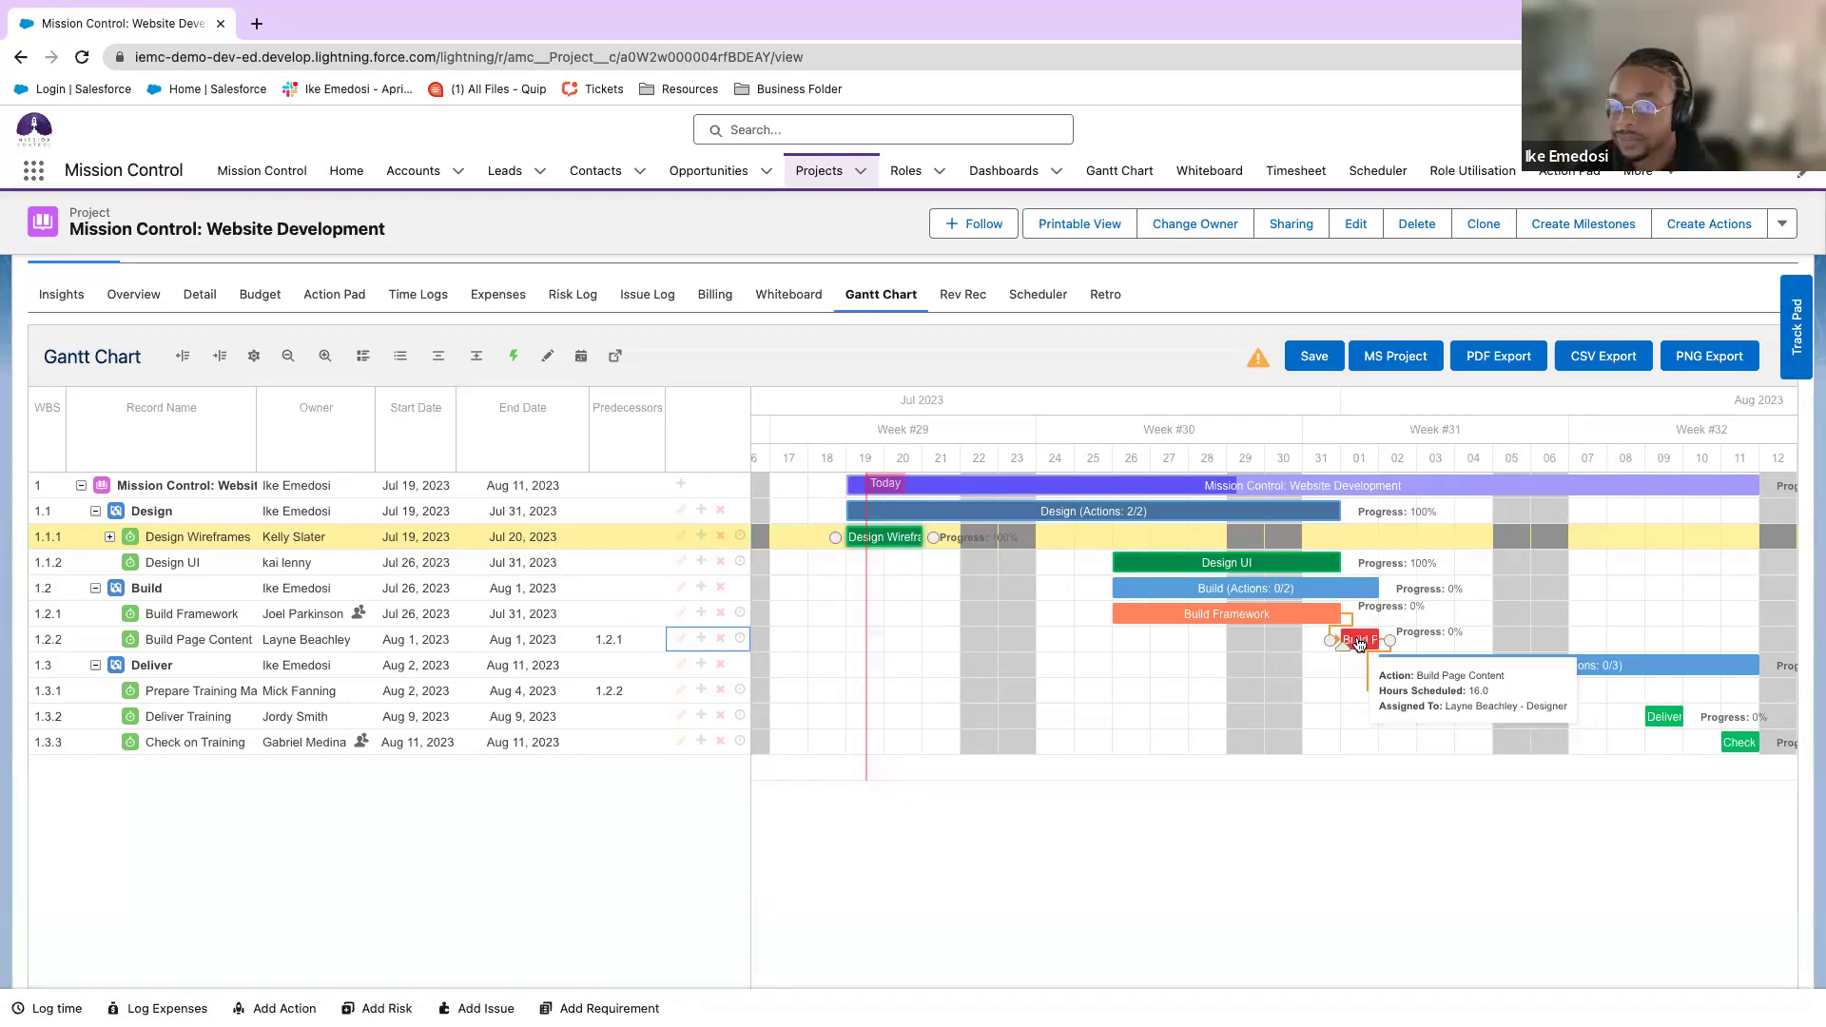
pyautogui.moveTo(1358, 643); pyautogui.dragTo(1592, 641)
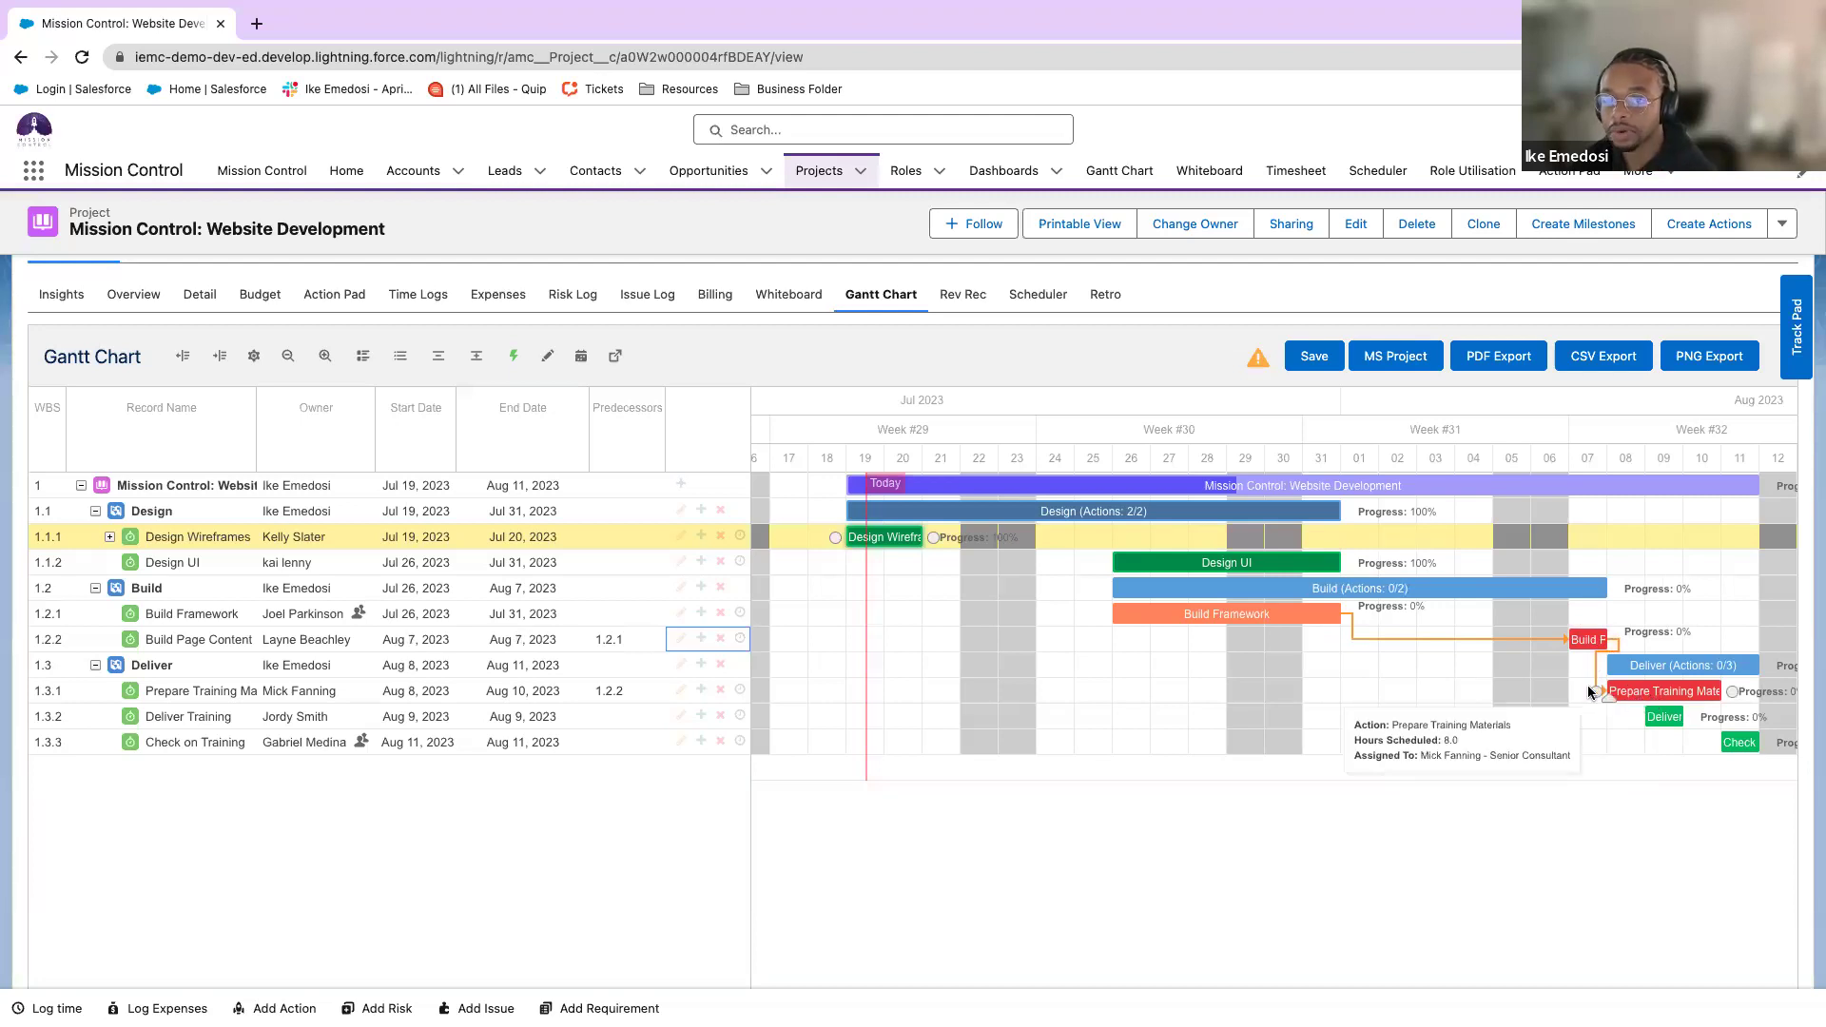
# Make Prepare Training Materials the predecessor of Deliver Training, and move Build Page Content to Aug 8, 2023.
pyautogui.moveTo(1724, 692); pyautogui.dragTo(1640, 720)
pyautogui.moveTo(1367, 643); pyautogui.dragTo(1634, 656)
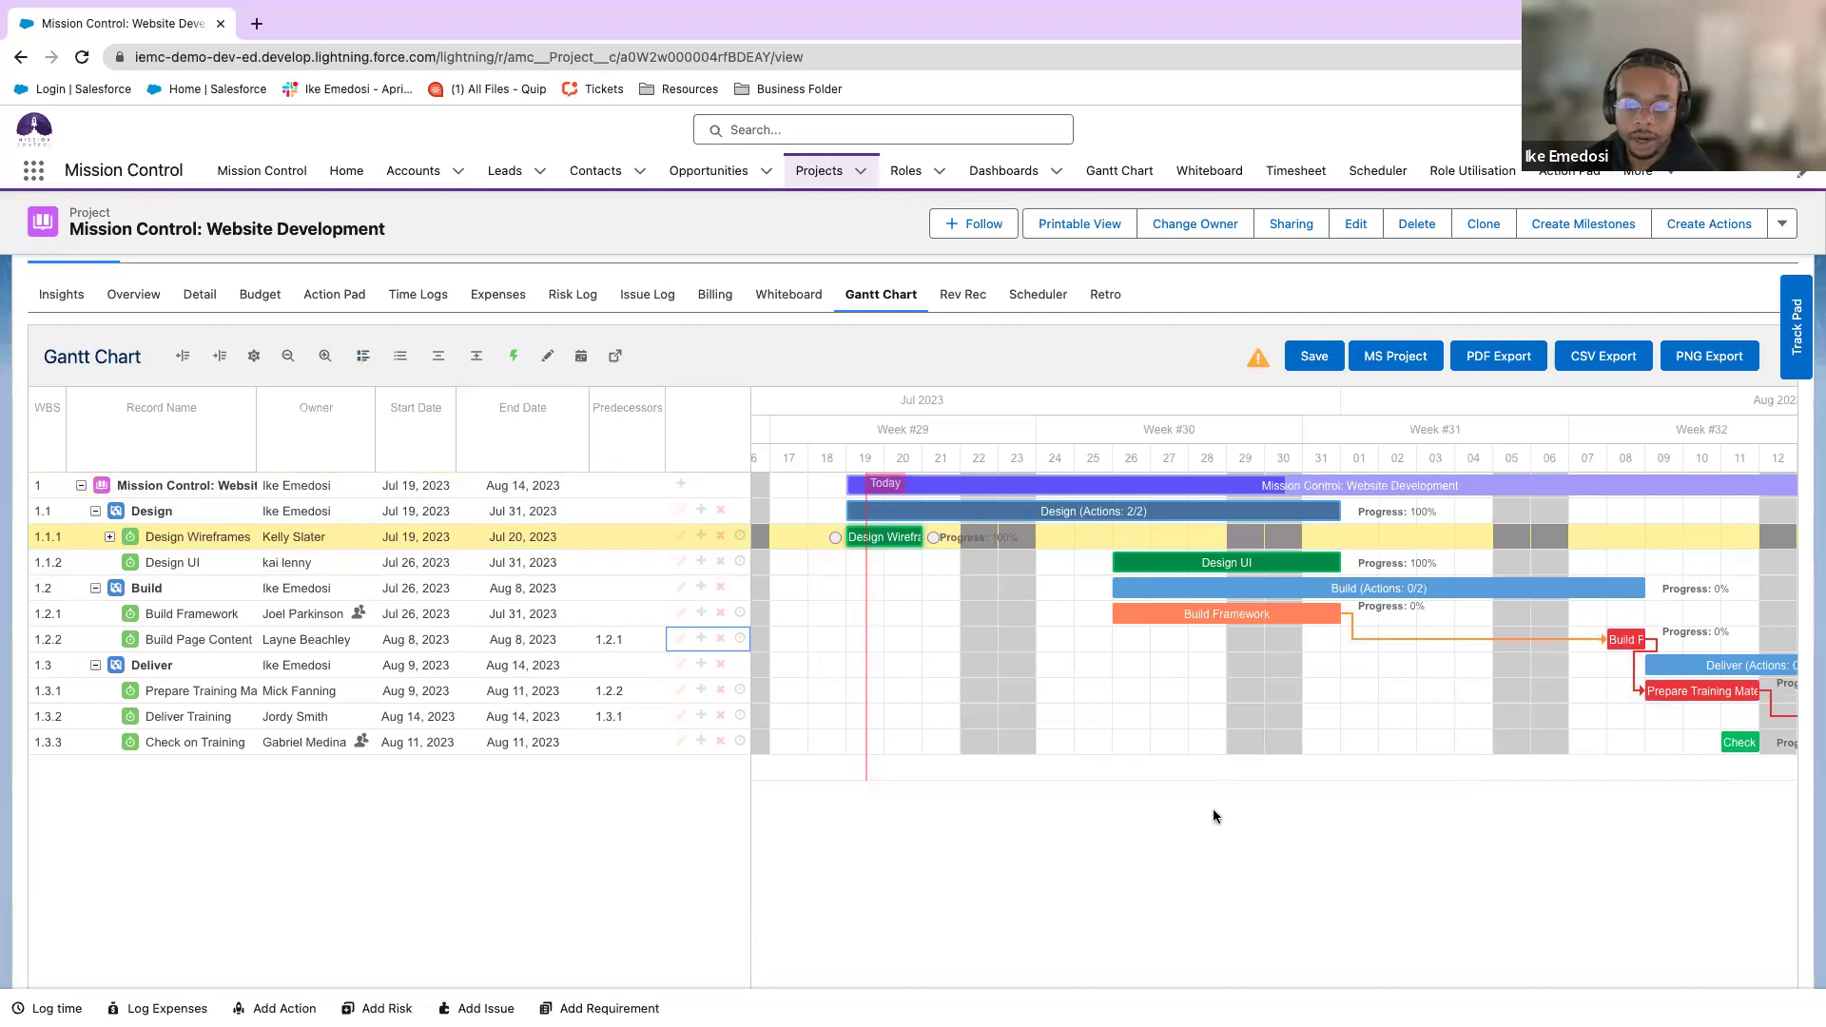
pyautogui.hscroll(5, 1100, 693)
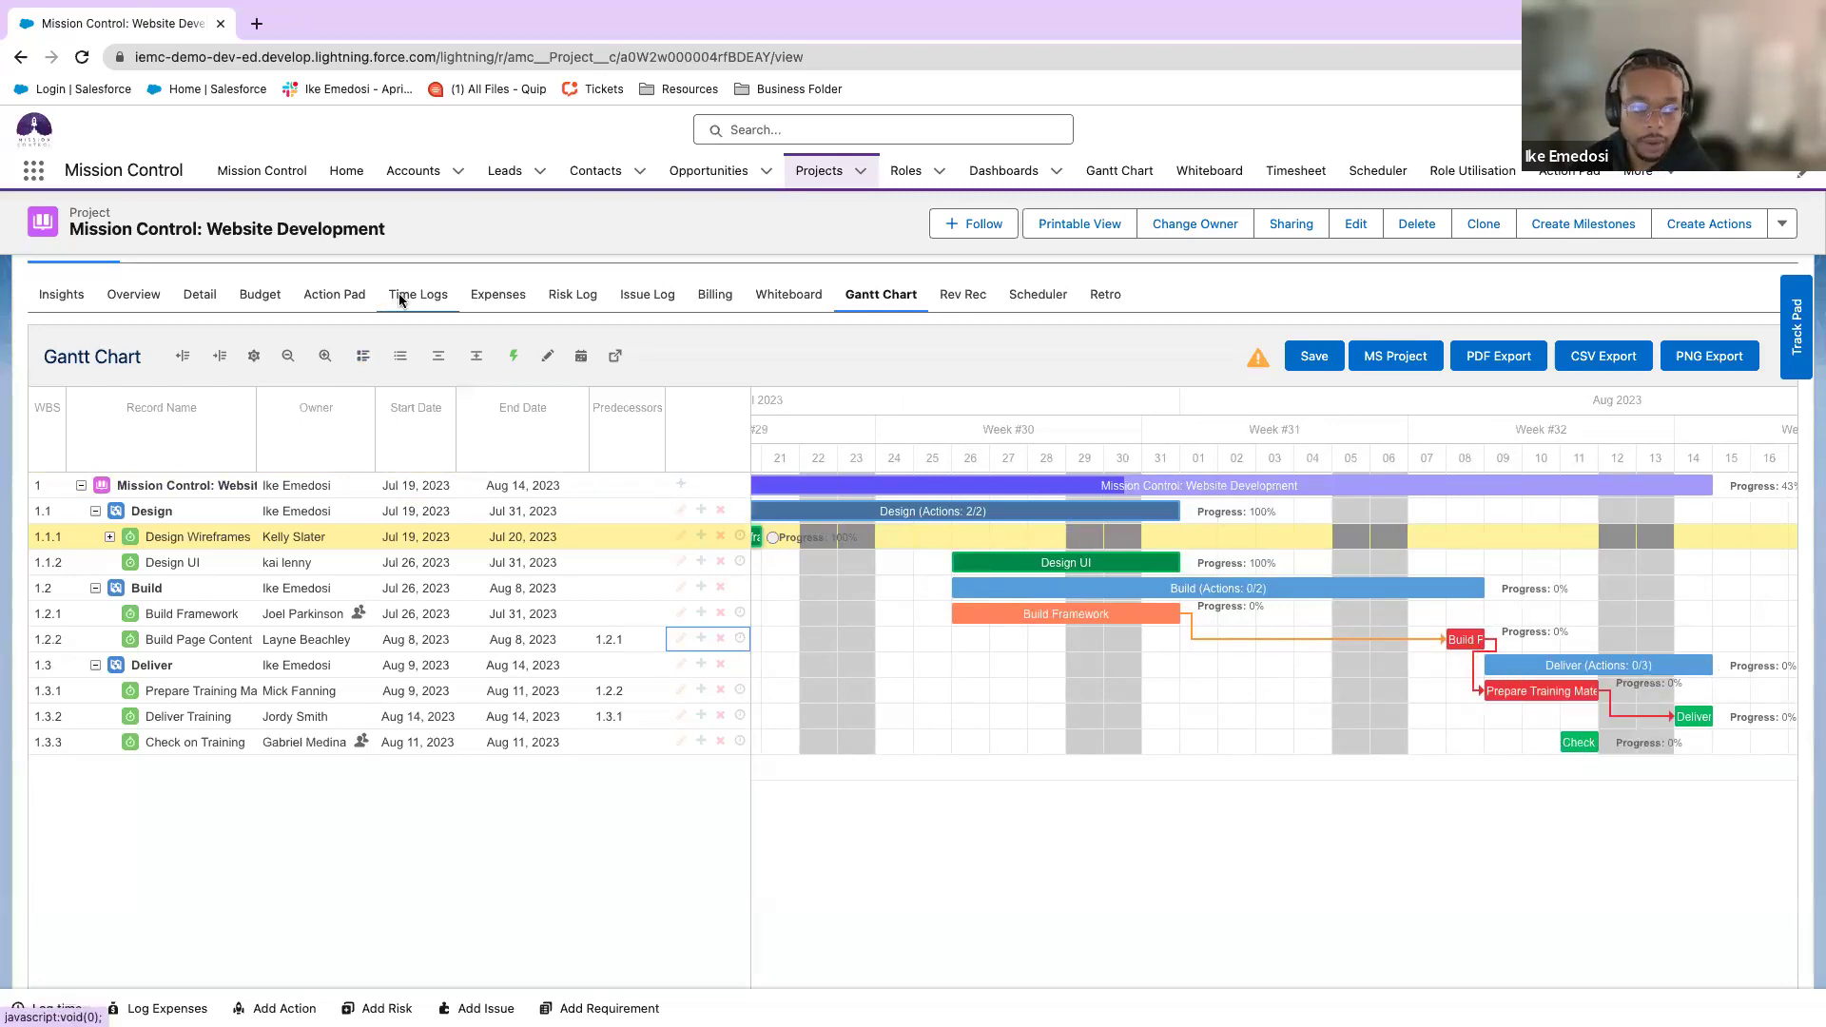
# Show the baseline bars to compare the original dates with the rescheduled project, and hide them again.
pyautogui.click(364, 356)
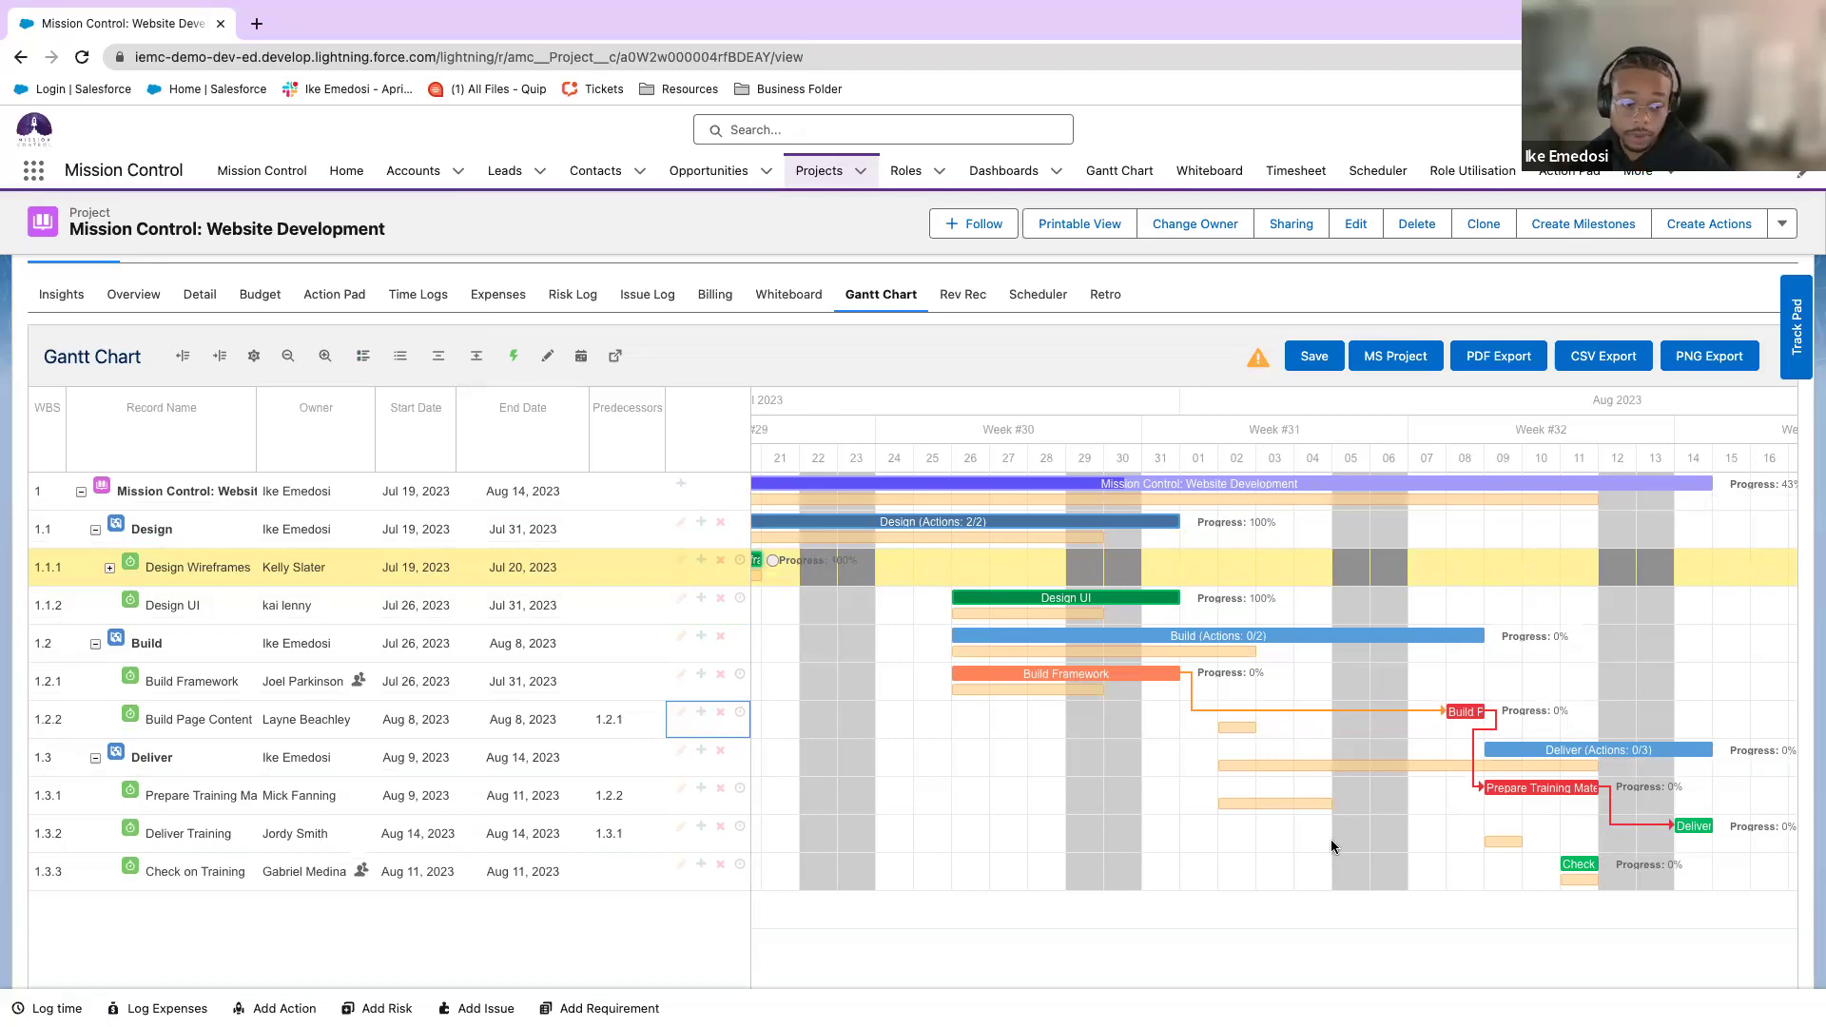
pyautogui.scroll(-1, 752, 804)
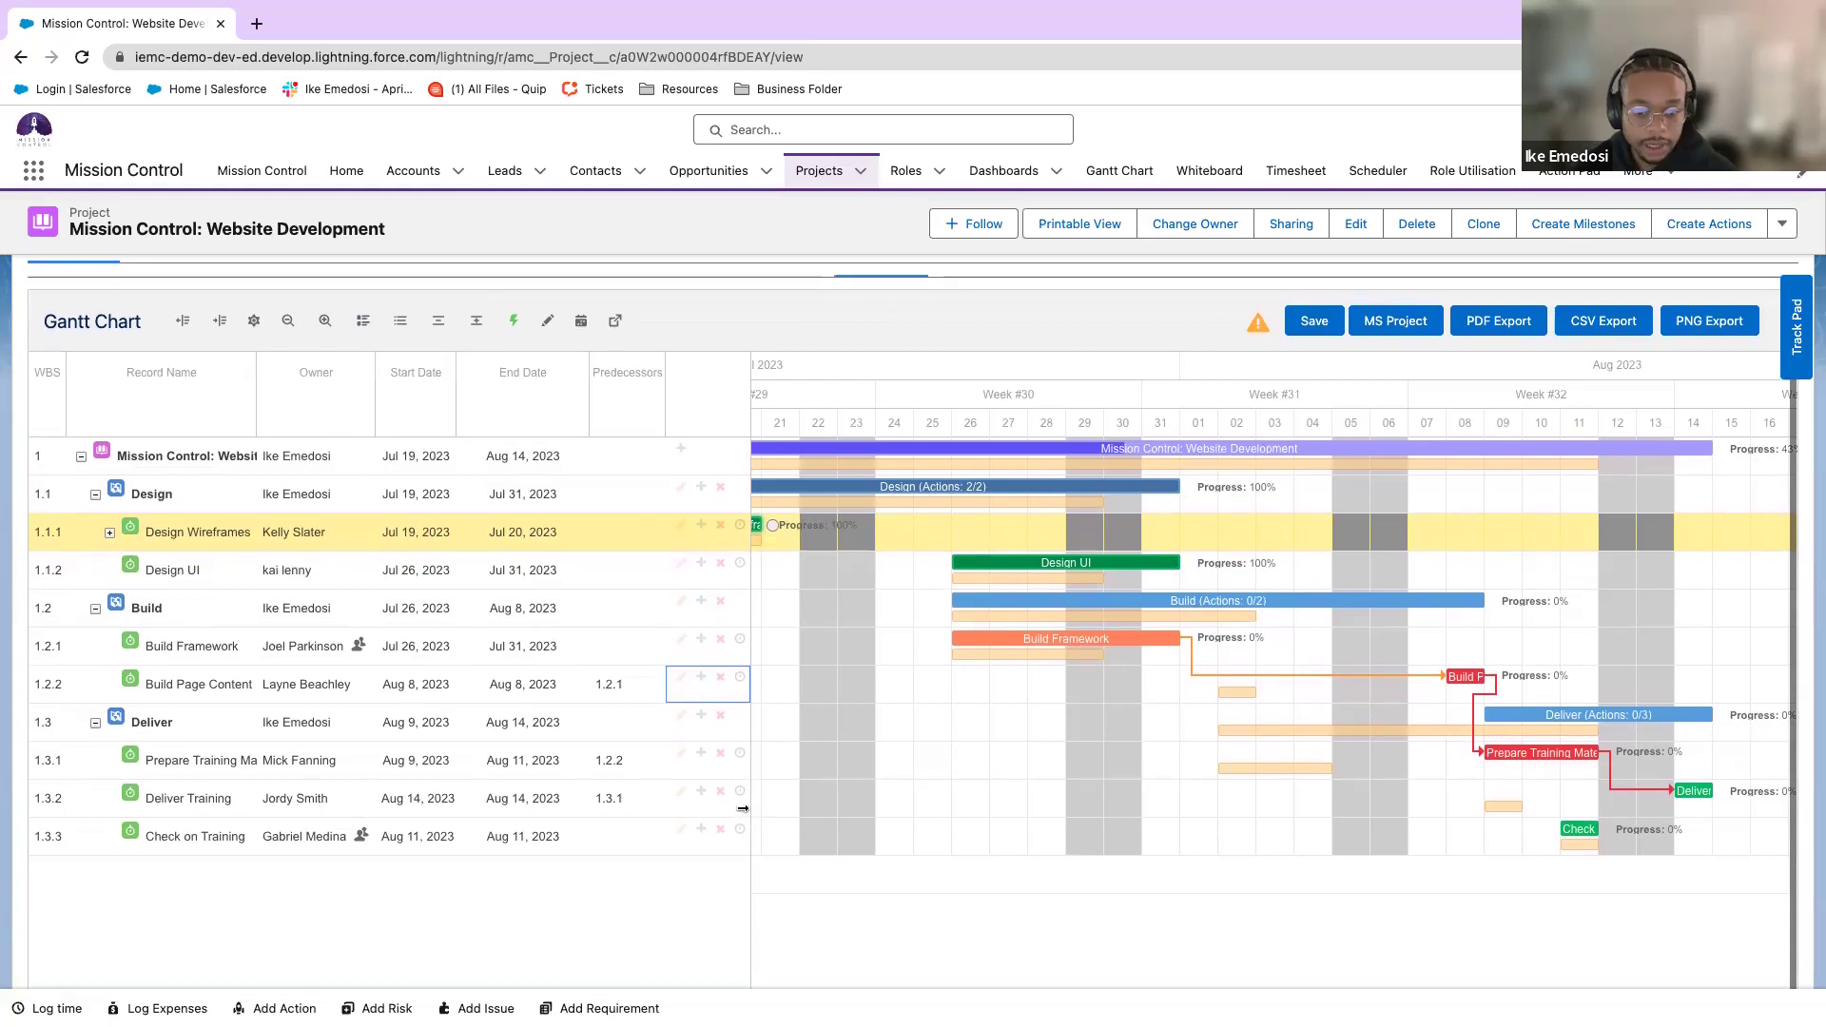
pyautogui.moveTo(735, 805)
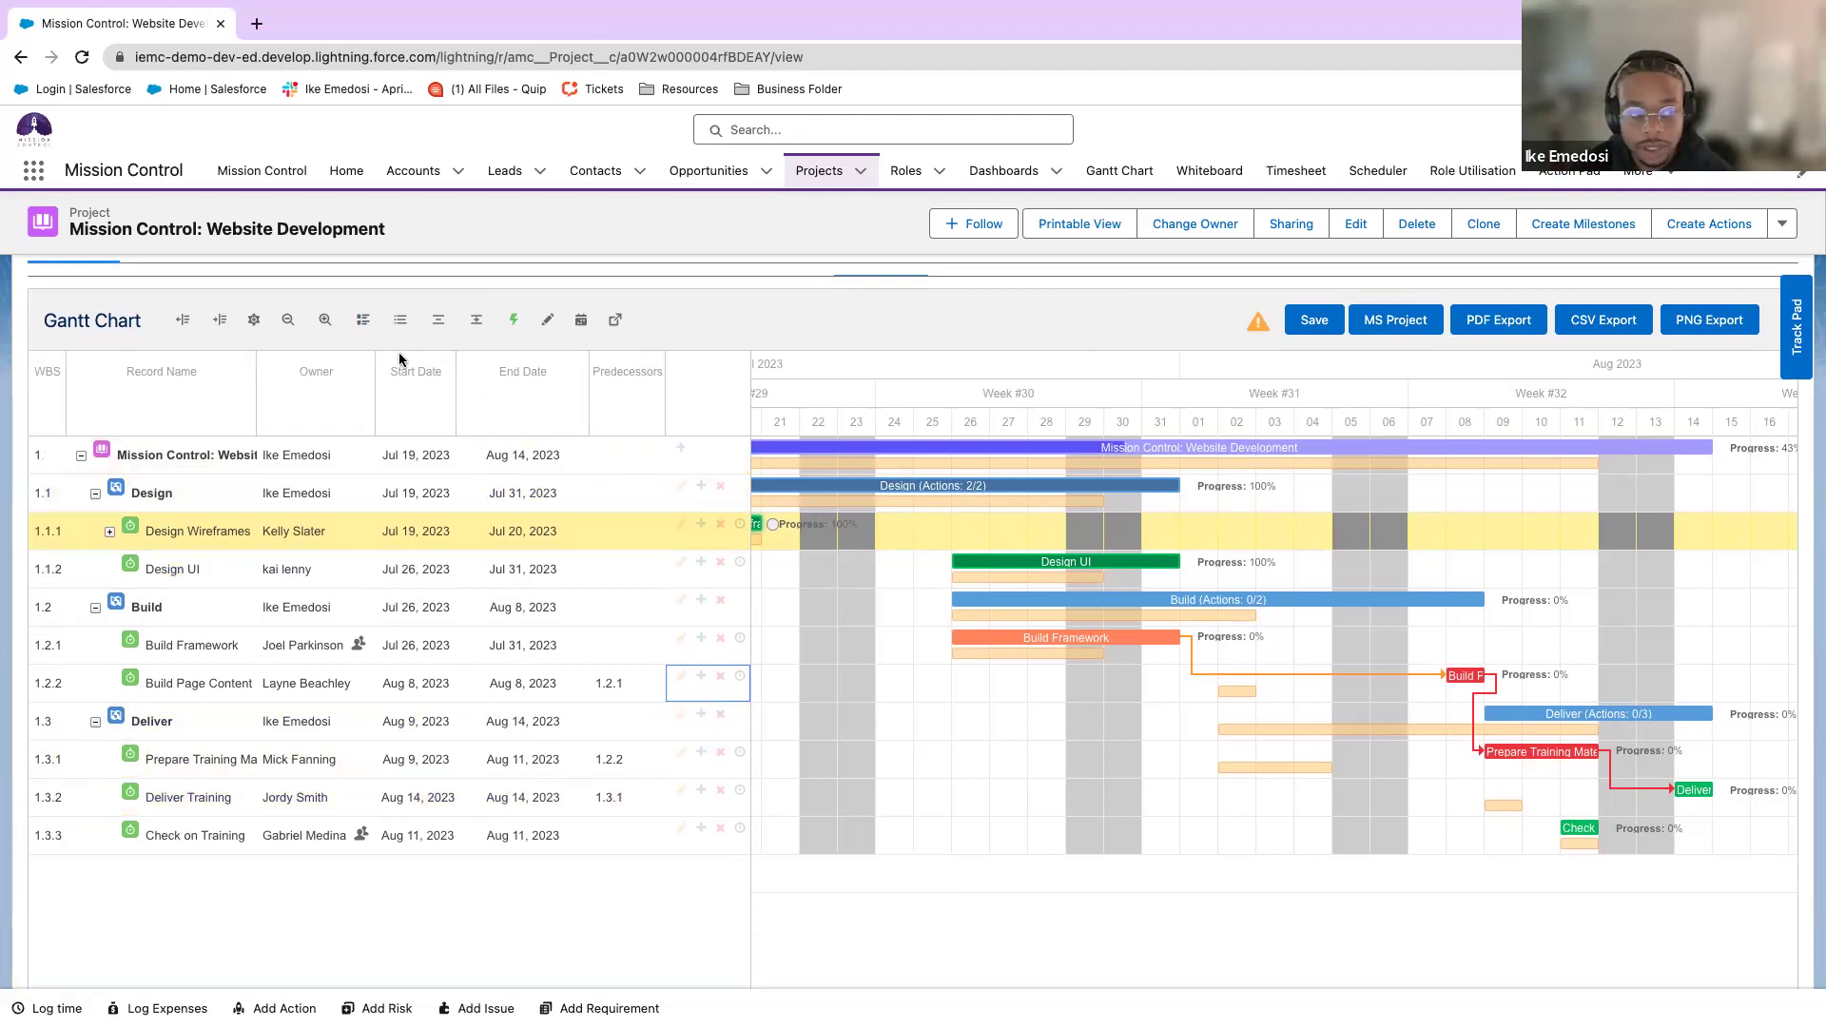
pyautogui.click(368, 324)
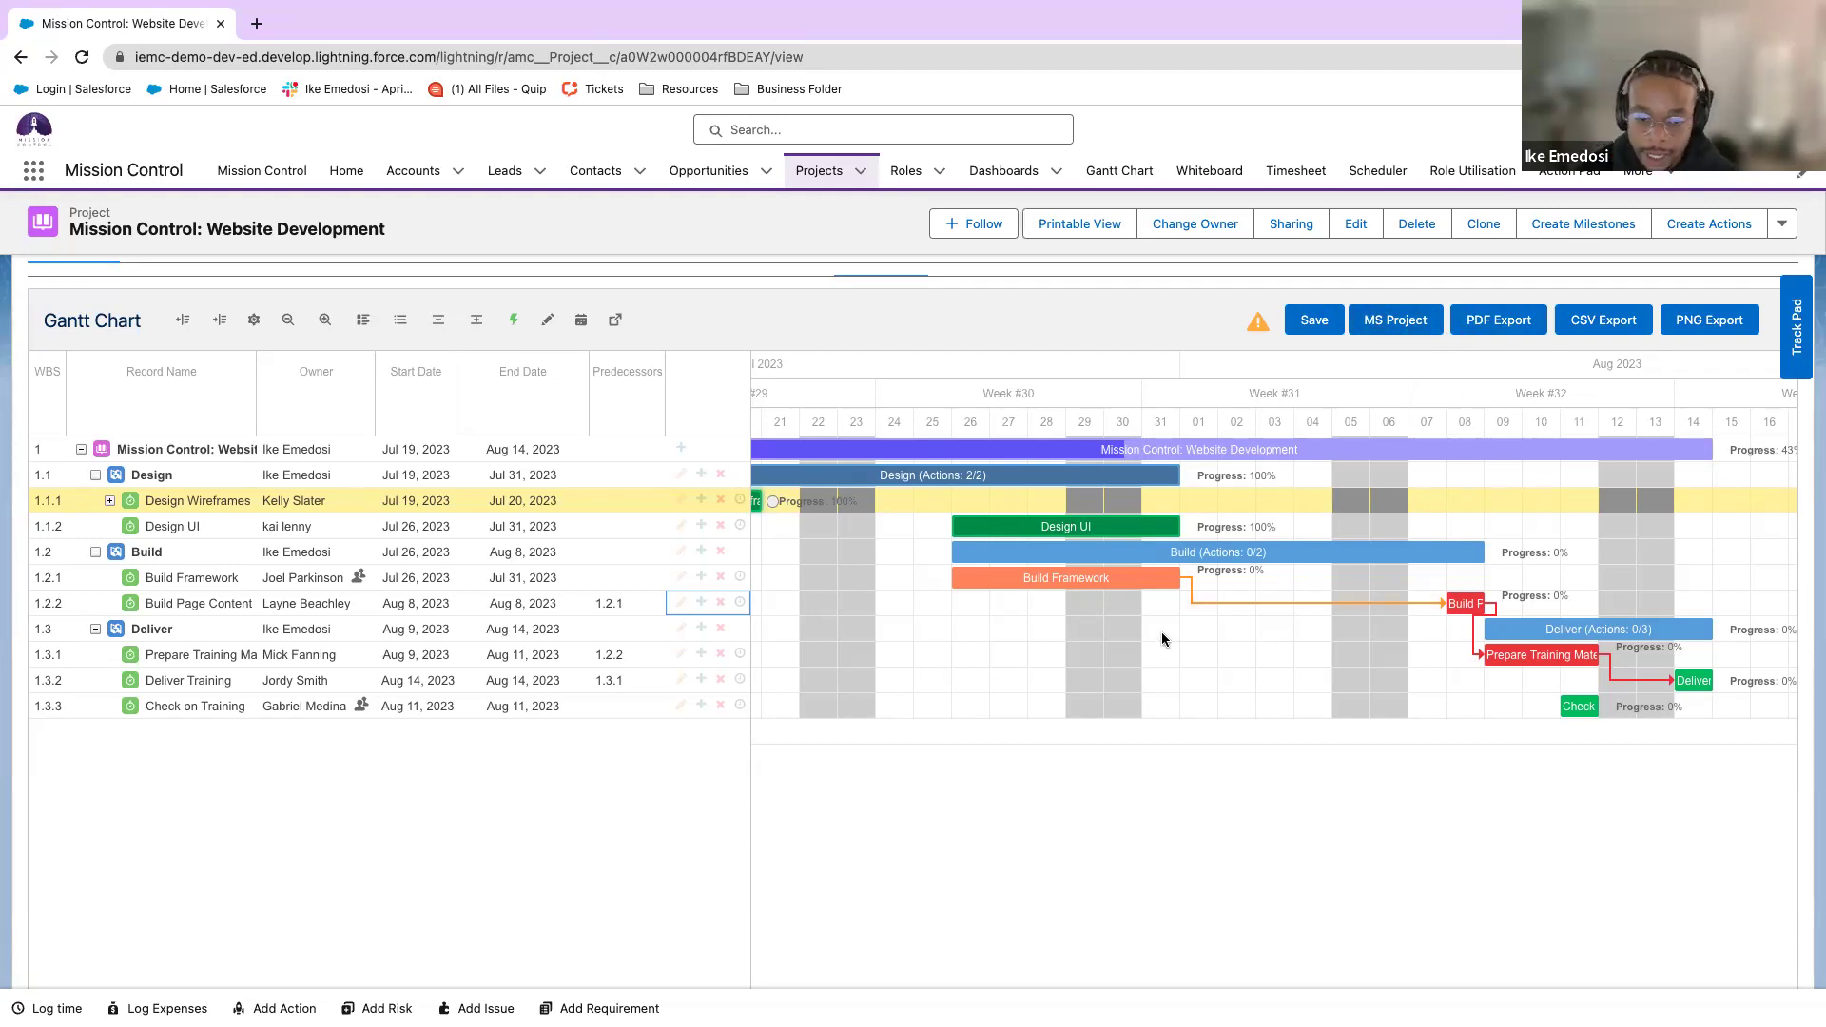
# Look over the rescheduled timeline and inspect the Build Framework and Prepare Training Materials action details without changing them.
pyautogui.hscroll(-3, 1155, 616)
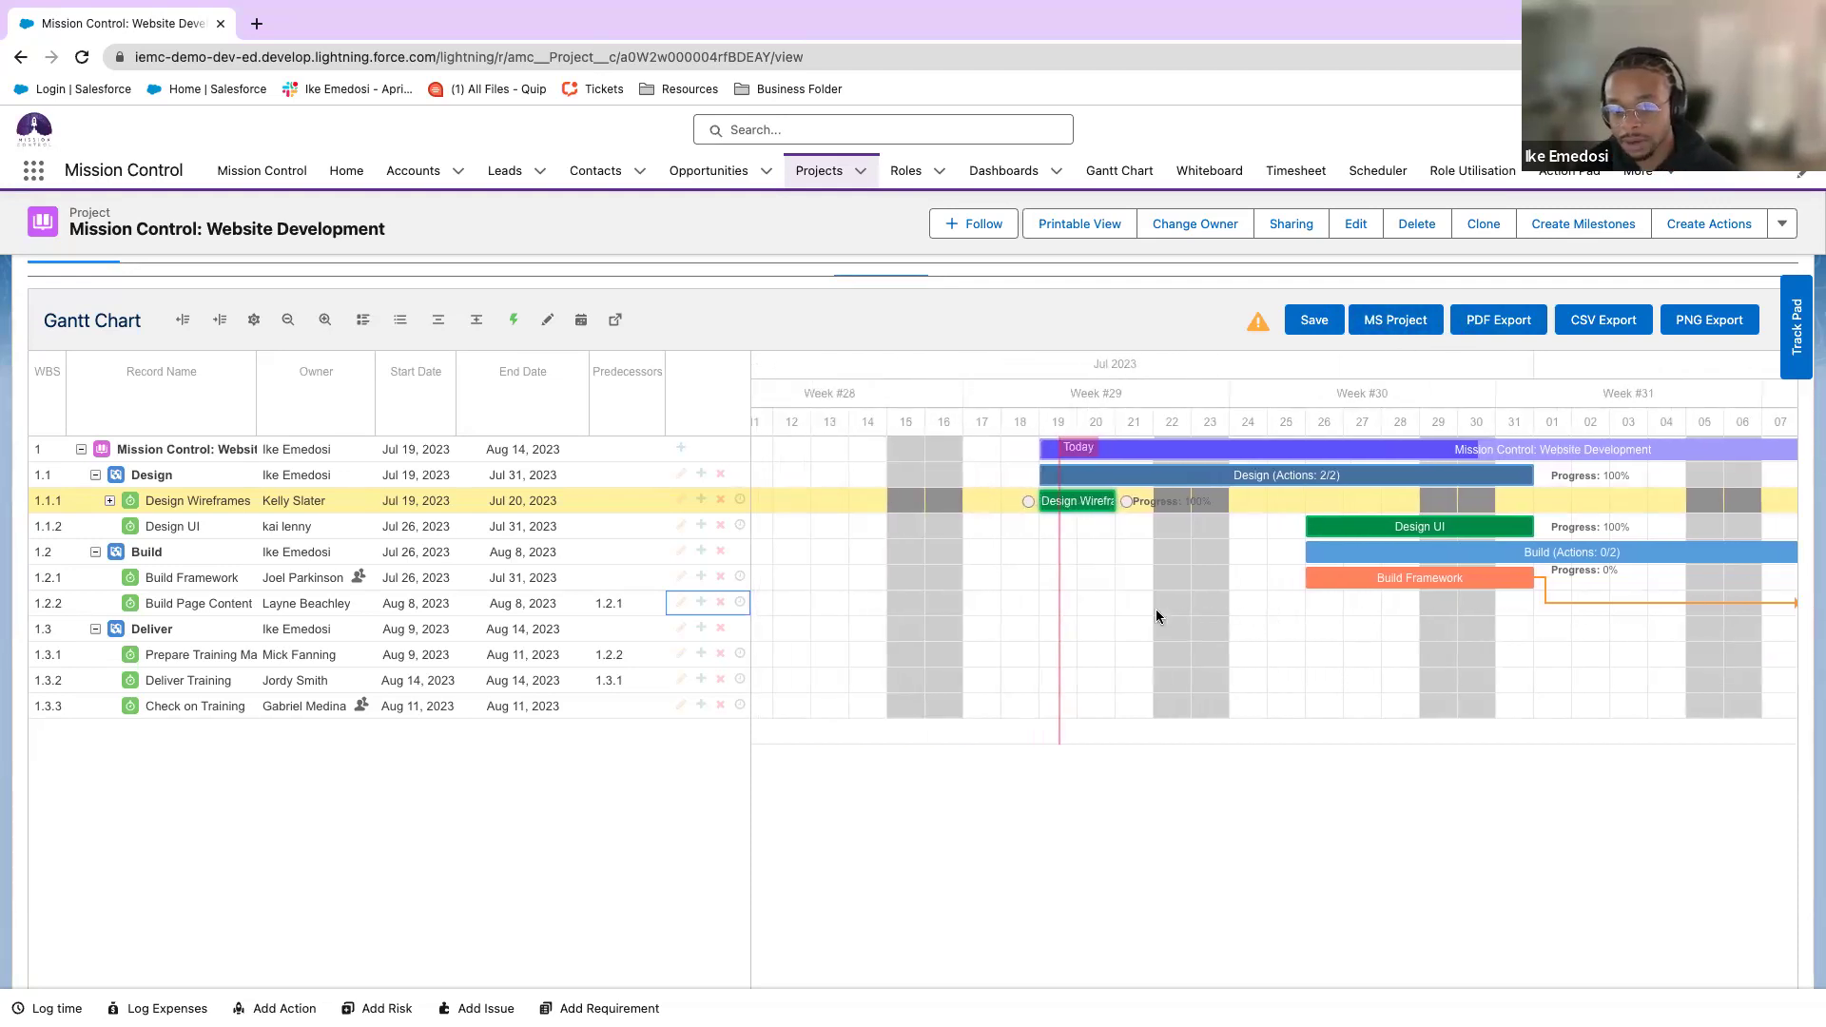
pyautogui.hscroll(4, 1156, 615)
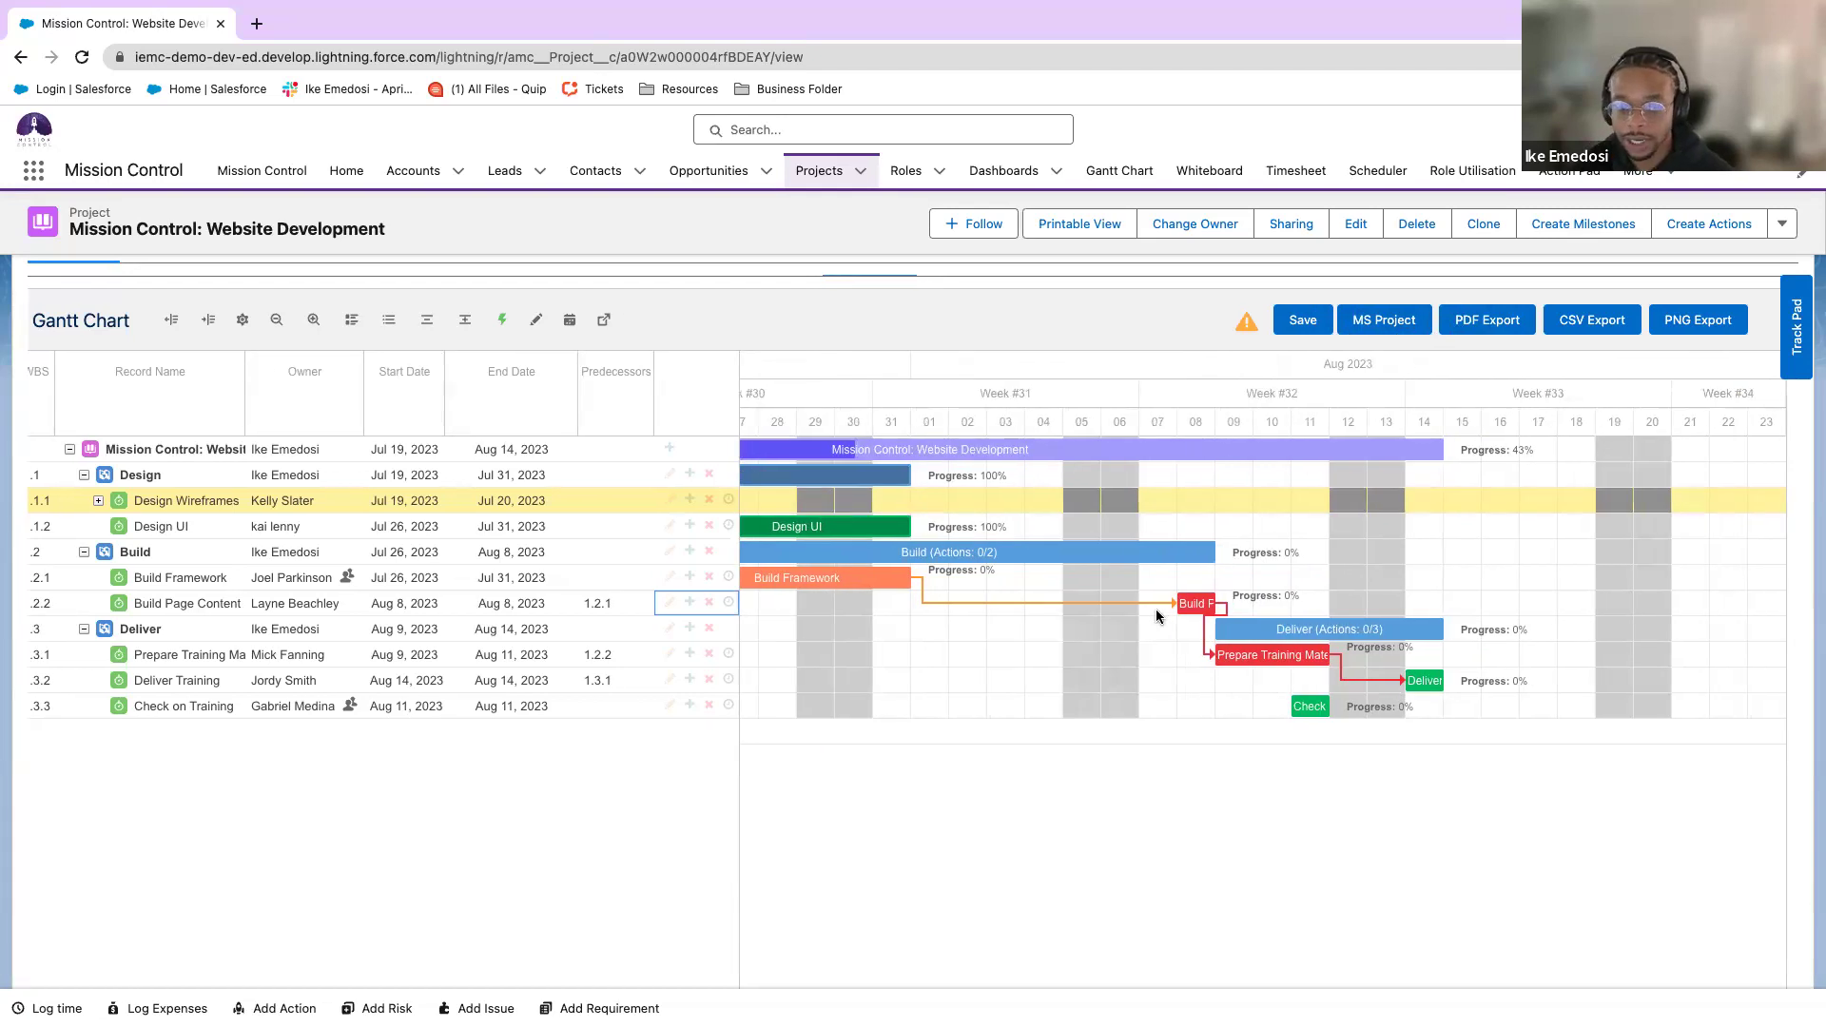
pyautogui.hscroll(-4, 1156, 615)
pyautogui.doubleClick(1170, 574)
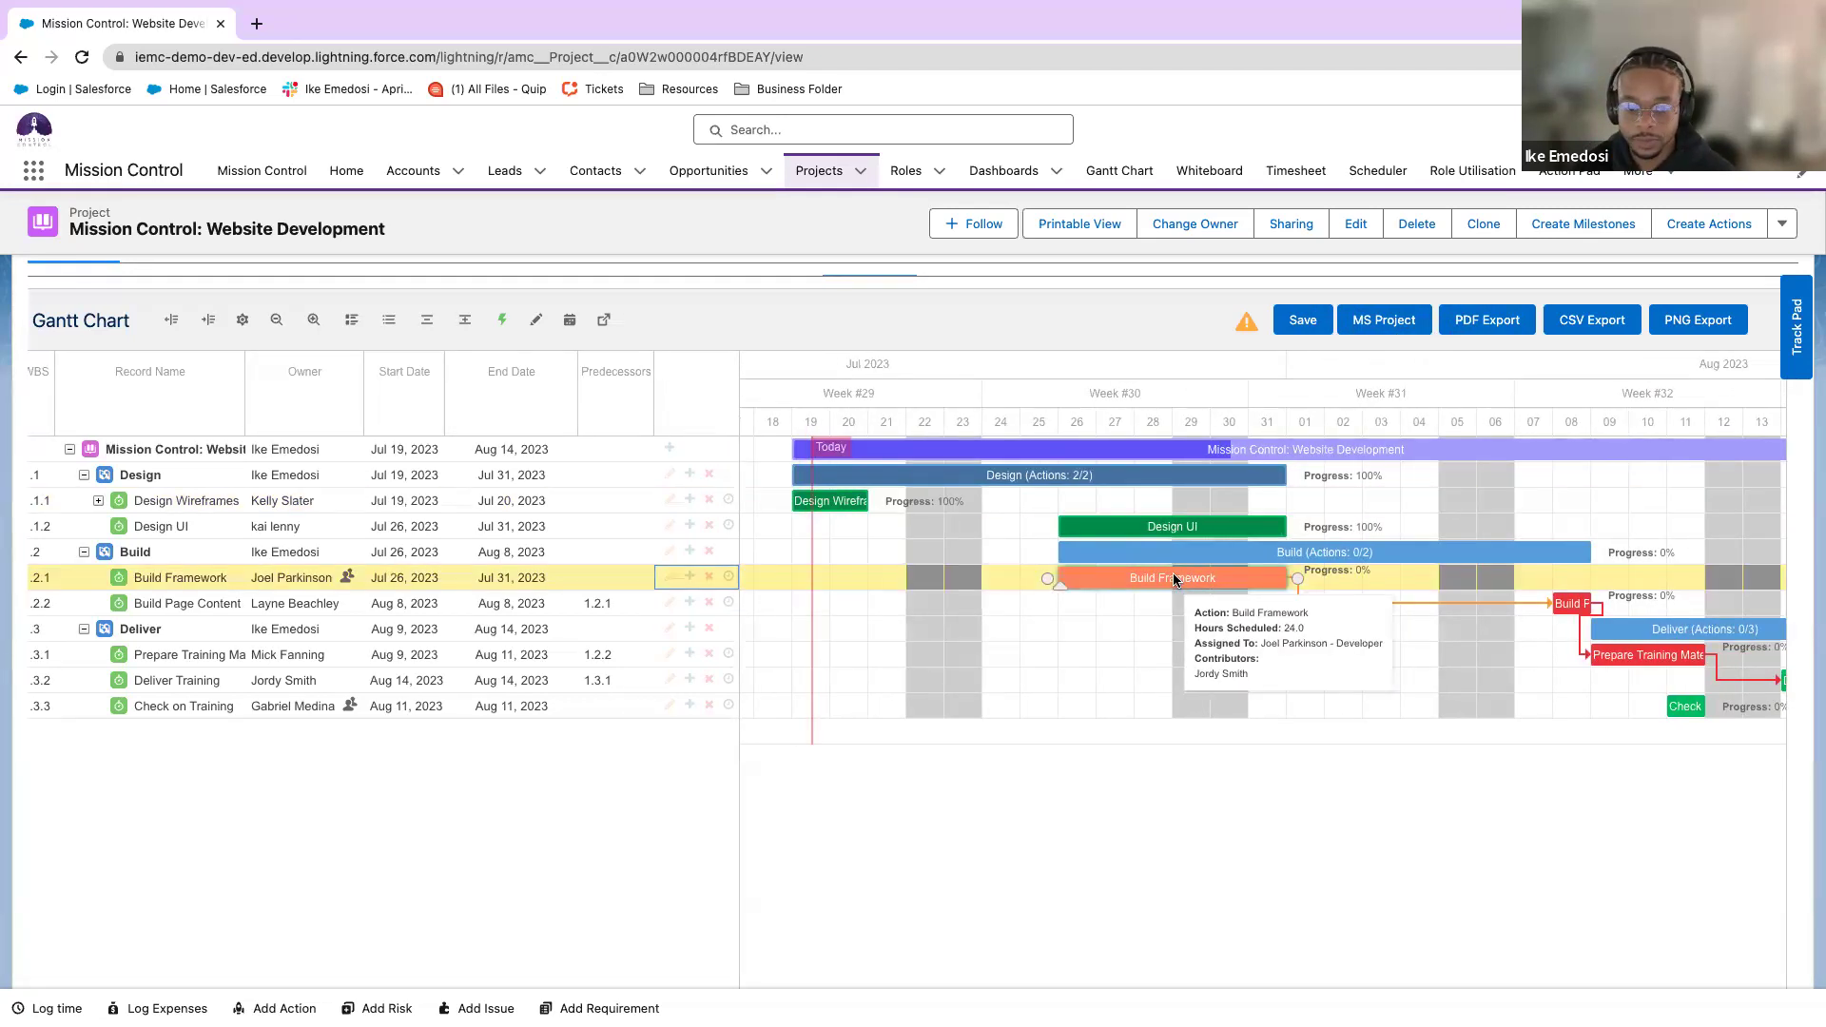
pyautogui.click(1605, 996)
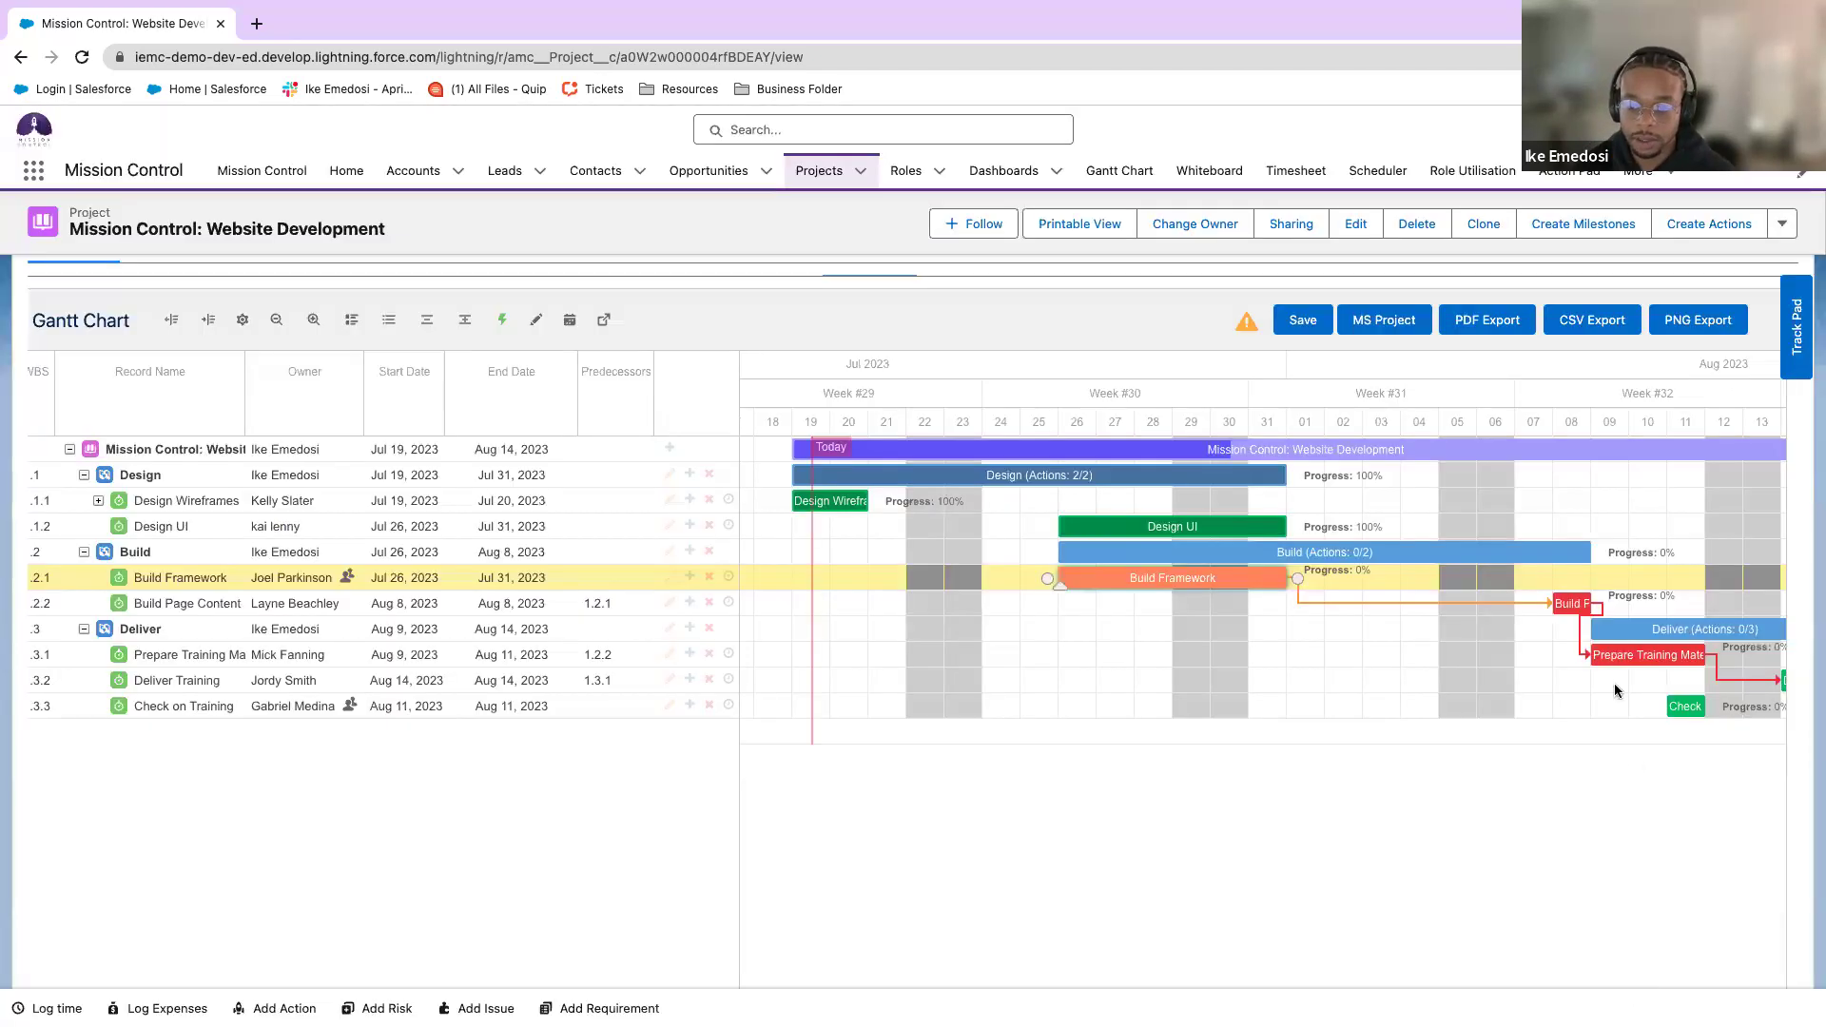
pyautogui.doubleClick(1616, 656)
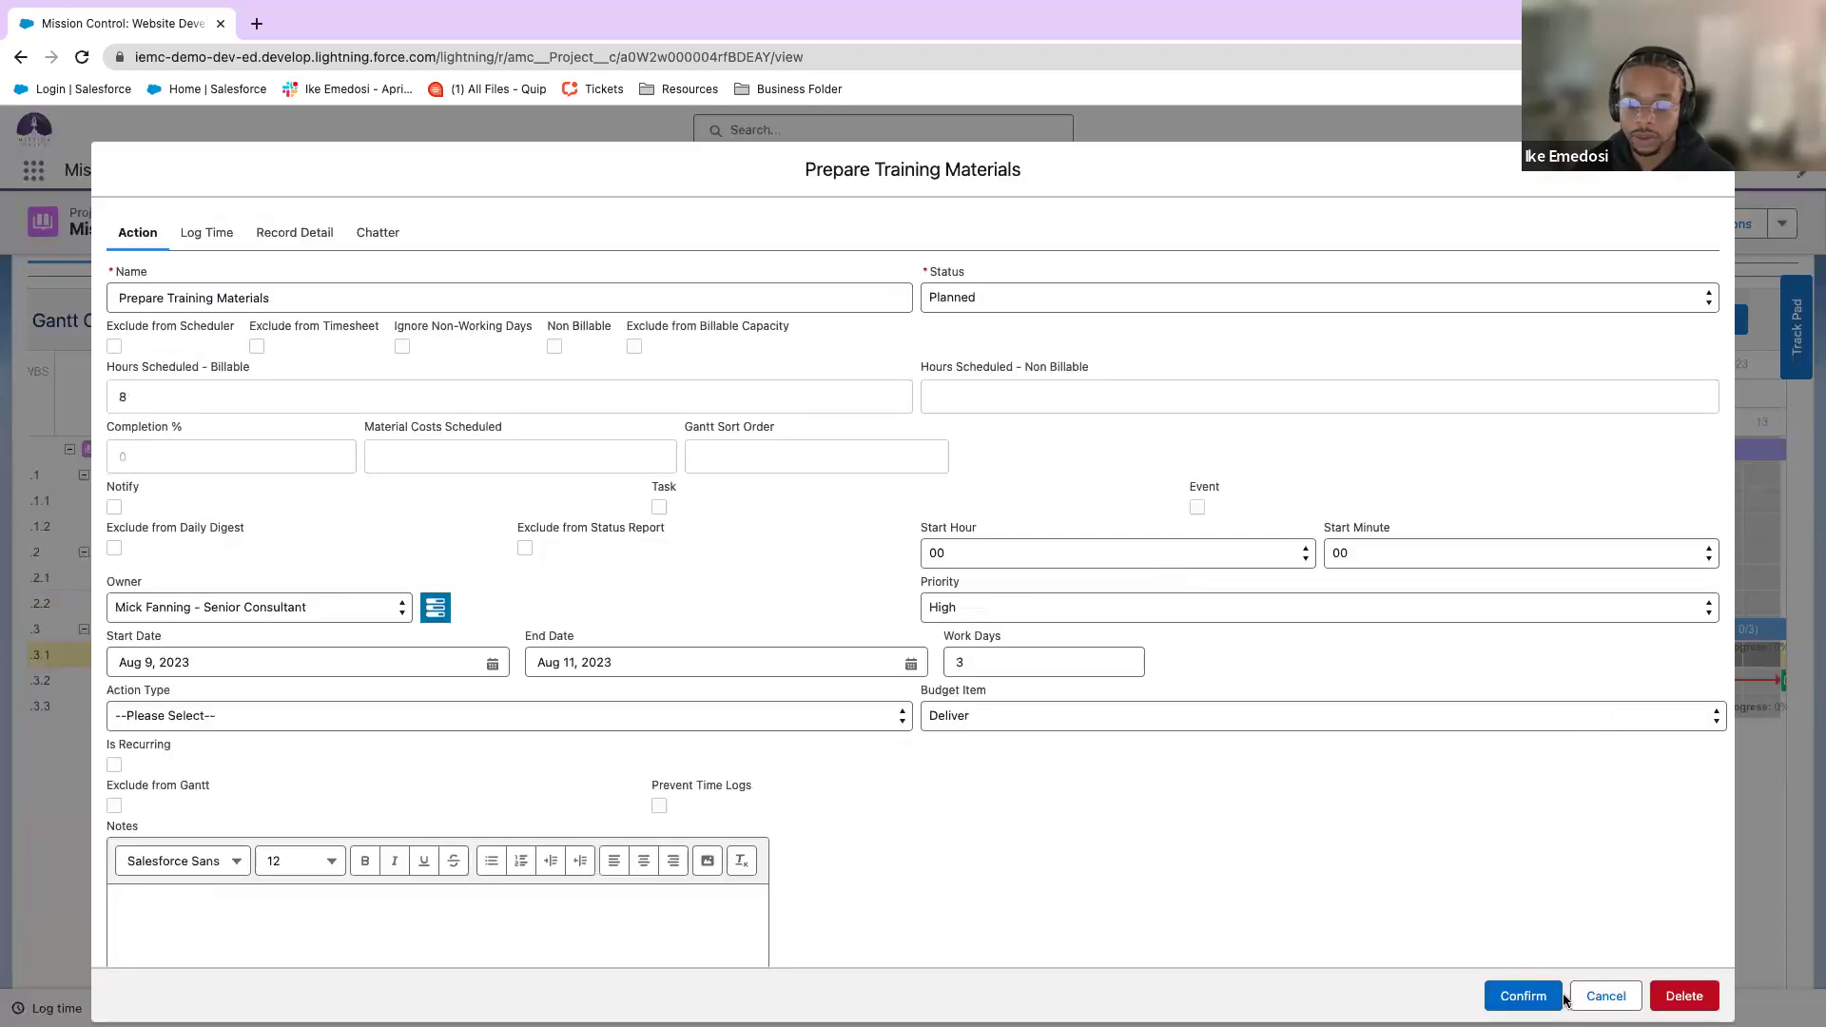
pyautogui.click(1605, 996)
pyautogui.scroll(3, 846, 747)
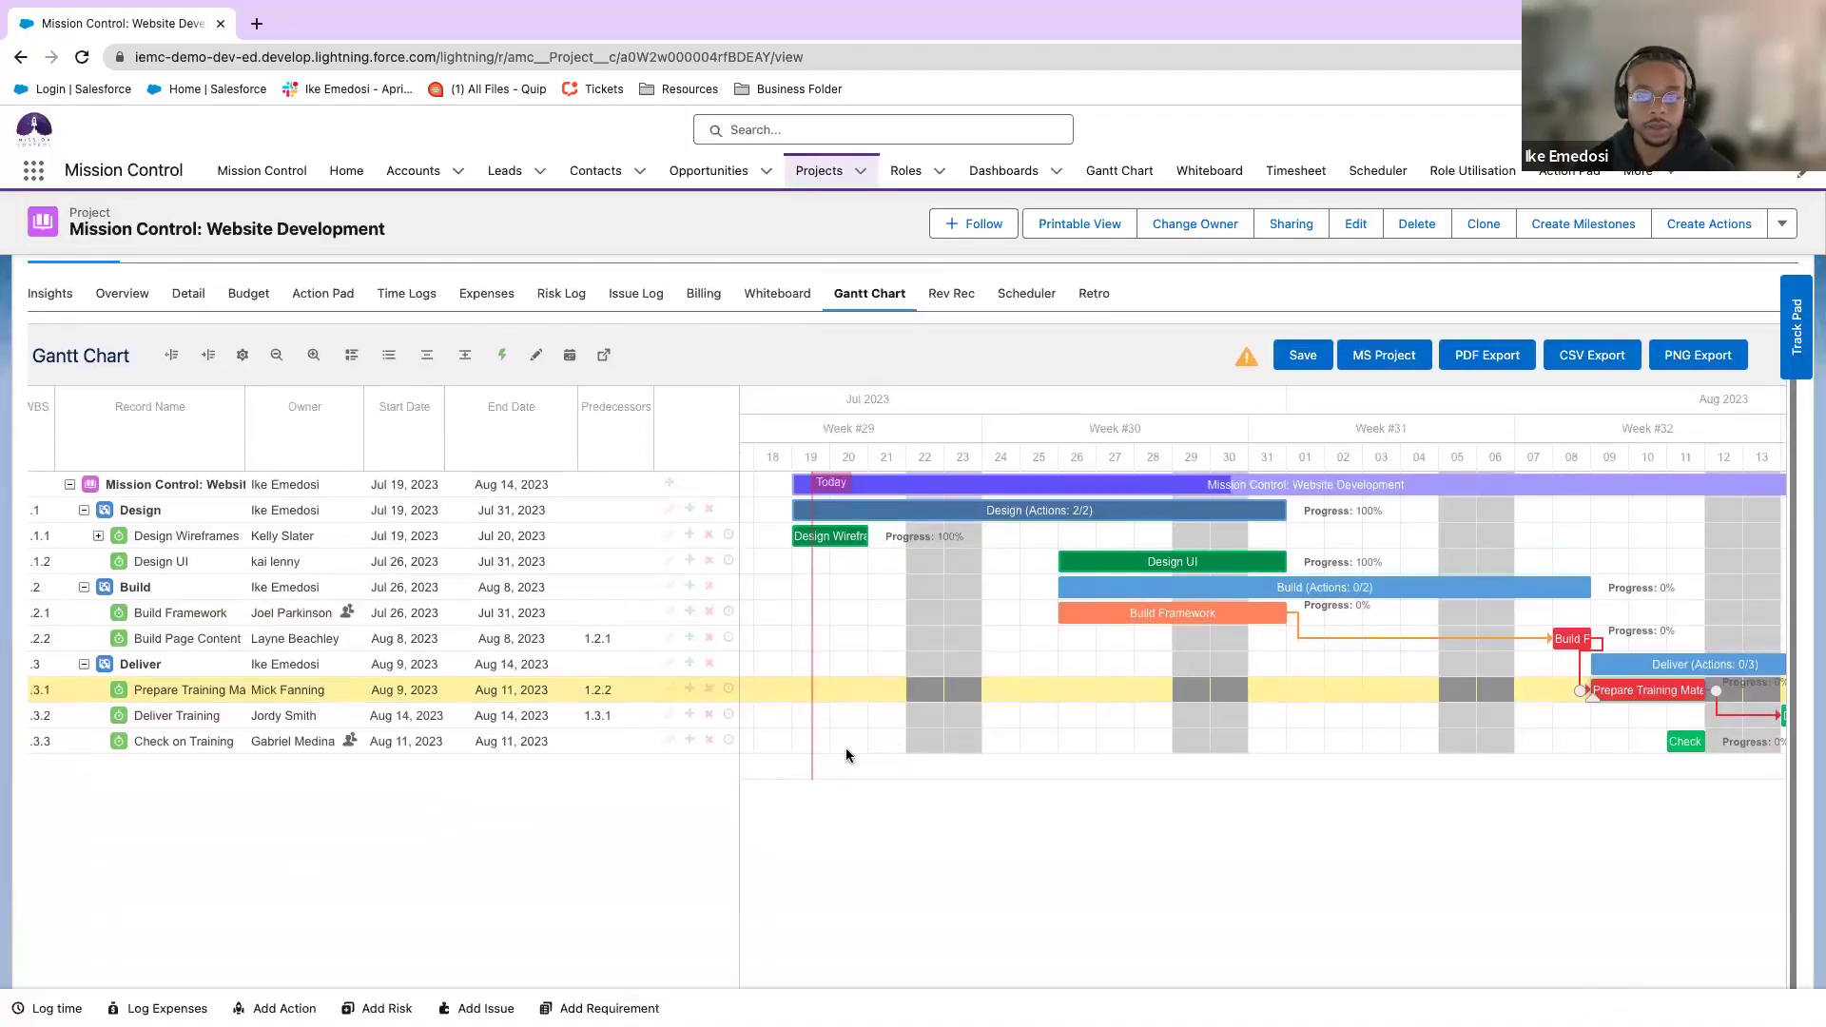
pyautogui.scroll(5, 911, 747)
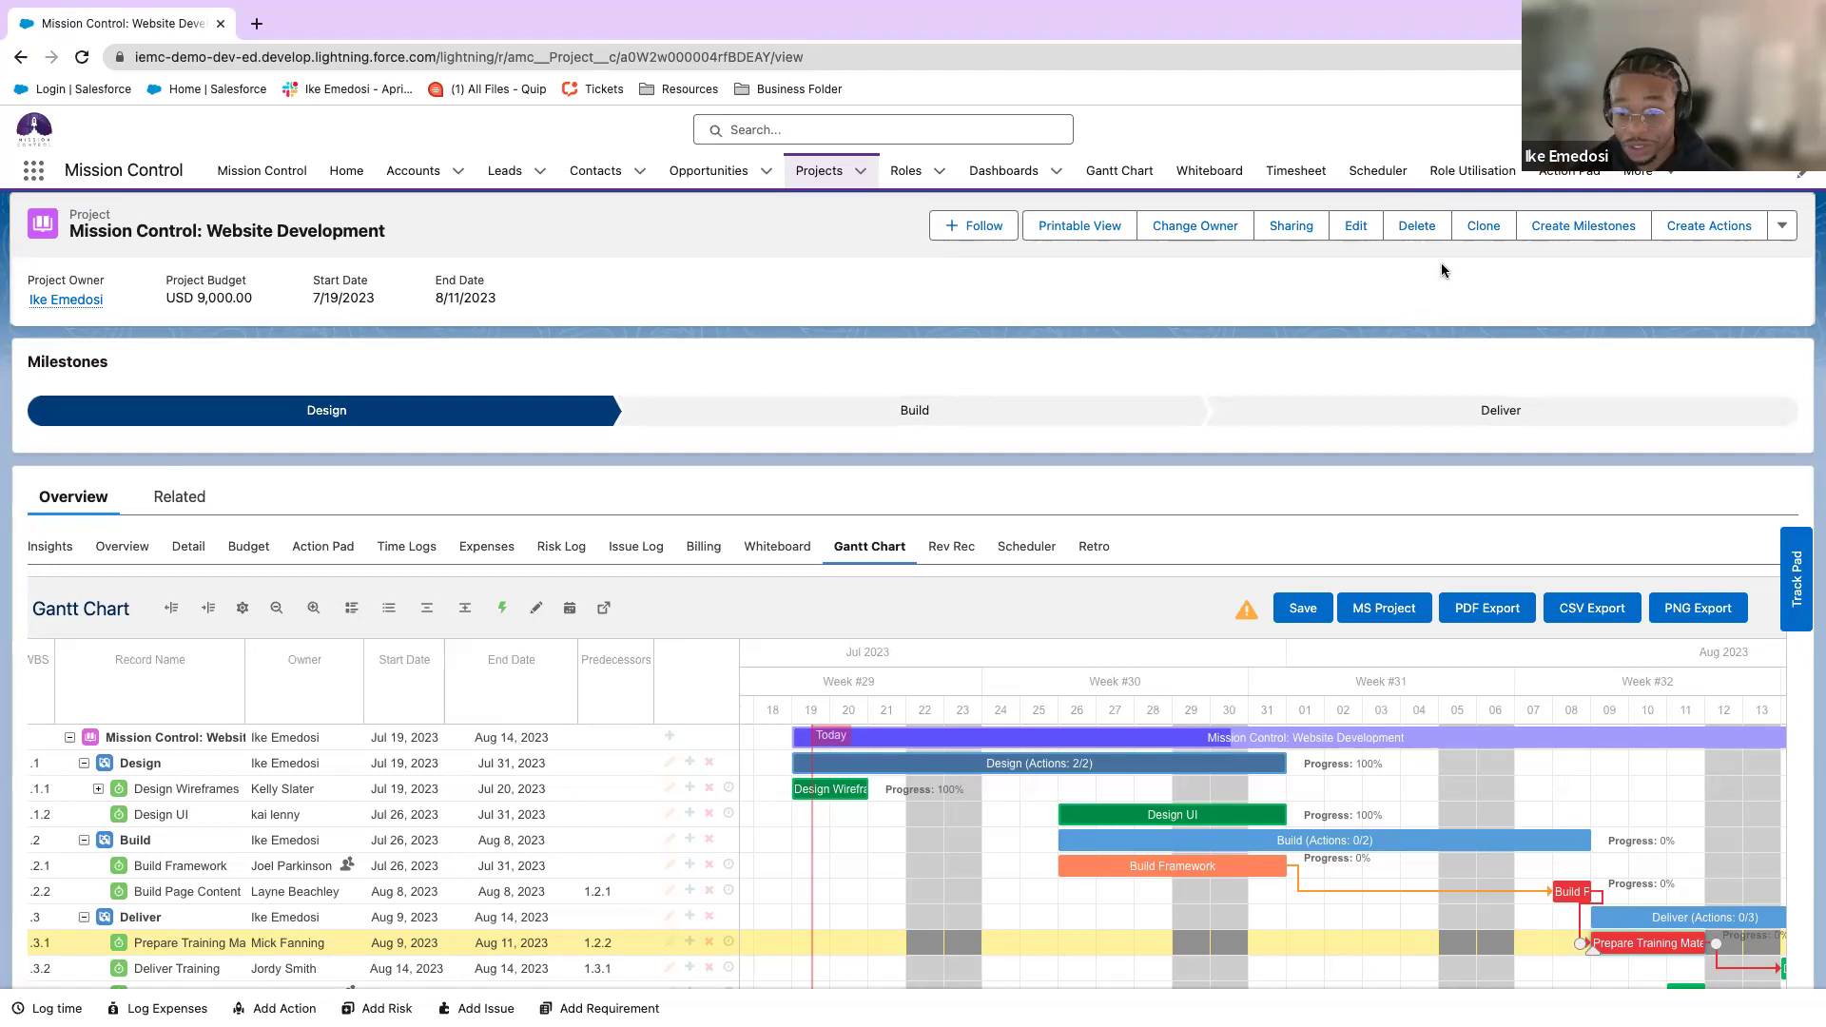
# Open the cross-project Gantt Chart, load all projects into it and look over their timelines.
pyautogui.click(1132, 171)
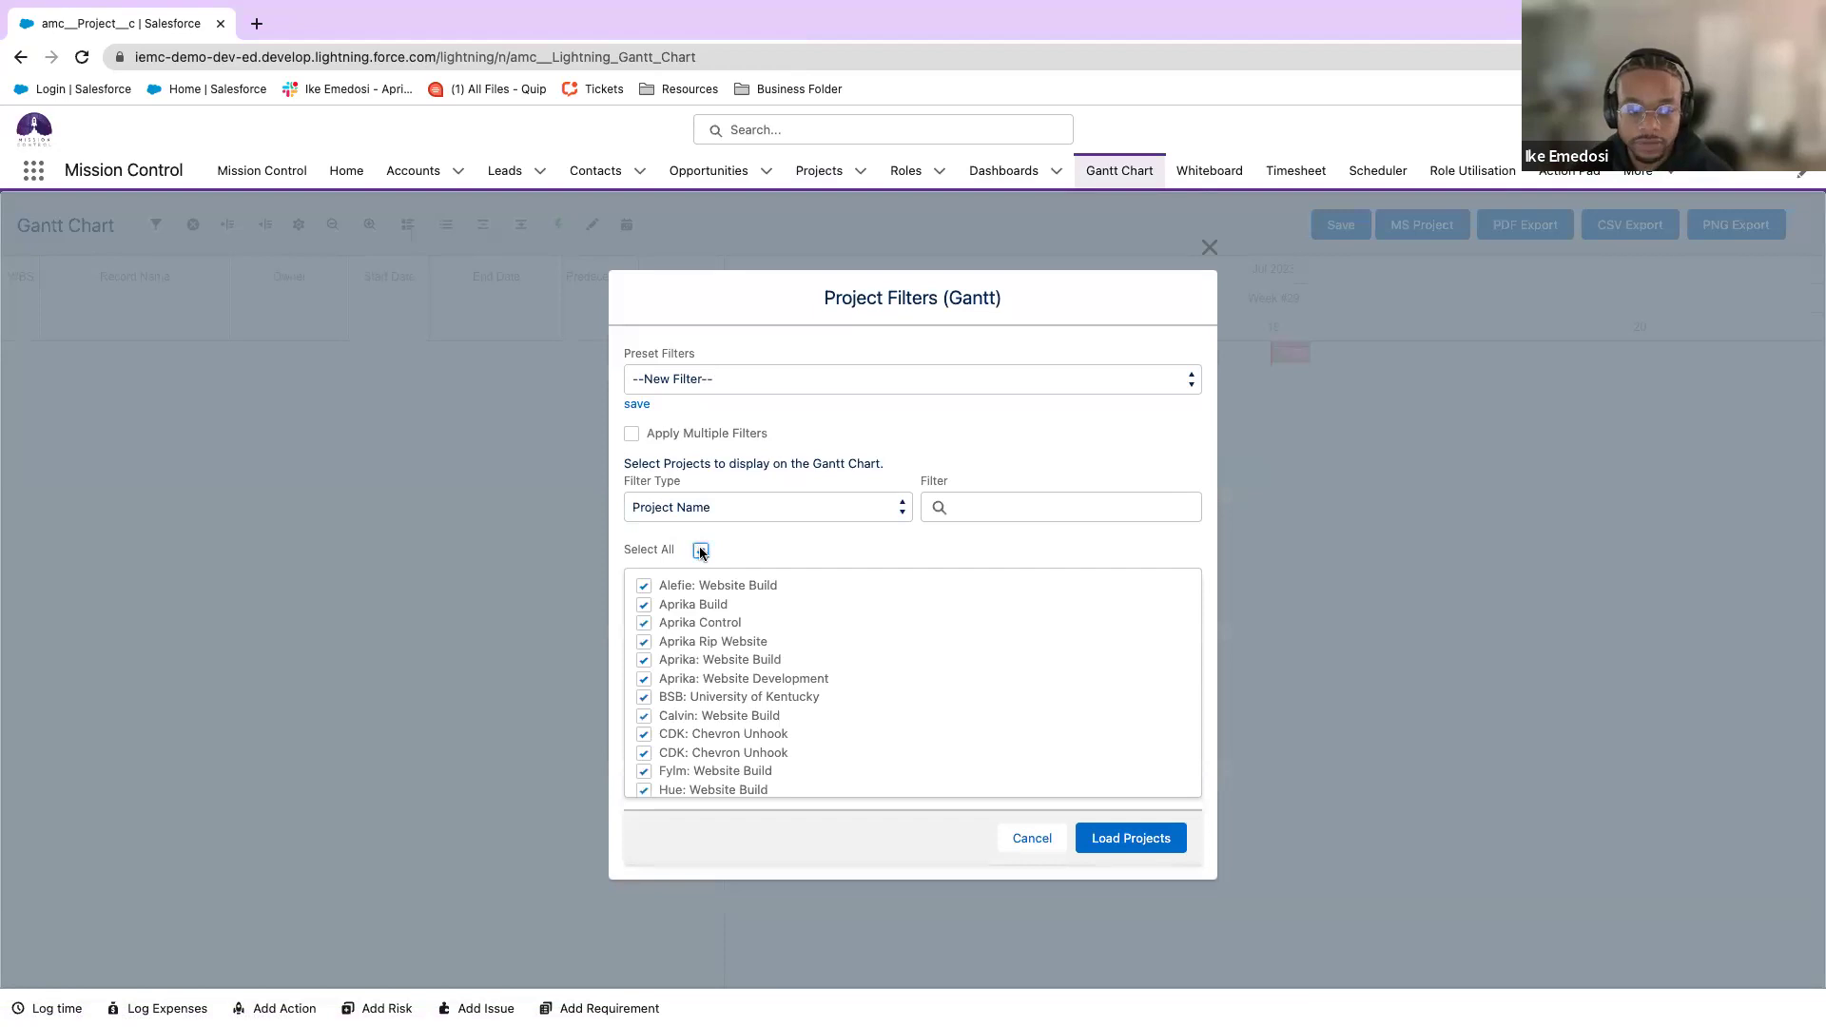
pyautogui.click(1105, 839)
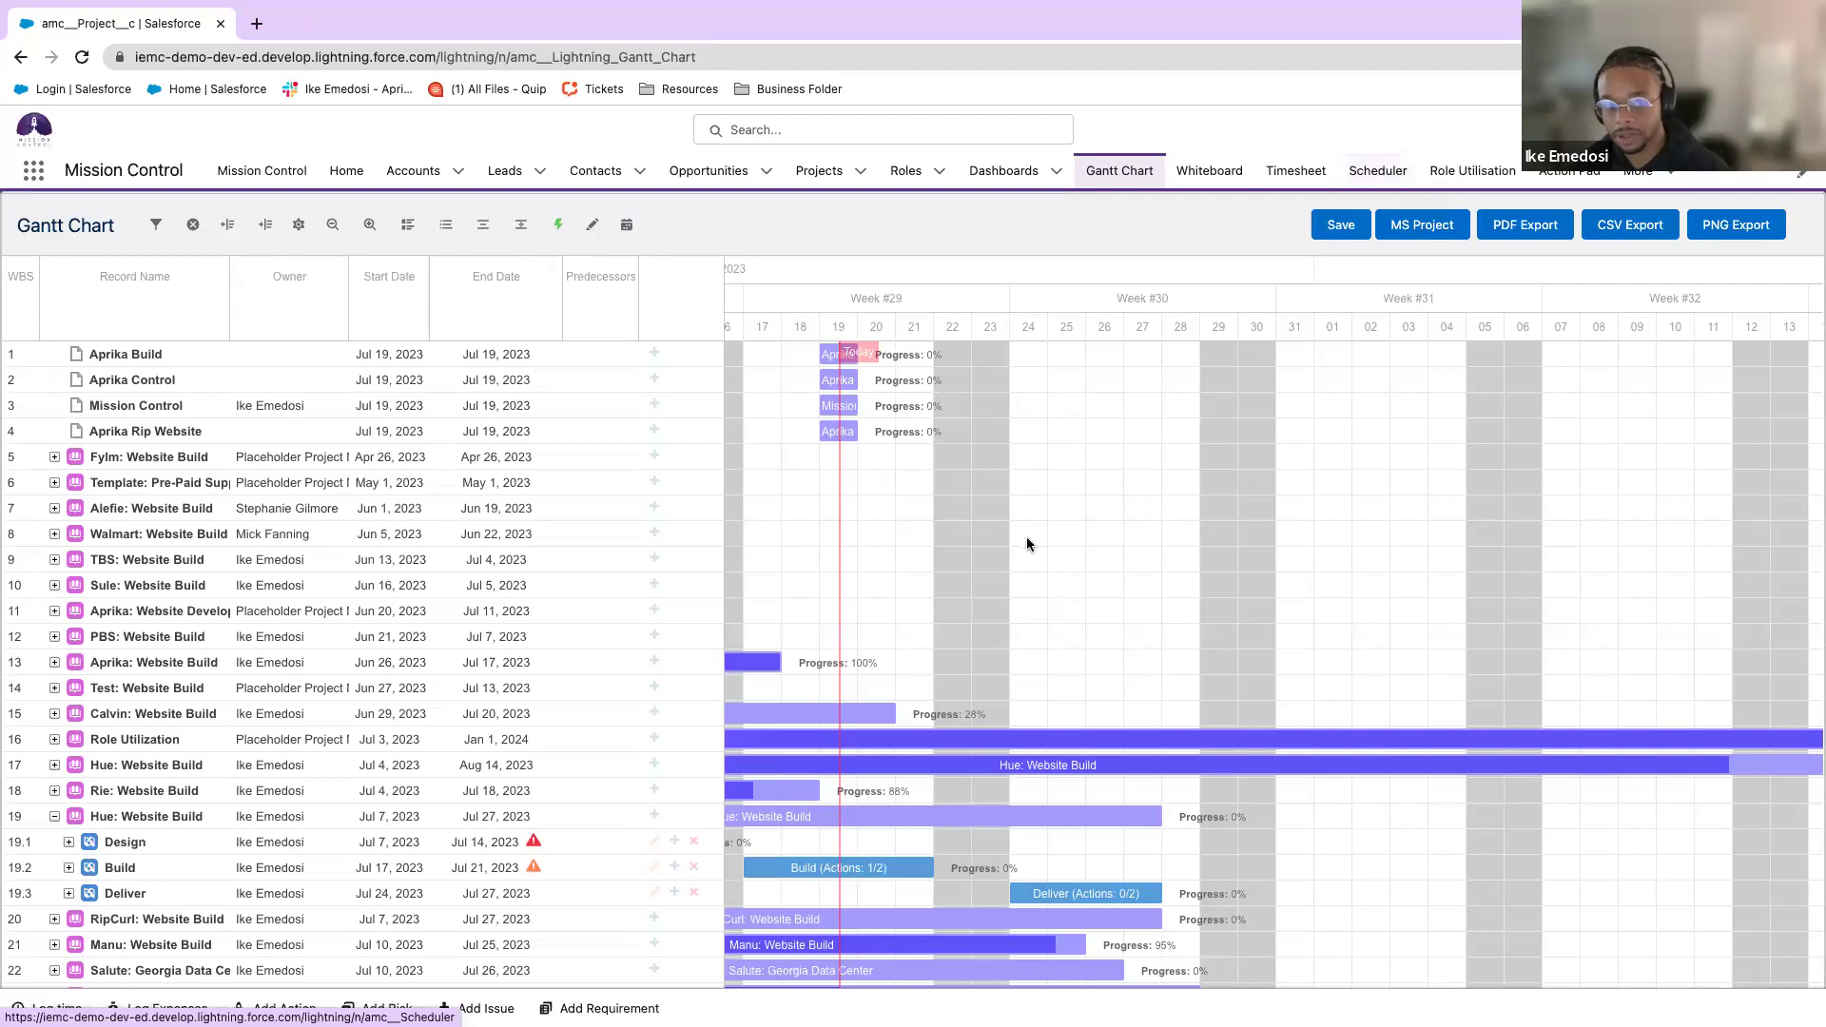
pyautogui.hscroll(-10, 1045, 523)
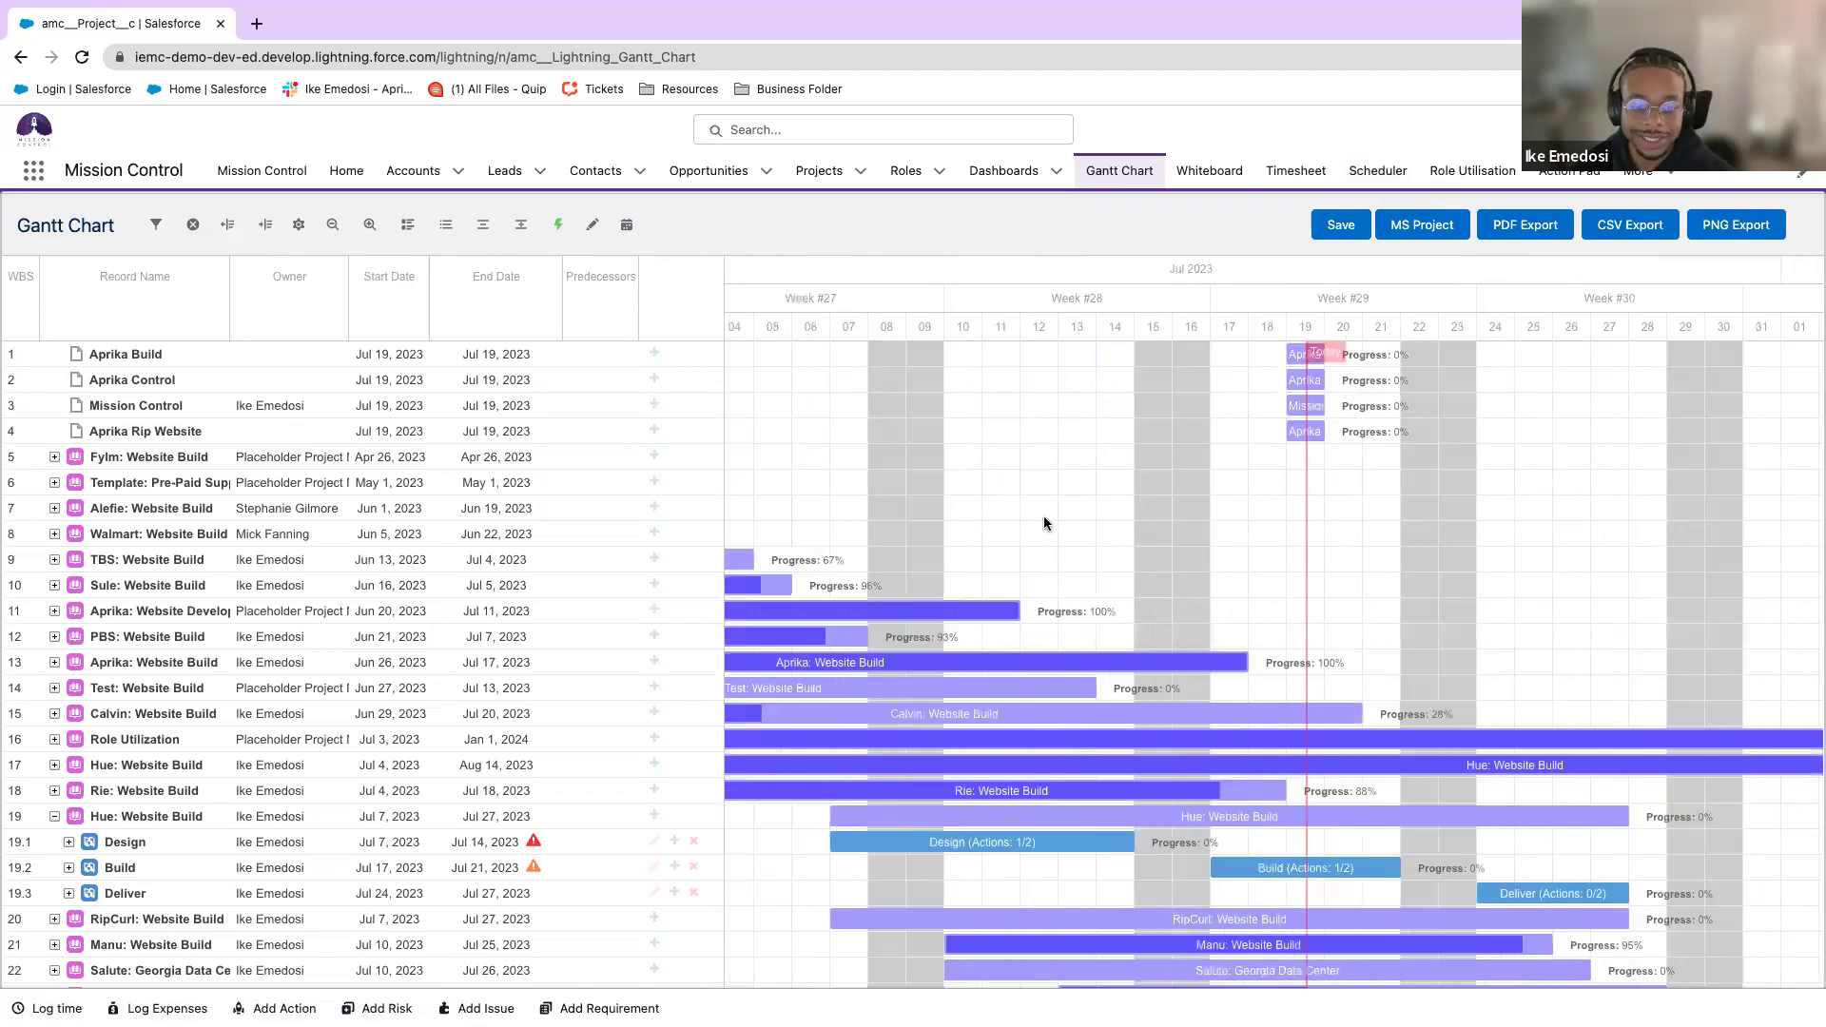
pyautogui.scroll(-3, 1047, 524)
pyautogui.hscroll(-5, 1047, 524)
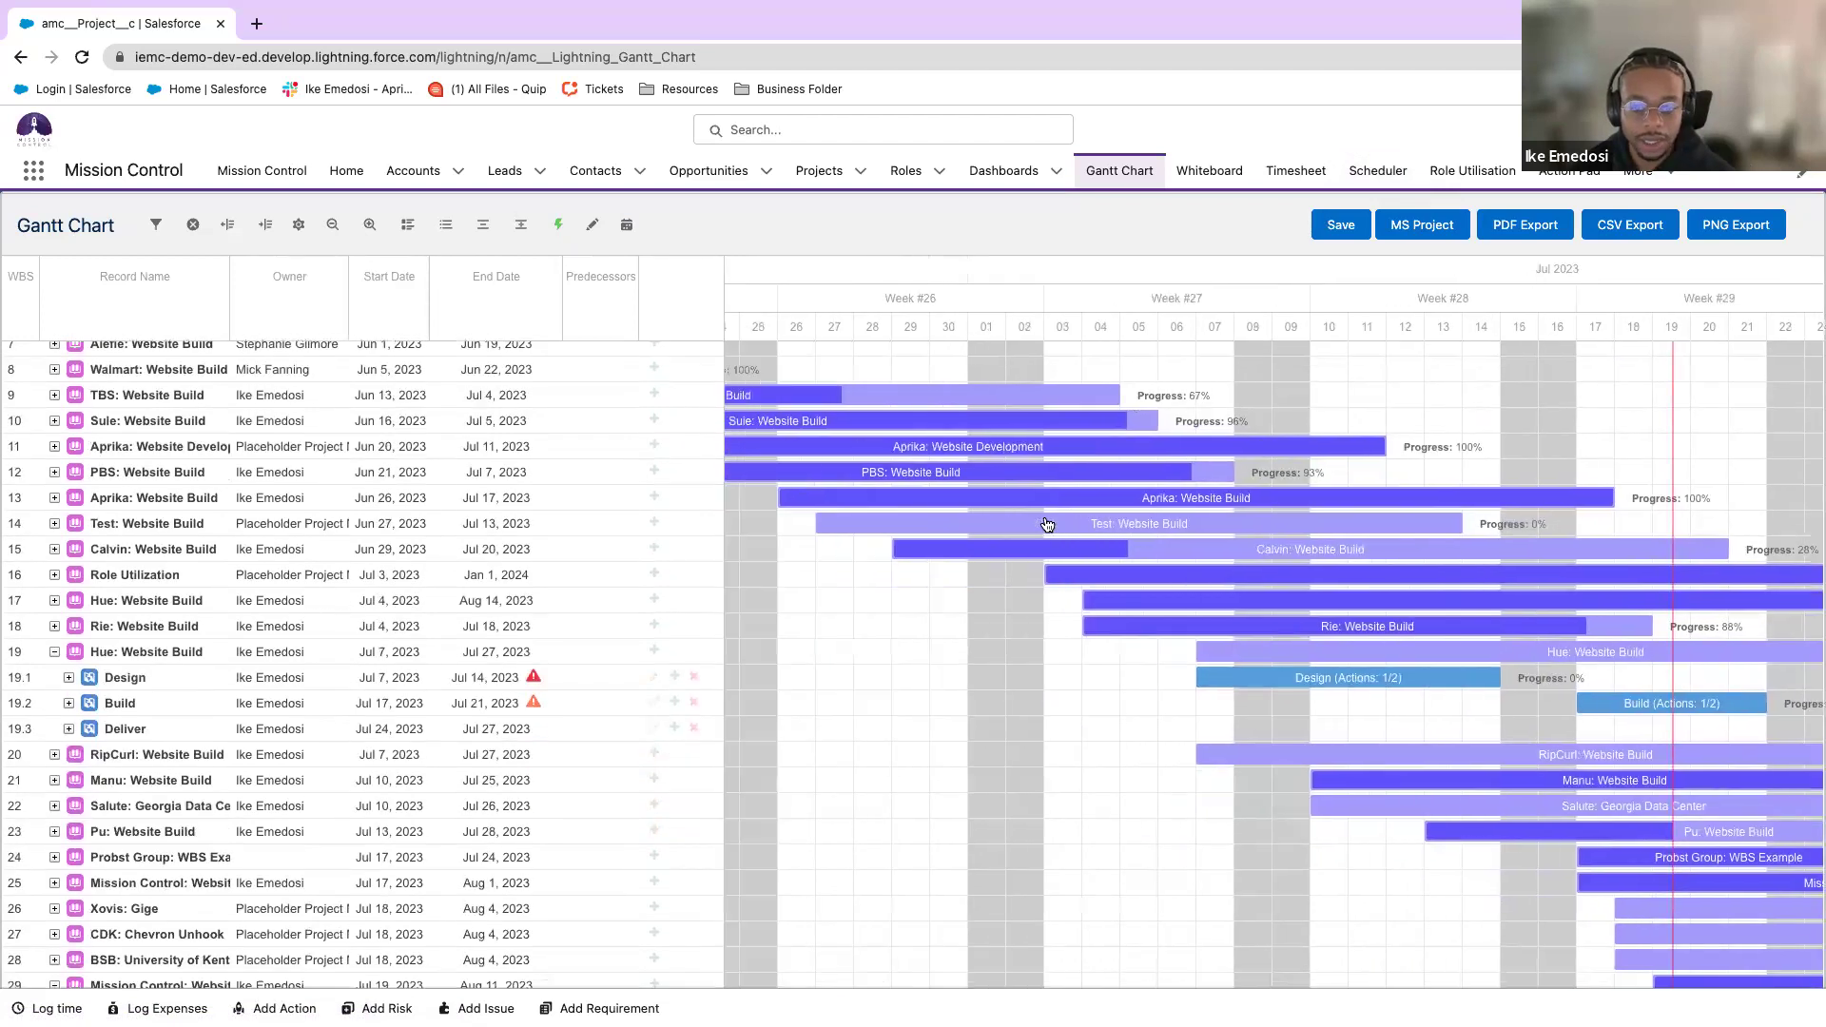
pyautogui.hscroll(8, 1046, 524)
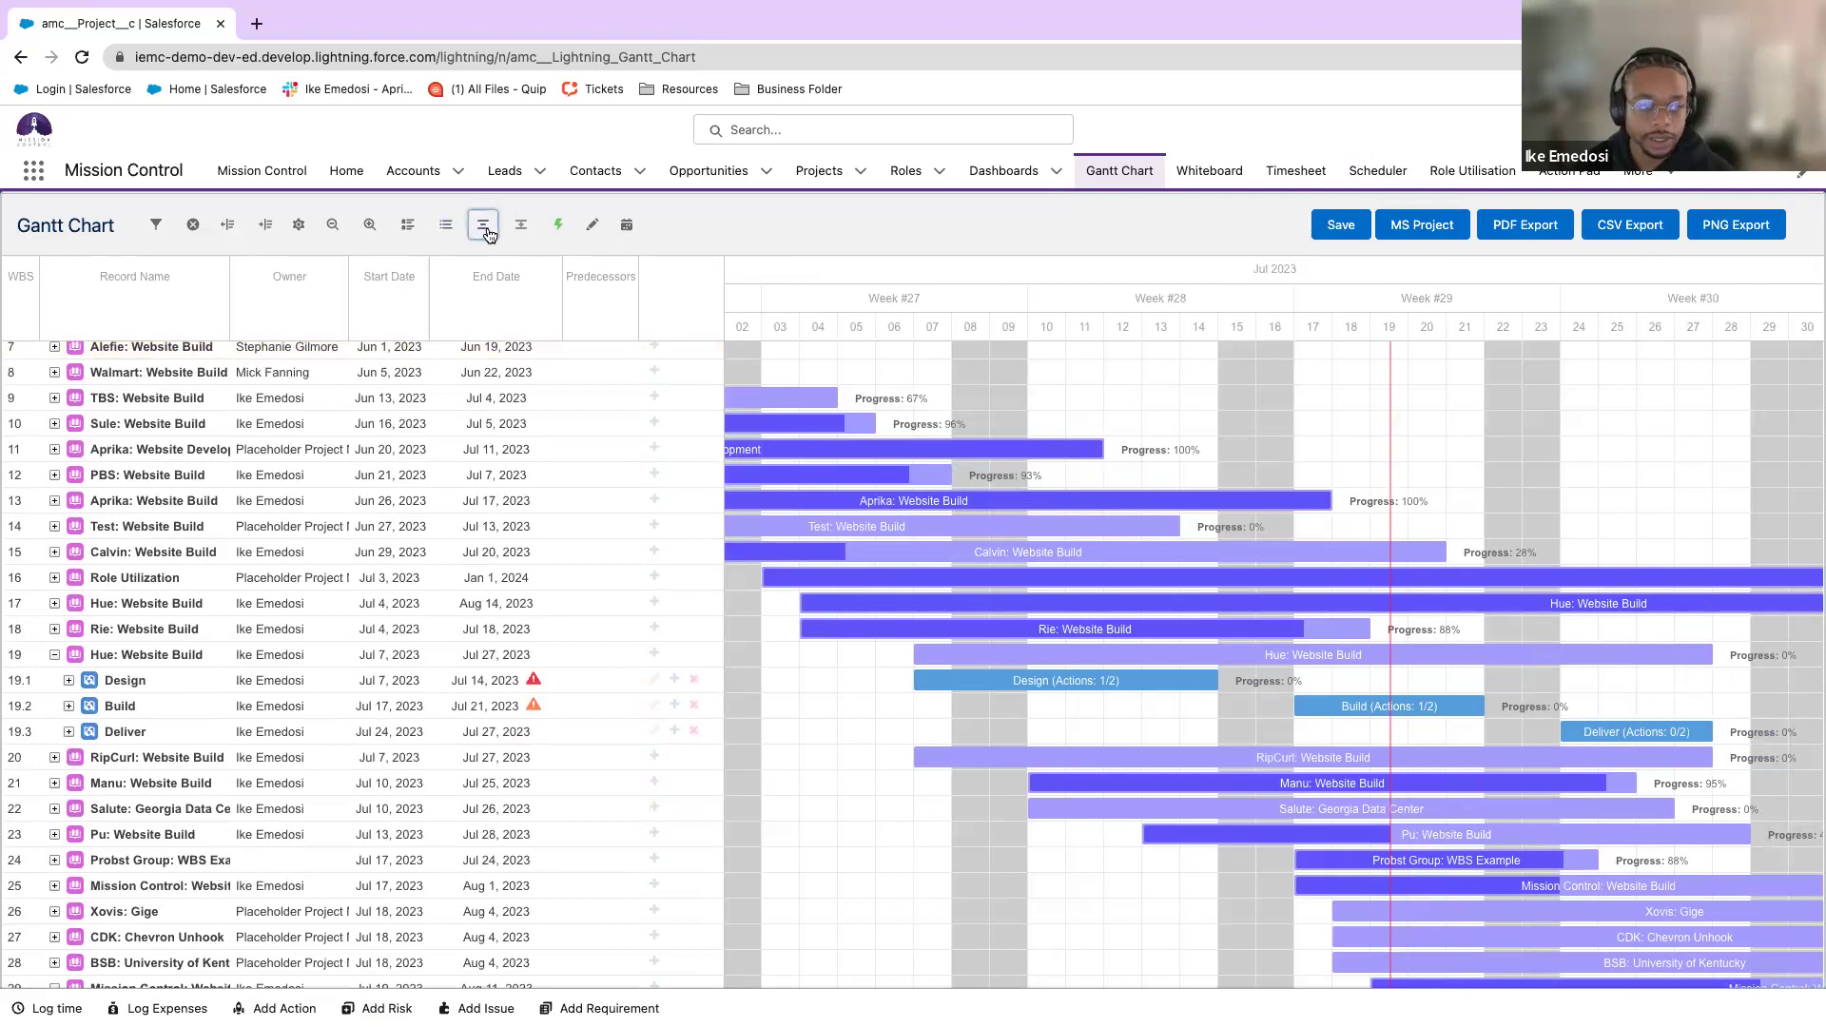
# Expand the loaded projects to show their milestones and actions, and collapse everything back to project level.
pyautogui.click(485, 228)
pyautogui.click(515, 234)
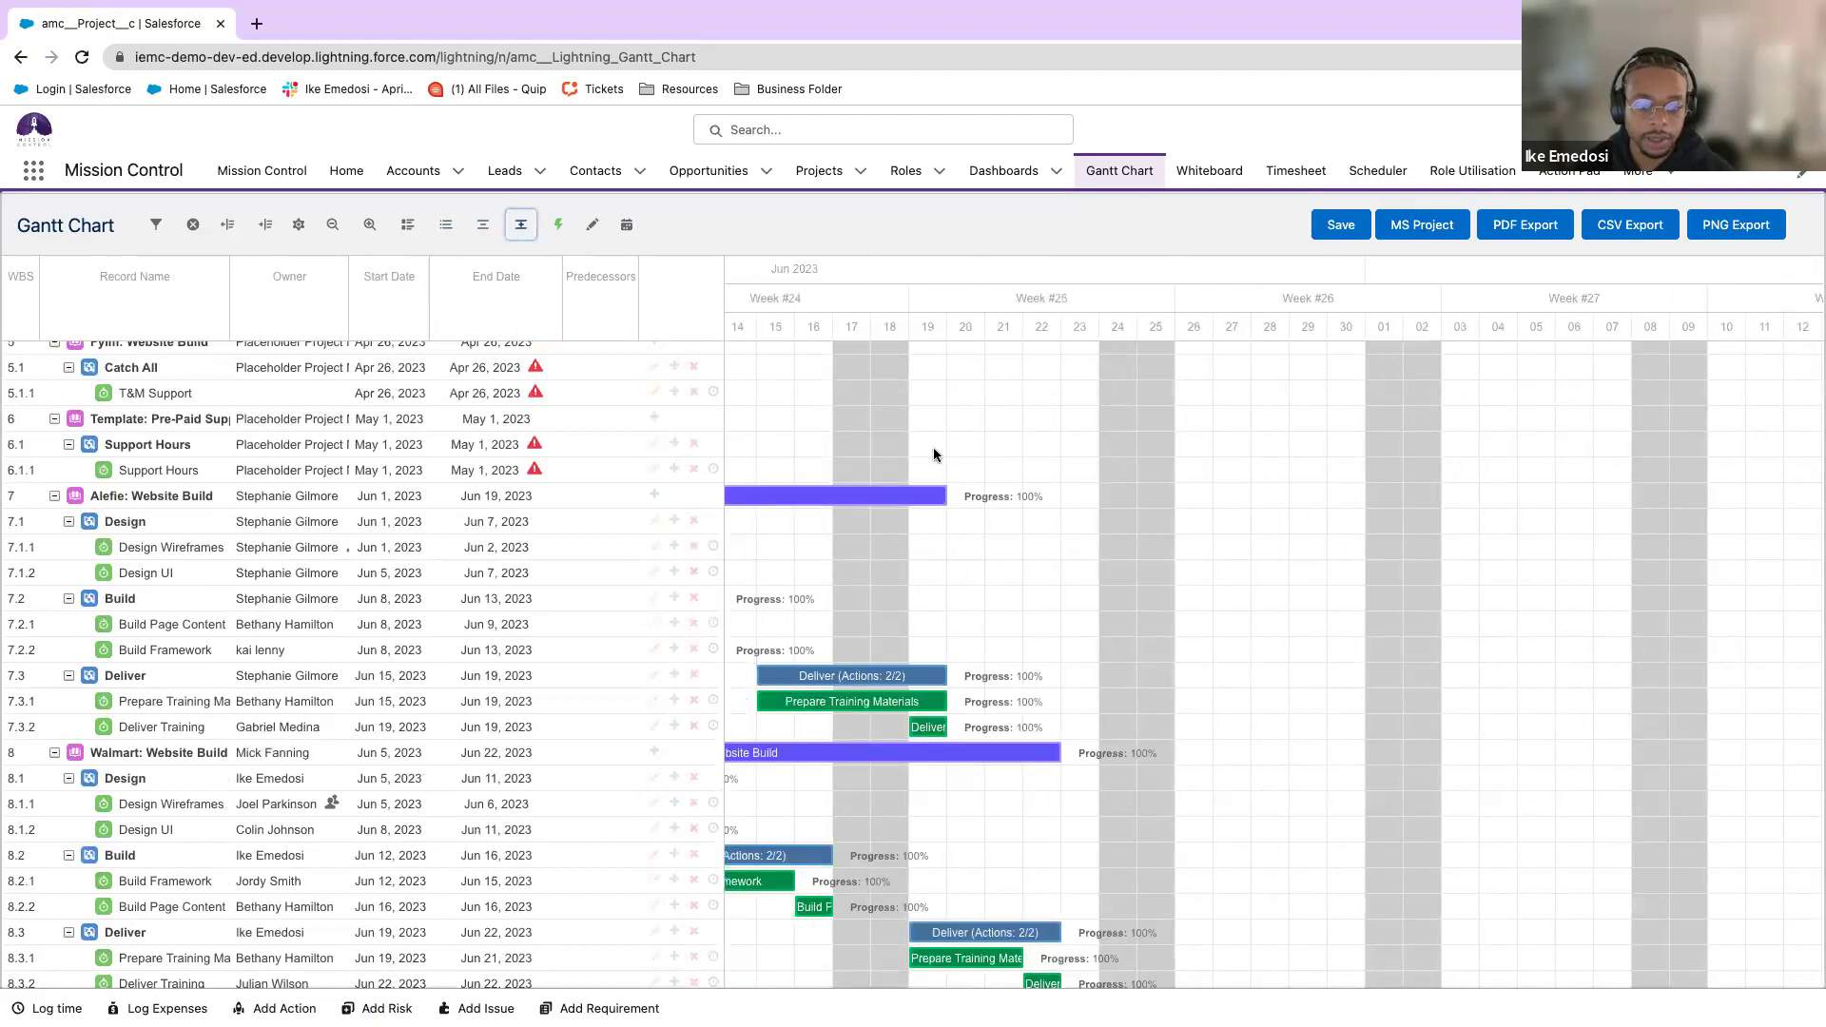
pyautogui.click(483, 224)
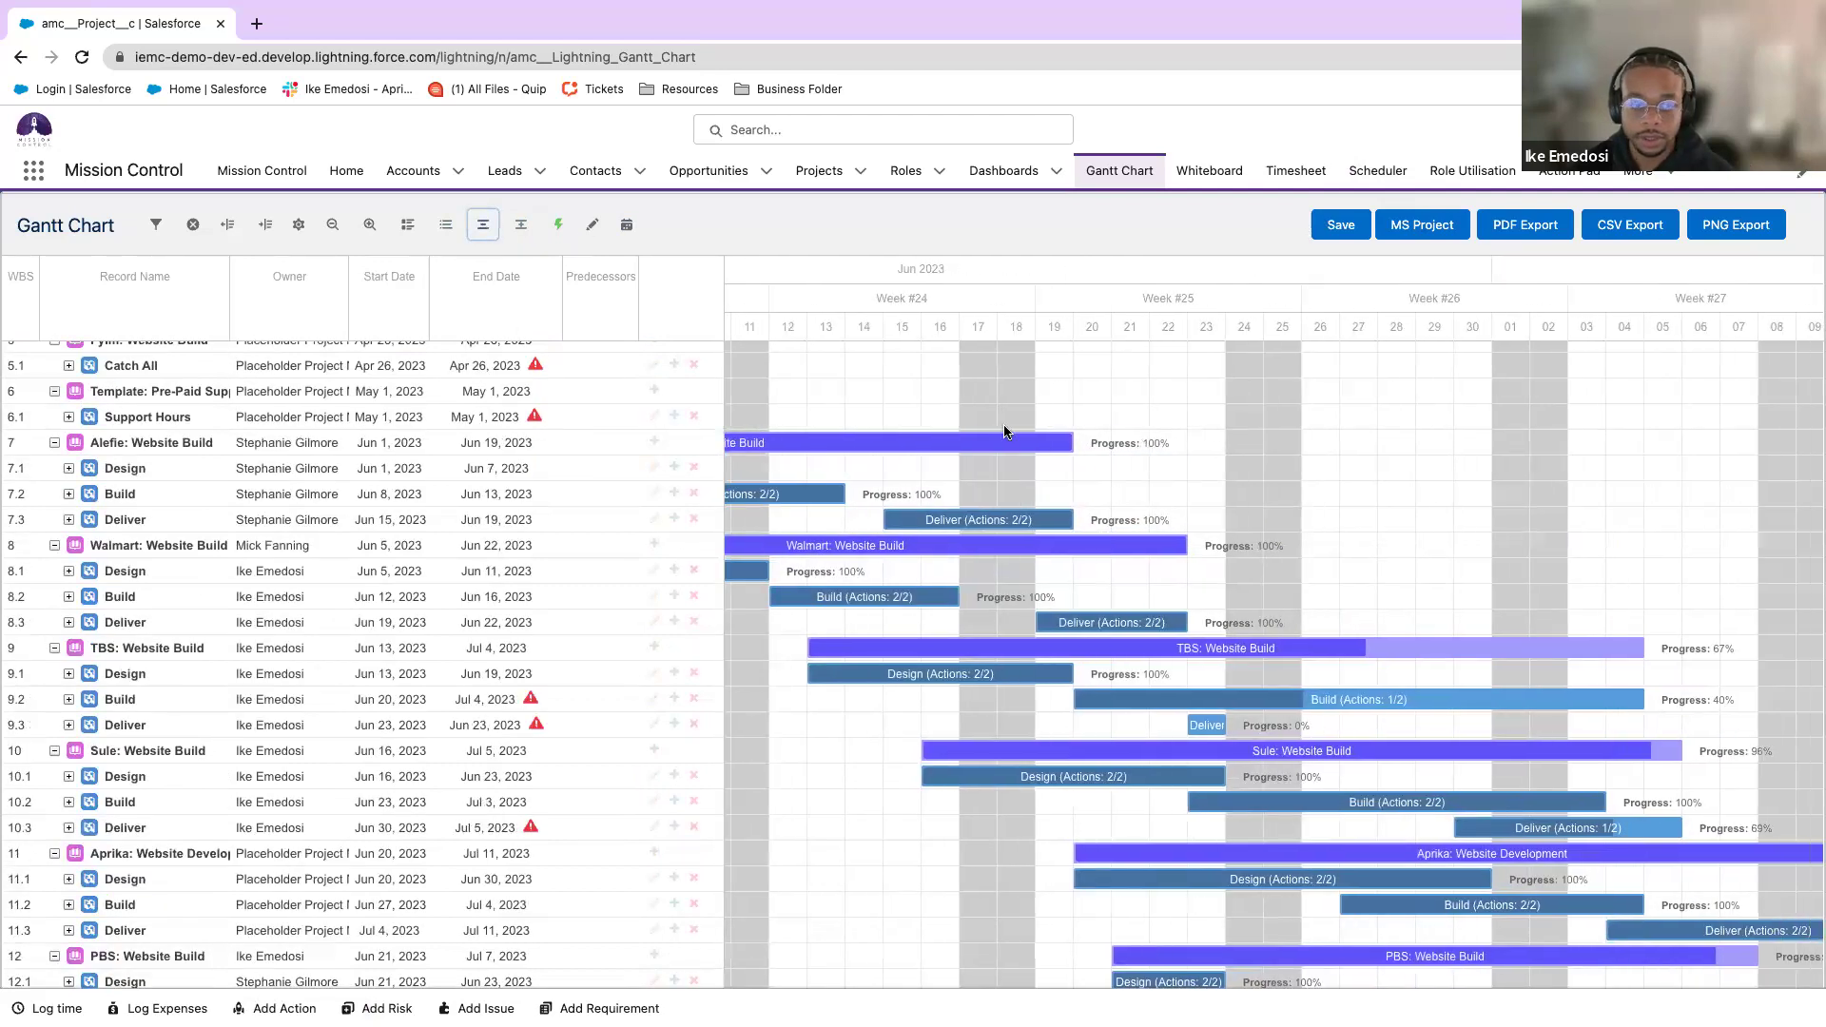
pyautogui.click(483, 224)
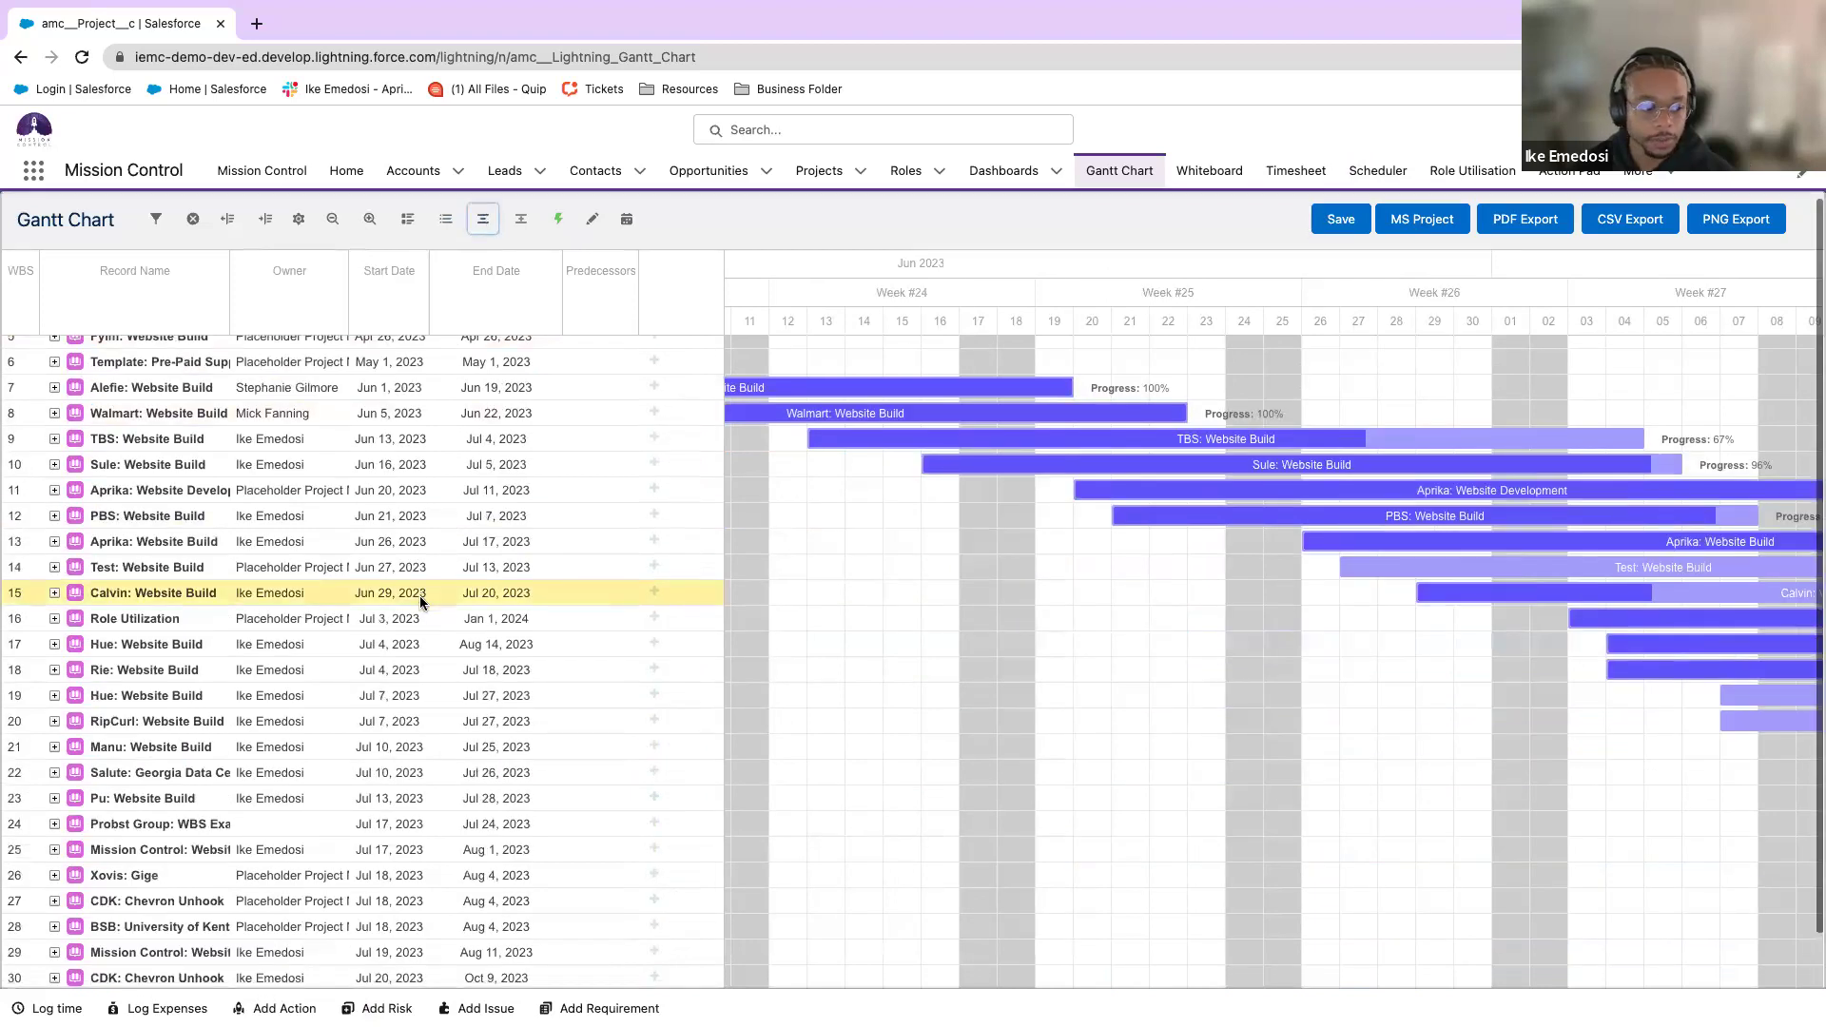
pyautogui.scroll(-1, 420, 597)
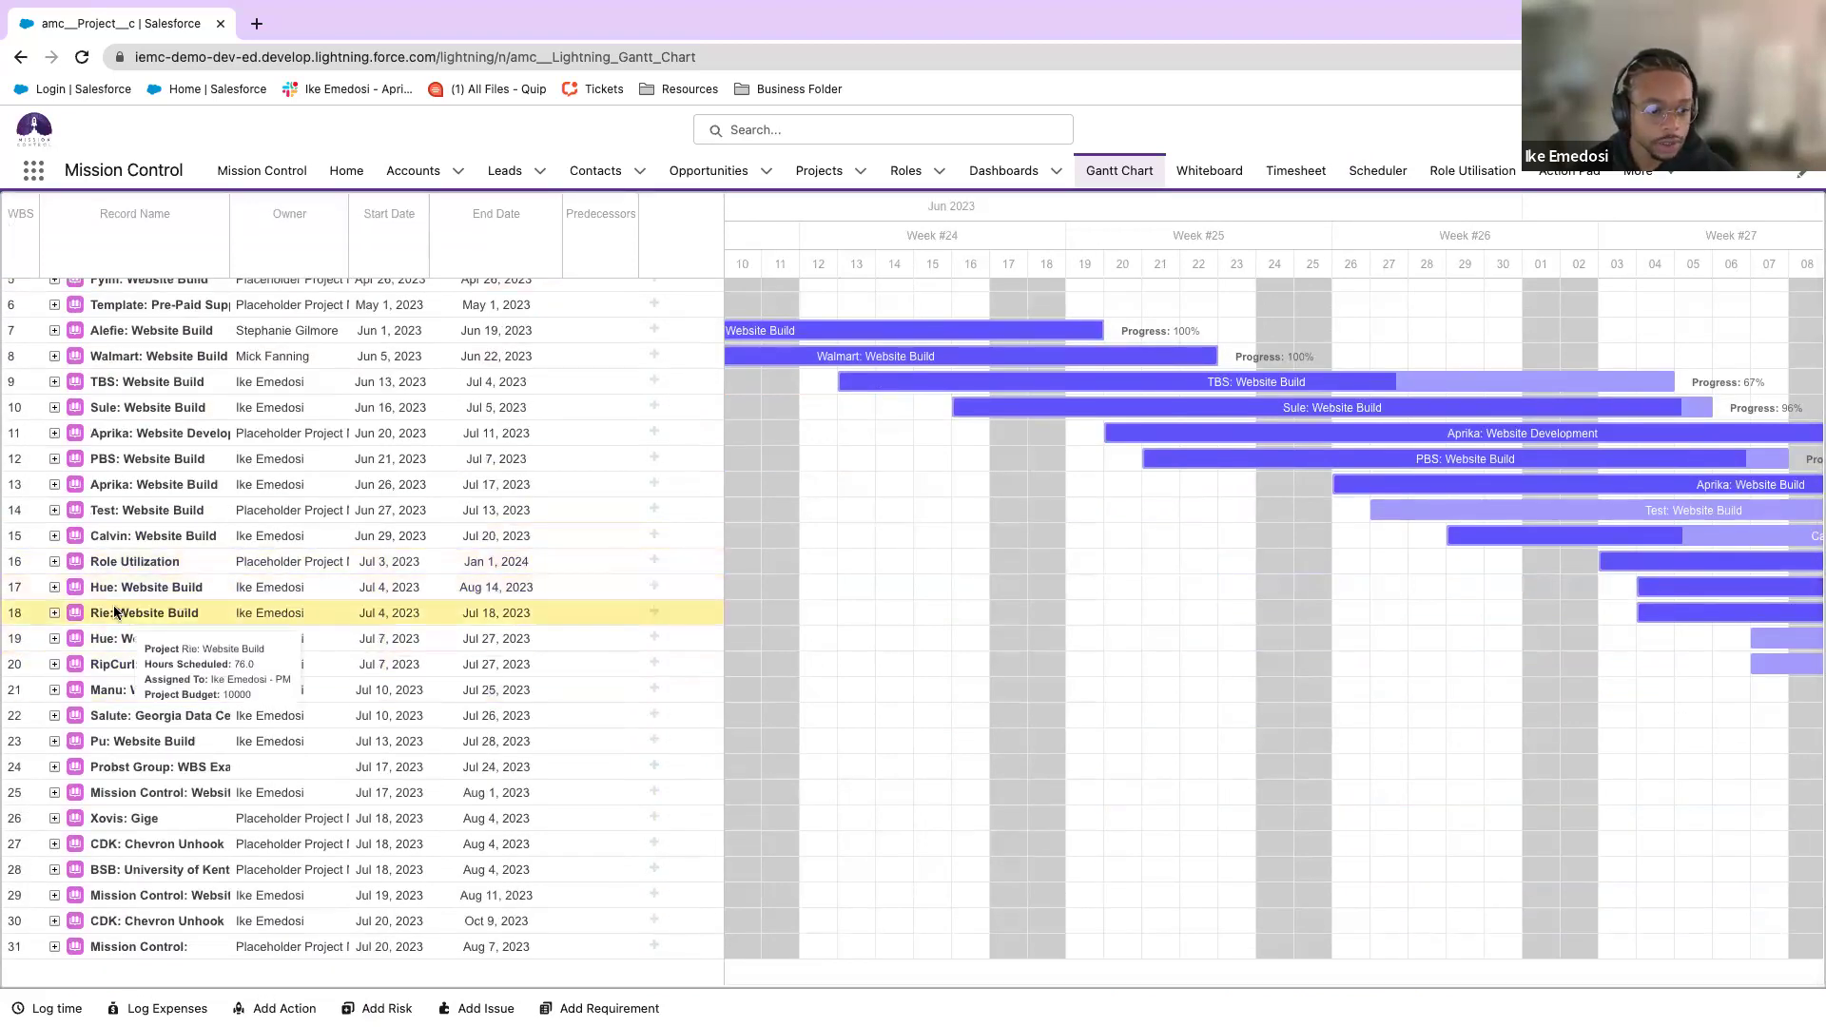
# Expand the Hue: Website Build project (WBS 17) with its Deliver milestone, and Rie: Website Build with its Design milestone, to view their actions.
pyautogui.click(54, 587)
pyautogui.click(69, 664)
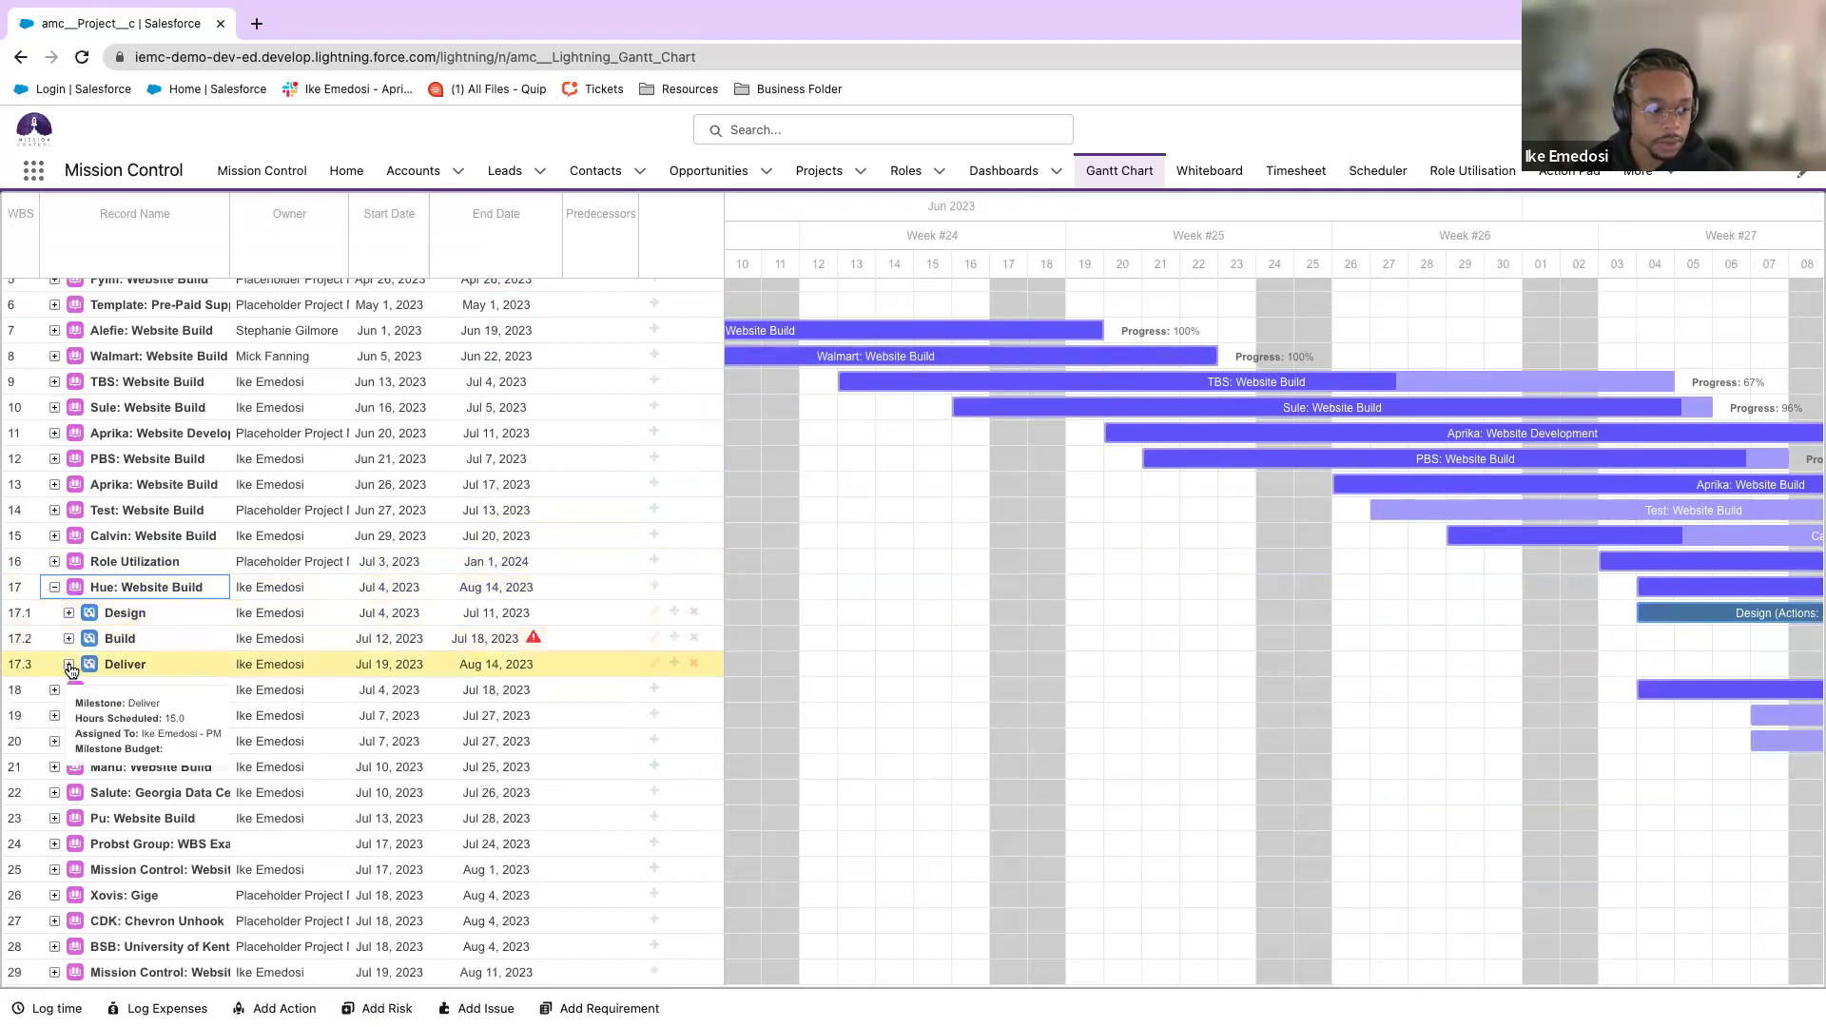
pyautogui.click(54, 766)
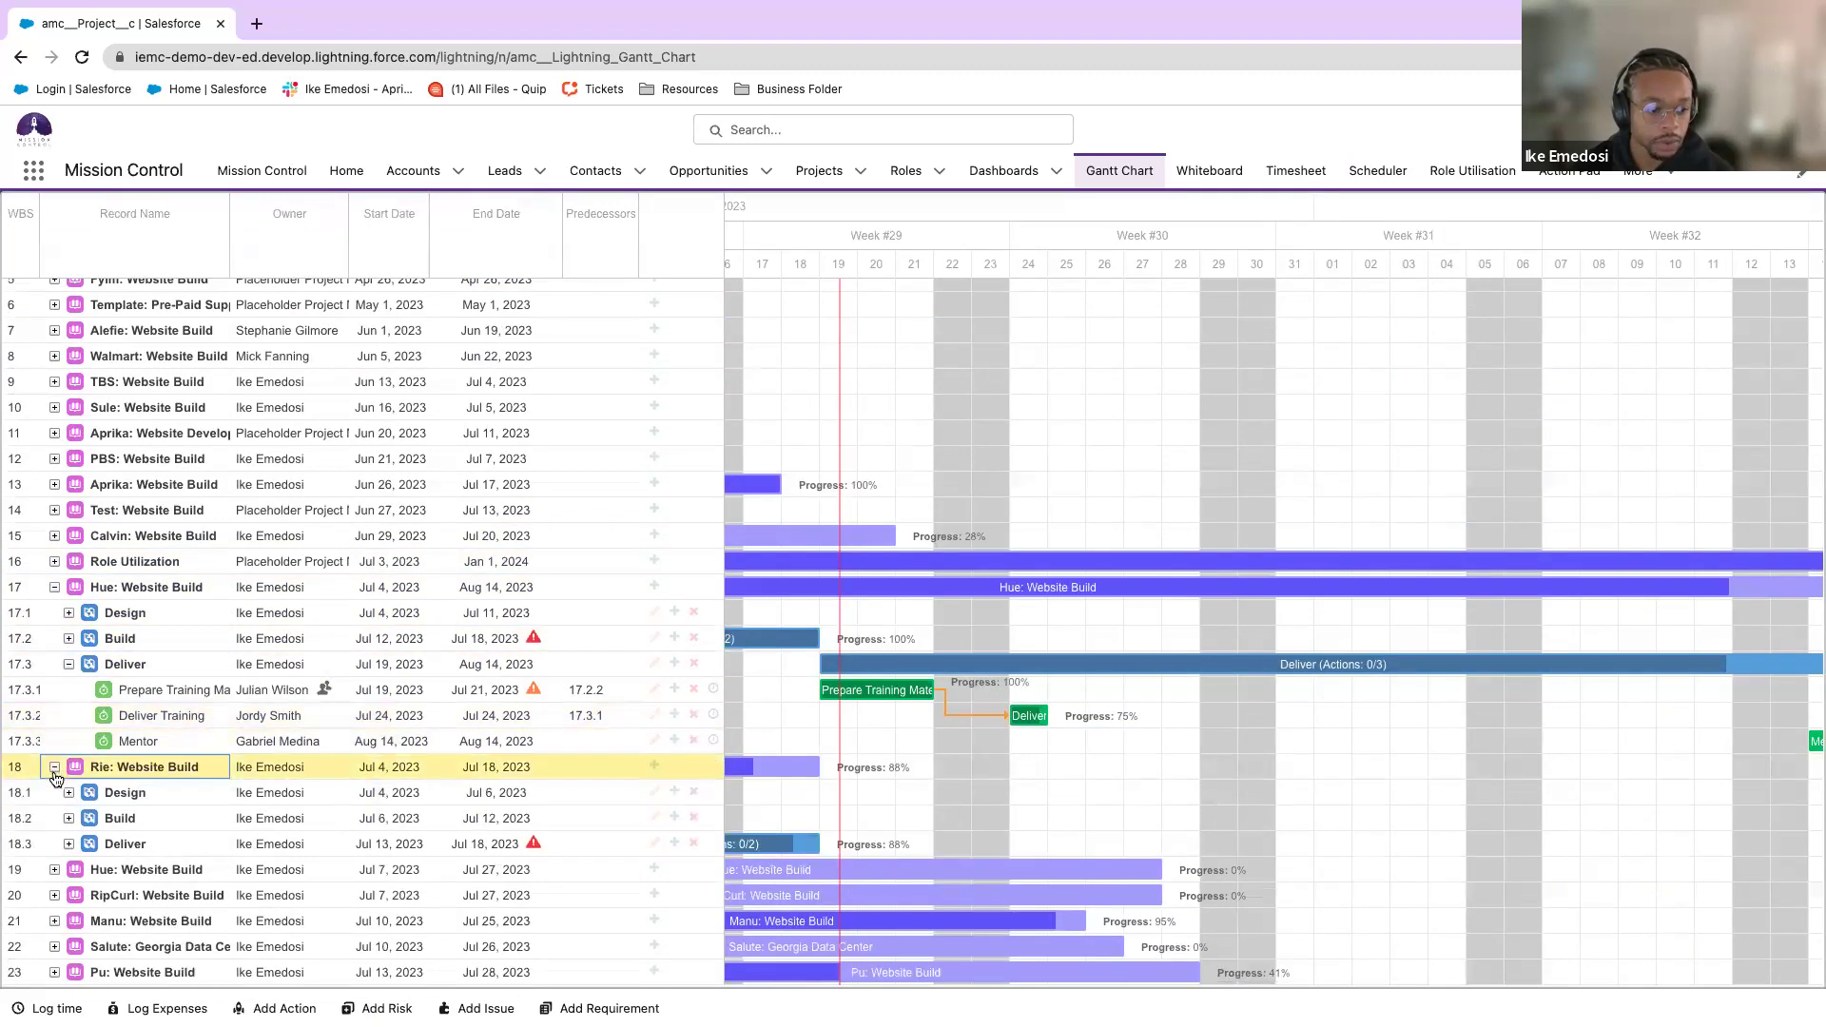
pyautogui.click(69, 793)
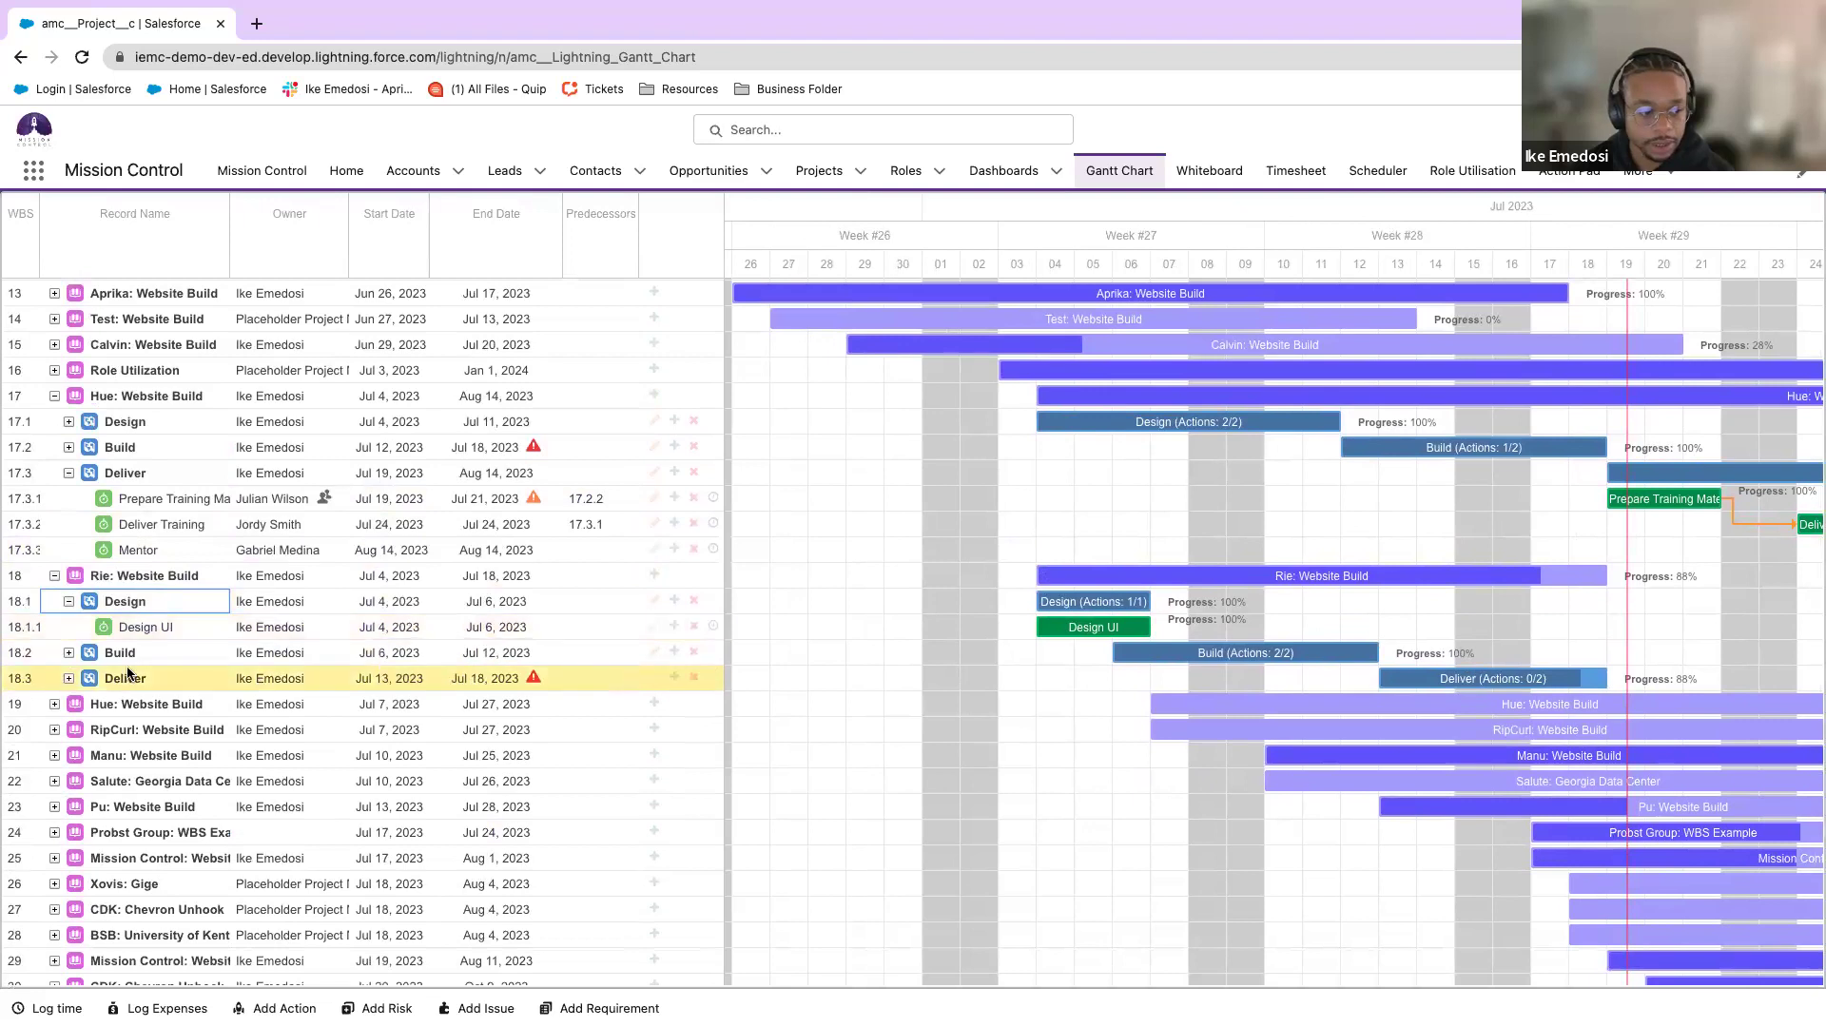
# Link Deliver Training in Hue: Website Build (WBS 19) as predecessor of Design Wireframes in RipCurl: Website Build, and check the rescheduled bars.
pyautogui.click(57, 704)
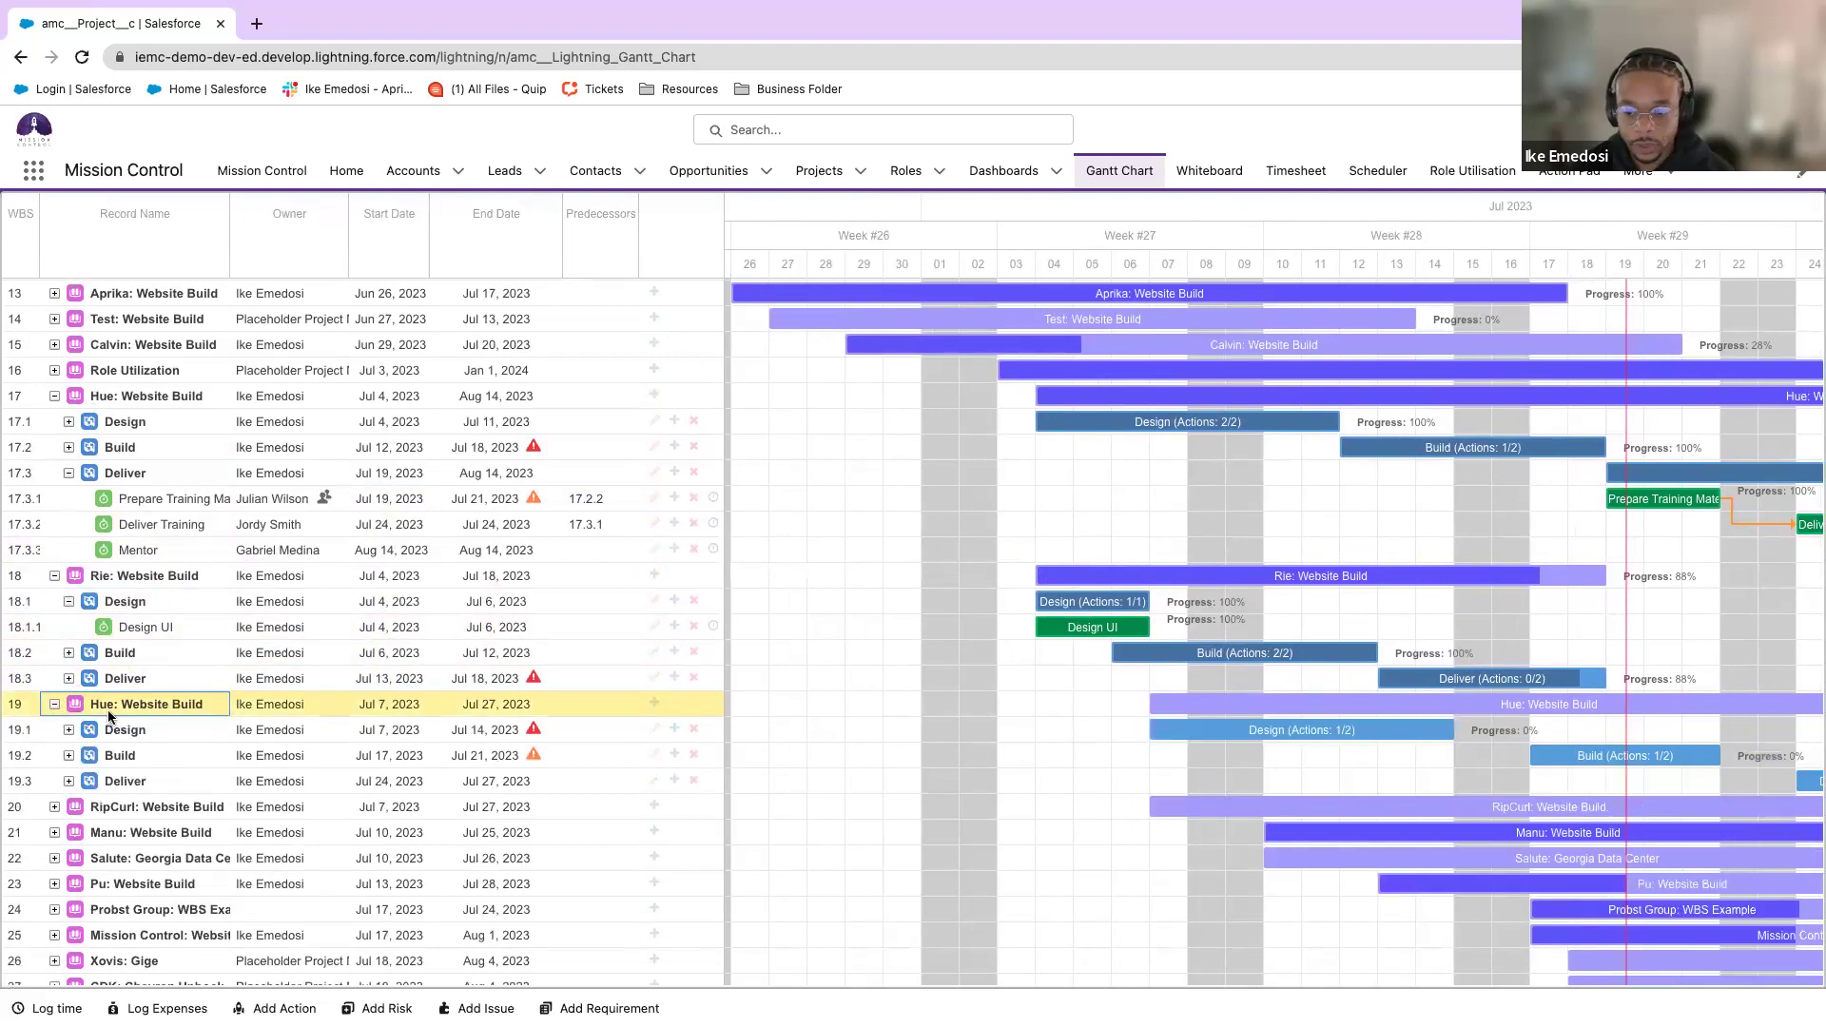
pyautogui.click(68, 781)
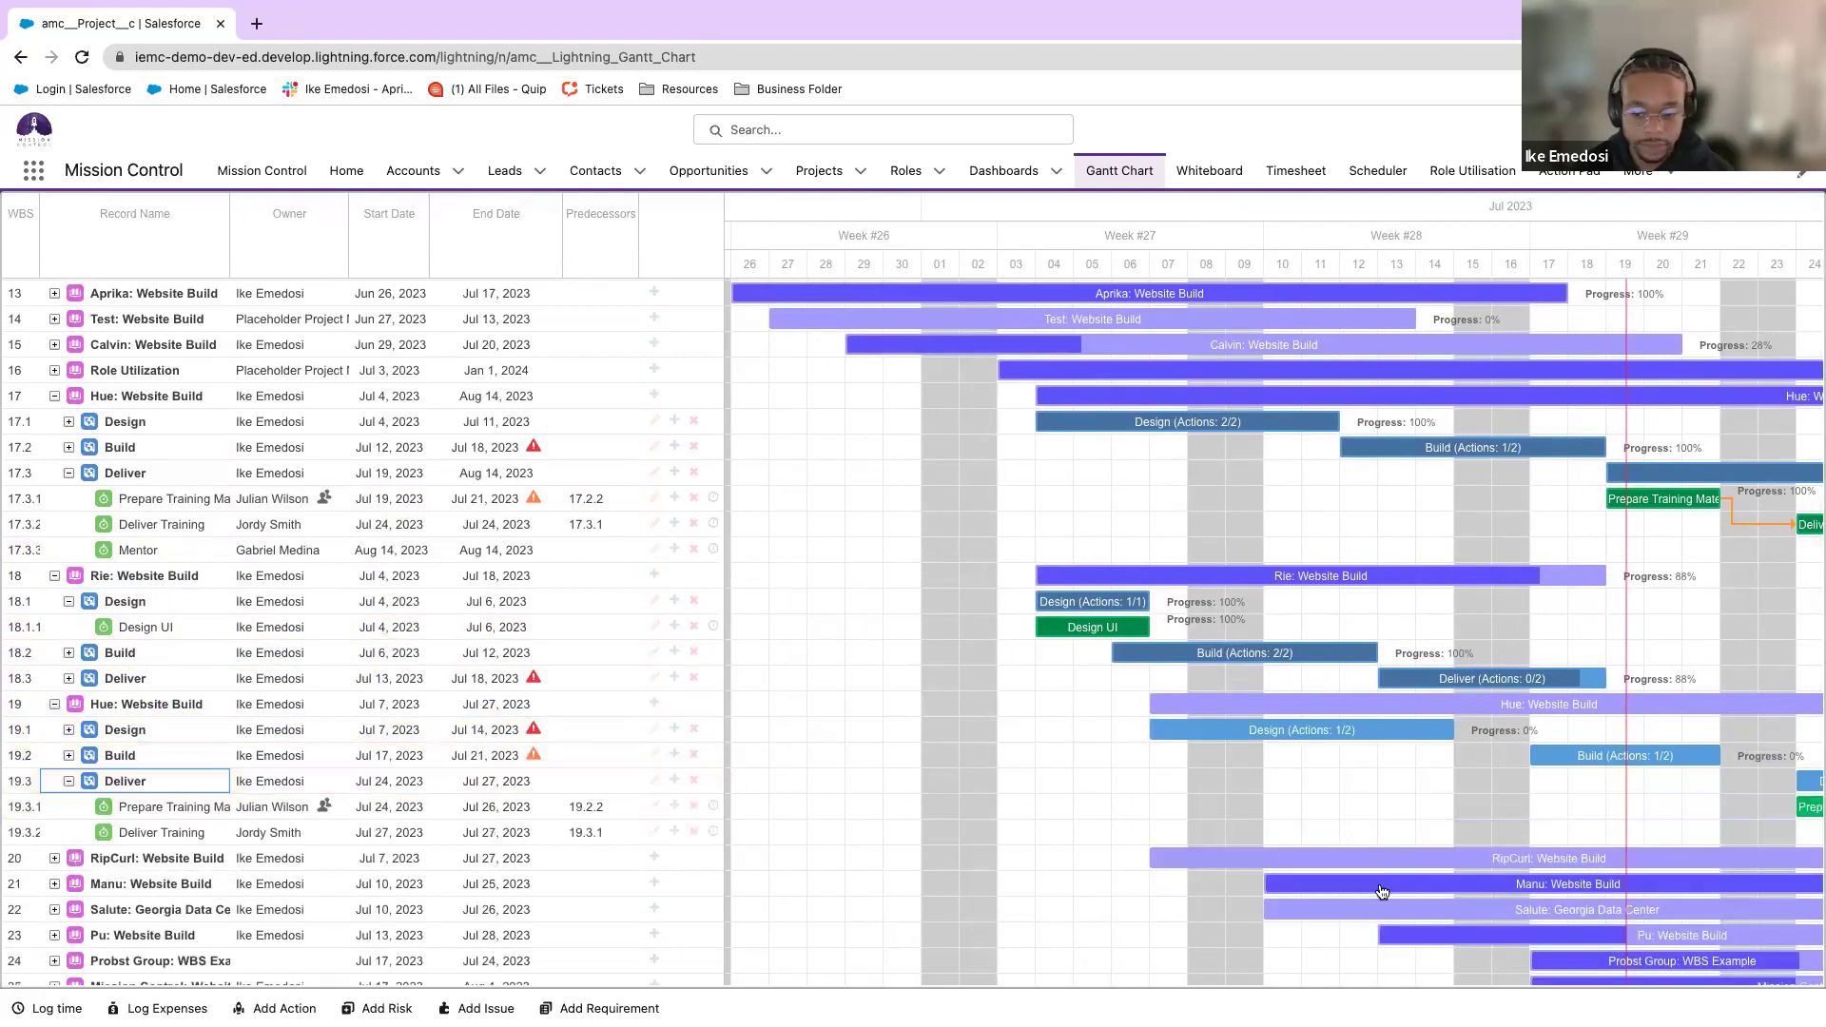
pyautogui.scroll(-2, 1379, 889)
pyautogui.hscroll(5, 1382, 889)
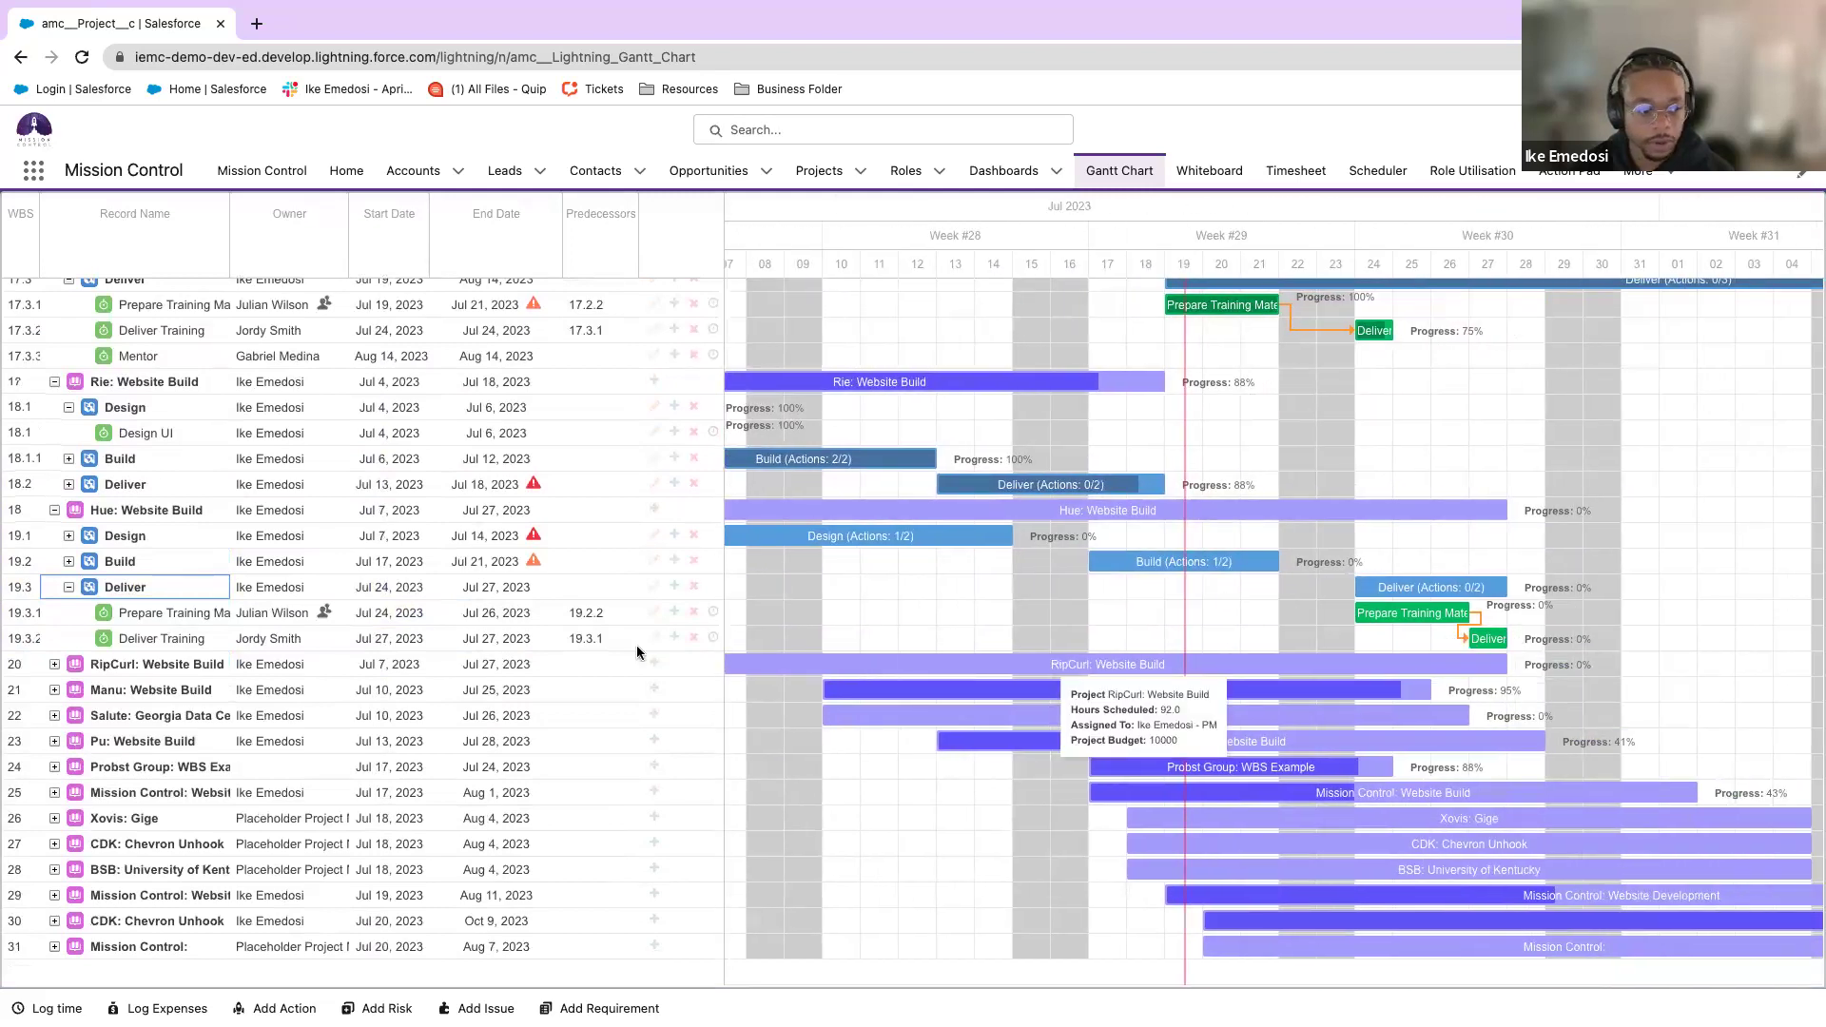
pyautogui.click(54, 664)
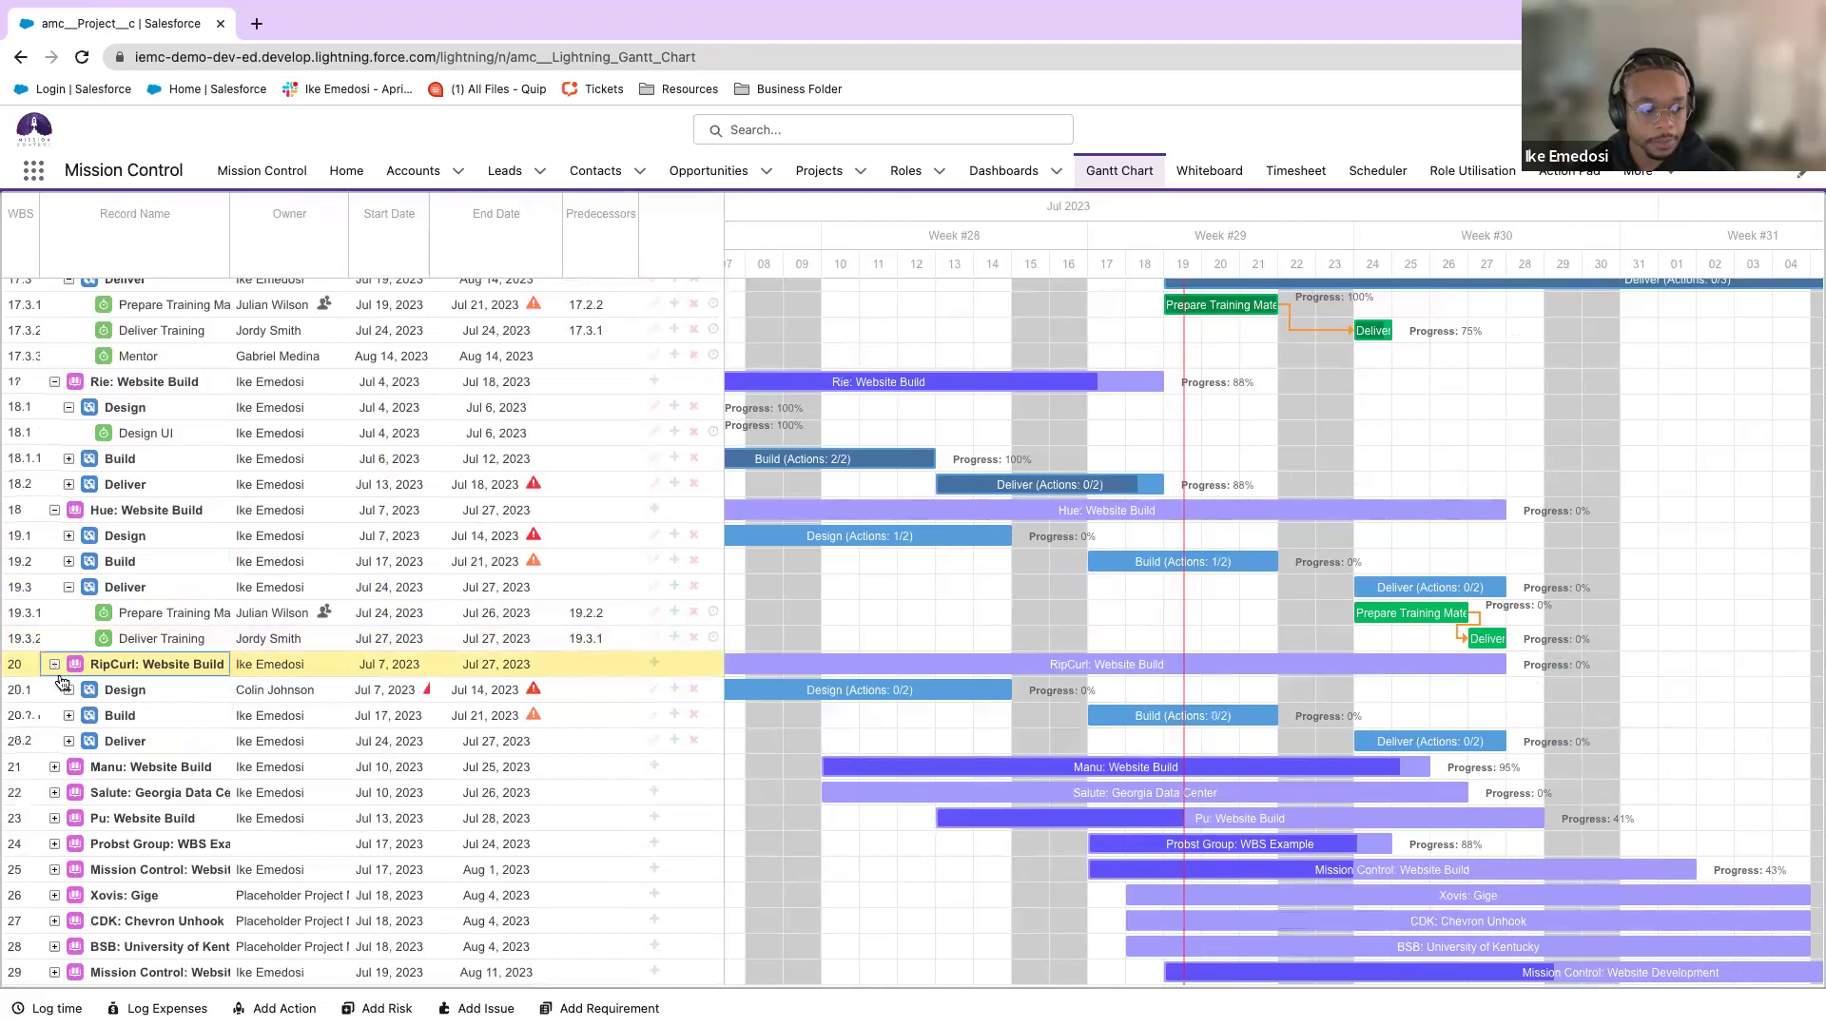
pyautogui.click(68, 689)
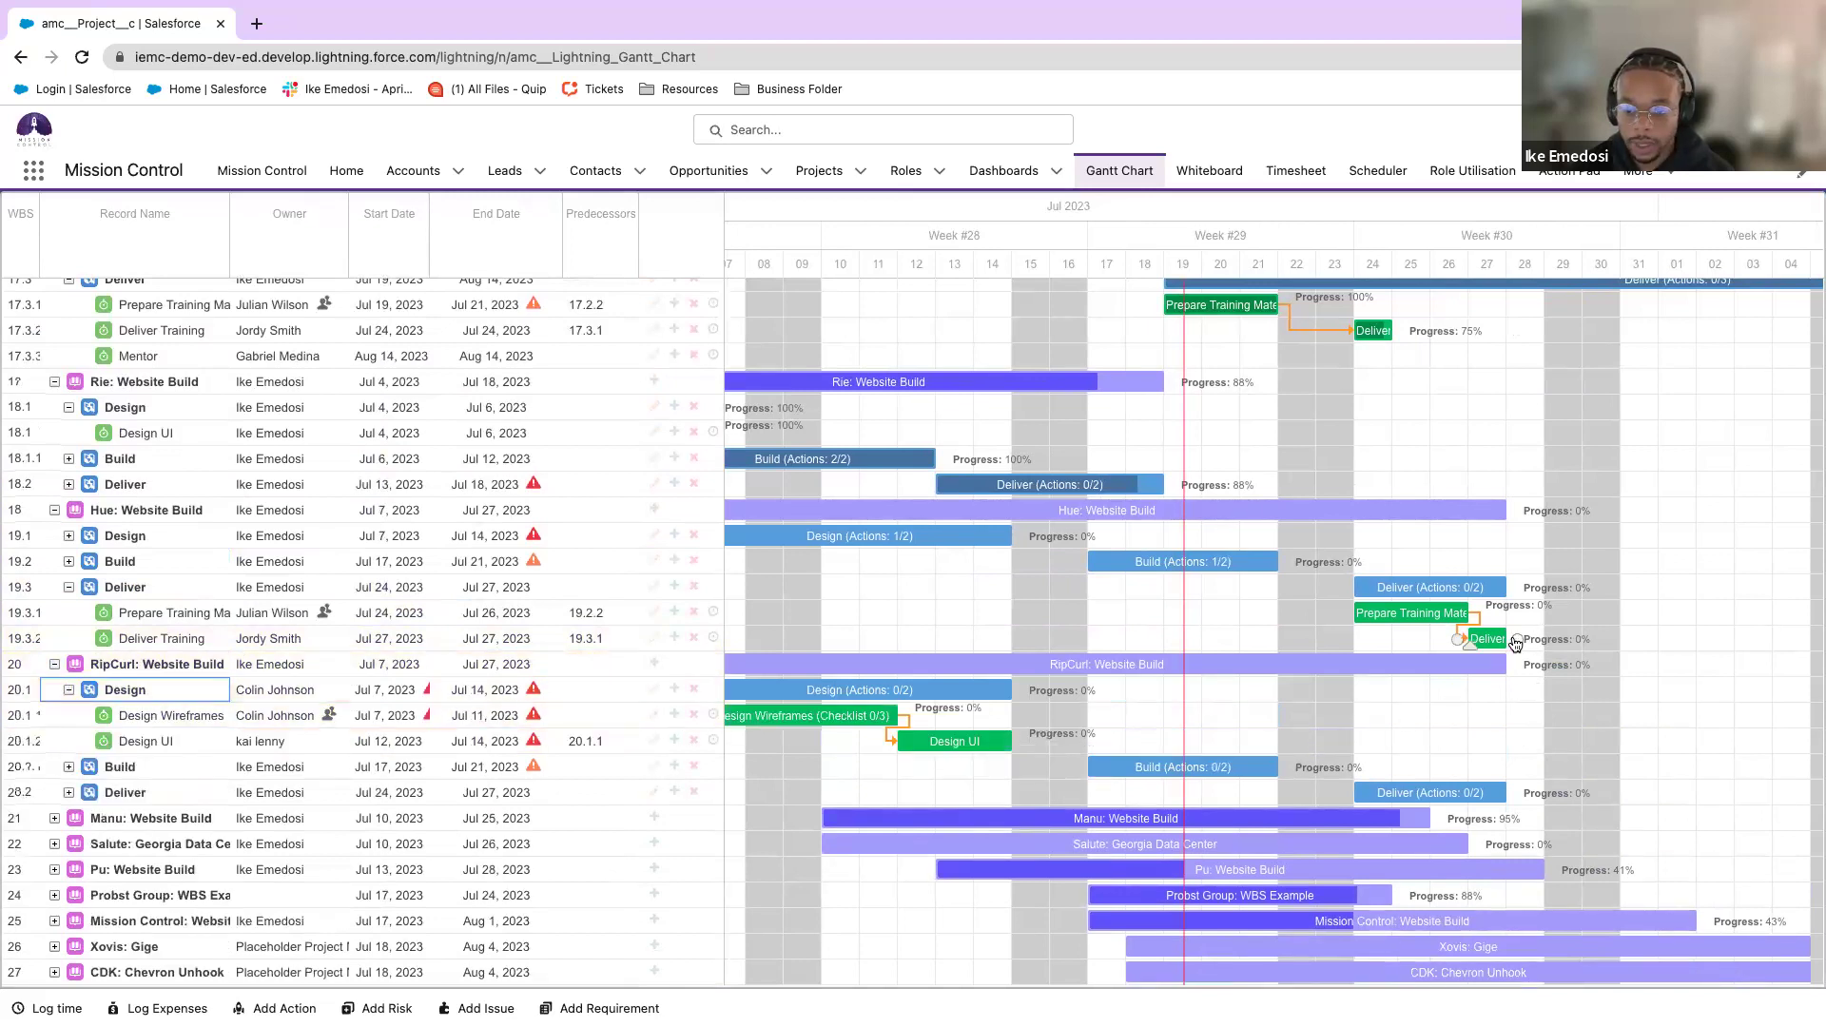
pyautogui.moveTo(1513, 644); pyautogui.dragTo(1156, 718)
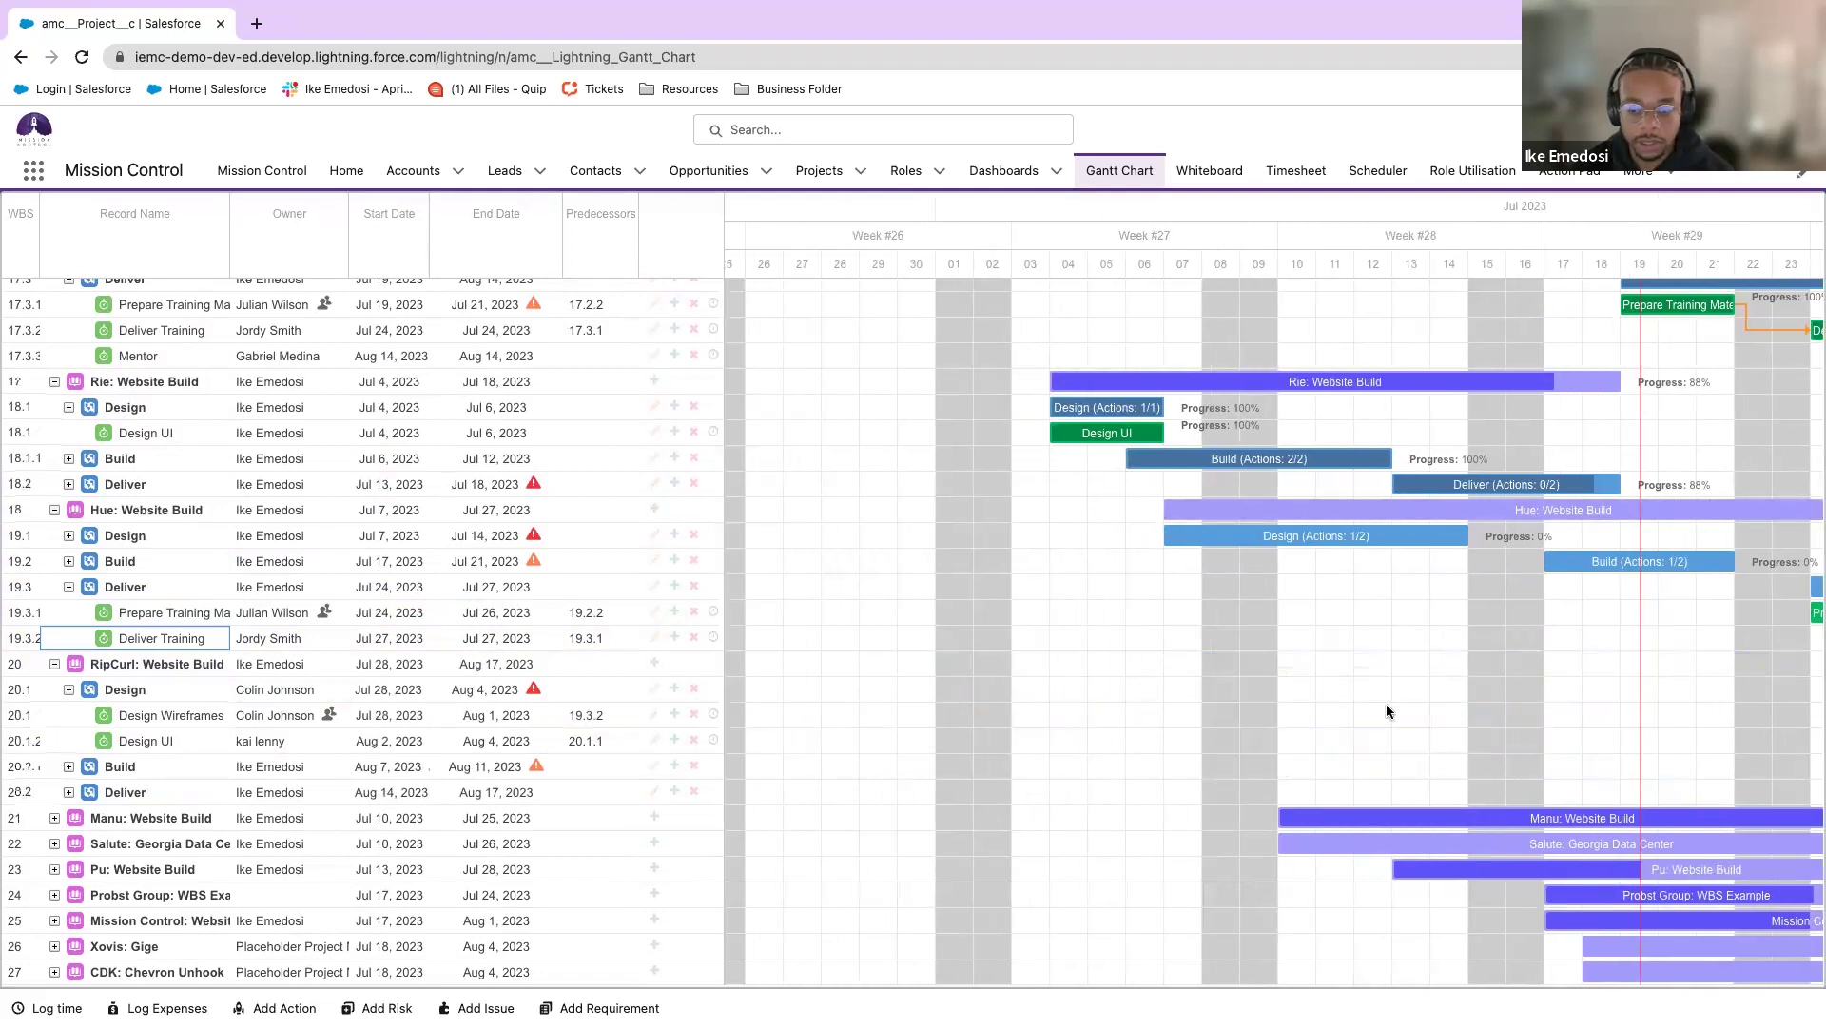
pyautogui.hscroll(10, 1386, 705)
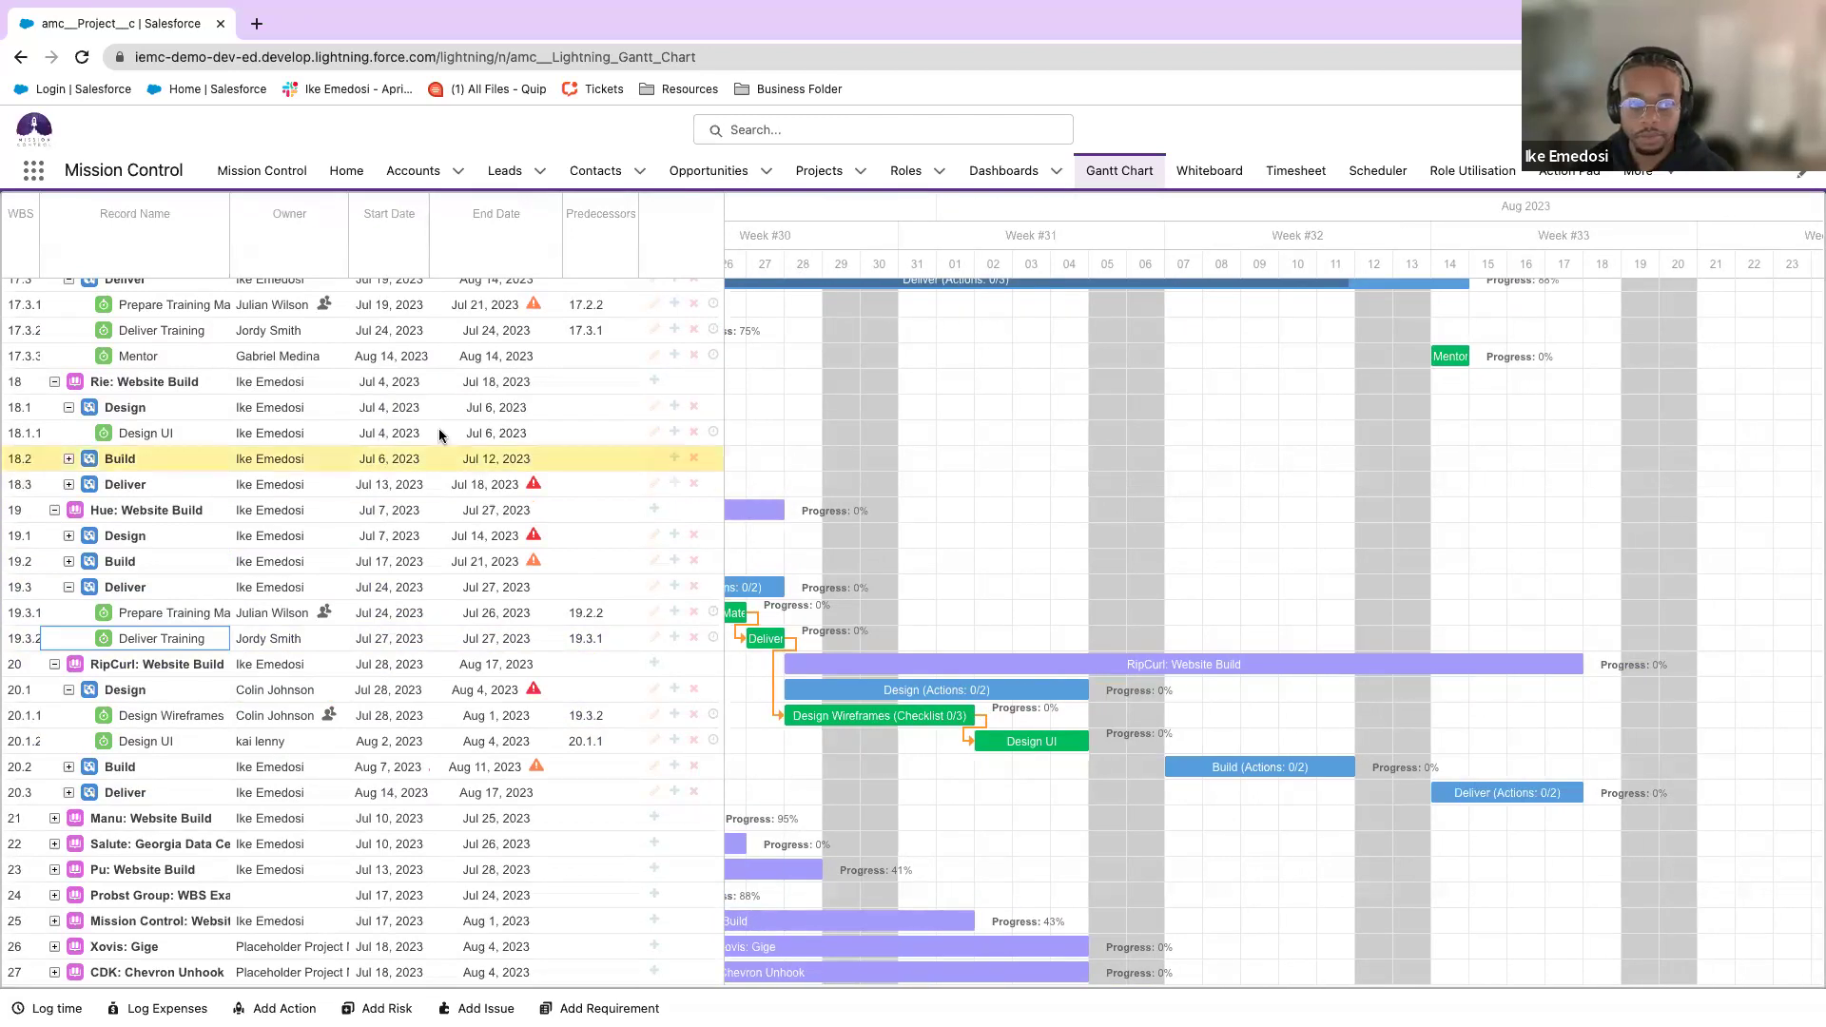
# Look at the Gantt Chart's project filter options and close them without loading other projects.
pyautogui.scroll(3, 526, 466)
pyautogui.scroll(5, 525, 466)
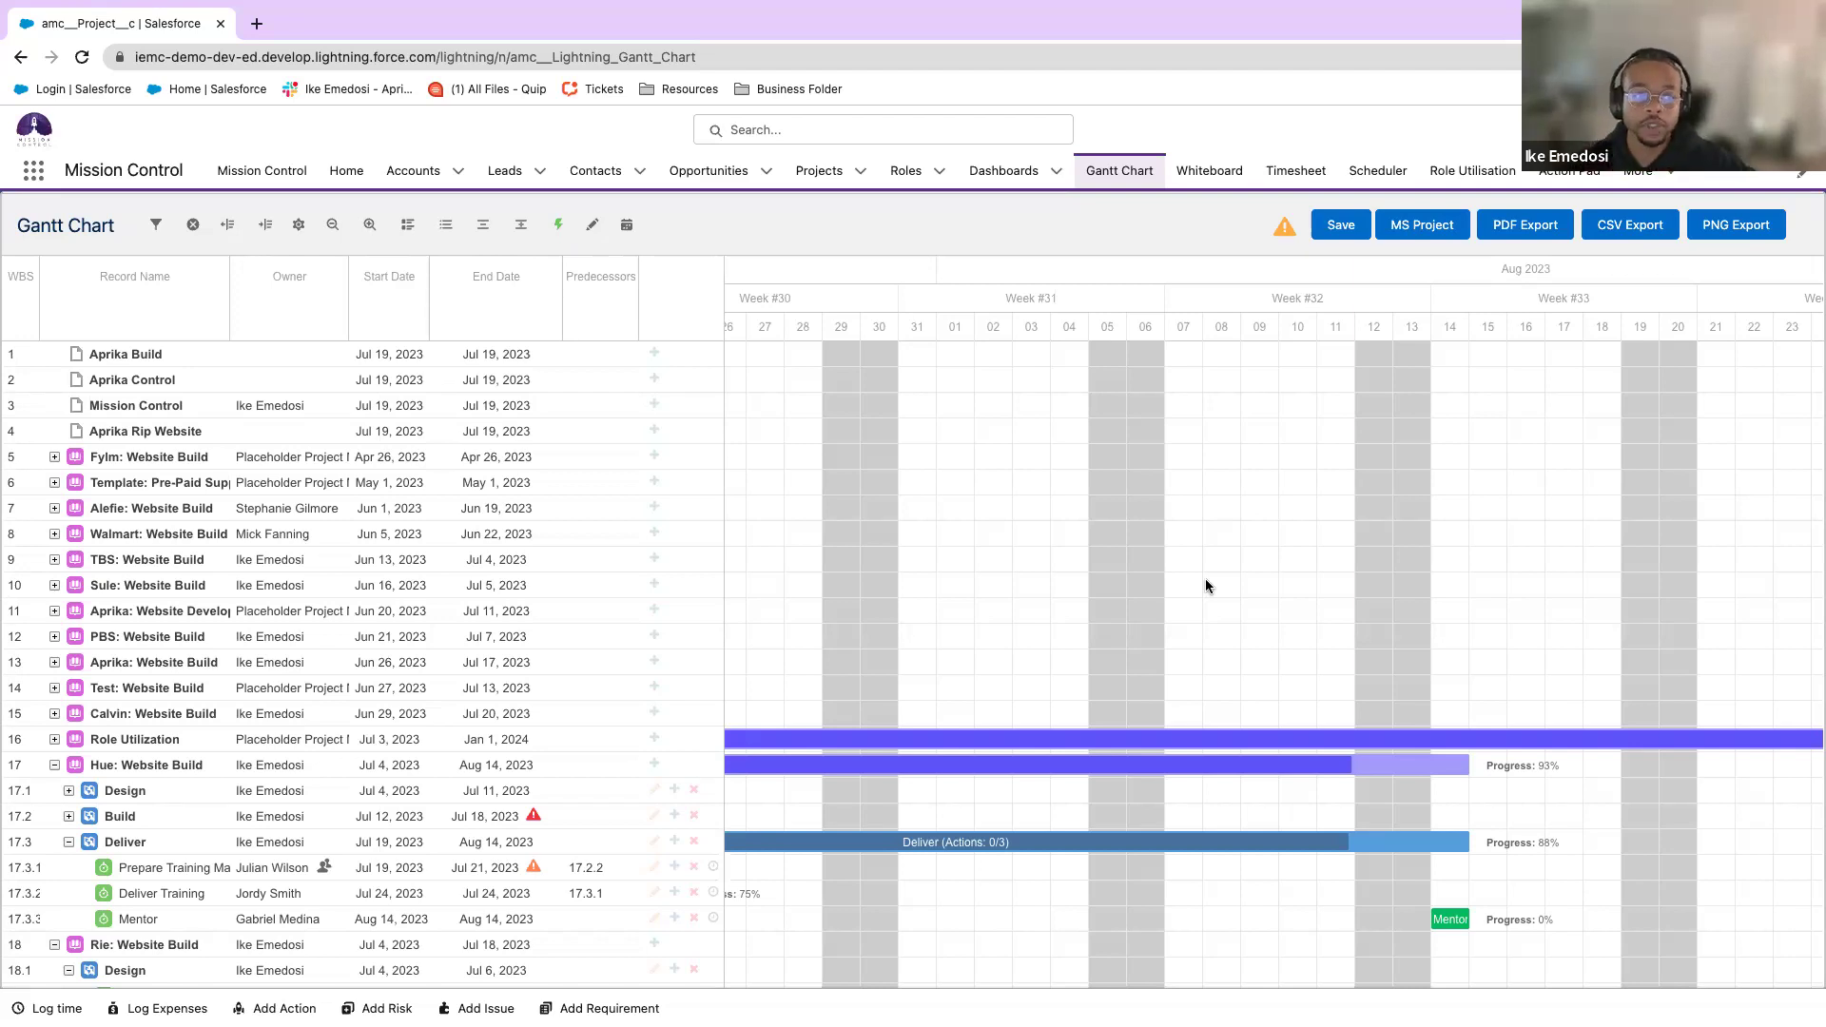
pyautogui.click(156, 225)
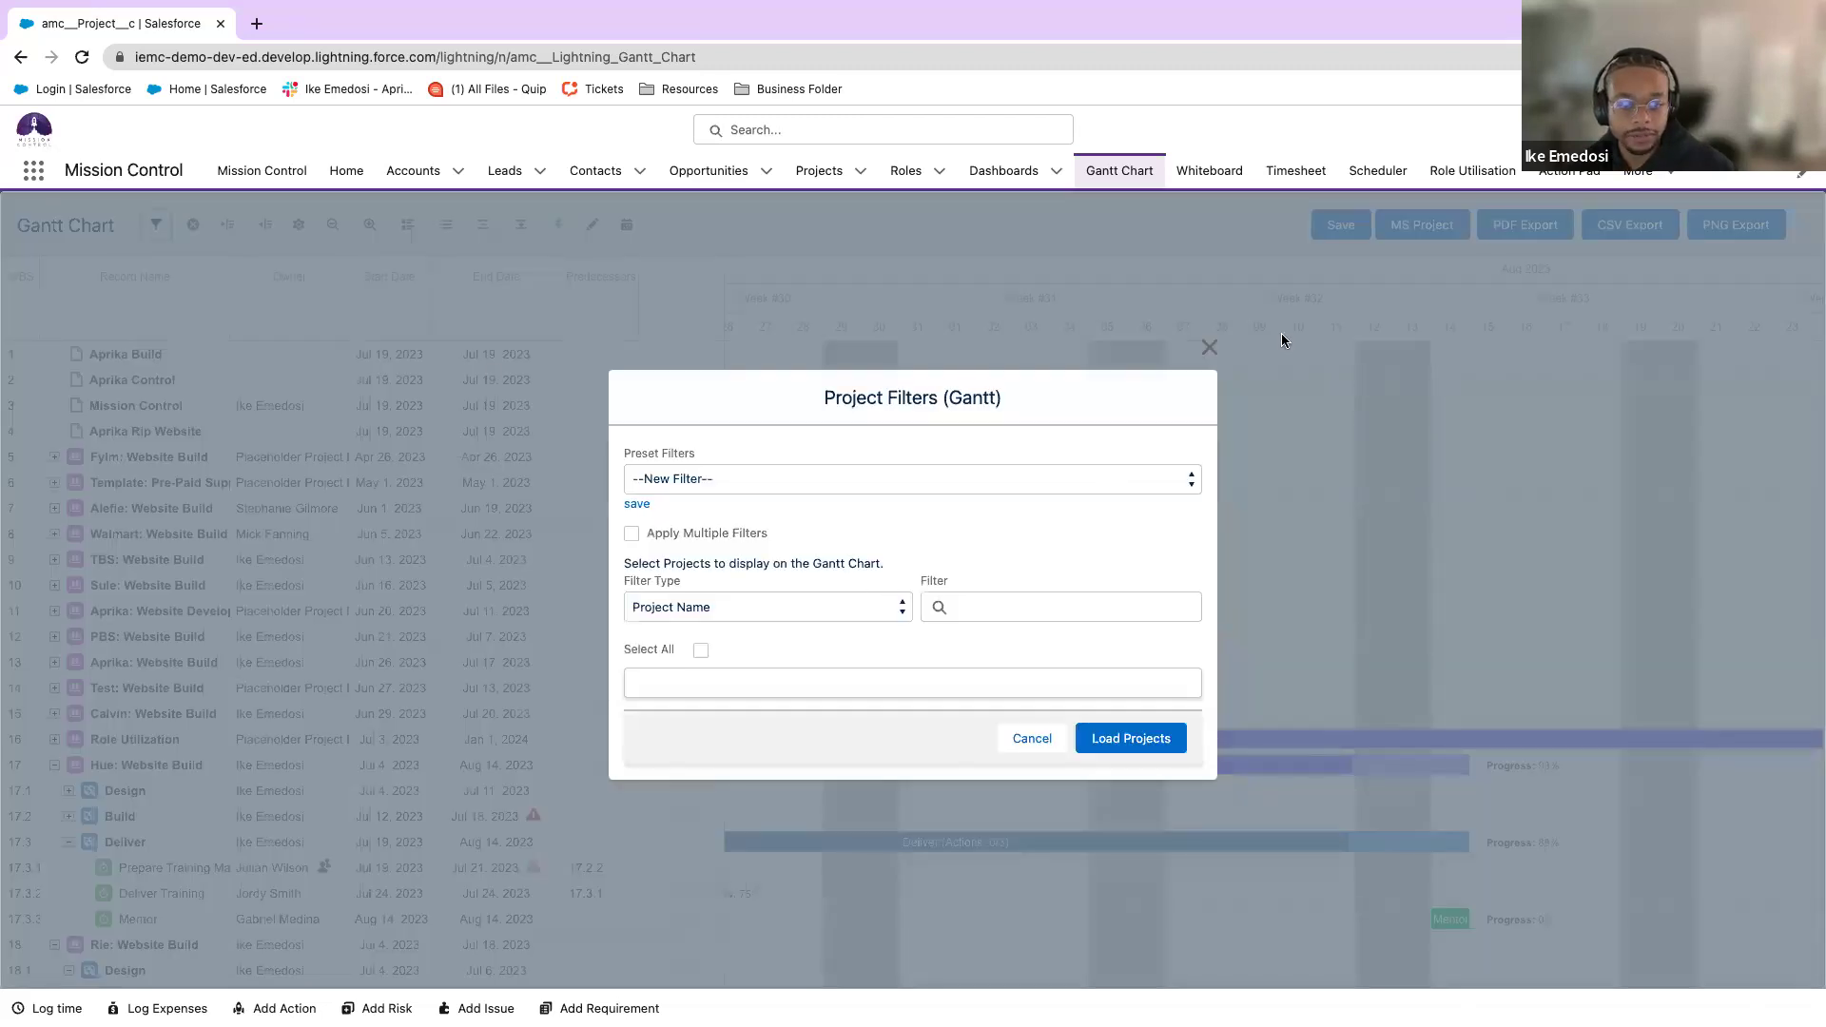
pyautogui.click(1208, 263)
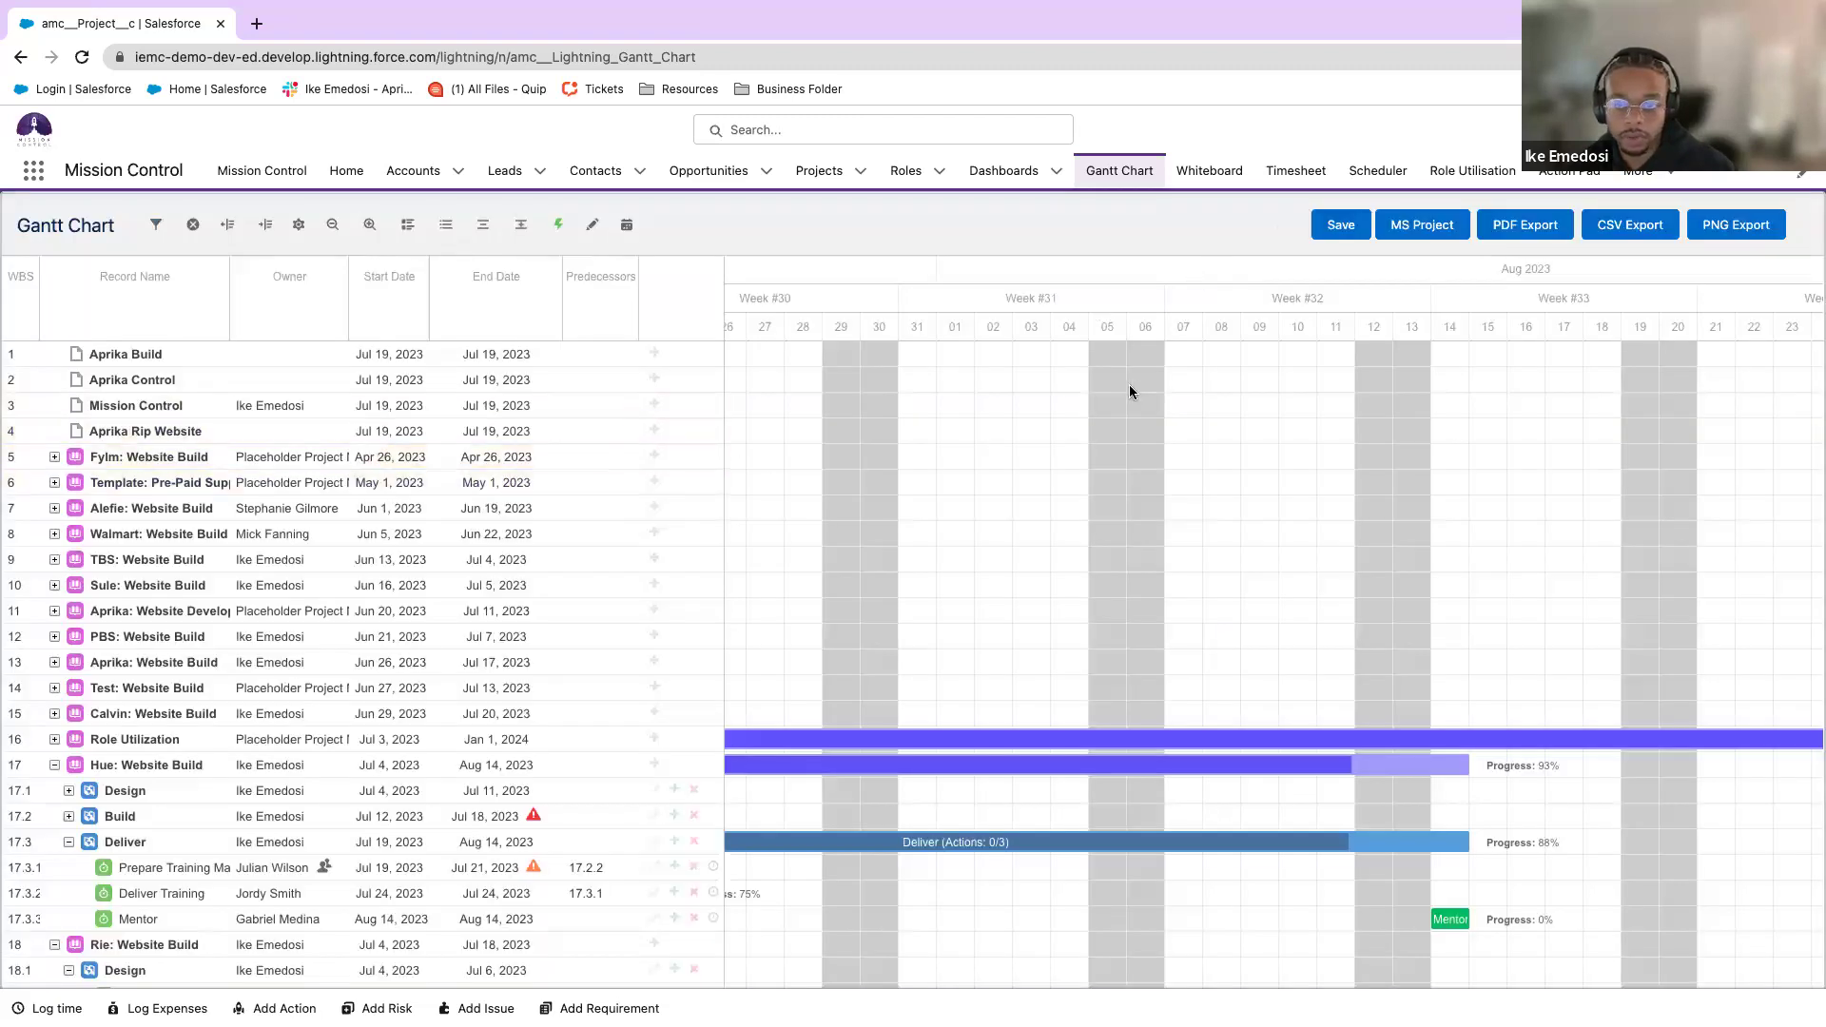
# Open the Scheduler and look over the assigned actions and allocations of all roles, including the placeholder resources.
pyautogui.click(1377, 174)
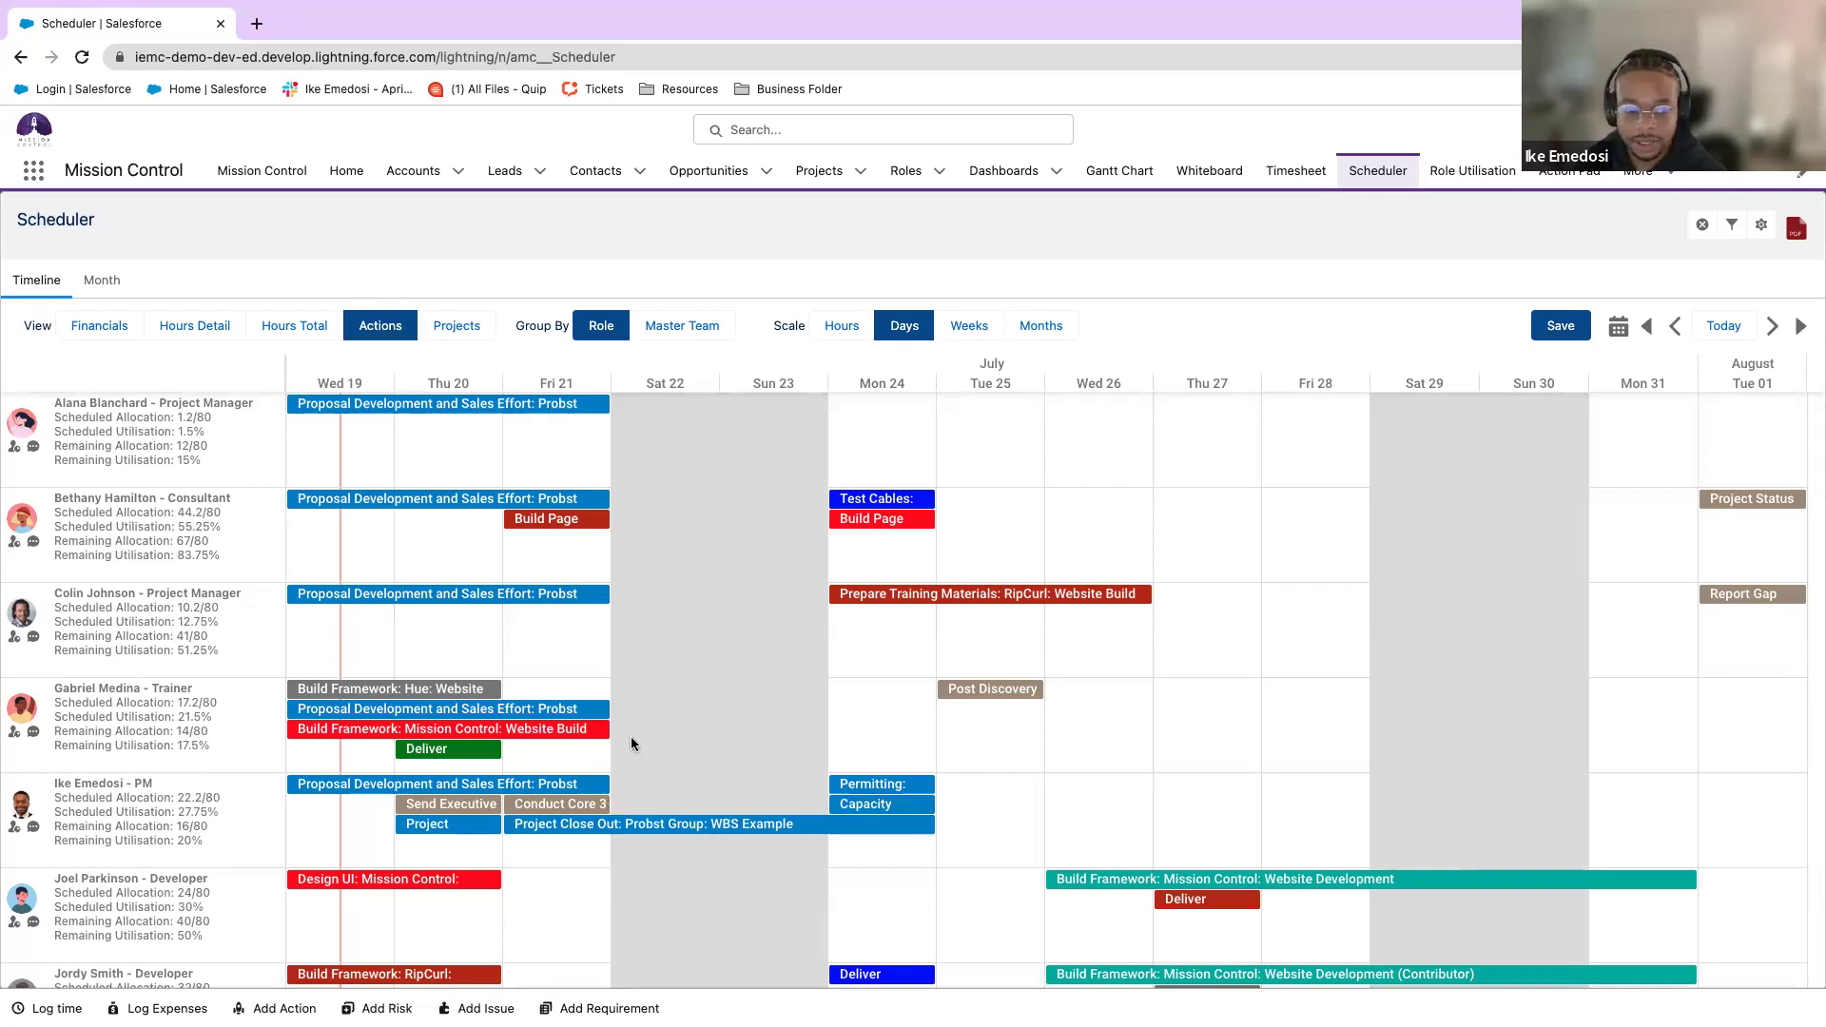
pyautogui.scroll(-10, 585, 818)
pyautogui.scroll(-7, 574, 773)
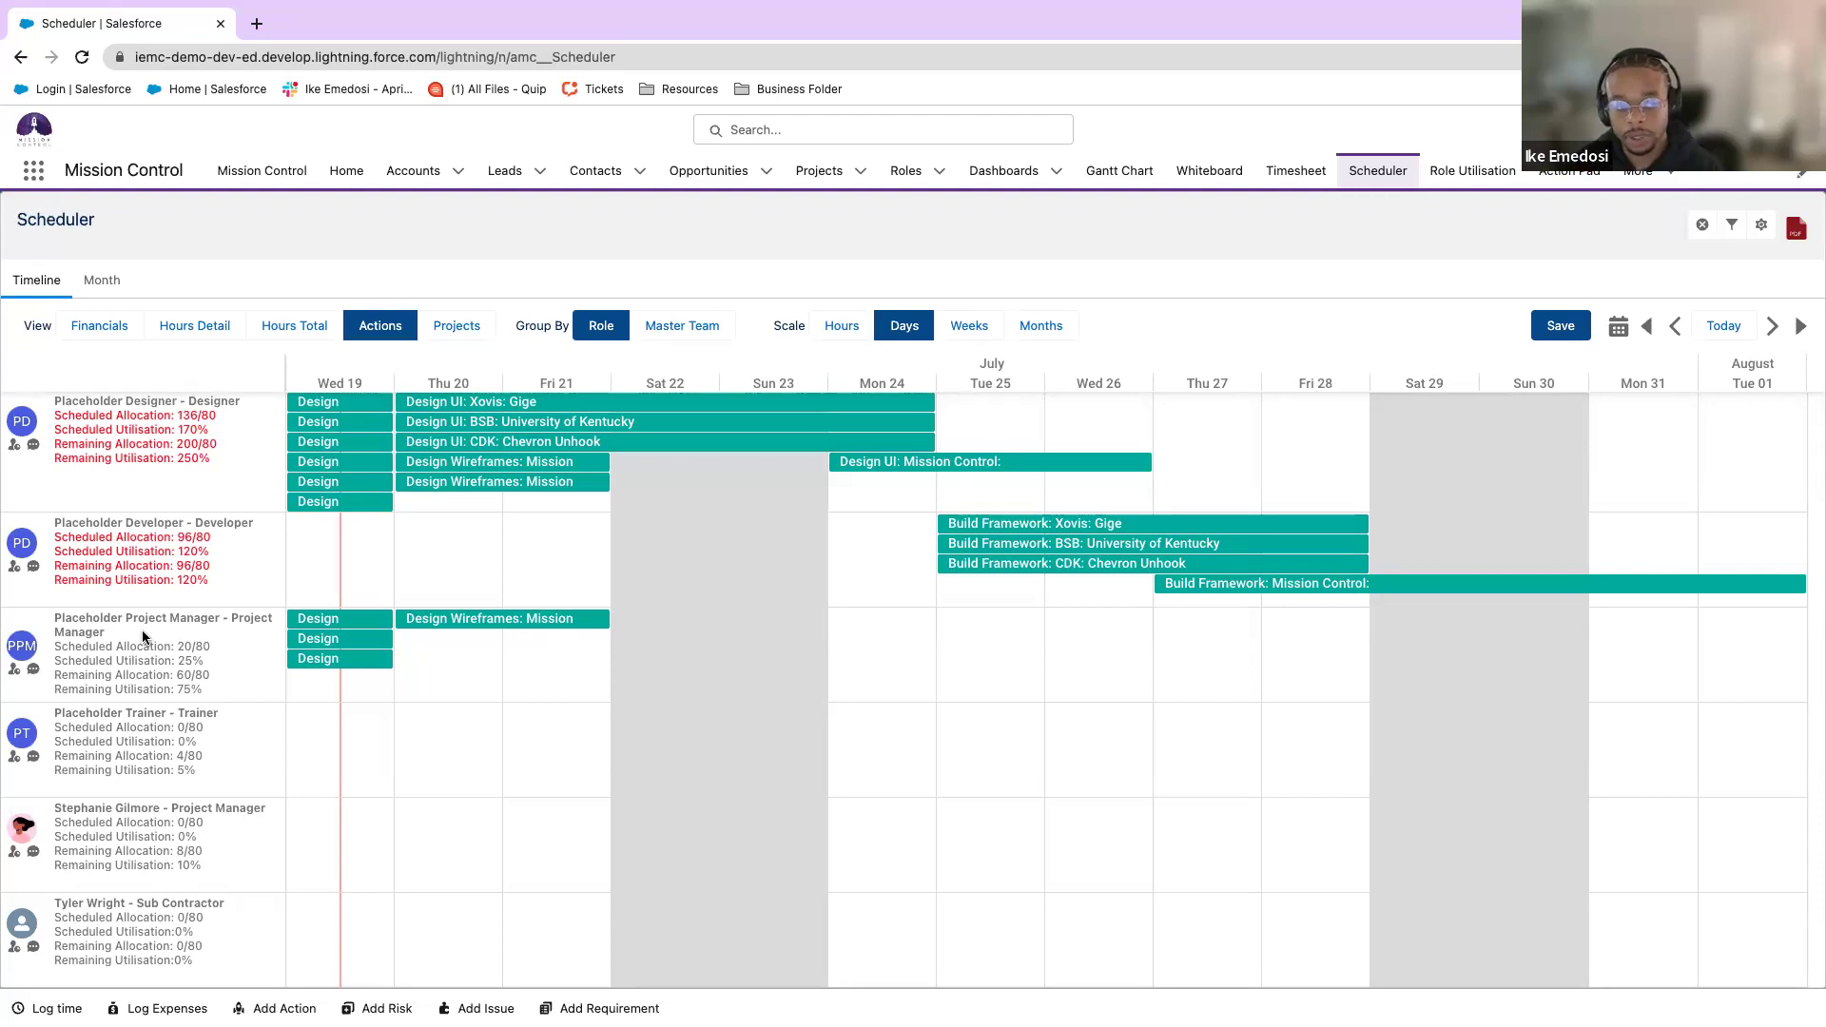
pyautogui.scroll(1, 219, 729)
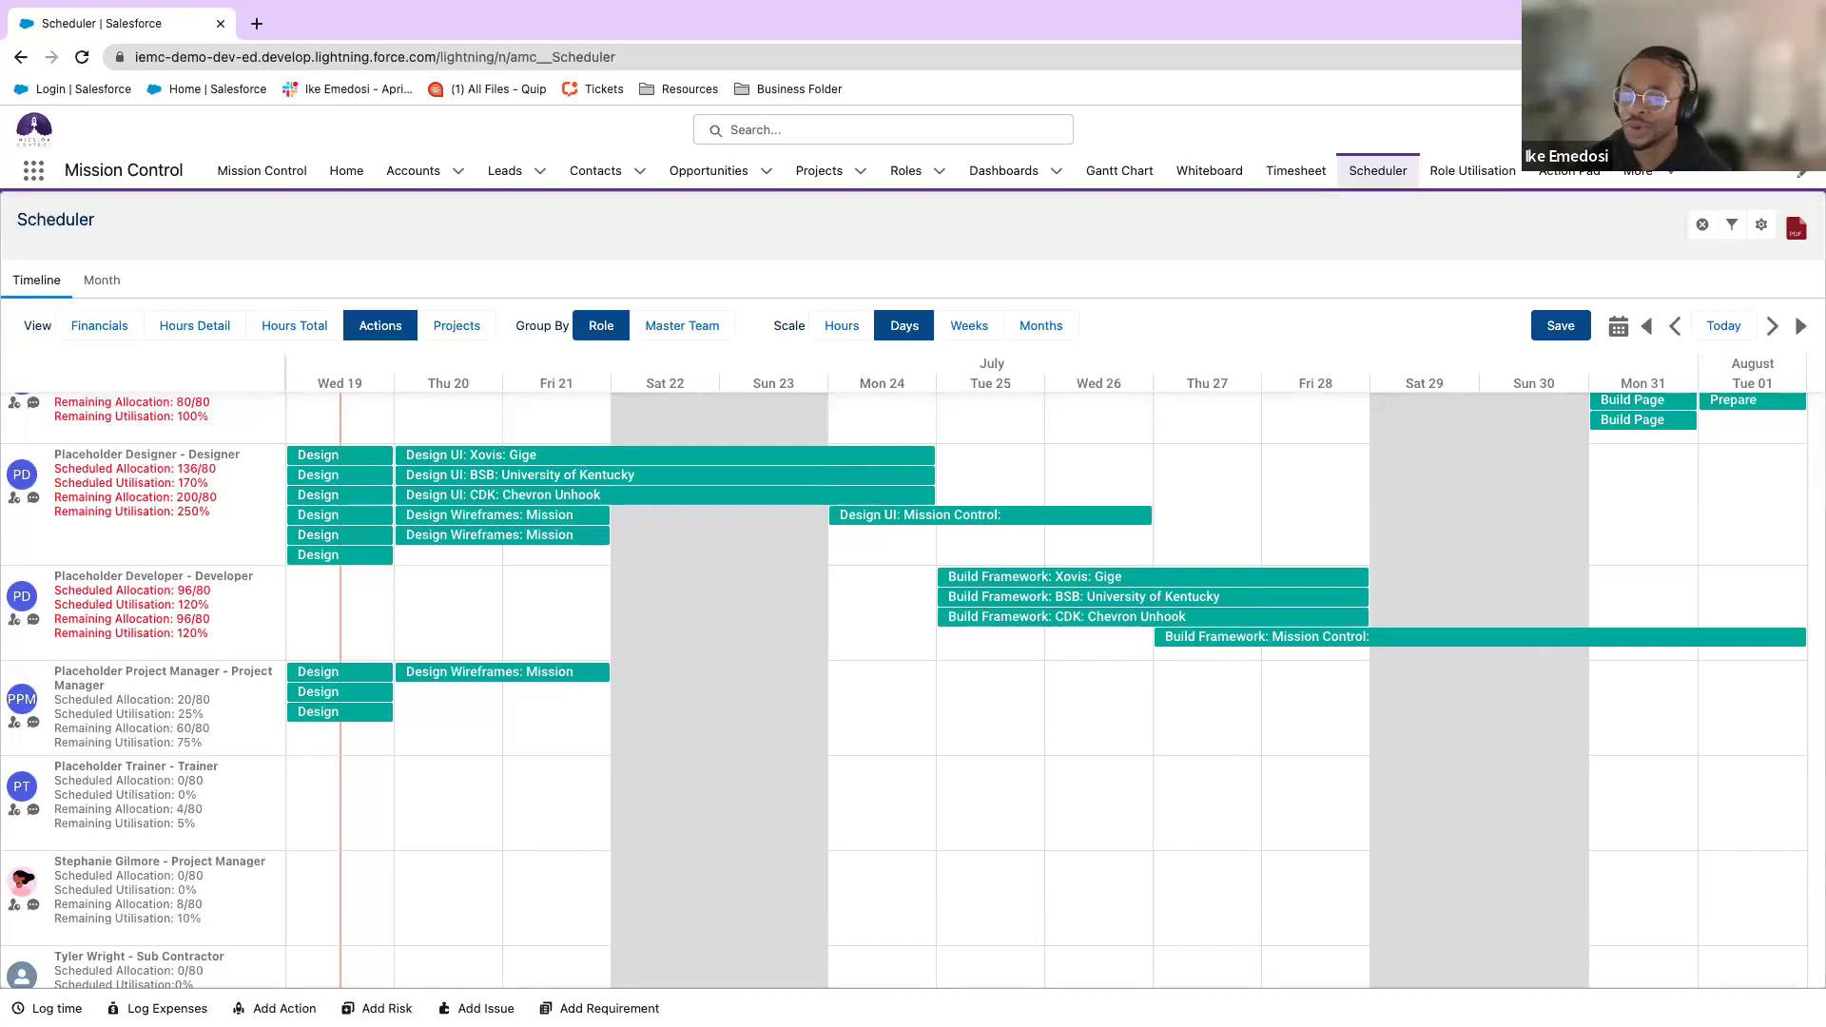
pyautogui.scroll(5, 1065, 784)
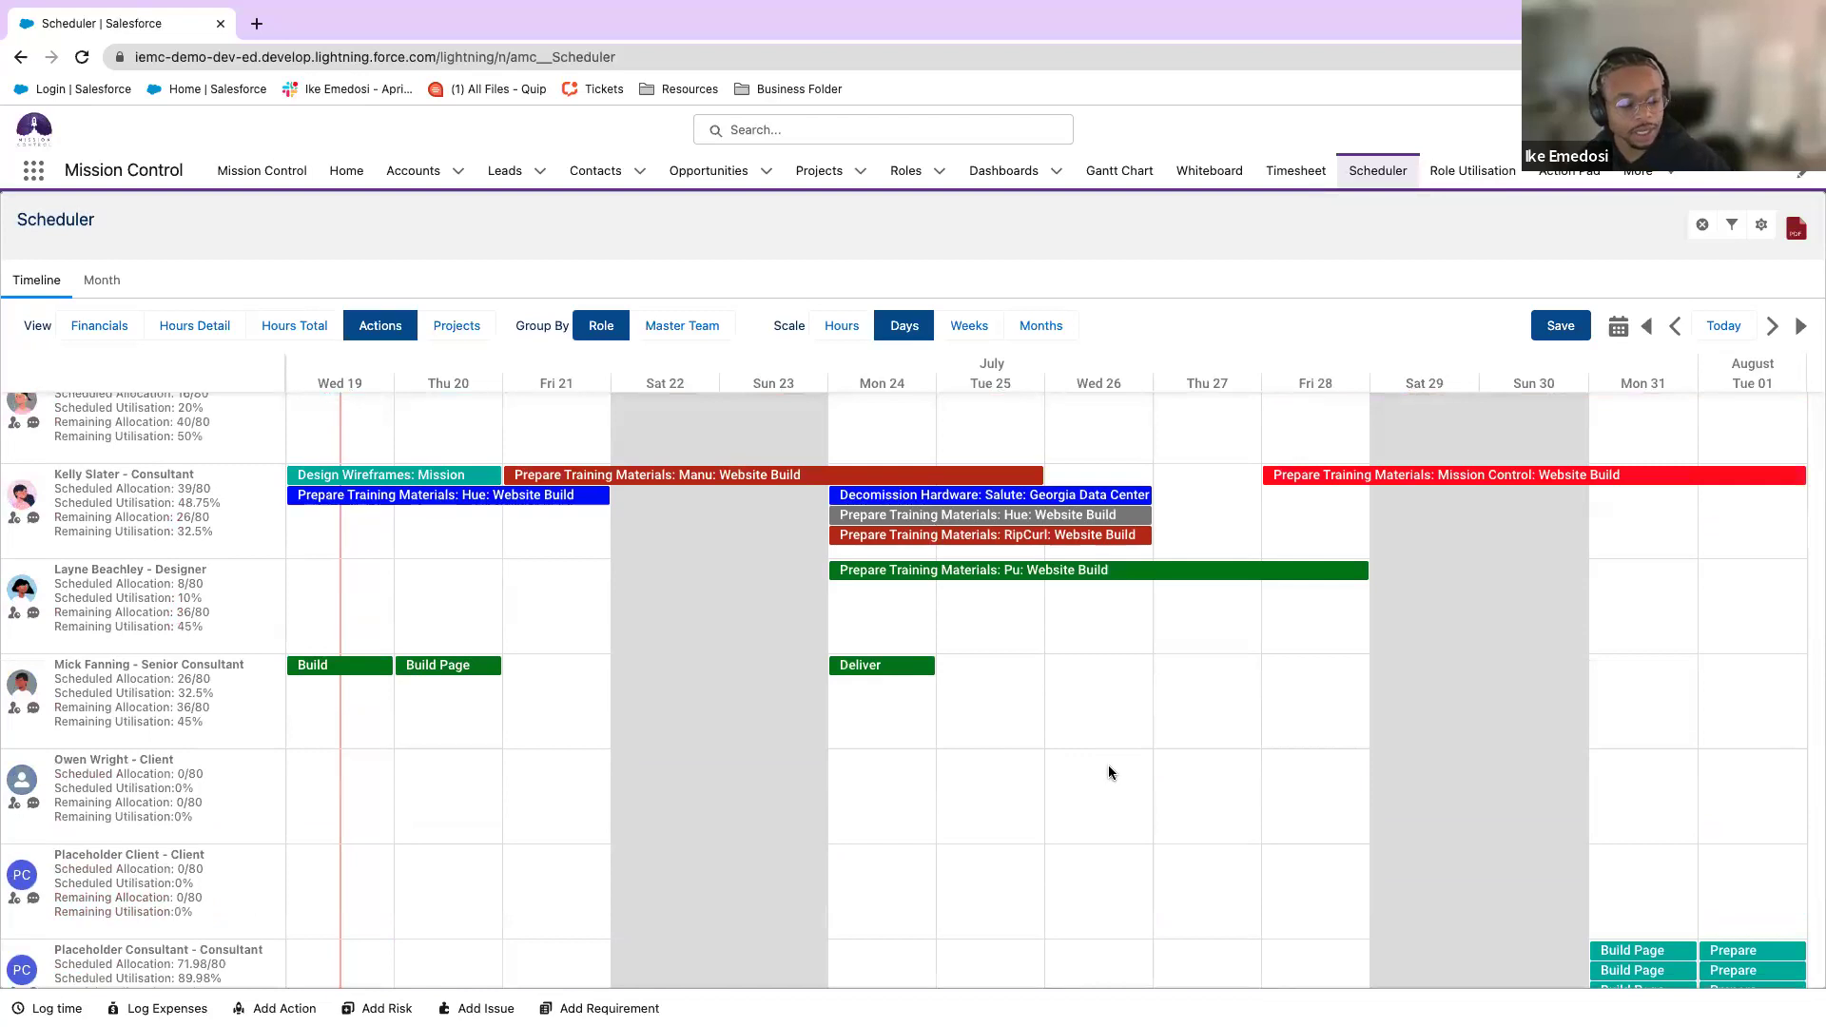
pyautogui.scroll(2, 1106, 769)
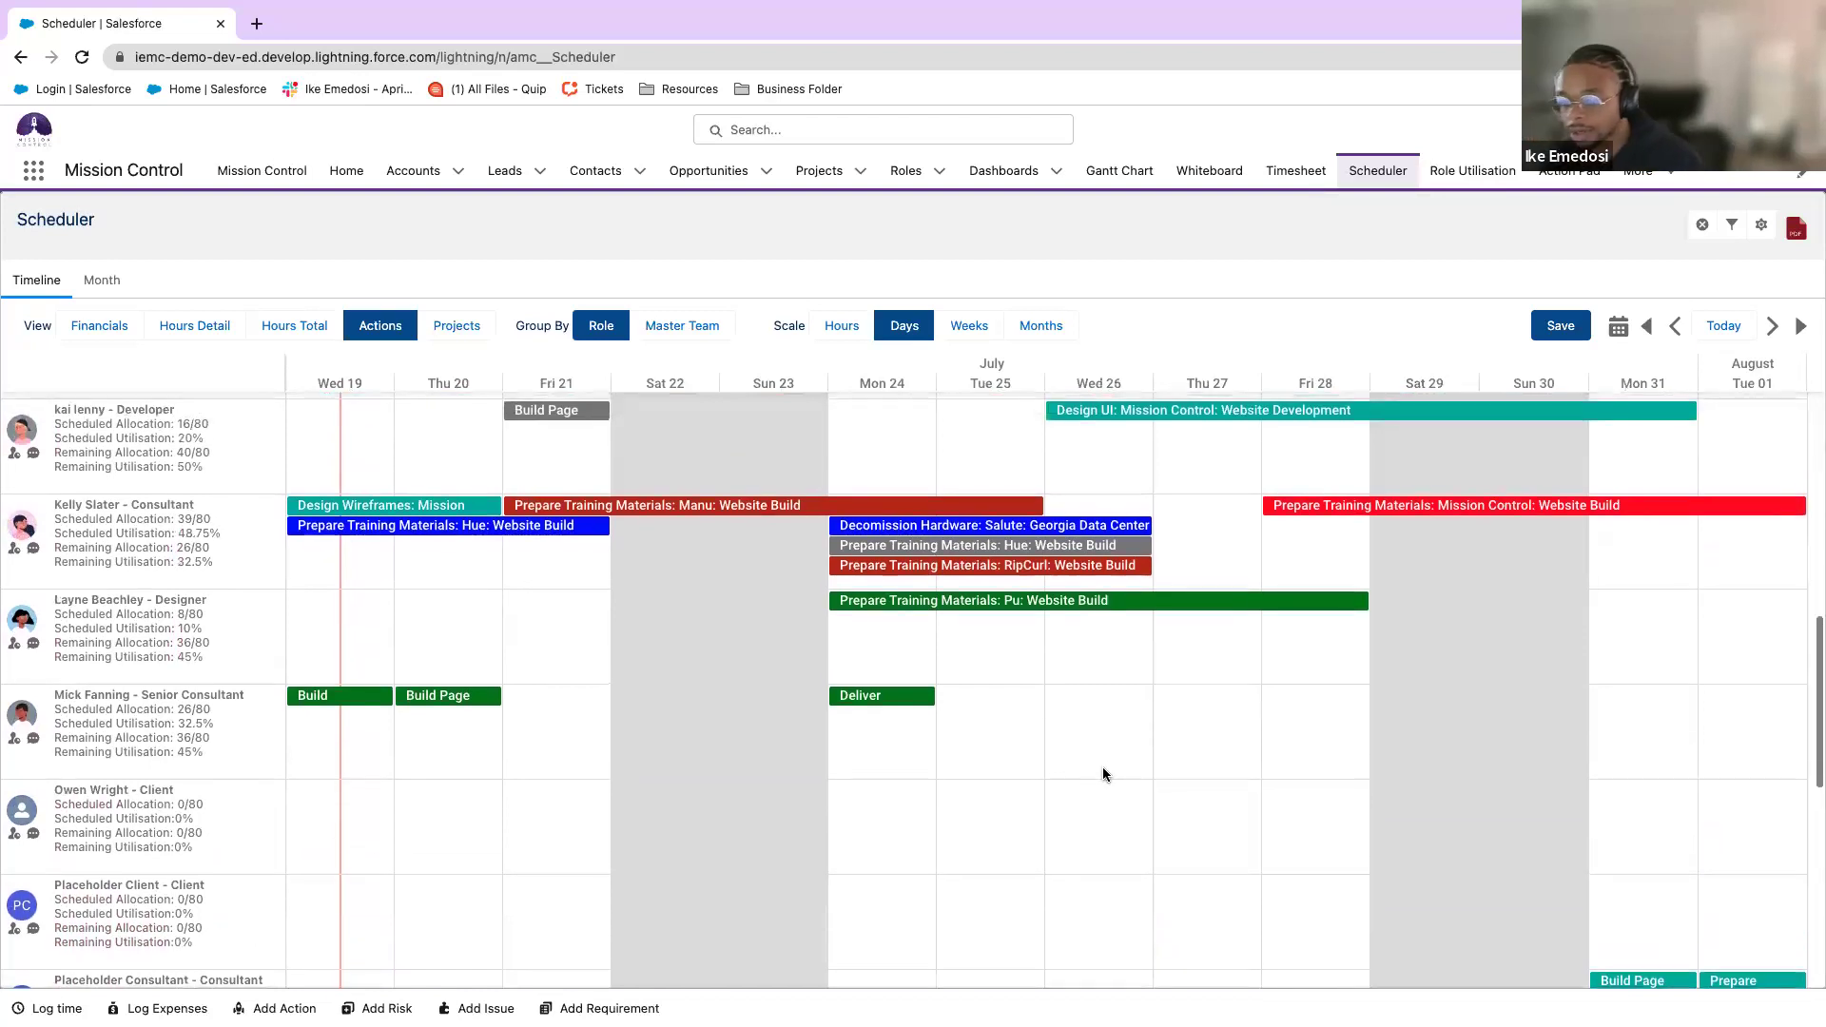
pyautogui.scroll(10, 1091, 761)
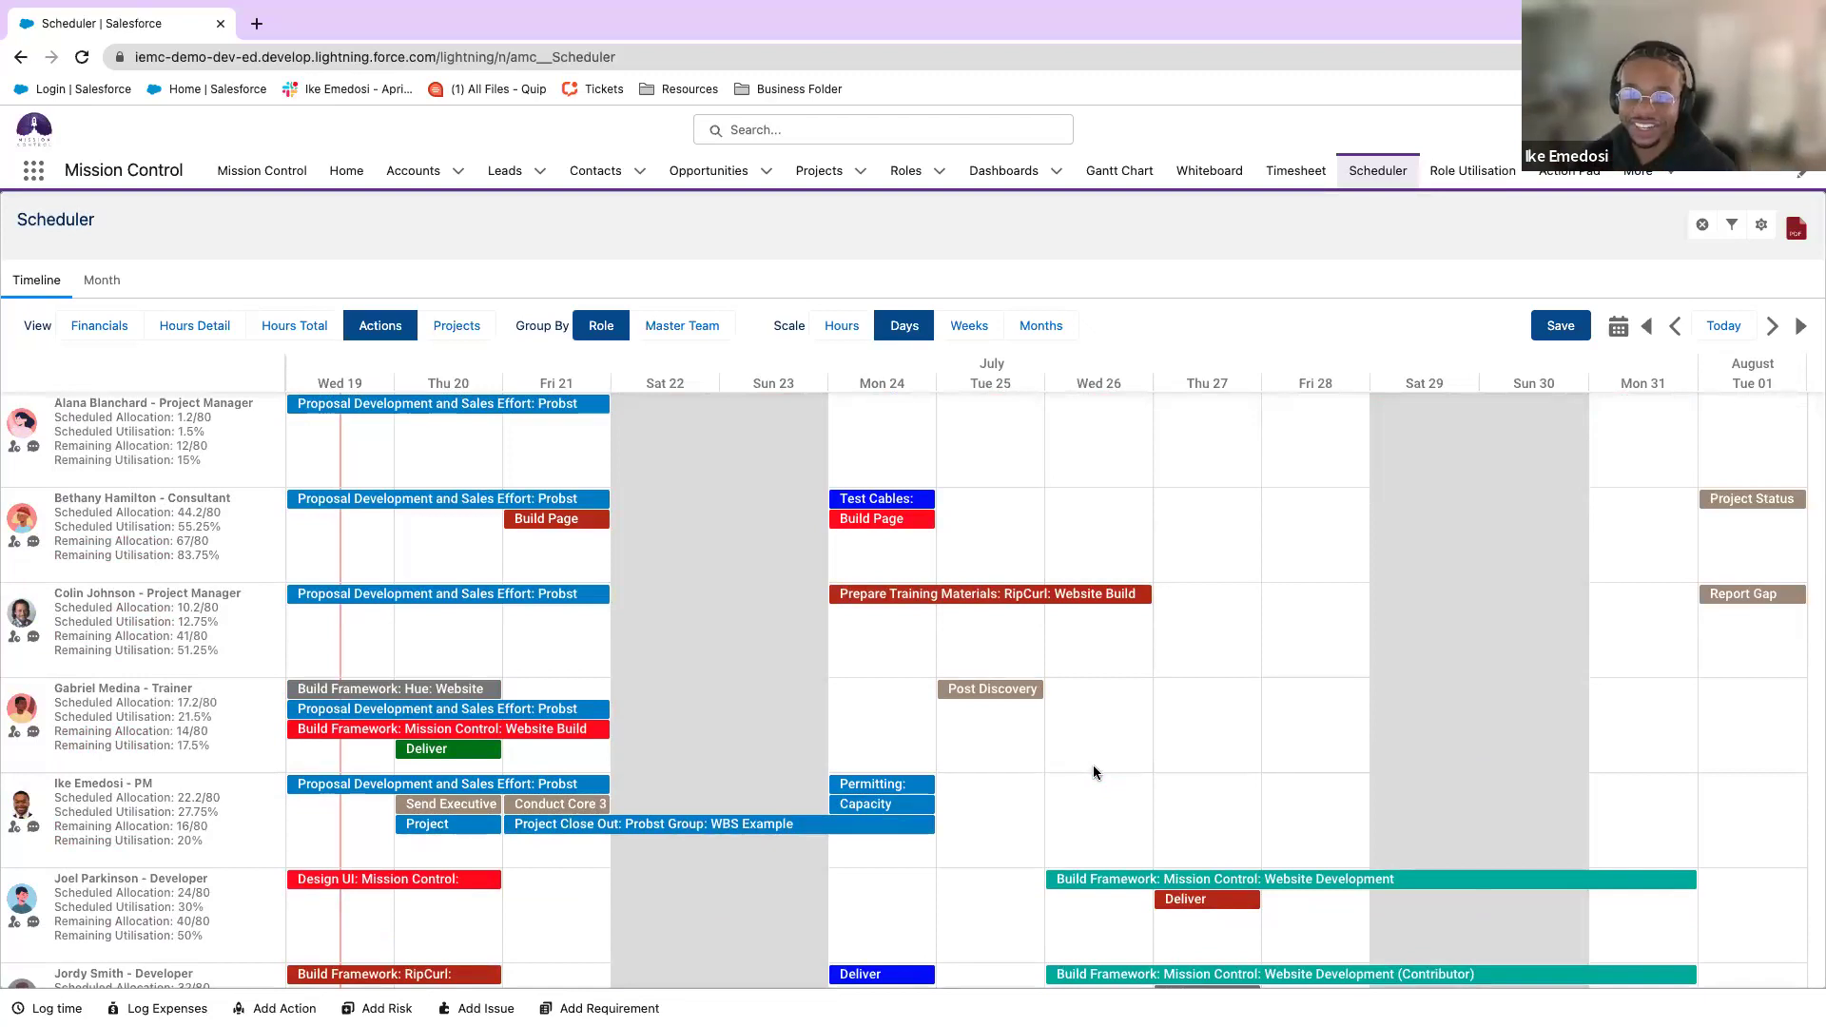
pyautogui.press('ctrl+super+space')
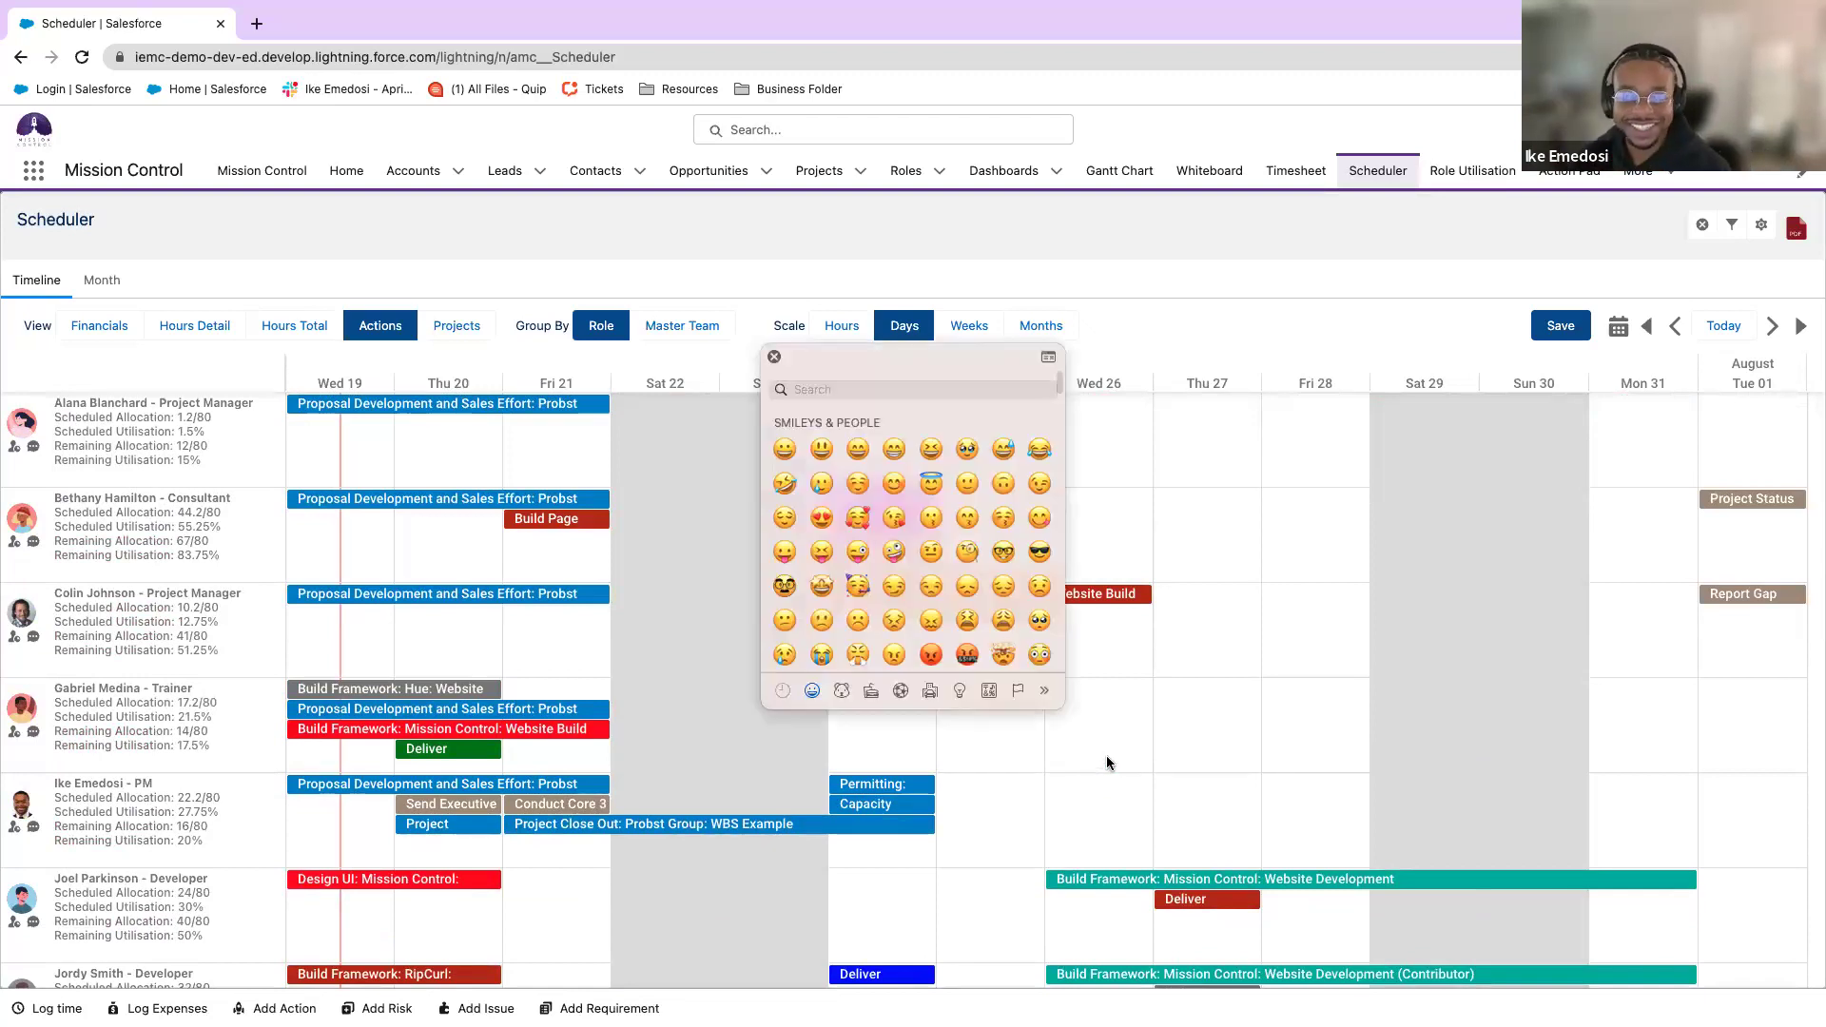
pyautogui.click(775, 358)
pyautogui.scroll(-1, 582, 692)
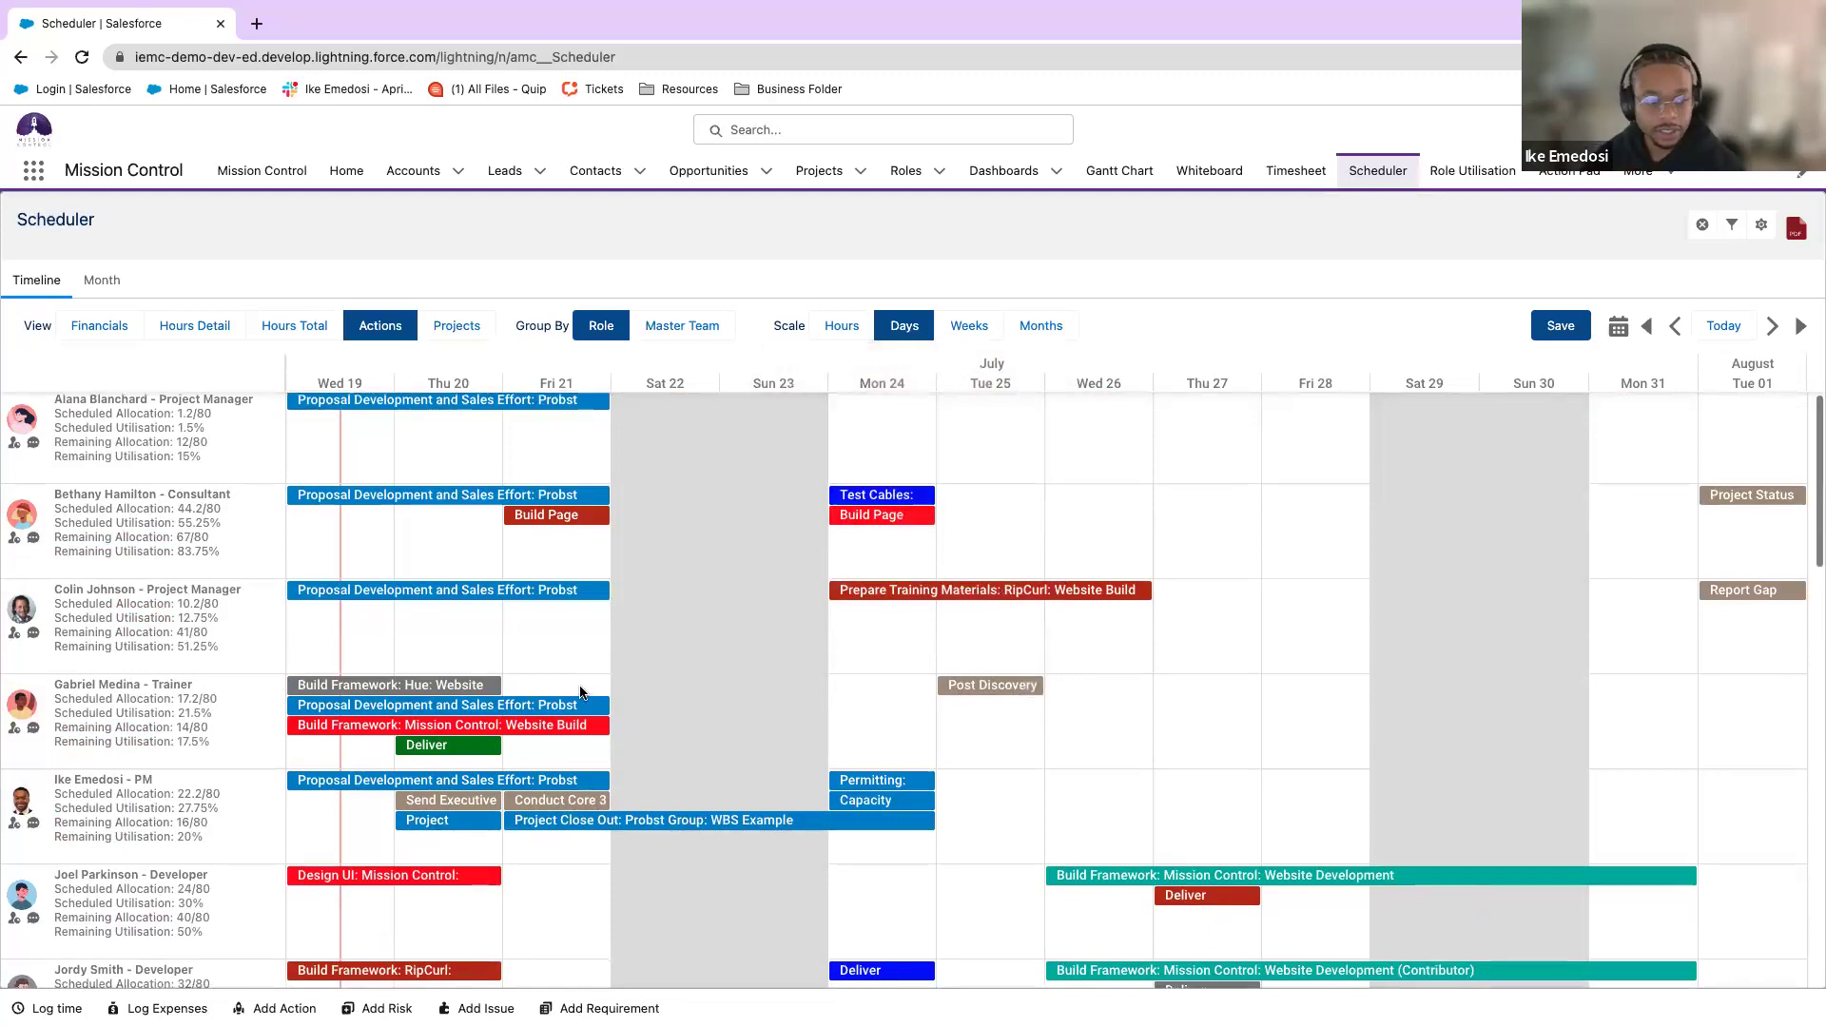
pyautogui.scroll(1, 561, 695)
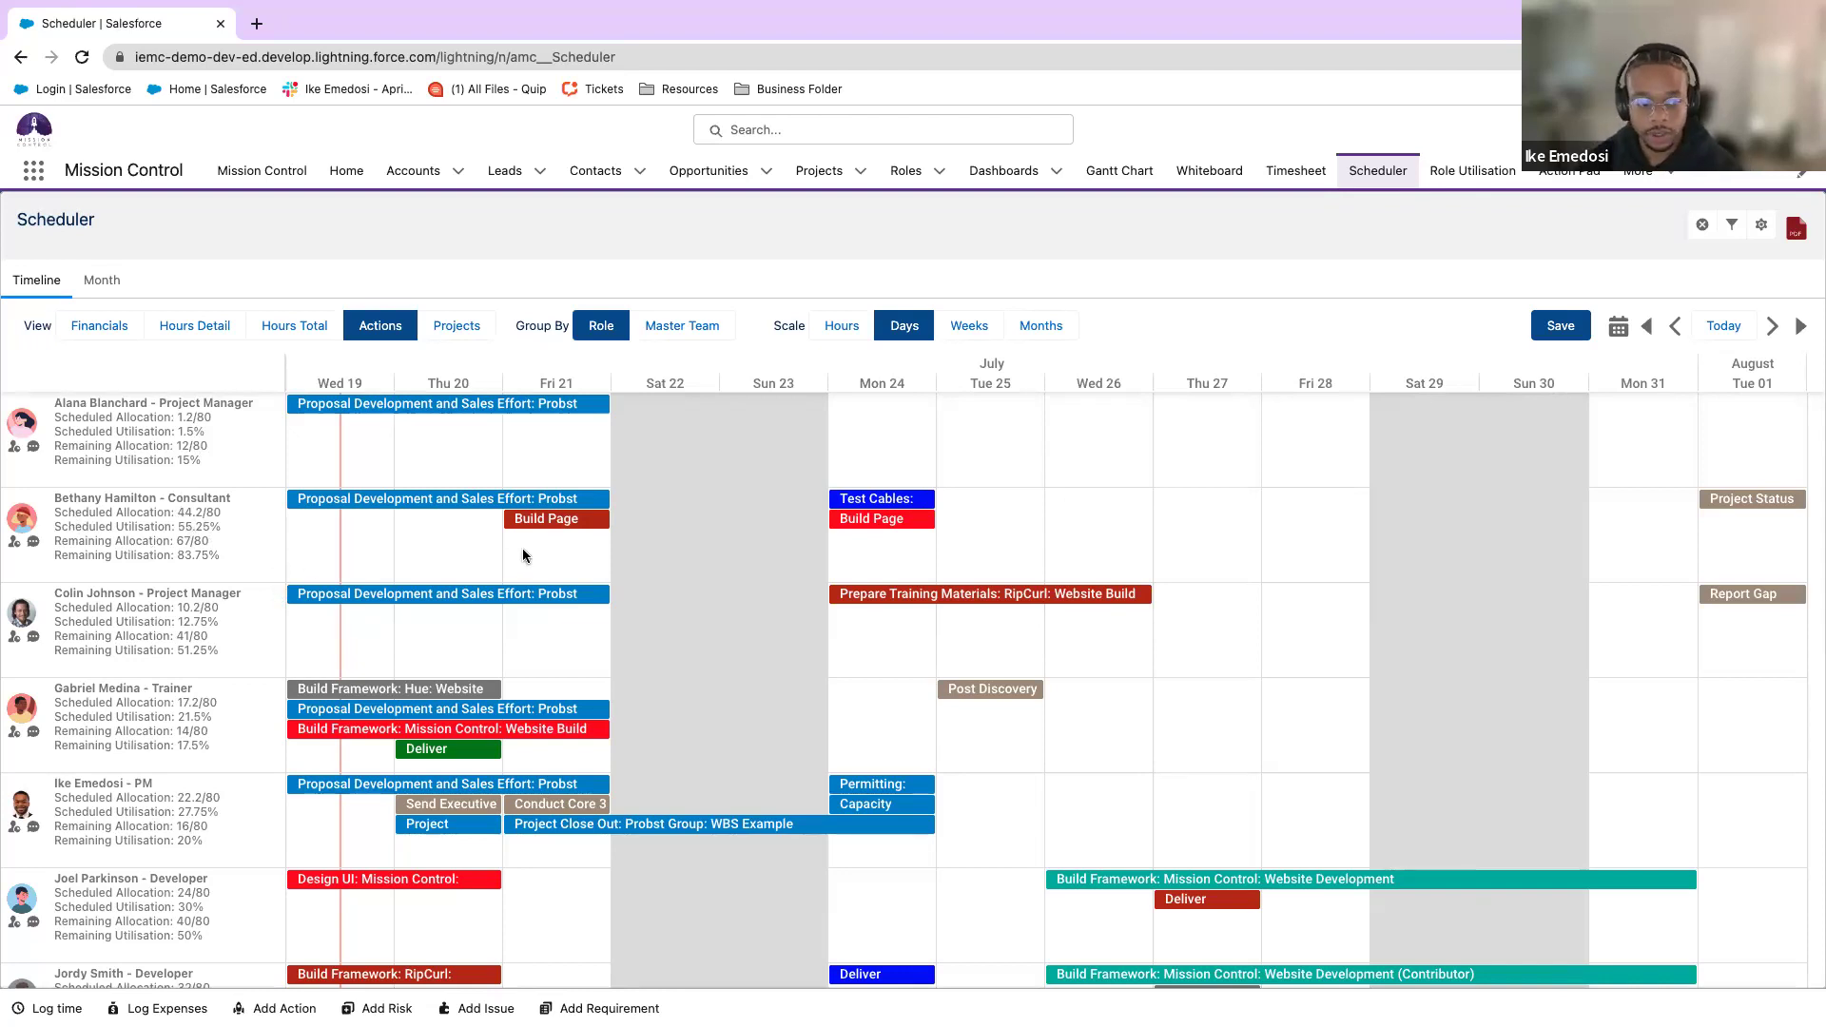
# Open the summary of the consultant's Proposal Development and Sales Effort action and look through its fields.
pyautogui.click(502, 499)
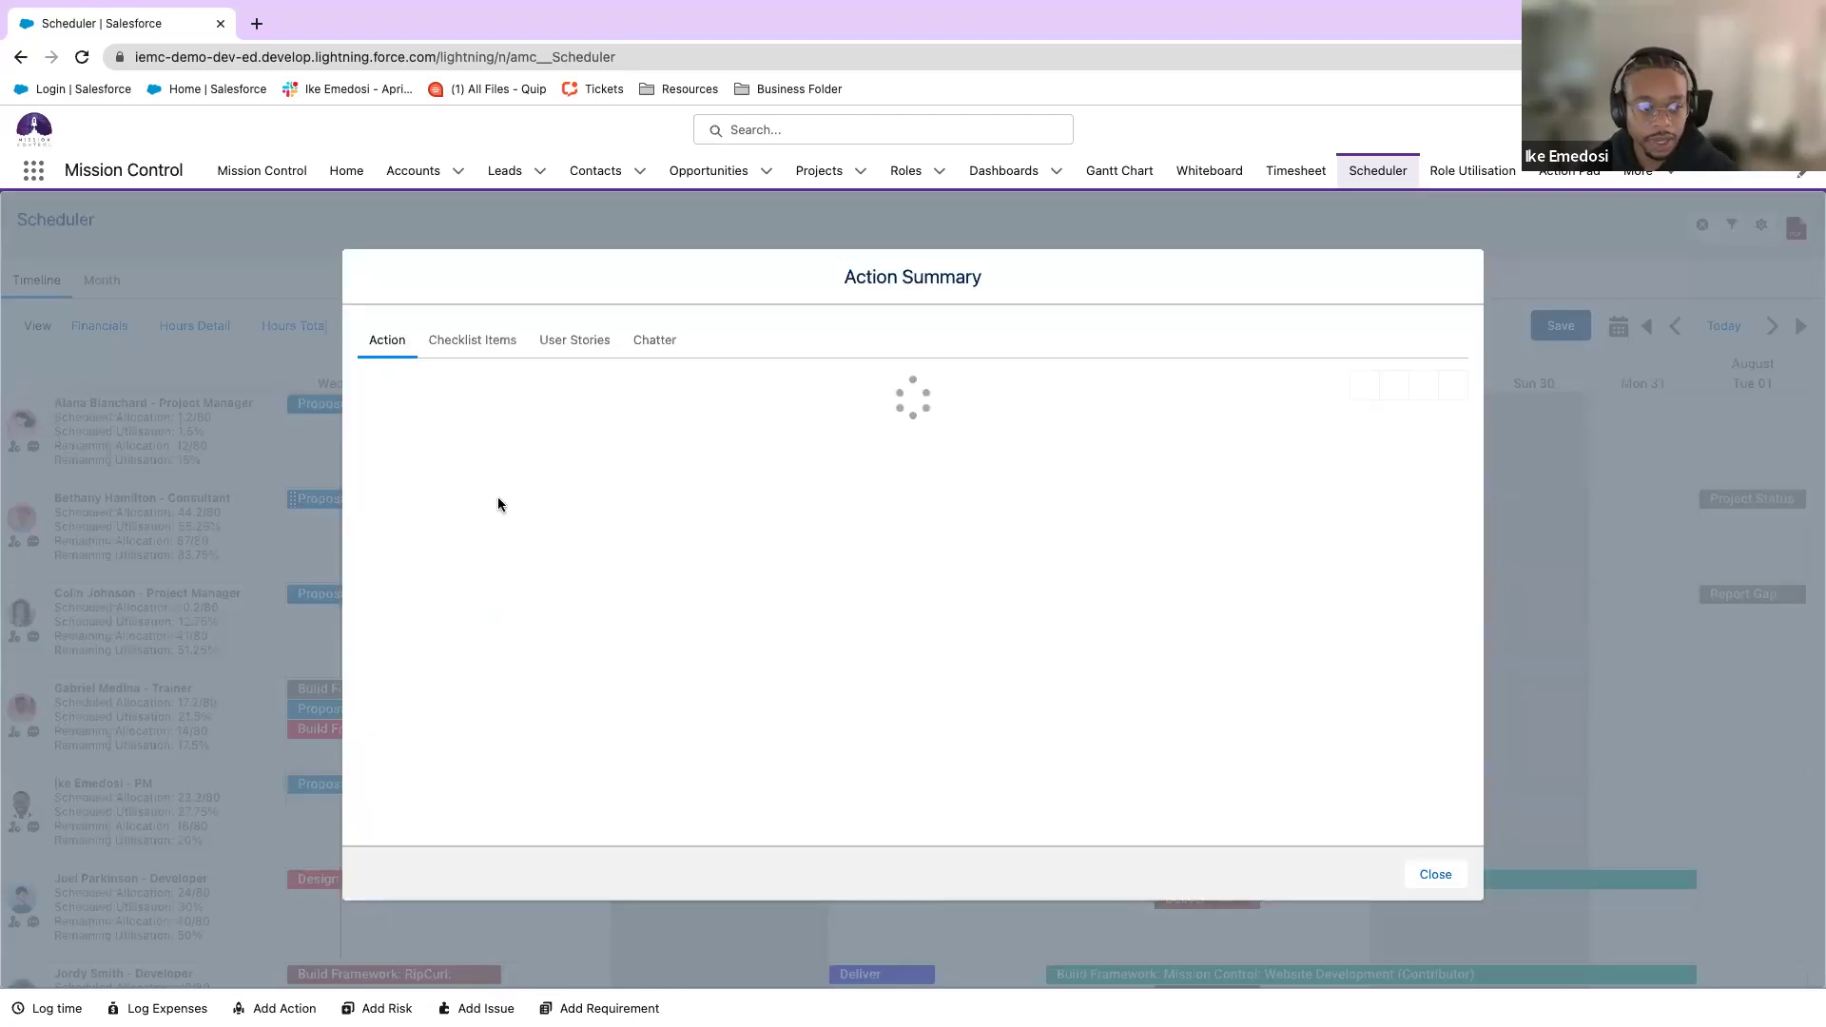
pyautogui.scroll(-2, 709, 461)
pyautogui.scroll(3, 709, 461)
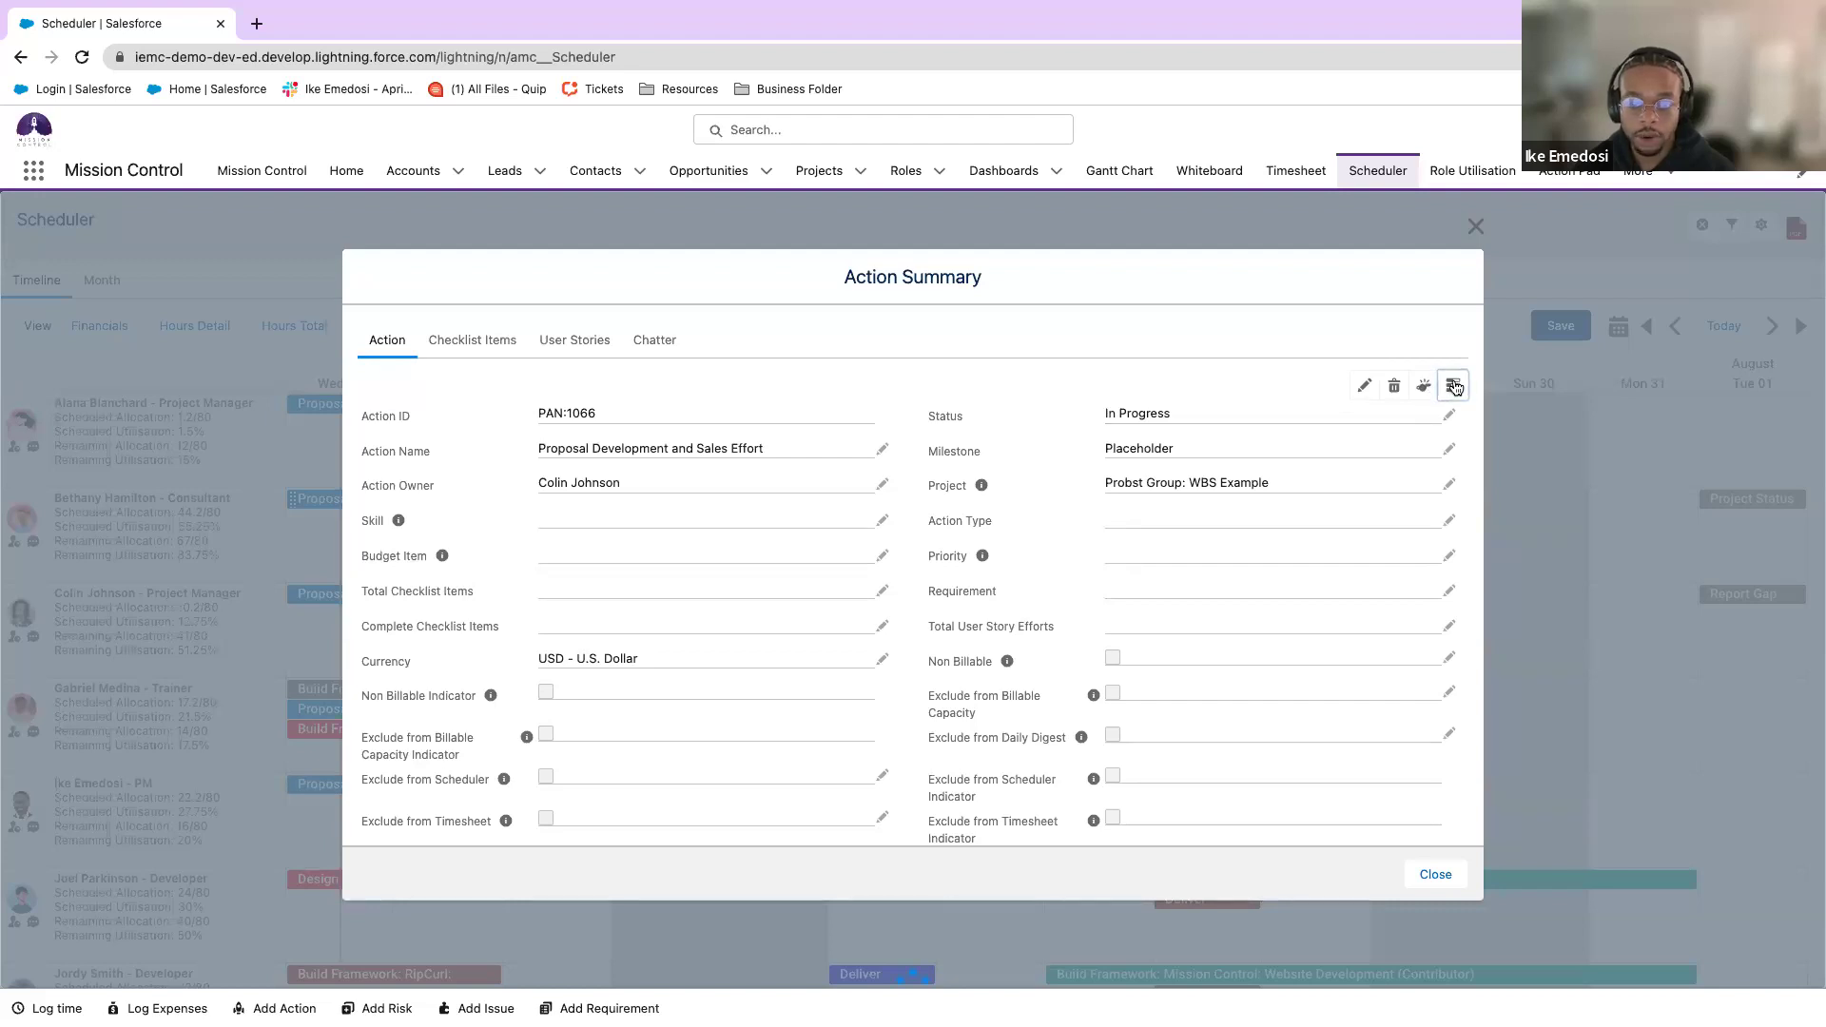
# Search for potential resources in the Designers team with the action's Resource Assignment Wizard, and close the wizard and summary without saving.
pyautogui.click(1453, 386)
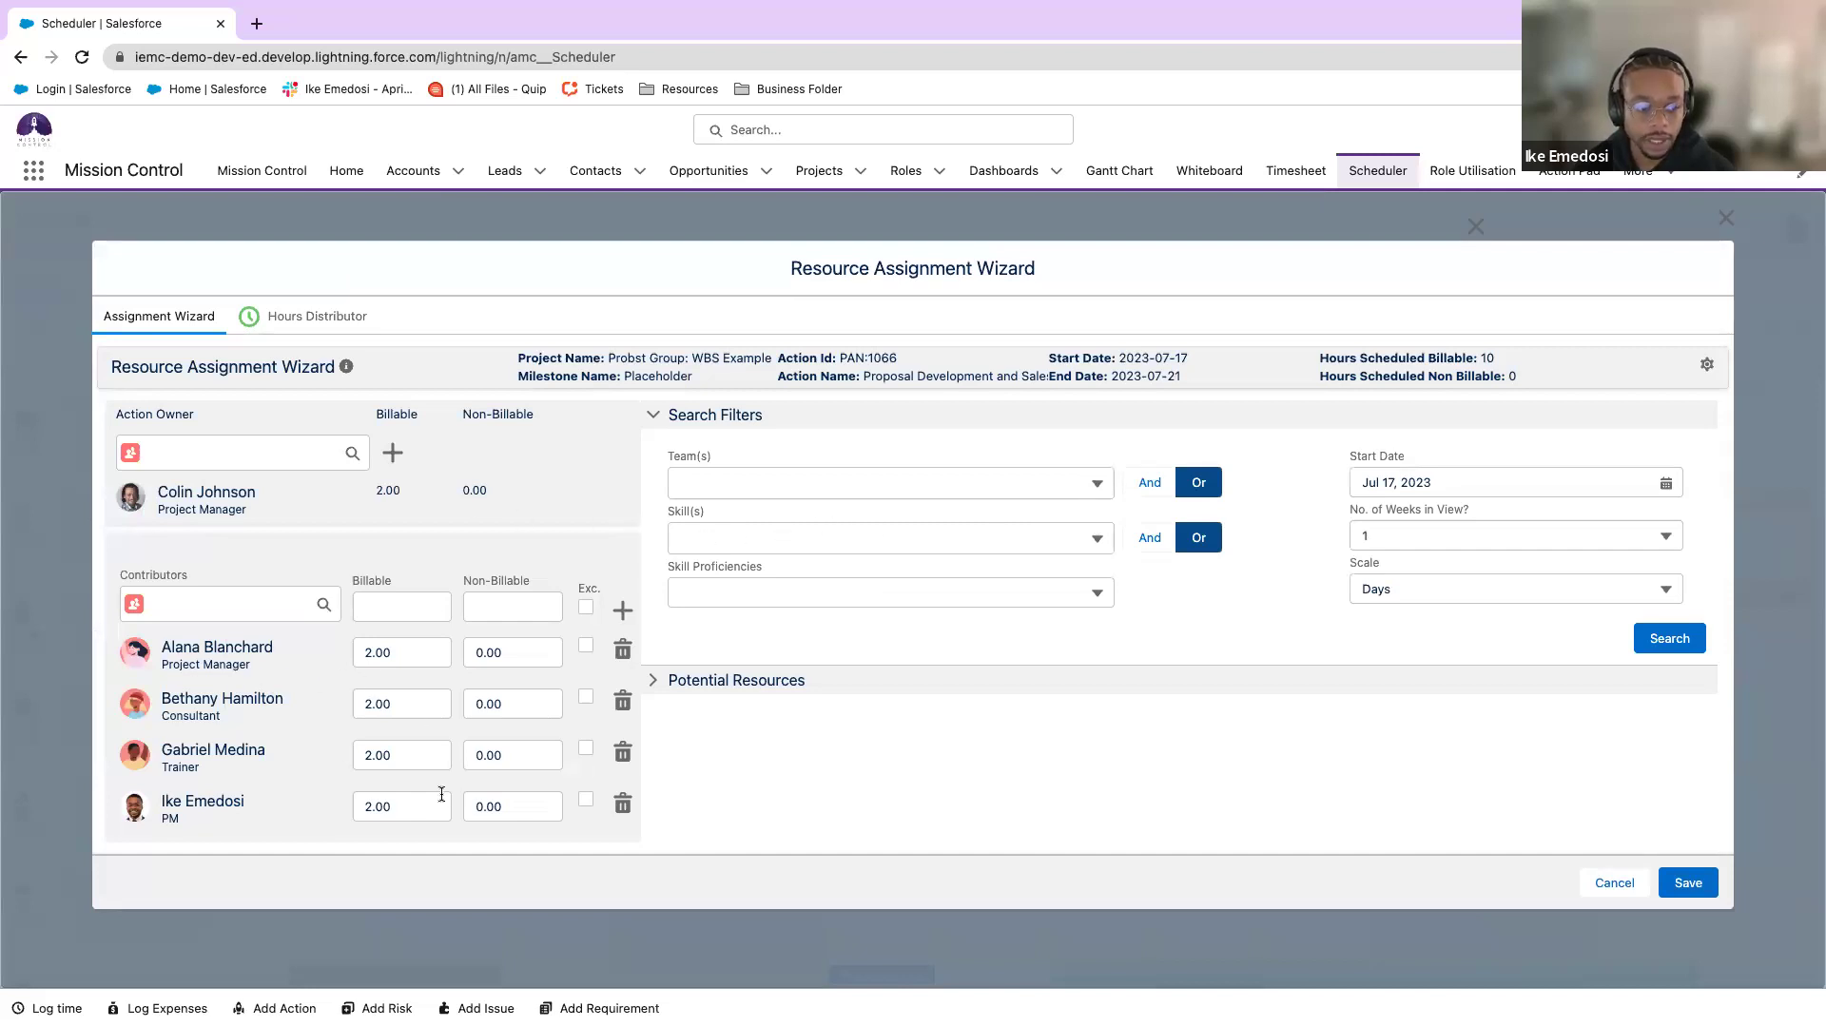
pyautogui.click(794, 482)
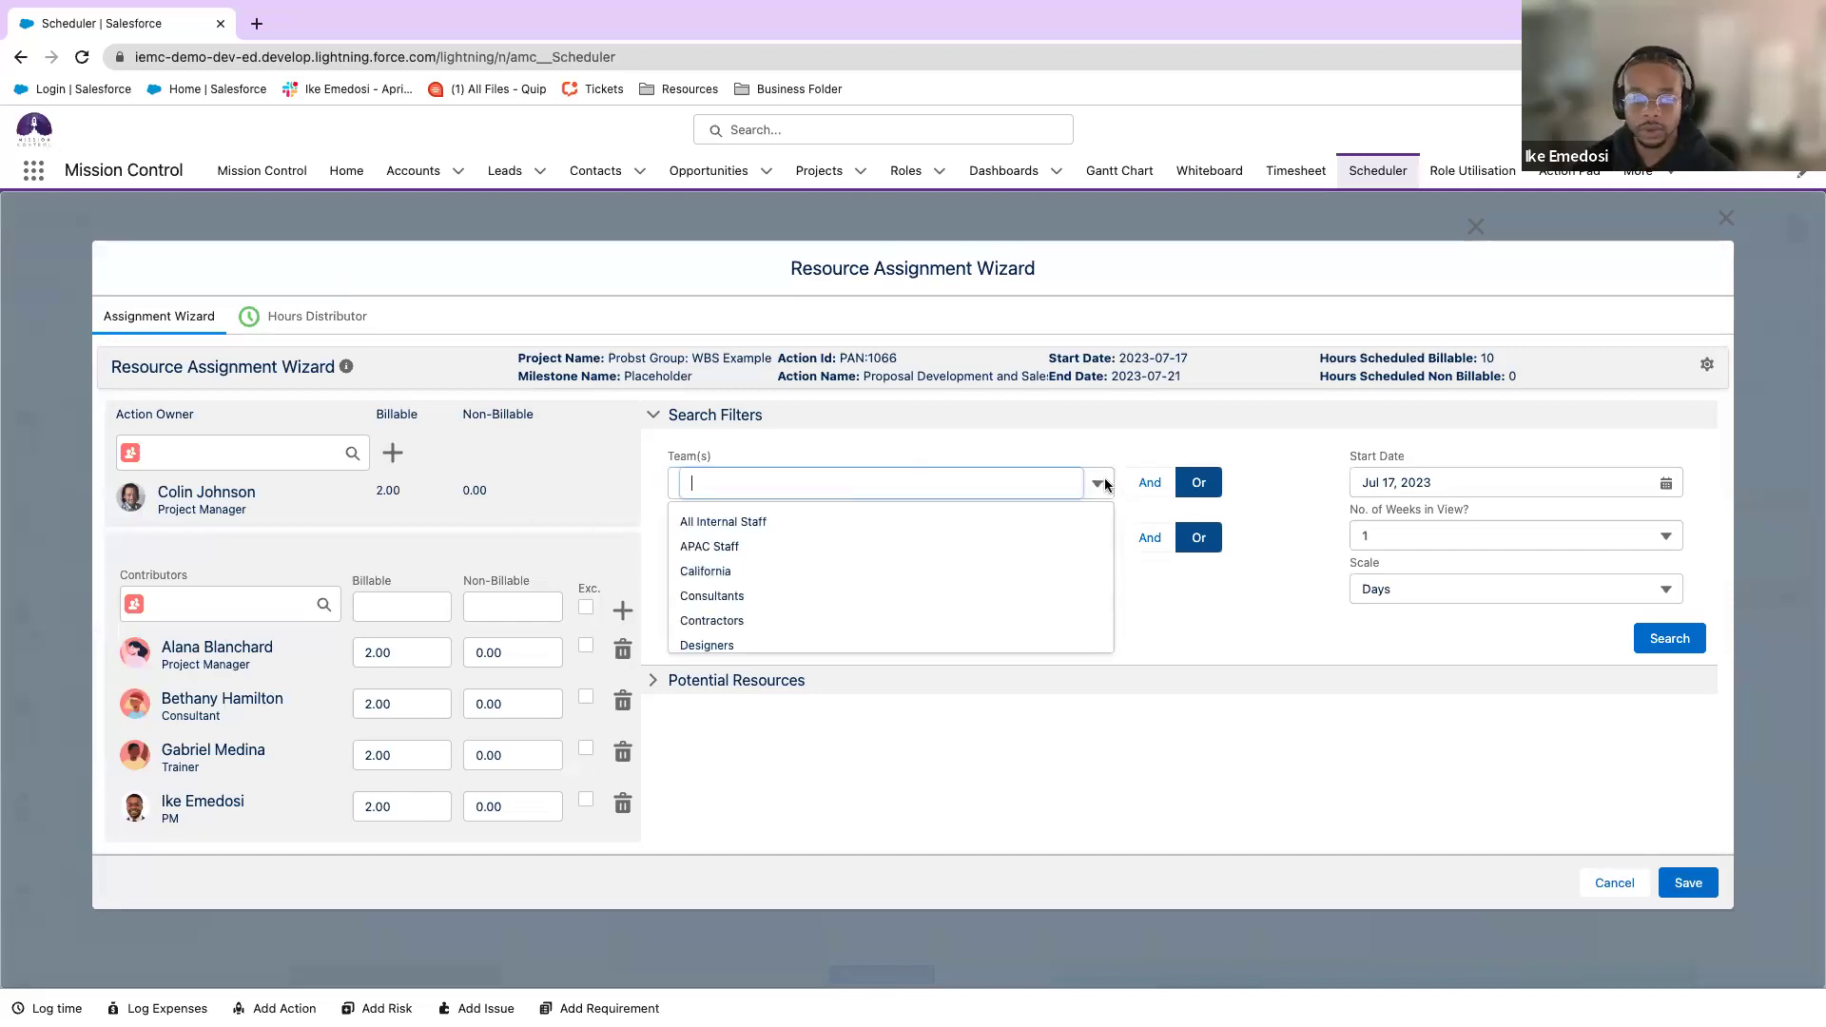
pyautogui.scroll(-1, 775, 616)
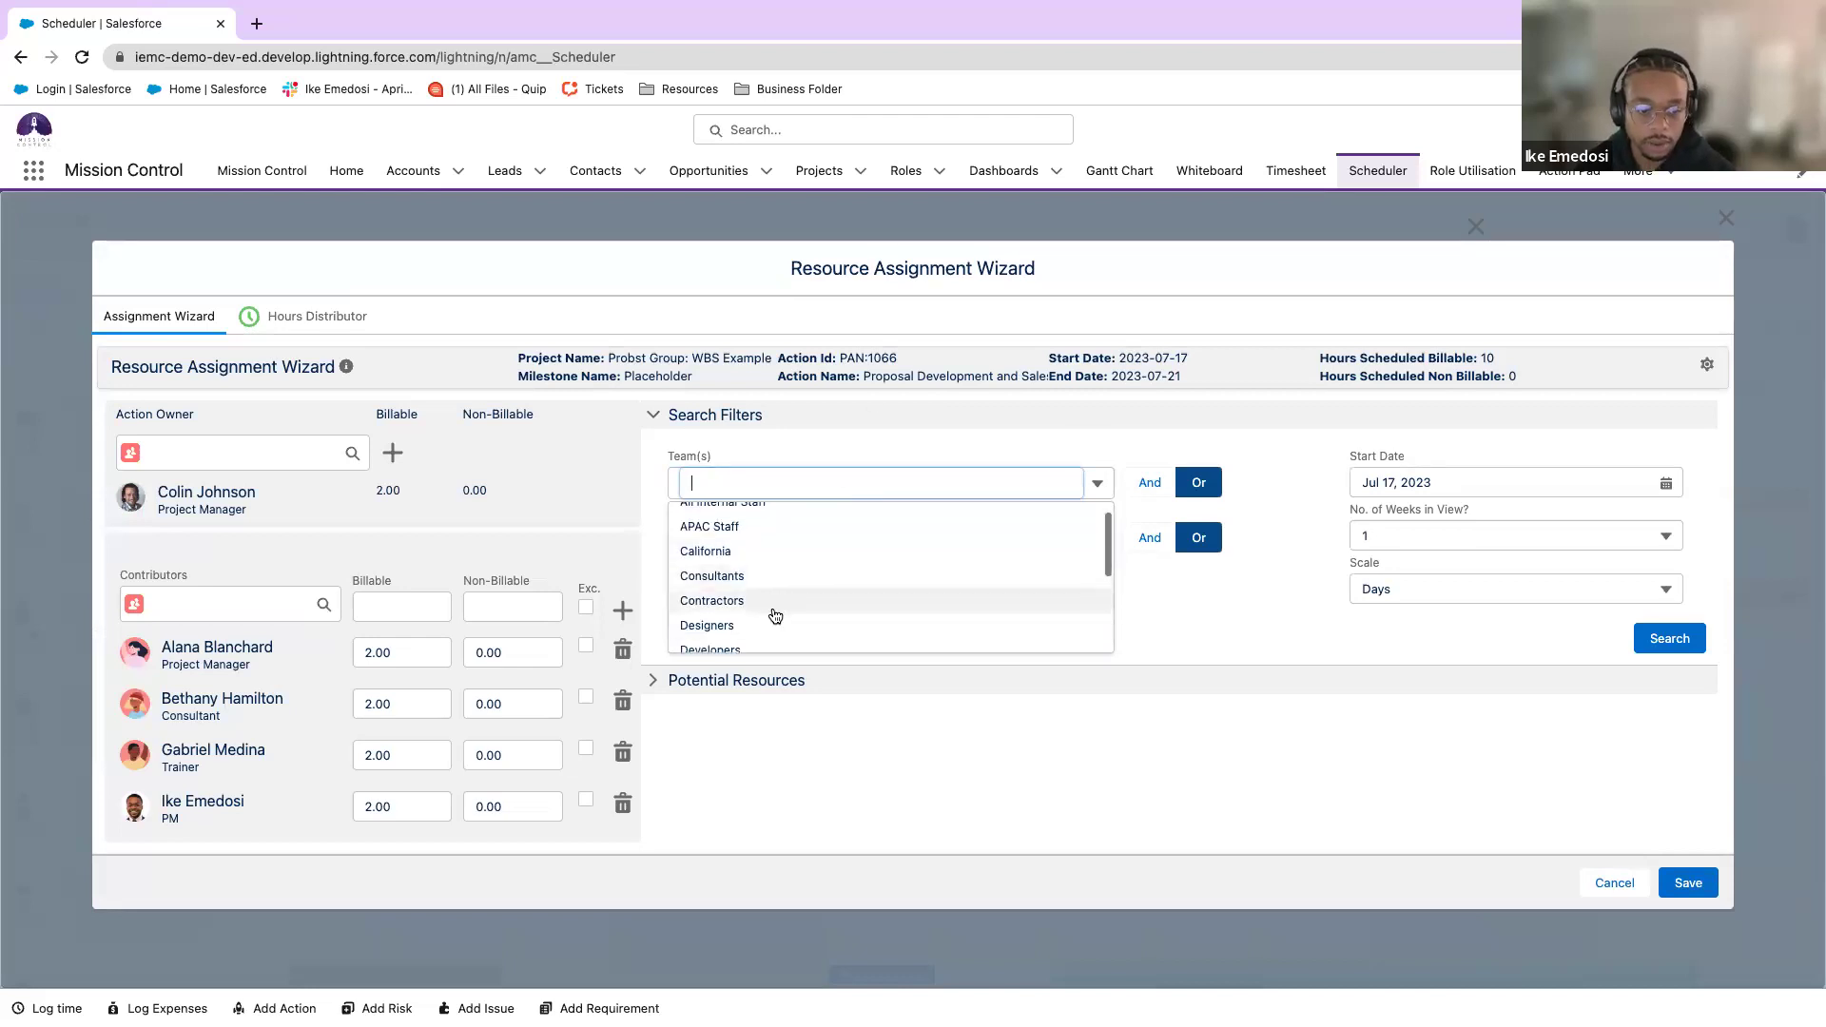
pyautogui.click(773, 624)
pyautogui.click(1683, 669)
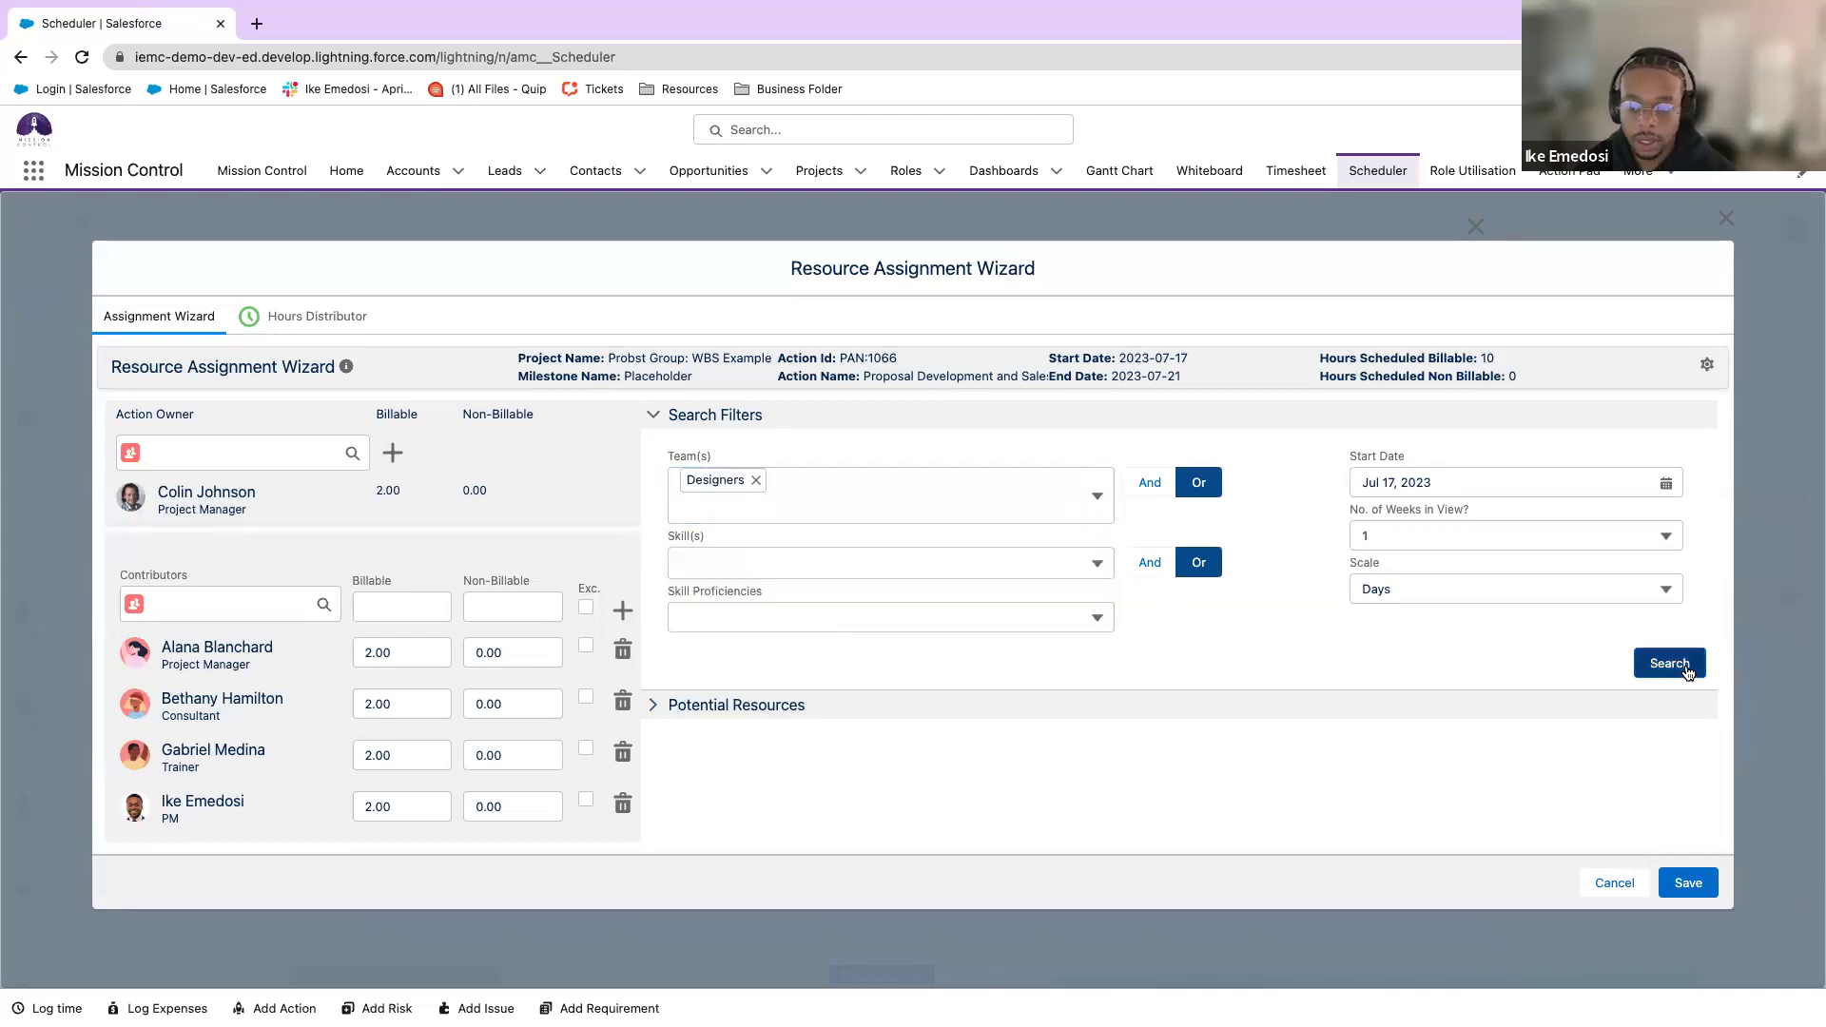
pyautogui.click(1684, 665)
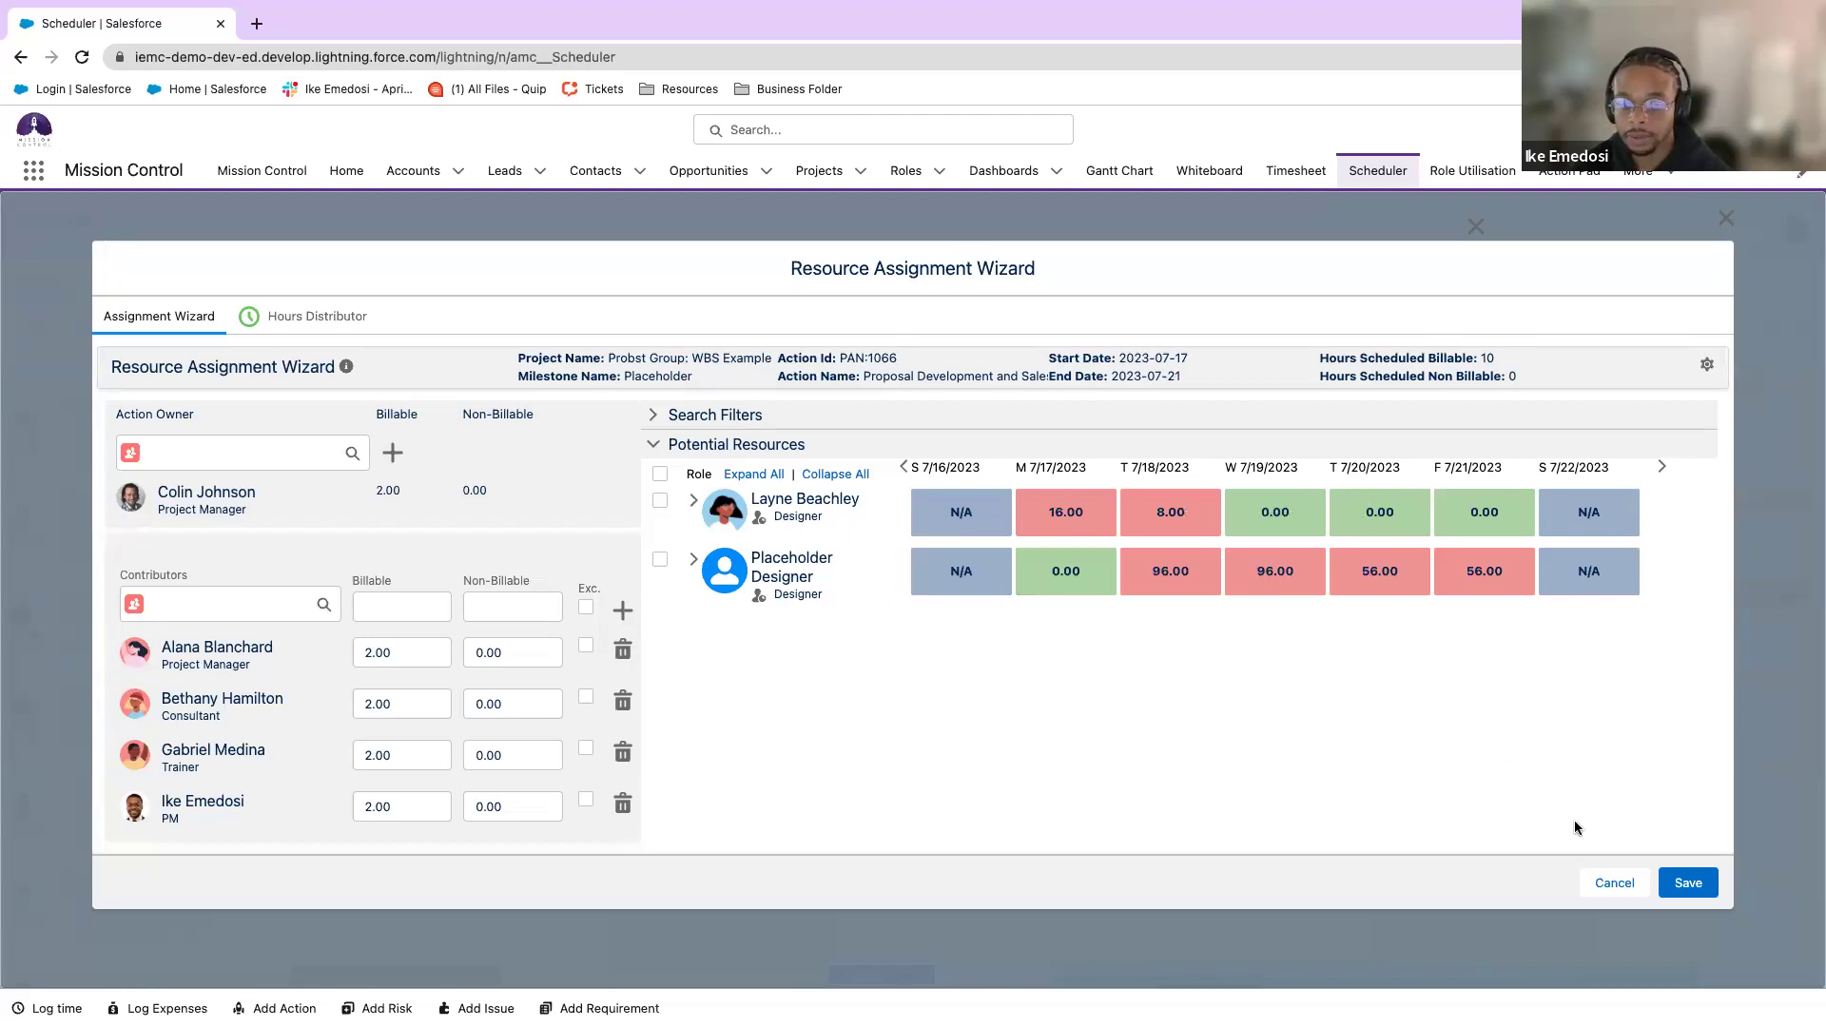
pyautogui.click(1615, 883)
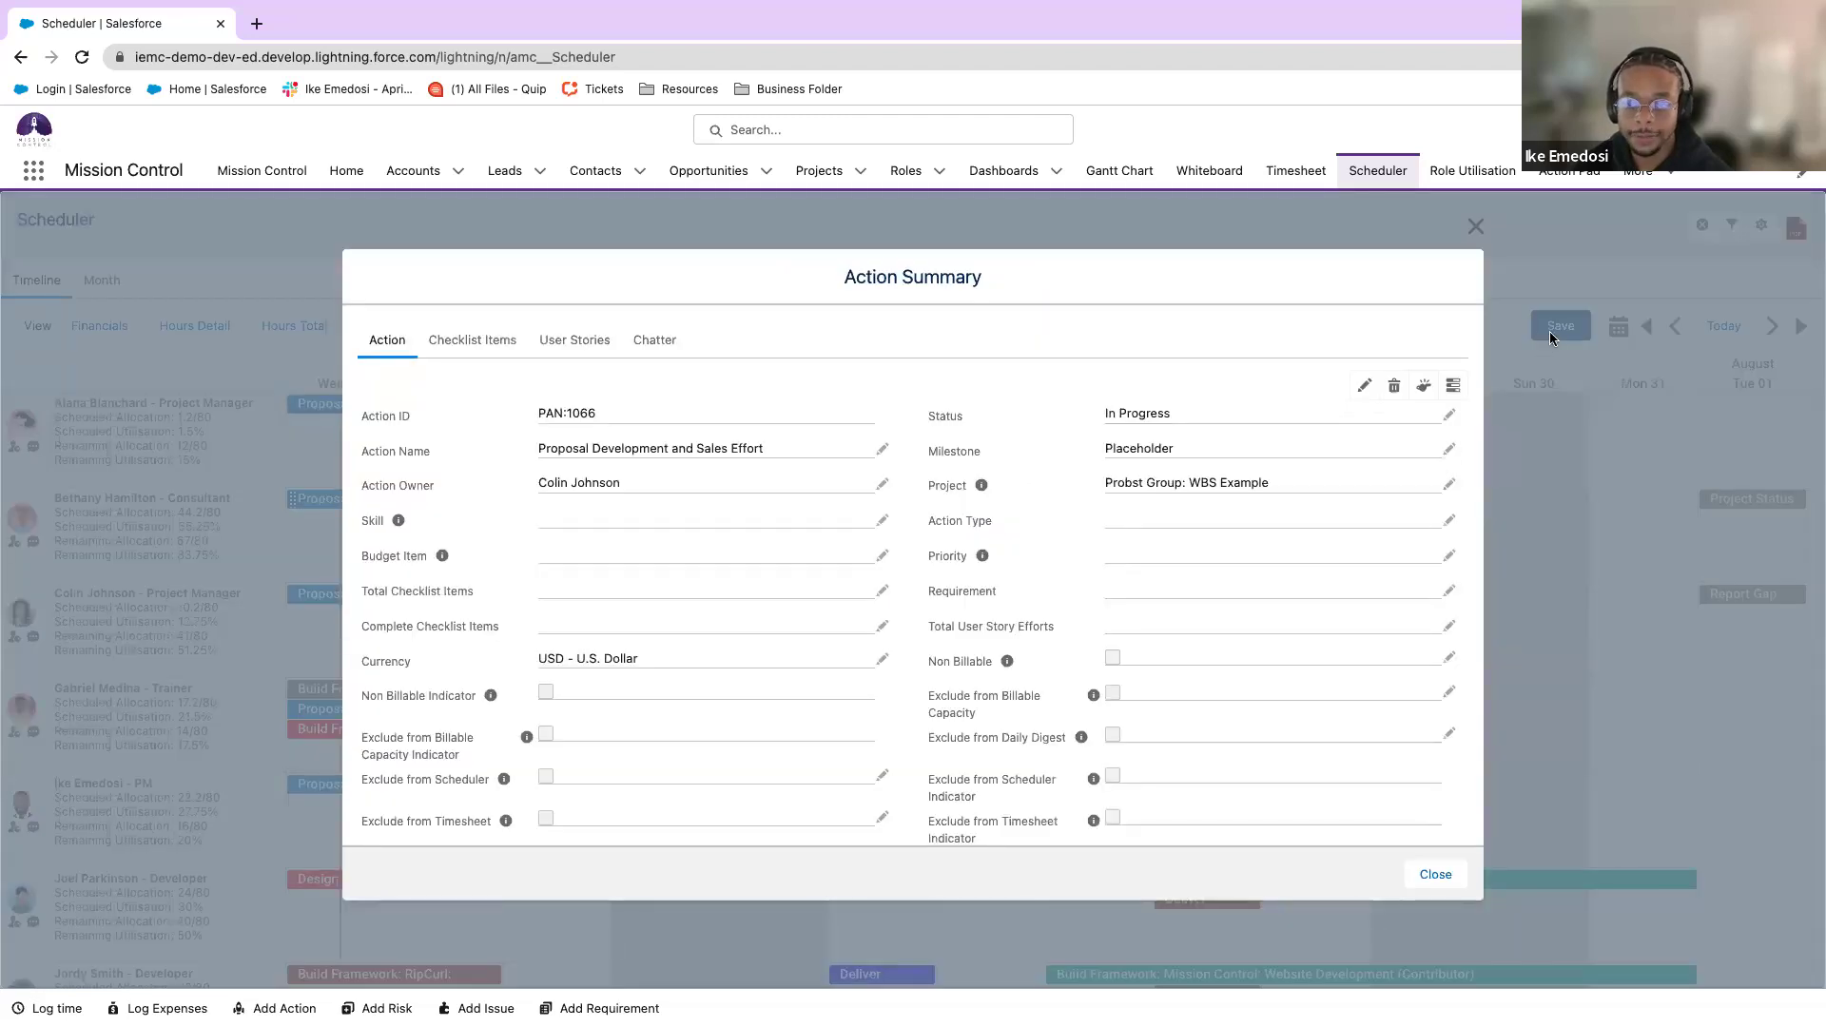
pyautogui.click(1474, 228)
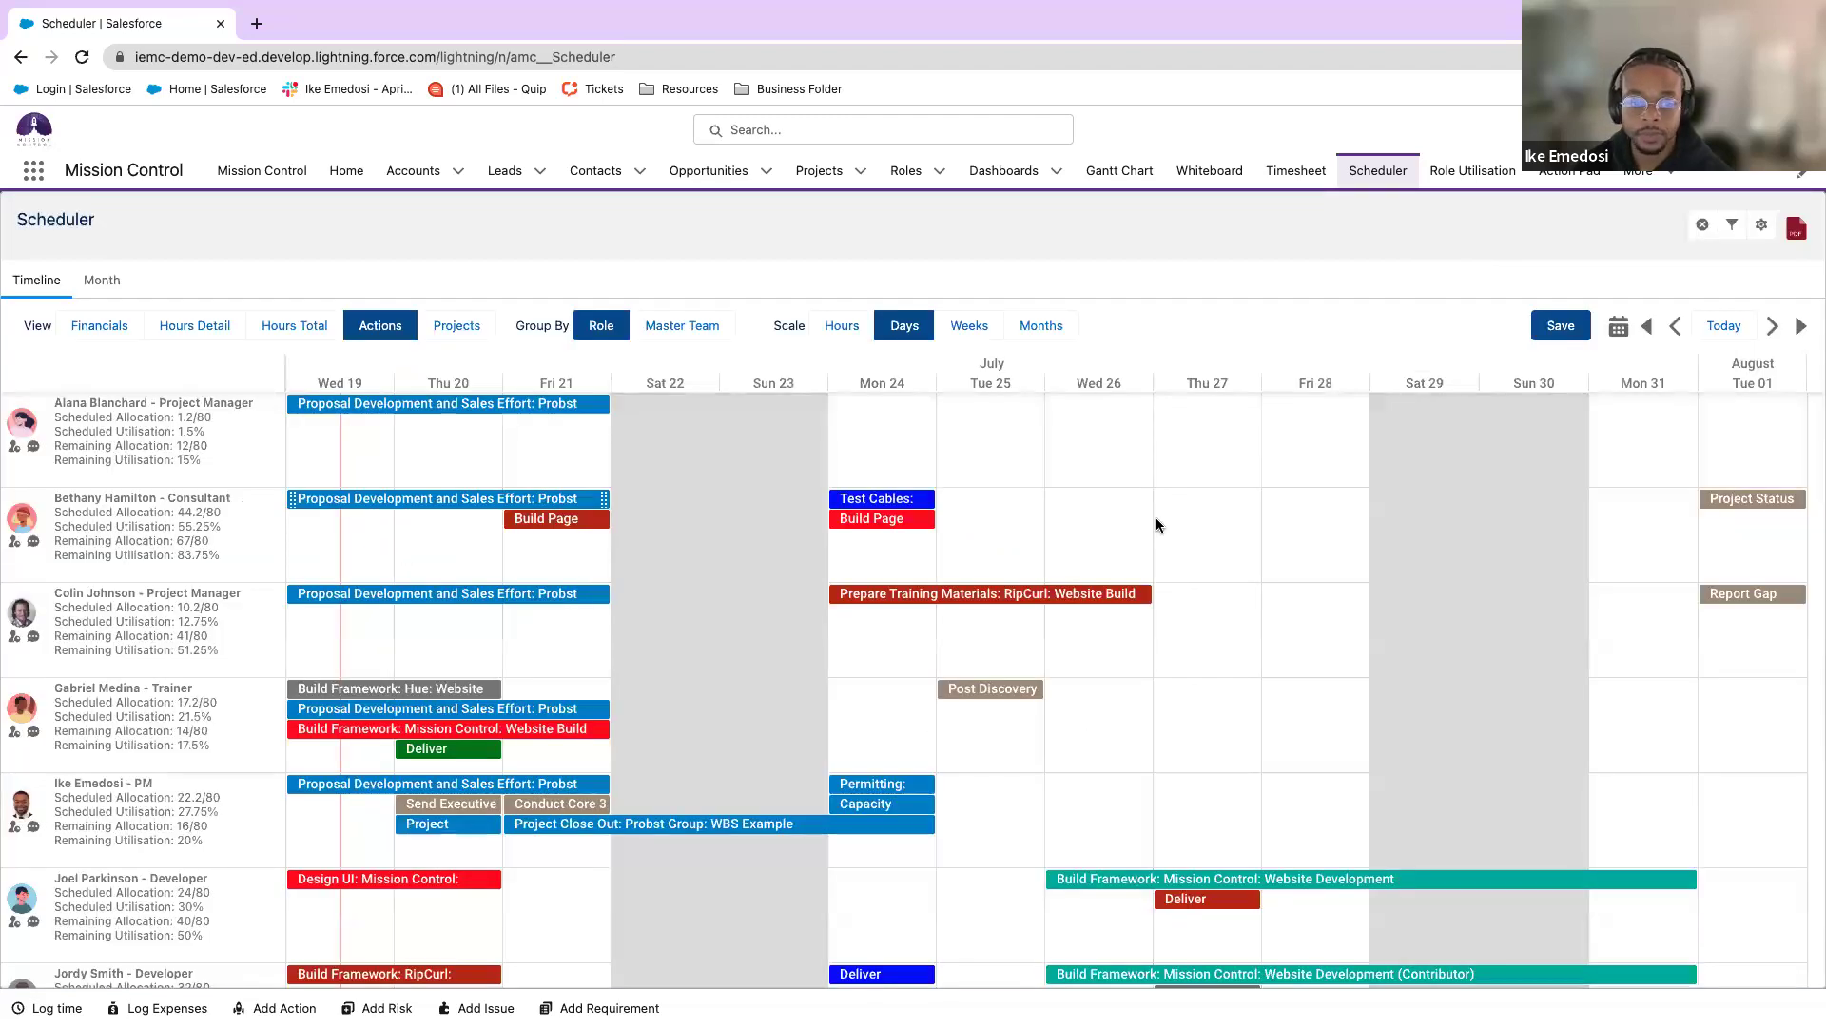
# Reassign the developers' Design UI: Mission Control, Build Framework: RipCurl and July 24 Deliver actions to the PM, placing Deliver on Thursday, July 20.
pyautogui.scroll(-1, 668, 624)
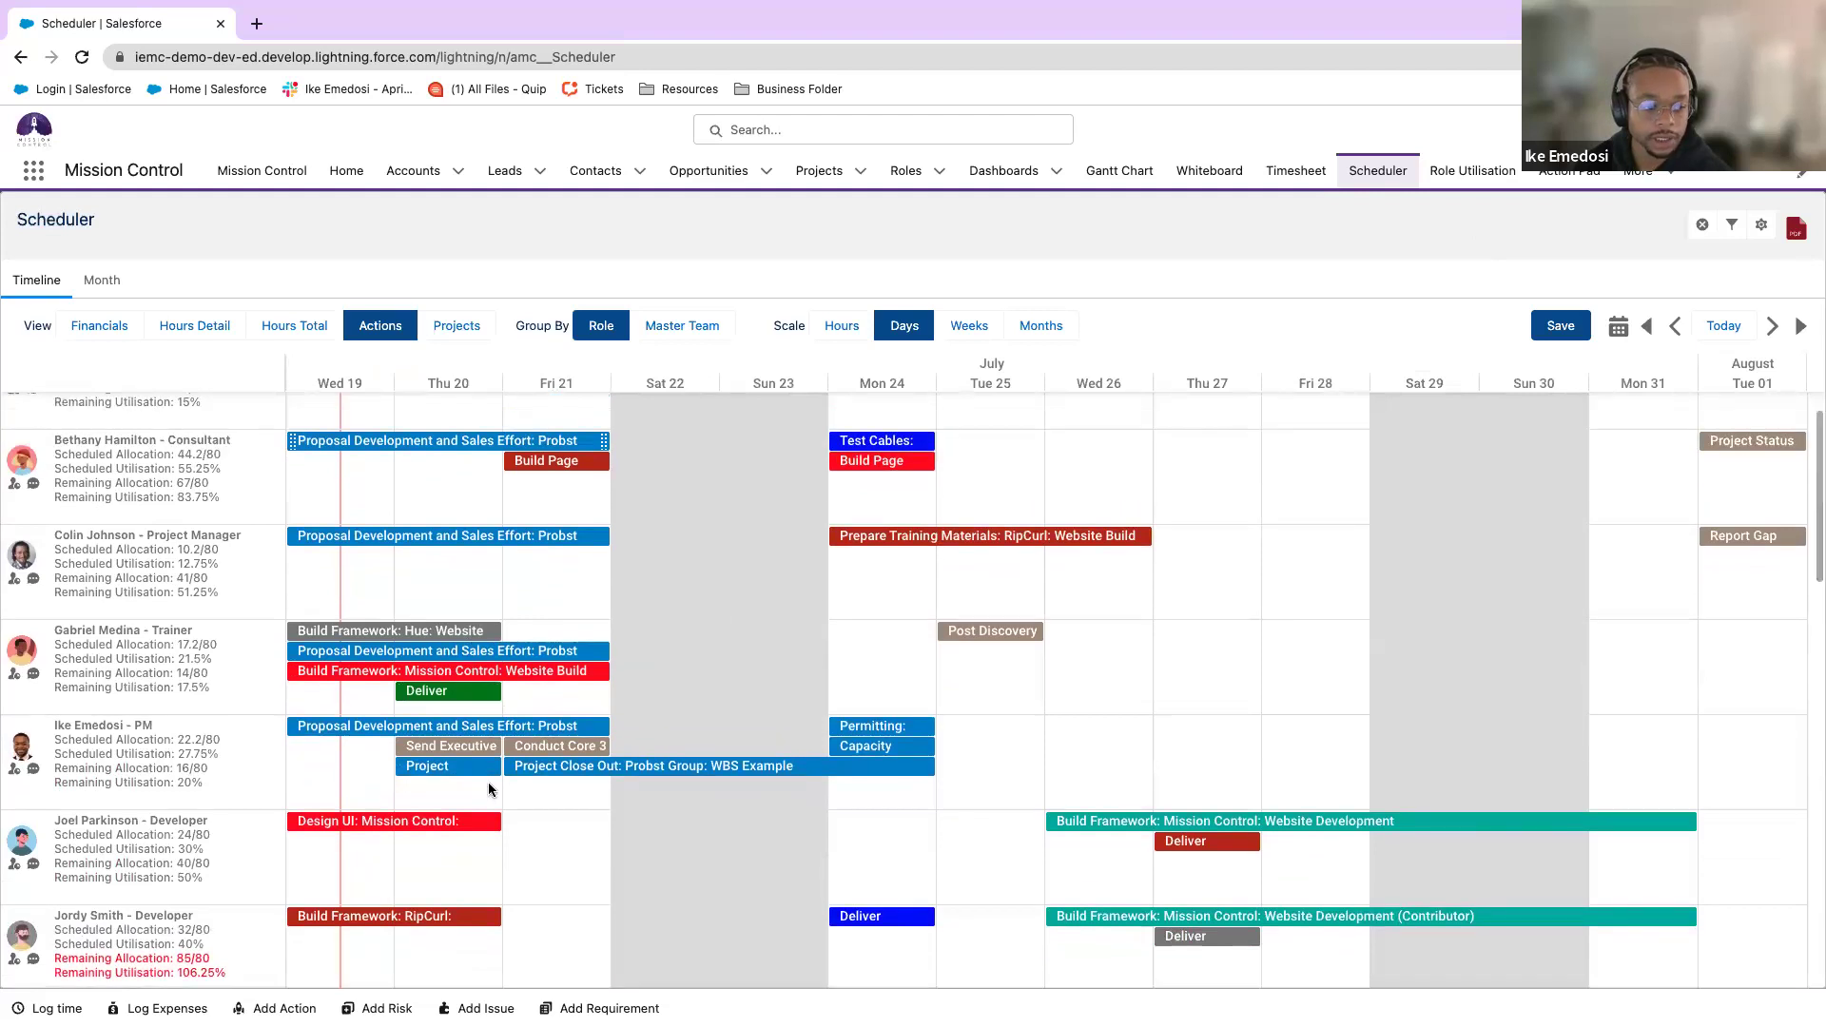
pyautogui.moveTo(434, 828)
pyautogui.moveTo(434, 829)
pyautogui.mouseDown()
pyautogui.moveTo(435, 727)
pyautogui.moveTo(448, 797)
pyautogui.mouseUp()
pyautogui.moveTo(430, 917); pyautogui.dragTo(437, 729)
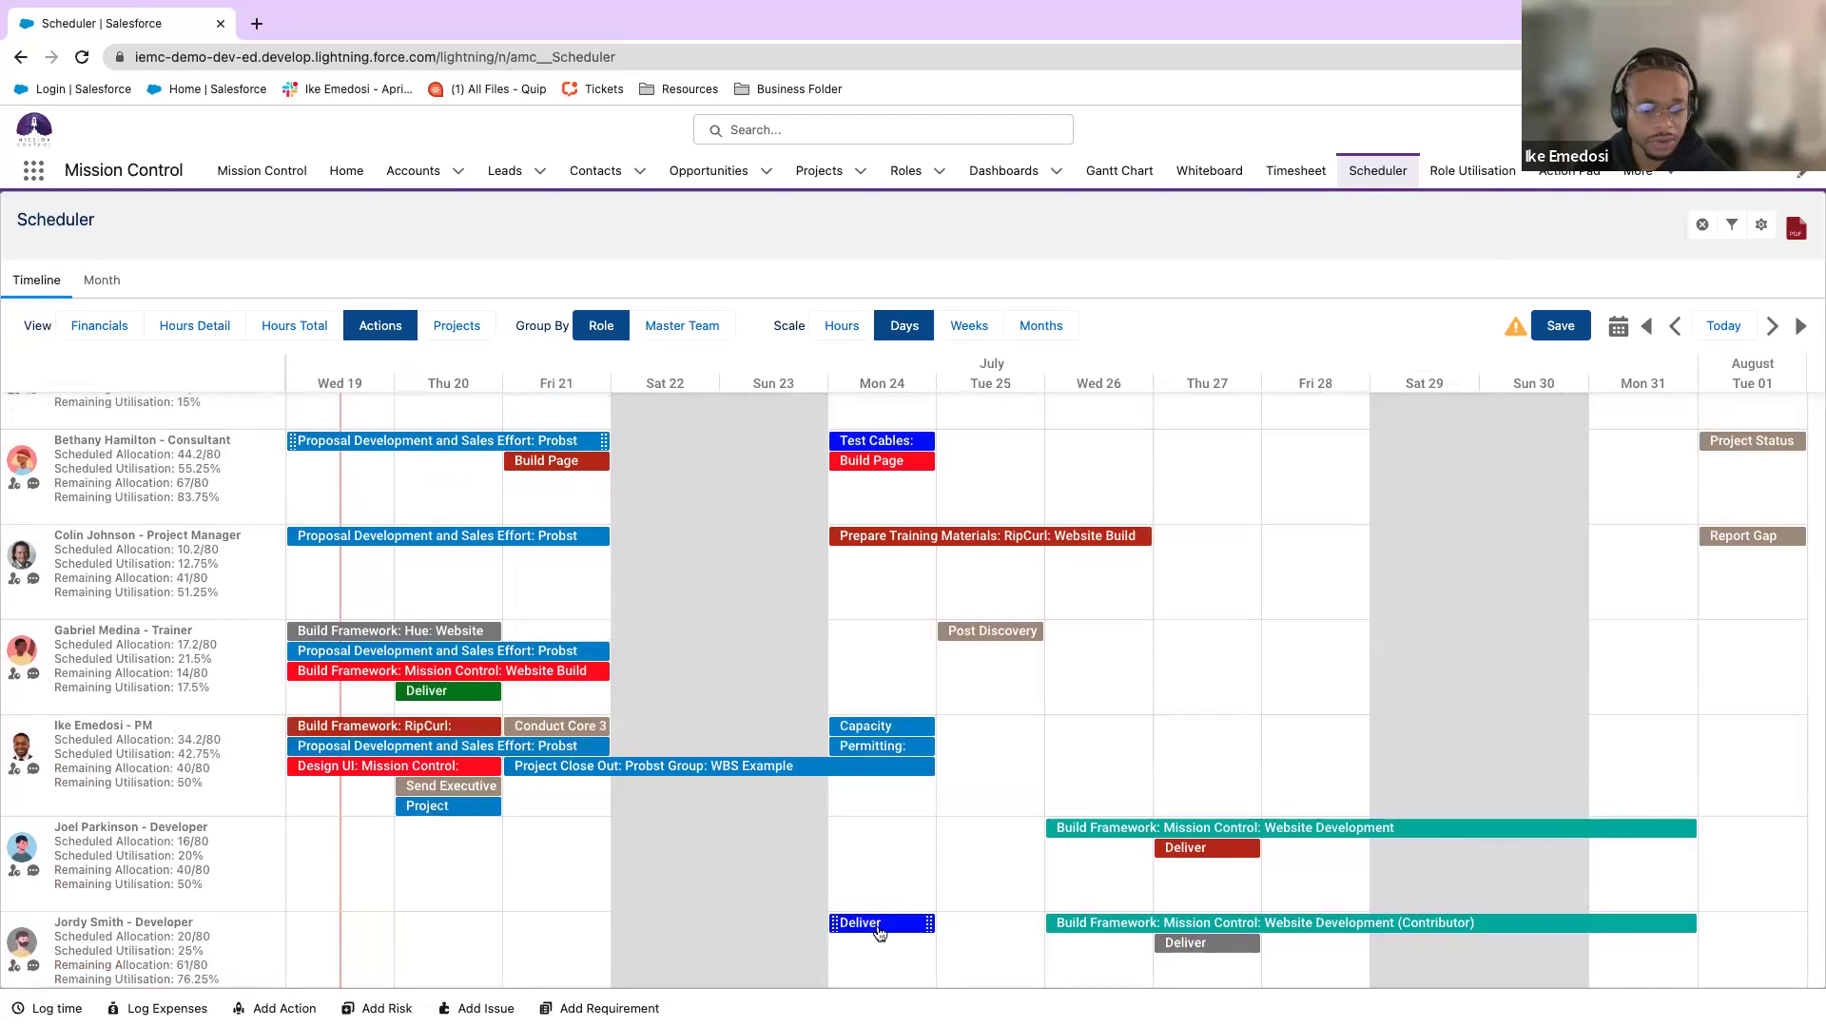
pyautogui.moveTo(879, 923); pyautogui.dragTo(446, 727)
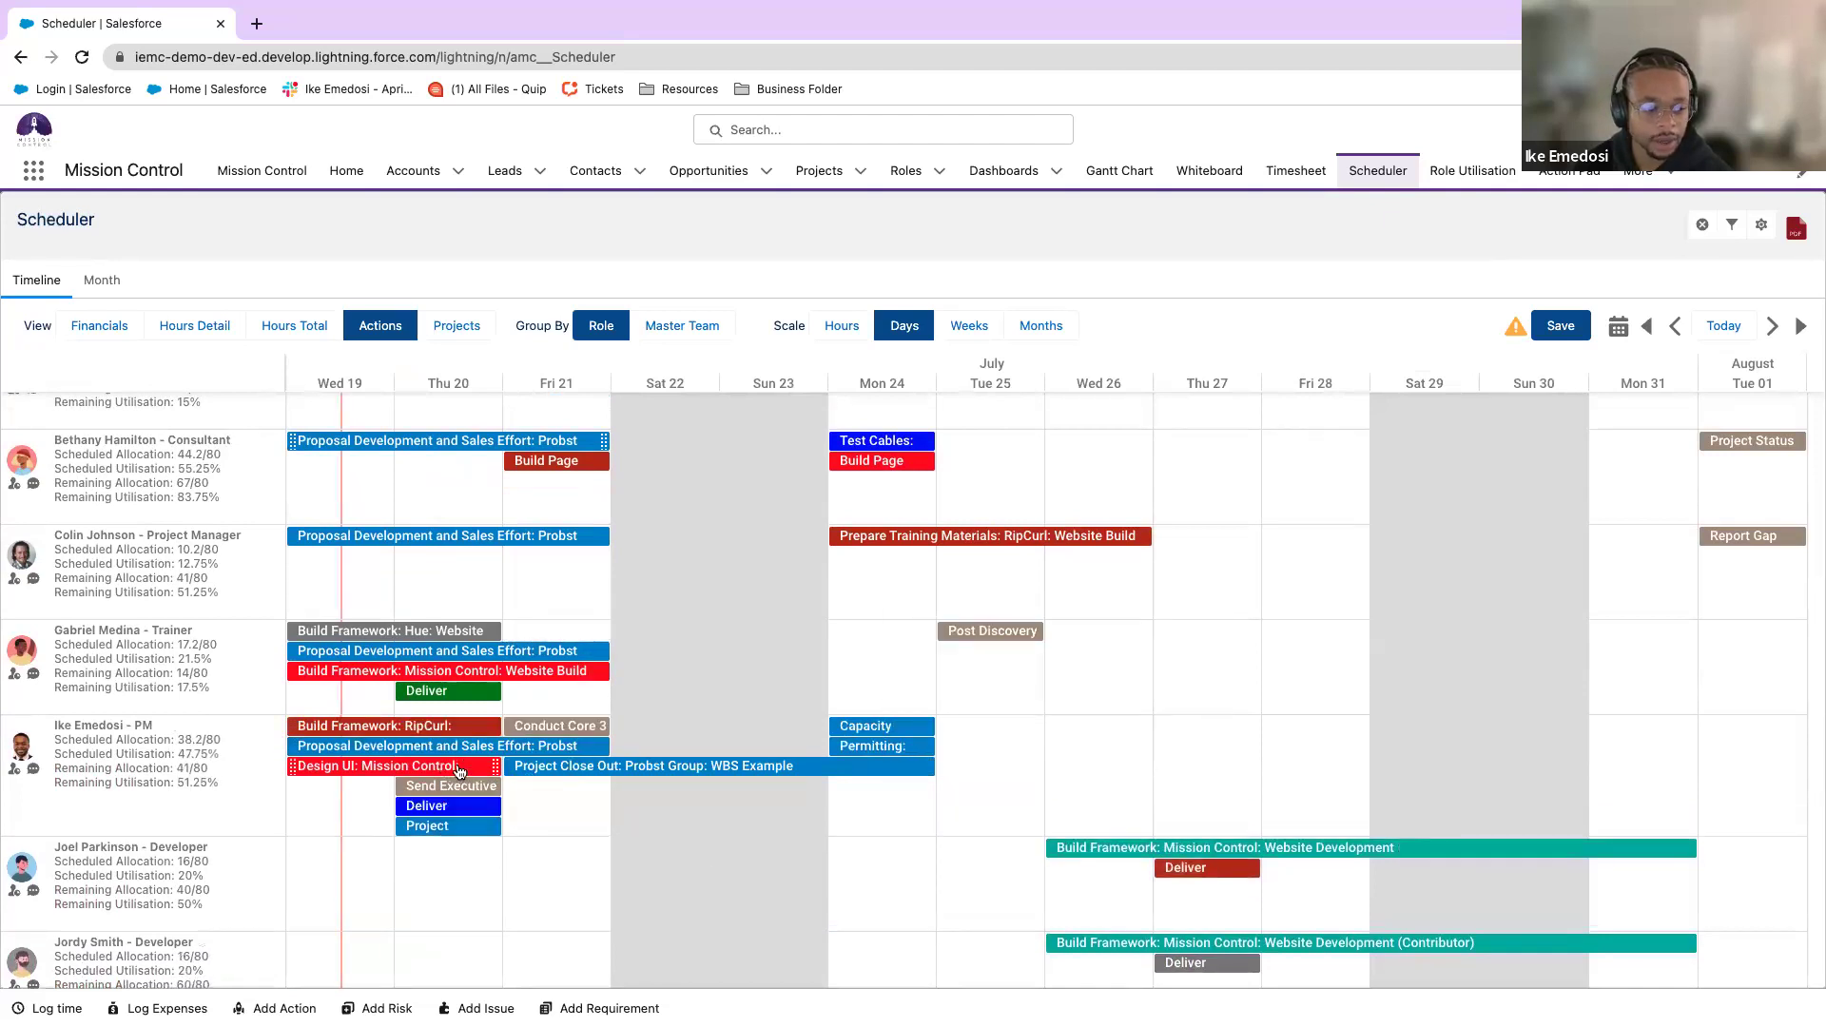
pyautogui.scroll(-1, 397, 885)
pyautogui.scroll(-2, 766, 740)
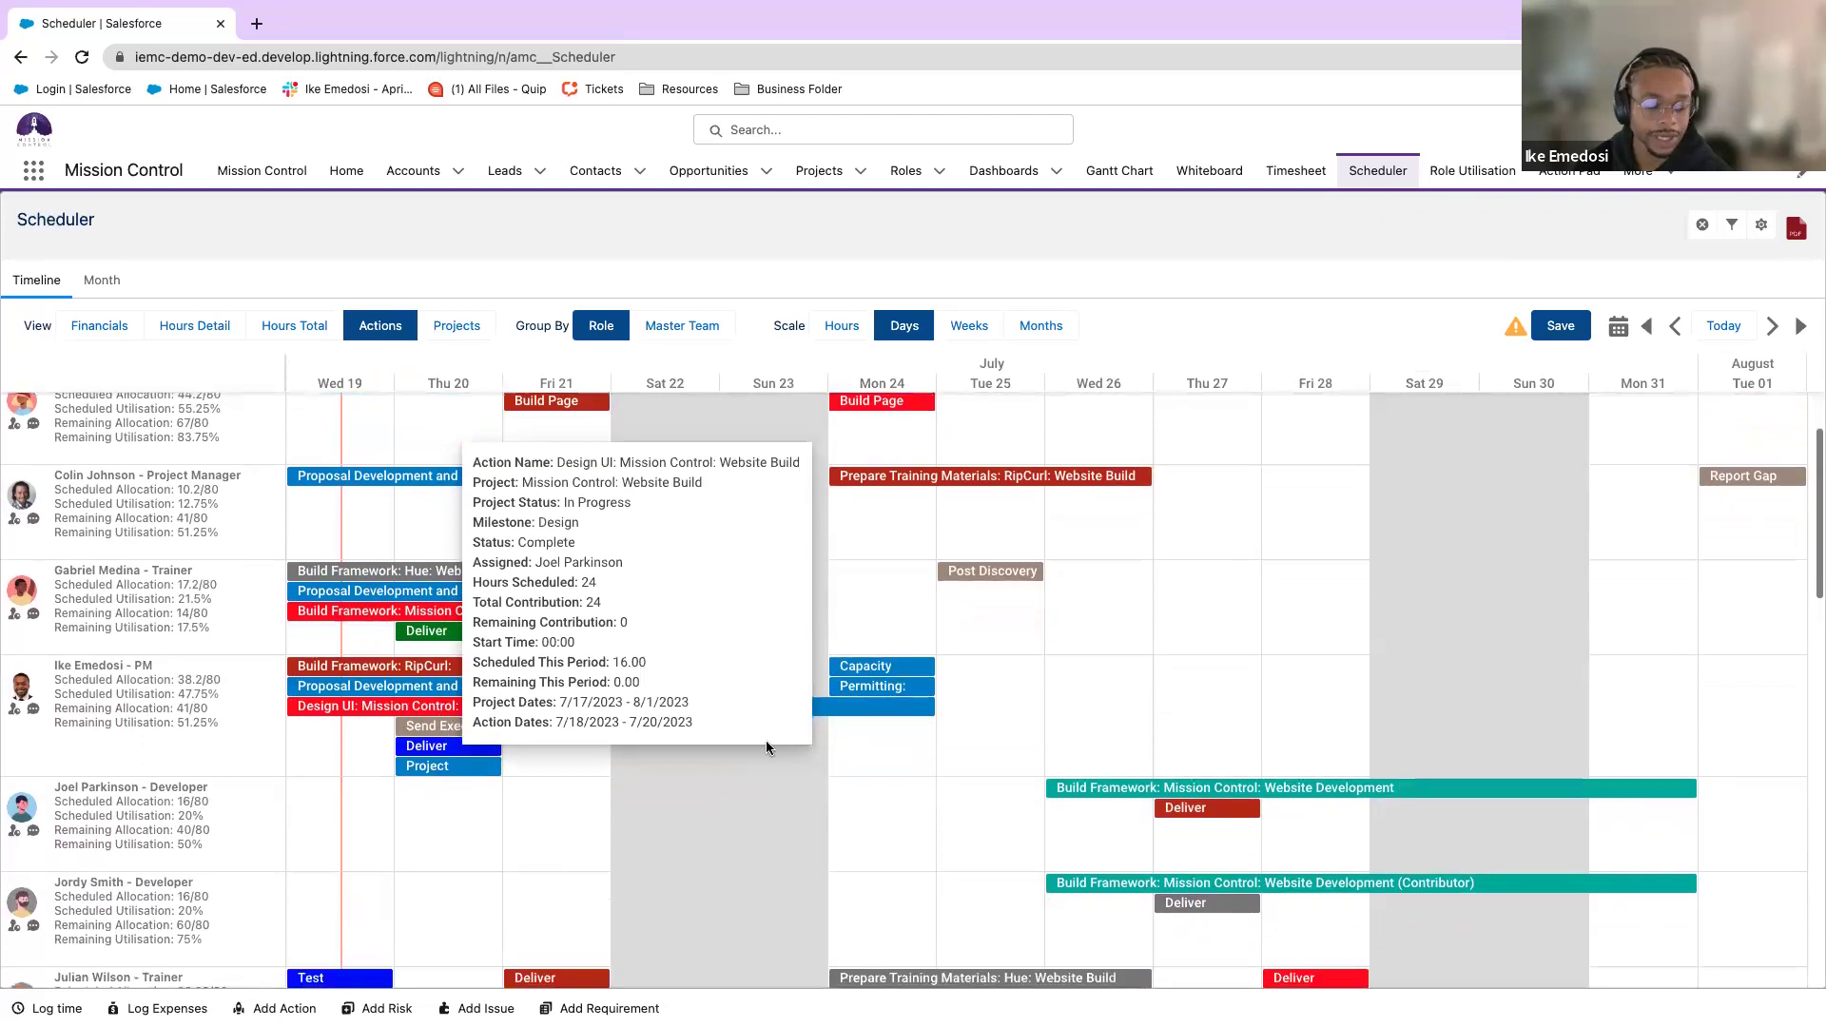
# Reassign the placeholder designer's Design UI: Xovis: Gige action to the Senior Consultant and Design UI: BSB: University of Kentucky to the named Designer.
pyautogui.scroll(-12, 659, 795)
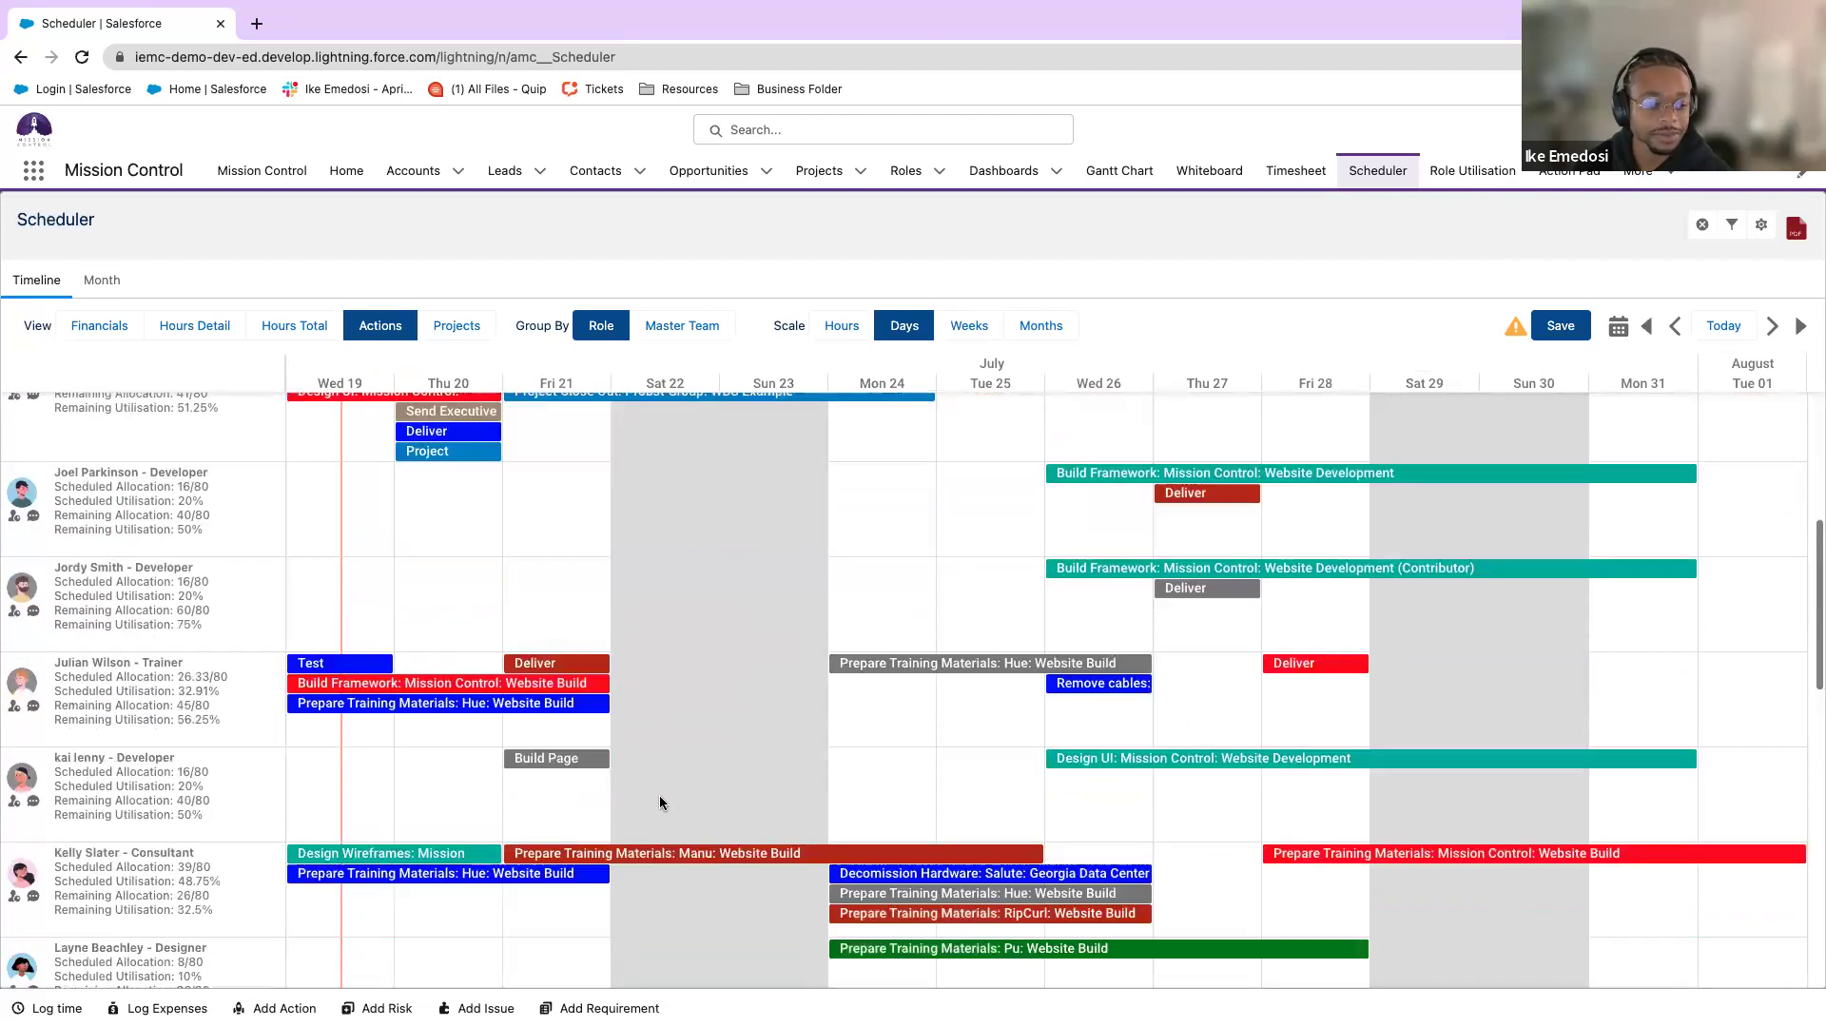
pyautogui.scroll(-20, 683, 815)
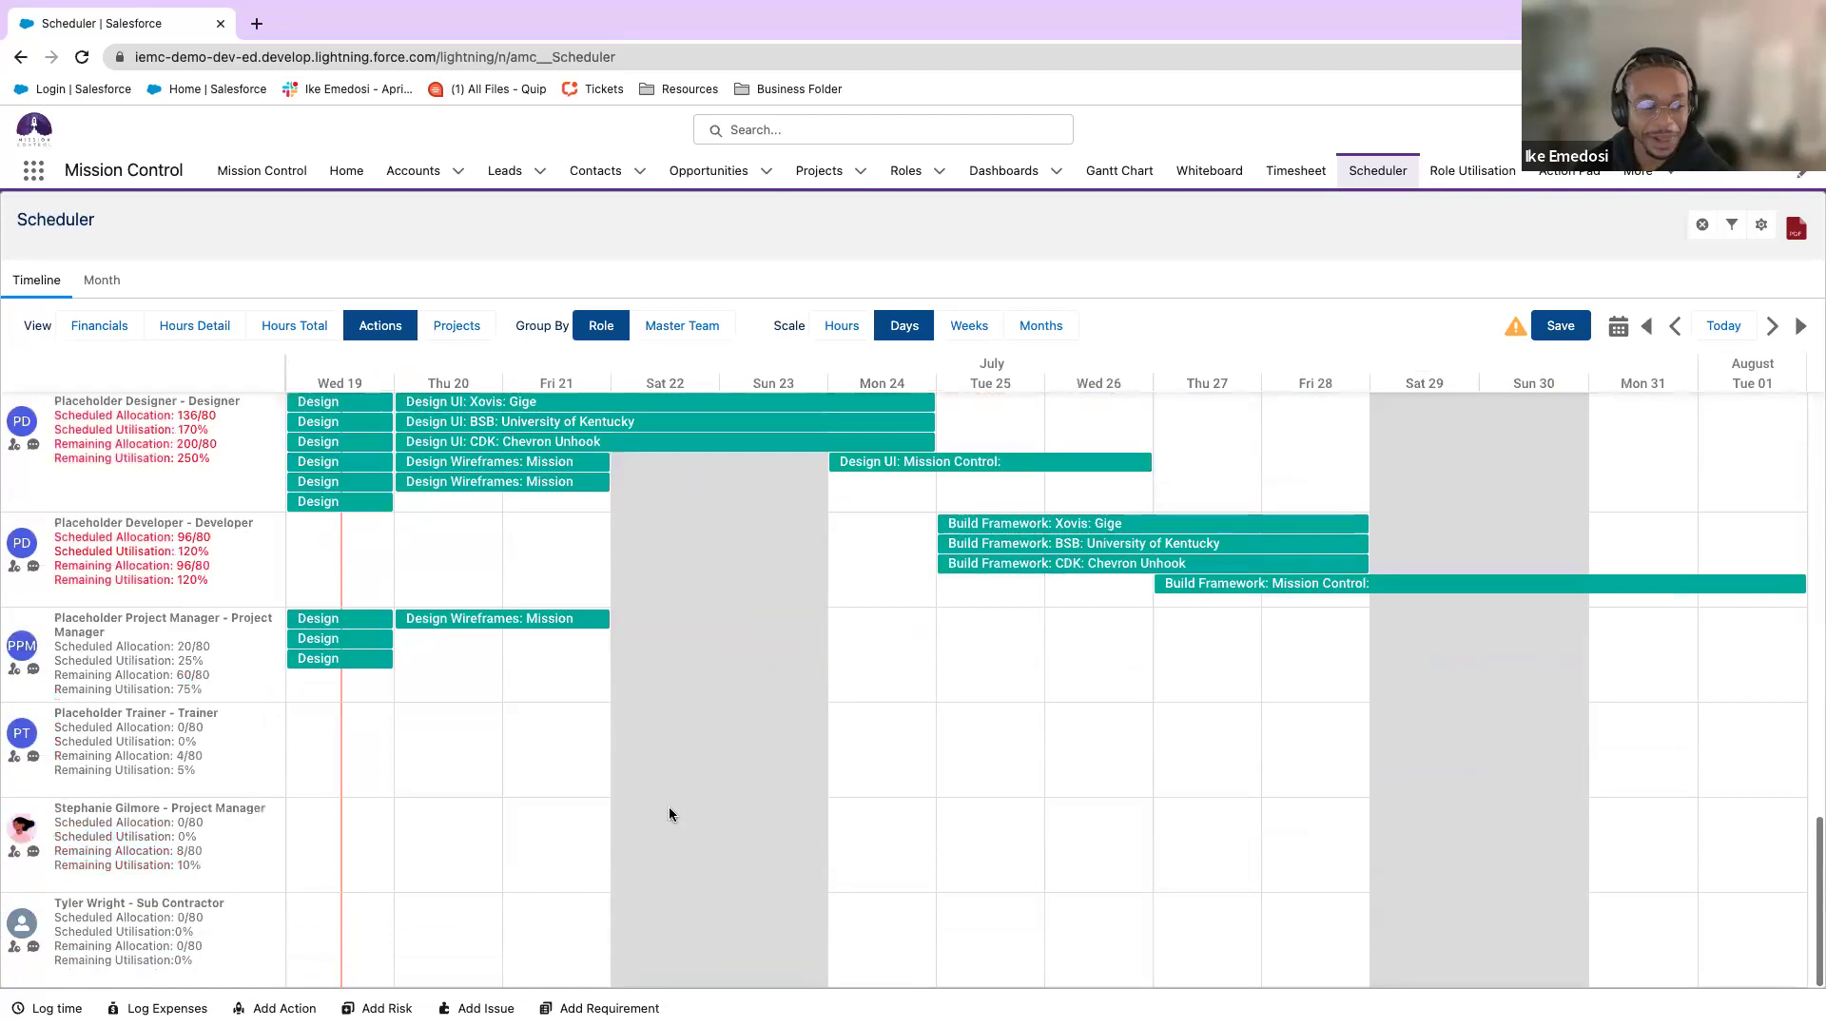
pyautogui.scroll(9, 670, 807)
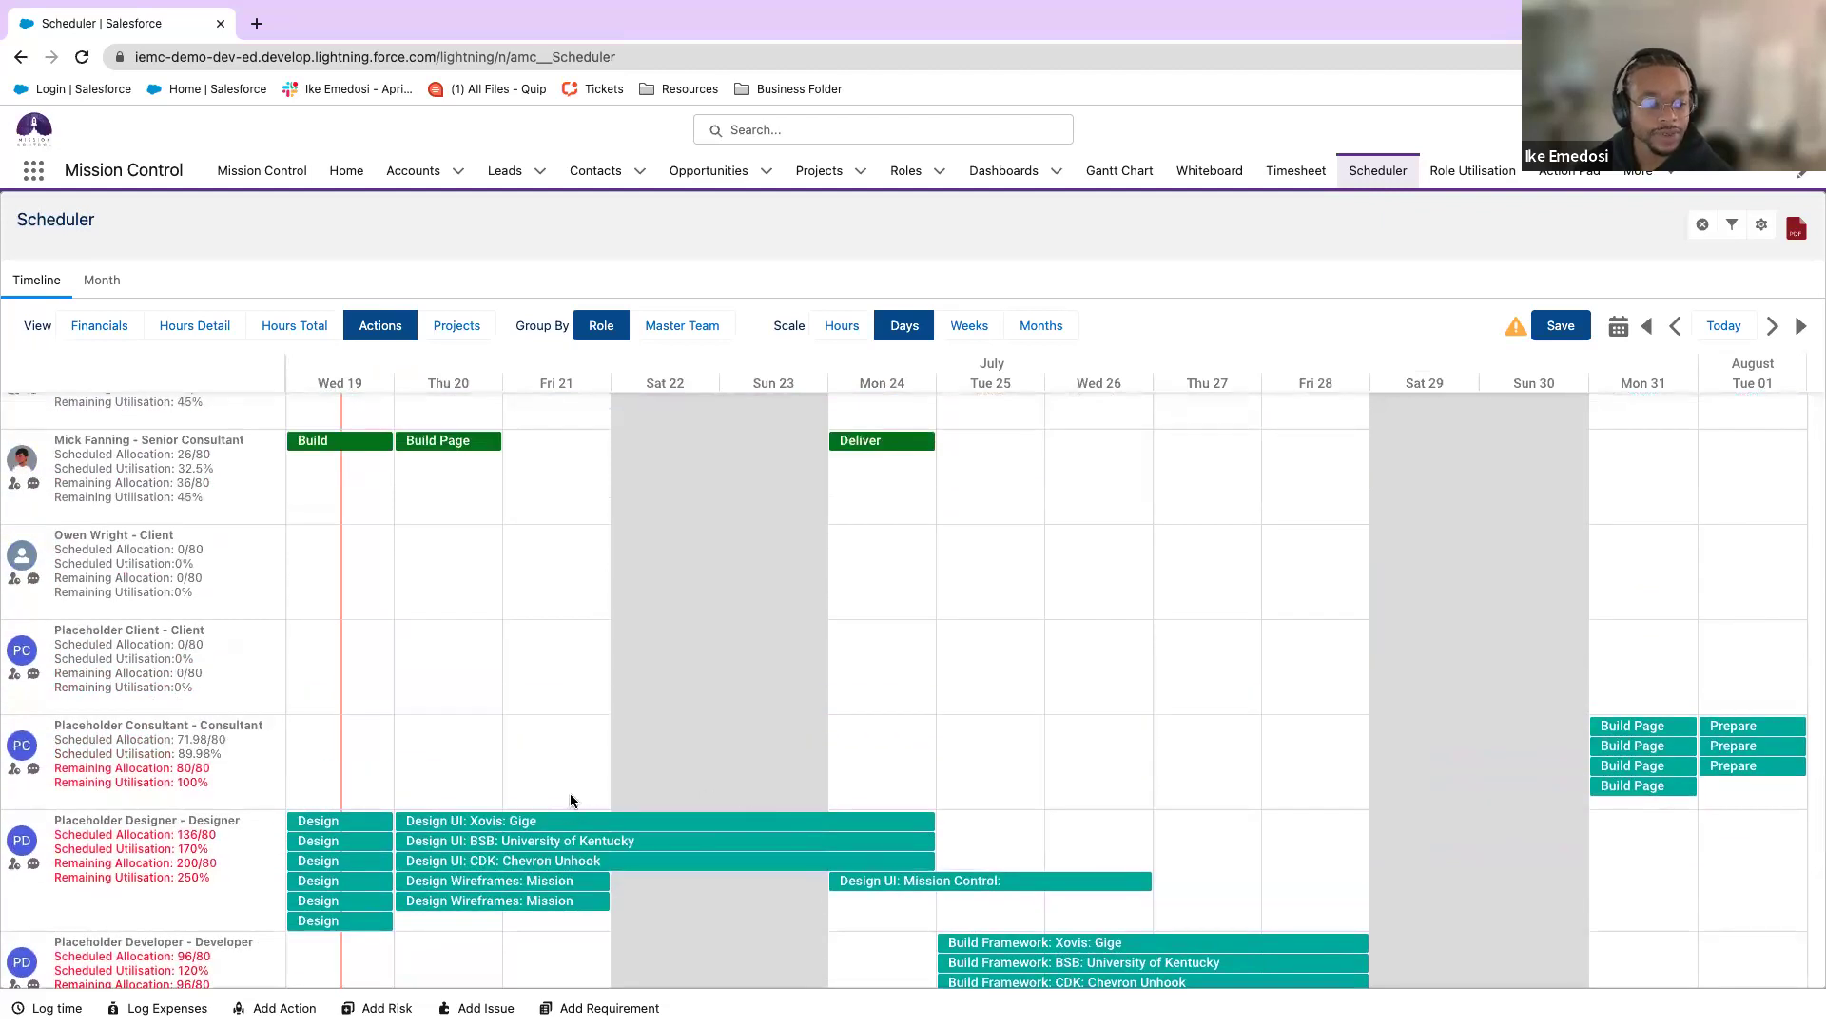
pyautogui.scroll(1, 569, 793)
pyautogui.moveTo(373, 830)
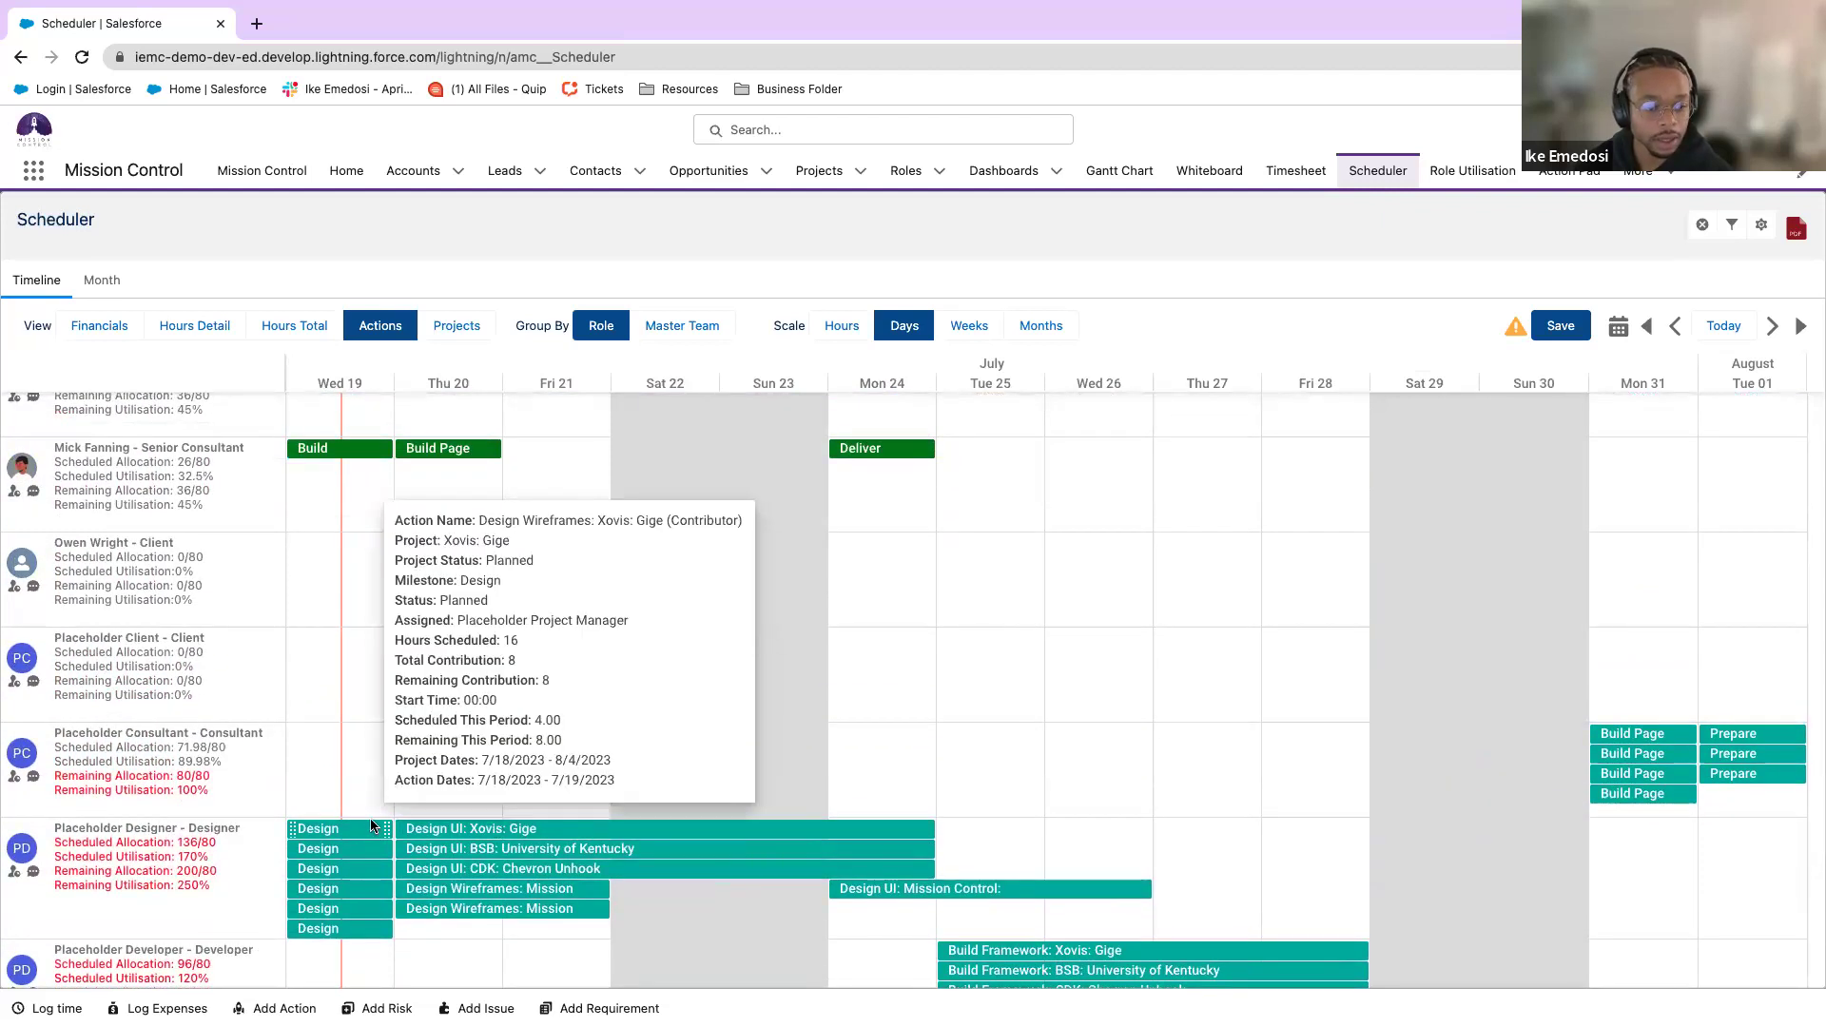
pyautogui.moveTo(569, 836)
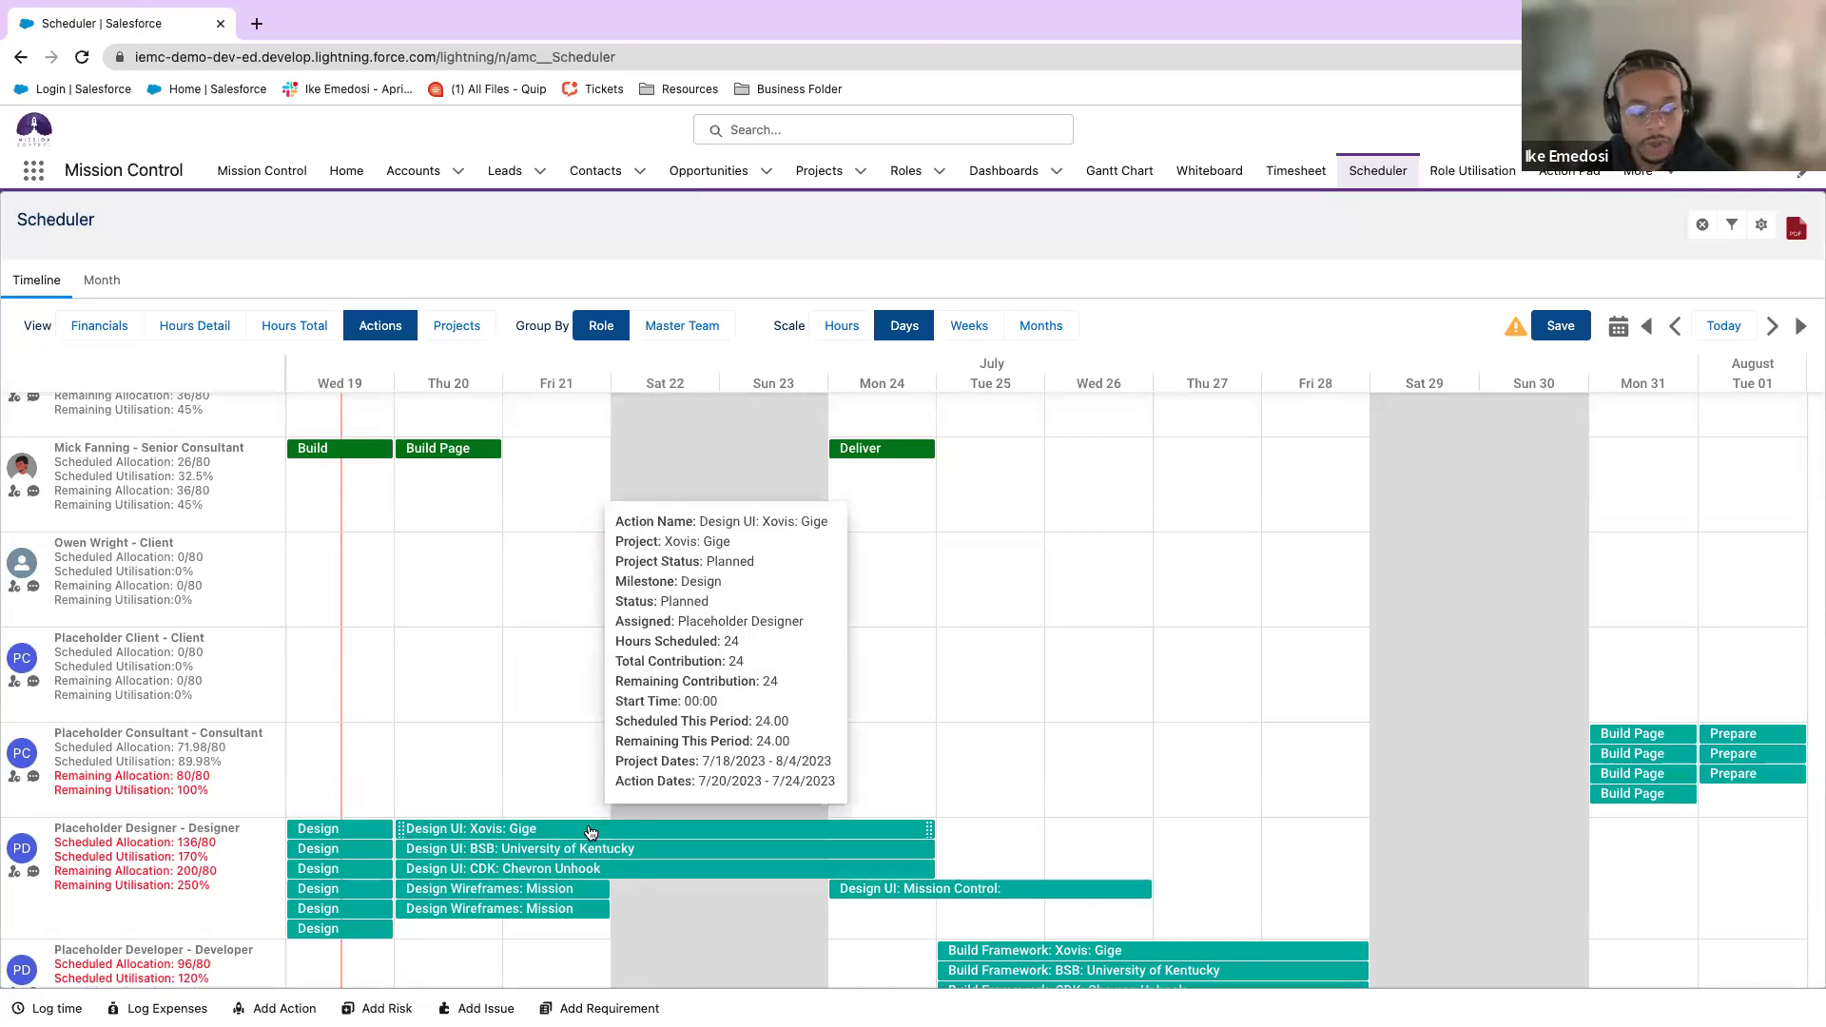
pyautogui.moveTo(589, 834); pyautogui.dragTo(580, 454)
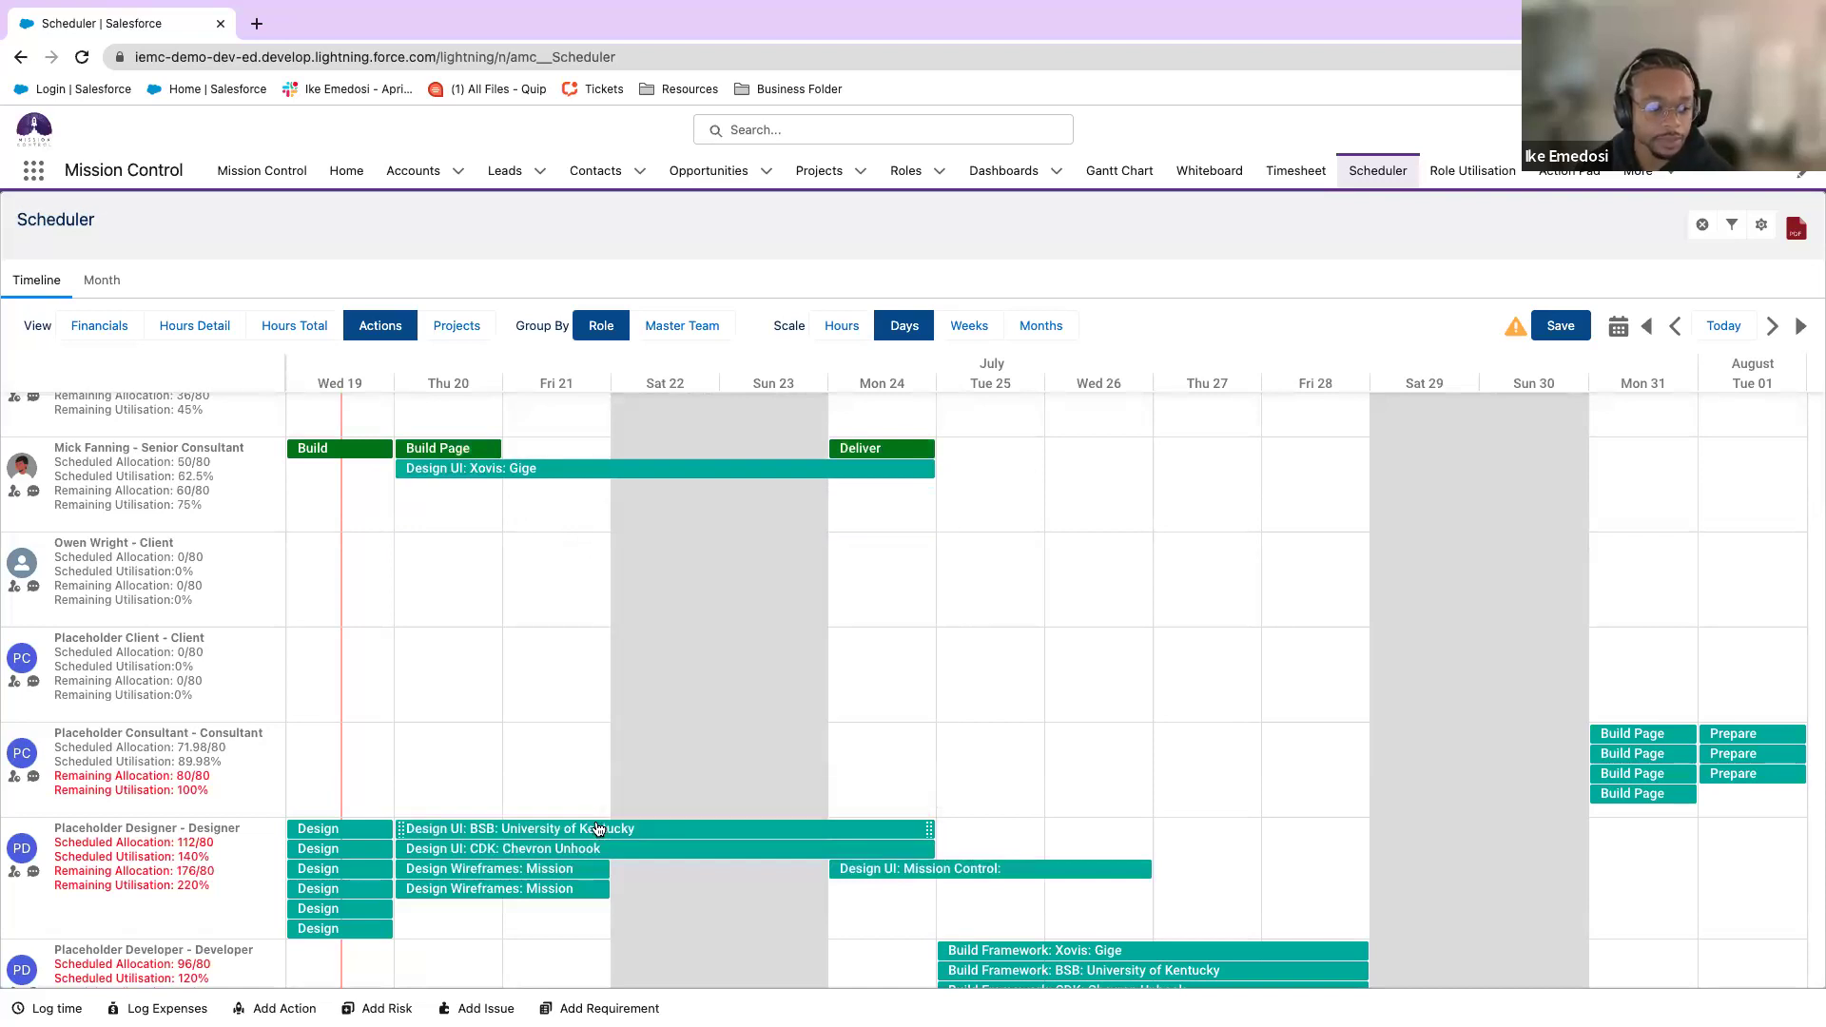
pyautogui.moveTo(592, 825); pyautogui.dragTo(602, 416)
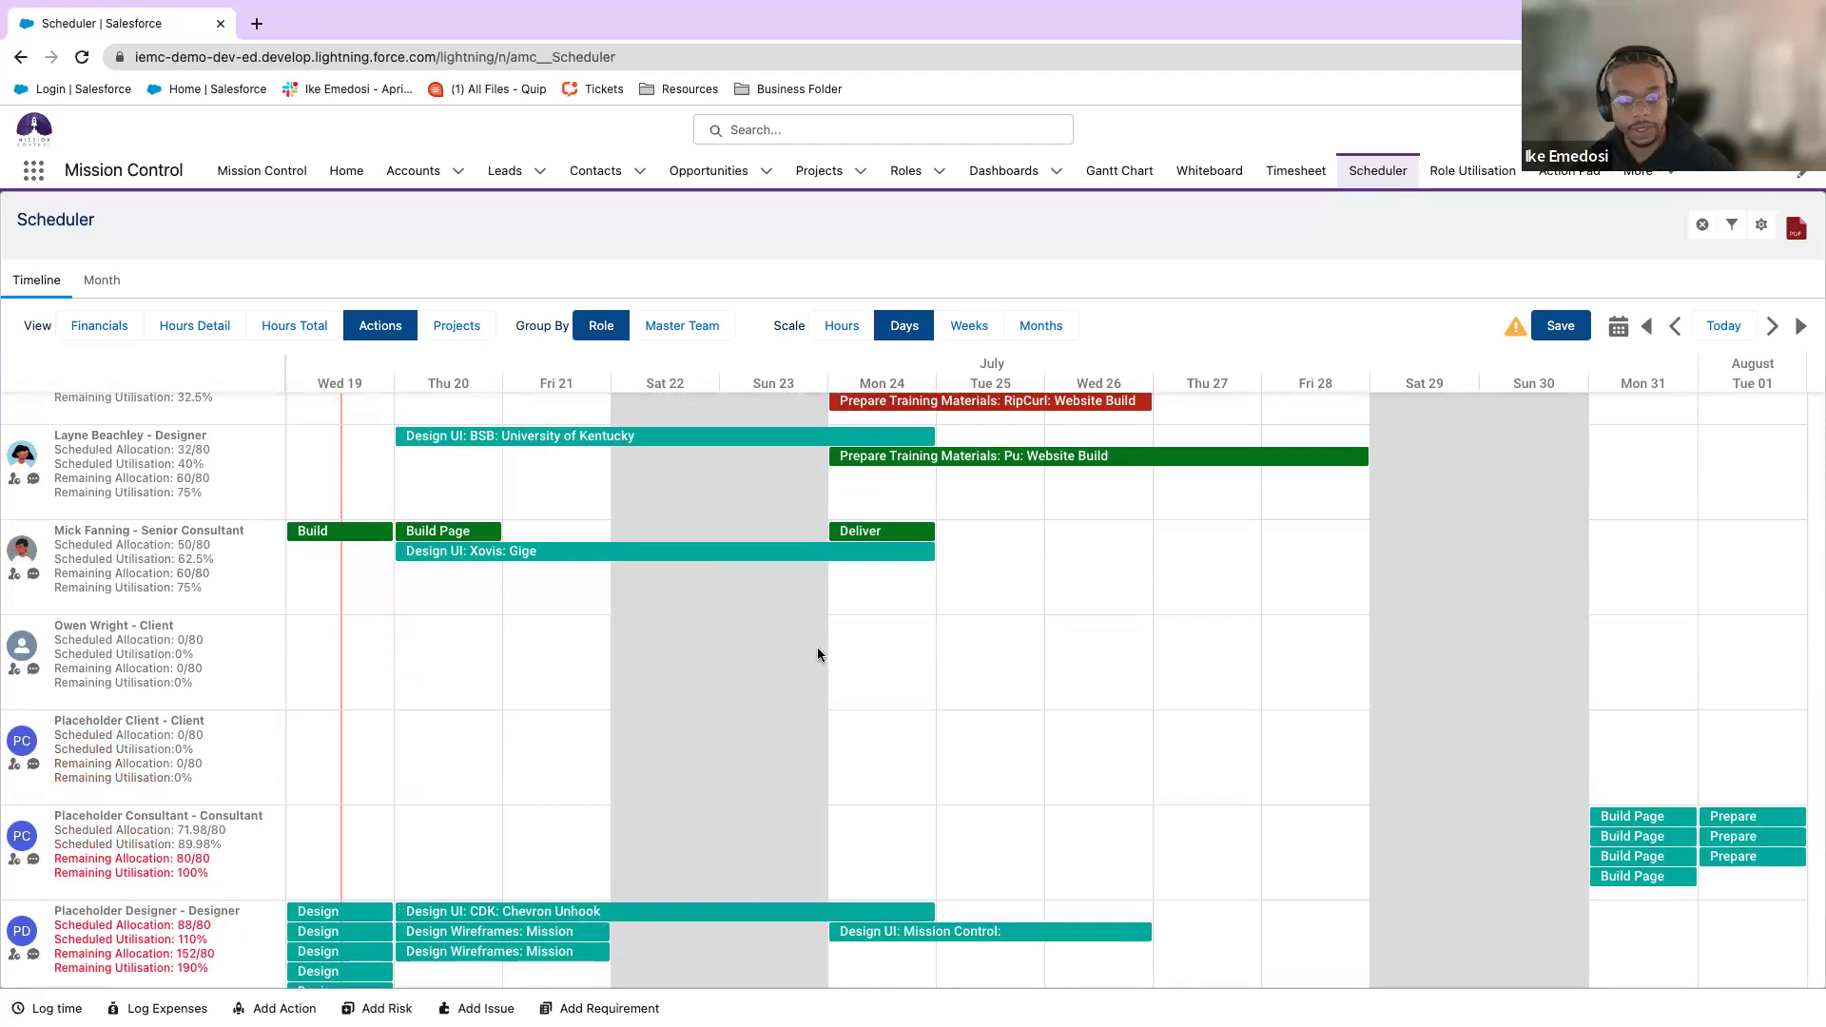
pyautogui.scroll(5, 818, 655)
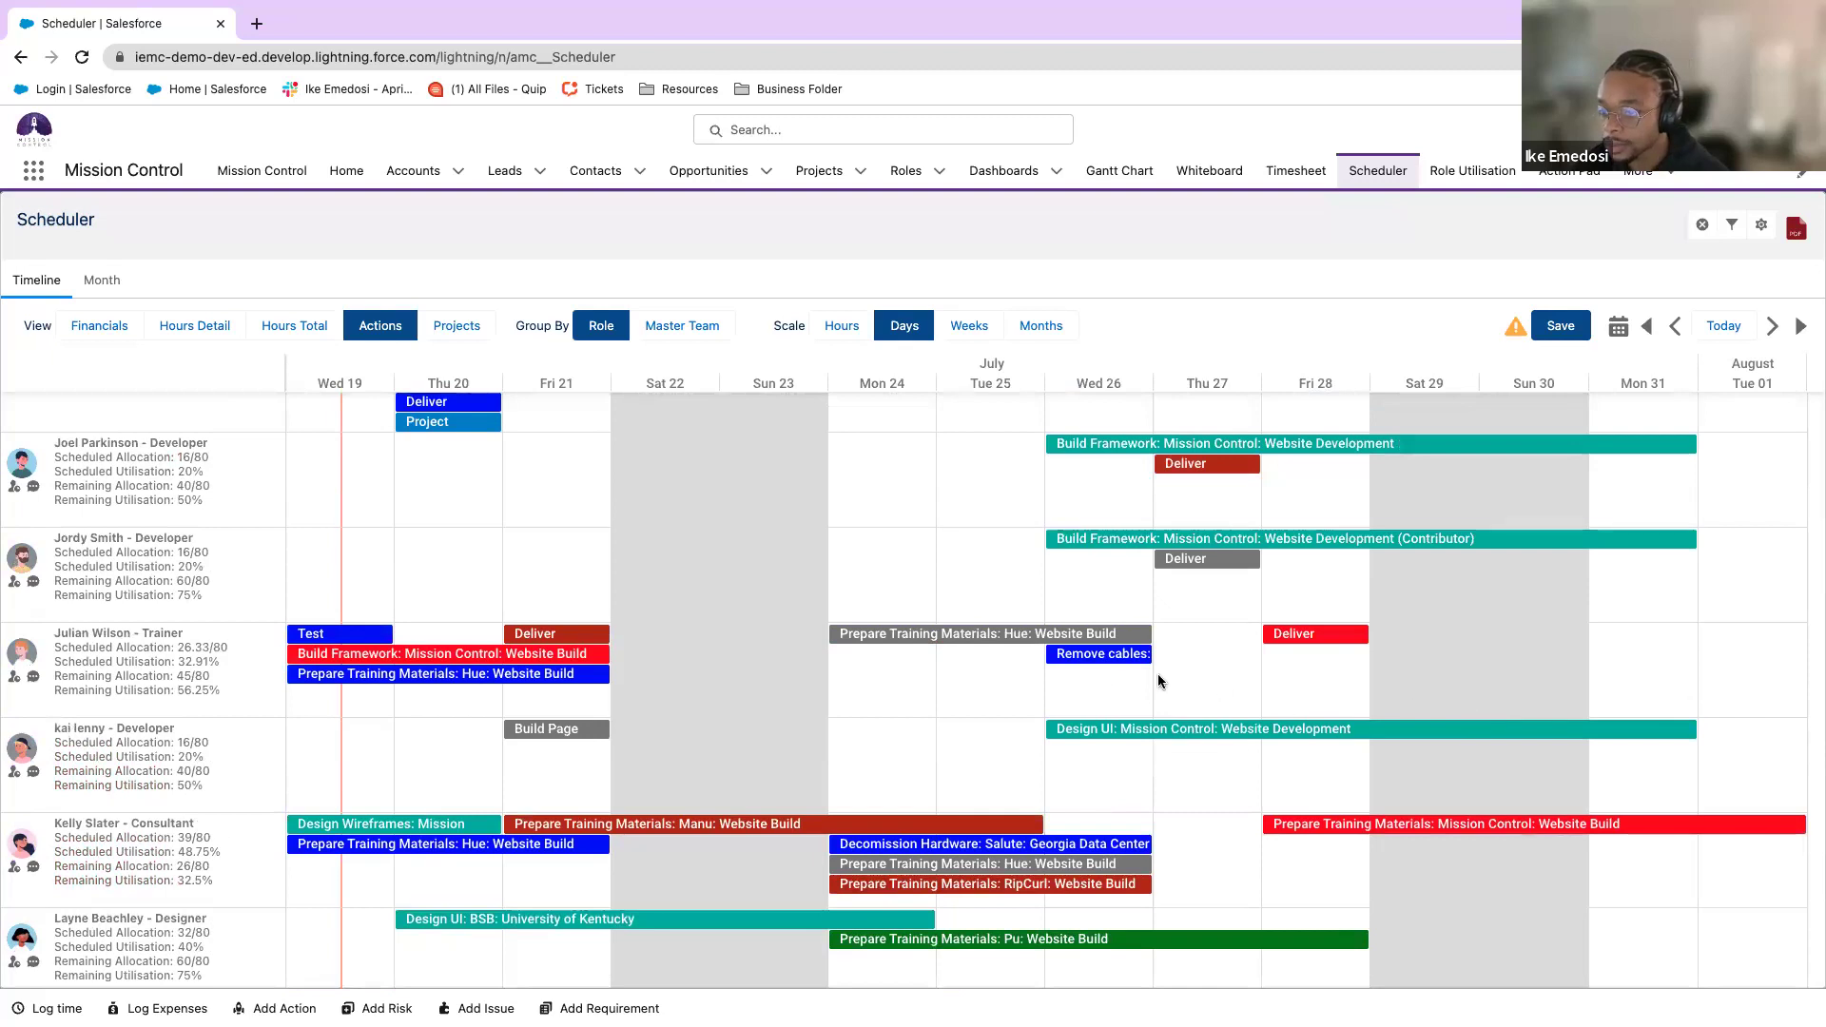
pyautogui.scroll(4, 1078, 632)
pyautogui.scroll(1, 1079, 632)
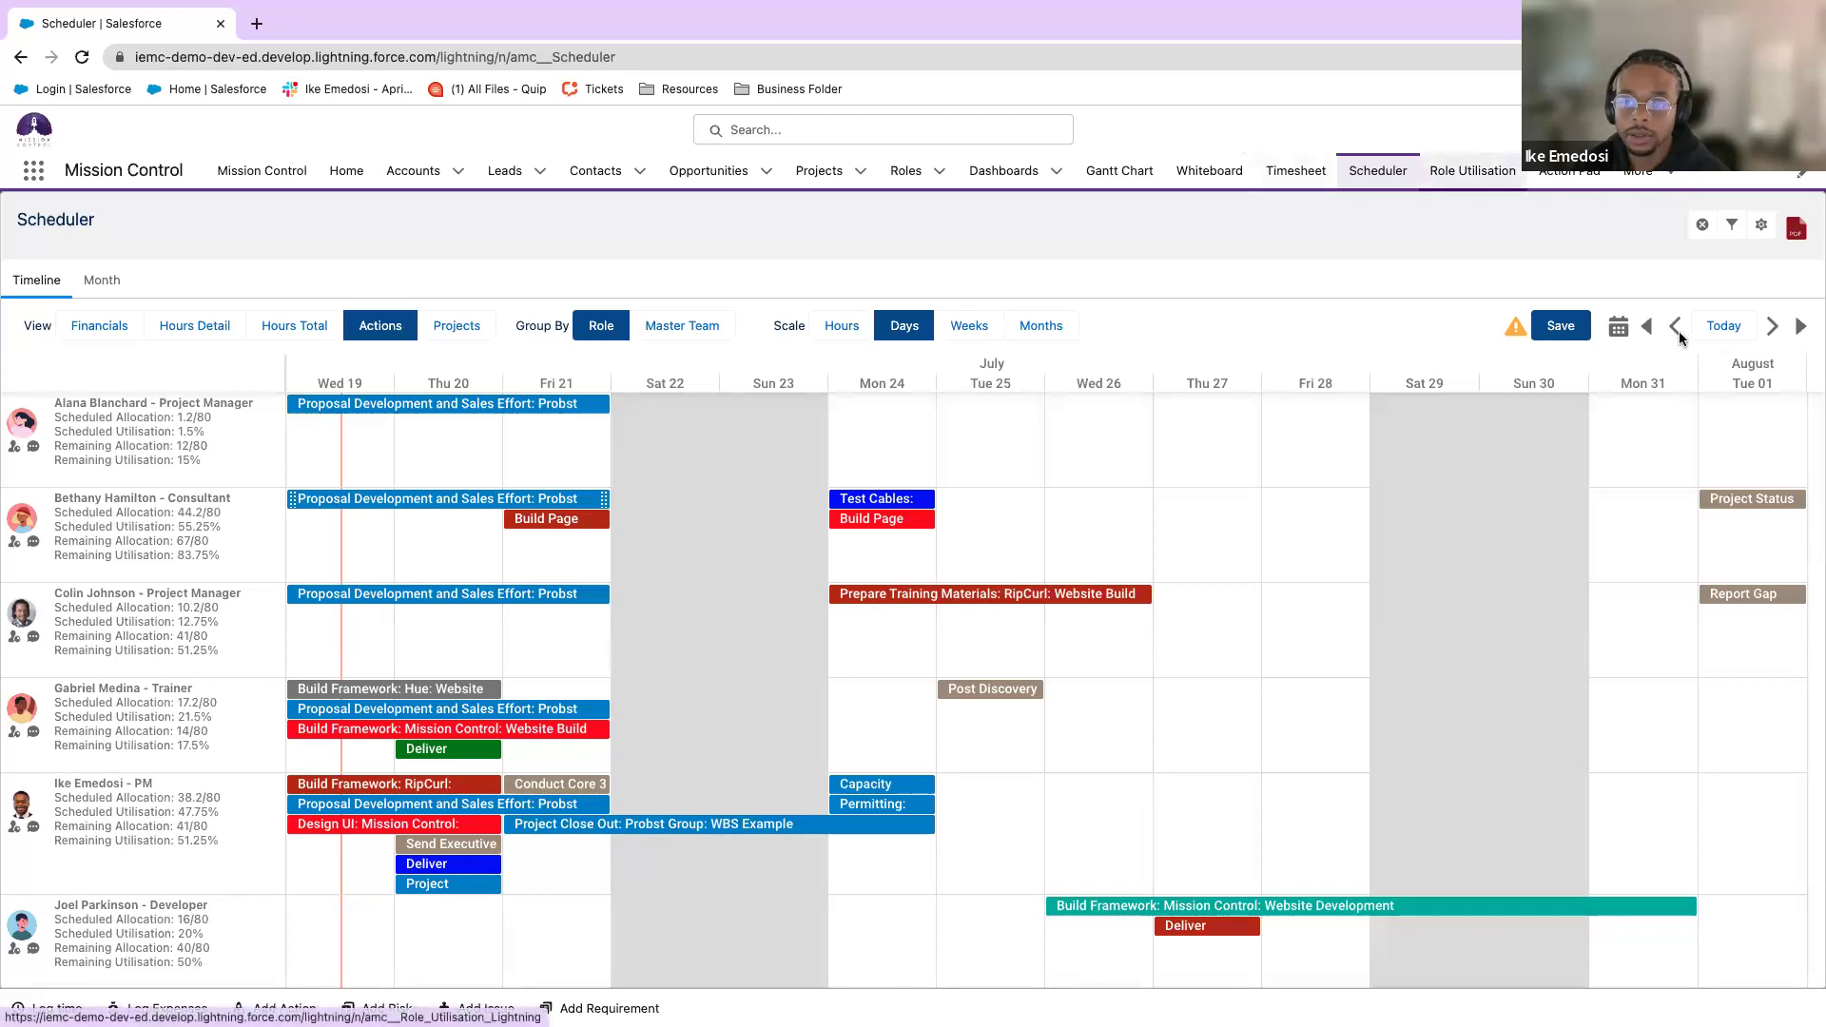
# Open the form for a new role and switch its role source to Contact and Asset to compare the person fields.
pyautogui.click(905, 169)
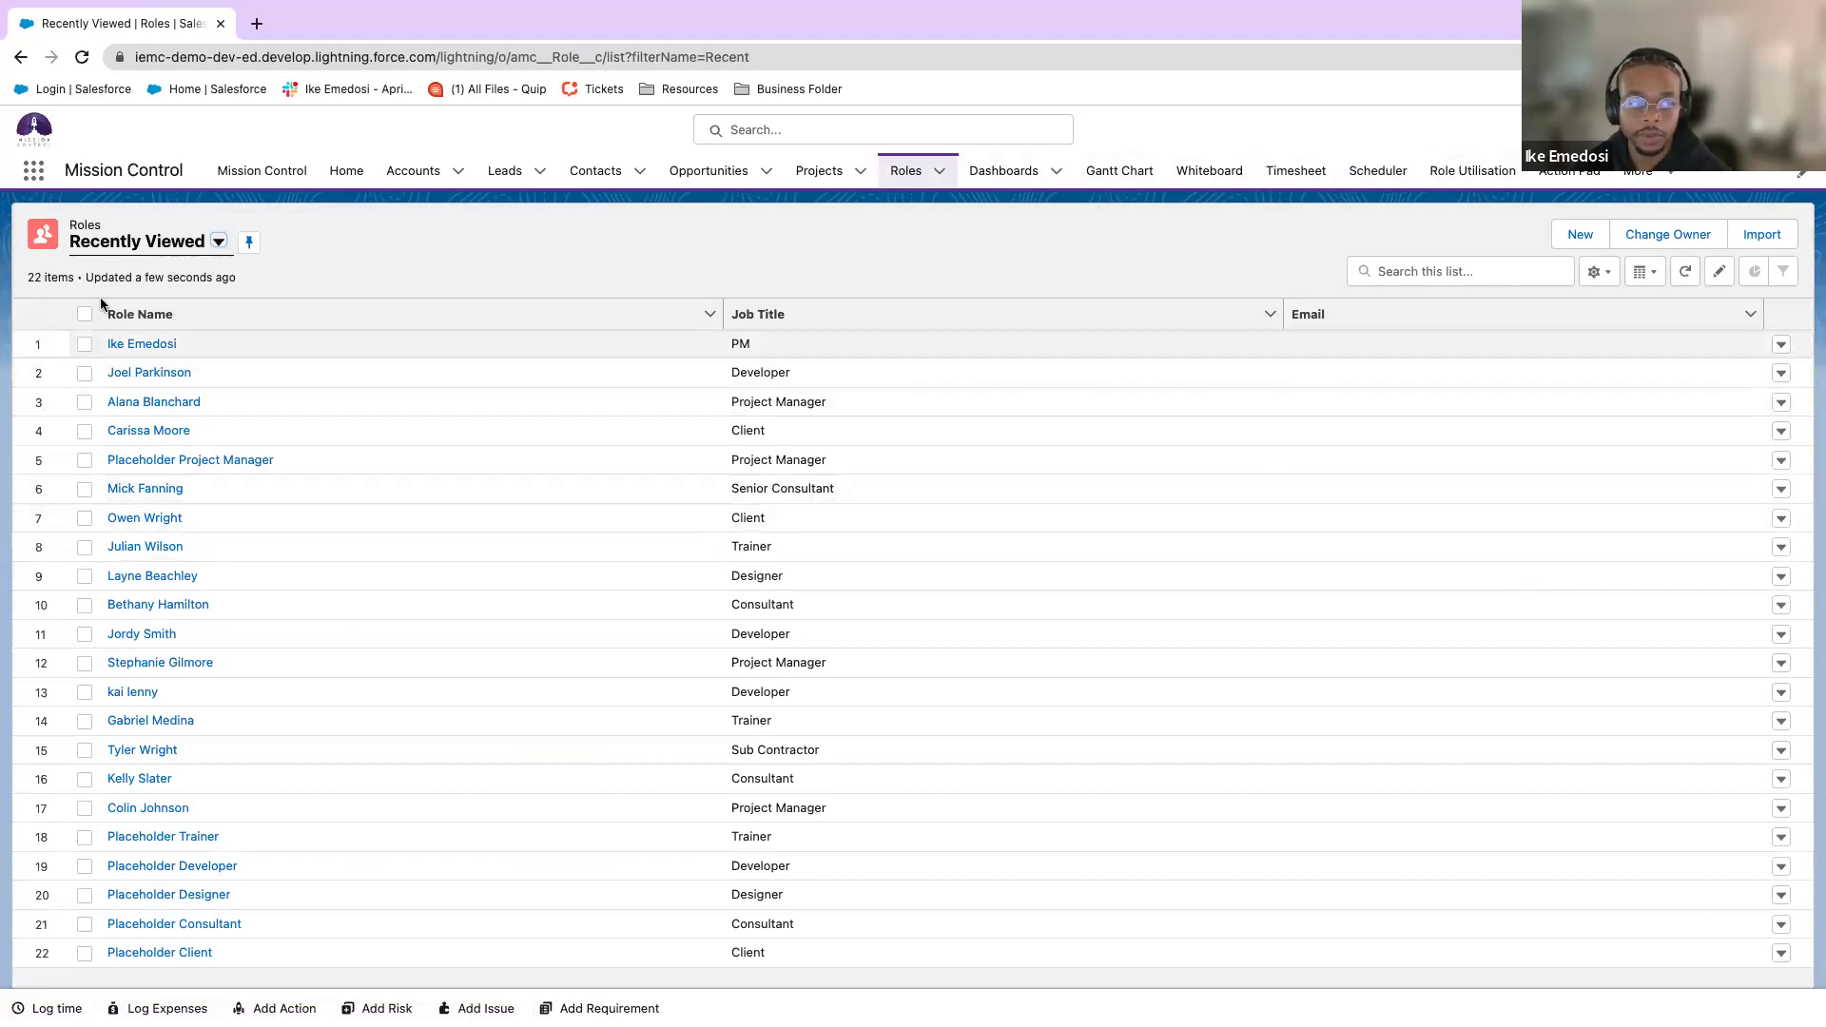
pyautogui.click(1574, 238)
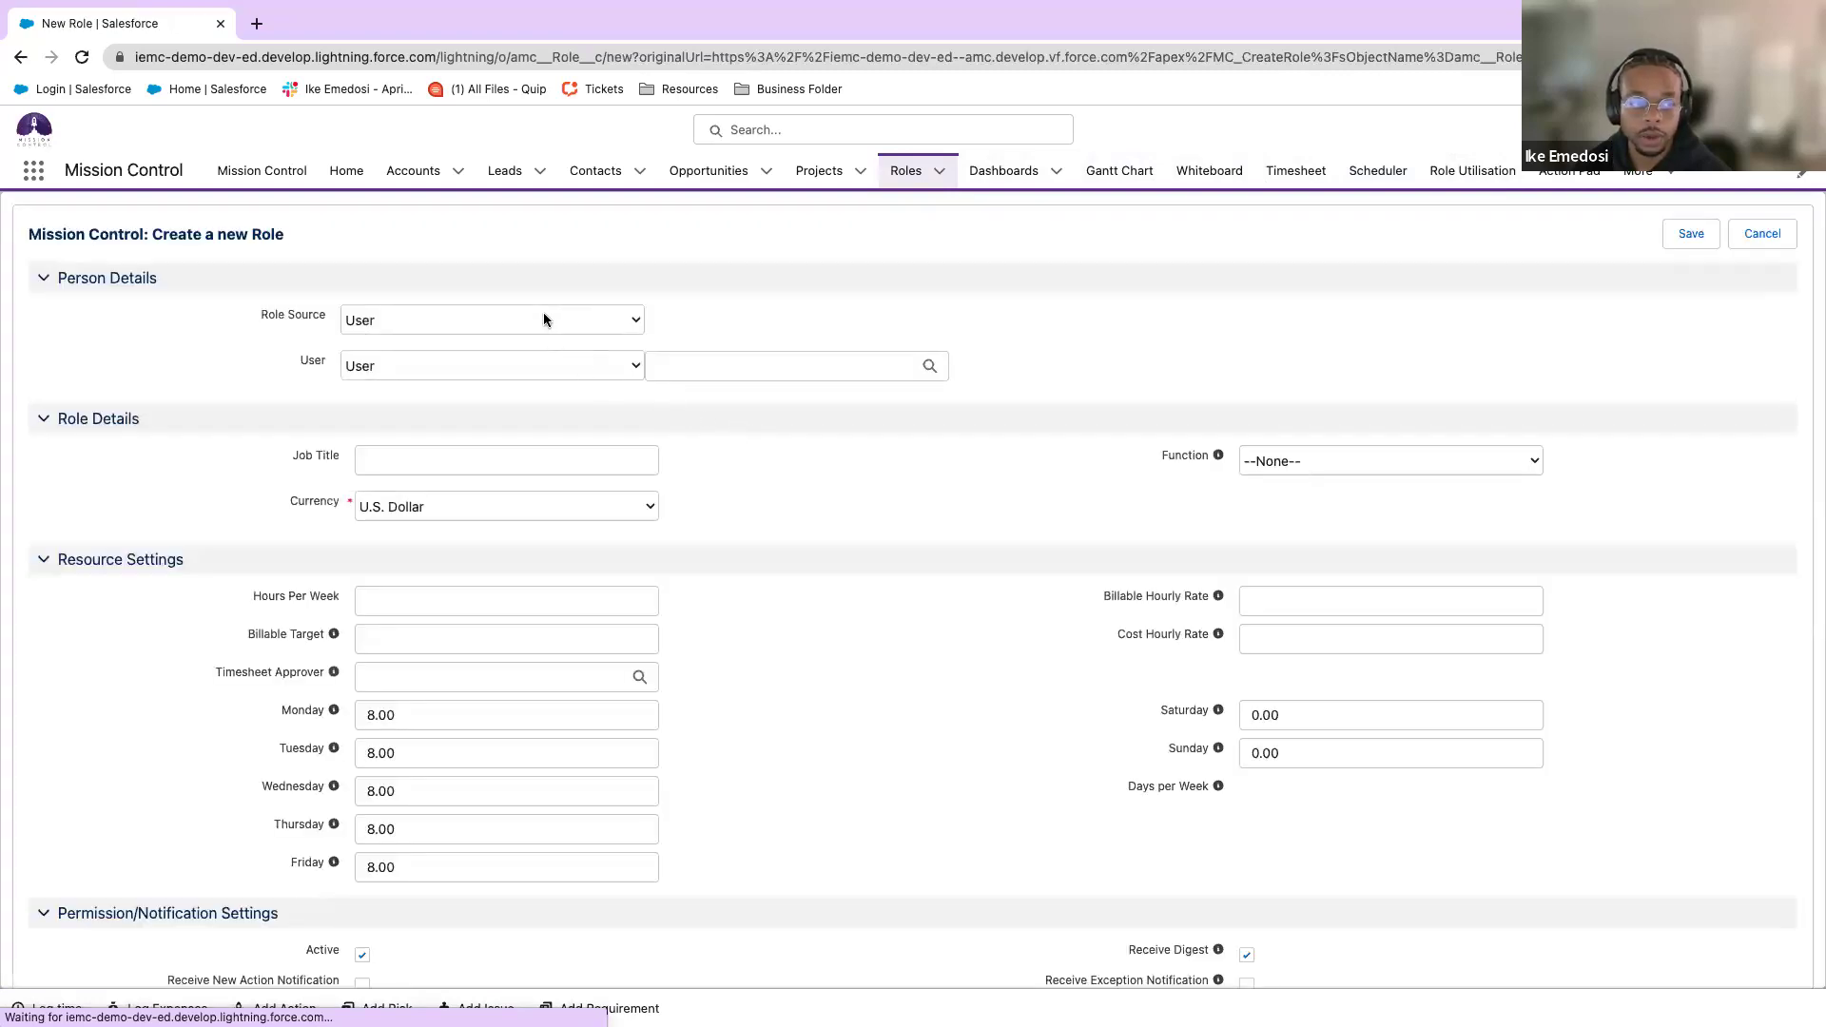
pyautogui.click(541, 320)
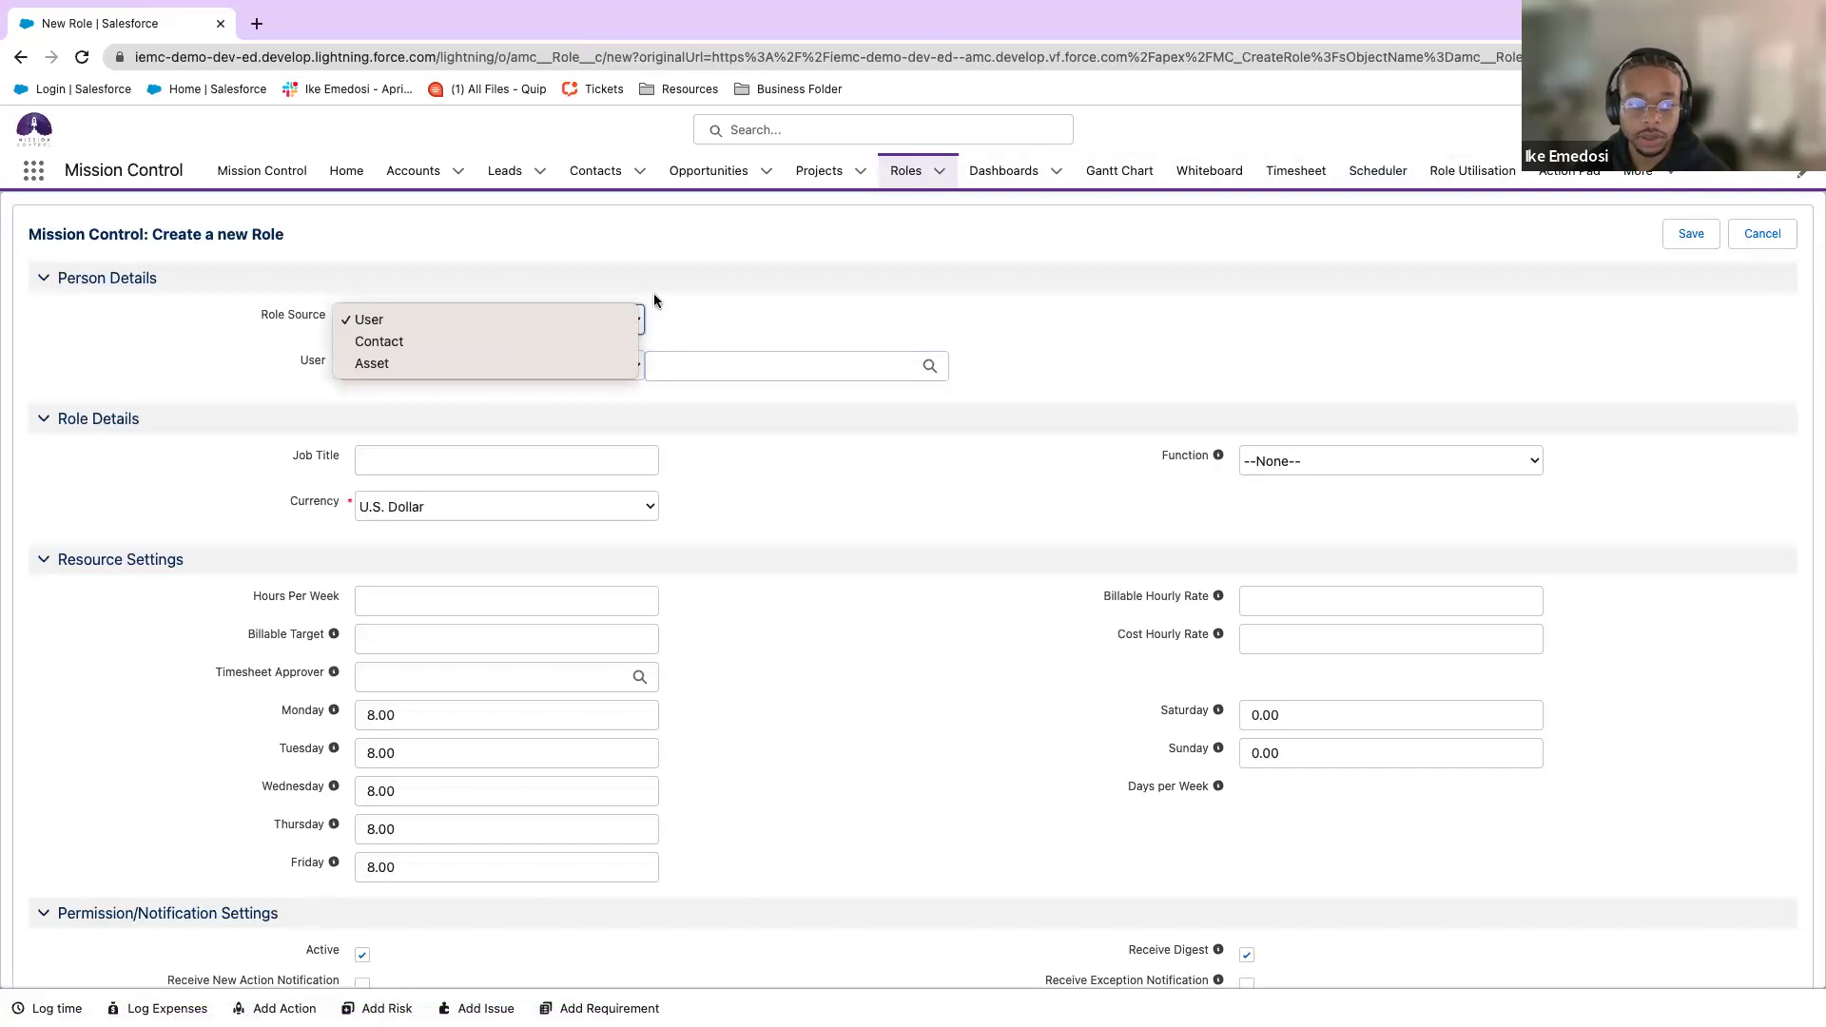
pyautogui.click(658, 298)
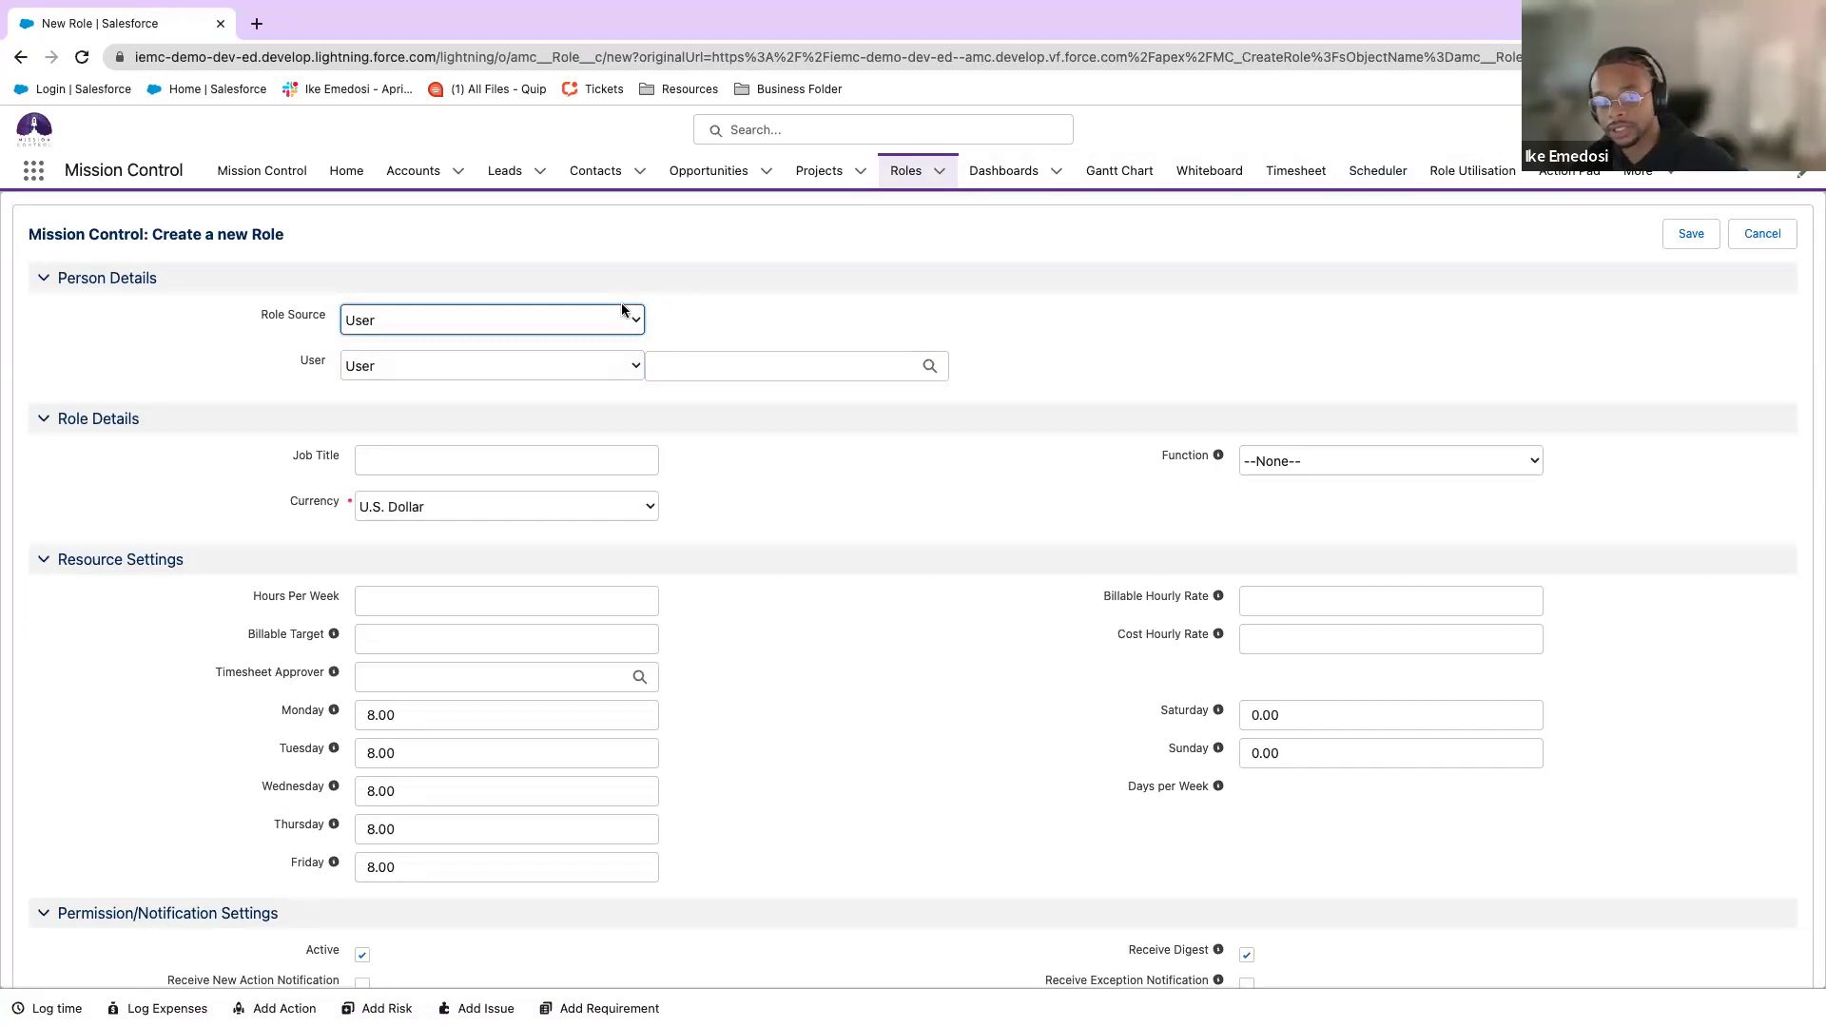
pyautogui.click(580, 318)
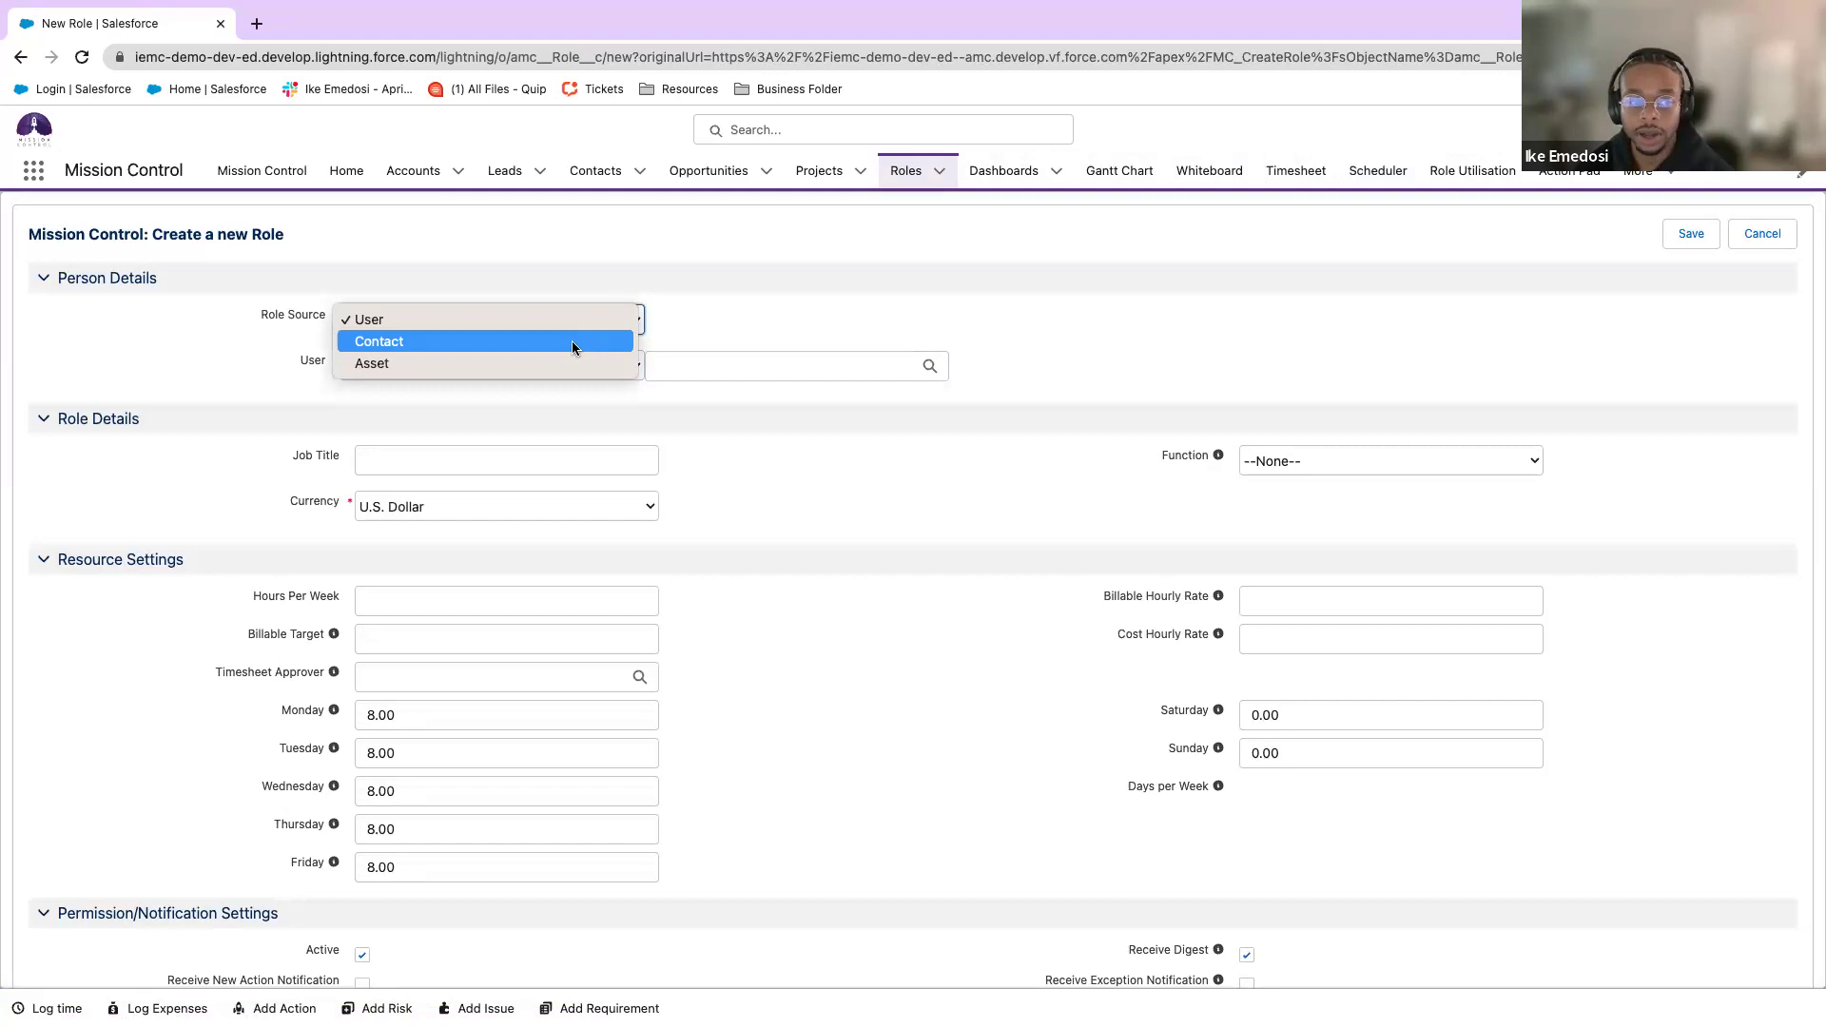
pyautogui.click(573, 345)
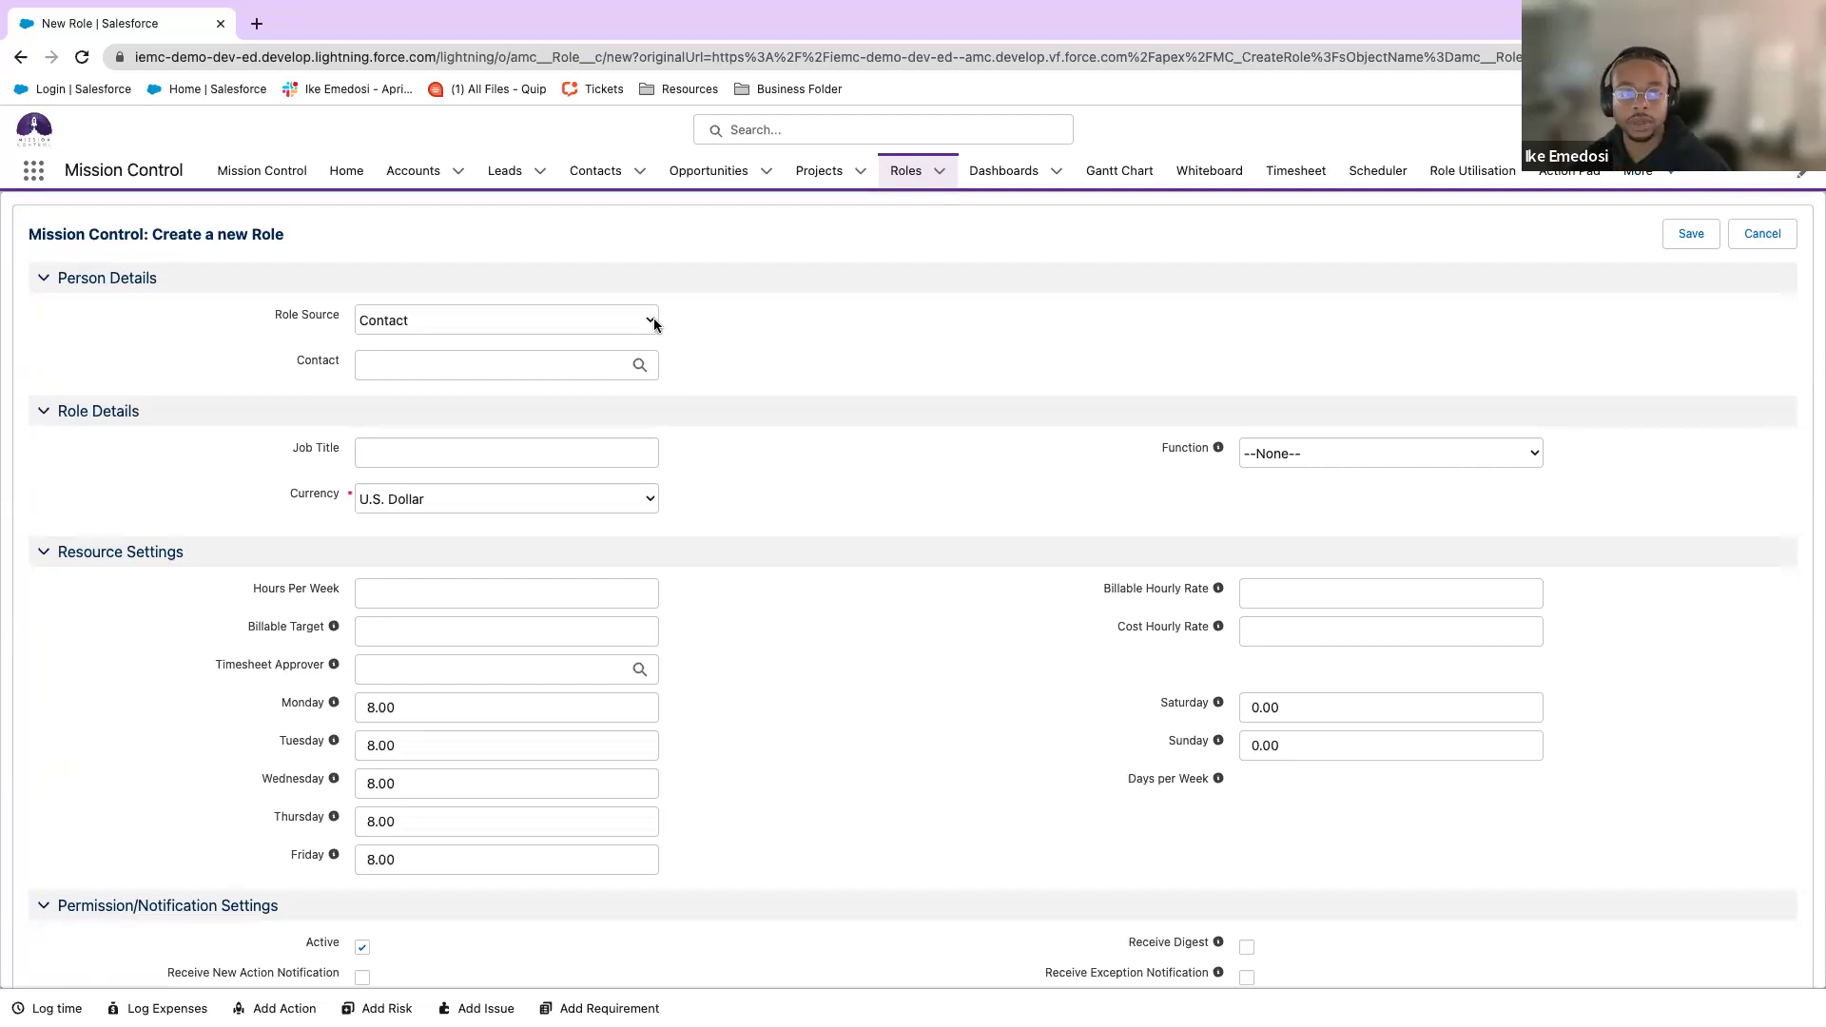
pyautogui.click(640, 321)
pyautogui.click(616, 342)
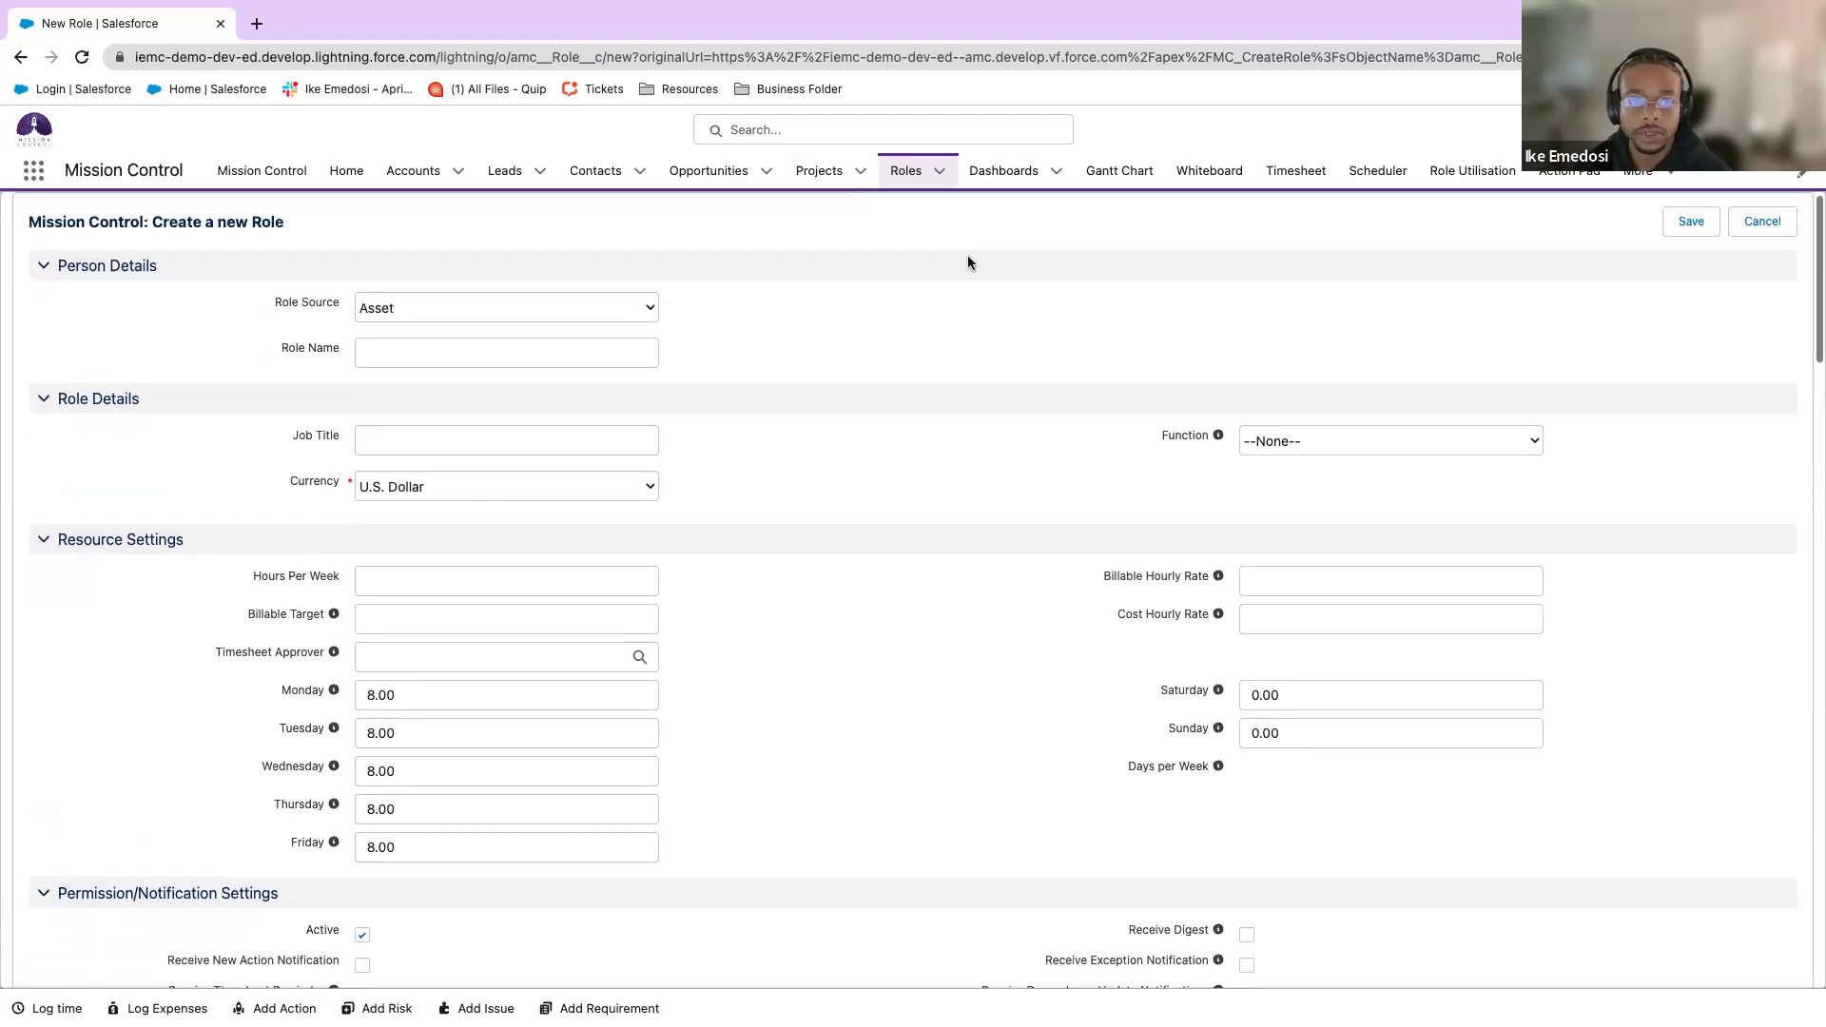
# Open the timesheet's Calendar Converter and look through the scheduled actions up to the week of Jul 23 – 29, 2023.
pyautogui.click(1286, 175)
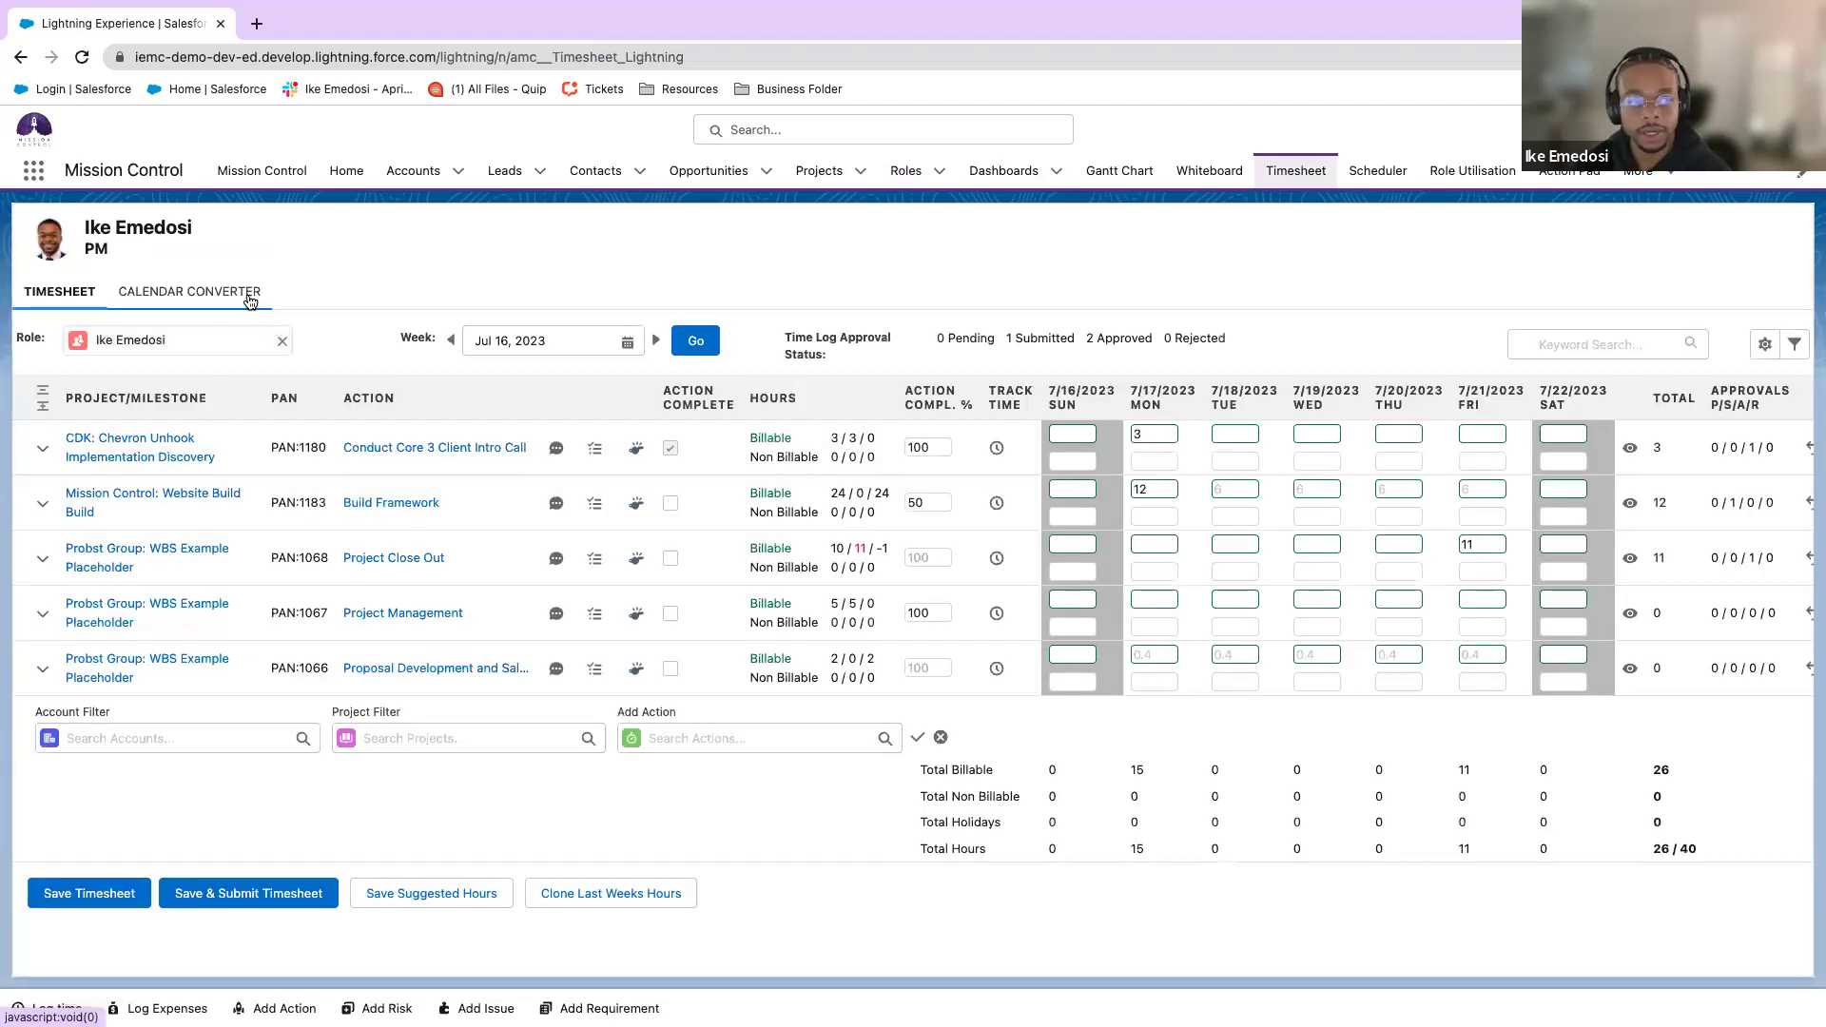
pyautogui.click(224, 295)
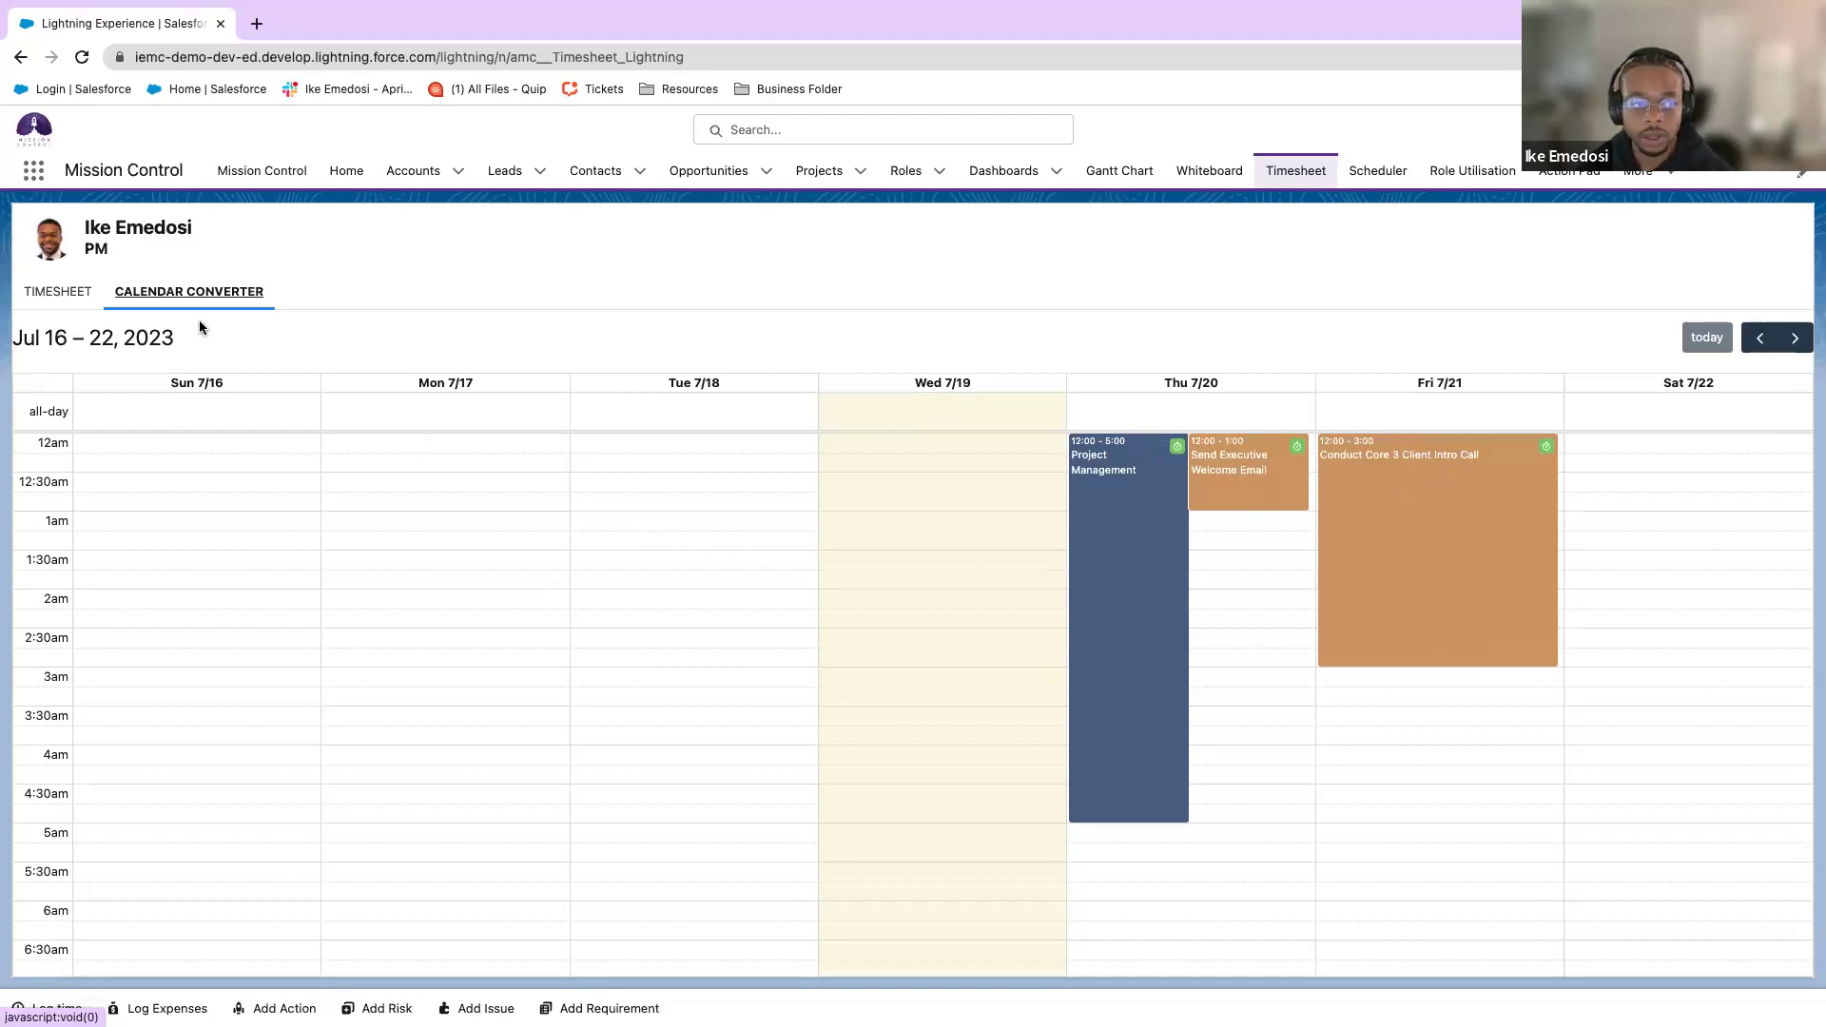
pyautogui.click(1795, 338)
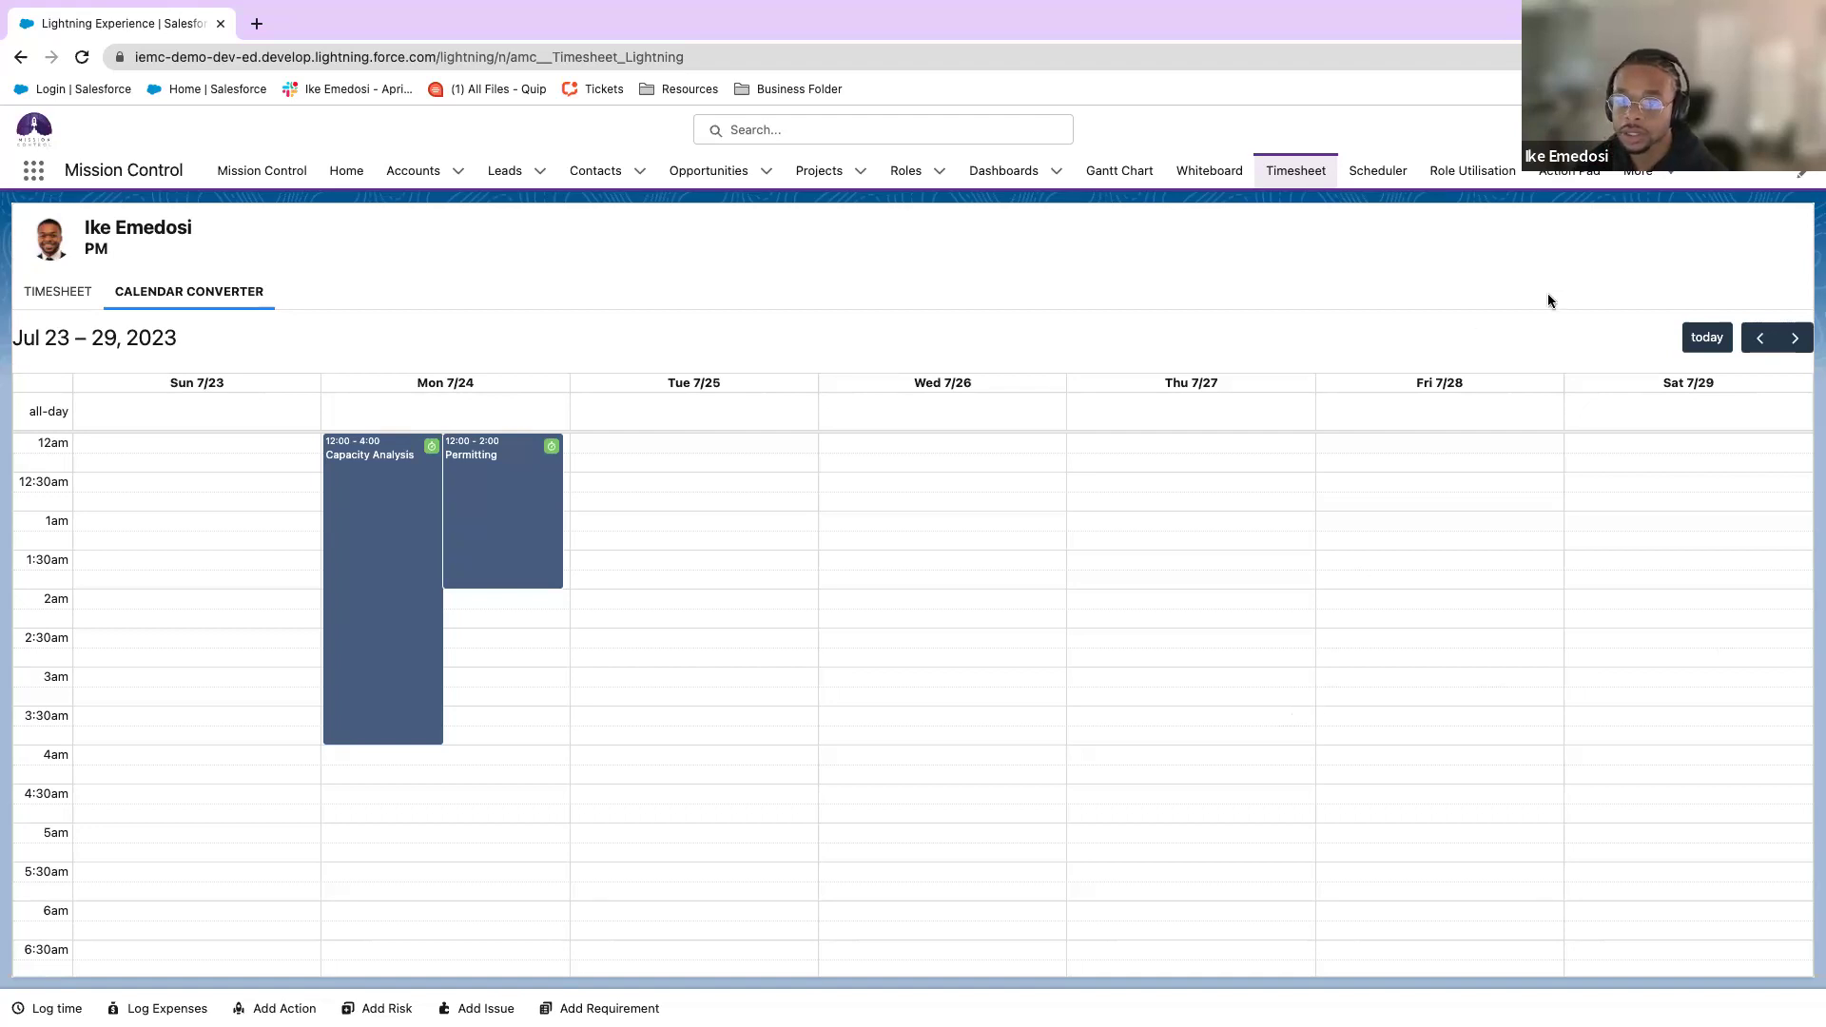
# Open the Role Utilisation Report and filter it by team, choosing All Internal Staff.
pyautogui.click(1473, 170)
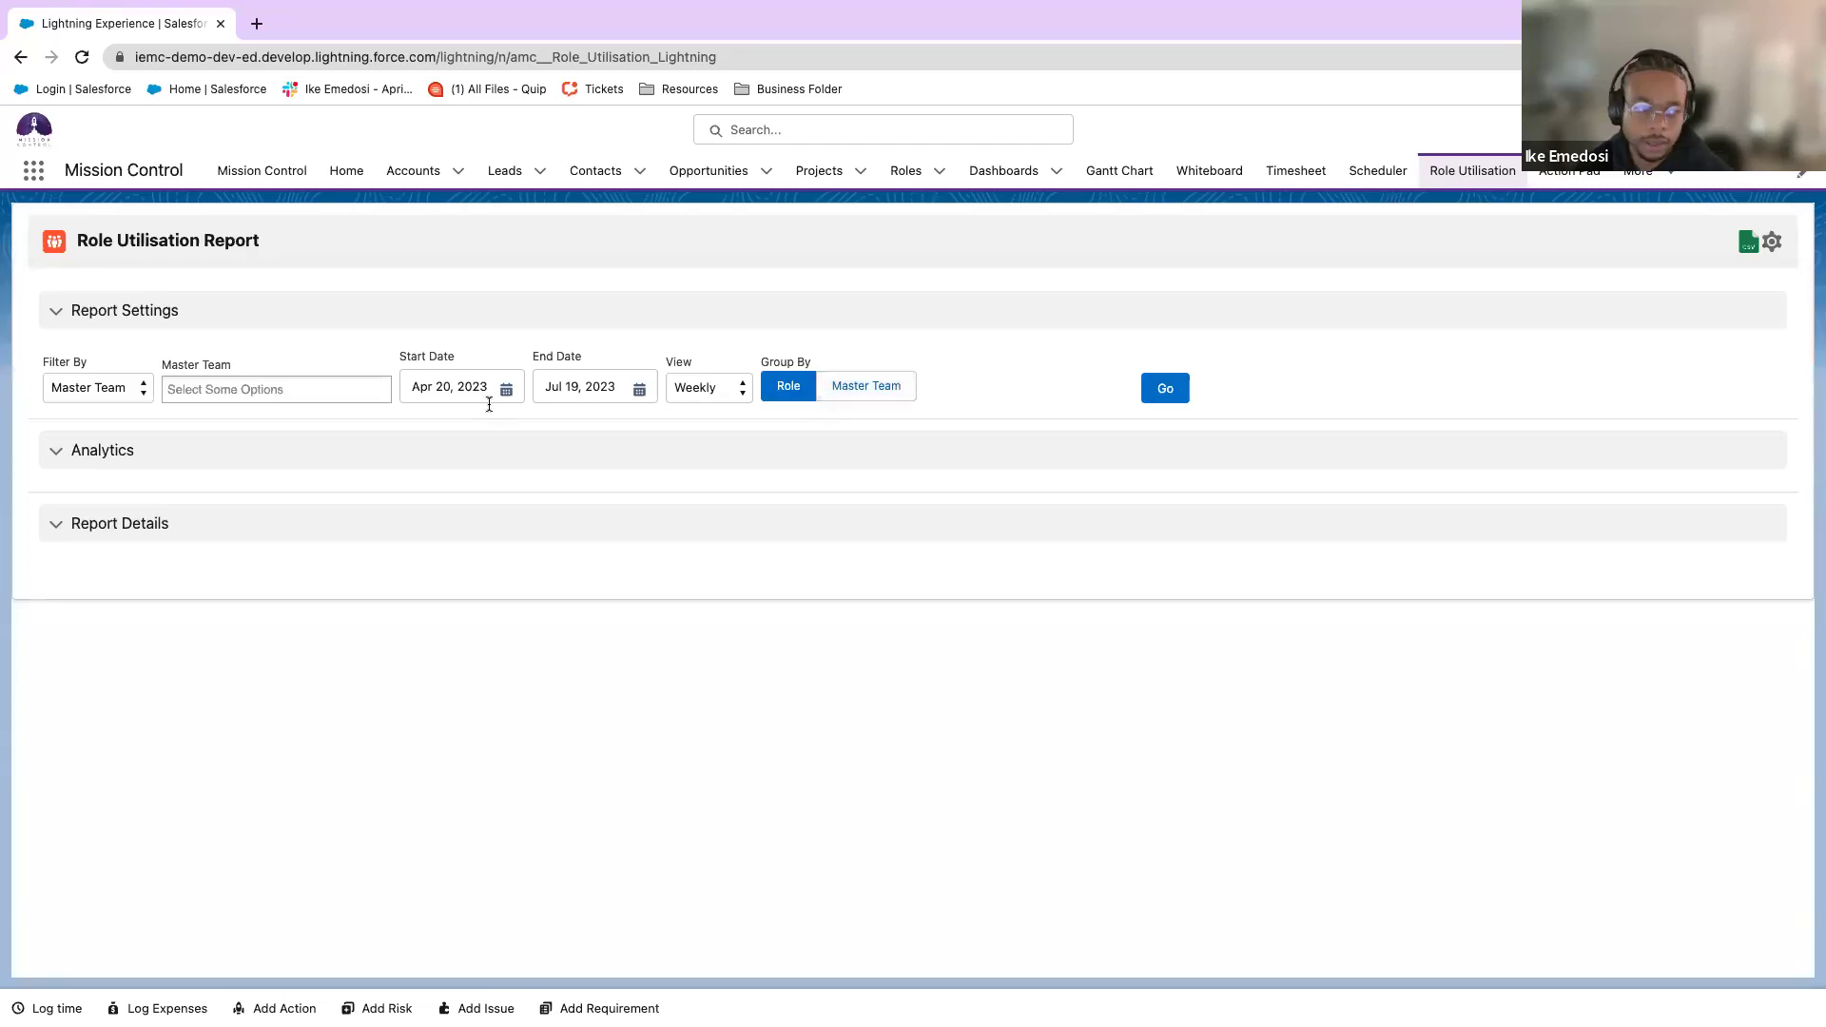
pyautogui.click(72, 388)
pyautogui.click(83, 409)
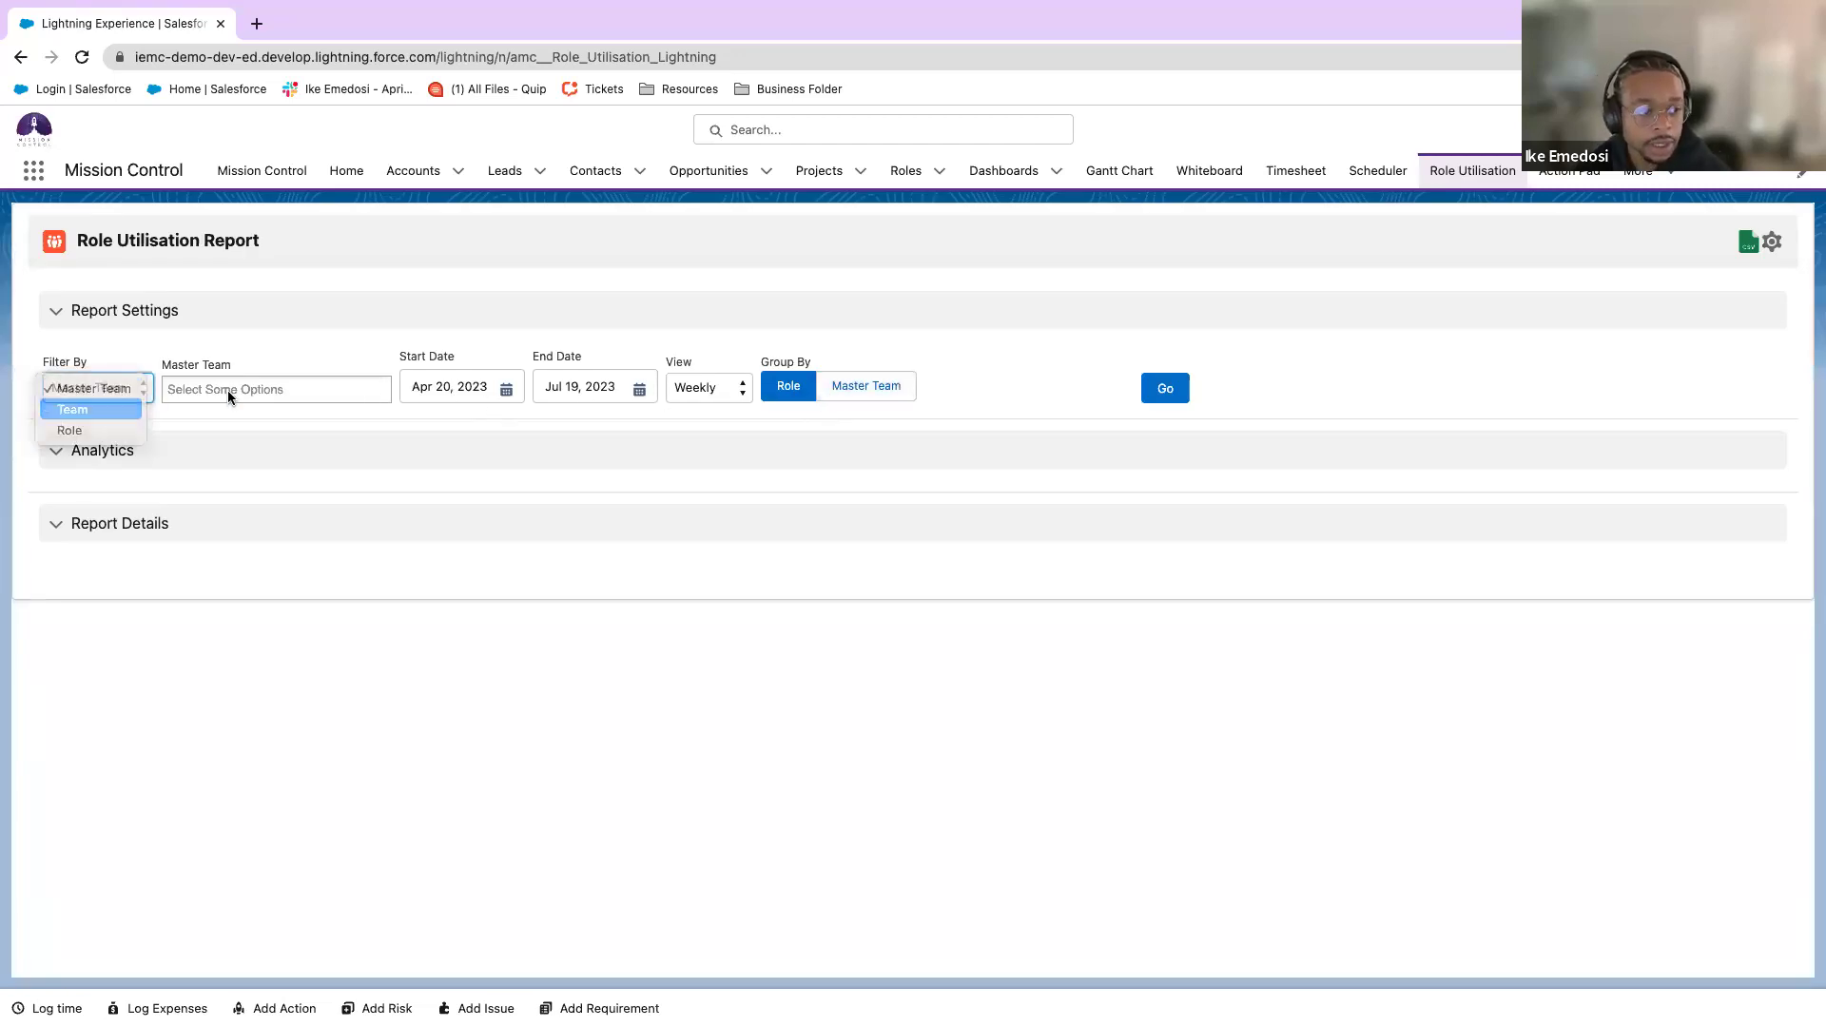
pyautogui.click(232, 389)
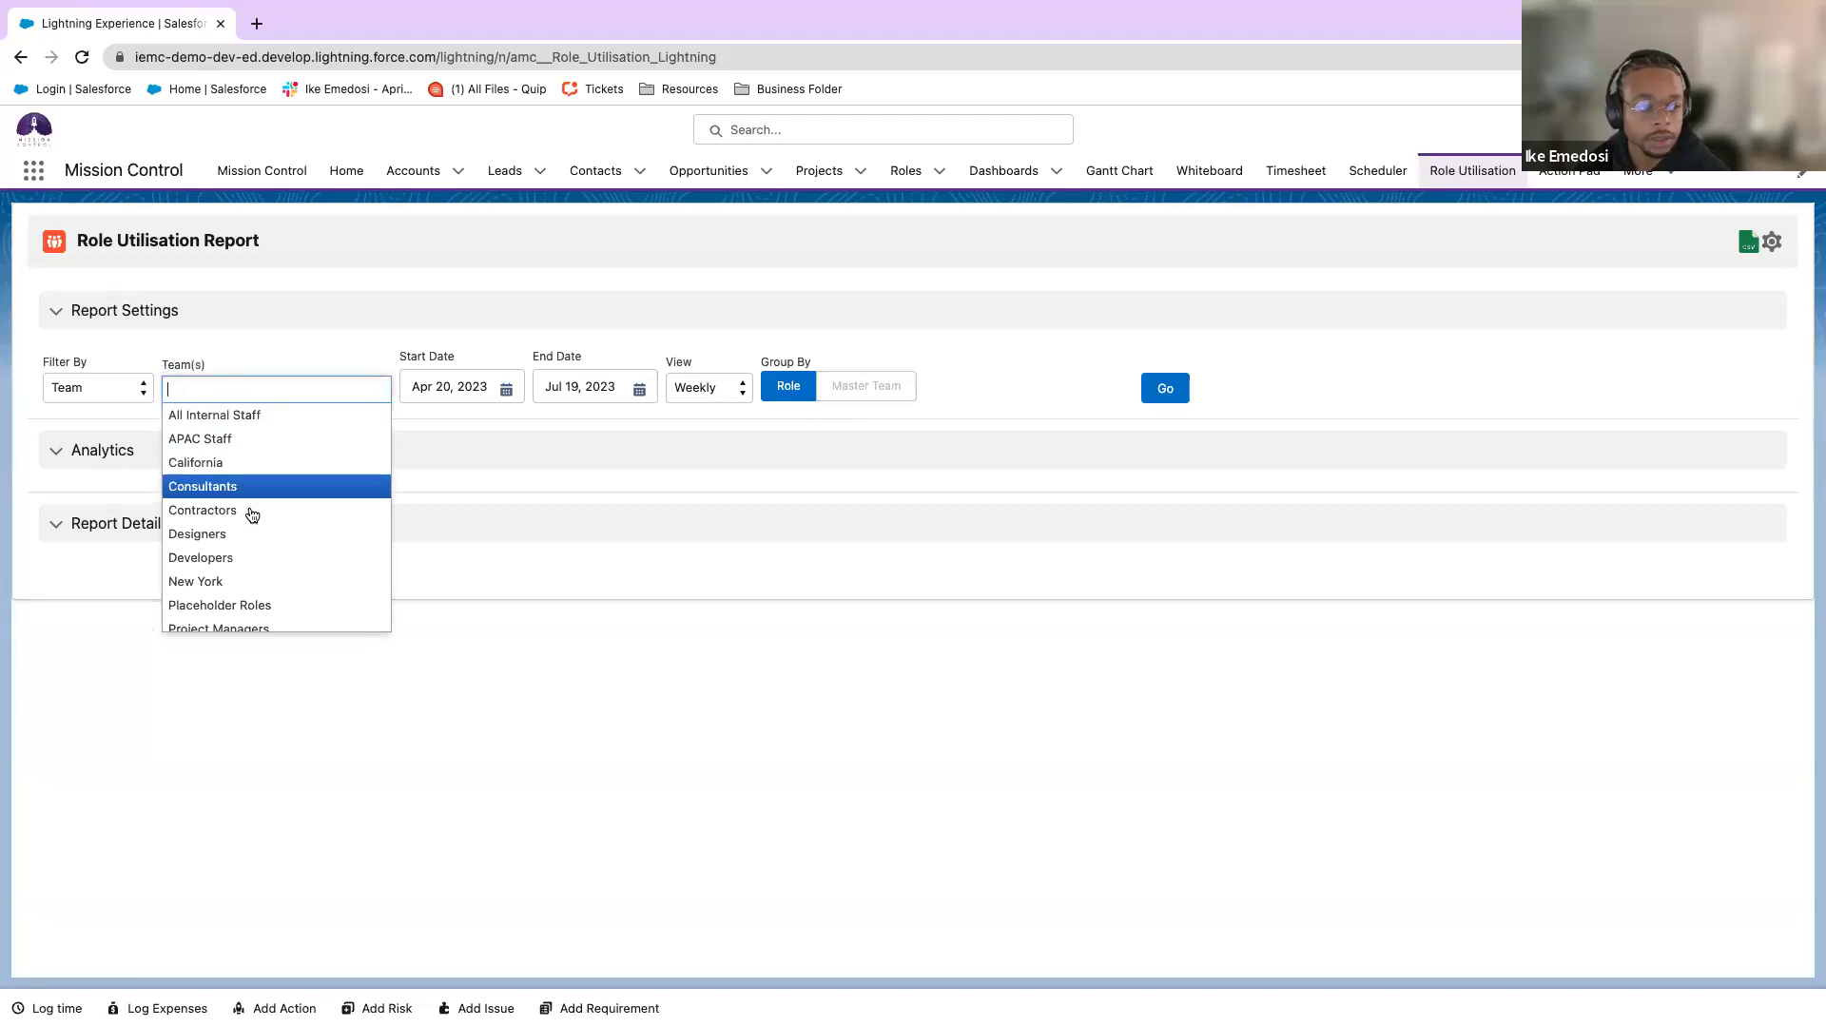
pyautogui.scroll(-2, 259, 549)
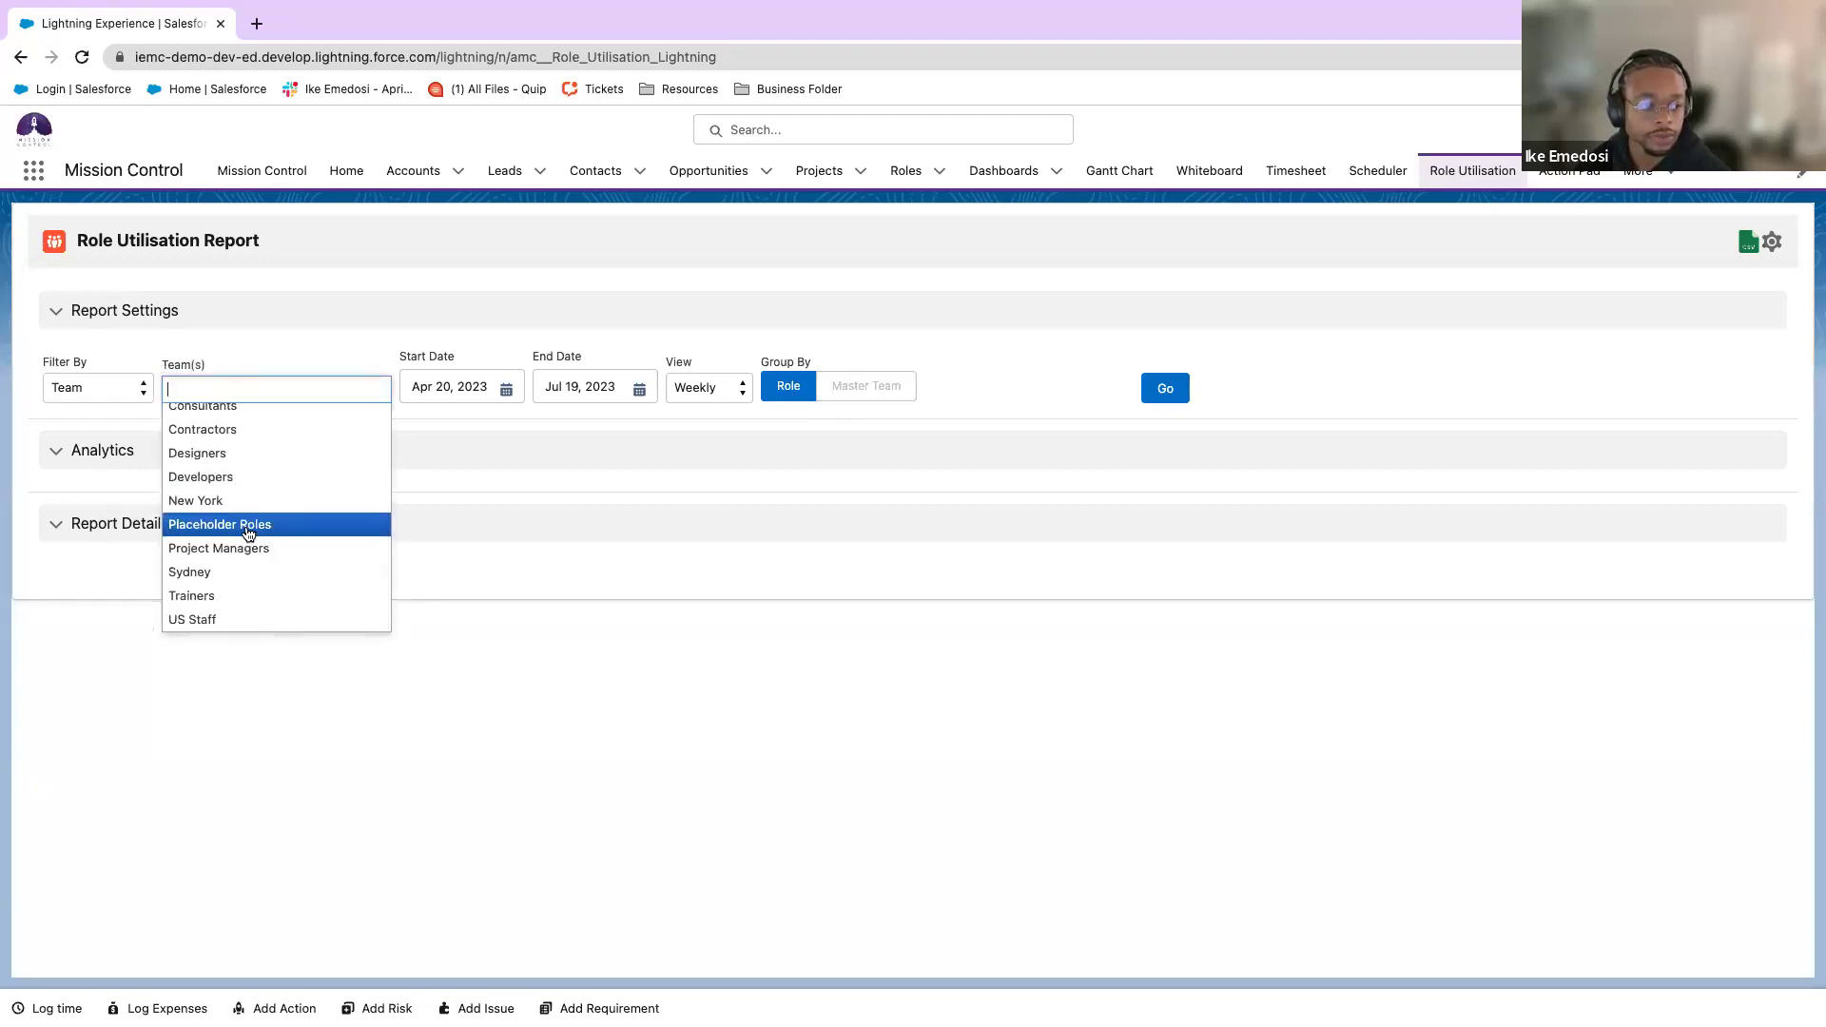
pyautogui.scroll(2, 253, 528)
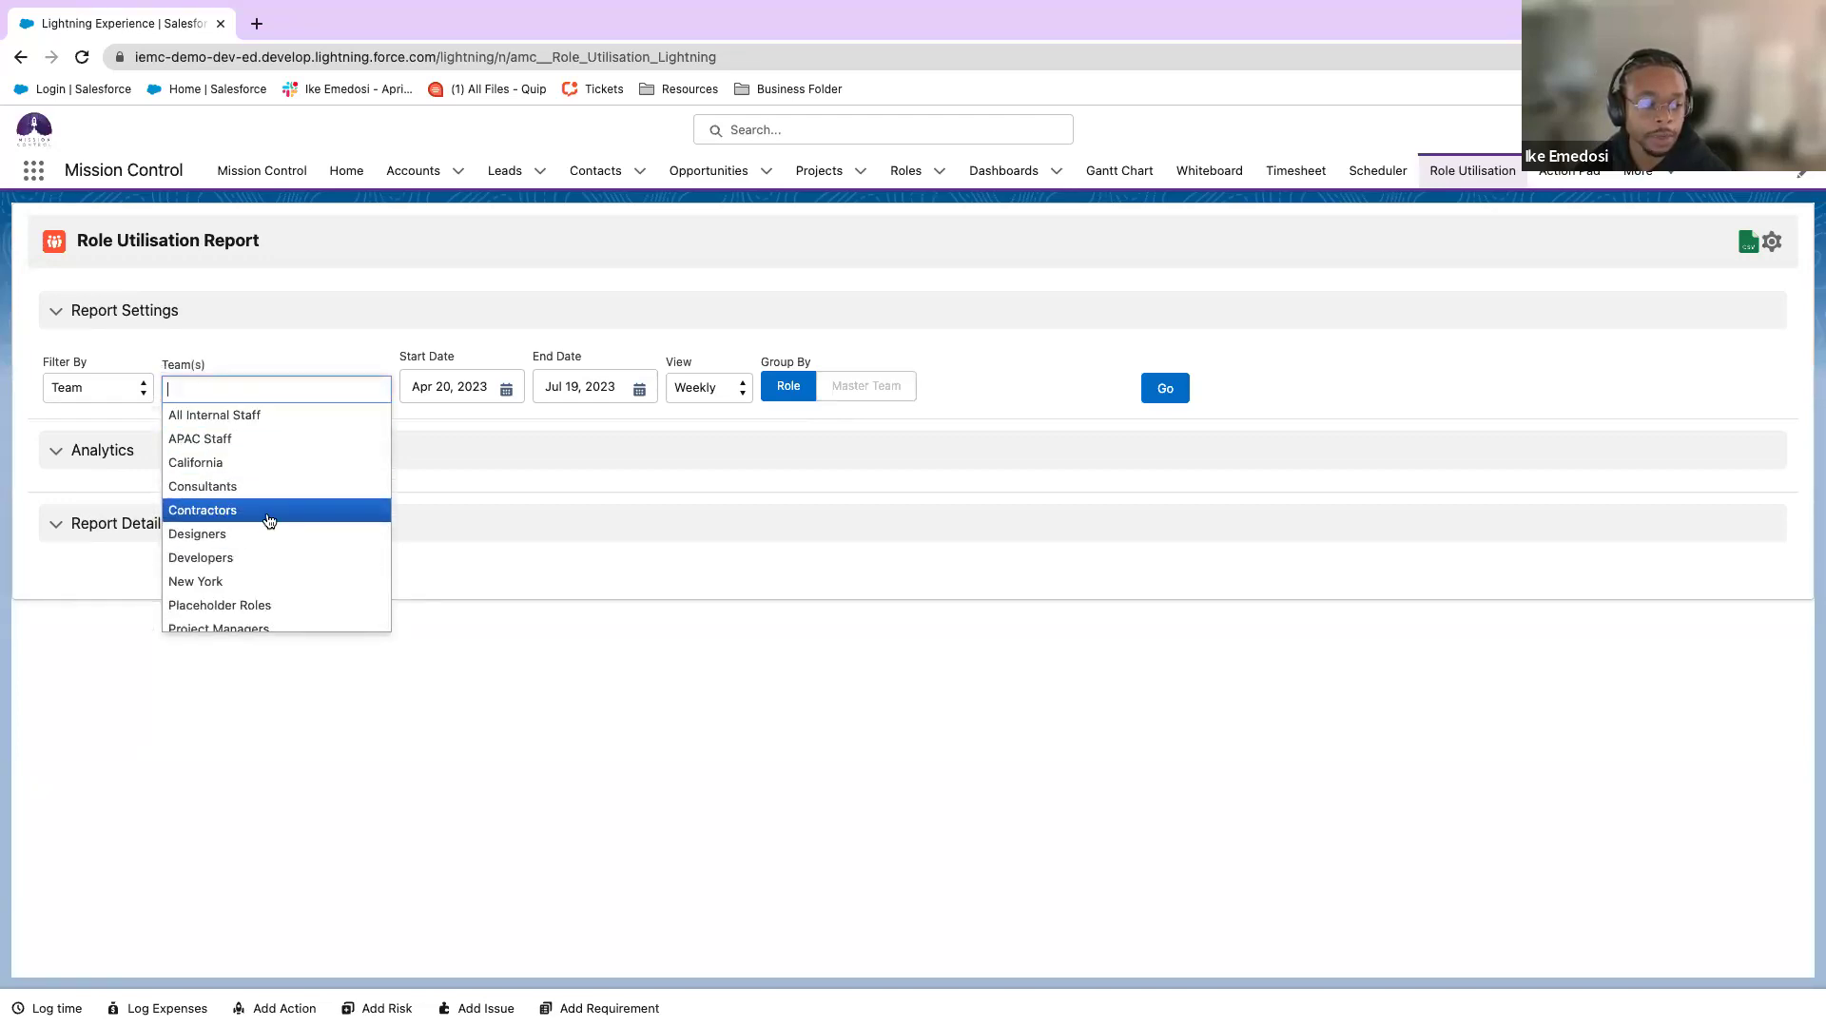
pyautogui.click(255, 417)
# Set the report's start date to Jul 3, 2023 and run it.
pyautogui.click(428, 393)
pyautogui.click(575, 421)
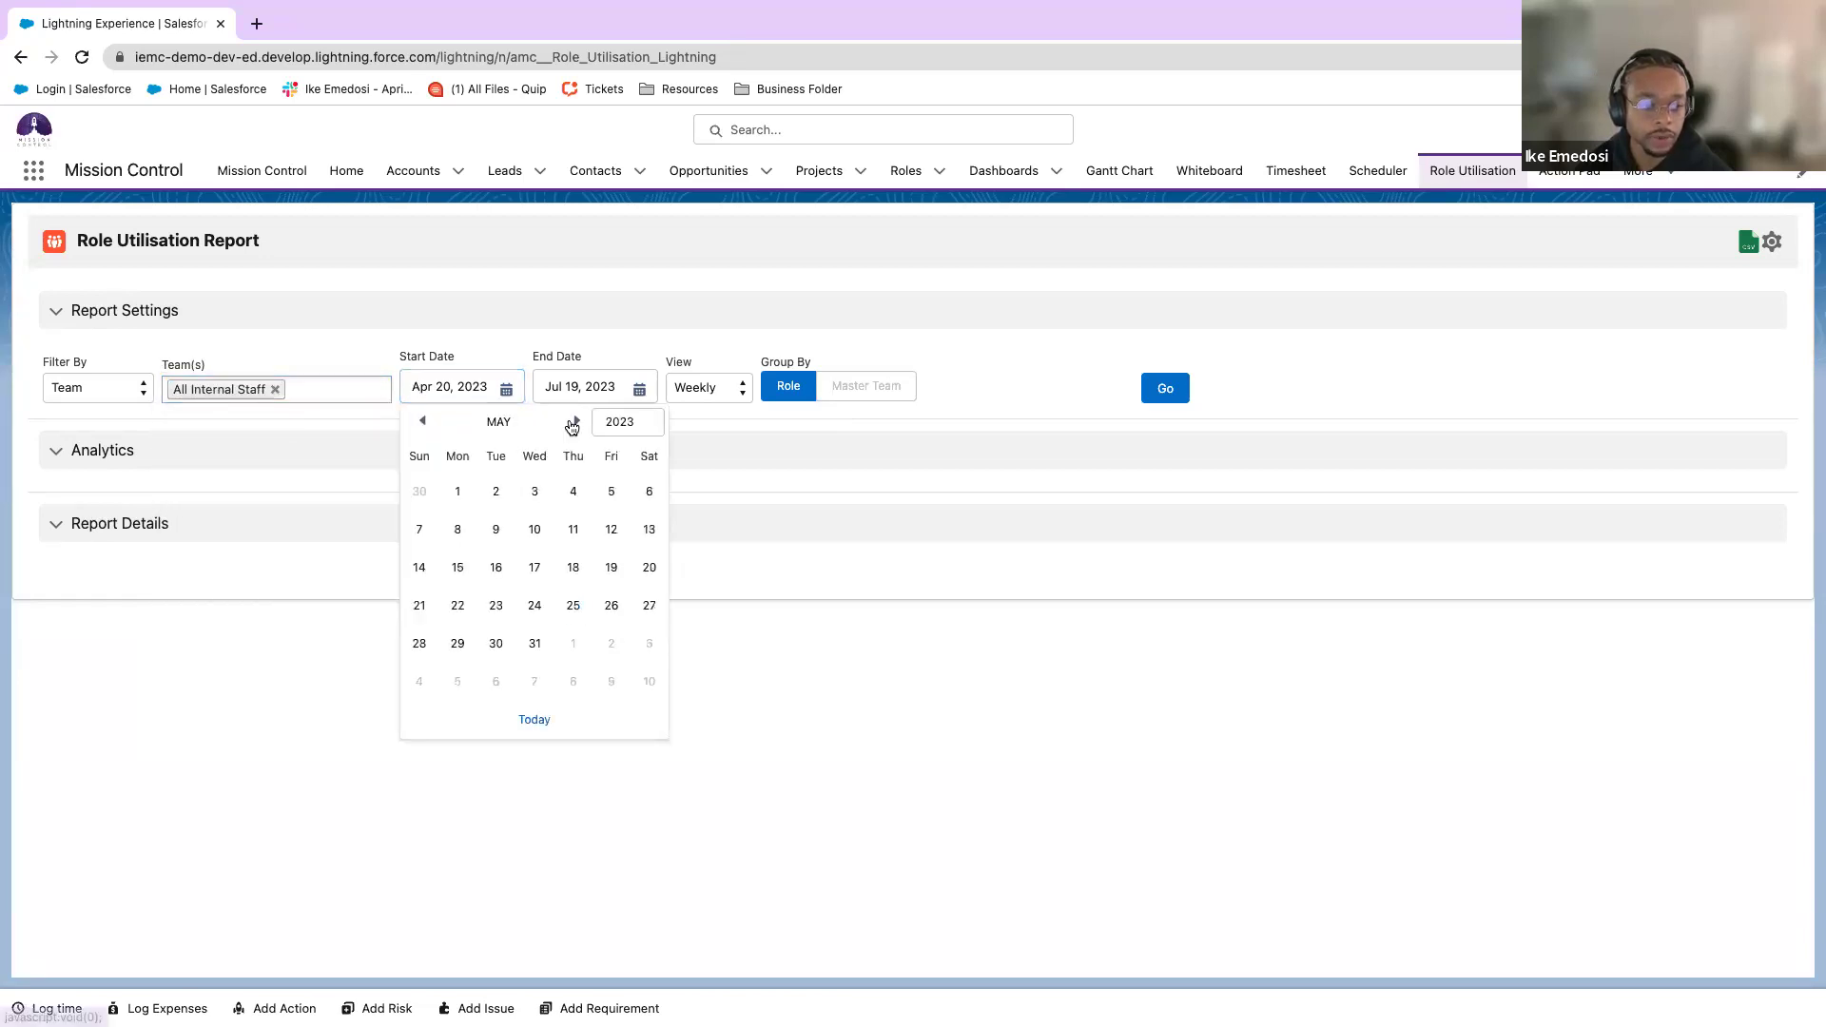
pyautogui.click(575, 421)
pyautogui.click(575, 422)
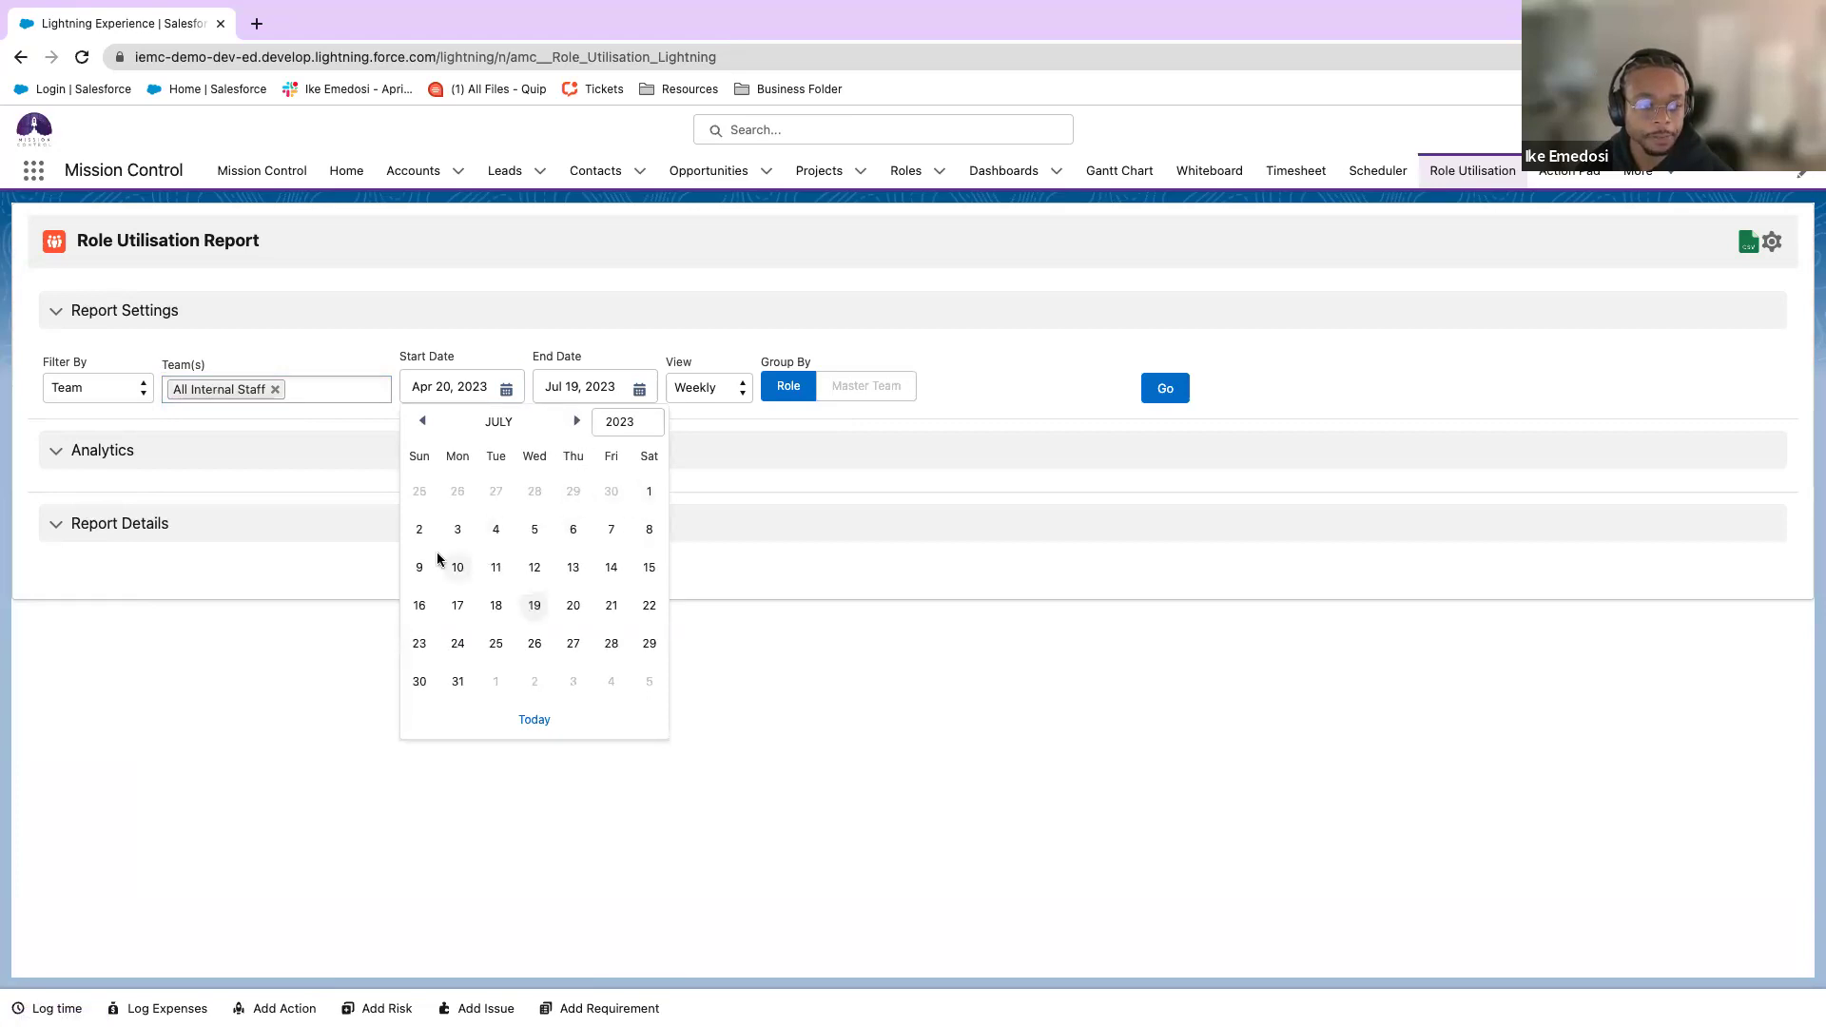
pyautogui.click(457, 530)
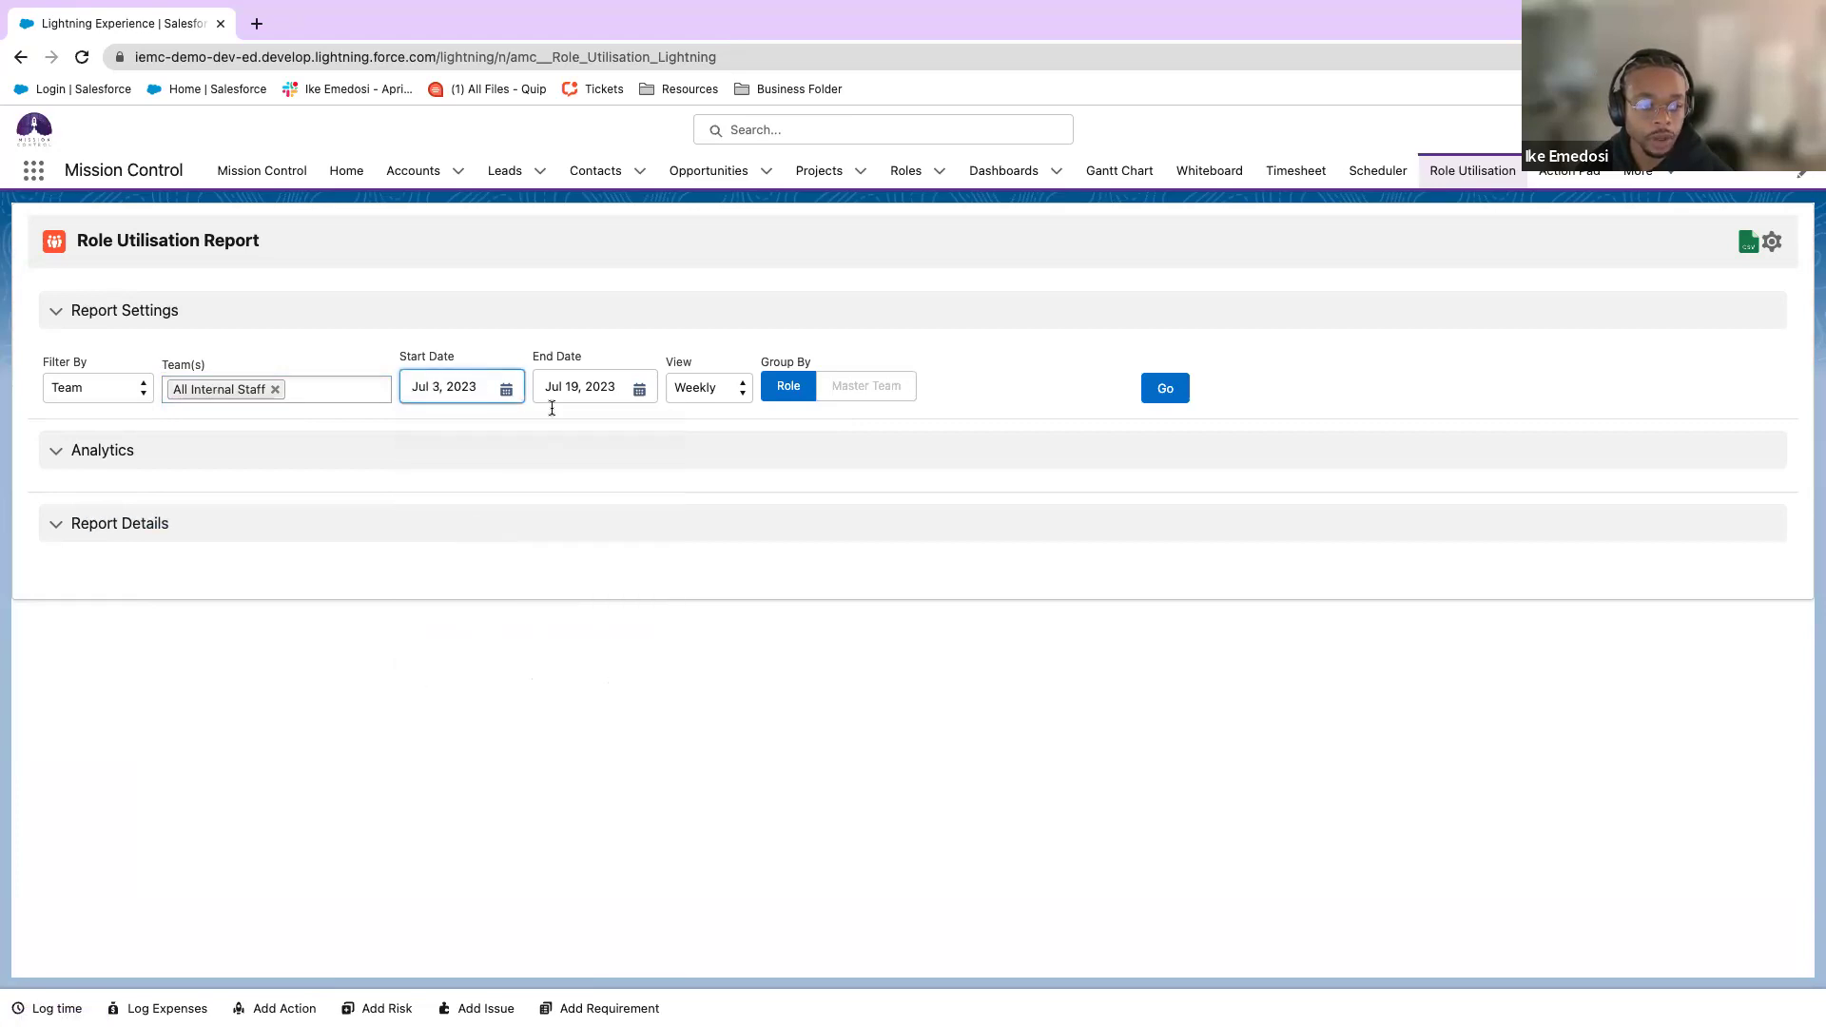
pyautogui.click(1164, 392)
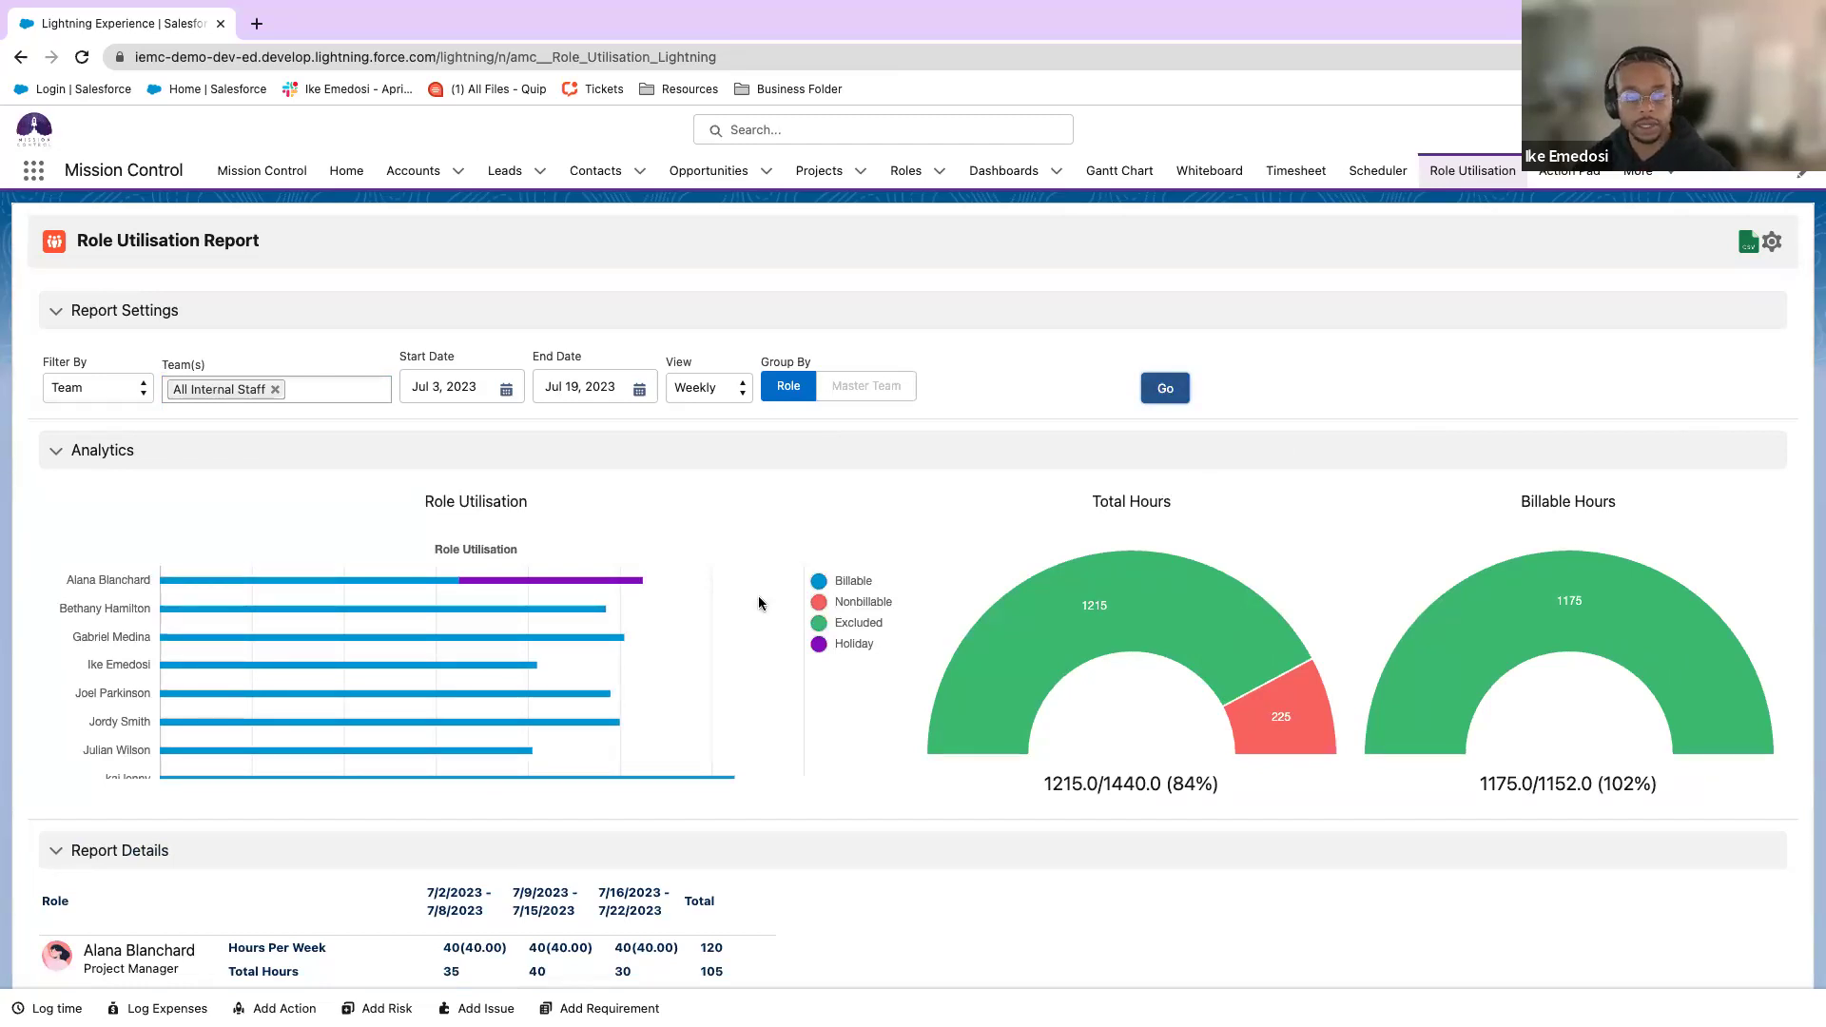
# Examine the utilisation charts and the weekly hours, utilisation and performance figures of each role in the report.
pyautogui.scroll(-1, 757, 666)
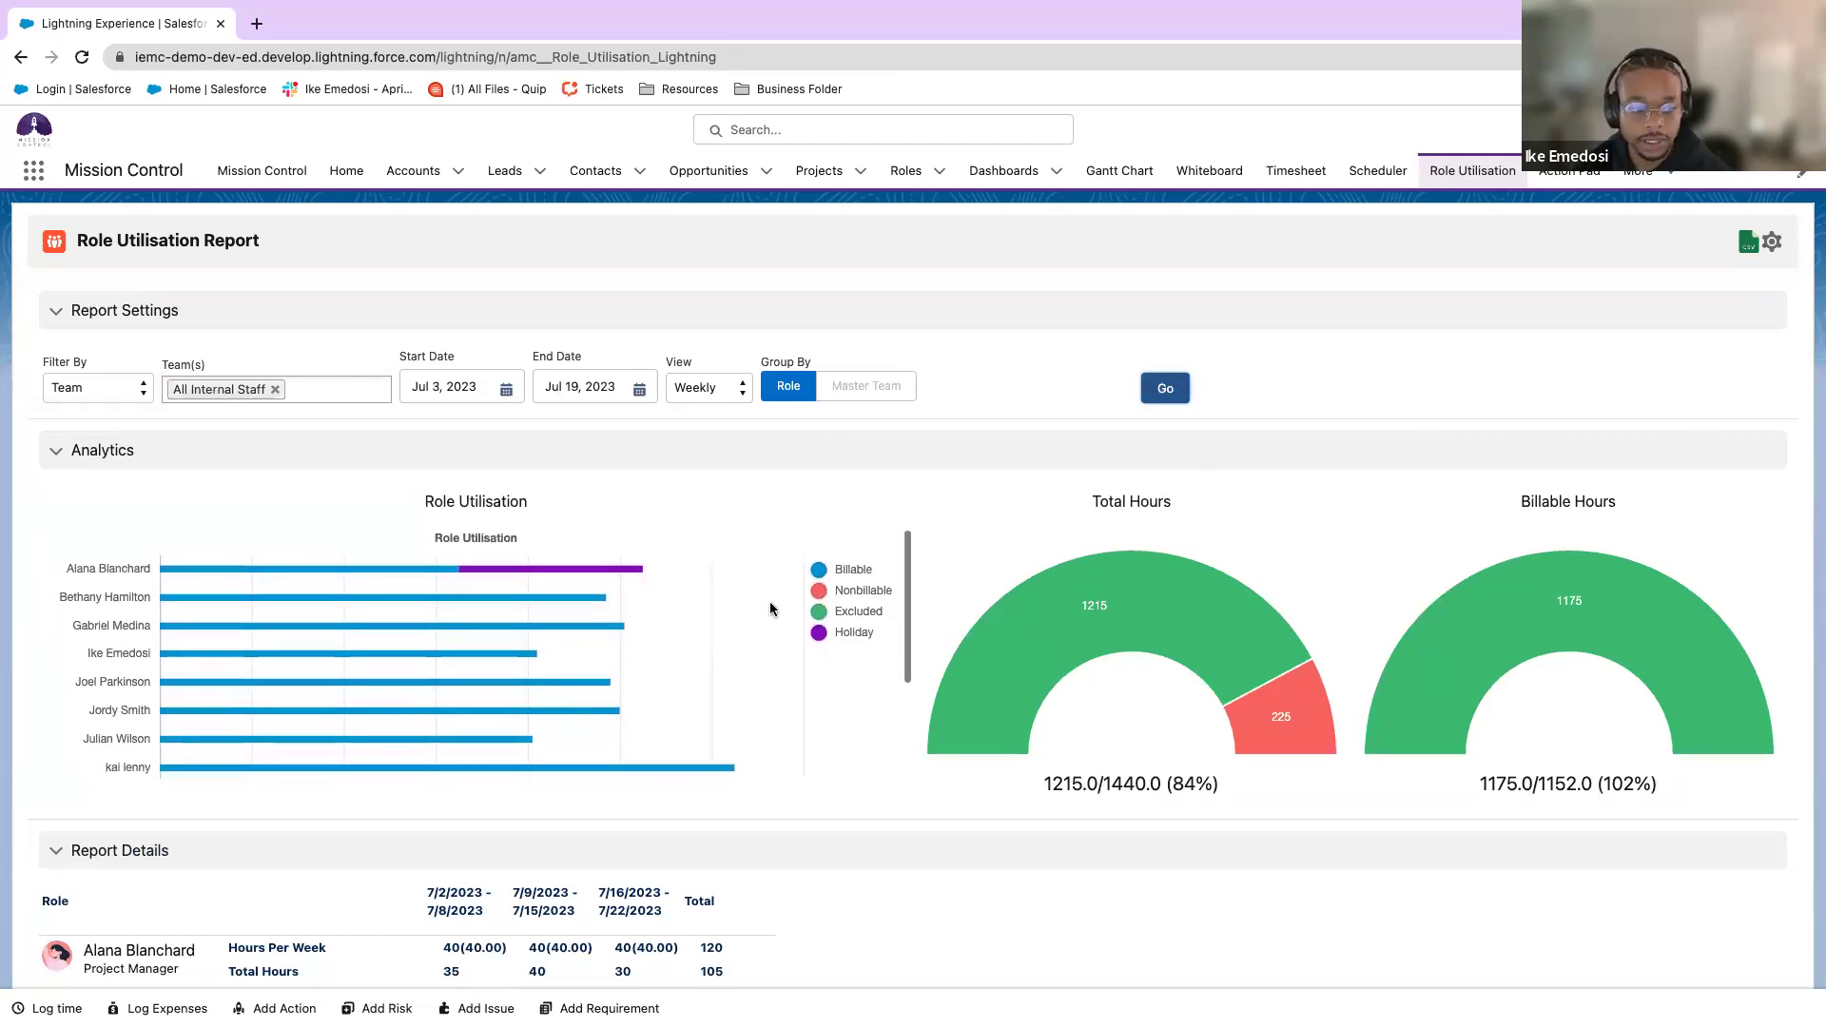
pyautogui.scroll(1, 752, 752)
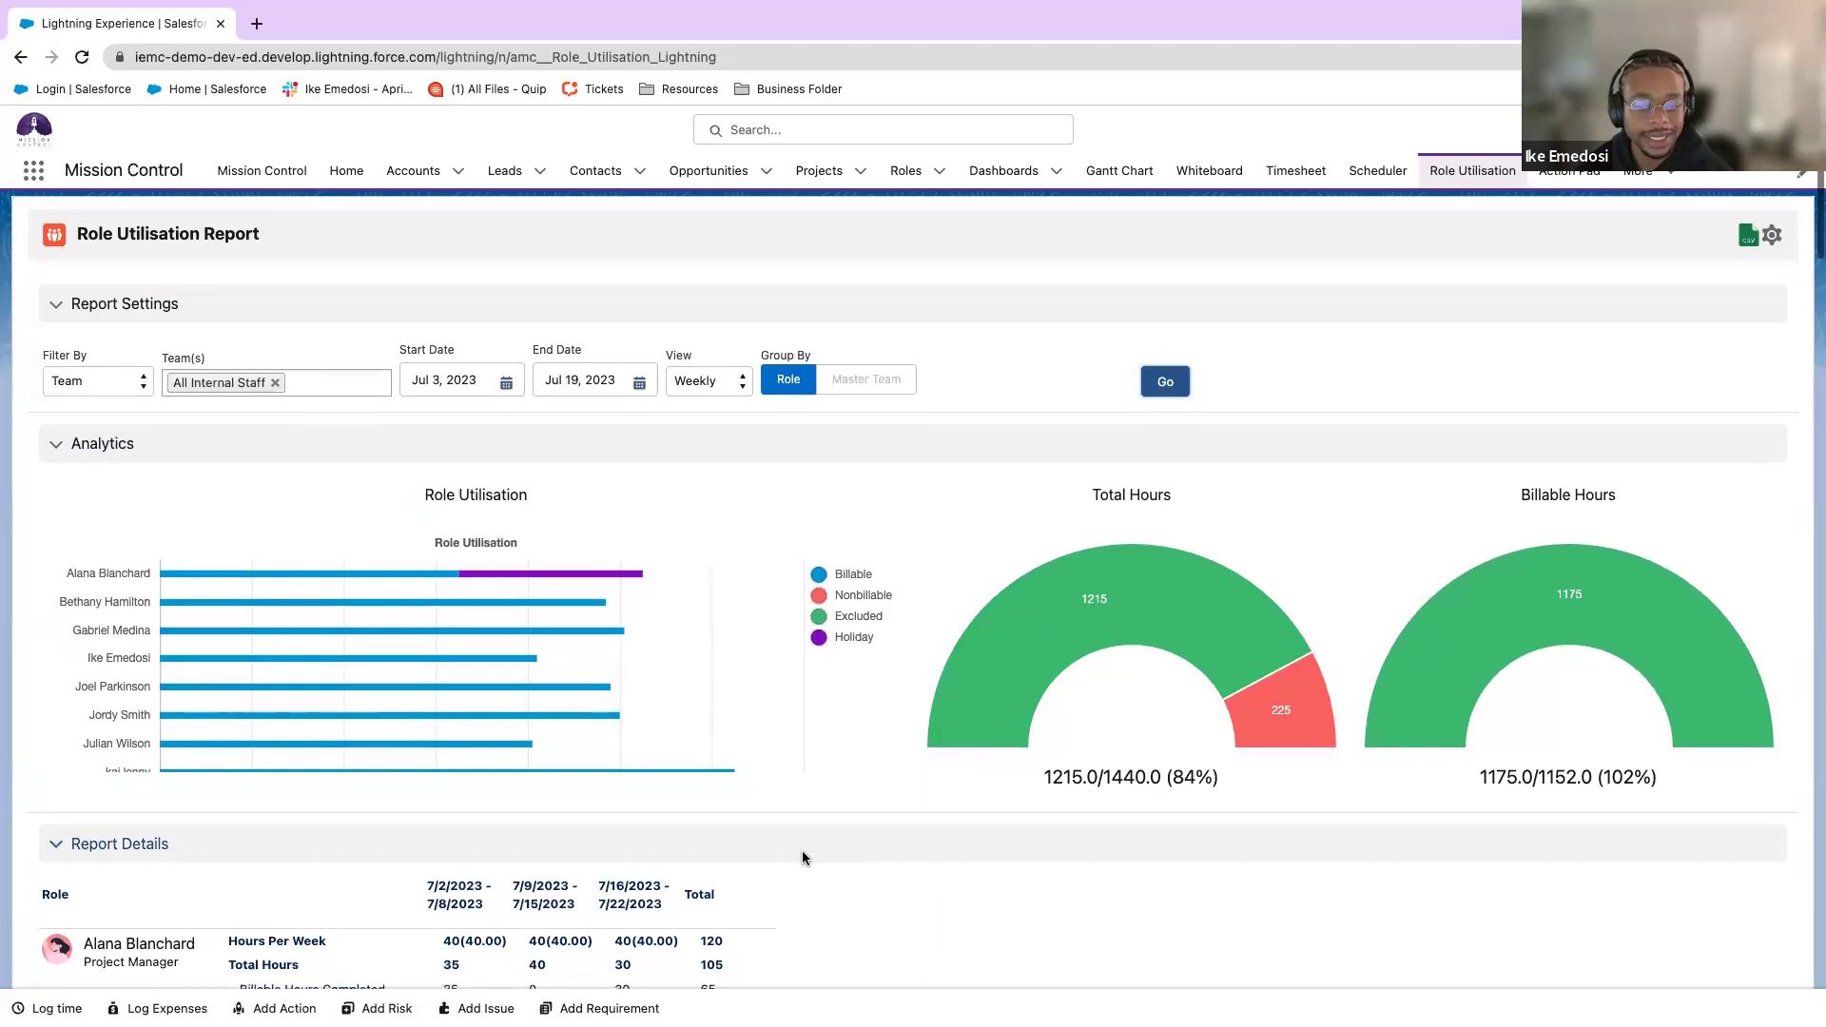
pyautogui.scroll(-3, 802, 850)
pyautogui.scroll(-3, 797, 855)
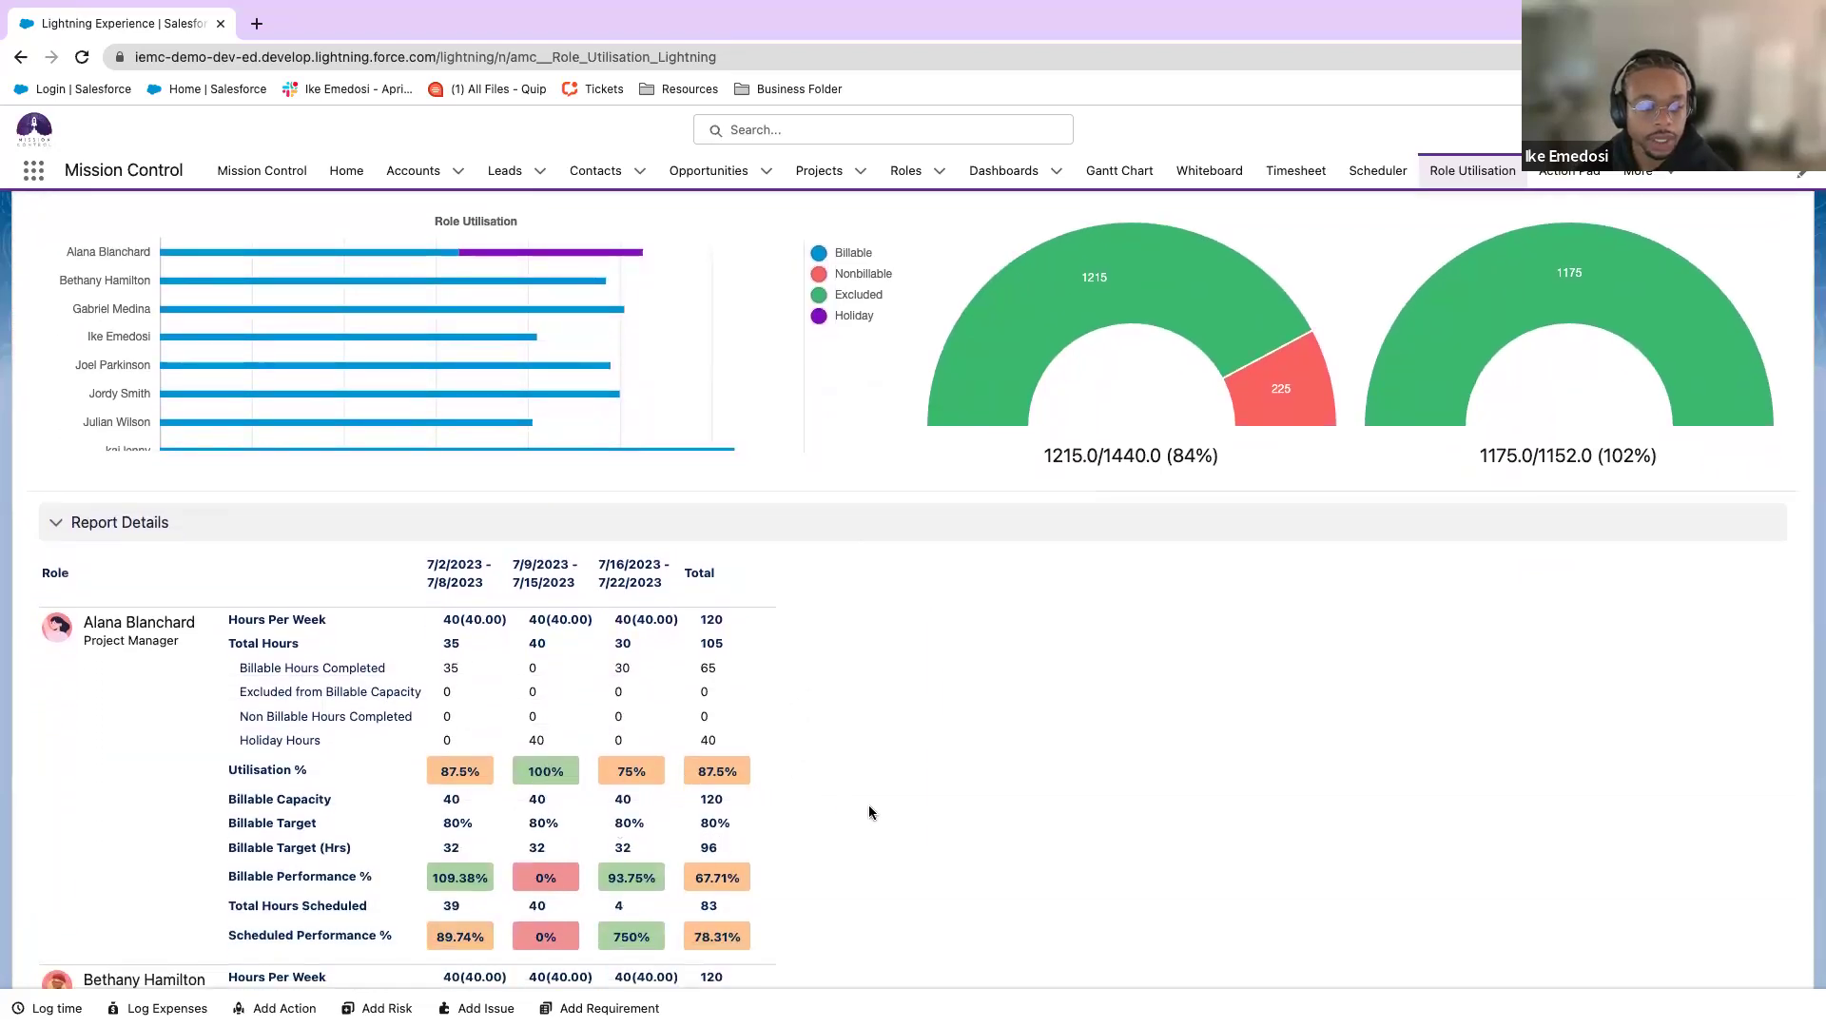
pyautogui.scroll(-4, 862, 810)
pyautogui.scroll(-2, 732, 806)
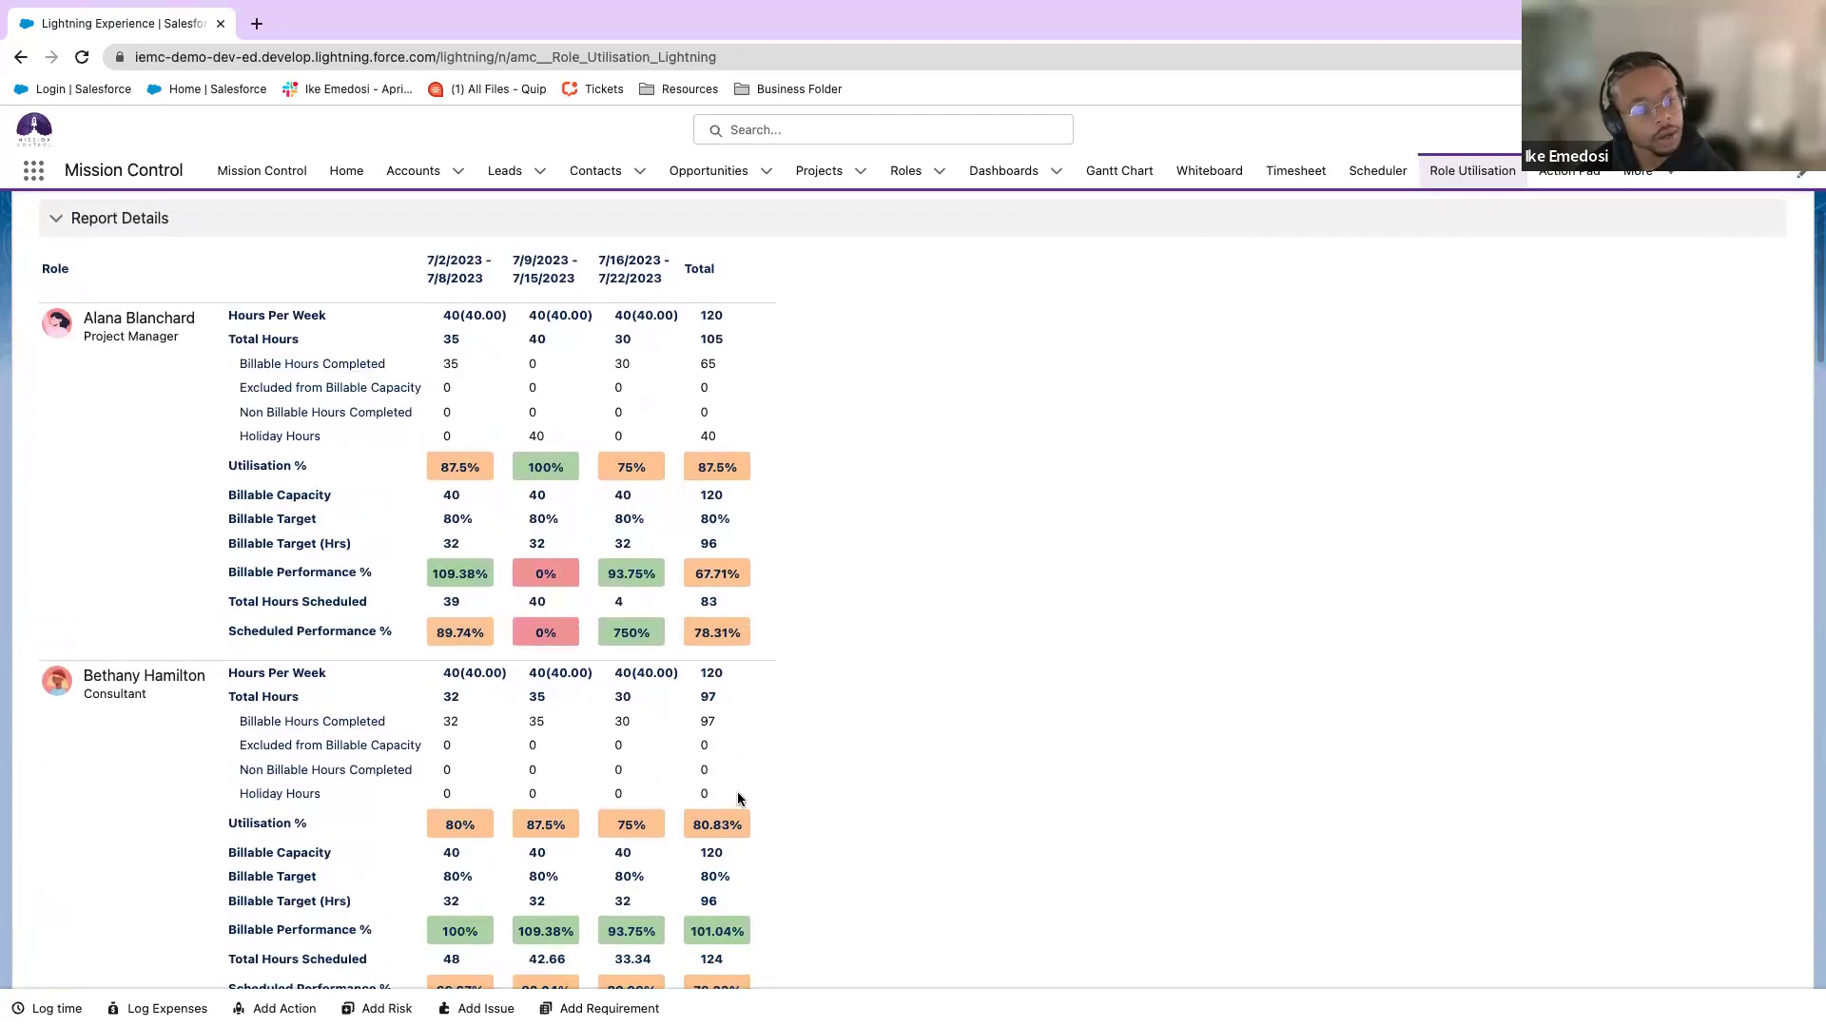
pyautogui.scroll(-4, 737, 801)
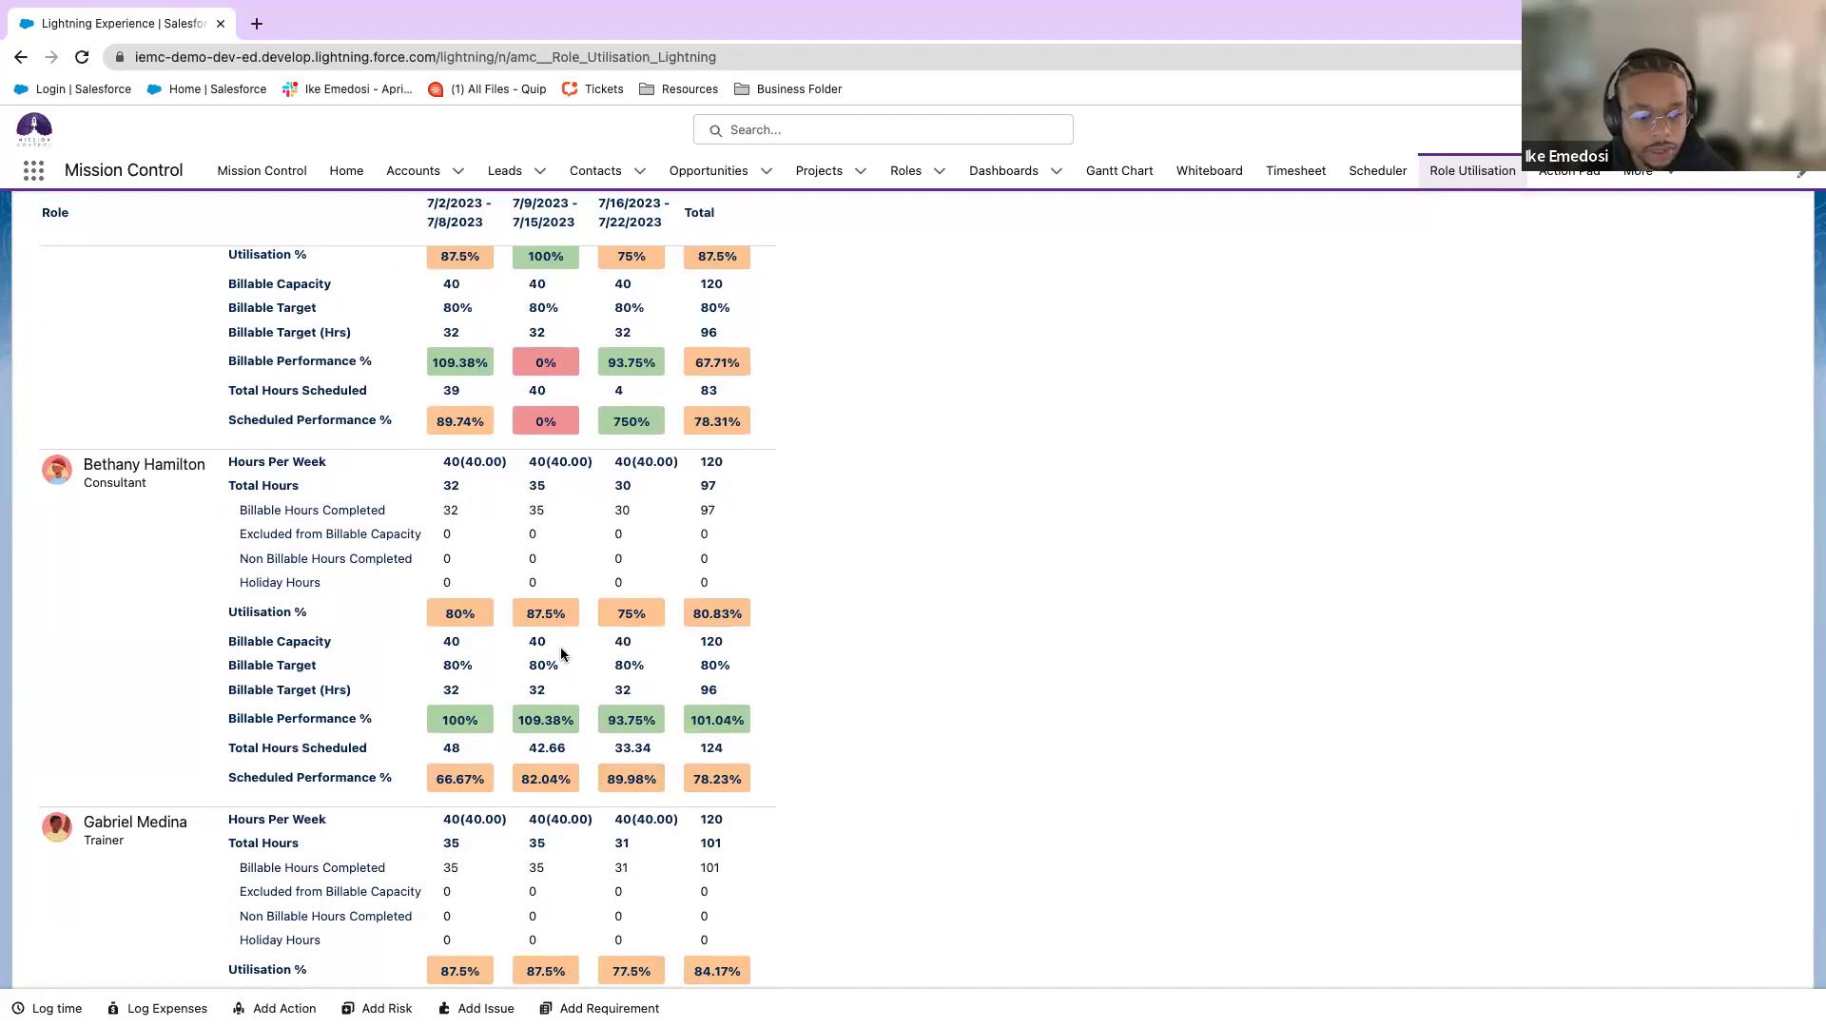
pyautogui.scroll(-1, 548, 693)
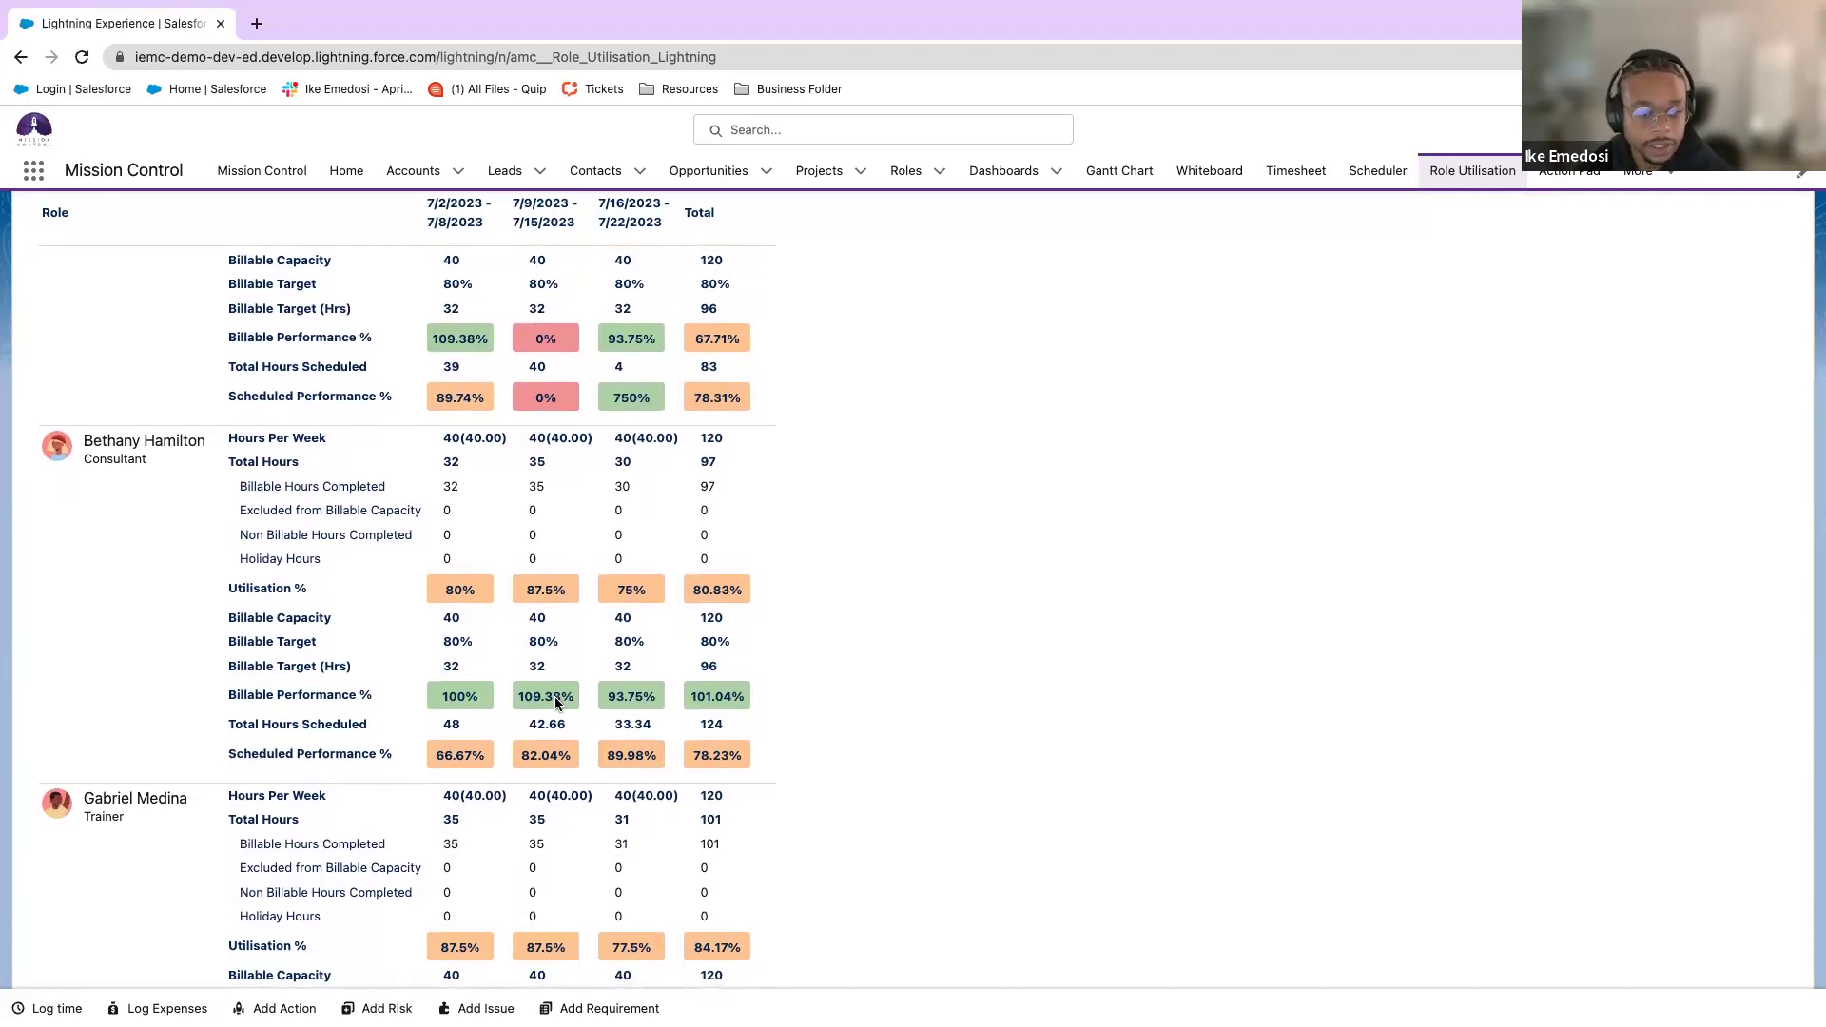
pyautogui.scroll(-5, 567, 678)
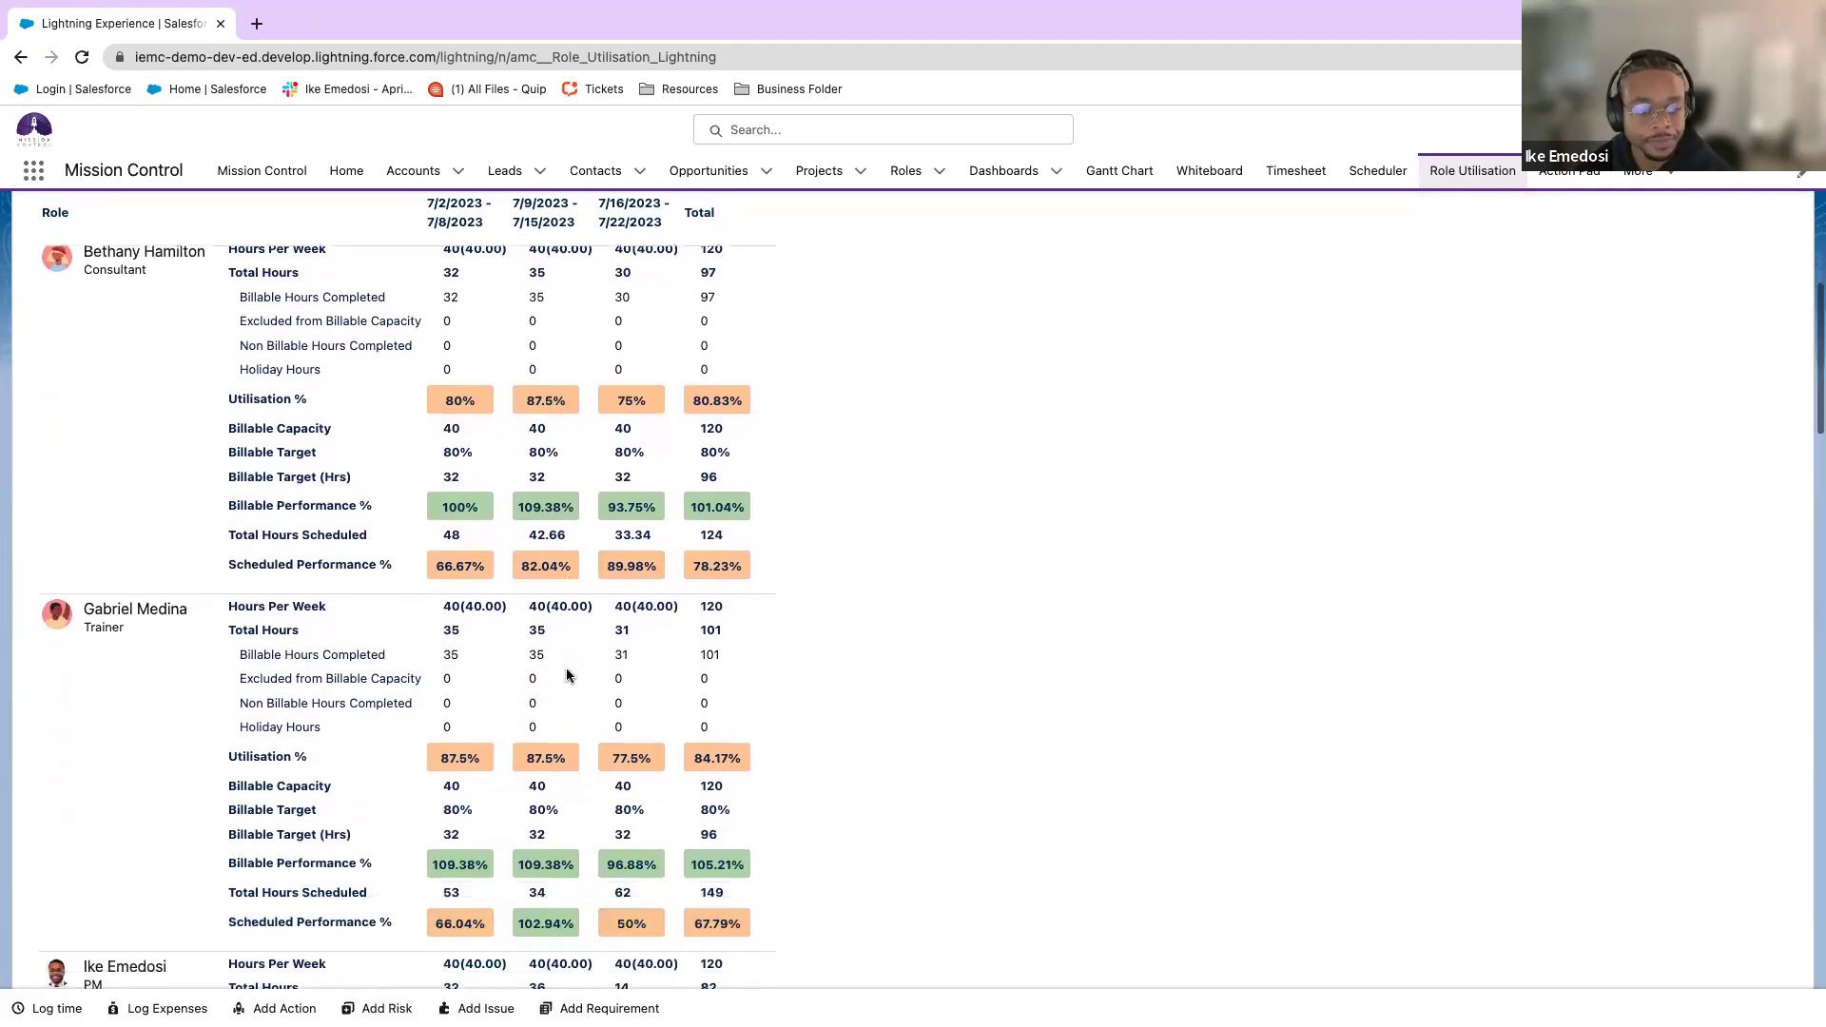
# Review the weekly hours, billable performance and scheduled performance of the remaining consultant, trainer, developer and designer roles in the report.
pyautogui.scroll(-2, 566, 675)
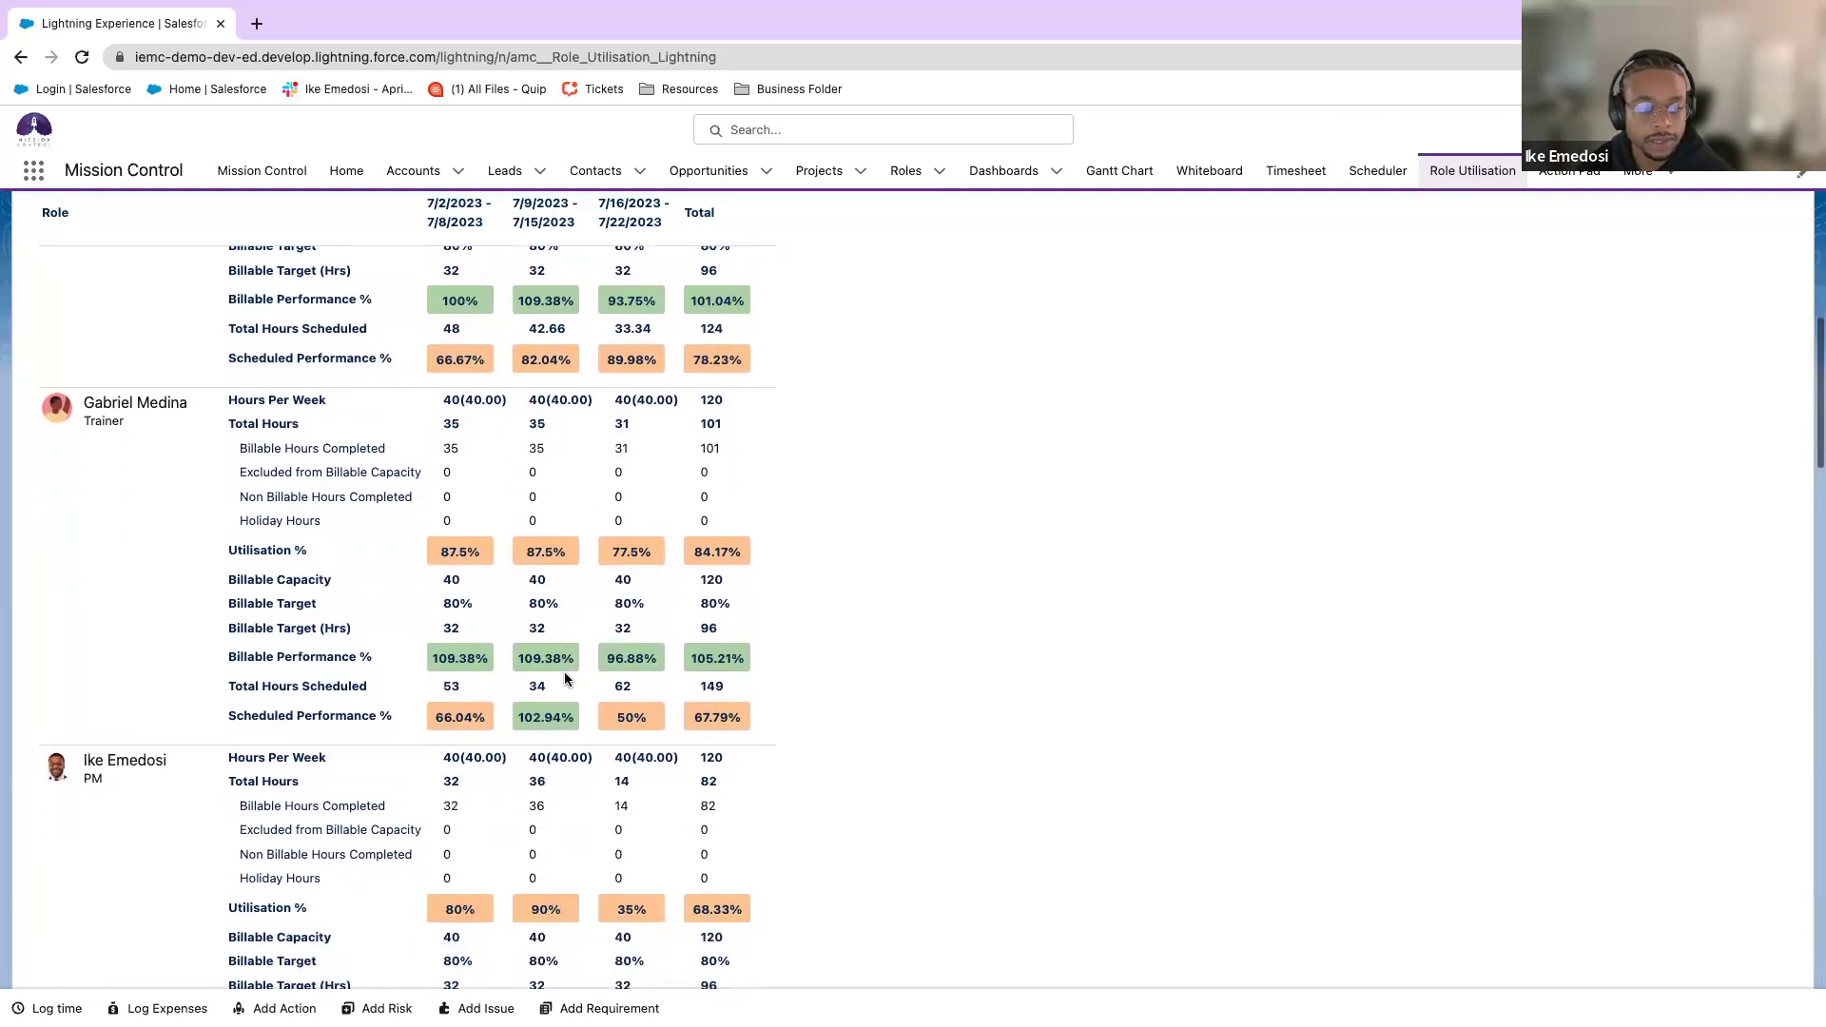
pyautogui.scroll(-2, 565, 677)
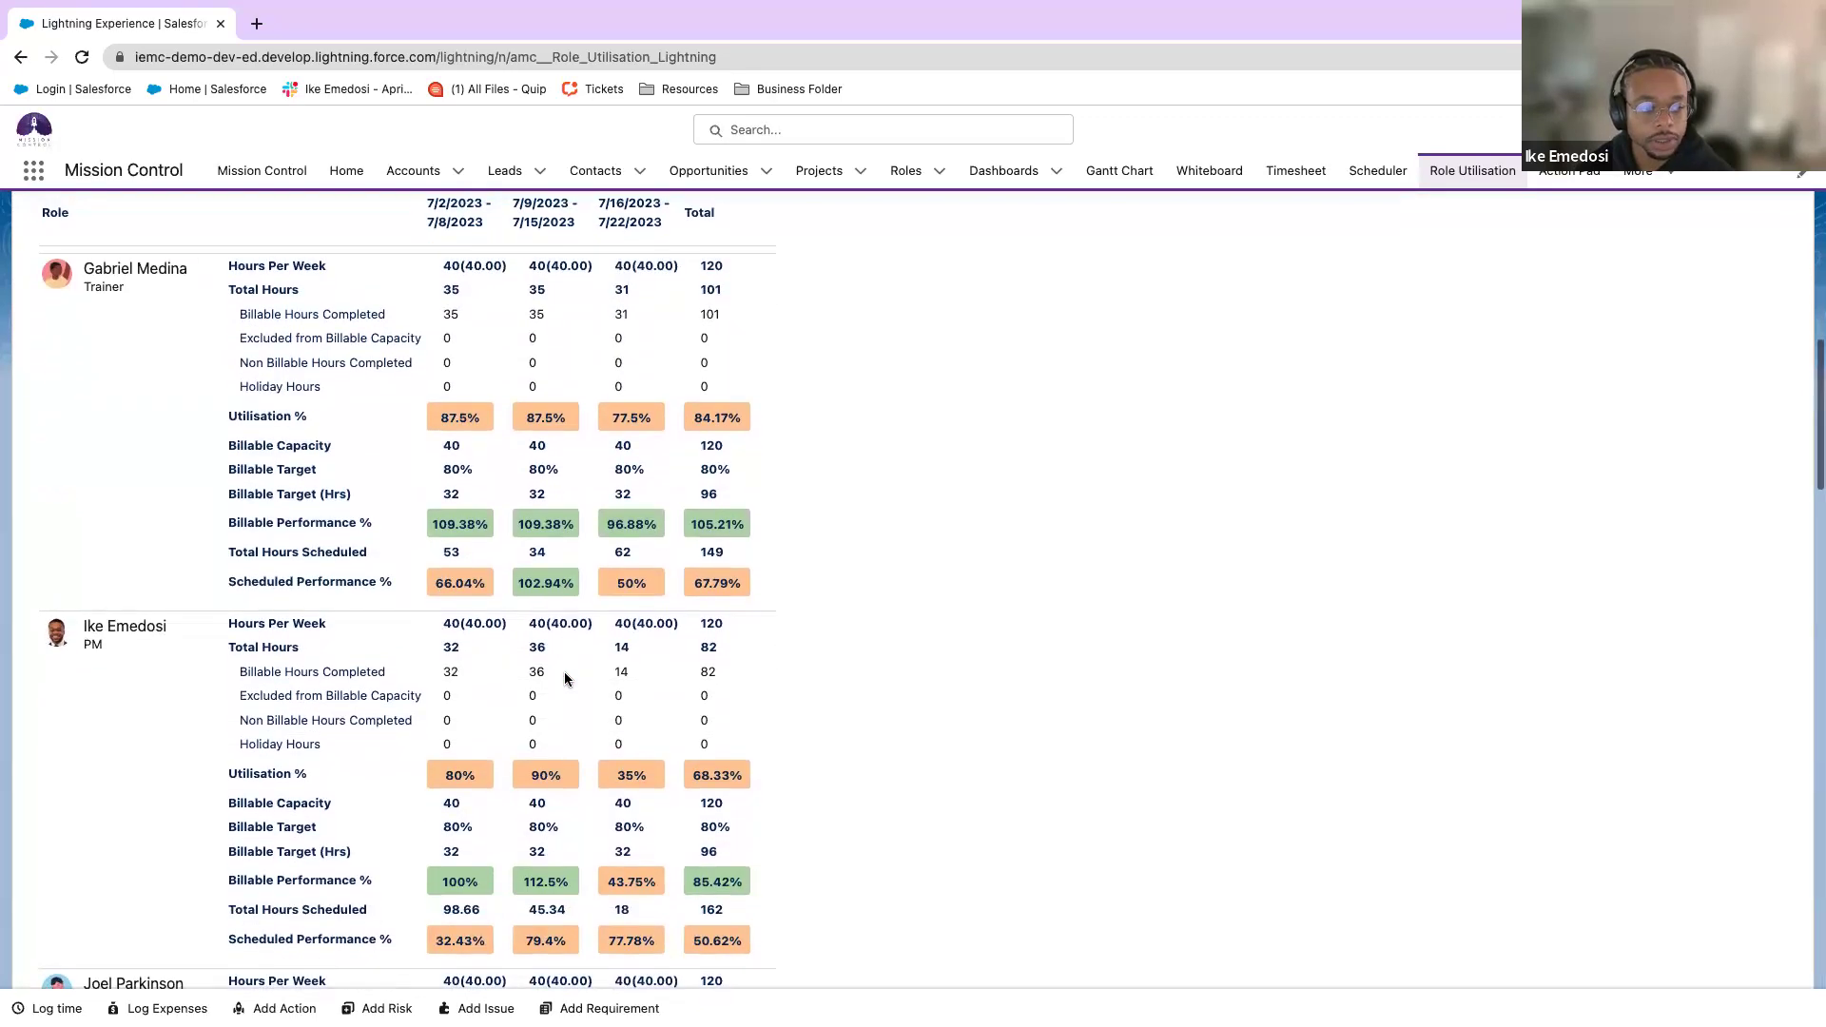
pyautogui.scroll(-1, 565, 677)
pyautogui.scroll(-5, 565, 677)
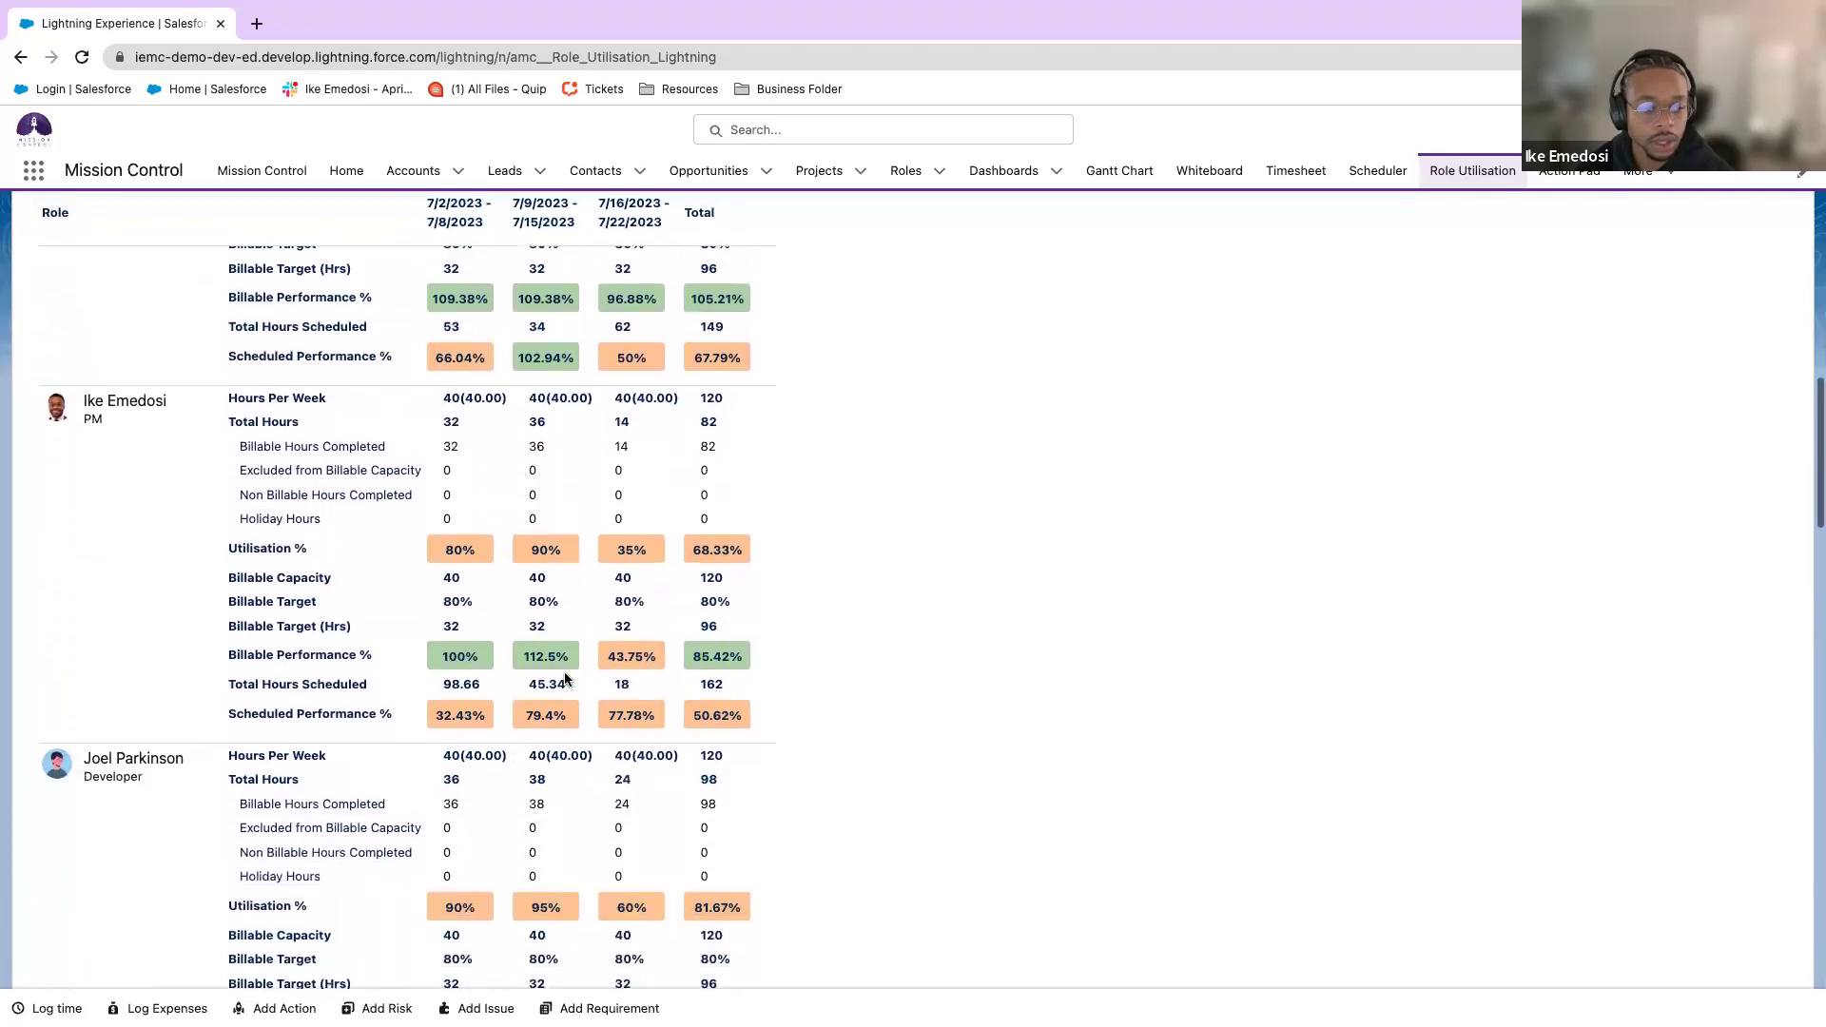
pyautogui.scroll(-6, 565, 678)
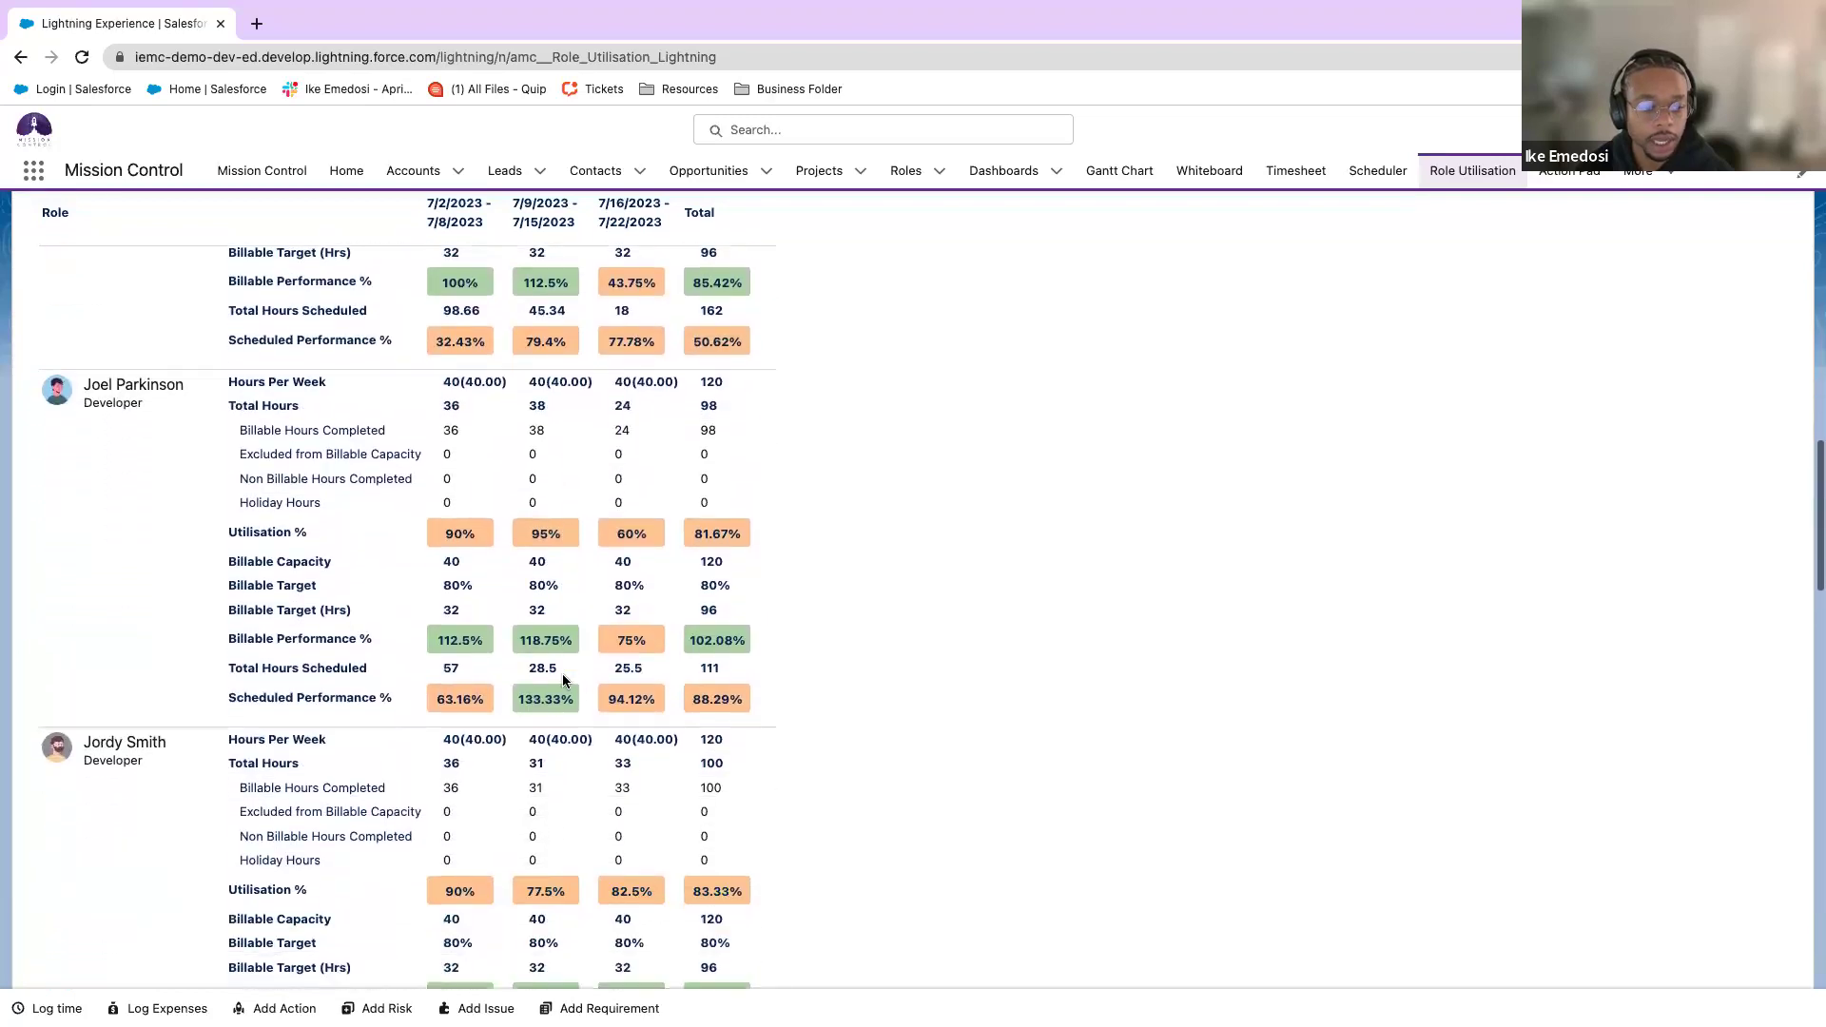
pyautogui.scroll(-2, 562, 681)
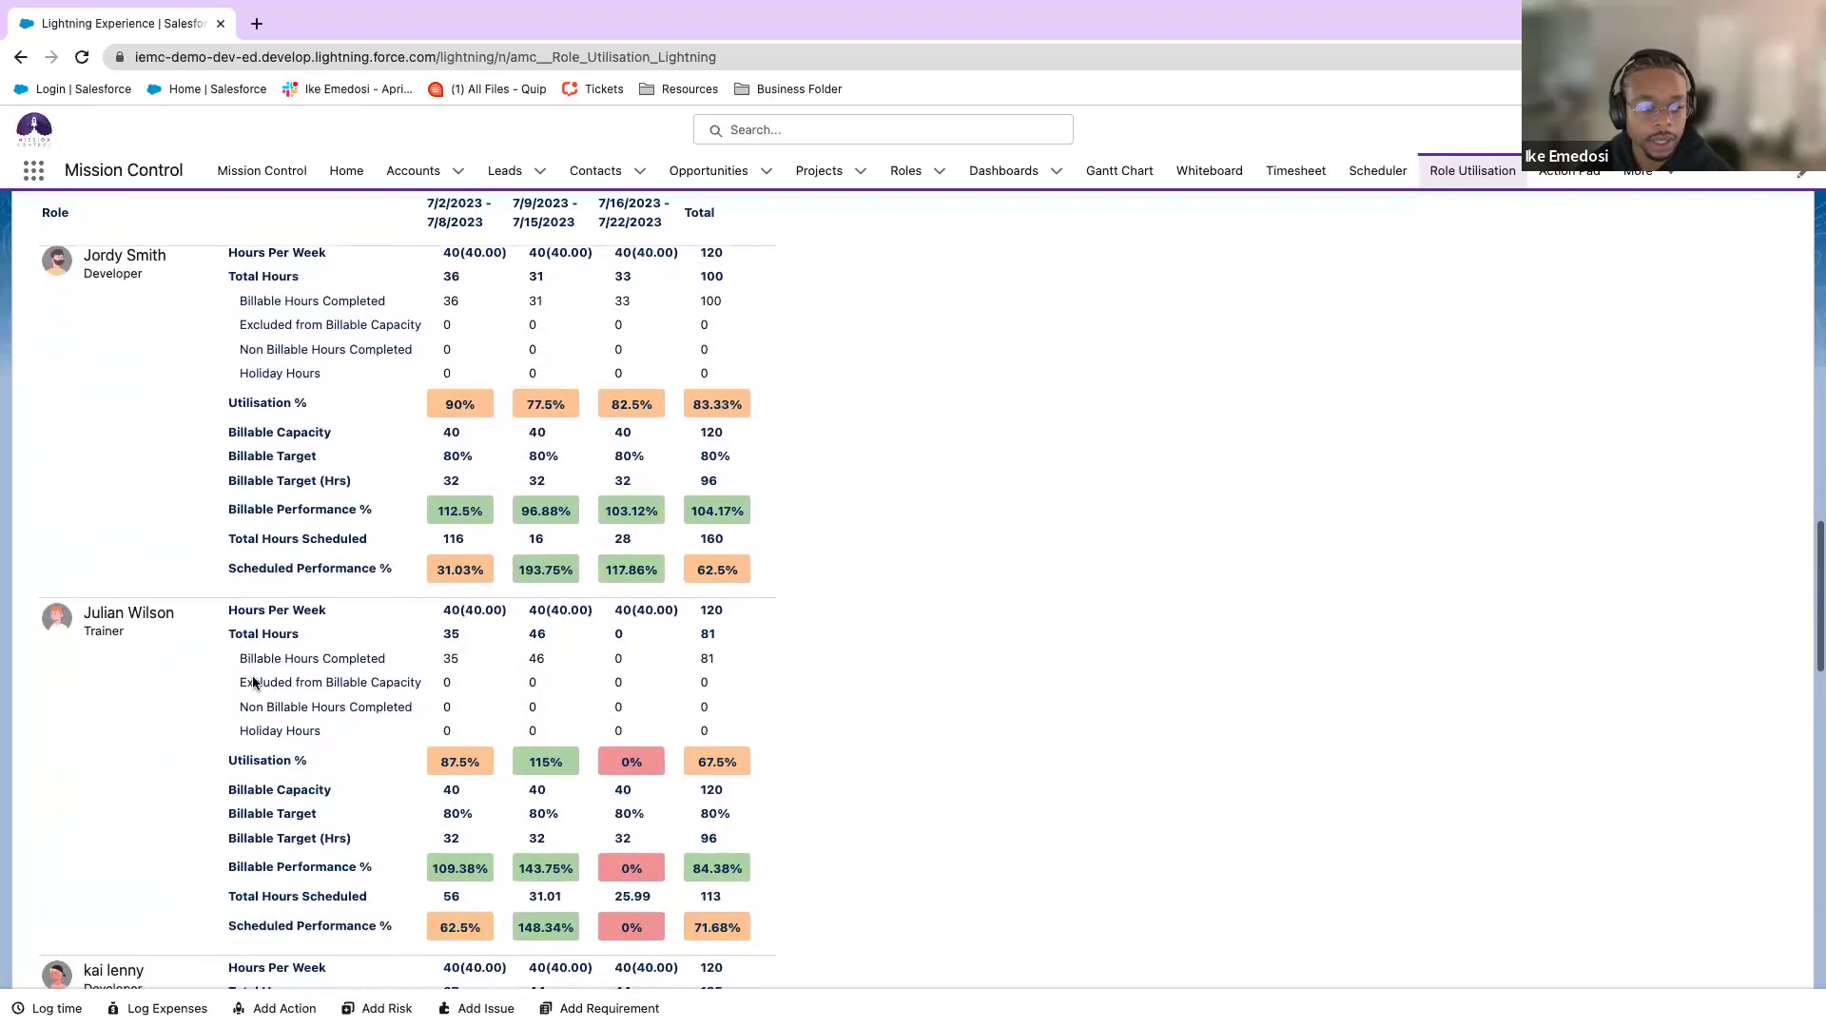
pyautogui.scroll(-6, 624, 682)
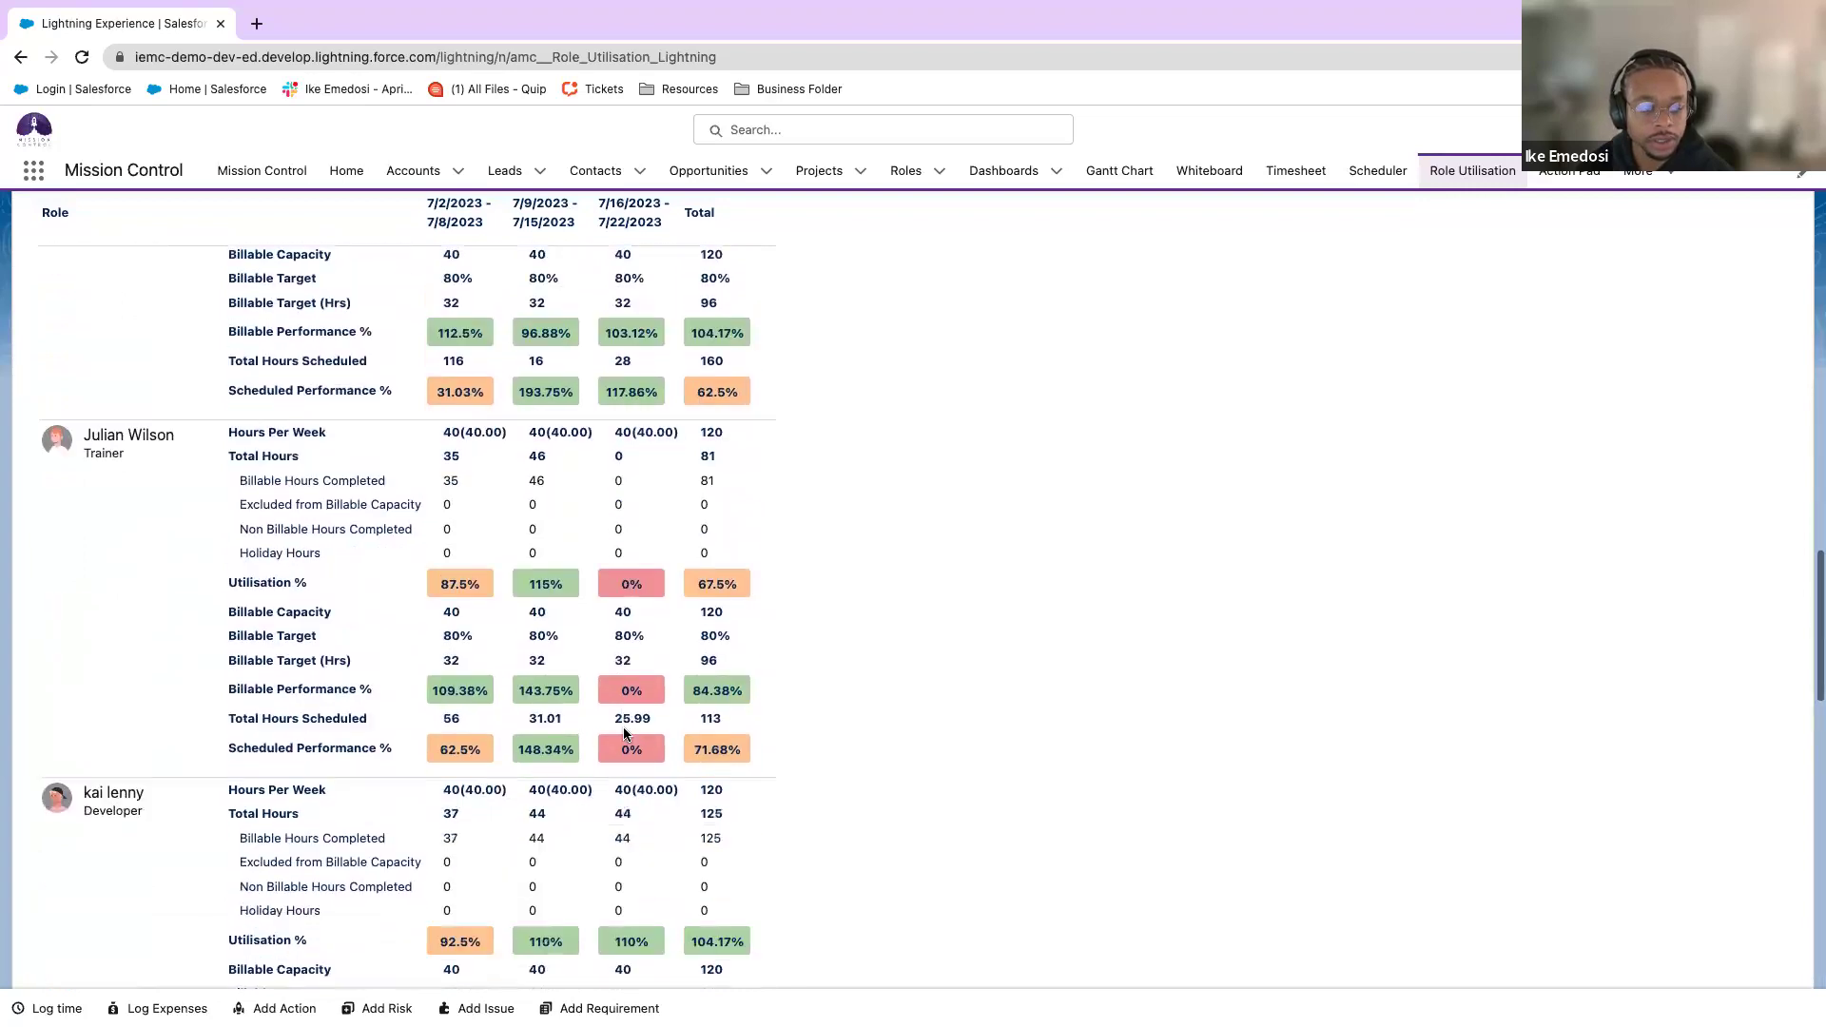
pyautogui.scroll(-1, 615, 717)
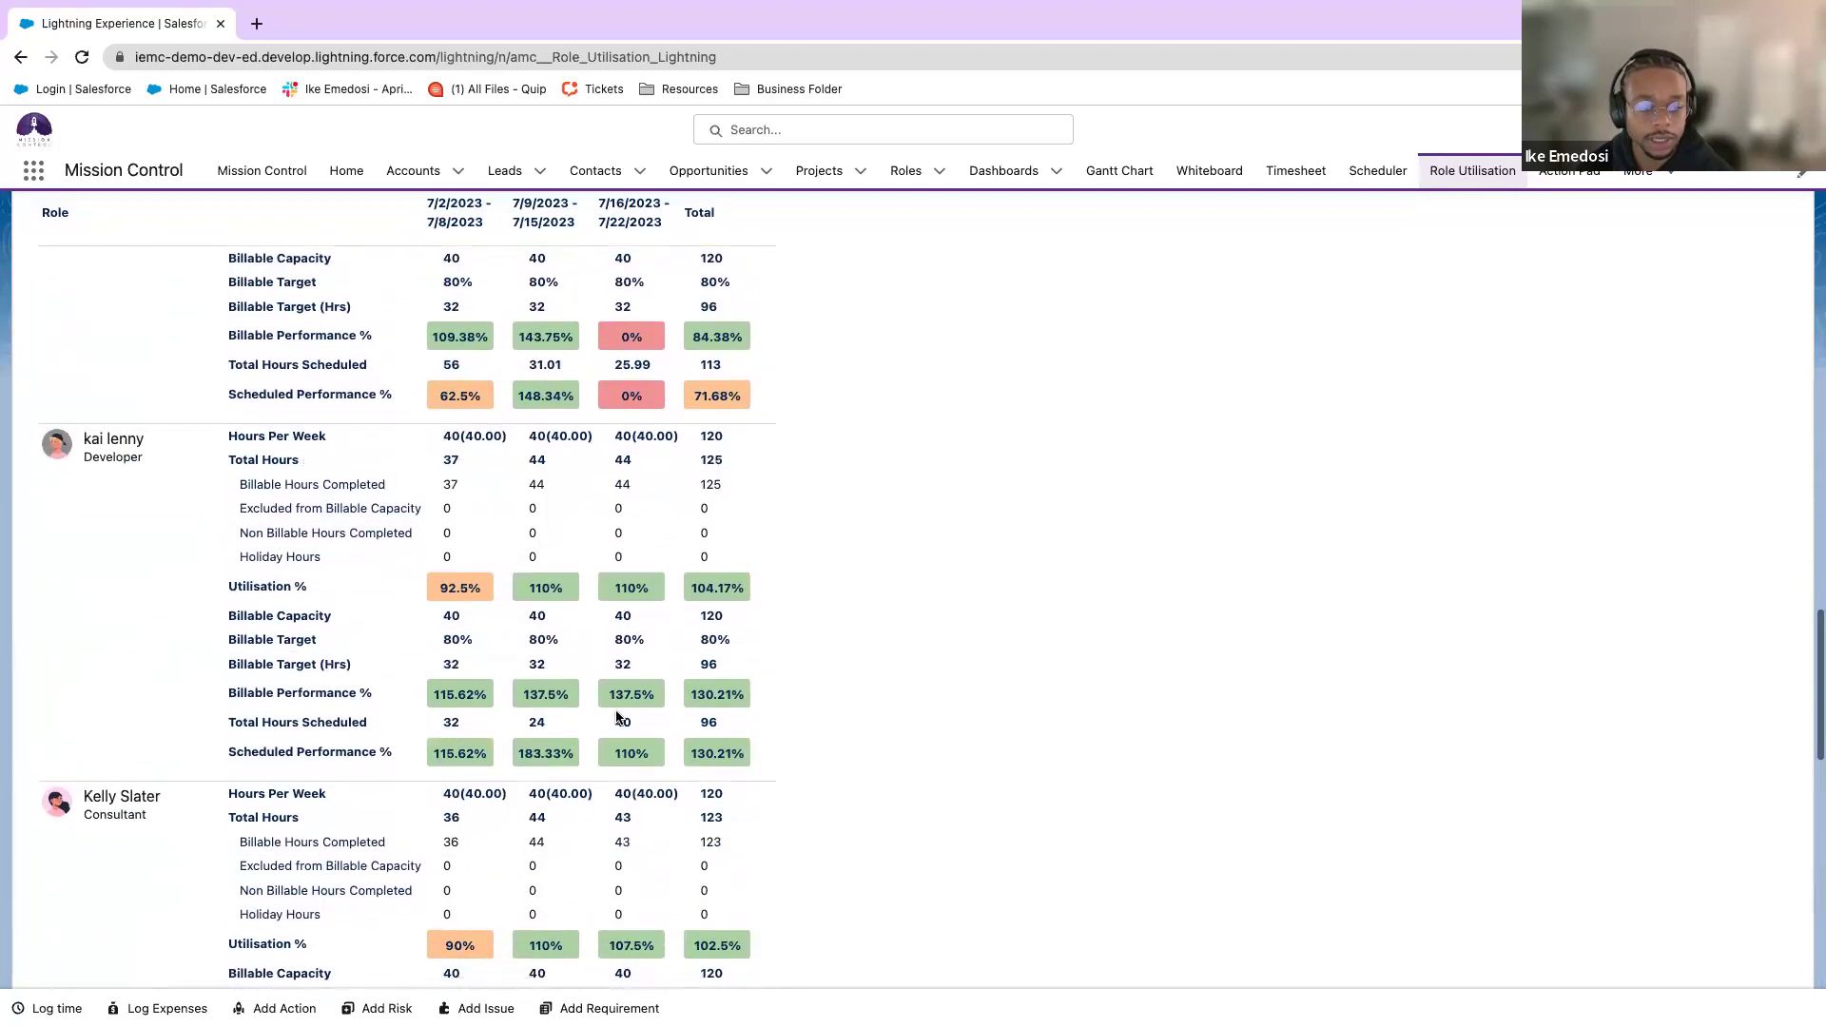
pyautogui.scroll(-3, 599, 663)
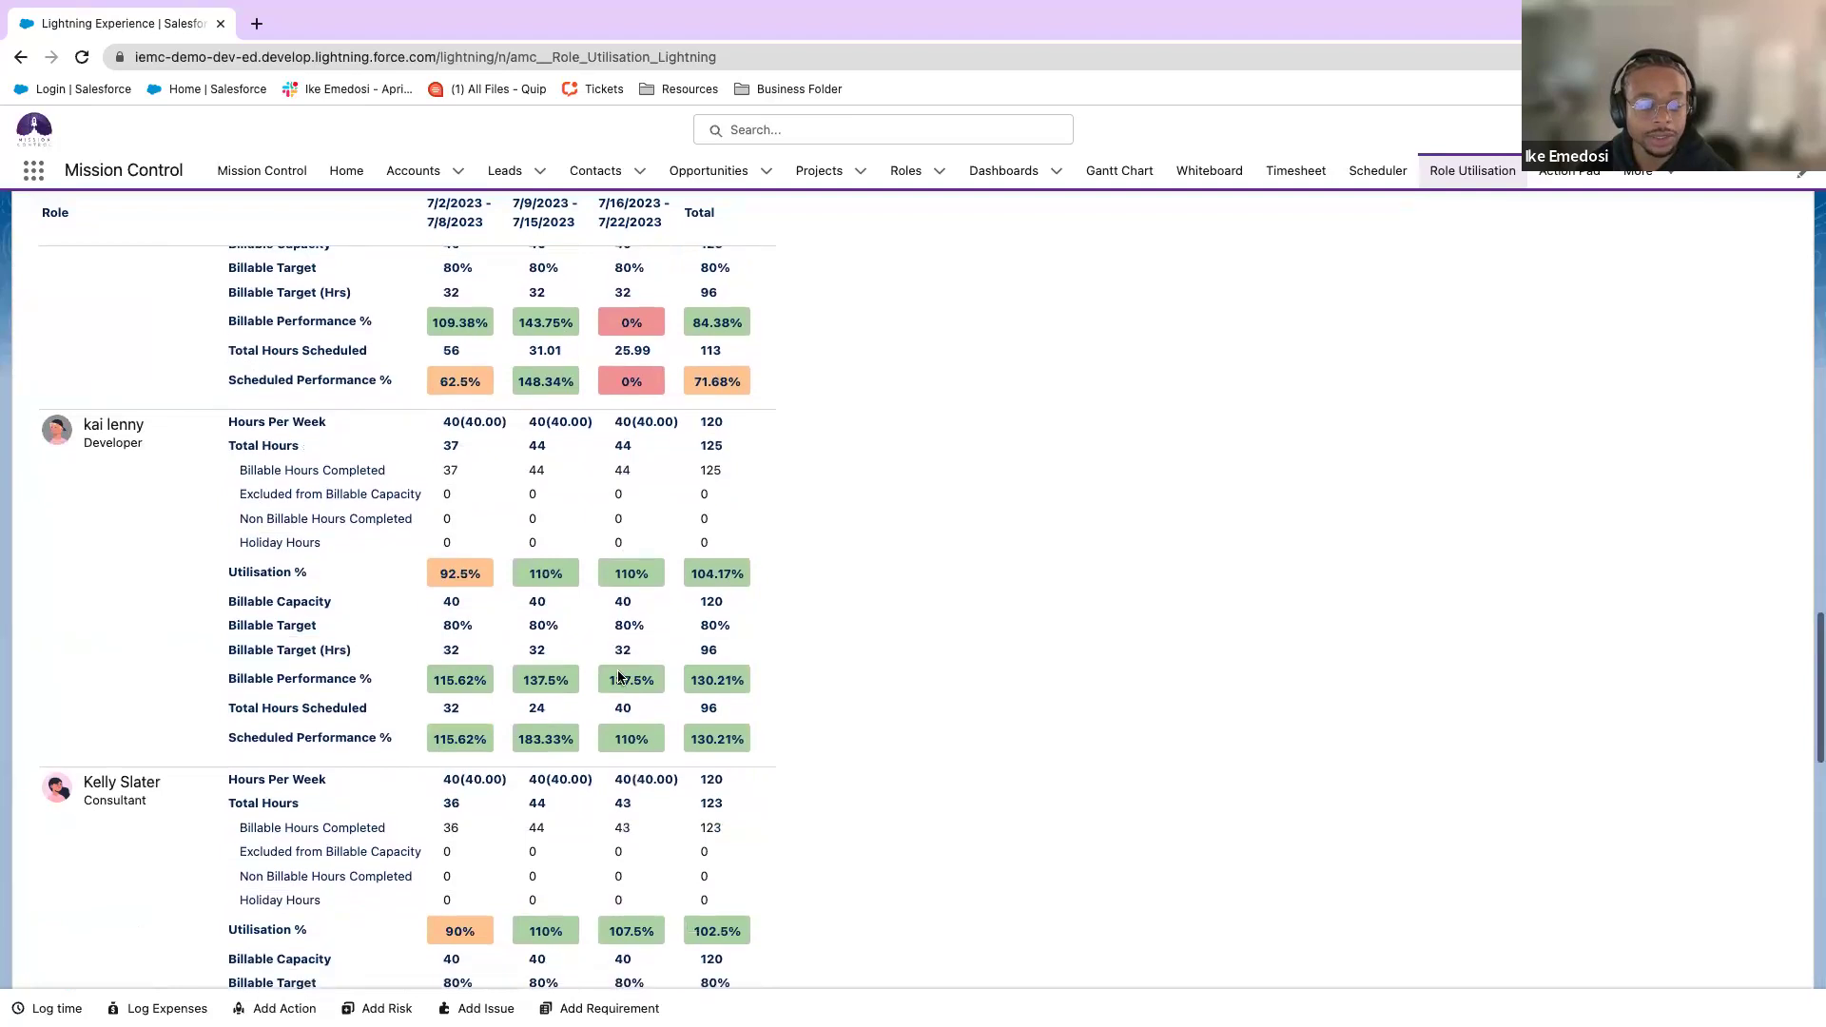
pyautogui.scroll(-18, 620, 674)
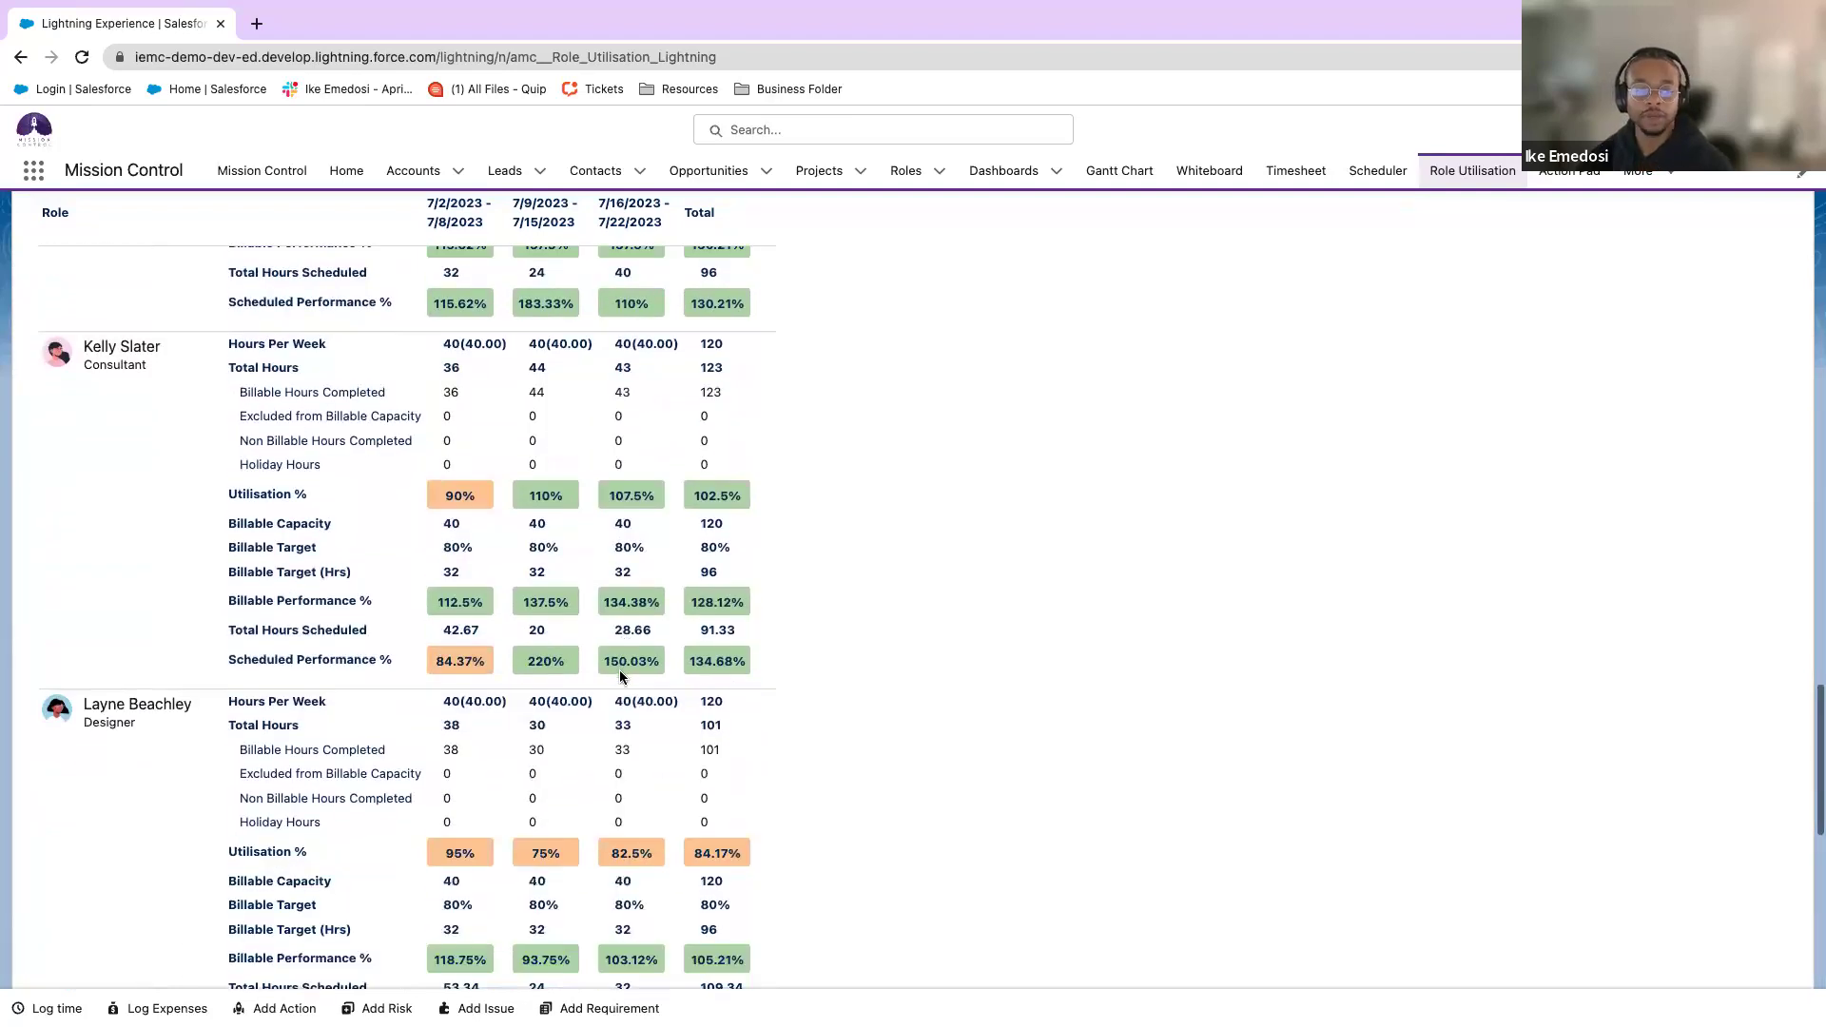
pyautogui.scroll(20, 631, 641)
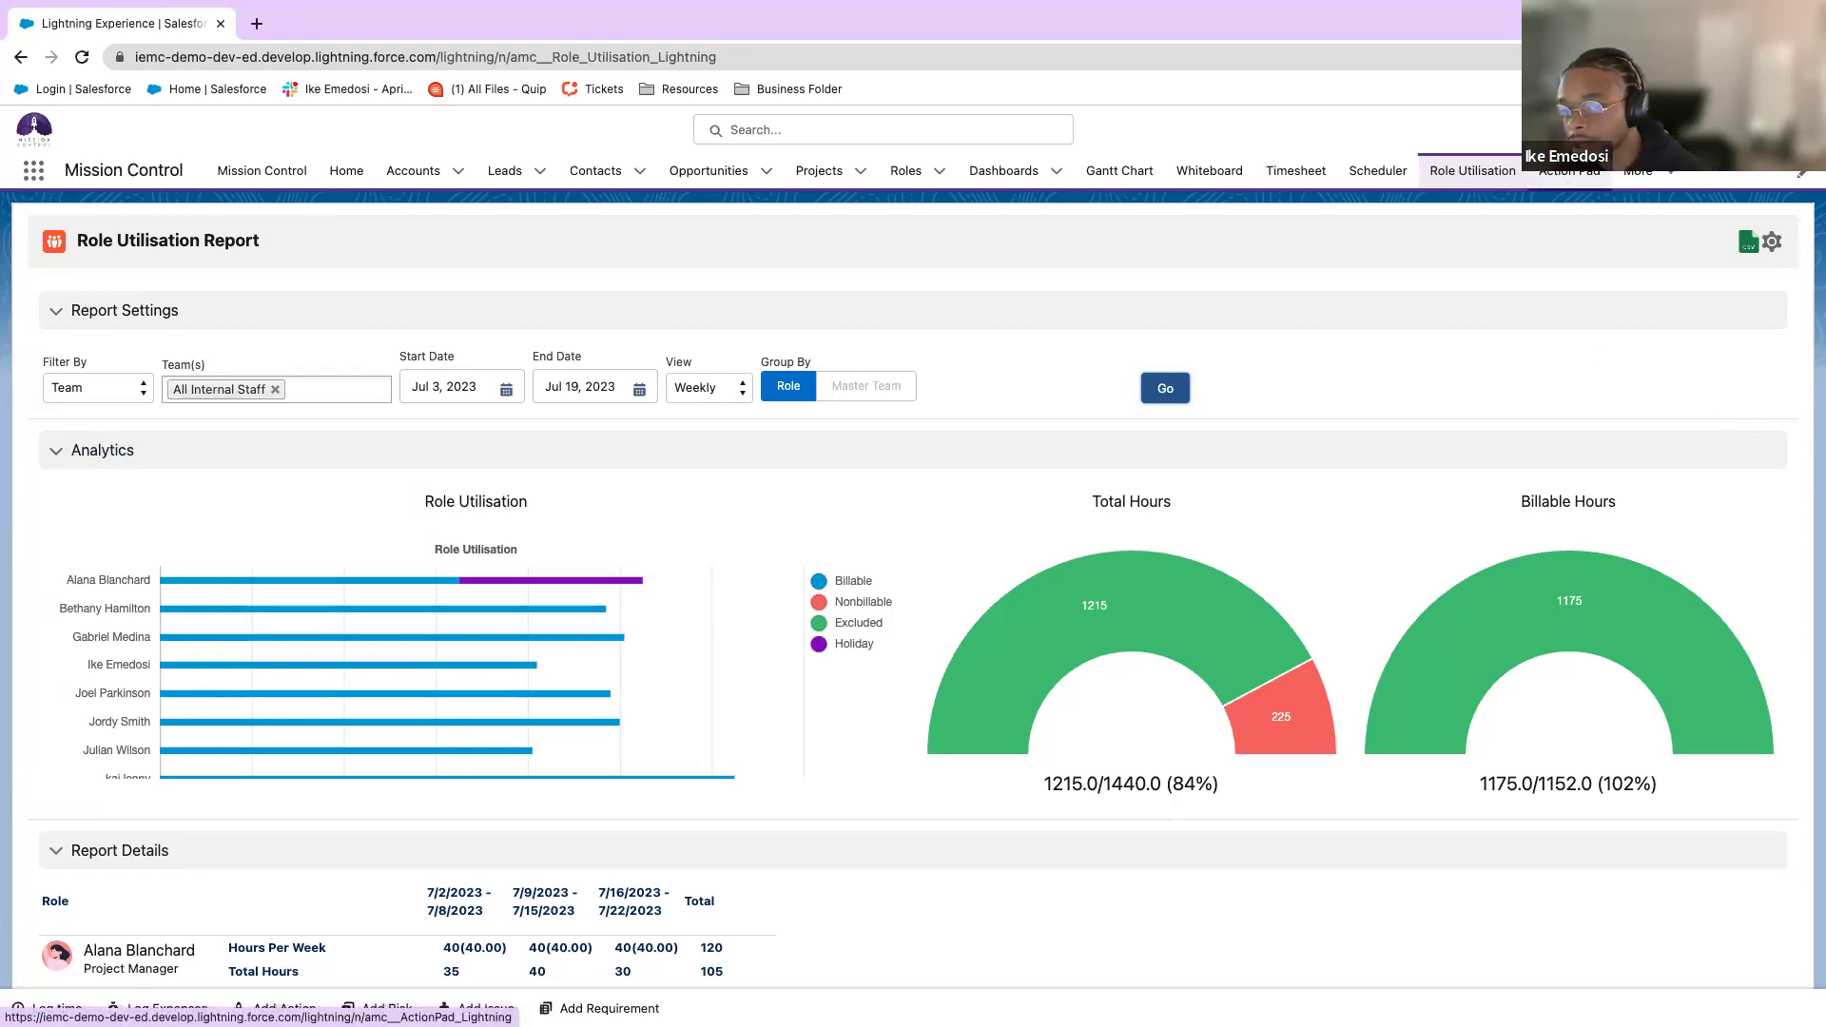
# Open the Resource Planner and switch from its overview to the detailed planner view.
pyautogui.click(1640, 171)
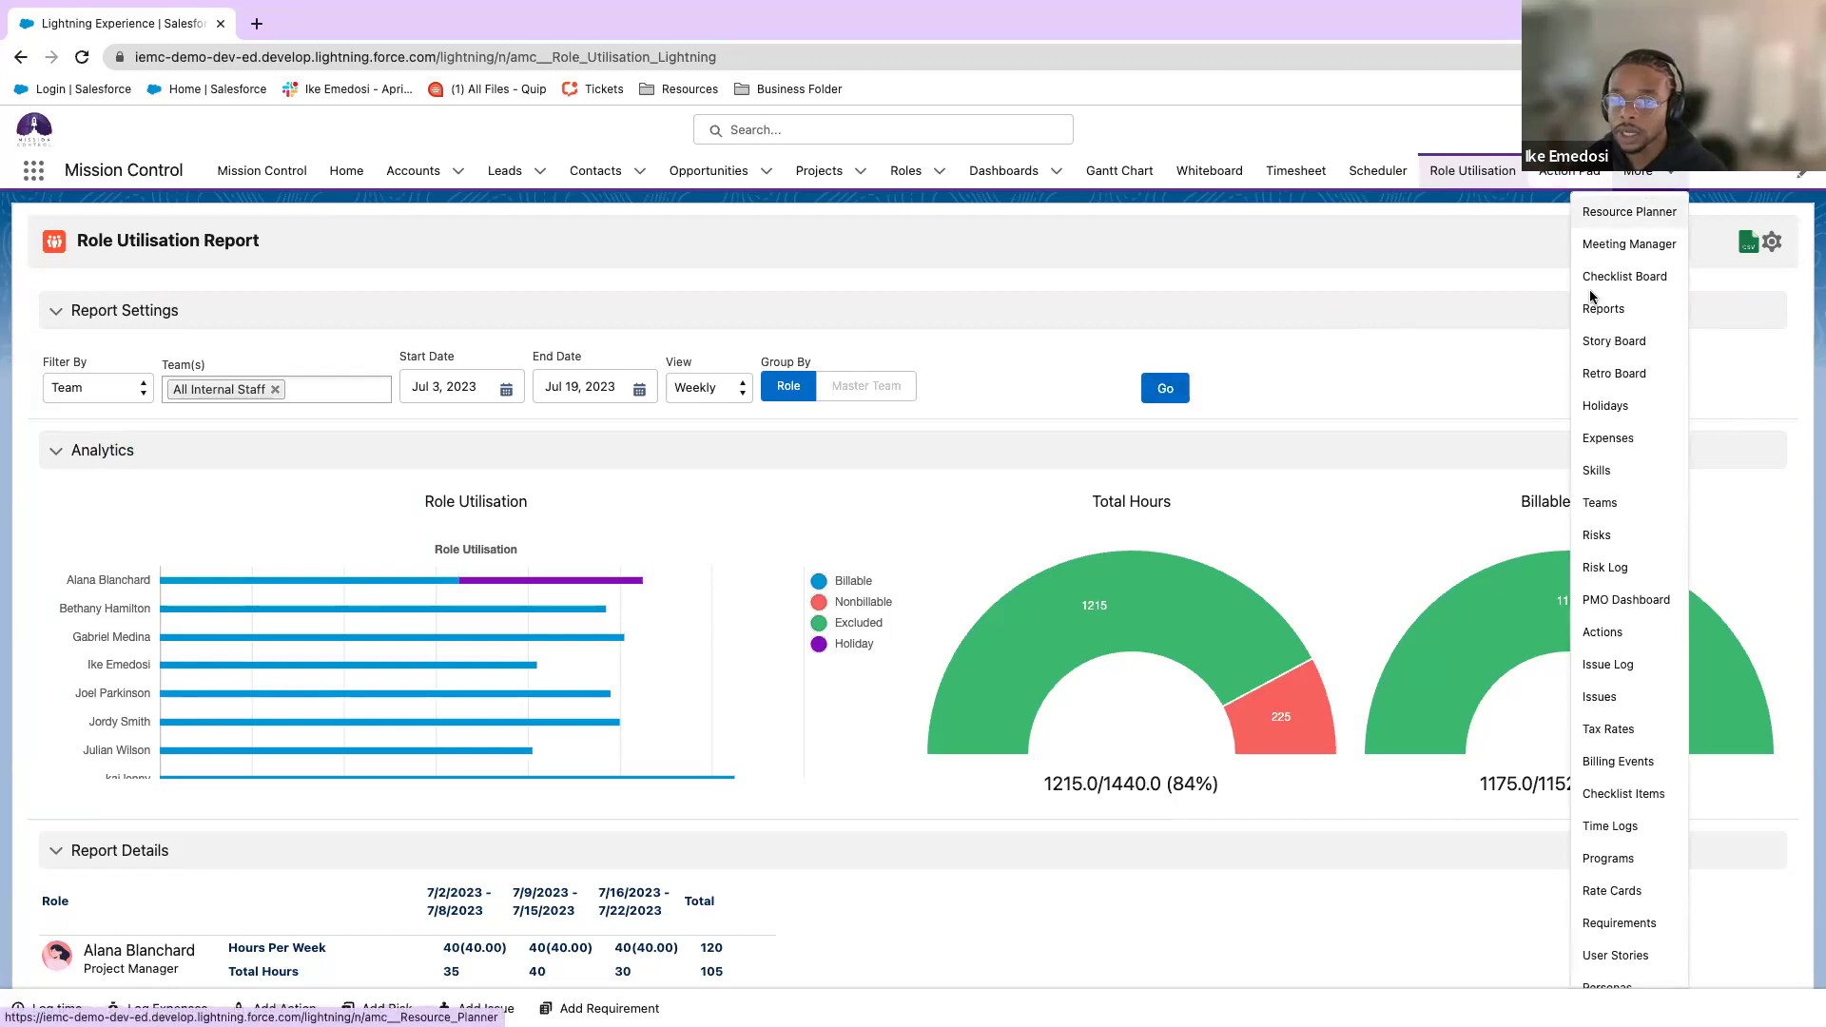
pyautogui.click(1628, 211)
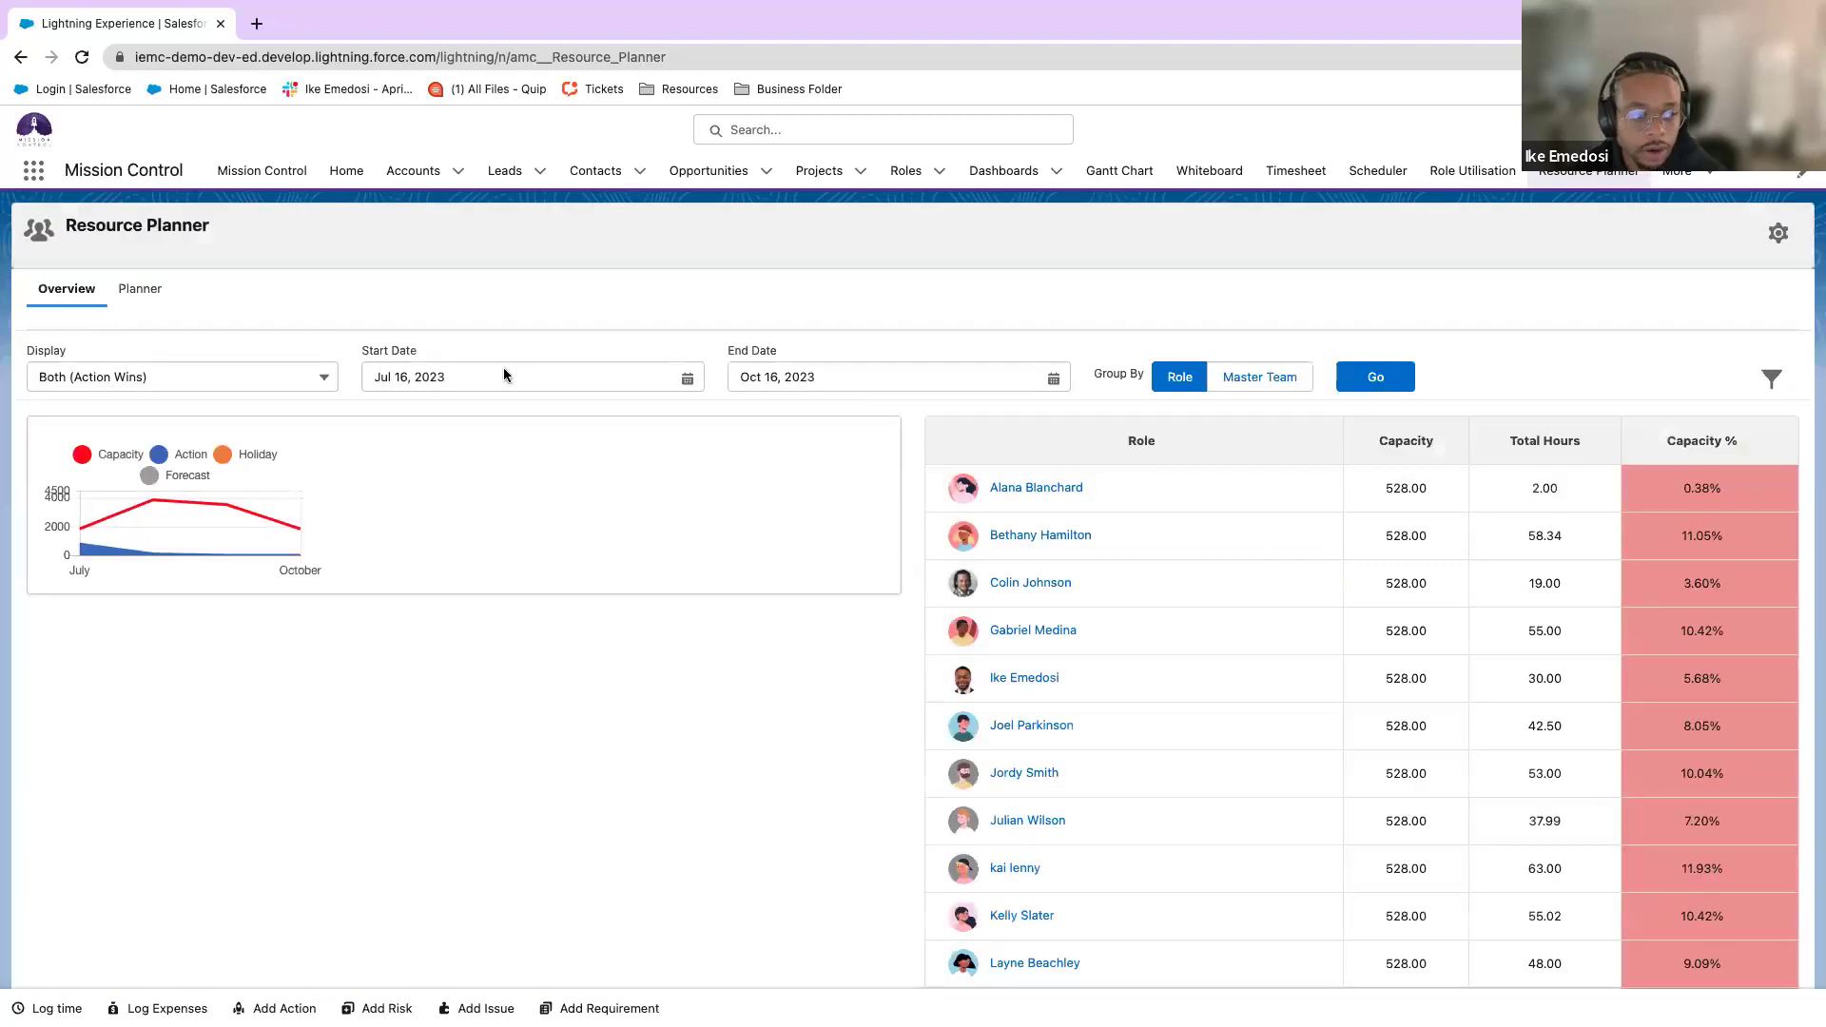
pyautogui.click(202, 377)
pyautogui.click(161, 420)
pyautogui.click(151, 289)
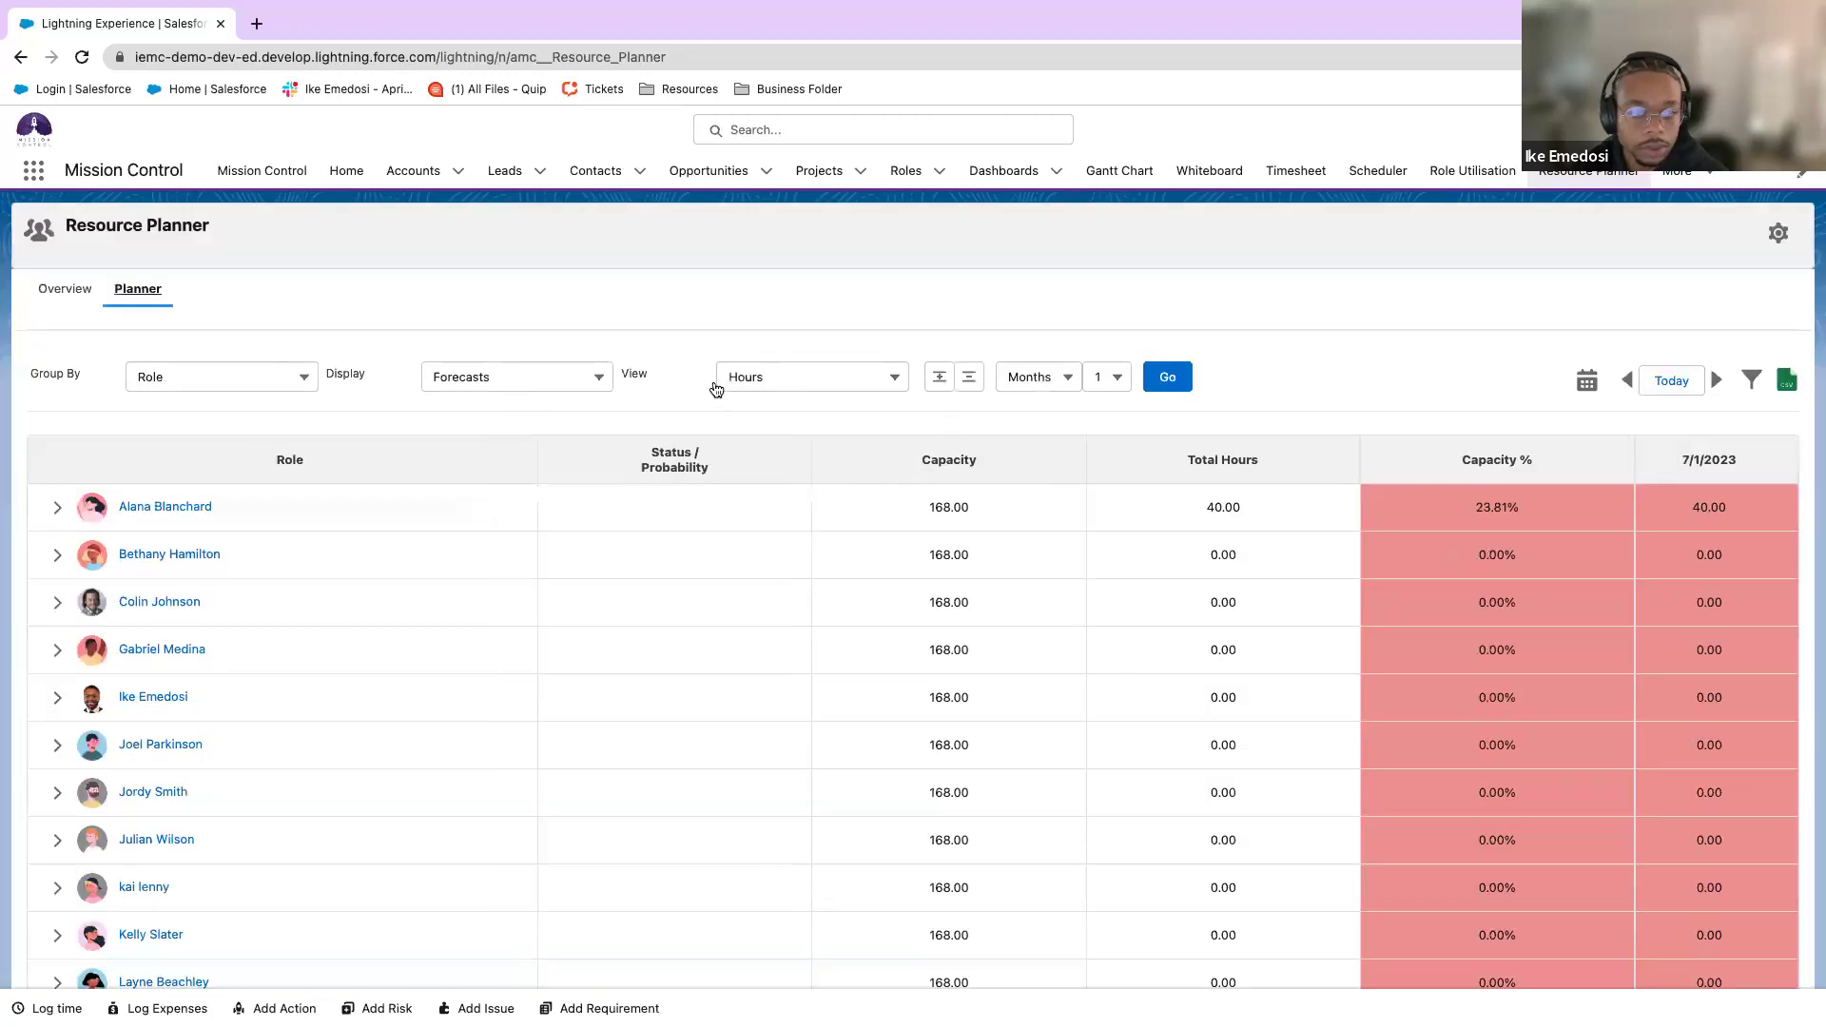
# Set the planner's display to Actions and run it.
pyautogui.click(473, 381)
pyautogui.click(477, 439)
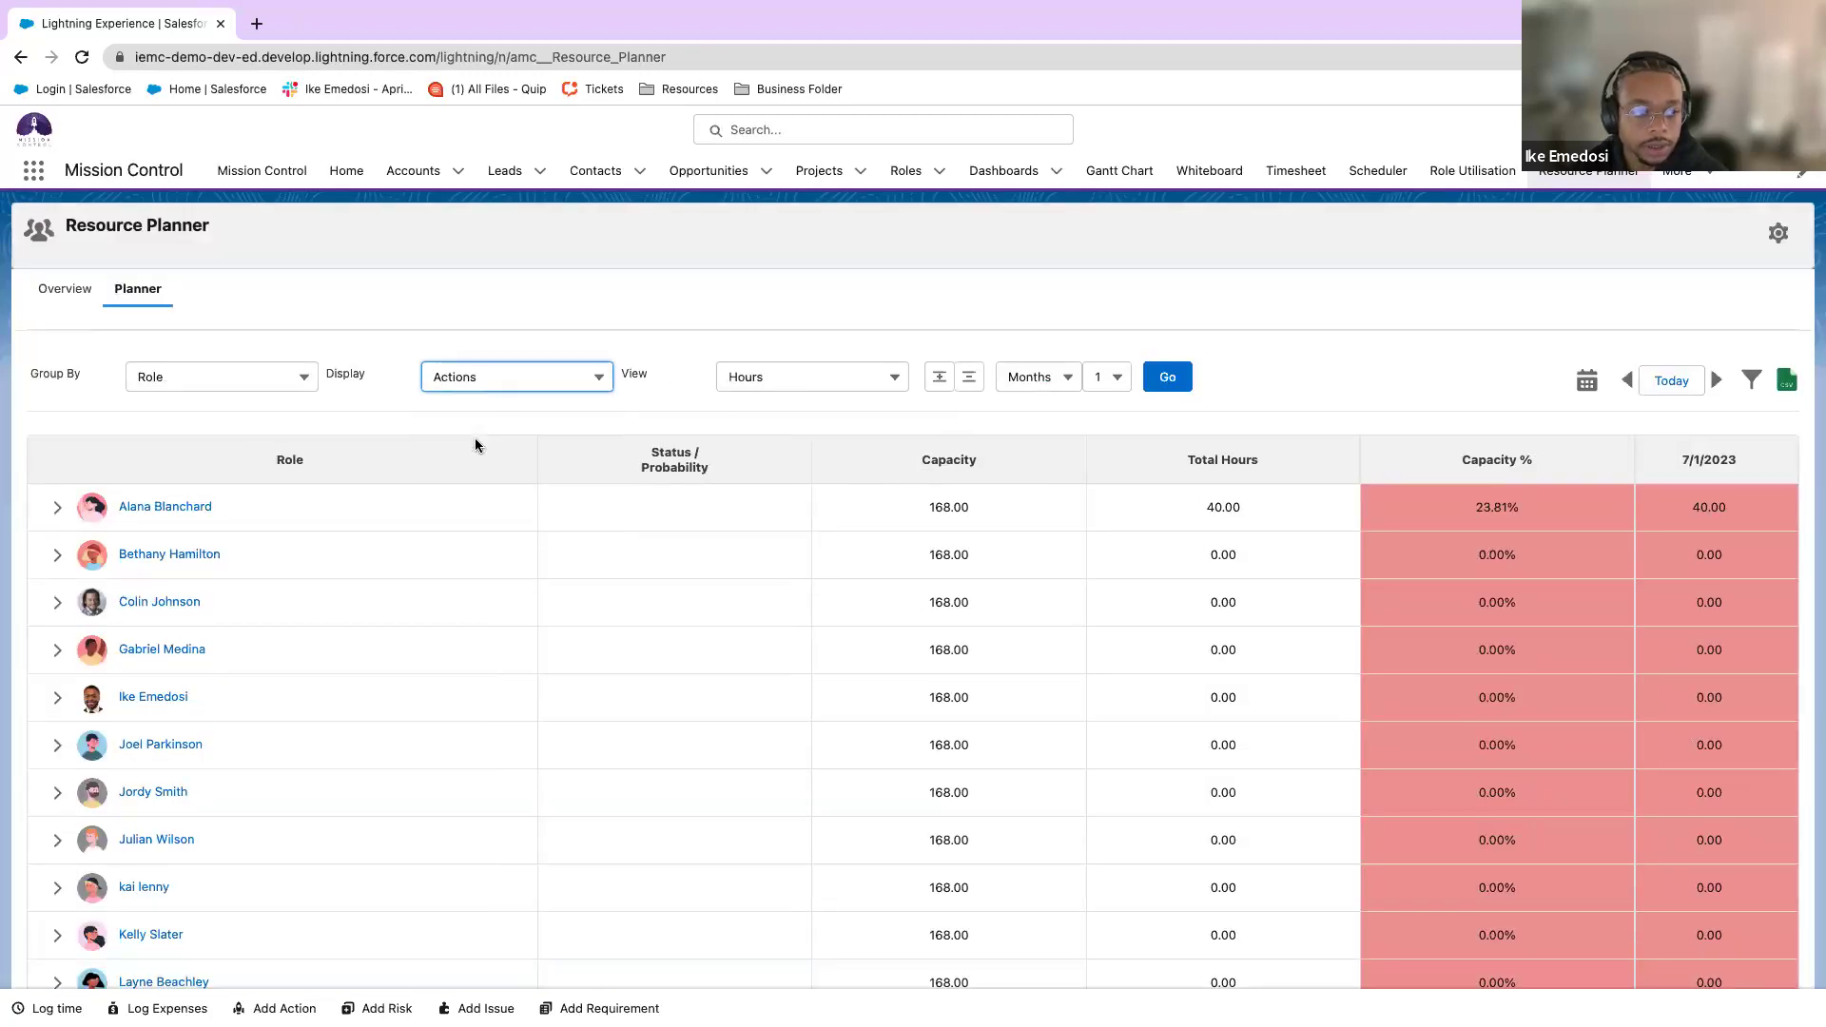
pyautogui.click(1164, 379)
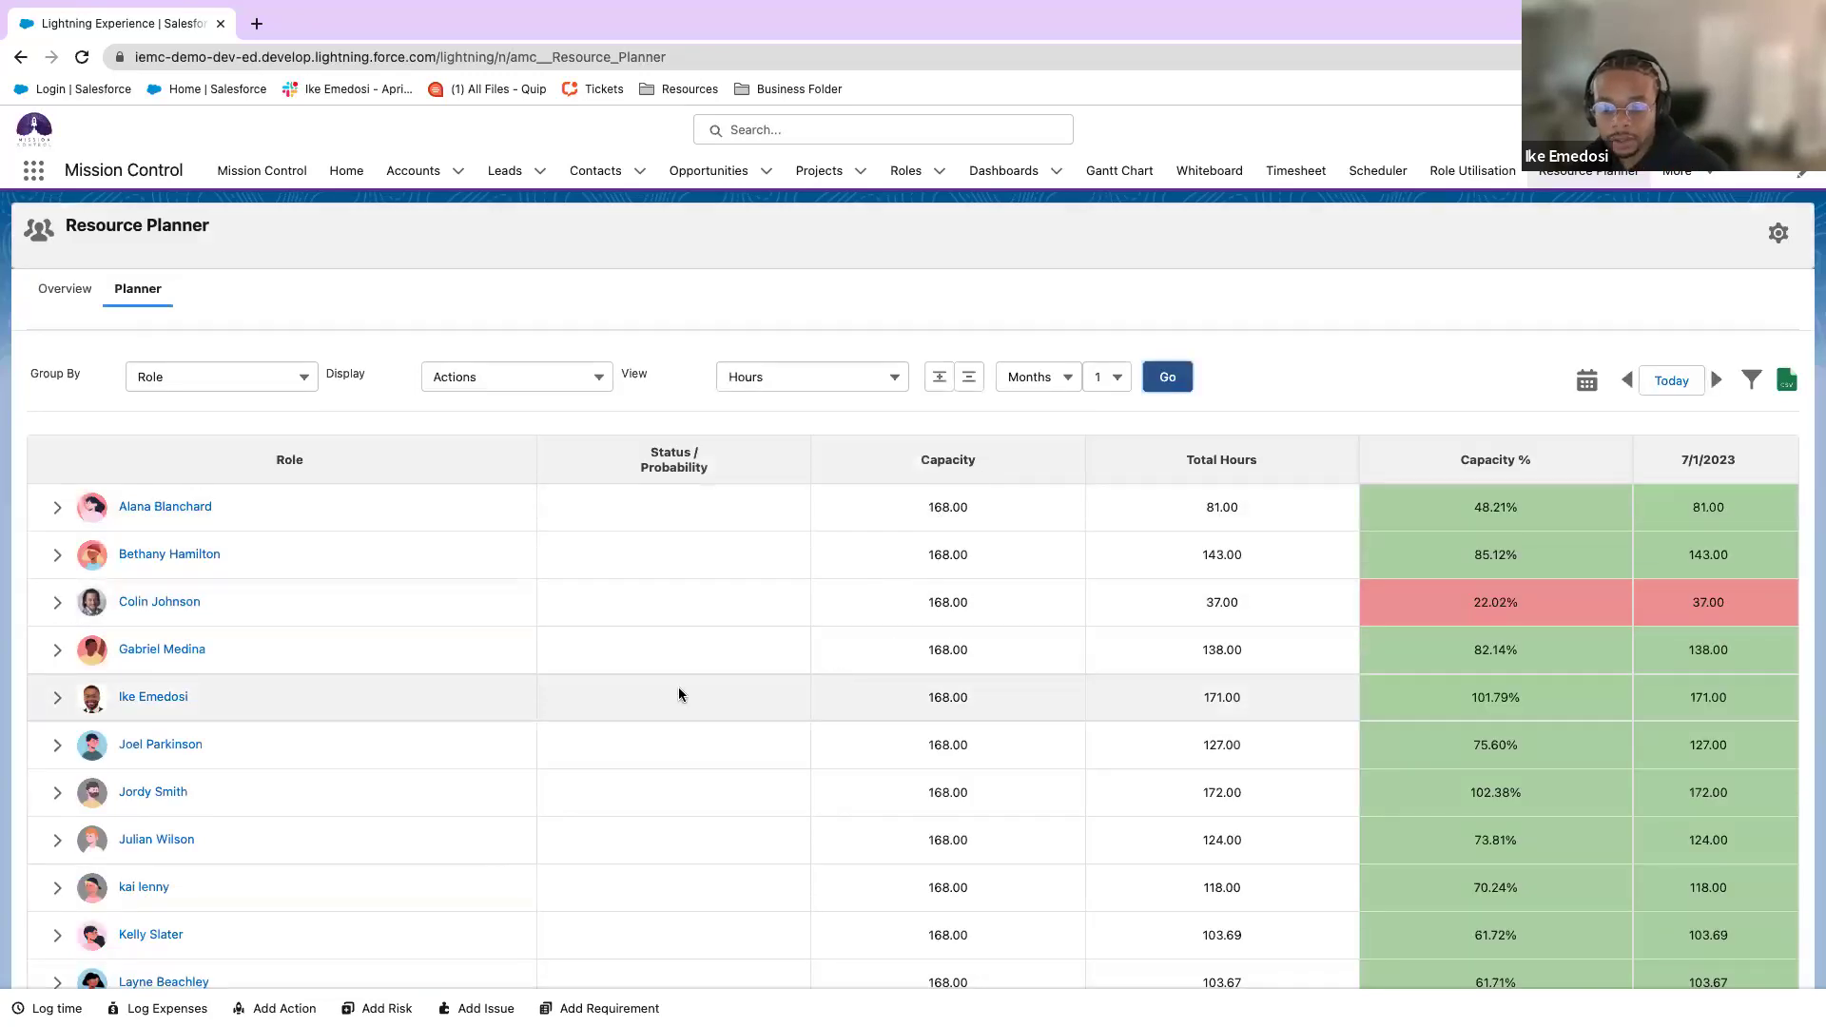
# Expand the role at 101.79% capacity and examine its billable hours and the projects it is assigned to.
pyautogui.click(57, 699)
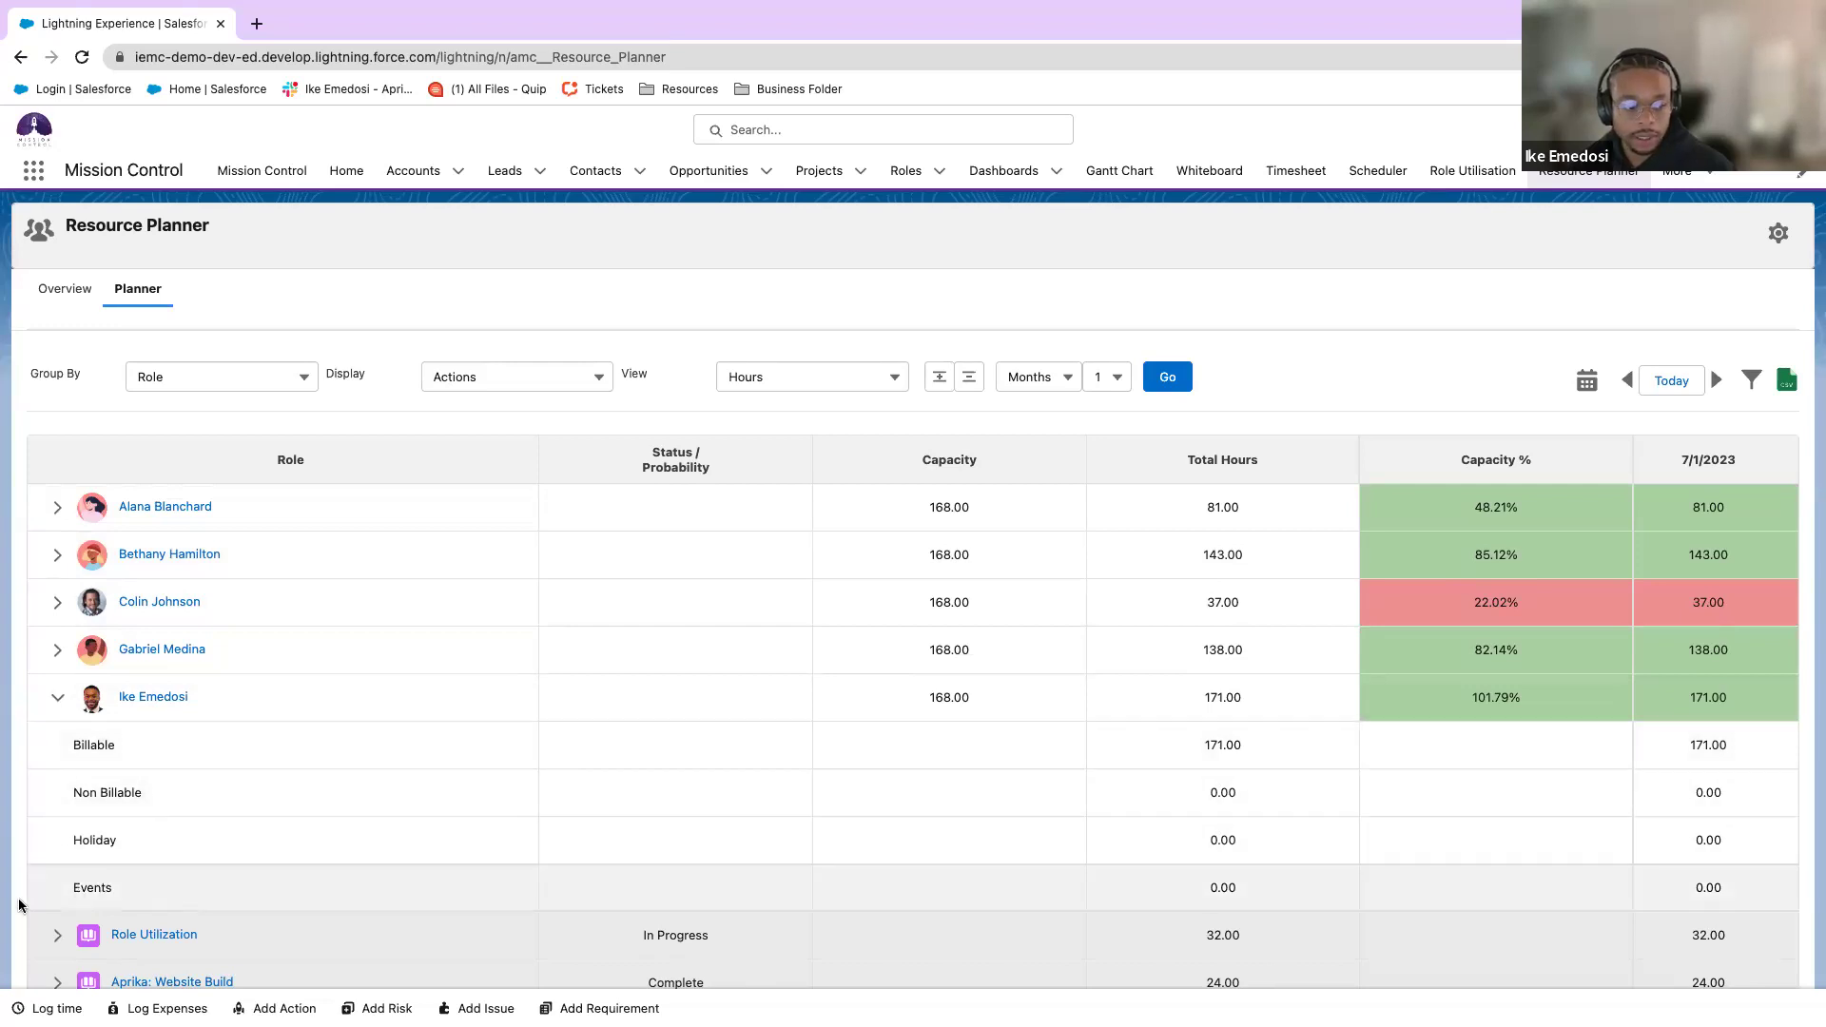
pyautogui.scroll(-3, 25, 816)
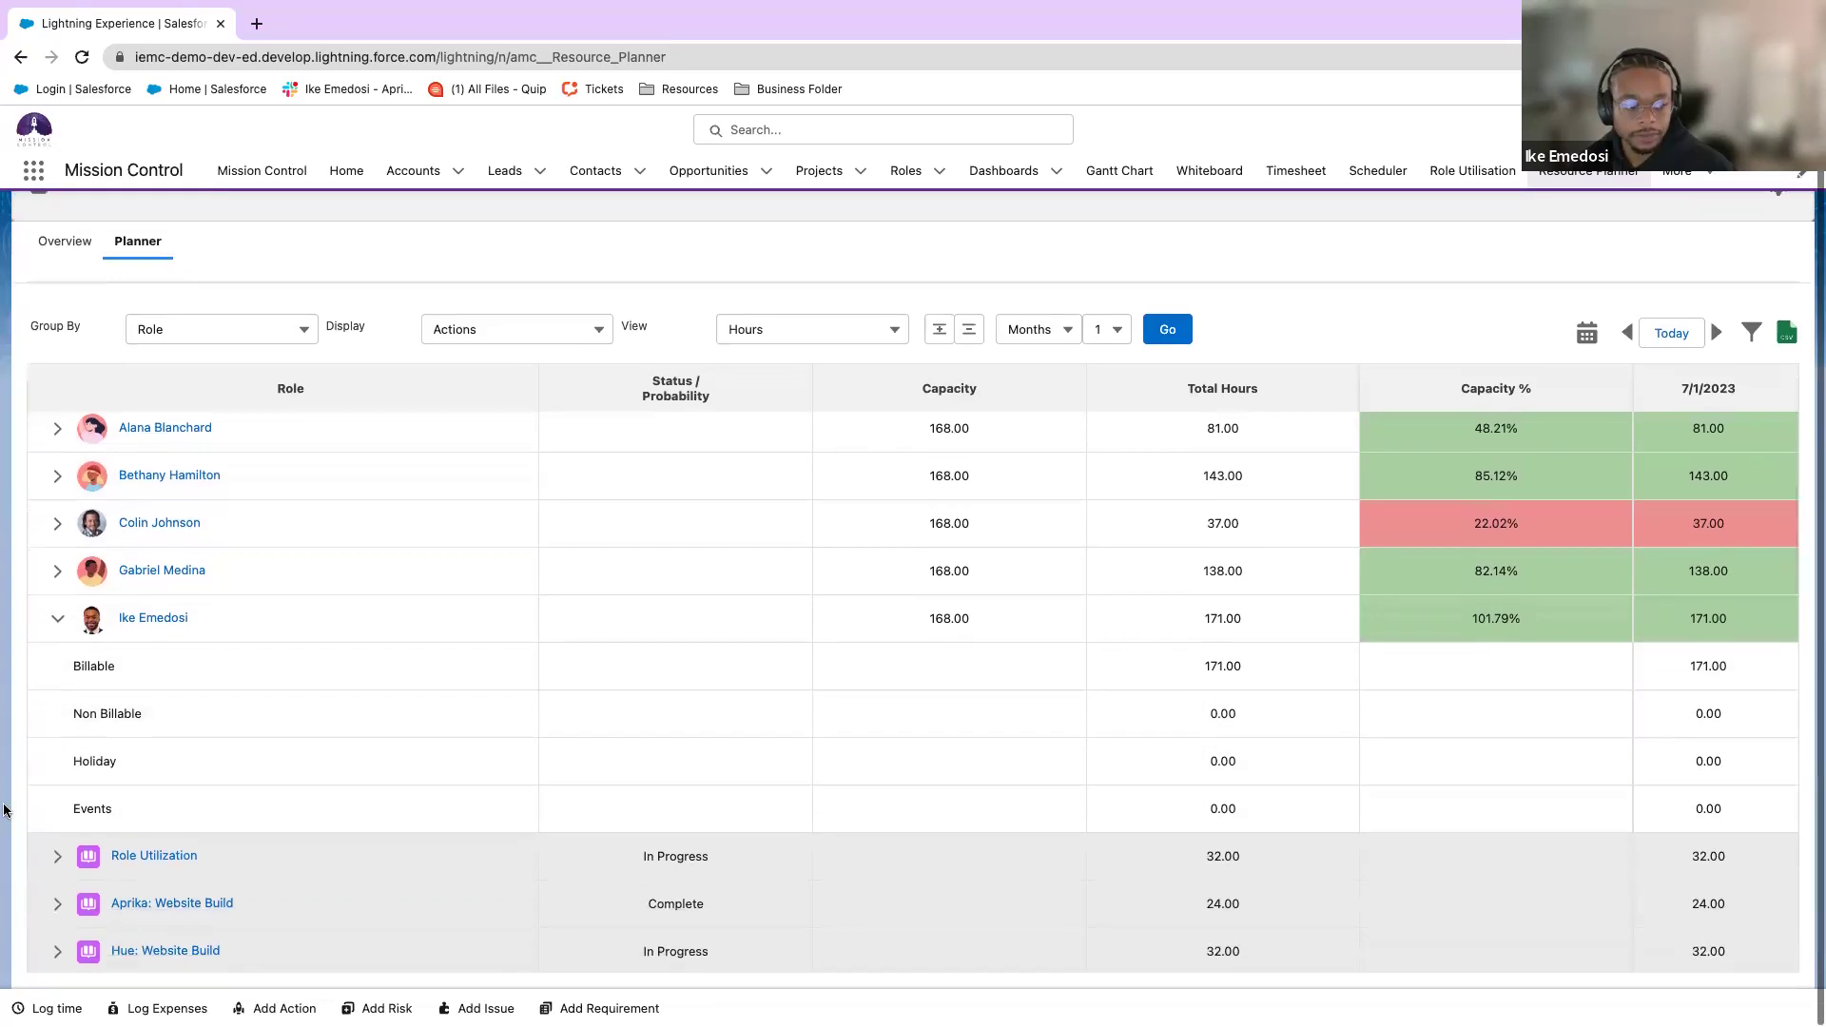
pyautogui.scroll(-2, 9, 804)
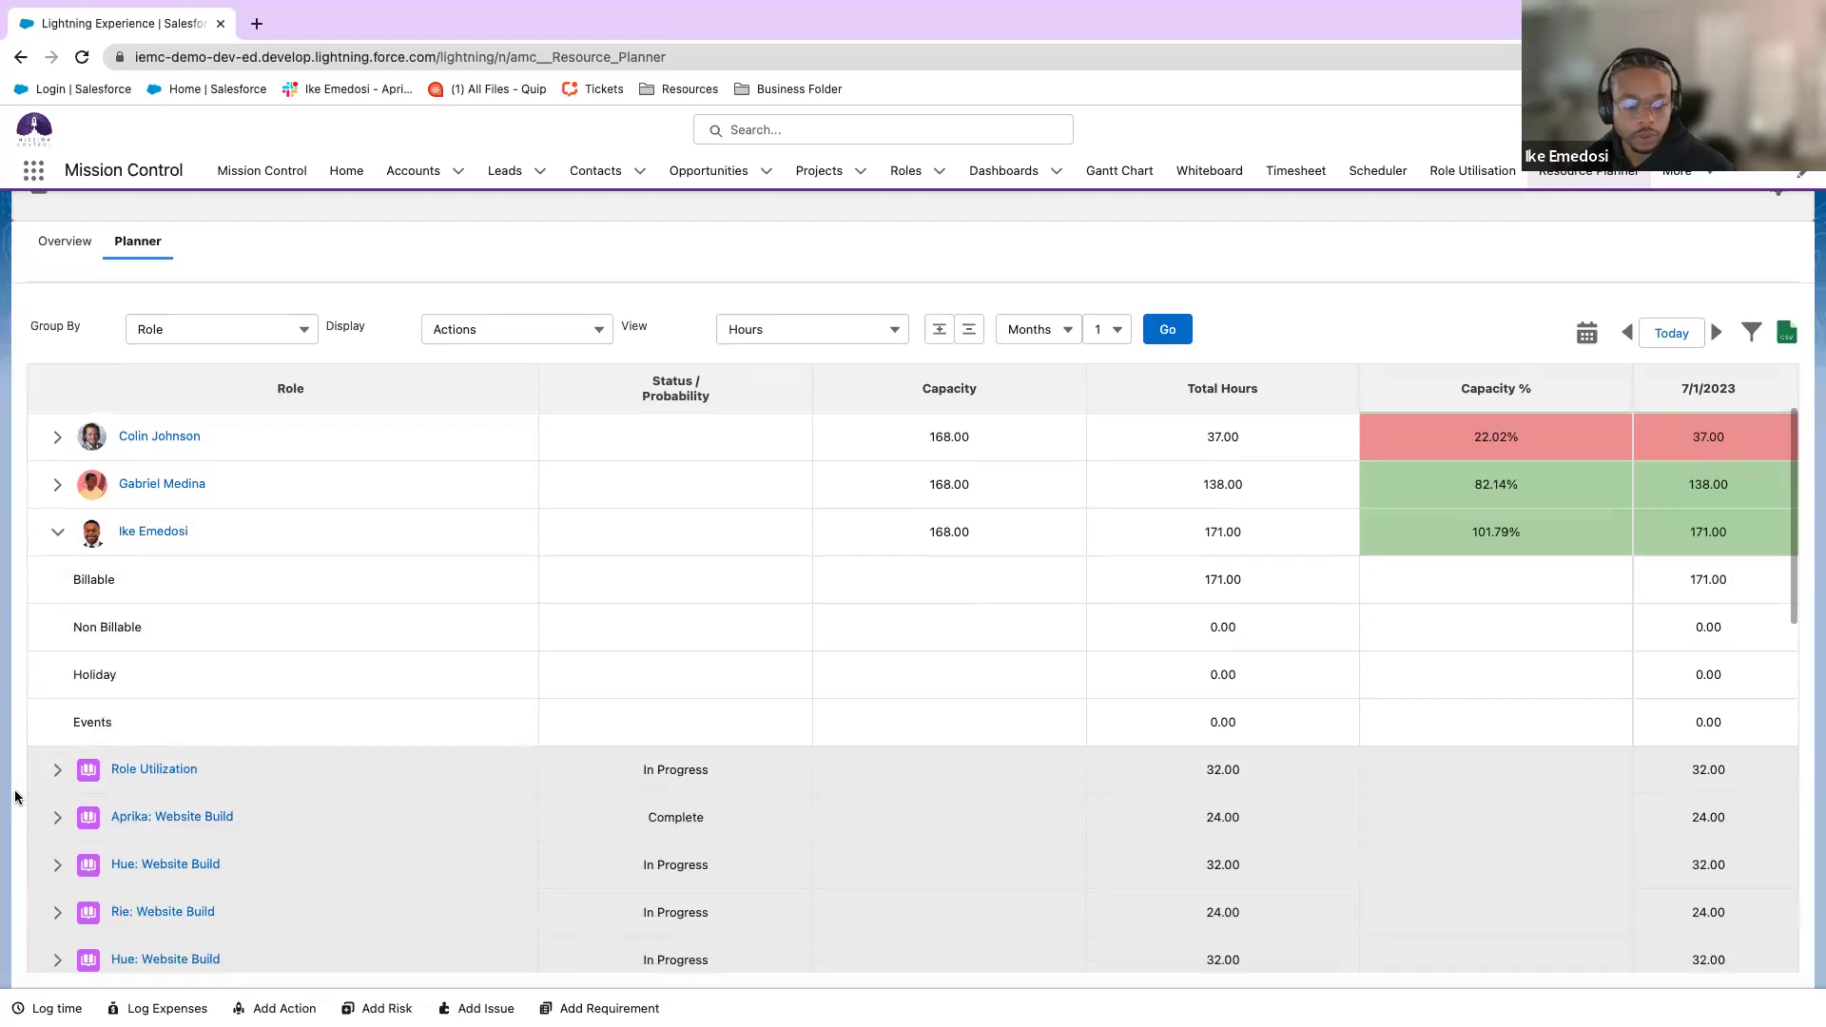
pyautogui.scroll(-5, 42, 799)
pyautogui.click(56, 553)
pyautogui.click(56, 552)
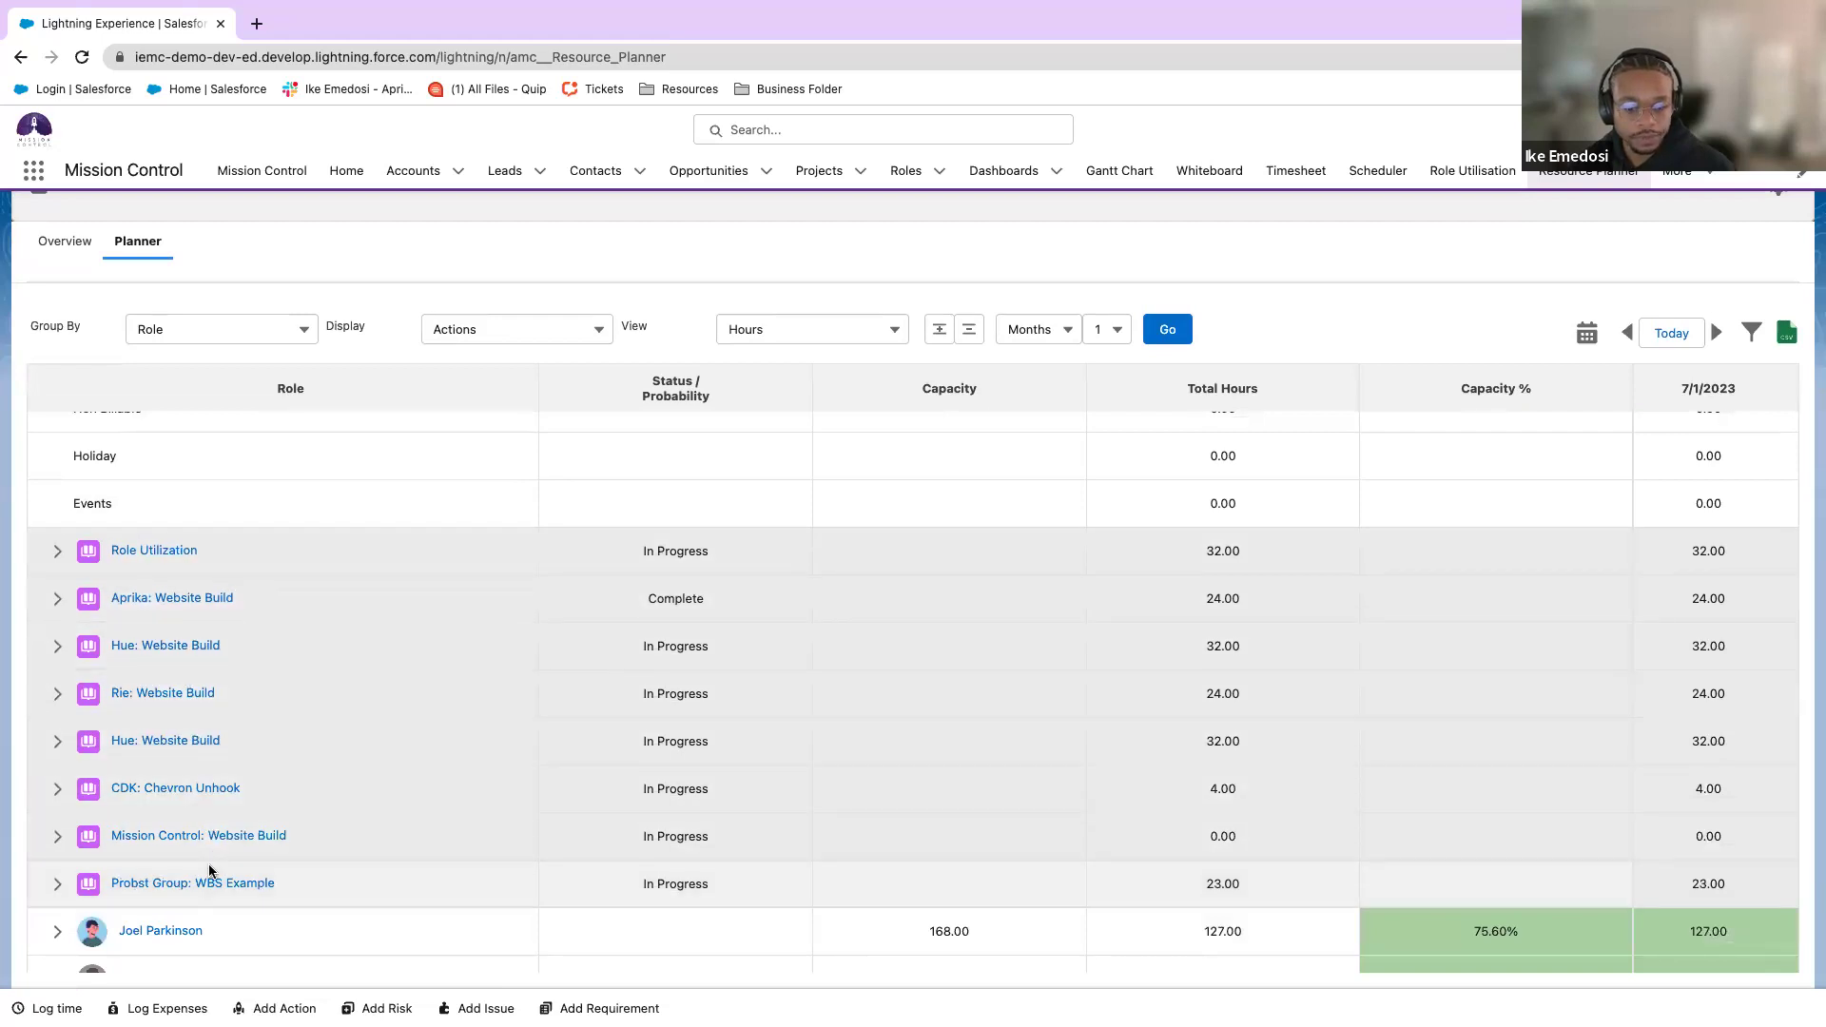
# Expand the role at 102.38% capacity and look through its hours and assigned projects.
pyautogui.scroll(-5, 179, 819)
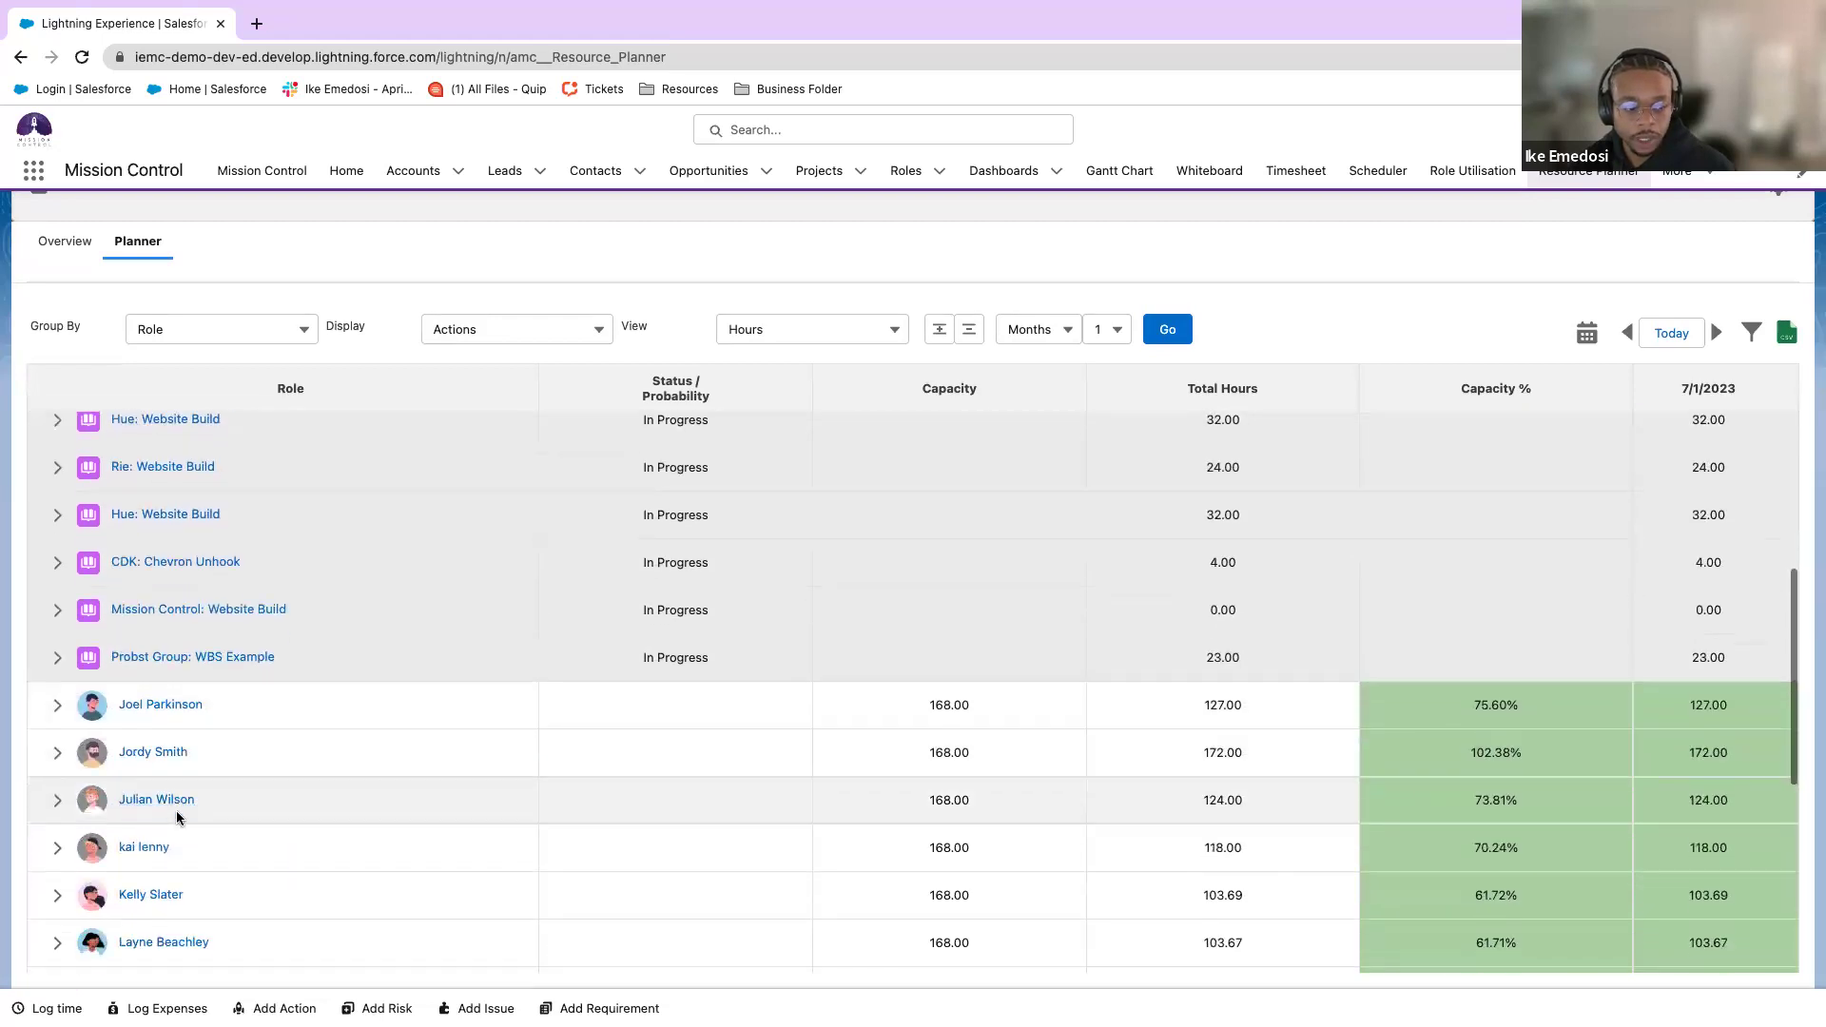
pyautogui.click(57, 753)
pyautogui.scroll(-4, 175, 766)
pyautogui.scroll(-1, 175, 769)
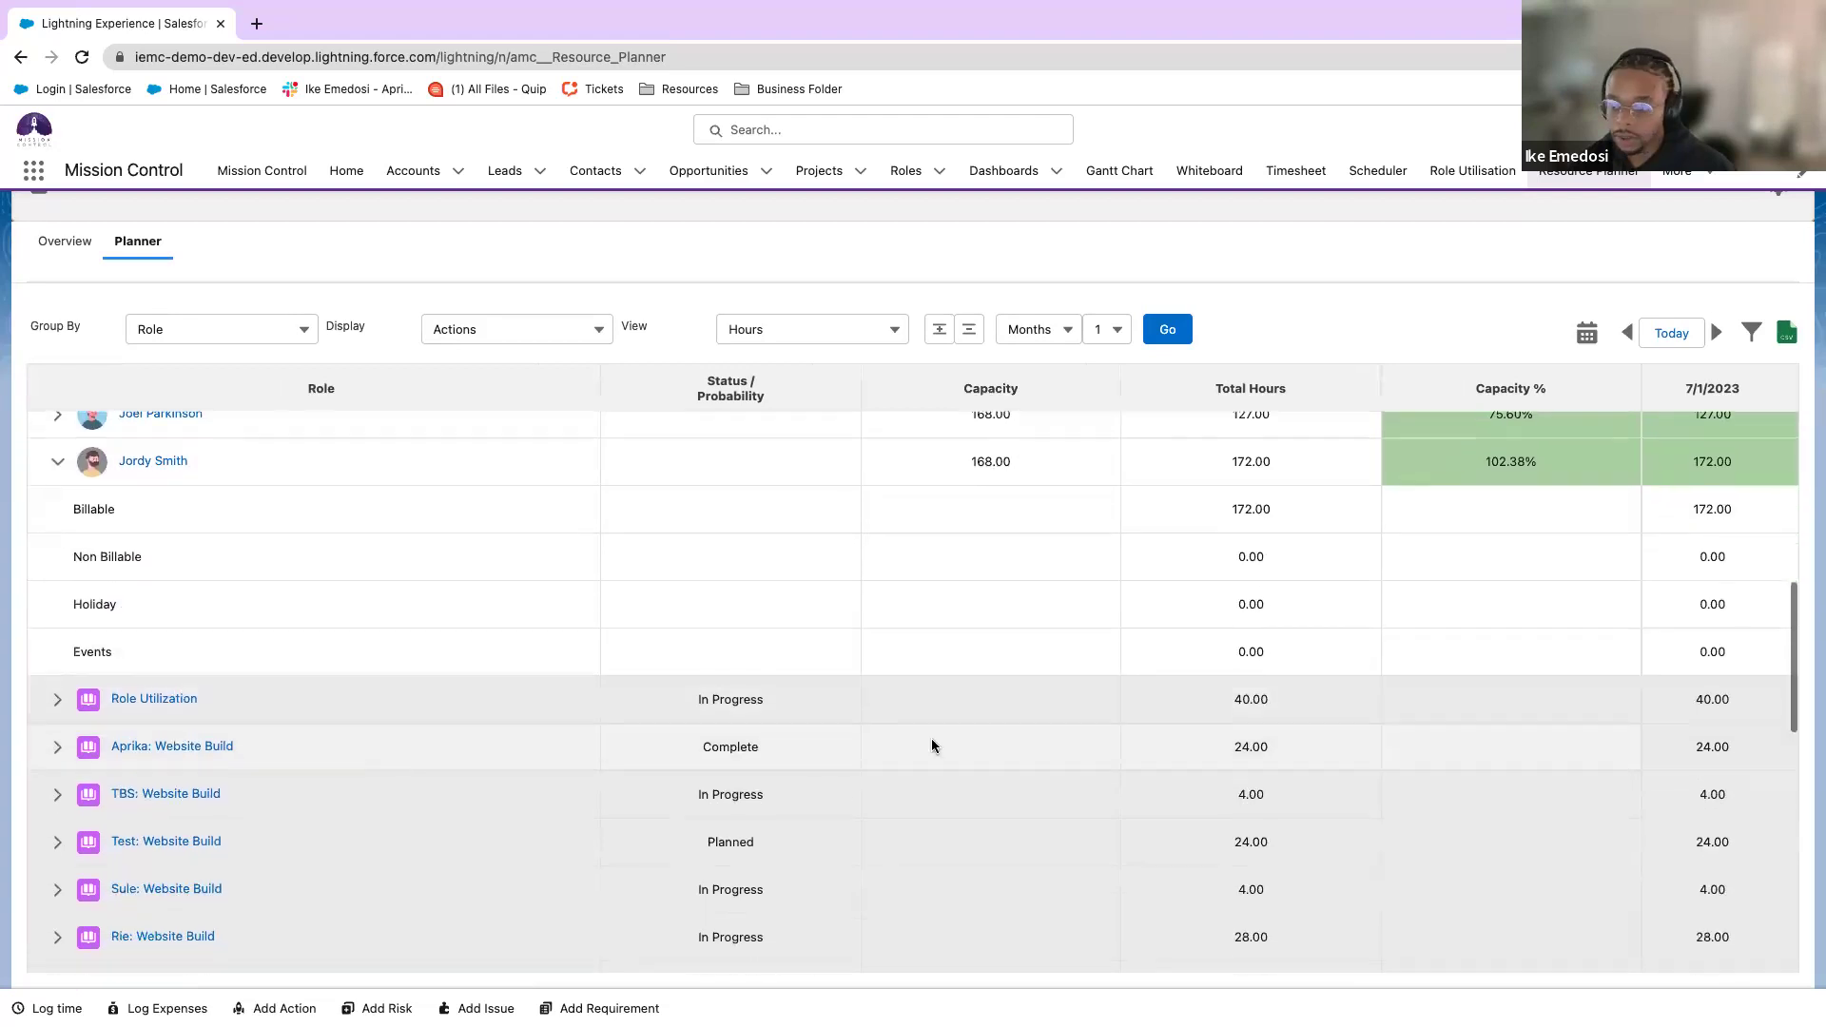
pyautogui.scroll(10, 875, 651)
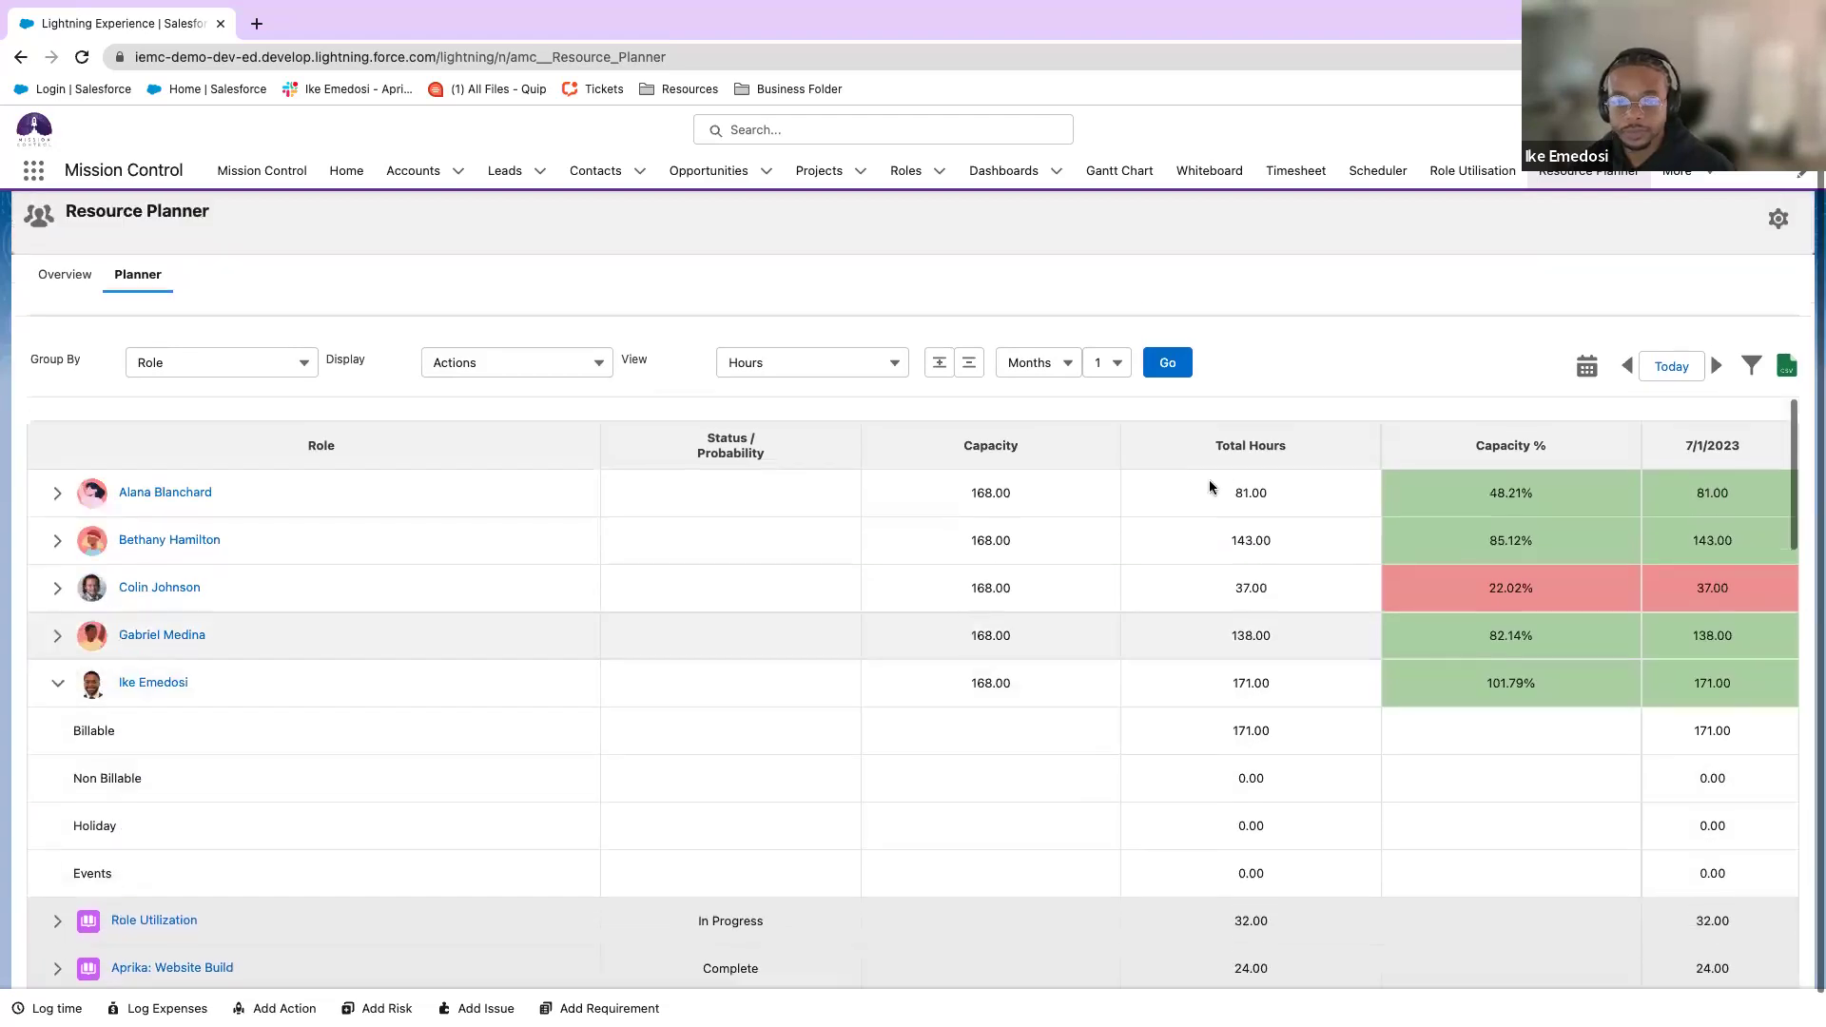
# Open the Mission Control Dashboard from the recent dashboards and refresh its data.
pyautogui.click(1685, 172)
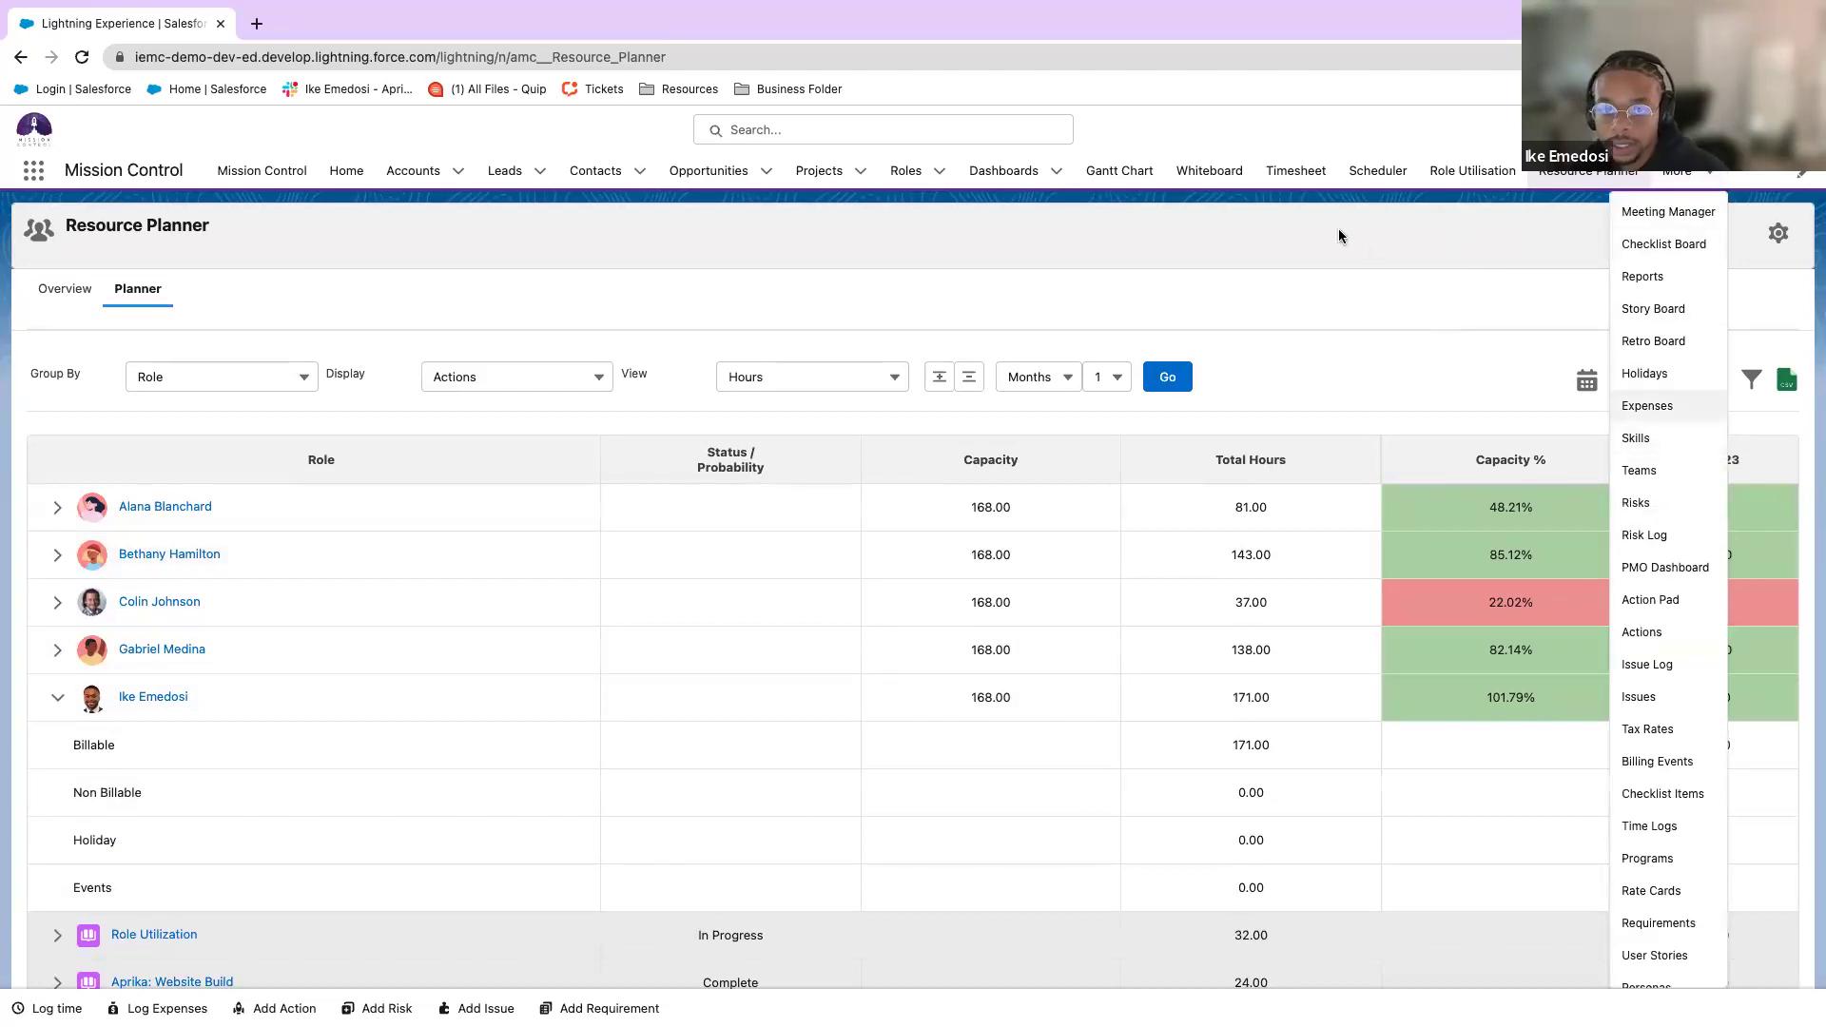
pyautogui.click(1003, 172)
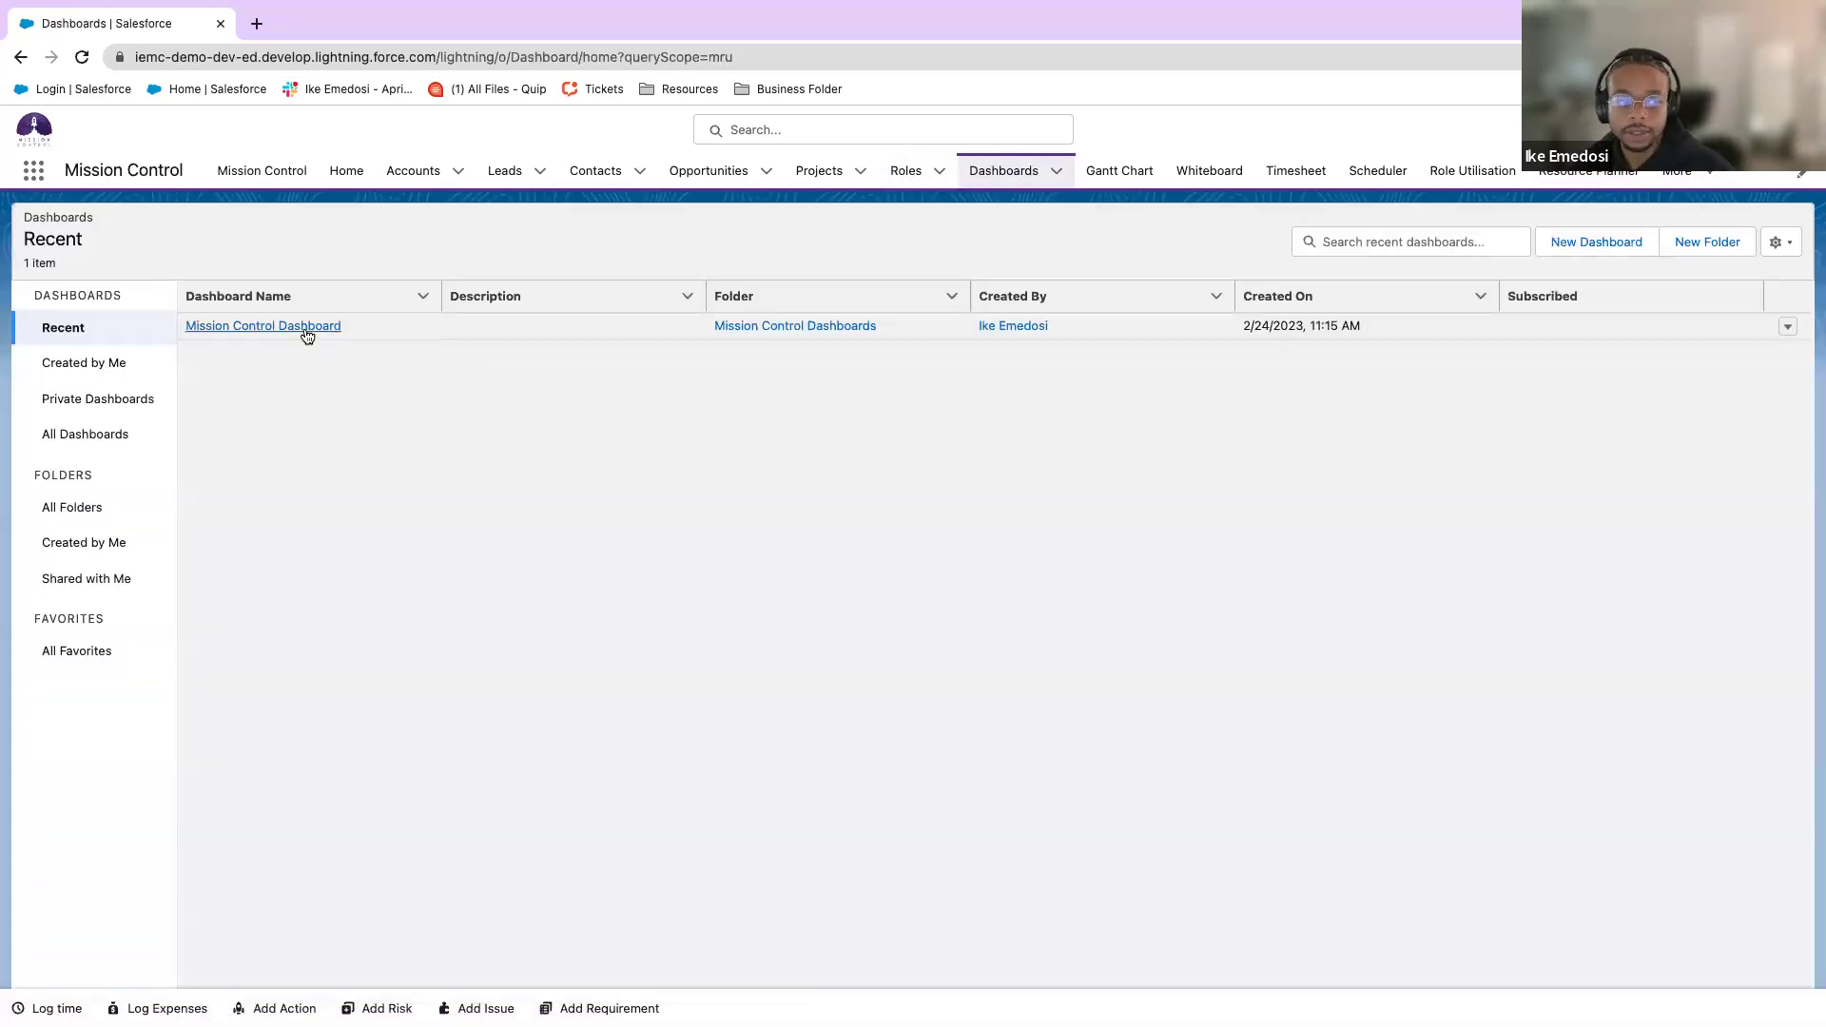
pyautogui.click(304, 333)
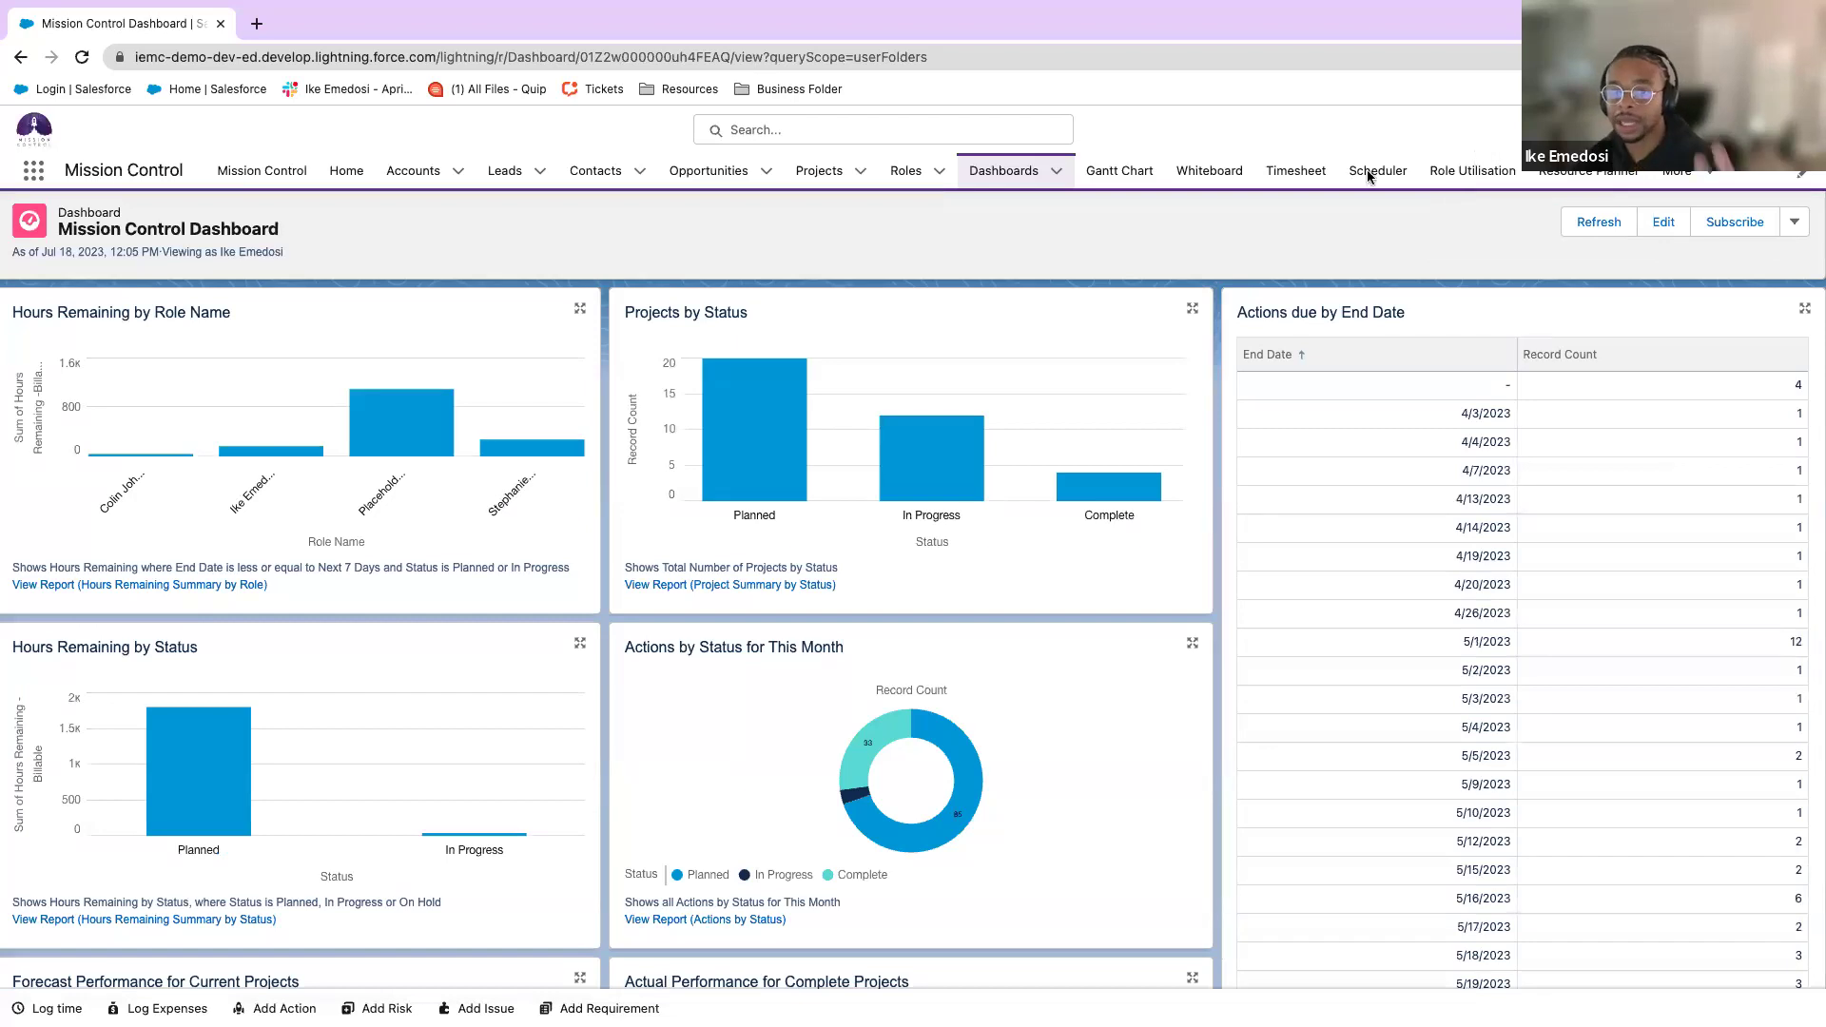
pyautogui.click(1606, 225)
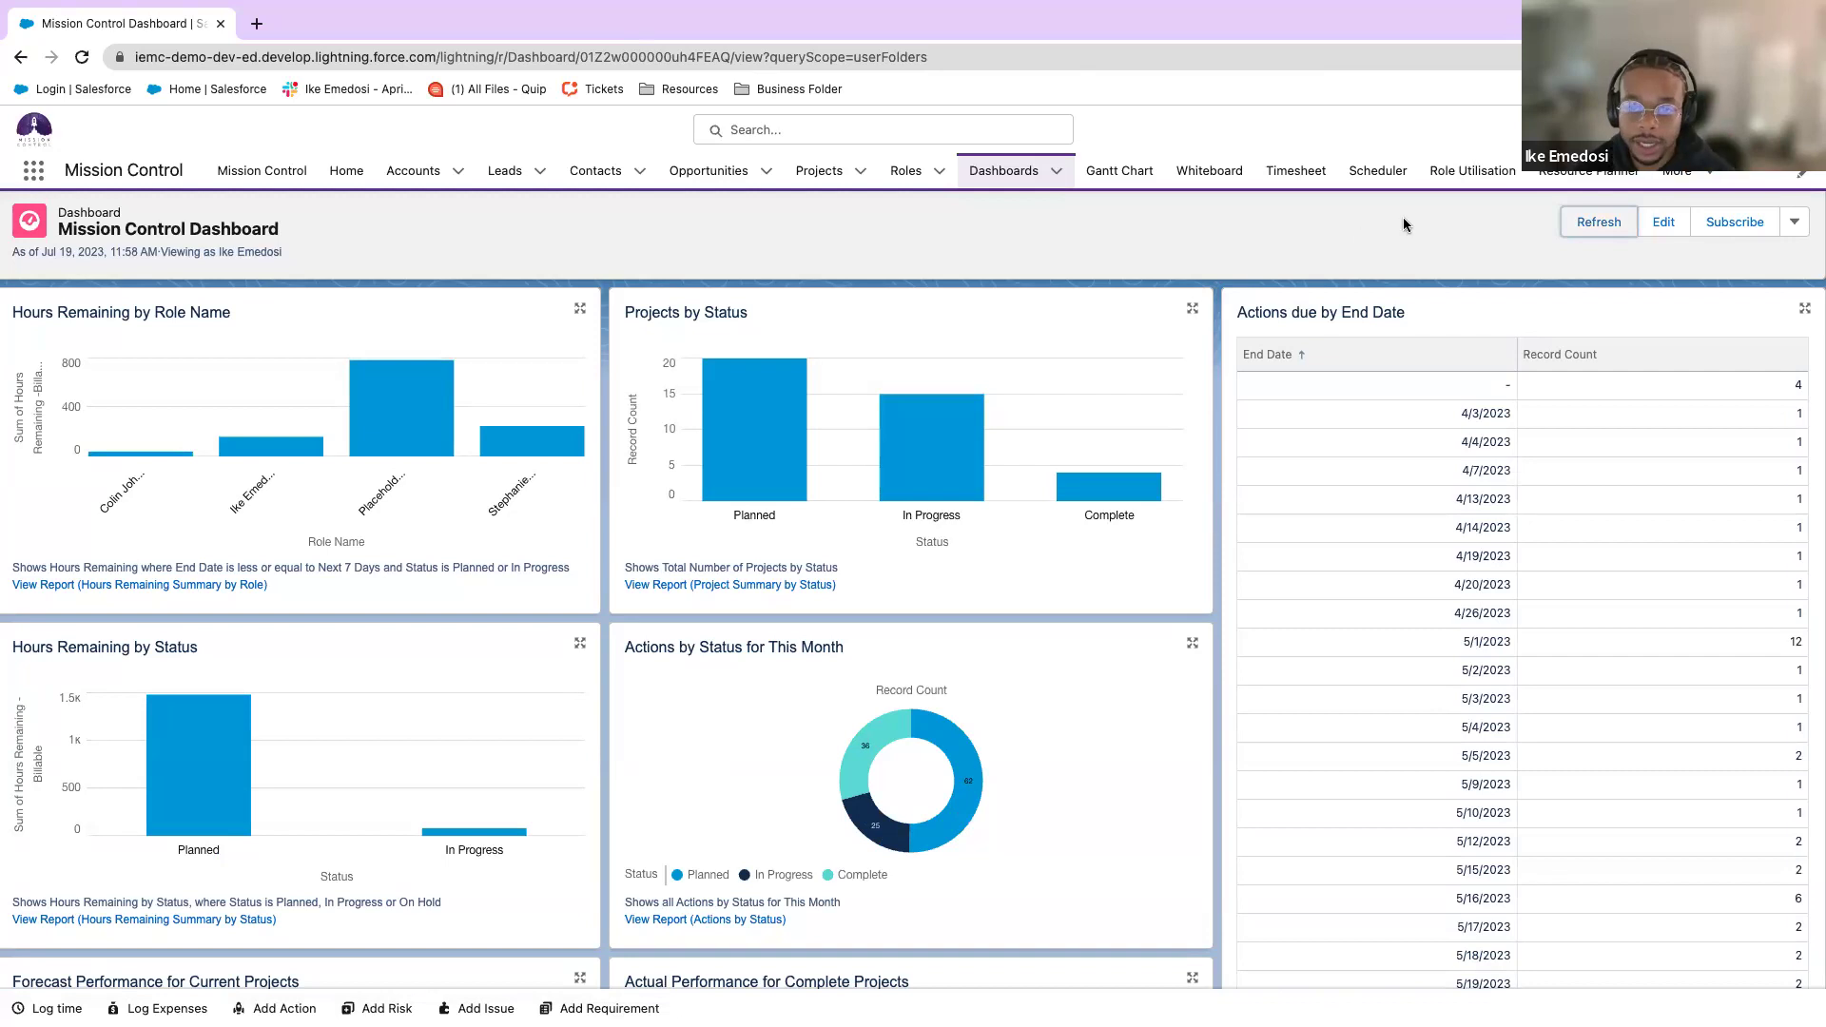
# Examine the dashboard's charts on hours remaining, projects and actions by status, forecast and actual performance, and actions due.
pyautogui.scroll(-3, 485, 495)
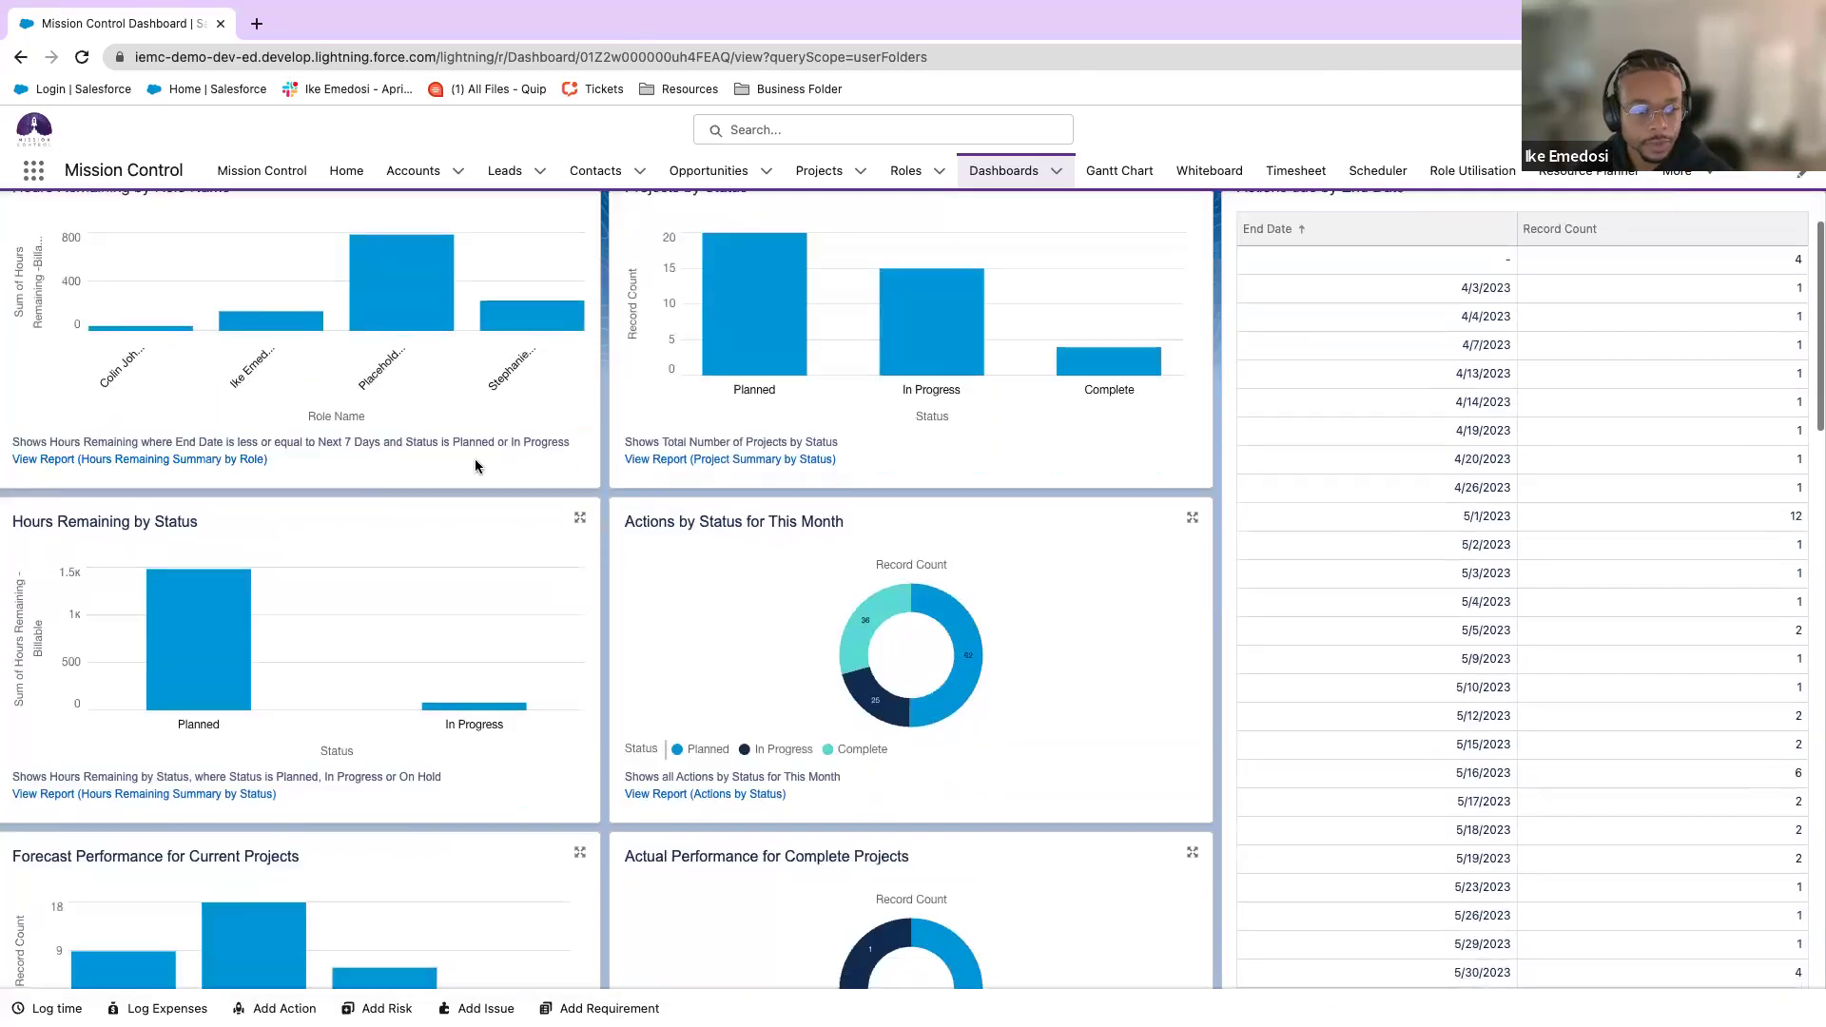
pyautogui.scroll(3, 504, 443)
pyautogui.scroll(-6, 514, 481)
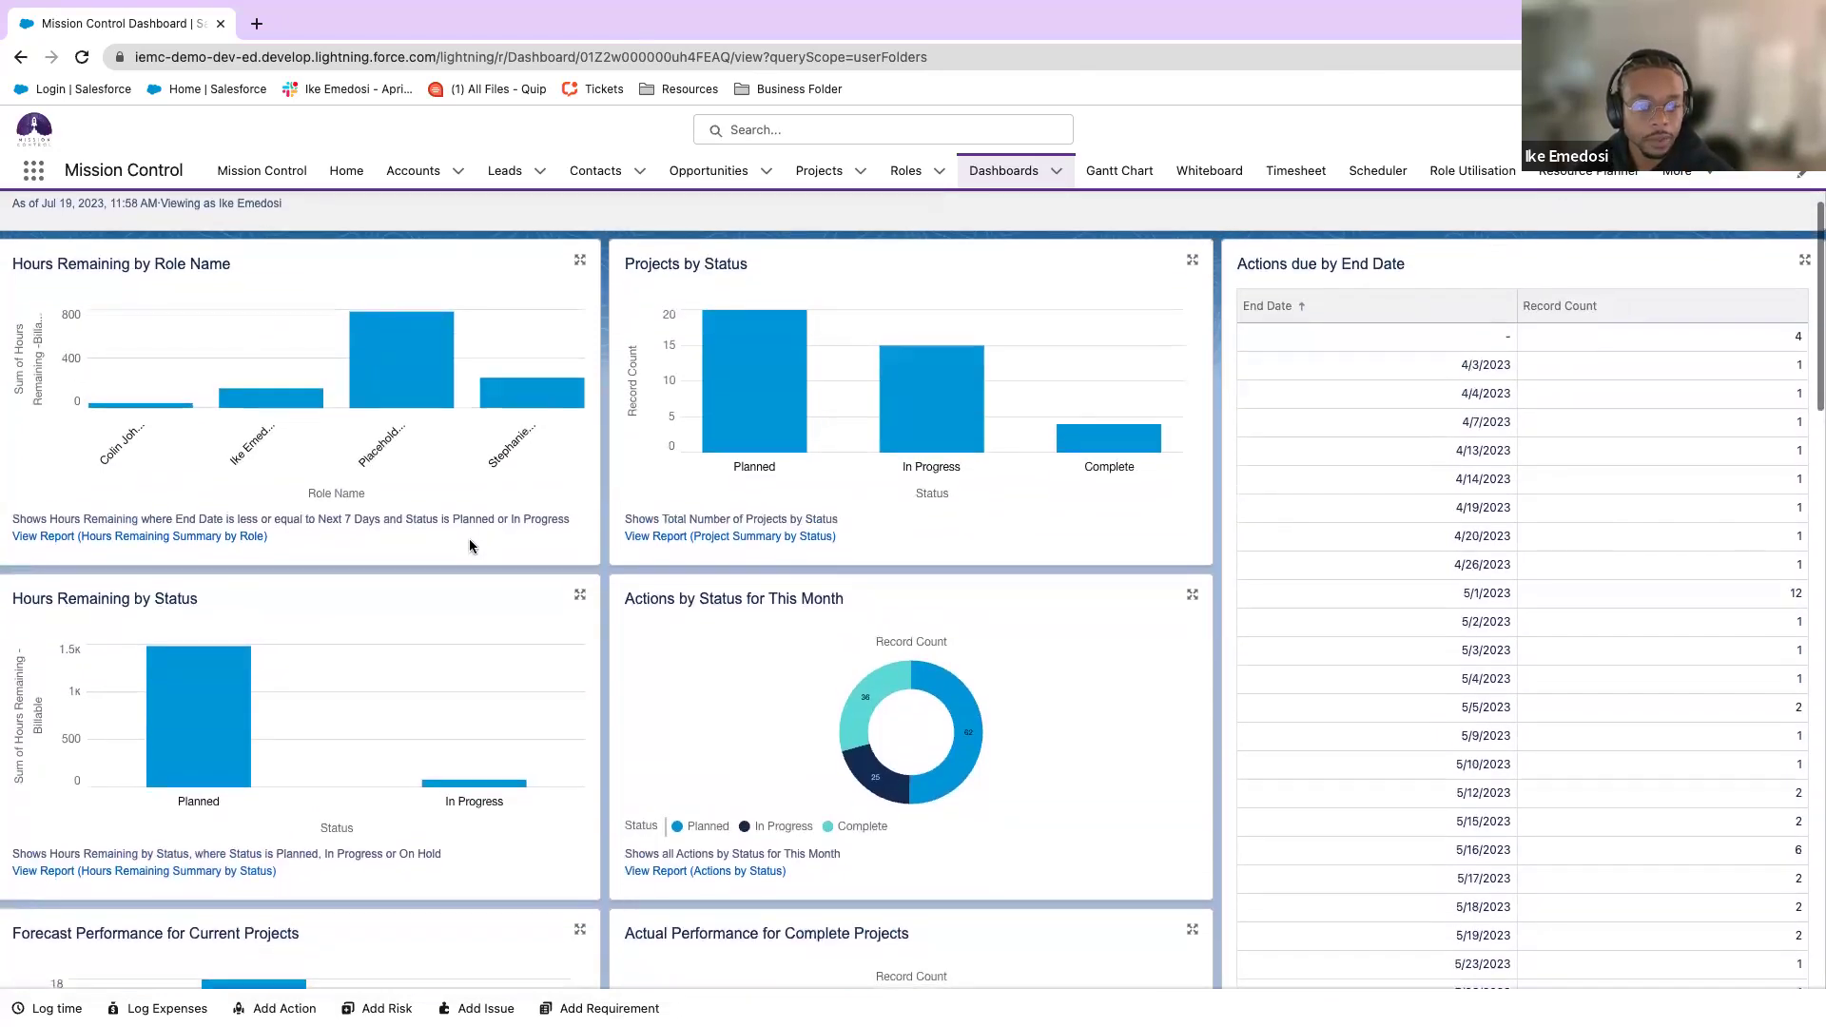
pyautogui.scroll(-2, 469, 545)
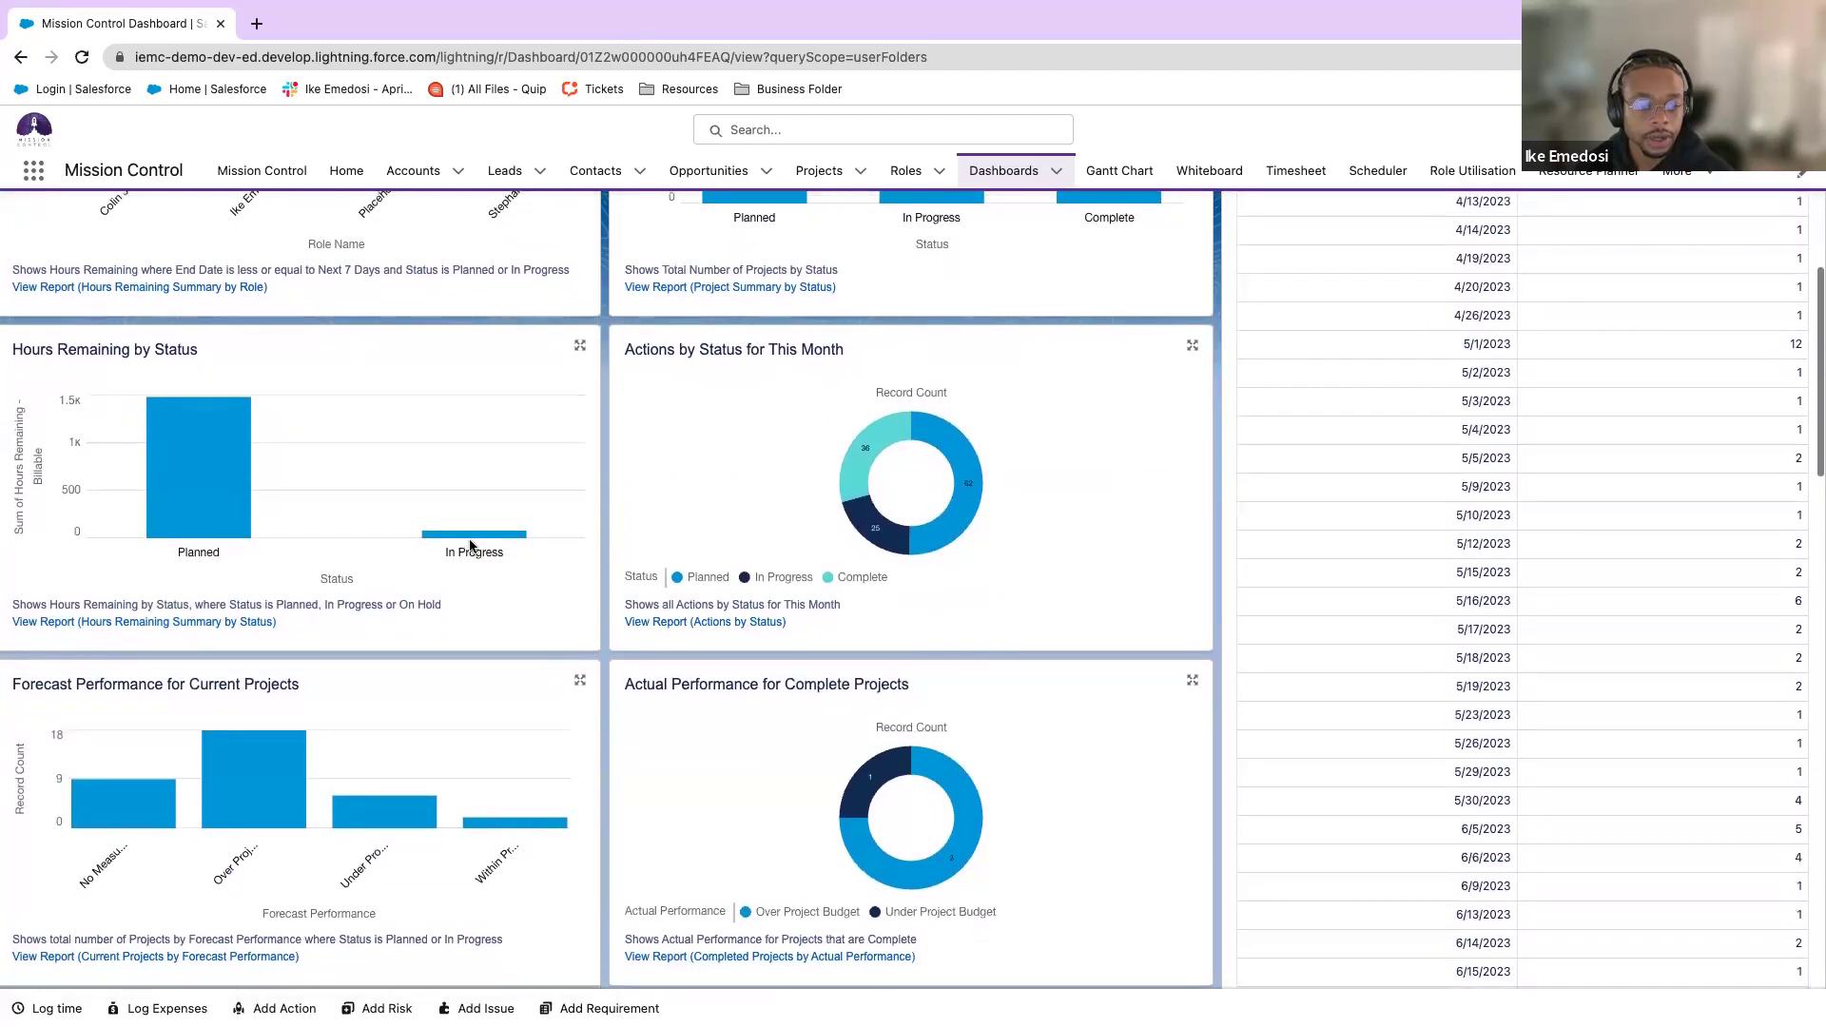
pyautogui.scroll(-1, 471, 539)
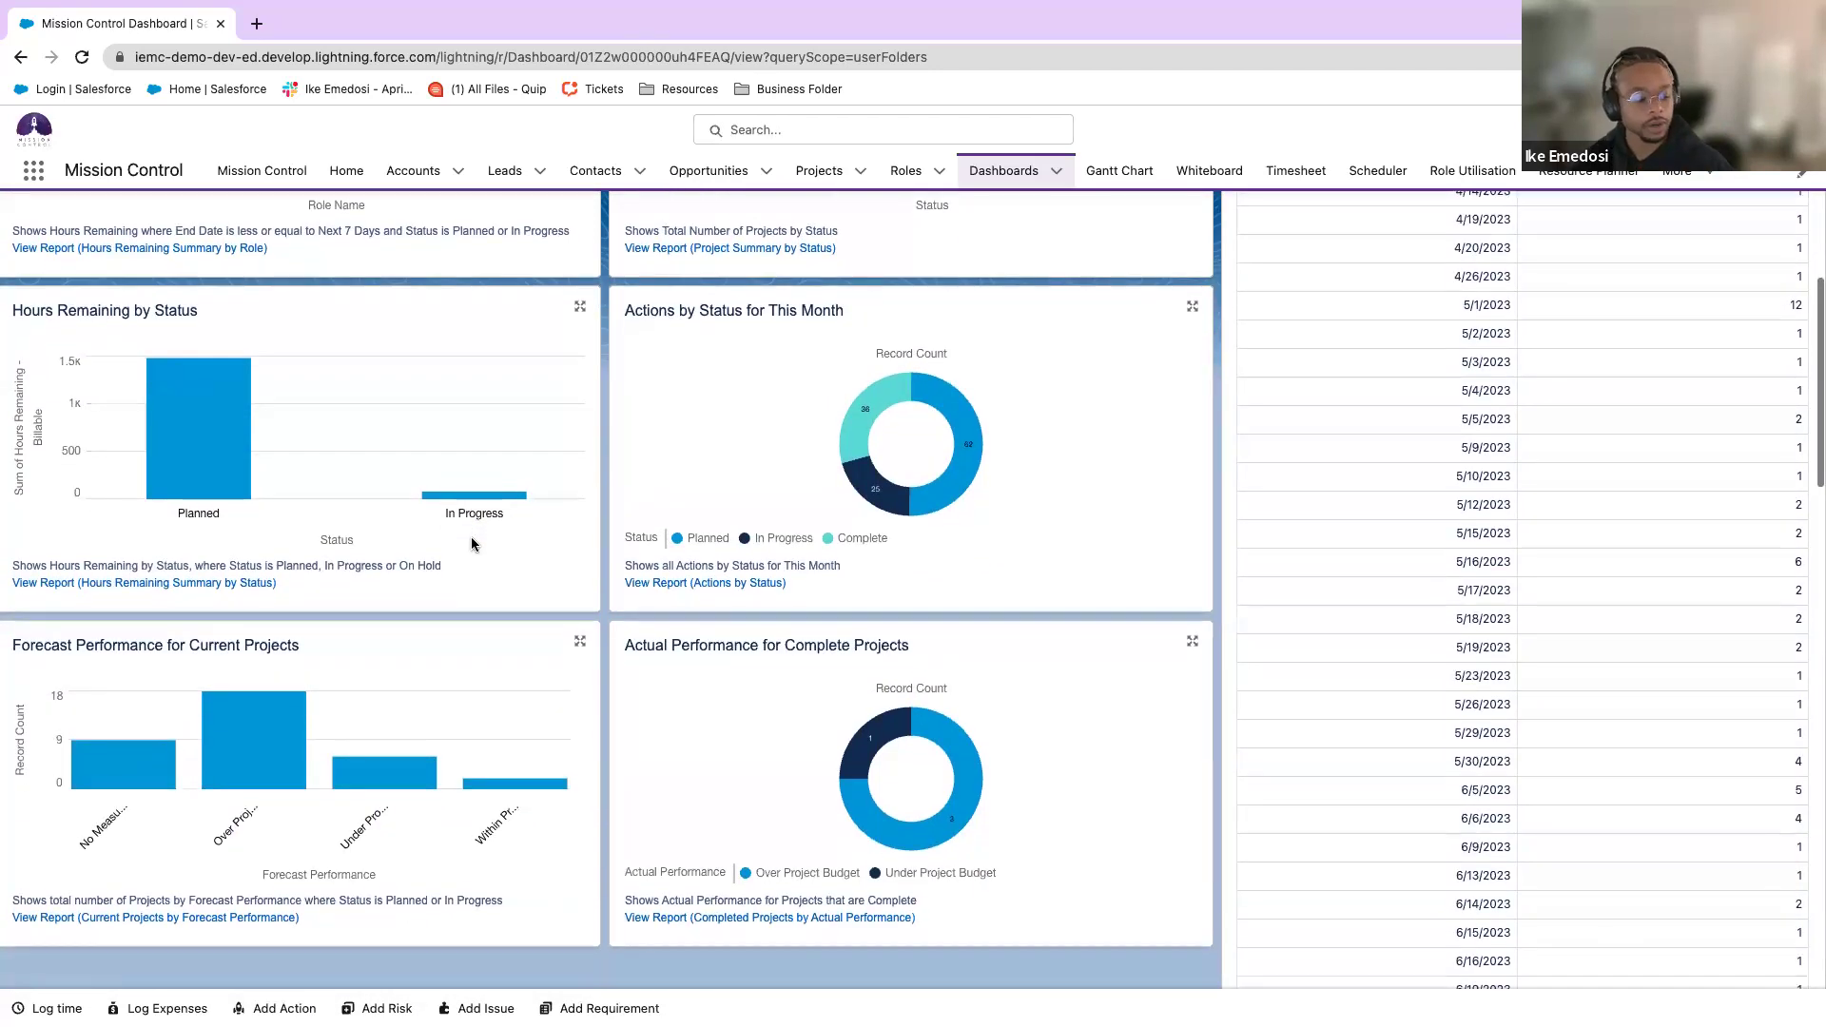
pyautogui.scroll(4, 471, 538)
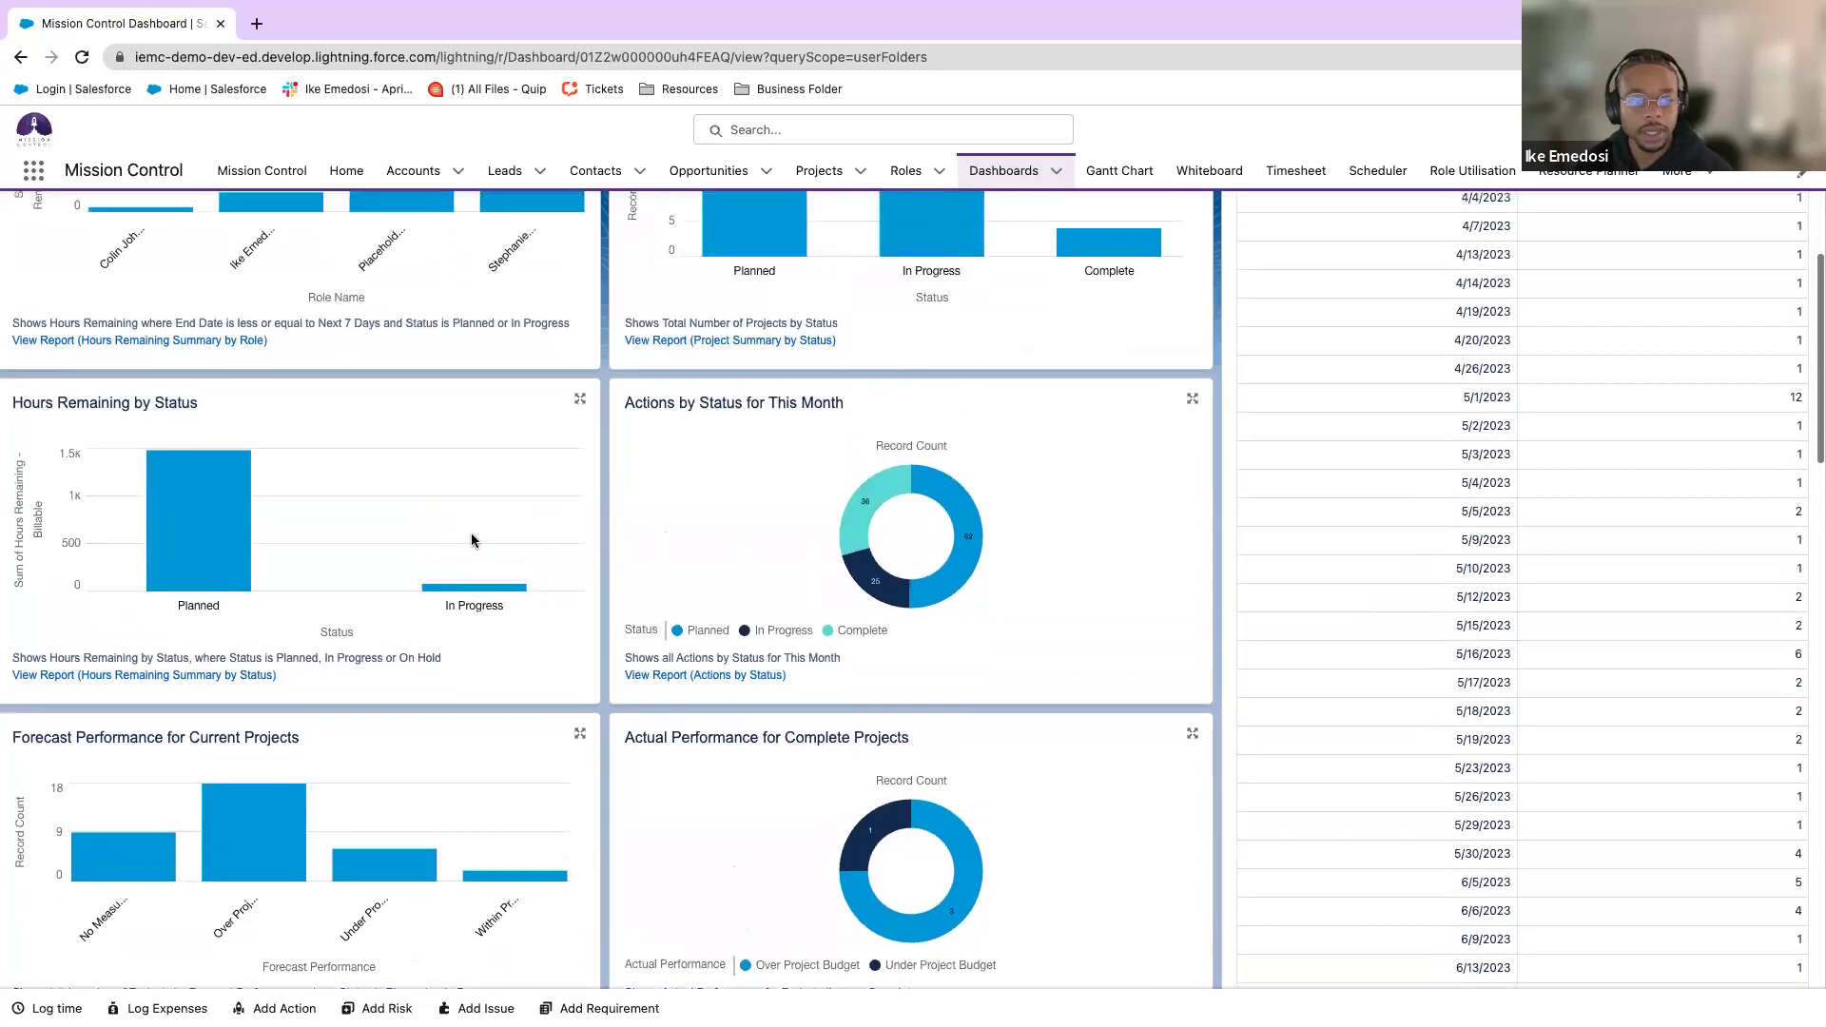
pyautogui.scroll(3, 450, 521)
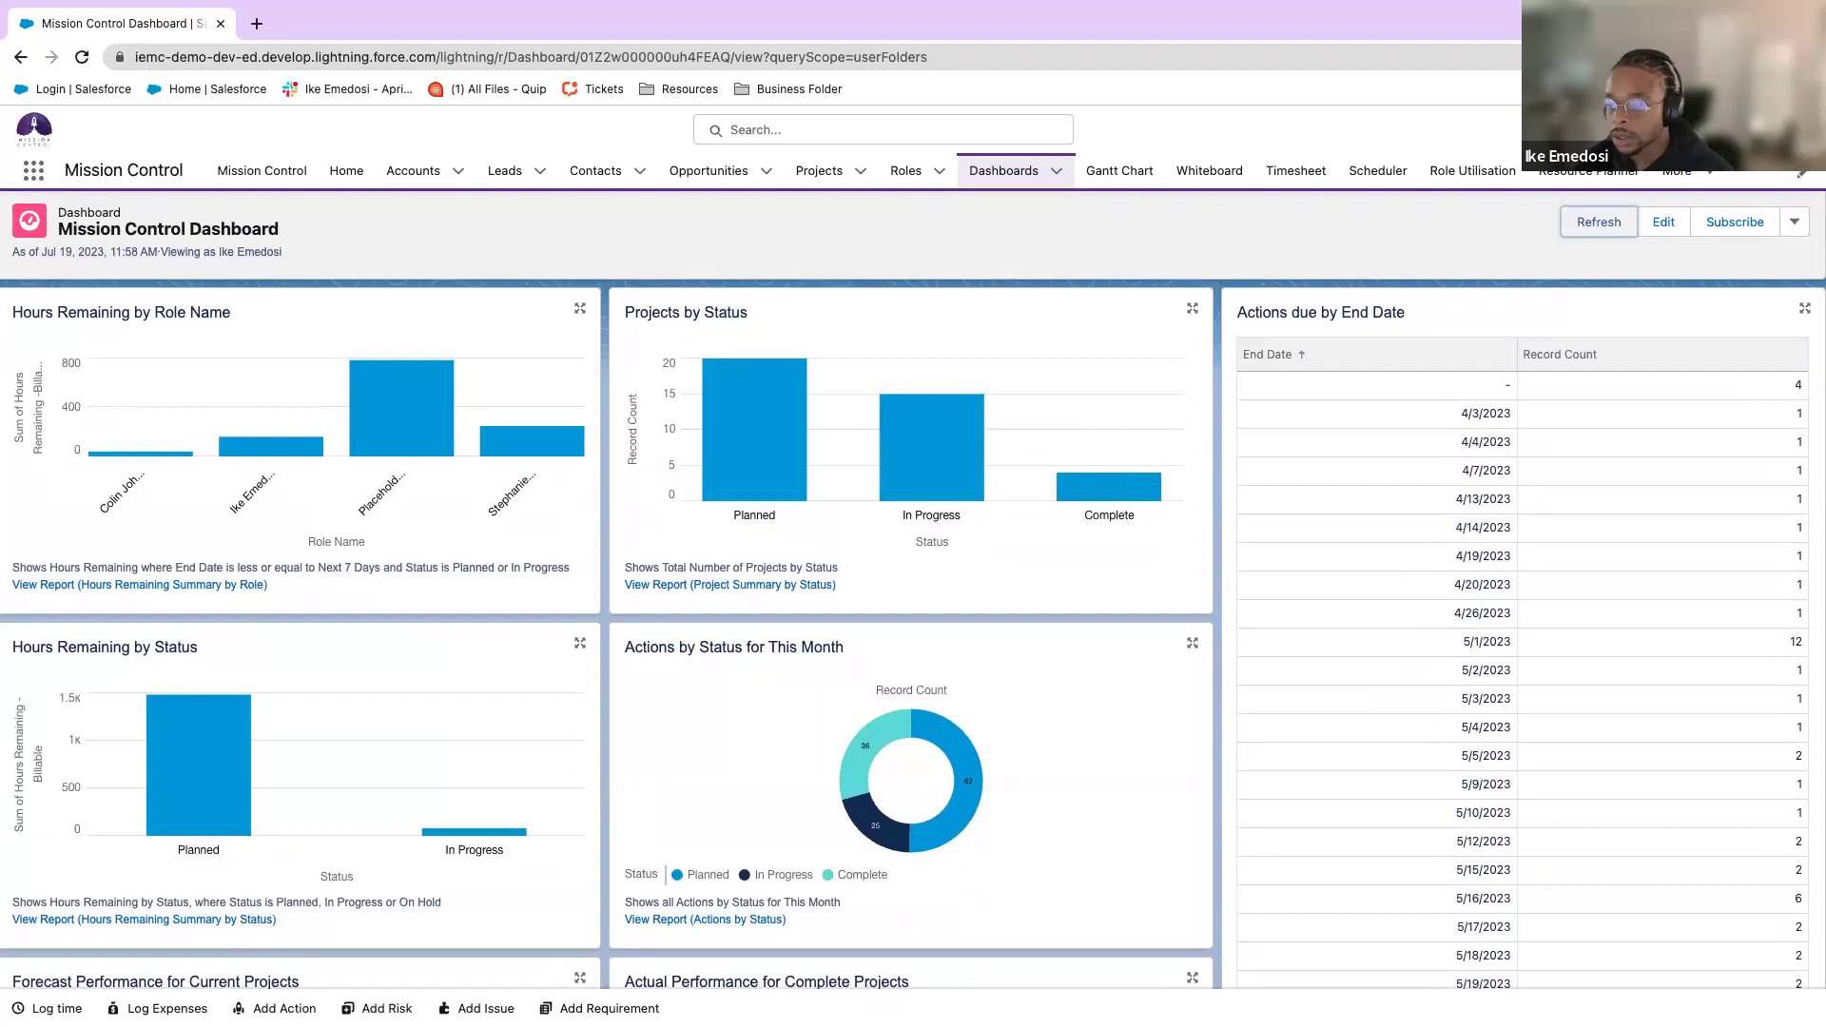
pyautogui.scroll(-1, 1586, 213)
pyautogui.scroll(1, 1374, 302)
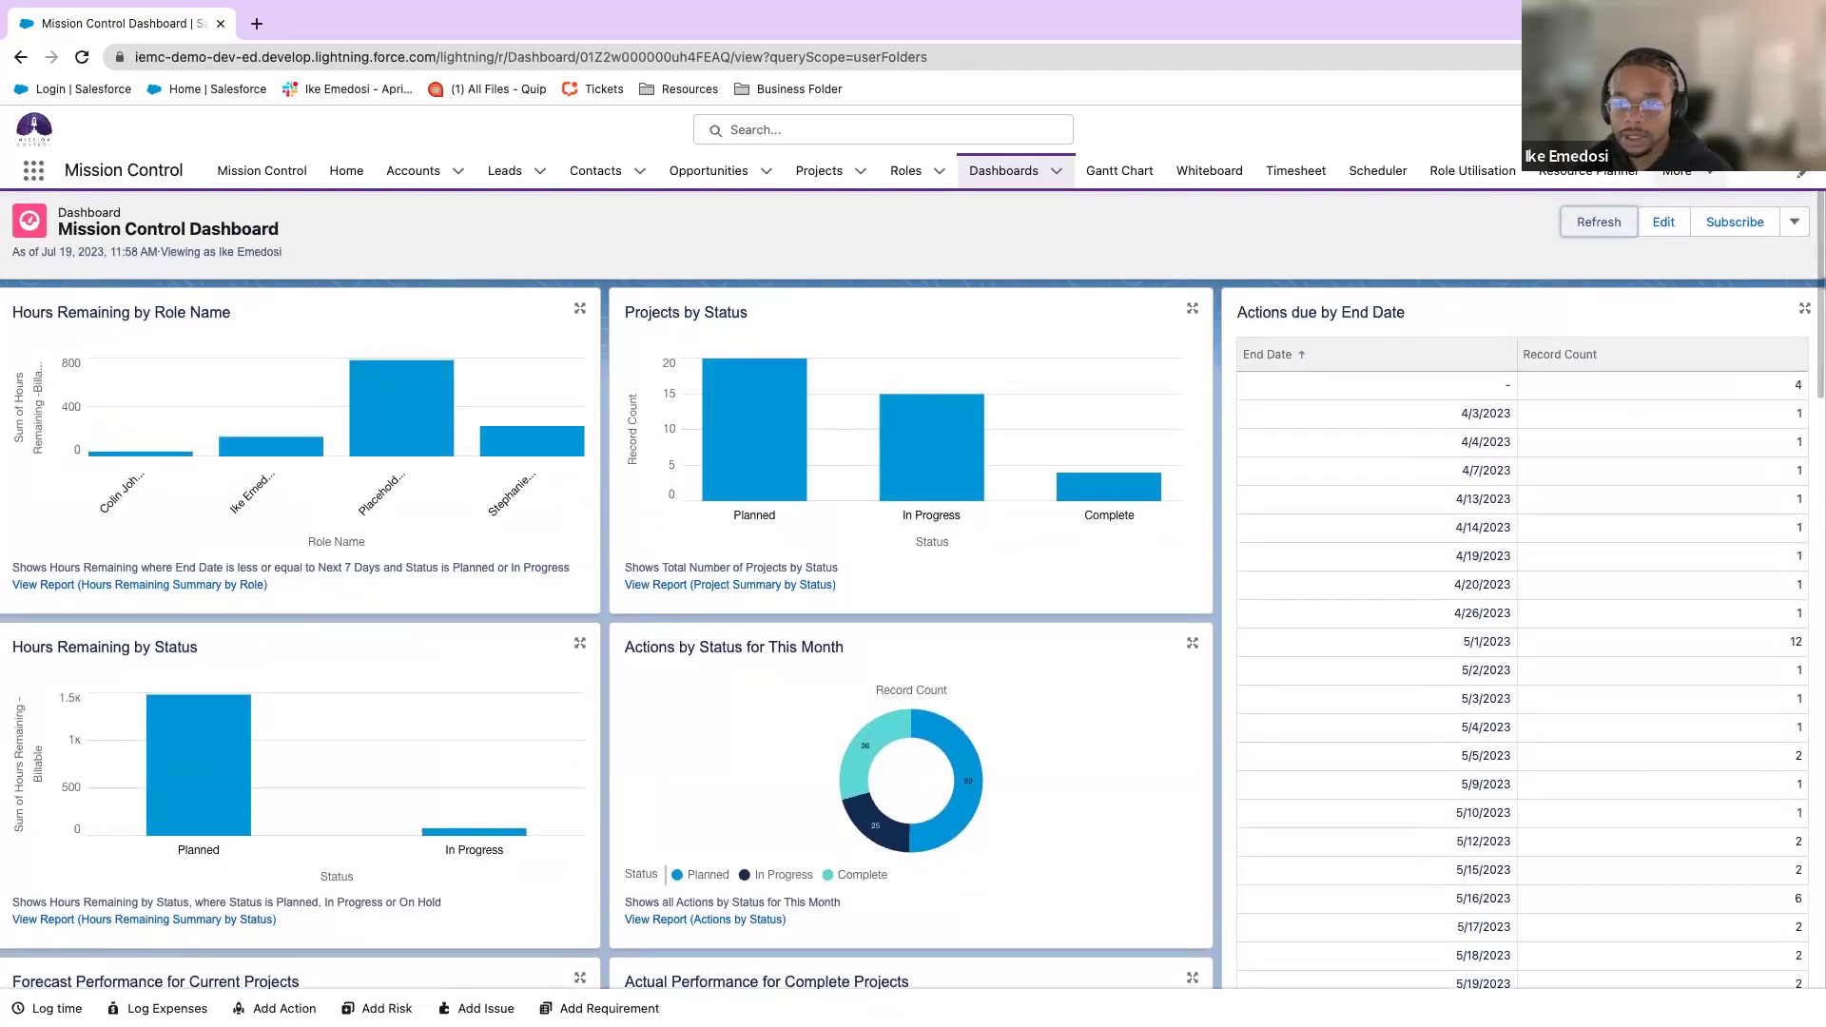
# Open the Salesforce Setup home page in a separate browser tab.
pyautogui.click(1724, 131)
pyautogui.click(1477, 152)
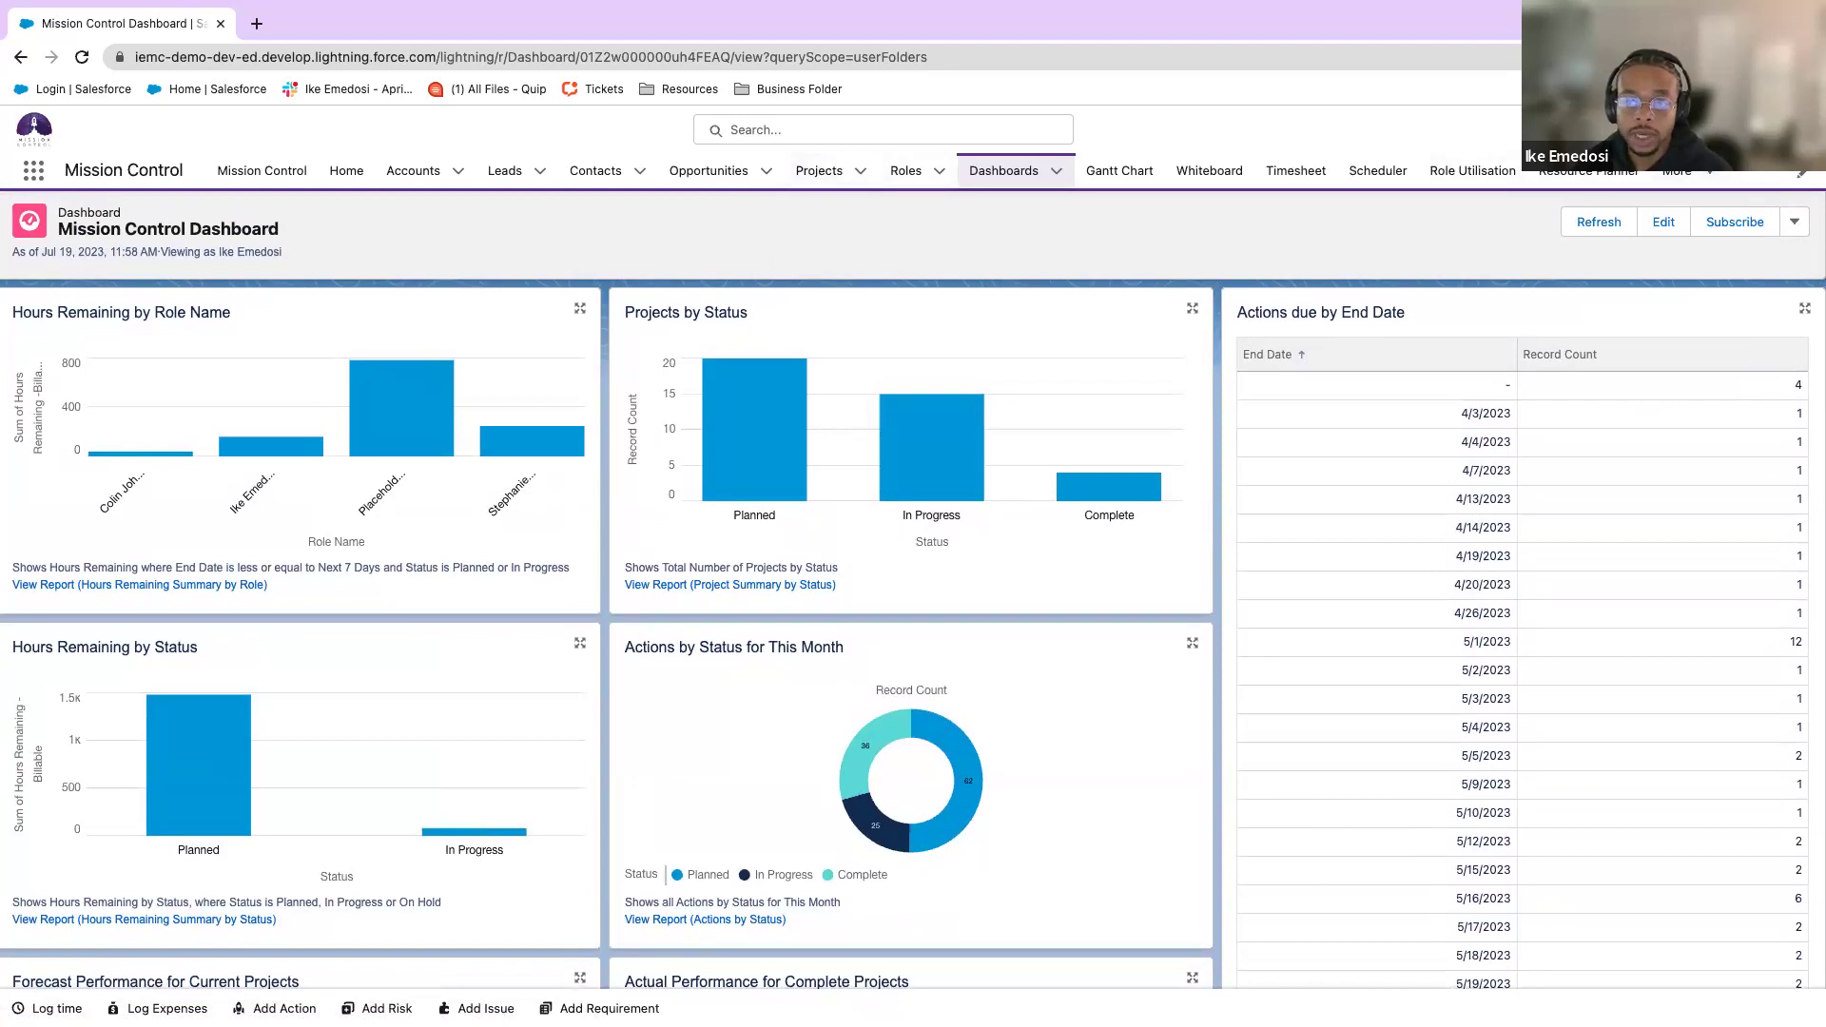
pyautogui.click(1723, 130)
pyautogui.click(1628, 185)
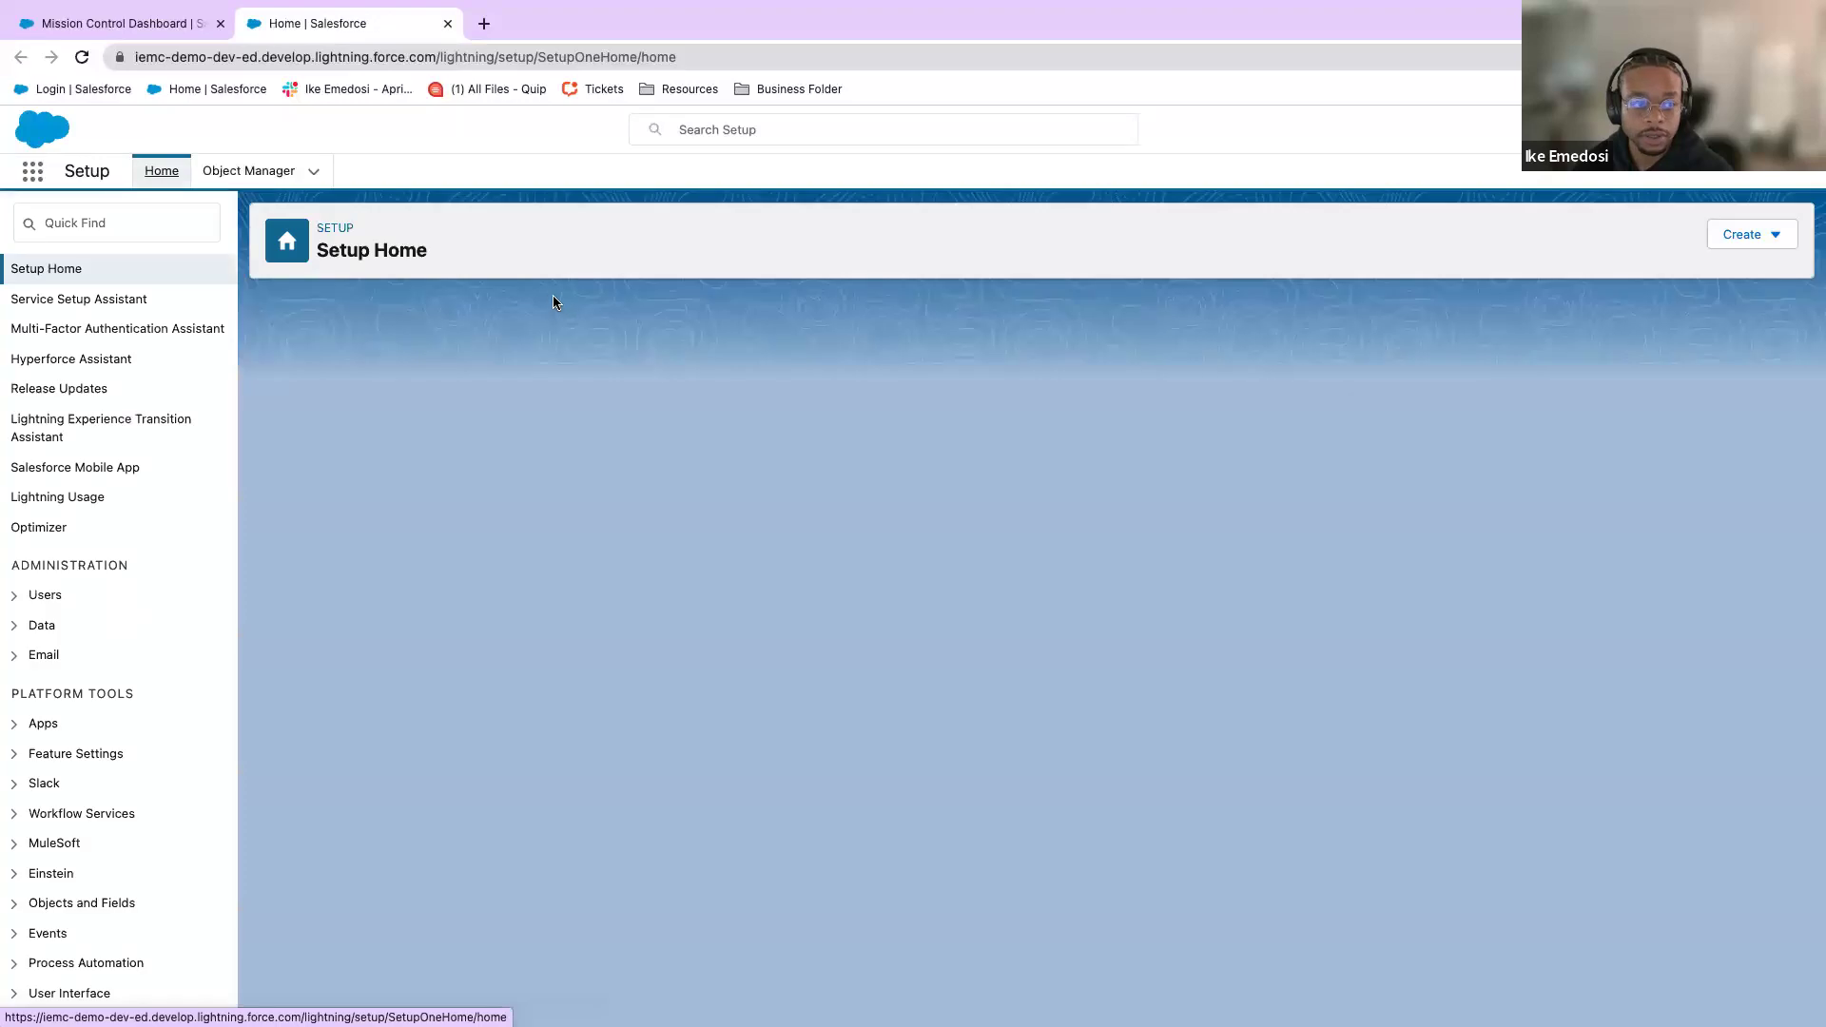
# Find the Users page in Setup by searching for "users", open it and dismiss the walkthrough tips.
pyautogui.click(100, 225)
pyautogui.write('us')
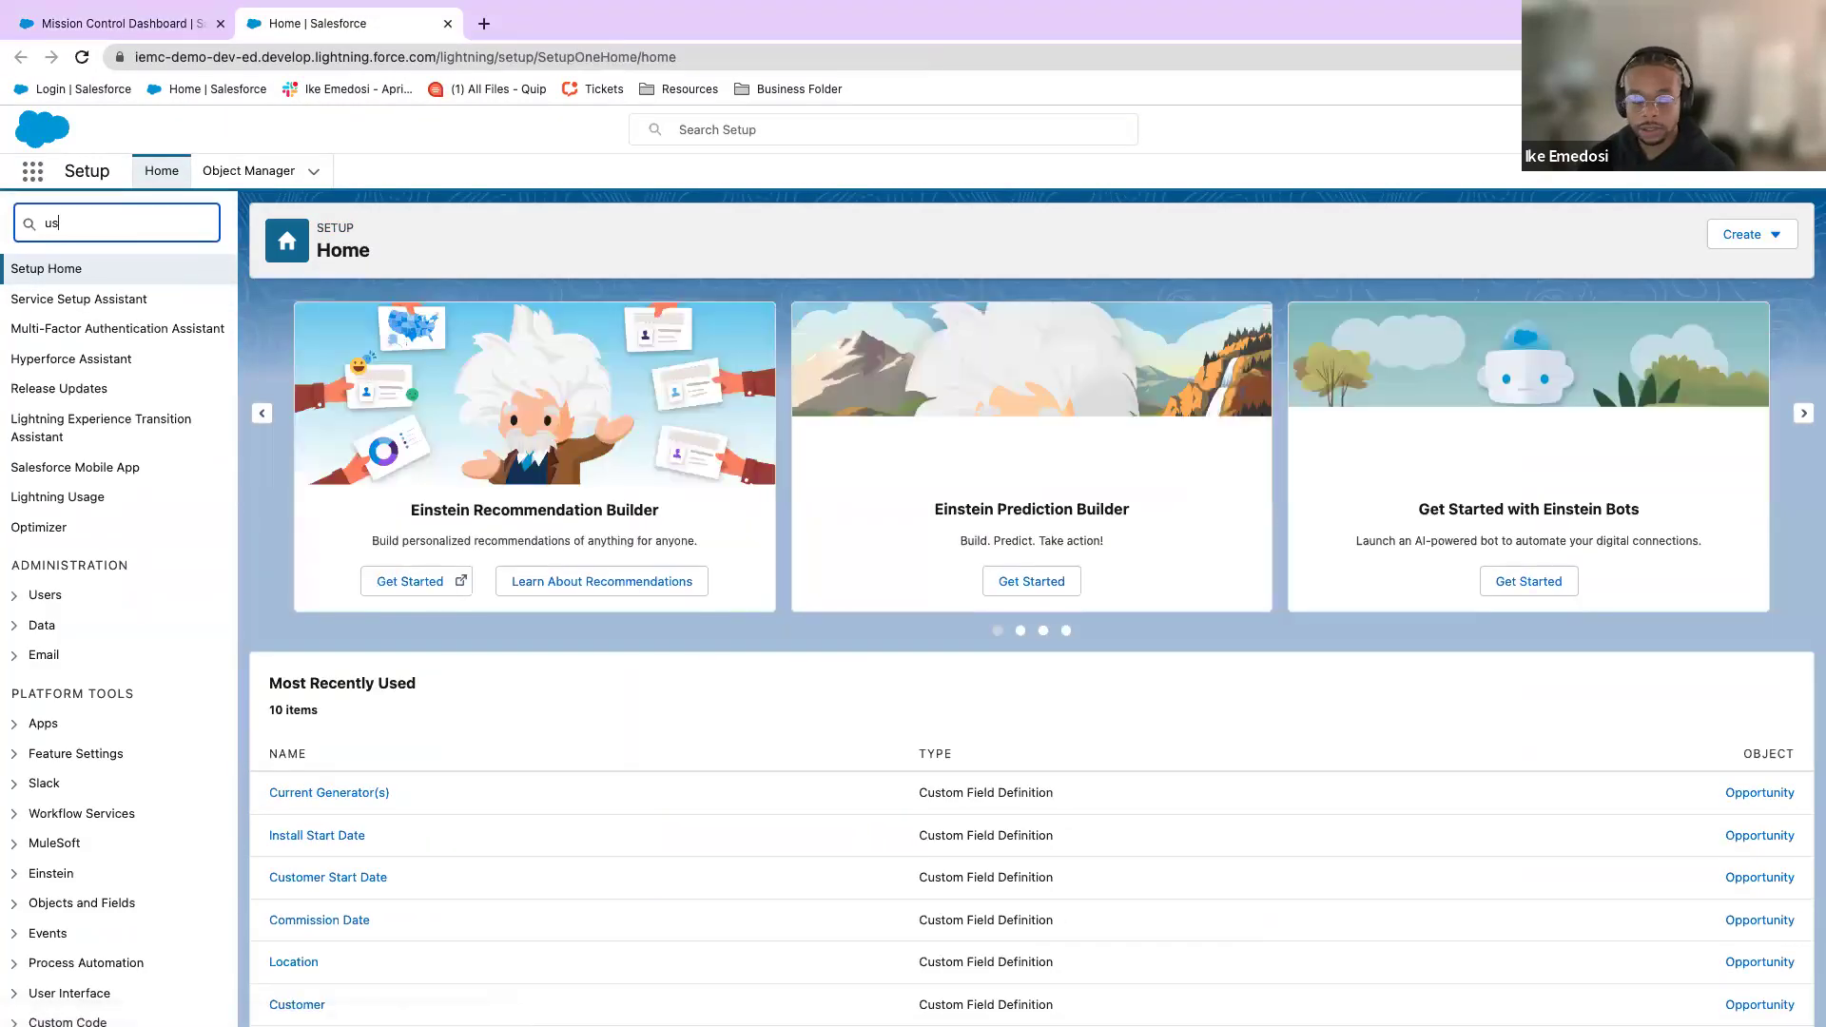
pyautogui.write('ers')
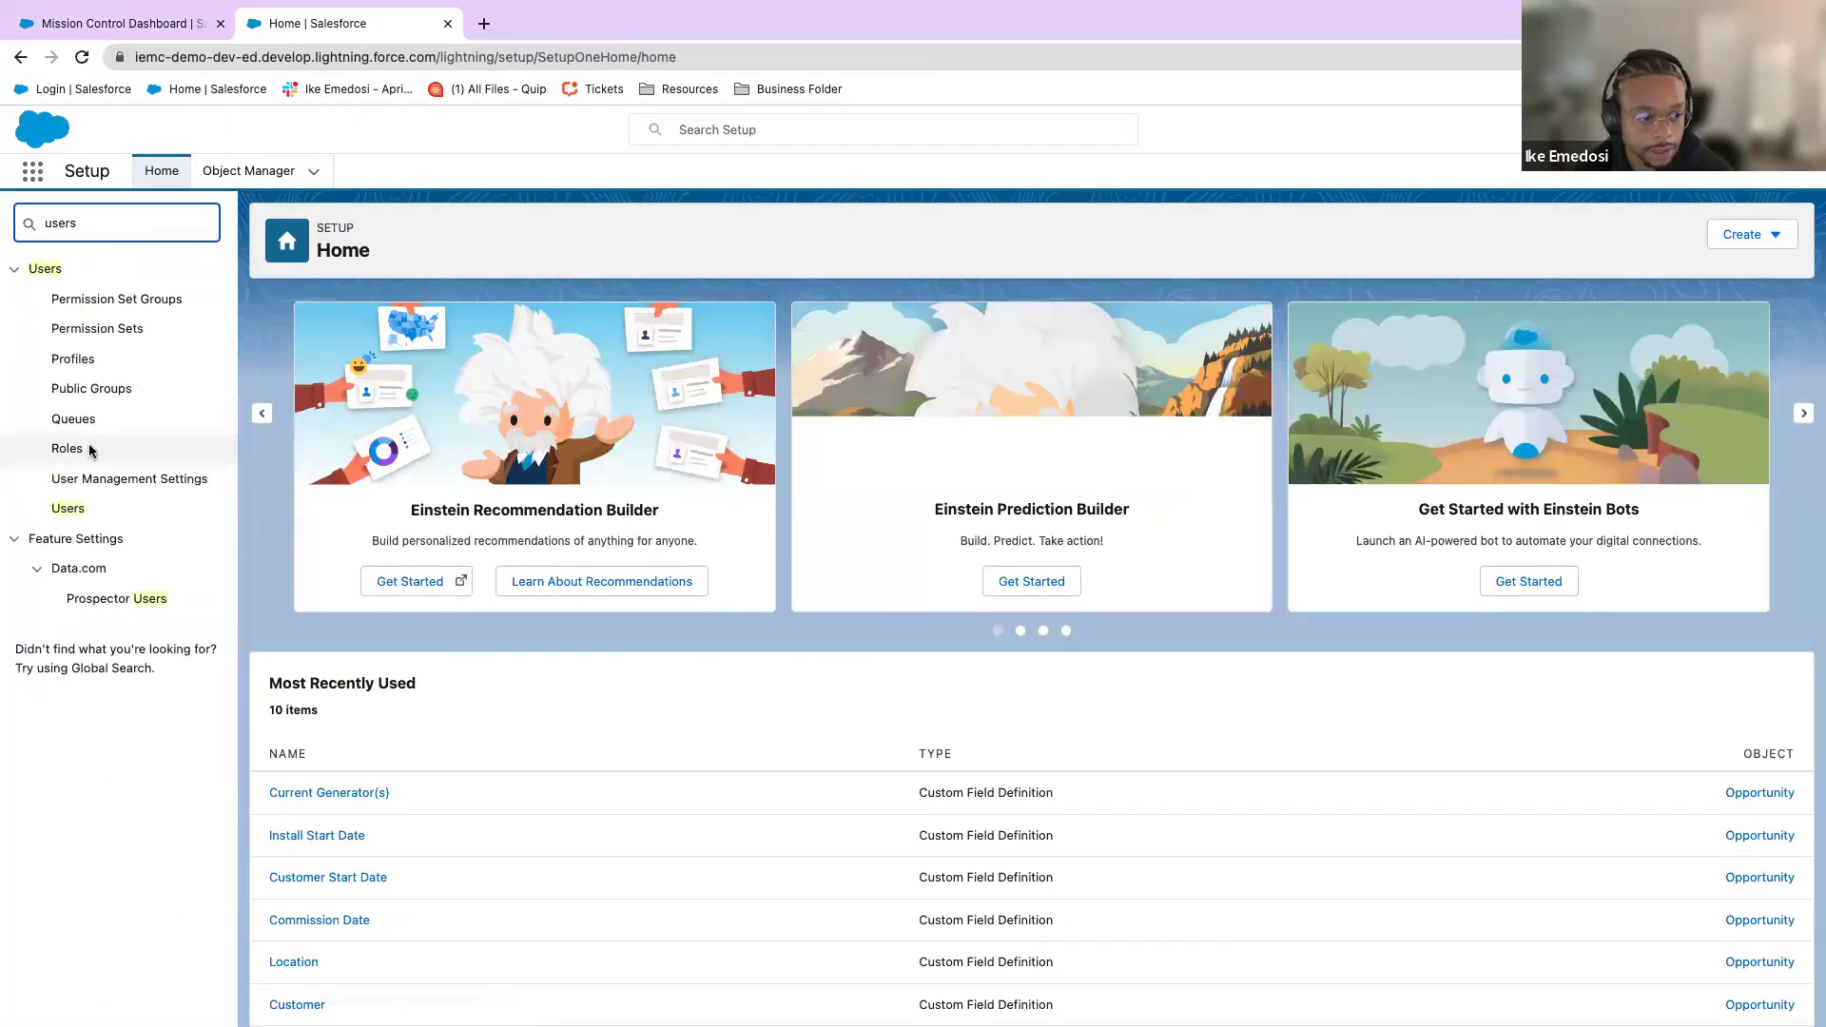
pyautogui.click(118, 507)
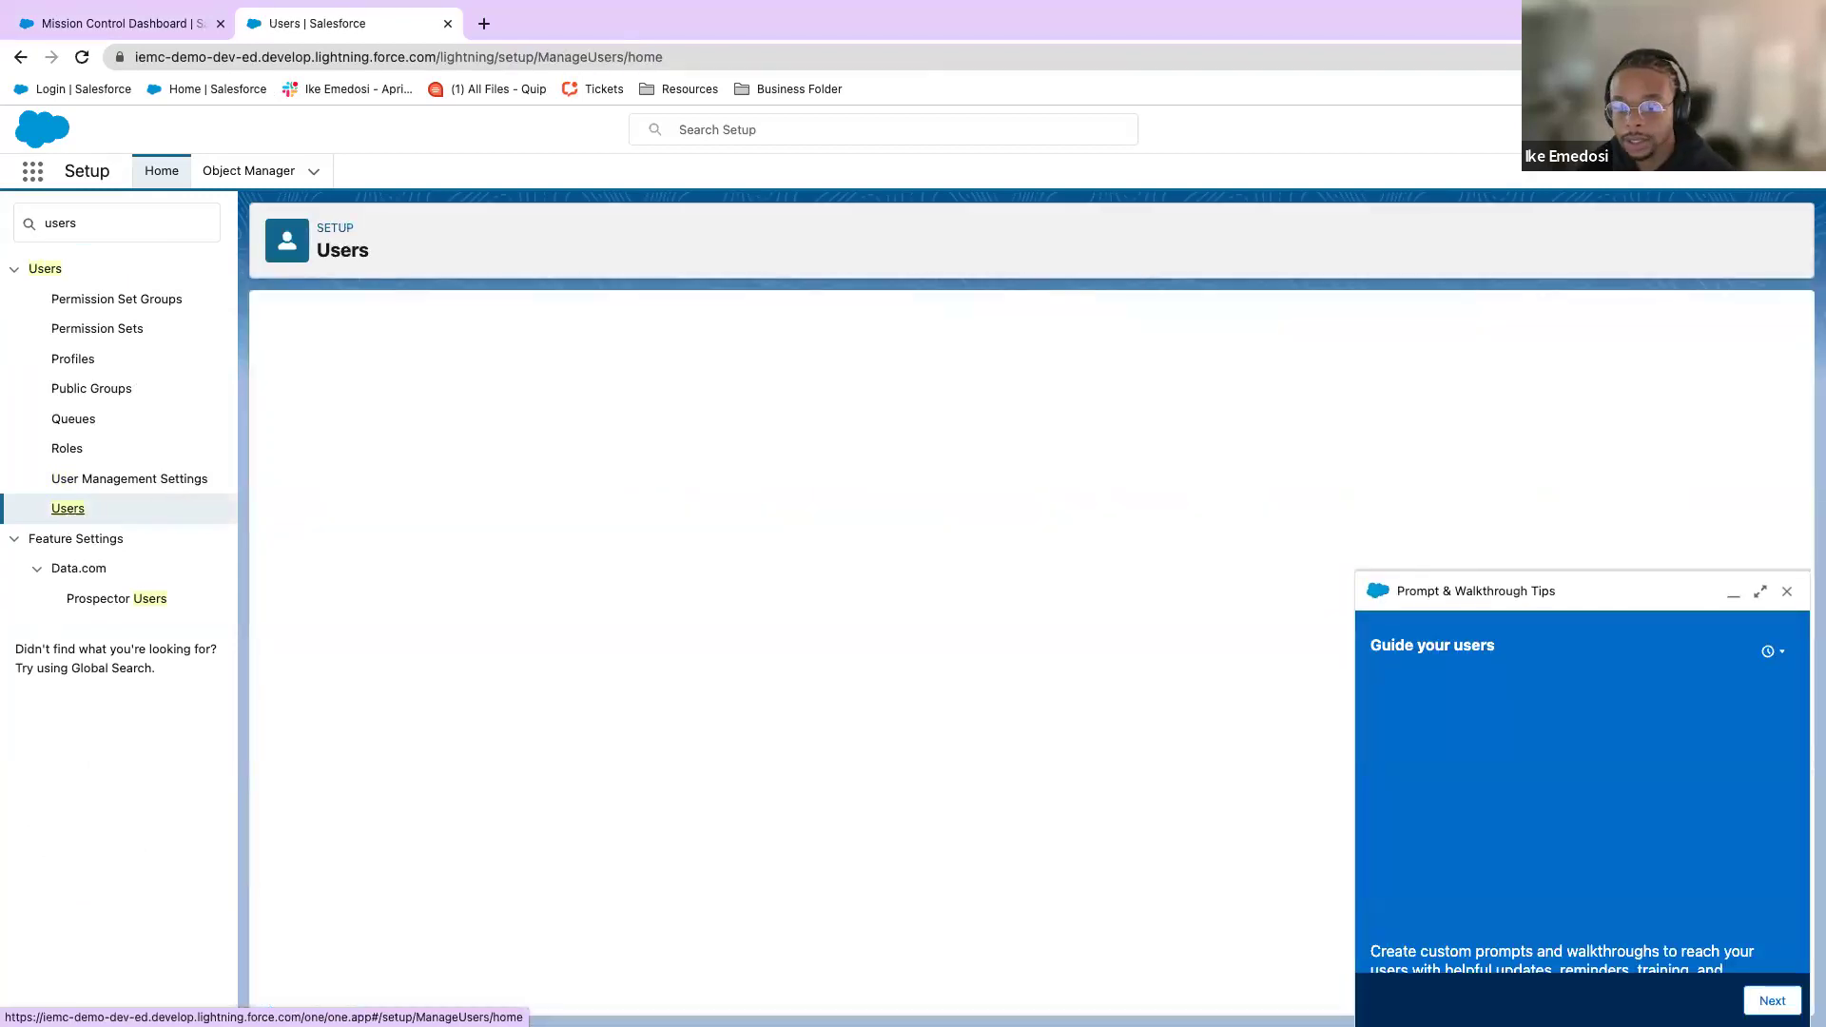
pyautogui.click(1787, 591)
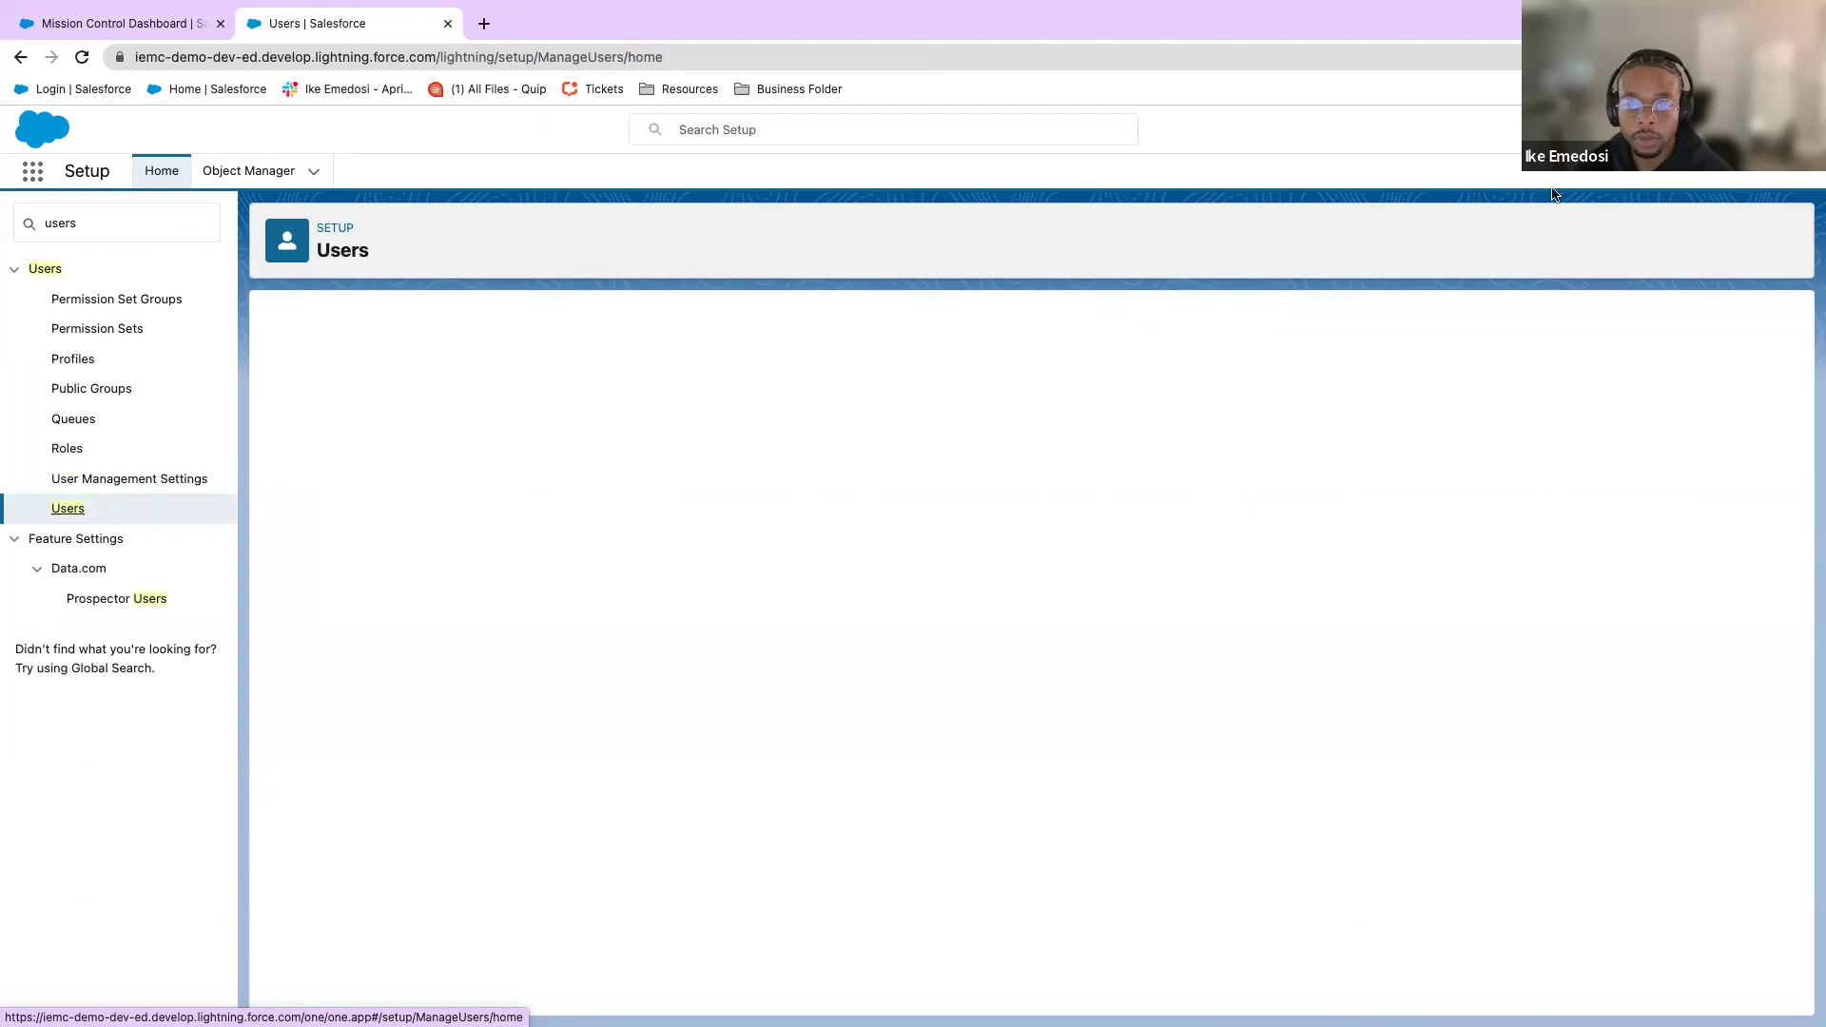
# Log in on behalf of an active Standard User from the All Users list.
pyautogui.scroll(-3, 380, 704)
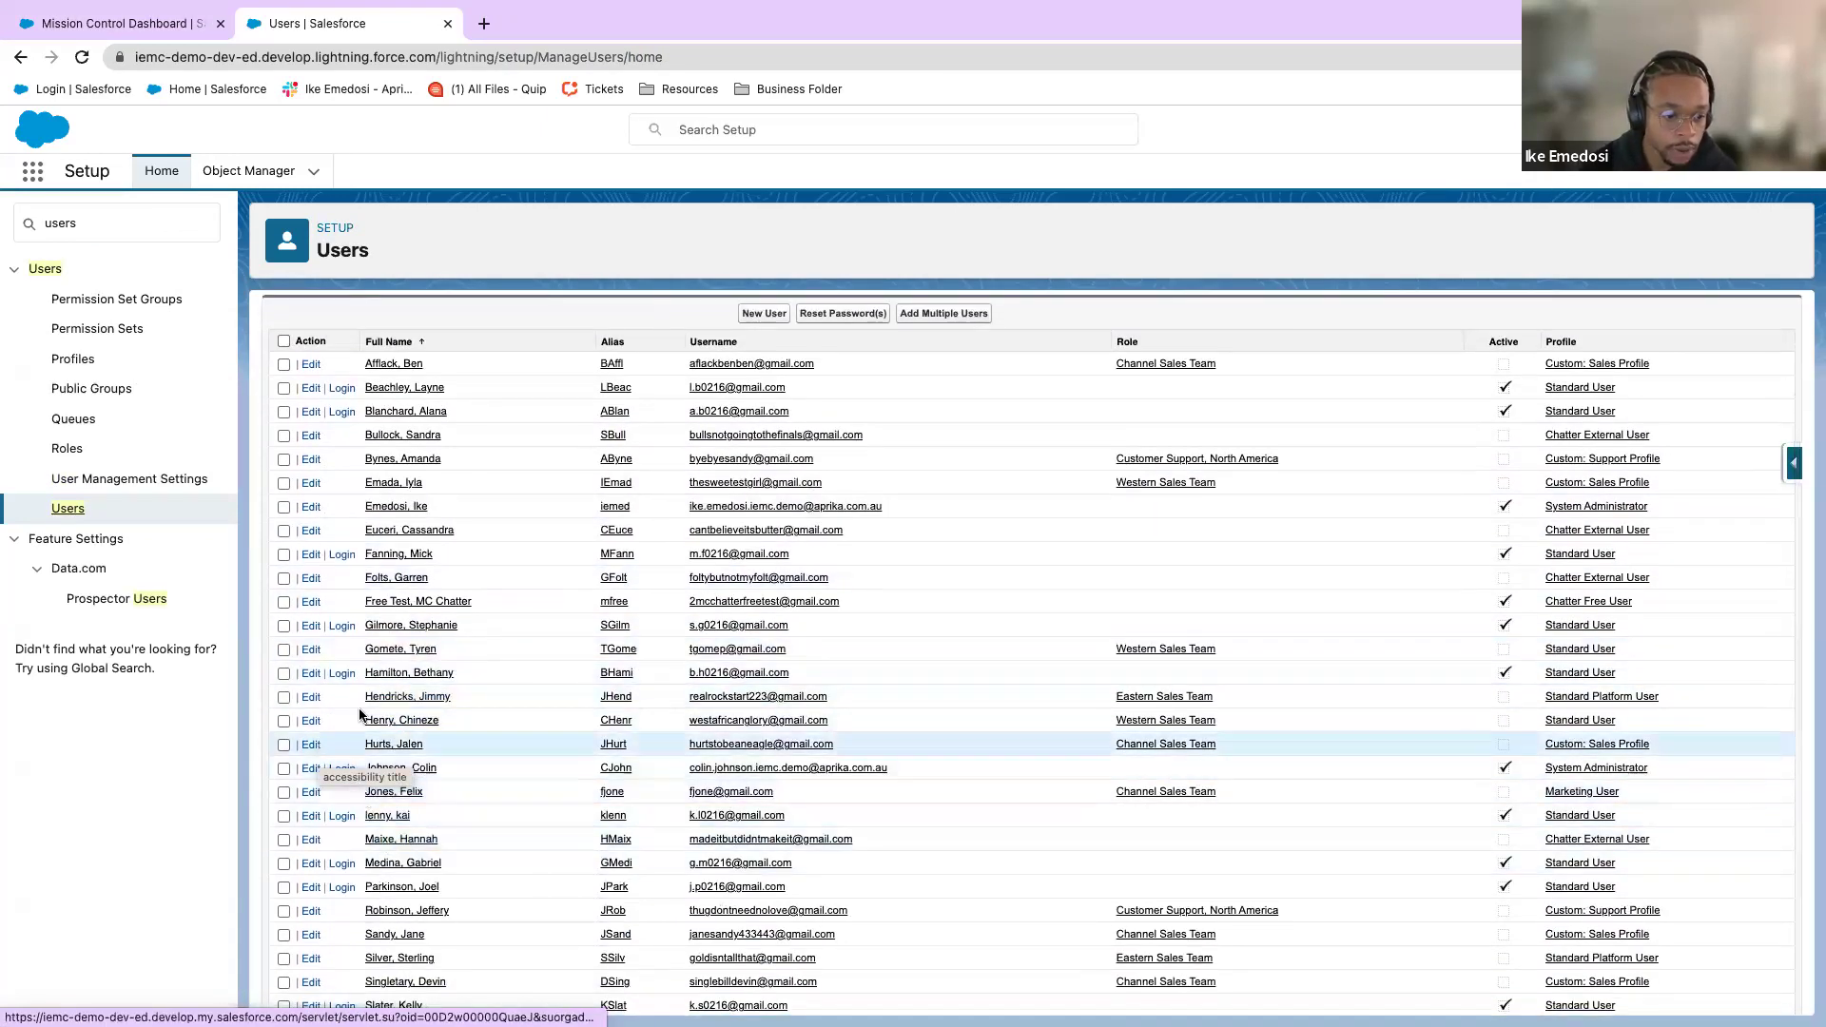
pyautogui.scroll(-3, 356, 692)
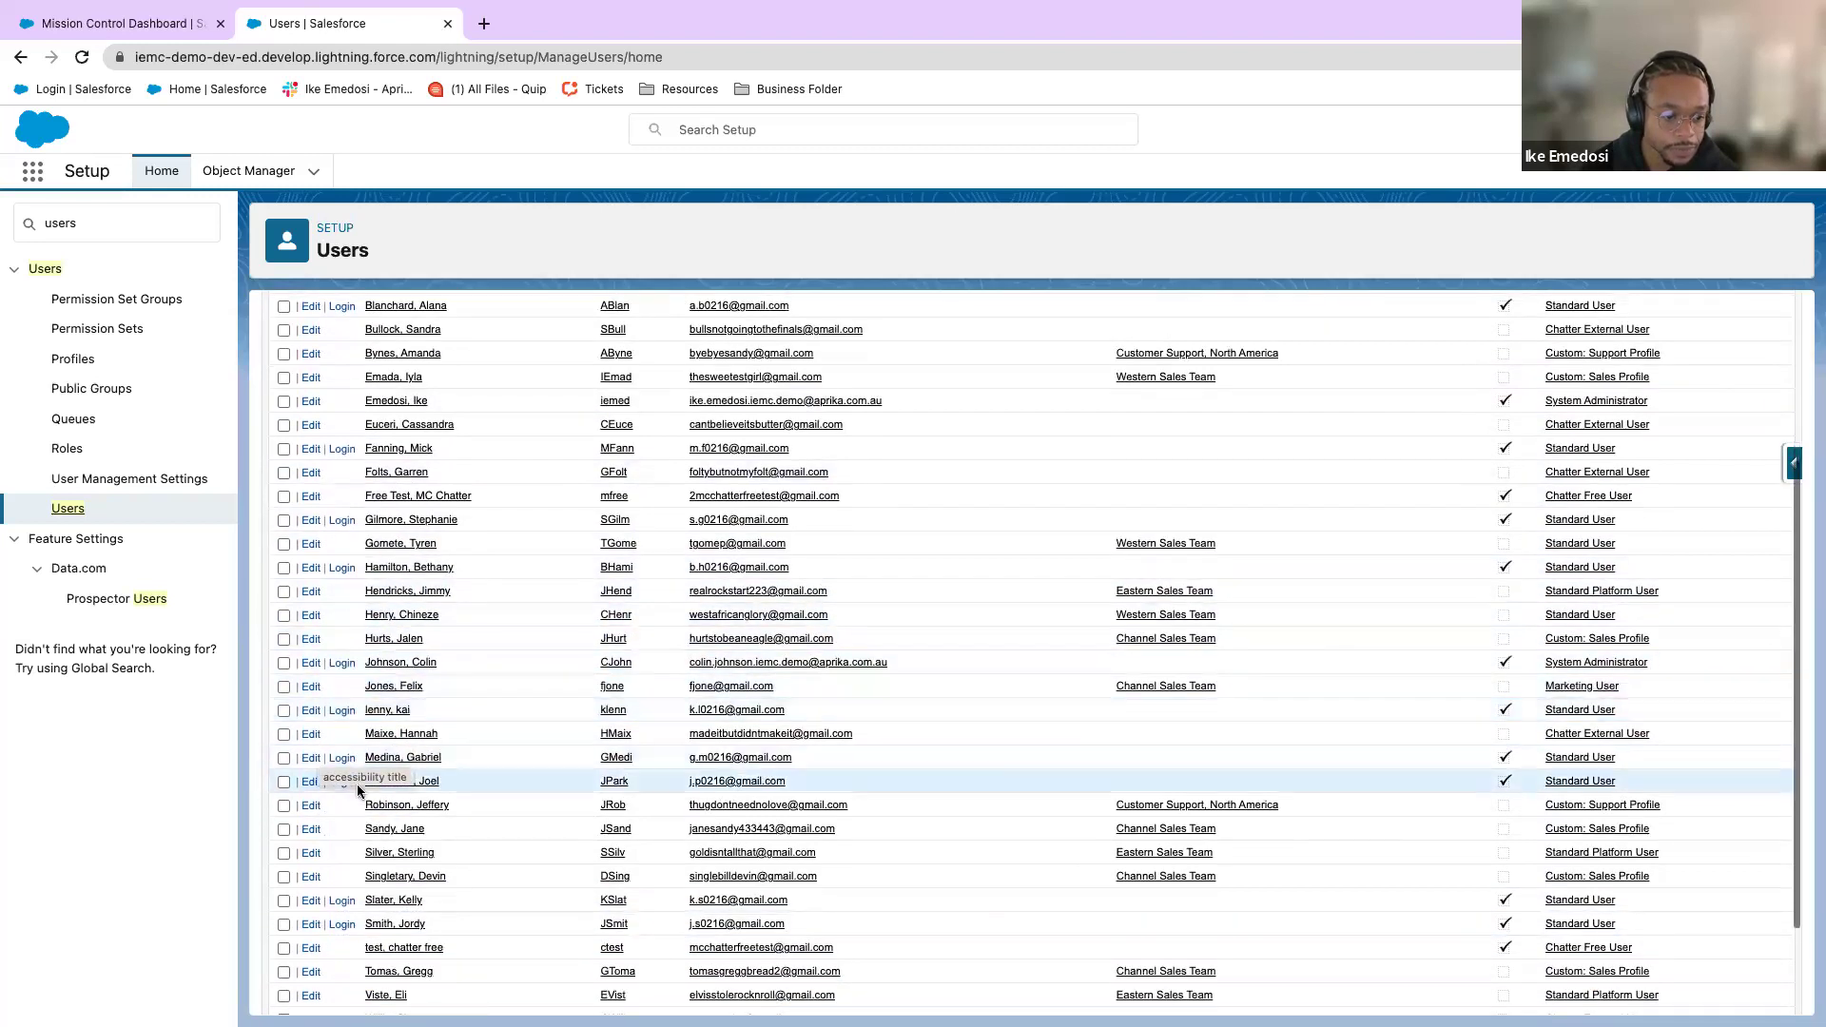
pyautogui.scroll(-2, 354, 747)
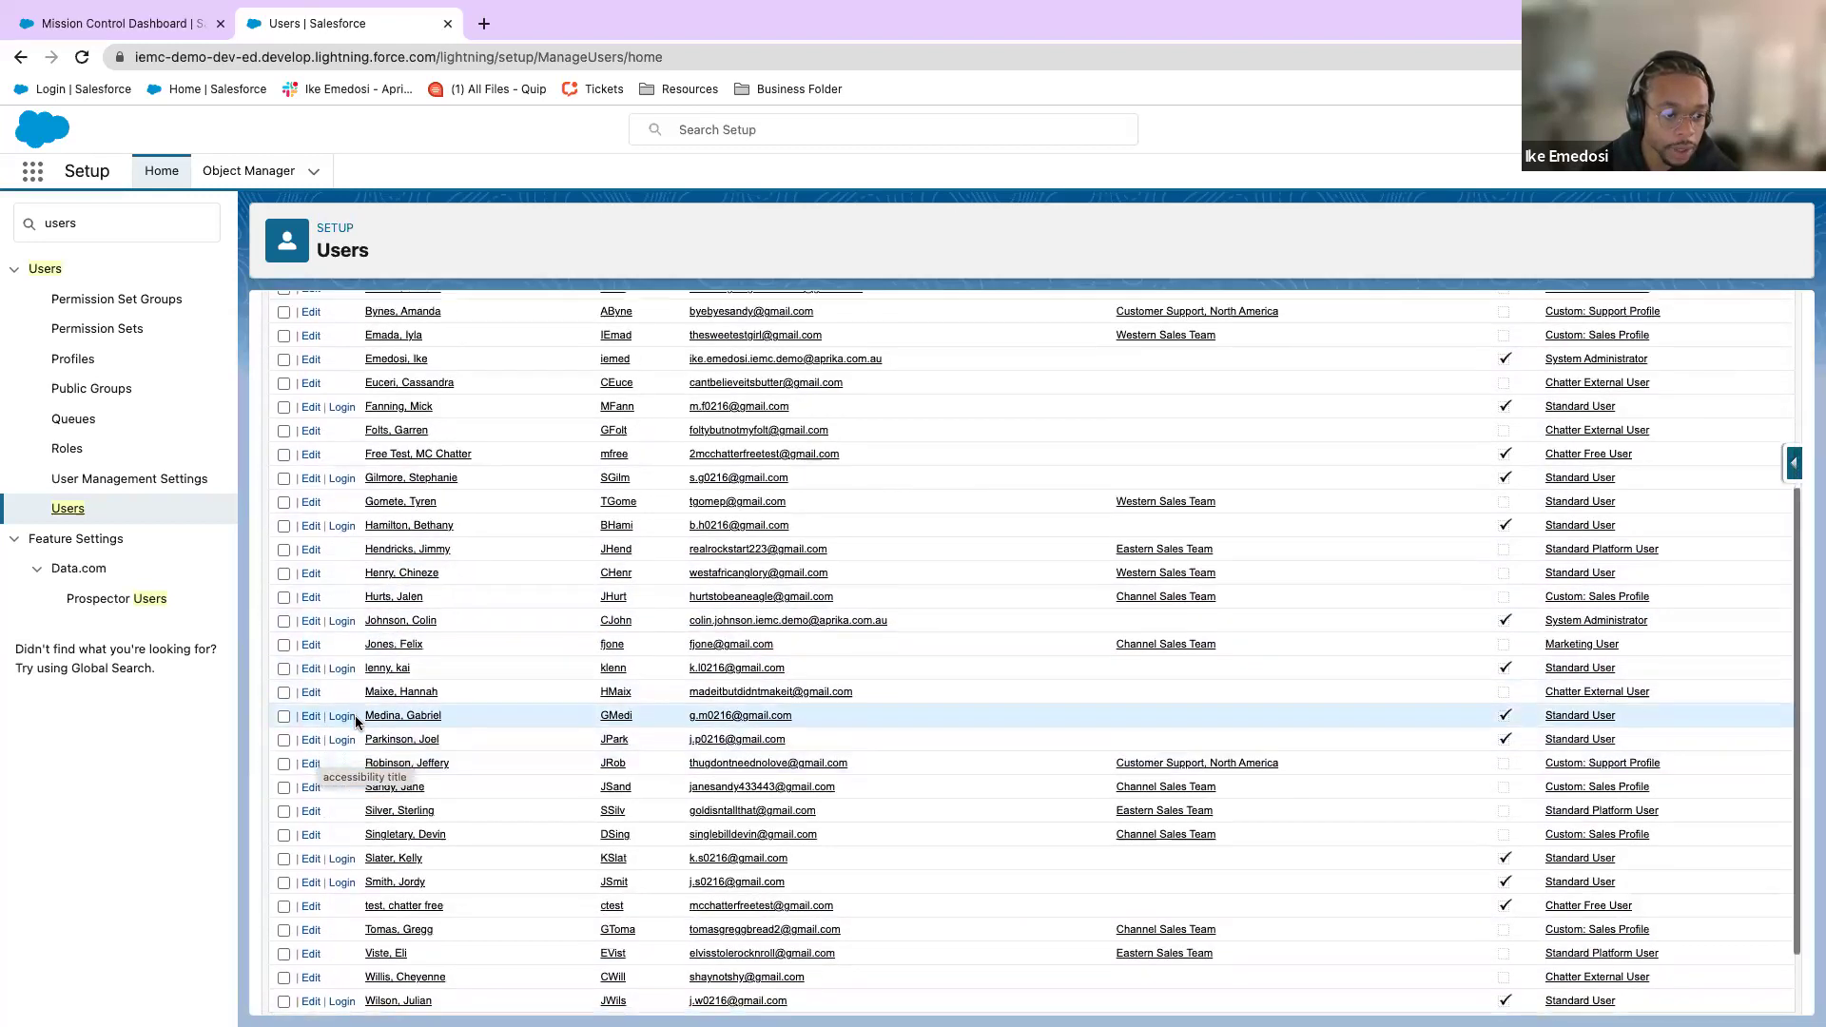
pyautogui.click(352, 658)
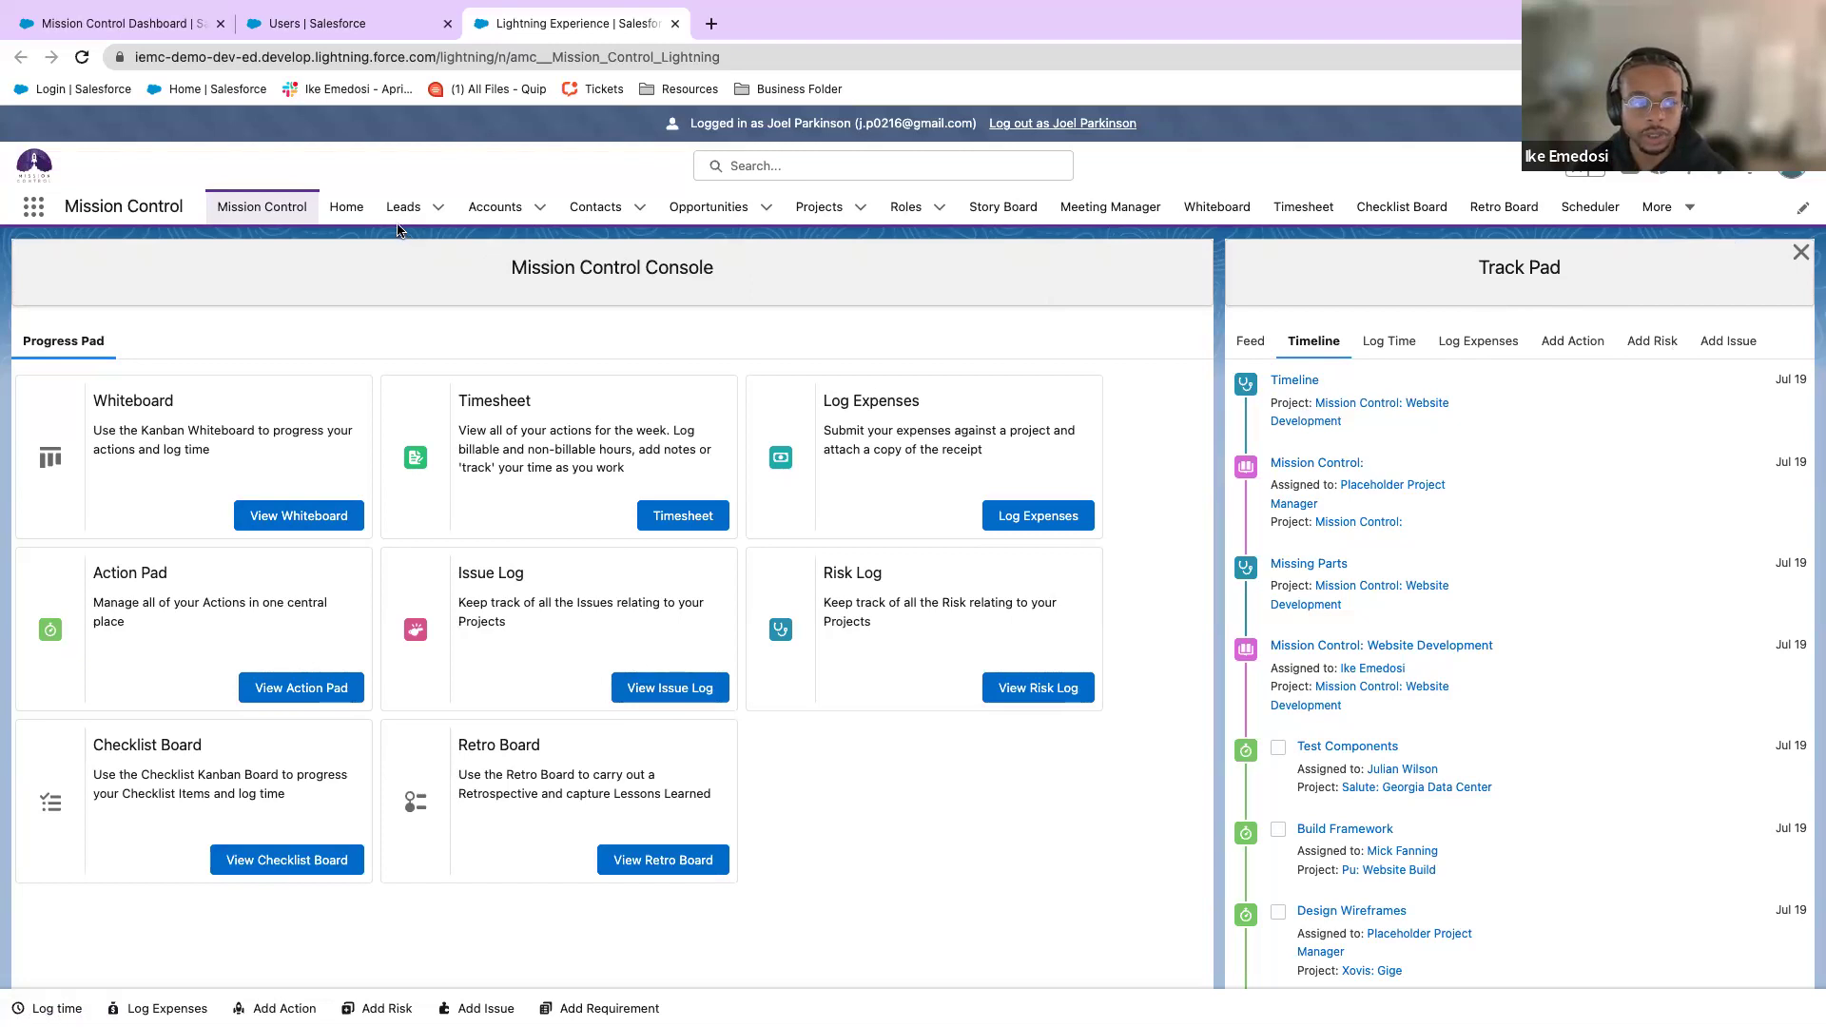
# Find the Mission Control! app by searching for "mission" and switch to it.
pyautogui.click(34, 207)
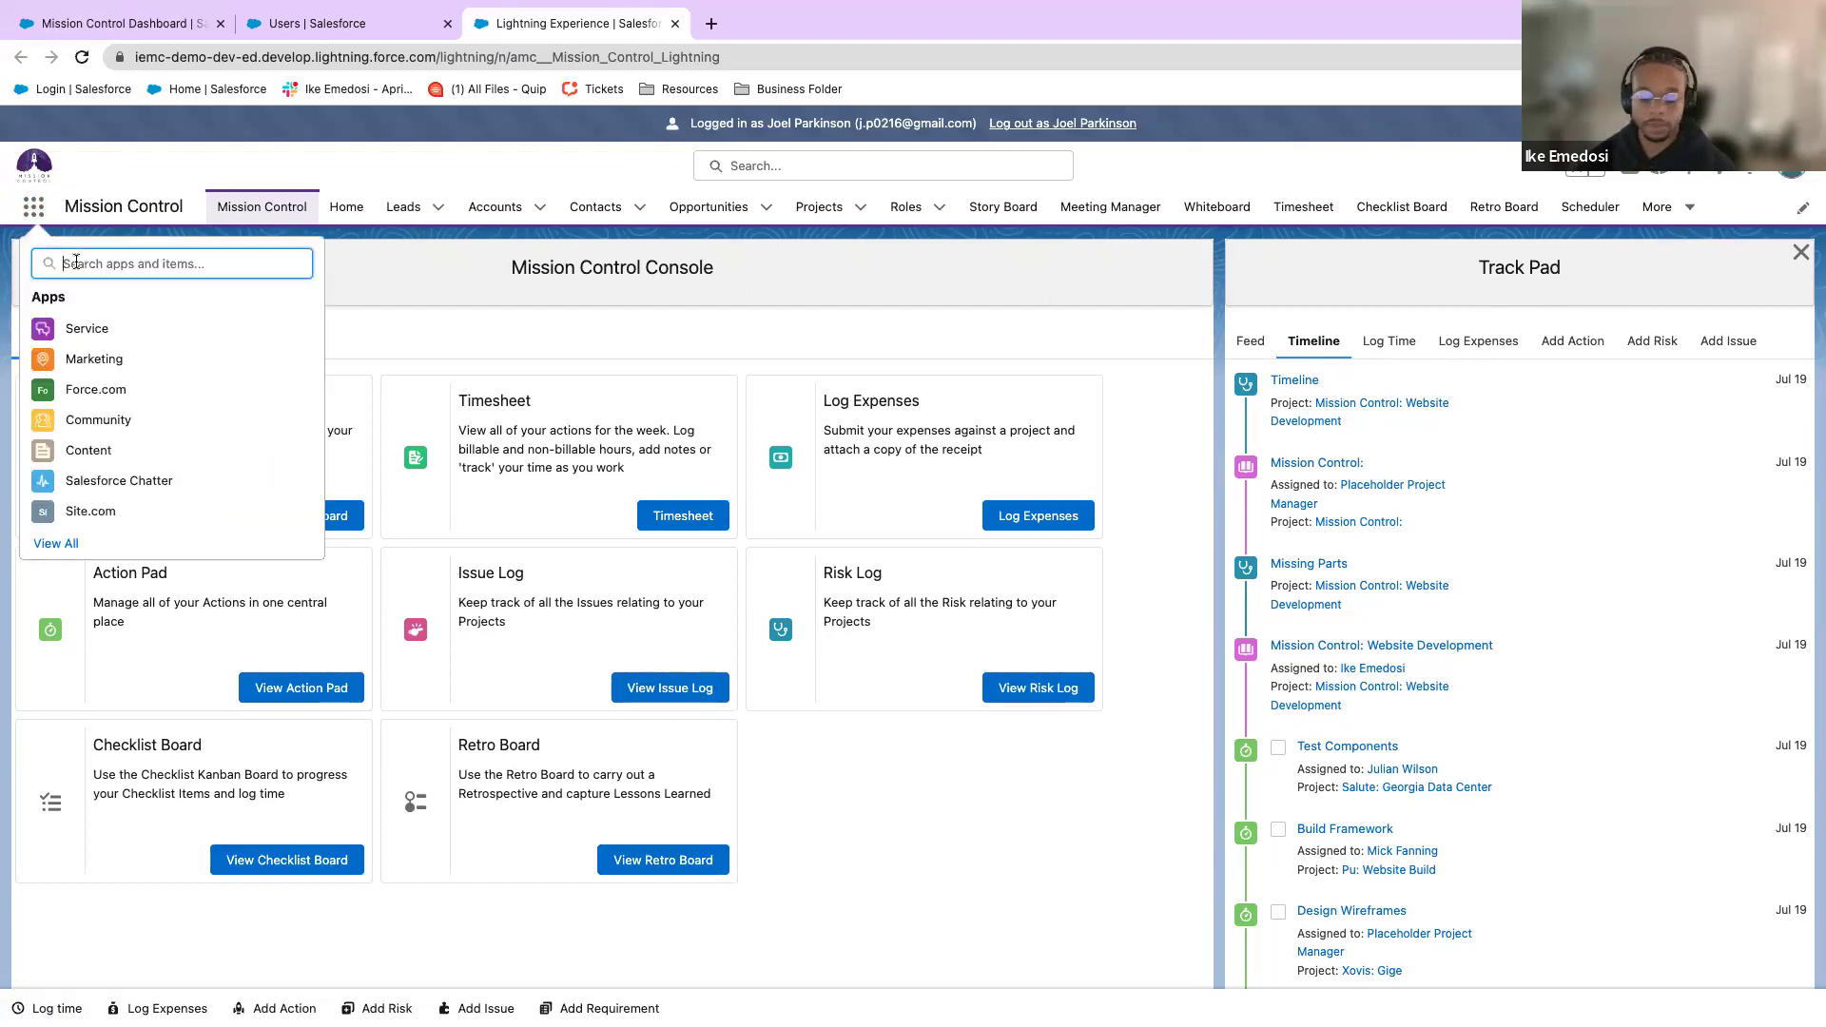
pyautogui.write('mo')
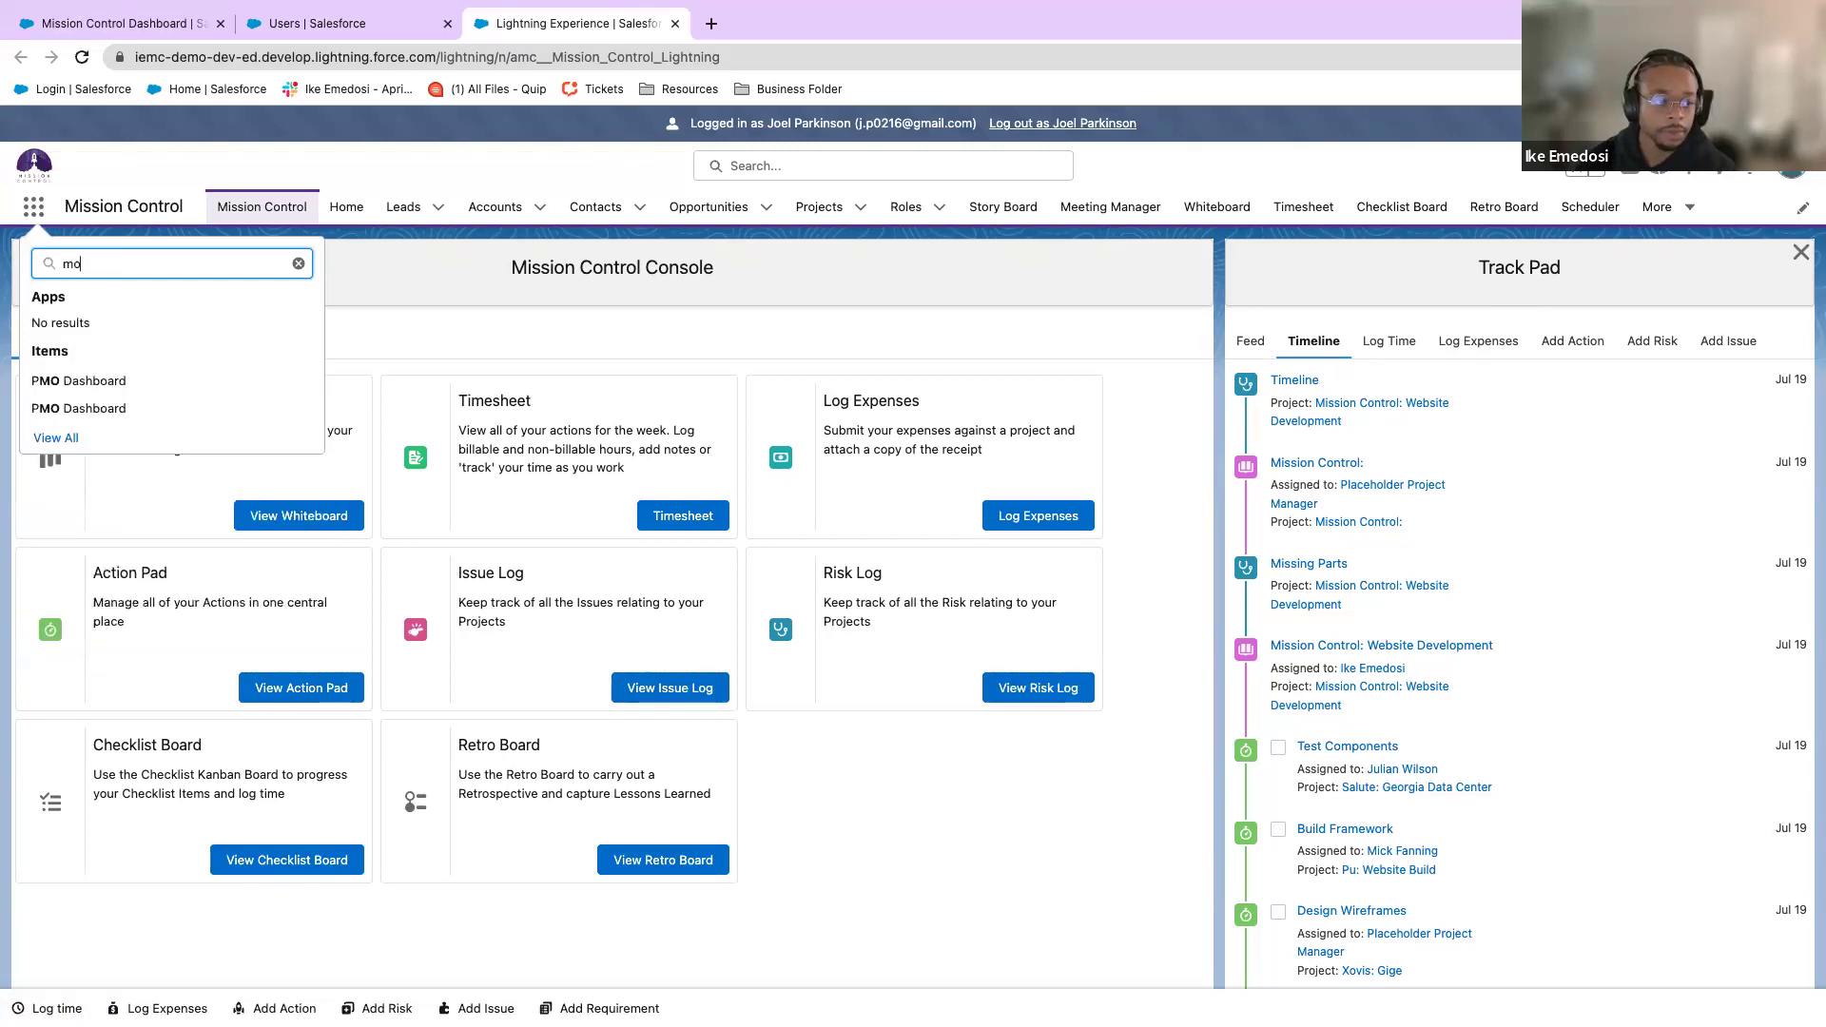
pyautogui.press('BackSpace')
pyautogui.write('ission')
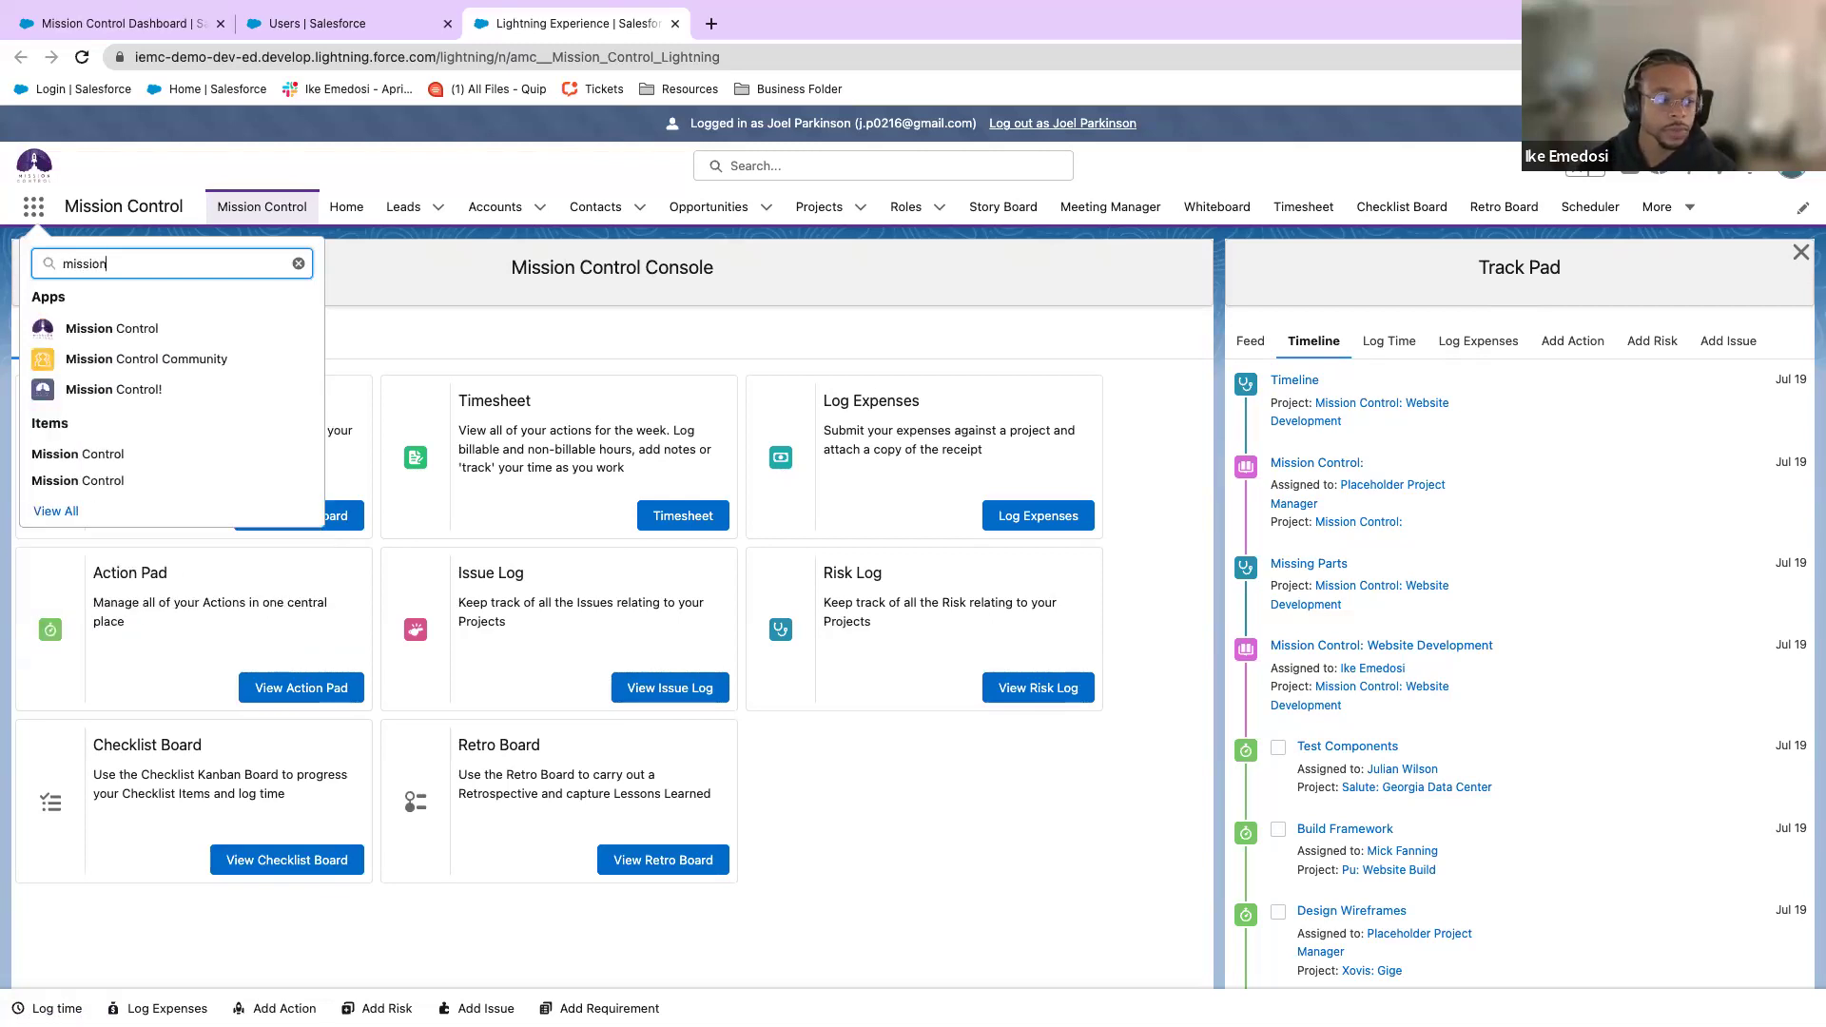
pyautogui.click(98, 391)
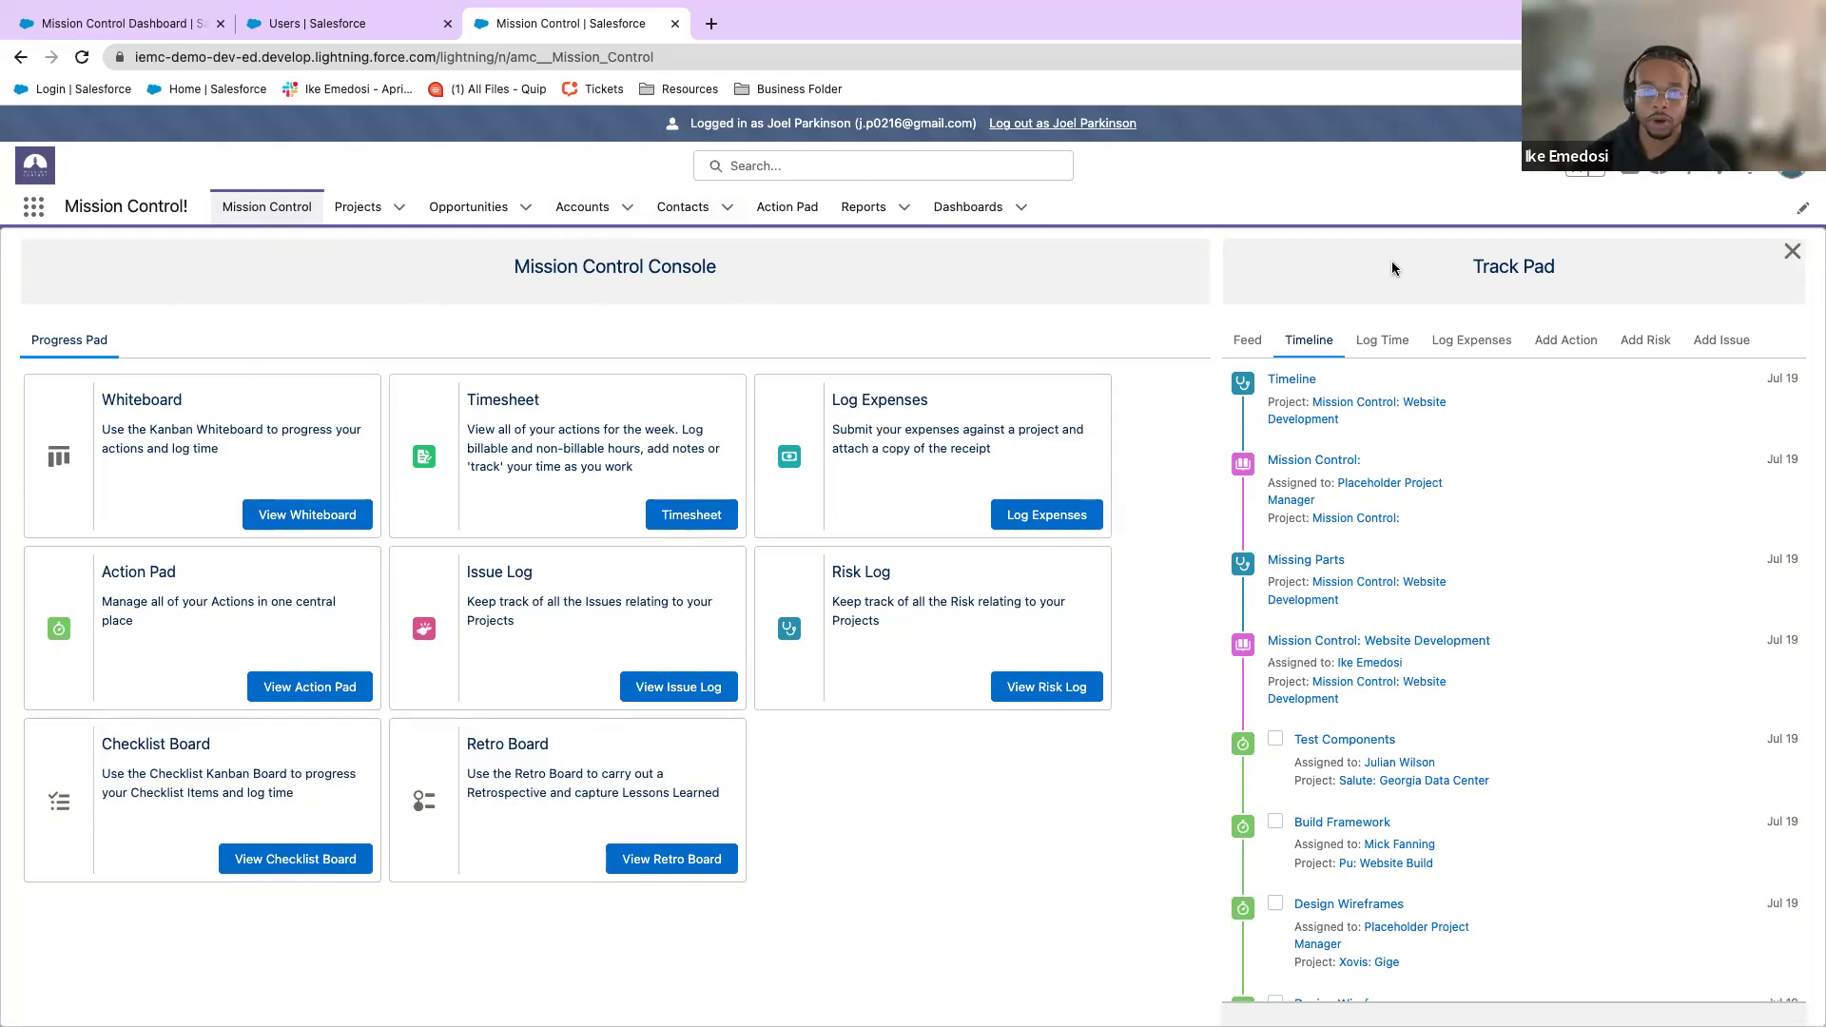
# View the recent CDK: Chevron Unhook project as the standard user and return to the Mission Control Console.
pyautogui.click(400, 209)
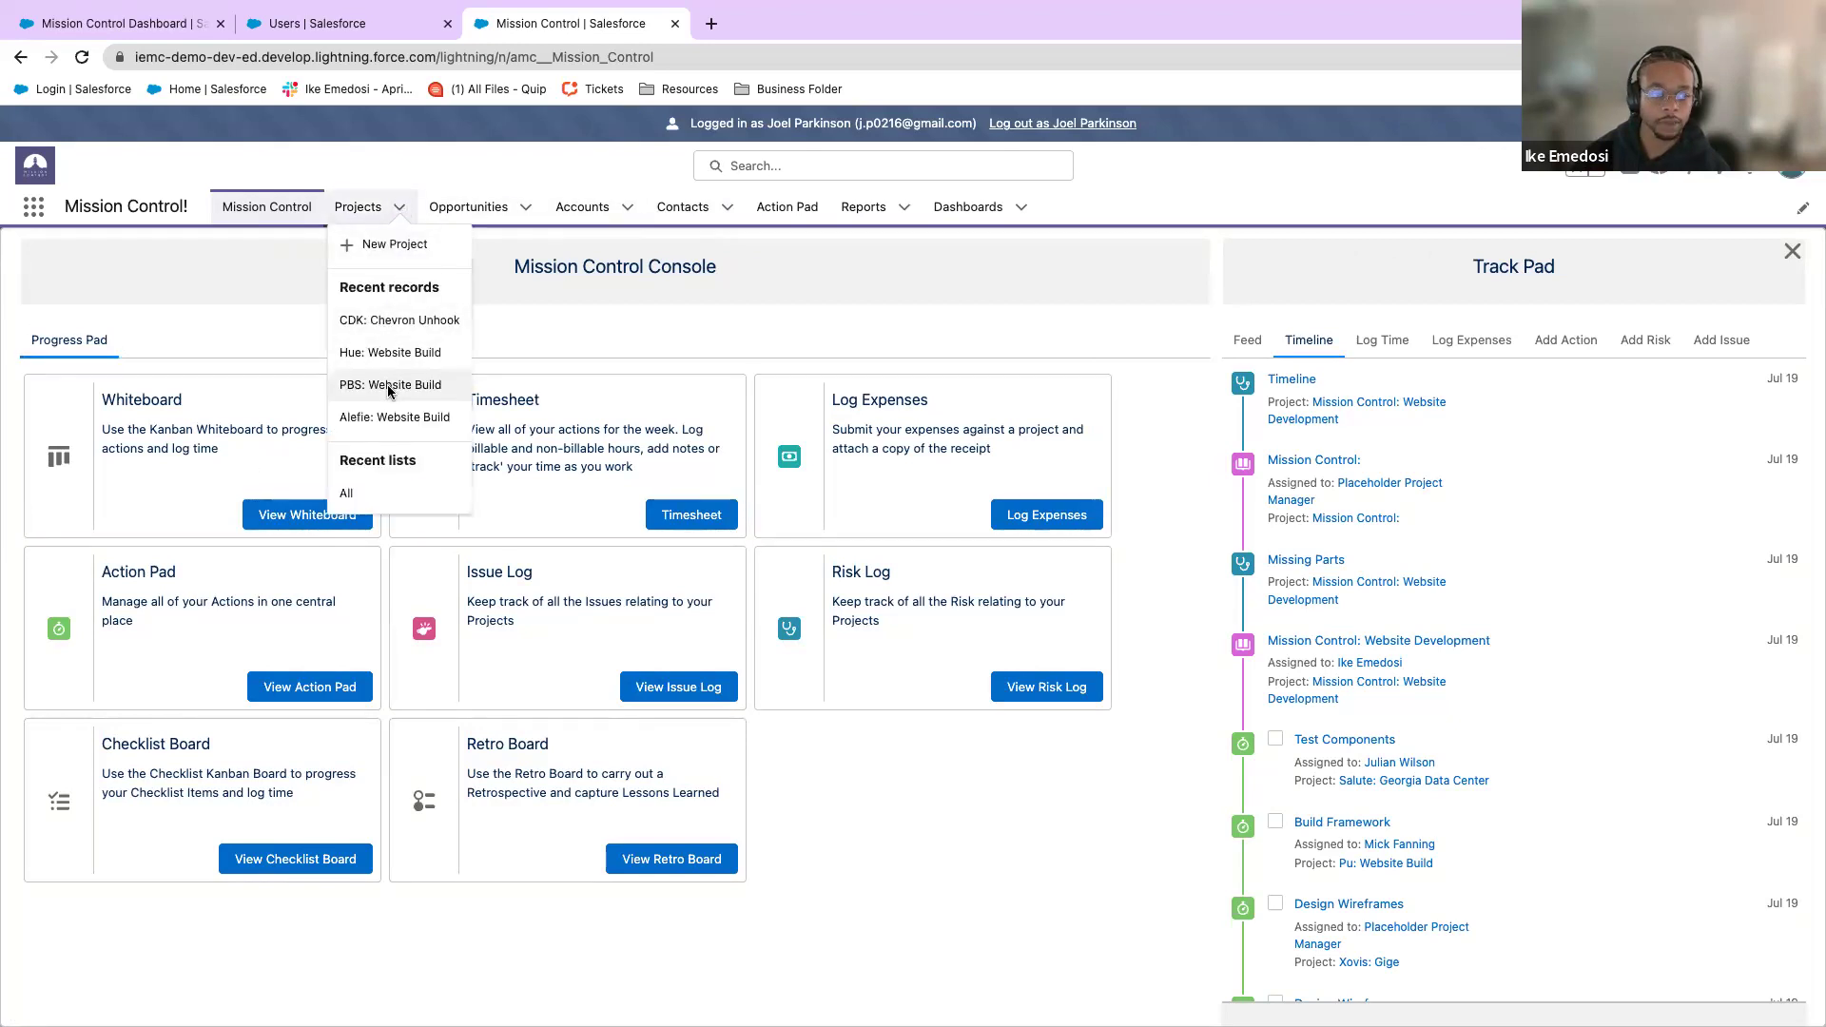
pyautogui.click(406, 324)
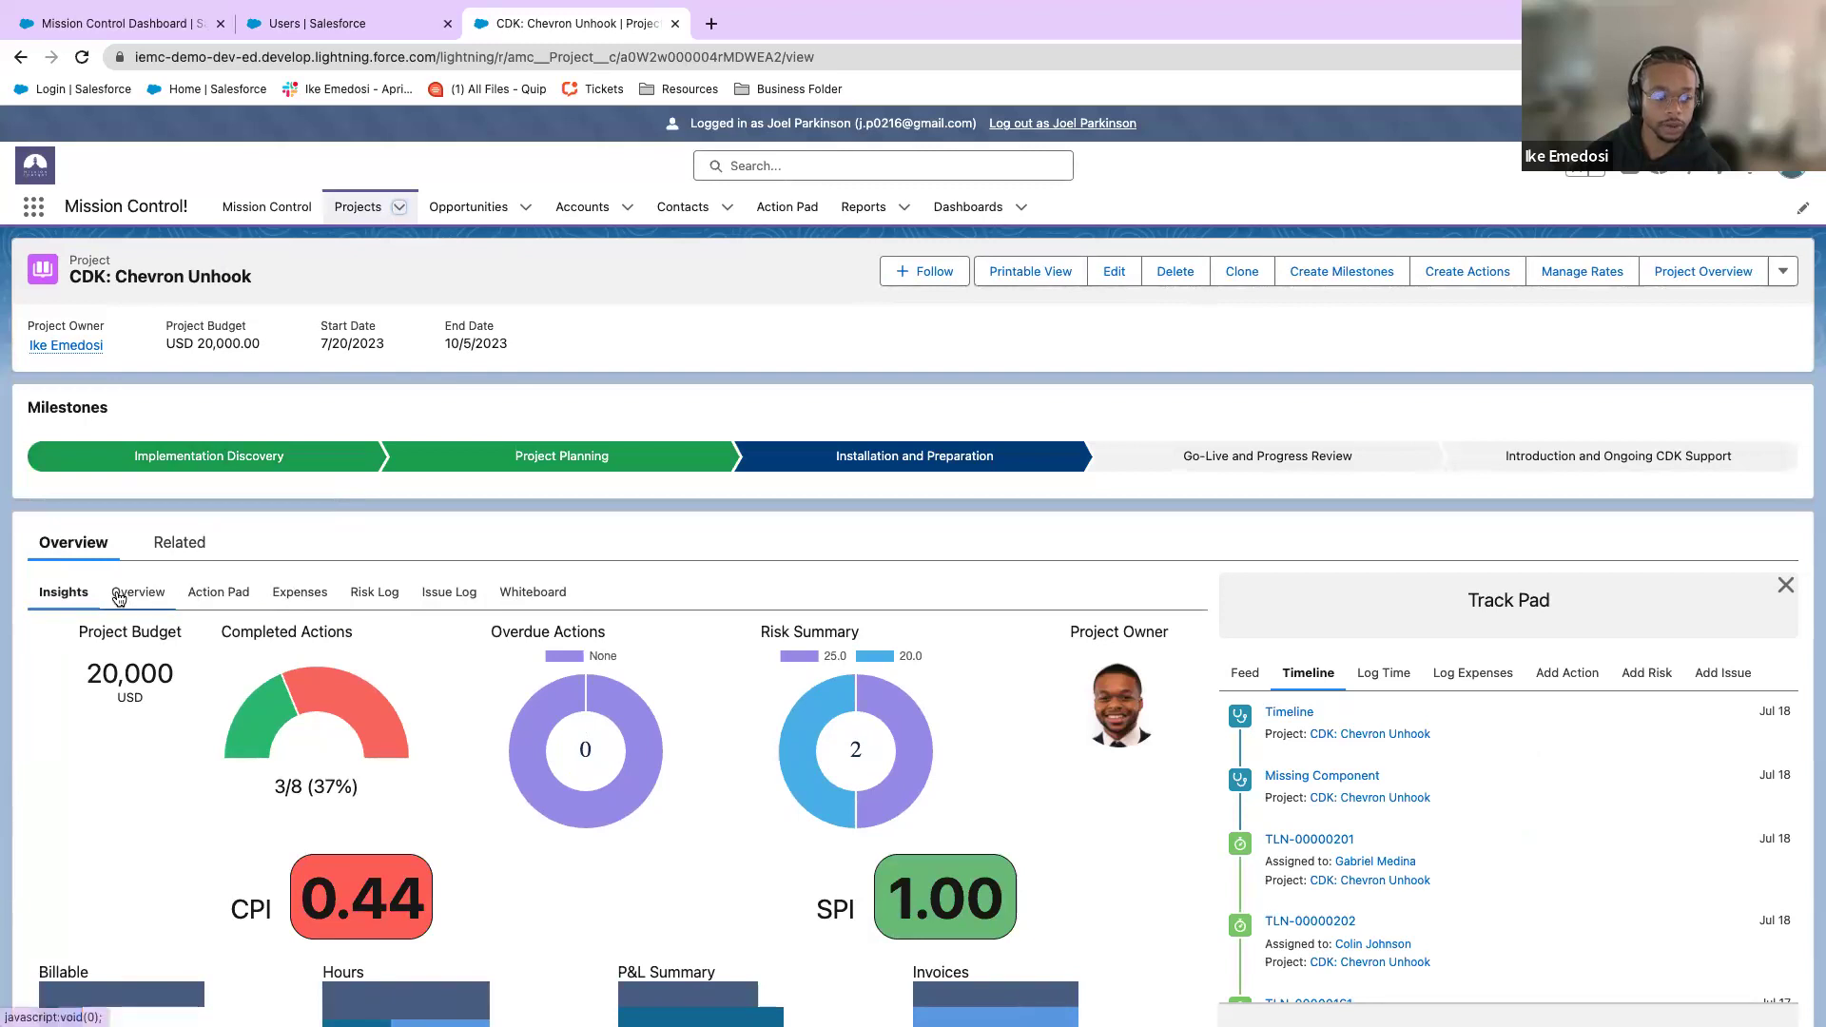
pyautogui.click(267, 206)
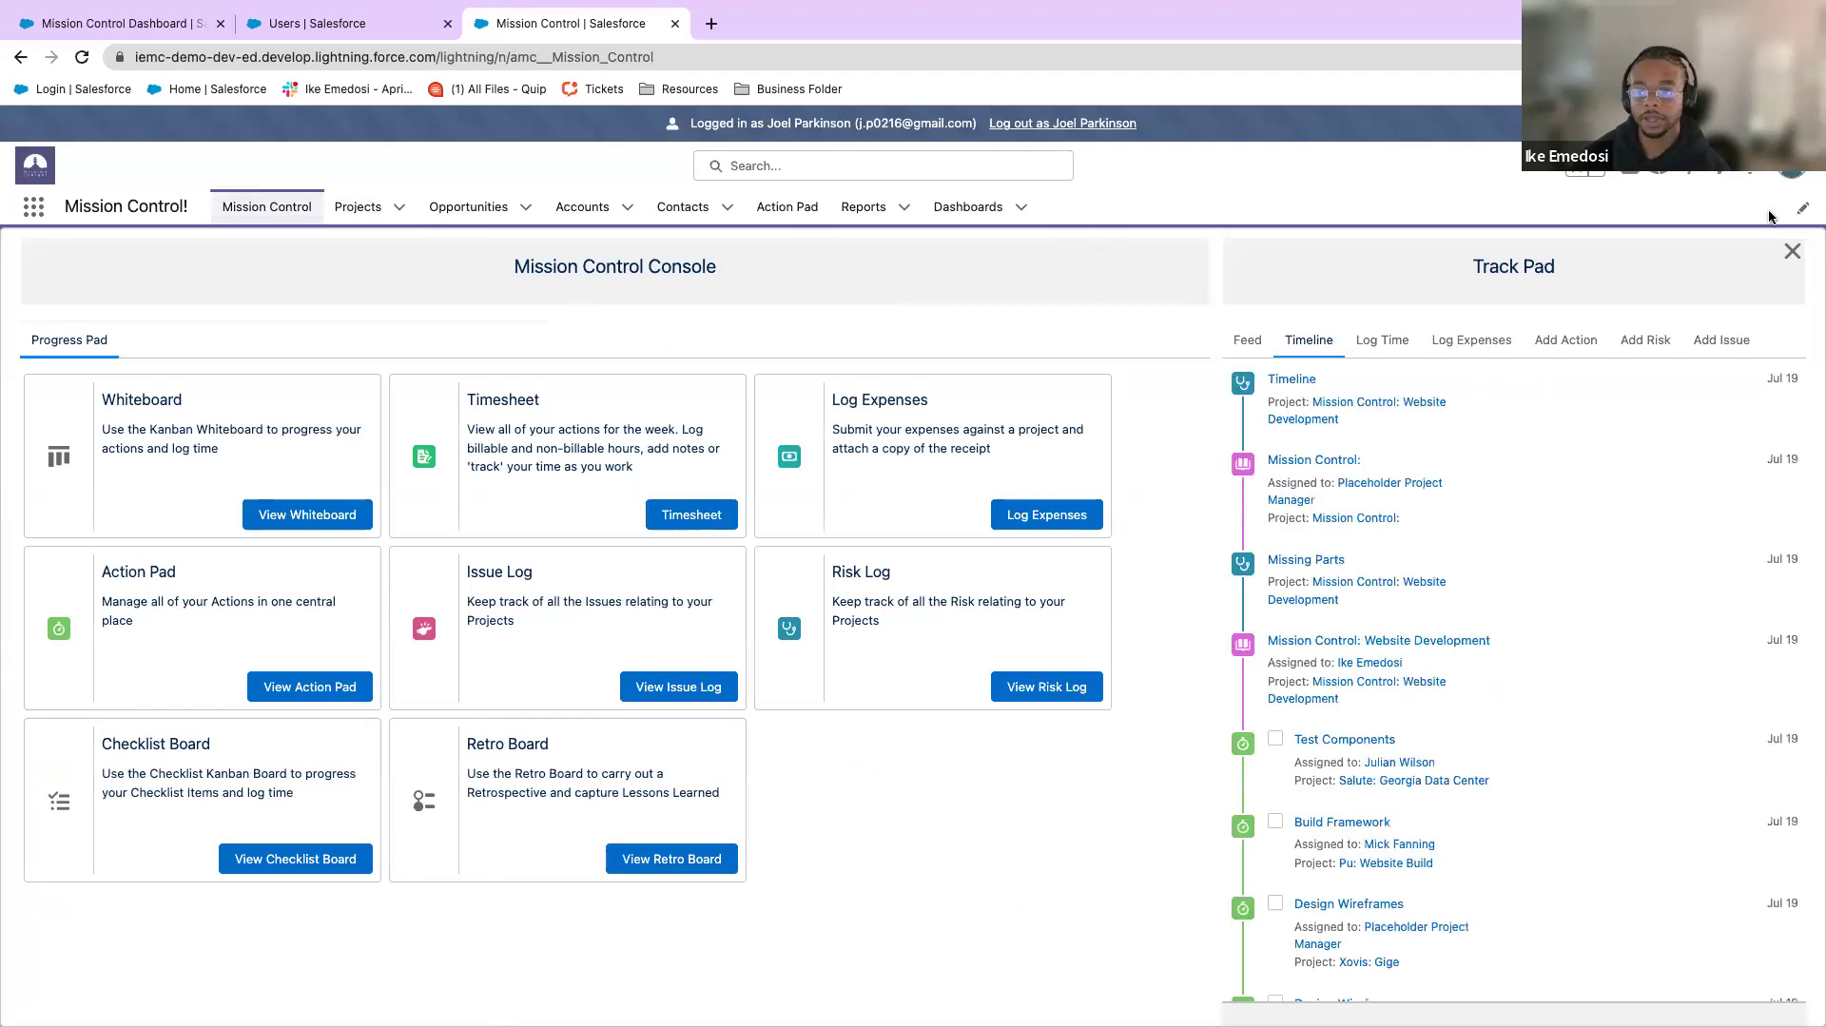
# Log out of the standard user's session and open the full Mission Control app as administrator.
pyautogui.click(1125, 124)
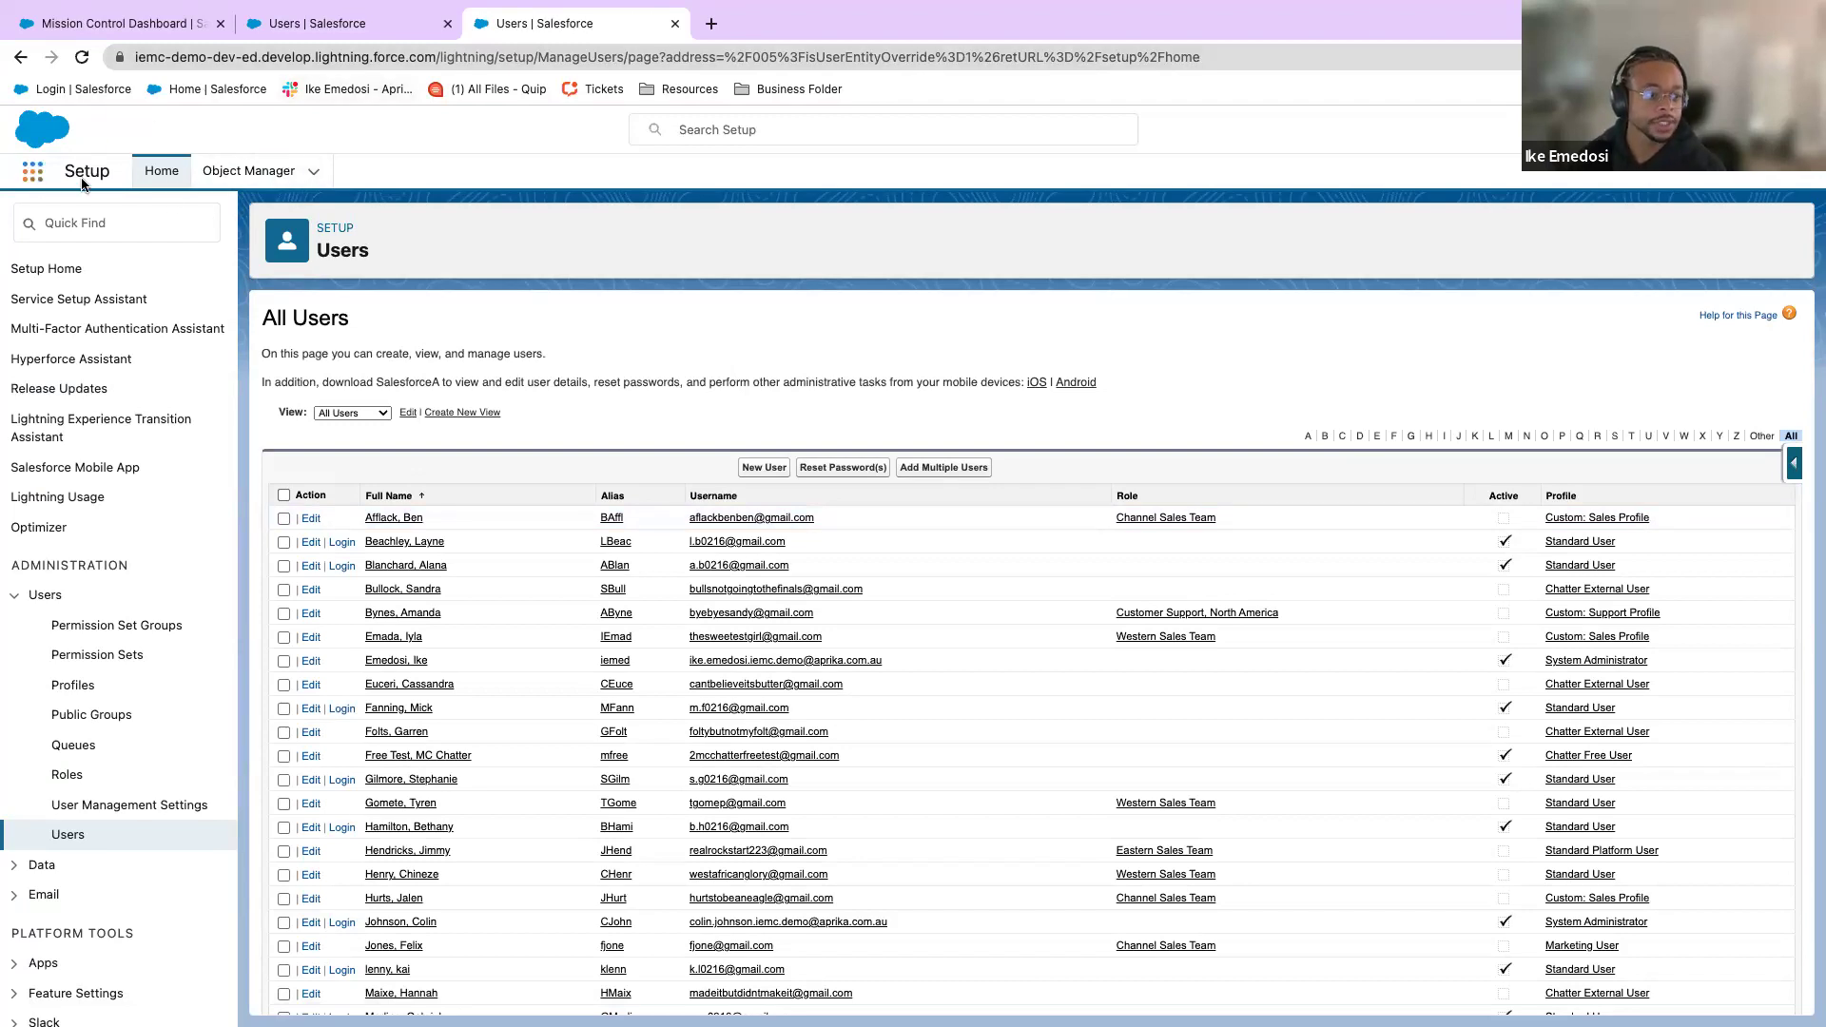
pyautogui.click(38, 176)
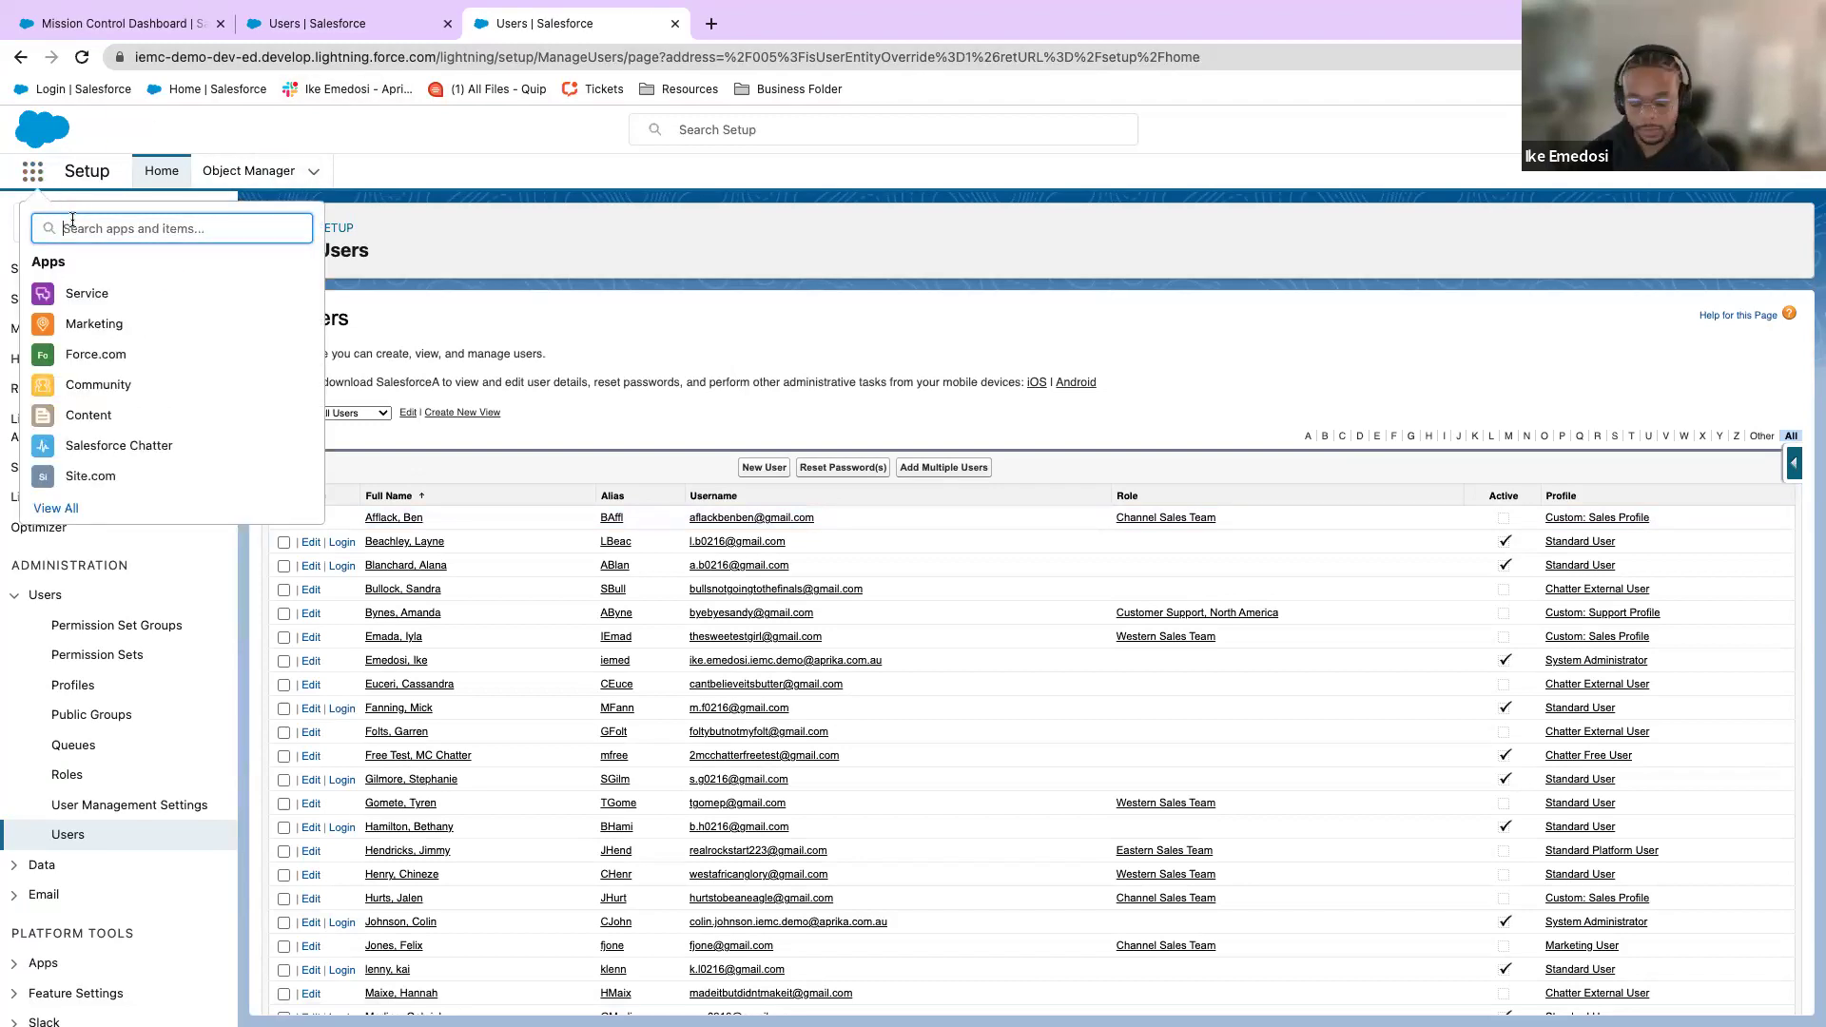
pyautogui.write('mission')
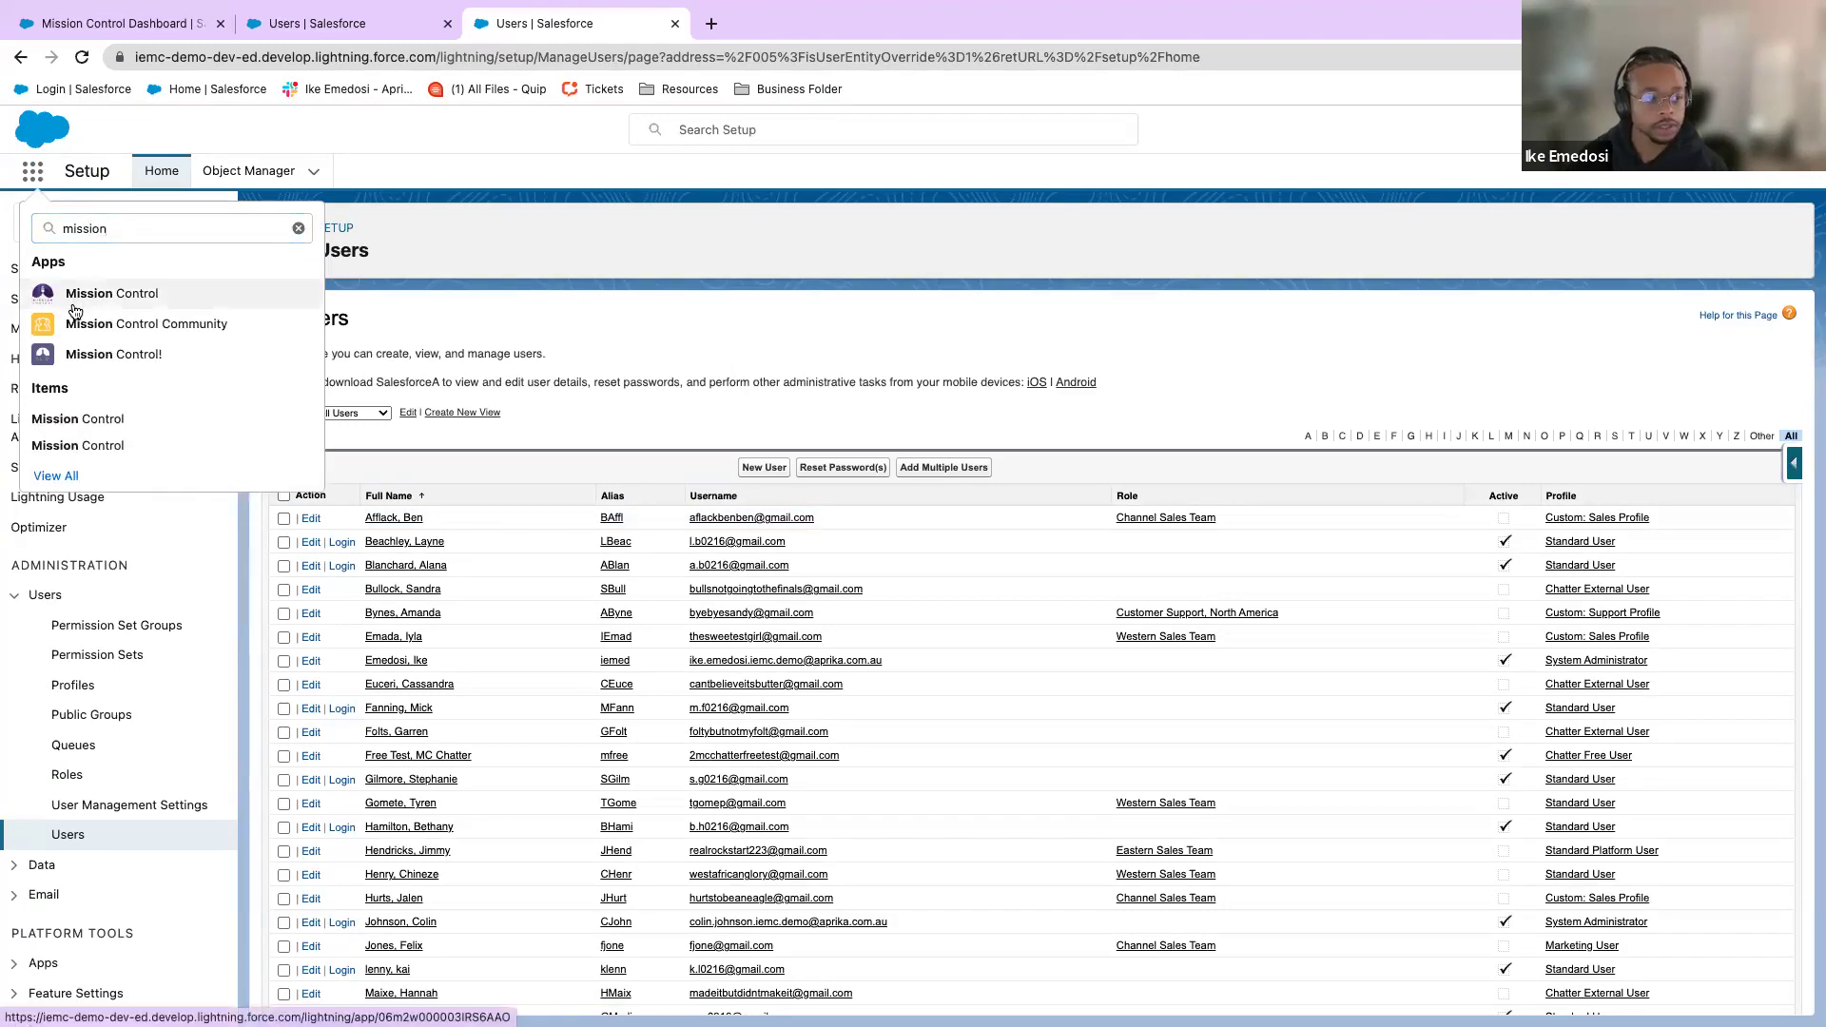
pyautogui.click(192, 278)
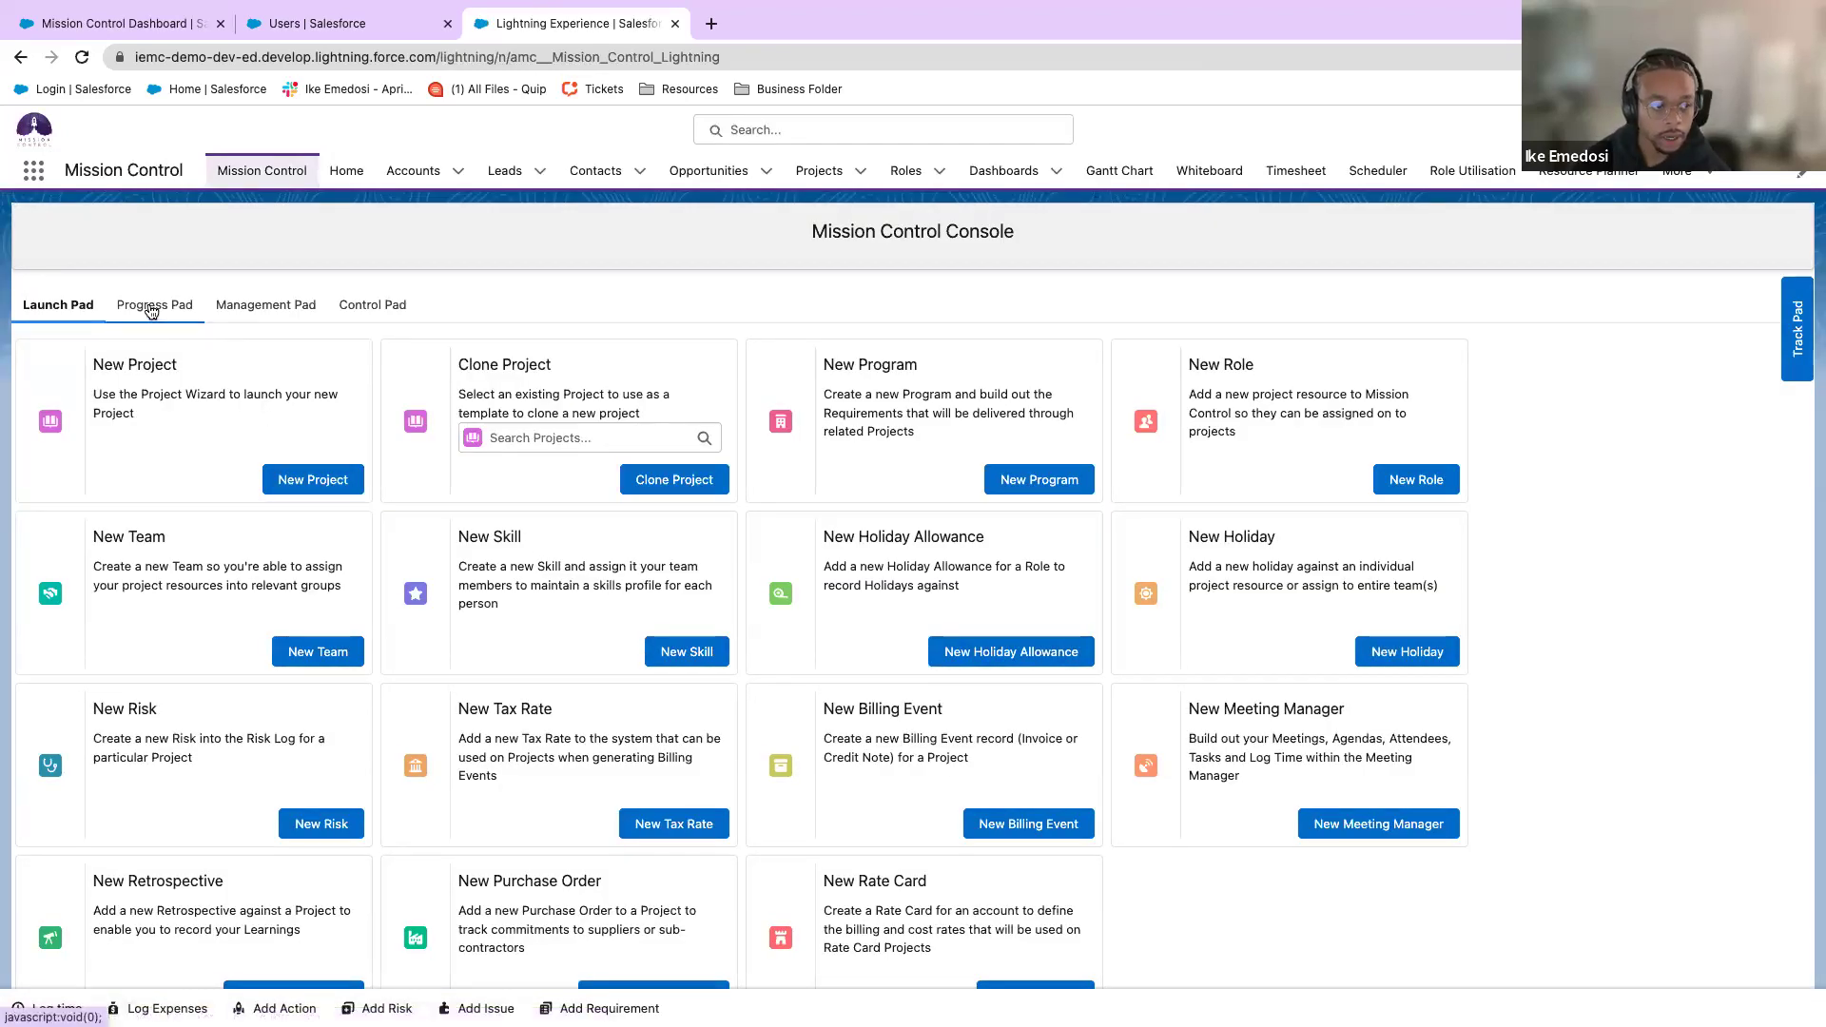
# Open the Mission Control: Website Development project from the projects list and generate its Project Status Report PDF.
pyautogui.click(863, 173)
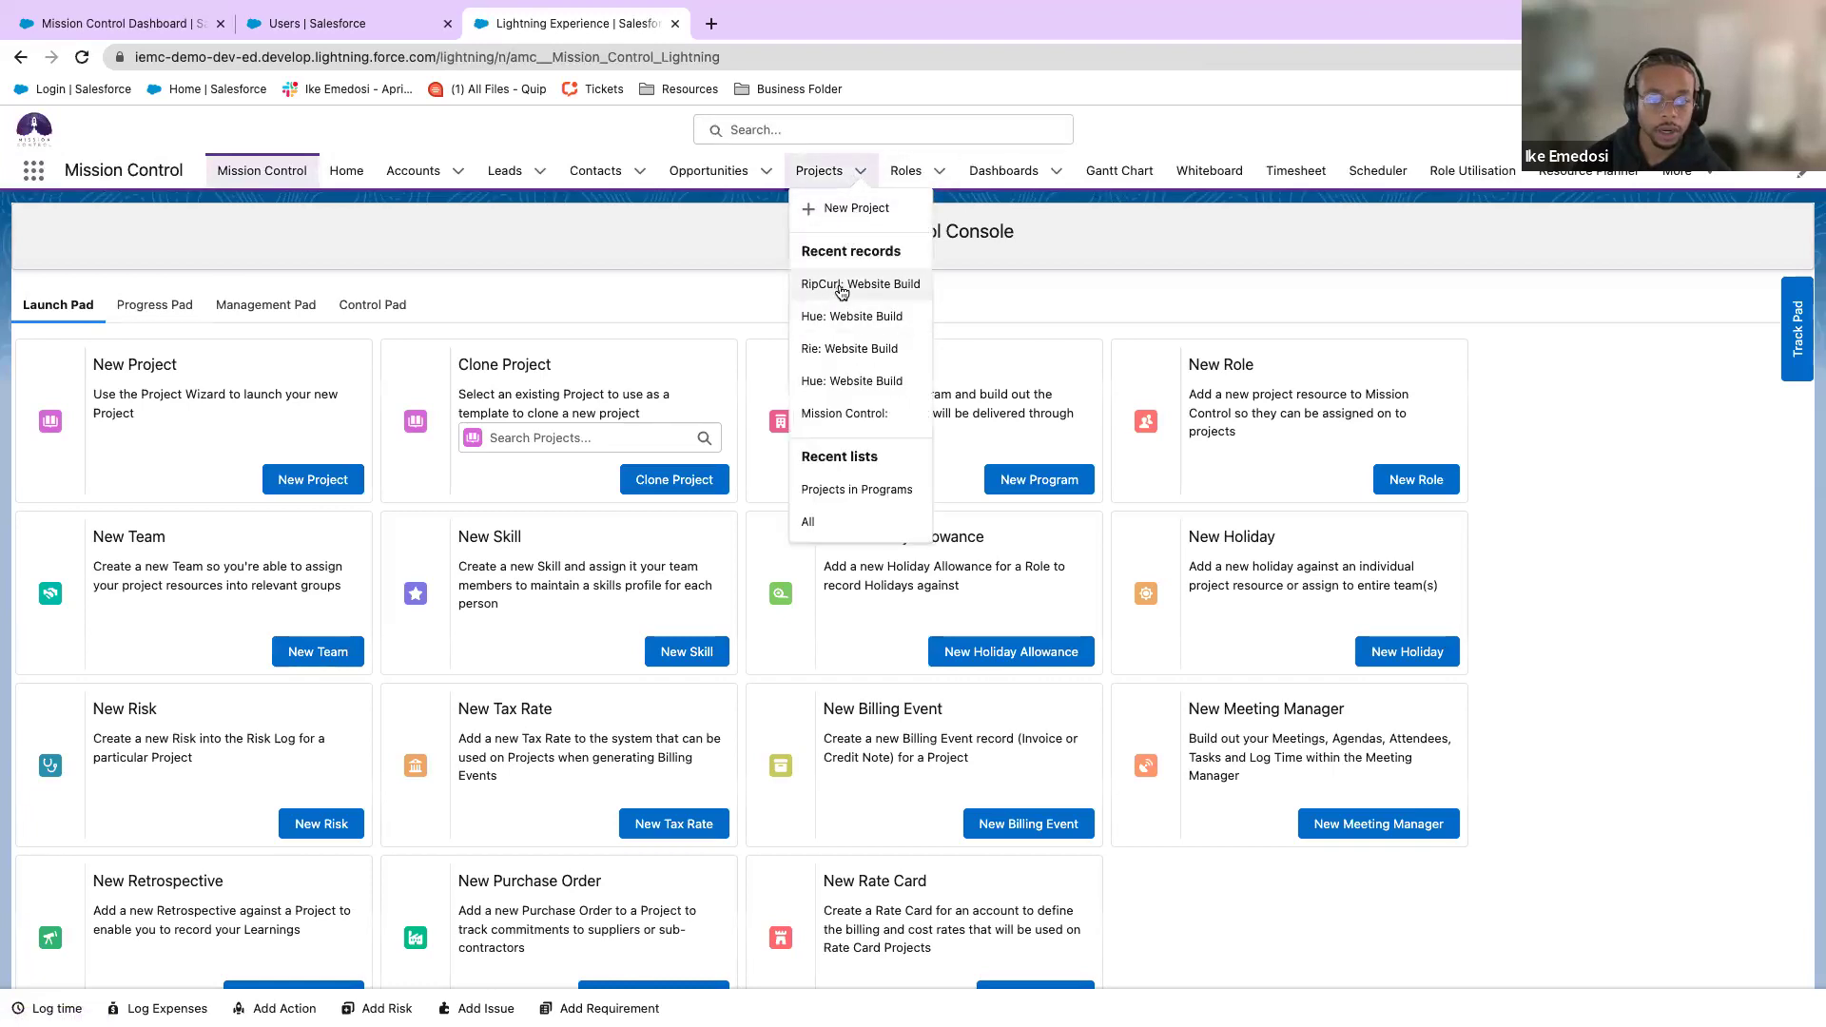
pyautogui.click(819, 171)
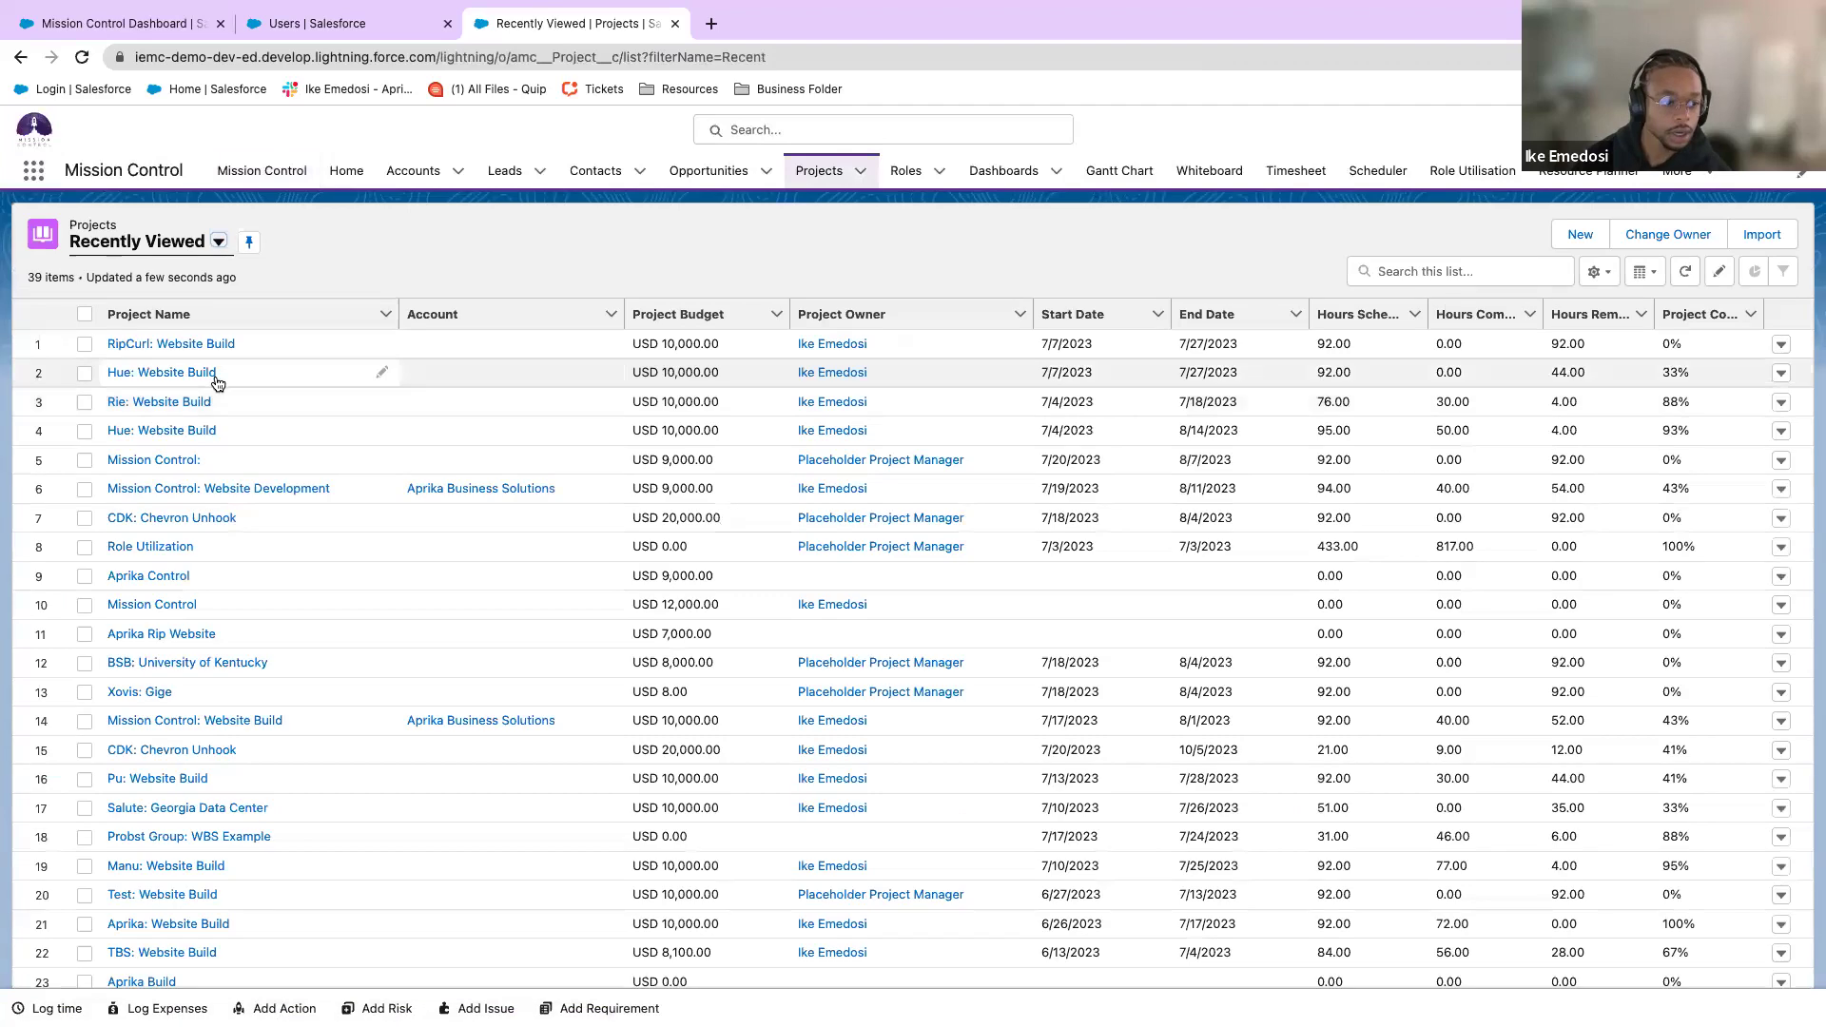
pyautogui.click(179, 488)
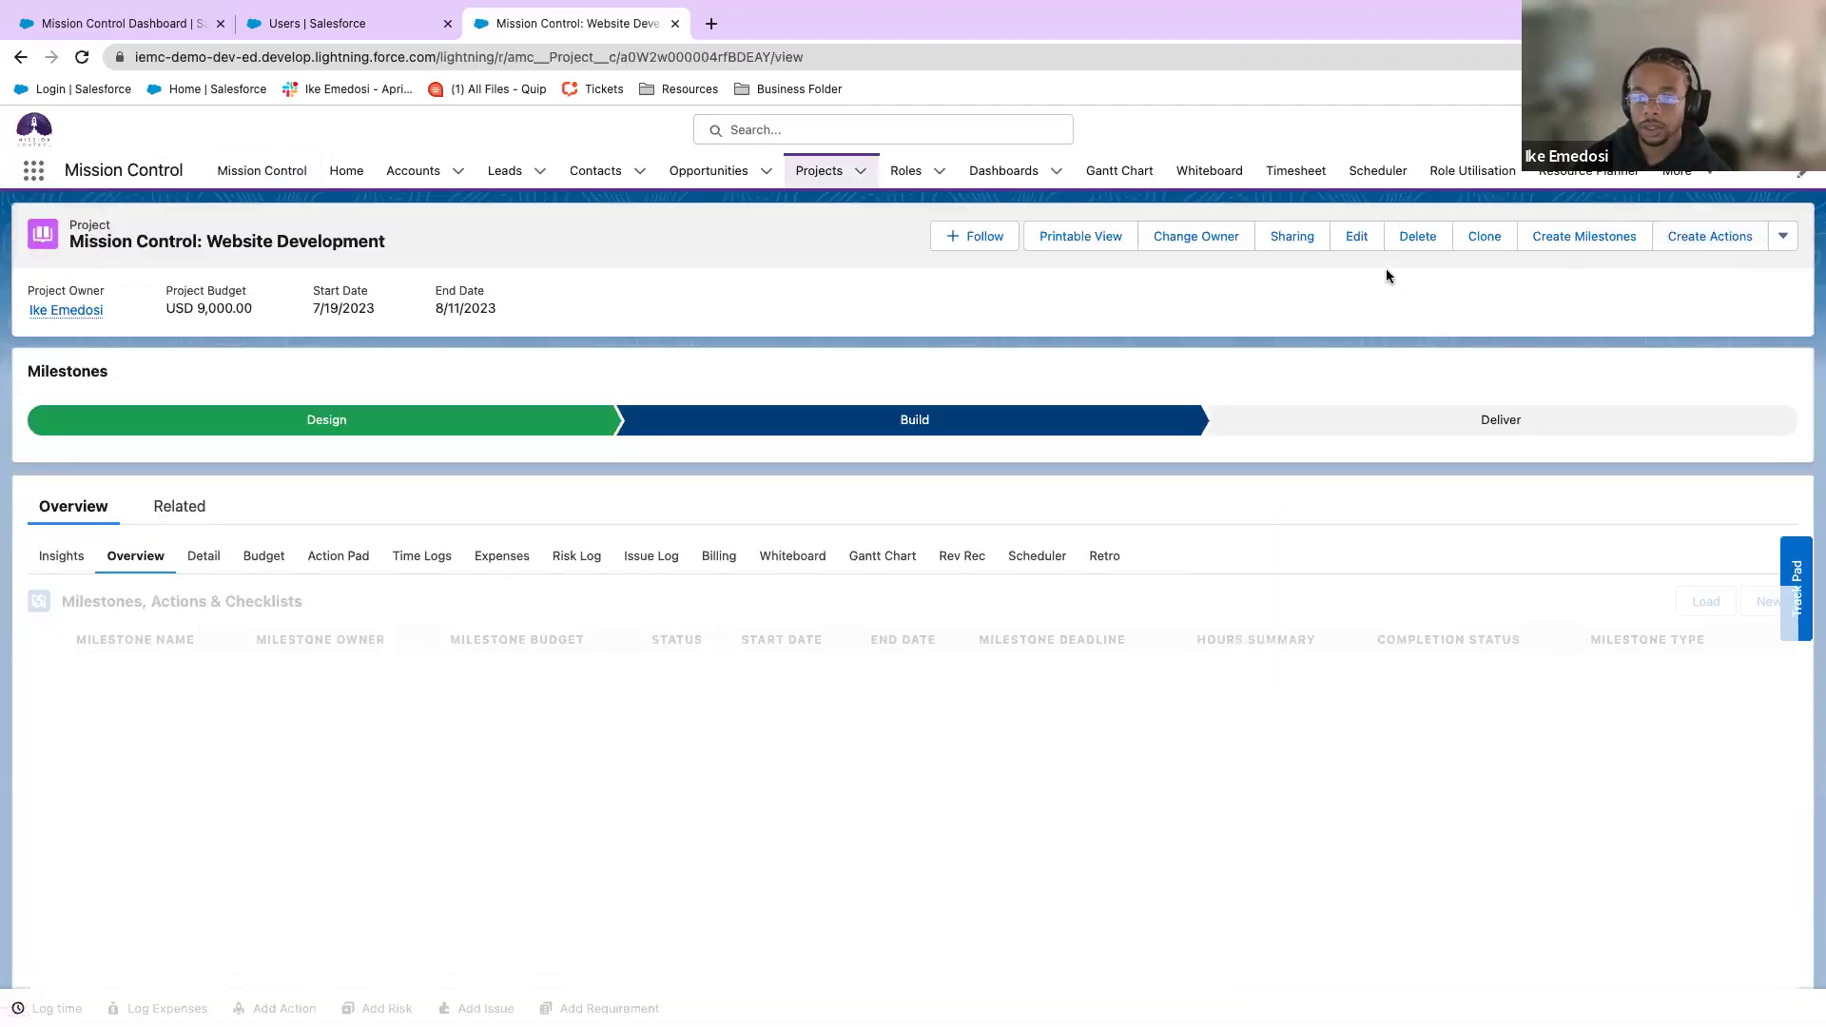
pyautogui.click(1783, 236)
pyautogui.click(1744, 401)
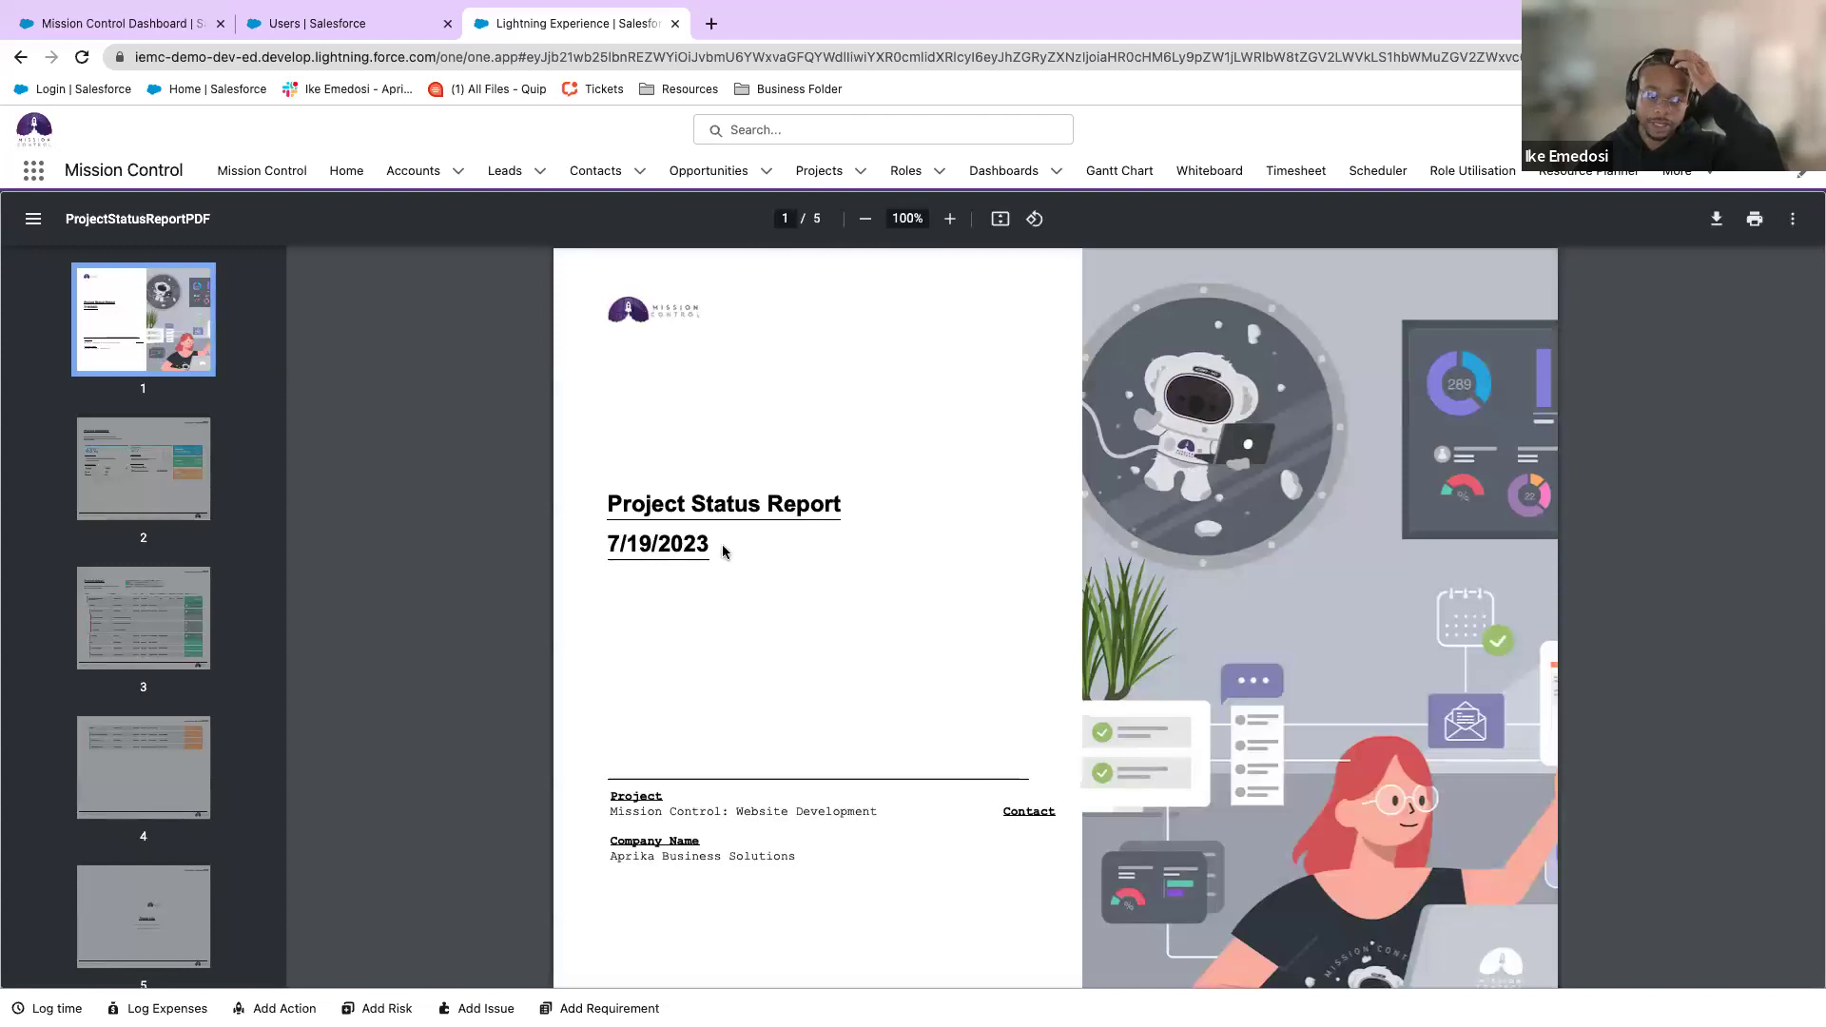
# Examine the status report's cover, Project Summary, Project Detail and closing pages, and return to its first page.
pyautogui.scroll(-2, 893, 548)
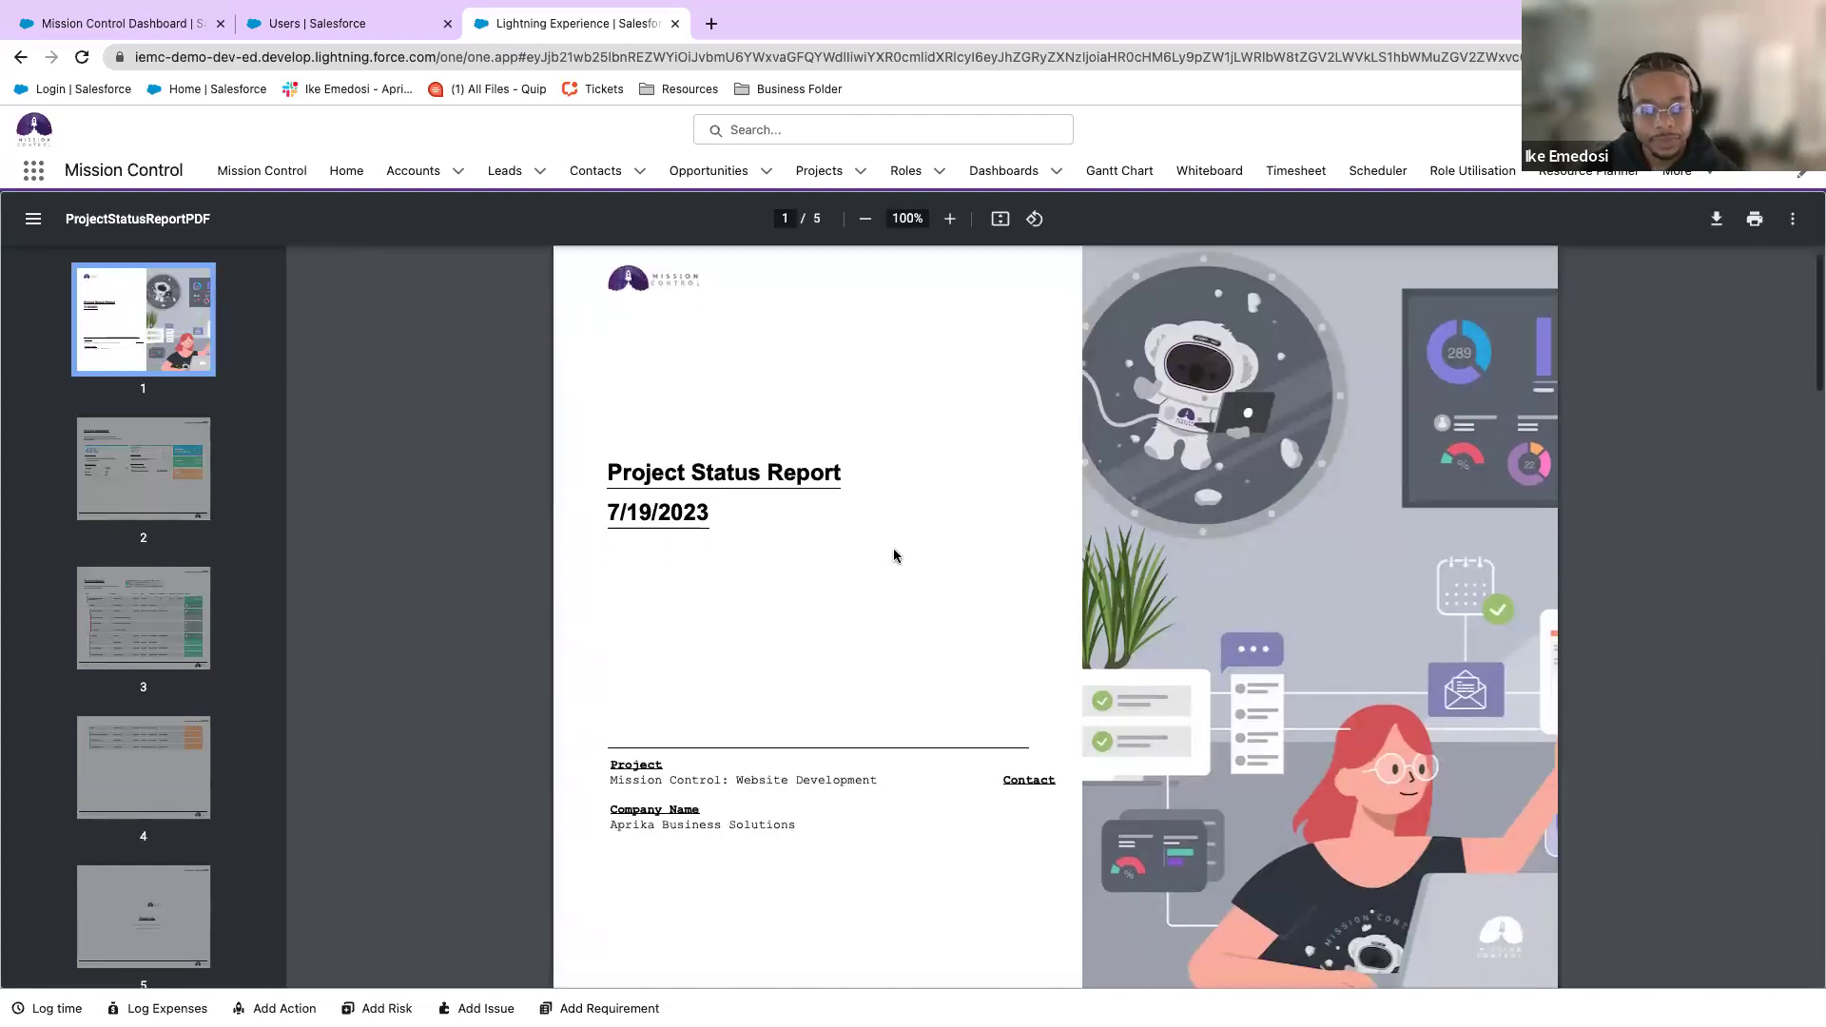
pyautogui.scroll(-3, 1144, 522)
pyautogui.scroll(4, 1051, 538)
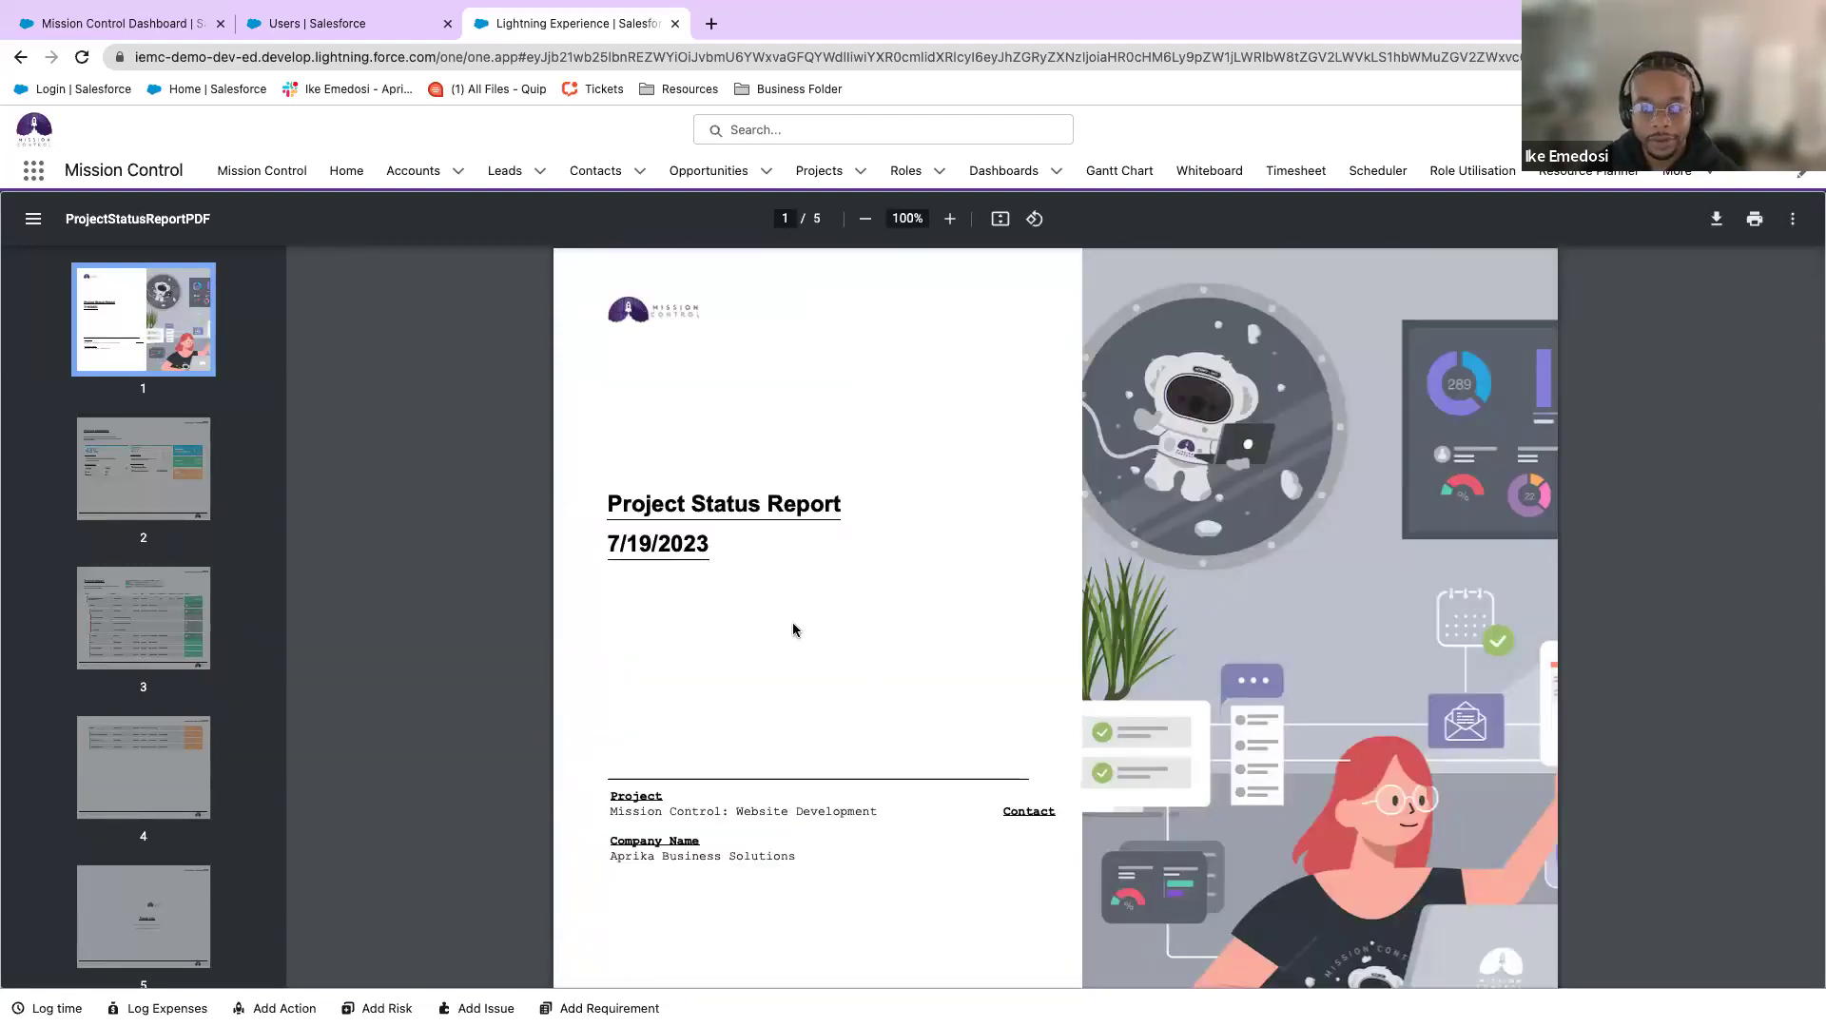
pyautogui.scroll(-6, 942, 541)
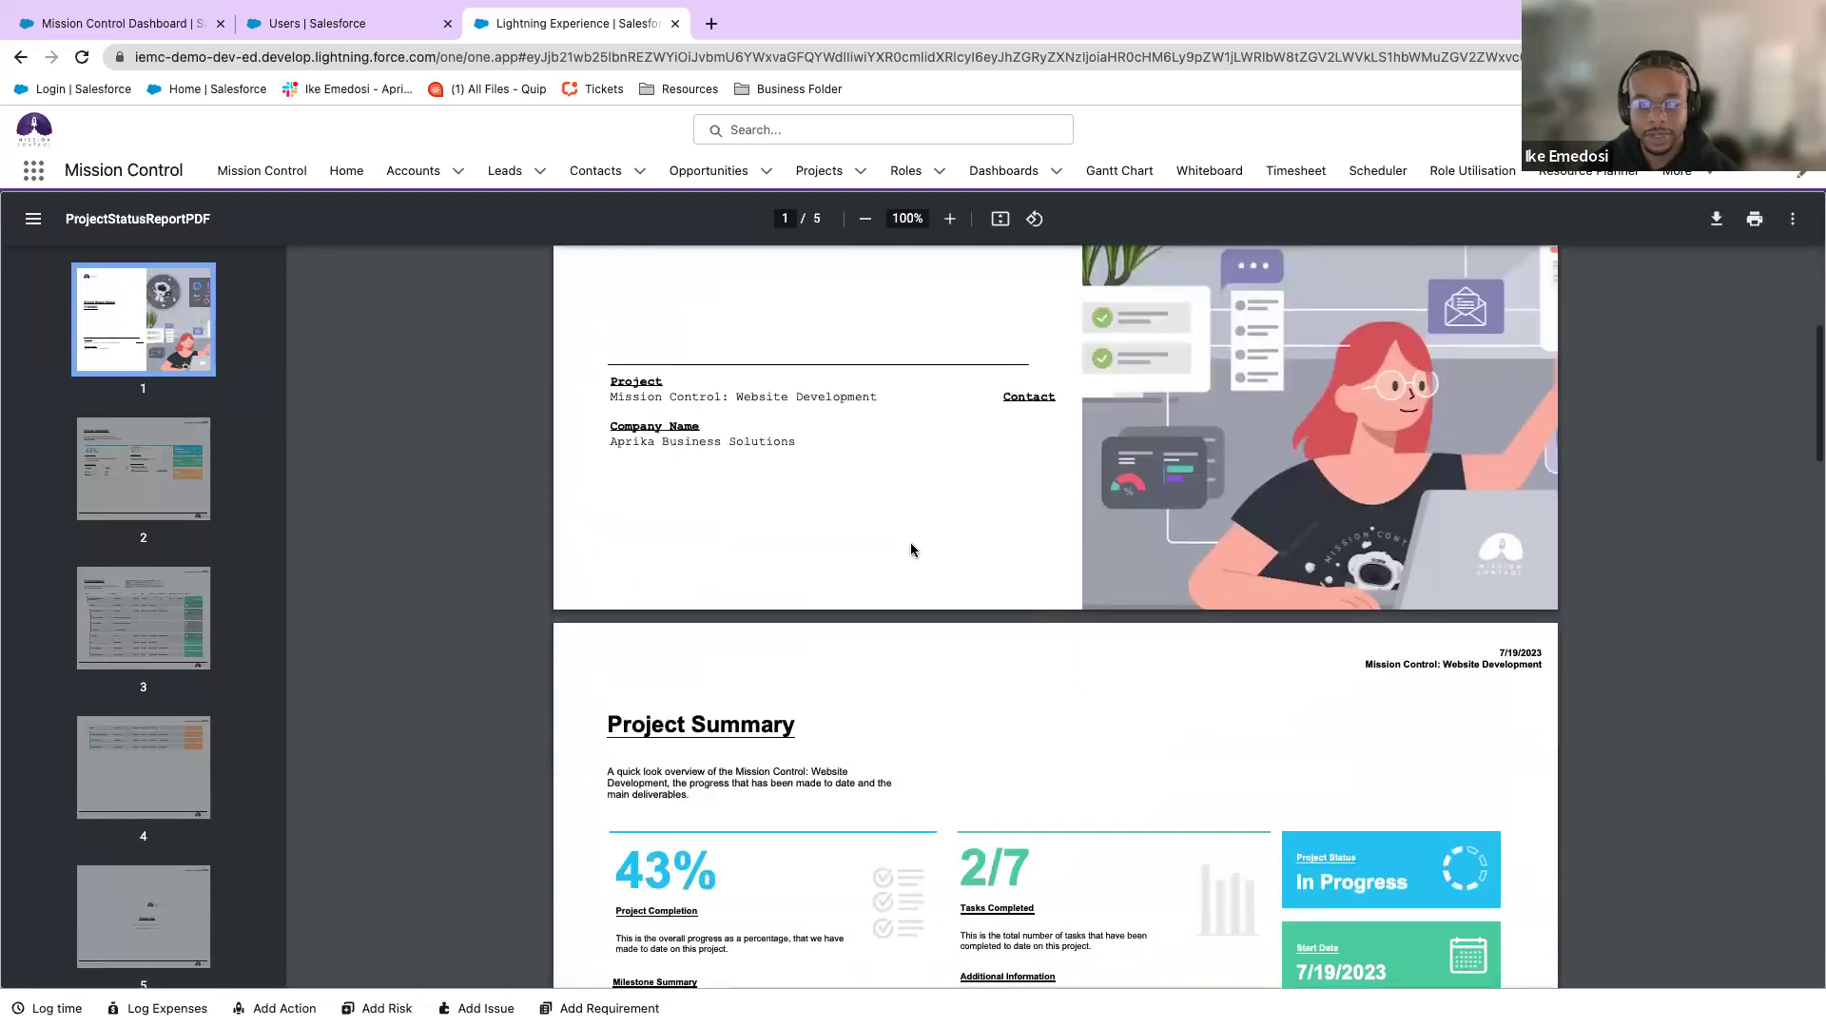
pyautogui.scroll(-2, 980, 563)
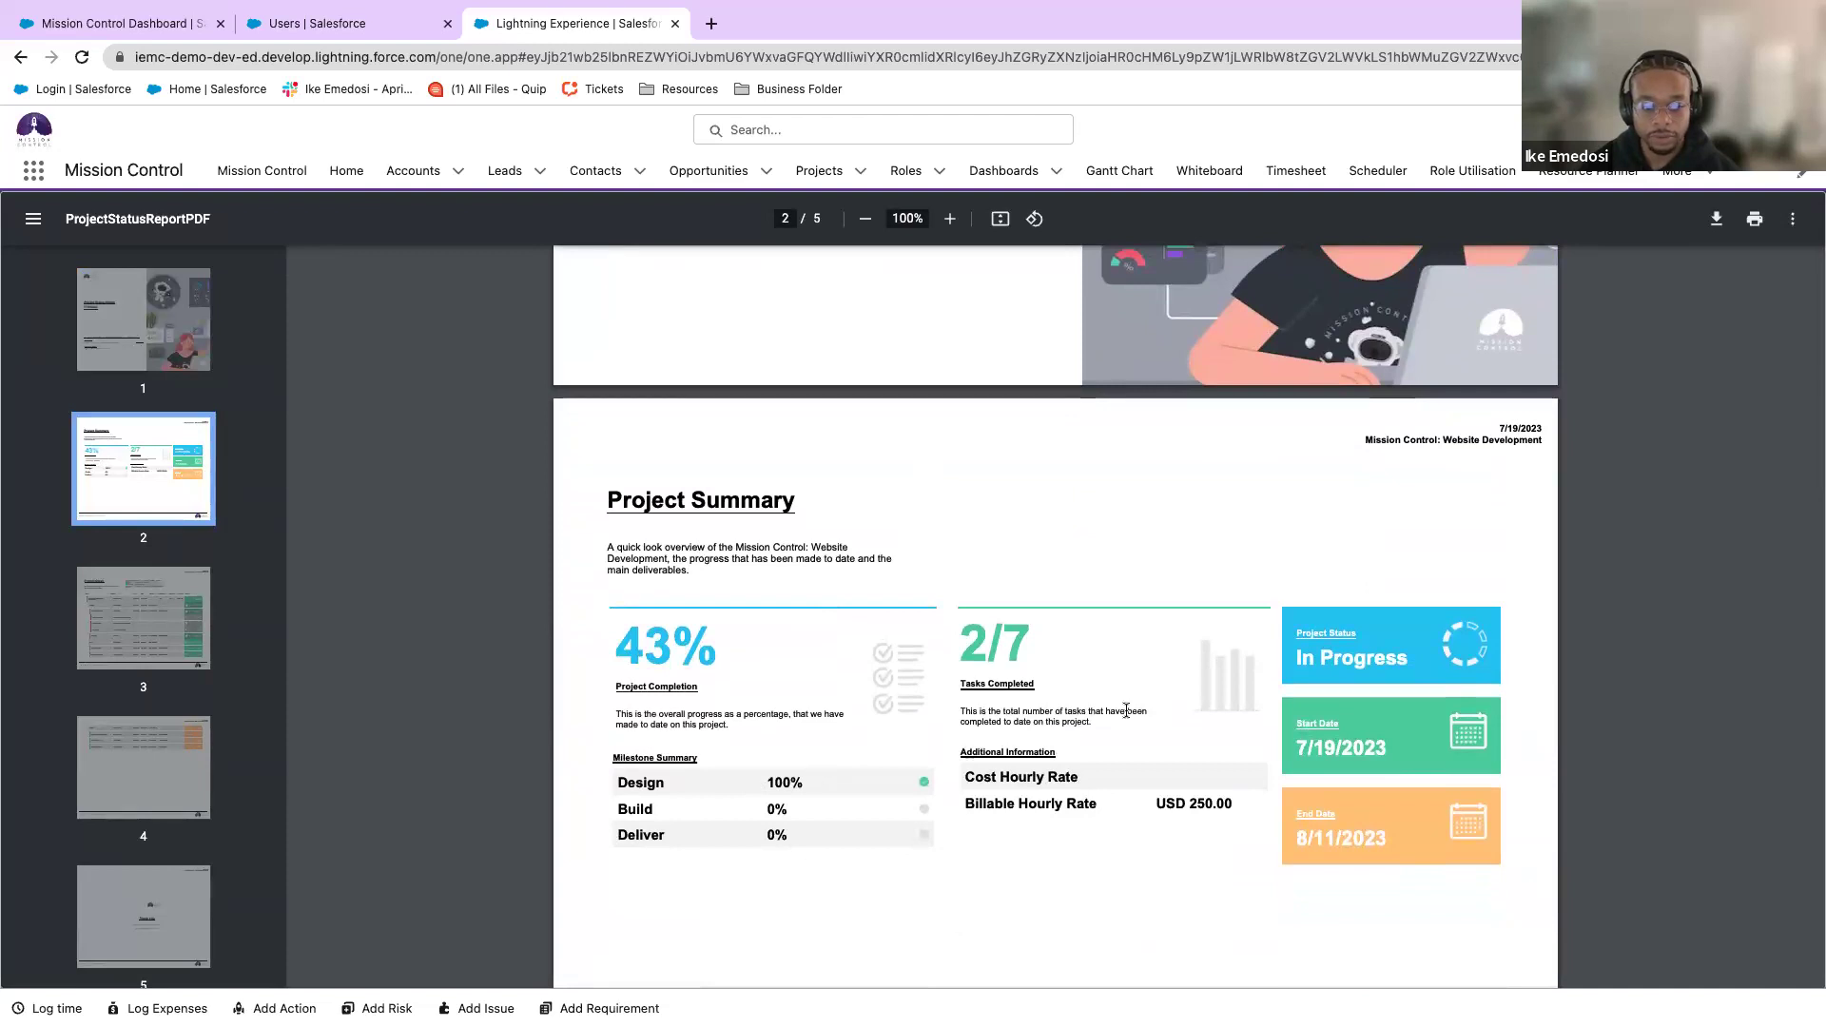
pyautogui.scroll(-3, 1036, 689)
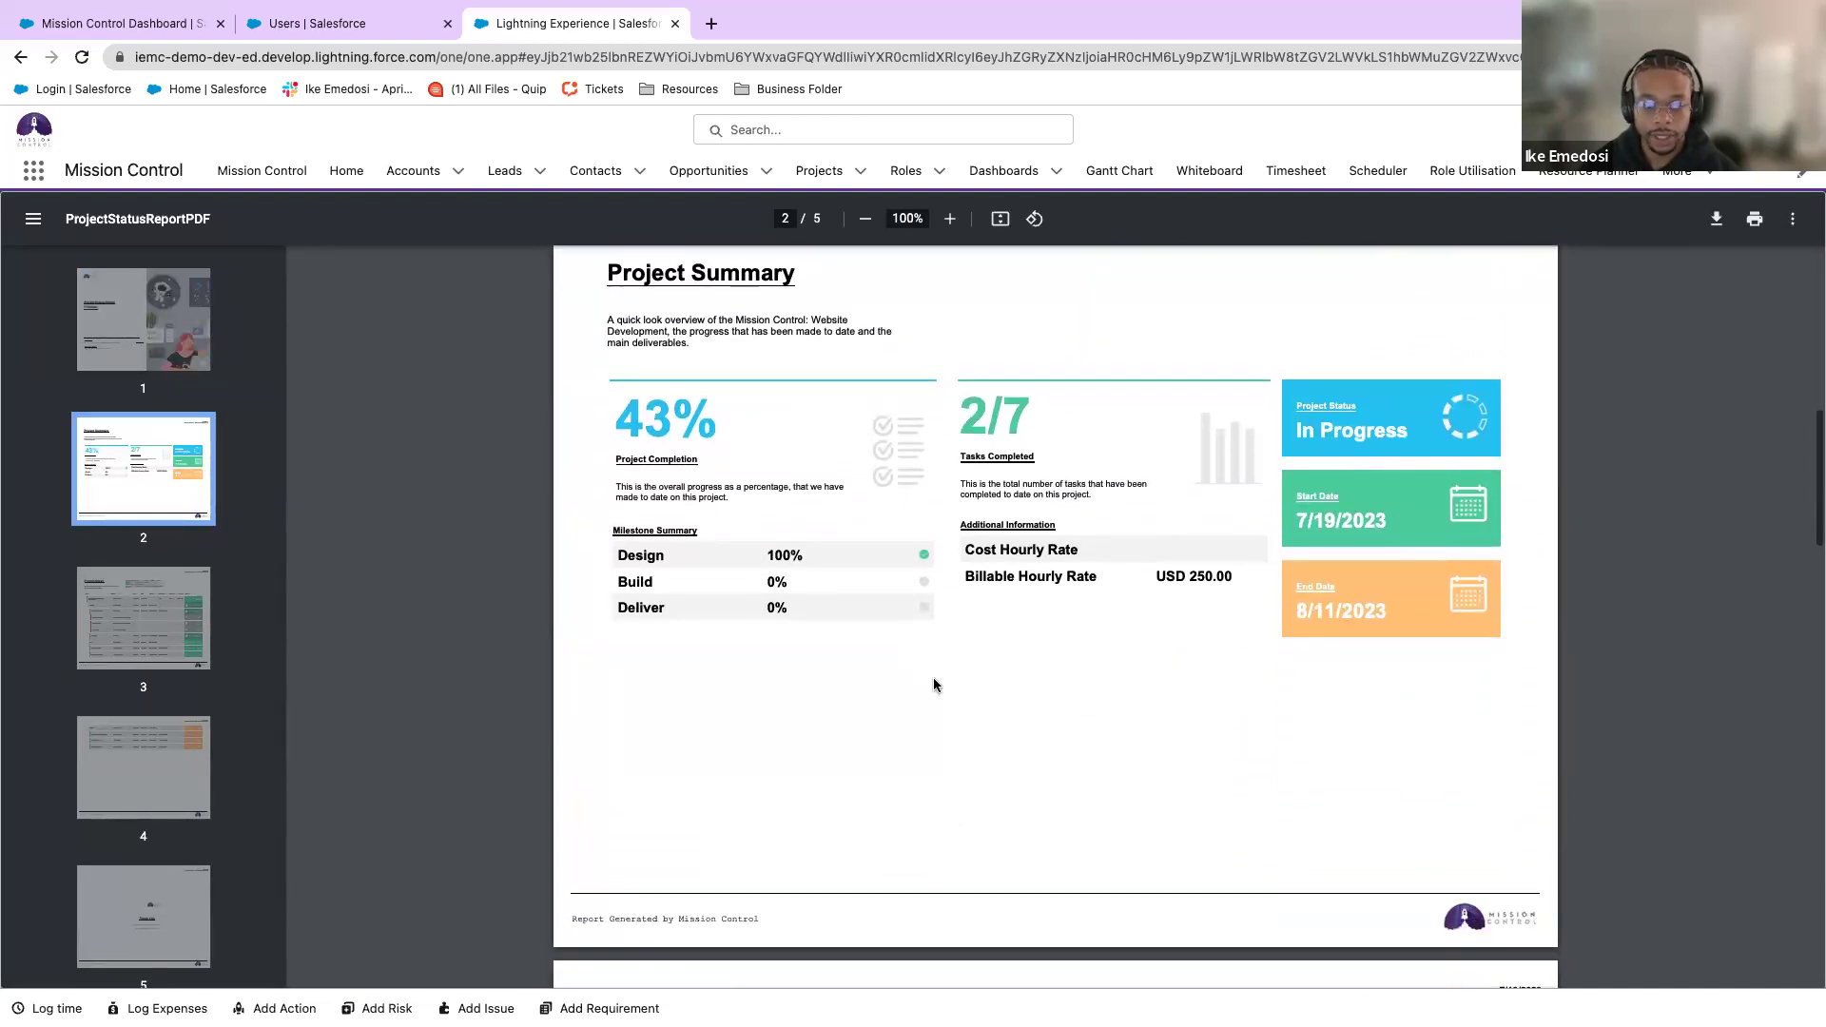
pyautogui.scroll(-7, 936, 675)
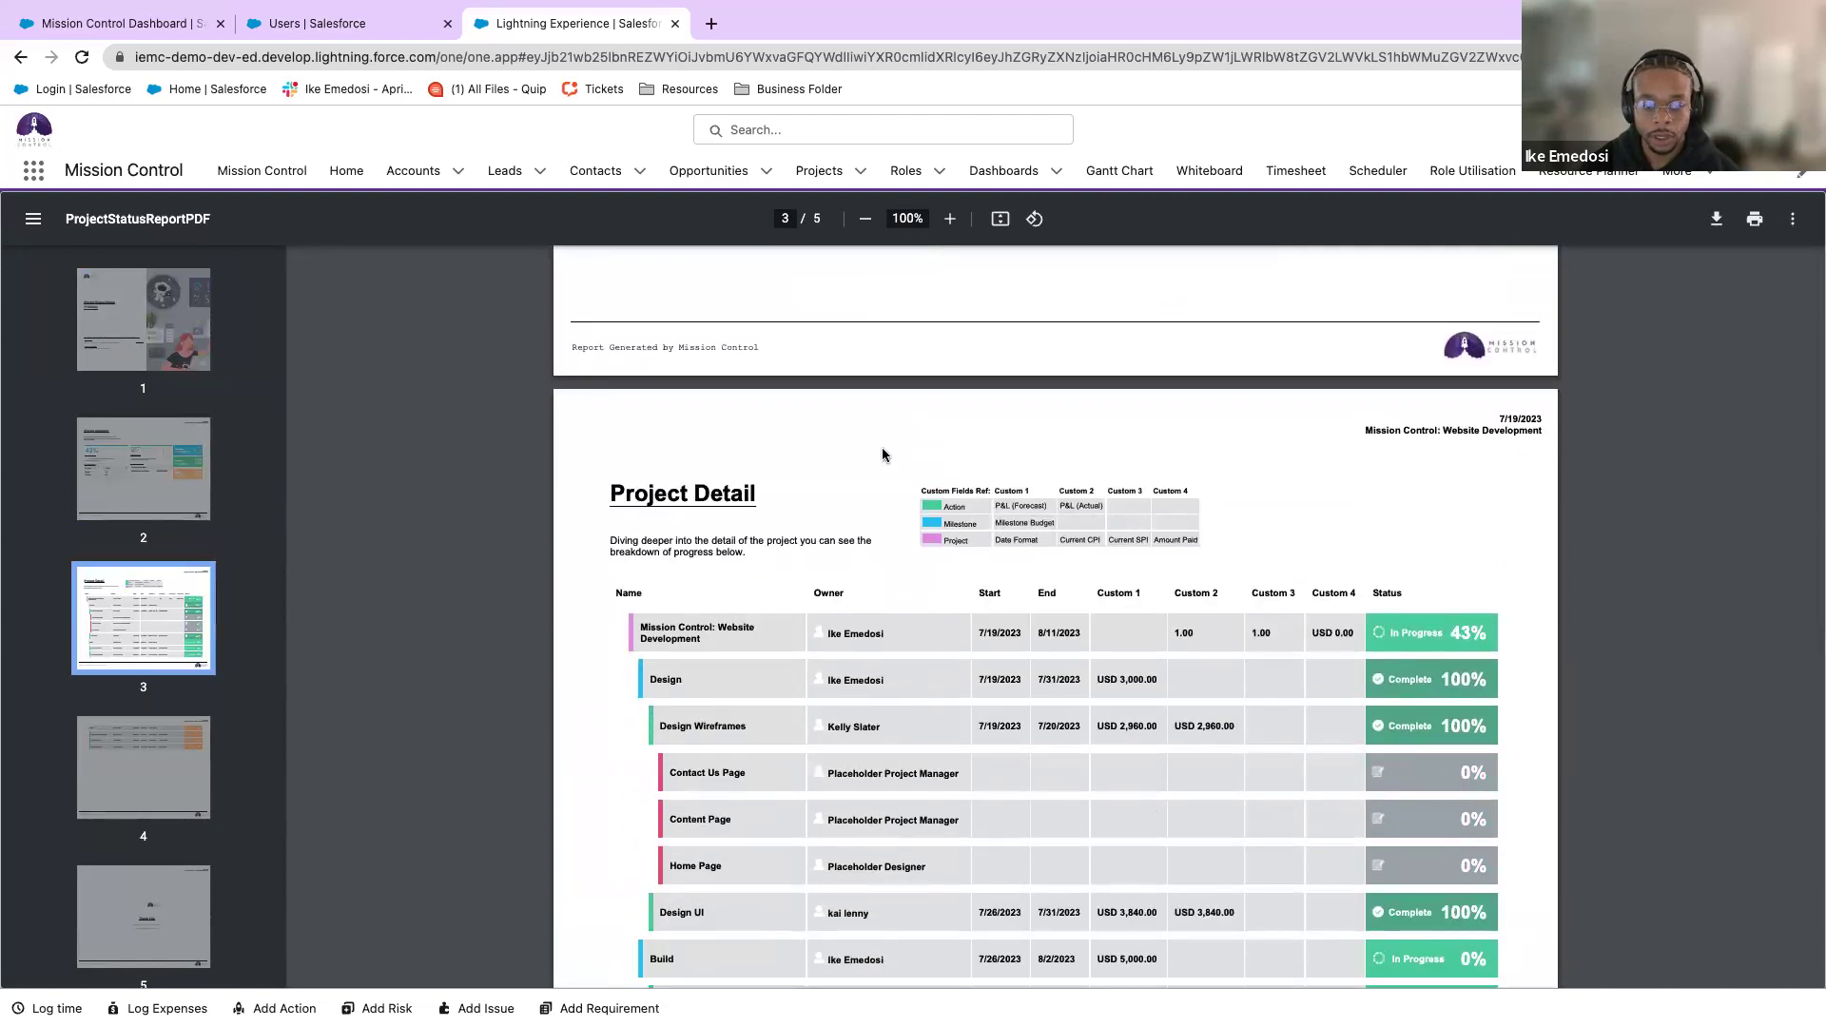
pyautogui.scroll(-1, 799, 718)
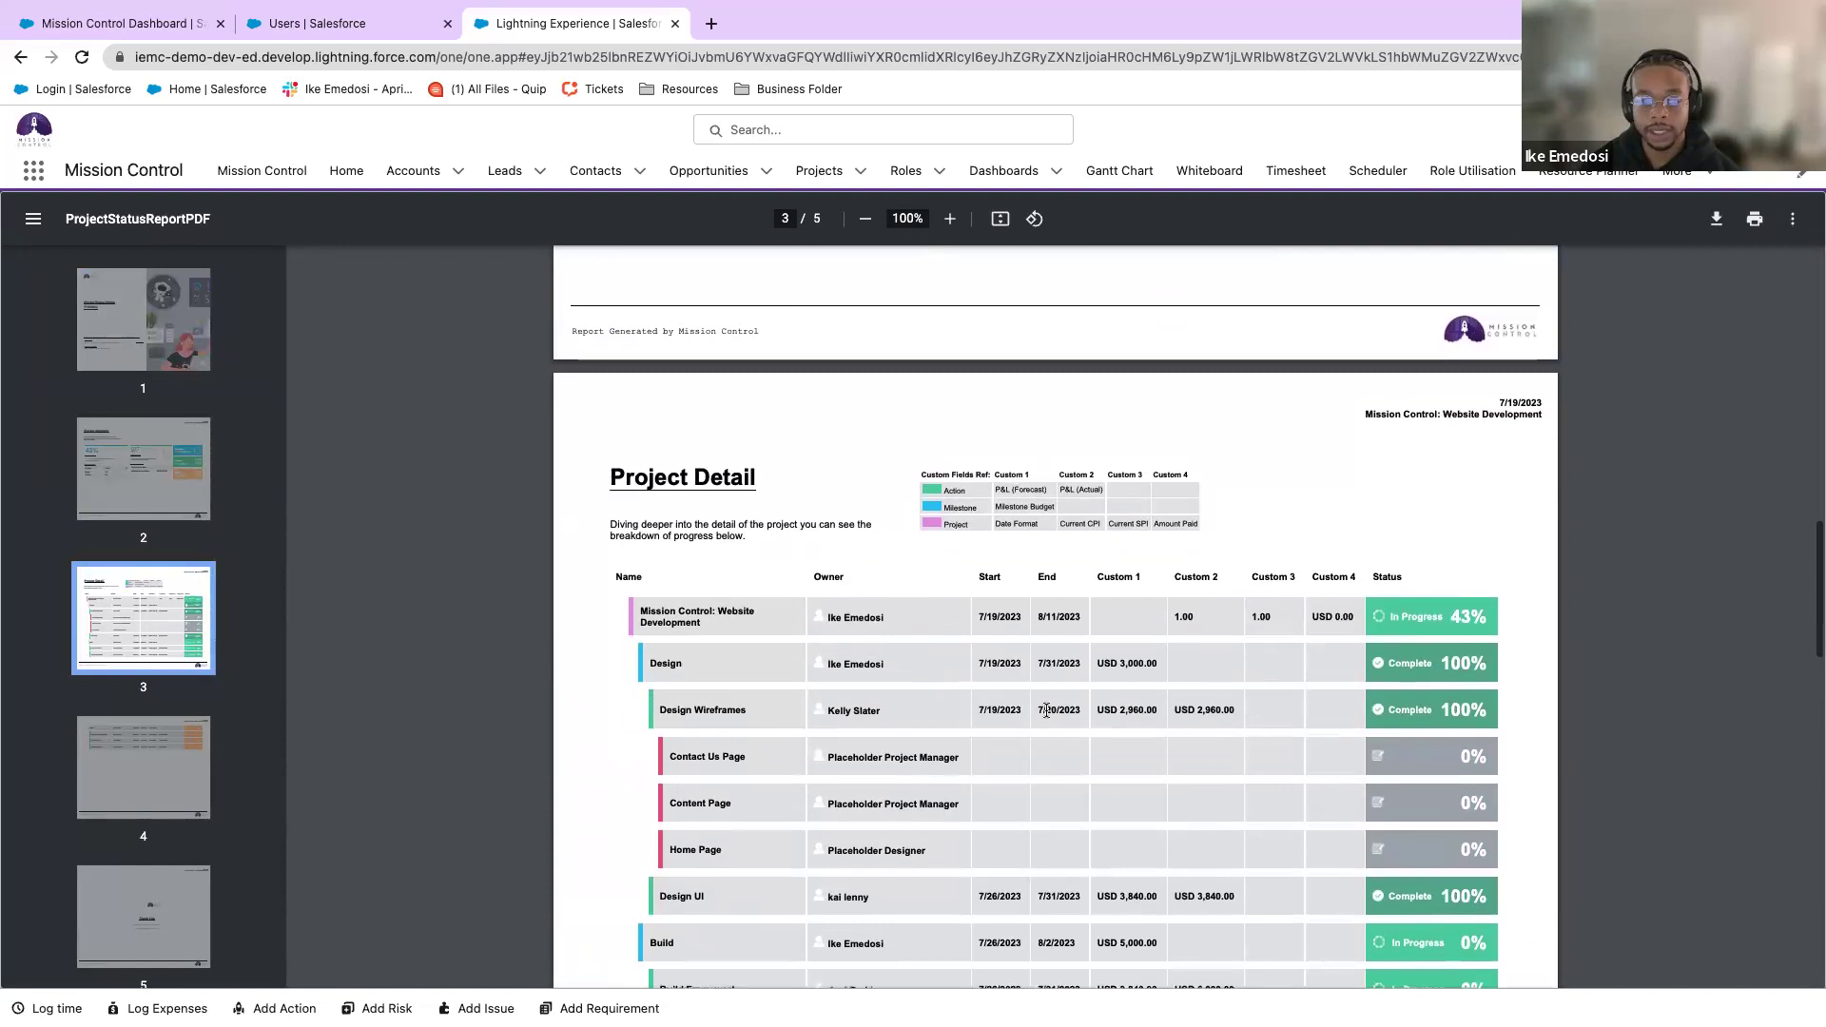
pyautogui.scroll(-2, 1027, 780)
pyautogui.scroll(-2, 1043, 721)
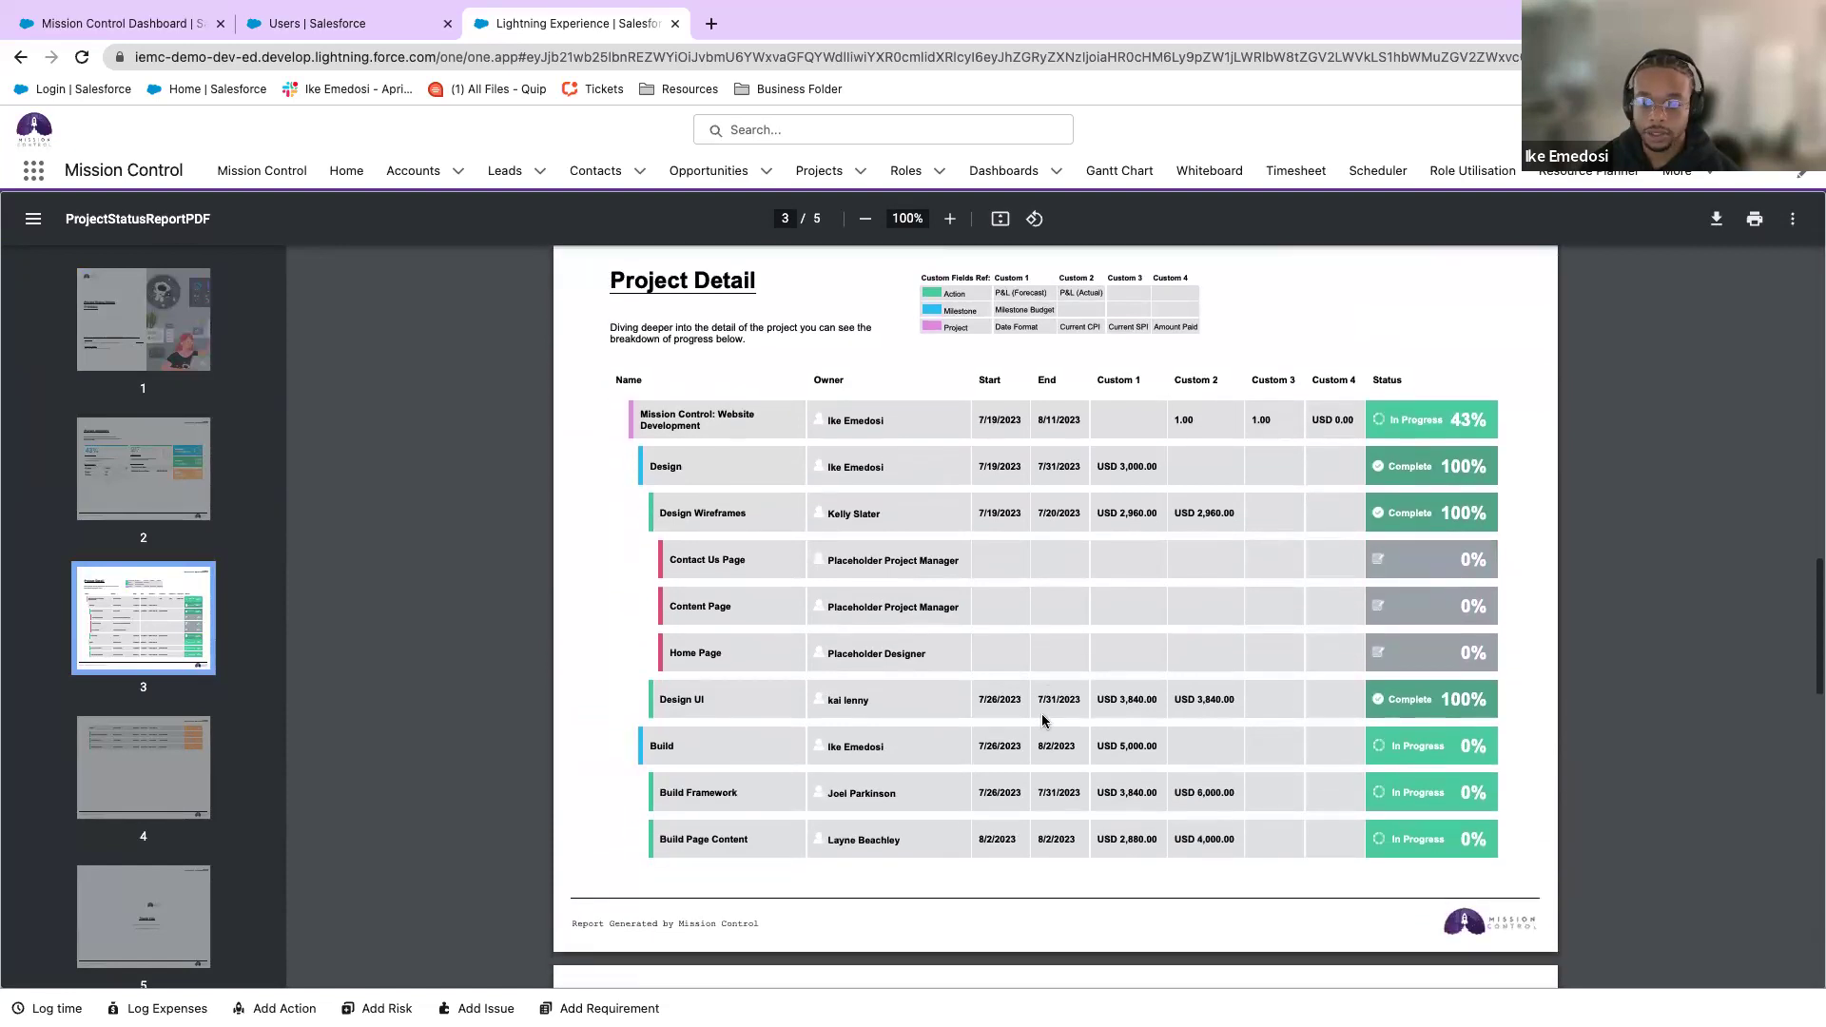
pyautogui.scroll(-3, 1044, 721)
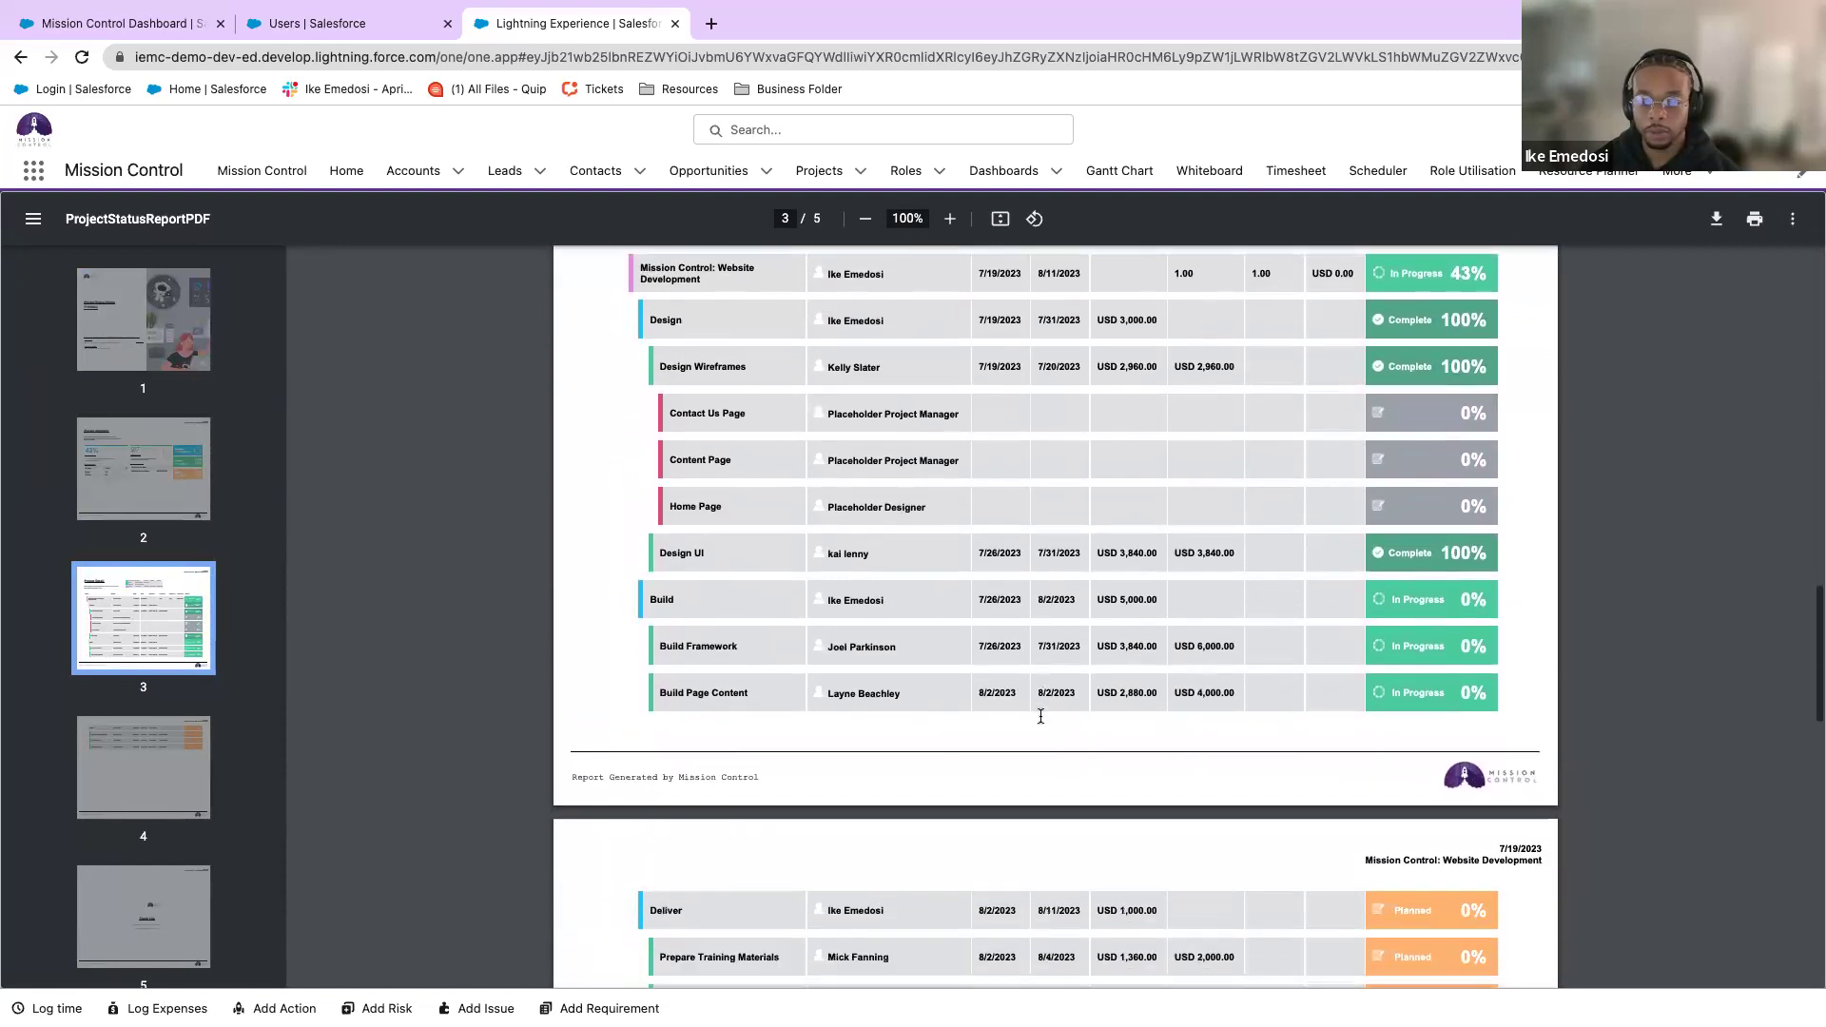
pyautogui.scroll(-5, 1040, 715)
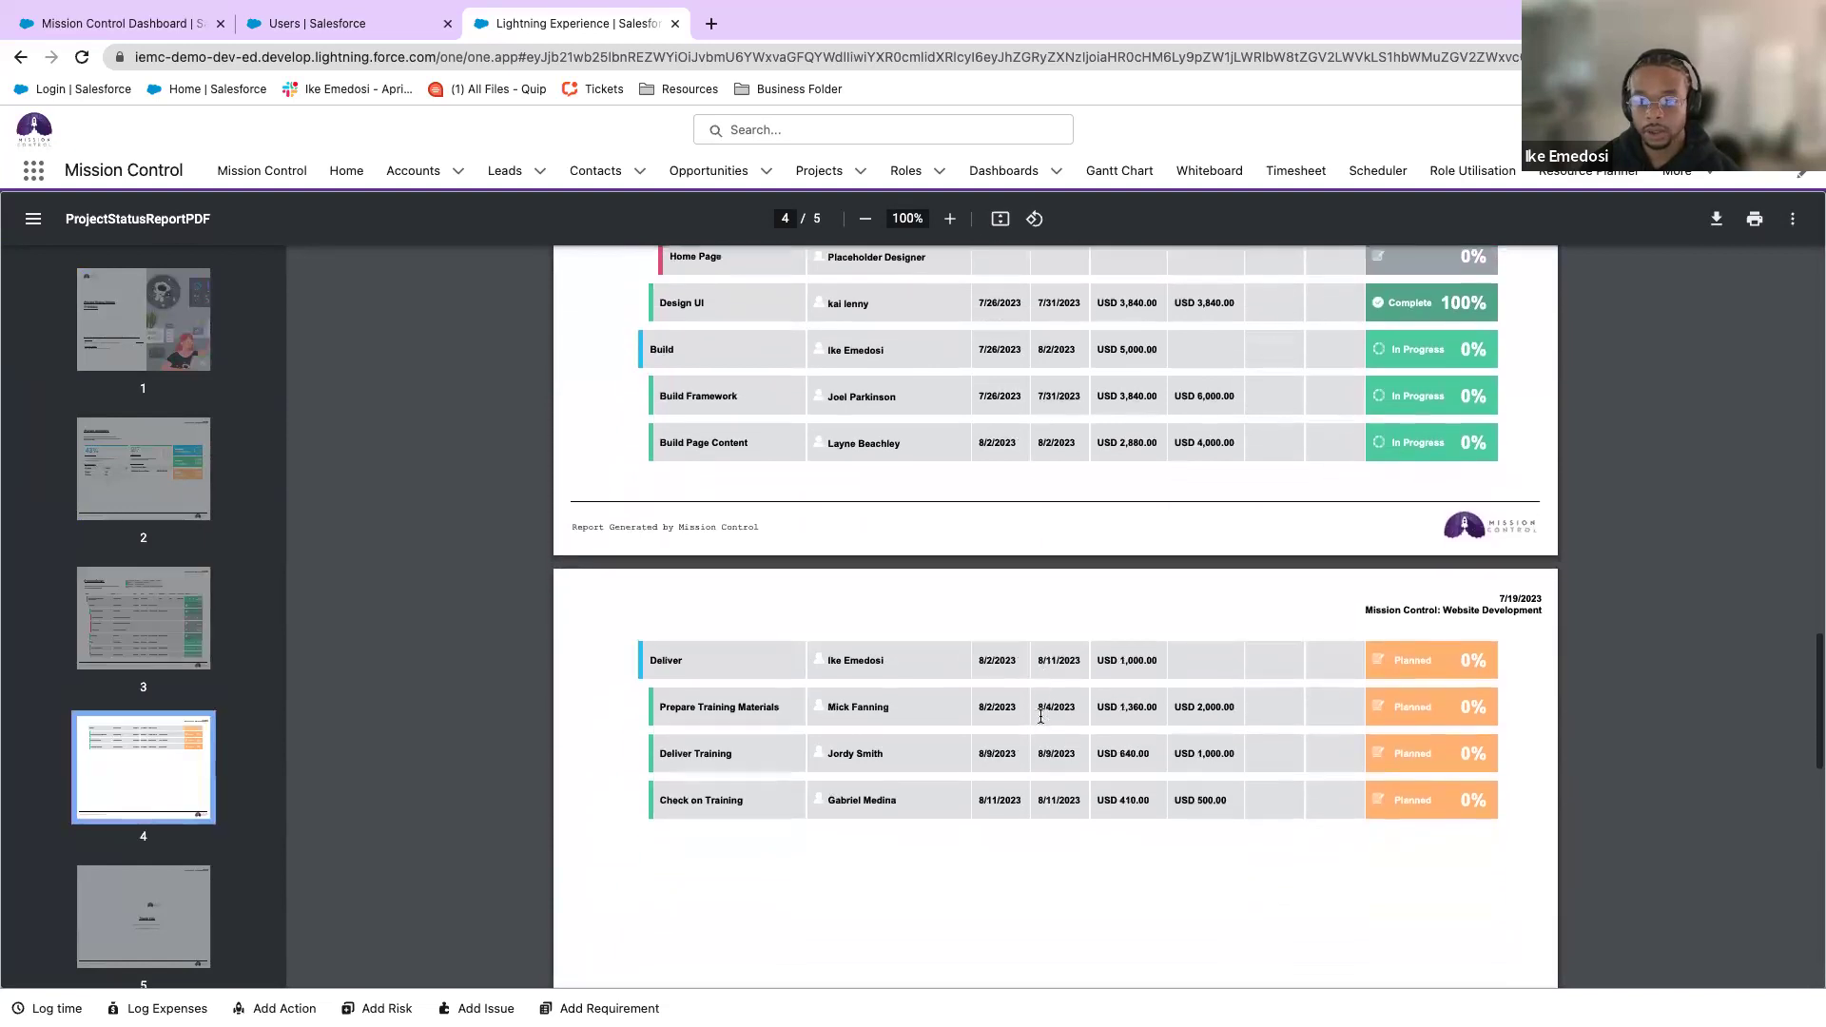
pyautogui.scroll(-6, 1041, 720)
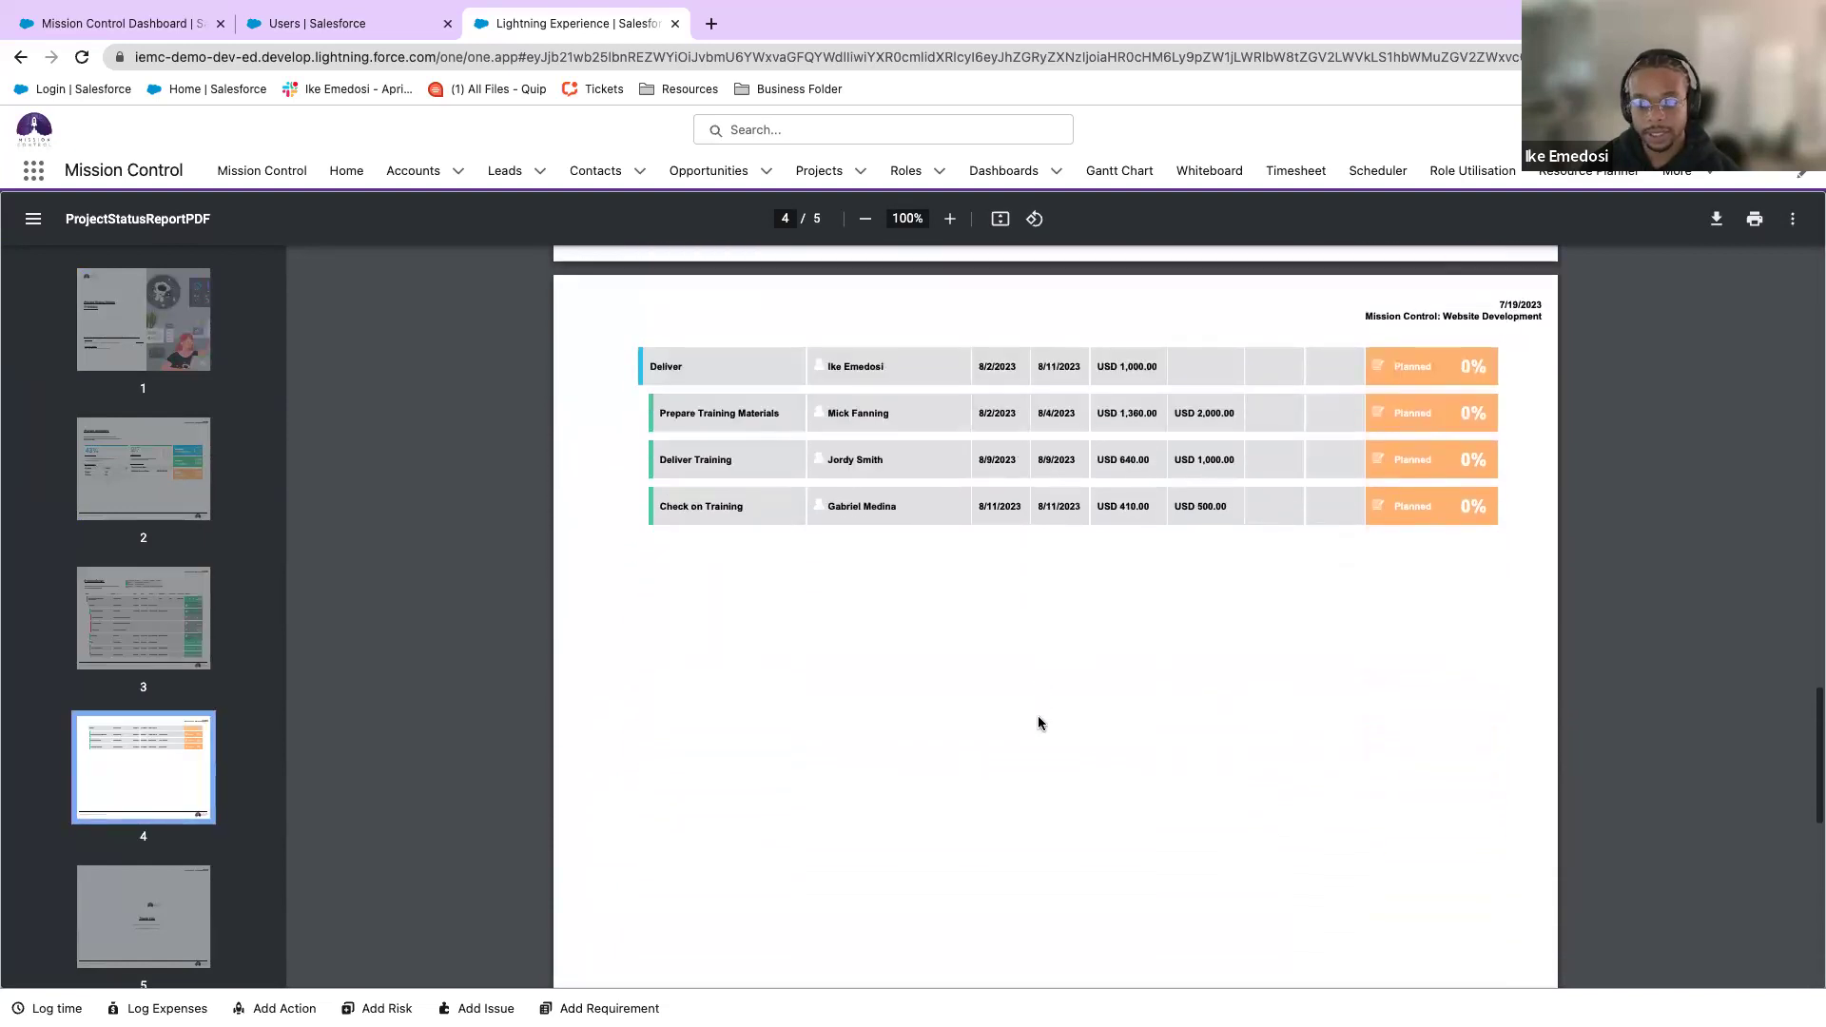
pyautogui.scroll(-15, 1039, 723)
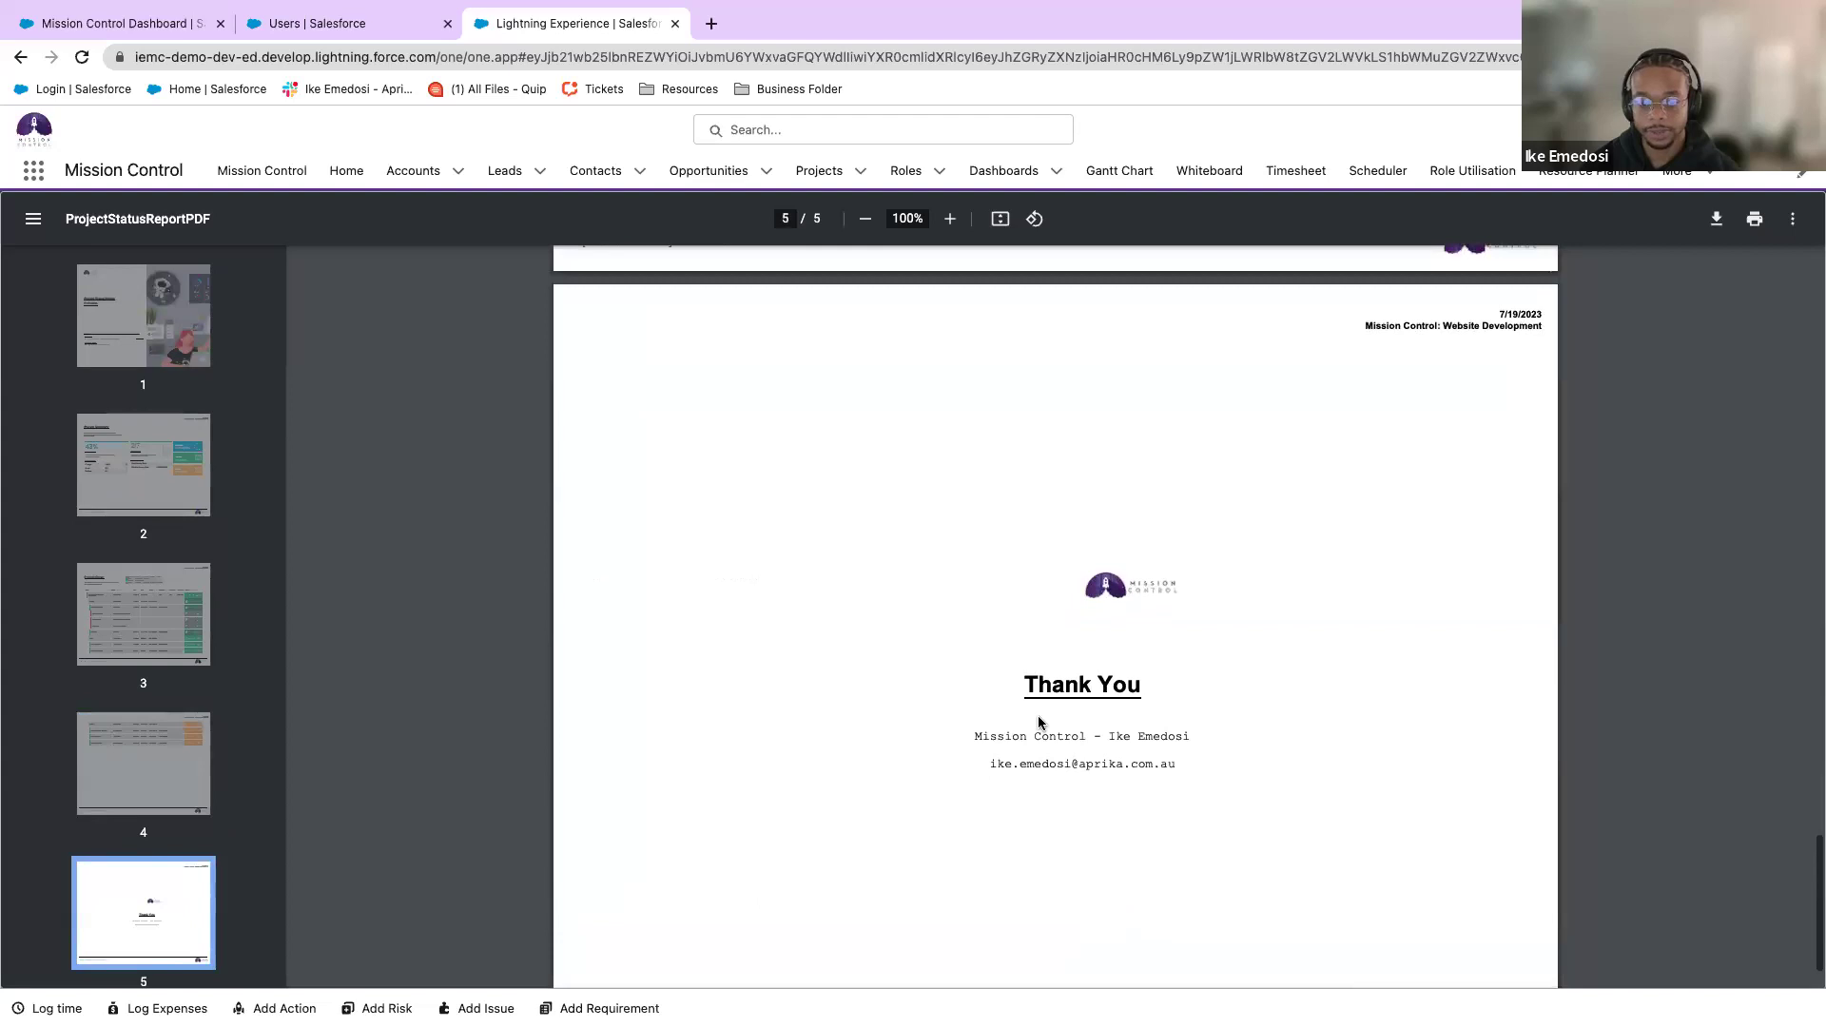
pyautogui.scroll(20, 1036, 715)
pyautogui.scroll(20, 1039, 716)
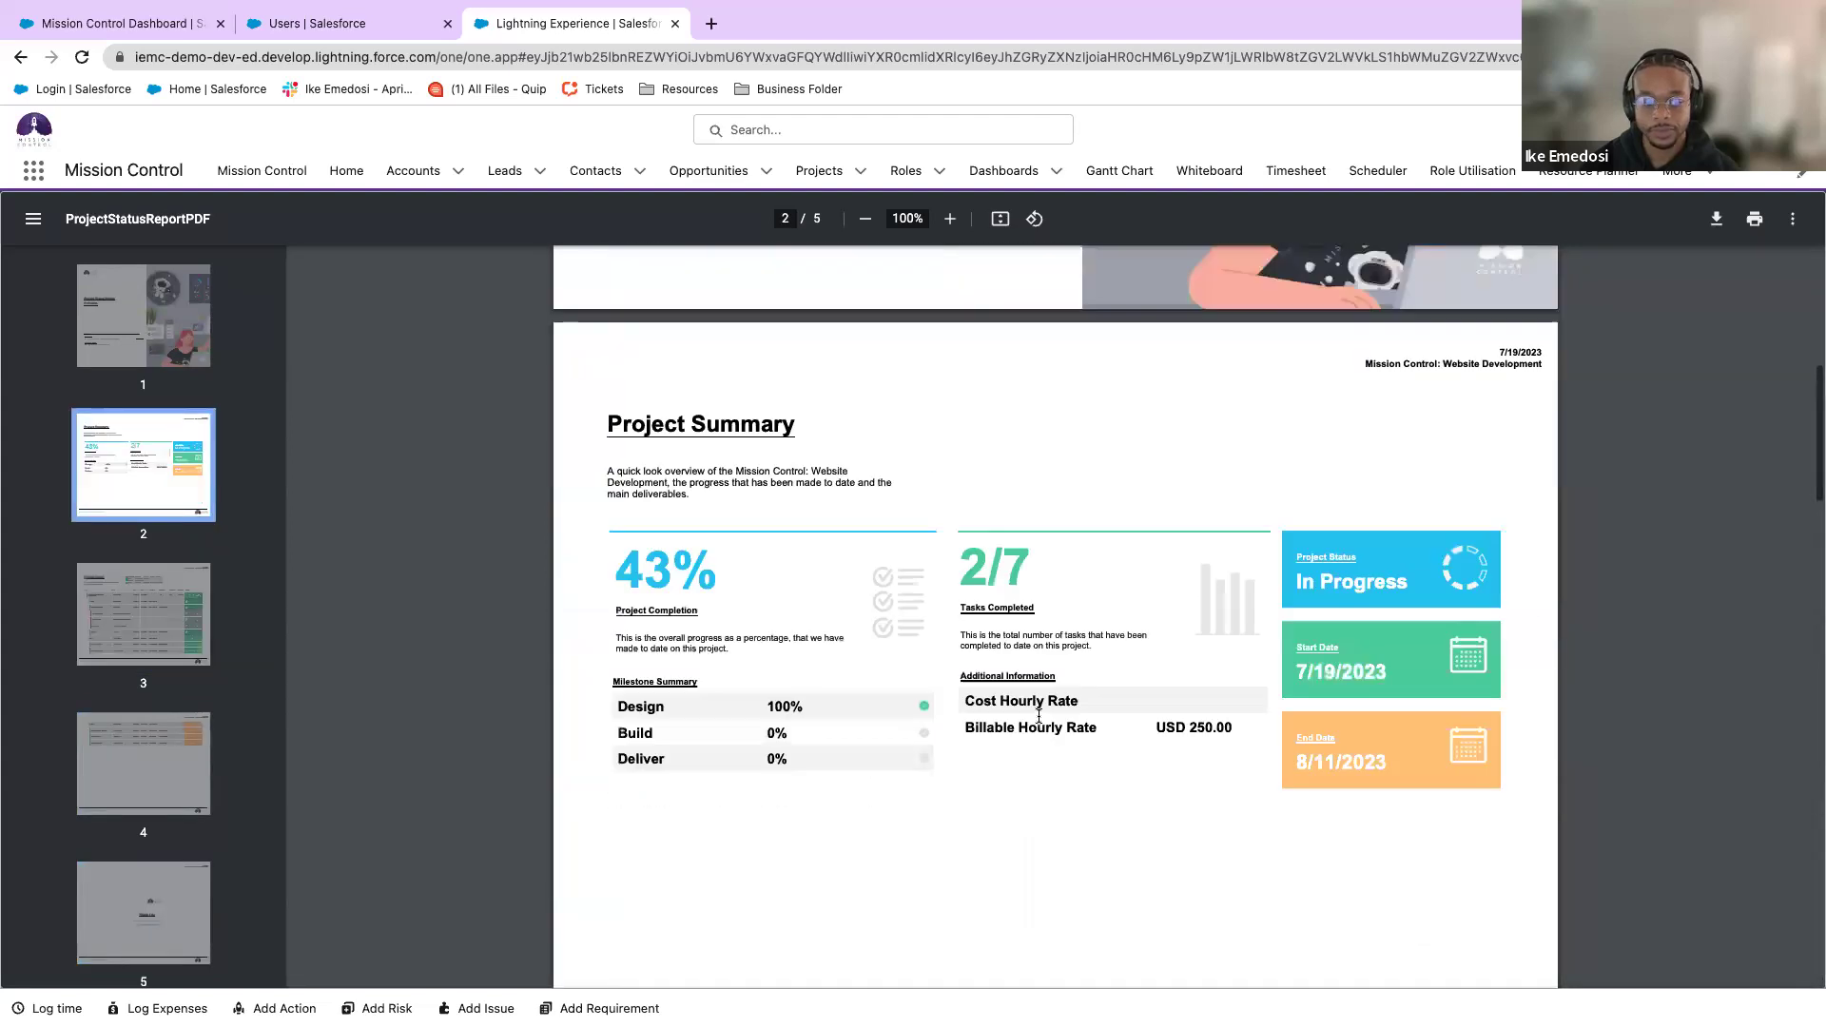
pyautogui.scroll(5, 1039, 716)
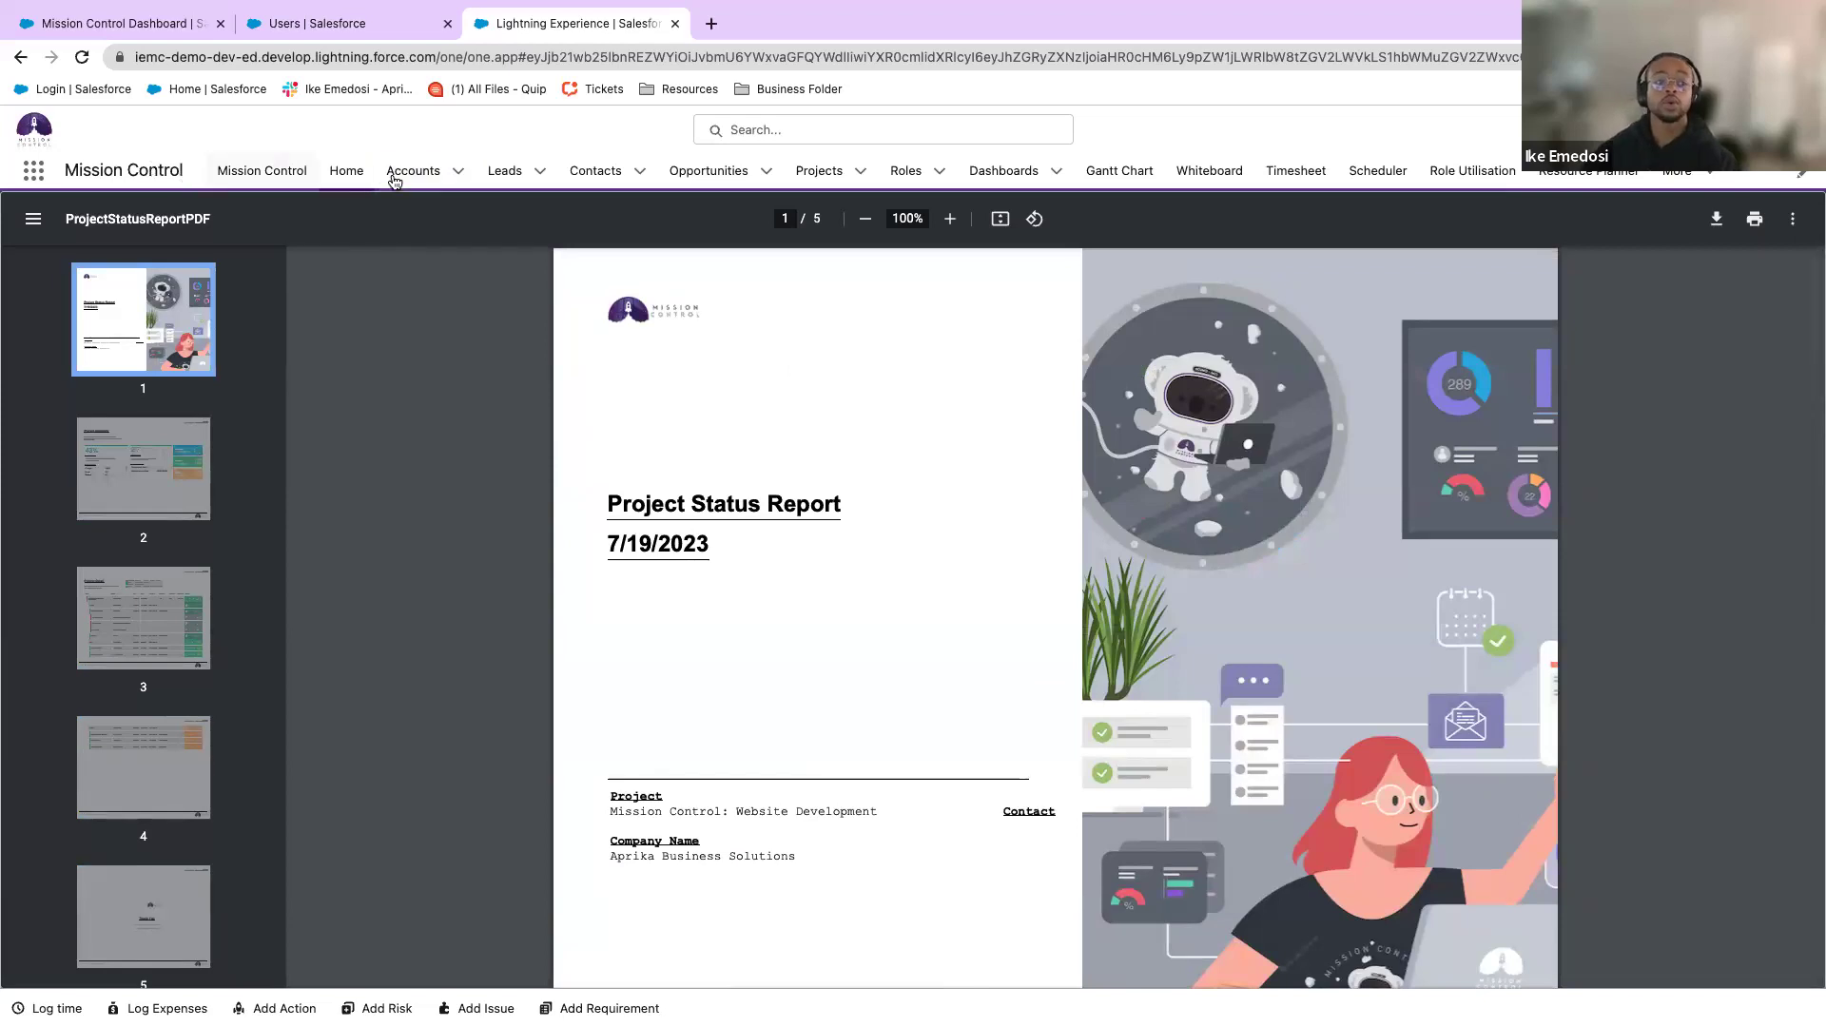
# Visit the Home page, return to the Mission Control Console, and switch to the presentation's "How we support you" slide.
pyautogui.click(346, 179)
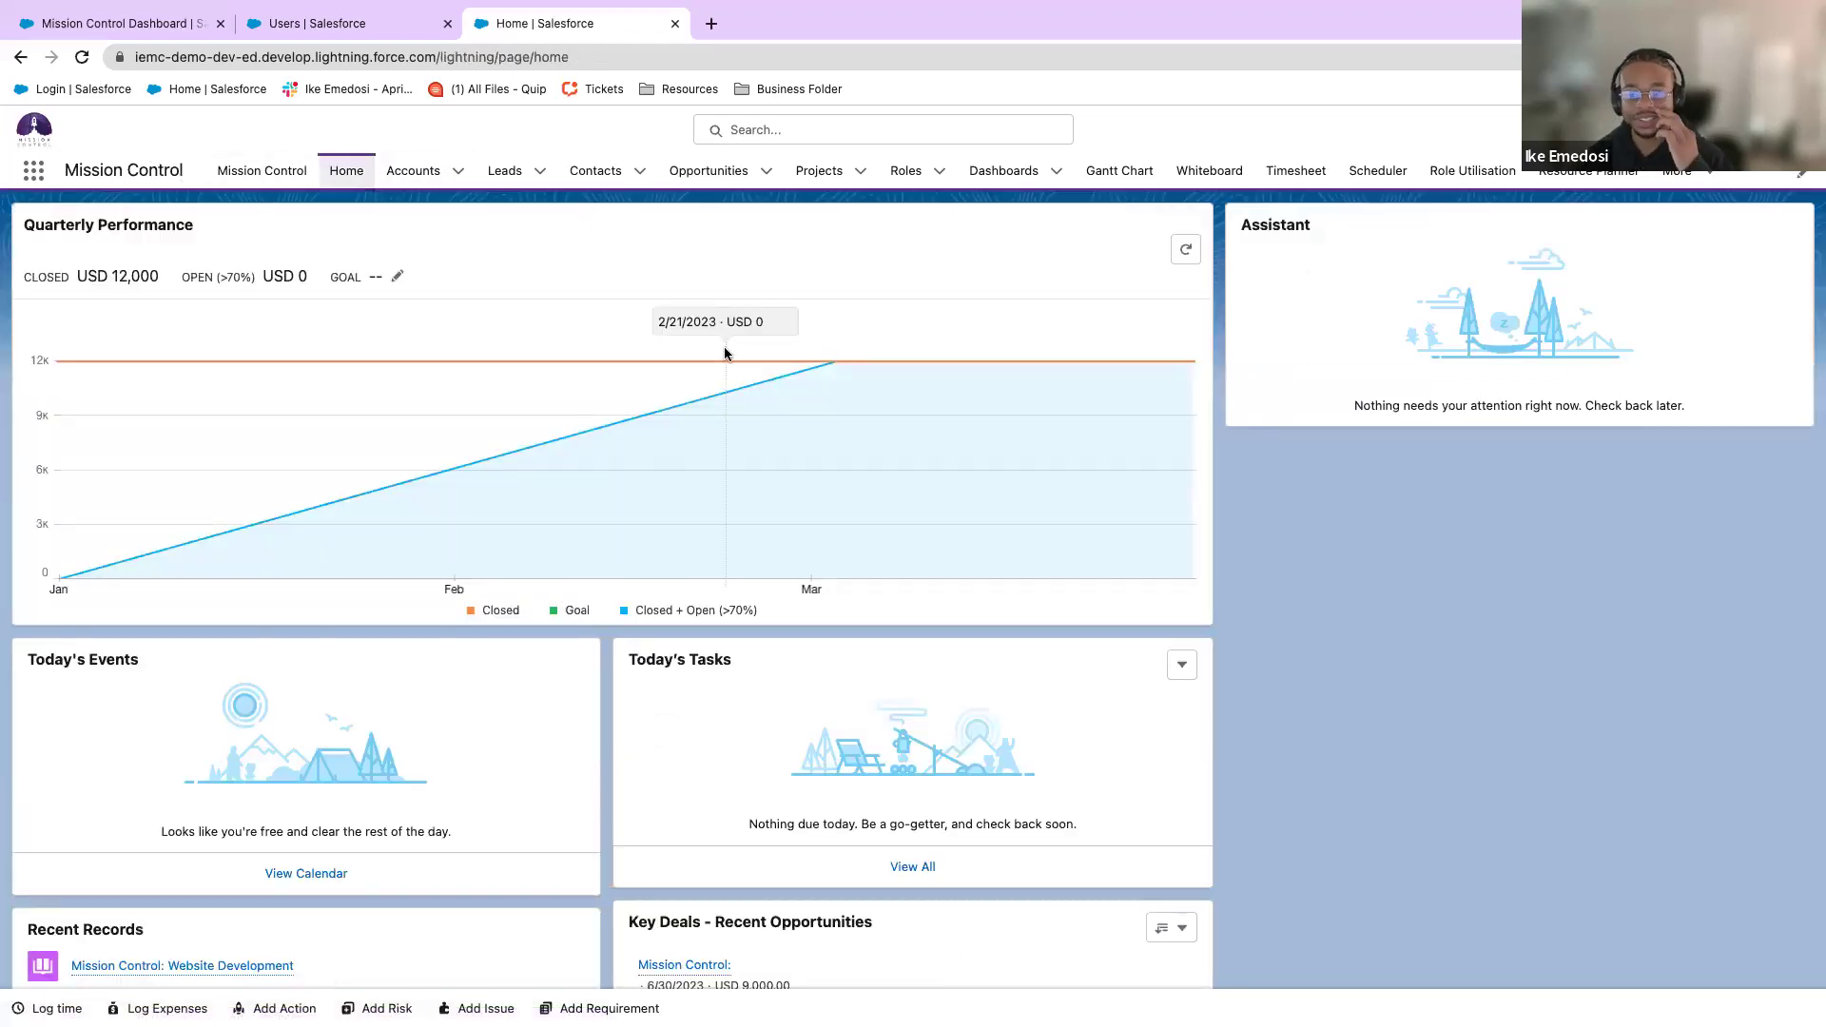
pyautogui.click(281, 180)
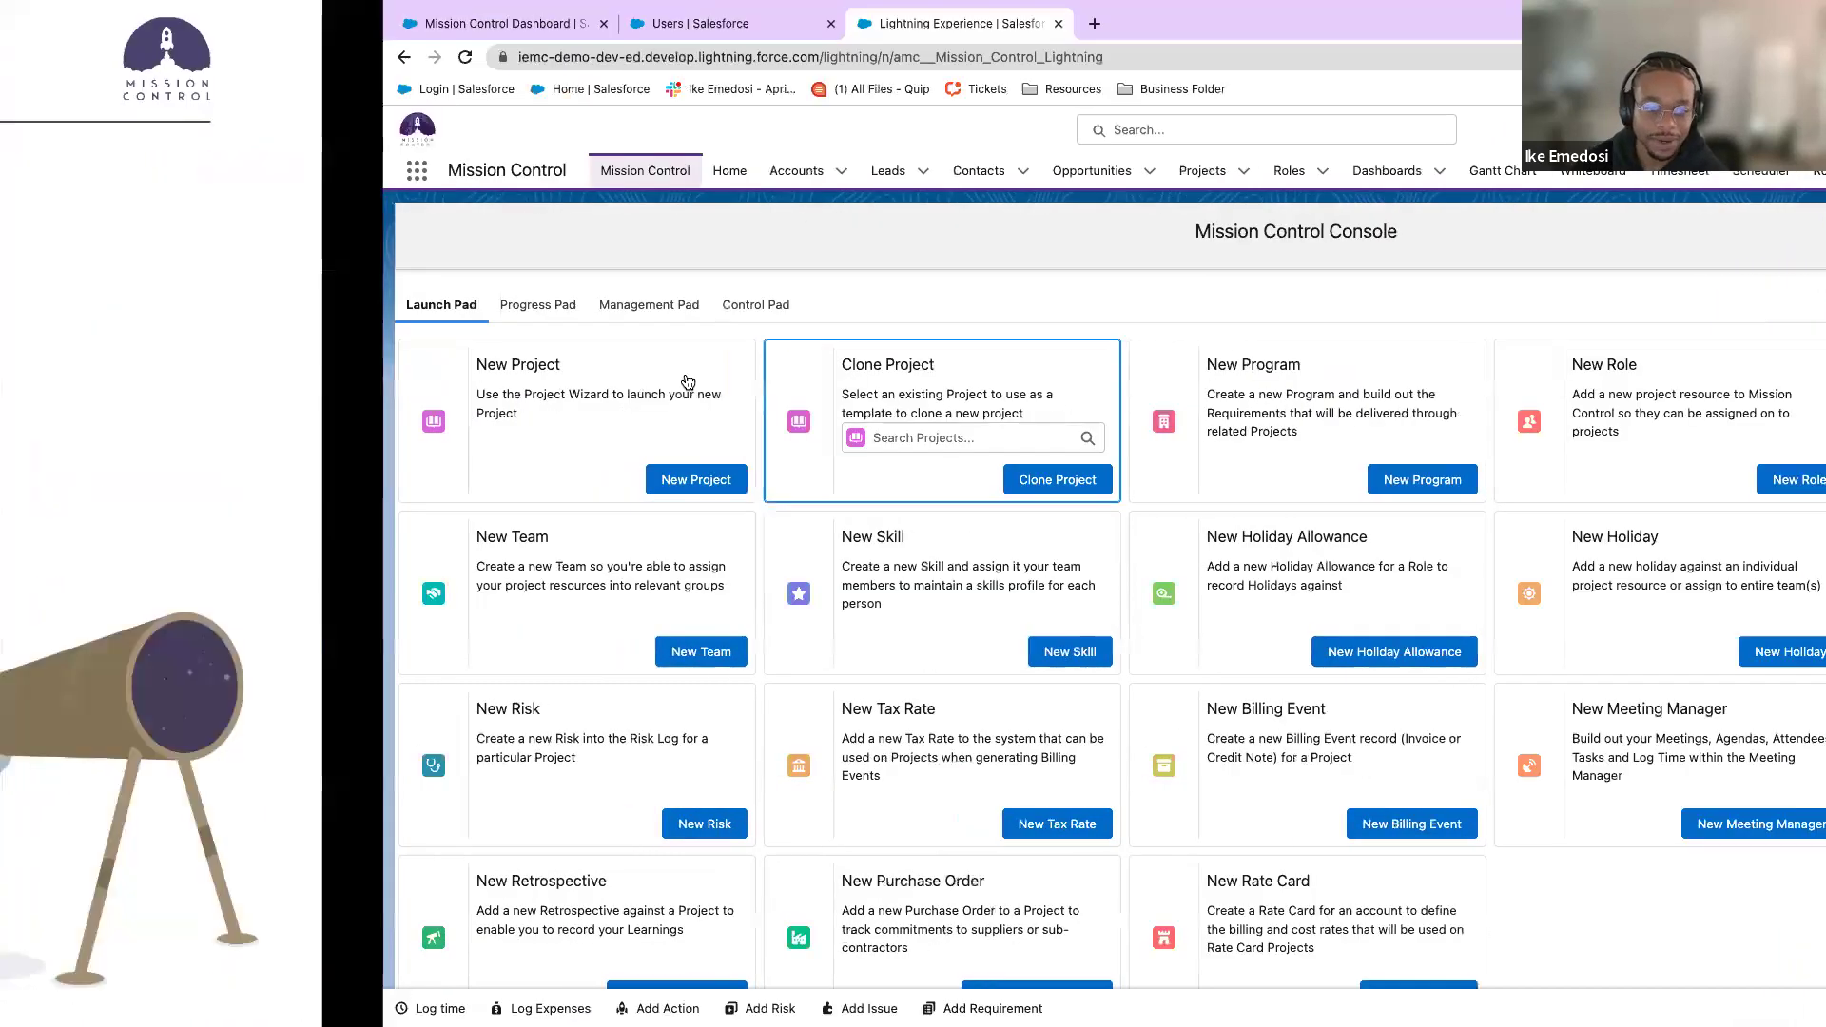
pyautogui.press('Right')
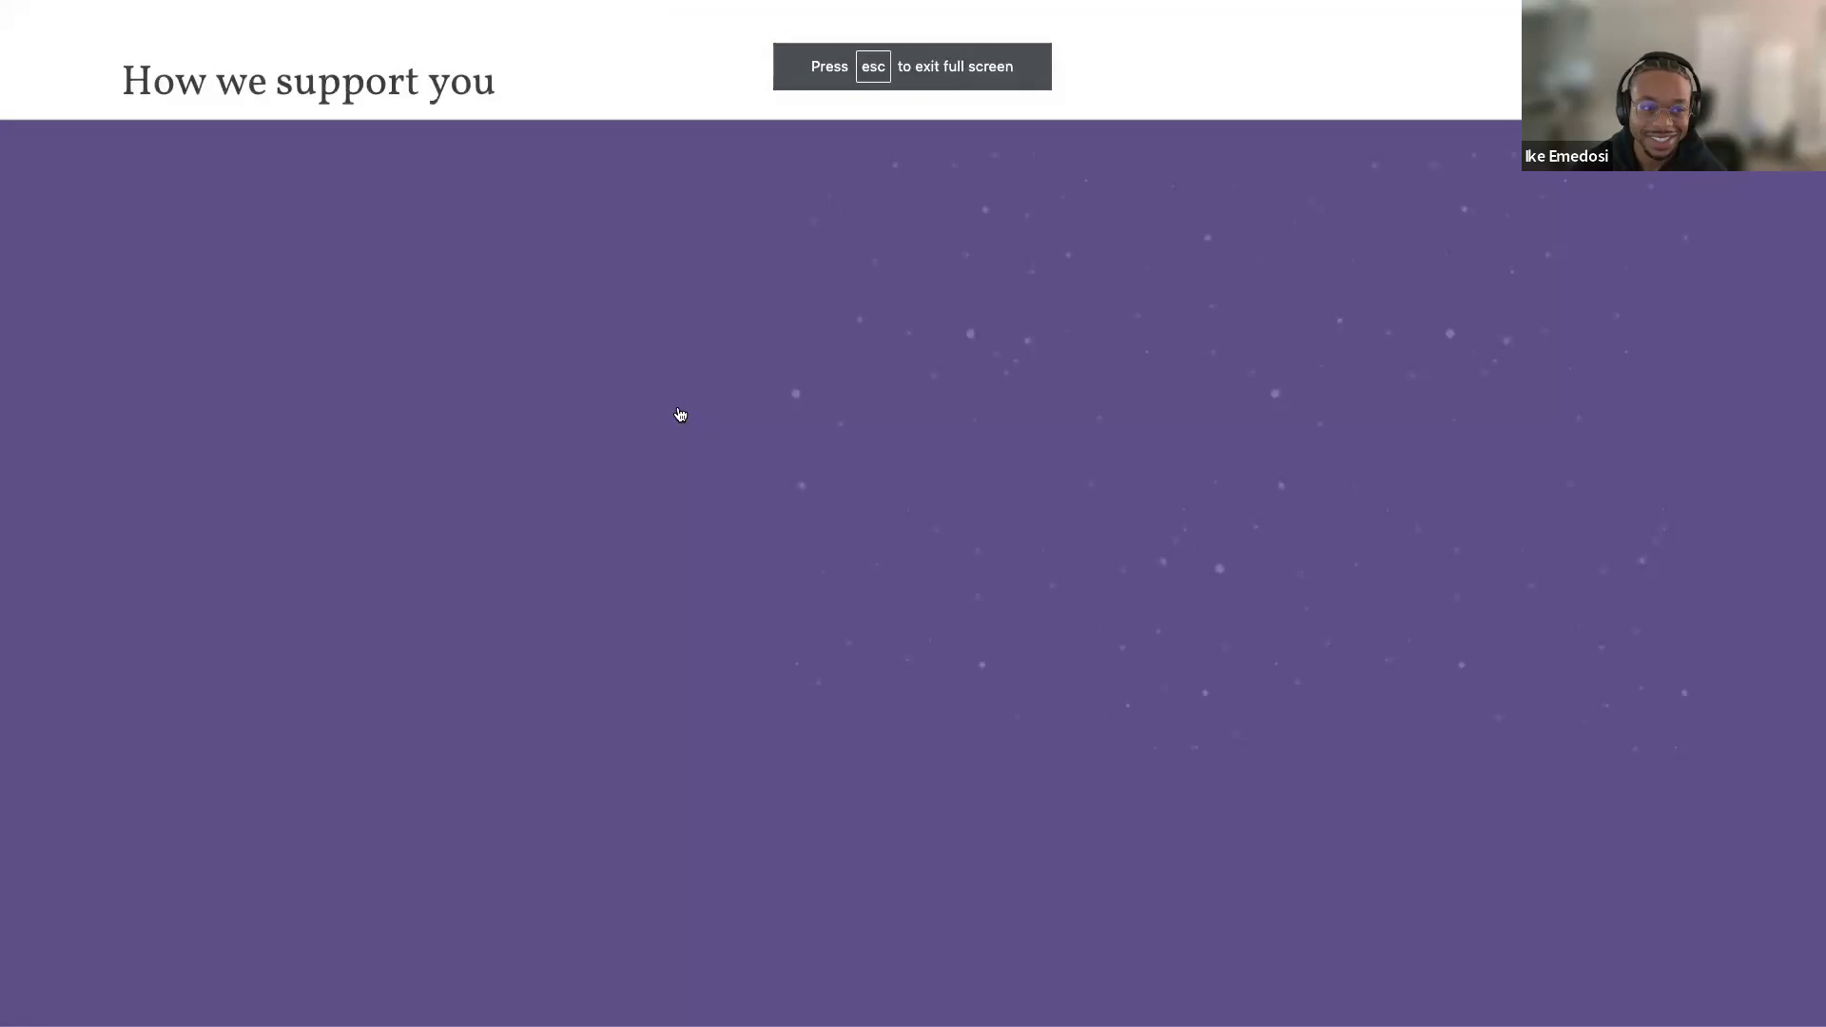